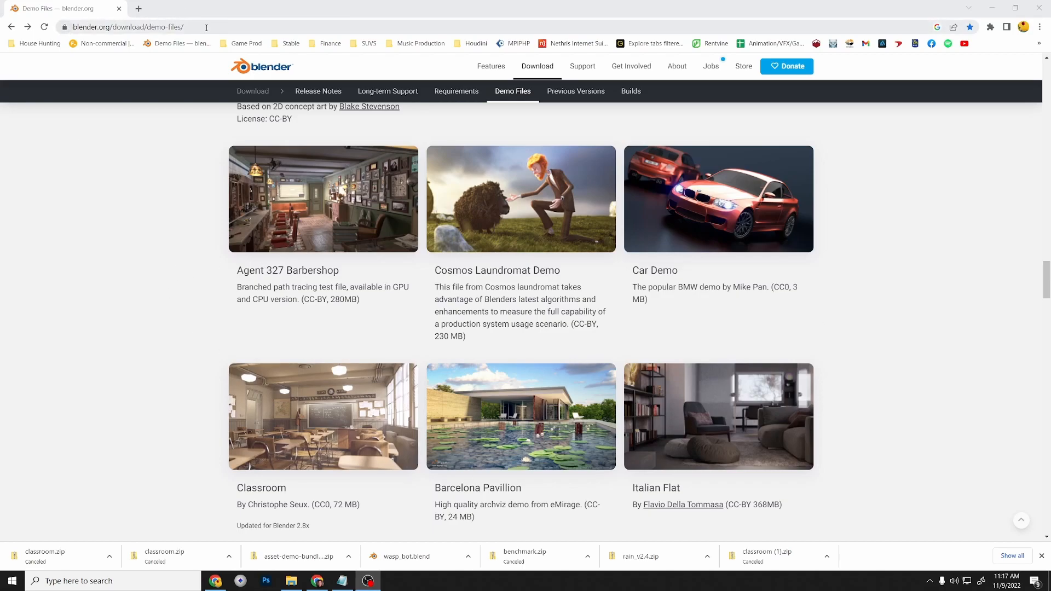
Look through the Blender demo files page to find the Classroom scene.
left_click(60, 30)
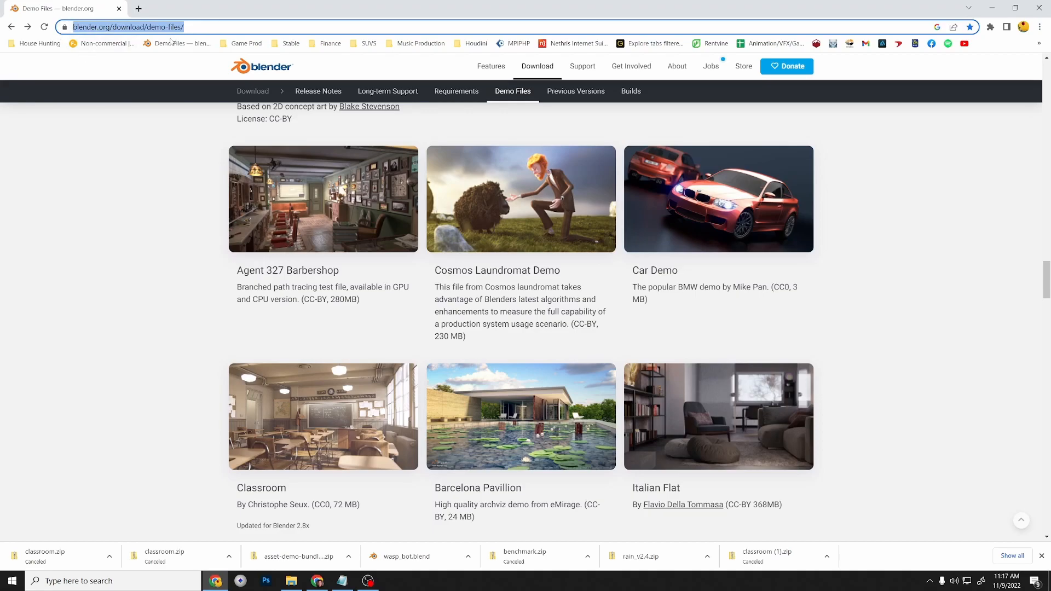
mouse_move(1049, 286)
left_mouse_down()
mouse_move(1049, 112)
mouse_move(1049, 237)
left_mouse_up()
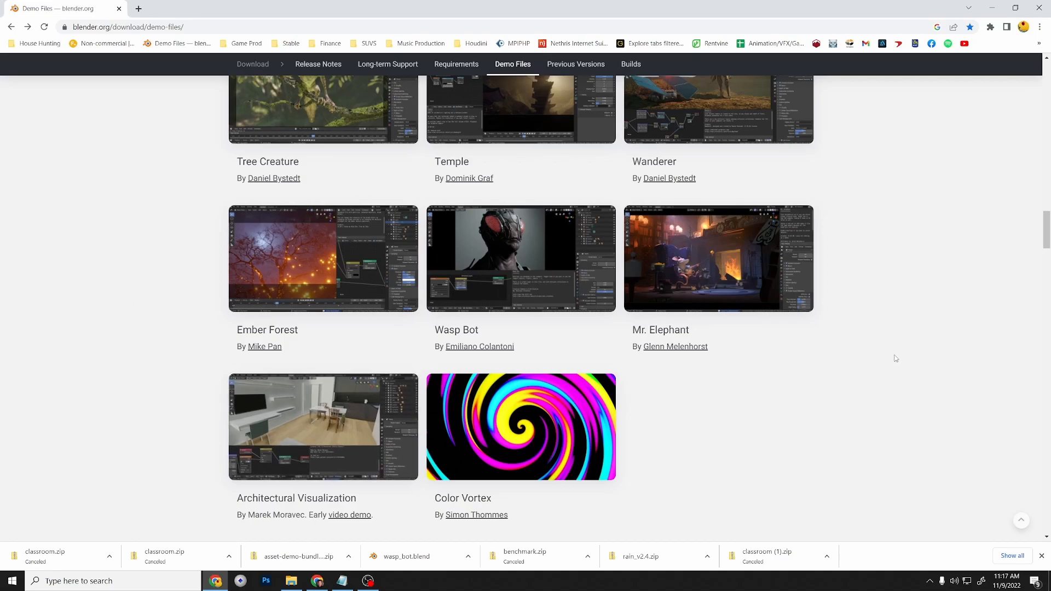
scroll(878, 358, "down", 2)
scroll(878, 358, "down", 6)
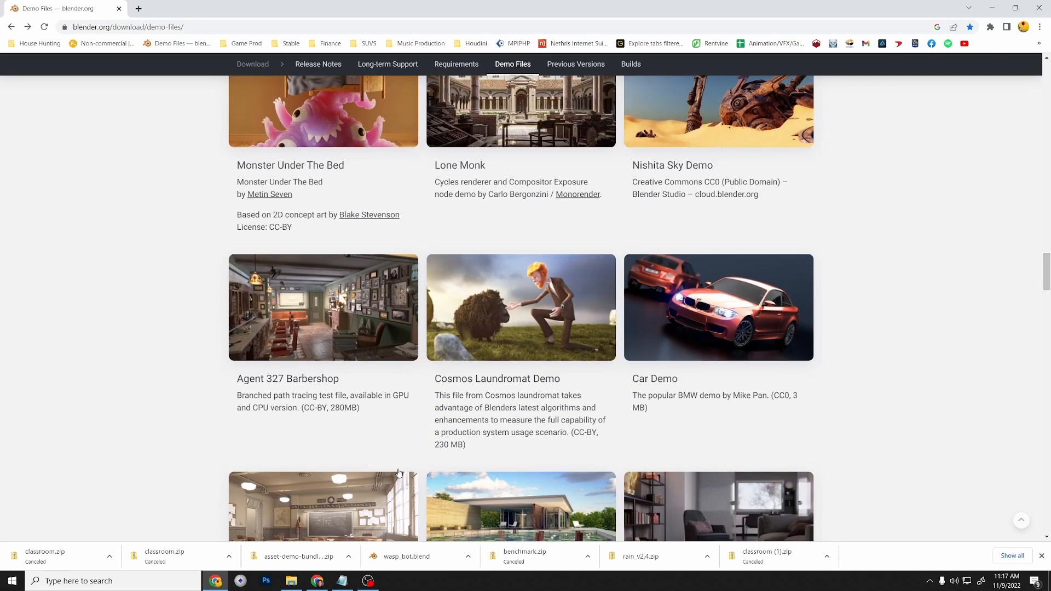
scroll(350, 372, "down", 4)
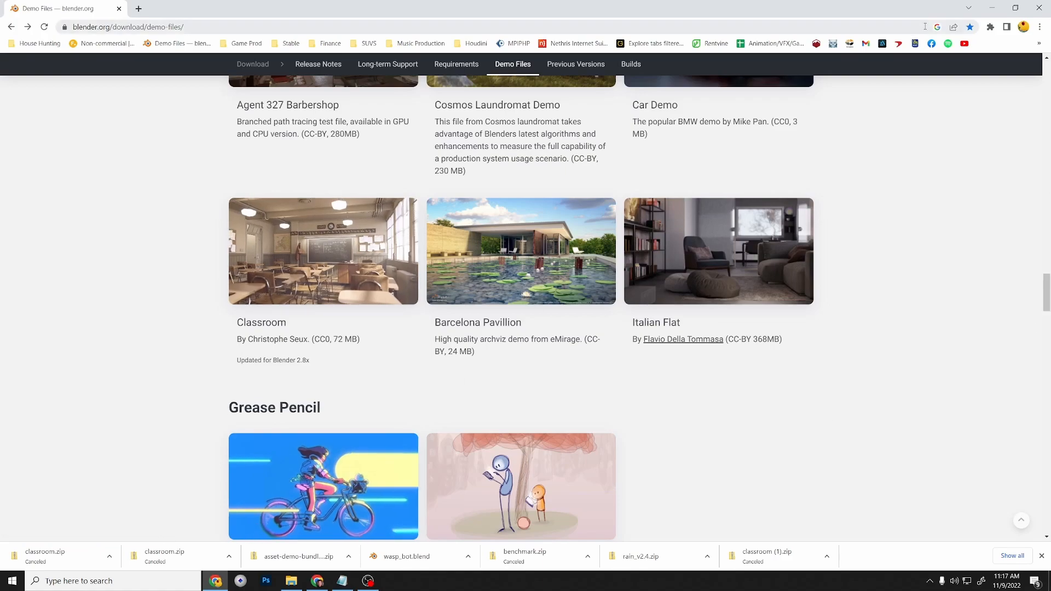
Switch to the Lighting_Tut folder on the desktop and extract classroom.zip directly into it with 7-Zip.
left_click(992, 8)
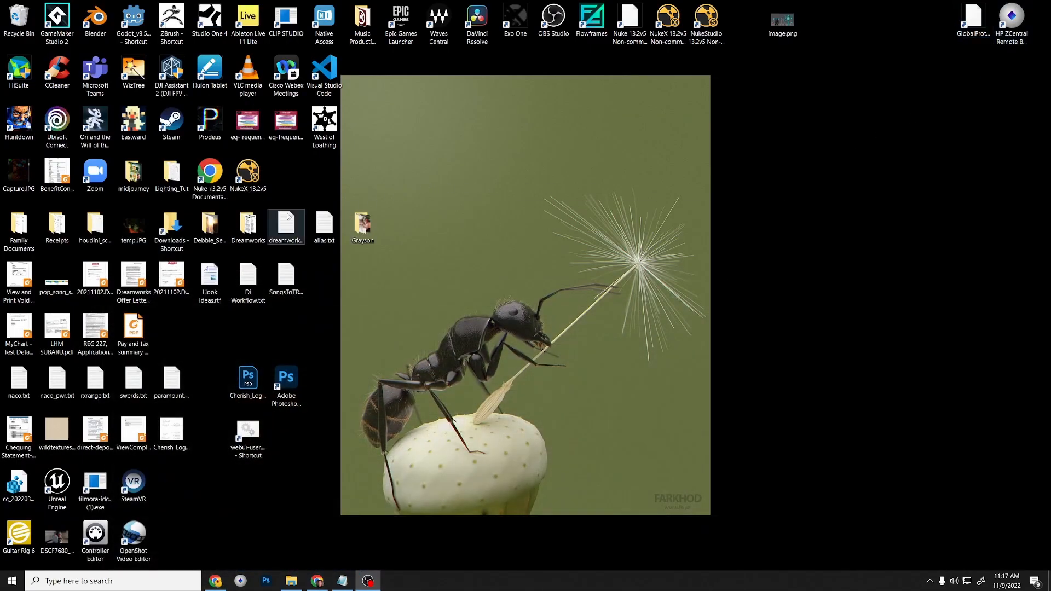
double_click(172, 175)
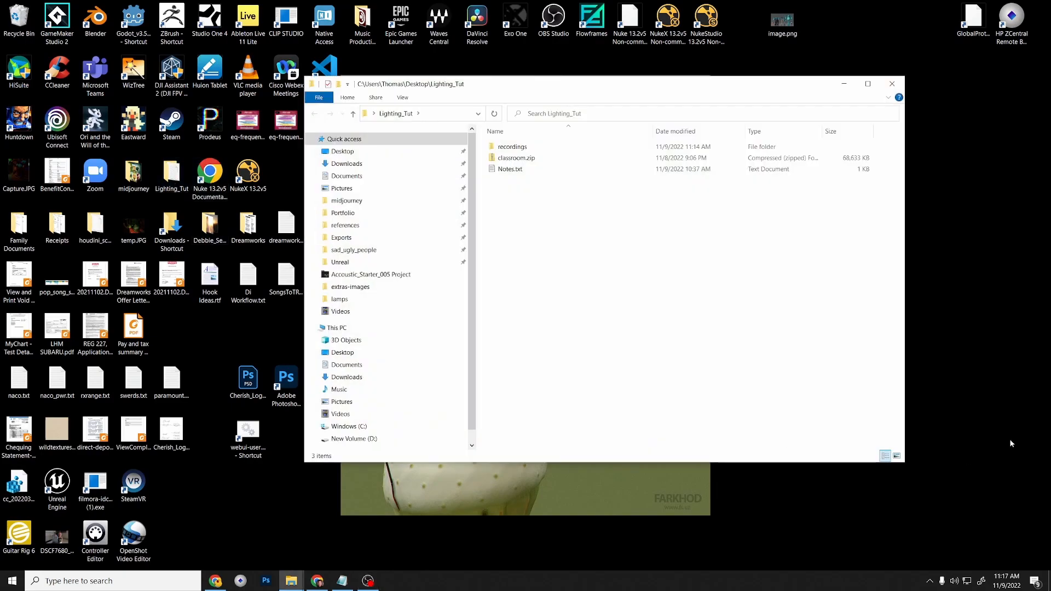
left_click(518, 160)
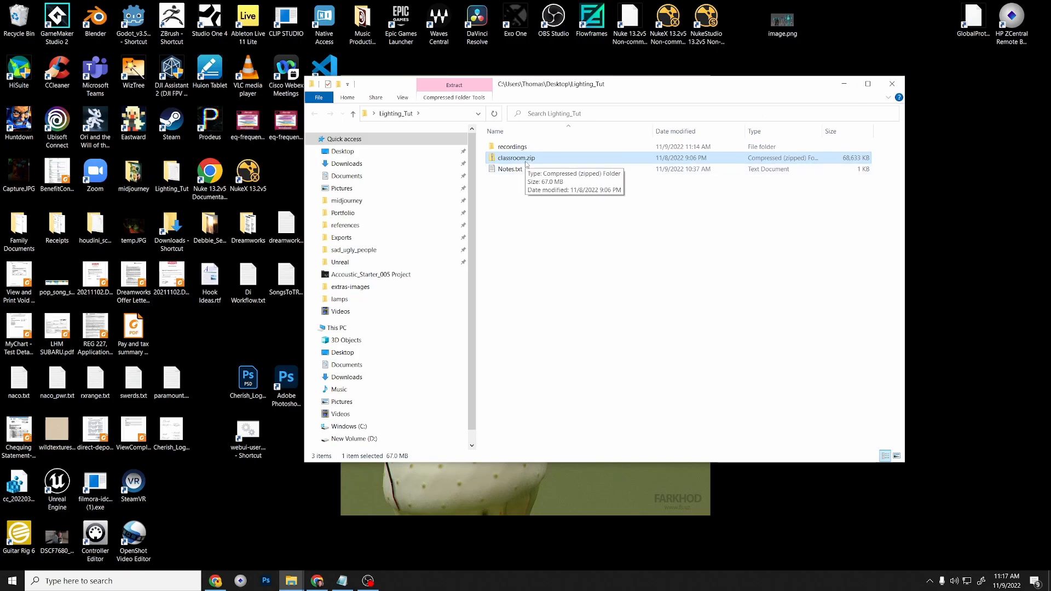
left_click(868, 84)
right_click(222, 82)
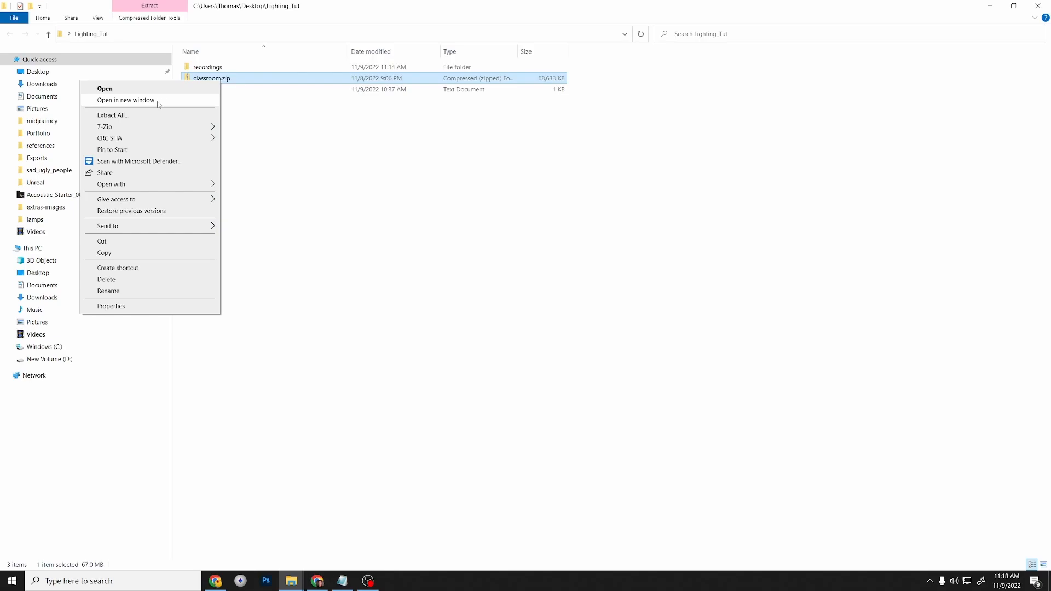
mouse_move(152, 129)
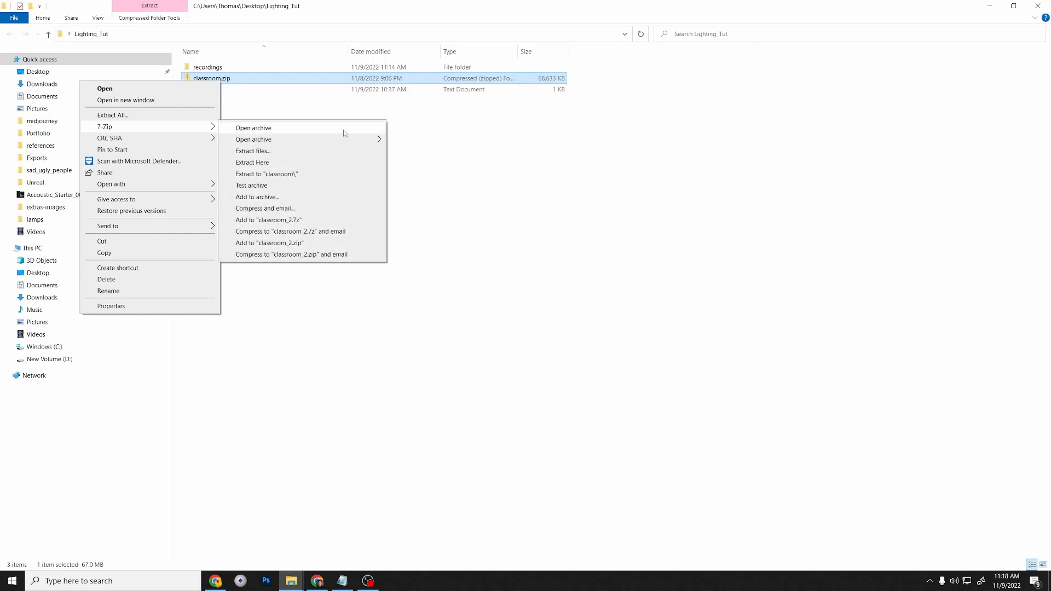
left_click(320, 162)
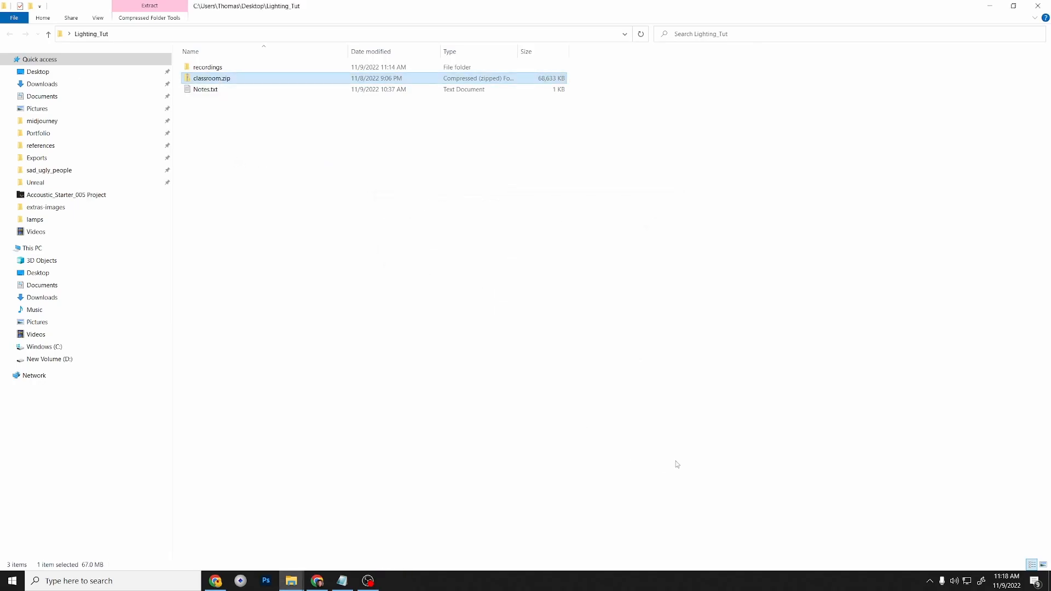
Open classroom.blend from the extracted classroom folder in Blender.
double_click(213, 68)
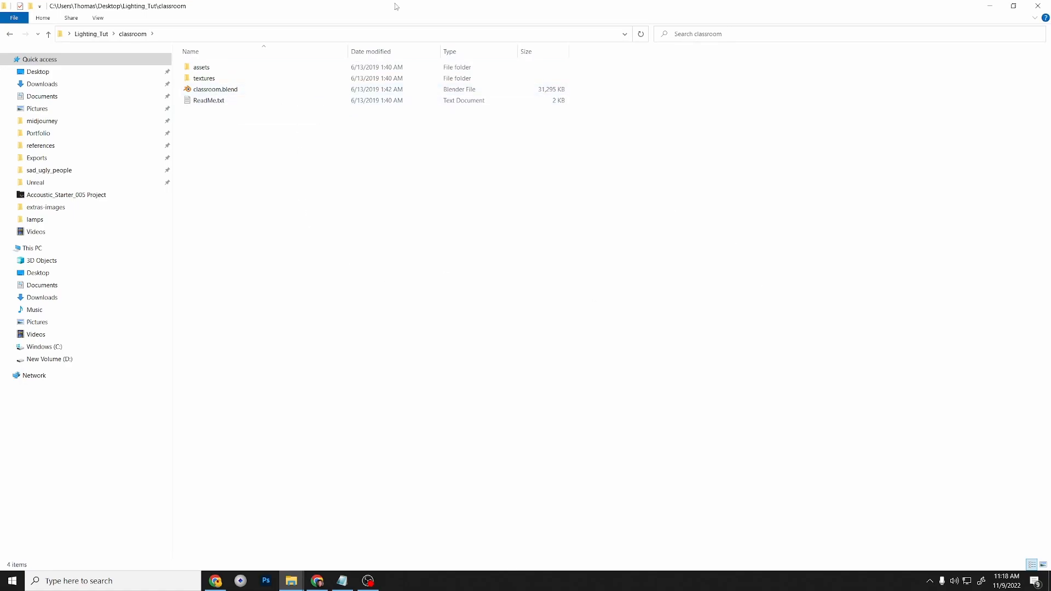
left_click(233, 92)
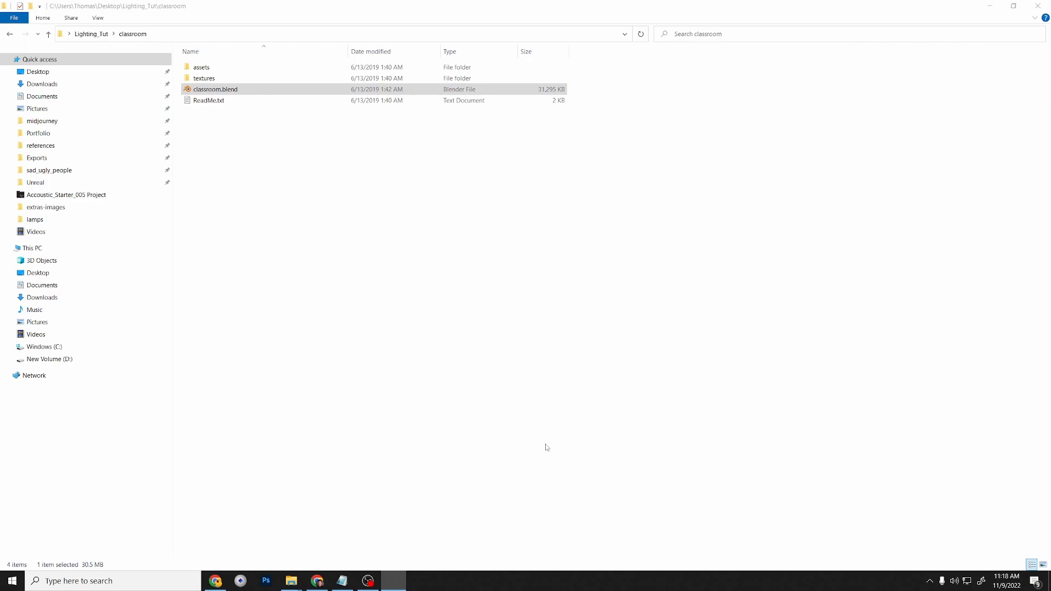
left_click(990, 7)
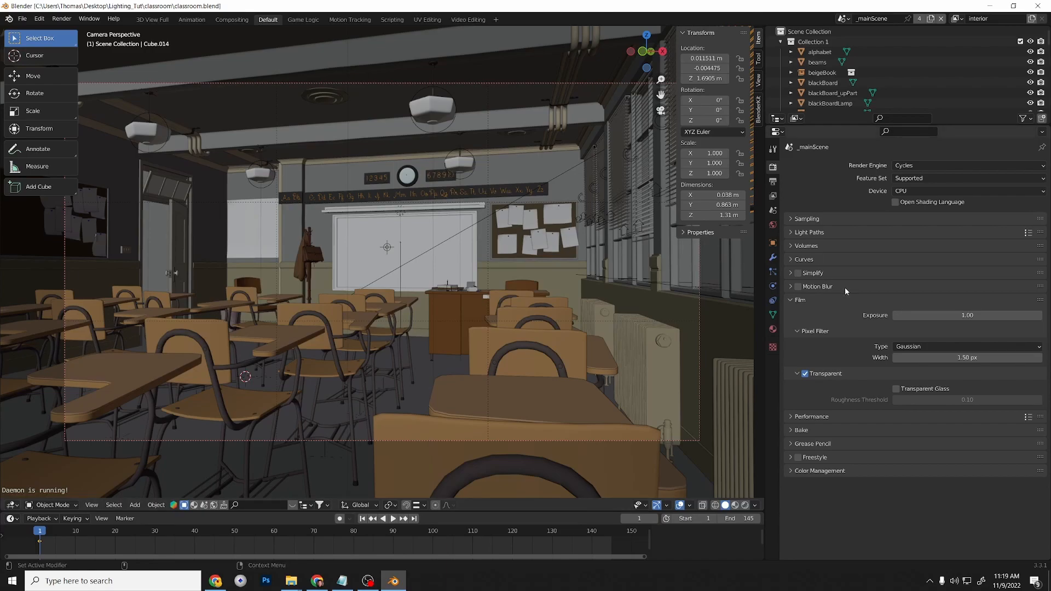
Enlarge the outliner, then render the classroom from the camera view and stop the render partway.
left_click_drag(973, 125, 963, 205)
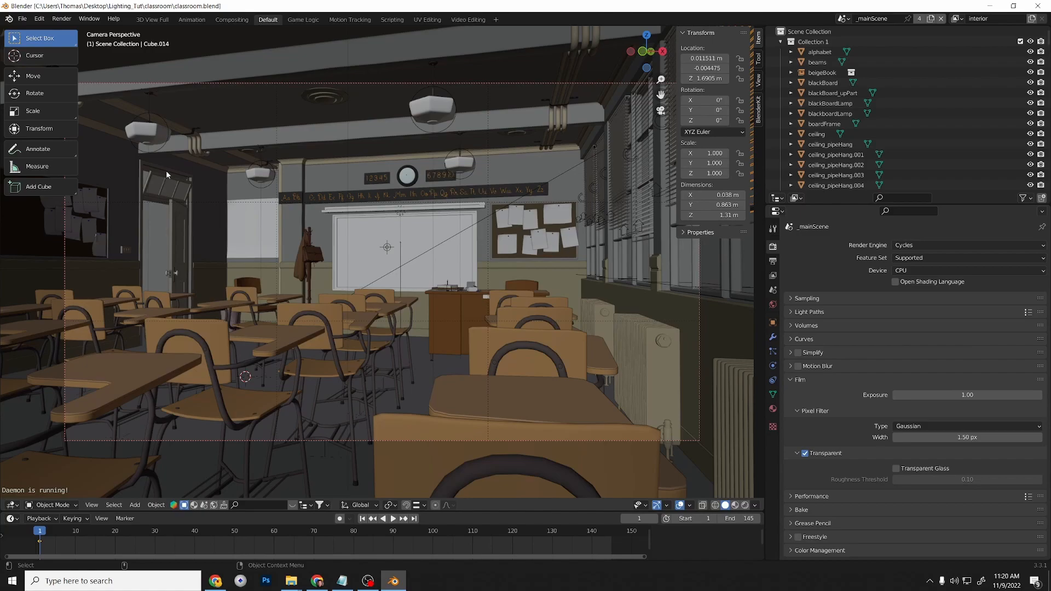
left_click(62, 19)
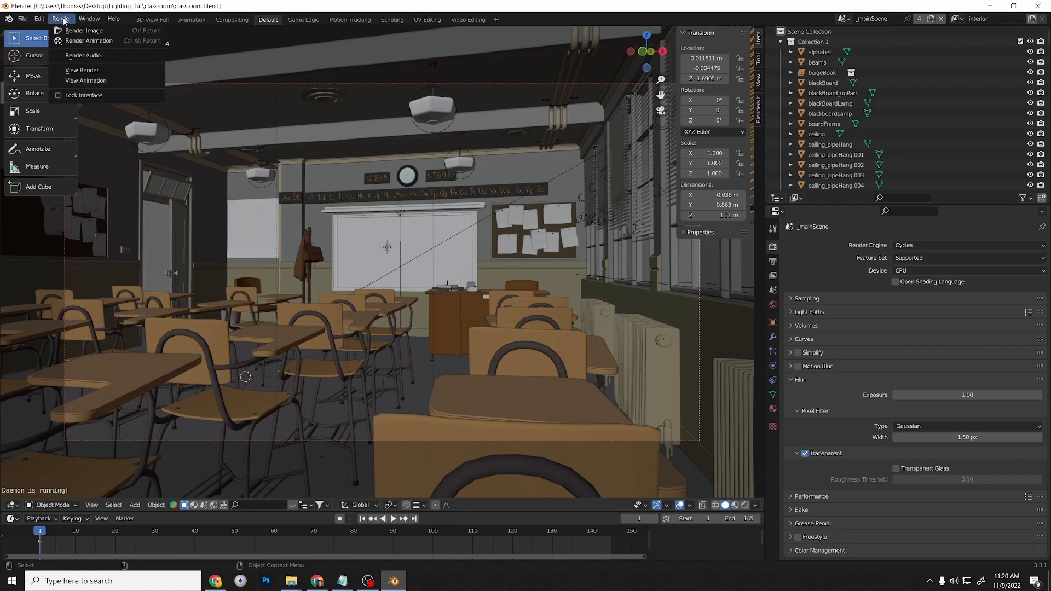
left_click(86, 42)
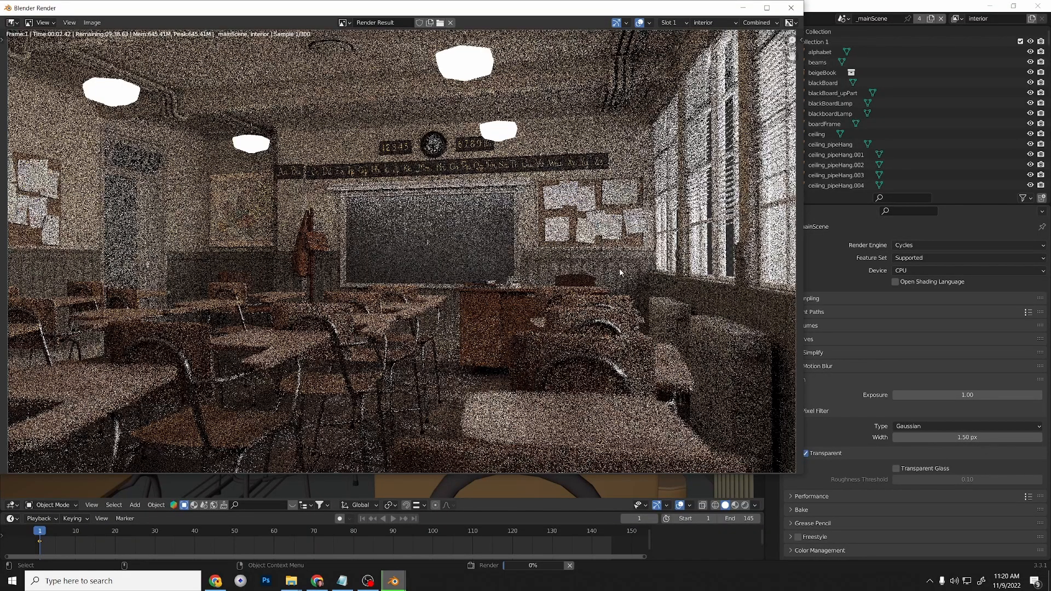
left_click_drag(293, 9, 407, 60)
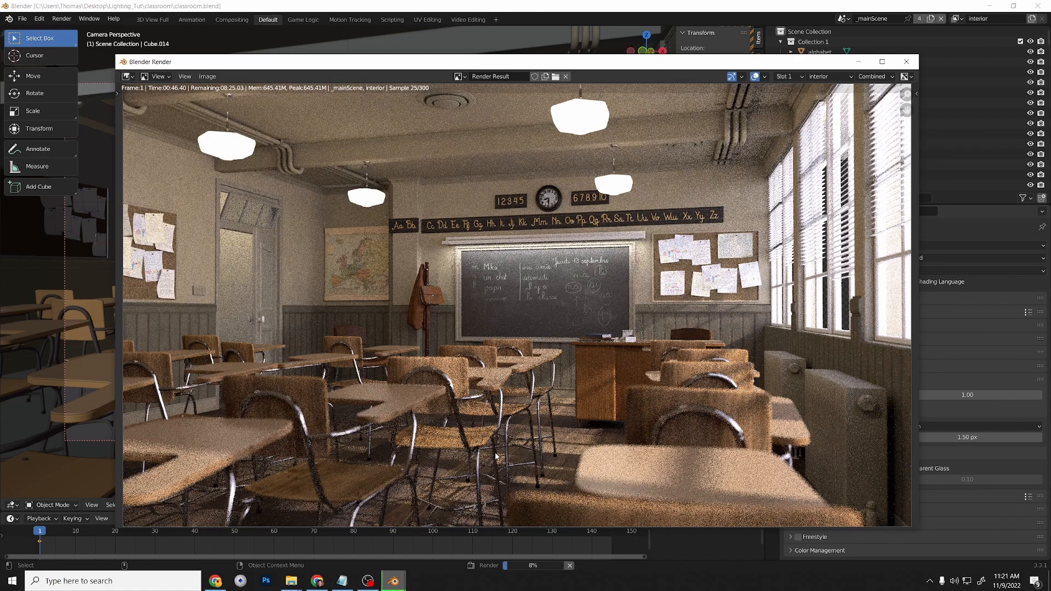
key("Escape")
left_click_drag(553, 68, 519, 70)
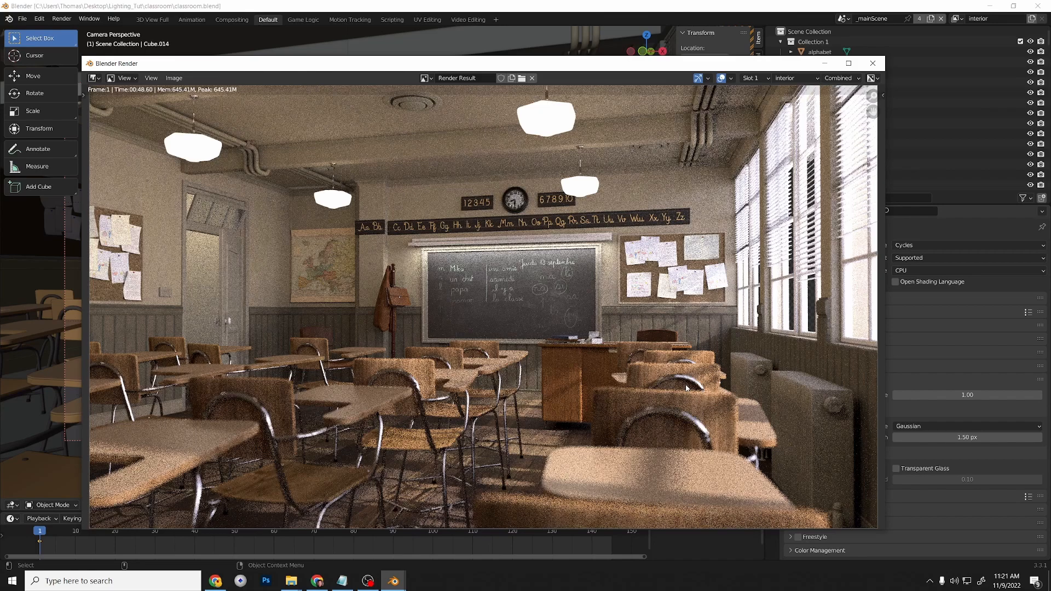
Start saving the render under a new name, with OpenEXR MultiLayer as the file format and RGBA color.
left_click(173, 78)
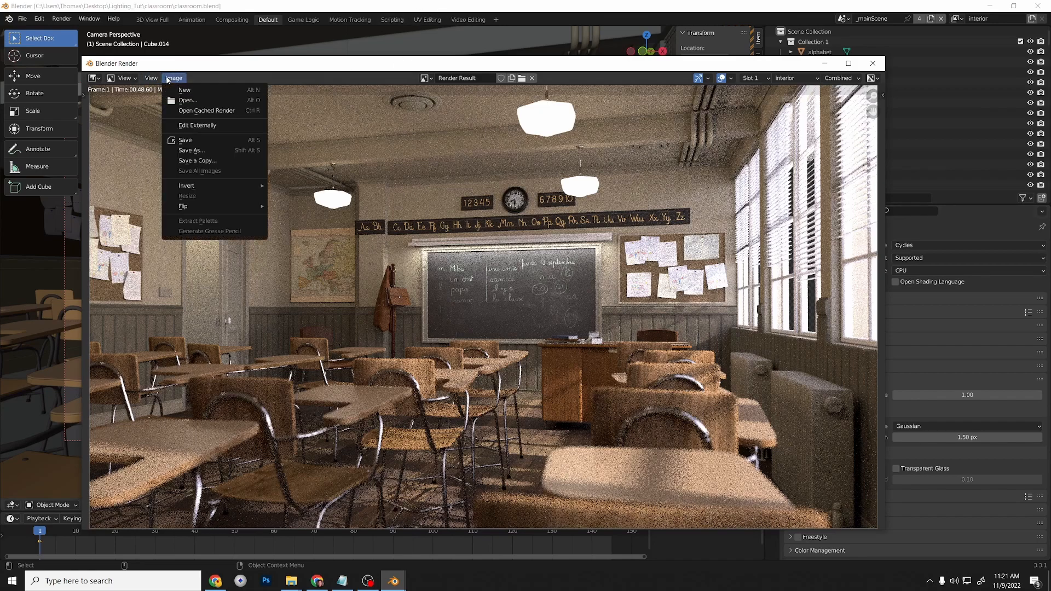
left_click(211, 150)
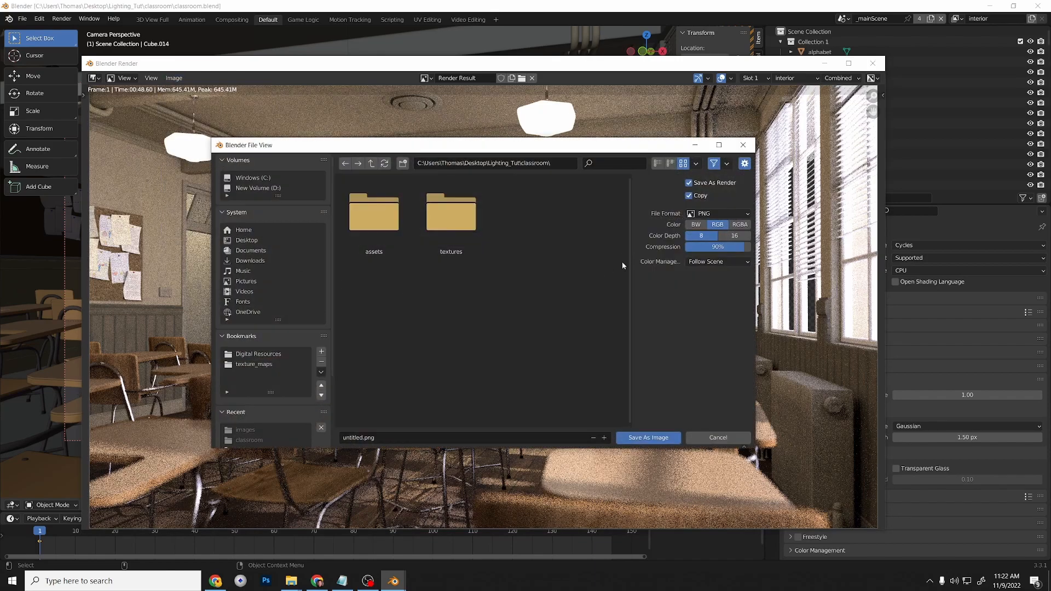
left_click(748, 214)
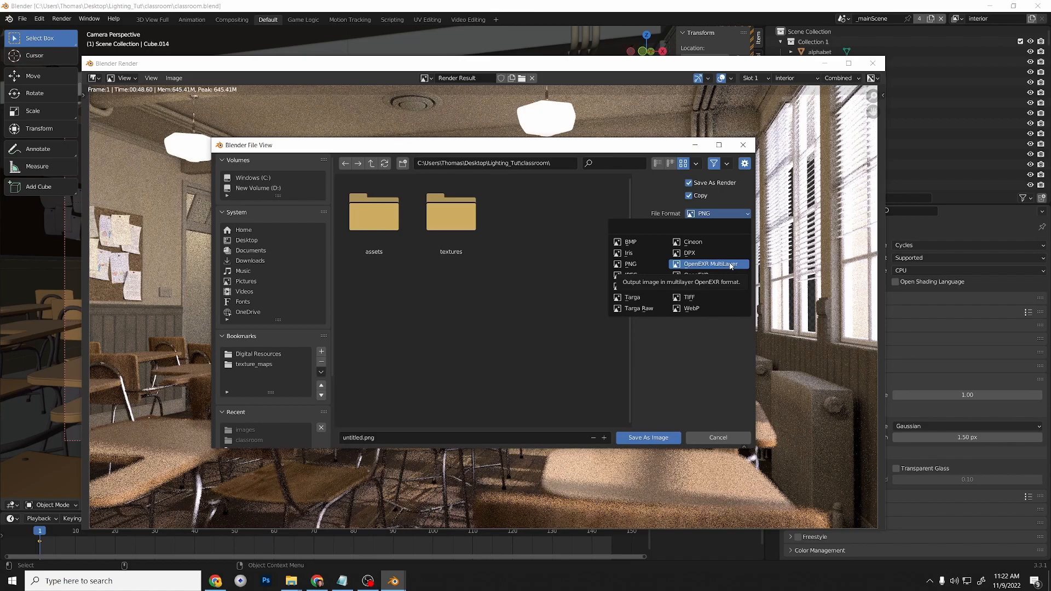
left_click(730, 265)
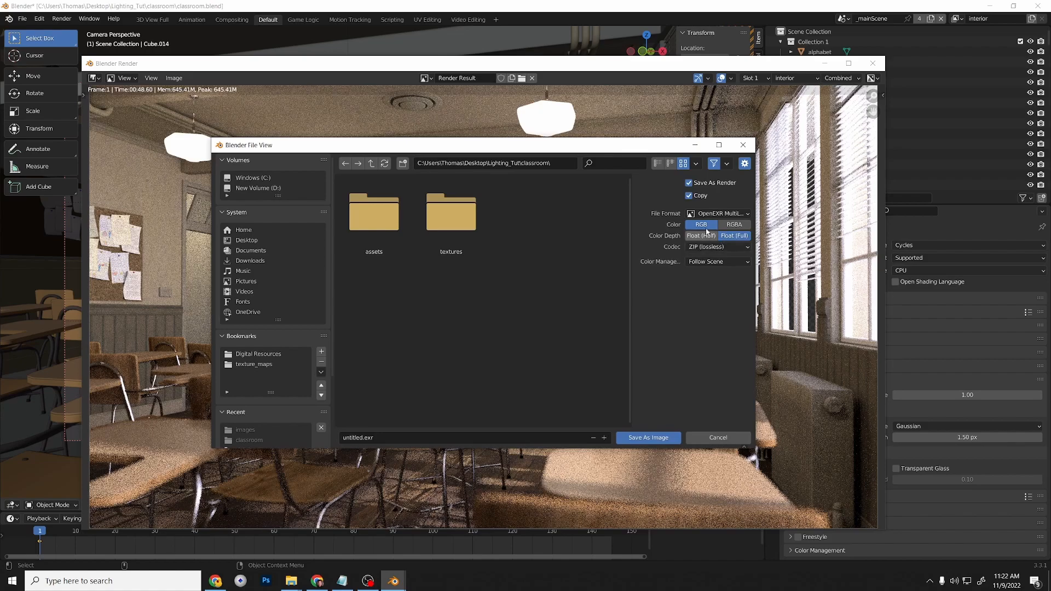
left_click(734, 225)
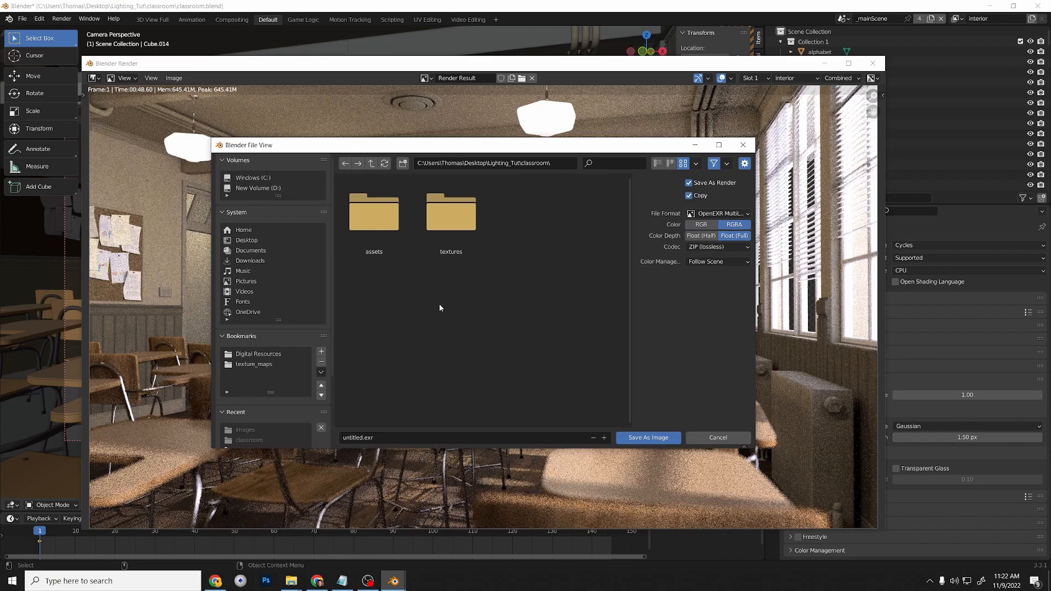
Create a new folder named images inside Lighting_Tut\classroom and open it as the save location.
left_click(370, 164)
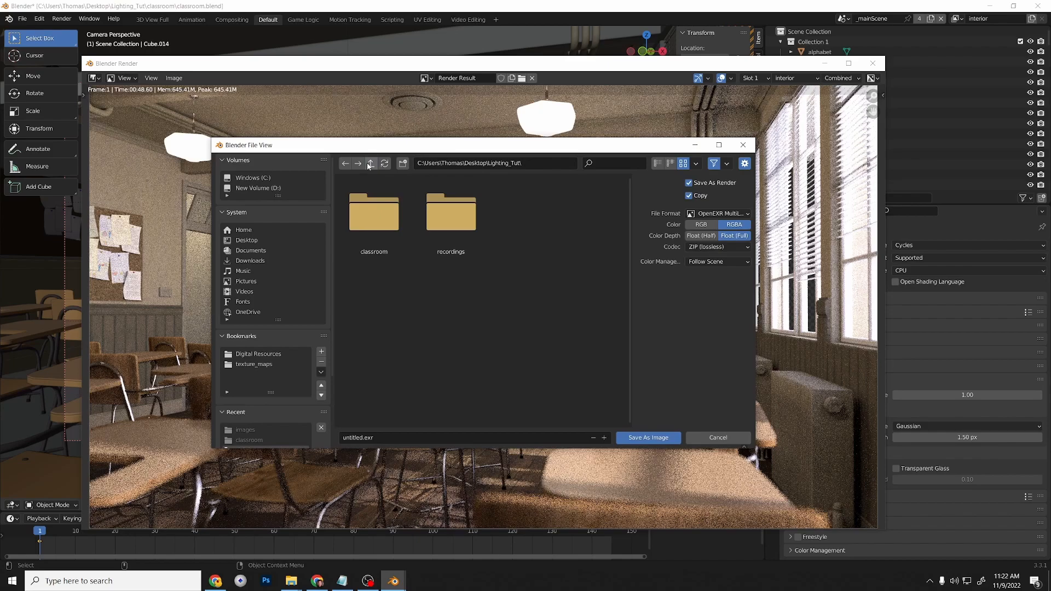
left_click(371, 163)
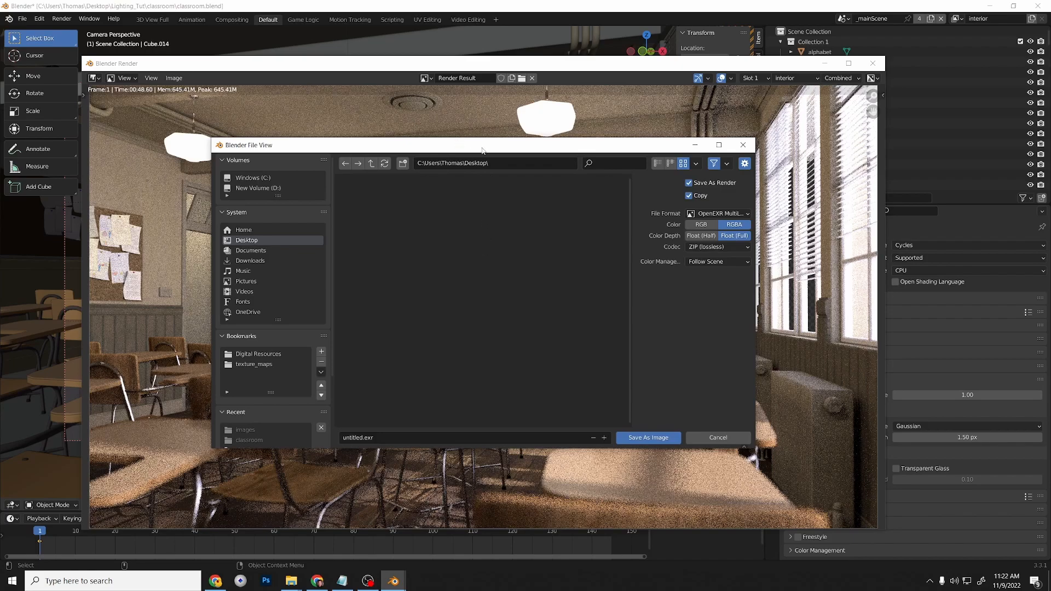
left_click_drag(482, 153, 456, 150)
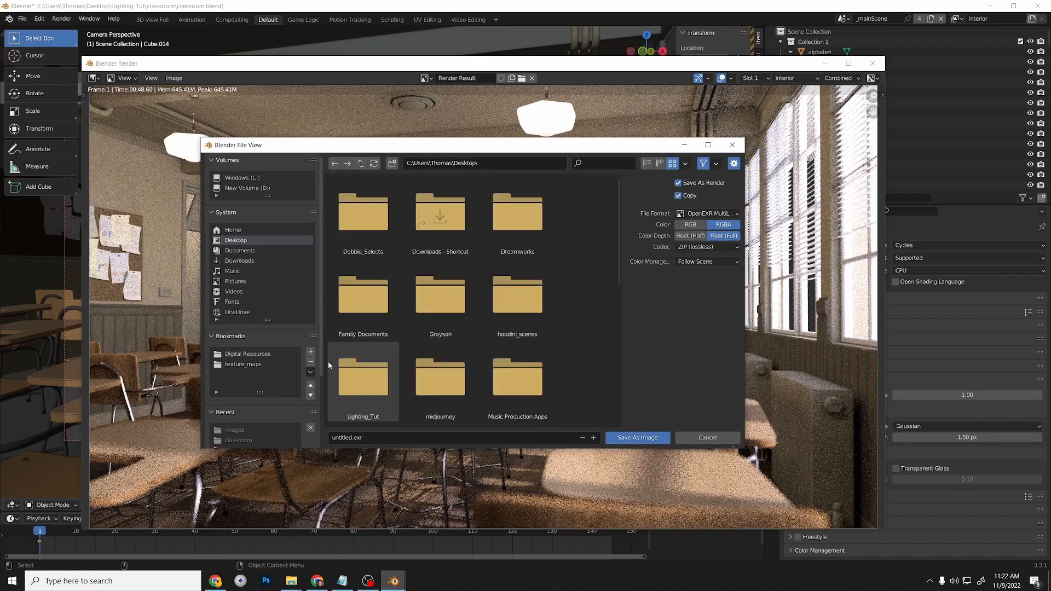
double_click(345, 388)
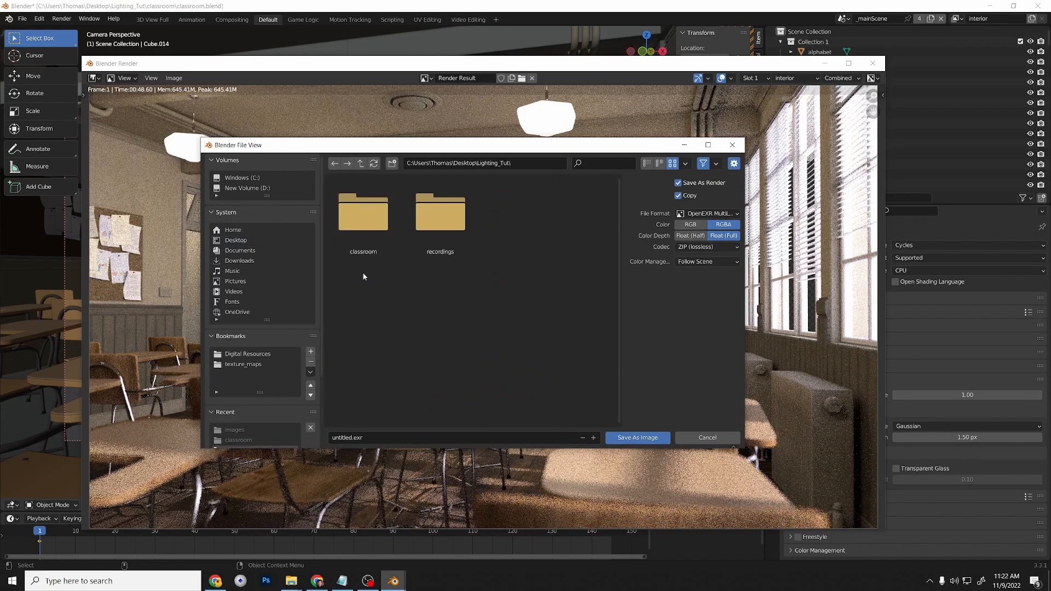
double_click(363, 214)
right_click(492, 305)
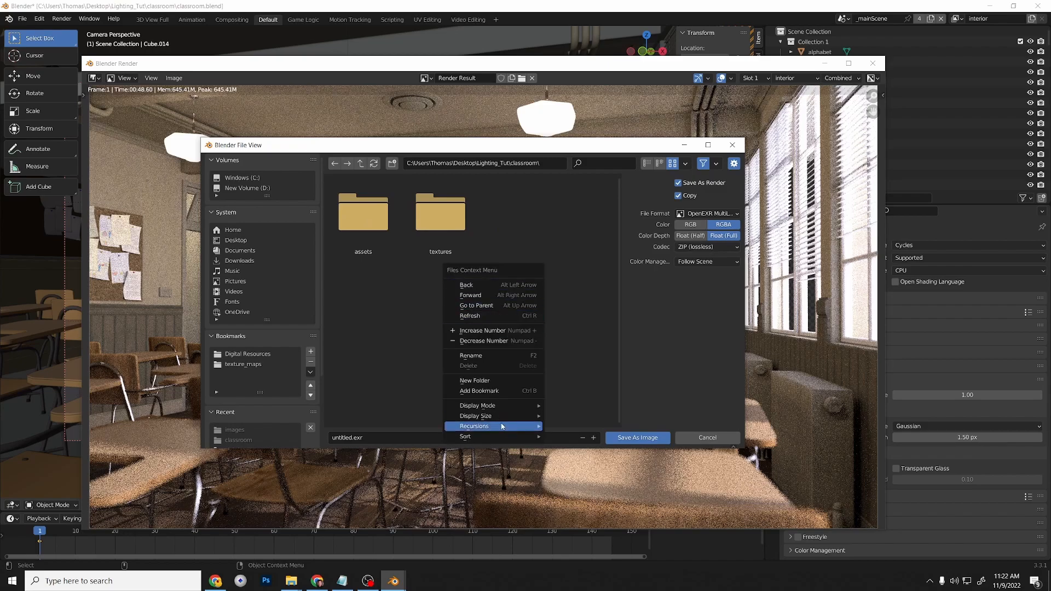
mouse_move(503, 408)
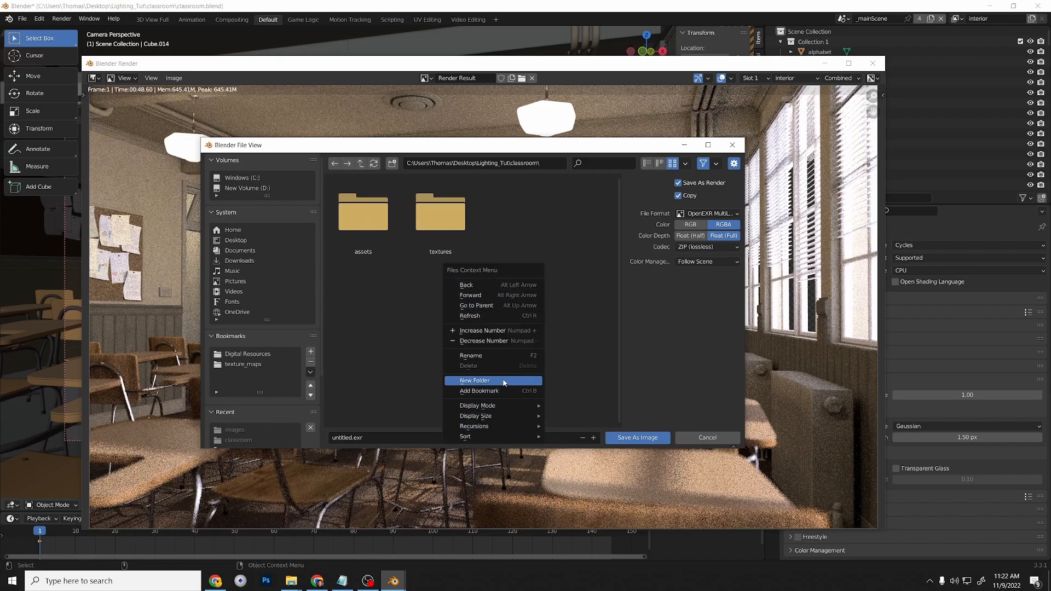
left_click(507, 380)
type("images")
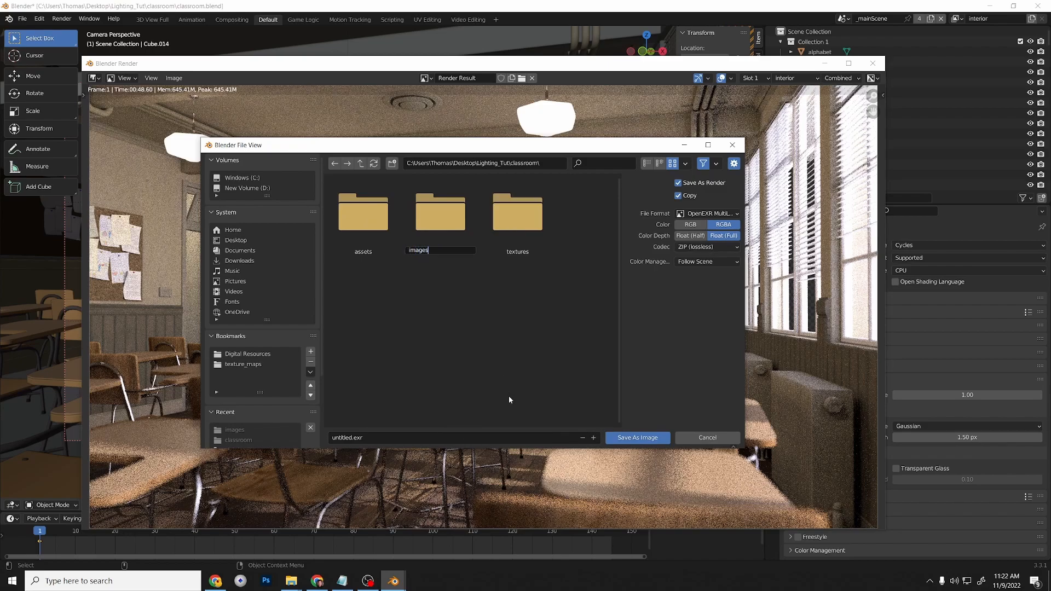
key("Return")
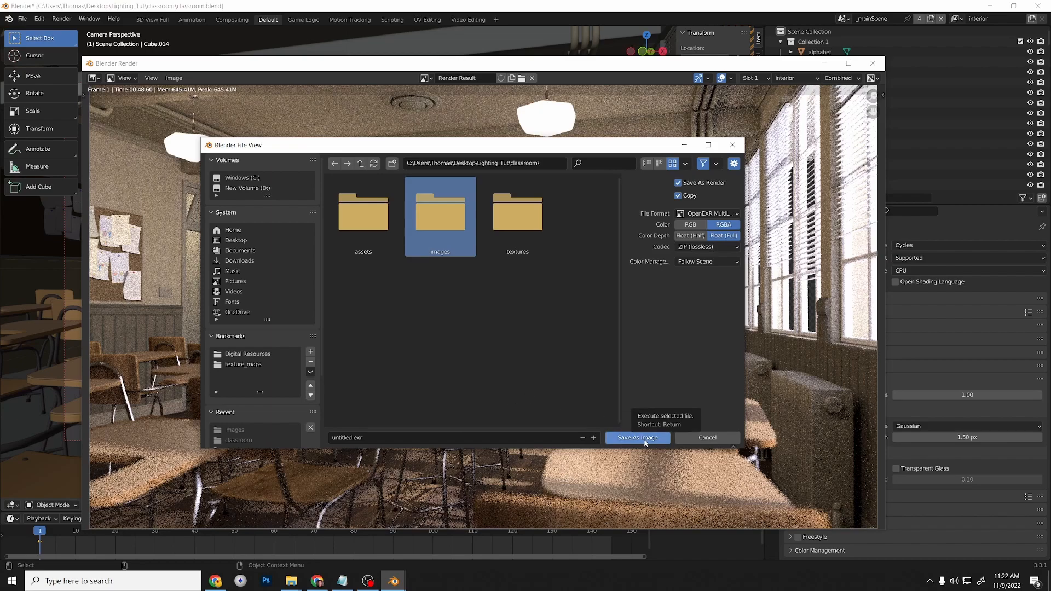
double_click(427, 216)
Save the render as Lighting_Tut_Test.exr in the images folder and return to the desktop.
left_click(345, 438)
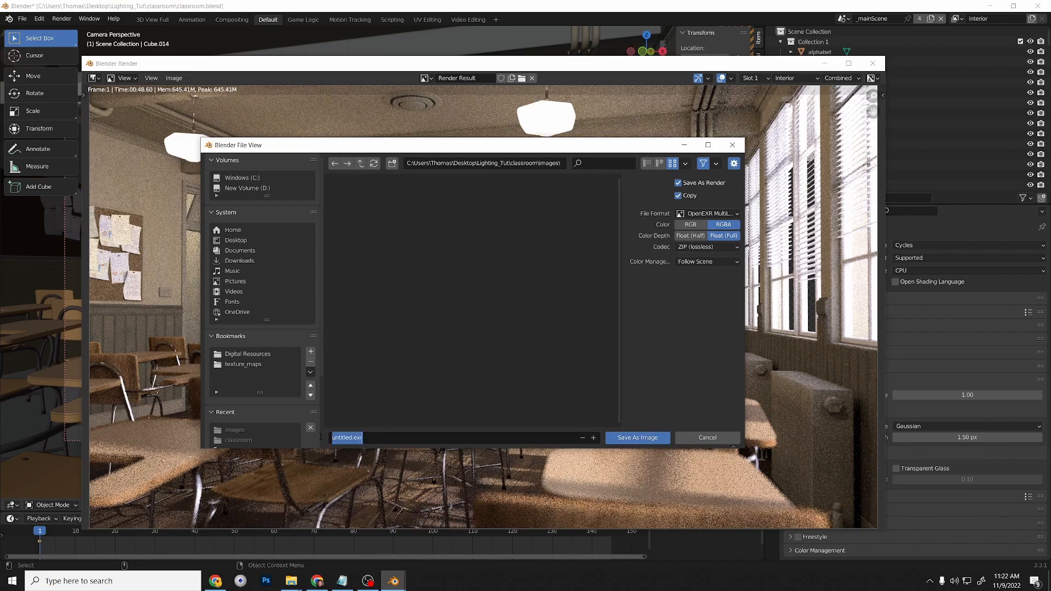
type("Lighting_tut")
key("BackSpace")
key("BackSpace")
key("BackSpace")
type("Tut_Test")
key("Return")
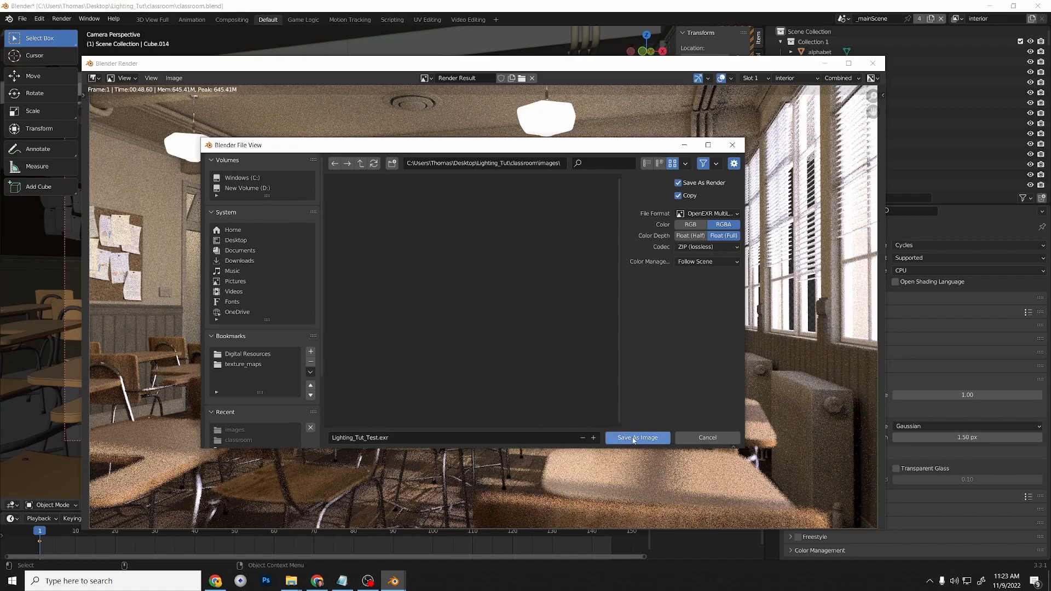
left_click(612, 440)
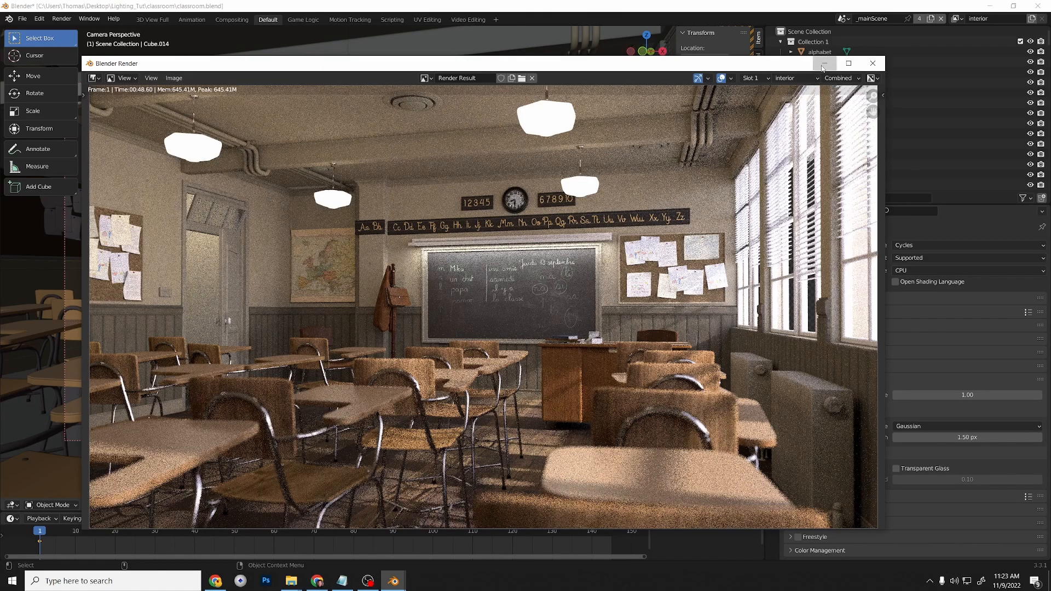
left_click(873, 63)
left_click(990, 5)
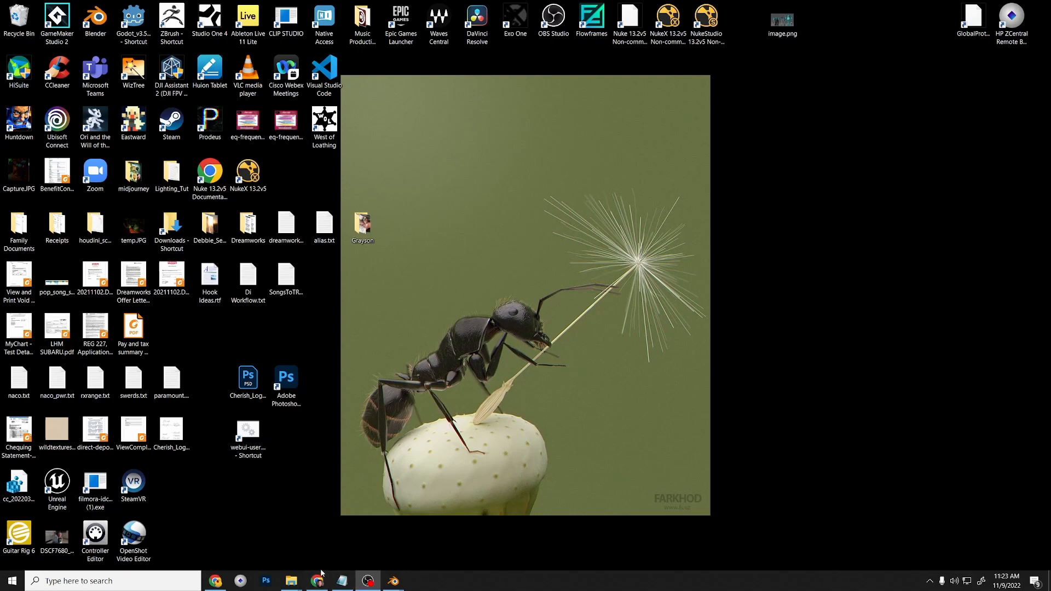
Switch to the browser, examine the Nuke Non-commercial page's limitations and free copy section, and return to the desktop.
left_click(224, 514)
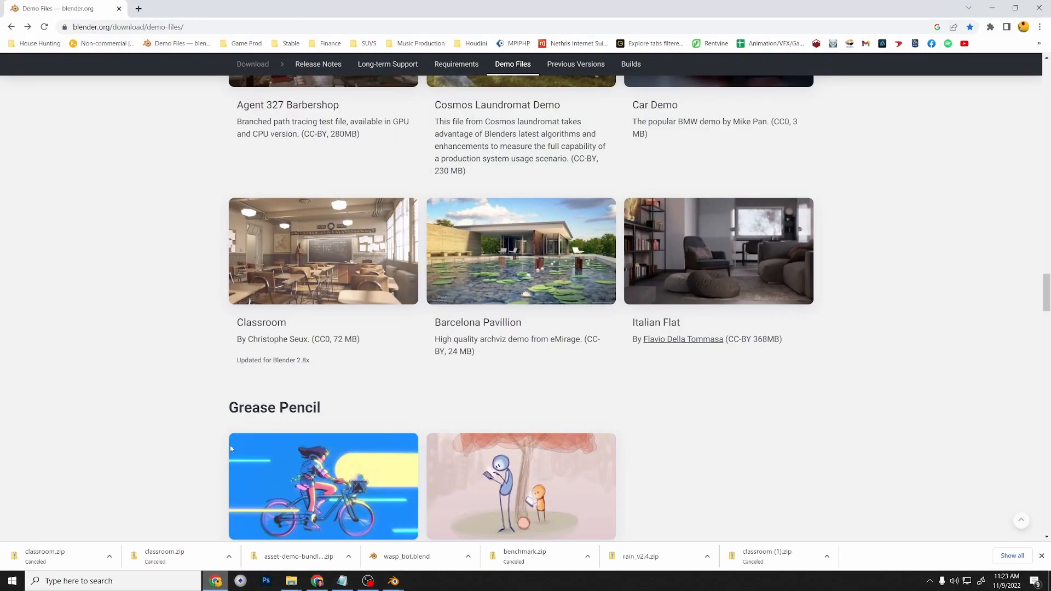
middle_click(105, 44)
left_click(157, 11)
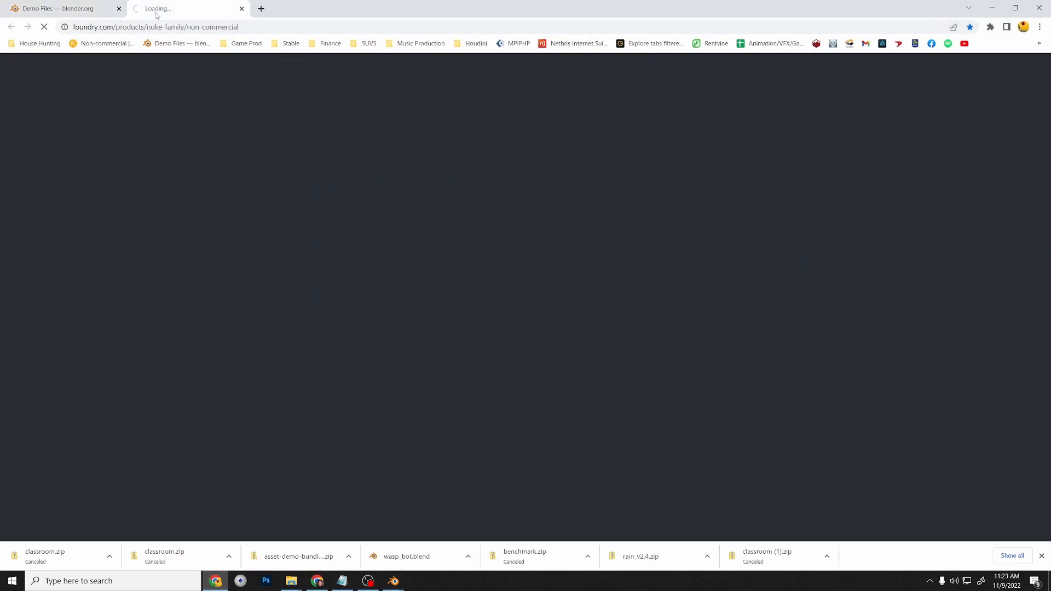
scroll(614, 272, "down", 10)
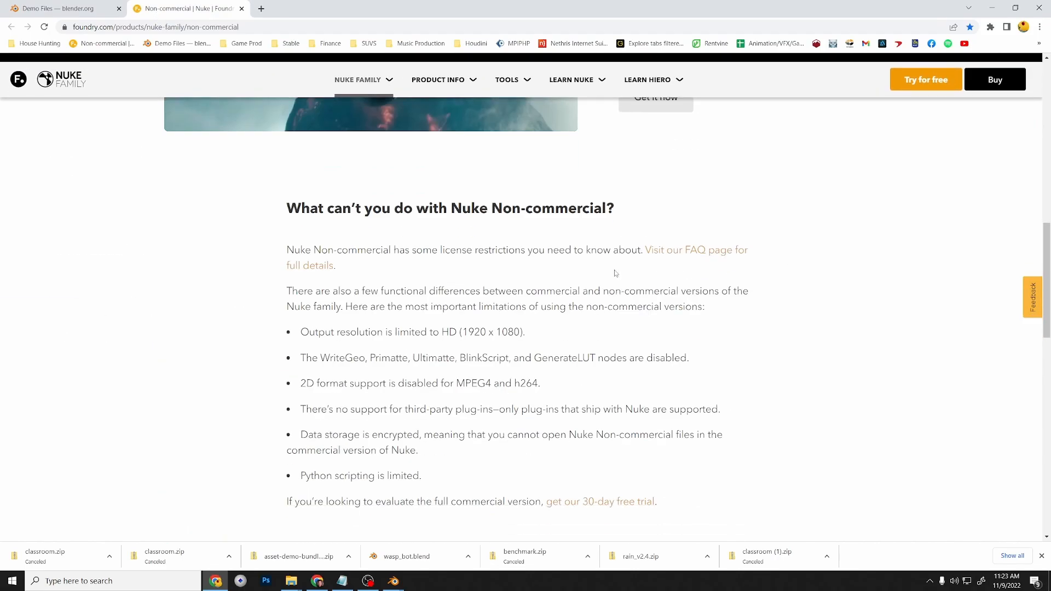
scroll(614, 272, "down", 5)
scroll(613, 271, "down", 5)
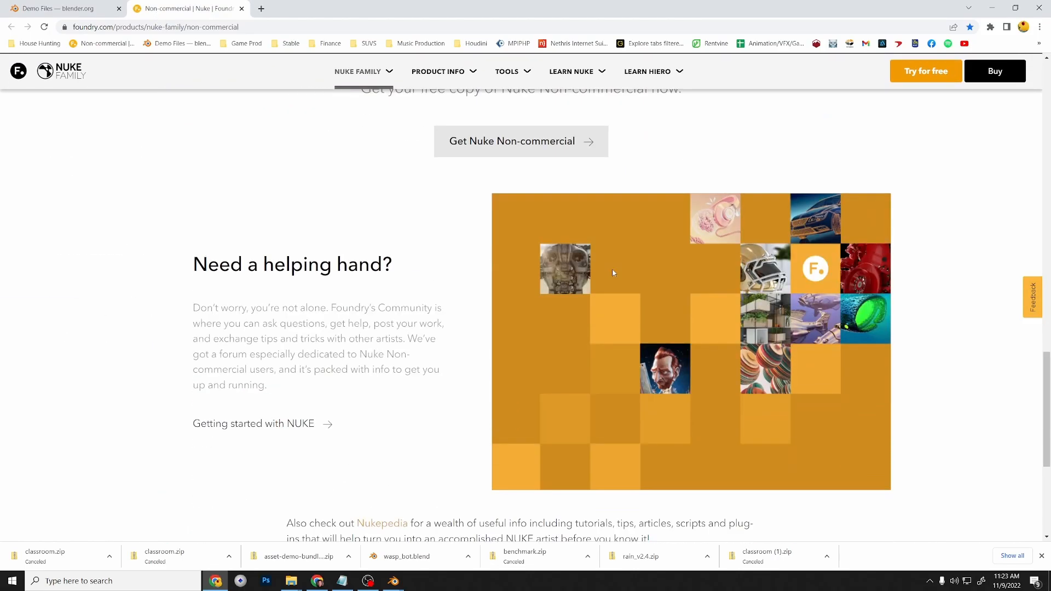
scroll(613, 273, "up", 2)
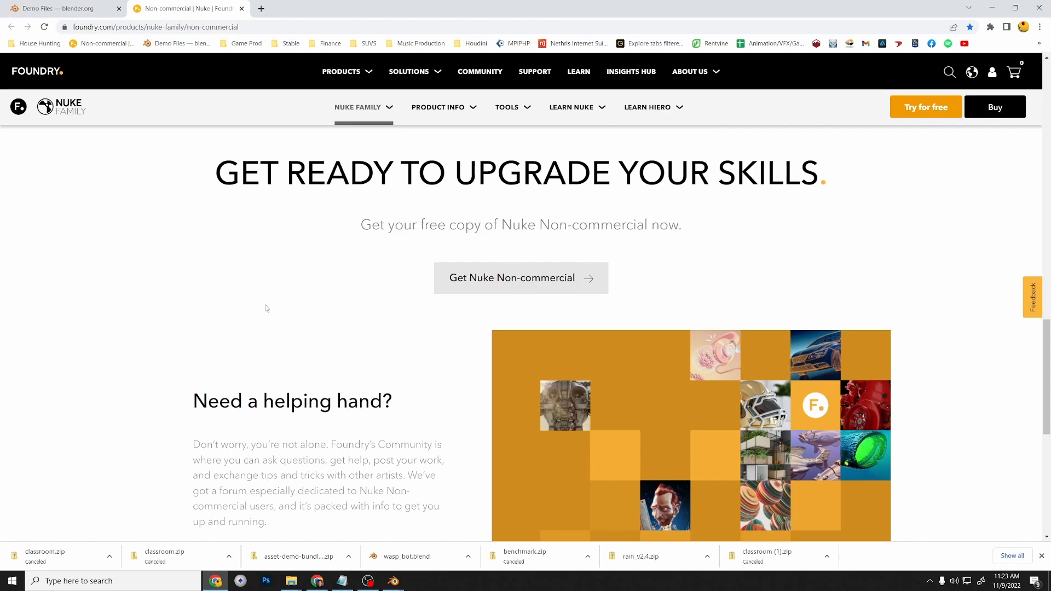
left_click(991, 10)
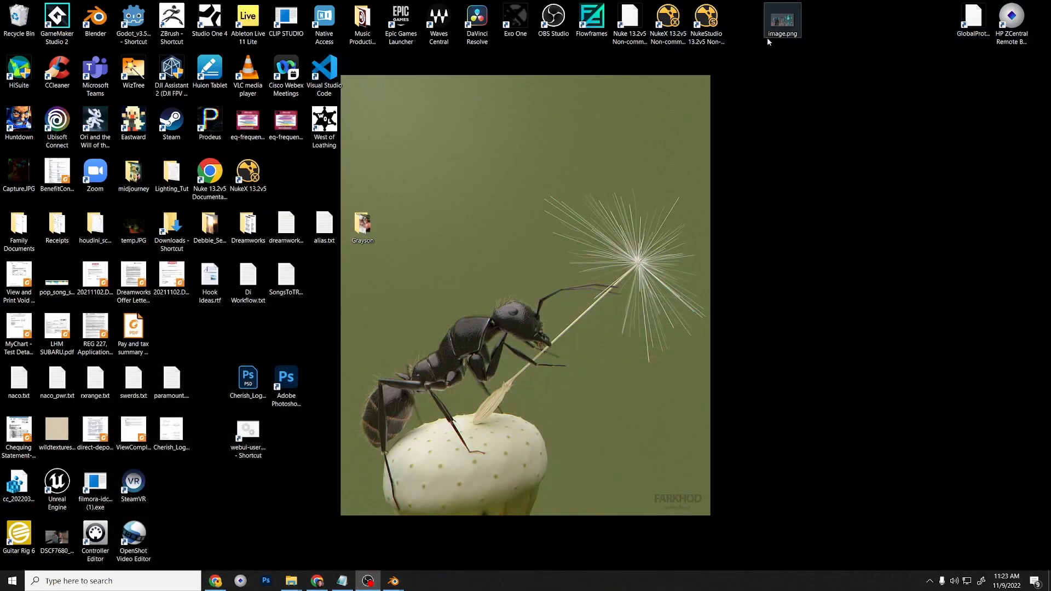
Launch NukeX 13.2v5 Non-commercial and dismiss its non-commercial version notice.
double_click(669, 13)
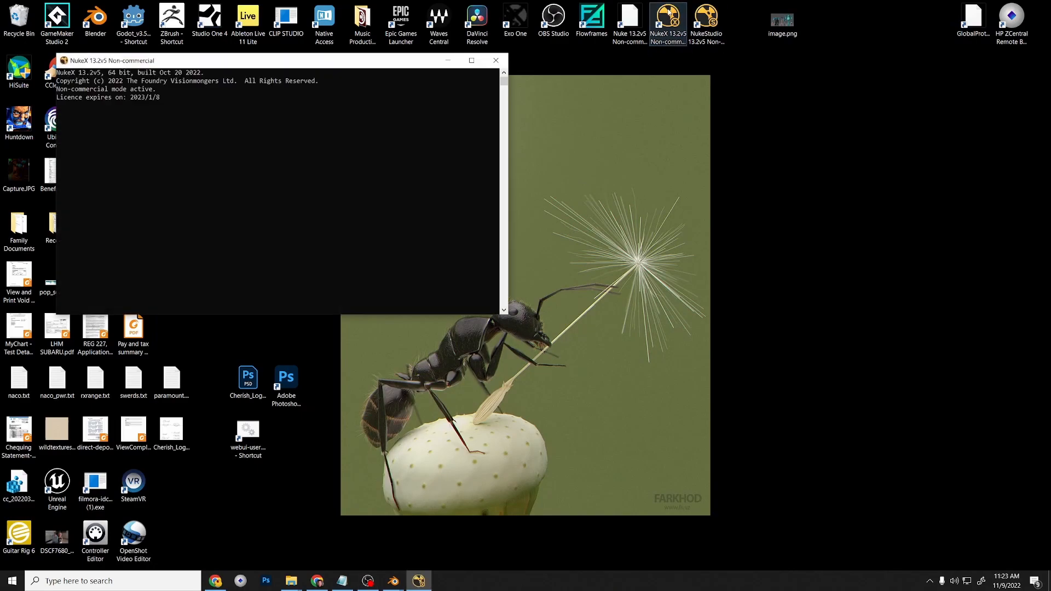
left_click_drag(350, 62, 709, 84)
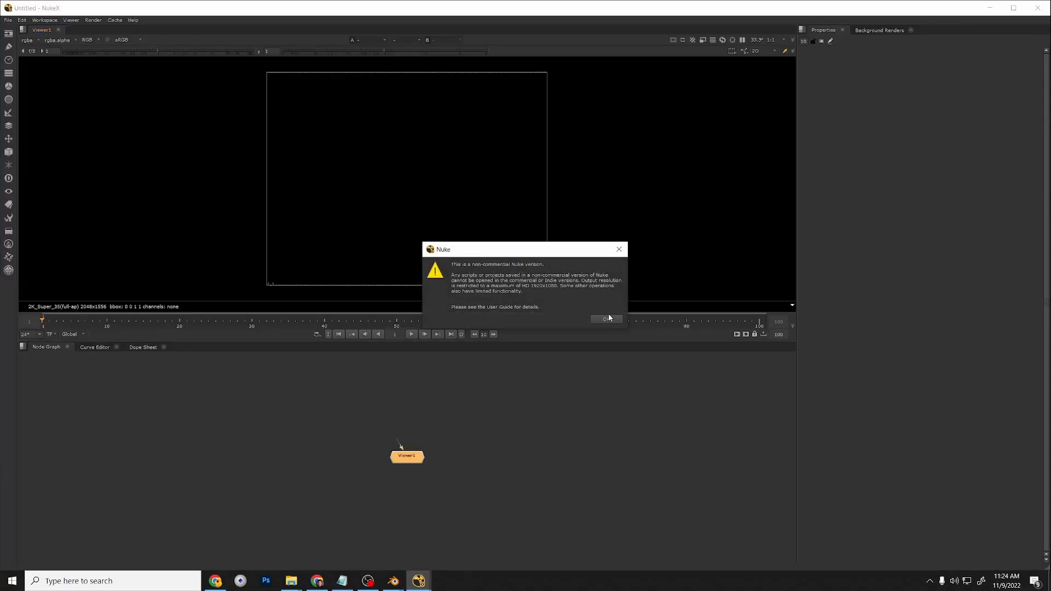
left_click(608, 319)
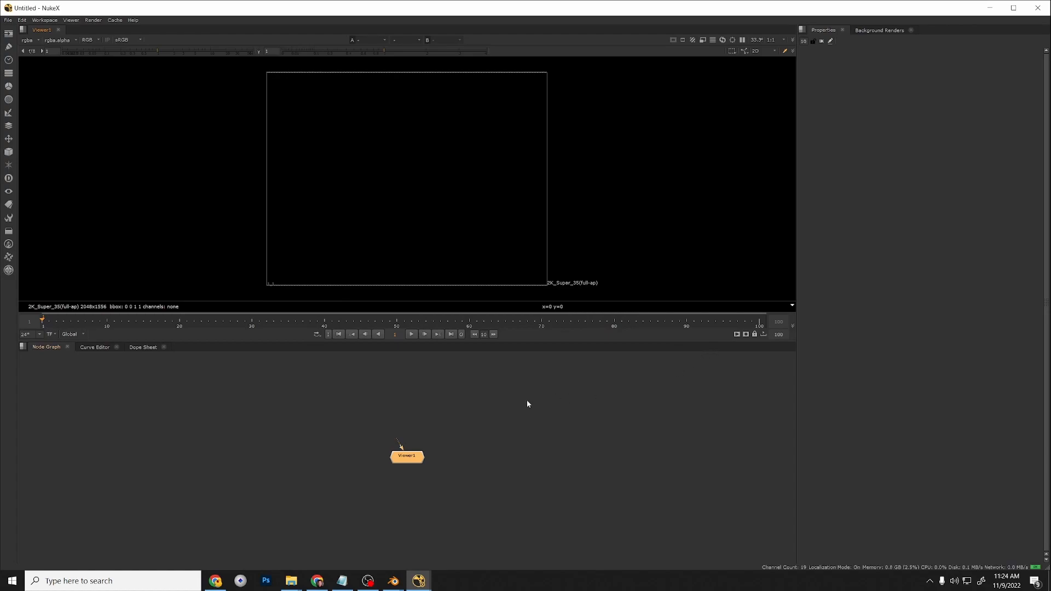
scroll(458, 433, "down", 3)
scroll(450, 429, "up", 6)
middle_click_drag(439, 408, 463, 414)
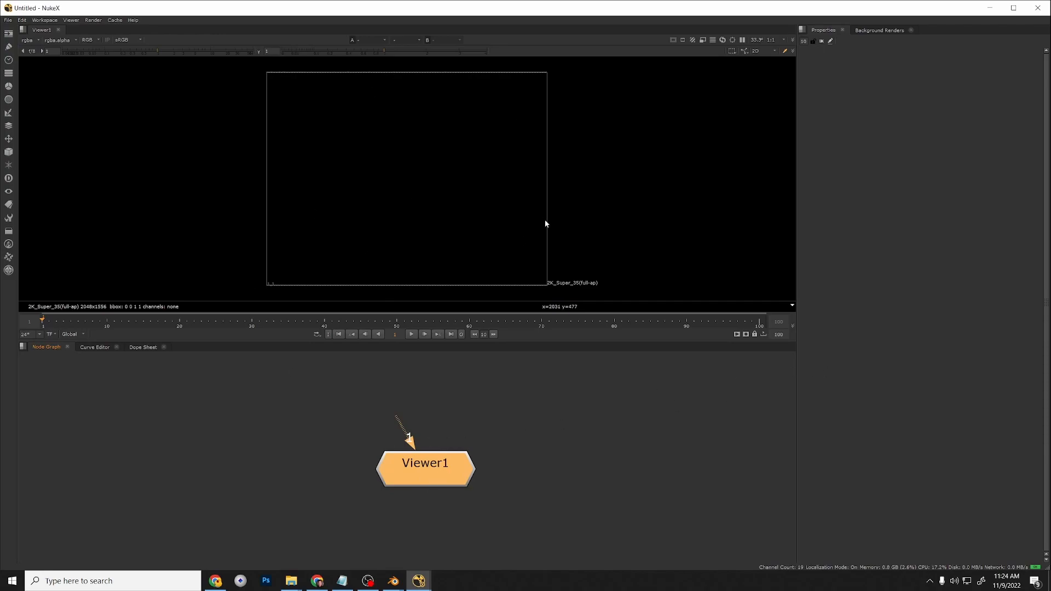
scroll(555, 486, "down", 5)
middle_click_drag(592, 474, 542, 469)
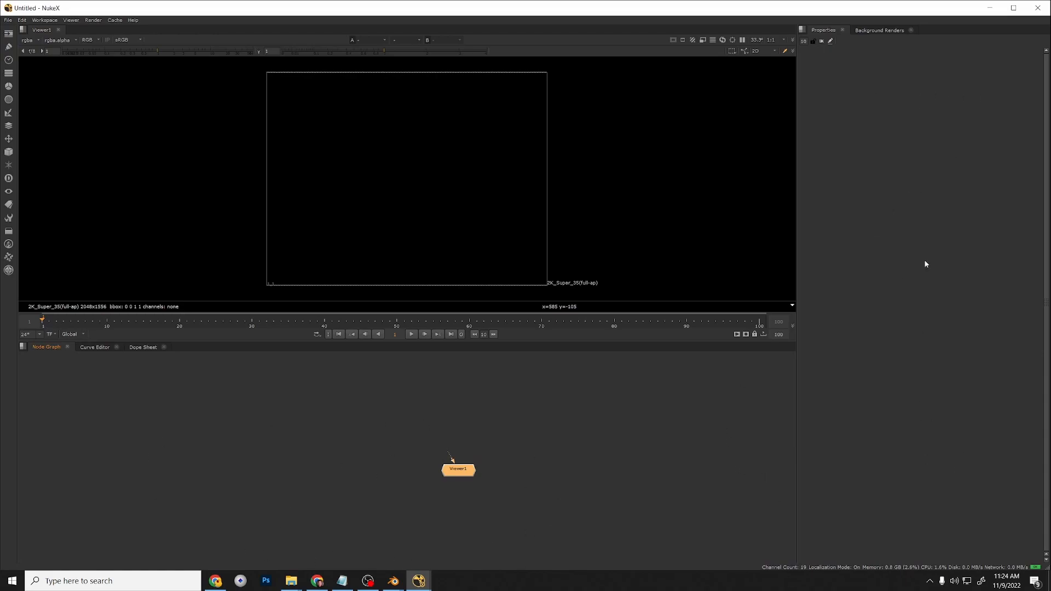
middle_click_drag(418, 417, 408, 463)
scroll(409, 463, "down", 2)
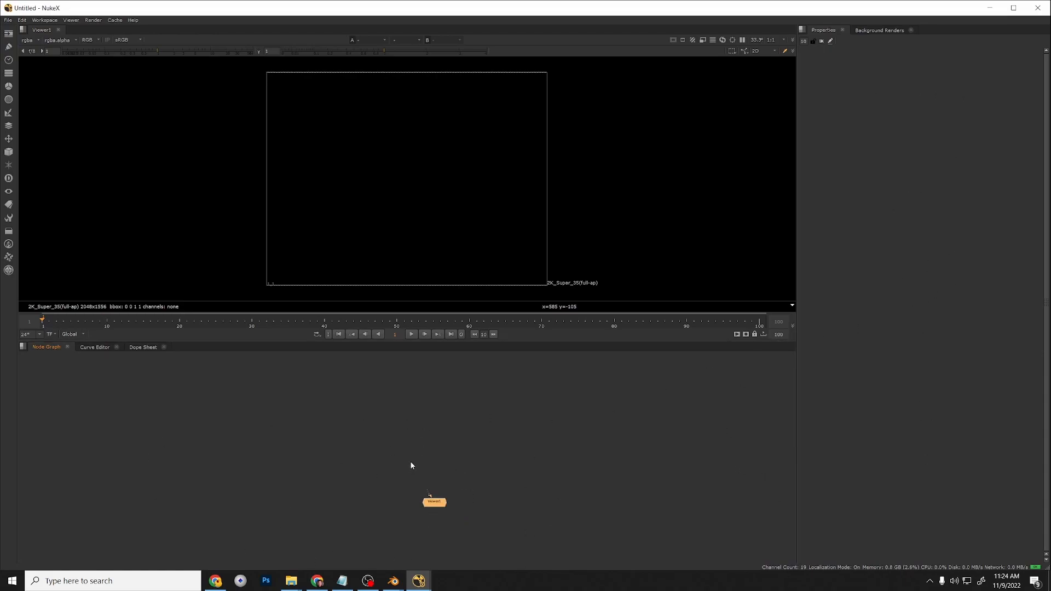
left_click(429, 427)
key("Tab")
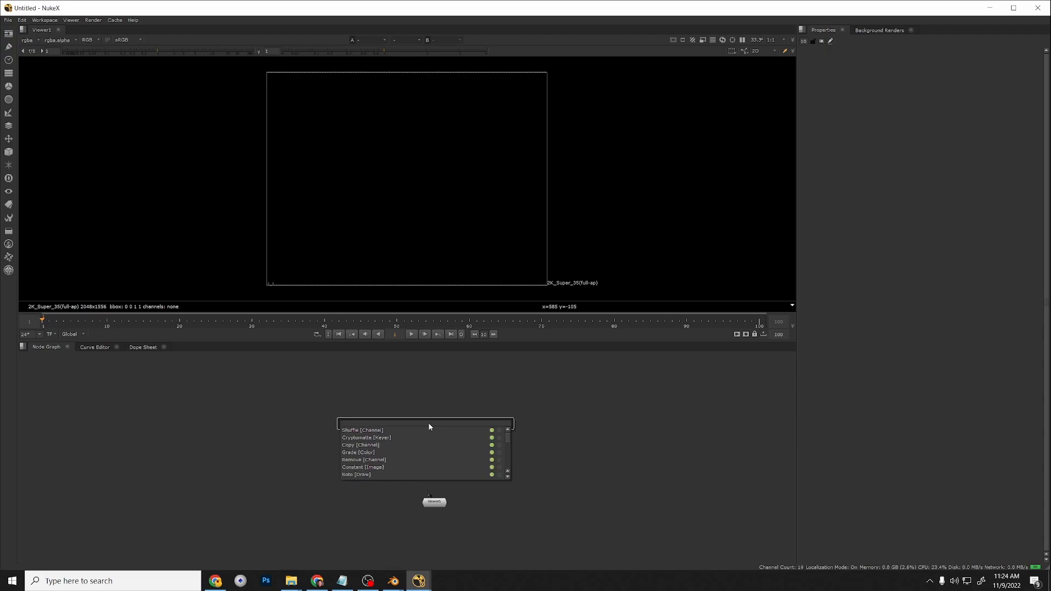
left_click(612, 427)
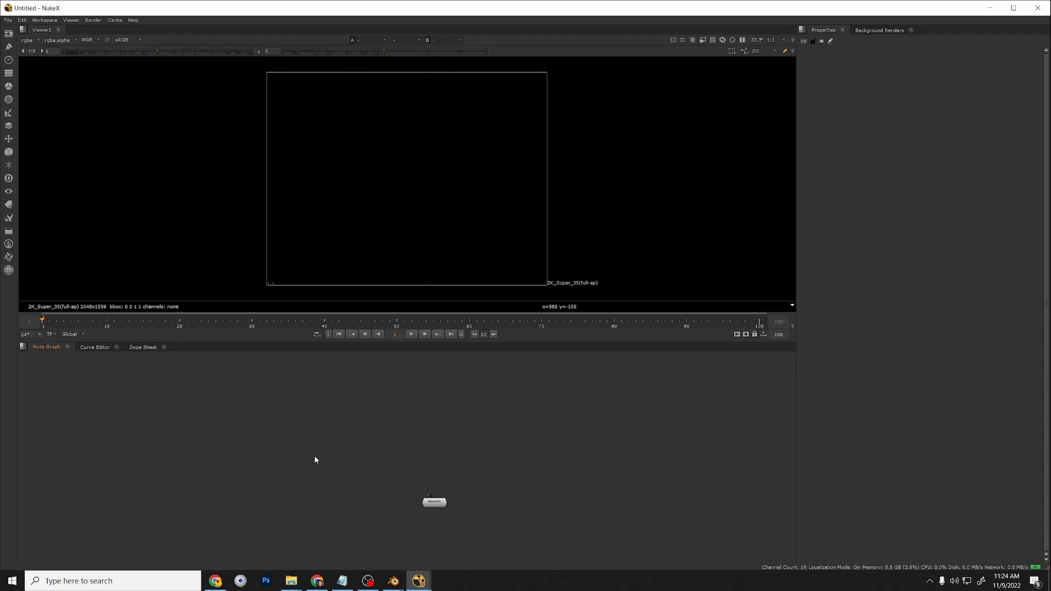
Add a Read node that loads Lighting_Tut_Test.exr from the Lighting_Tut/classroom/images folder on the desktop.
key("Tab")
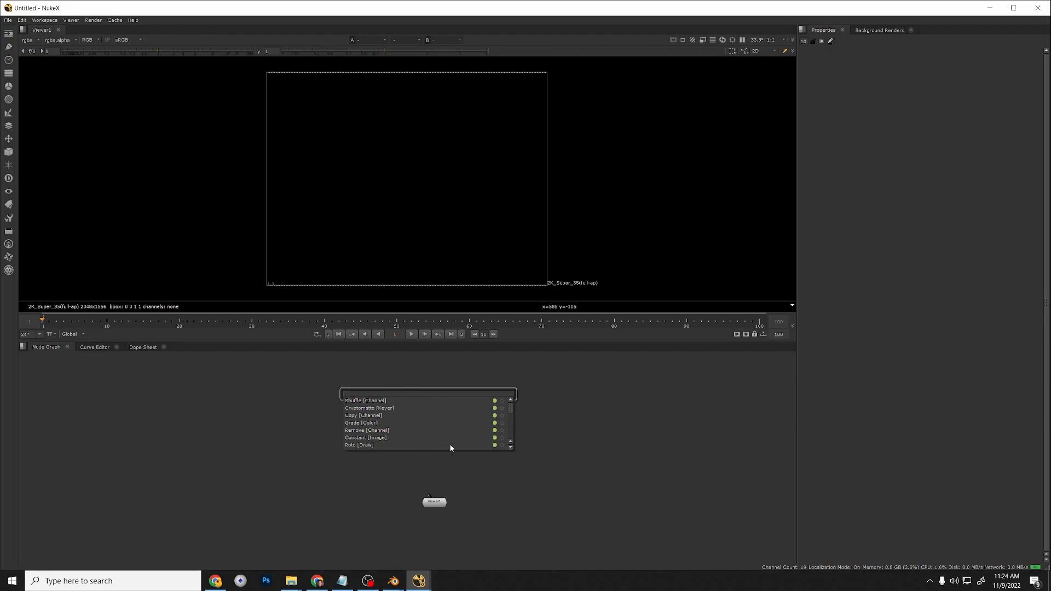
type("read")
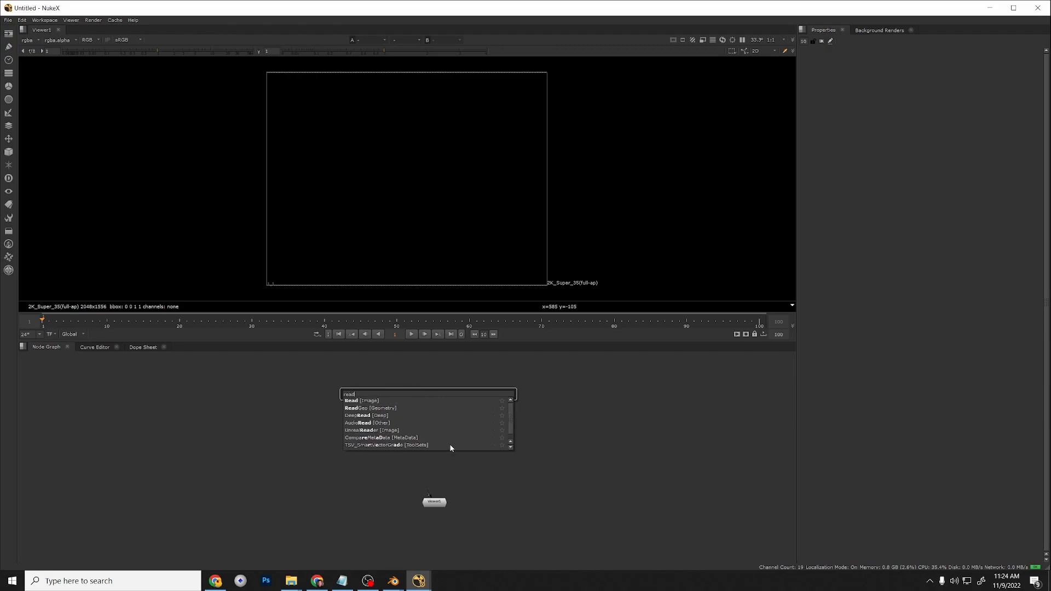
left_click(367, 401)
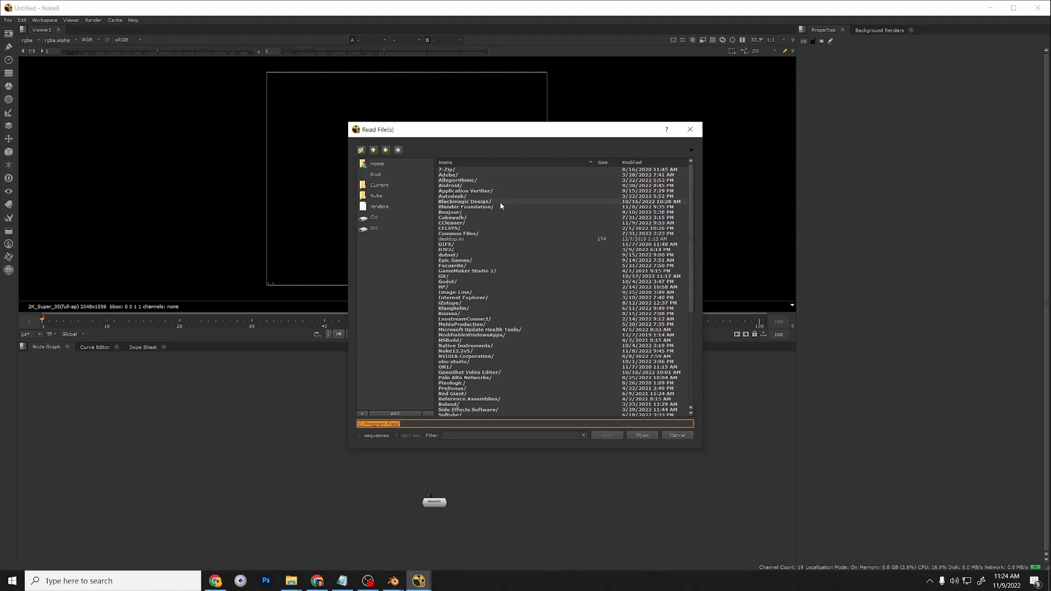
left_click(395, 164)
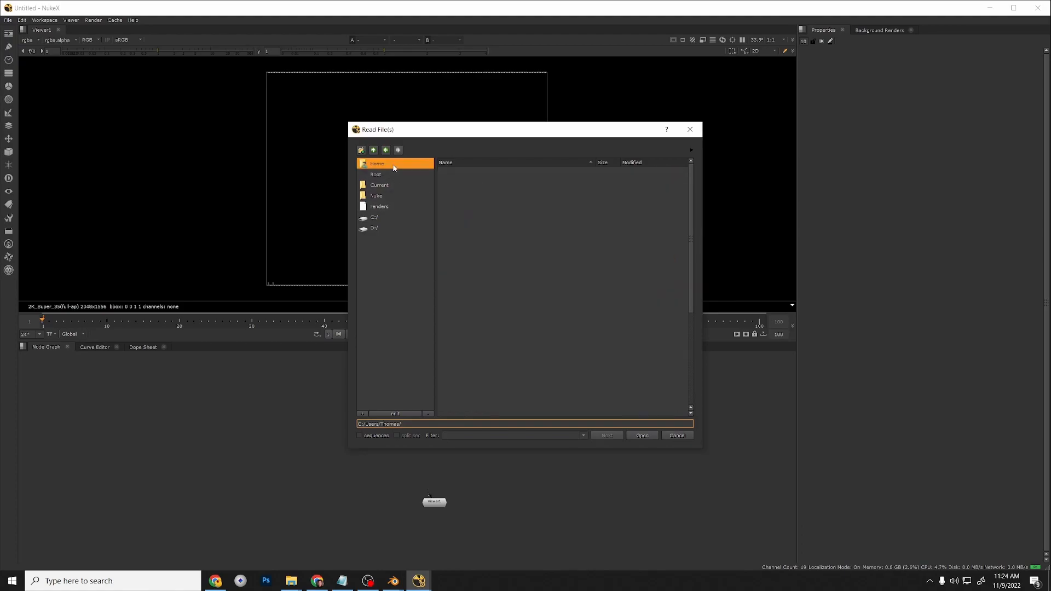
left_click(463, 208)
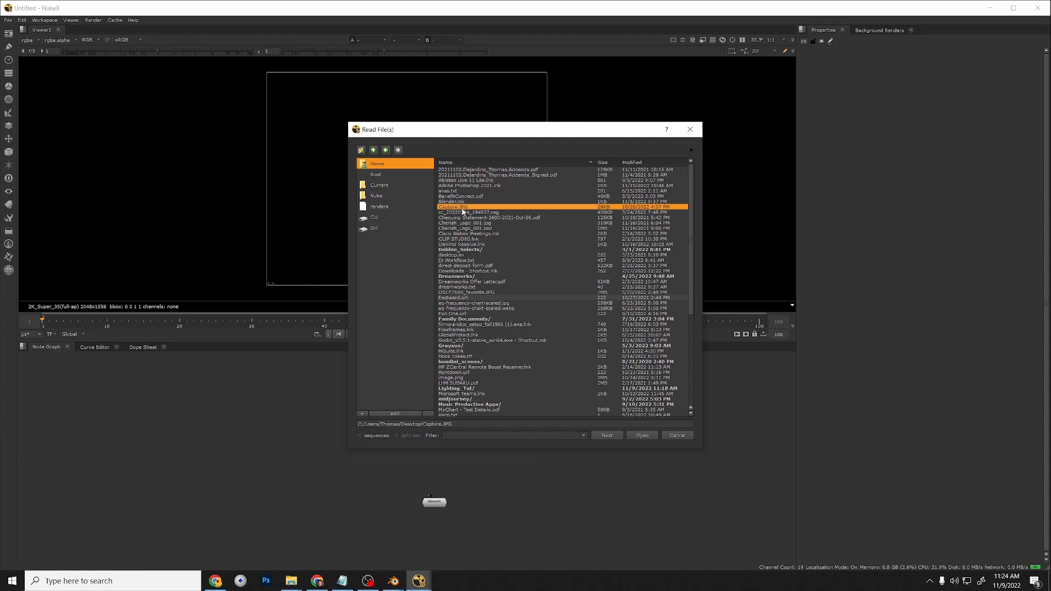
scroll(479, 313, "down", 3)
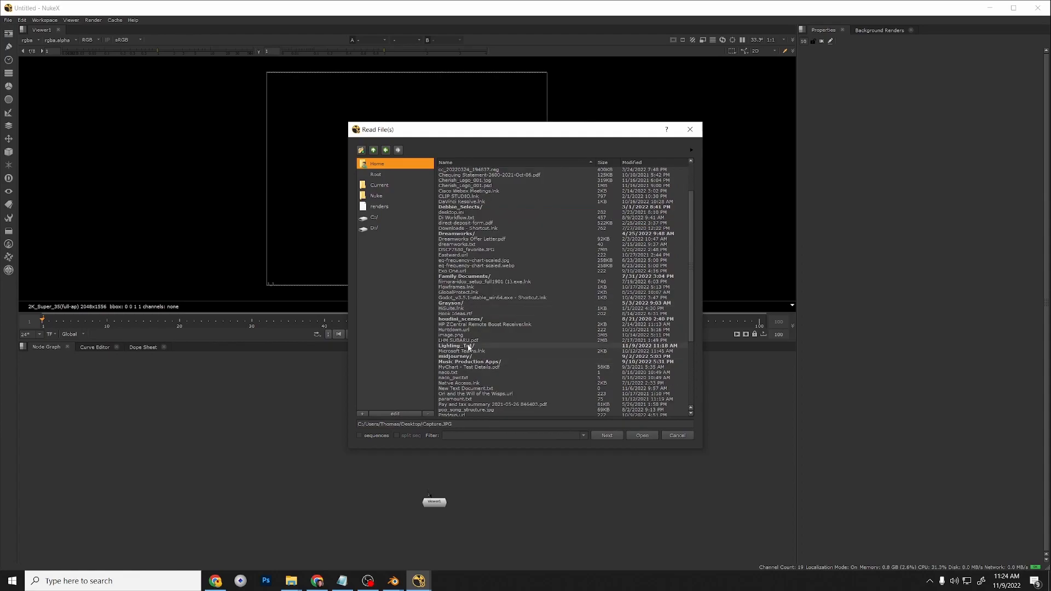
double_click(466, 346)
double_click(469, 170)
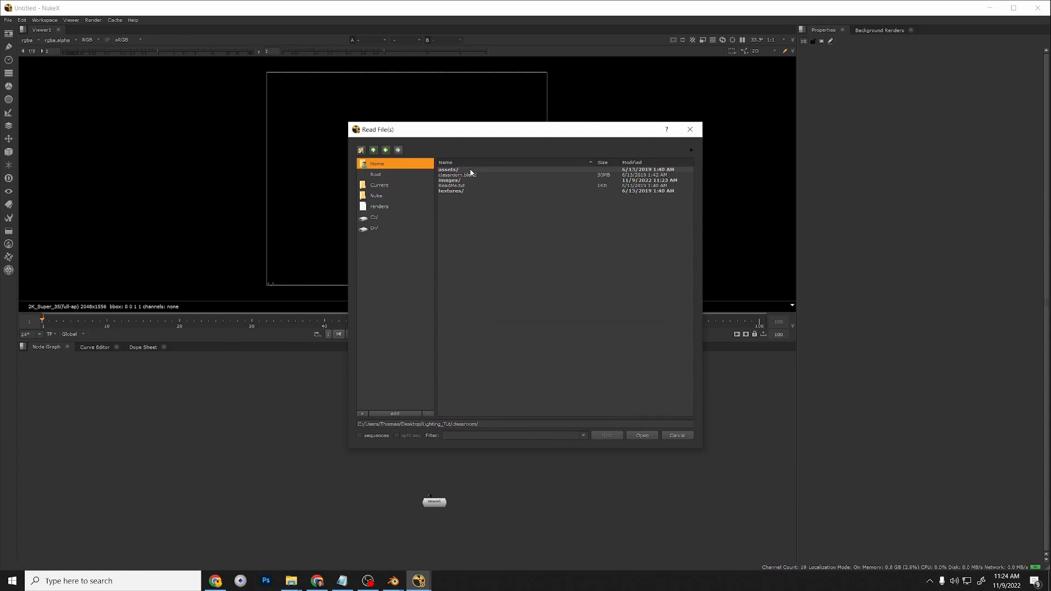
double_click(468, 178)
left_click(471, 171)
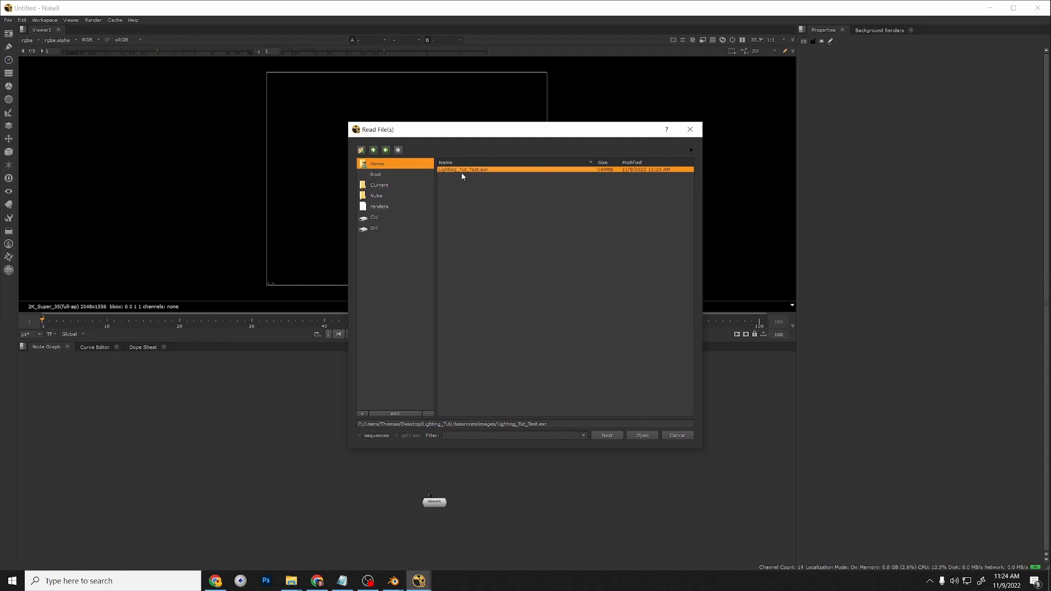
left_click(642, 435)
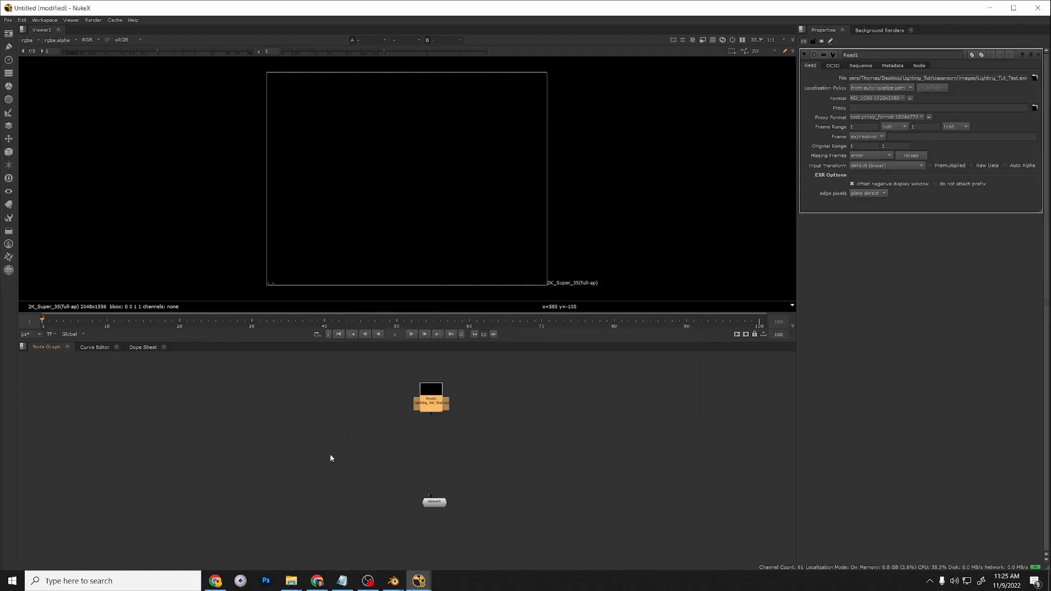
Connect the Lighting_Tut_Test.exr Read node to the viewer and open the node's properties.
scroll(469, 365, "up", 3)
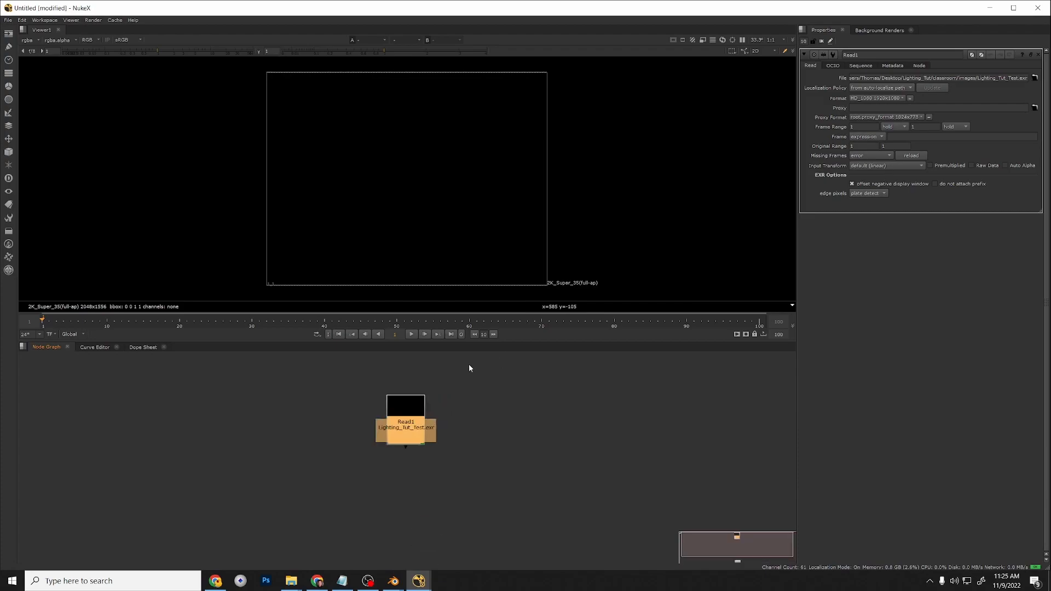
key("1")
left_click(471, 426)
middle_click_drag(446, 428, 526, 425)
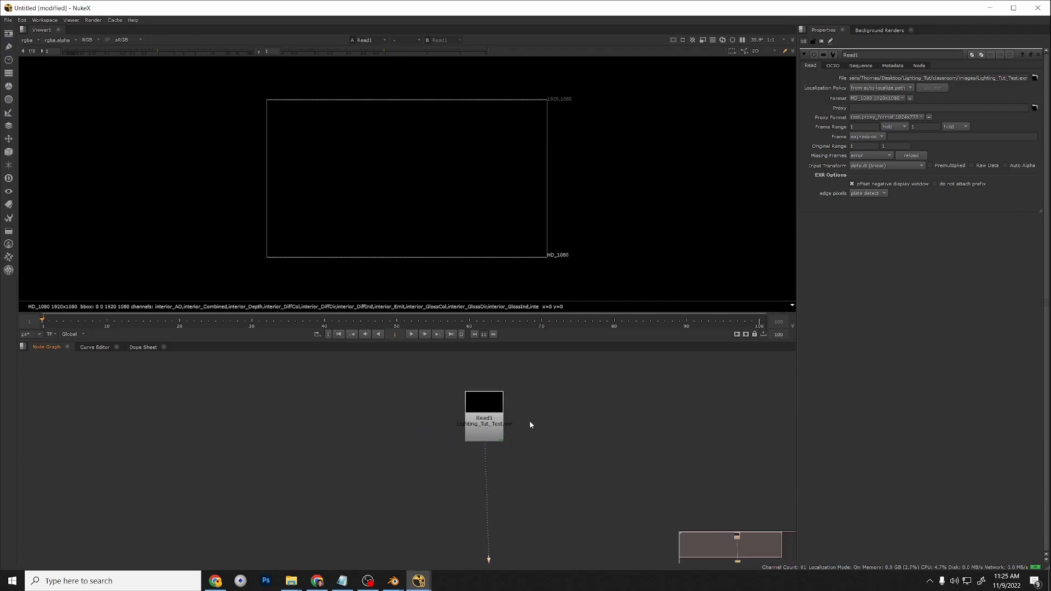
double_click(477, 424)
Switch to the Blender render window, view the Depth, Emit, AO and DiffDir passes, restore Combined, and return to NukeX.
key("alt+Tab")
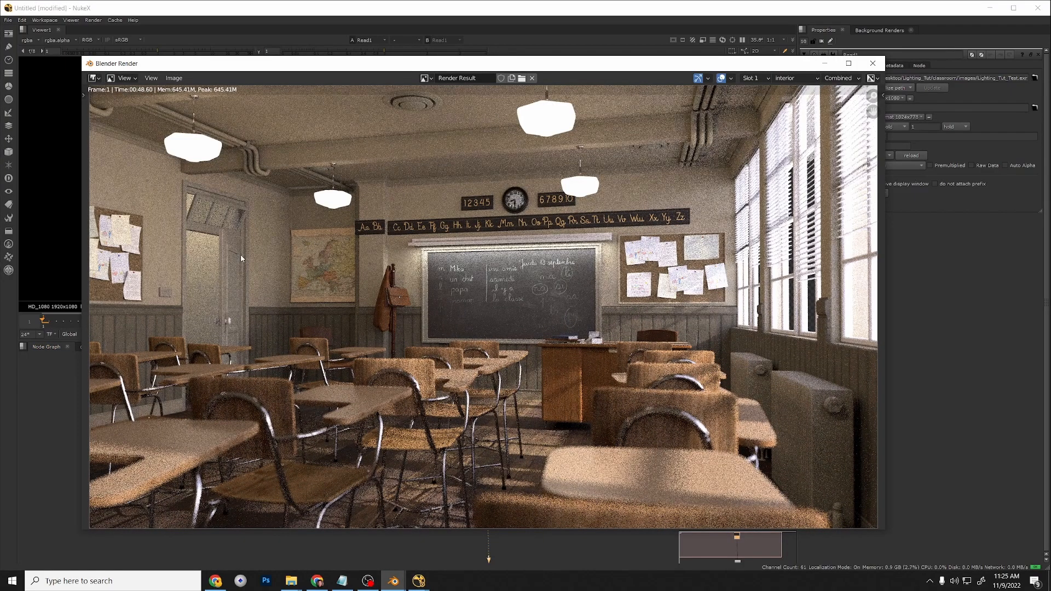
left_click(855, 81)
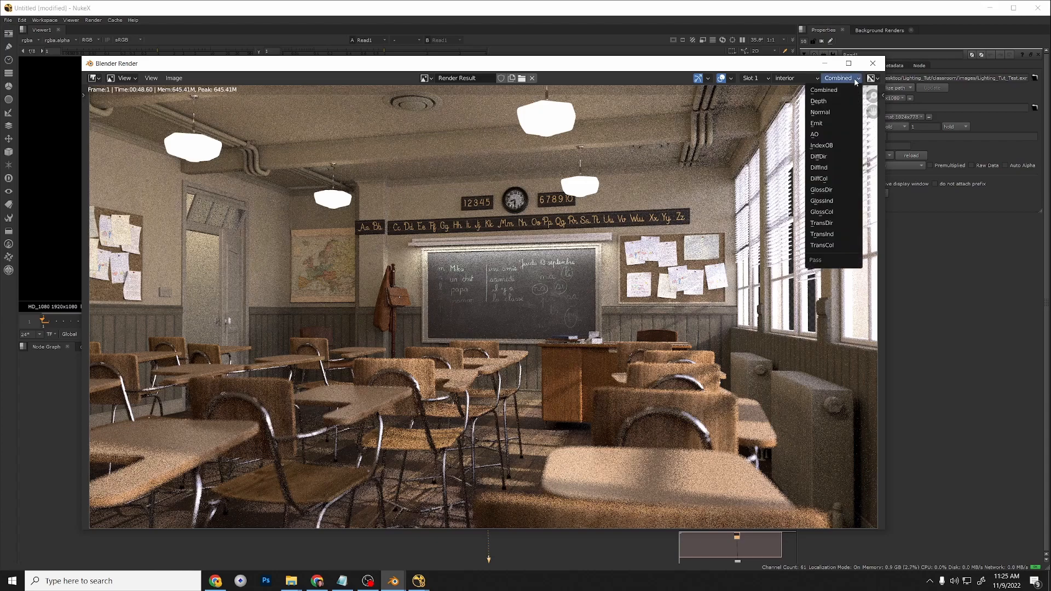
left_click(835, 101)
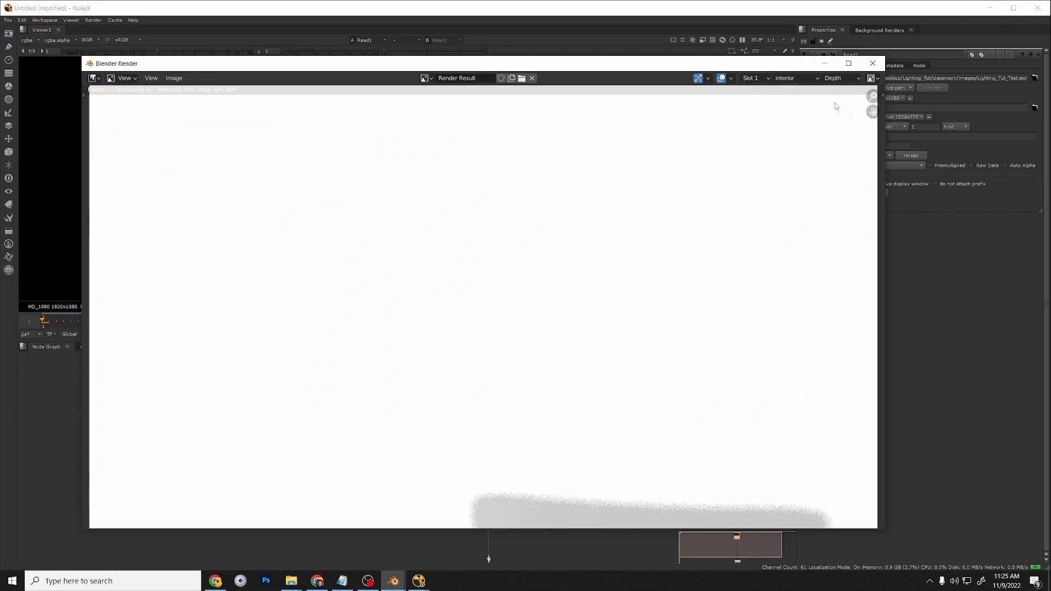
left_click(833, 97)
left_click(830, 125)
left_click(831, 82)
left_click(830, 134)
left_click(832, 82)
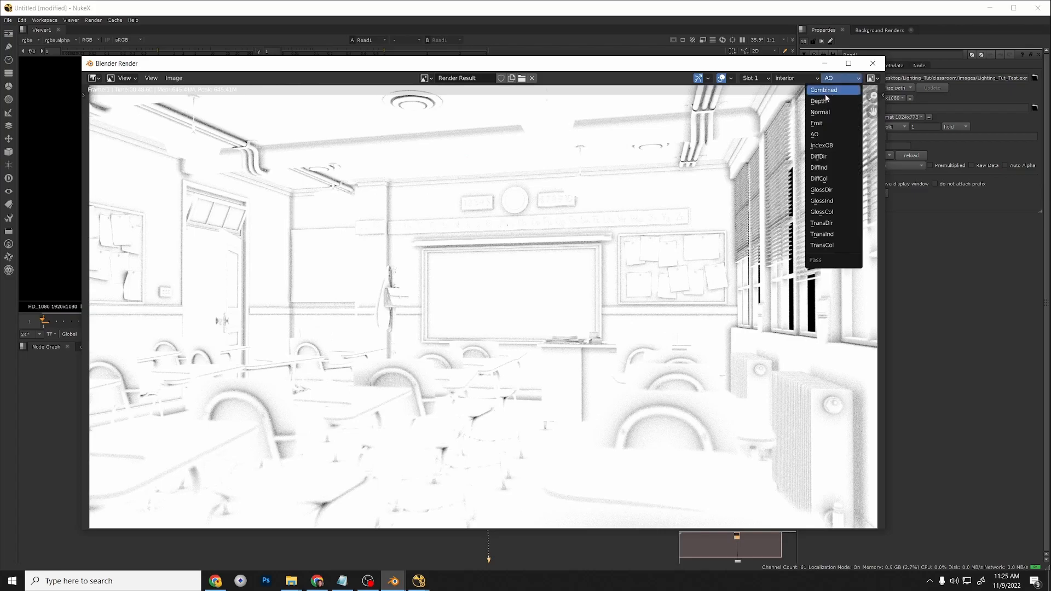
left_click(826, 157)
left_click(840, 78)
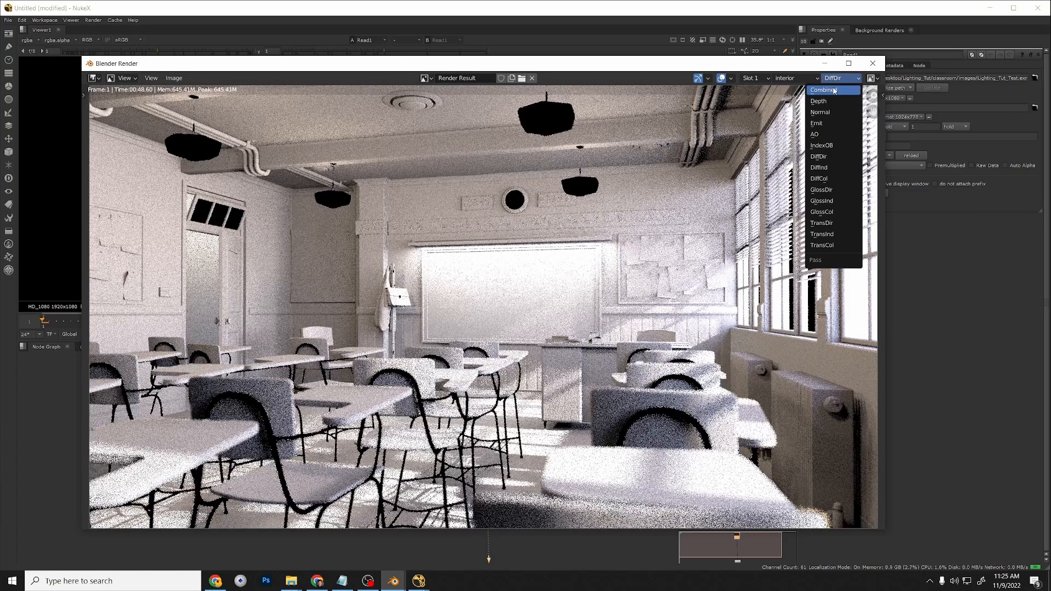
left_click(824, 90)
left_click(825, 63)
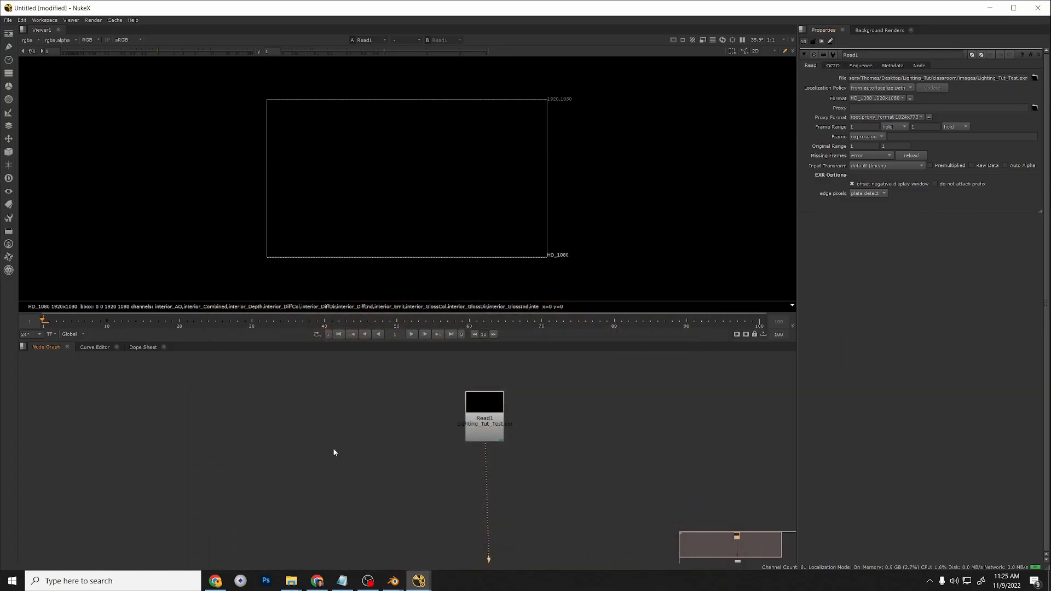
Display the interior_Combined layer of the classroom render in the viewer.
left_click(28, 41)
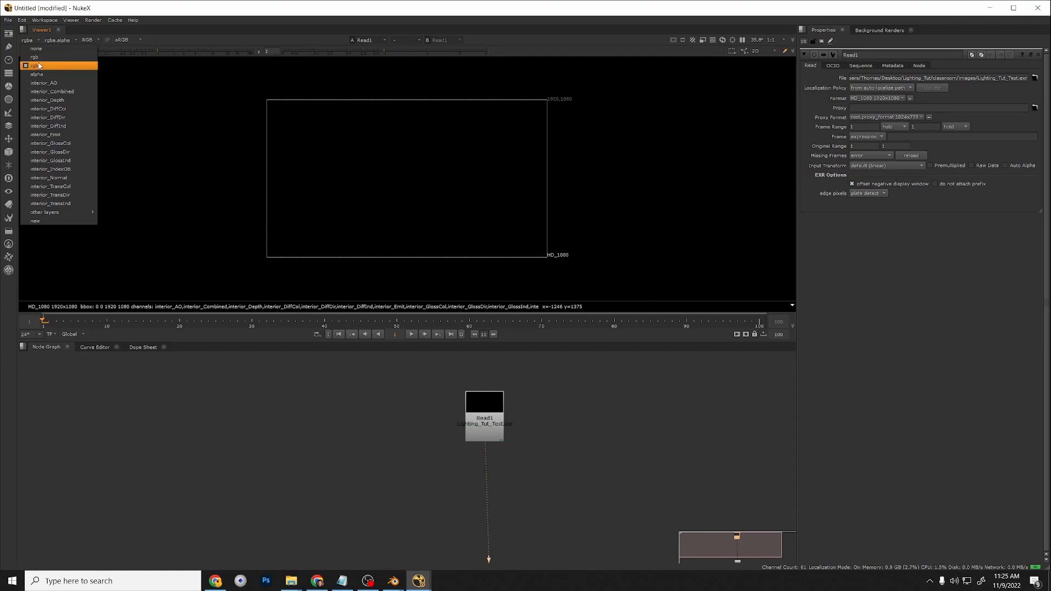
left_click(59, 92)
scroll(372, 167, "up", 1)
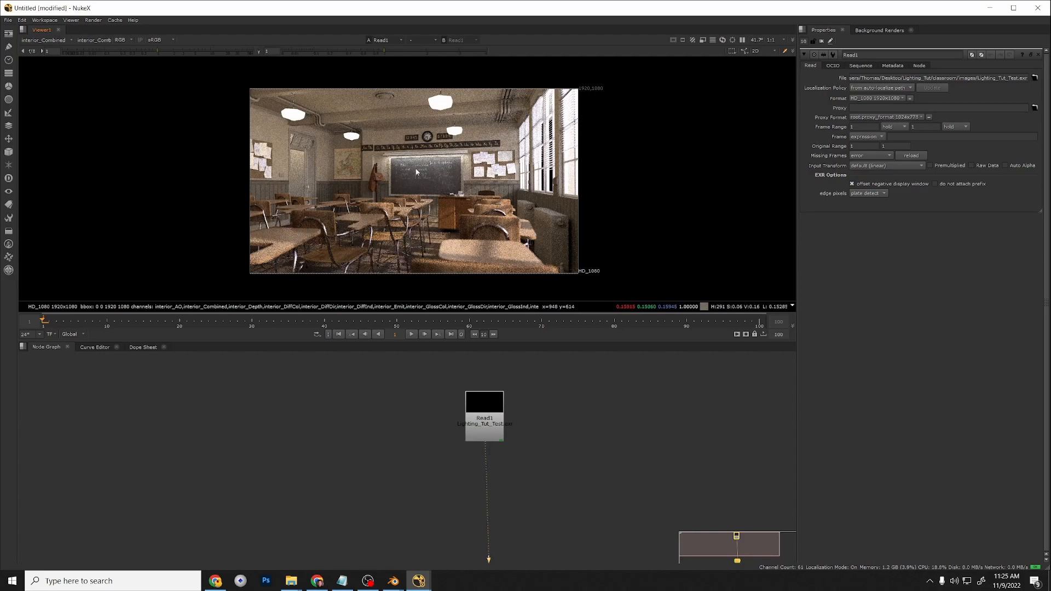
scroll(416, 166, "up", 1)
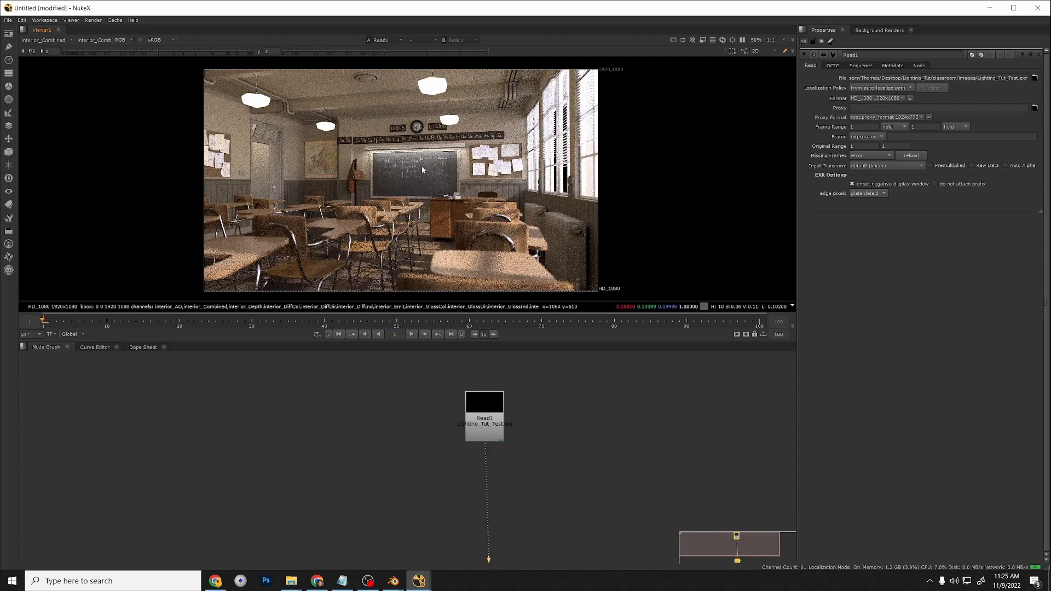
Set the viewer's displayed layer to rgba and select the Lighting_Tut_Test.exr Read node.
left_click(45, 42)
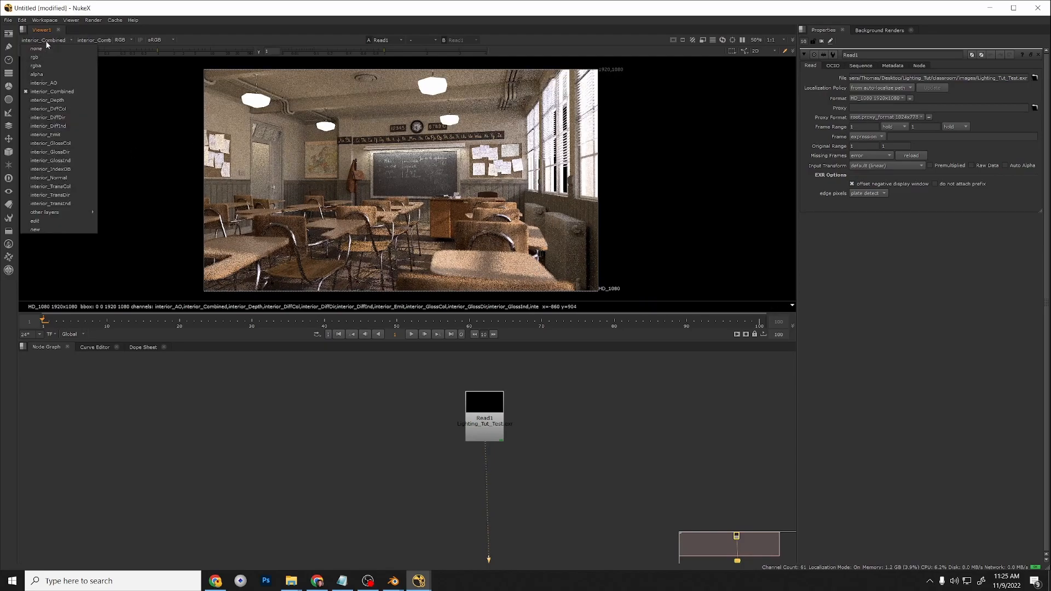
left_click(54, 73)
left_click(497, 428)
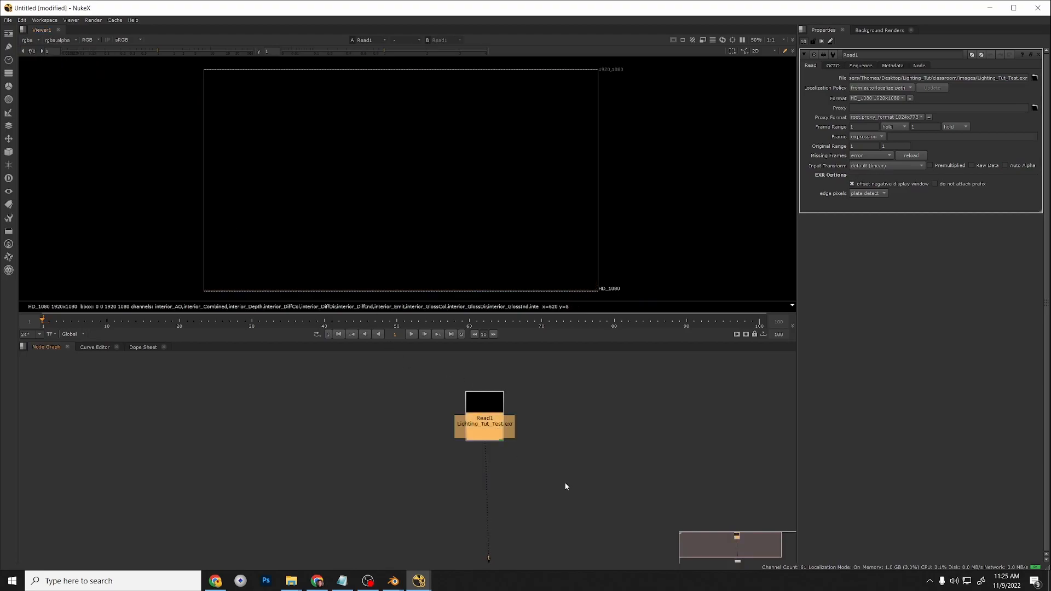
key("Tab")
key("Return")
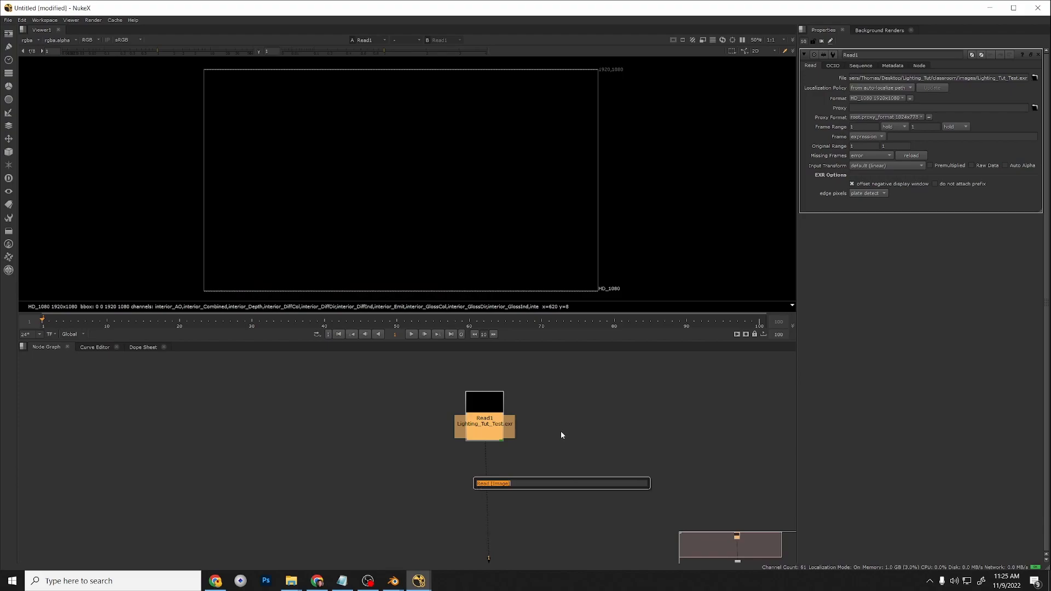
type("copy")
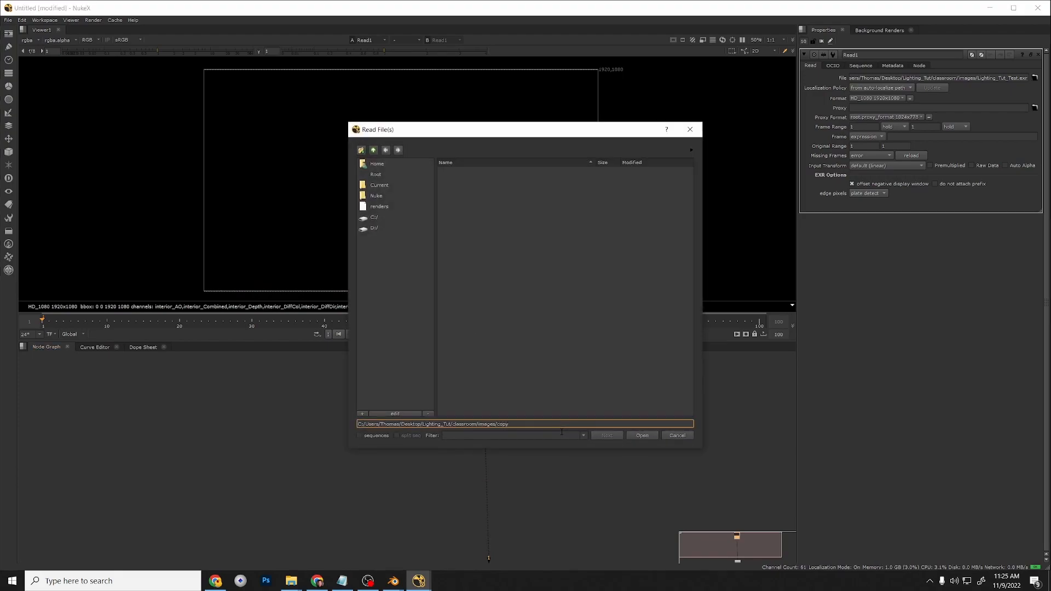
left_click(692, 435)
Add a Copy node below the Lighting_Tut_Test.exr Read node in the node graph.
left_click(595, 472)
key("Tab")
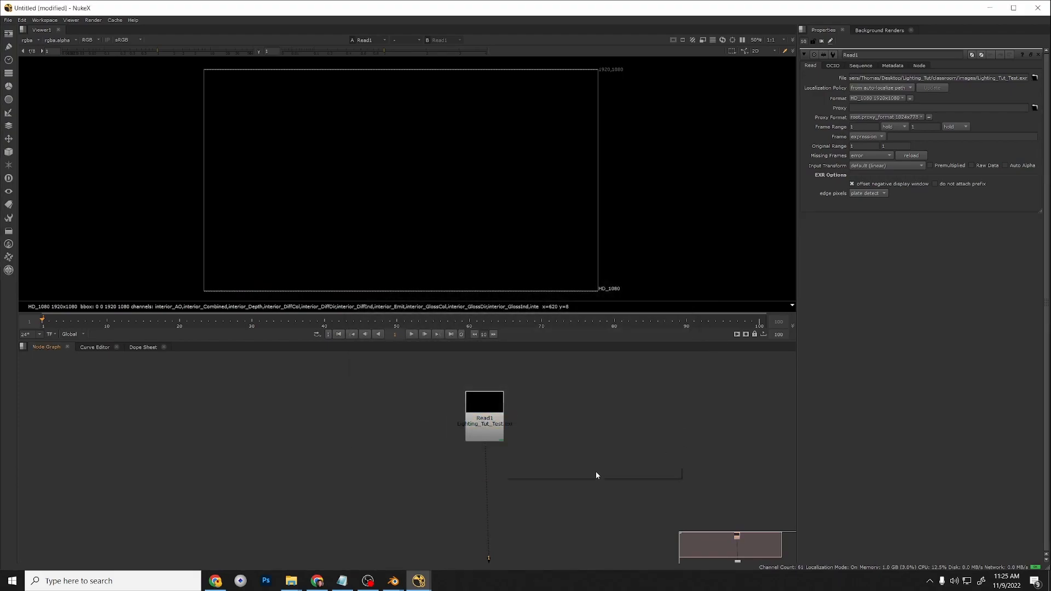
type("copy")
left_click(532, 478)
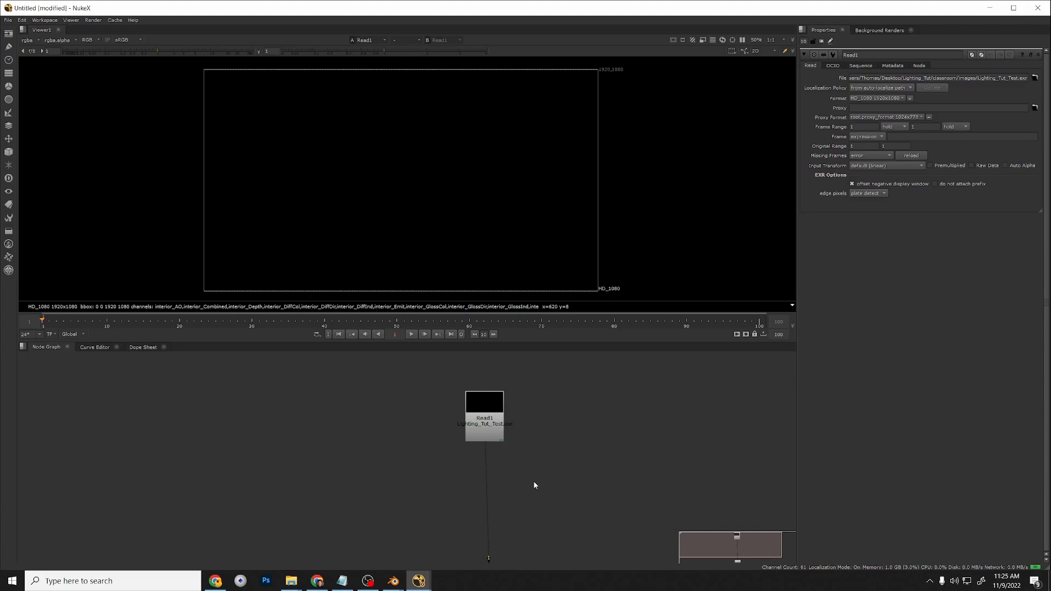
left_click_drag(599, 476, 496, 396)
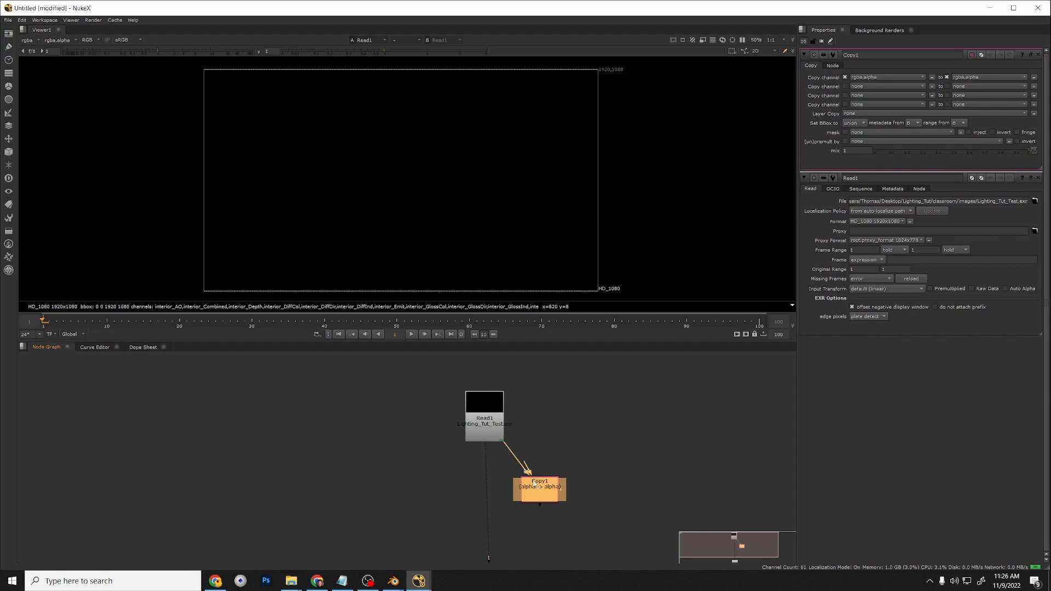
Connect the Copy node's A and B inputs to the Lighting_Tut_Test.exr Read node and align the Copy node directly beneath it.
left_click_drag(550, 406, 495, 410)
left_click_drag(527, 471, 543, 451)
left_click_drag(532, 488, 471, 500)
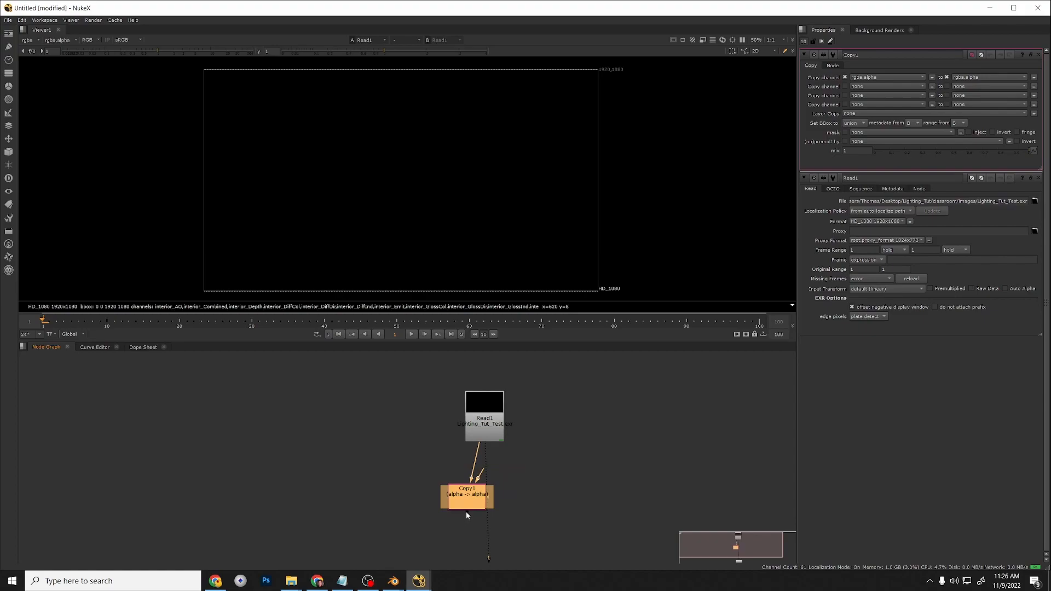
left_click(457, 468)
left_click_drag(476, 453, 479, 424)
left_click_drag(455, 469, 466, 427)
double_click(466, 427)
left_click_drag(467, 496, 483, 495)
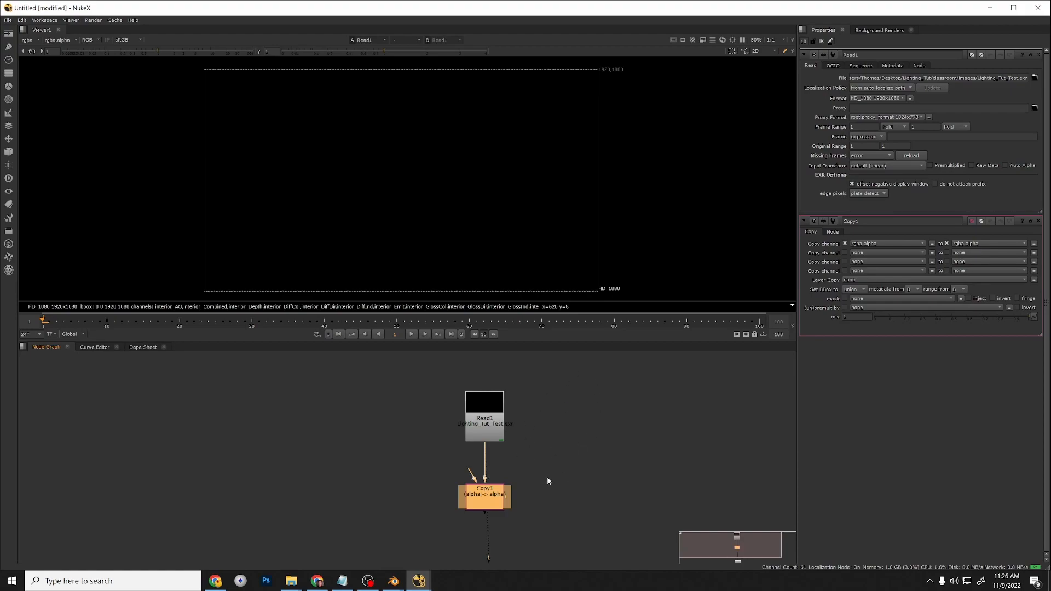
left_click(476, 414)
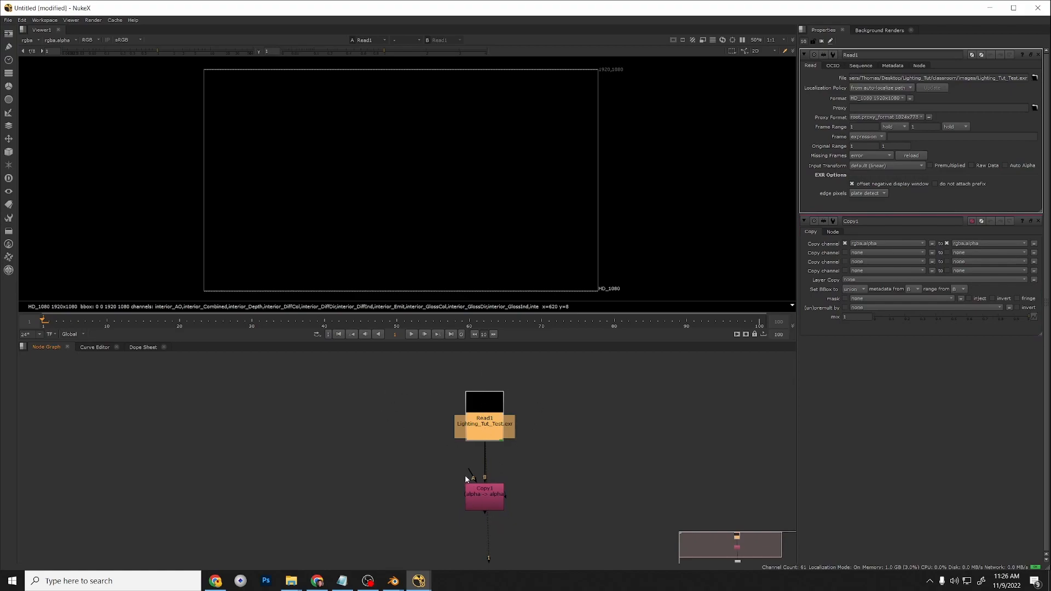
left_click(523, 497)
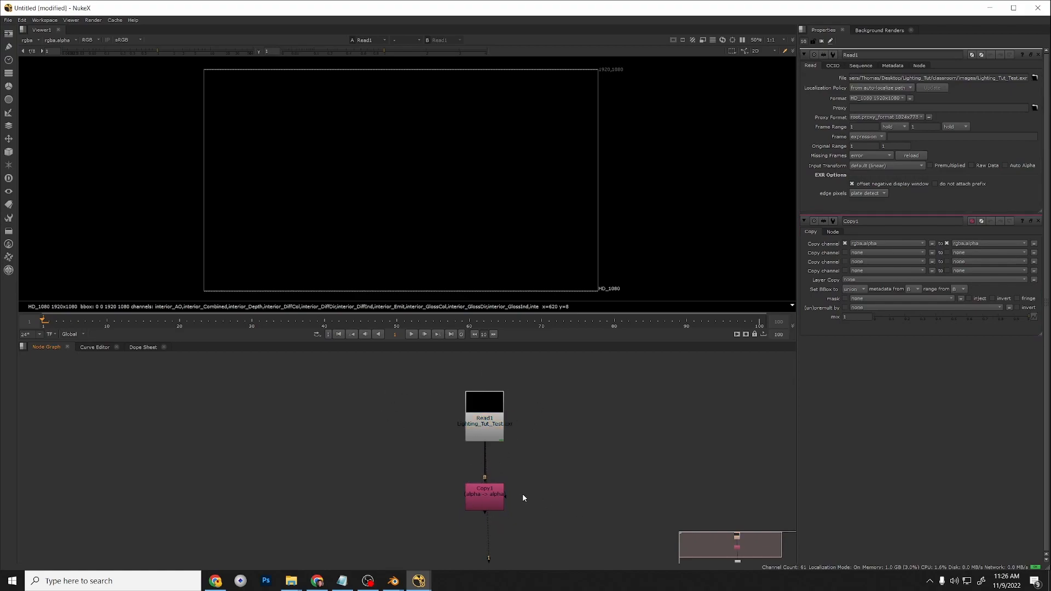
View the Copy node and set its four source channels to interior_Combined red, green, blue and alpha.
double_click(479, 498)
key("1")
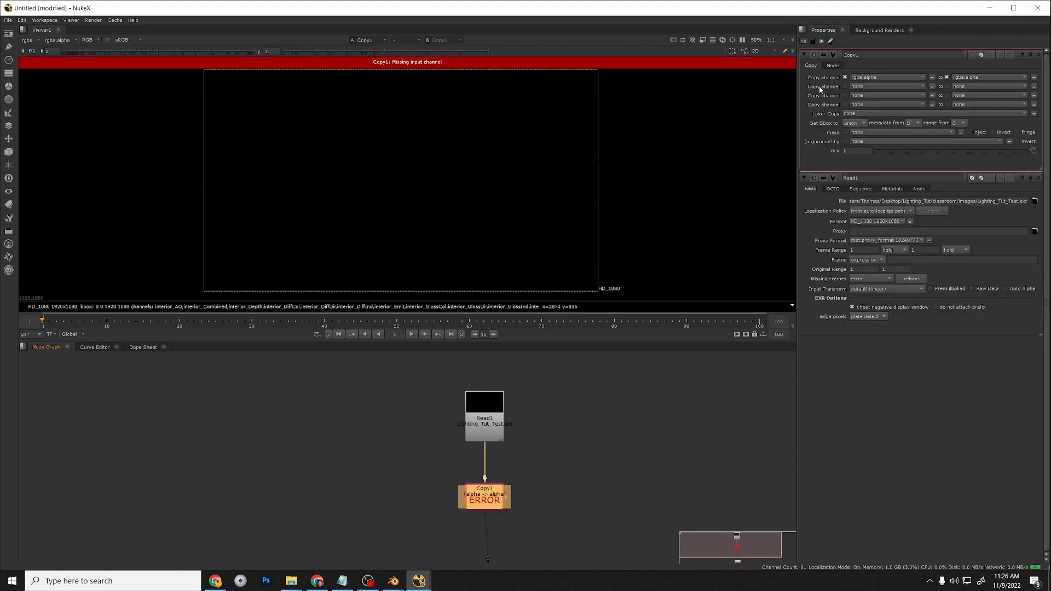
left_click(876, 81)
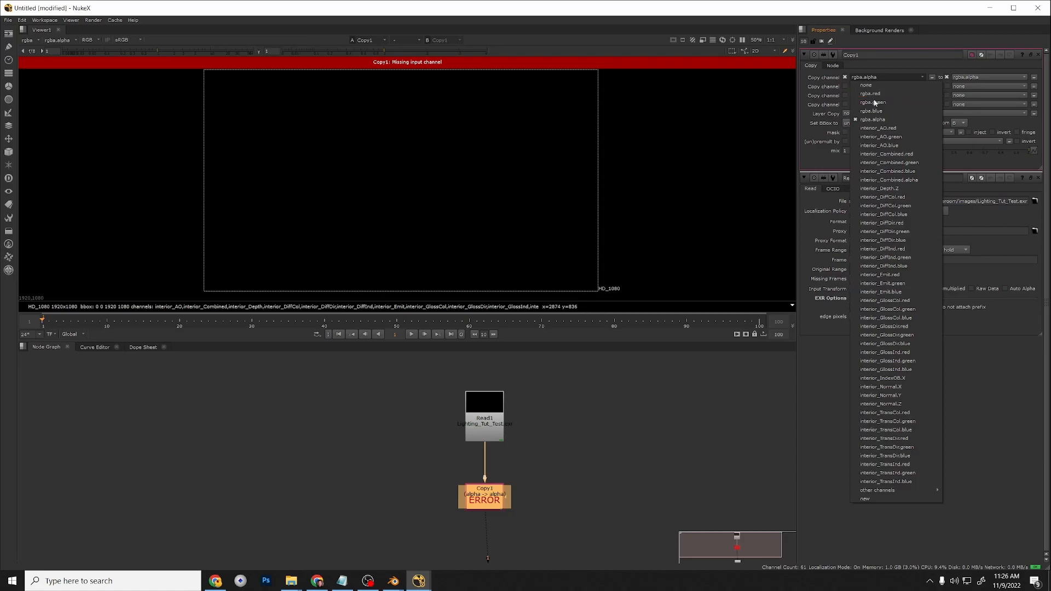
left_click(882, 155)
left_click(876, 86)
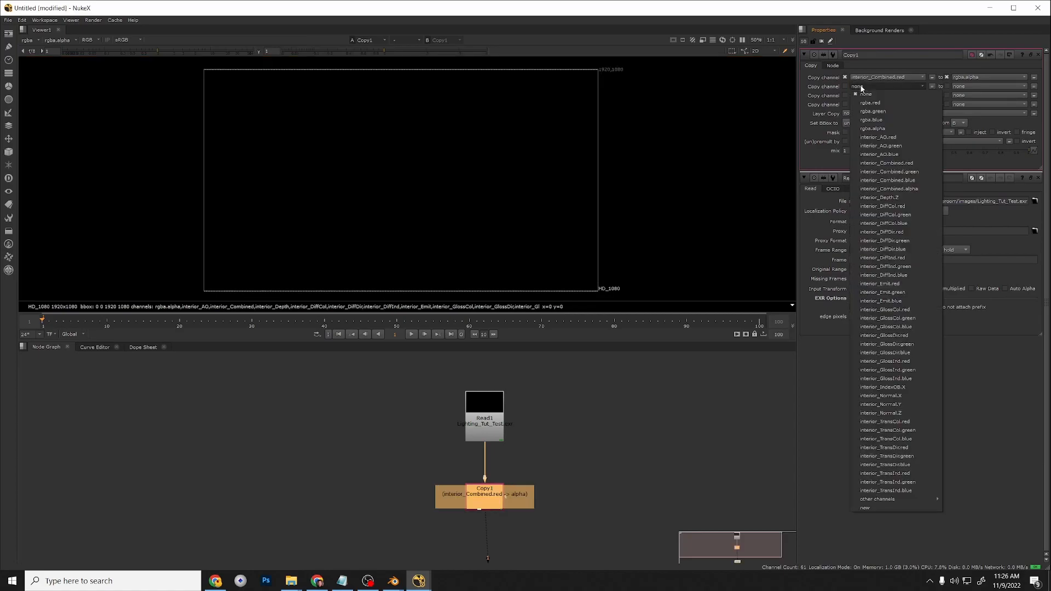
left_click(885, 171)
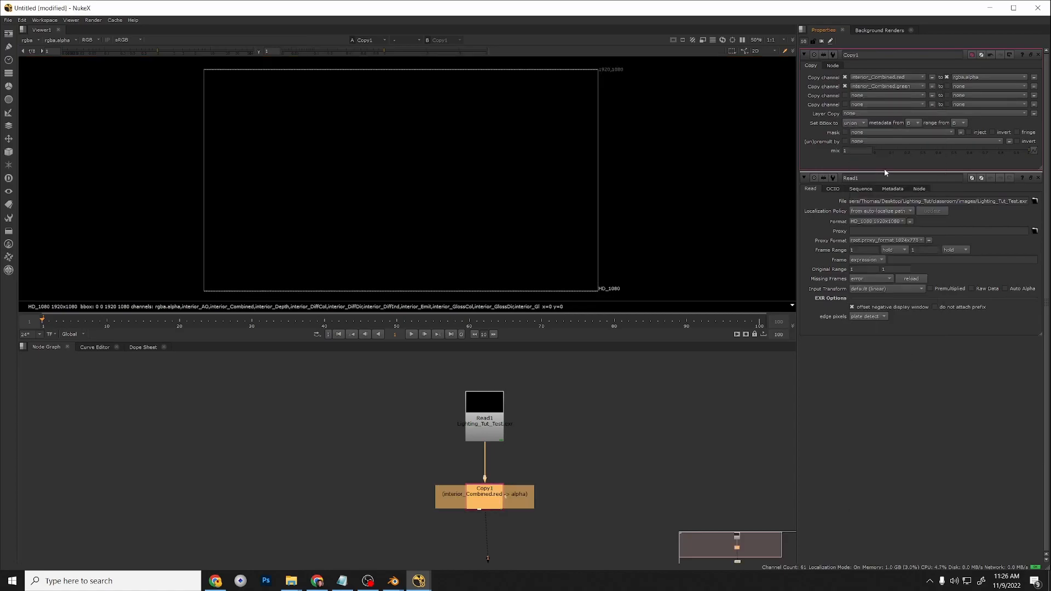
left_click(869, 95)
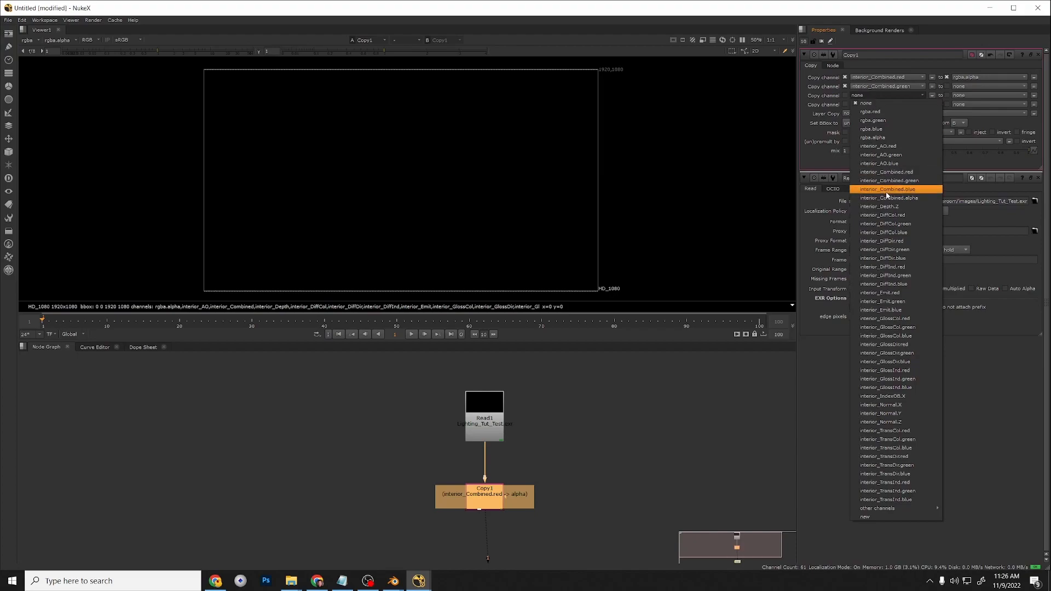
left_click(887, 189)
left_click(875, 104)
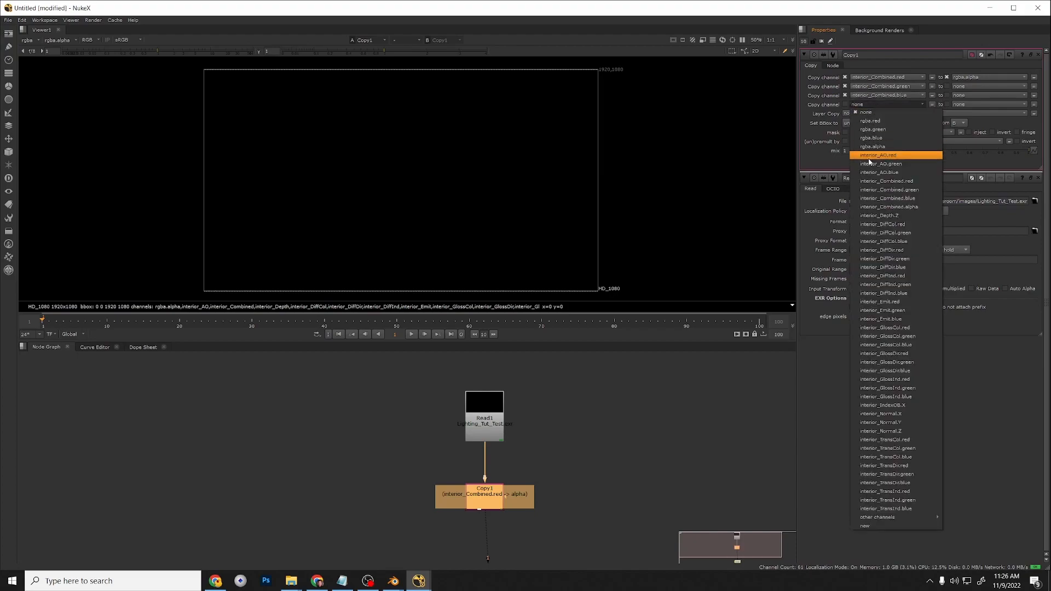
left_click(888, 207)
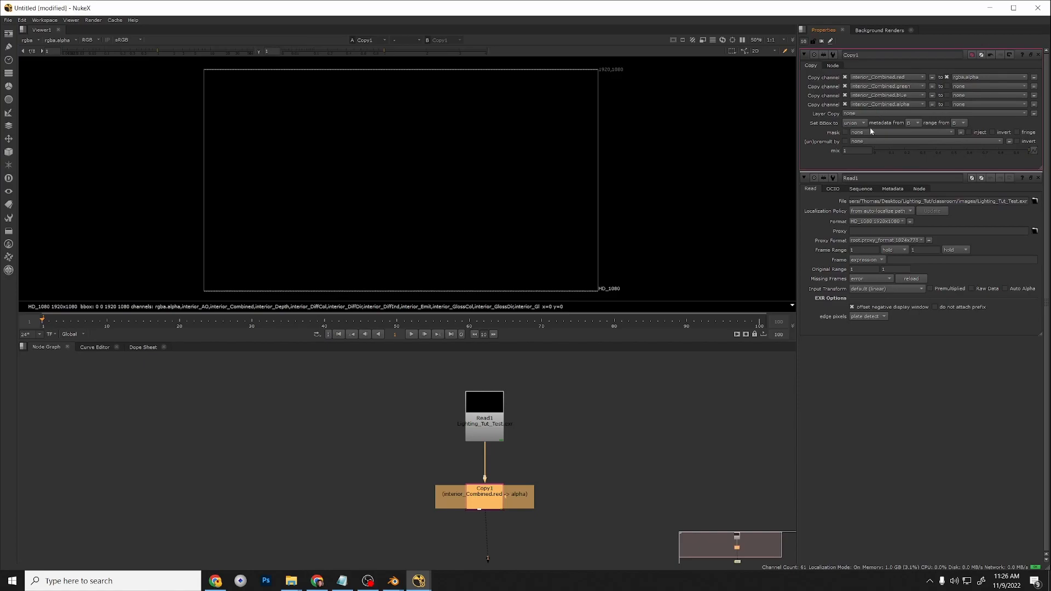
Set the Copy node's four destination channels to rgba.red, rgba.green, rgba.blue and rgba.alpha, in that order.
left_click(983, 78)
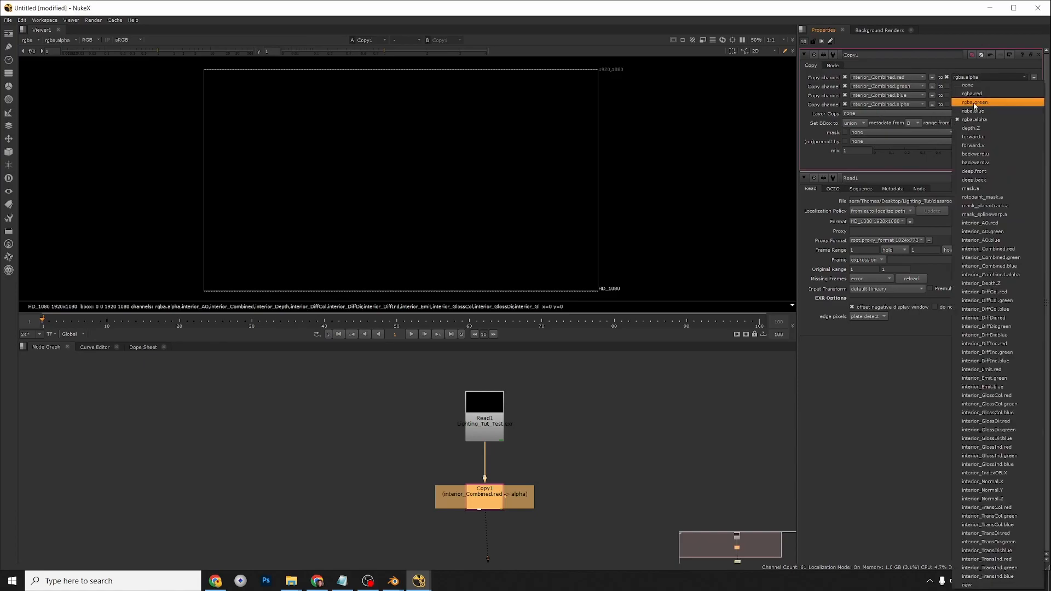
left_click(977, 93)
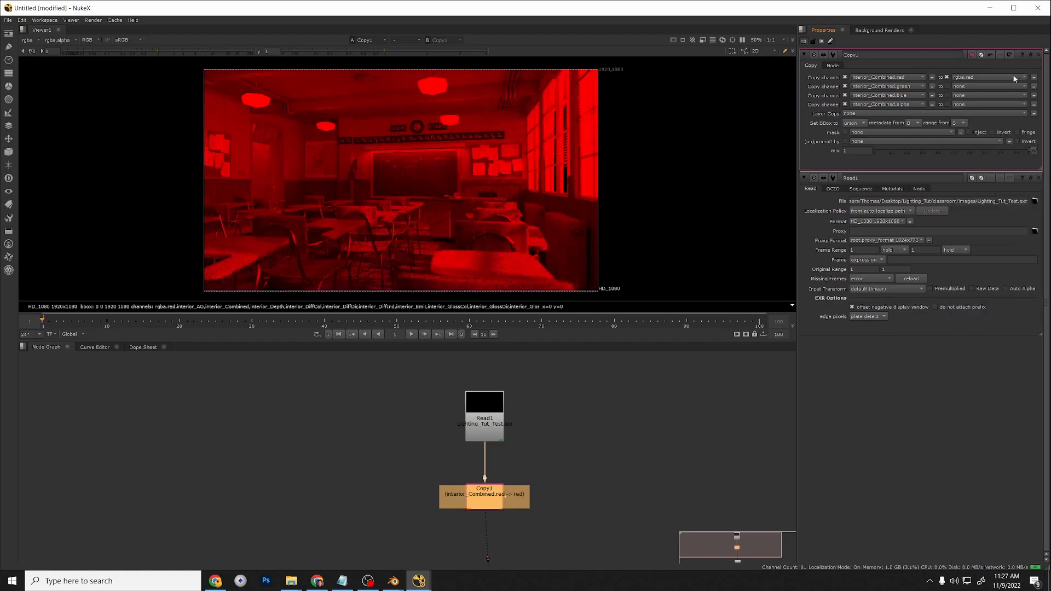
left_click(966, 87)
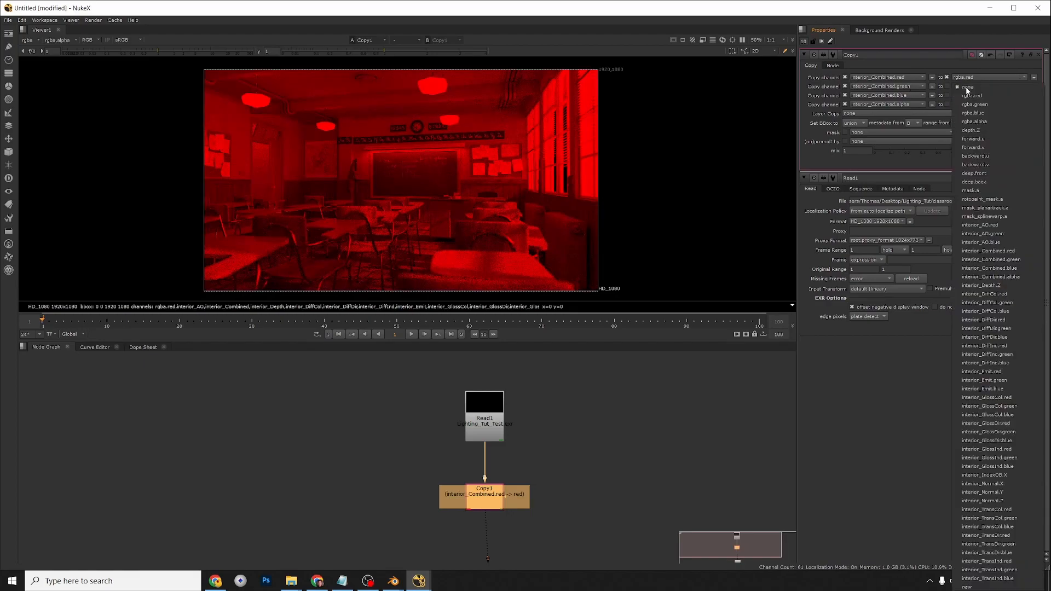
left_click(974, 103)
left_click(970, 95)
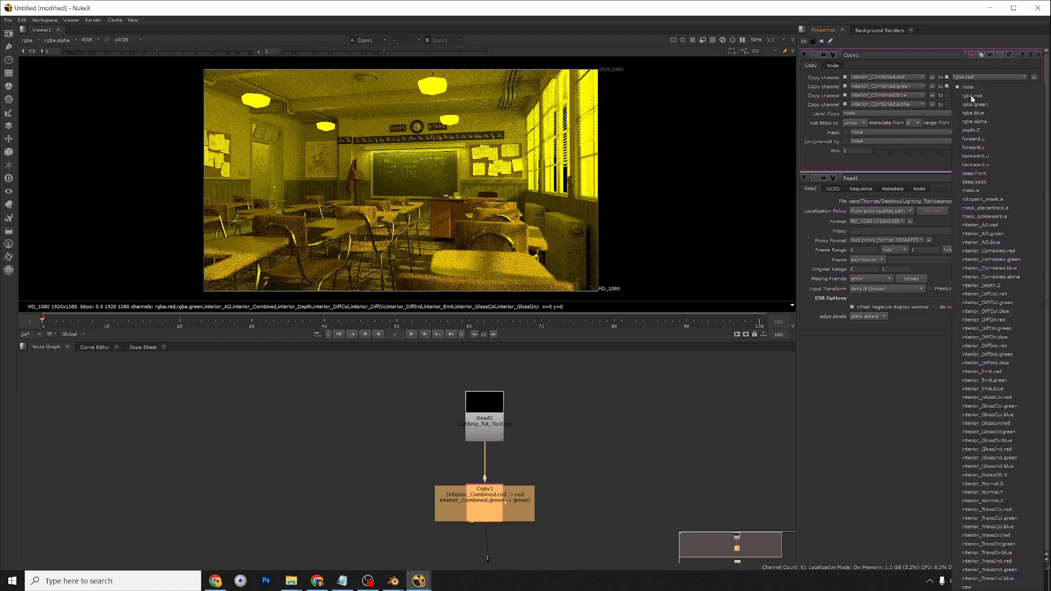
left_click(972, 109)
left_click(972, 105)
left_click(972, 105)
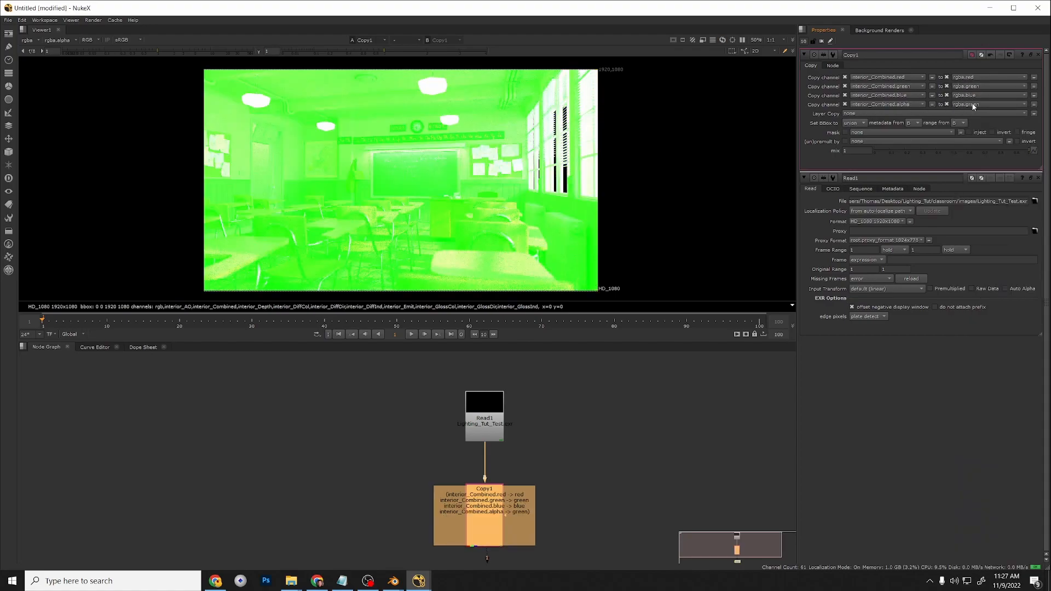
left_click(973, 106)
left_click(971, 122)
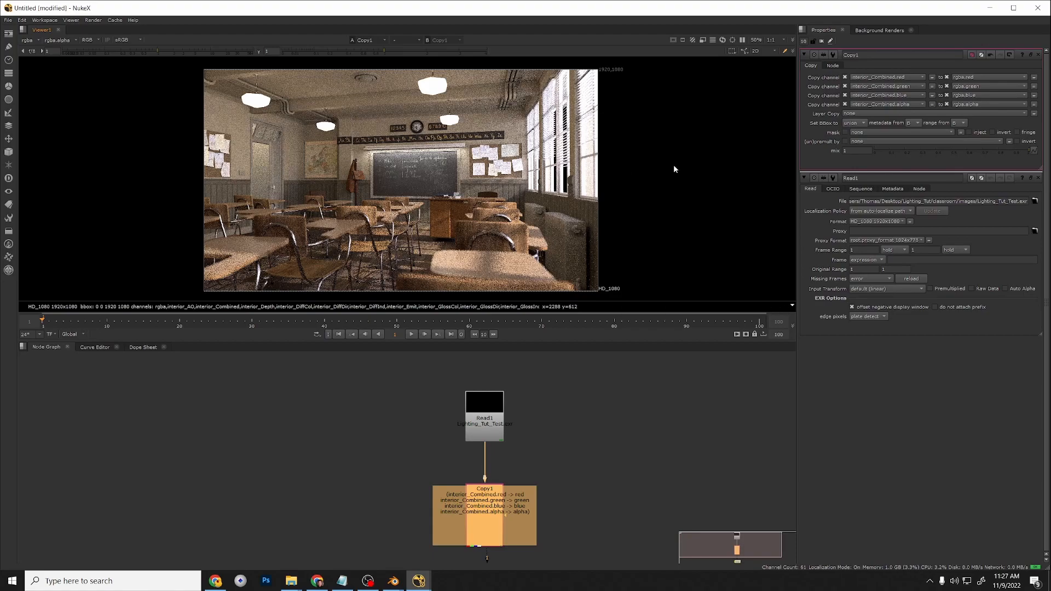
Inspect the alpha channel around the classroom windows, then return the viewer to RGB with the whole image in view.
key("a")
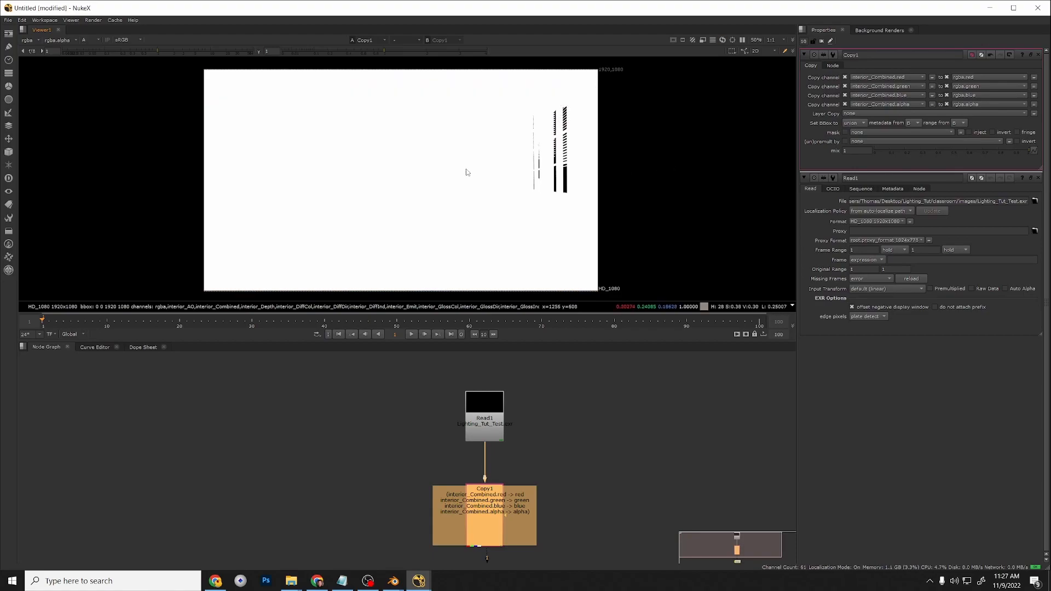
scroll(564, 179, "up", 8)
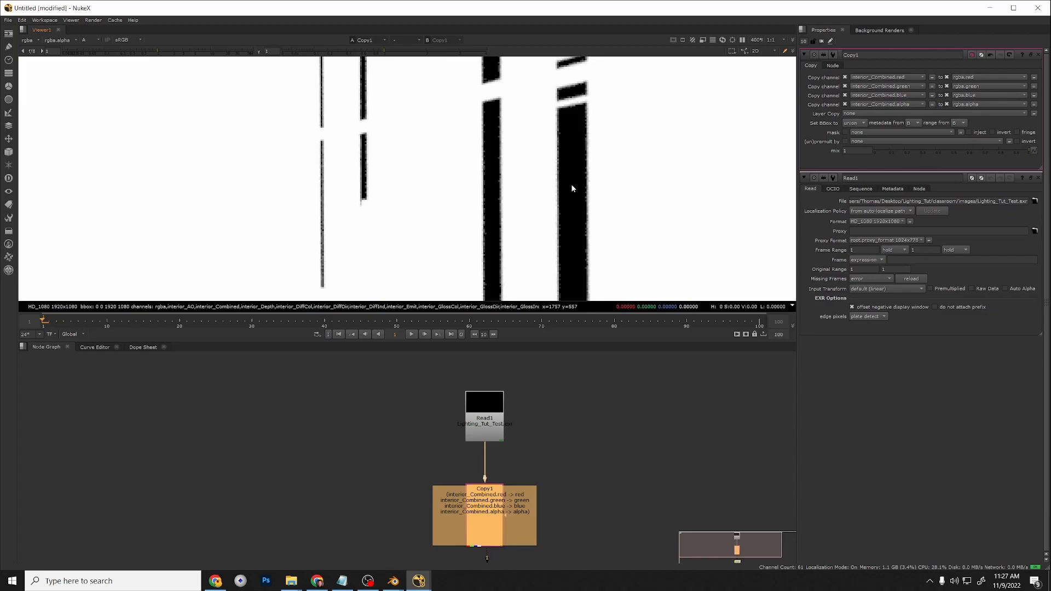
scroll(581, 179, "down", 8)
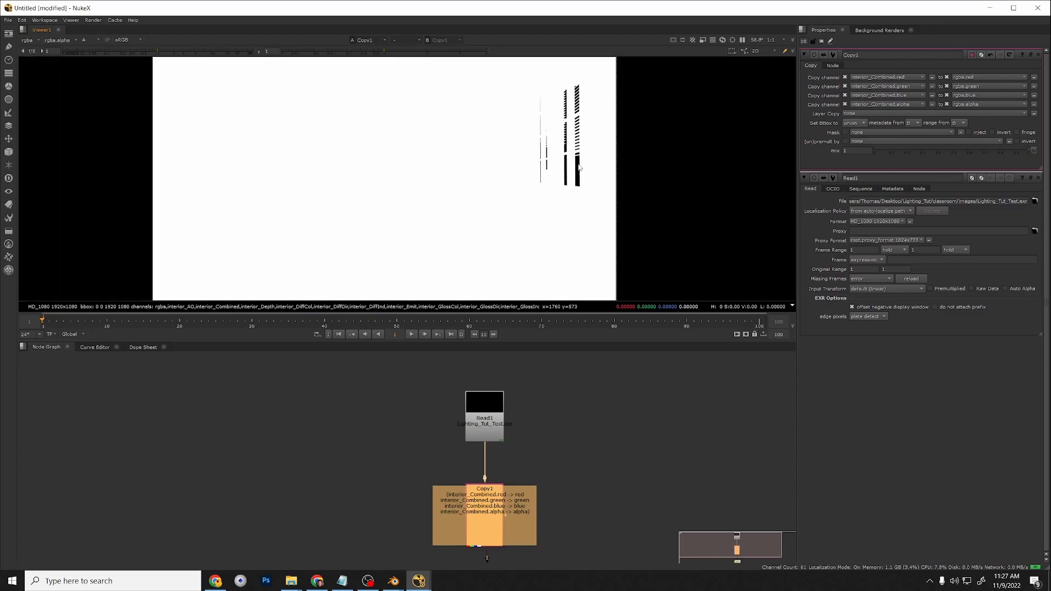
key("a")
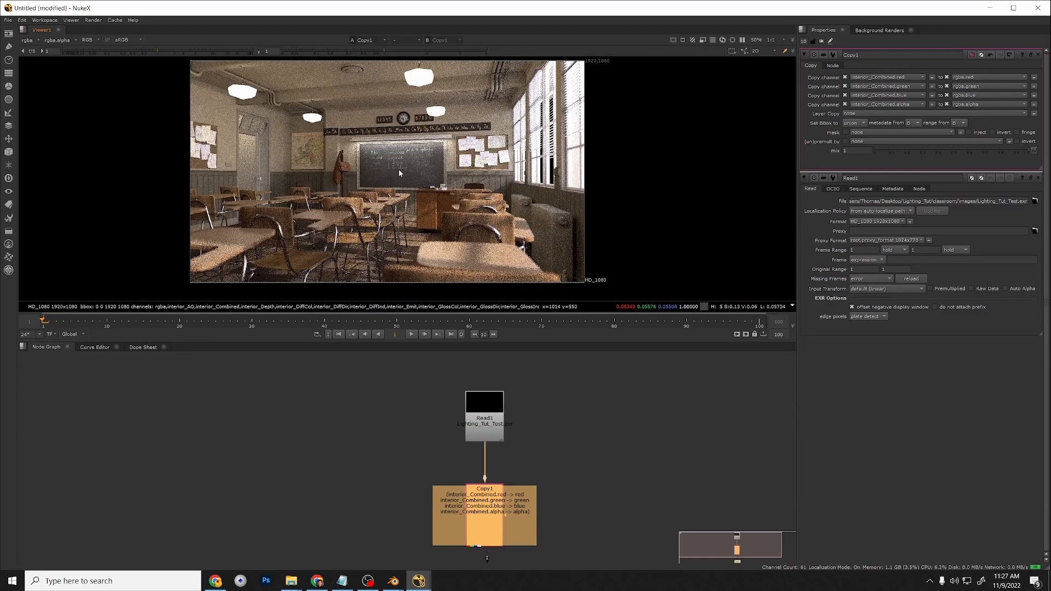
middle_click_drag(399, 172, 432, 177)
Move the Viewer node to the left of the Copy node and line it up level with it.
scroll(542, 463, "down", 3)
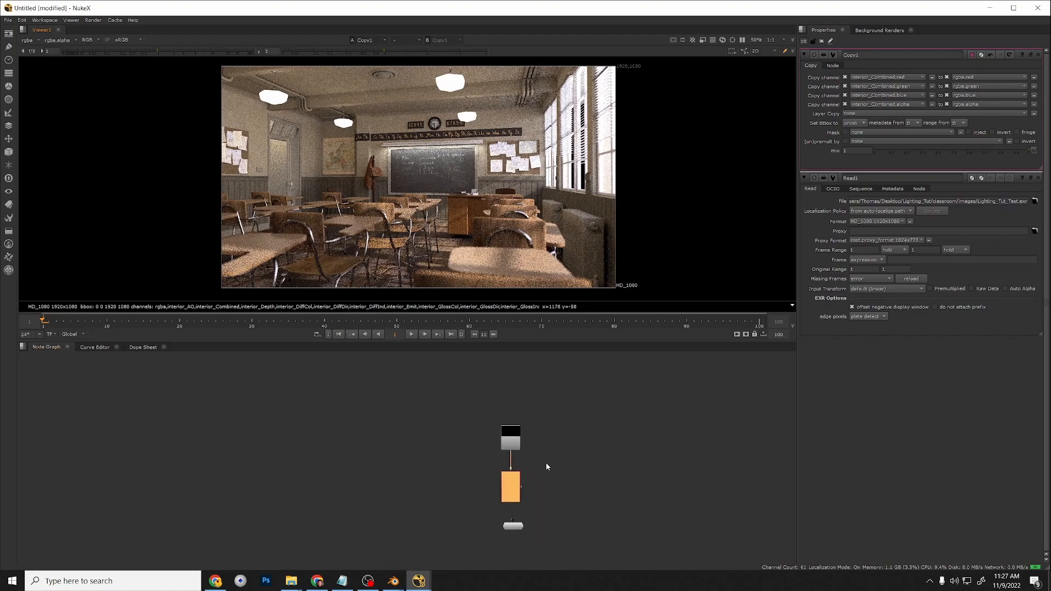
middle_click_drag(546, 462, 475, 419)
left_click_drag(445, 483, 312, 437)
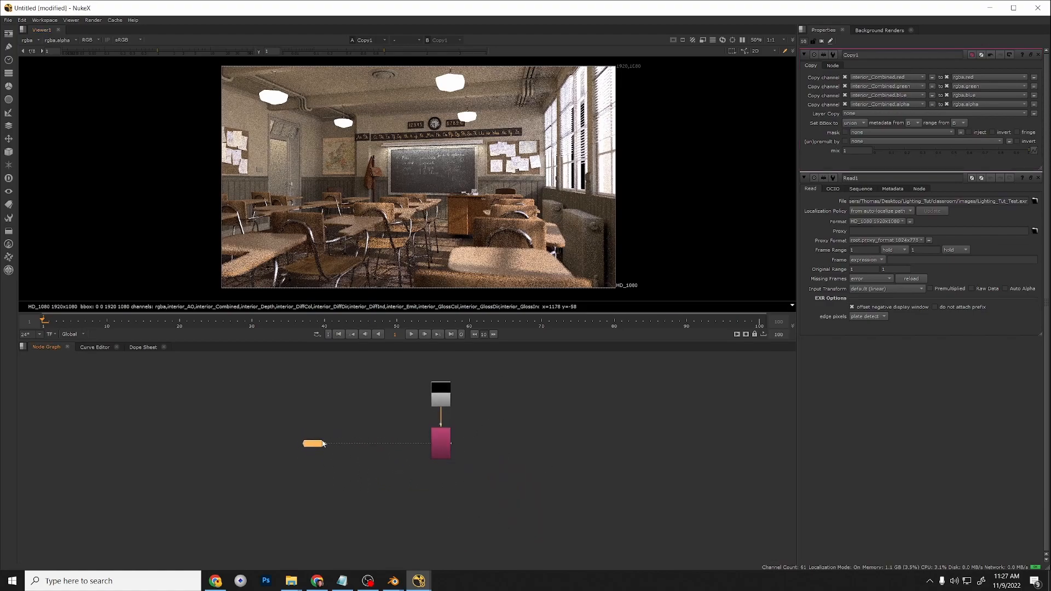
scroll(472, 458, "down", 4)
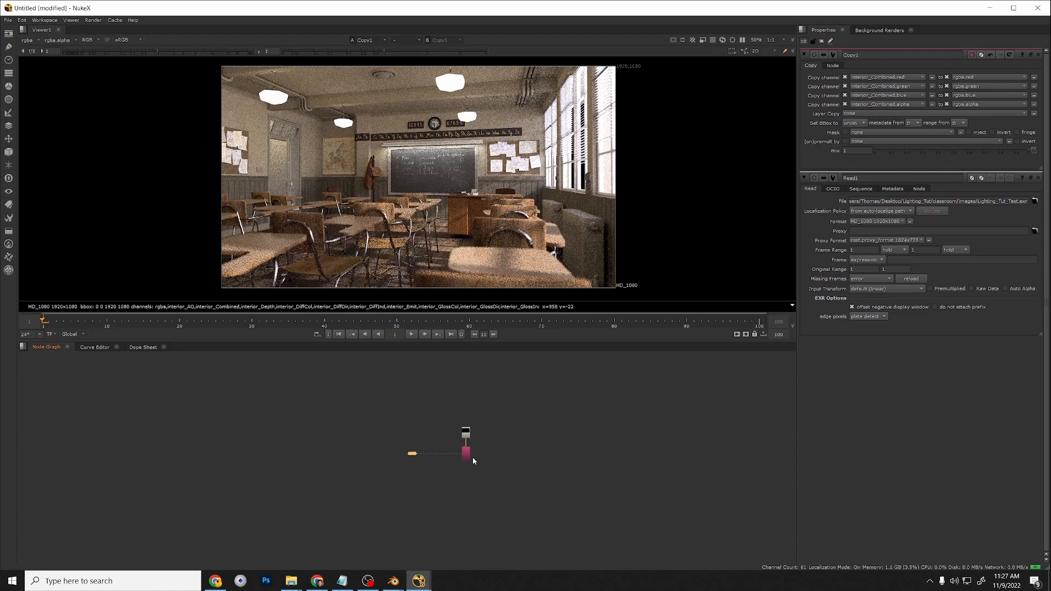
scroll(472, 455, "up", 3)
left_click(463, 452)
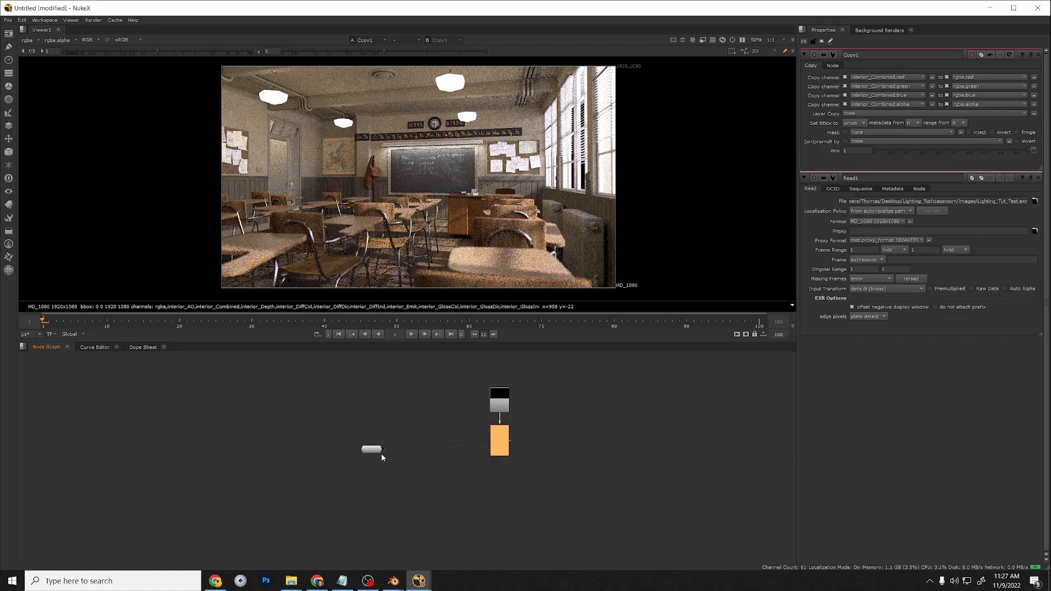
scroll(381, 453, "up", 3)
left_click_drag(375, 451, 426, 440)
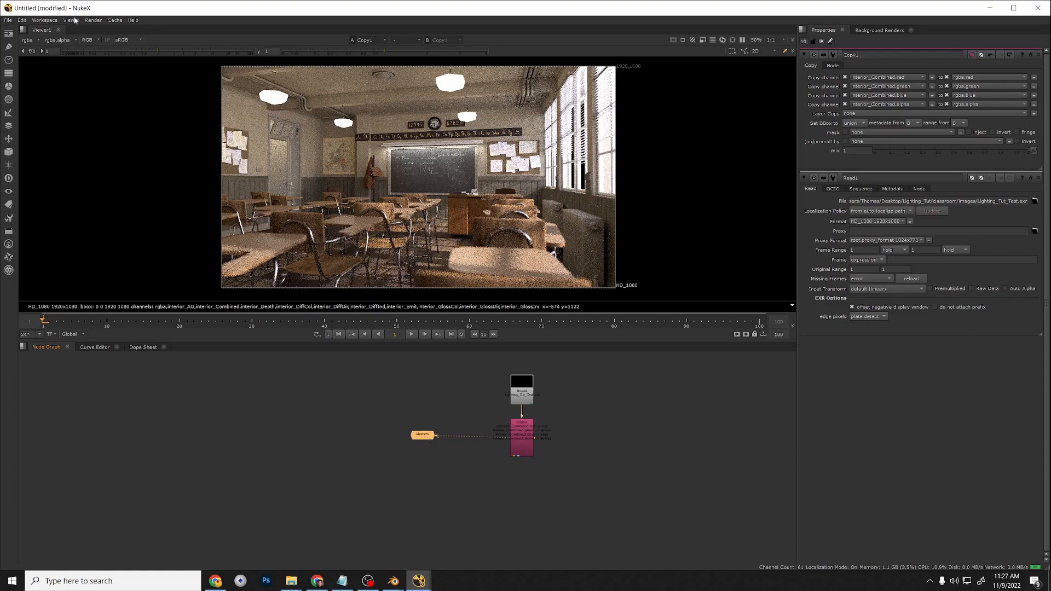
left_click_drag(429, 434, 428, 438)
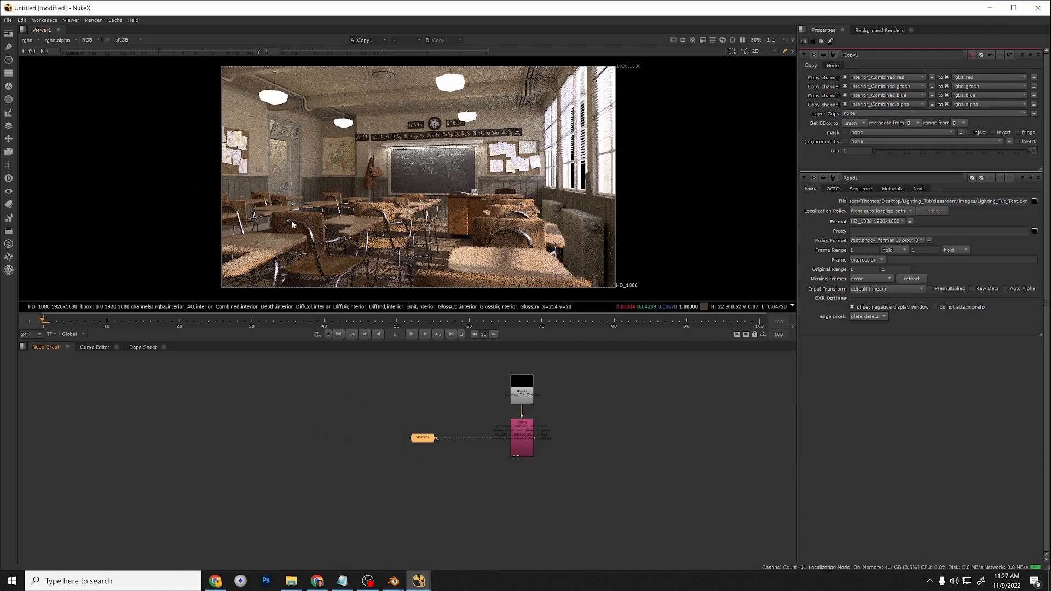
middle_click_drag(536, 161, 534, 163)
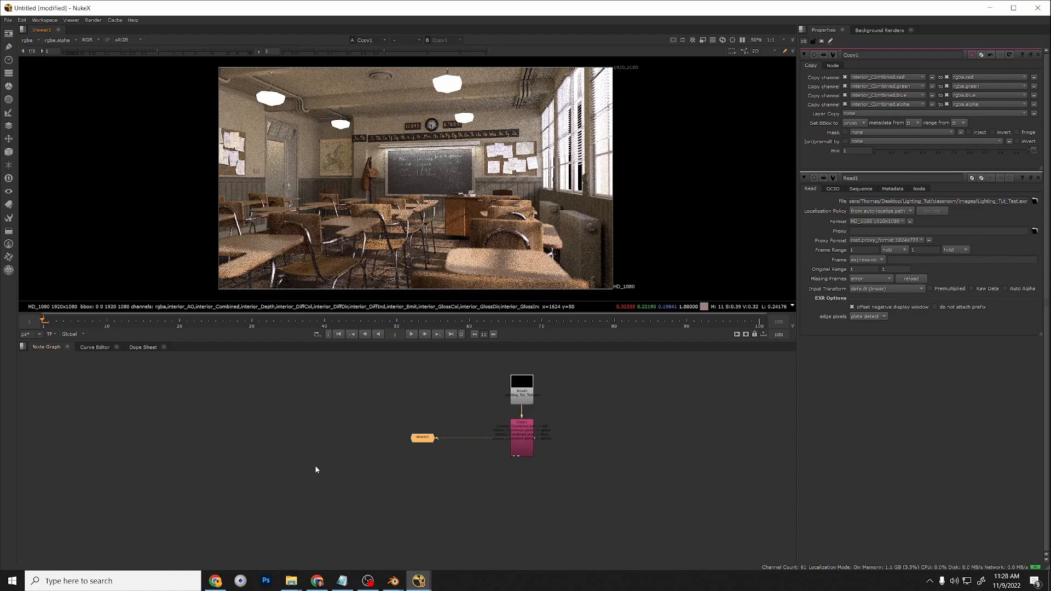
scroll(498, 473, "up", 5)
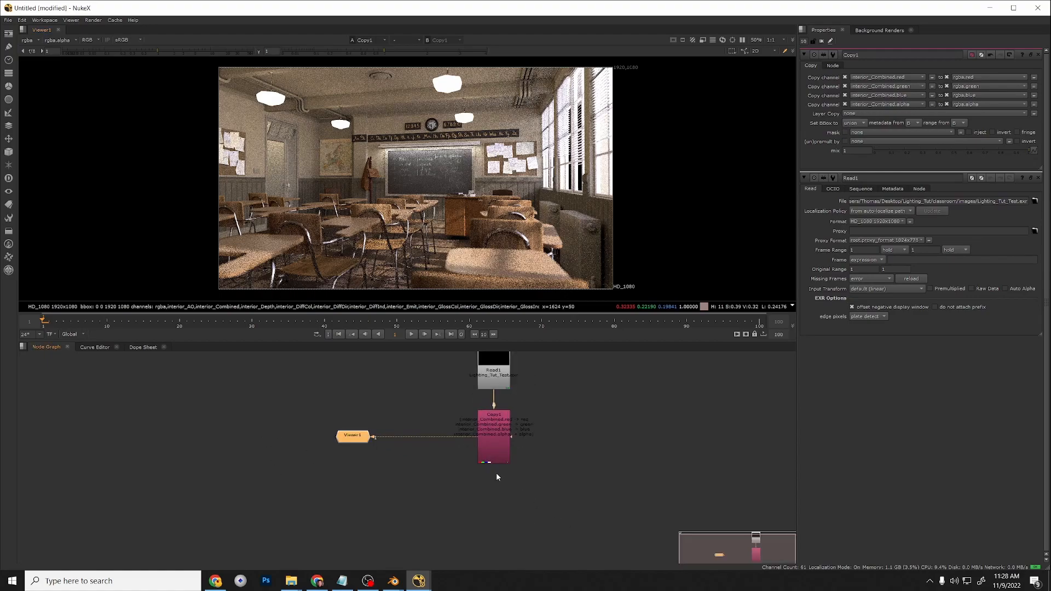
scroll(509, 515, "down", 2)
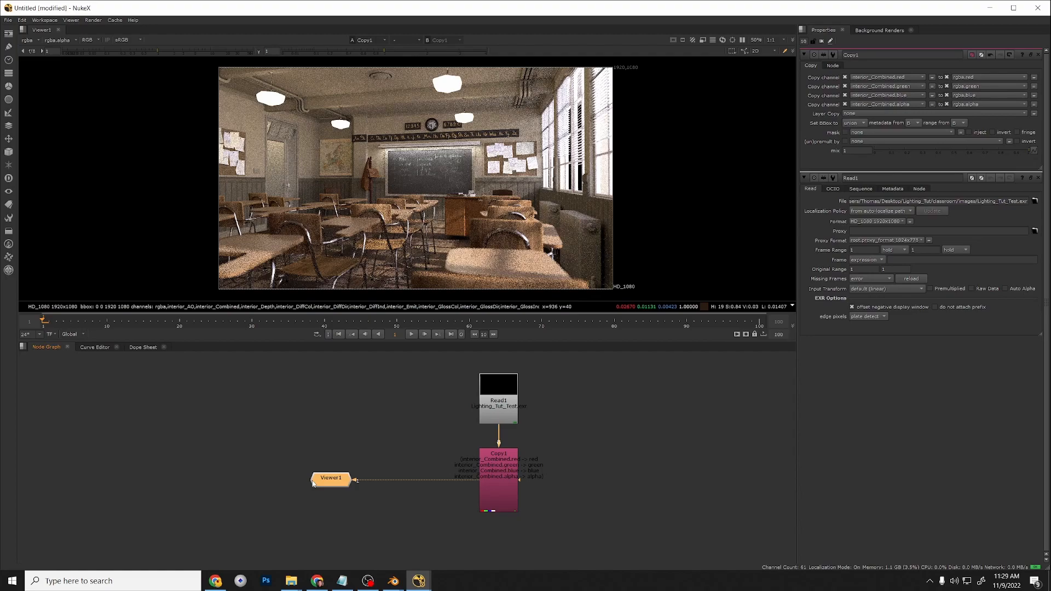
scroll(282, 444, "down", 3)
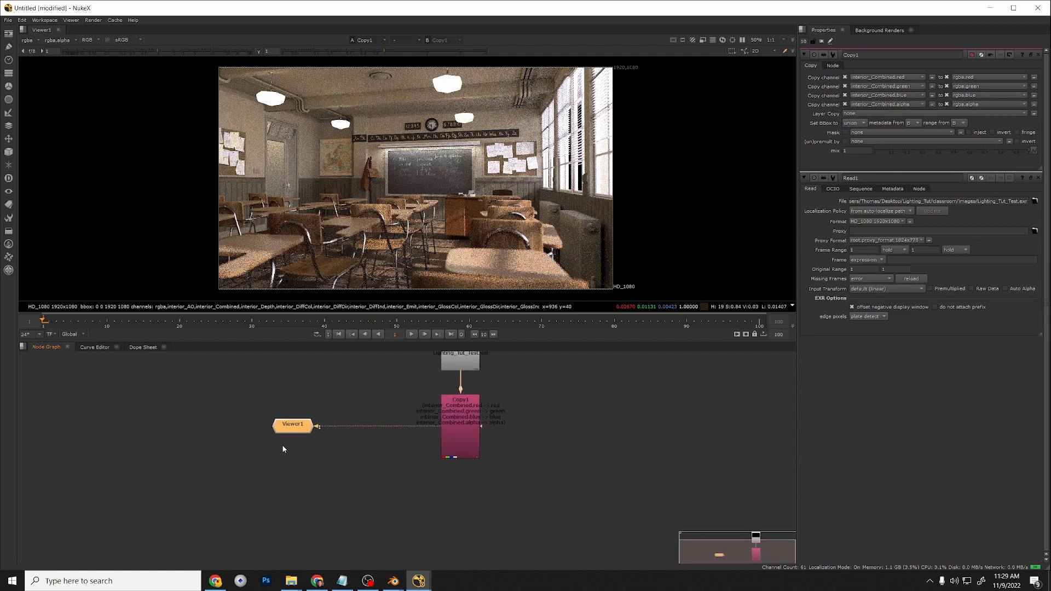
scroll(393, 482, "up", 3)
middle_click_drag(393, 481, 434, 537)
scroll(542, 452, "down", 2)
scroll(539, 457, "up", 1)
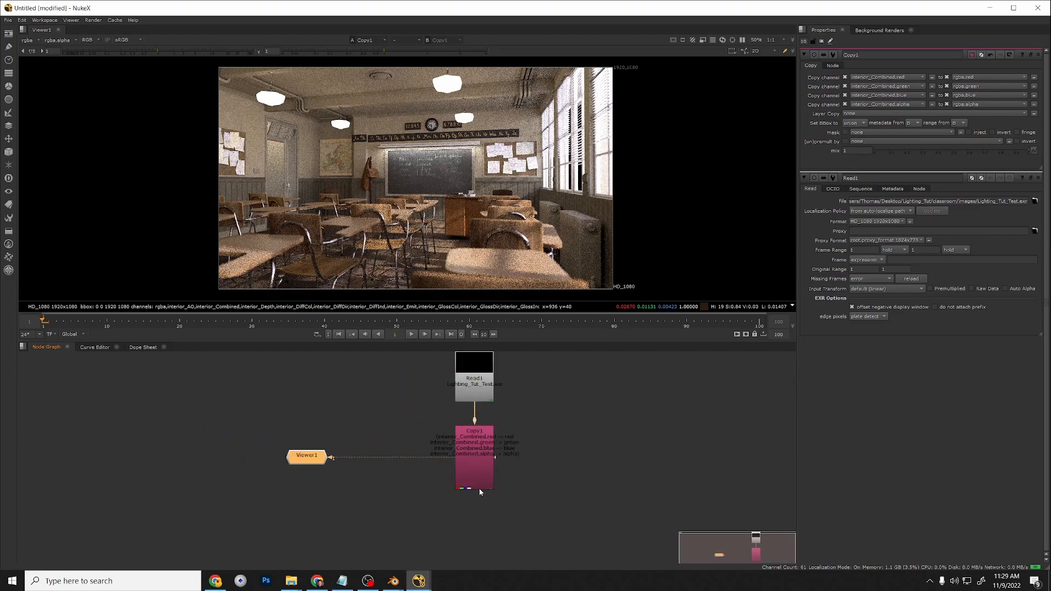
middle_click_drag(480, 387, 474, 403)
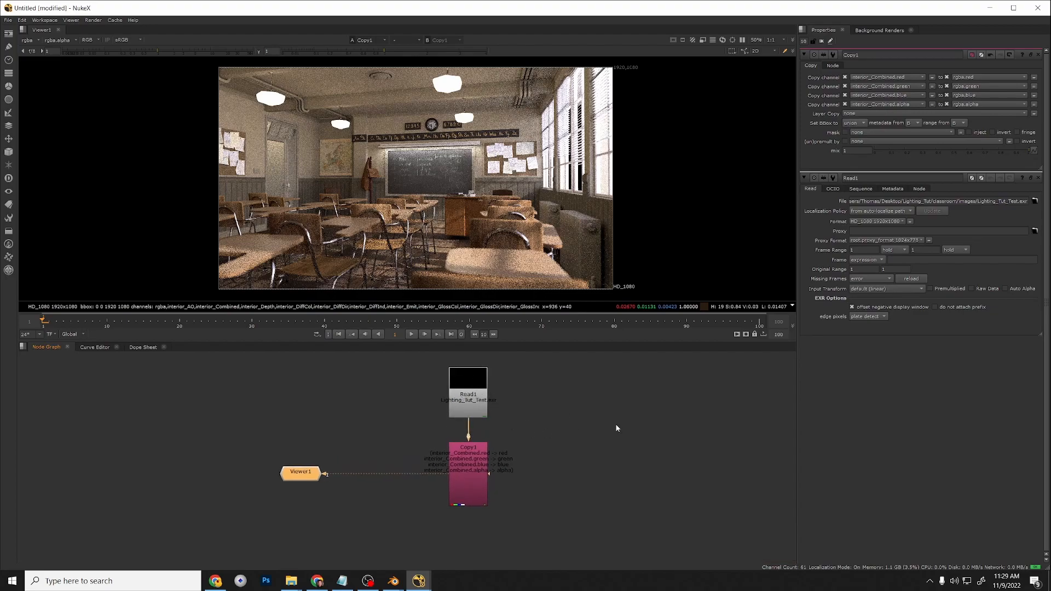
Add a LayerContactSheet node to the node graph and connect its input to the Read node.
left_click(29, 42)
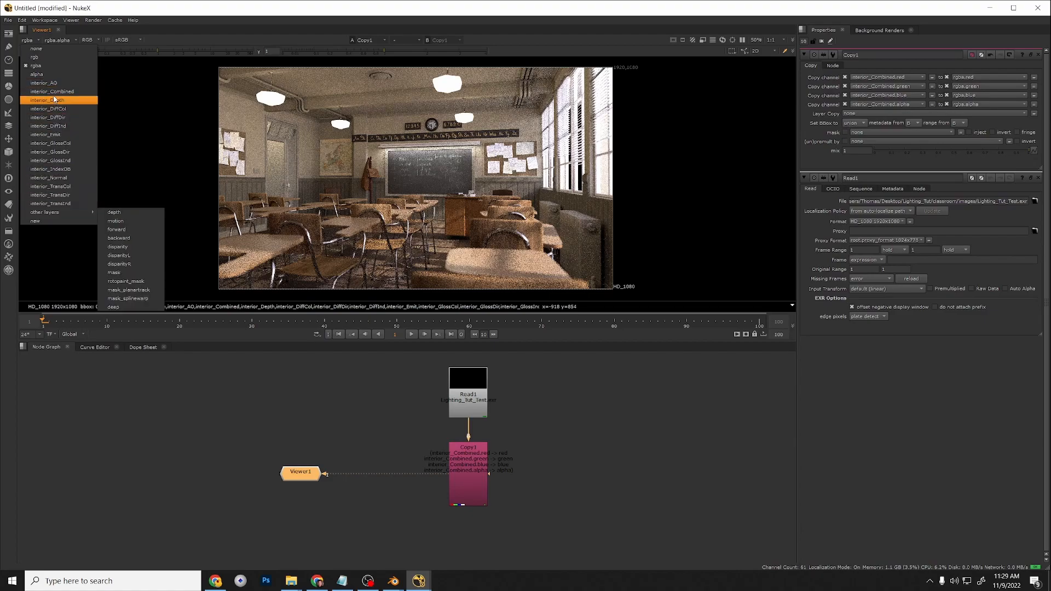
left_click(608, 463)
key("Tab")
type("layer")
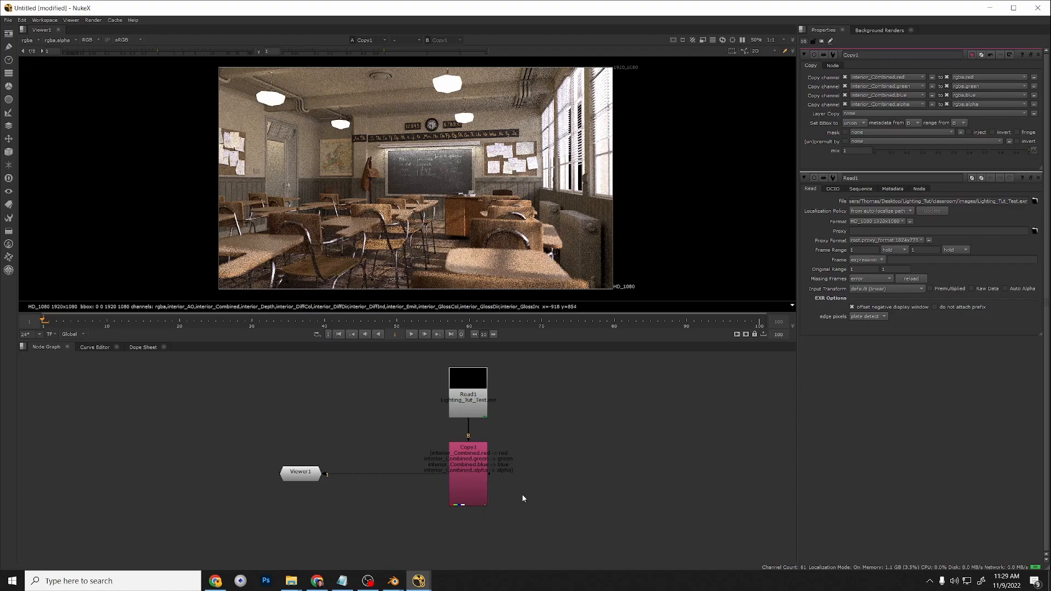
left_click(521, 495)
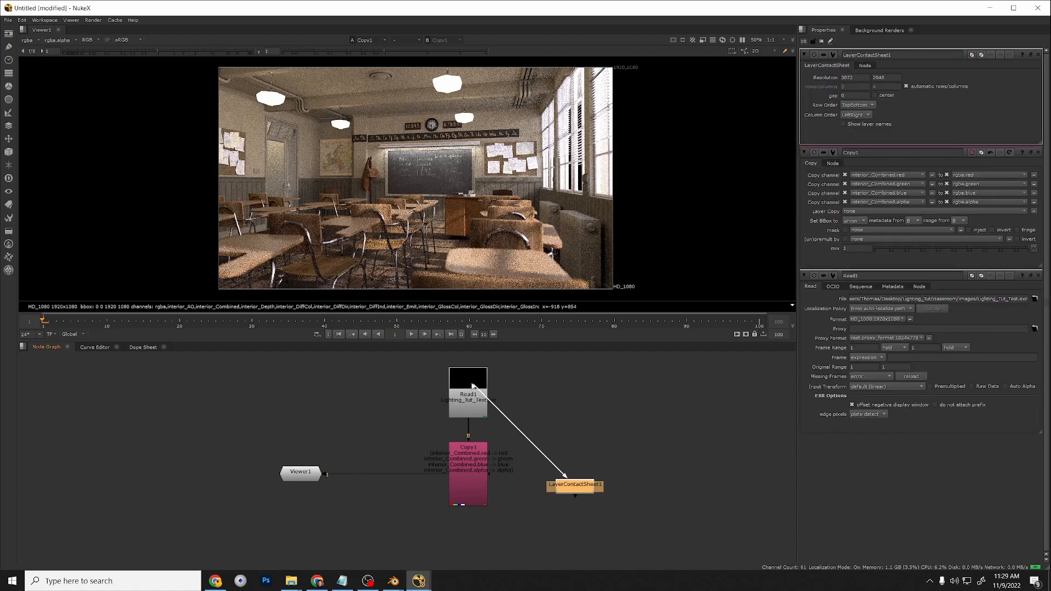
Place the LayerContactSheet node to the right of the Read node, level with it, and view its output.
left_click_drag(582, 486, 596, 399)
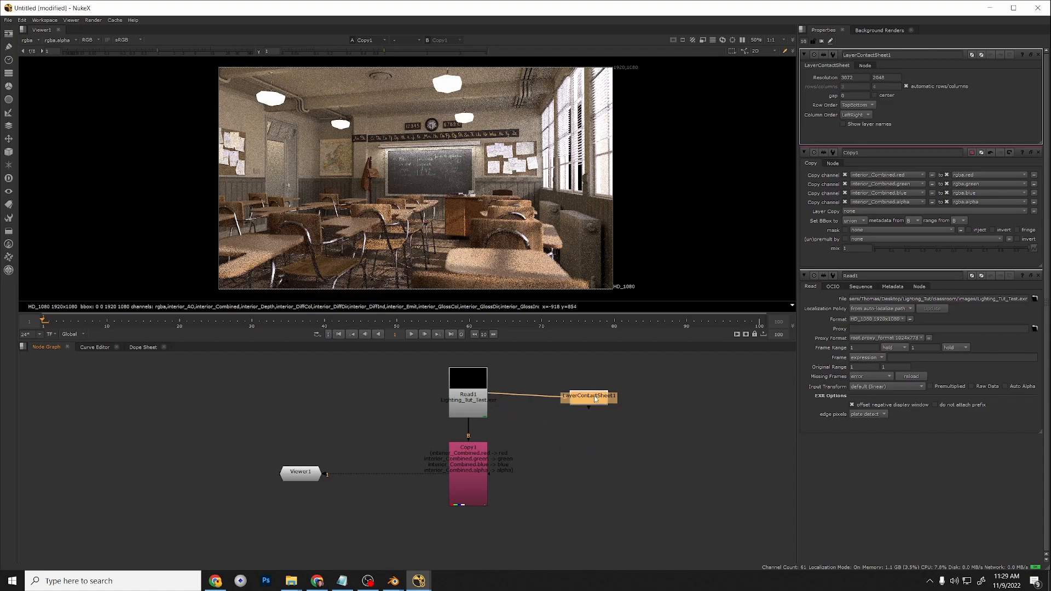
key("1")
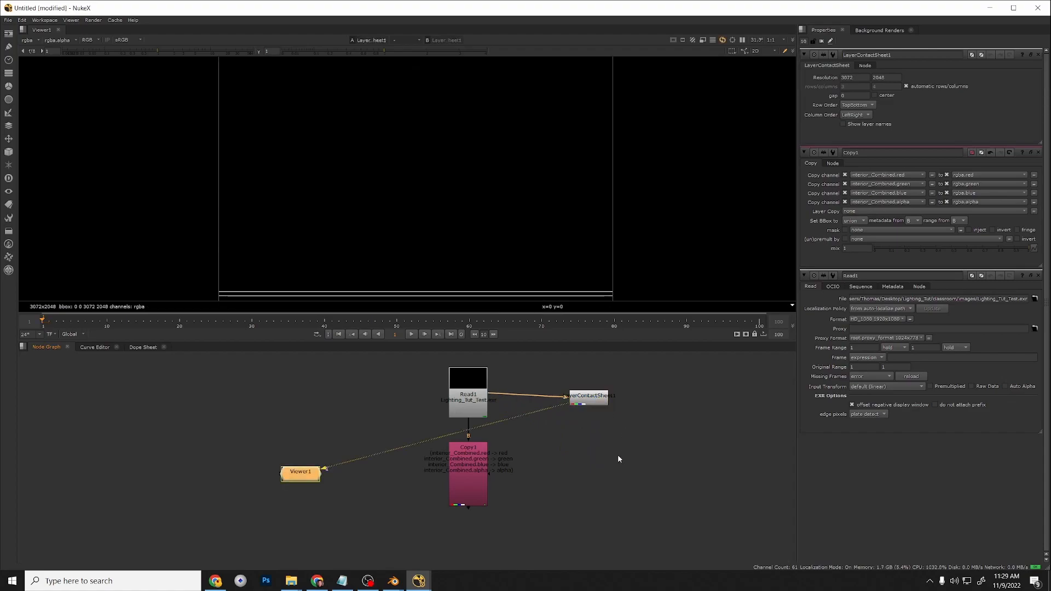
left_click_drag(591, 404, 594, 394)
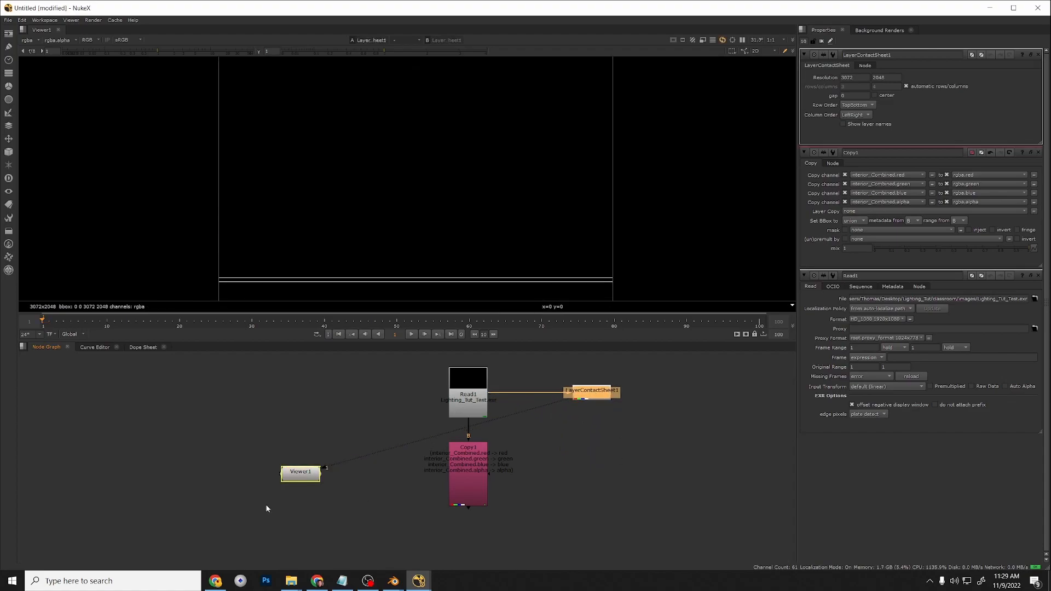
Delete the Viewer node from the node graph.
left_click(288, 479)
left_click(342, 520)
left_click(298, 476)
key("Delete")
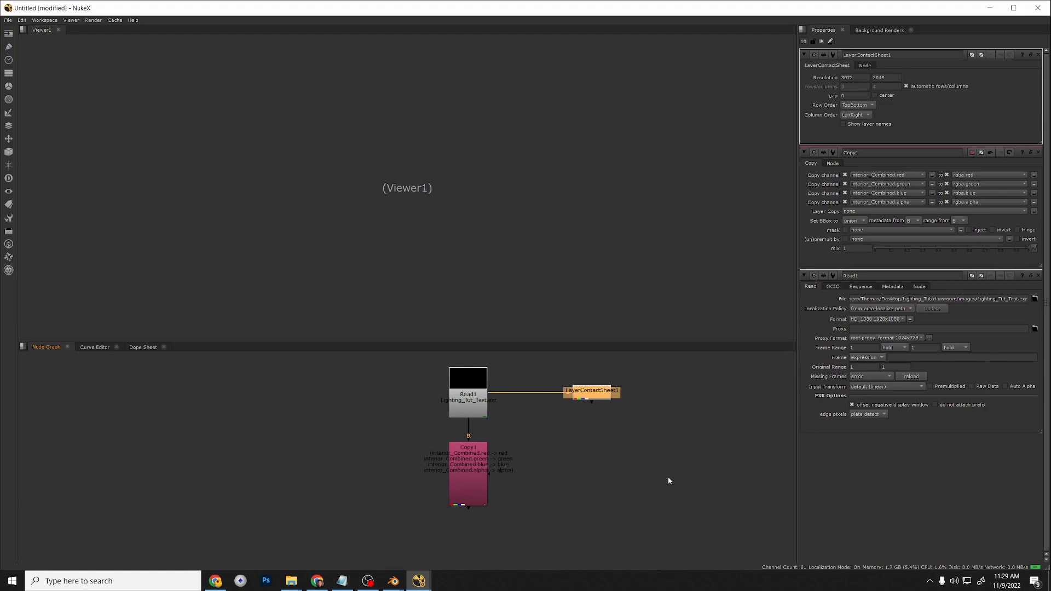
Create a new Viewer node on the LayerContactSheet and place it directly below that node.
left_click(475, 468)
left_click(594, 391)
key("1")
left_click_drag(593, 418, 597, 481)
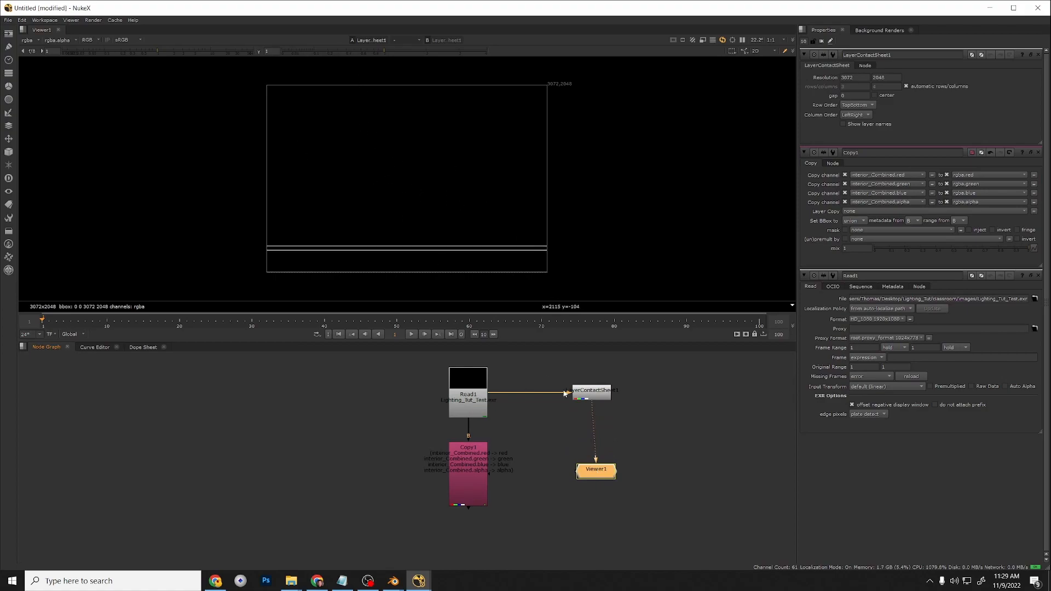
View the Copy node's output and open the properties of the Read and Copy nodes.
left_click_drag(591, 403, 482, 473)
left_click(591, 445)
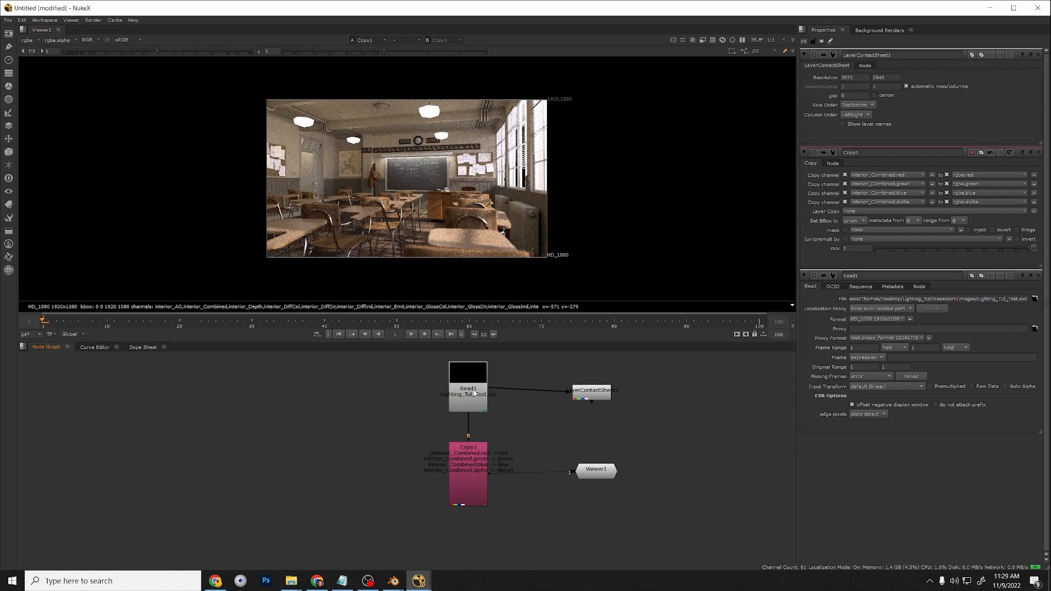
double_click(471, 369)
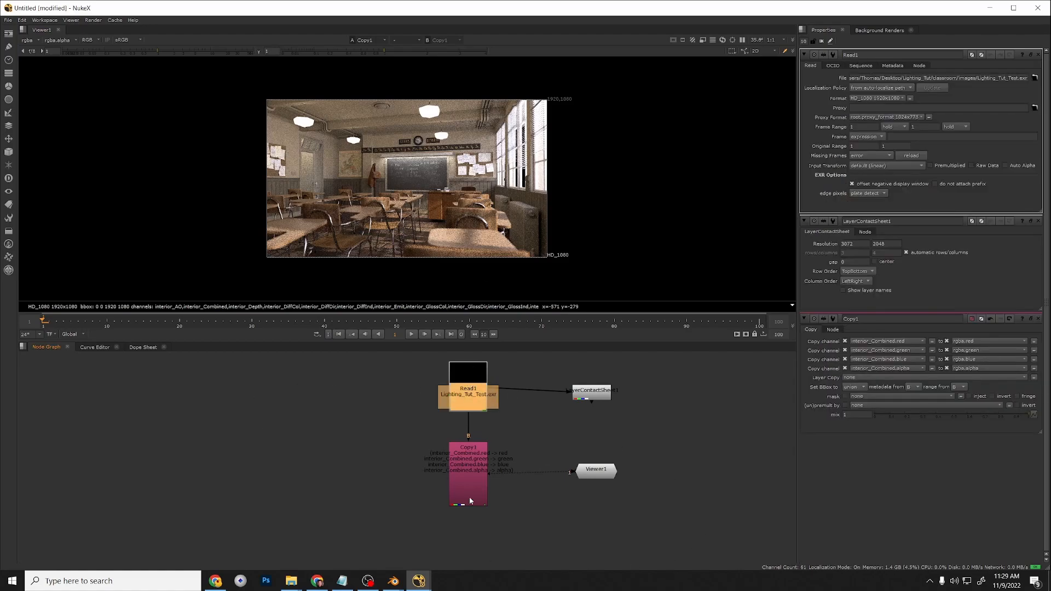
double_click(469, 472)
Move the Viewer node below the Copy node and connect its input to the Read node.
middle_click_drag(580, 548, 584, 497)
left_click_drag(601, 424, 479, 546)
middle_click_drag(501, 478, 486, 499)
left_click_drag(461, 493, 469, 376)
Pull the Copy node out of the chain, off to the left, and undo that change.
left_click_drag(462, 438, 323, 437)
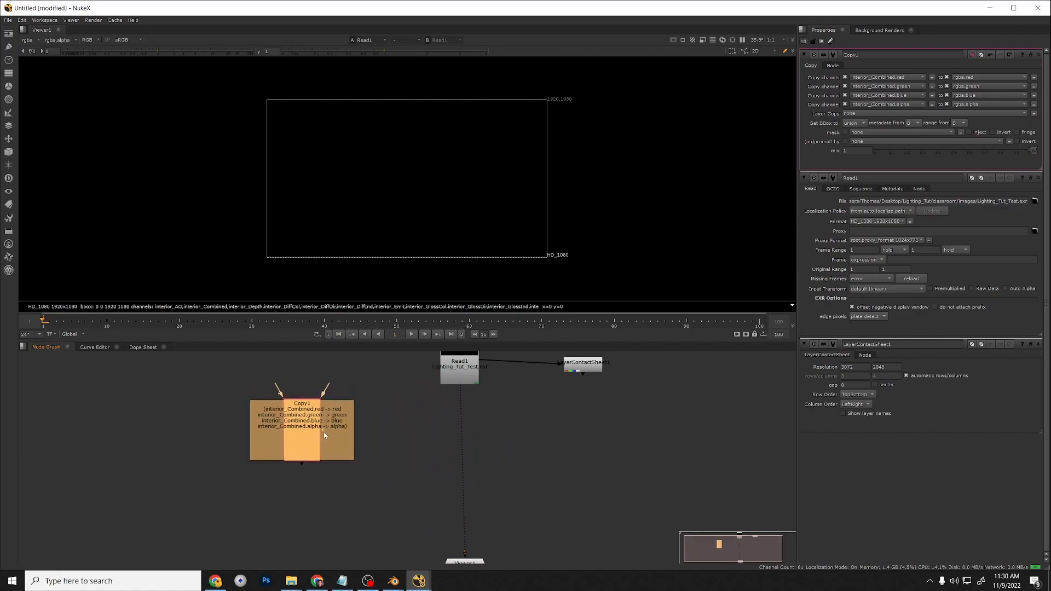
key("ctrl+z")
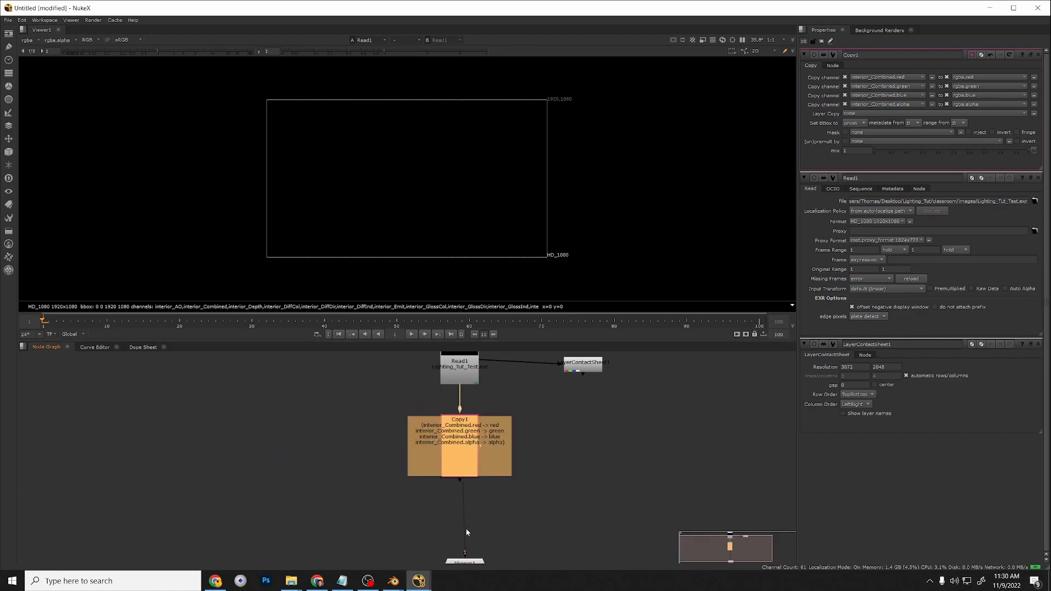
Move the Viewer node to the lower right of the Copy node, beneath the LayerContactSheet.
middle_click_drag(481, 523, 481, 464)
left_click_drag(475, 506, 622, 414)
scroll(548, 496, "down", 3)
middle_click_drag(515, 458, 511, 480)
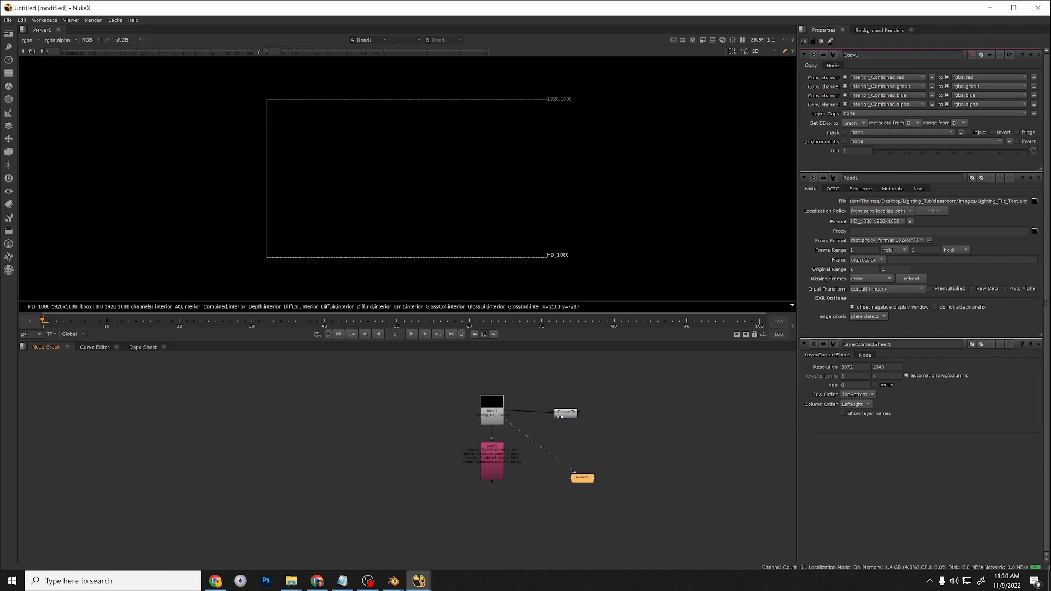
scroll(515, 445, "up", 3)
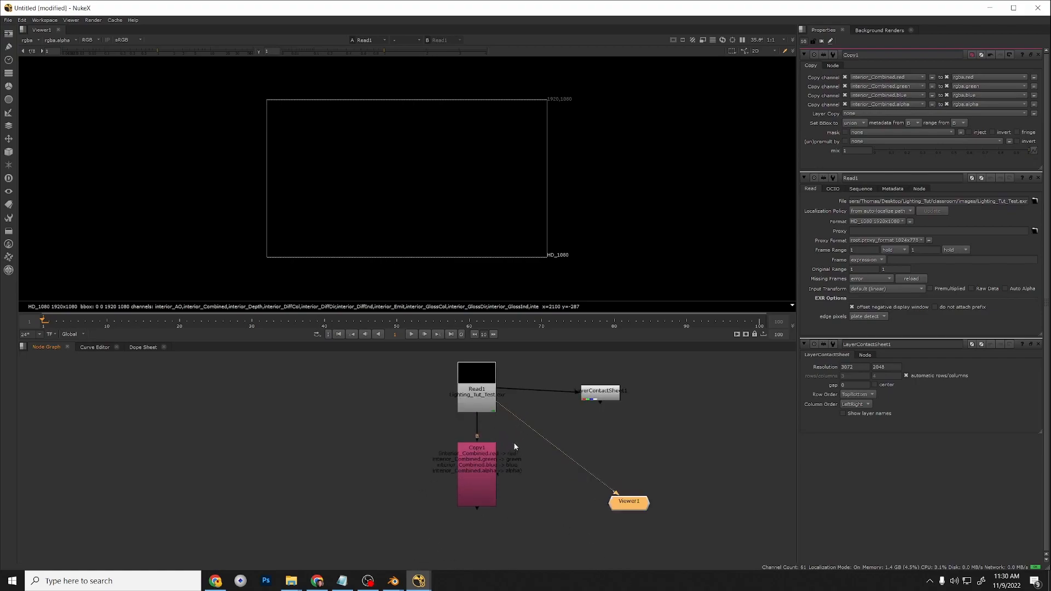
Connect the Viewer to the LayerContactSheet and line that node up level with its Read connection.
left_click(595, 396)
key("1")
left_click_drag(597, 394, 600, 388)
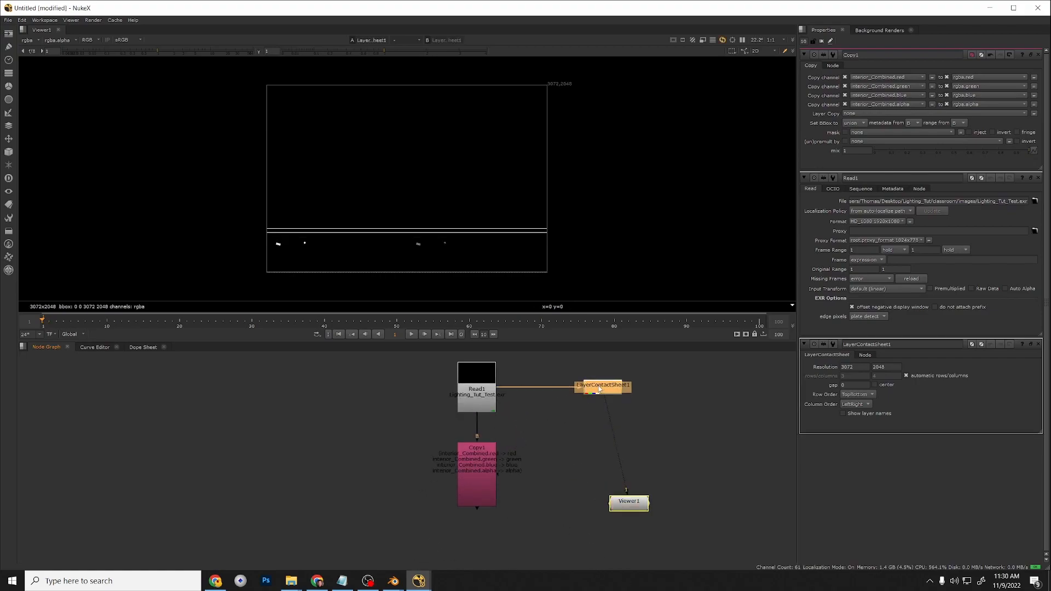
Open the Read, LayerContactSheet and Copy node properties together, bringing the LayerContactSheet settings to the front.
double_click(471, 393)
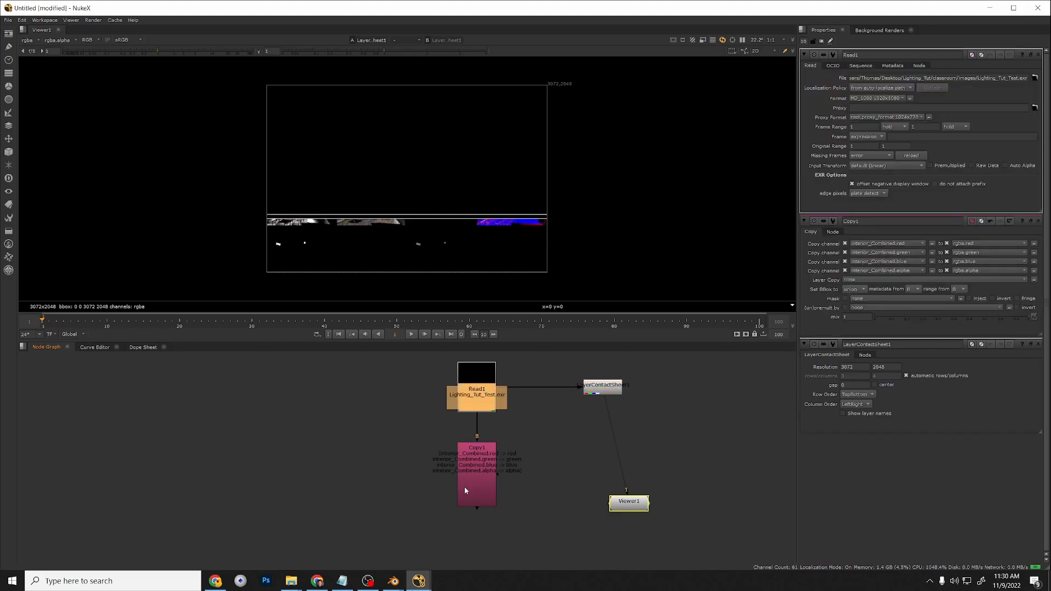
double_click(604, 385)
double_click(480, 454)
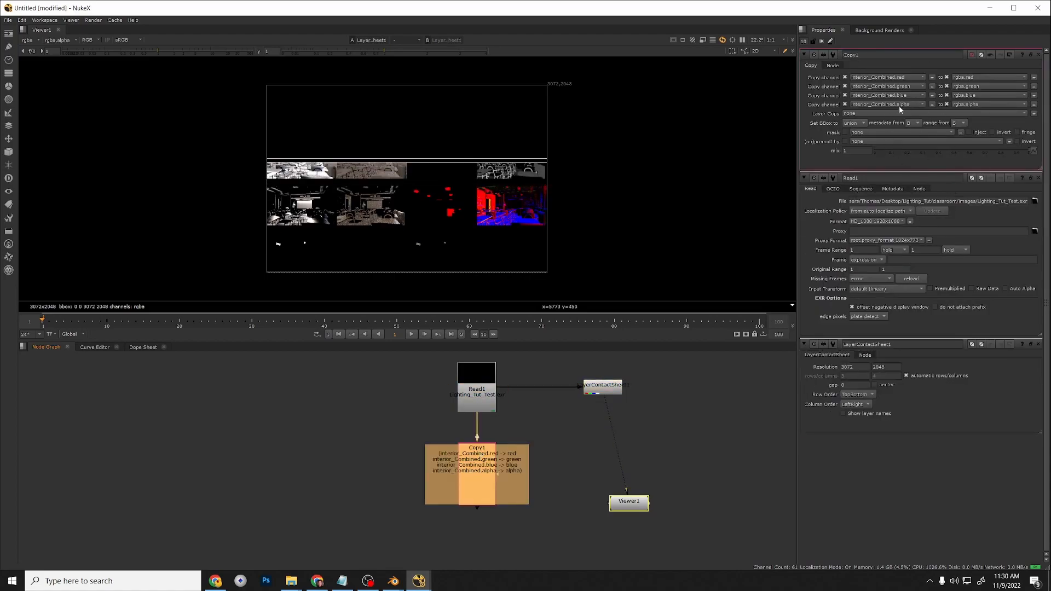
double_click(602, 385)
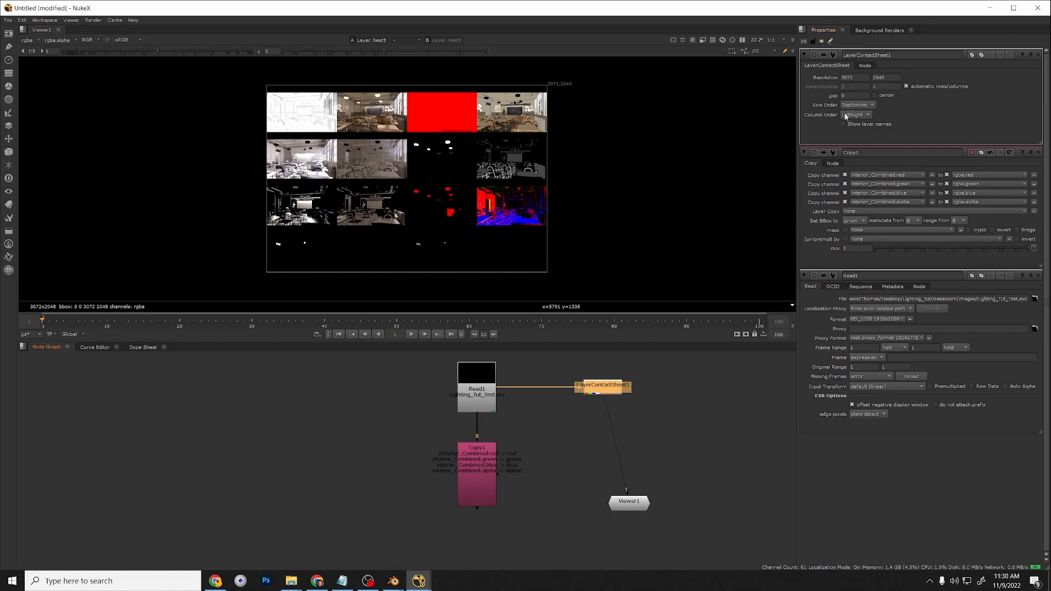
Limit the properties area to one open node panel at a time.
double_click(803, 41)
left_click(804, 43)
left_click(730, 473)
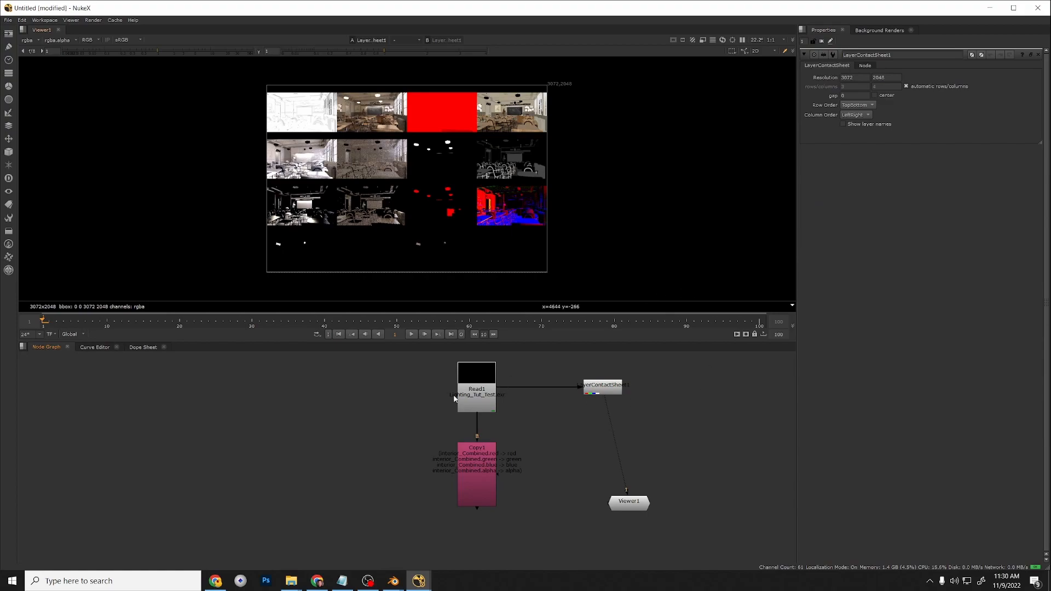
Open the Read, LayerContactSheet and Copy node properties one after another to check the single-panel limit.
double_click(484, 392)
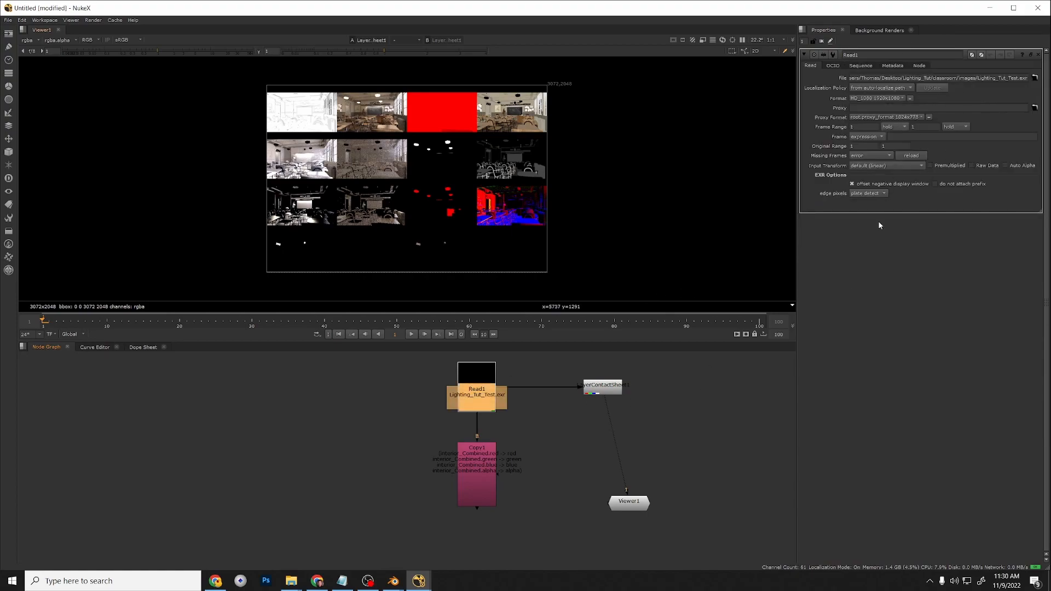
double_click(612, 385)
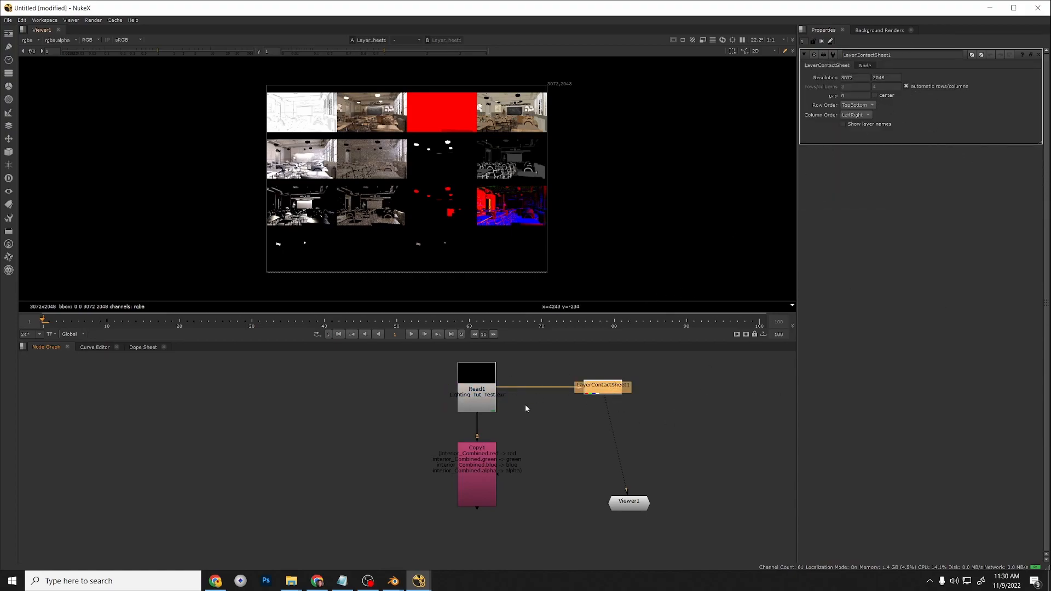
double_click(479, 477)
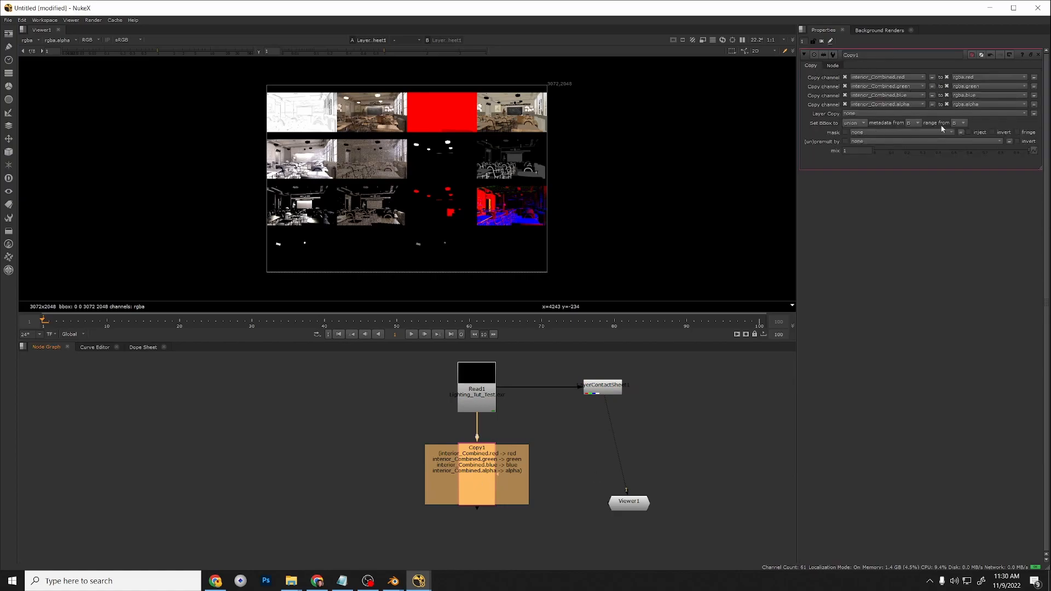
Open the LayerContactSheet's properties and turn on Show layer names.
double_click(605, 387)
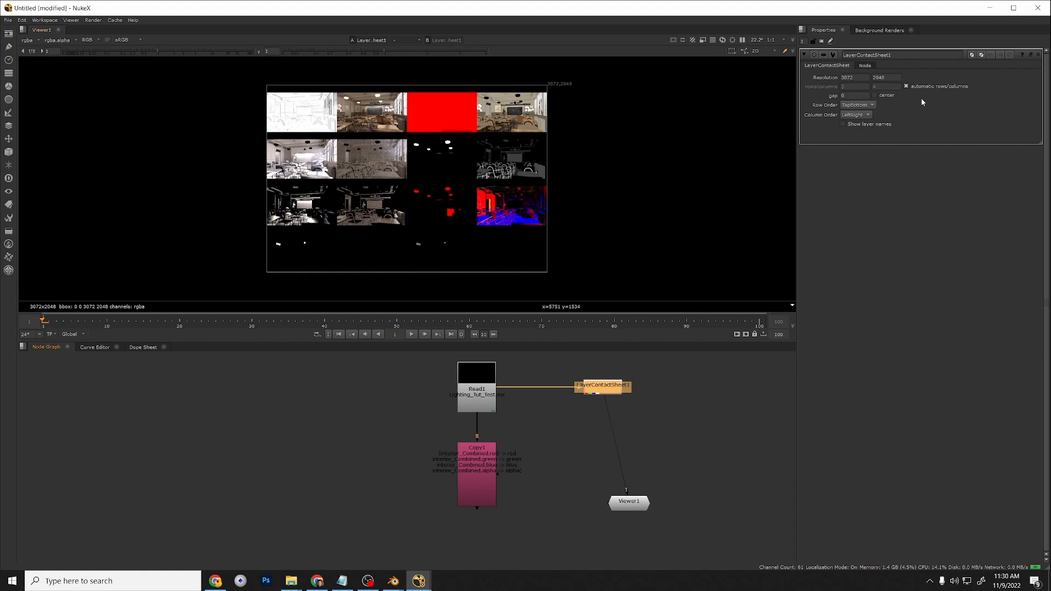
left_click(843, 124)
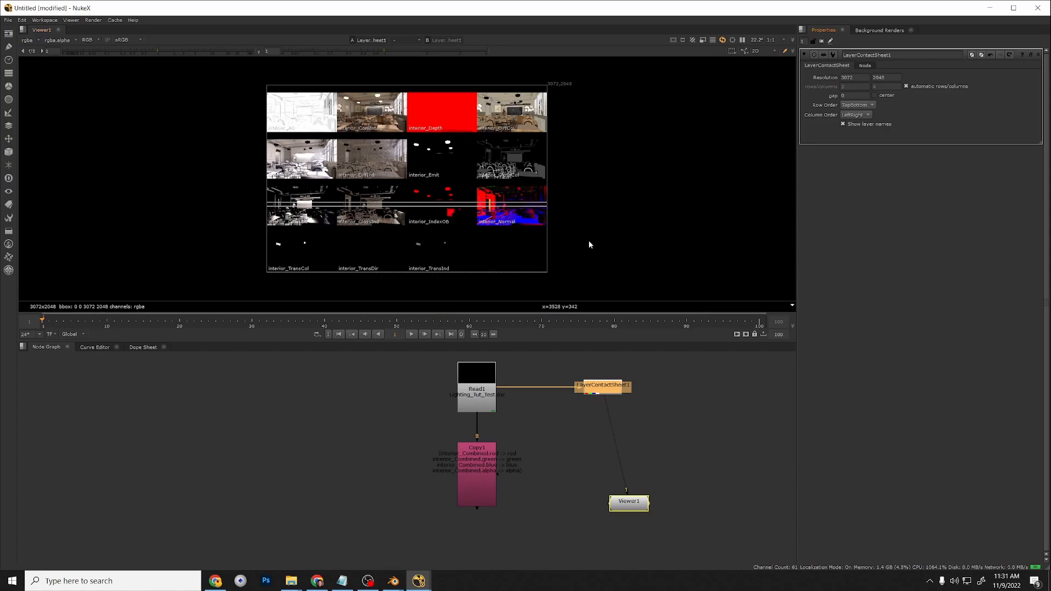
Examine the labelled passes in the contact sheet, including a close look at the interior_Trans passes, and return to the full sheet.
scroll(467, 208, "up", 1)
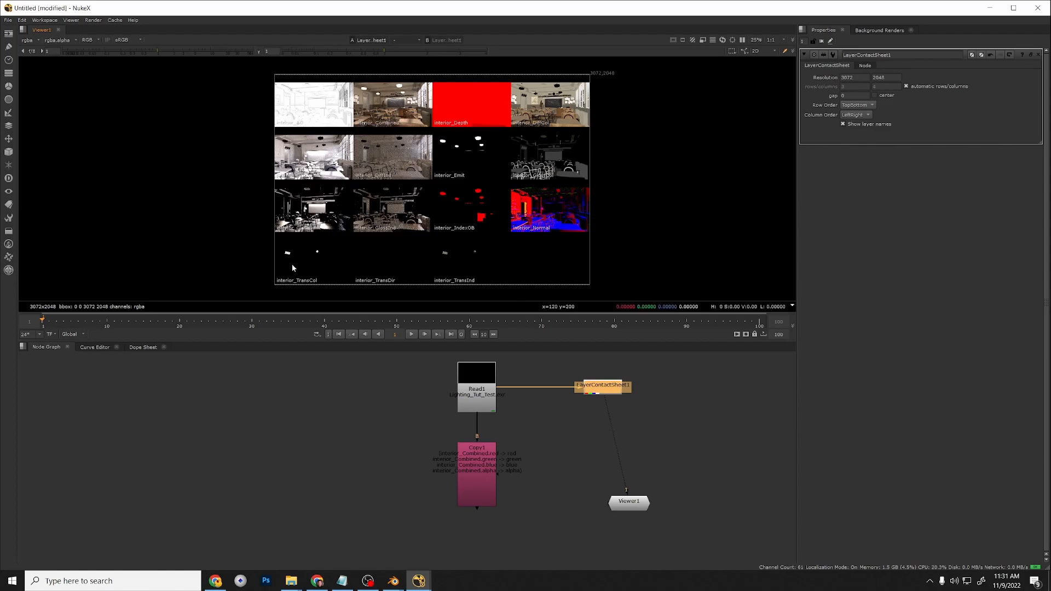
scroll(288, 261, "up", 5)
scroll(290, 263, "down", 1)
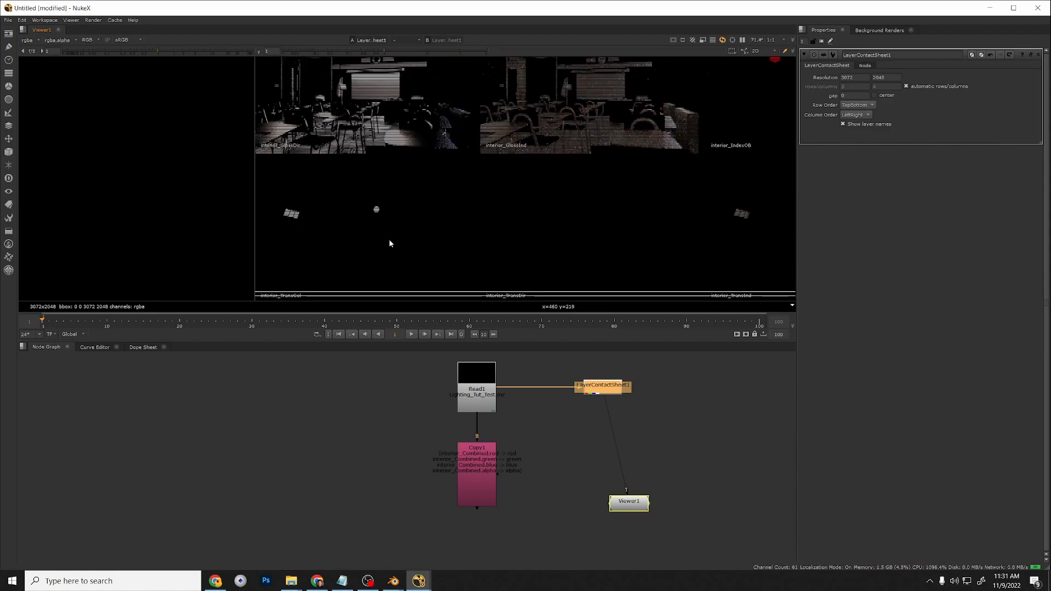
scroll(389, 239, "down", 3)
scroll(364, 236, "down", 1)
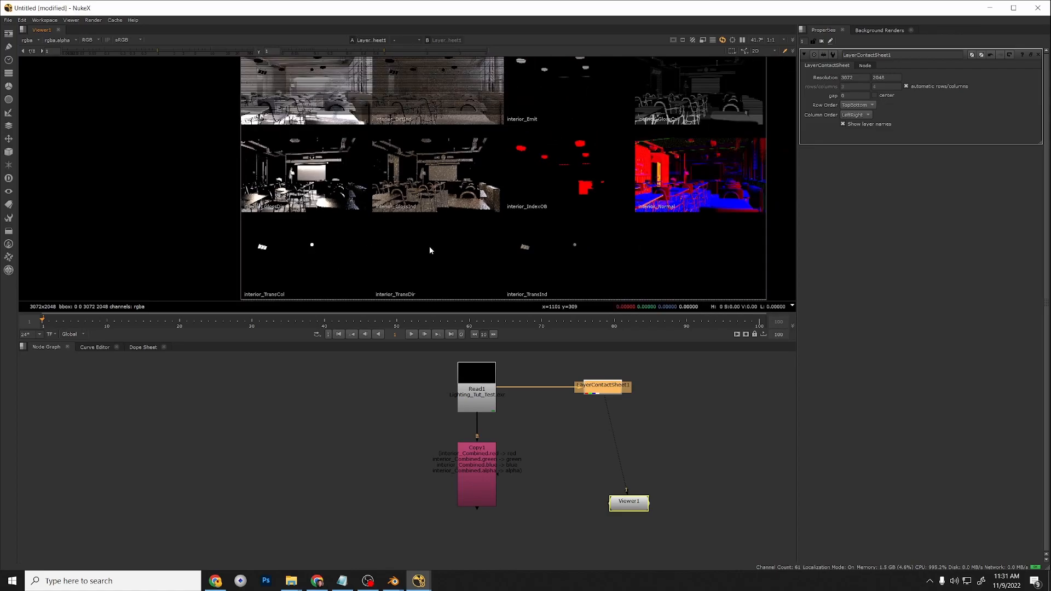
scroll(542, 180, "down", 1)
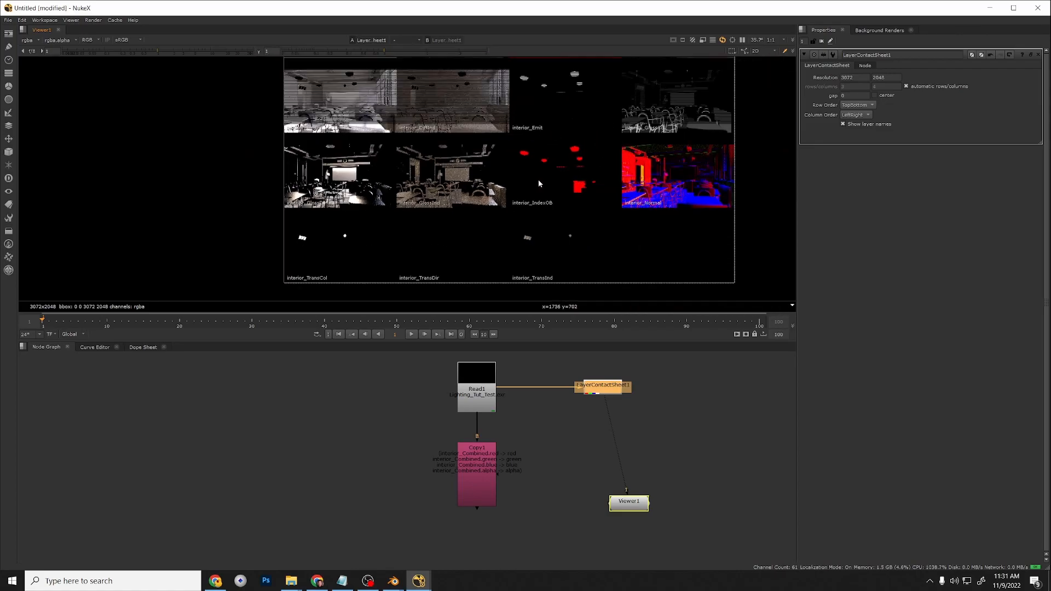
middle_click_drag(472, 163, 468, 186)
scroll(467, 186, "down", 1)
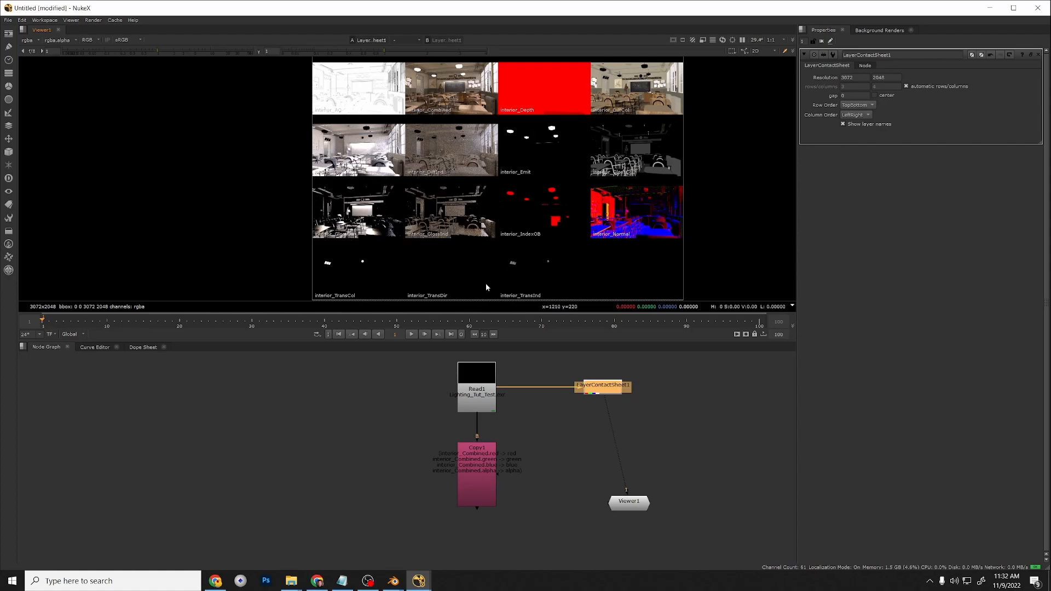
scroll(435, 191, "down", 1)
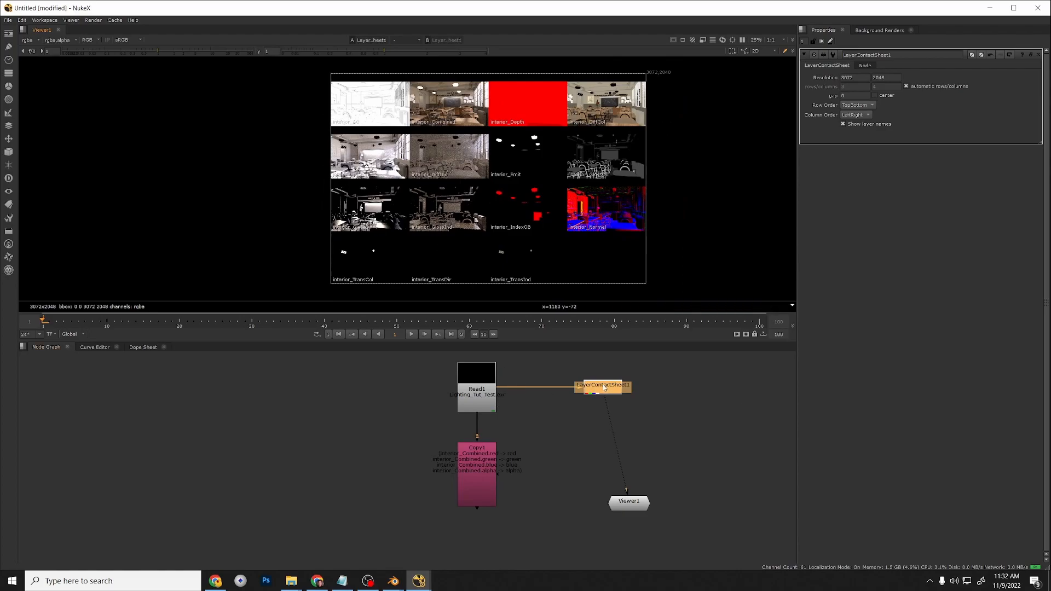
Reconnect the LayerContactSheet's input from the Read node to the Copy node and look closely at the added rgba tile.
left_click_drag(498, 390, 484, 468)
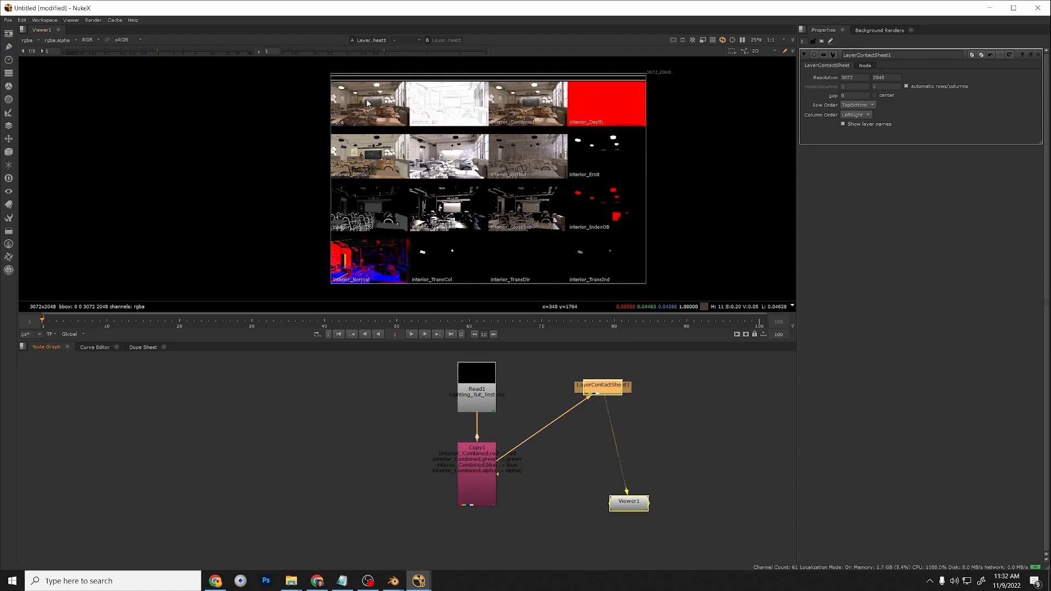
scroll(364, 97, "up", 1)
scroll(363, 102, "up", 1)
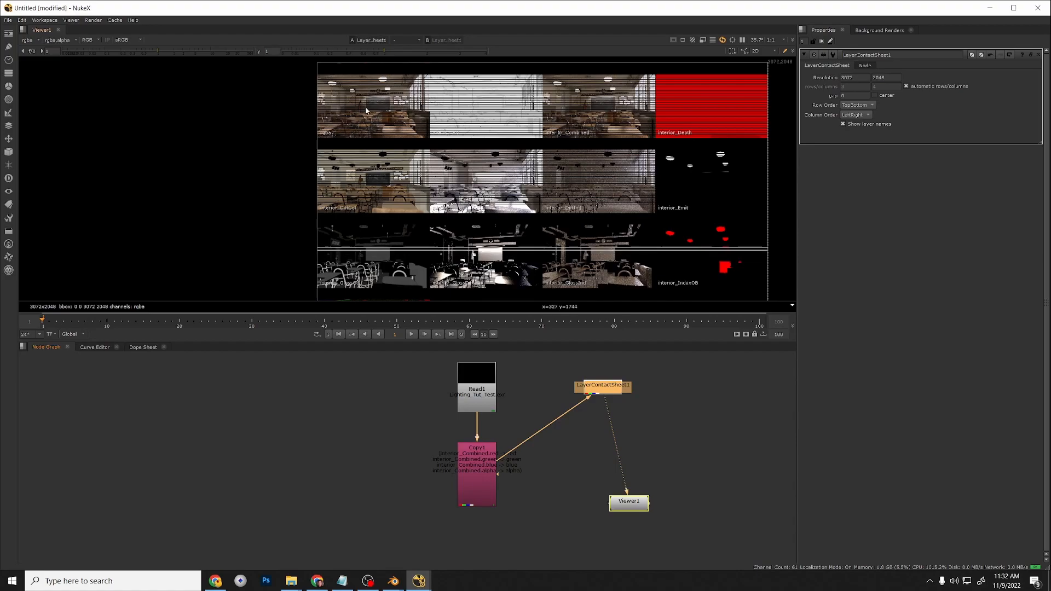
View the Copy node's output and place the Viewer and LayerContactSheet nodes on opposite sides of it.
left_click(453, 454)
key("1")
middle_click_drag(465, 201, 445, 196)
left_click_drag(602, 379, 268, 470)
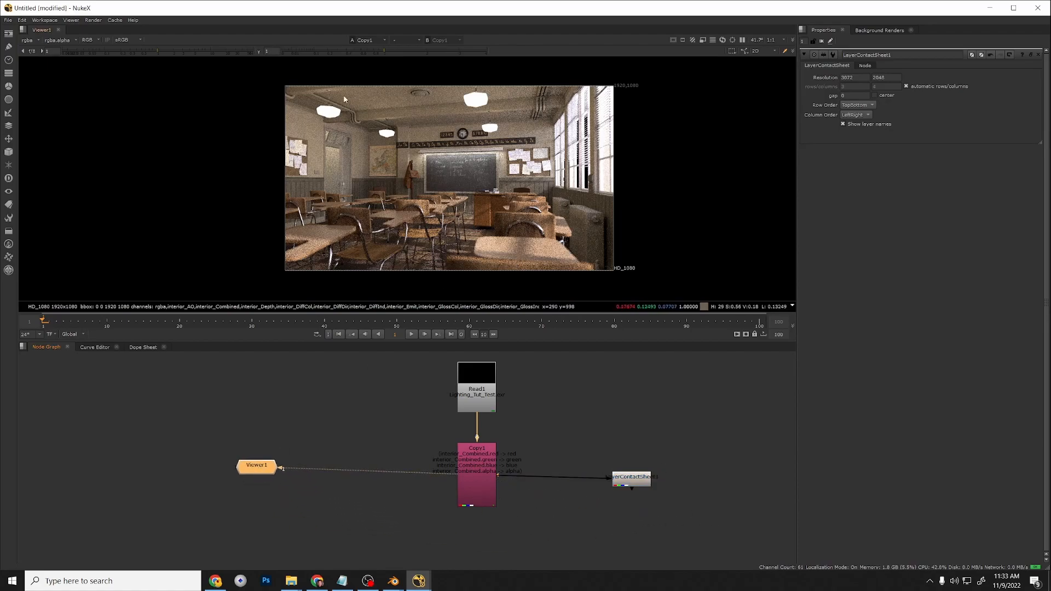
Open the Copy node's properties and move the LayerContactSheet node a little farther away from Copy.
double_click(481, 477)
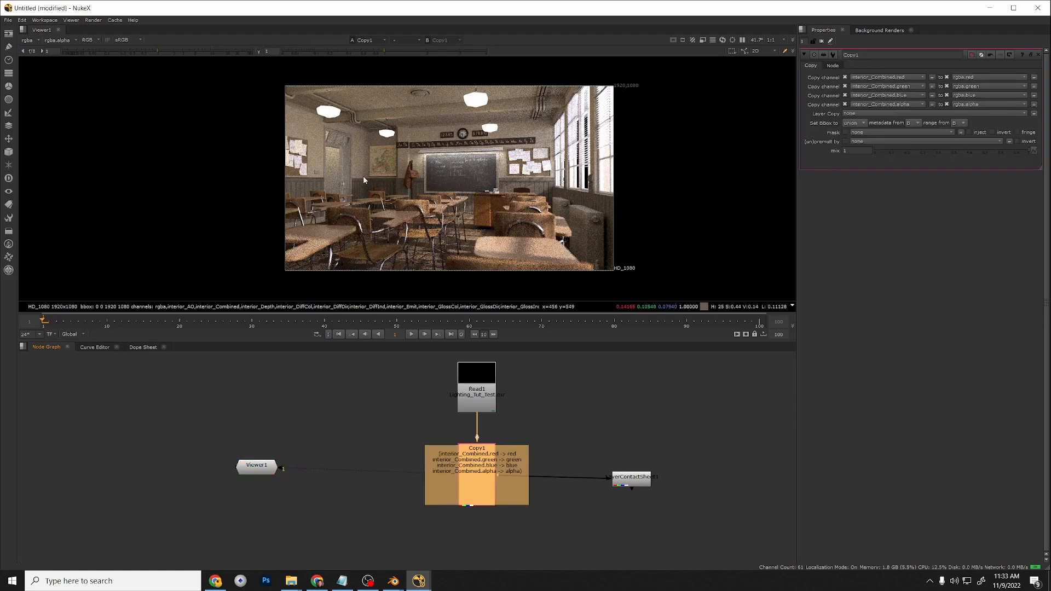
middle_click_drag(576, 530, 565, 469)
left_click(548, 511)
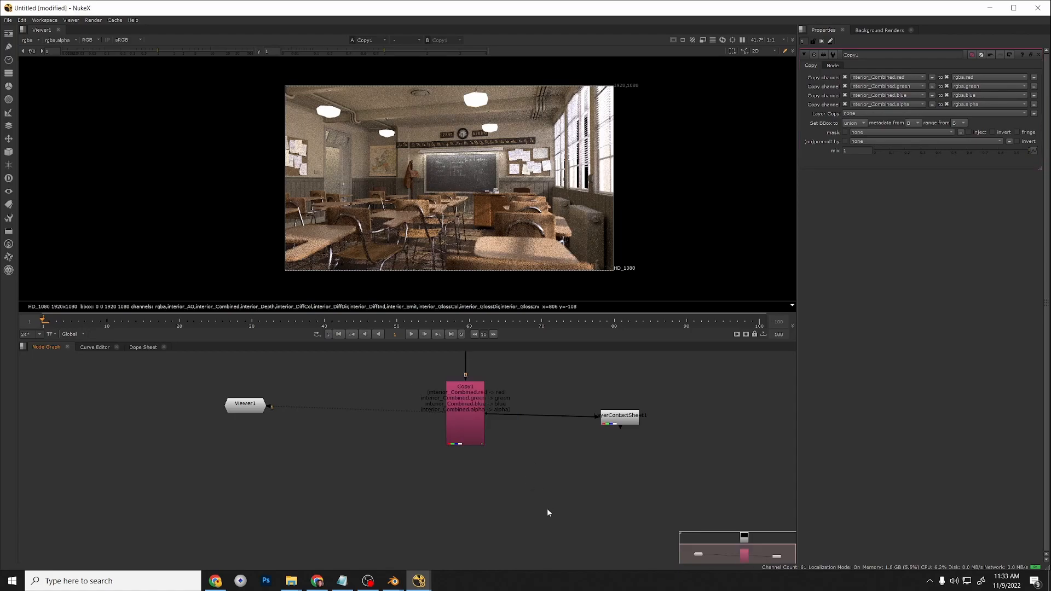
left_click_drag(625, 412, 648, 401)
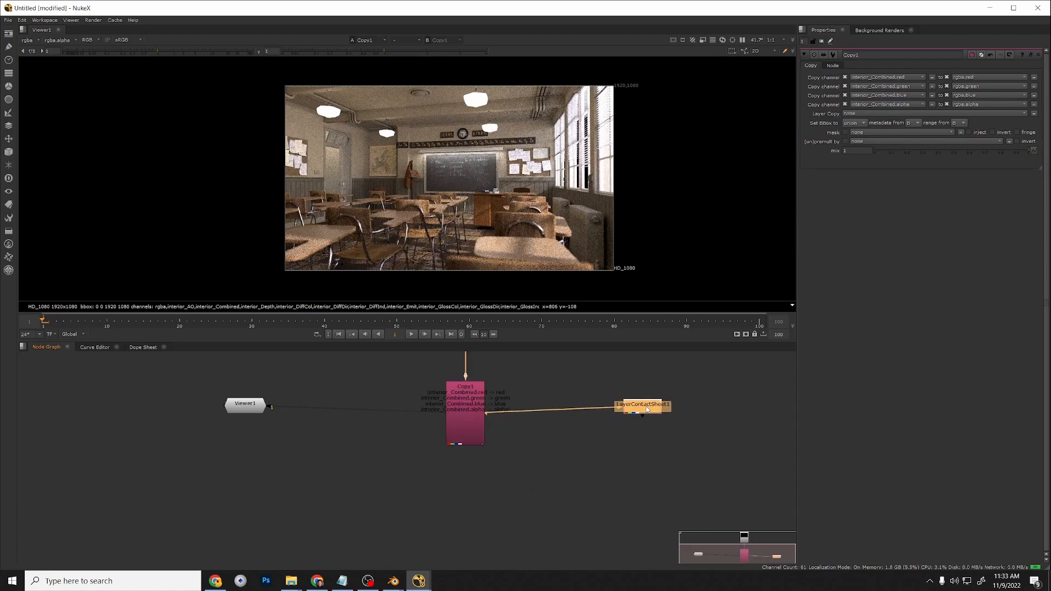
left_click(529, 478)
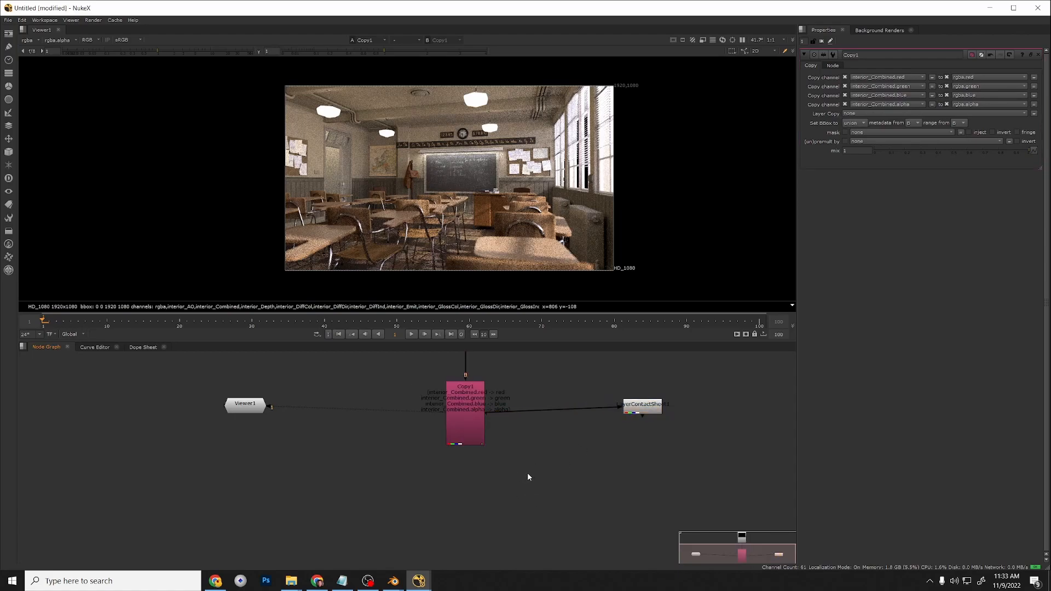
Add an unconnected Shuffle node between the Copy and LayerContactSheet nodes, slightly below them.
key("Tab")
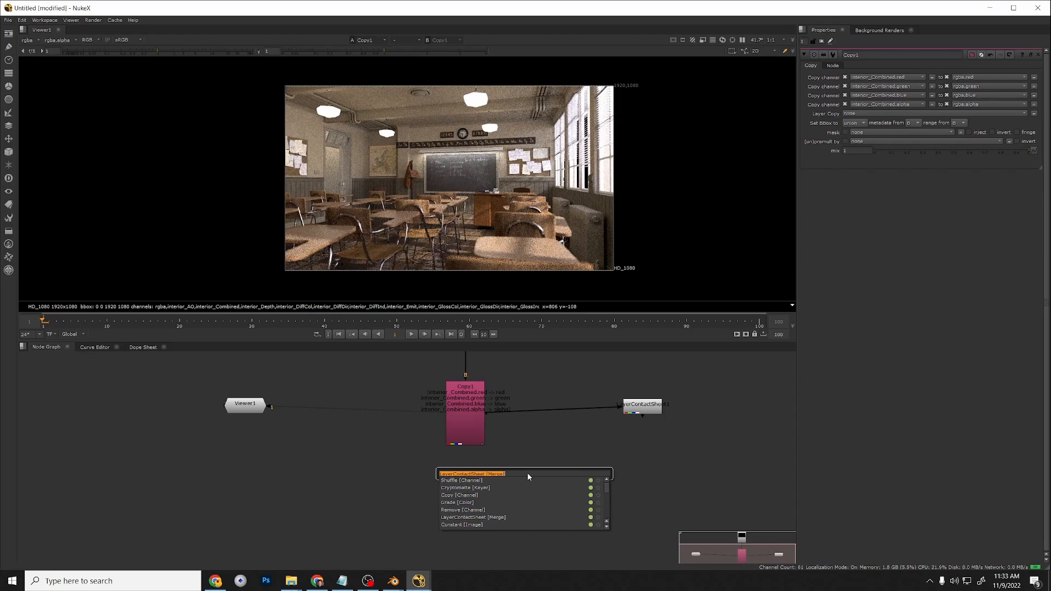
left_click(463, 480)
left_click_drag(540, 472, 559, 461)
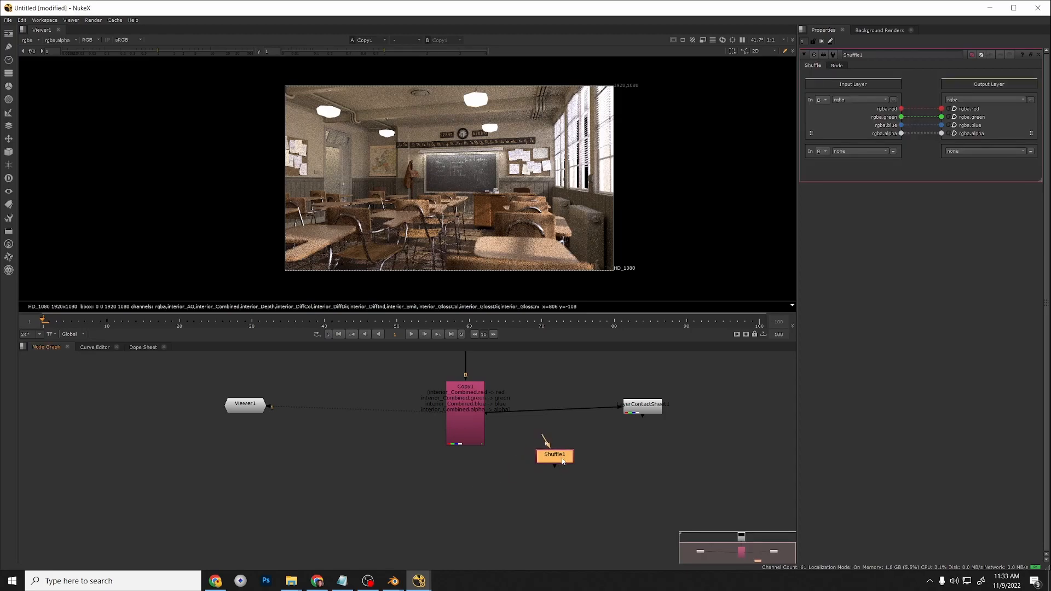
left_click(8, 20)
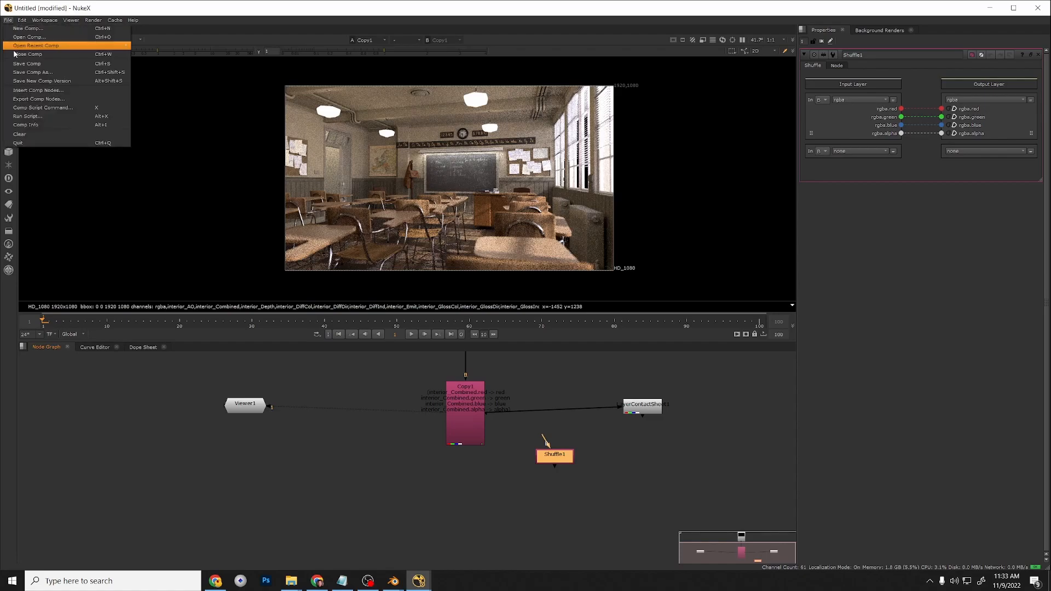
left_click(33, 91)
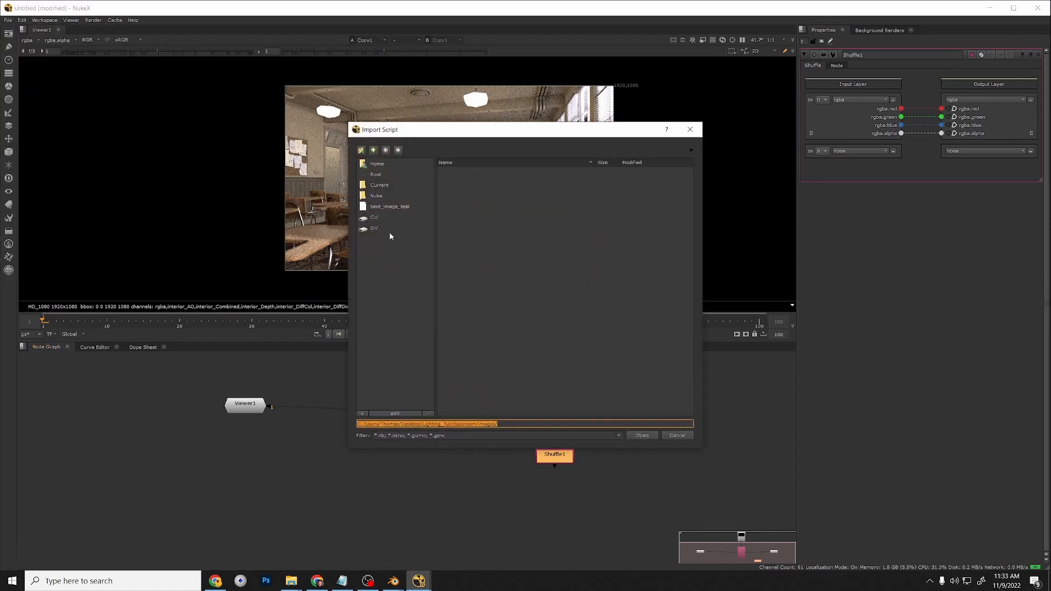
left_click(372, 150)
left_click(373, 151)
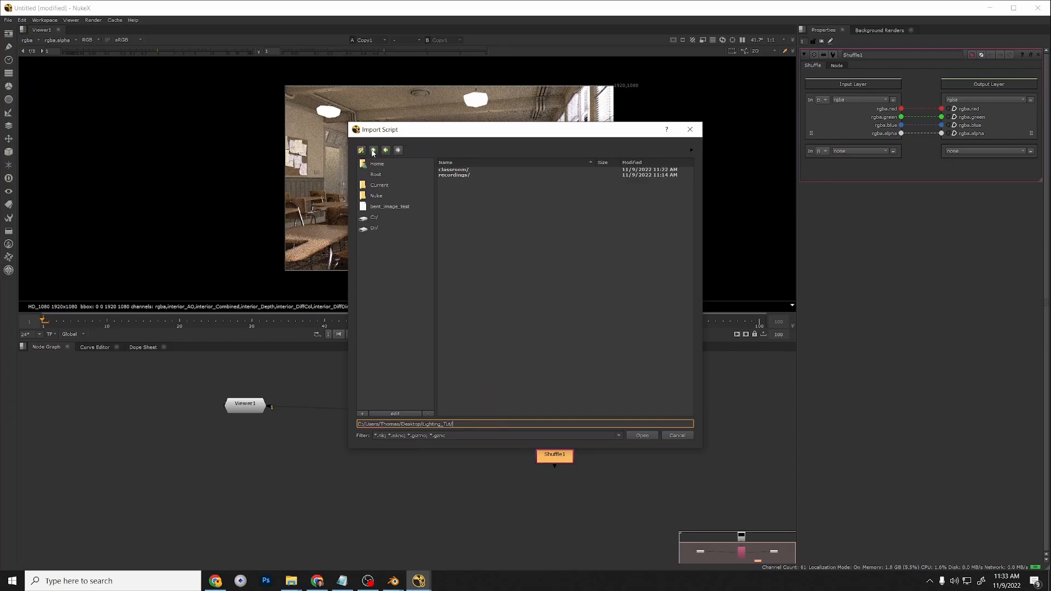
left_click(682, 435)
Check the Lighting_Tut recordings folder in File Explorer, move its window out of the way and return to the node graph.
mouse_move(291, 580)
left_click(381, 547)
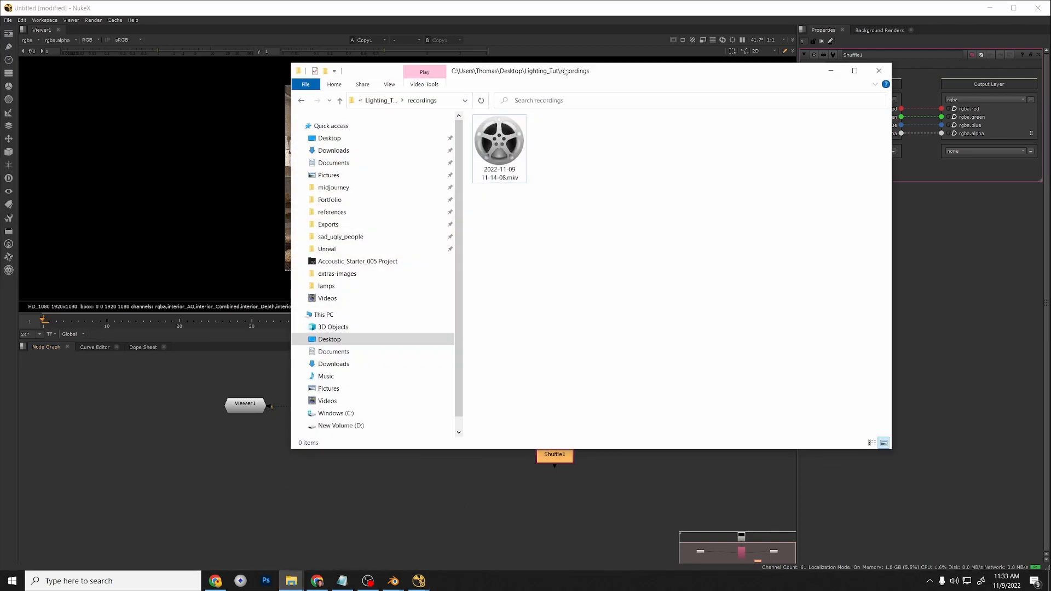
left_click_drag(579, 76, 405, 590)
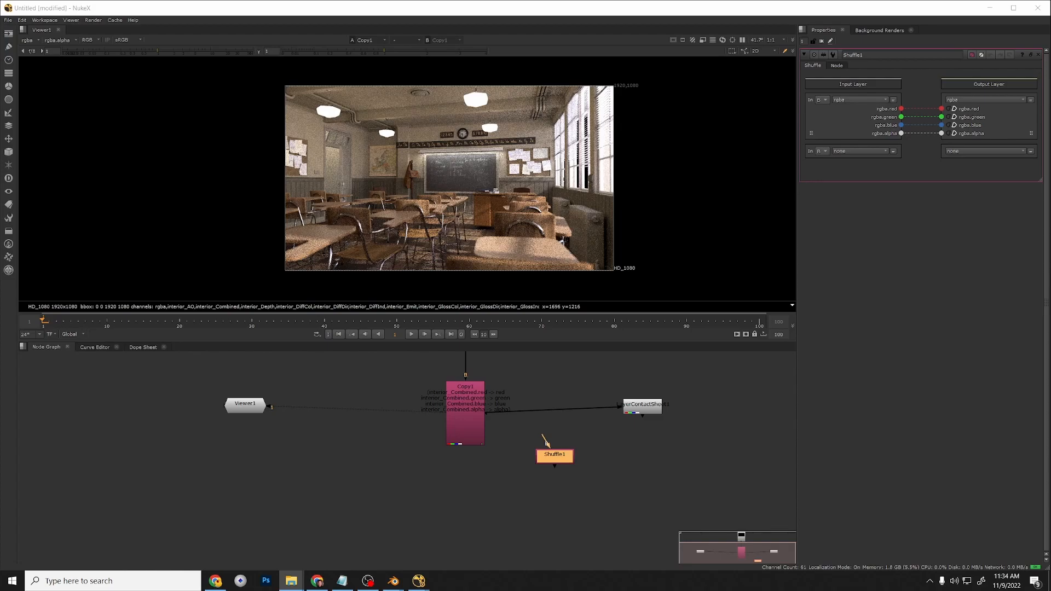
left_click(646, 470)
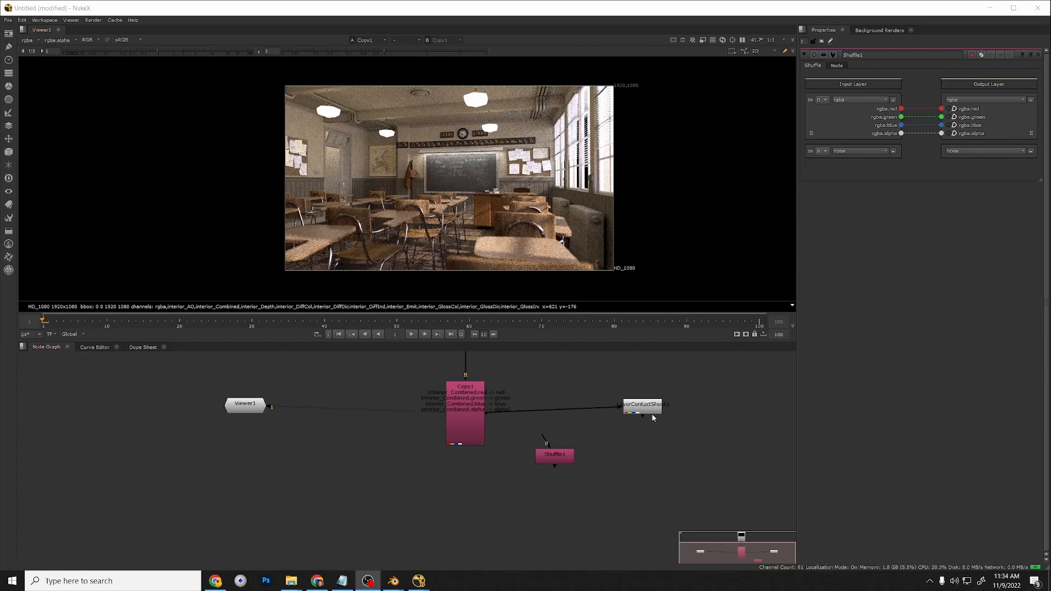
Line up the LayerContactSheet node horizontally with the Copy node and reposition the Shuffle node below the connection between them.
middle_click_drag(600, 459, 554, 470)
scroll(527, 477, "down", 3)
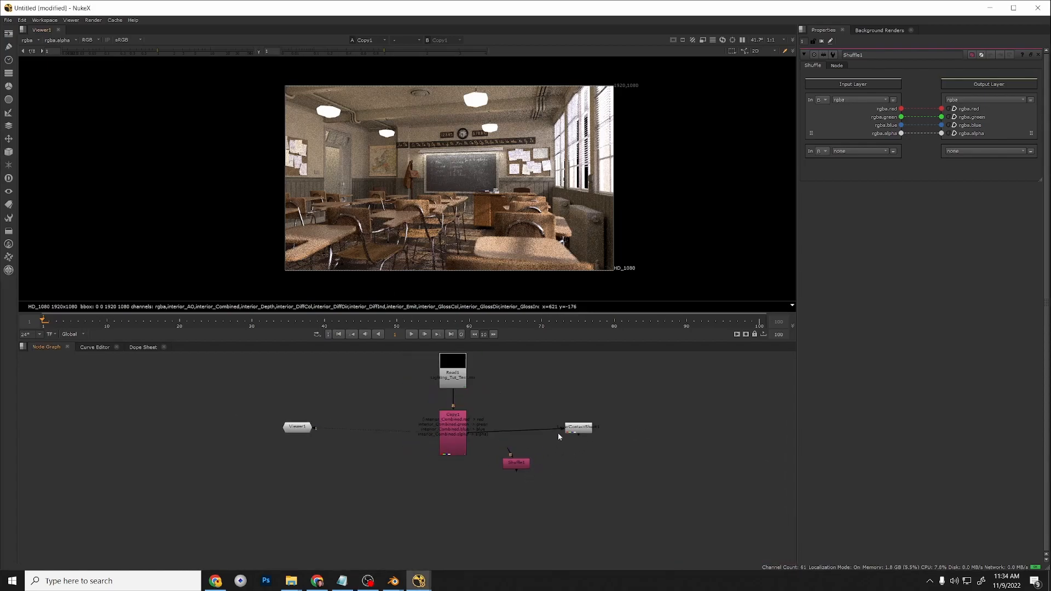
left_click_drag(576, 423, 575, 429)
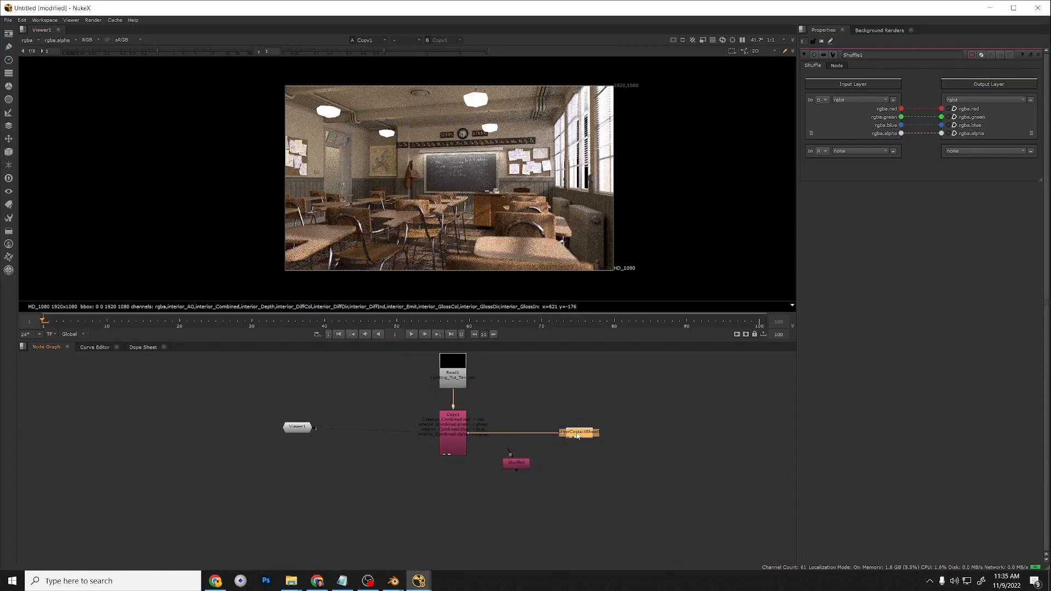
scroll(540, 477, "up", 2)
left_click_drag(498, 459, 528, 465)
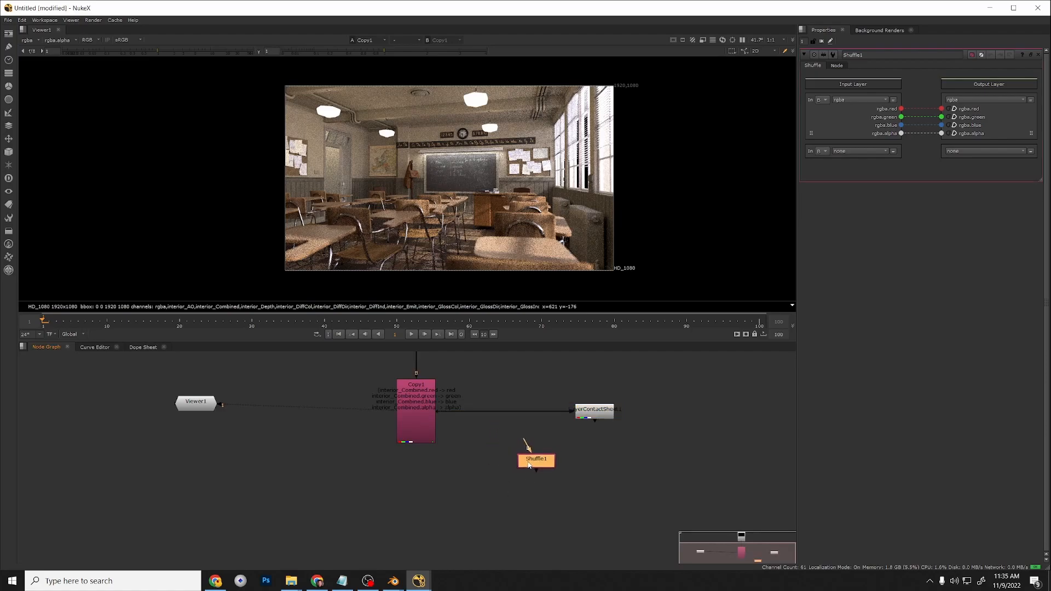
scroll(439, 485, "down", 1)
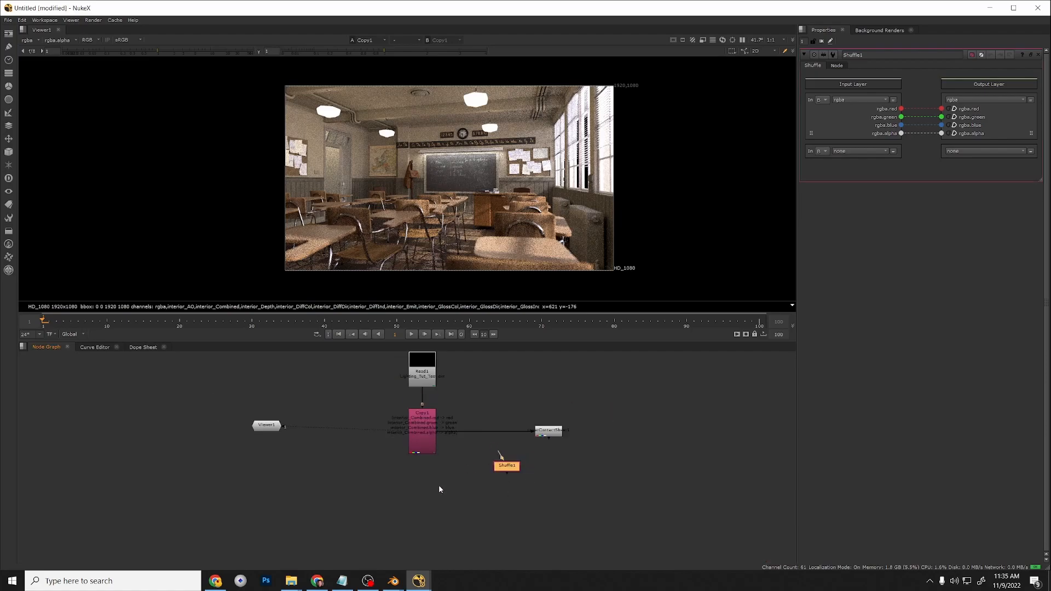
Connect the Shuffle node's input to the Copy node and show the Shuffle's output in the viewer.
scroll(466, 469, "up", 2)
left_click_drag(516, 443, 382, 417)
key("1")
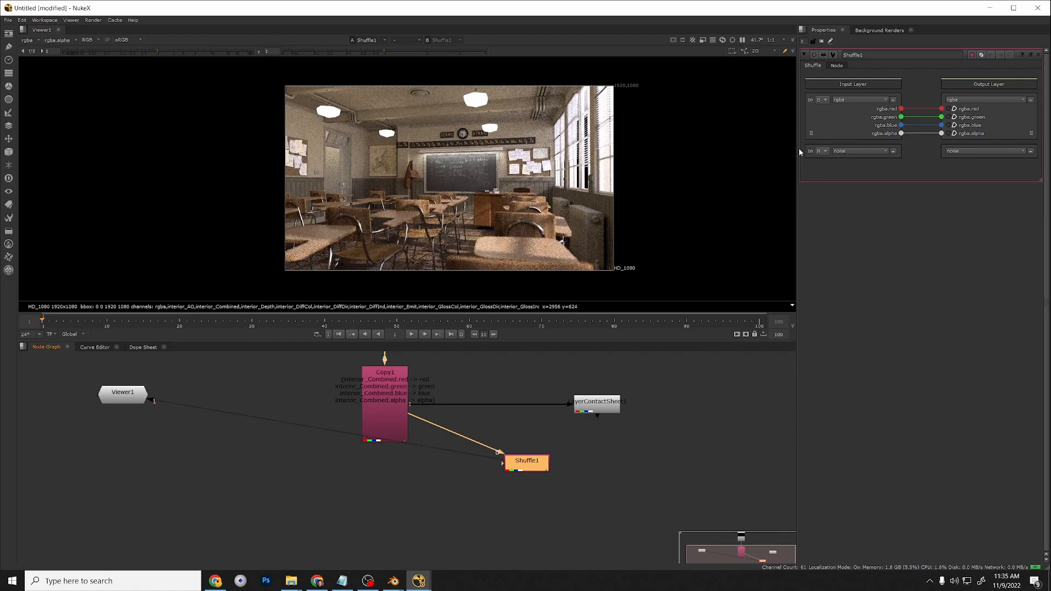
Look through the Shuffle node's available input layers without changing the selected one.
left_click(844, 101)
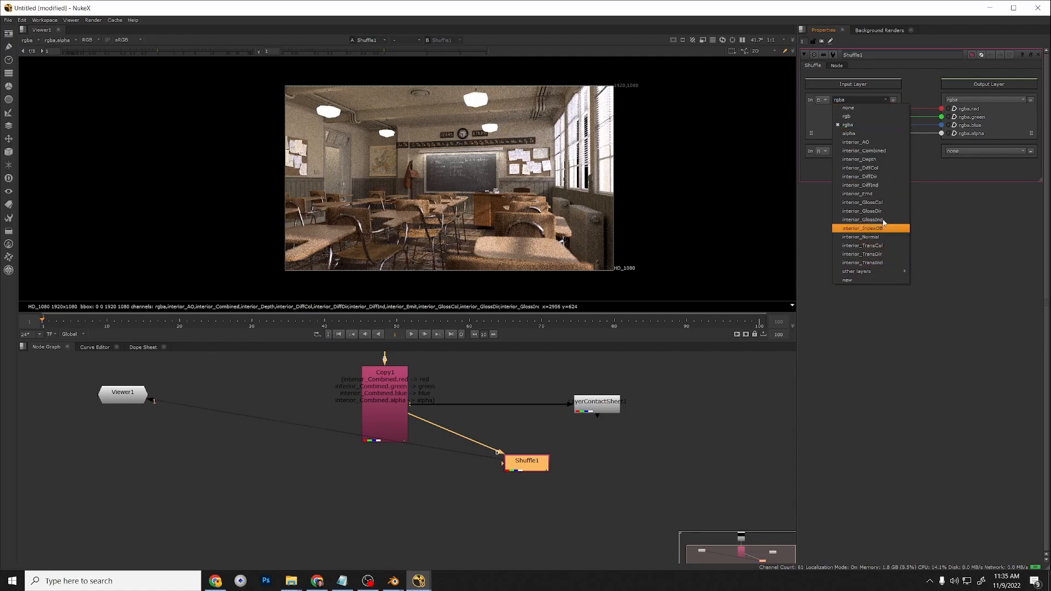
left_click(604, 464)
scroll(602, 444, "down", 2)
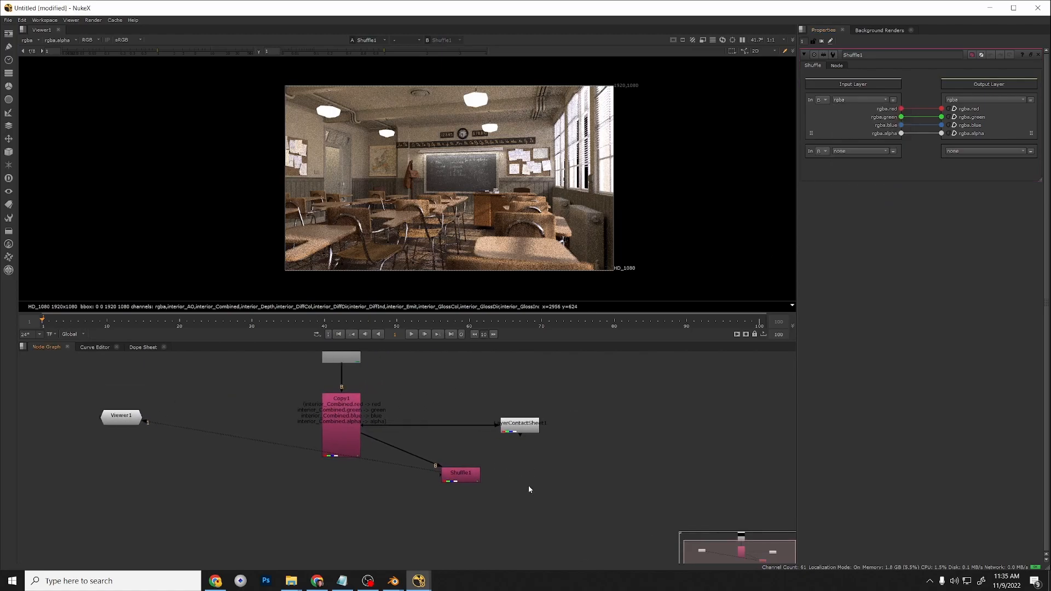
Start saving the script, browse to Lighting_Tut/classroom and create a folder named comp there.
key("ctrl+s")
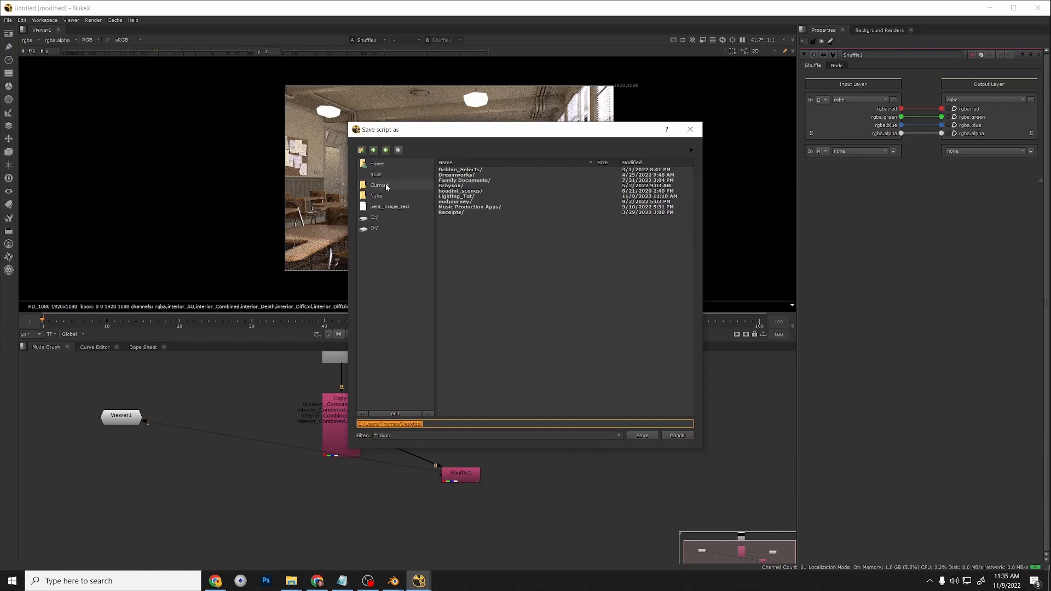
double_click(474, 196)
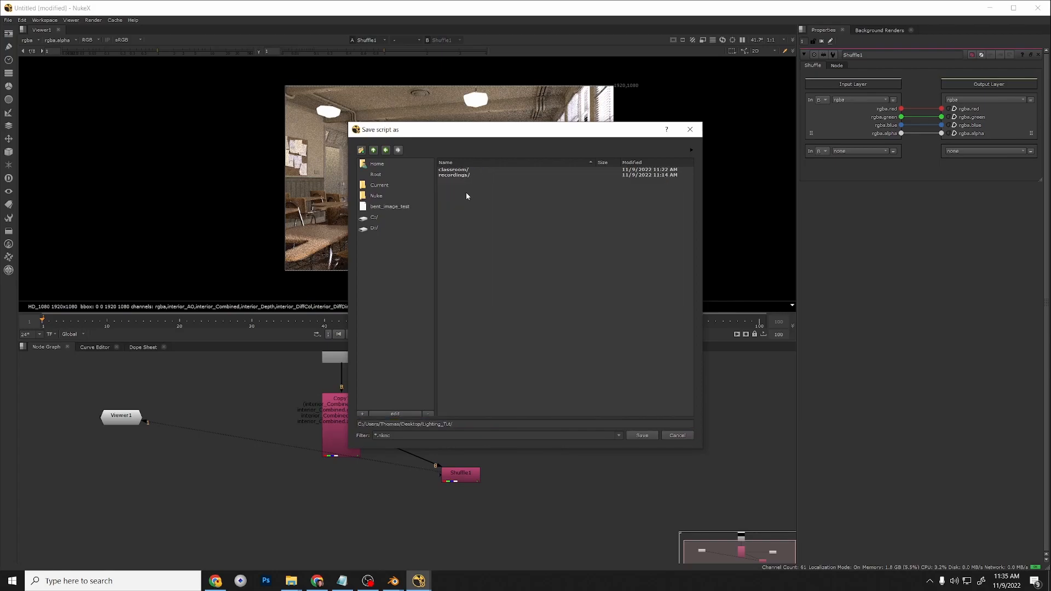
double_click(457, 170)
double_click(458, 171)
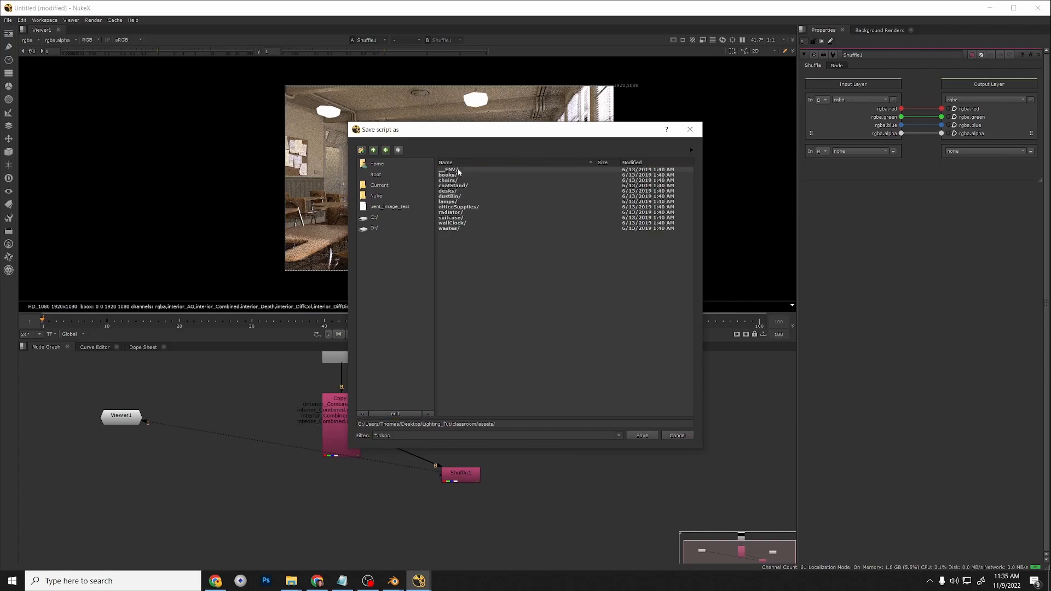
left_click(374, 150)
right_click(474, 222)
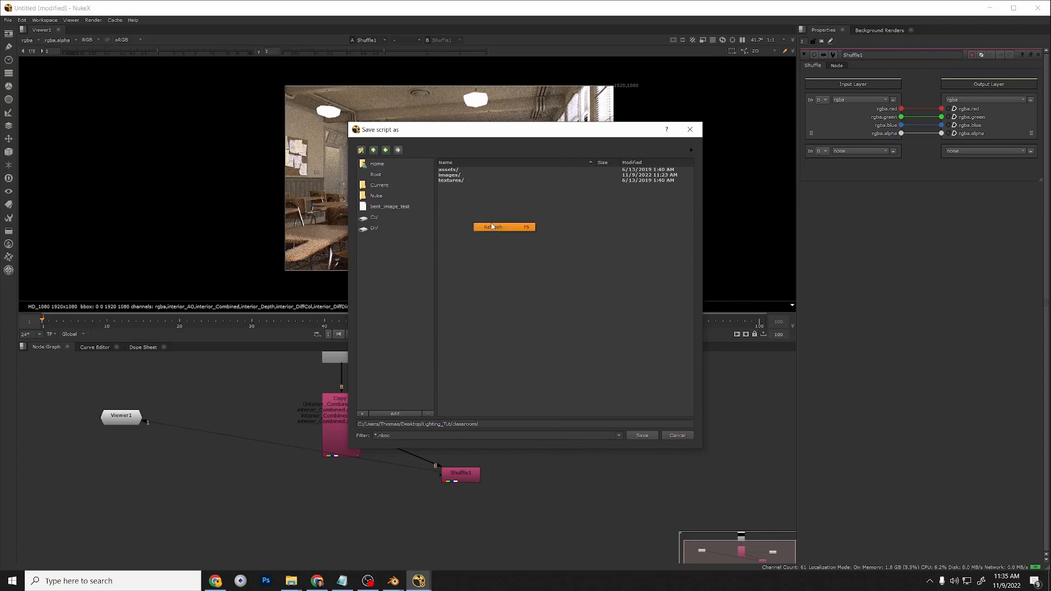
left_click(475, 271)
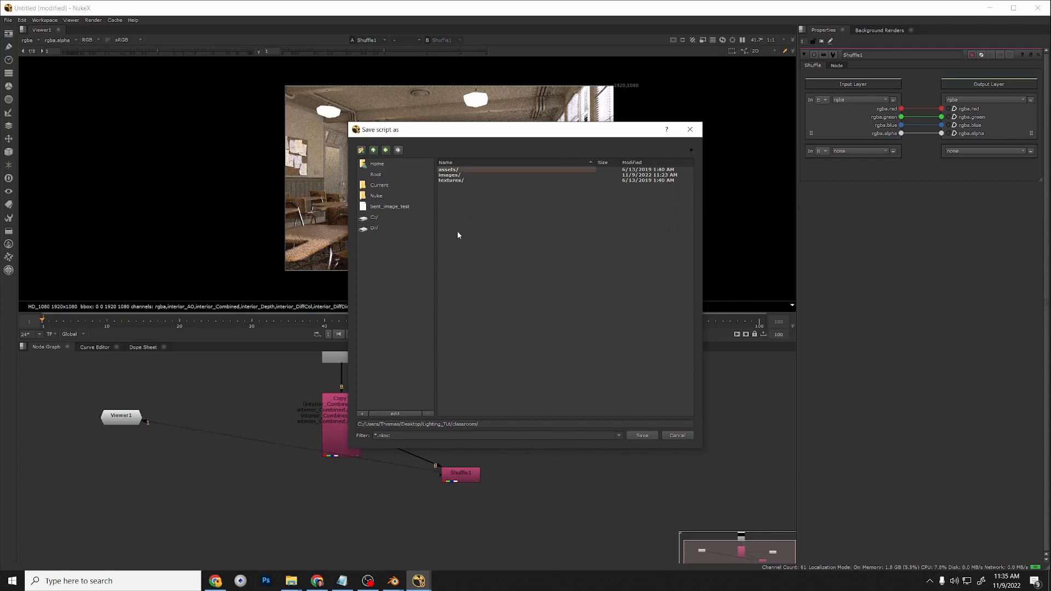
left_click(361, 150)
type("comp")
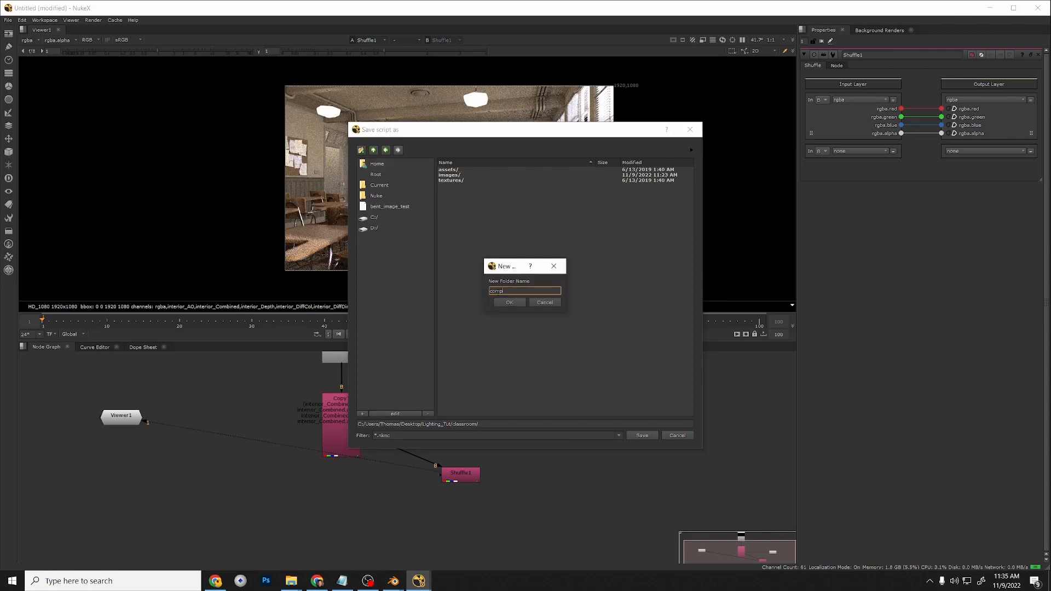
left_click(519, 304)
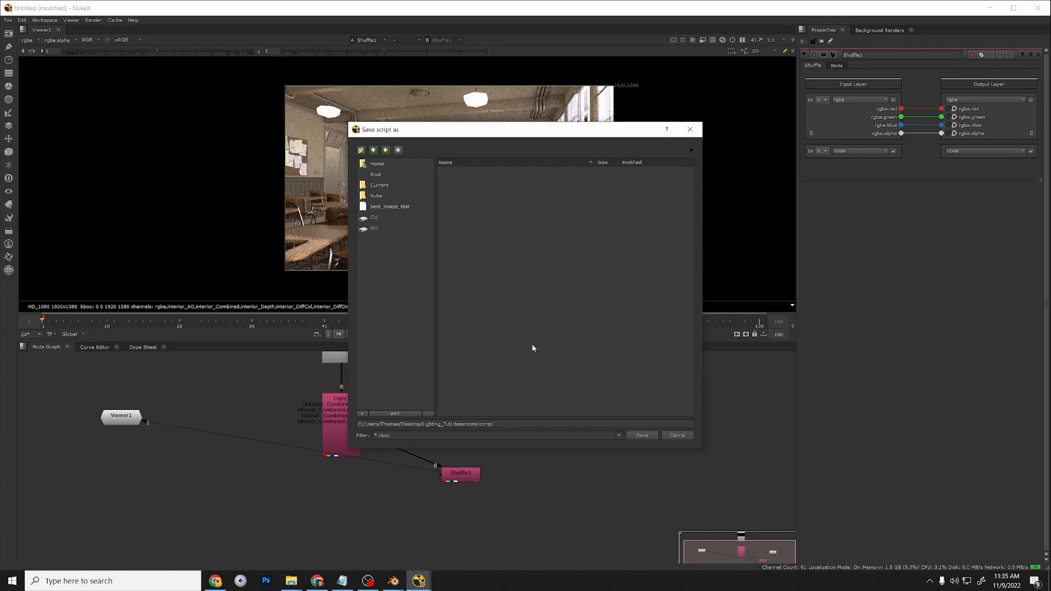
Try to save the script in the comp folder under the name Lighting_Tut_Comp_001.
left_click(411, 439)
key("BackSpace")
key("BackSpace")
key("BackSpace")
key("BackSpace")
key("BackSpace")
key("BackSpace")
type("Lighting")
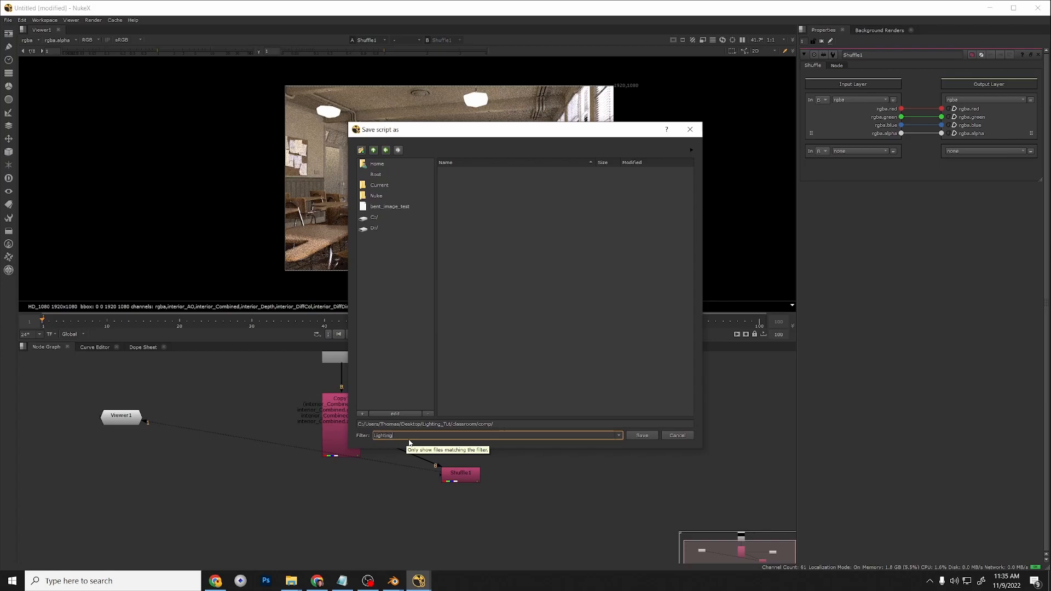
type("_Tut_Comp_001")
left_click(643, 435)
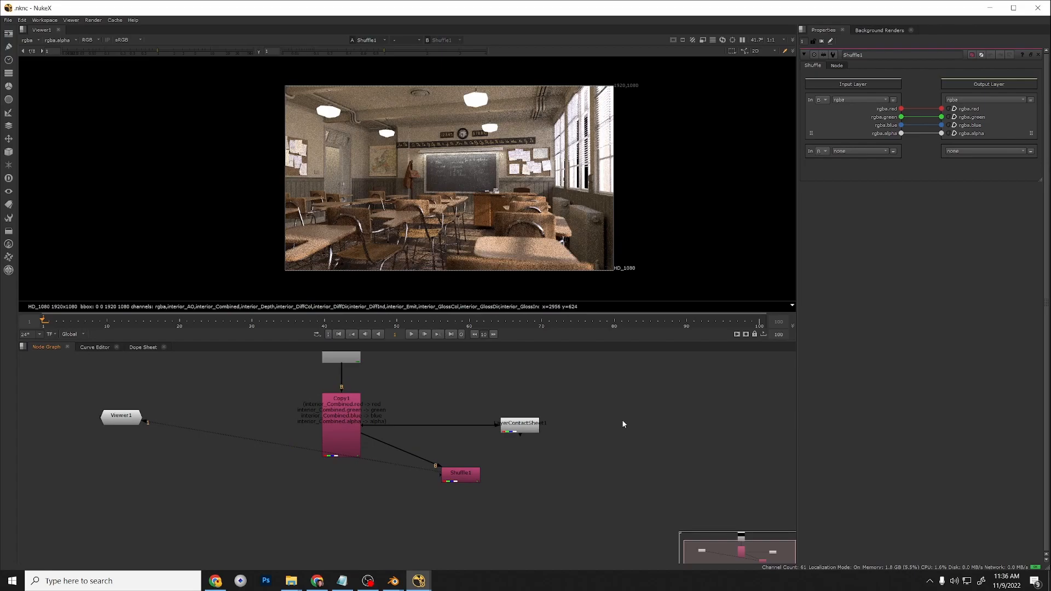
Add a Write node below the Copy node with its input connected to Copy, and show it in the viewer.
scroll(547, 453, "down", 4)
scroll(453, 515, "up", 2)
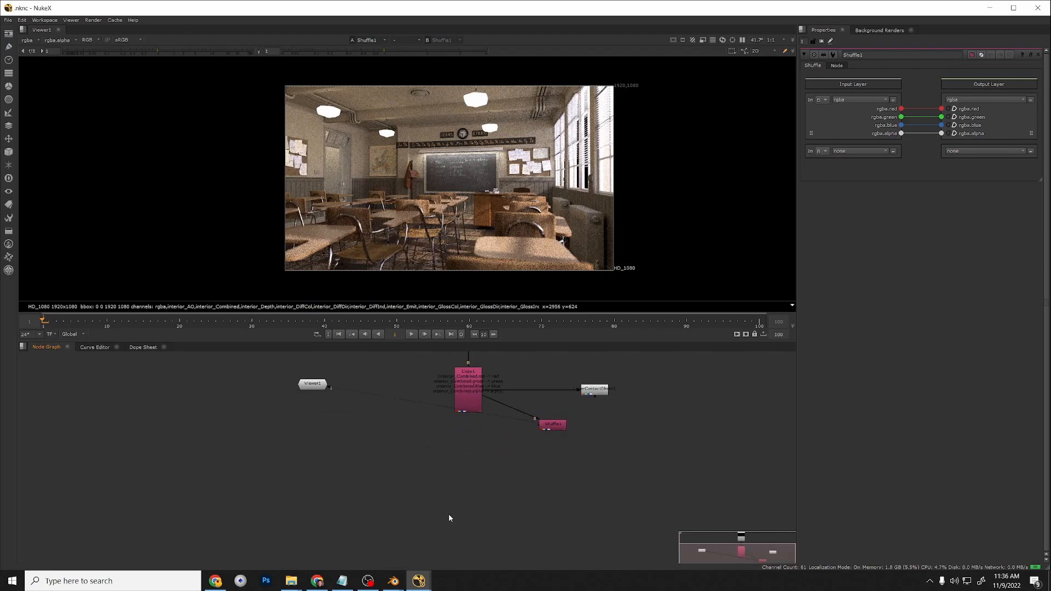
middle_click_drag(503, 427, 484, 457)
key("Tab")
type("wrt")
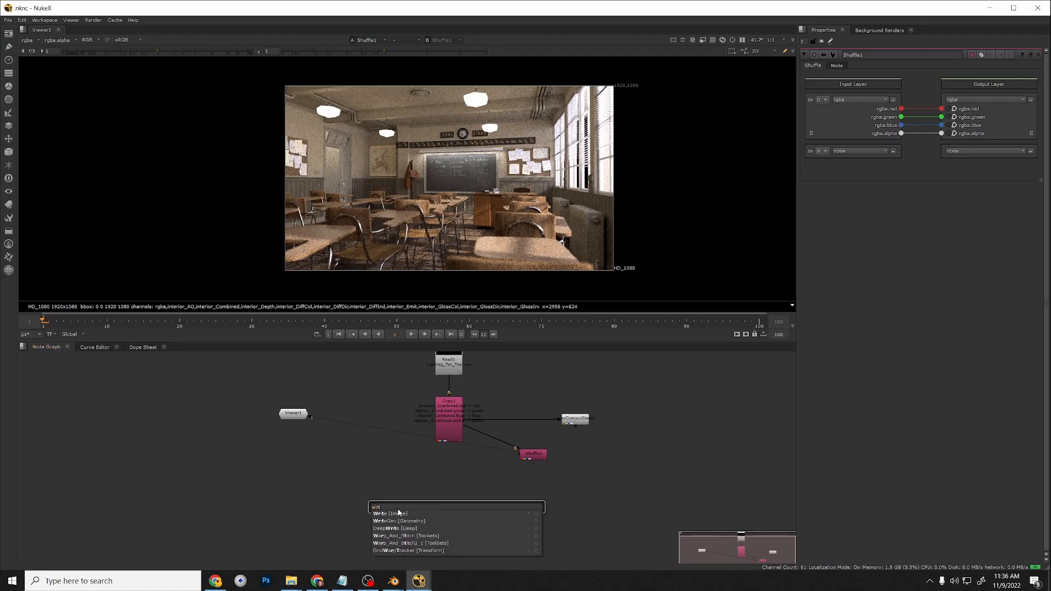
left_click(401, 514)
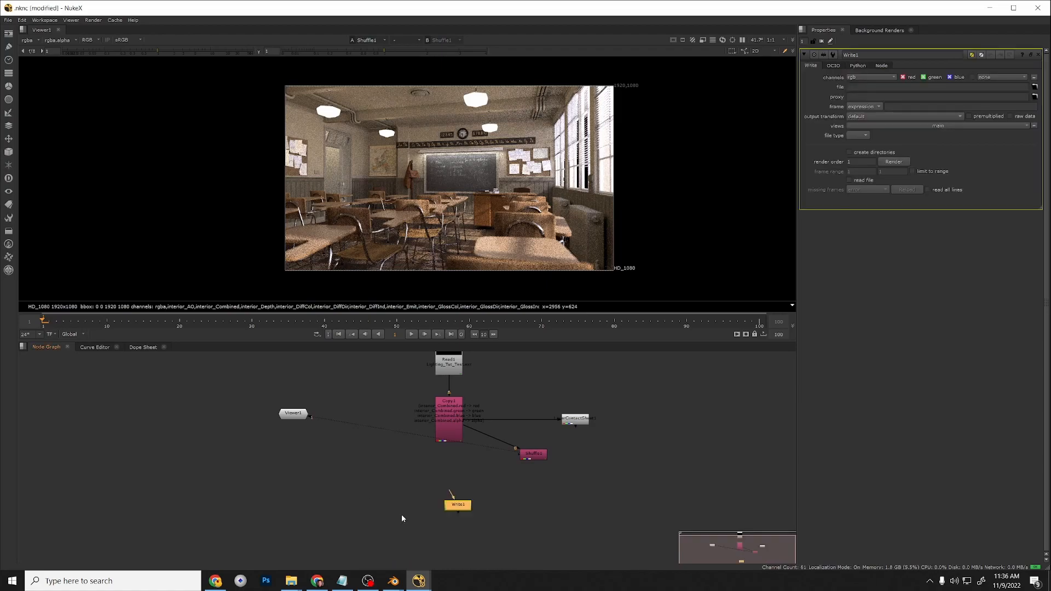
mouse_move(447, 493)
left_mouse_down()
mouse_move(463, 428)
mouse_move(450, 510)
left_mouse_up()
key("1")
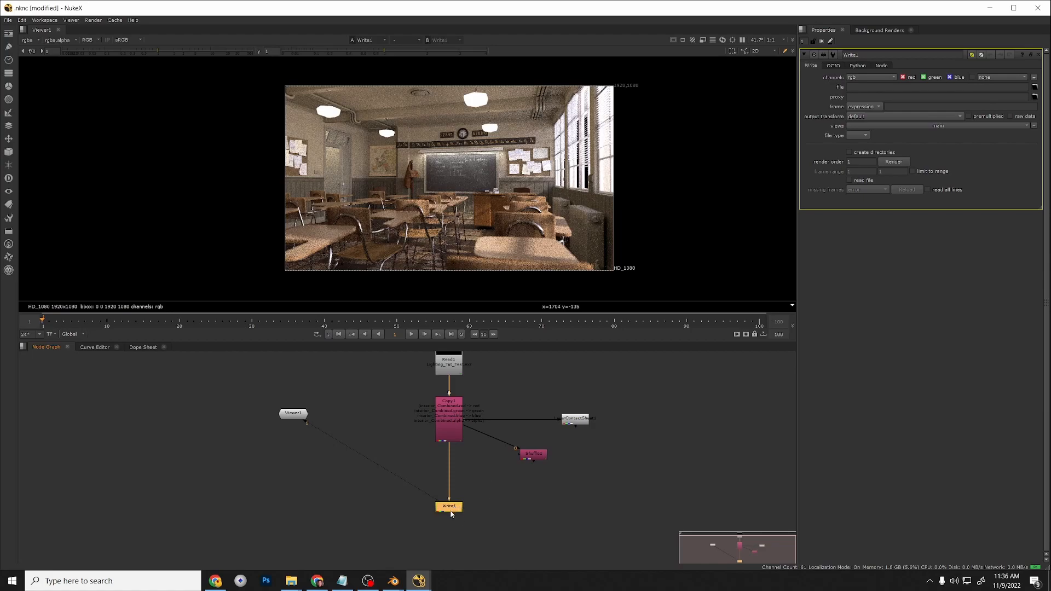
Delete the Write node below Copy, and switch to the classroom scene in Blender with the render window closed.
key("Delete")
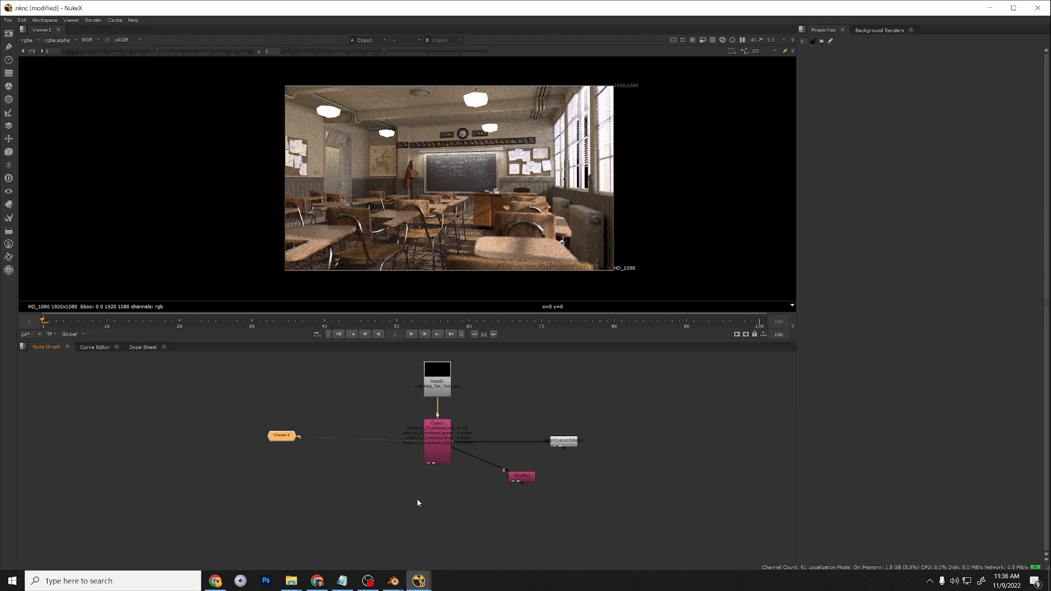
mouse_move(393, 581)
left_click(433, 545)
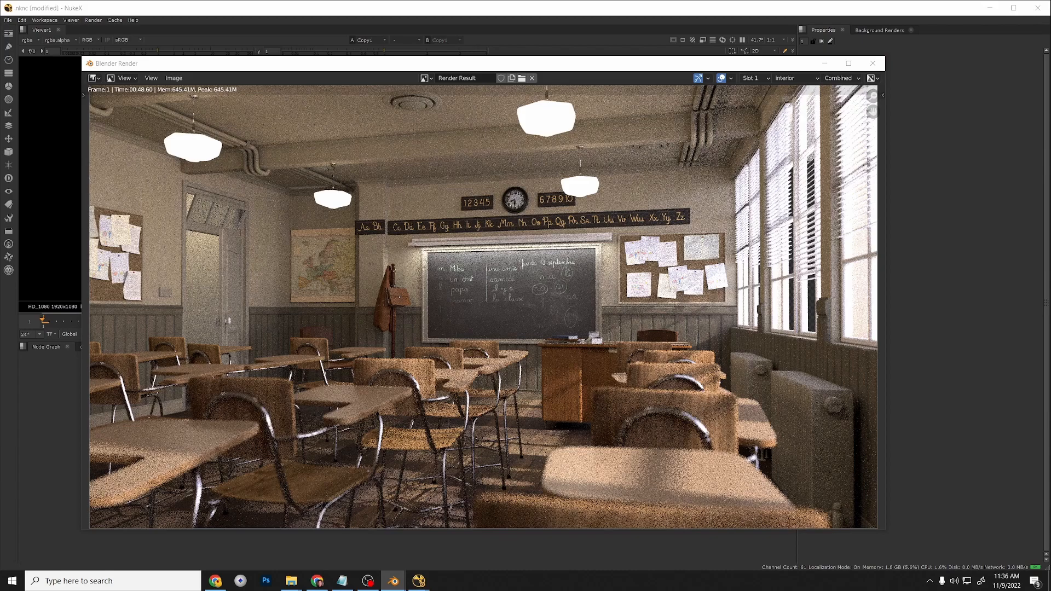
key("Escape")
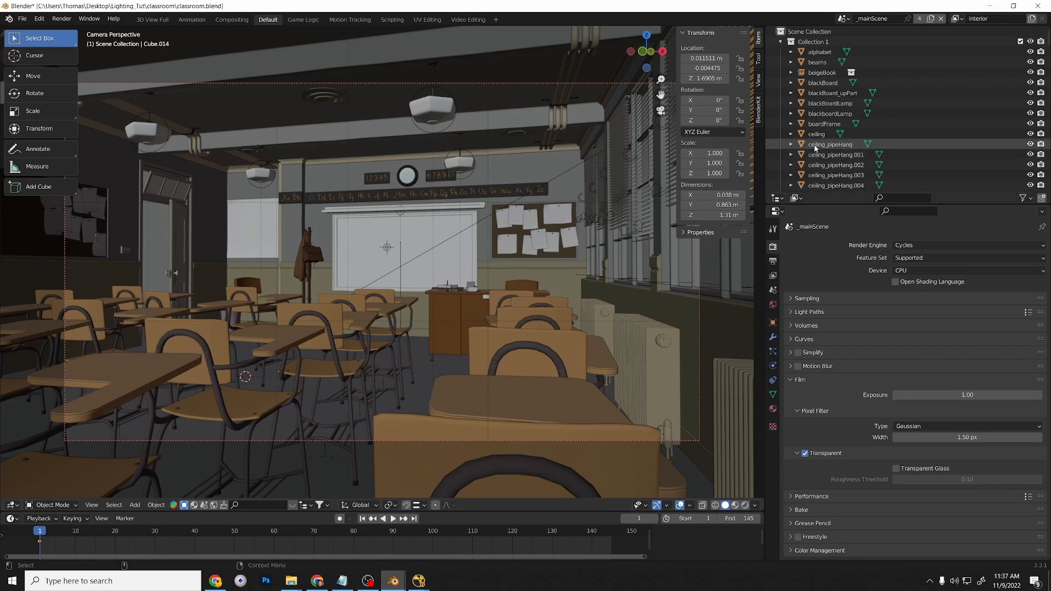
Enlarge the Outliner and collapse Collections 1, 2, 3 and 11 through 16.
left_click_drag(847, 205, 846, 406)
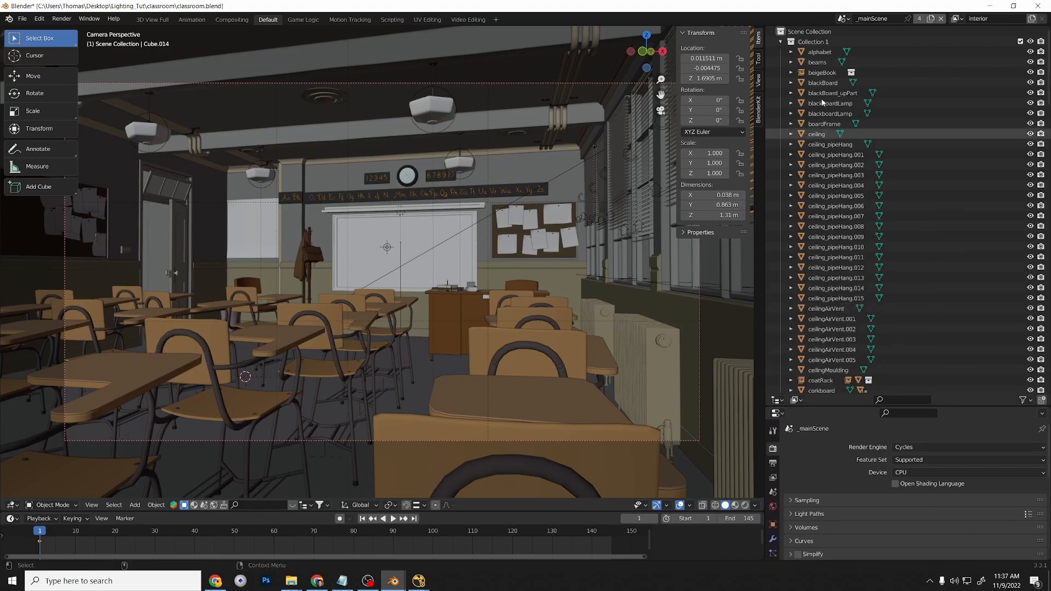
left_click(781, 42)
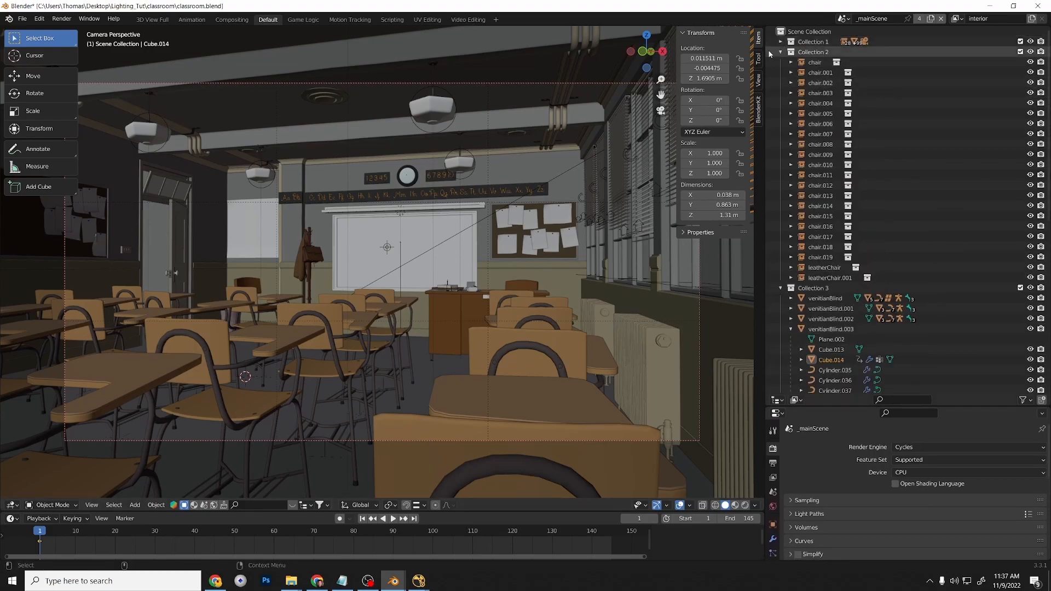
left_click(780, 51)
left_click(780, 62)
left_click(780, 72)
left_click(781, 83)
left_click(780, 93)
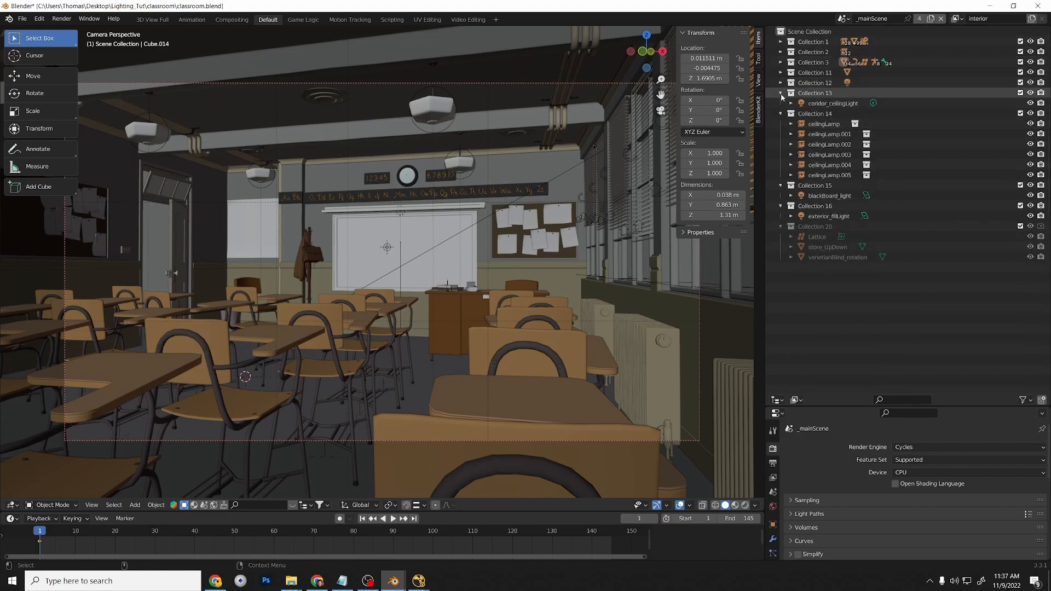
left_click(781, 103)
left_click(780, 114)
left_click(780, 124)
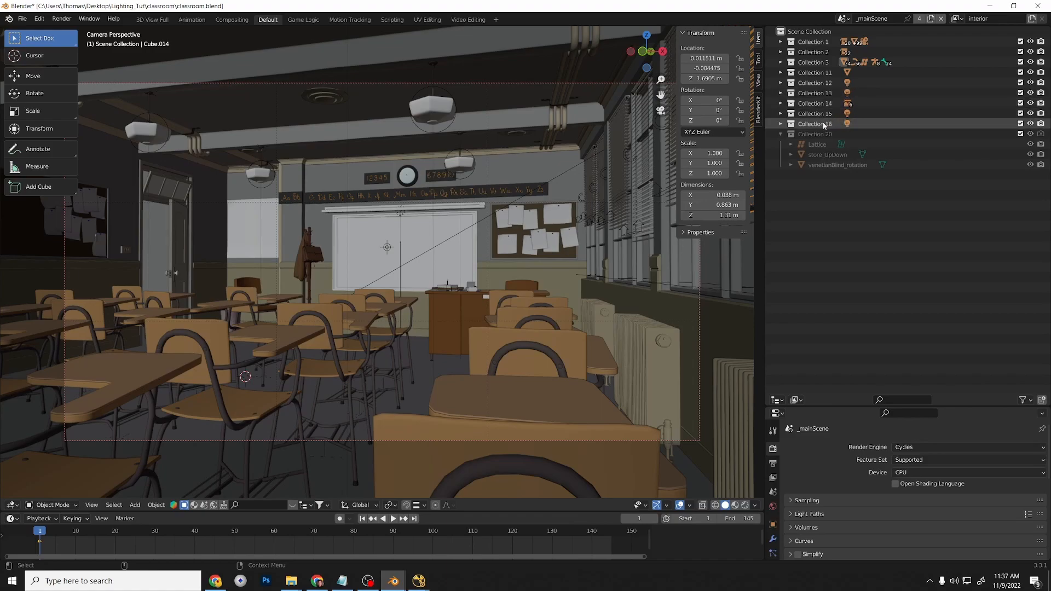
Inspect the lights outside the classroom windows: exterior_fillLight from Collection 16, the windows plane and the sun.
left_click(847, 127)
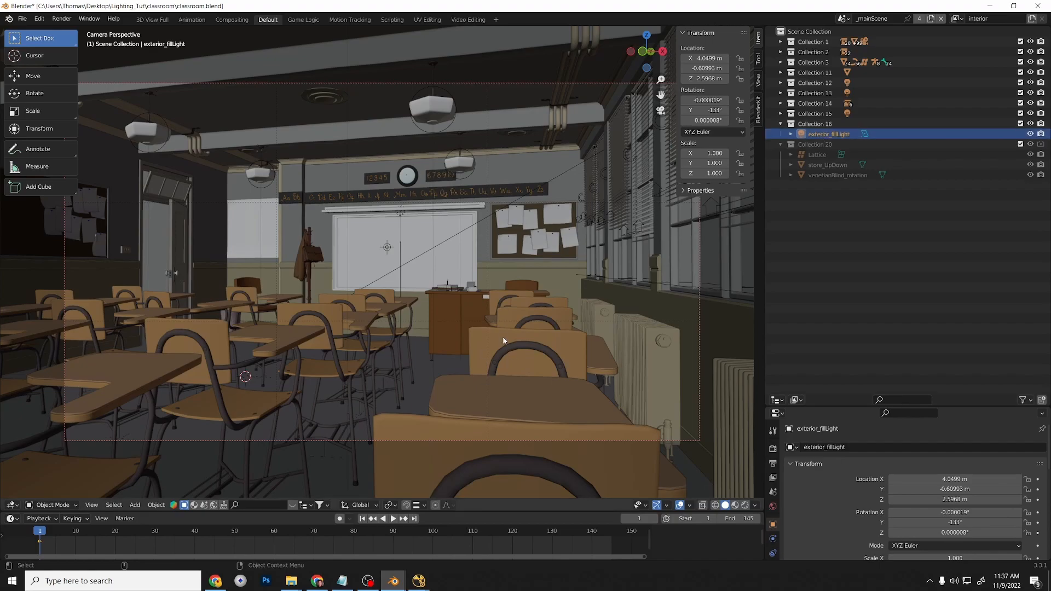
key("KP_Decimal")
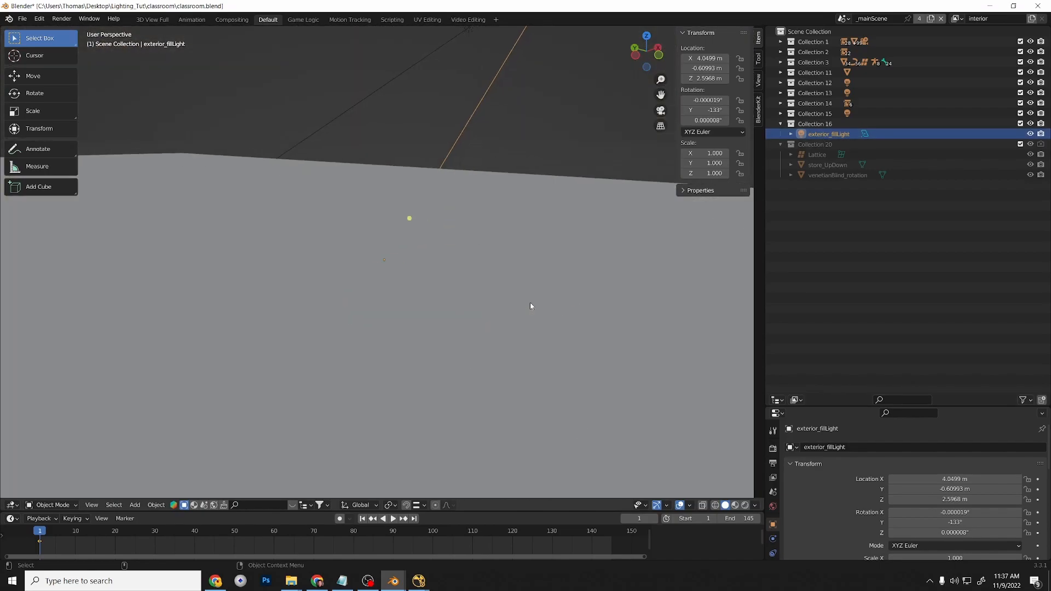
middle_click_drag(530, 302, 303, 298)
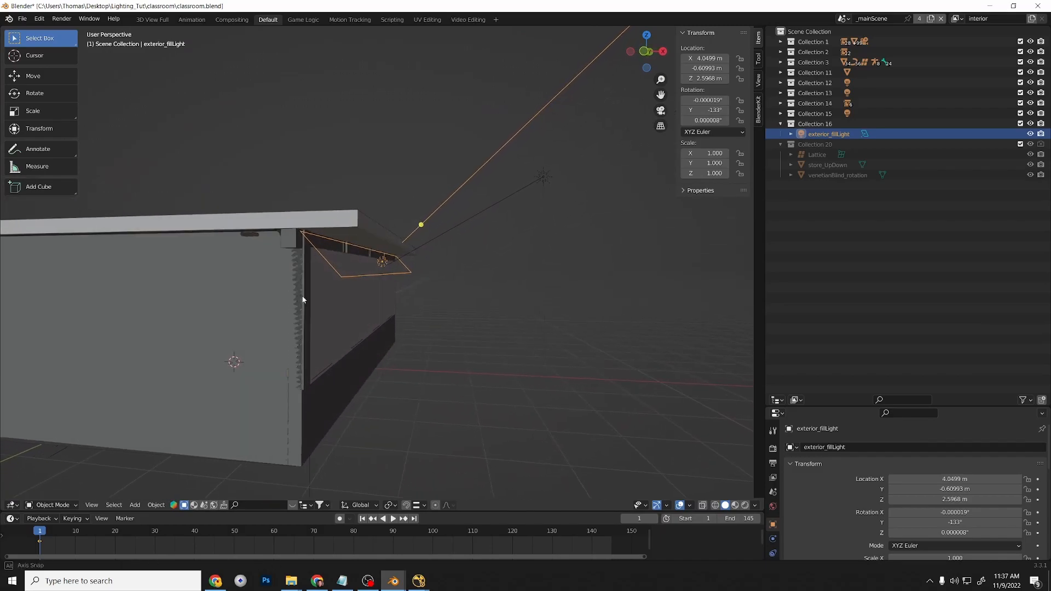
left_click(353, 344)
left_click(404, 271)
left_click(368, 334)
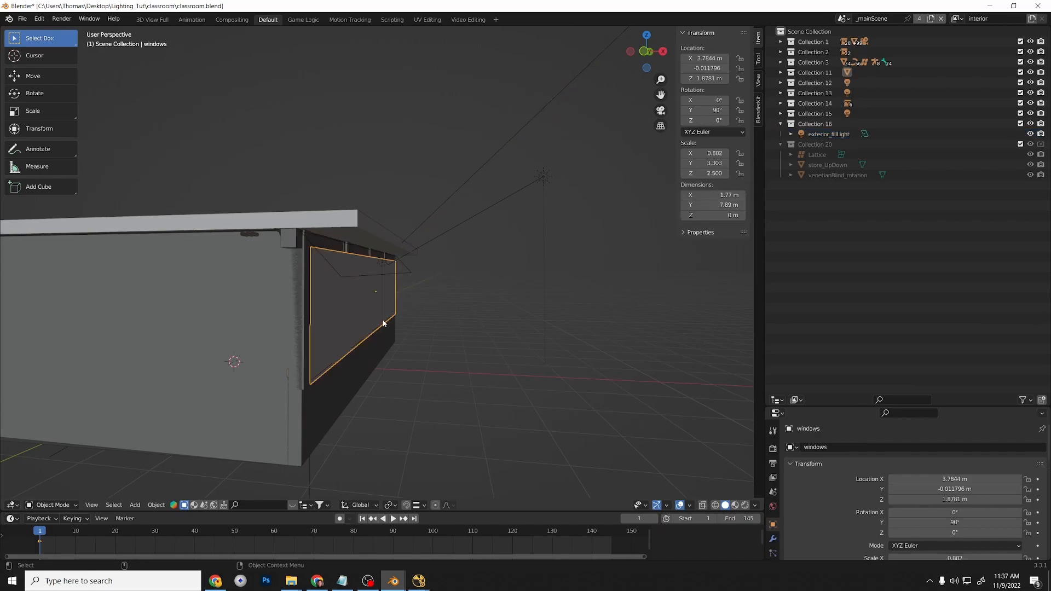
left_click(381, 320)
middle_click_drag(380, 318, 404, 300)
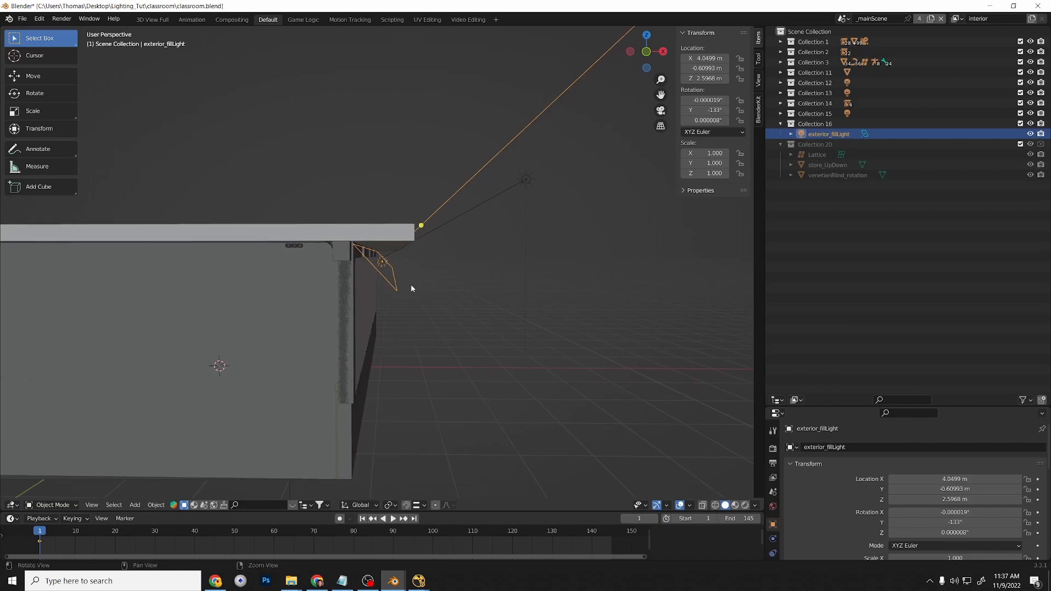
scroll(607, 163, "down", 4)
left_click(435, 235)
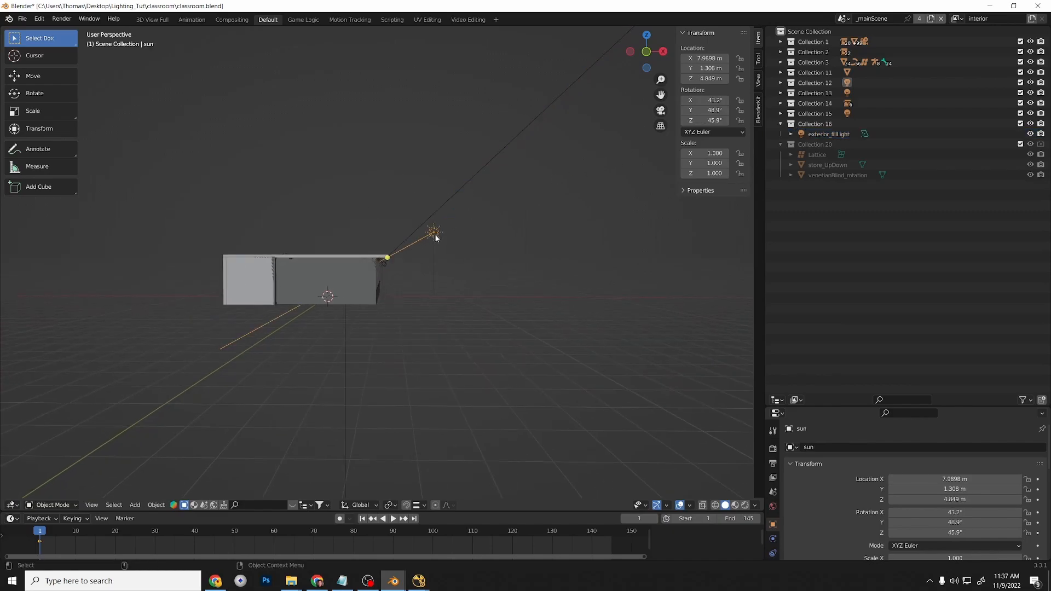
Inspect the lights inside the classroom by selecting a ceiling lamp and the blackBoard_light.
scroll(430, 240, "up", 8)
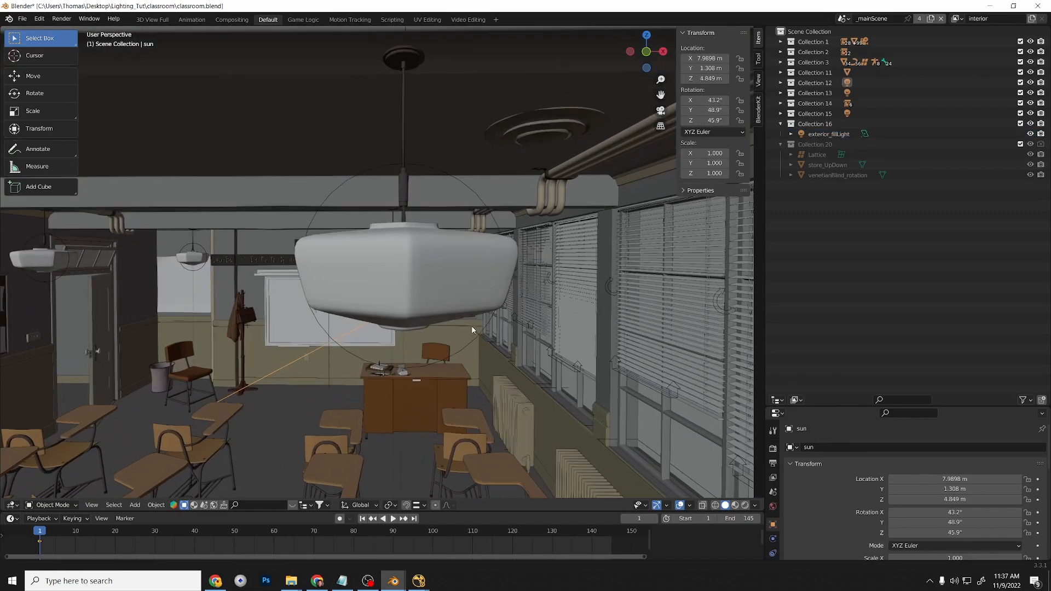
middle_click_drag(327, 357, 437, 339, "shift")
left_click(436, 166)
middle_click_drag(211, 342, 370, 321, "alt")
left_click_drag(370, 321, 358, 317, "alt")
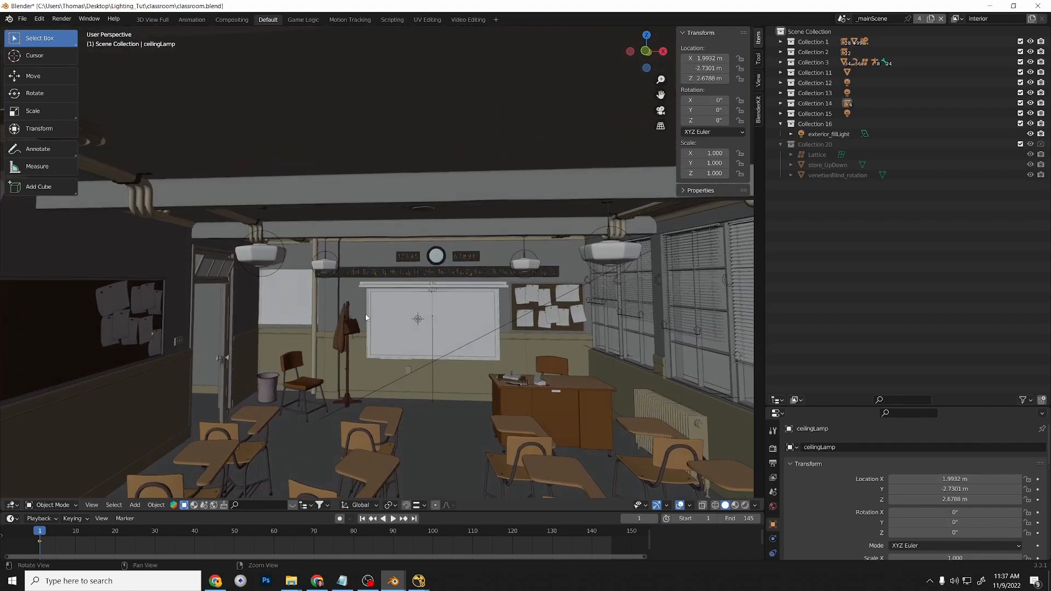
left_click(430, 301)
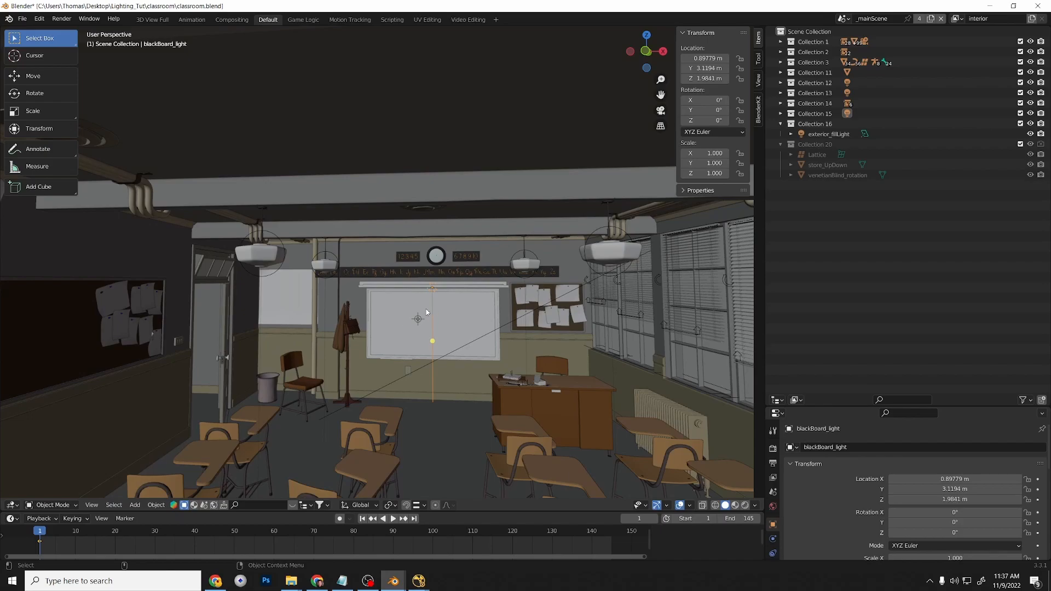
scroll(357, 373, "down", 4)
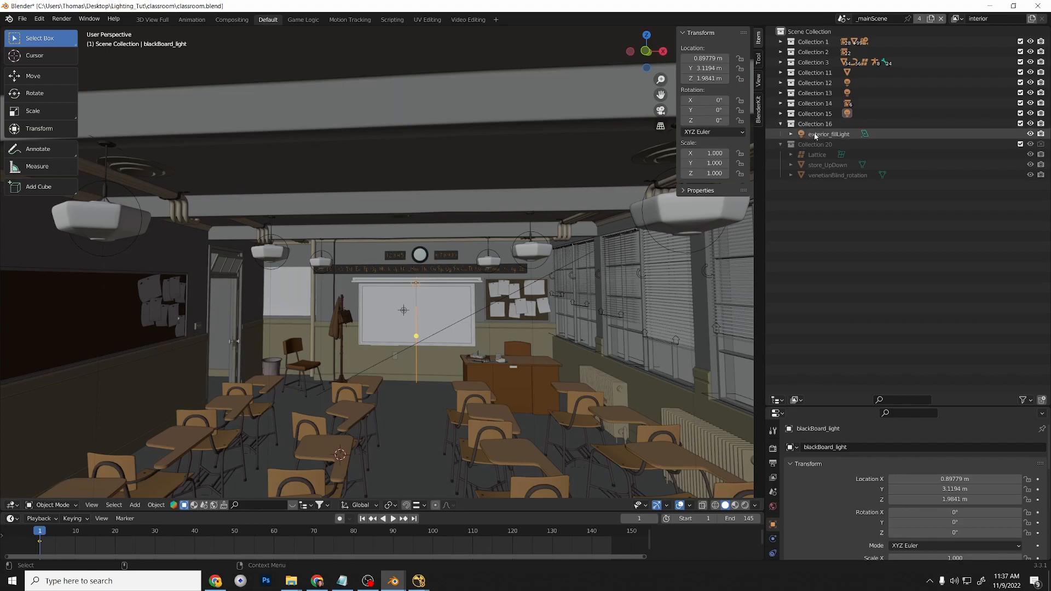
Show the interior view layer's properties in an enlarged editor and review its data and light passes.
left_click(774, 479)
left_click(772, 465)
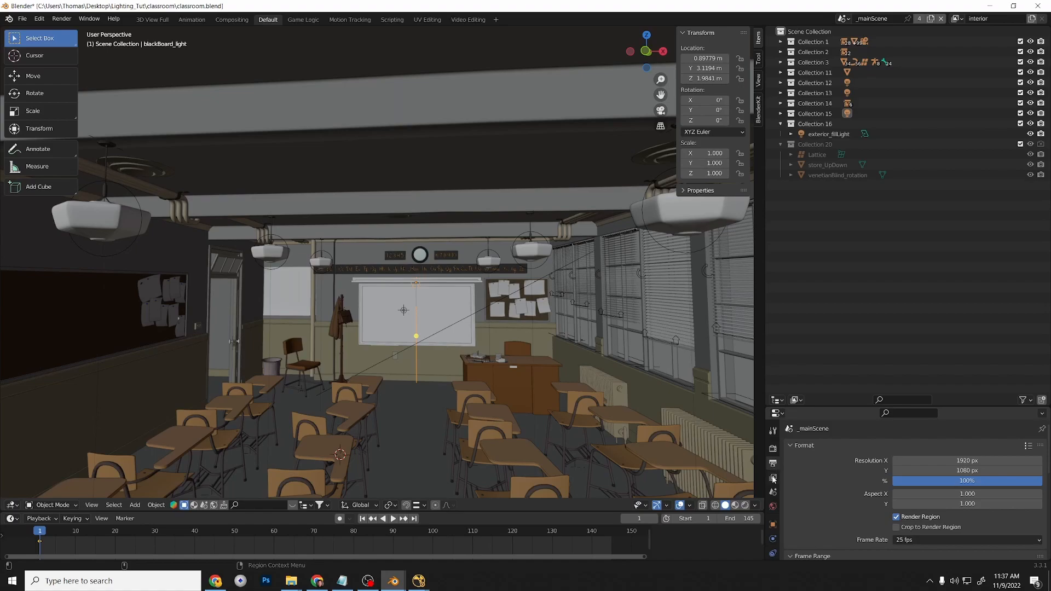
left_click(773, 477)
left_click_drag(887, 403, 887, 203)
scroll(881, 432, "down", 10)
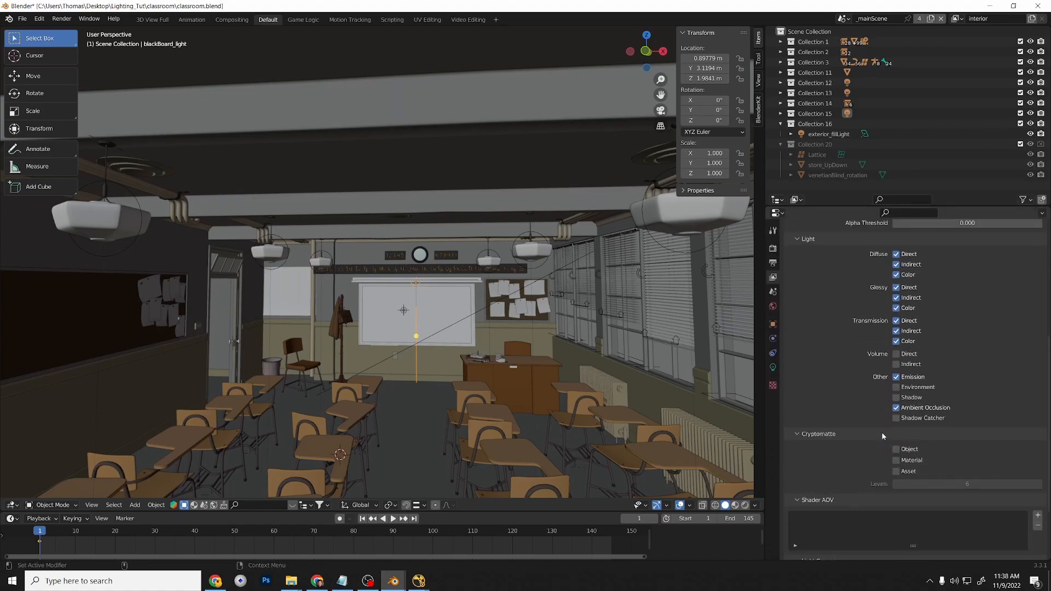
scroll(846, 370, "up", 10)
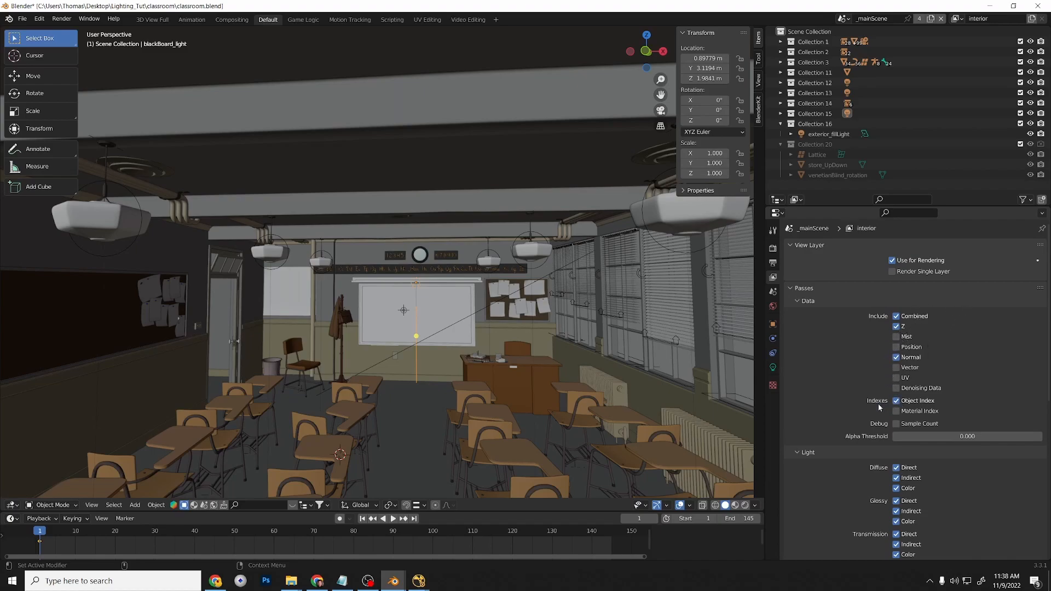
scroll(838, 412, "down", 6)
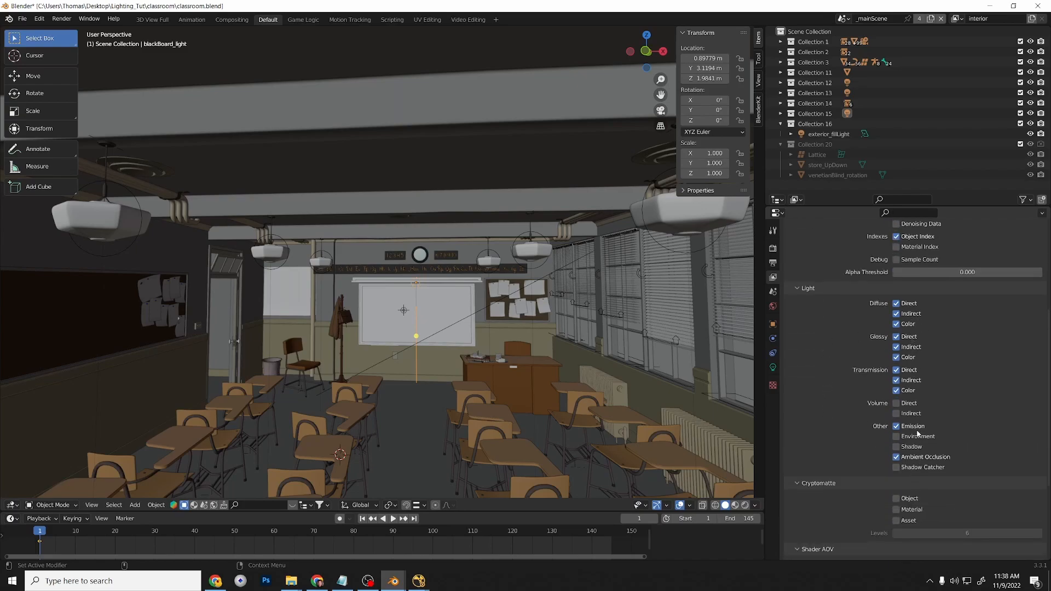
Enable the Object, Material and Asset Cryptomatte passes for the interior view layer.
scroll(918, 431, "down", 2)
left_click(896, 449)
left_click_drag(898, 460, 897, 472)
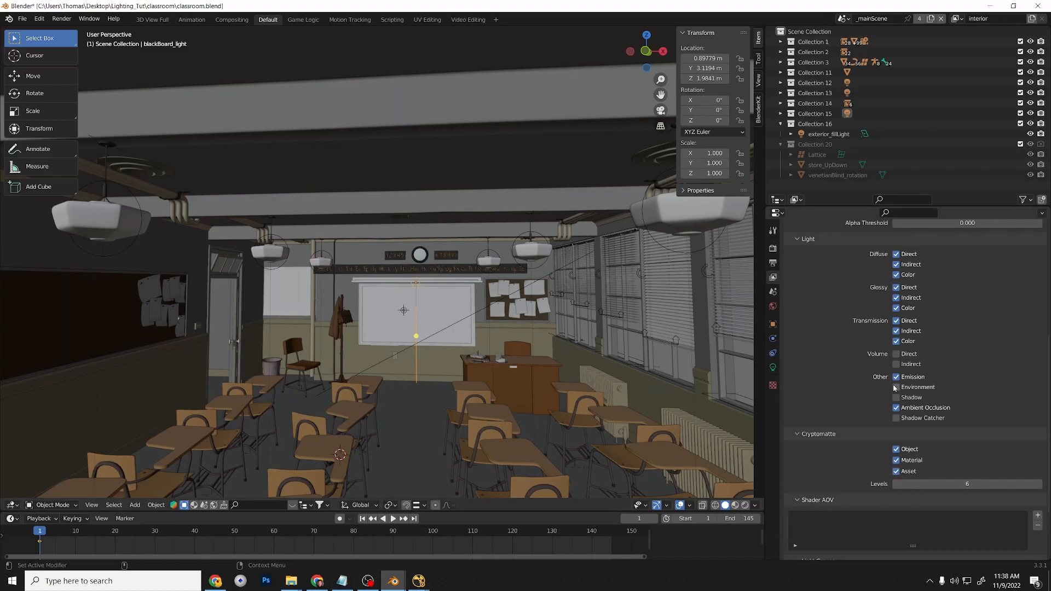
Add two light groups to the interior view layer, named Sun and Window Fill.
scroll(821, 388, "down", 3)
scroll(1001, 282, "down", 1)
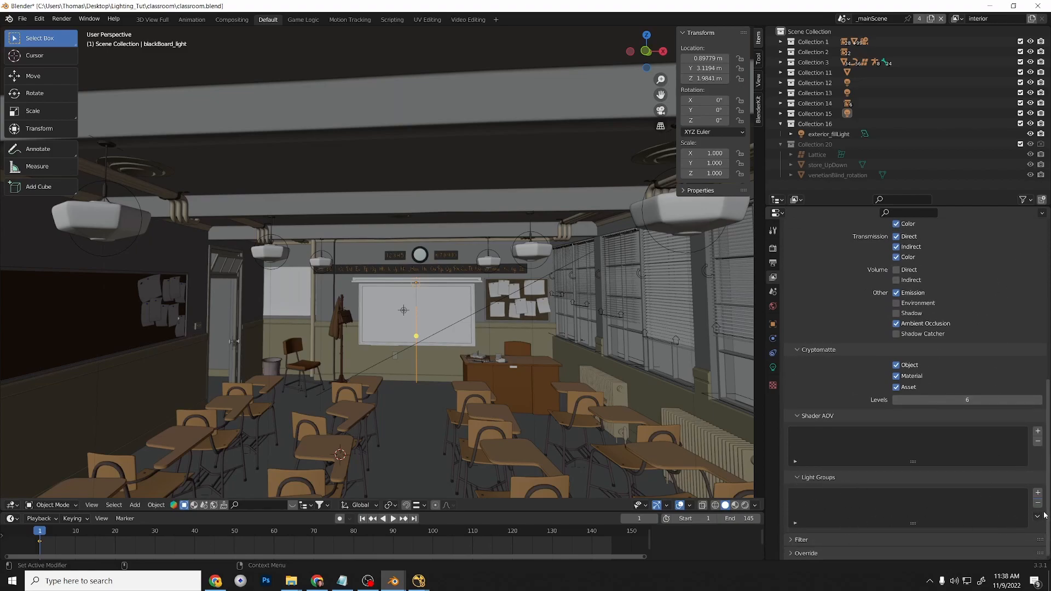
left_click(1036, 493)
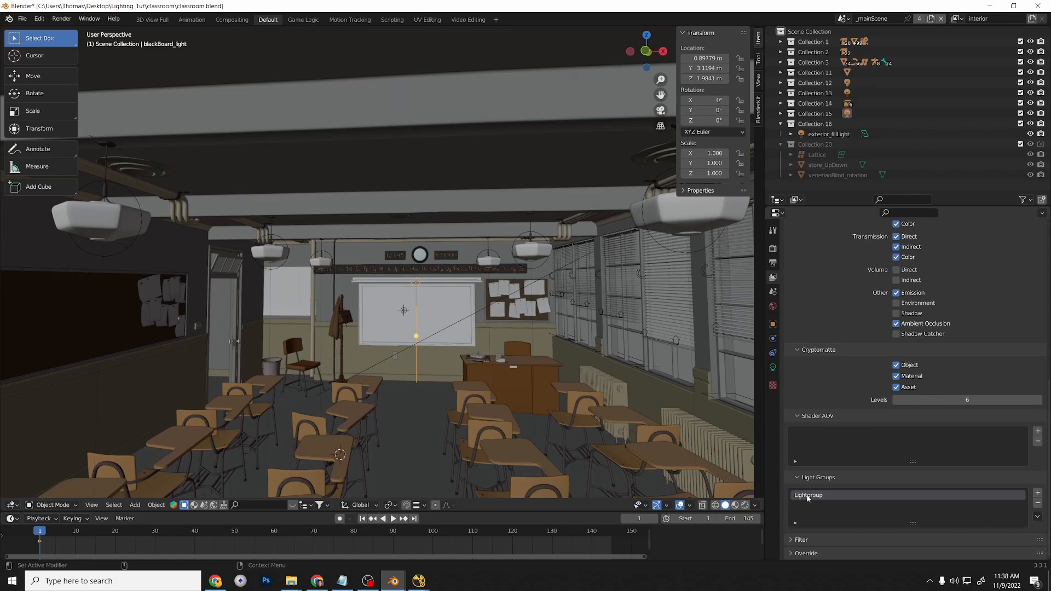
double_click(816, 494)
type("Sun")
left_click(1037, 493)
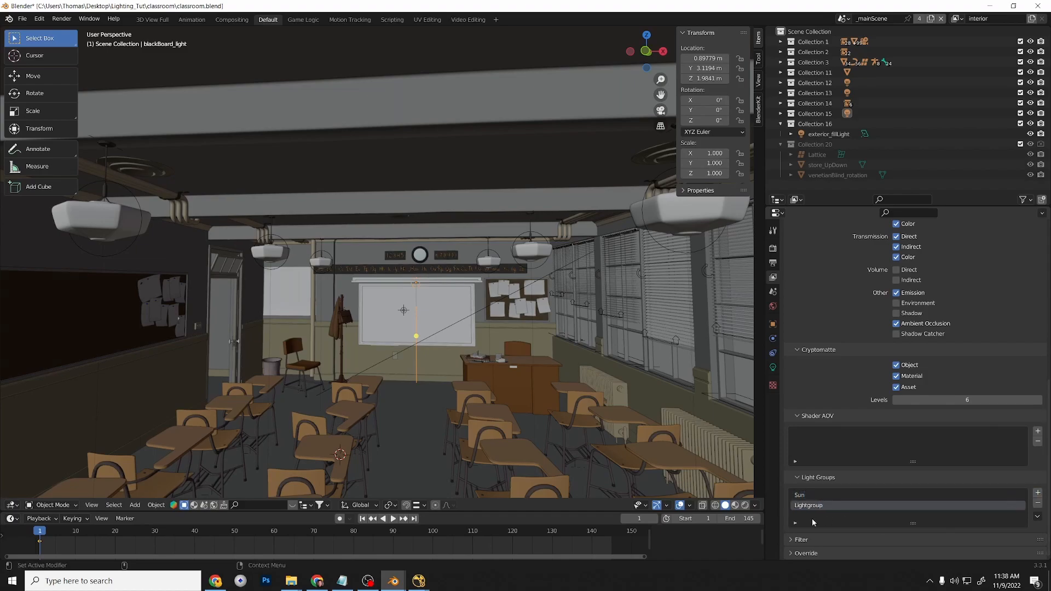
double_click(810, 505)
type("Window Fill")
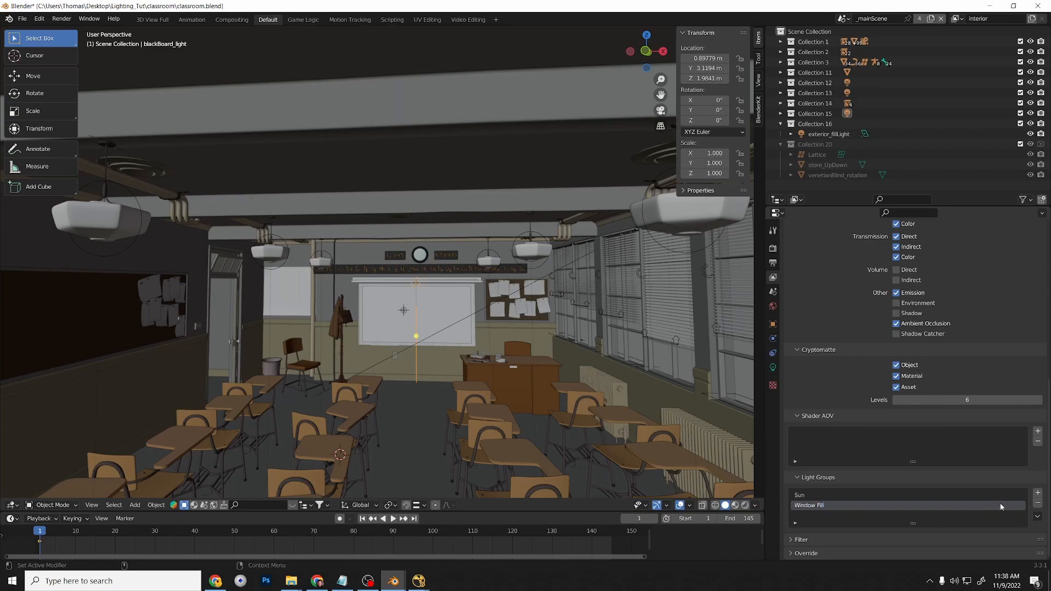
Add a third light group named Skylight.
left_click(1037, 493)
double_click(805, 516)
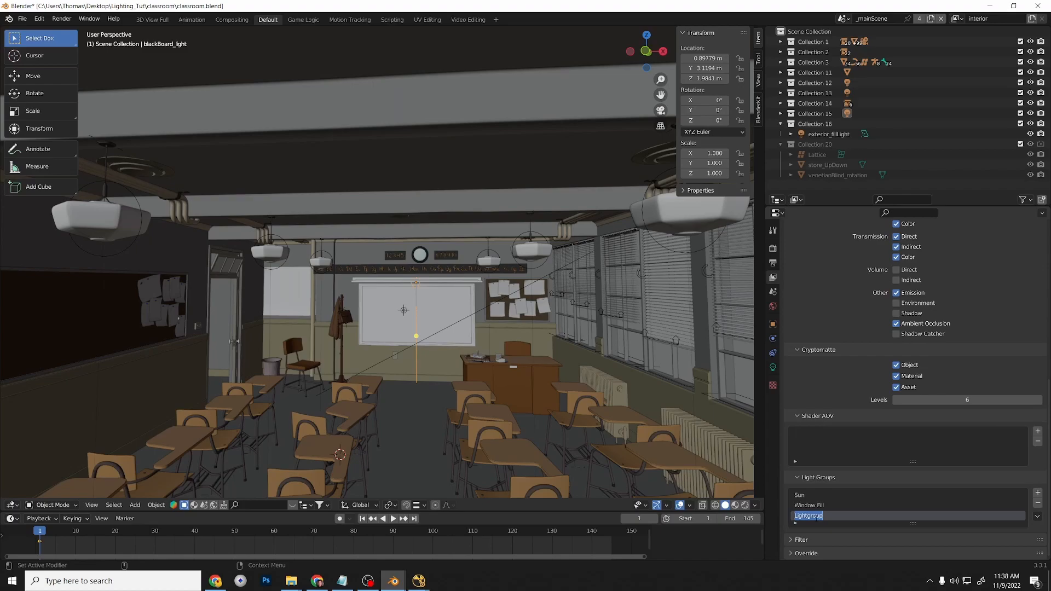
type("Skylight")
key("Return")
left_click(1037, 493)
double_click(809, 516)
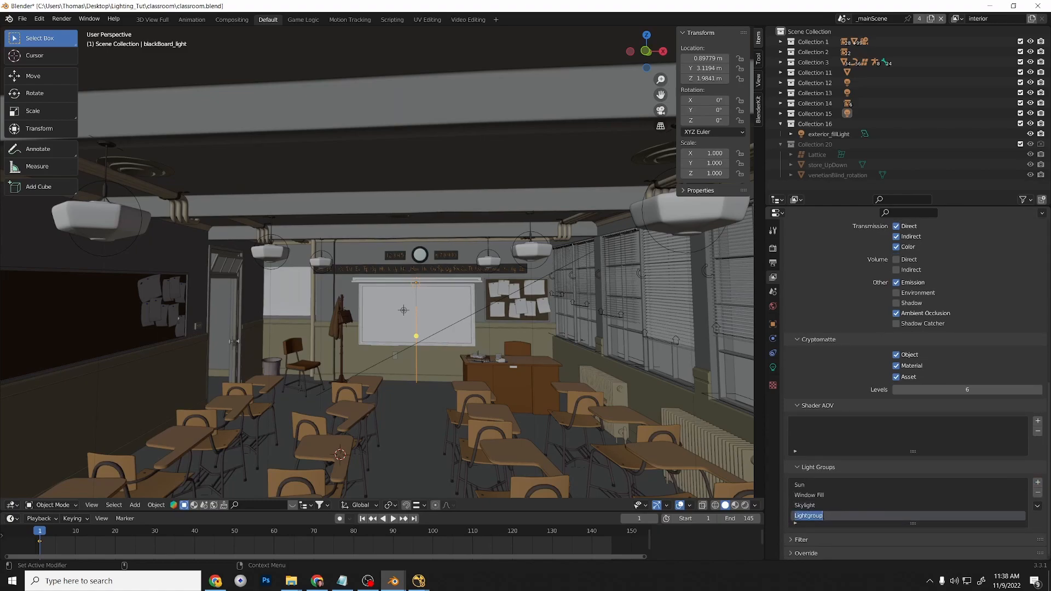
type("Chalkboard")
left_click(1038, 493)
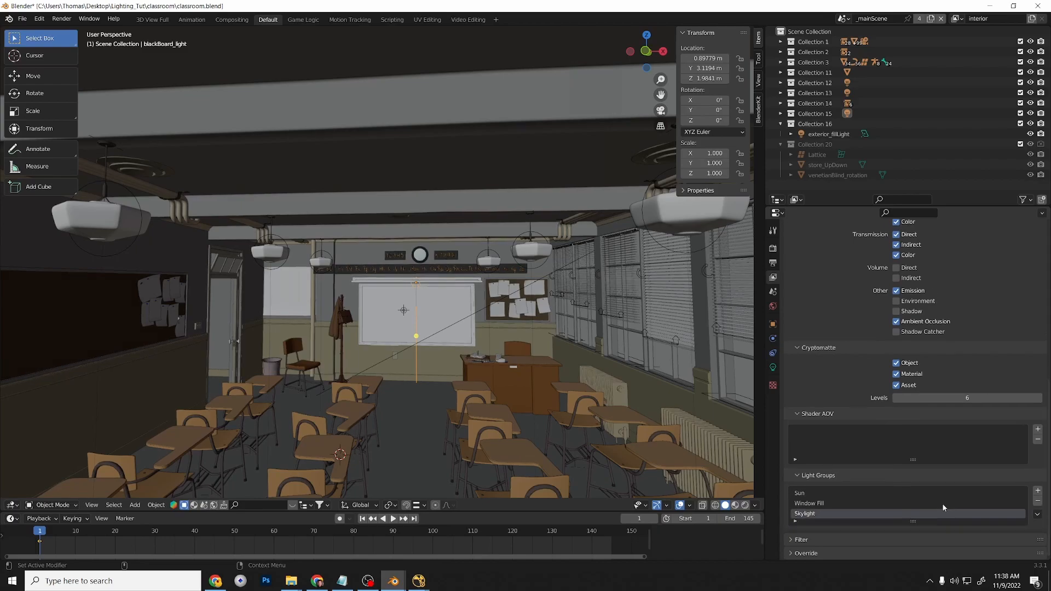
Add a light group named Chalkboard below Skylight.
left_click(1037, 492)
double_click(844, 526)
type("Chalkboard")
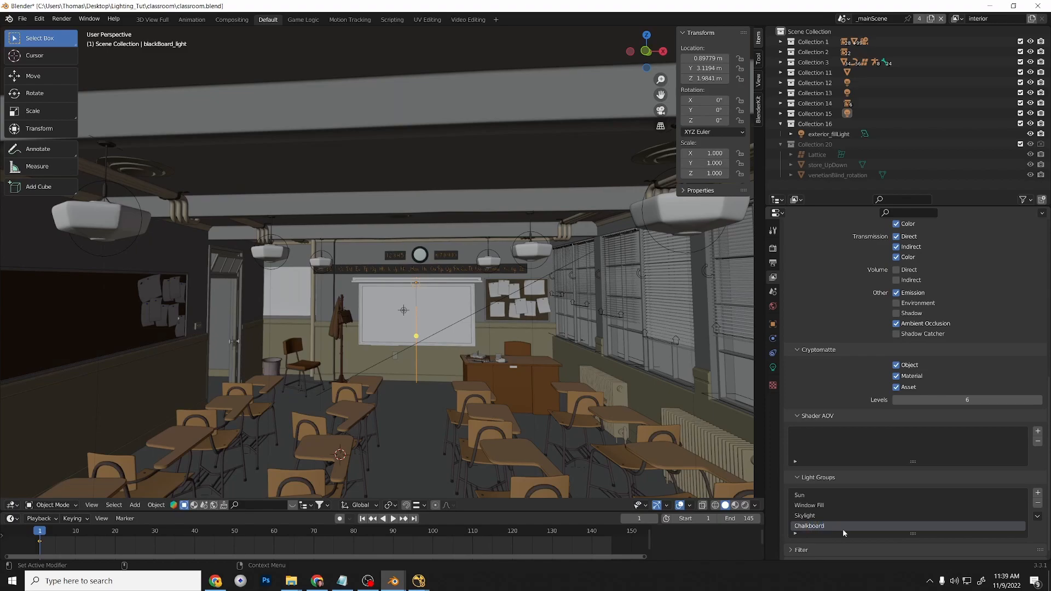
Add a light group named Hallway below Chalkboard.
left_click(1037, 493)
scroll(851, 524, "down", 1)
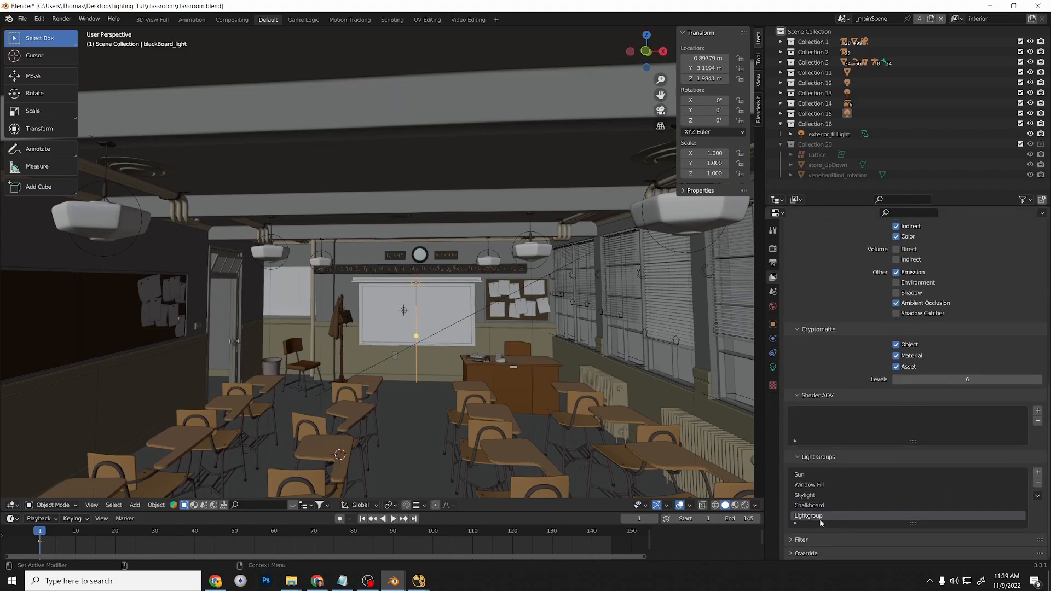
type("Halww")
key("BackSpace")
key("BackSpace")
type("lay")
key("BackSpace")
key("BackSpace")
type("way")
Add a light group named Ceiling and make Sun the active entry in the light group list.
left_click(1039, 474)
double_click(817, 517)
type("Ceiling")
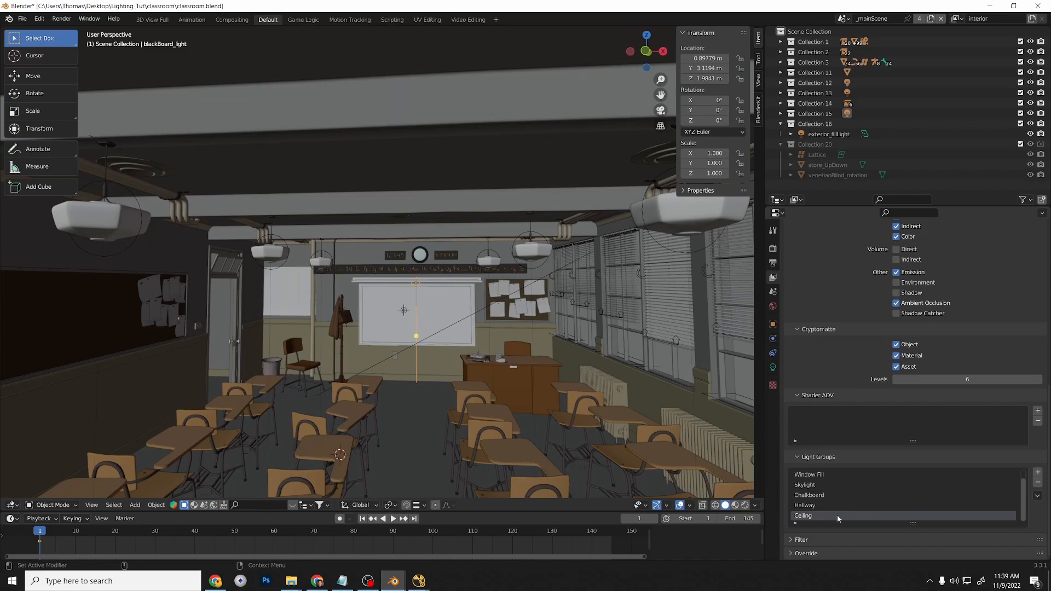
scroll(829, 495, "up", 1)
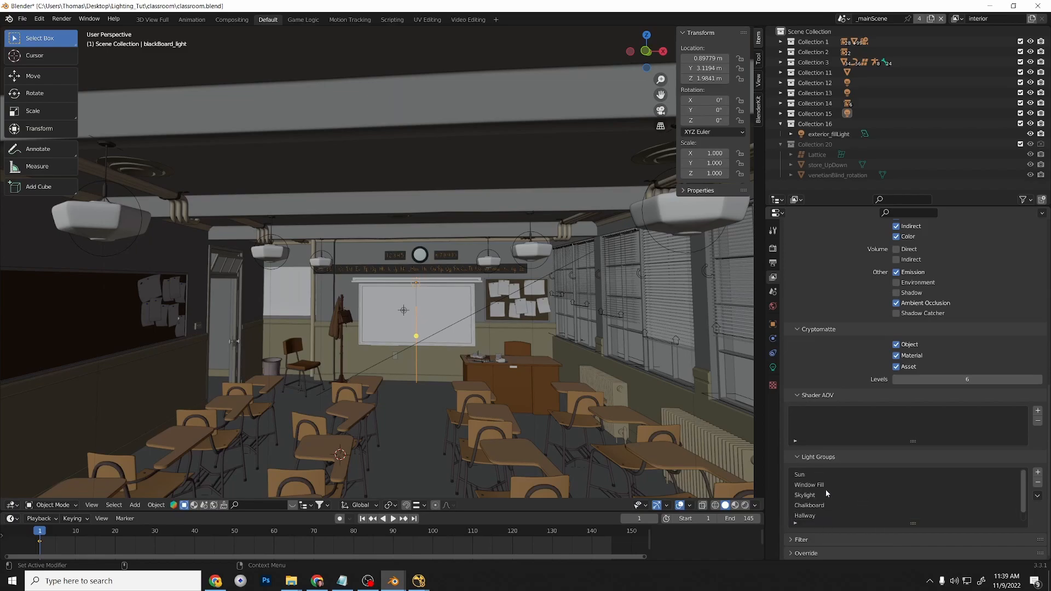
left_click(810, 474)
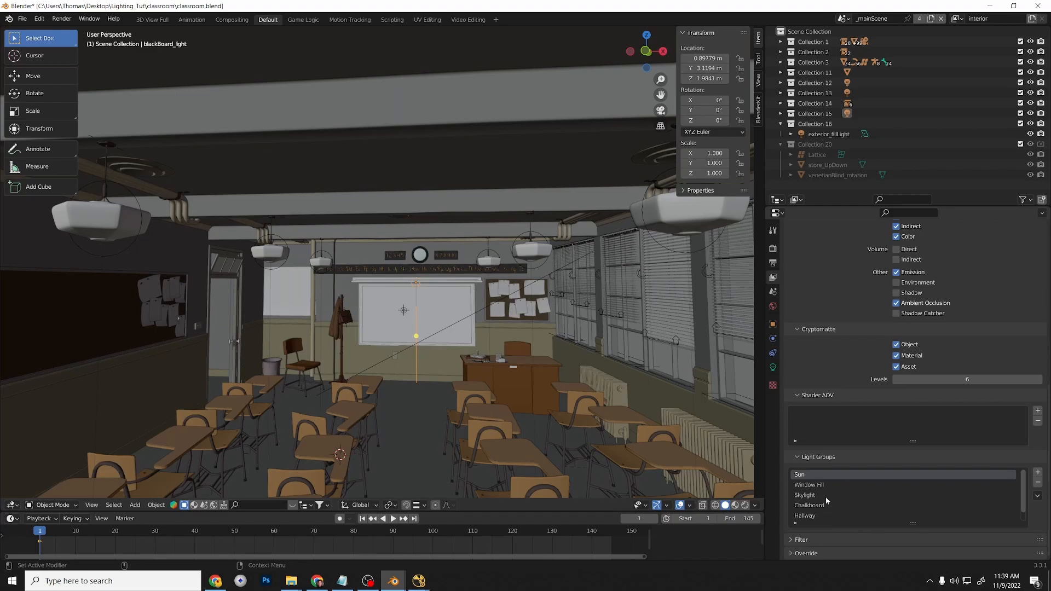
scroll(823, 485, "down", 1)
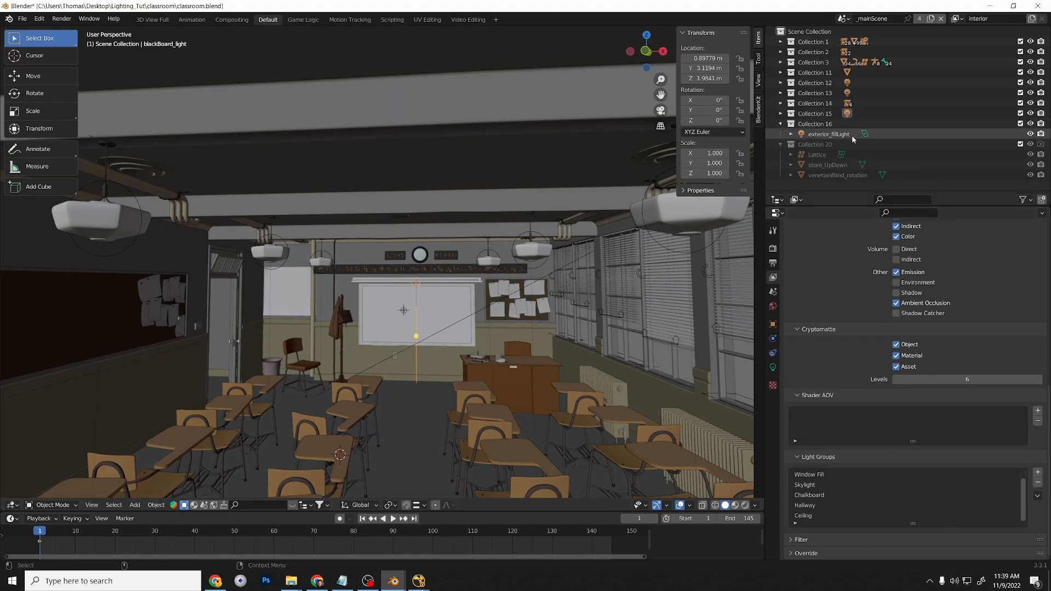
Expand Collections 15, 13, 12 and 11 in the outliner to list the lights and window object inside them.
left_click(780, 113)
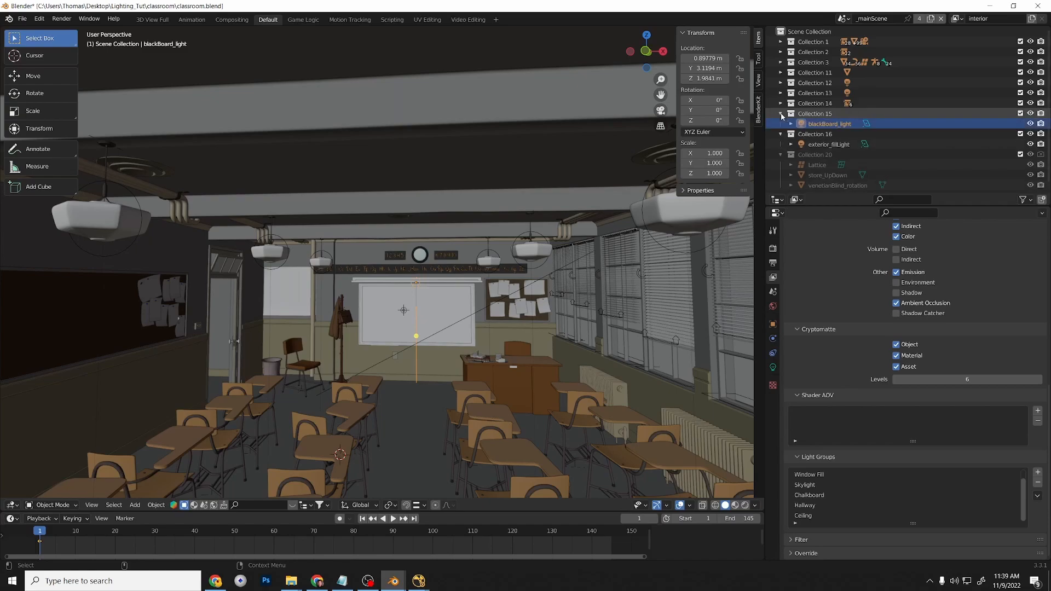
left_click(781, 102)
left_click(781, 103)
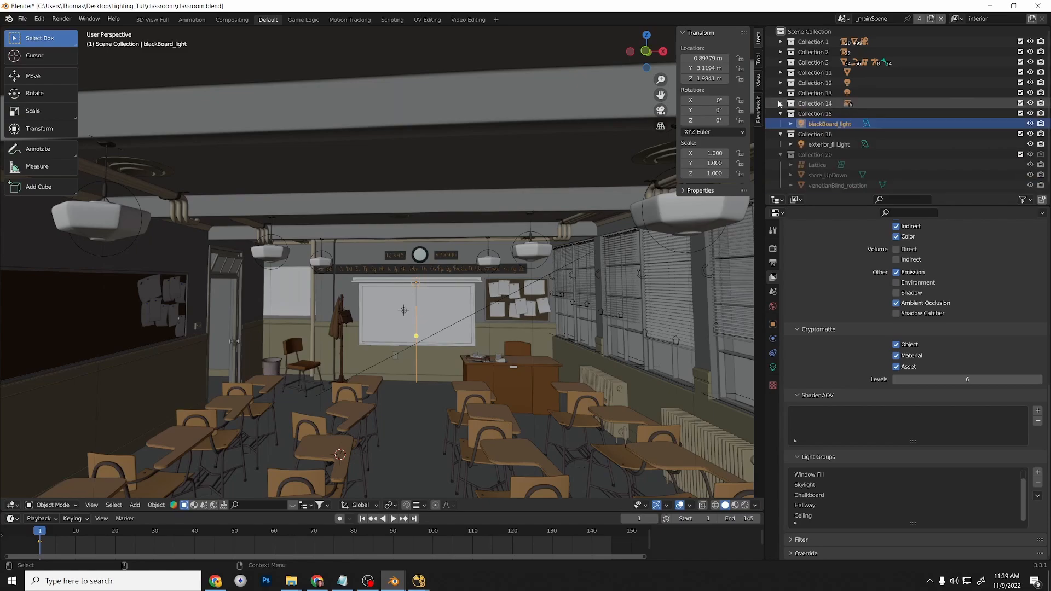
left_click(780, 93)
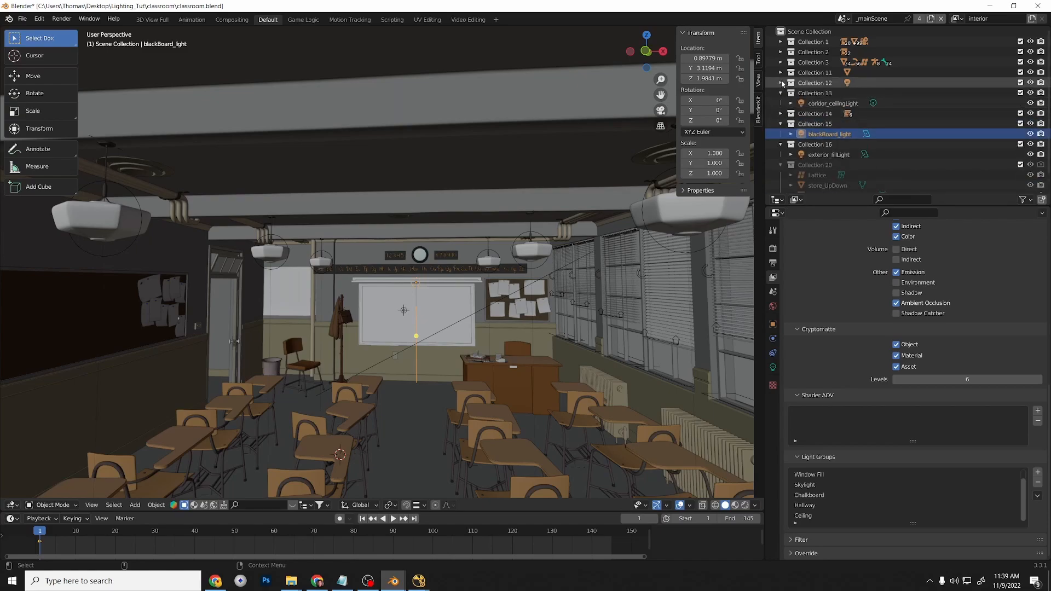
left_click(781, 83)
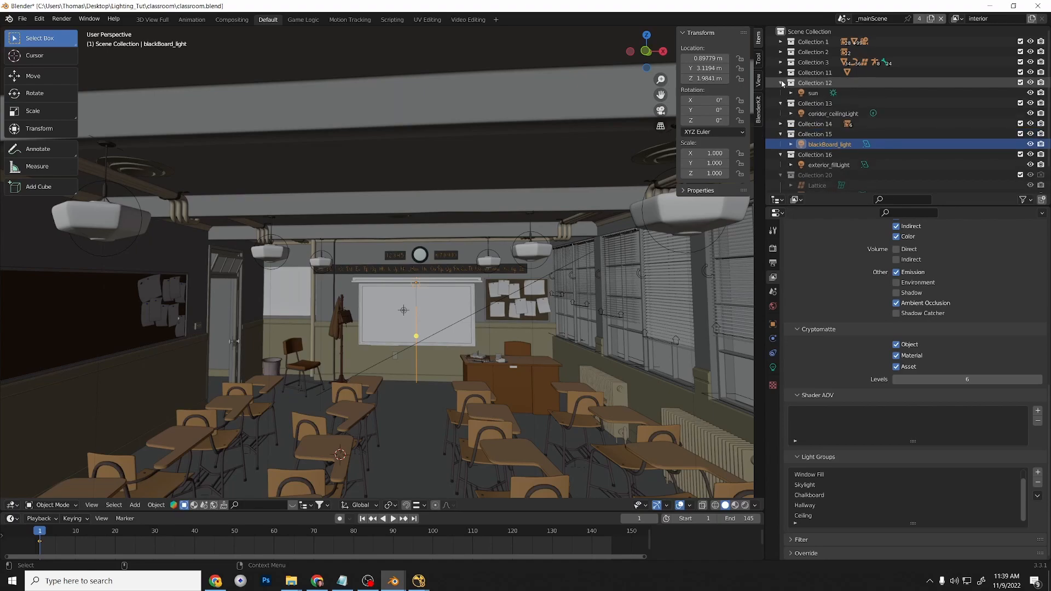
left_click(781, 73)
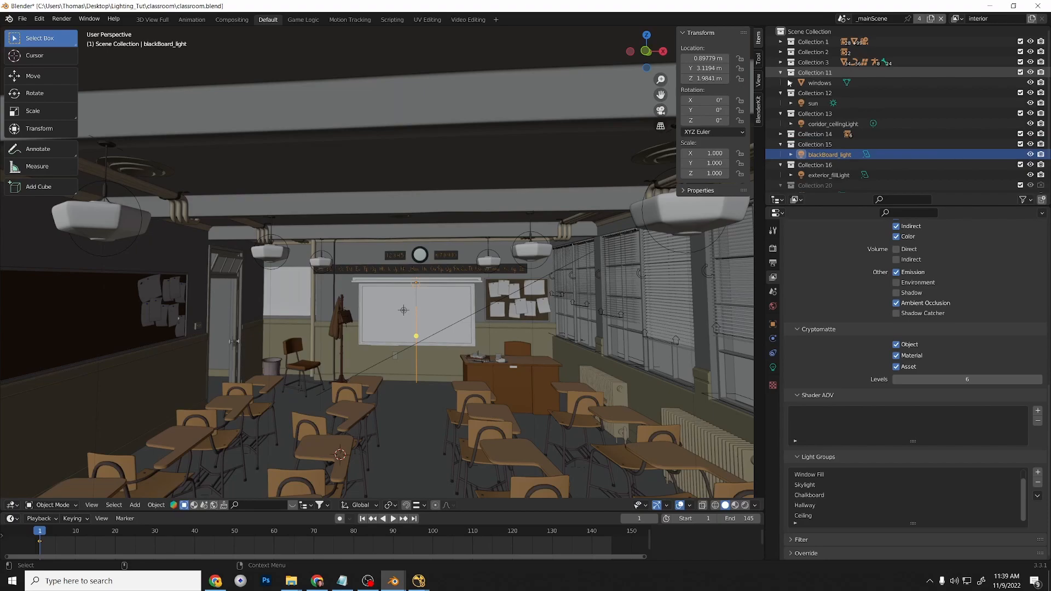
left_click(790, 83)
left_click(791, 82)
Assign the sun light to the Sun light group in its object shading settings.
left_click(812, 104)
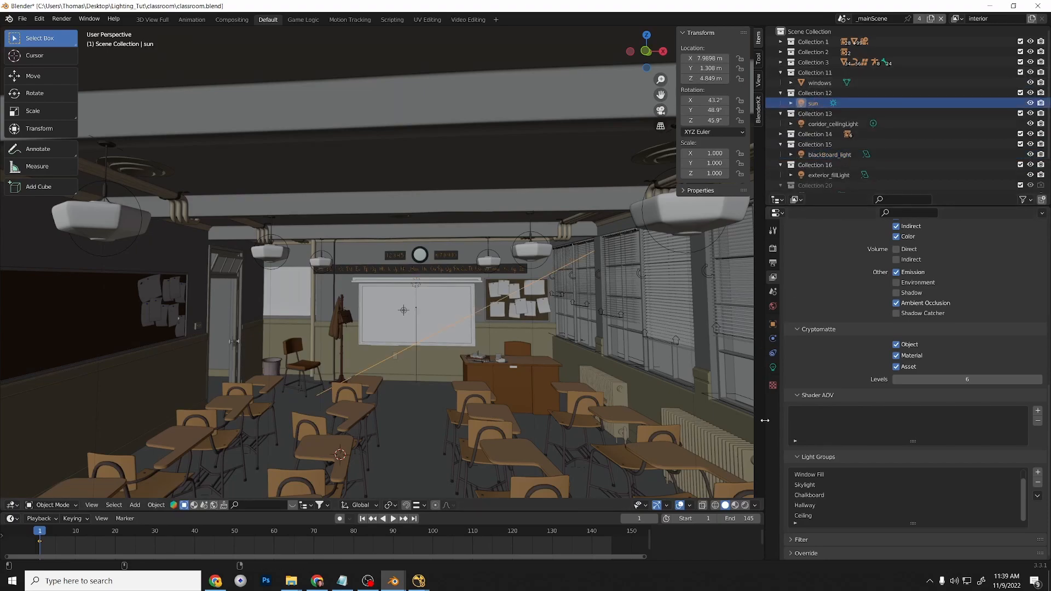
left_click(773, 324)
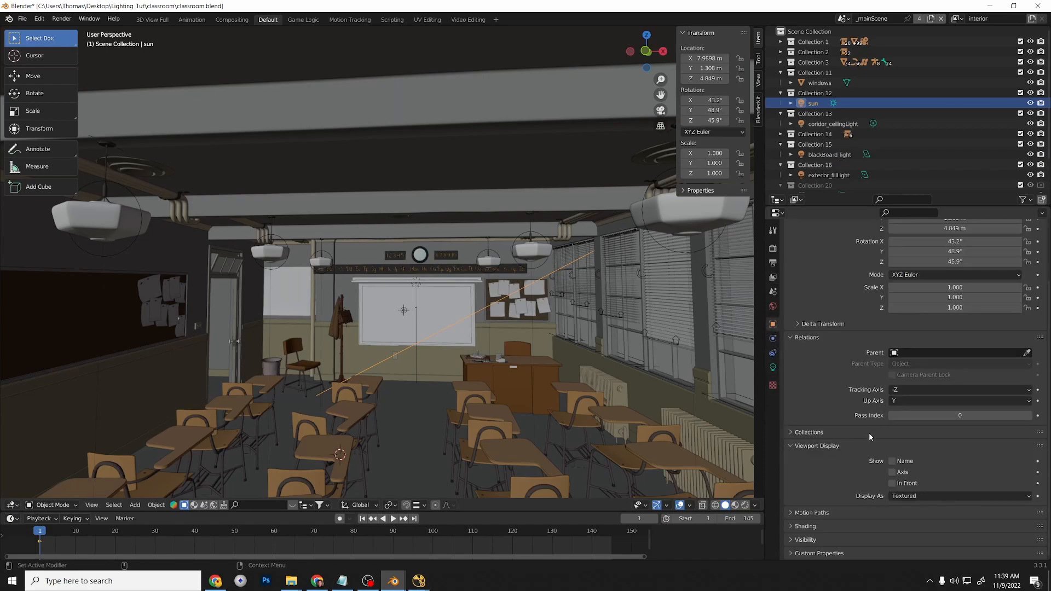
left_click(806, 526)
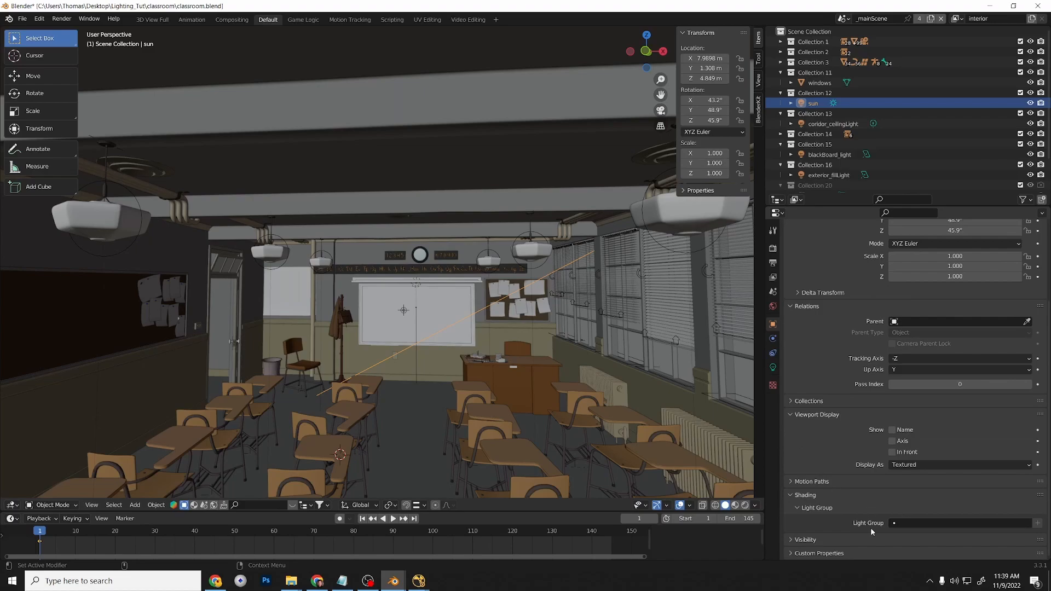
left_click(1013, 524)
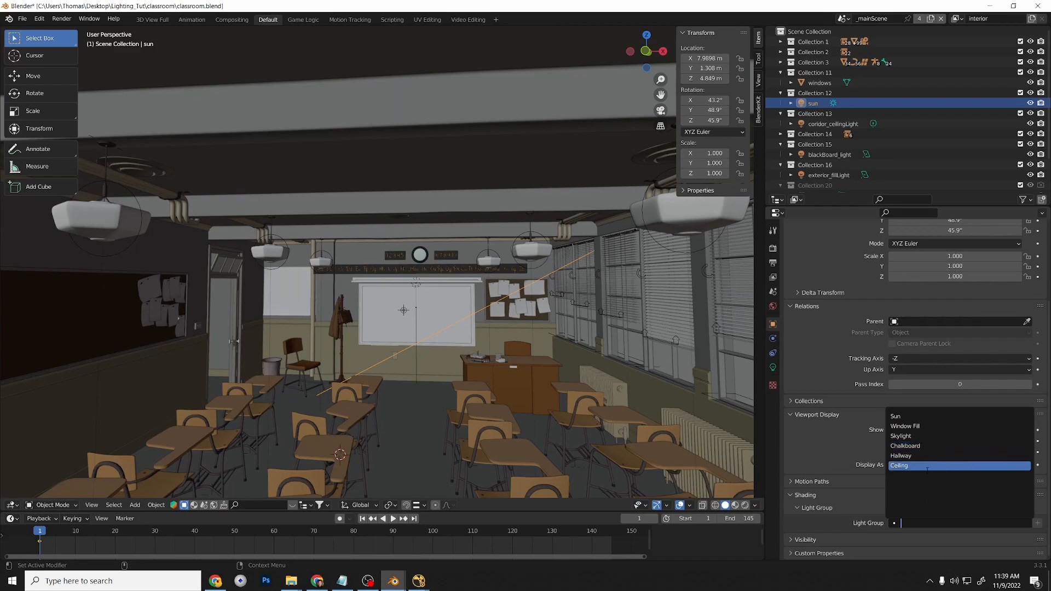
left_click(912, 414)
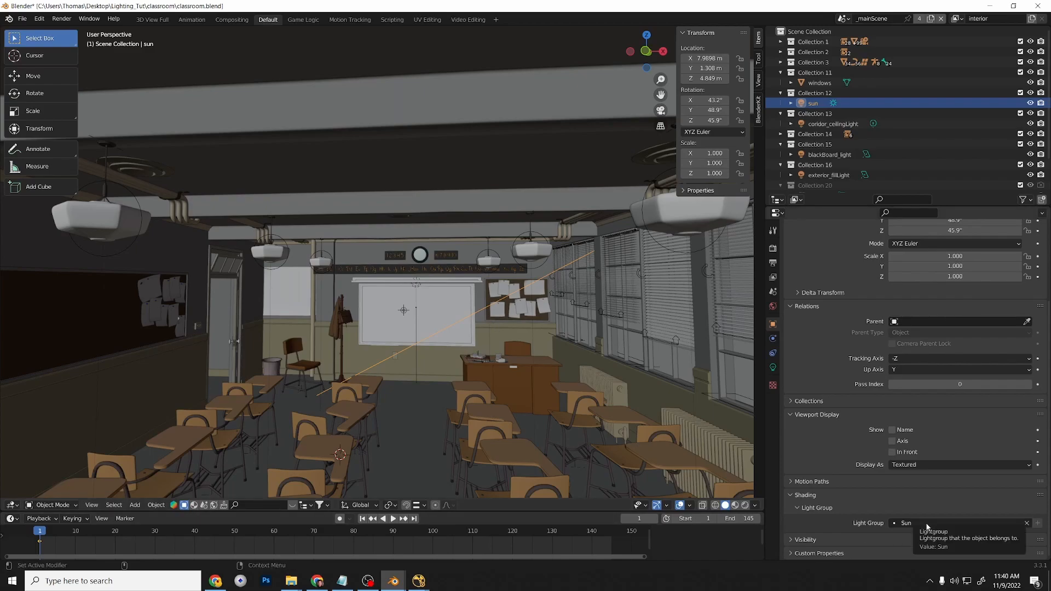
Assign the corridor ceiling light in Collection 13 to the Hallway light group.
left_click(834, 123)
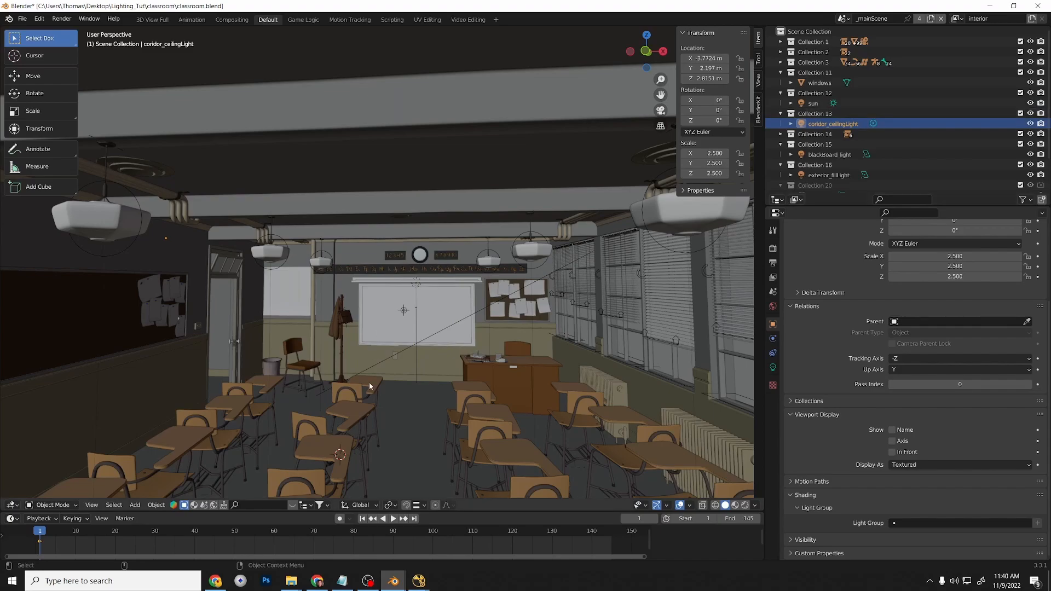
key("KP_Decimal")
middle_click_drag(461, 364, 414, 362)
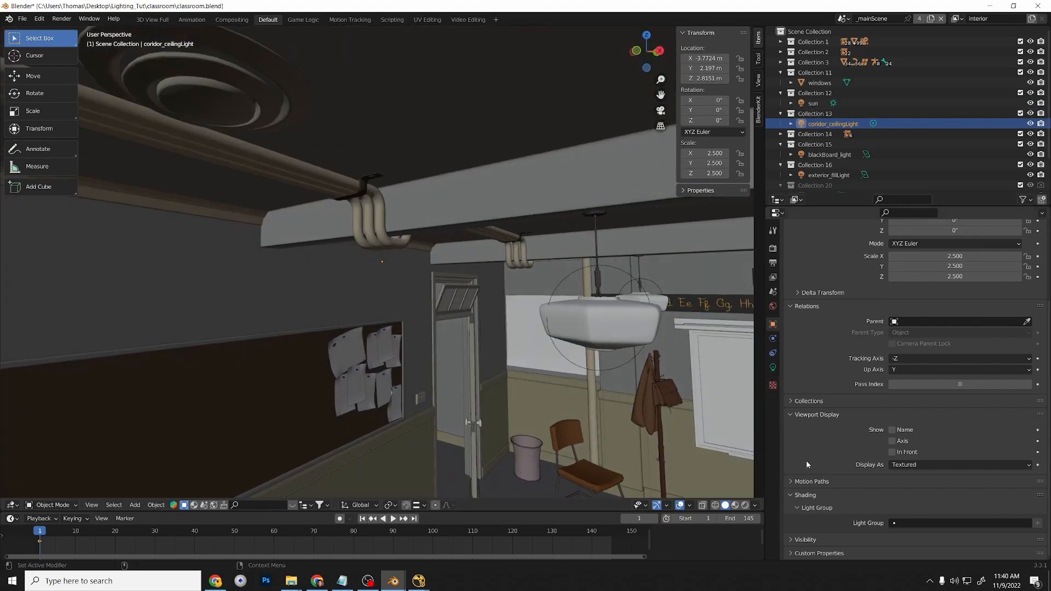
left_click(947, 523)
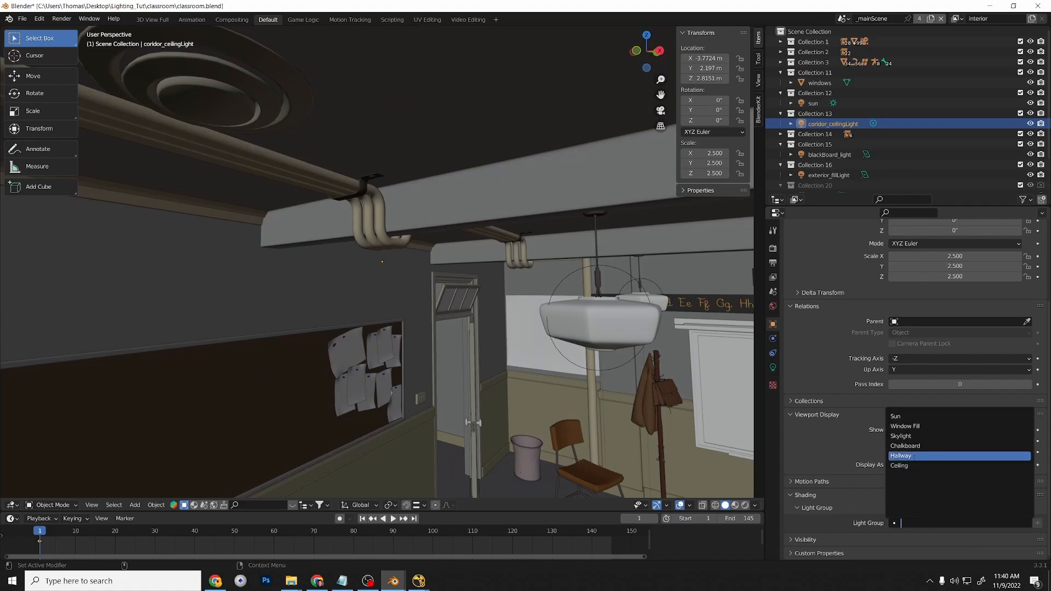
left_click(961, 456)
Select the hallWindow mesh in the corridor and assign it to the Hallway light group.
middle_click_drag(415, 472, 336, 409)
left_click(347, 388)
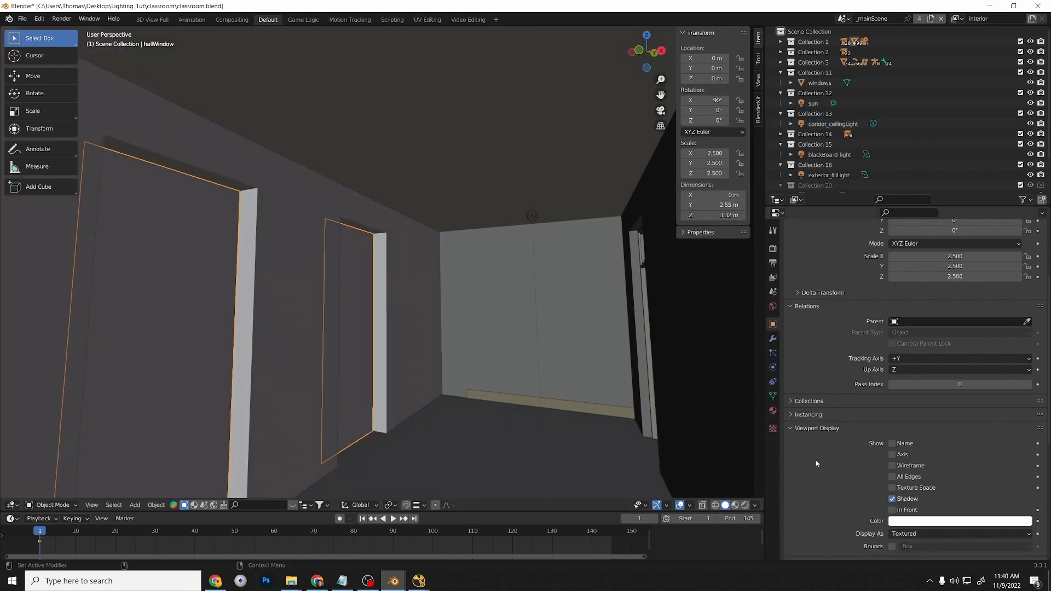
scroll(826, 469, "down", 10)
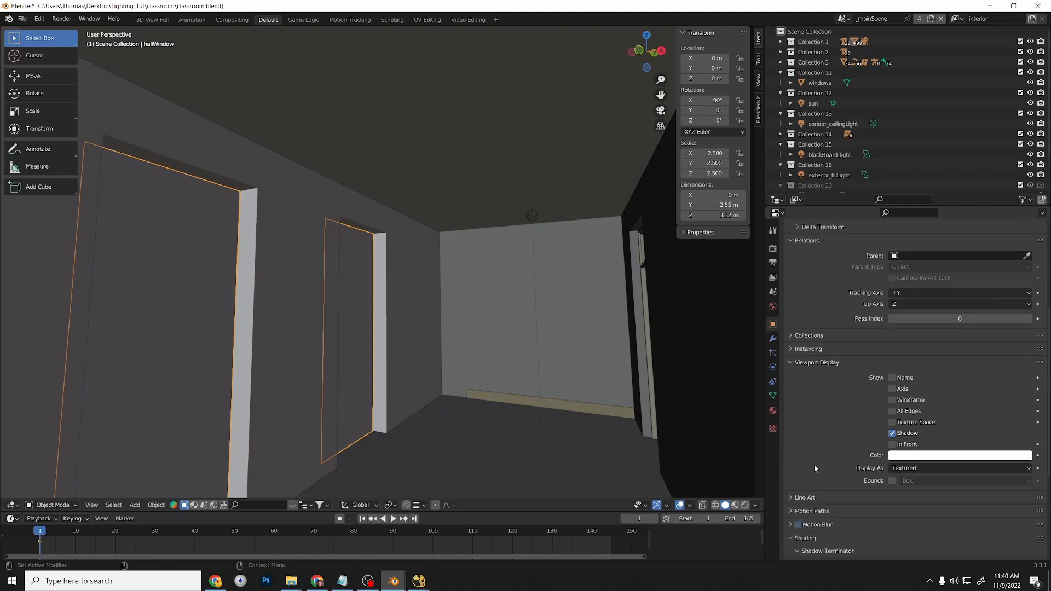
left_click(941, 523)
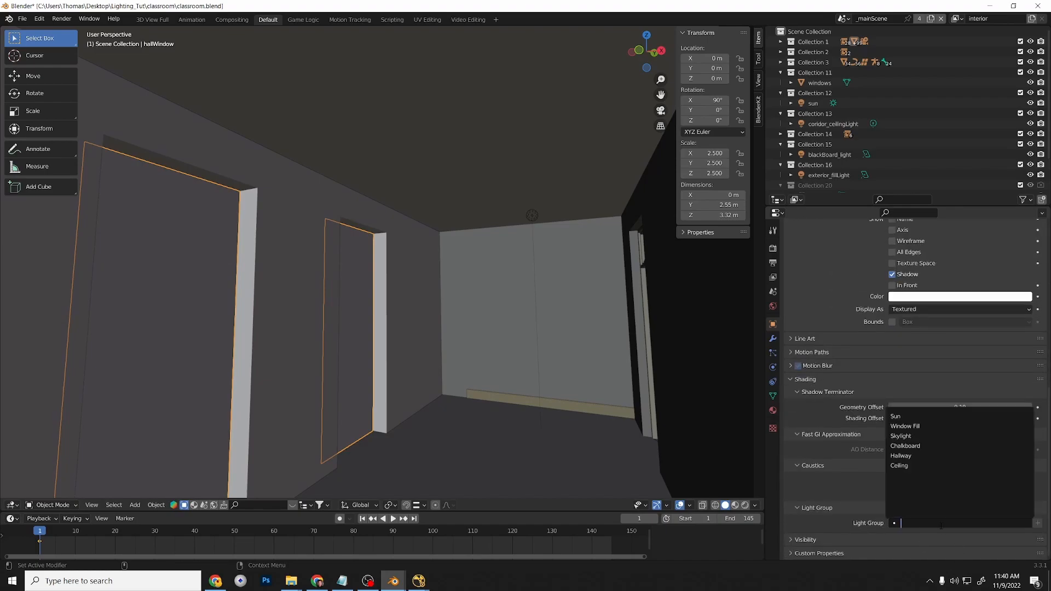
left_click(913, 457)
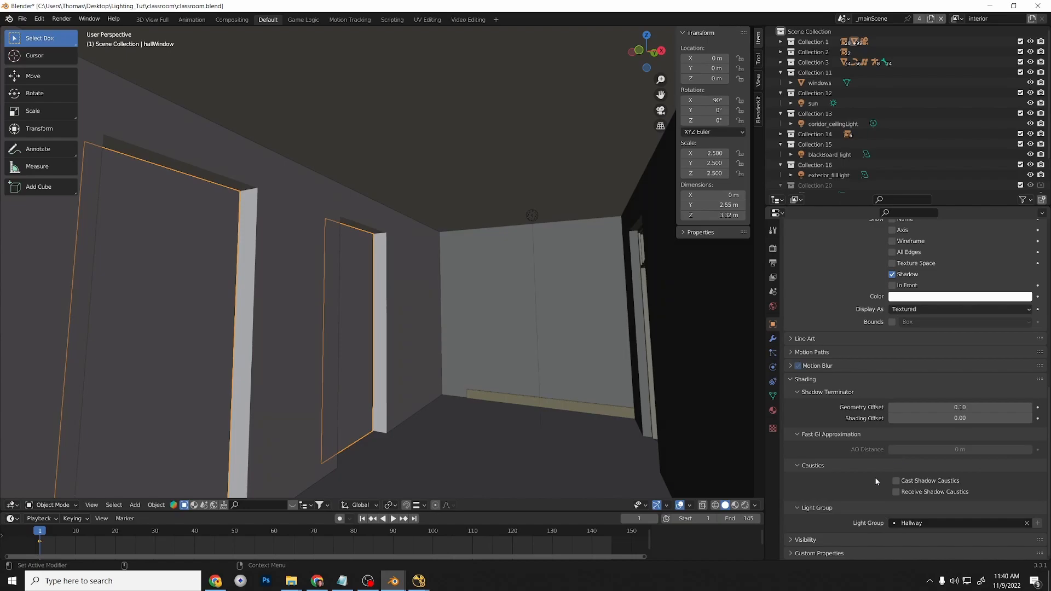
Assign blackBoard_light in Collection 15 to the Chalkboard light group.
scroll(377, 452, "down", 5)
scroll(375, 452, "down", 6)
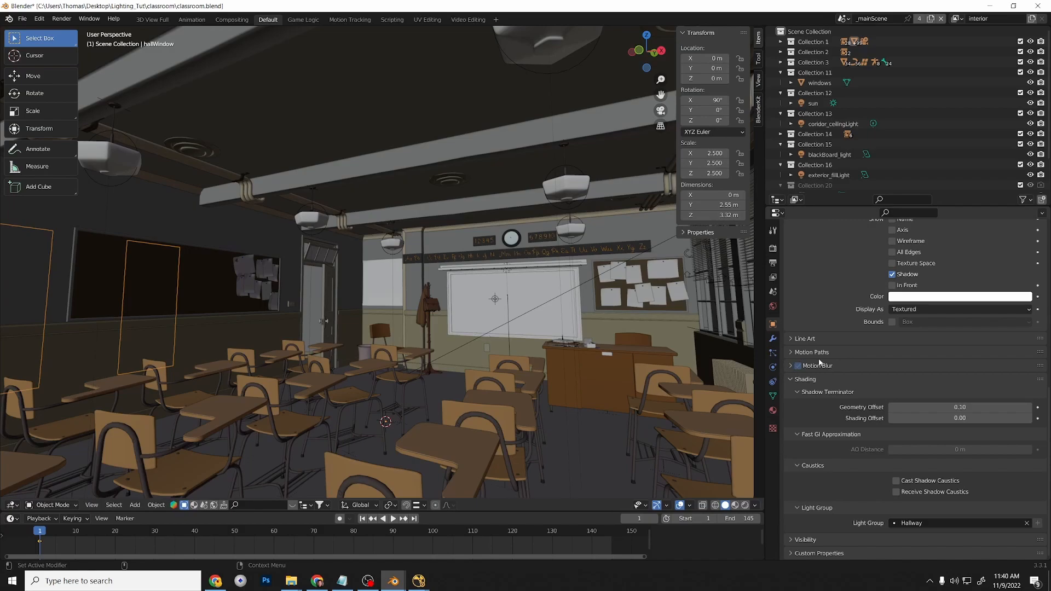
left_click(843, 156)
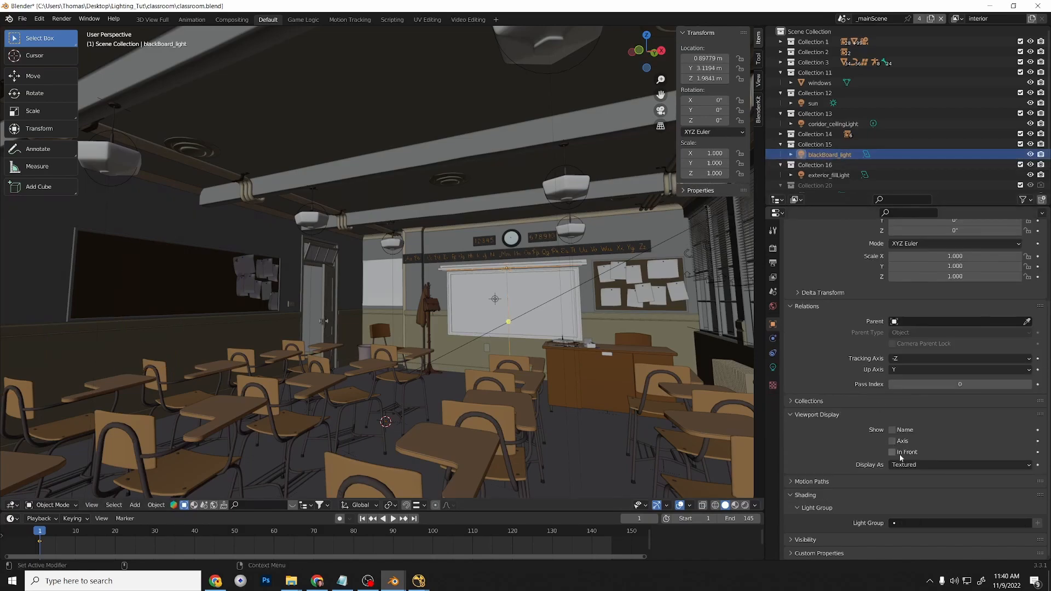
left_click(931, 523)
left_click(906, 452)
Assign exterior_fillLight in Collection 16 to the Window Fill light group.
left_click(845, 175)
left_click(914, 522)
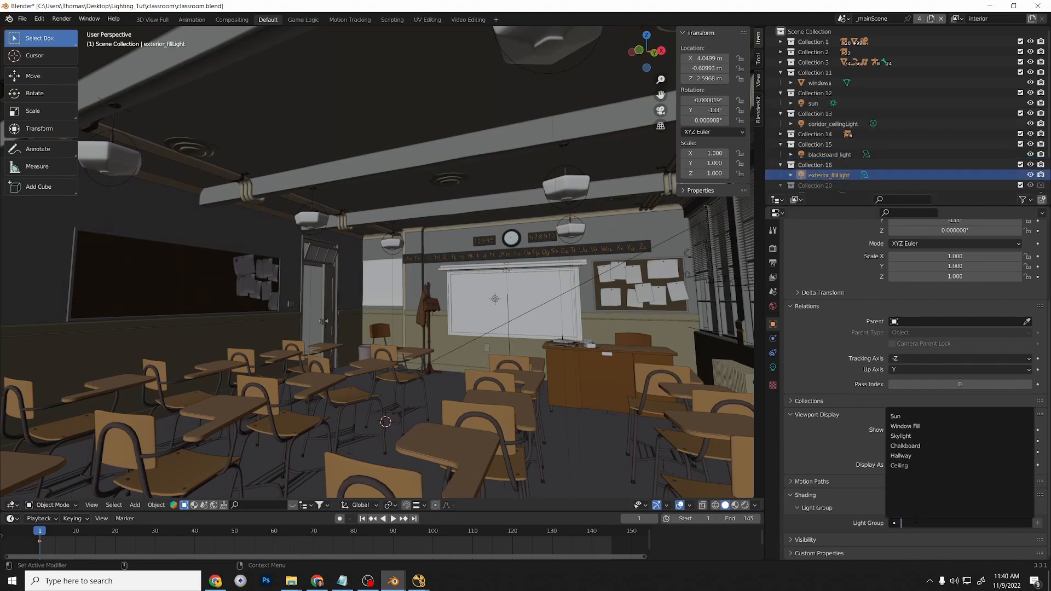
left_click(905, 426)
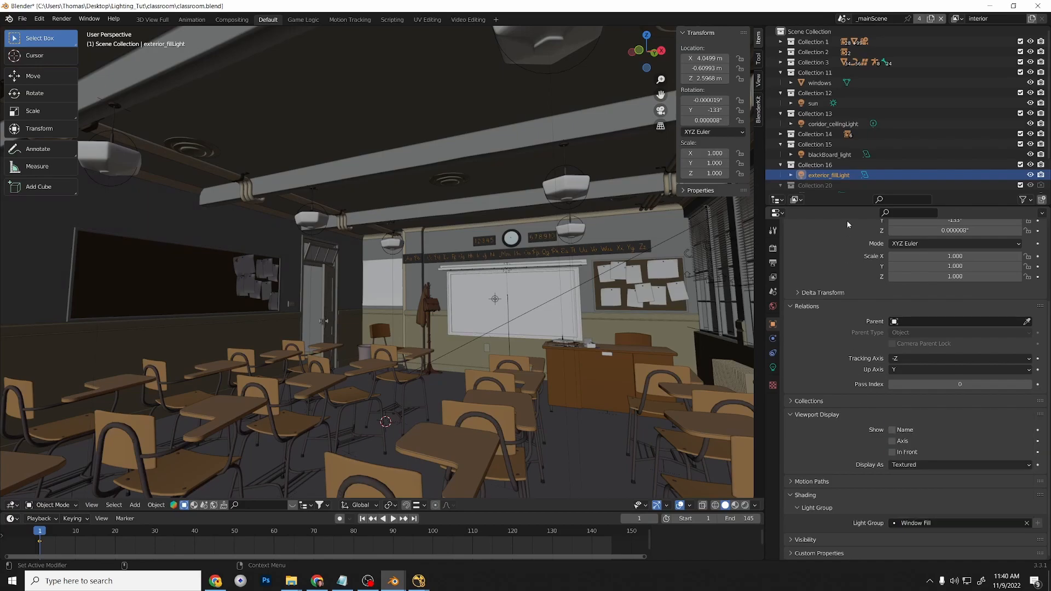
Expand Collection 14 and examine its ceiling lamps one by one, along with the corridor ceiling light's light group assignment.
scroll(846, 173, "down", 2)
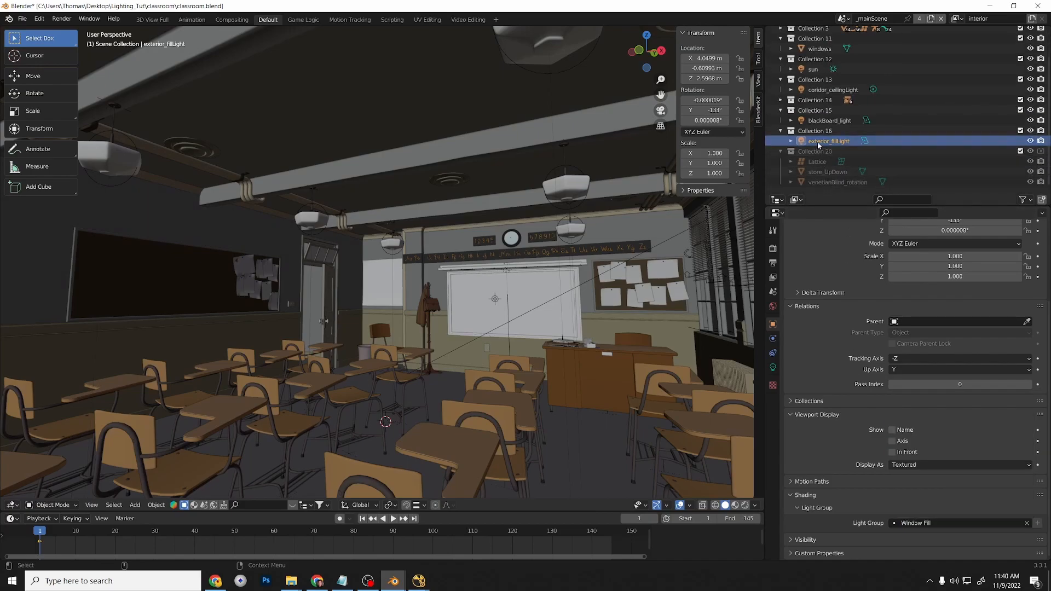
scroll(816, 164, "up", 2)
left_click(780, 133)
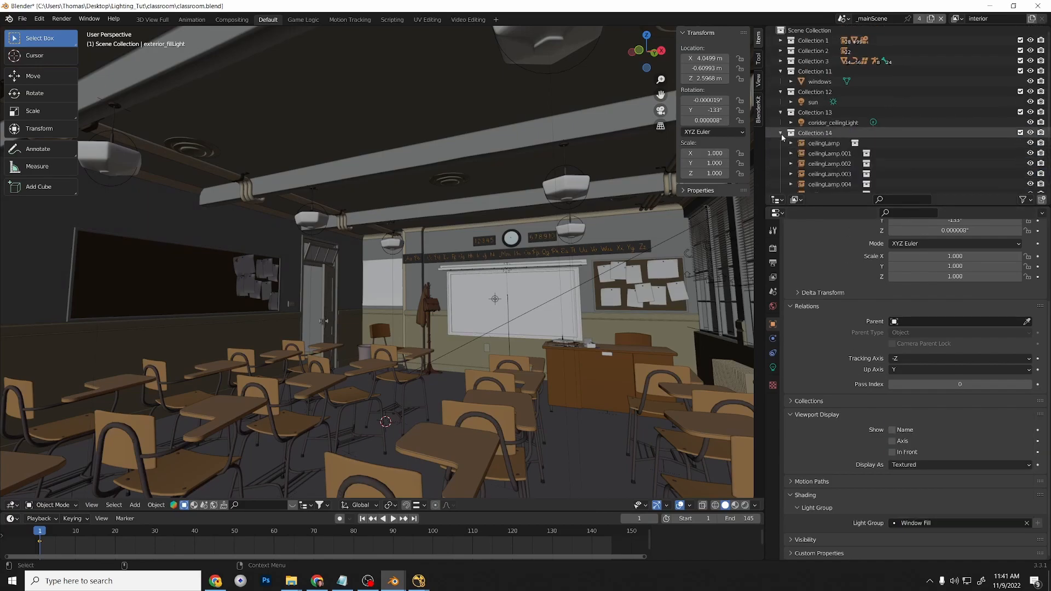
left_click(825, 144)
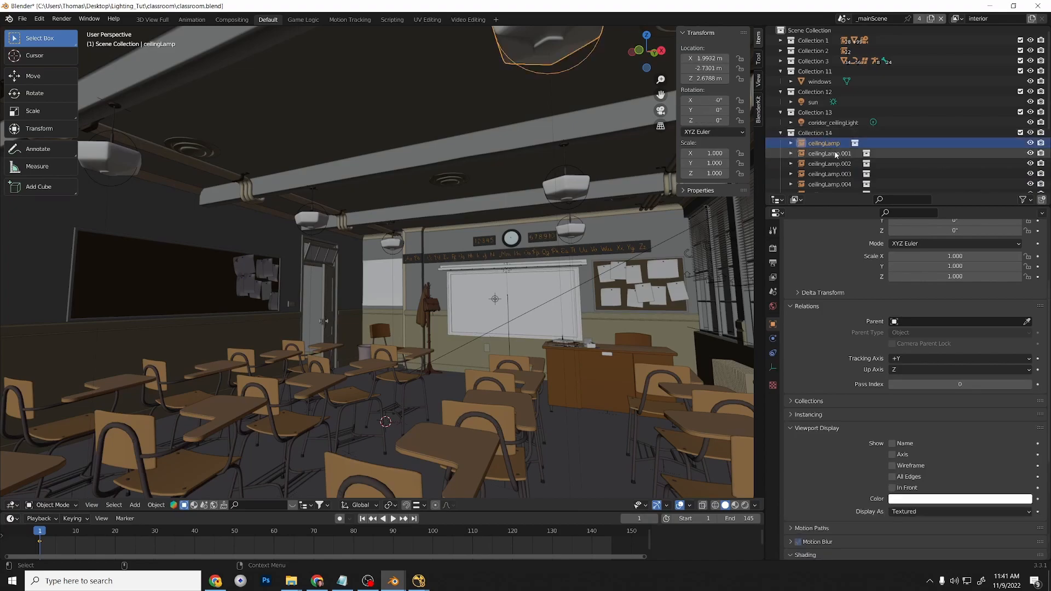
left_click(832, 154)
left_click(836, 163)
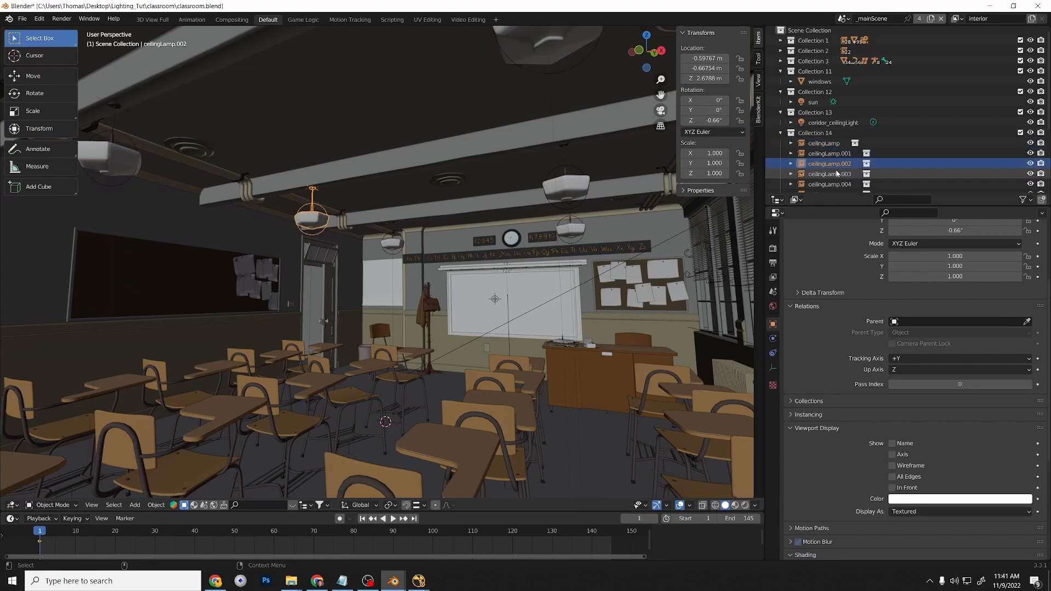
left_click(837, 174)
left_click(833, 184)
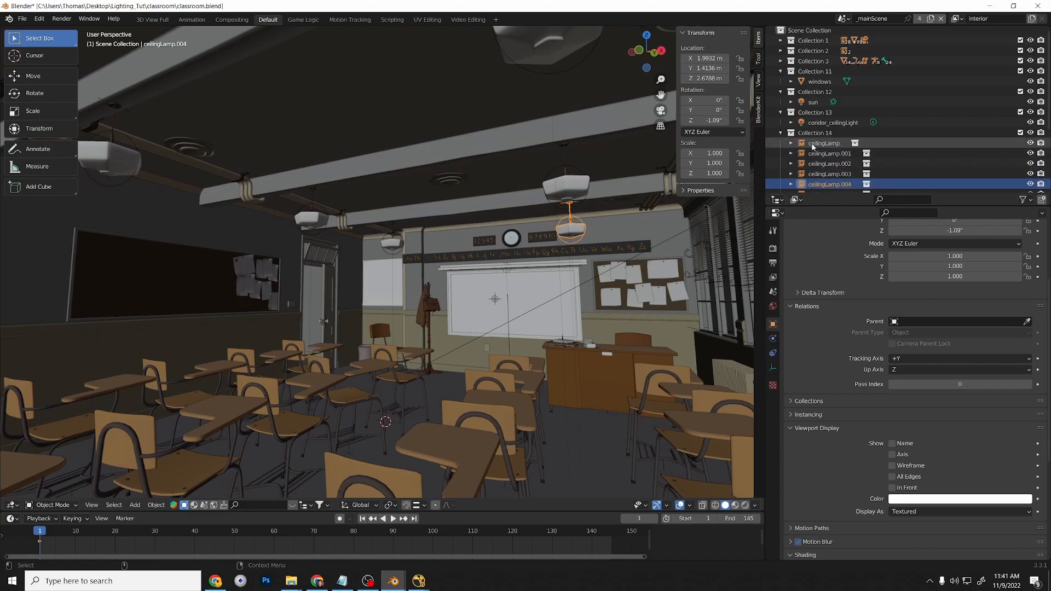
left_click(816, 122)
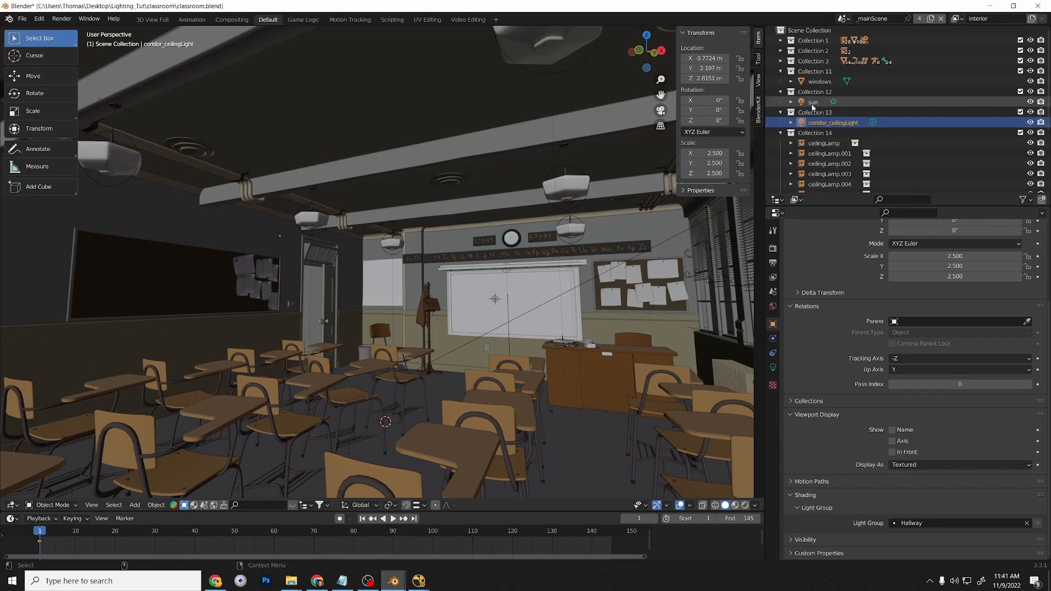
scroll(817, 126, "up", 1)
scroll(817, 126, "down", 6)
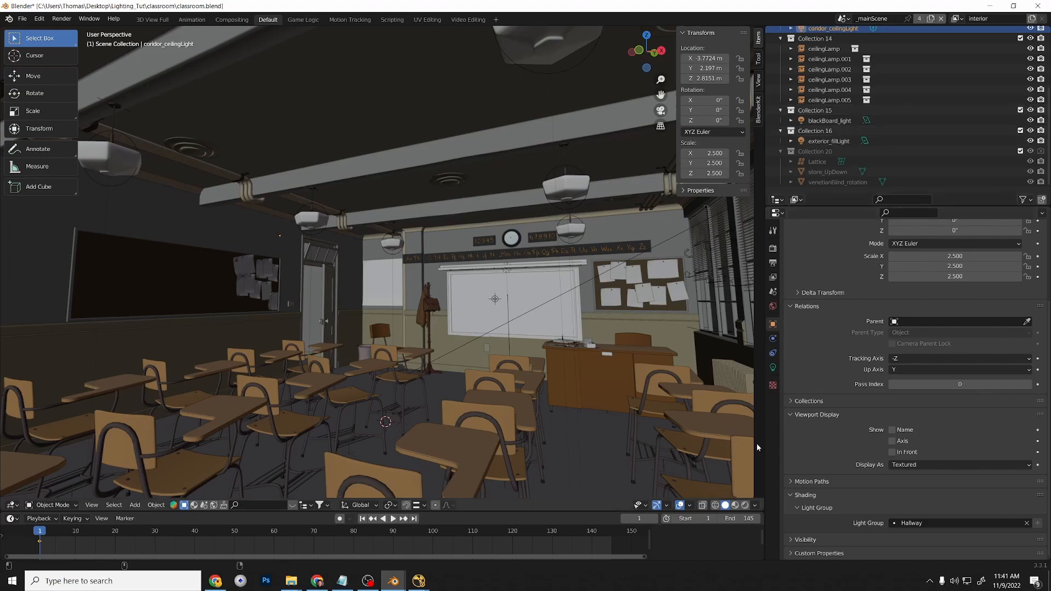
Open the World properties and expand their settings to examine the World's light group option.
left_click(774, 307)
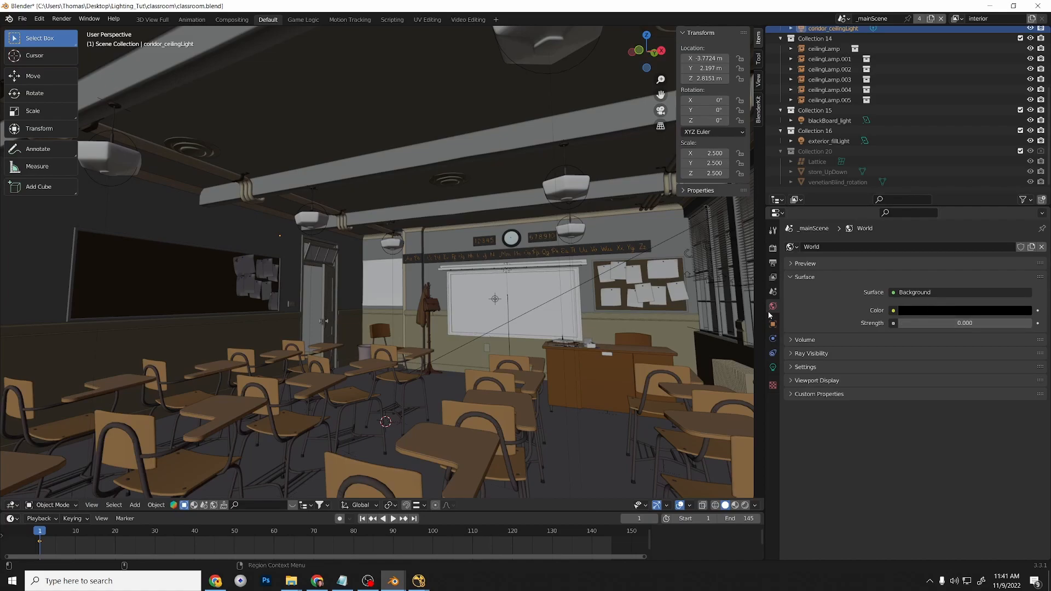
left_click(800, 367)
scroll(865, 435, "down", 1)
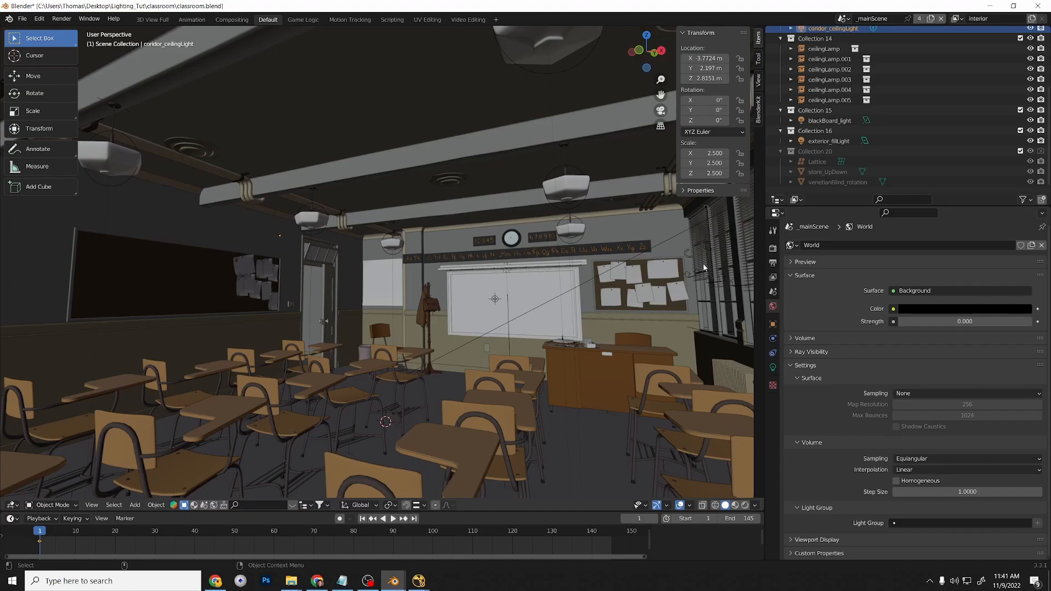
Switch the viewport to the camera view and open the existing render result, moving its window higher.
left_click(661, 112)
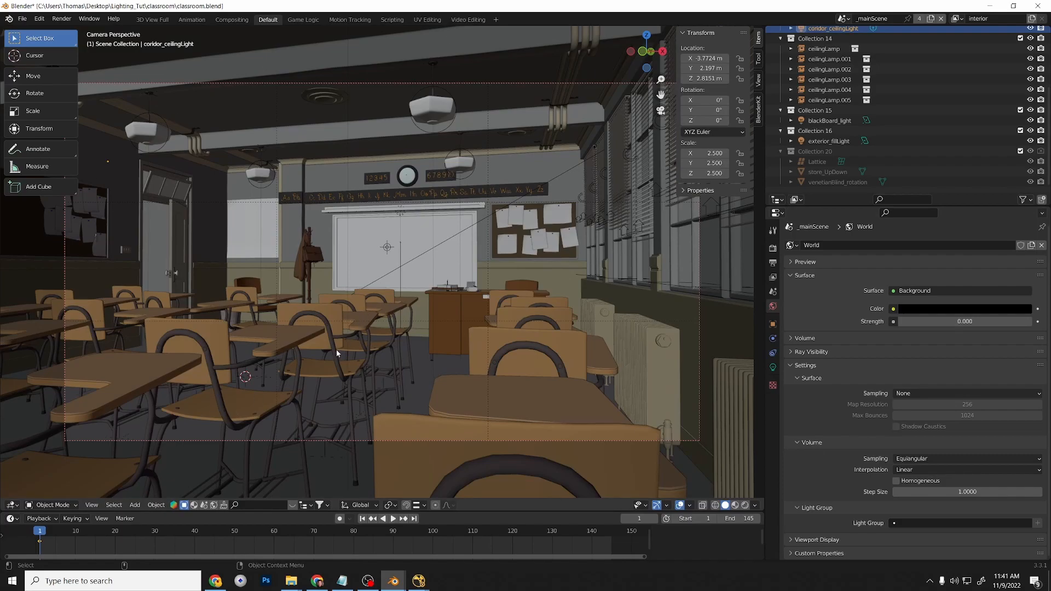
scroll(832, 110, "up", 3)
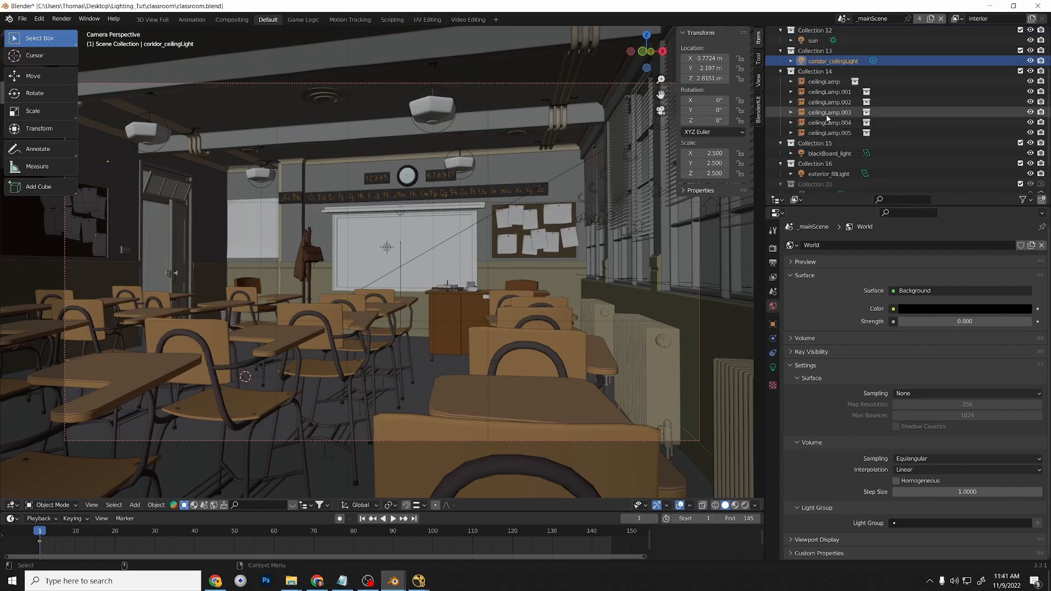
scroll(840, 156, "down", 3)
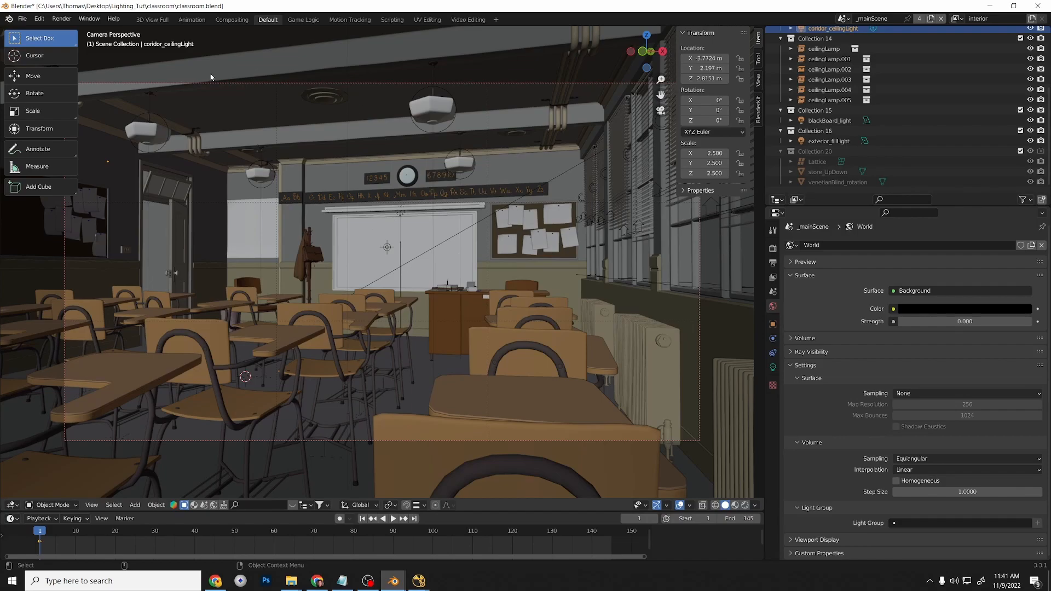
left_click(62, 20)
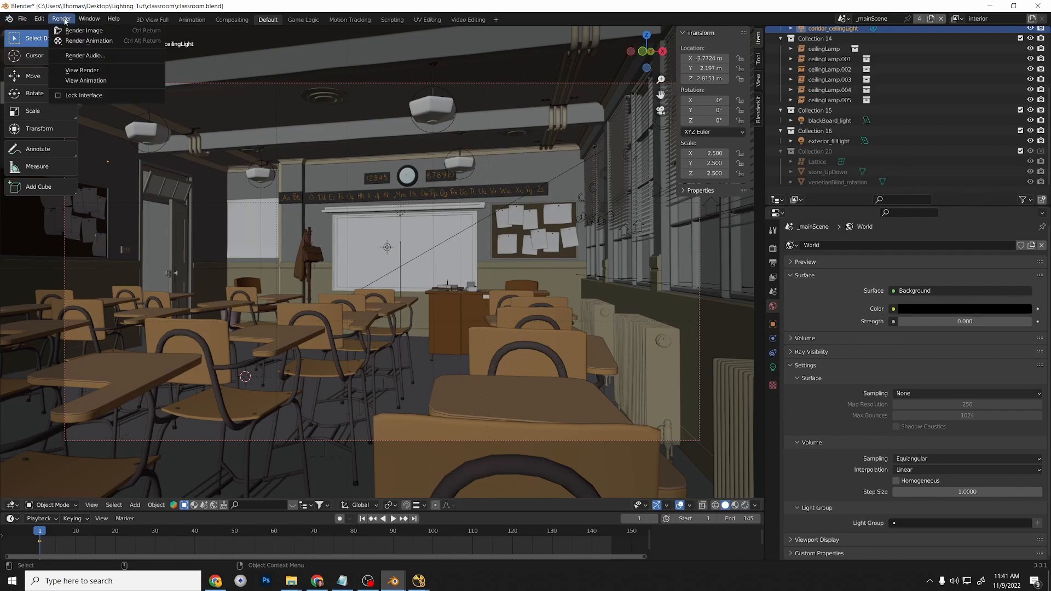
left_click(69, 72)
left_click_drag(275, 66, 261, 49)
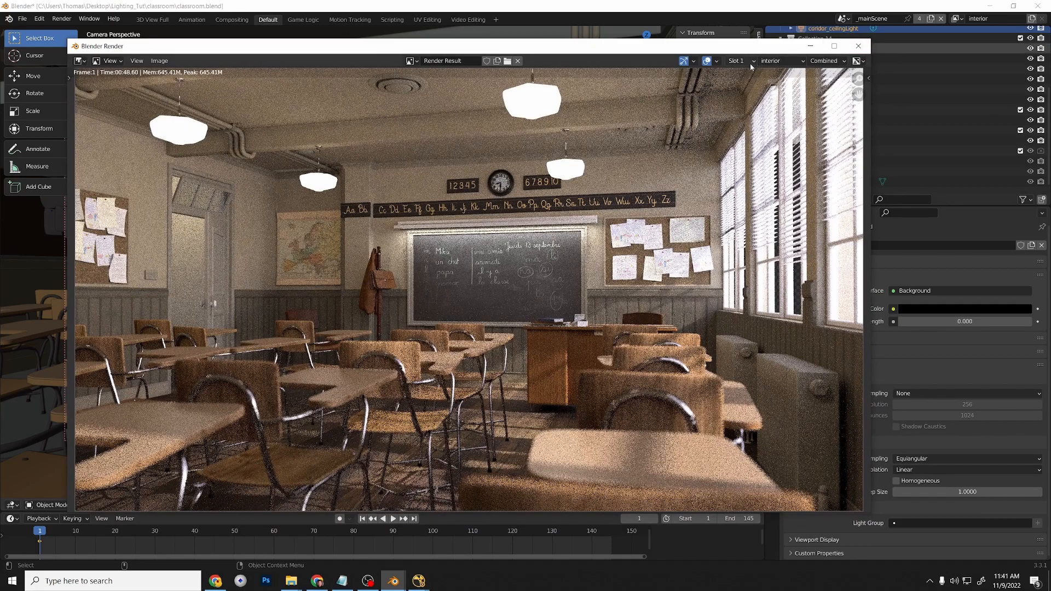
left_click(57, 21)
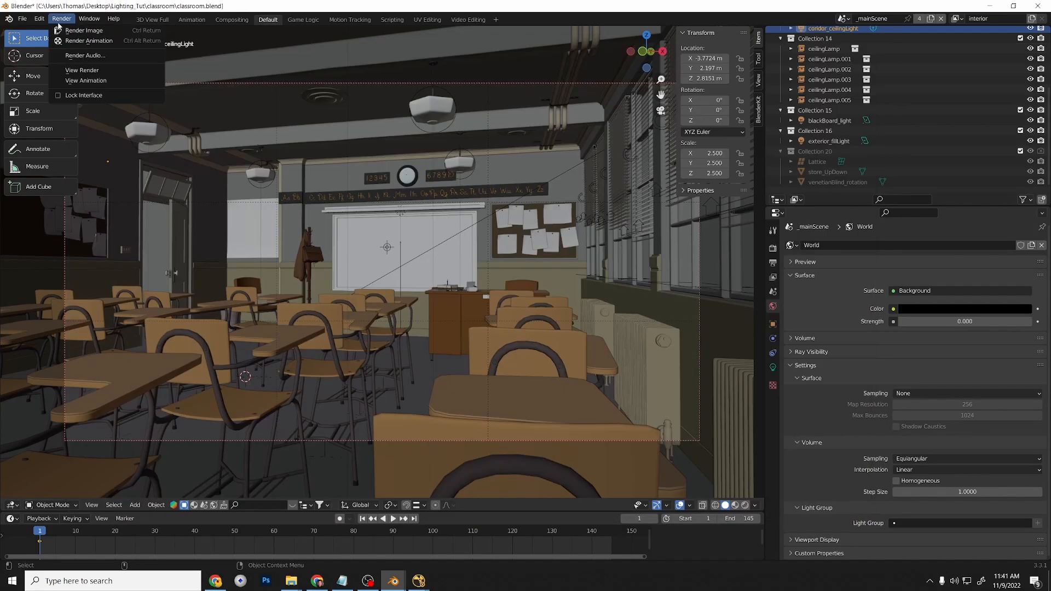
left_click(71, 29)
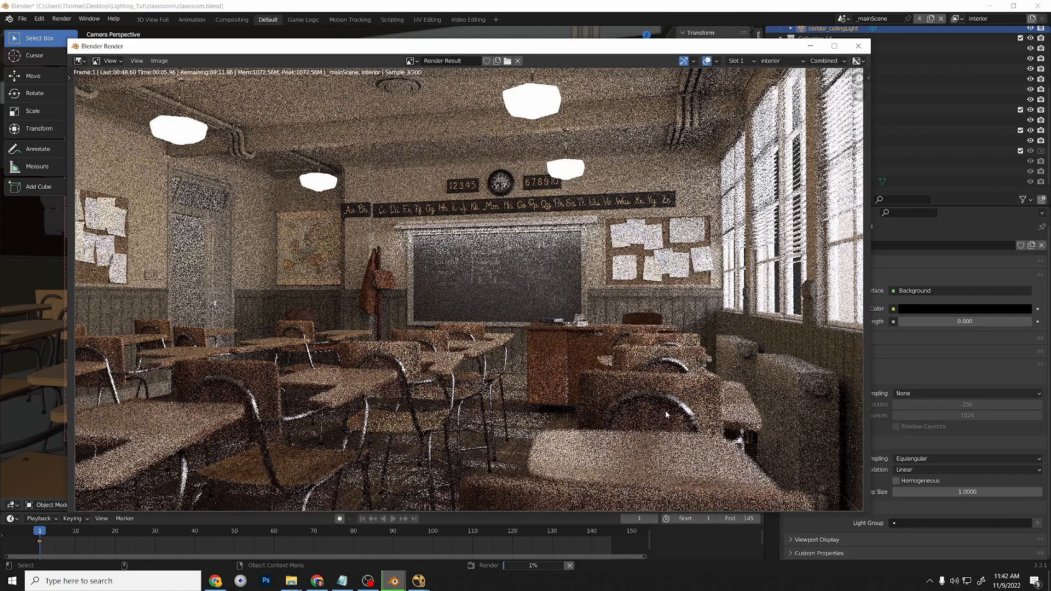
key("Escape")
key("Escape")
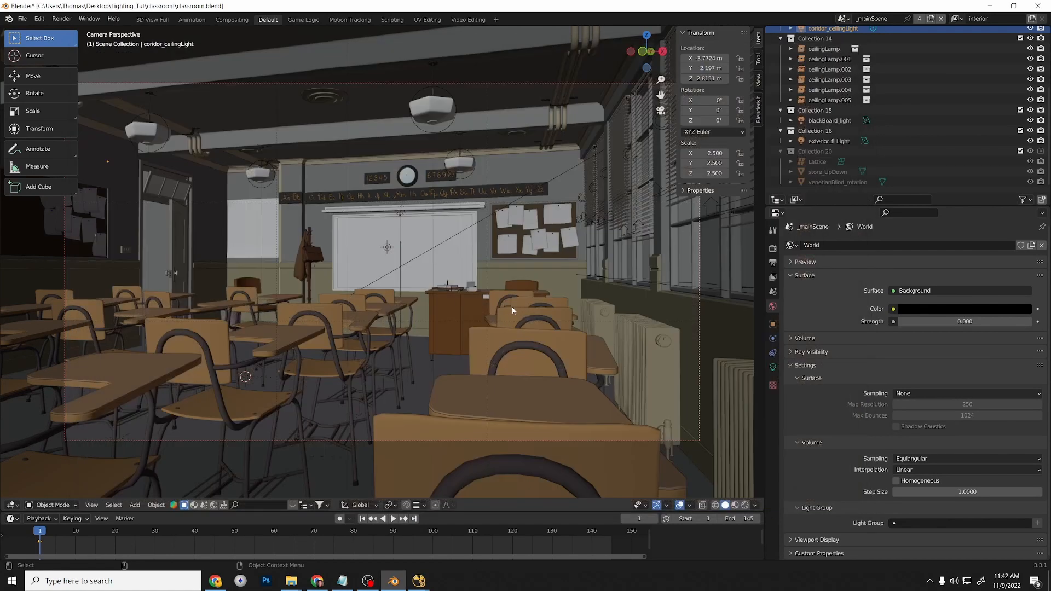
Render the current frame from the camera and stop it after a few samples.
left_click(62, 18)
left_click(83, 30)
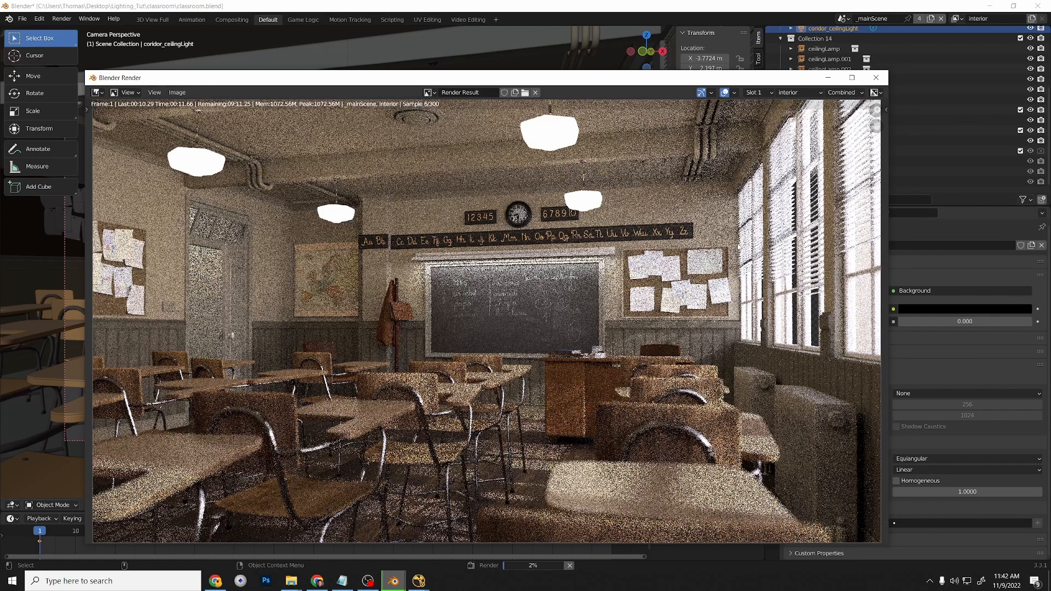
scroll(567, 297, "down", 1)
key("Escape")
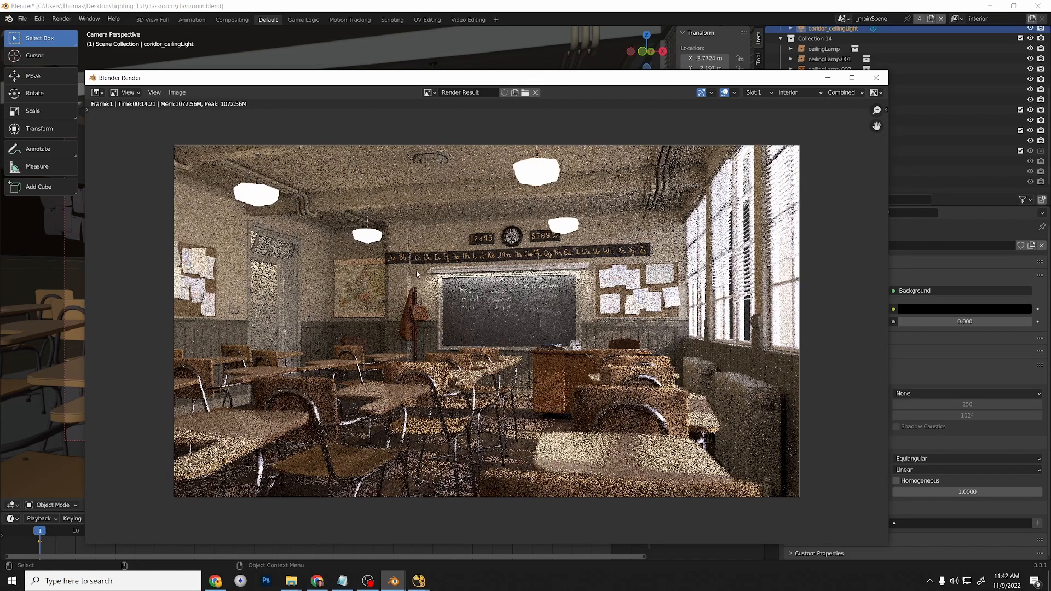
Examine the Combined_Sun, Combined_Window Fill and Combined_Skylight passes of the render result one after another.
left_click(852, 93)
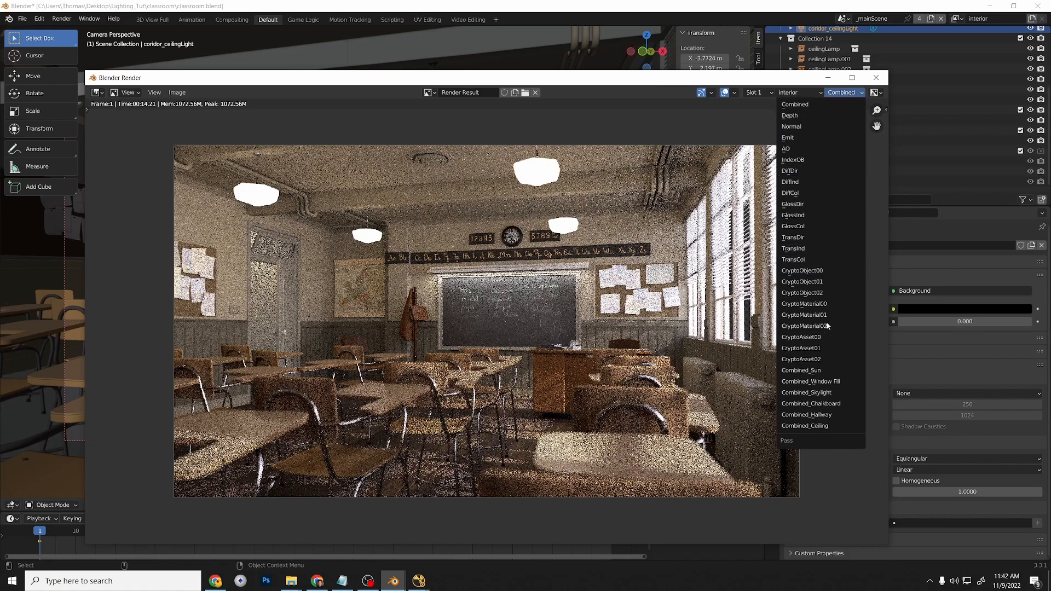
left_click(834, 372)
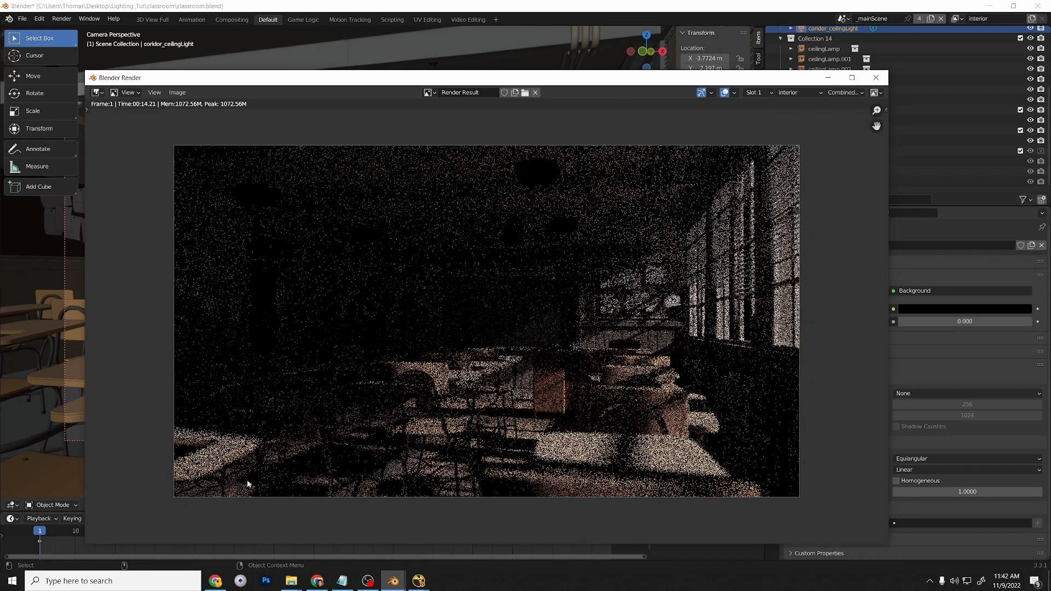
left_click(843, 94)
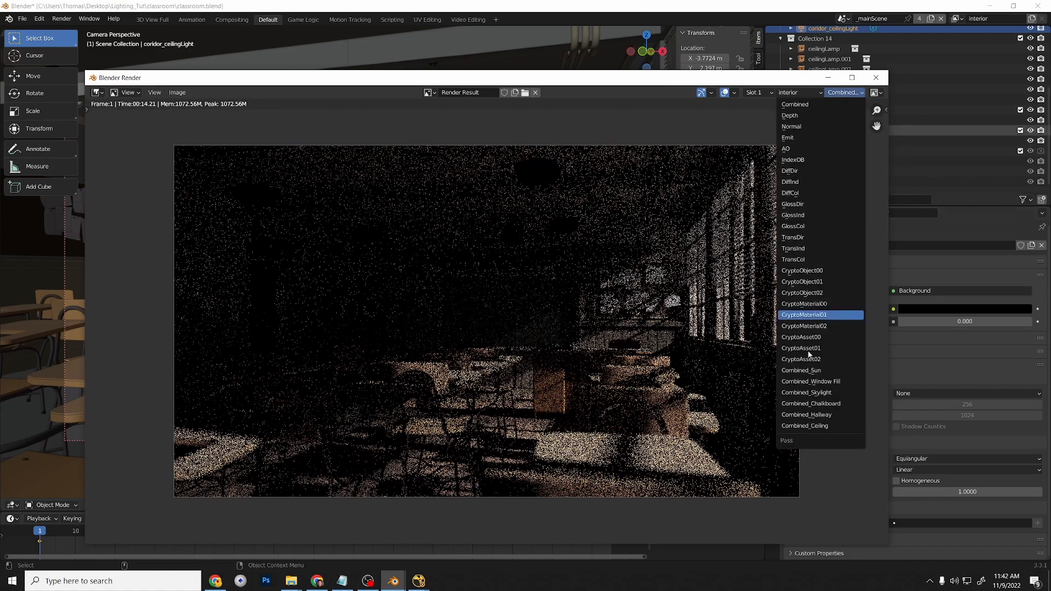
left_click(837, 380)
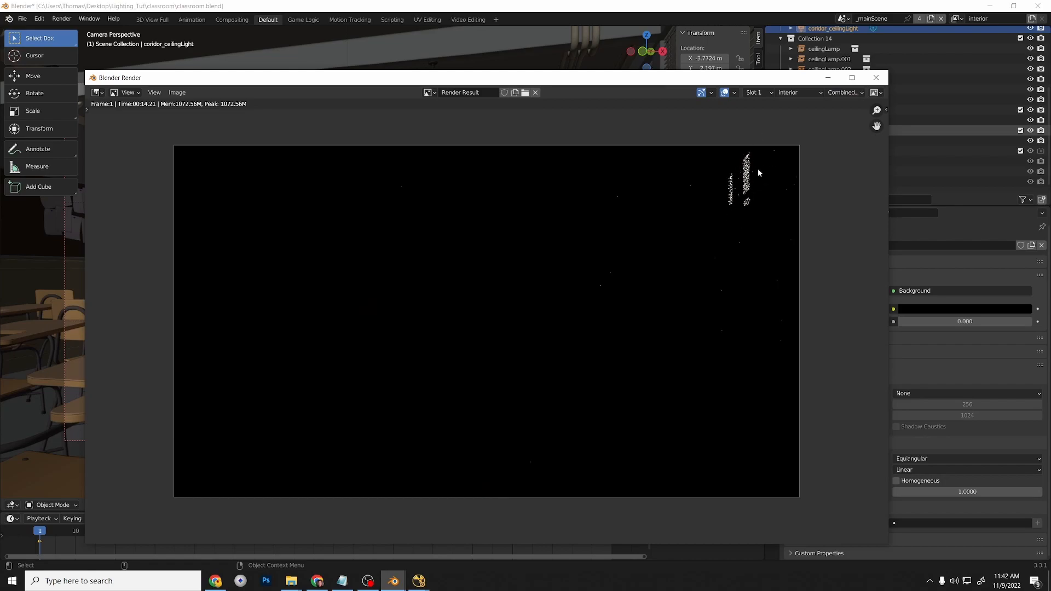
left_click(848, 93)
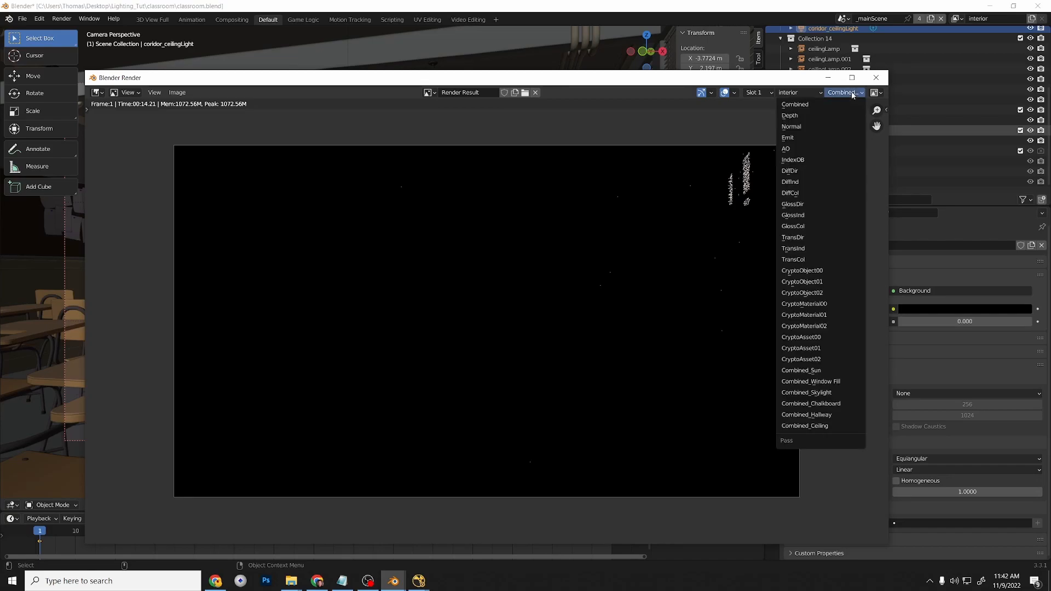
left_click(826, 393)
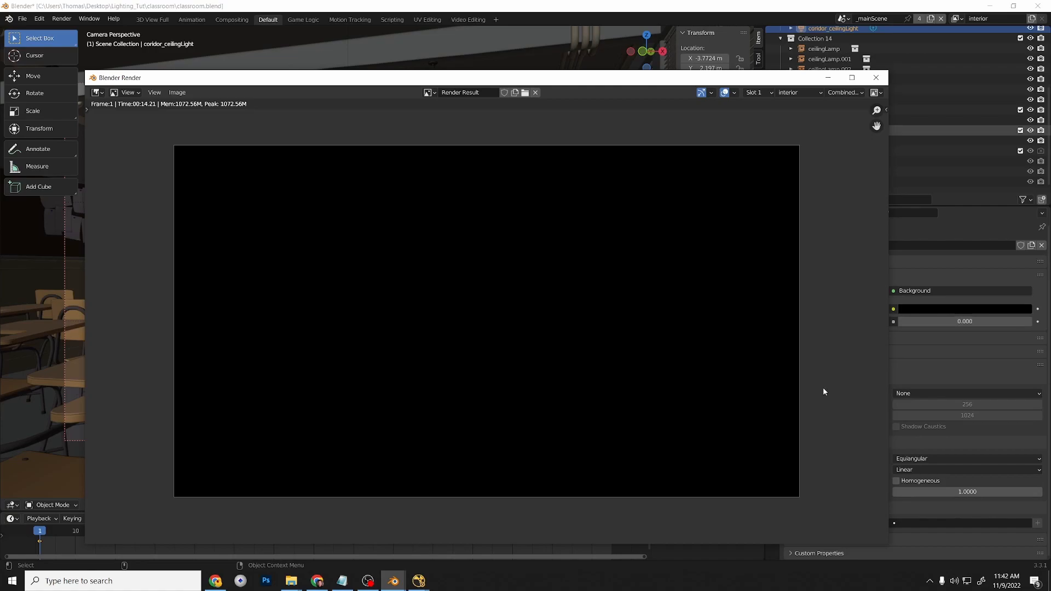
Examine the Combined_Chalkboard, Combined_Hallway and Combined_Ceiling passes of the render result one after another.
left_click(847, 93)
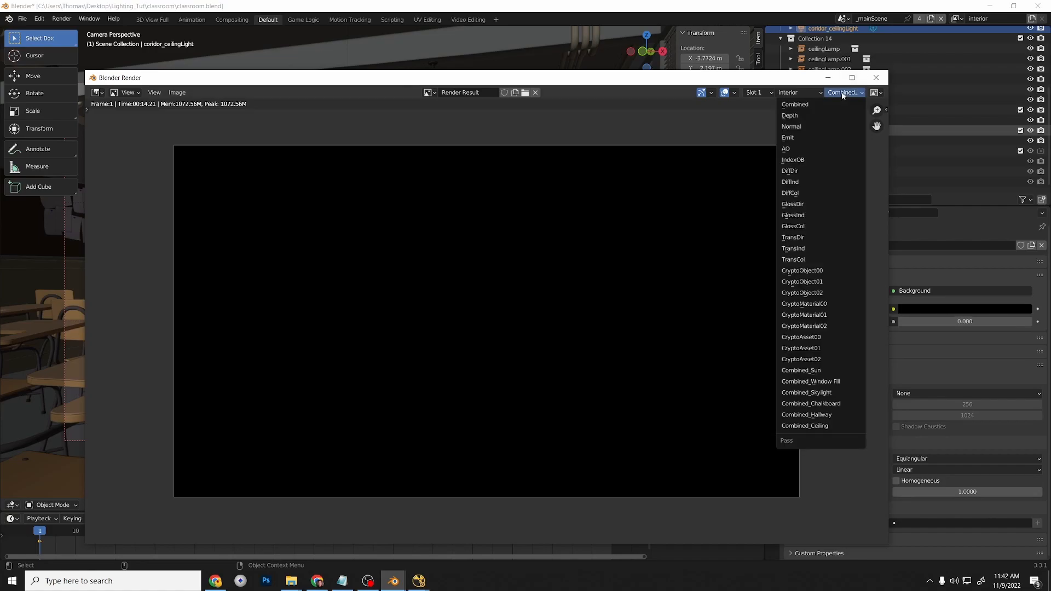
left_click(827, 405)
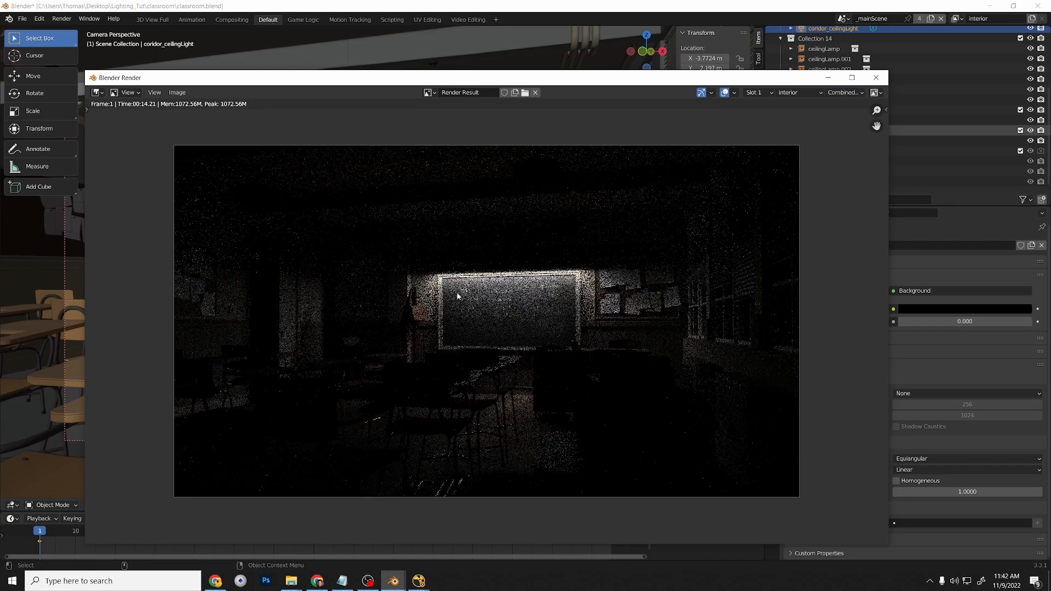
left_click(848, 94)
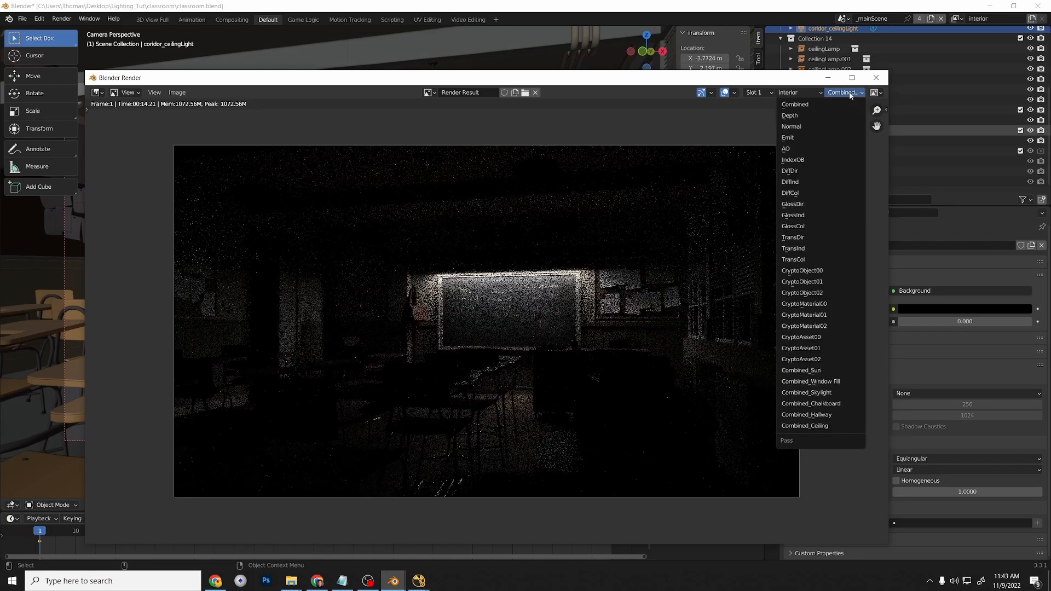
left_click(847, 416)
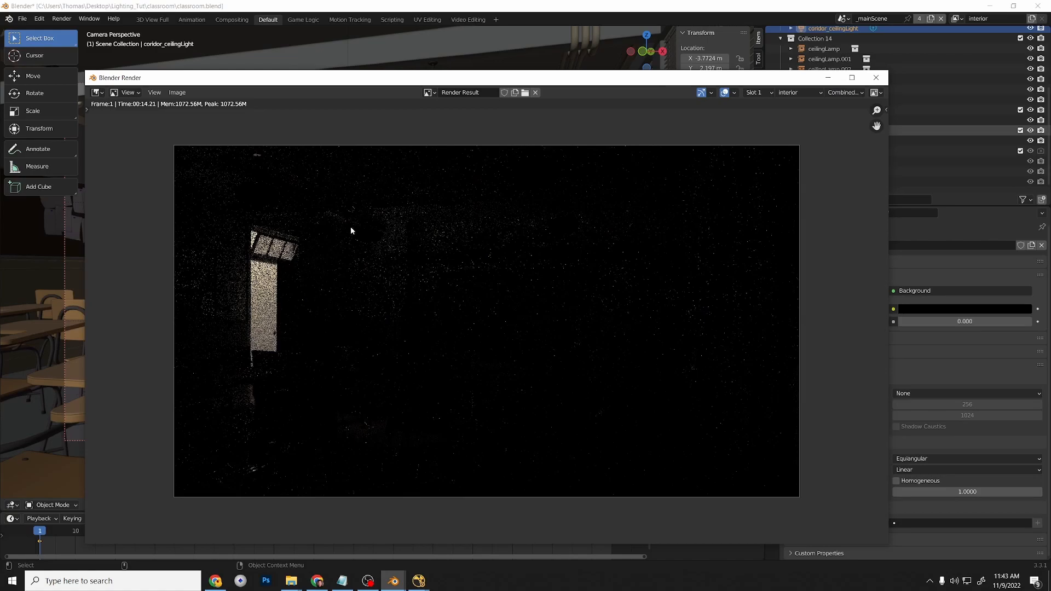
left_click(846, 92)
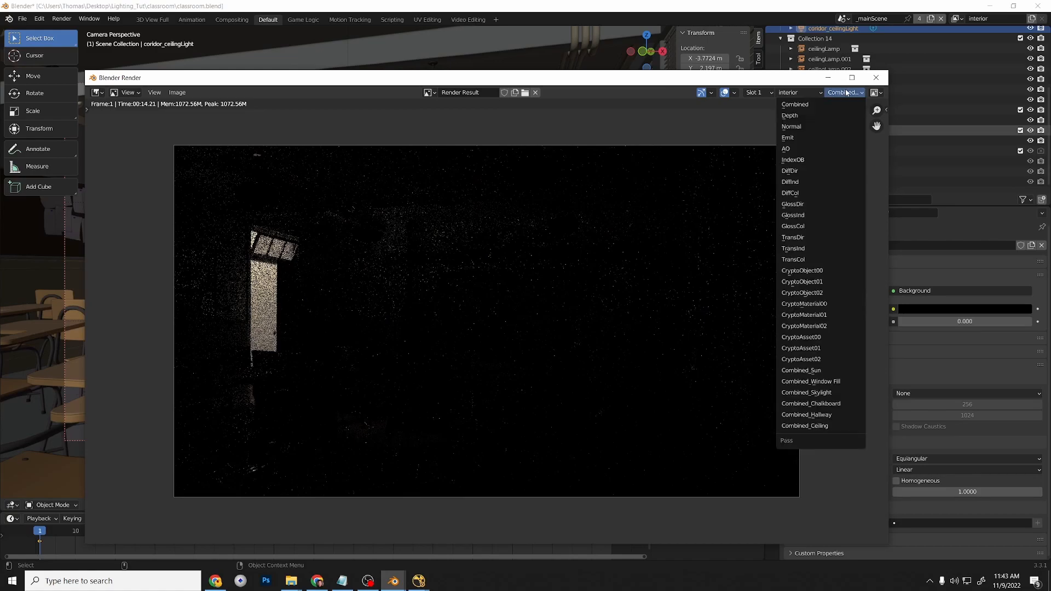
left_click(827, 427)
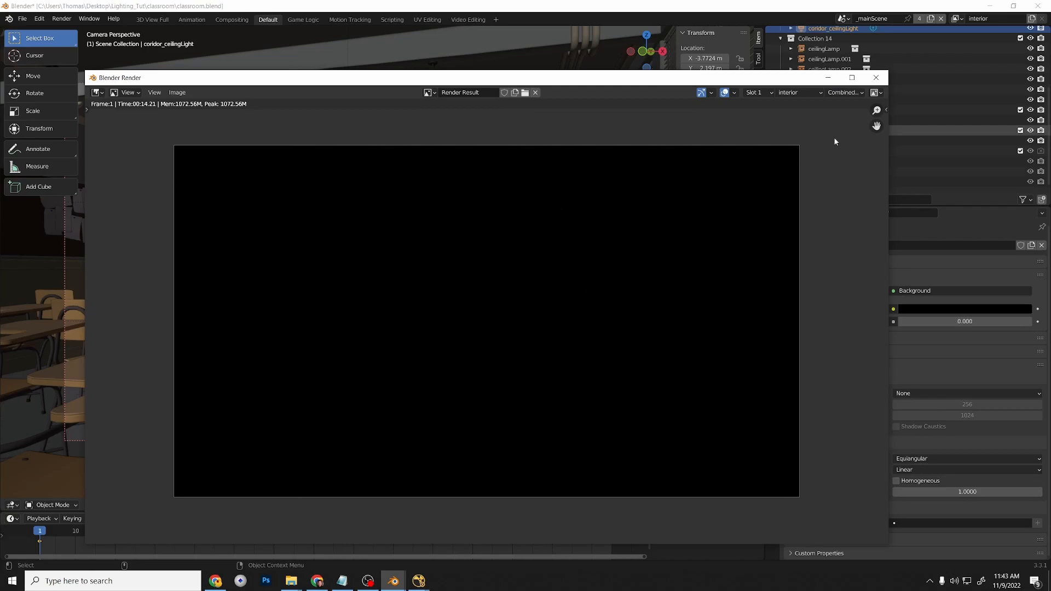
Close the render window and select only the nearest hanging lamp, ceilingLamp.003, in the camera view.
left_click(876, 79)
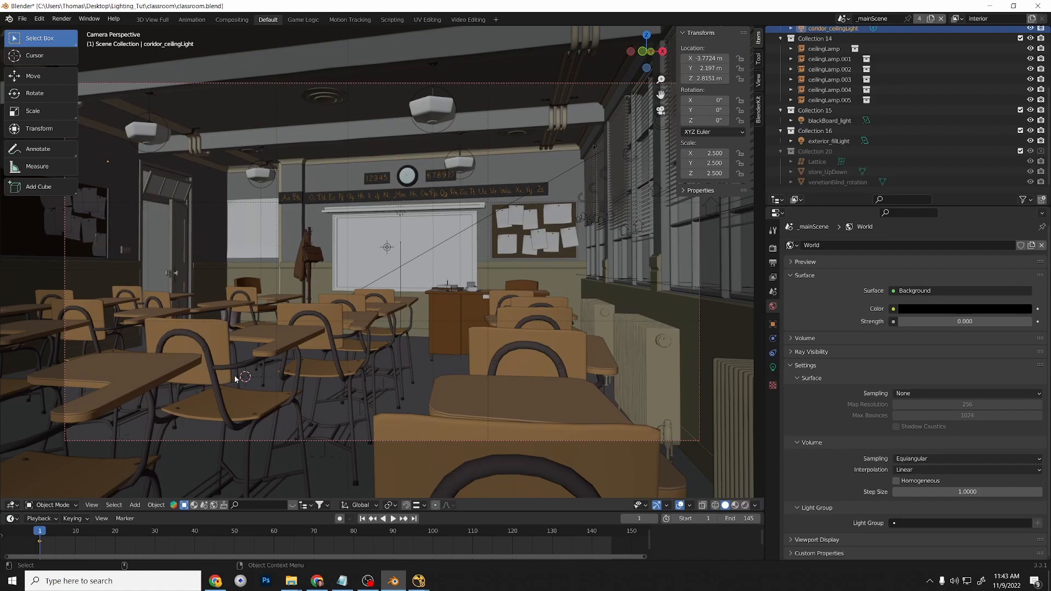
left_click(422, 109)
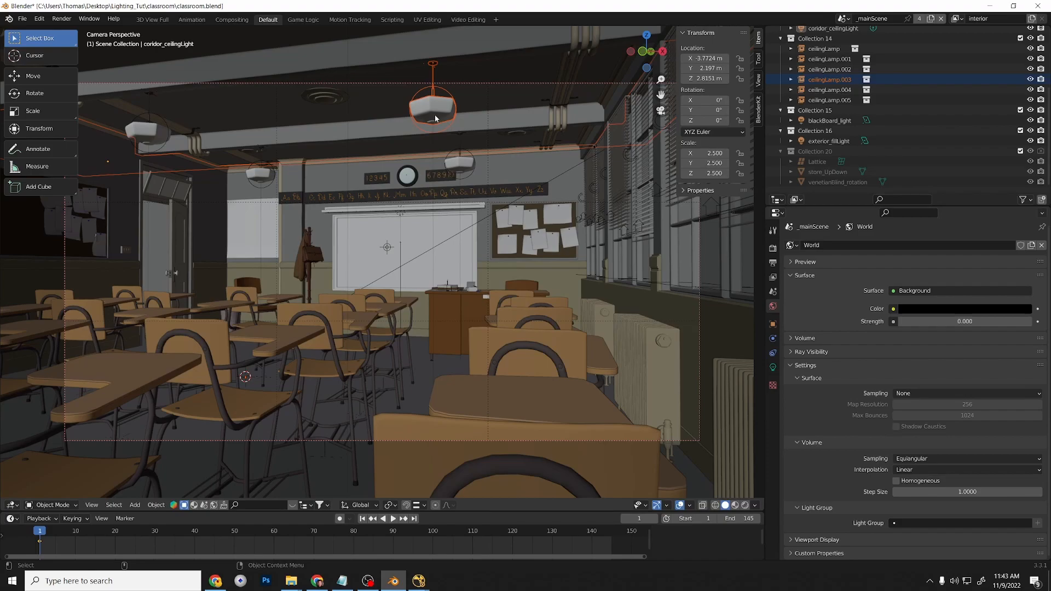
left_click(443, 110)
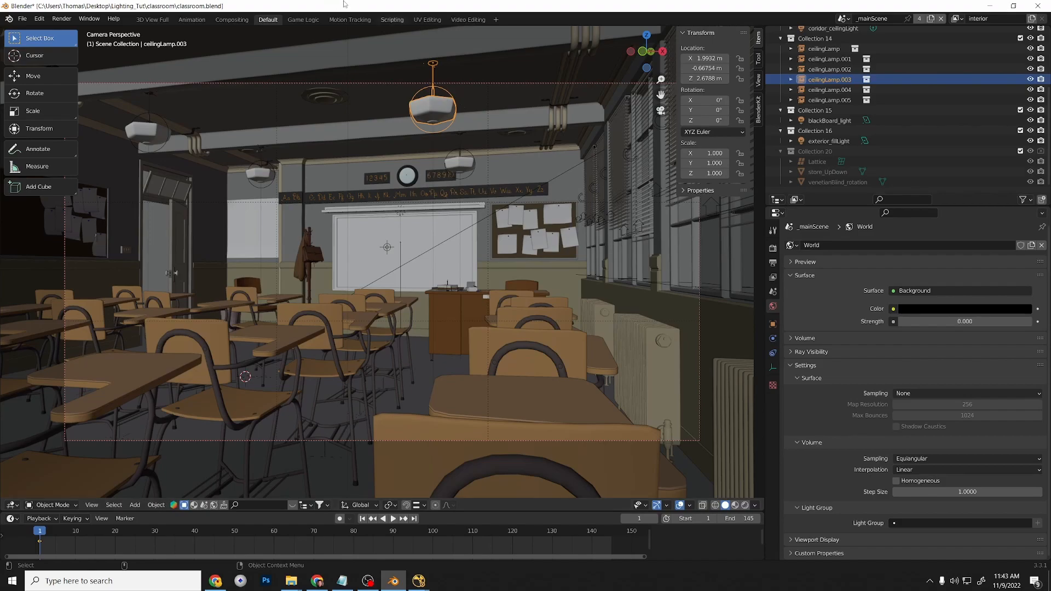
Switch to File Explorer and open lamps.blend from the lamps folder inside the classroom project's assets.
mouse_move(287, 580)
left_click(316, 550)
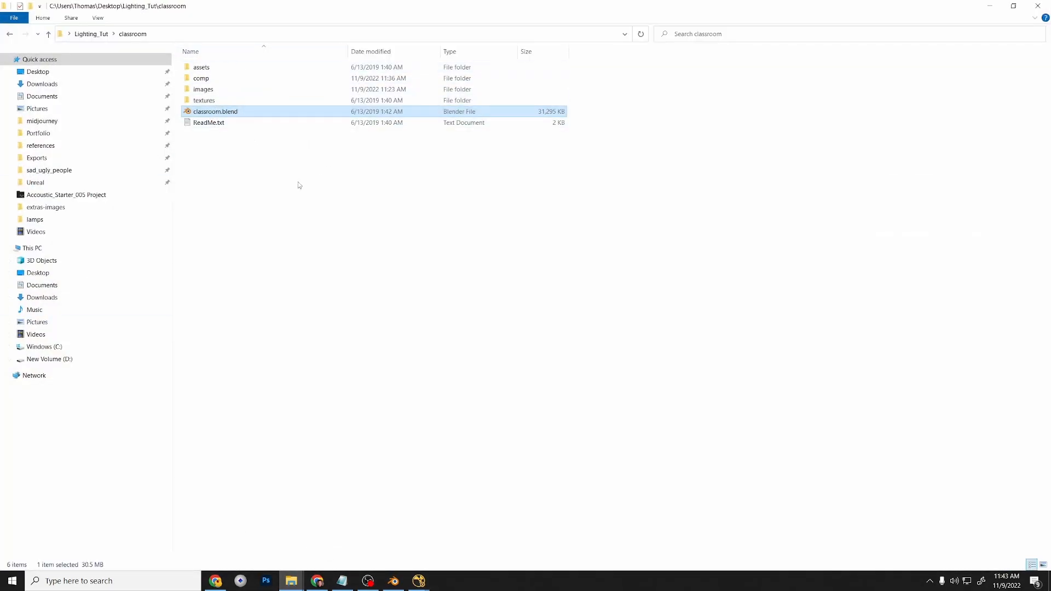
double_click(222, 71)
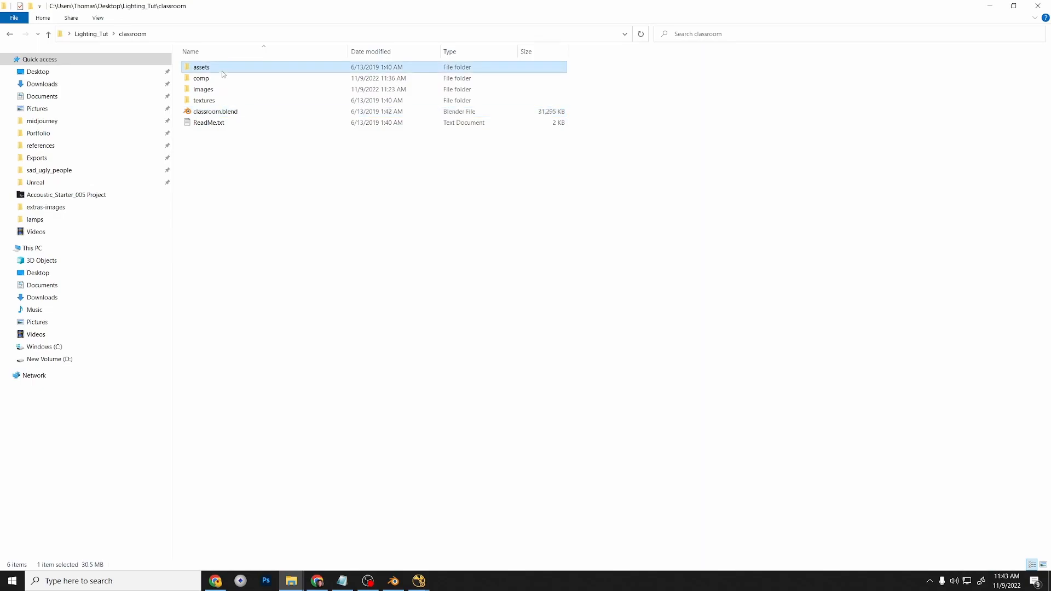
left_click(48, 34)
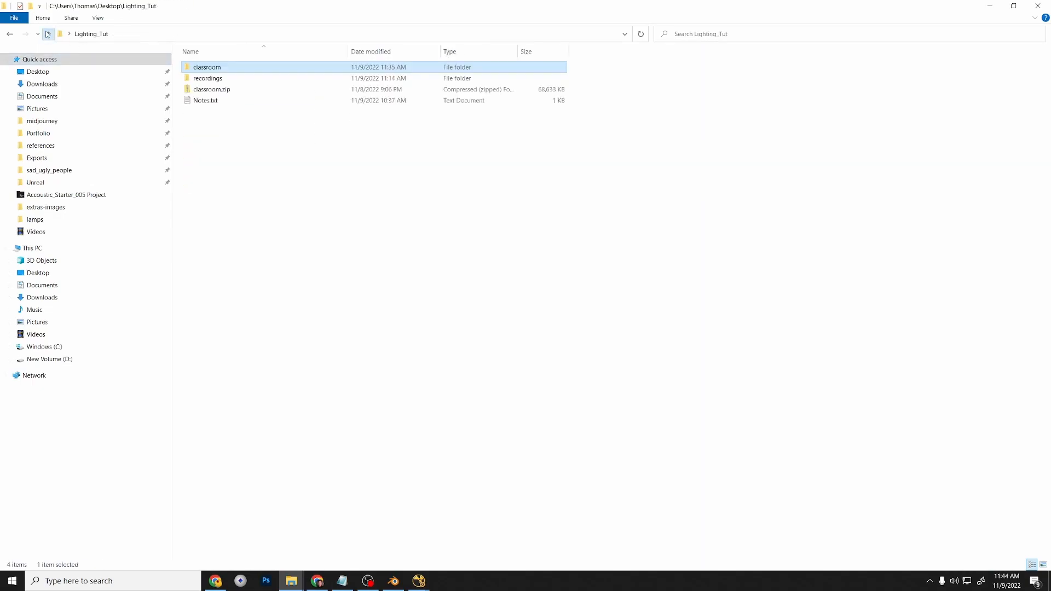
left_click(335, 147)
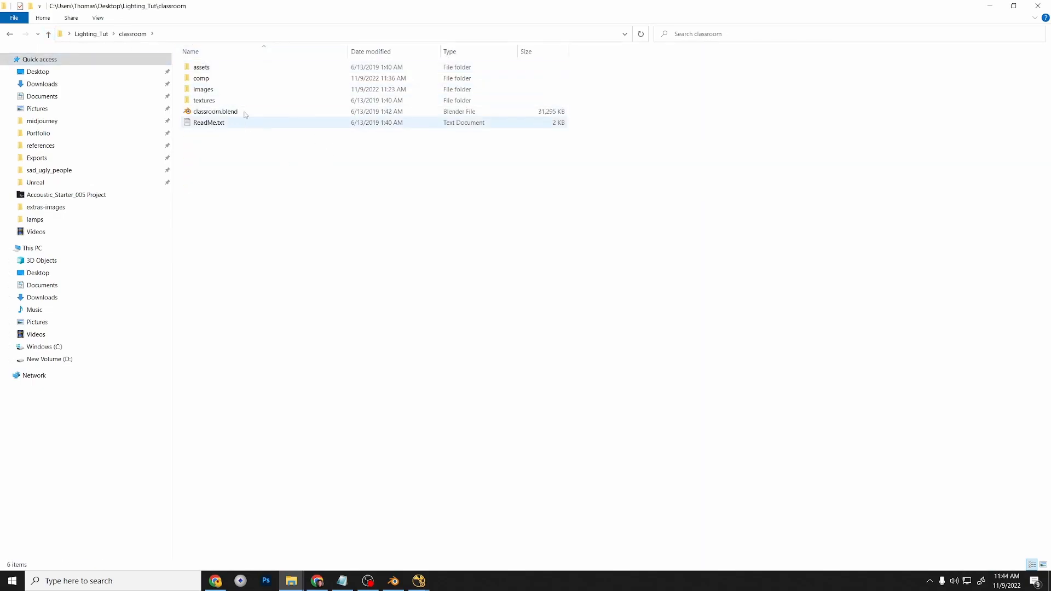
double_click(232, 70)
double_click(234, 136)
double_click(221, 69)
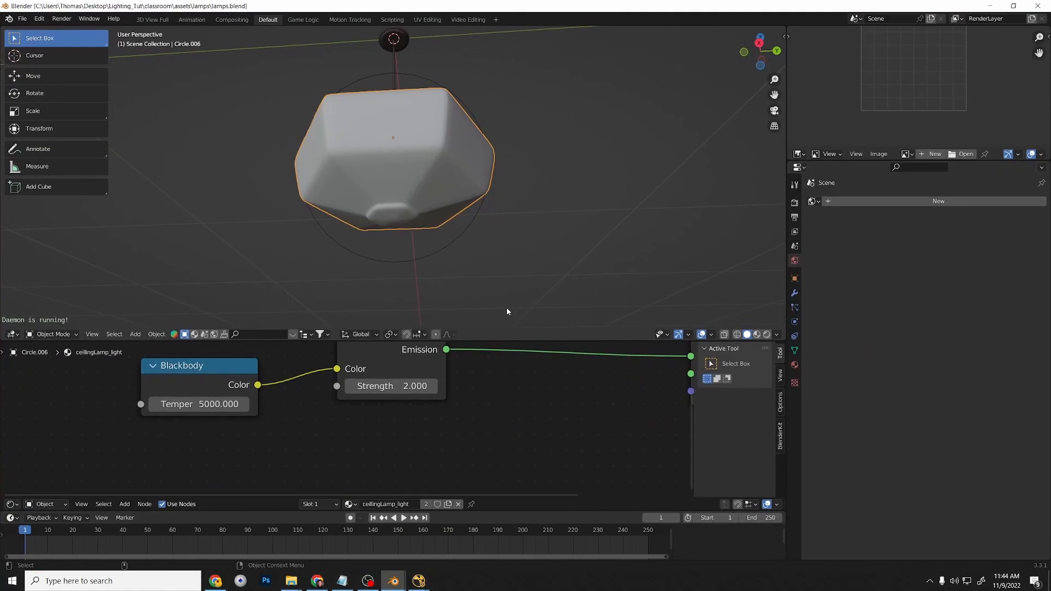
Inspect the ceiling lamp's emissive shade from several angles and select the point light inside it.
scroll(507, 308, "down", 3)
middle_click_drag(455, 205, 429, 304)
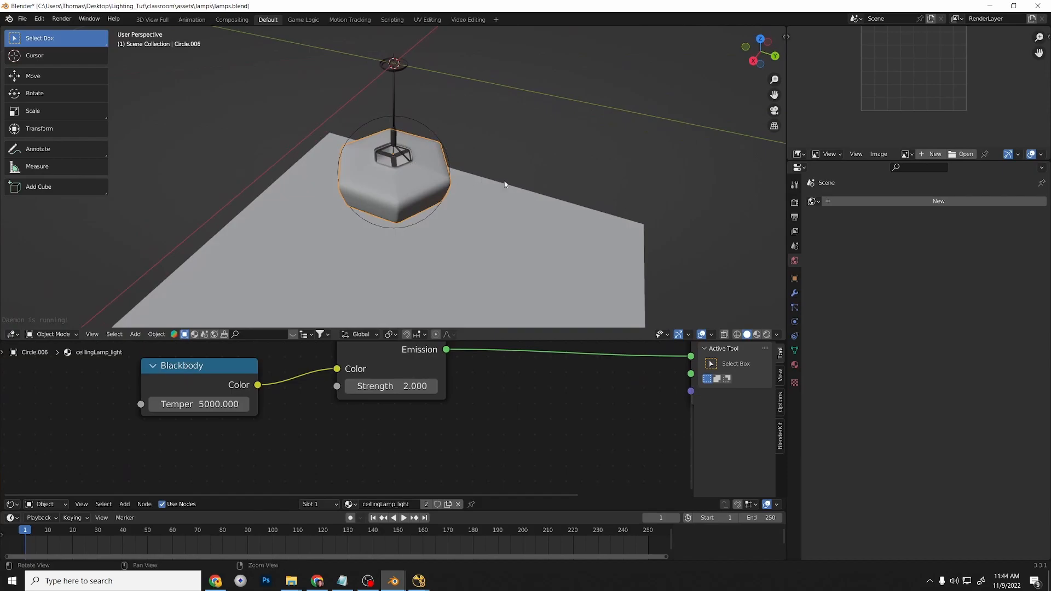
middle_click_drag(408, 163, 523, 124)
left_click(388, 173)
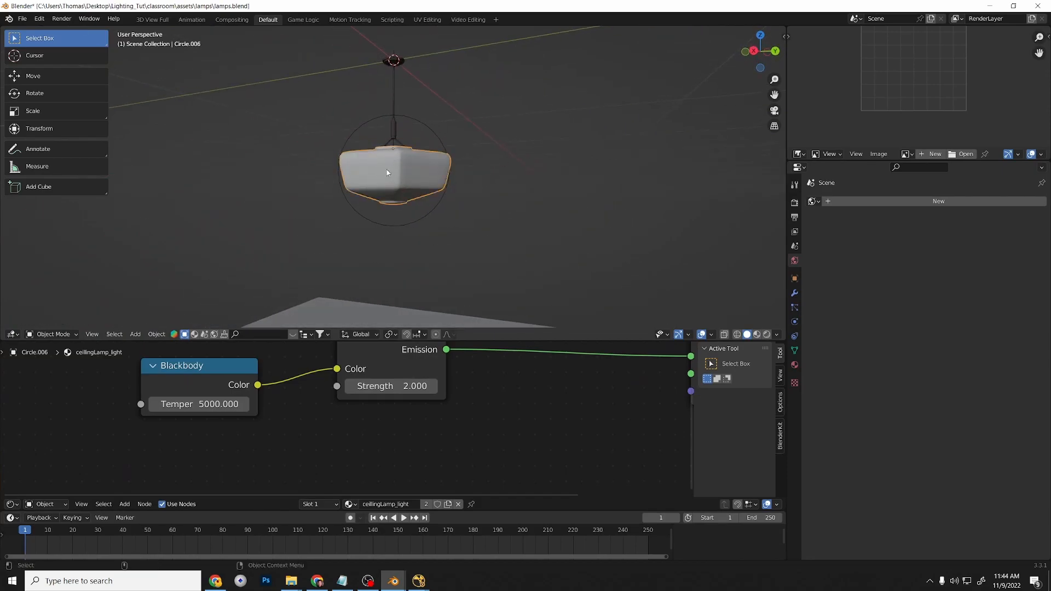
left_click(494, 216)
left_click(425, 179)
middle_click_drag(471, 176, 388, 202)
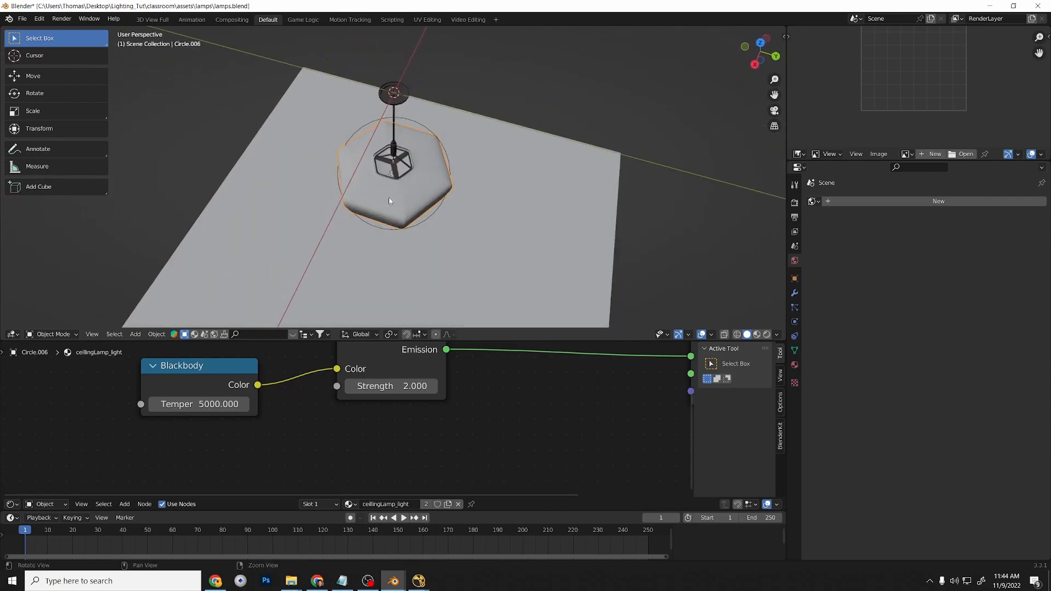
scroll(389, 199, "up", 2)
left_click(394, 191)
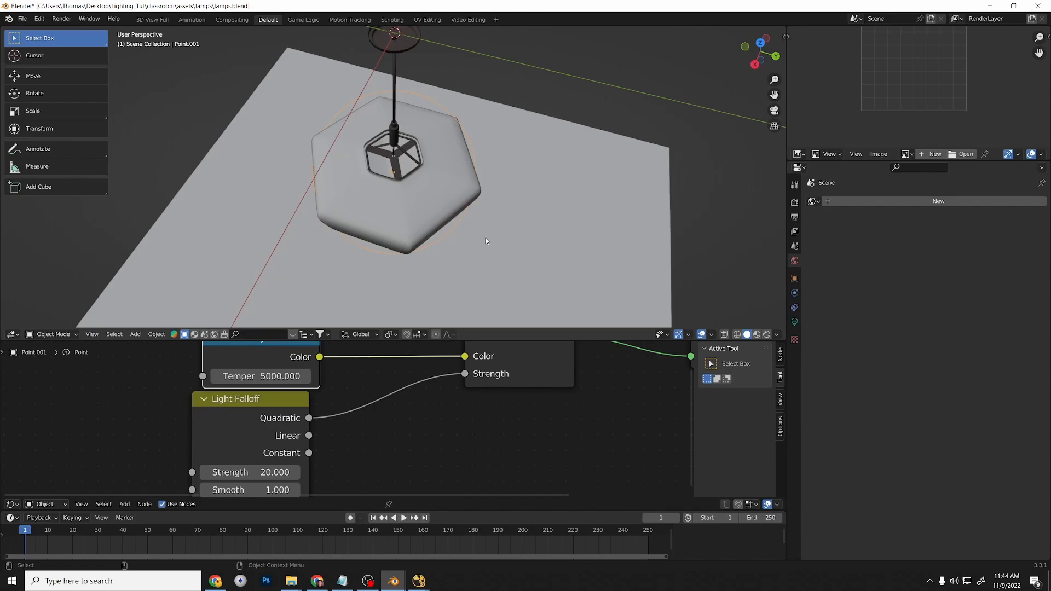
middle_click_drag(507, 213, 516, 172)
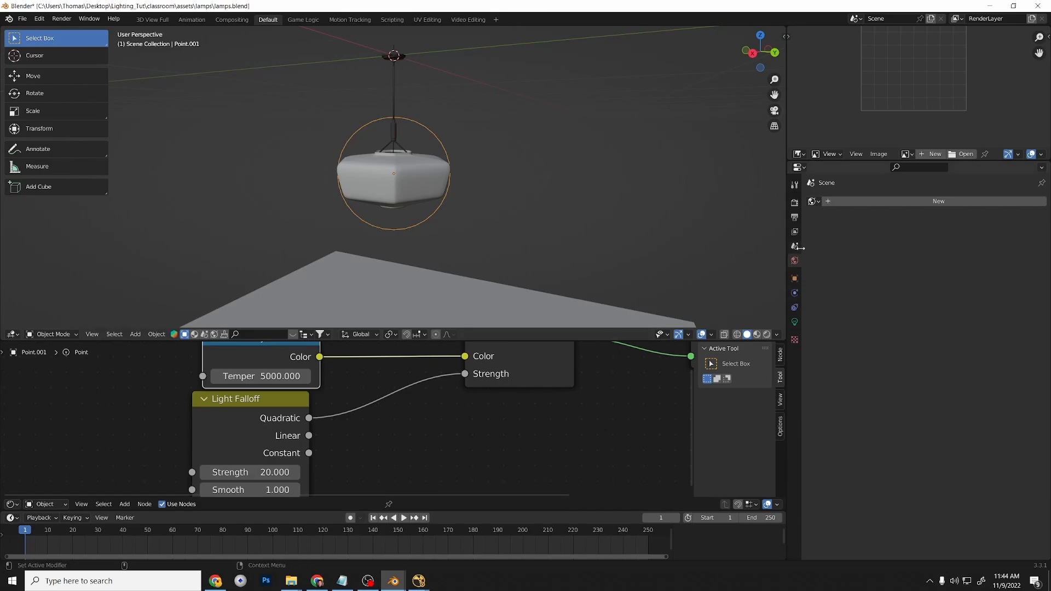
Add a light group named Ceiling_Lamp to the view layer of the lamps file.
left_click(795, 278)
scroll(857, 407, "down", 1)
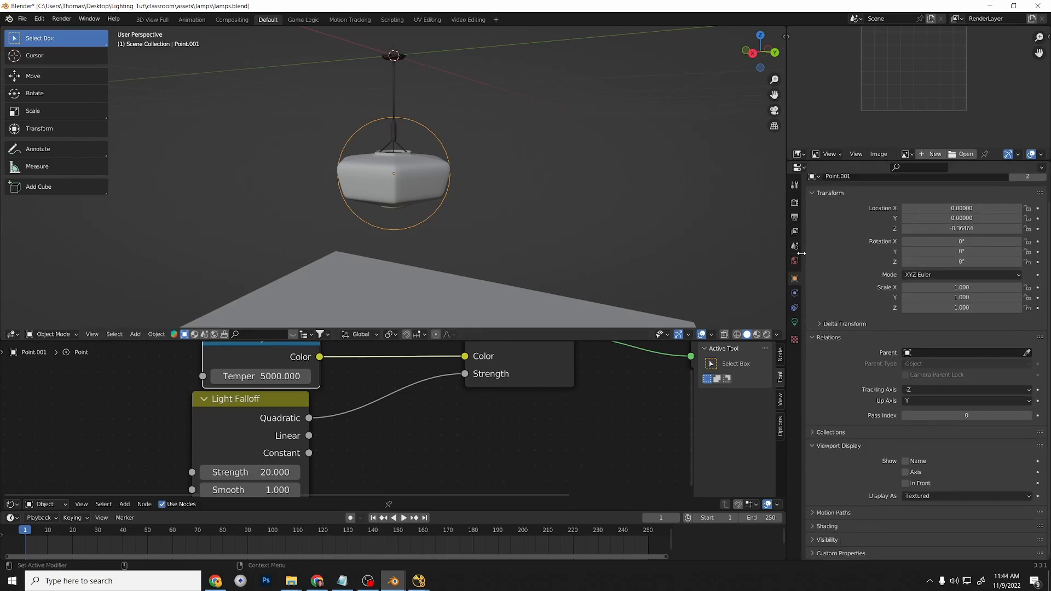
left_click(794, 231)
left_click(795, 217)
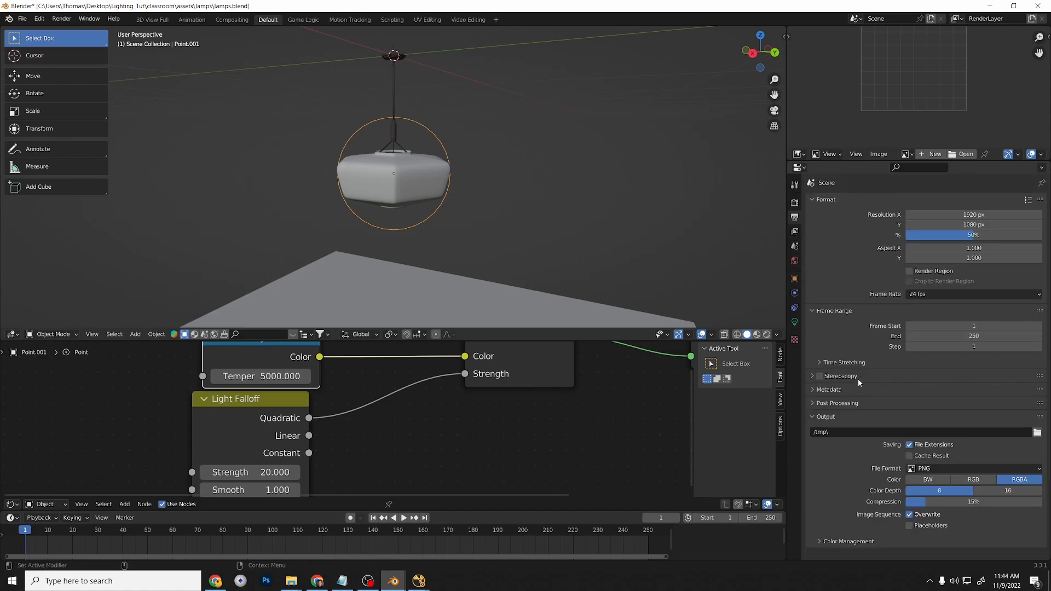
key("ctrl+Tab")
scroll(854, 350, "down", 8)
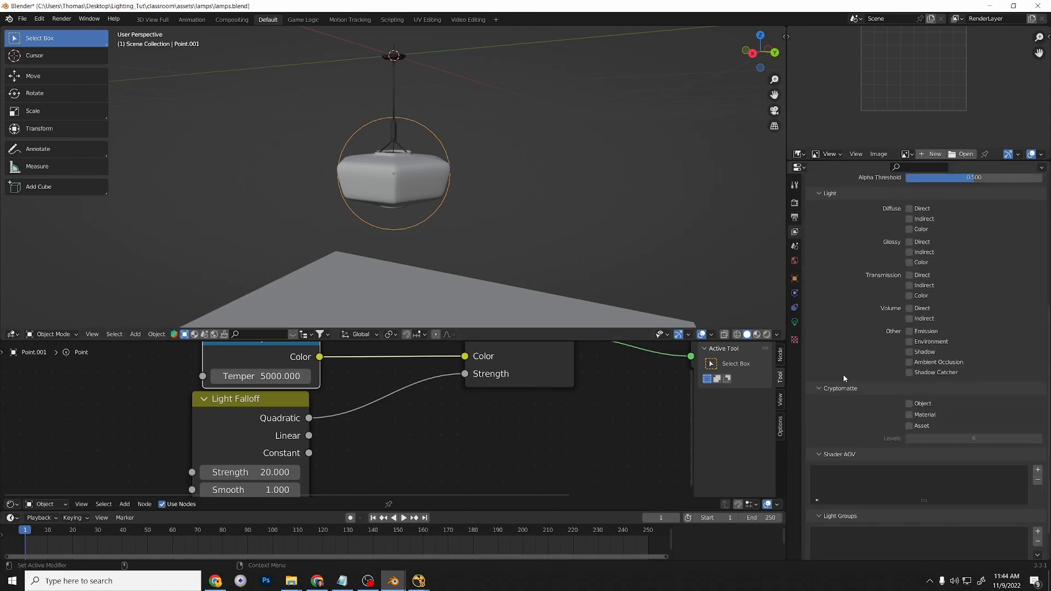
scroll(843, 377, "down", 2)
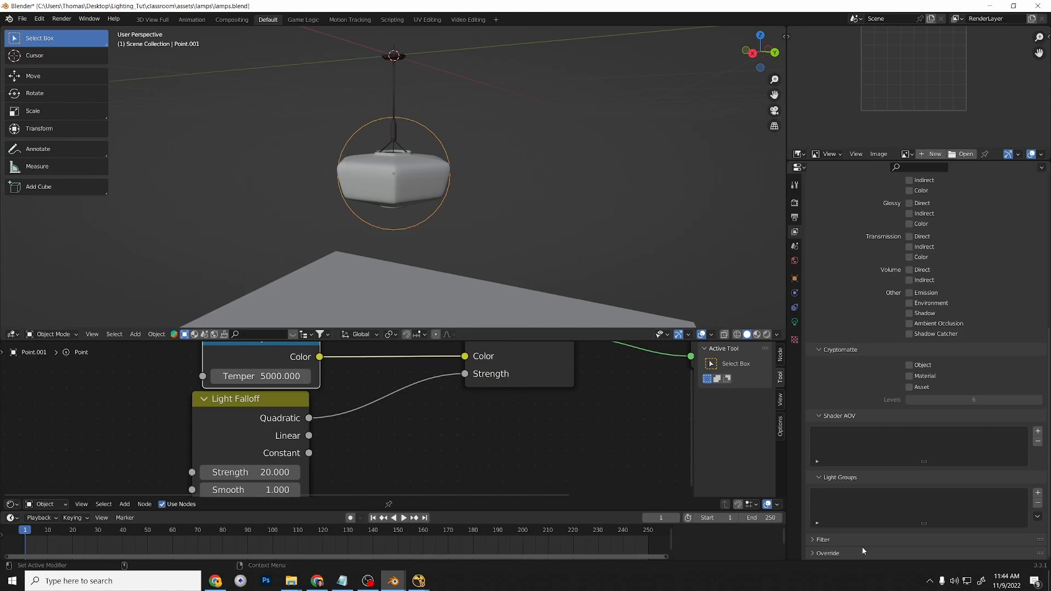
left_click(1037, 492)
double_click(836, 496)
type("Ceiling")
type("_Lamp")
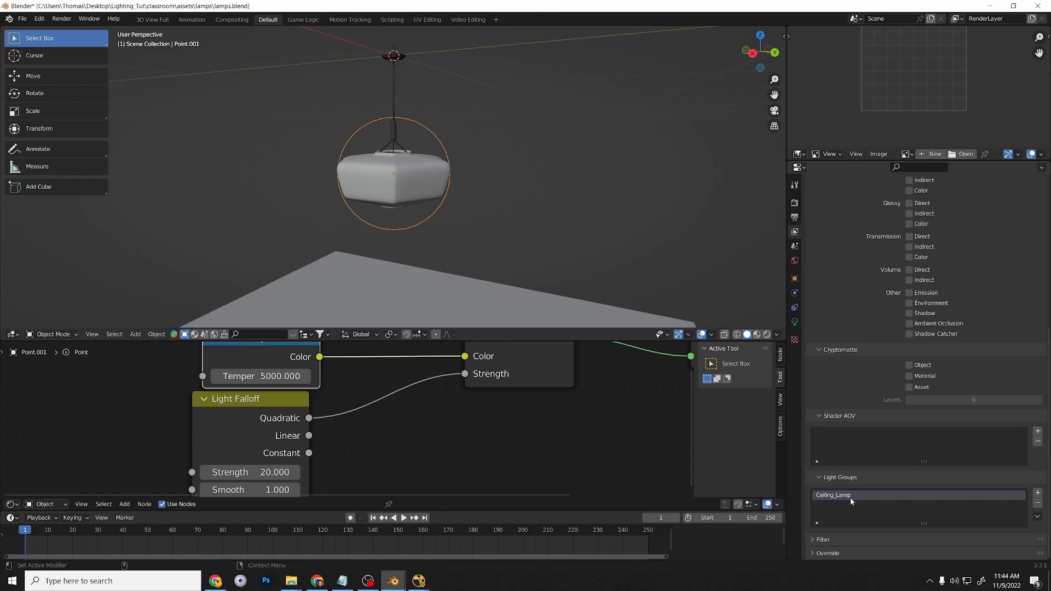
Examine the object properties of the lamp's point light and its shade for a light group setting.
key("Return")
left_click(794, 278)
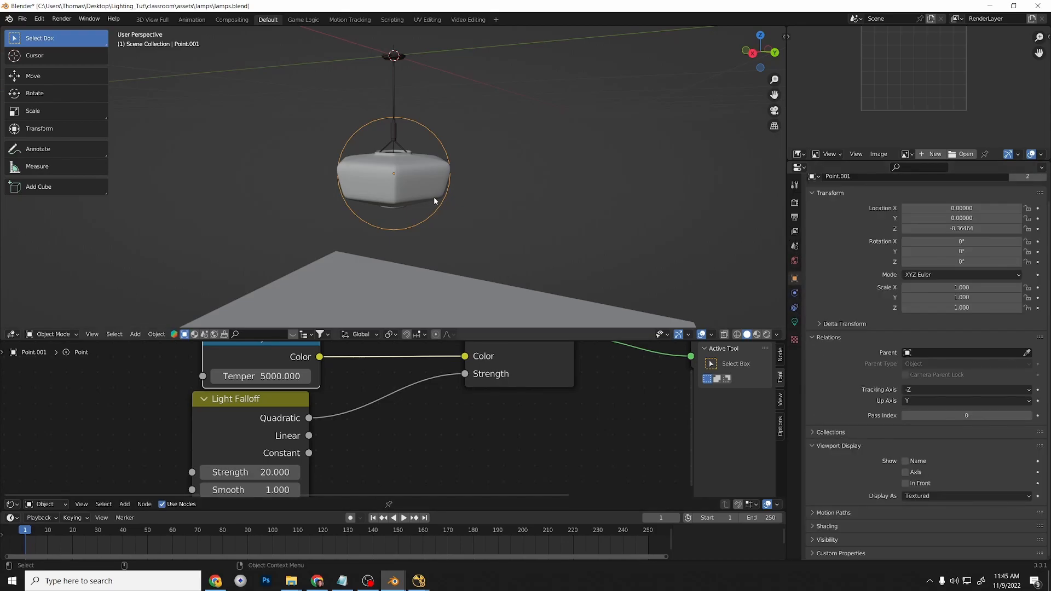
left_click(794, 341)
left_click(794, 278)
left_click(474, 166)
middle_click_drag(473, 166, 382, 169)
left_click(427, 130)
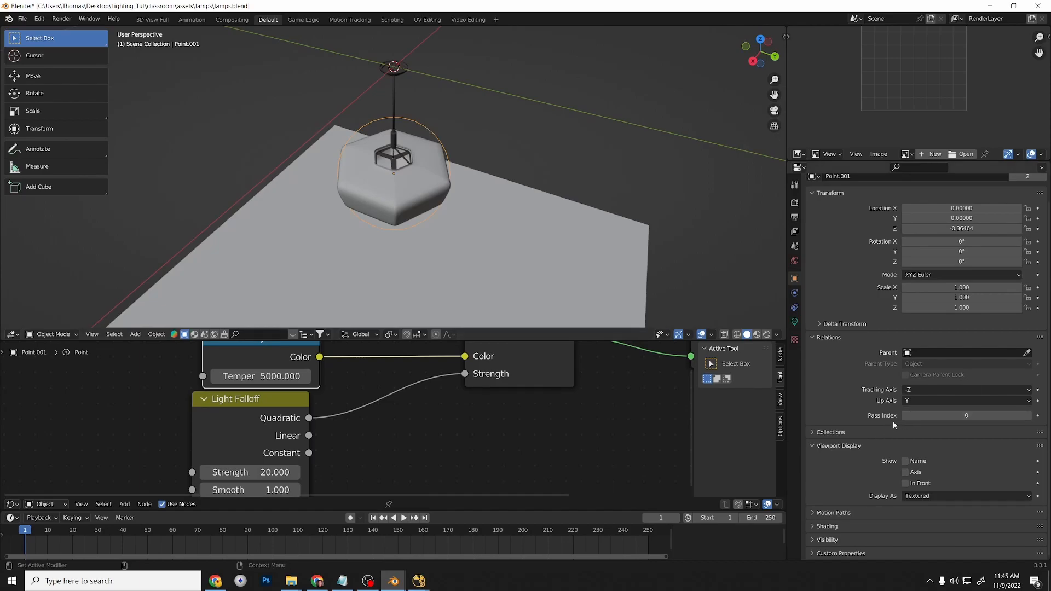
left_click(442, 191)
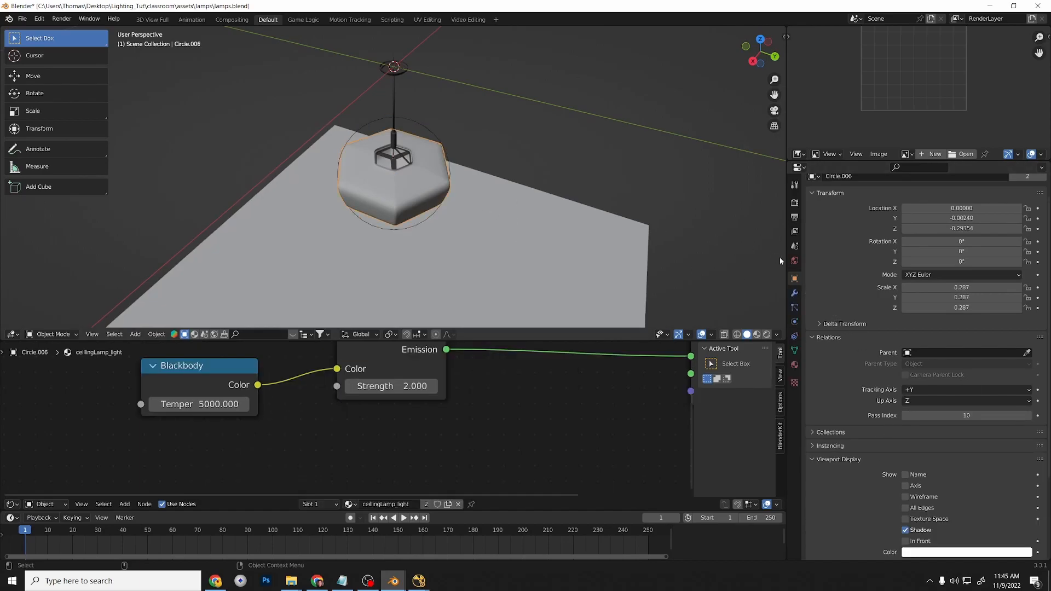
scroll(879, 430, "down", 5)
scroll(877, 430, "down", 1)
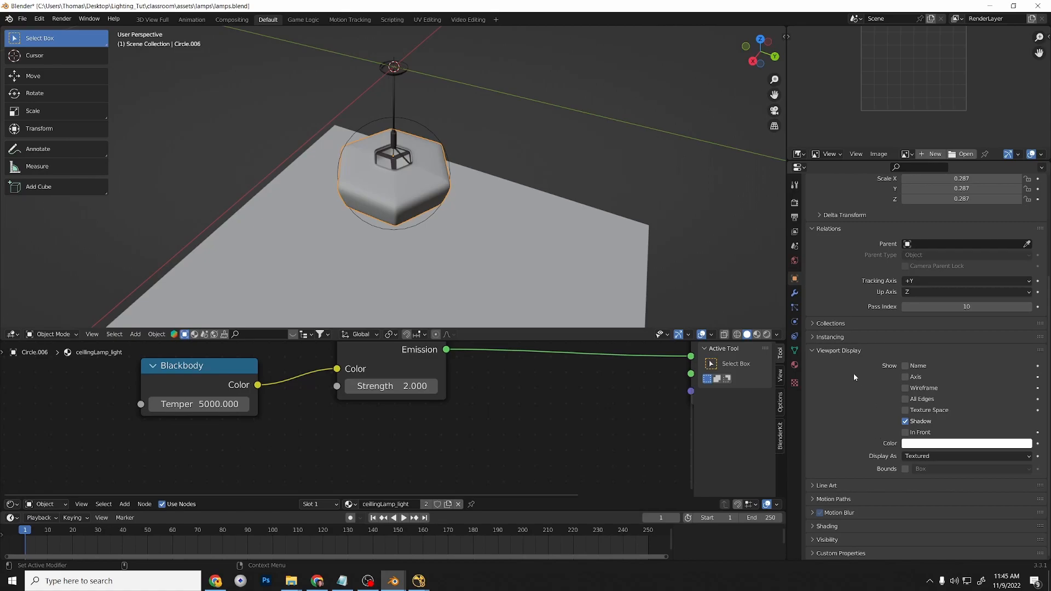
Expand the shade's object Shading settings to reach its light group assignment.
left_click(793, 364)
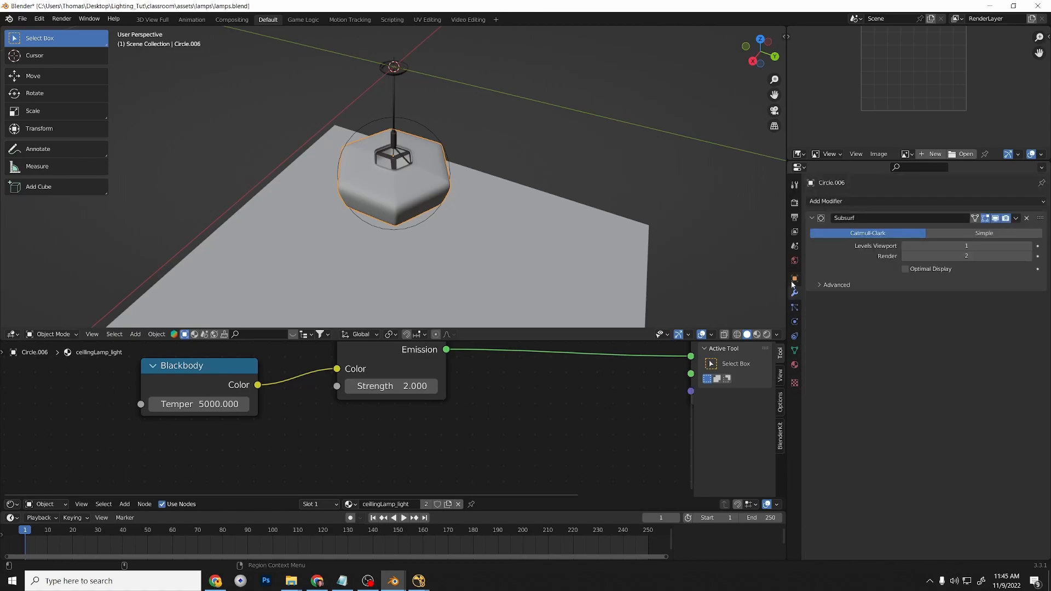
left_click(791, 281)
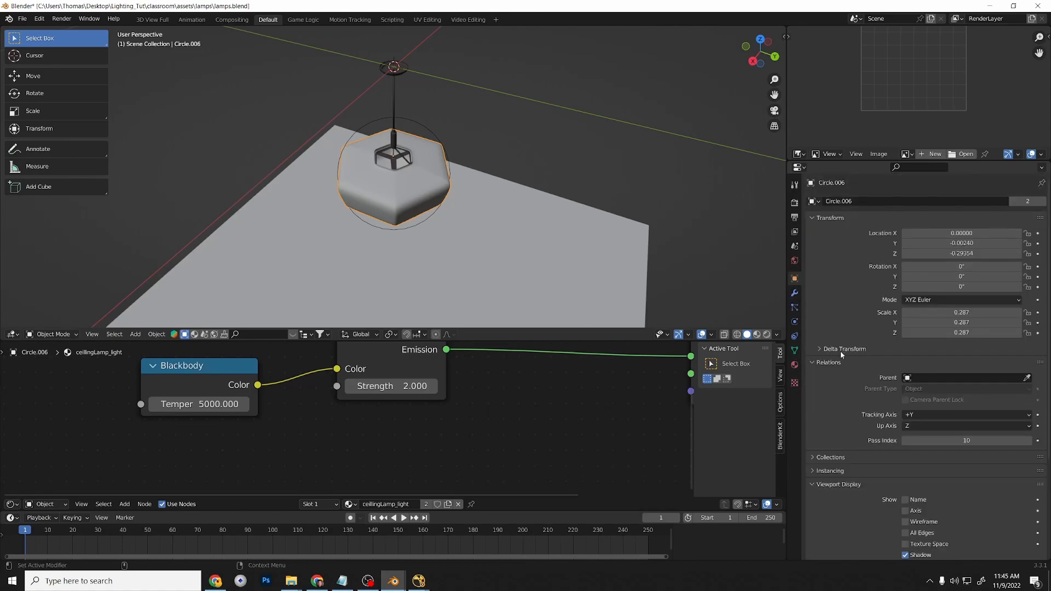
scroll(849, 390, "down", 5)
left_click(827, 526)
scroll(839, 483, "down", 5)
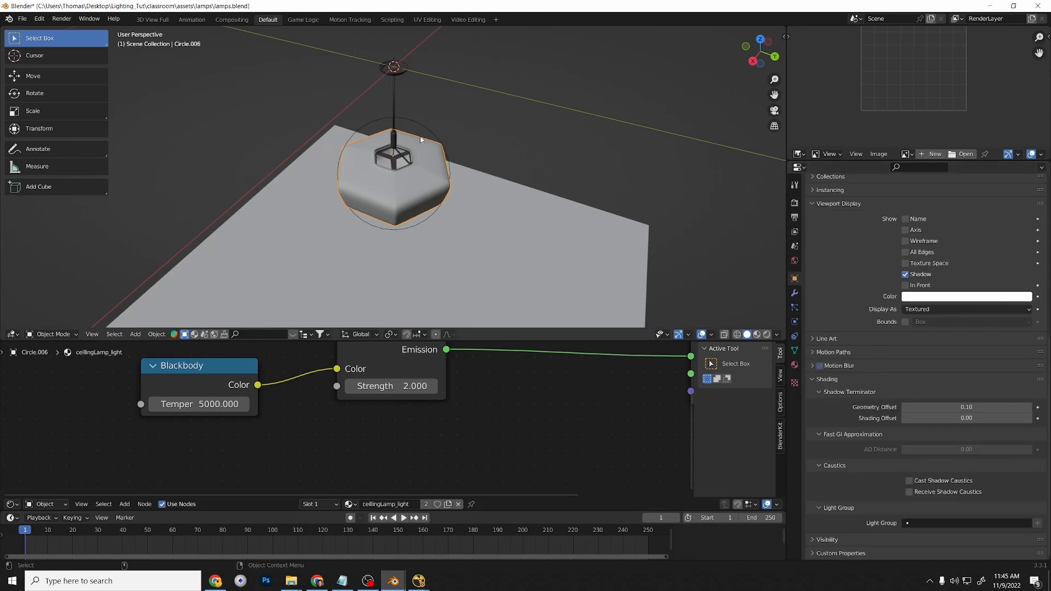
Assign the point light inside the lamp to the Ceiling_Lamp light group.
left_click(423, 126)
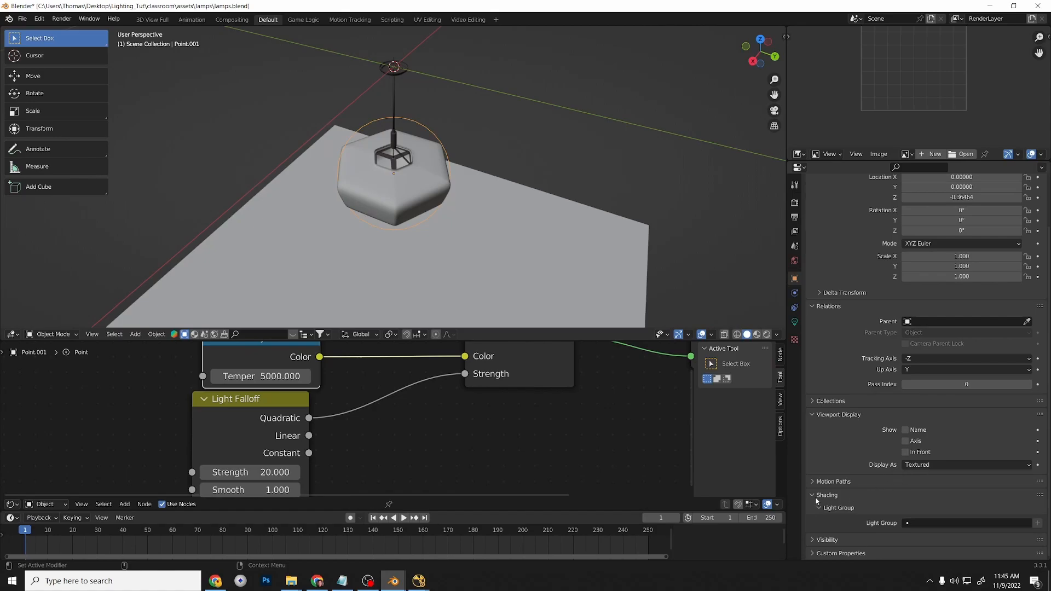
left_click(964, 524)
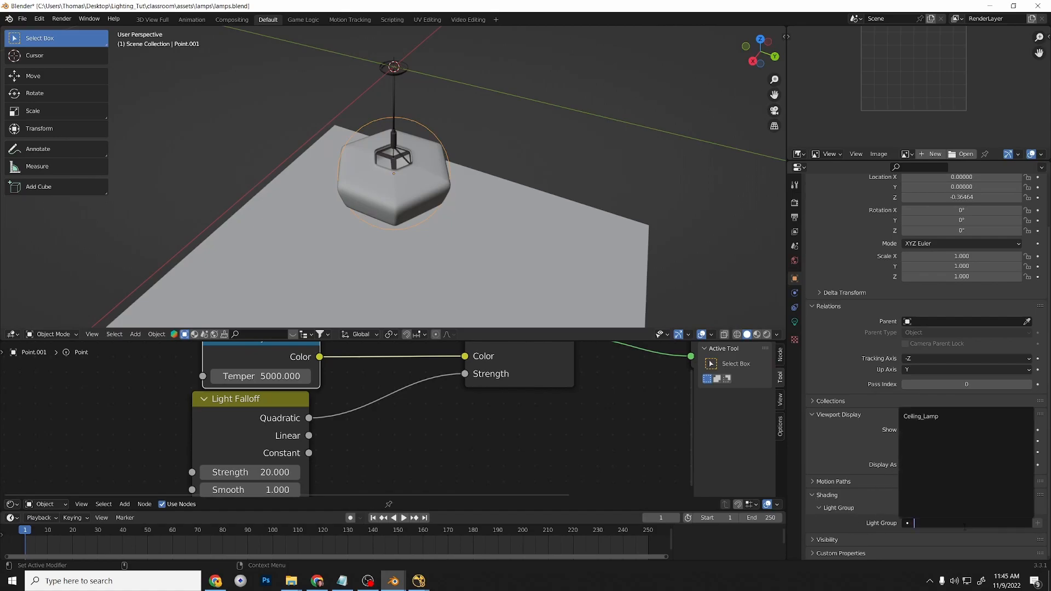
left_click(922, 417)
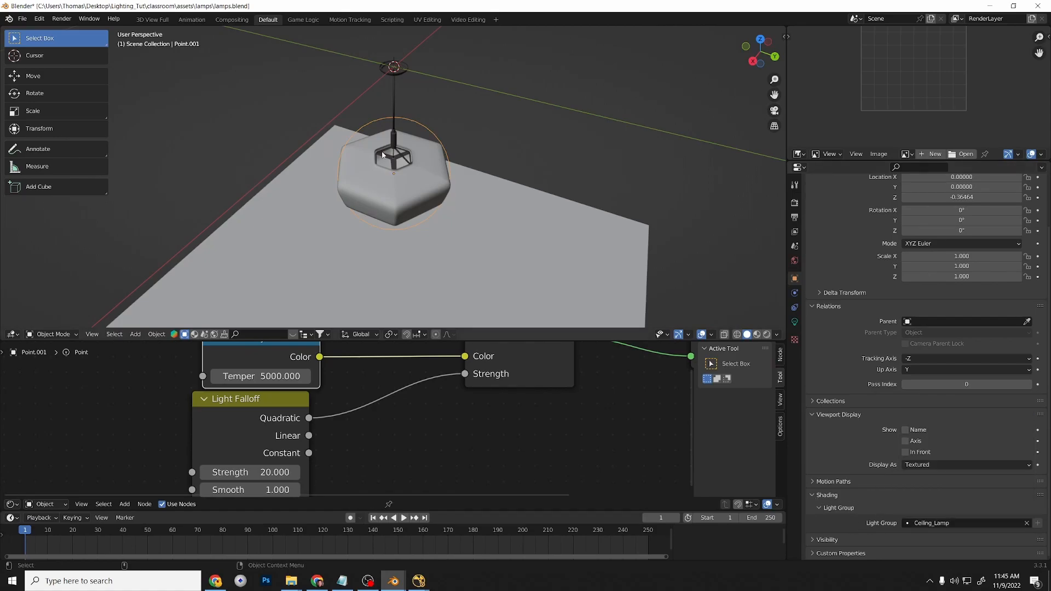
Assign the lamp's emissive shade to the Ceiling_Lamp light group and save lamps.blend.
left_click(405, 180)
scroll(909, 465, "down", 10)
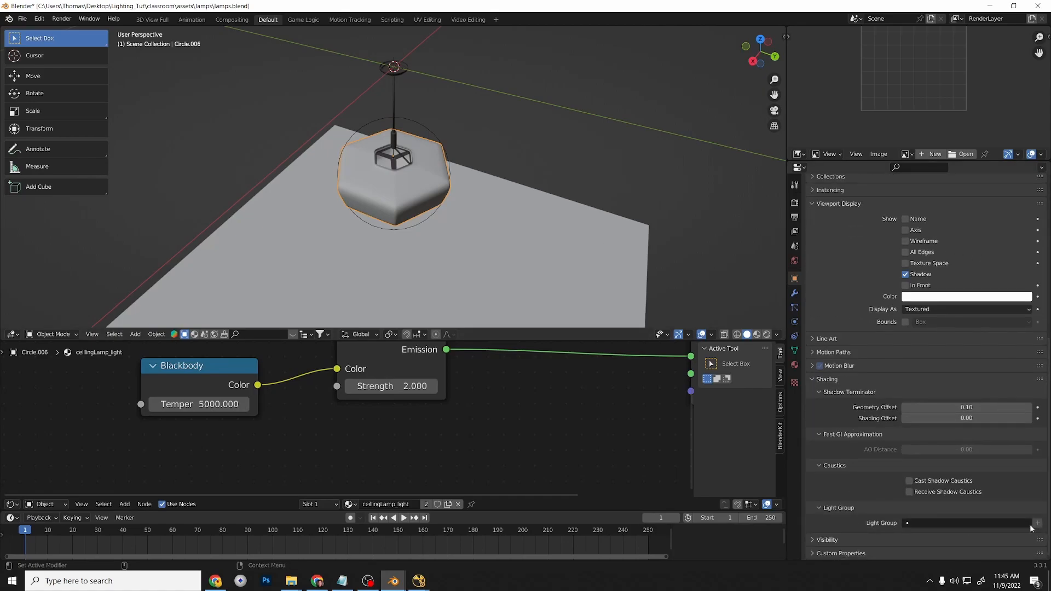
left_click(963, 523)
key("Return")
key("ctrl+s")
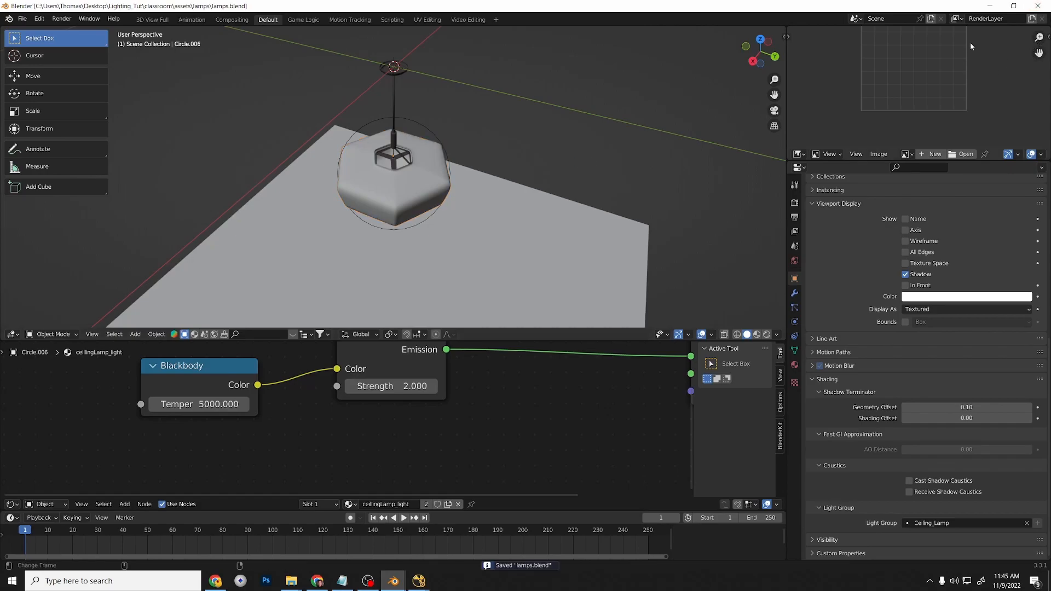
Close the lamps file and save the classroom scene as classroom1.blend in the classroom folder.
left_click(1038, 7)
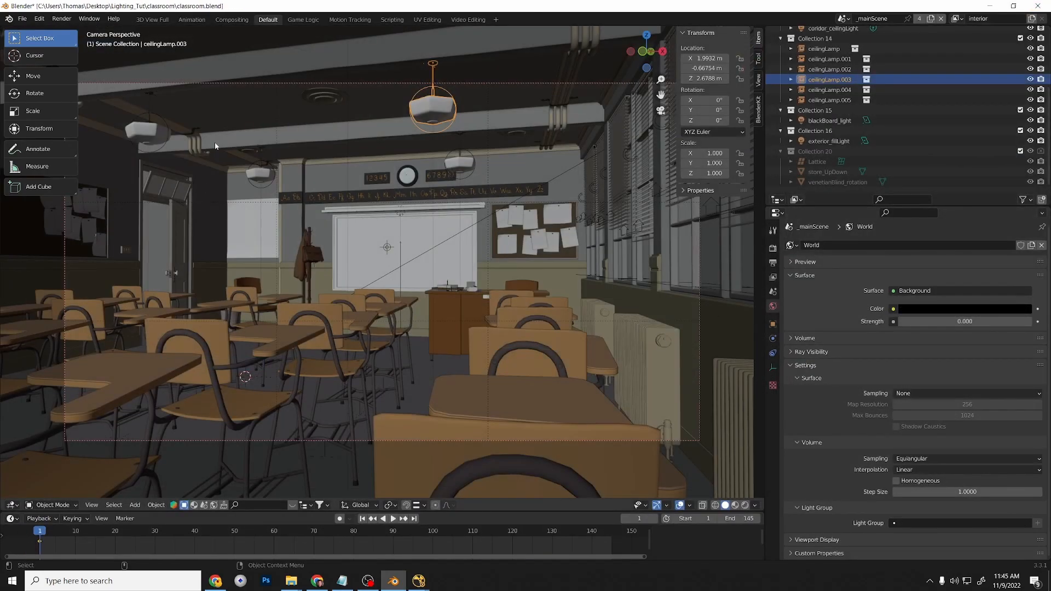
left_click(231, 117)
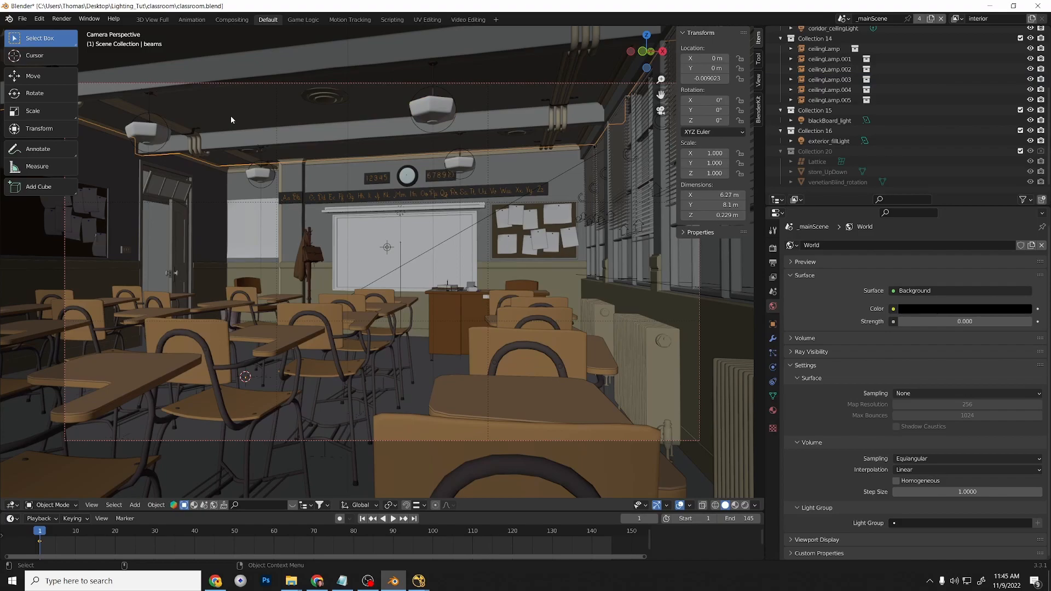
left_click(23, 19)
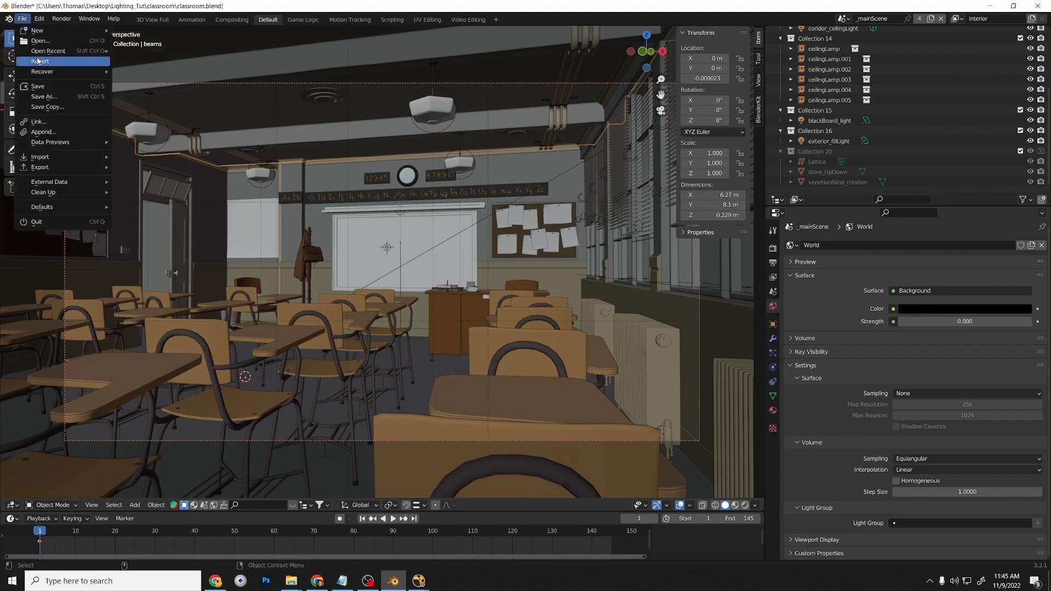
left_click(48, 96)
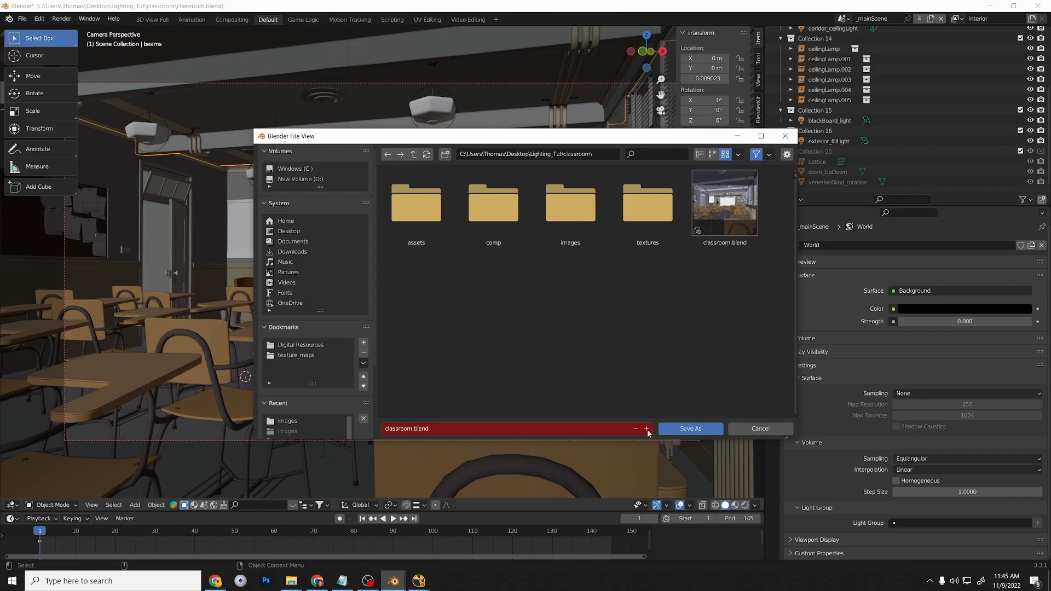
left_click(647, 429)
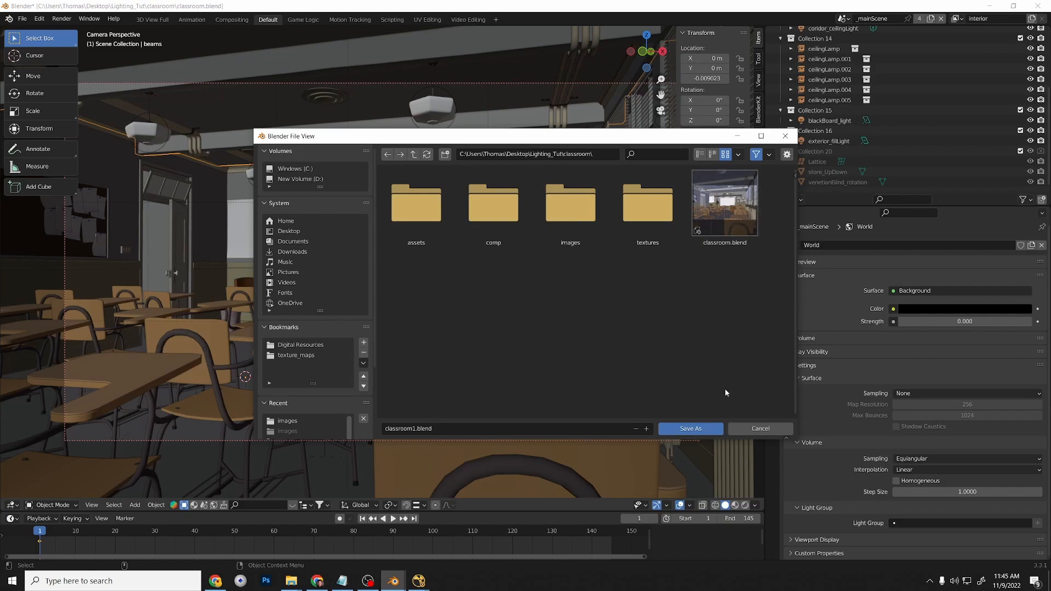
left_click(690, 430)
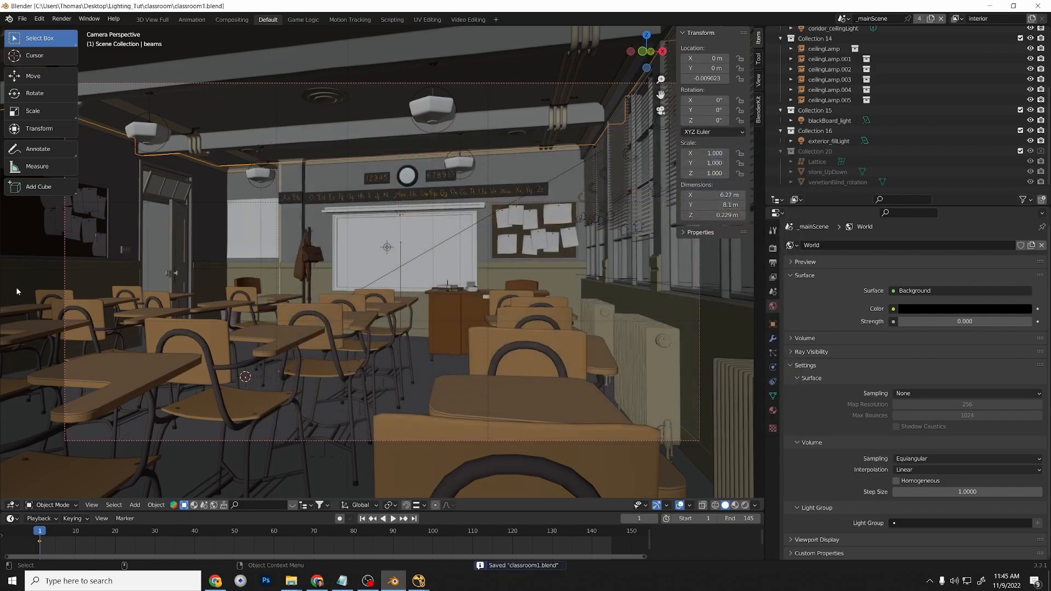
Reload classroom1.blend from the recently opened files.
left_click(23, 19)
mouse_move(54, 51)
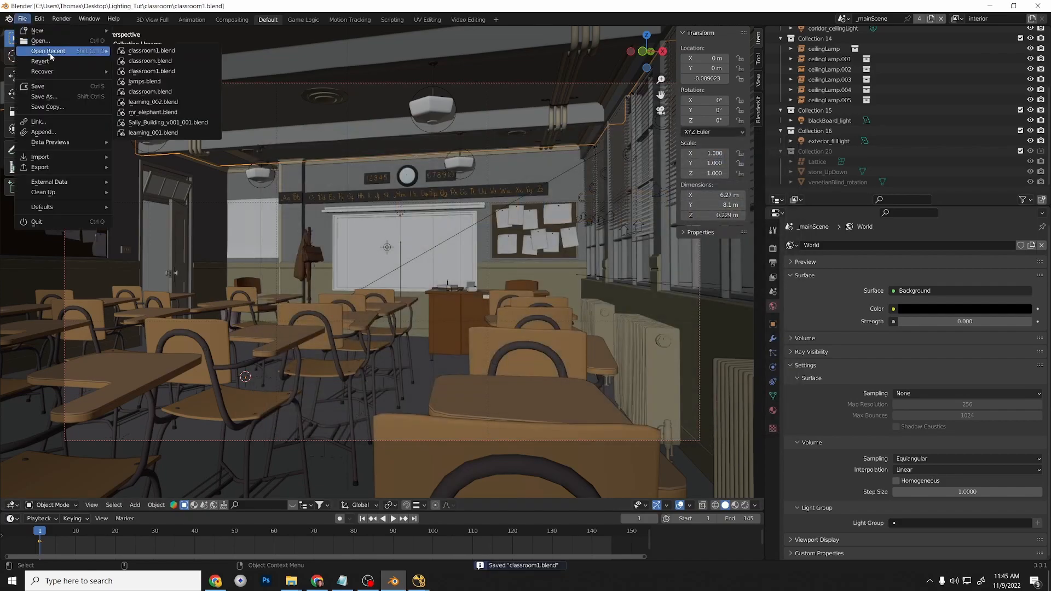
left_click(159, 51)
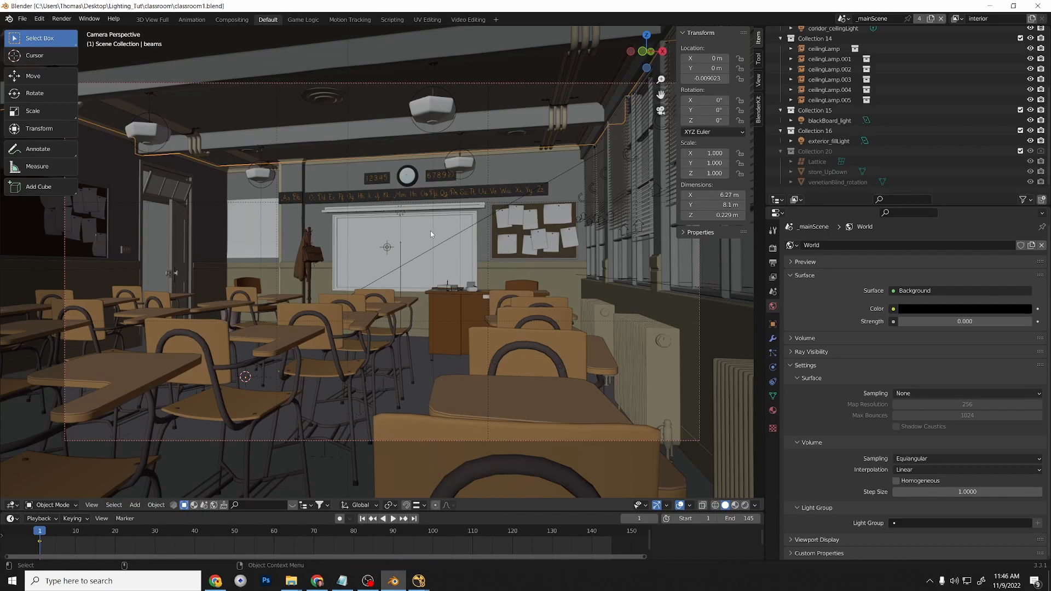
Run a short test render, view the Combined_Ceiling pass, and close the render window.
left_click(62, 18)
left_click(83, 31)
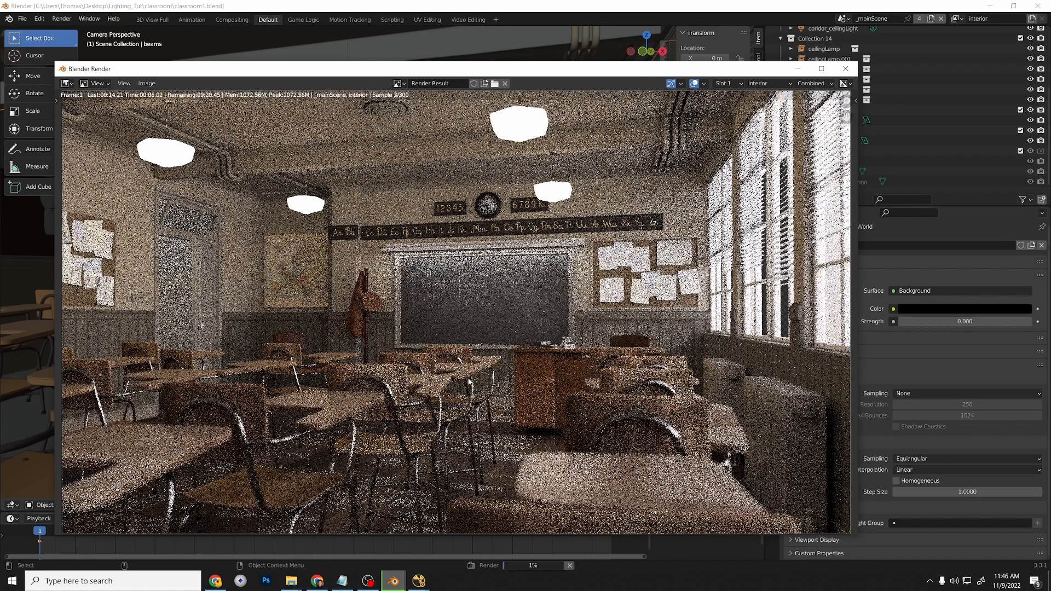
key("Escape")
left_click(812, 83)
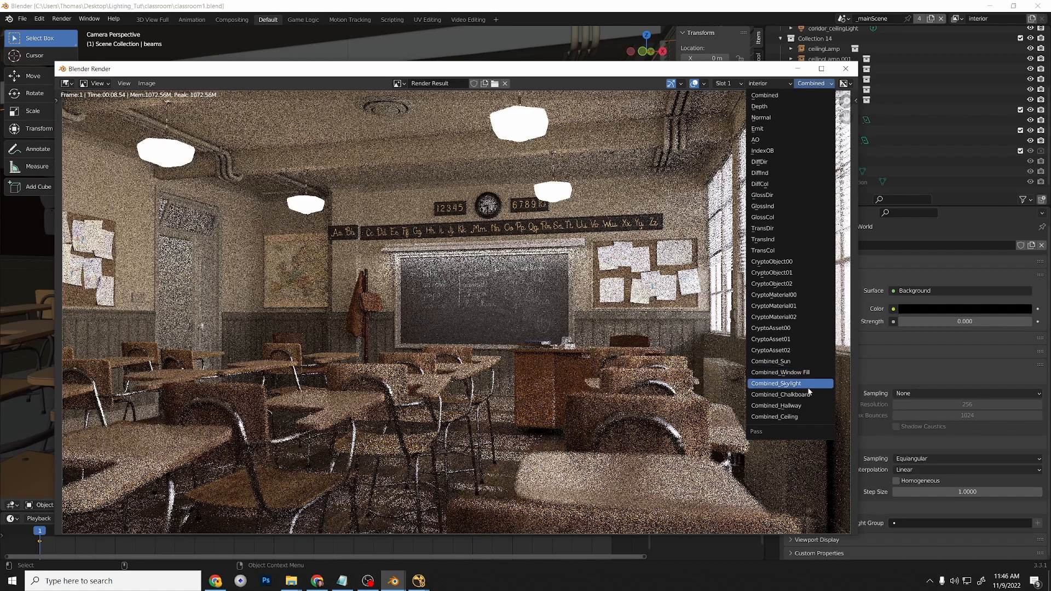
left_click(790, 418)
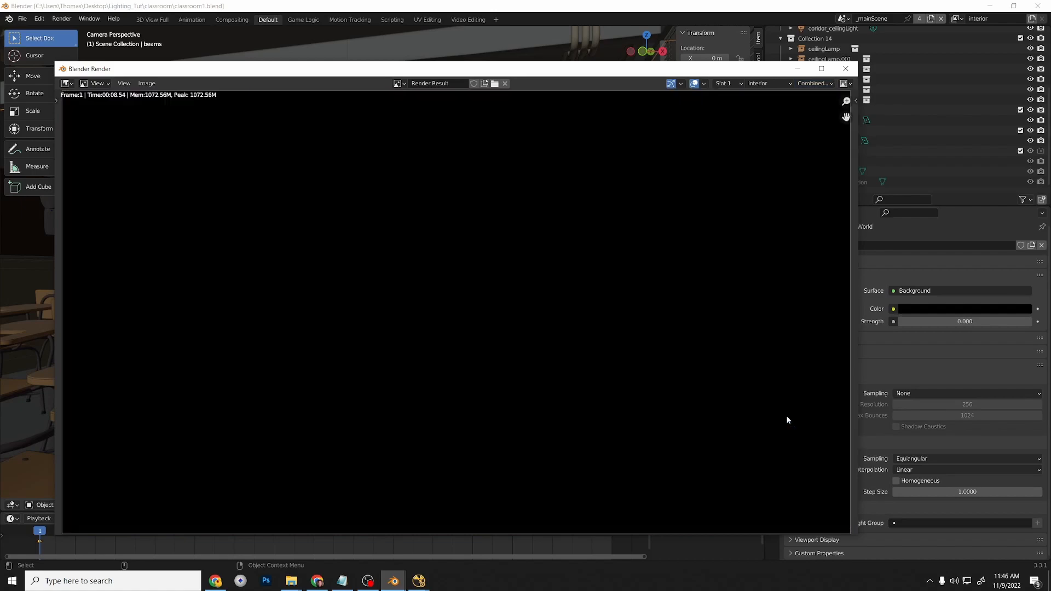
left_click(813, 85)
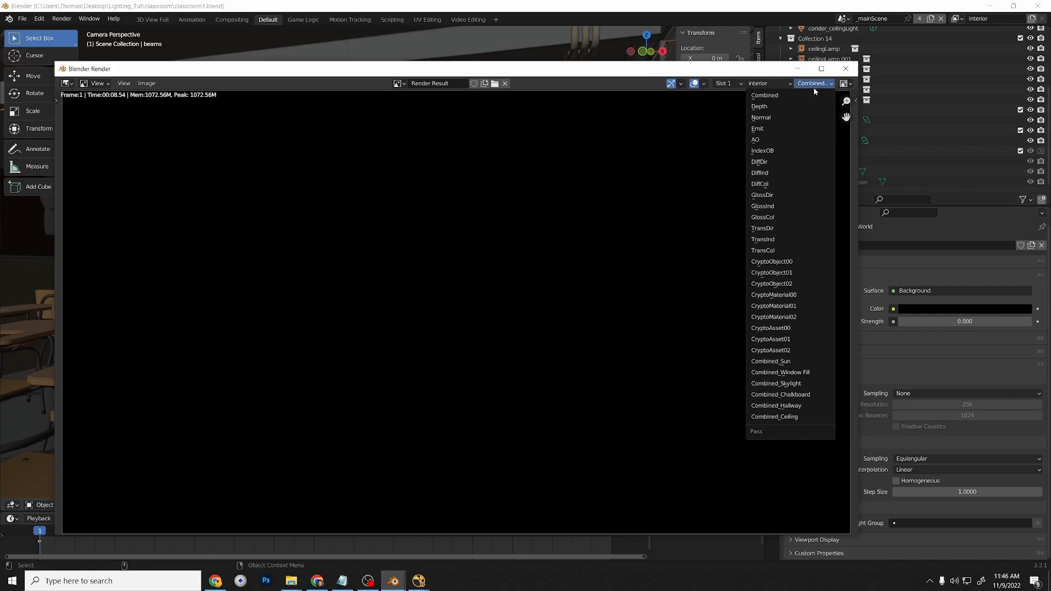
left_click(846, 69)
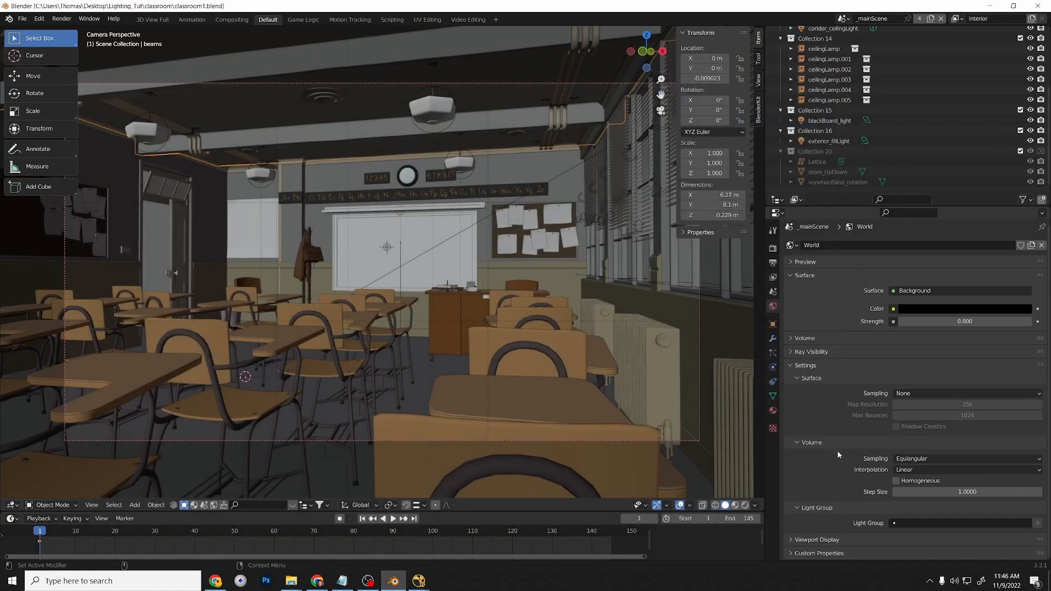
Close Blender, minimize NukeX, and reopen classroom1.blend from the Lighting_Tut project folder in a maximized window.
left_click(1037, 6)
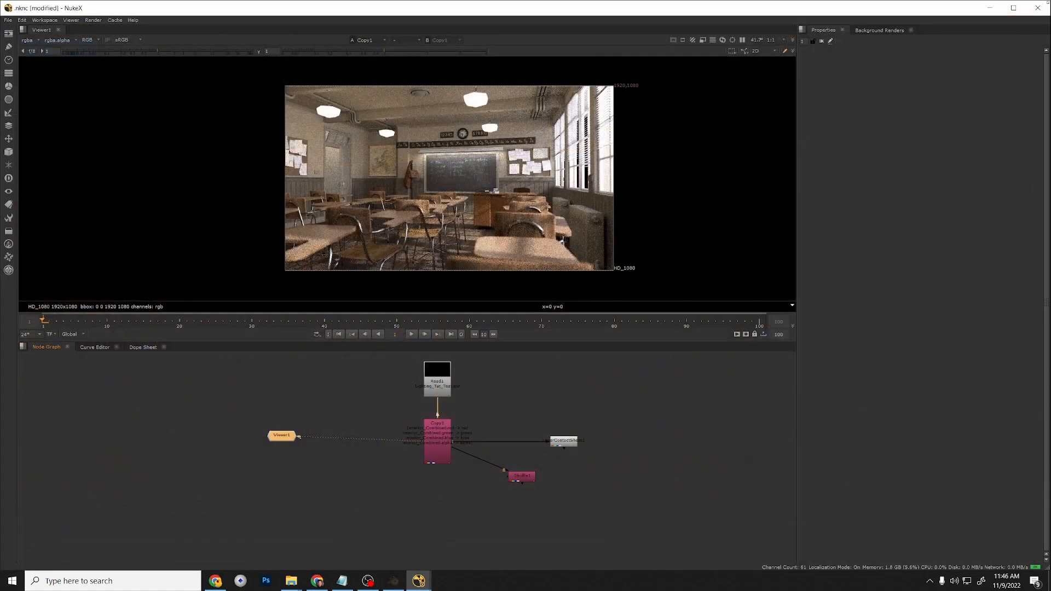
left_click(990, 8)
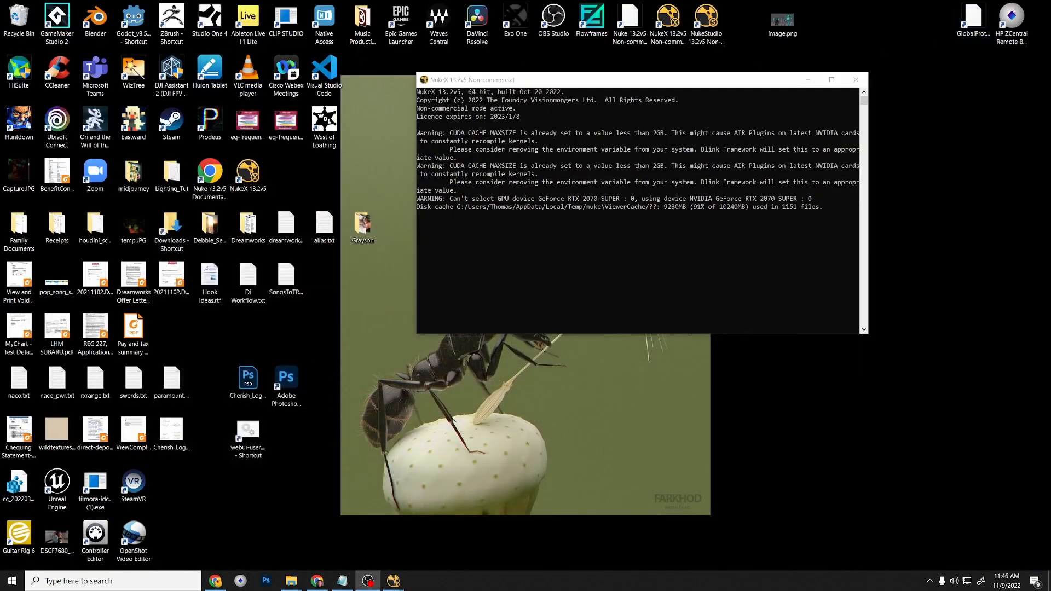
double_click(173, 169)
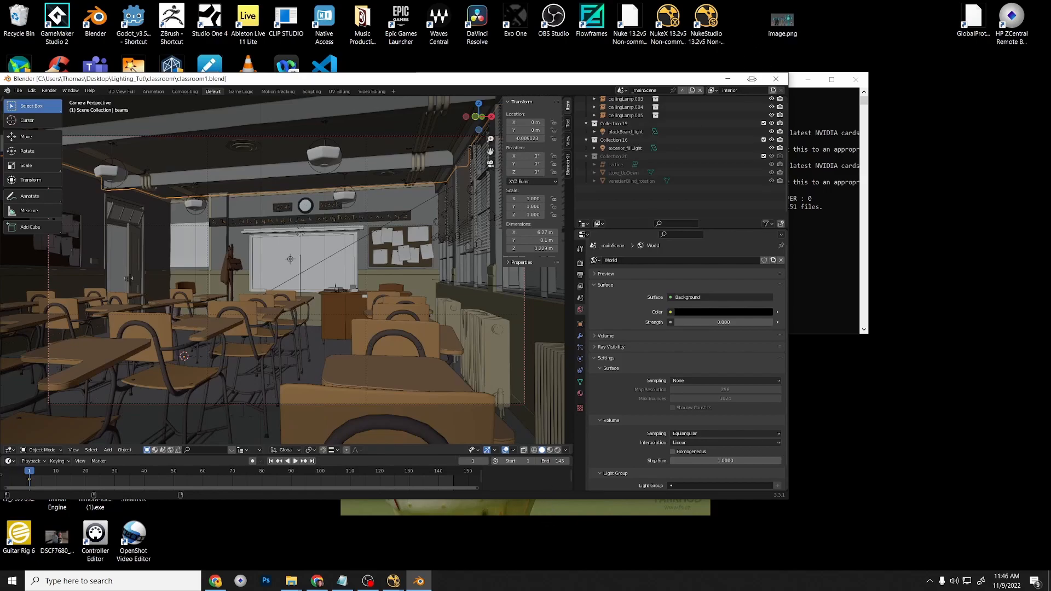
left_click(751, 78)
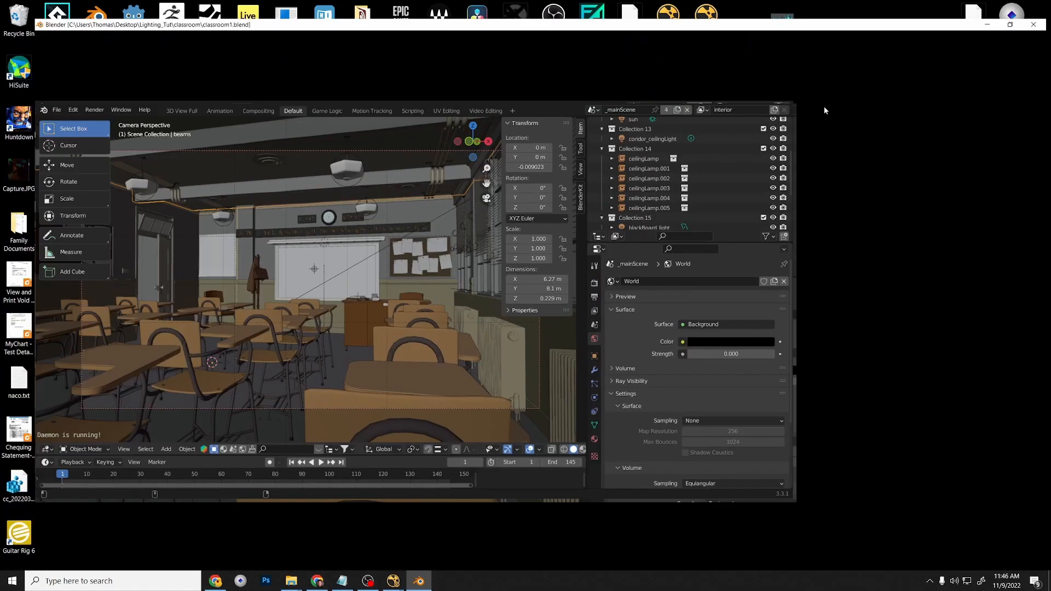
Select ceilingLamp in the outliner and examine the light groups available for assignment in the world settings.
scroll(895, 489, "down", 1)
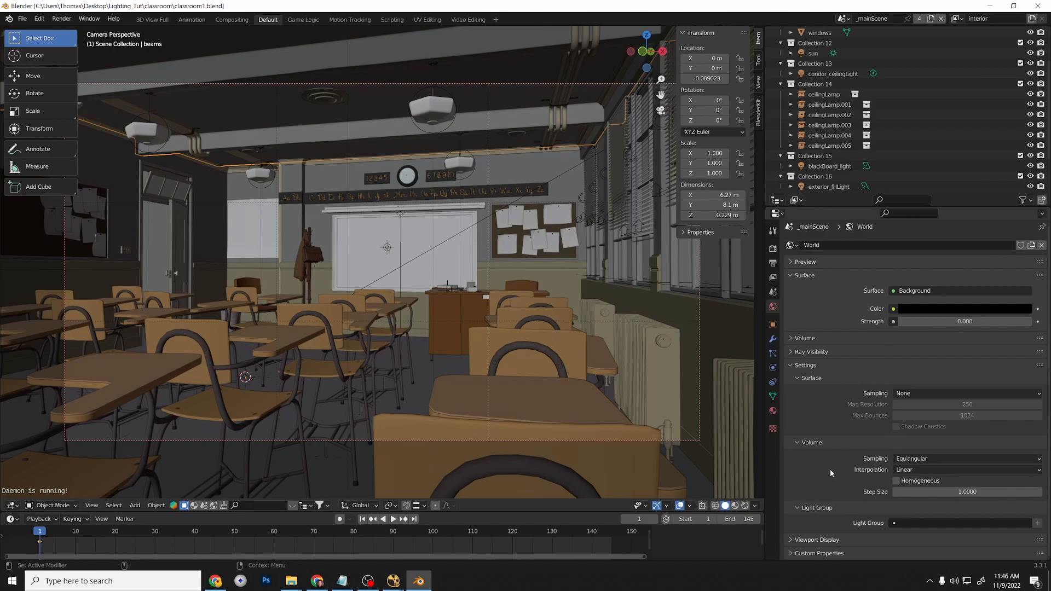
left_click(823, 95)
left_click(986, 524)
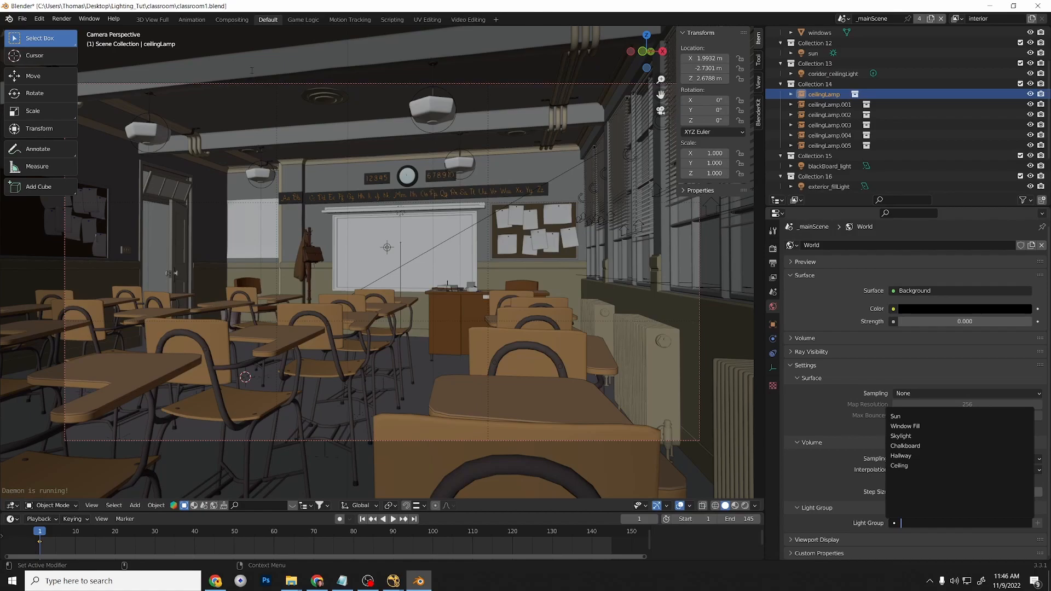
left_click(61, 19)
Render the classroom image again and check the light group passes listed for the interior layer.
left_click(61, 18)
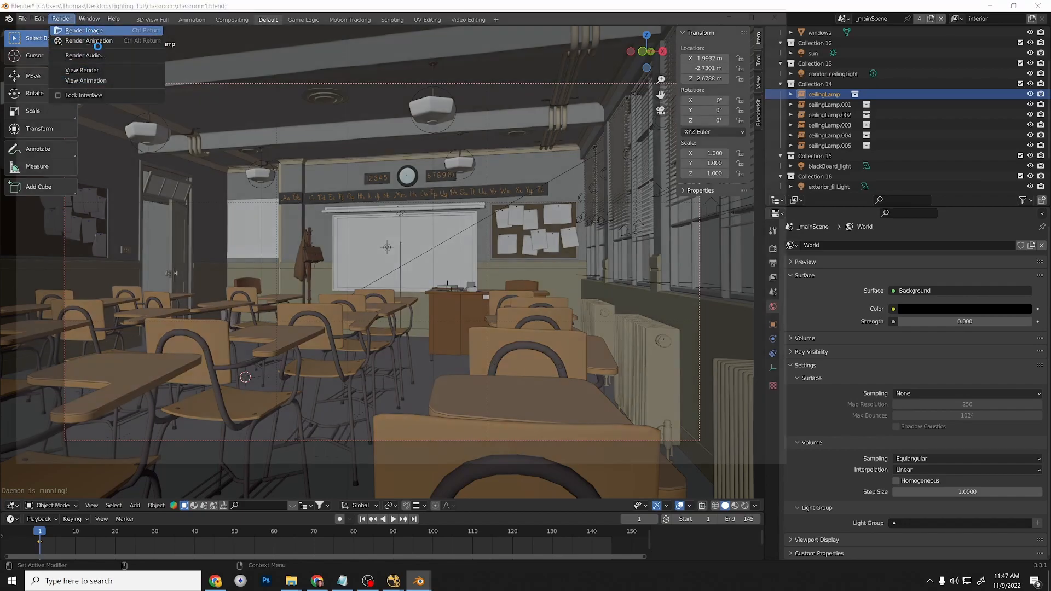
left_click(84, 31)
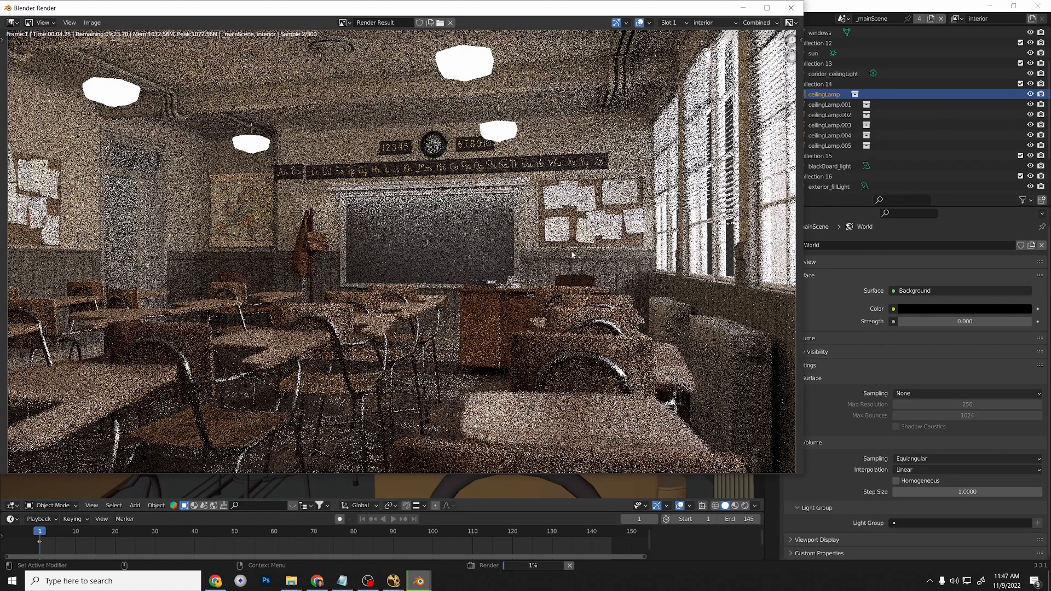
left_click(766, 23)
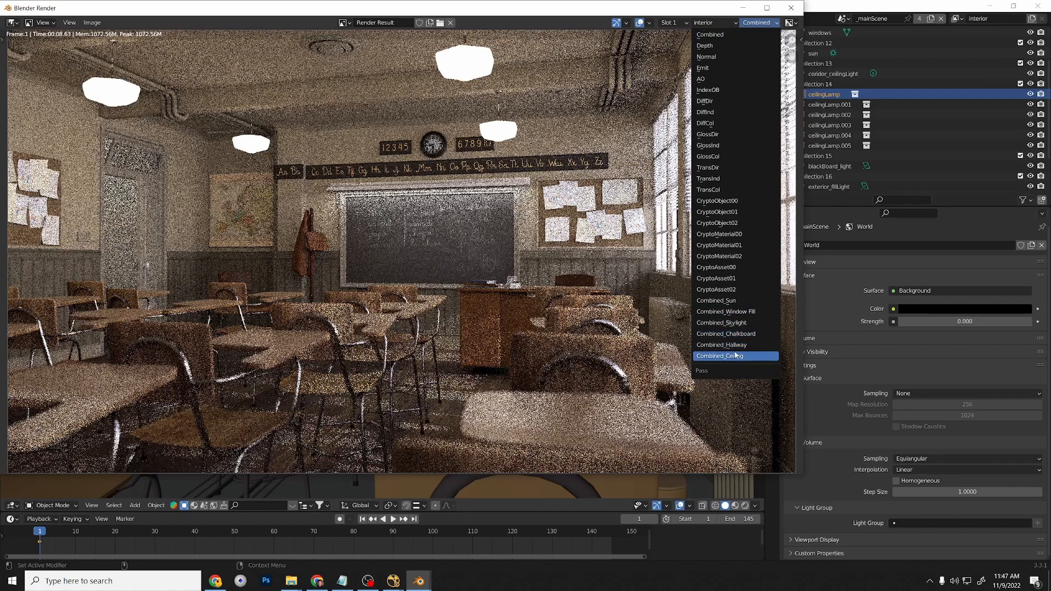
left_click(736, 311)
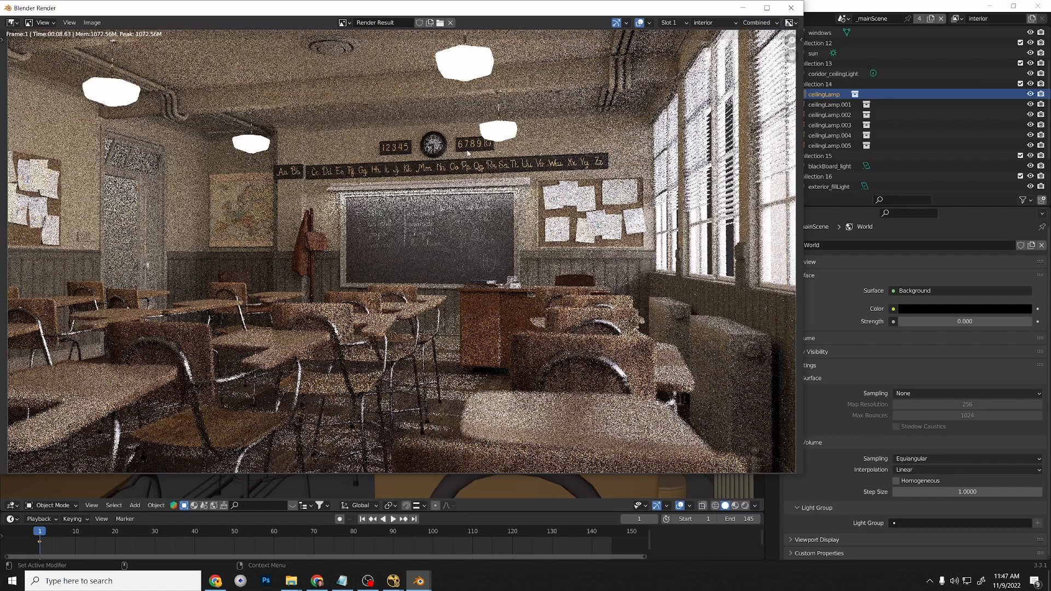
Close the render window, maximize the lamps.blend window, and check the light group assigned to the lamp shade and its point light.
left_click(790, 8)
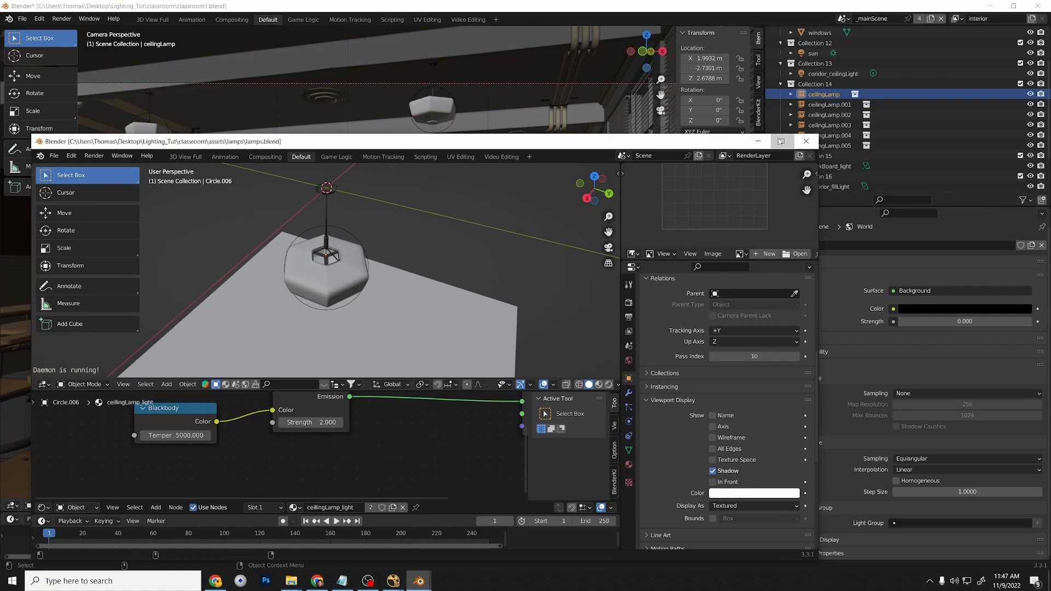
left_click(781, 141)
scroll(868, 432, "down", 5)
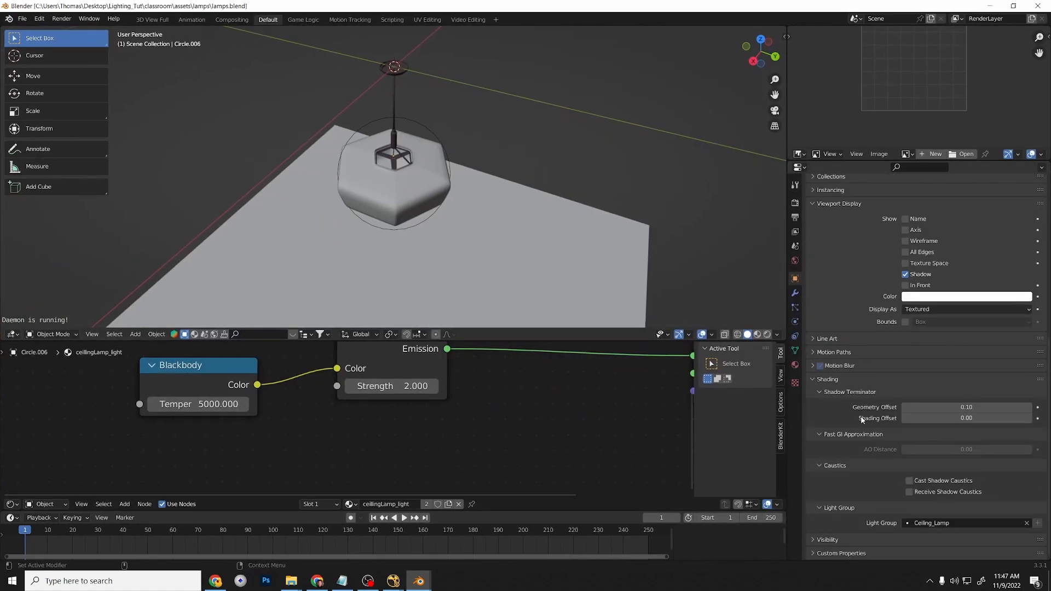
left_click(440, 162)
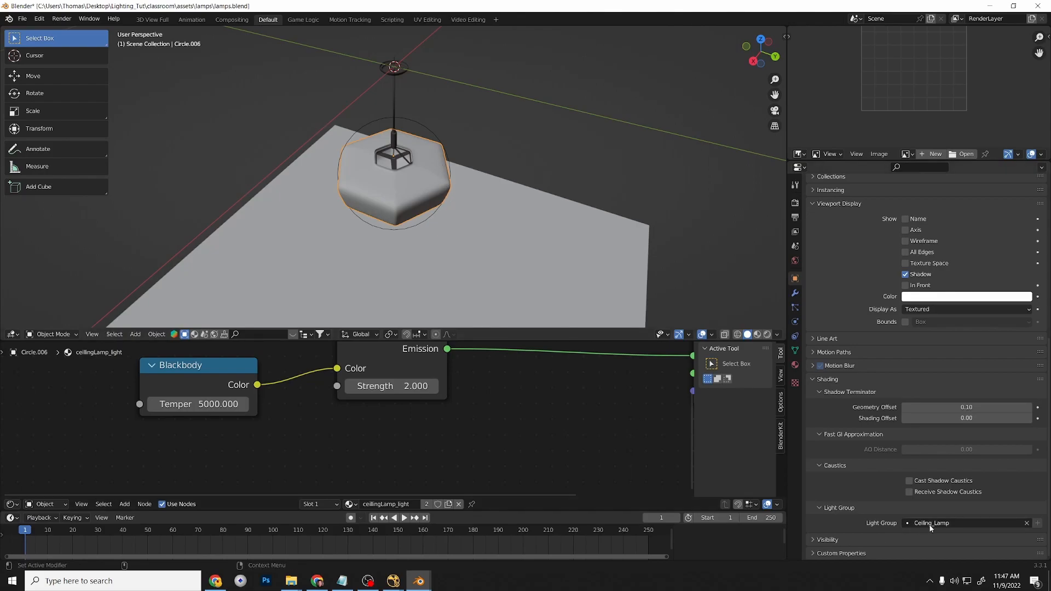
left_click(427, 131)
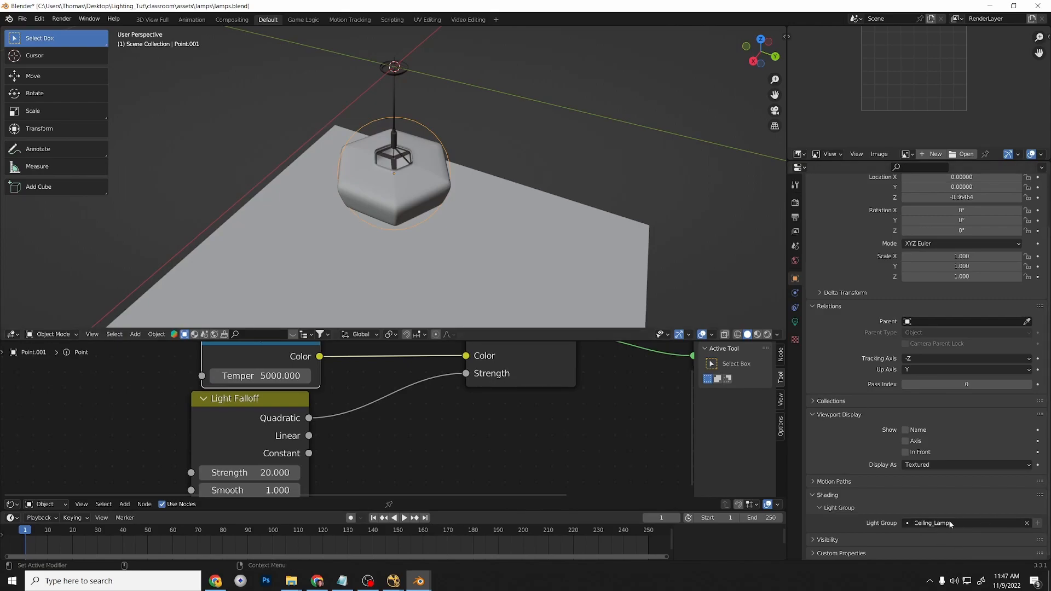
left_click(1006, 522)
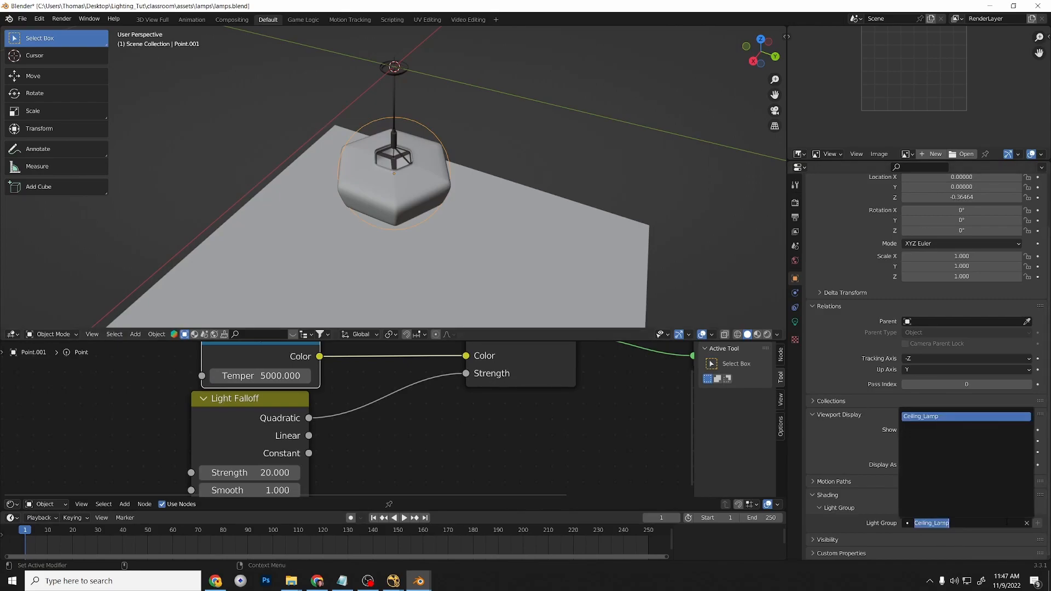
left_click(796, 431)
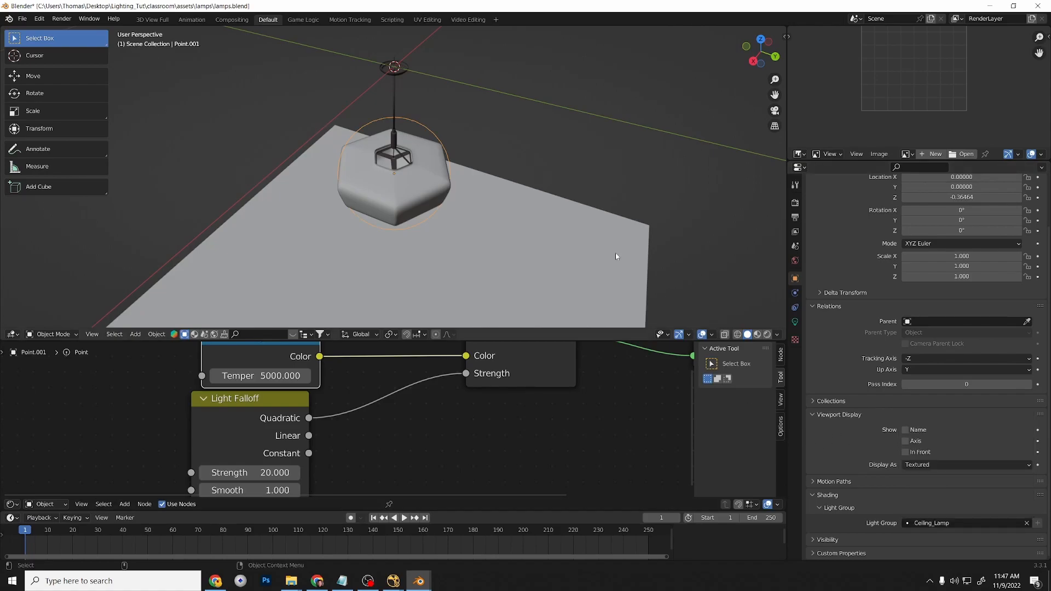
Save lamps.blend with the plane selected, and close its Blender window.
left_click(521, 182)
key("ctrl+s")
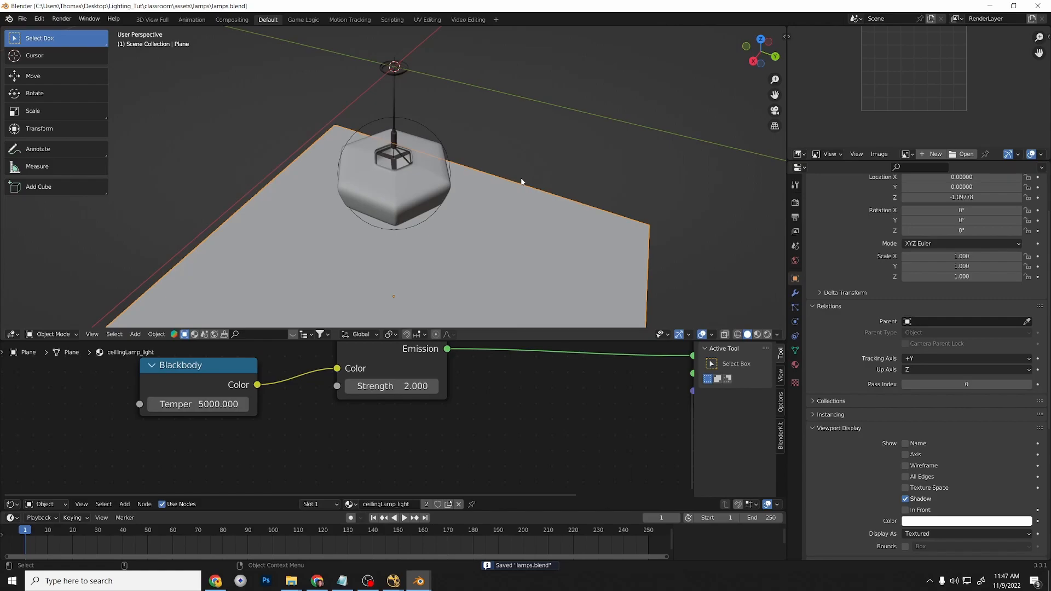
left_click(1039, 9)
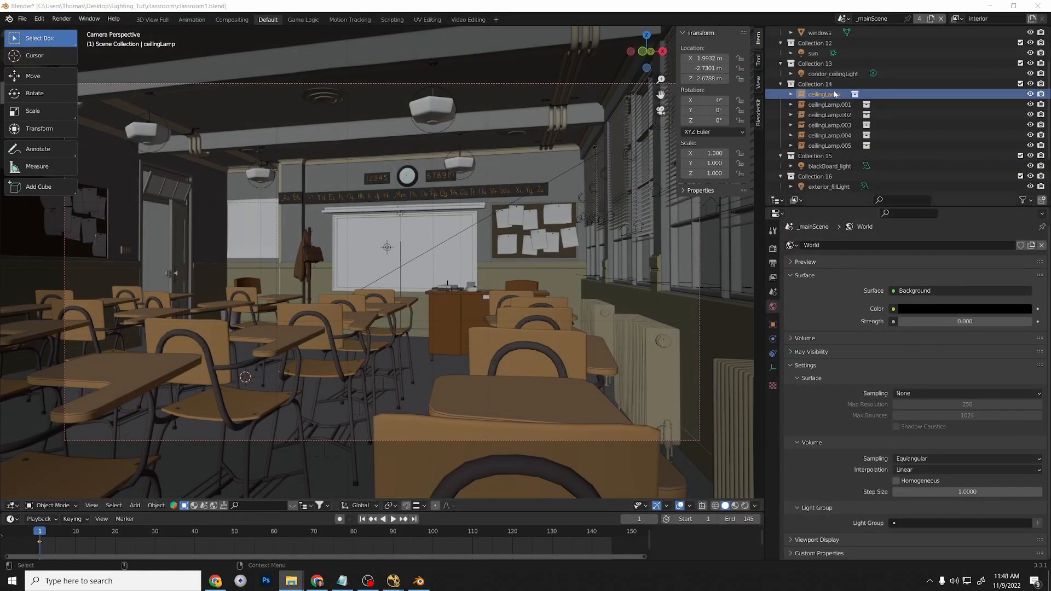
Examine the contents of ceilingLamp in the outliner, collapse Collection 14, and switch that collection off and on in the view layer.
left_click(791, 95)
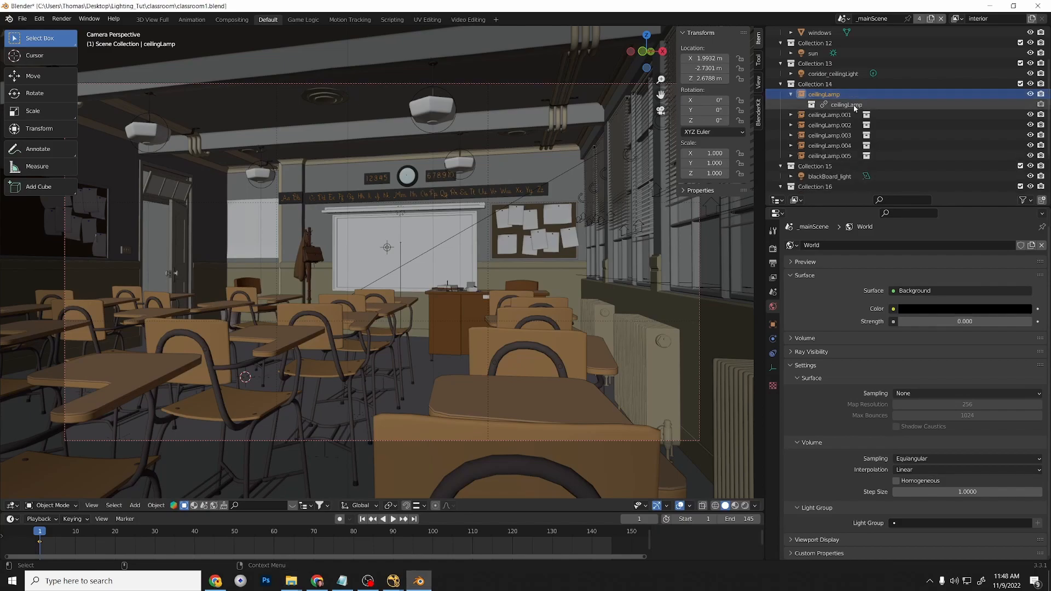
left_click(791, 95)
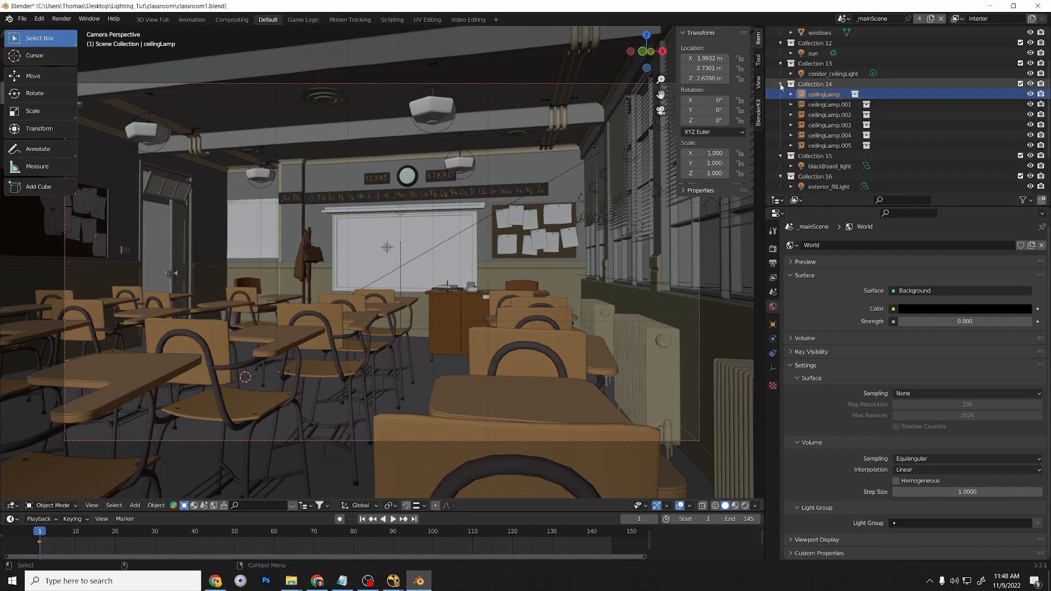
left_click(780, 84)
left_click(1021, 100)
left_click(1021, 101)
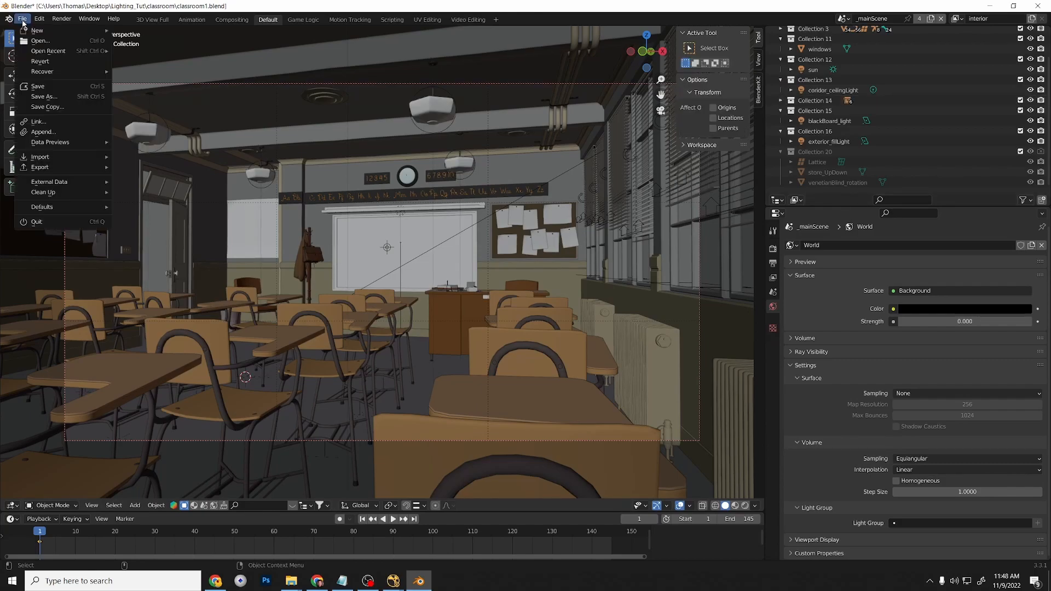
Save the changes to classroom1.blend and reload it from the recent files to refresh the linked lamps.
mouse_move(49, 51)
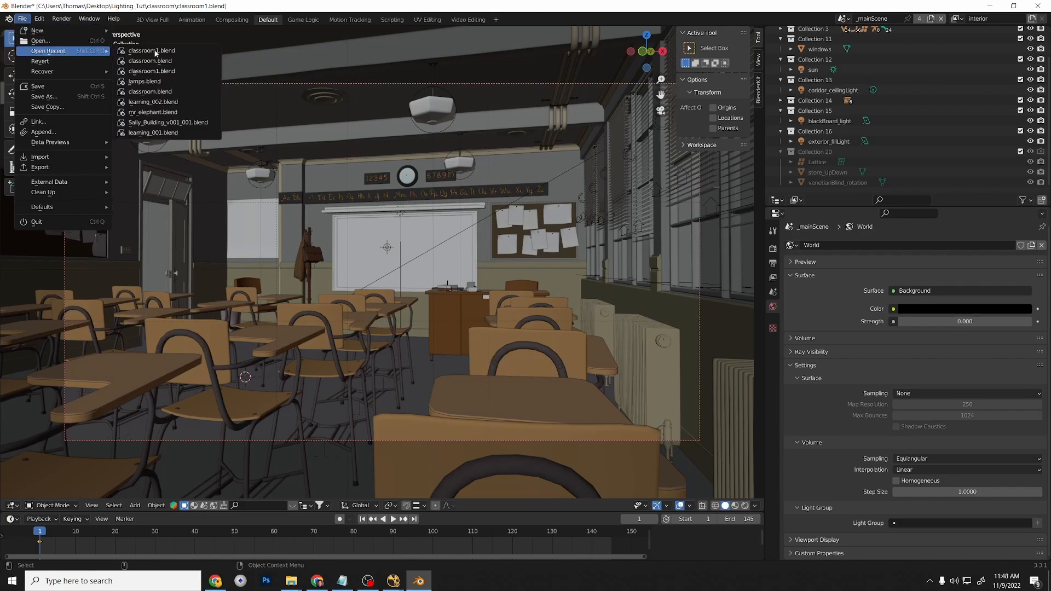
left_click(211, 53)
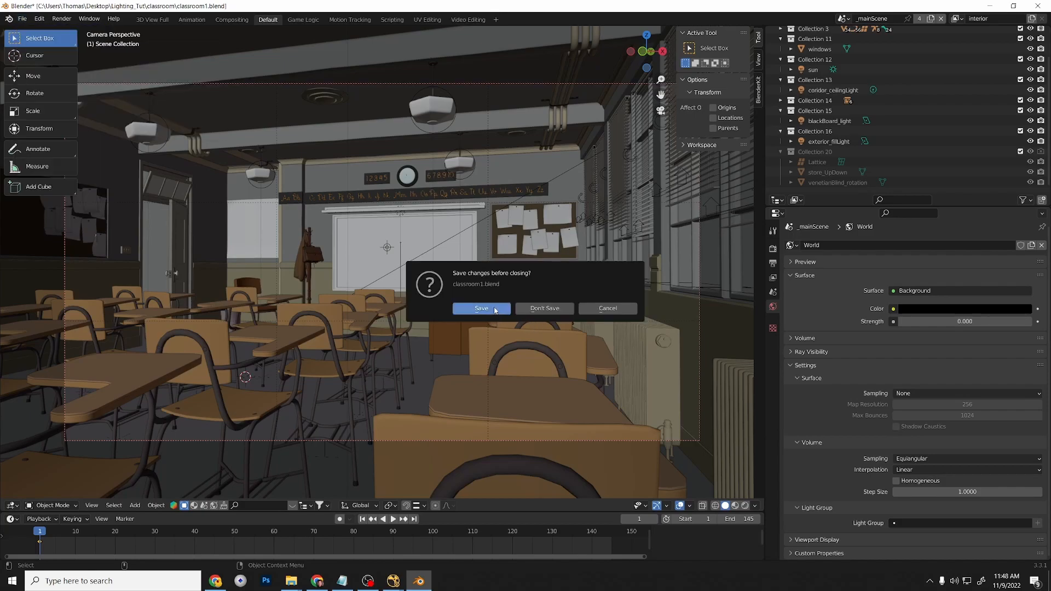
left_click(491, 310)
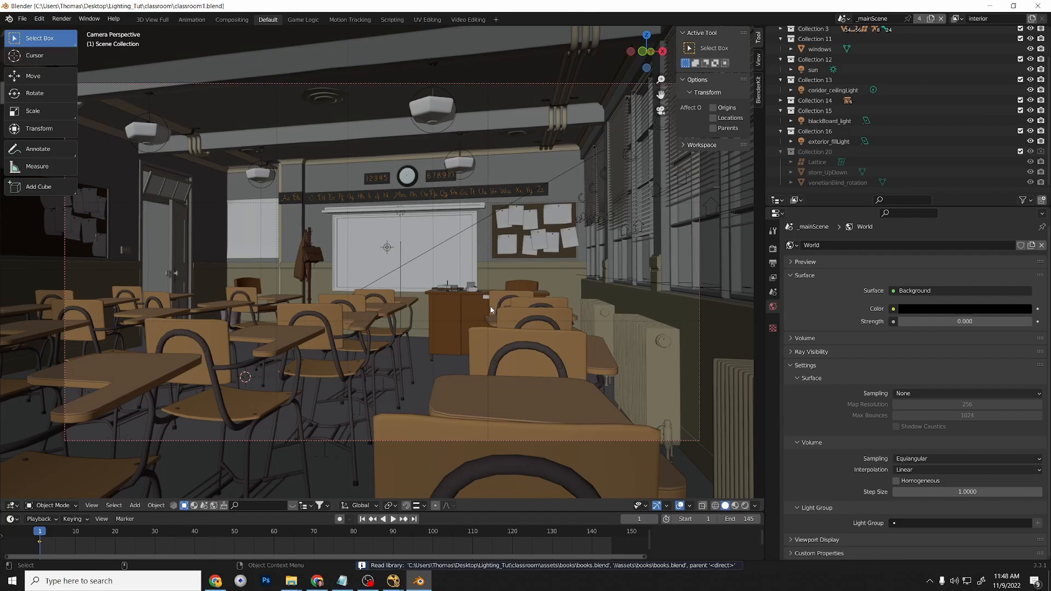
left_click(22, 25)
mouse_move(55, 51)
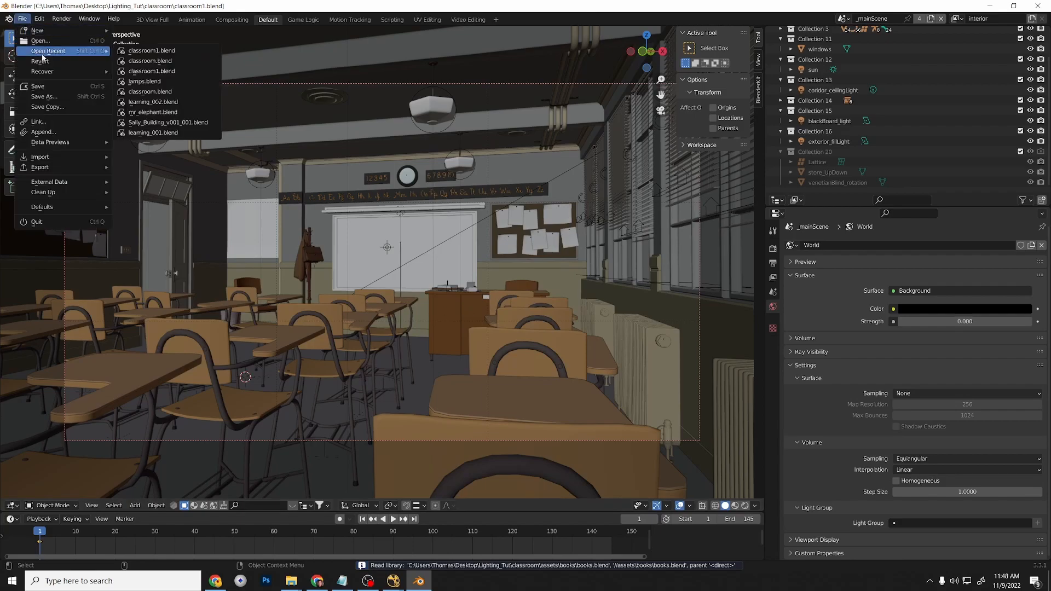
left_click(174, 50)
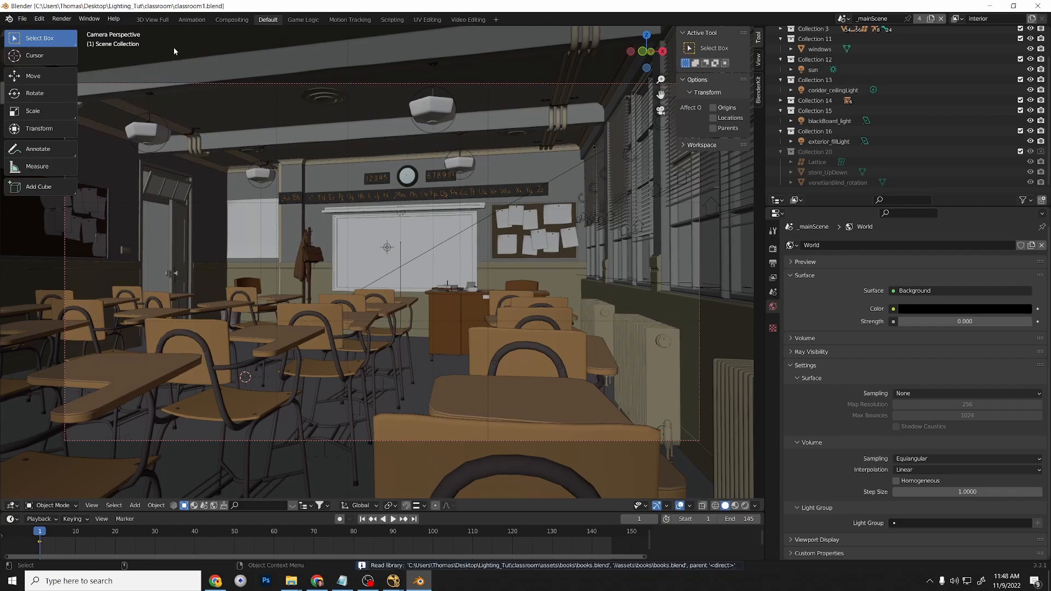
Render the reloaded classroom scene and display the Combined_Ceiling pass of the interior layer.
left_click(62, 19)
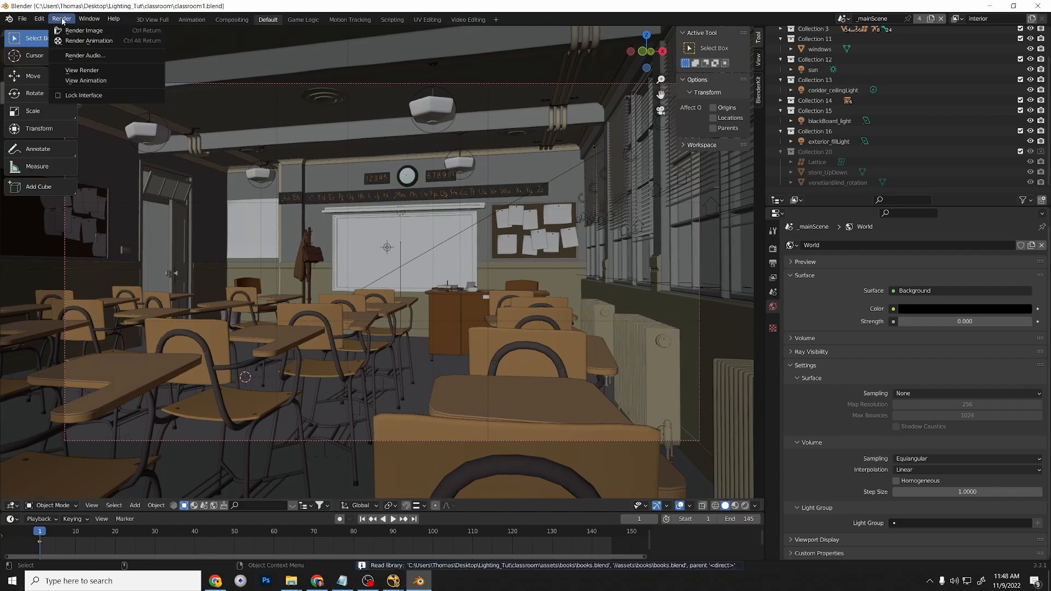
left_click(82, 30)
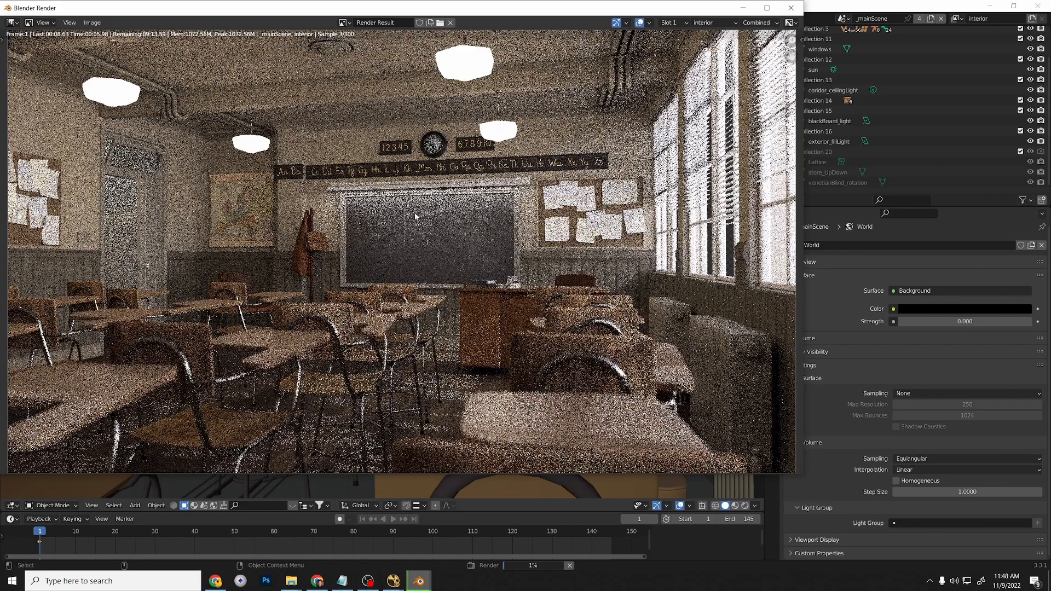
left_click(753, 23)
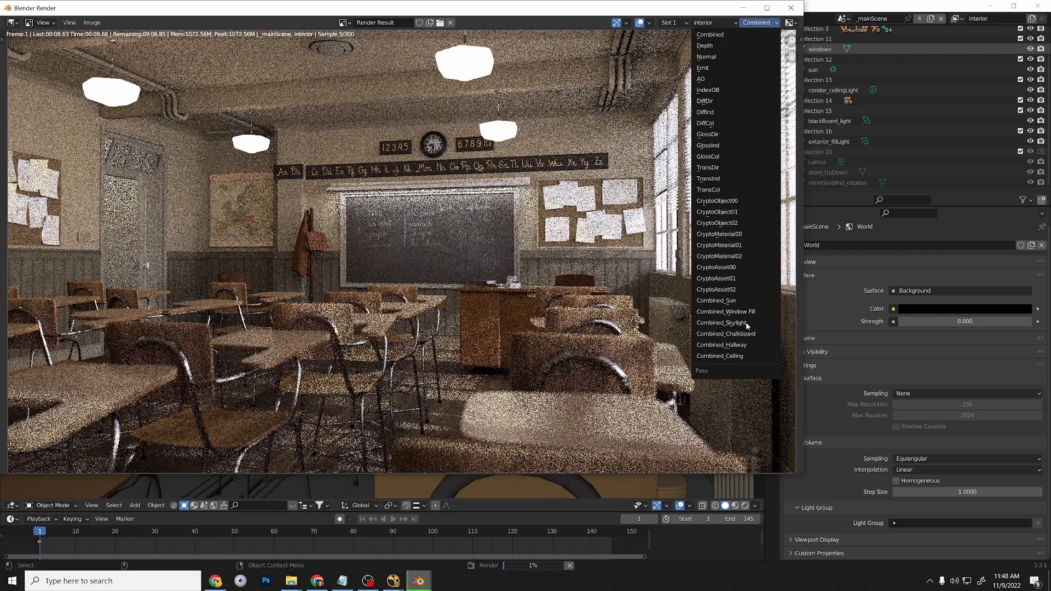
left_click(727, 356)
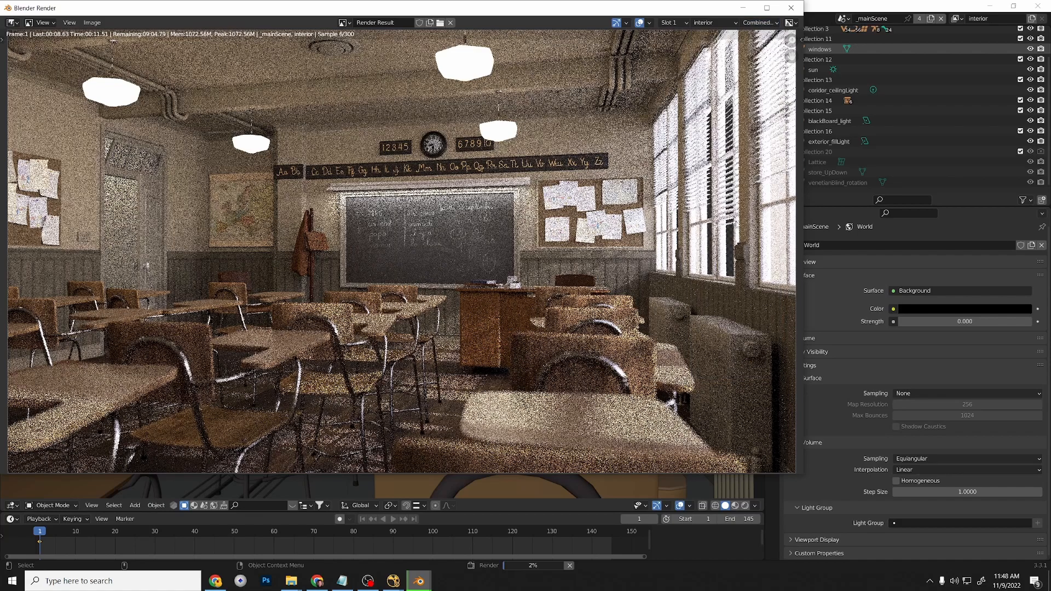
left_click(760, 23)
left_click(749, 359)
left_click(757, 21)
left_click(759, 356)
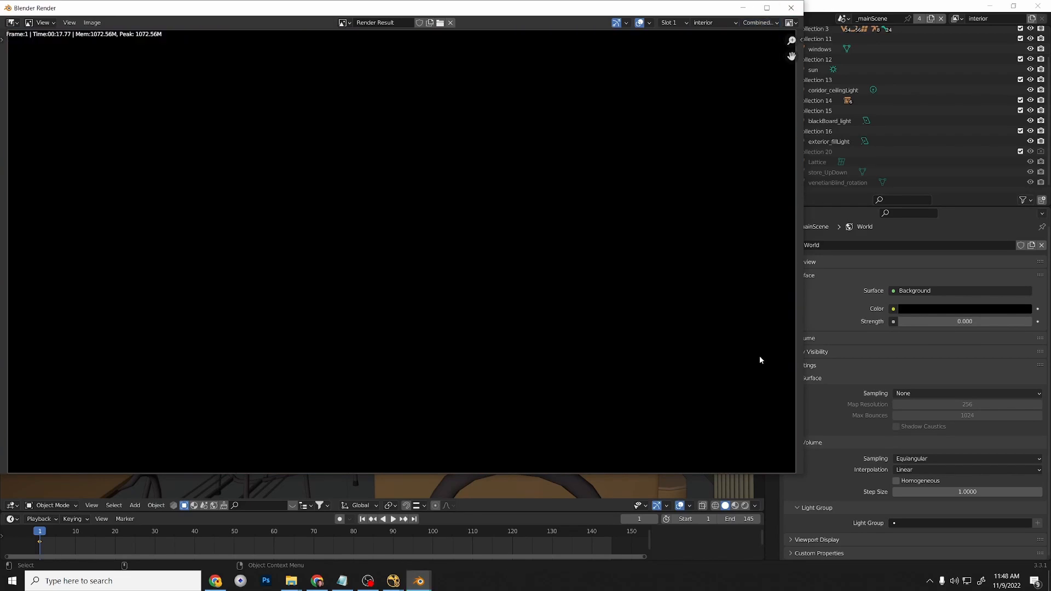
View the other light group passes one by one, including Combined_Hallway, Combined_Chalkboard and Combined_Skylight.
left_click(758, 22)
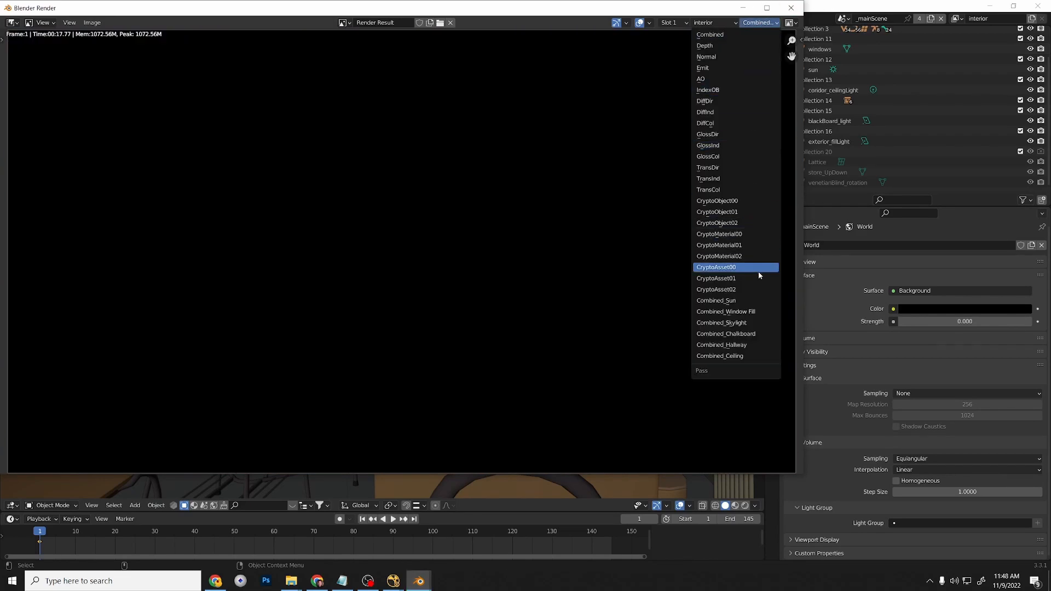
left_click(747, 356)
left_click(757, 22)
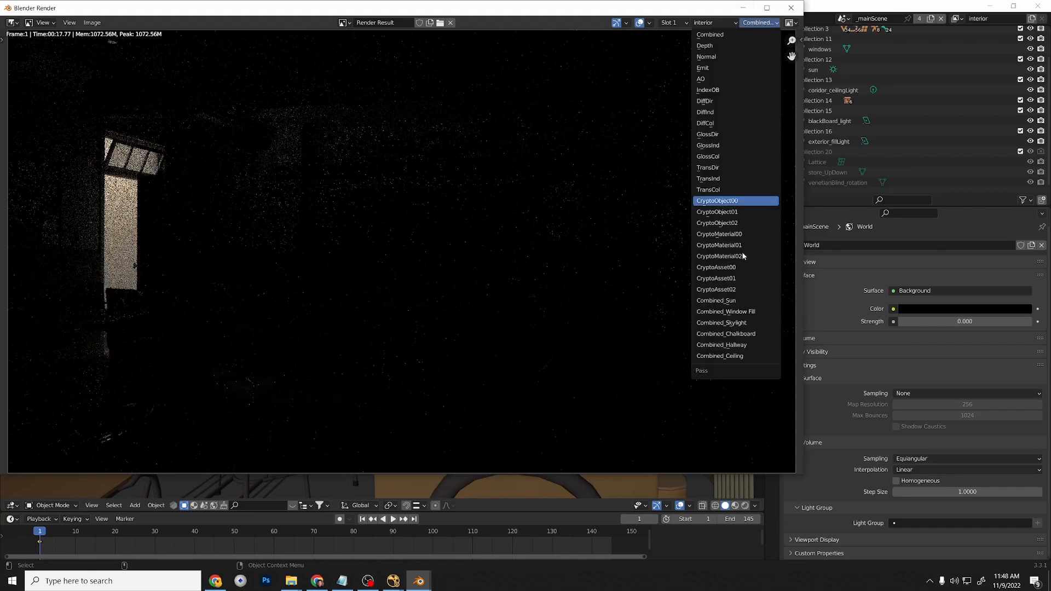
left_click(734, 335)
left_click(750, 22)
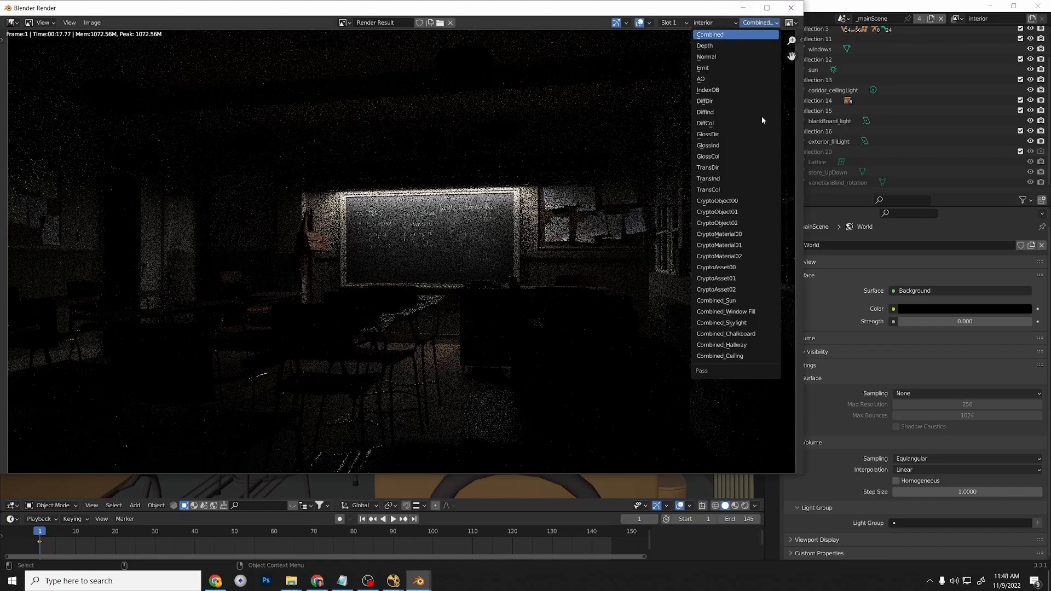
left_click(761, 324)
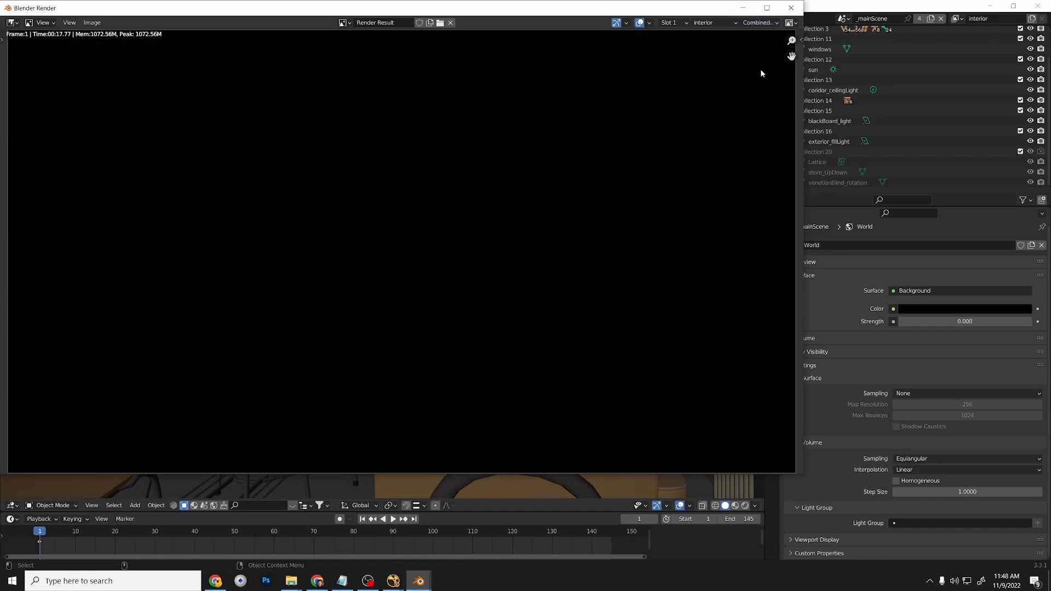
left_click(758, 22)
left_click(758, 306)
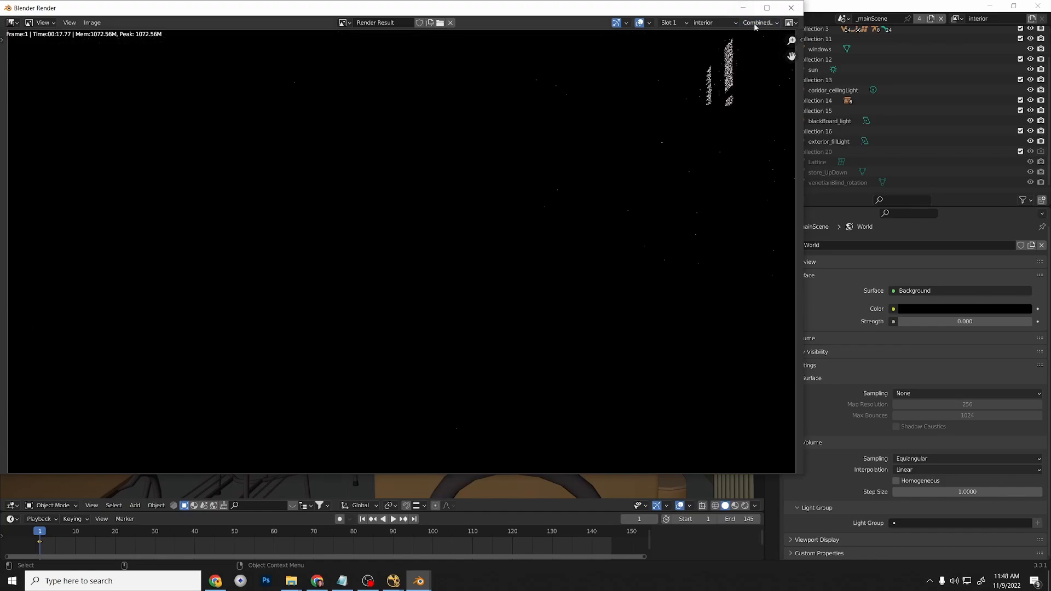
View the Combined_Sun and Combined_Ceiling light passes of the render result, and close the render window.
left_click(758, 22)
left_click(756, 305)
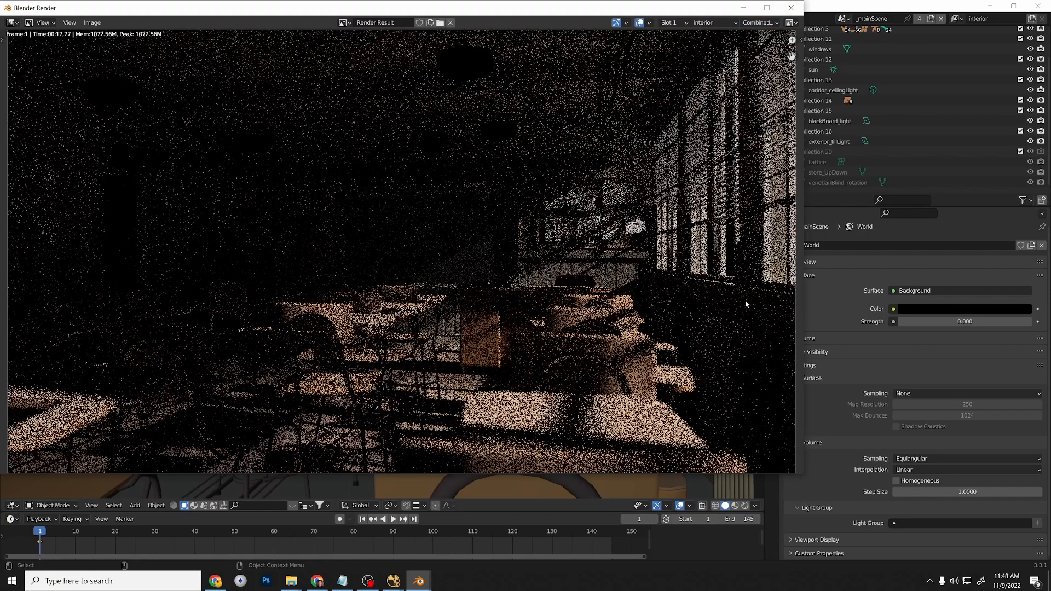
left_click(758, 22)
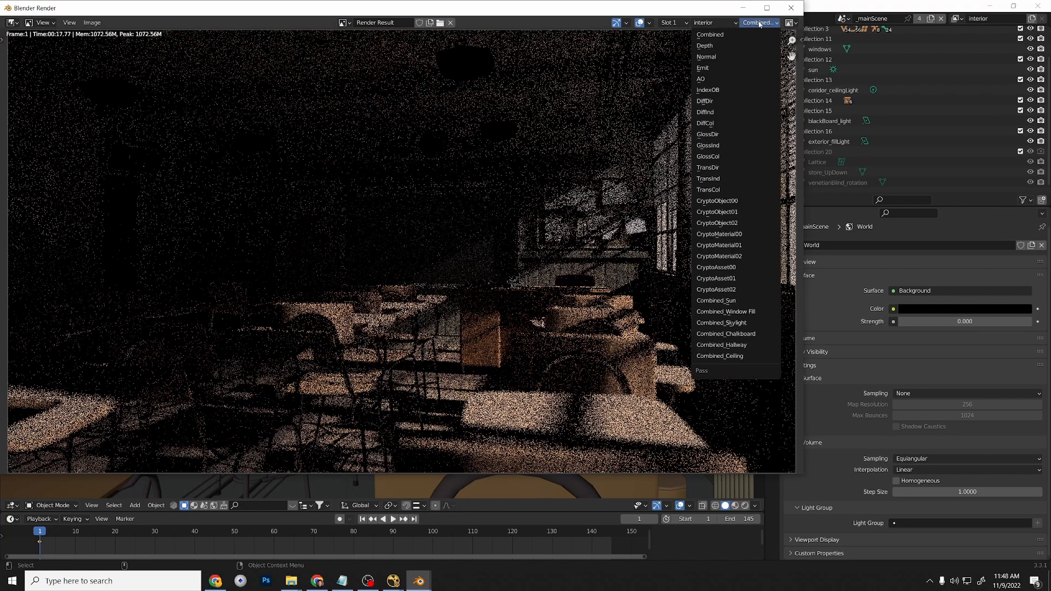
left_click(746, 355)
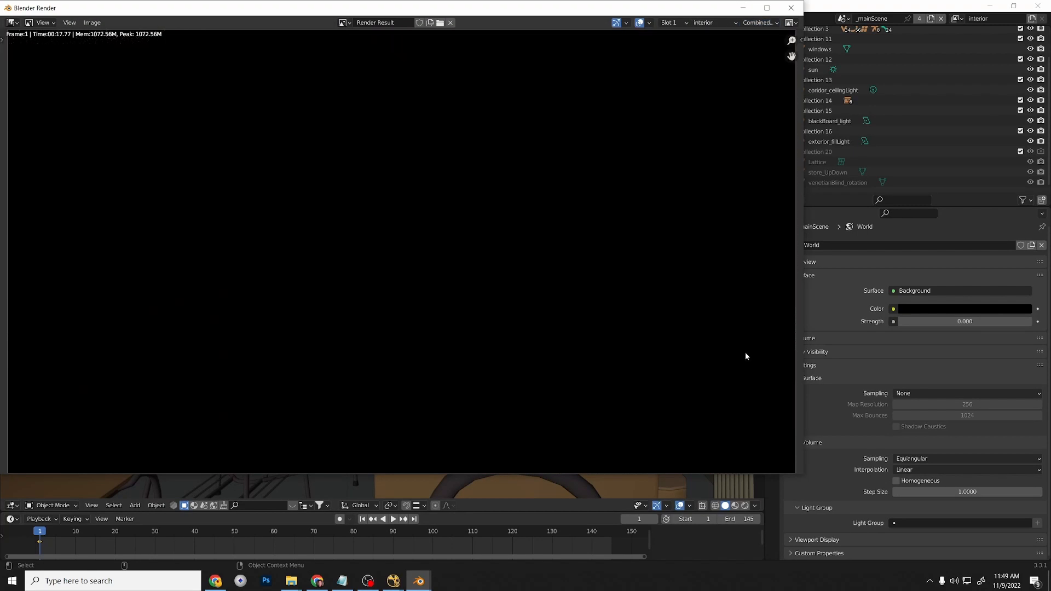
left_click(790, 8)
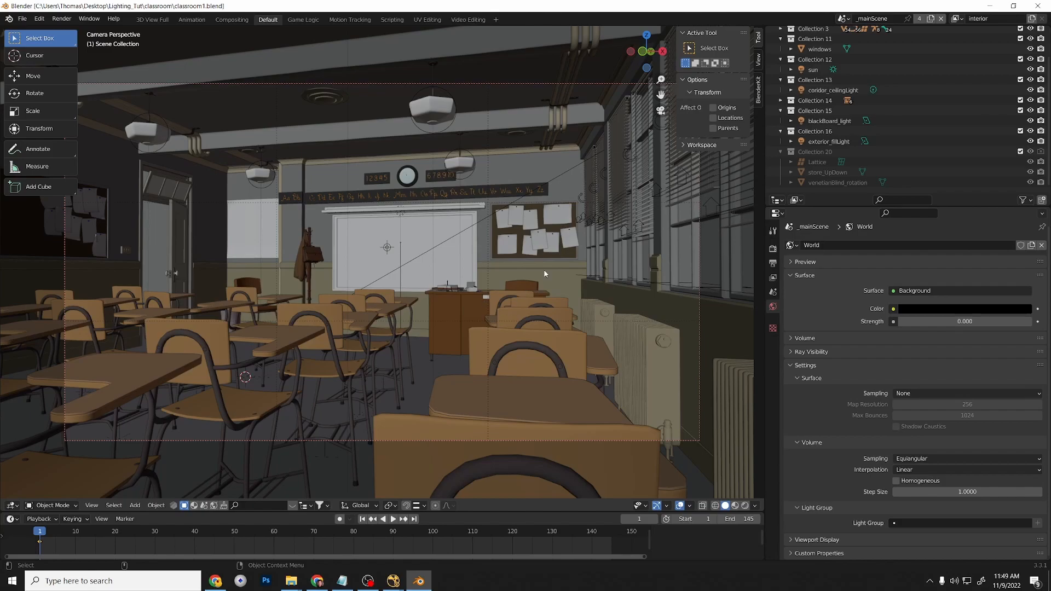
Select the chair in front of the chalkboard and save the classroom1.blend scene file.
left_click(389, 325)
key("ctrl+s")
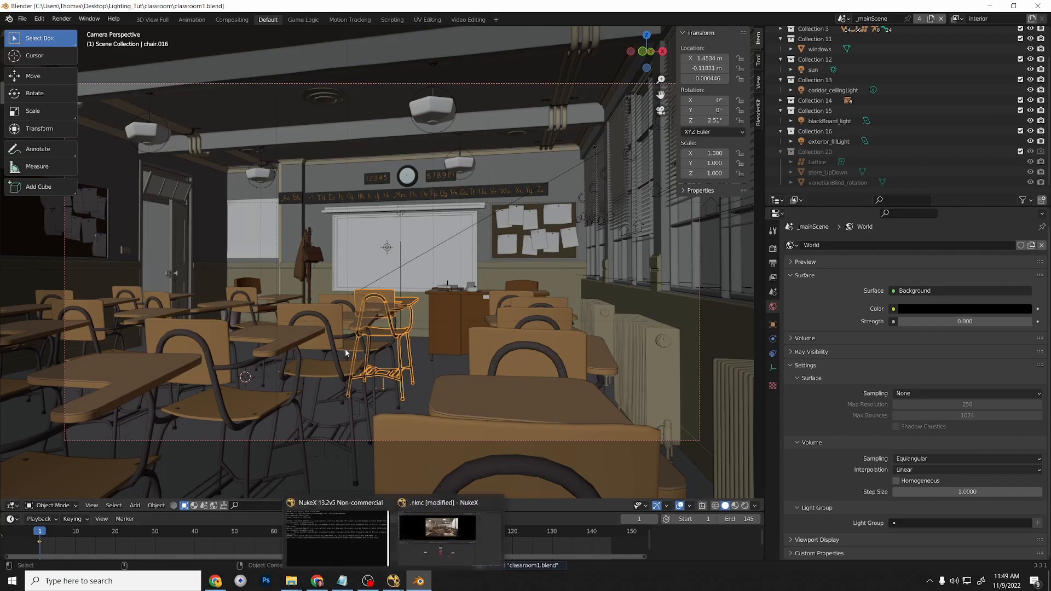
left_click(23, 19)
left_click(24, 20)
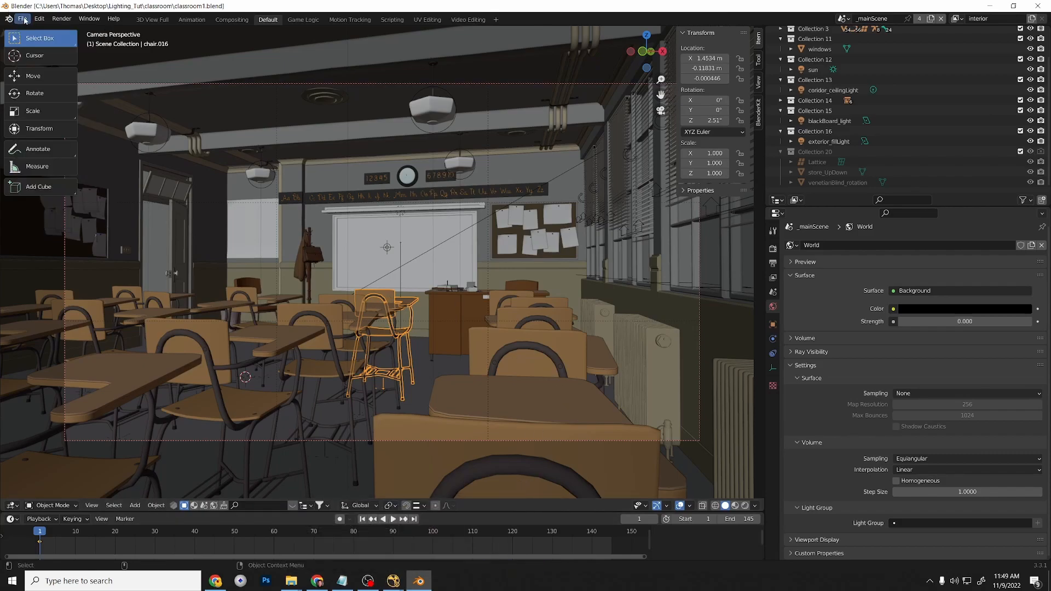
Render the classroom image and stop the render once a rough, noisy version of the whole frame is available.
left_click(62, 19)
left_click(82, 30)
left_click_drag(504, 83, 498, 78)
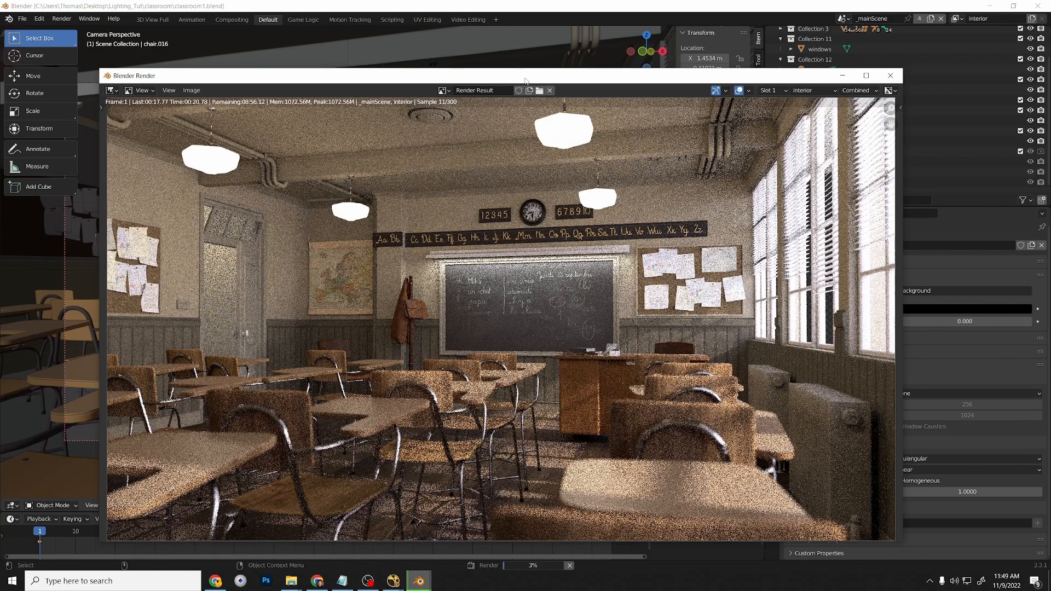
left_click_drag(524, 82, 513, 47)
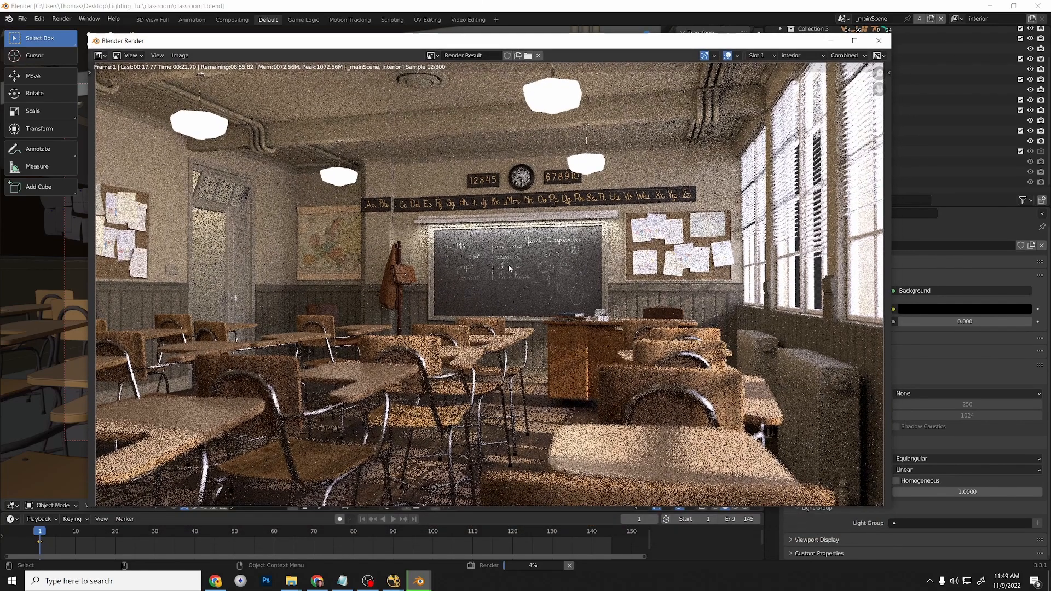
key("Escape")
left_click_drag(483, 43, 497, 47)
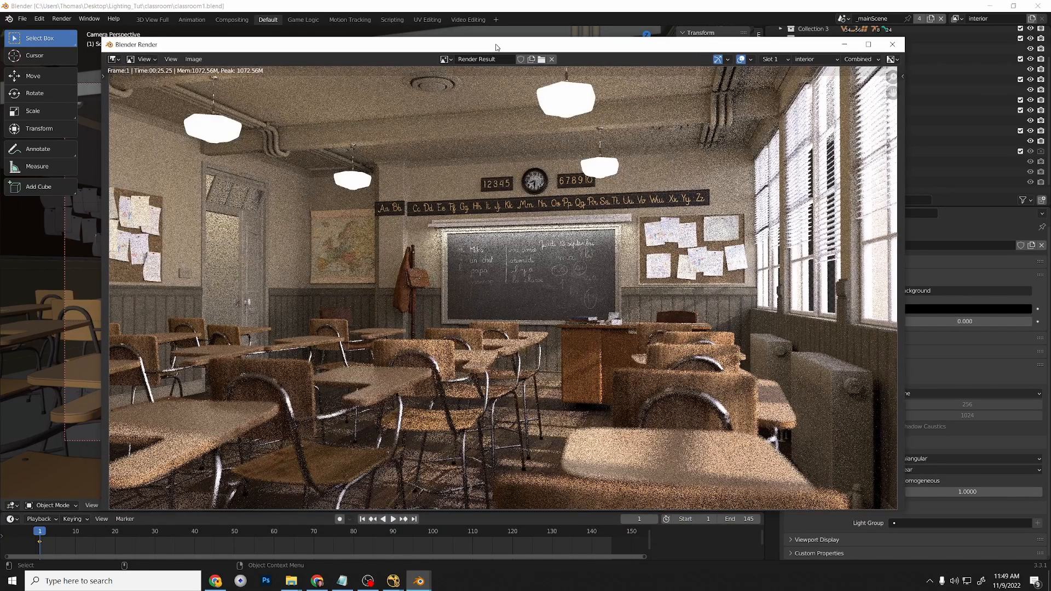
Save the render result as Lighting_Tut_Test.png in PNG format in the classroom images folder.
left_click(193, 59)
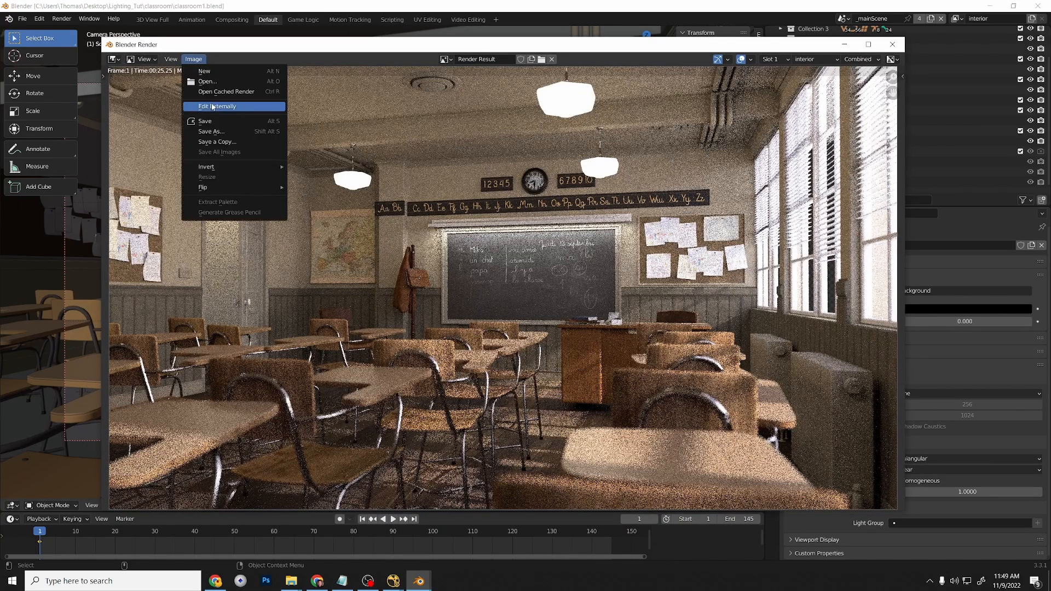
left_click(227, 132)
left_click(552, 201)
double_click(553, 201)
left_click(393, 194)
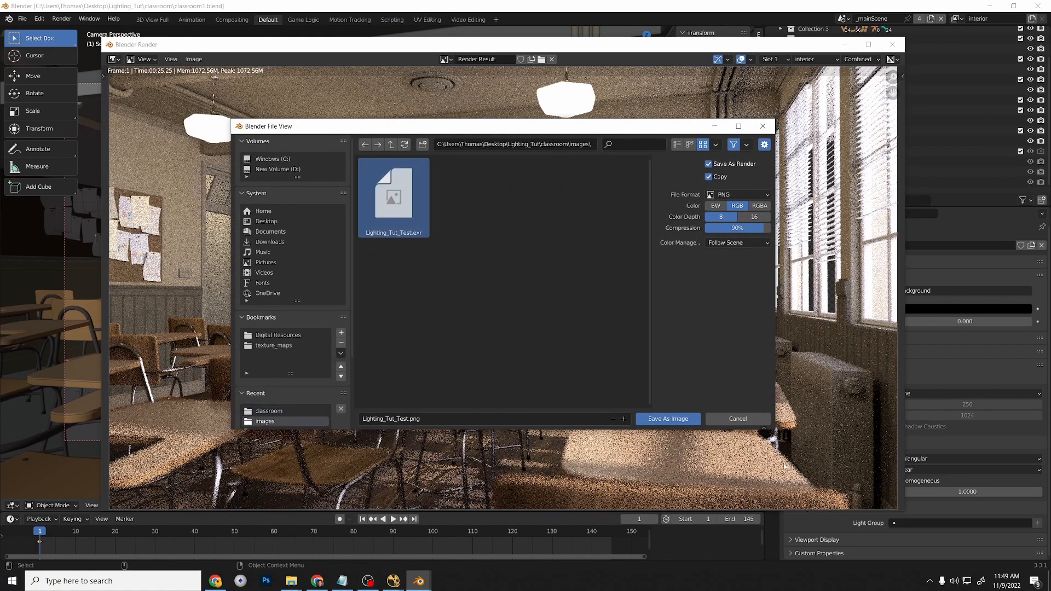
left_click(666, 420)
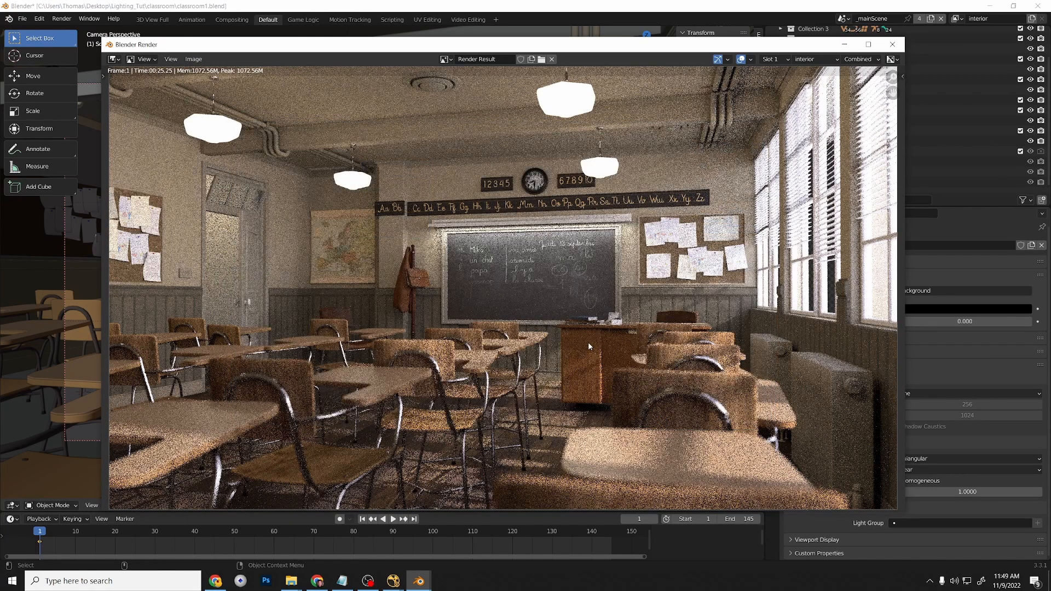
Minimize the Blender windows, switch to the NukeX script and reload the image file of the Read1 node.
left_click(845, 45)
left_click(992, 7)
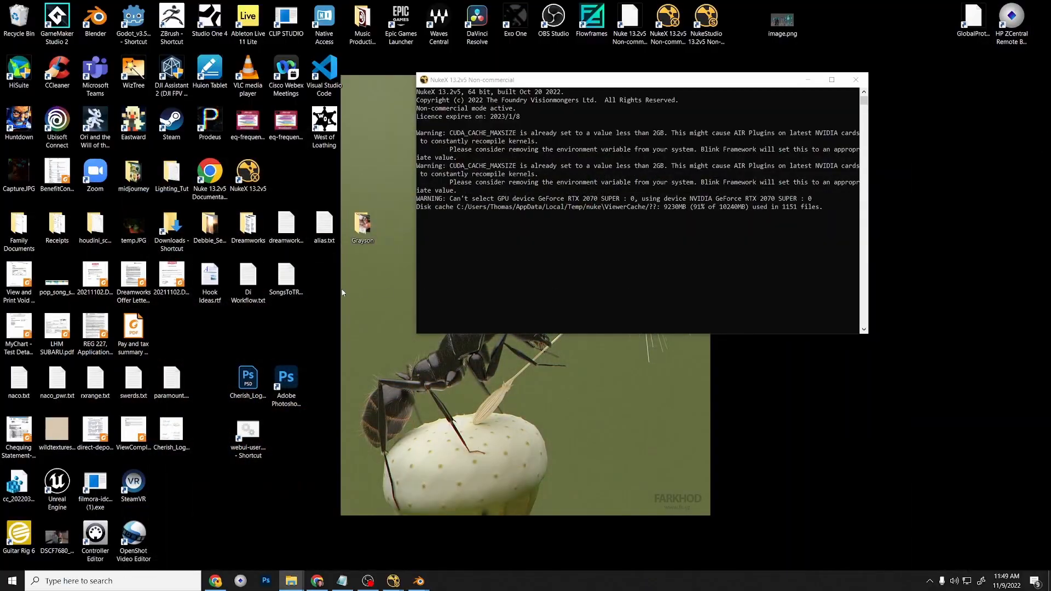
mouse_move(393, 580)
left_click(414, 531)
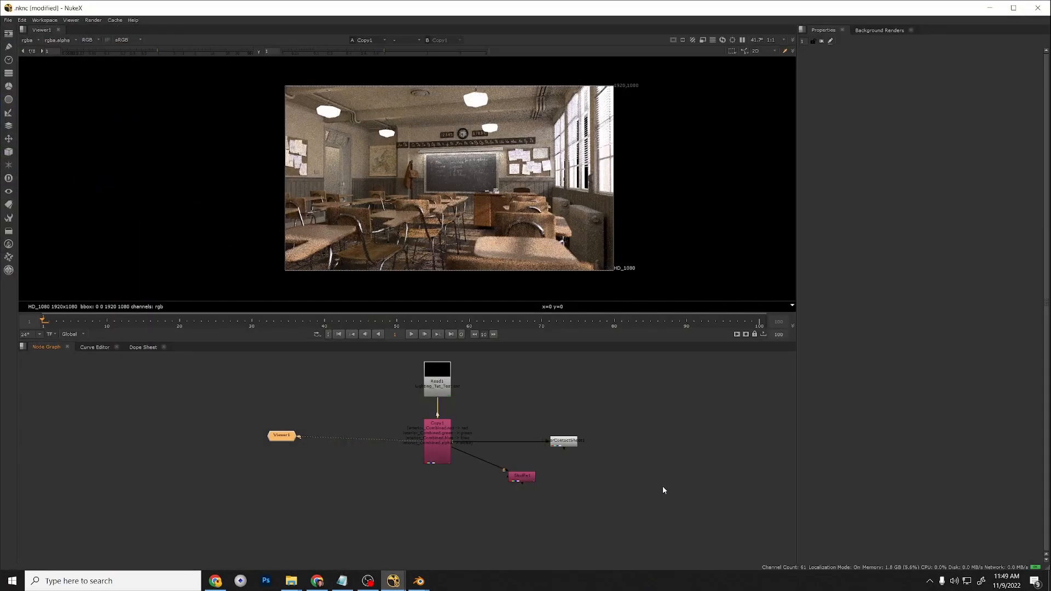
double_click(441, 372)
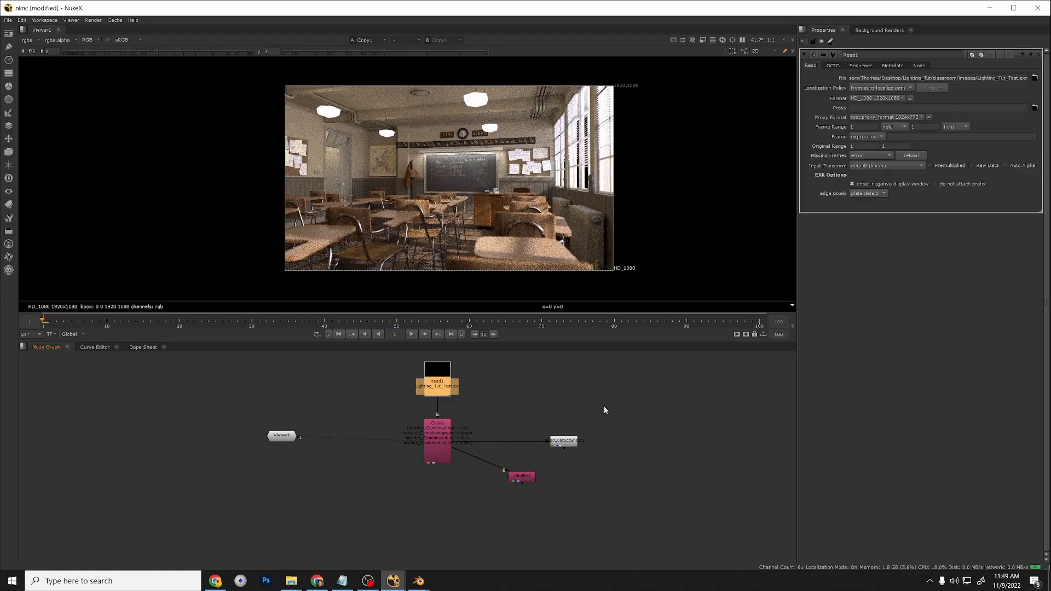
left_click(912, 156)
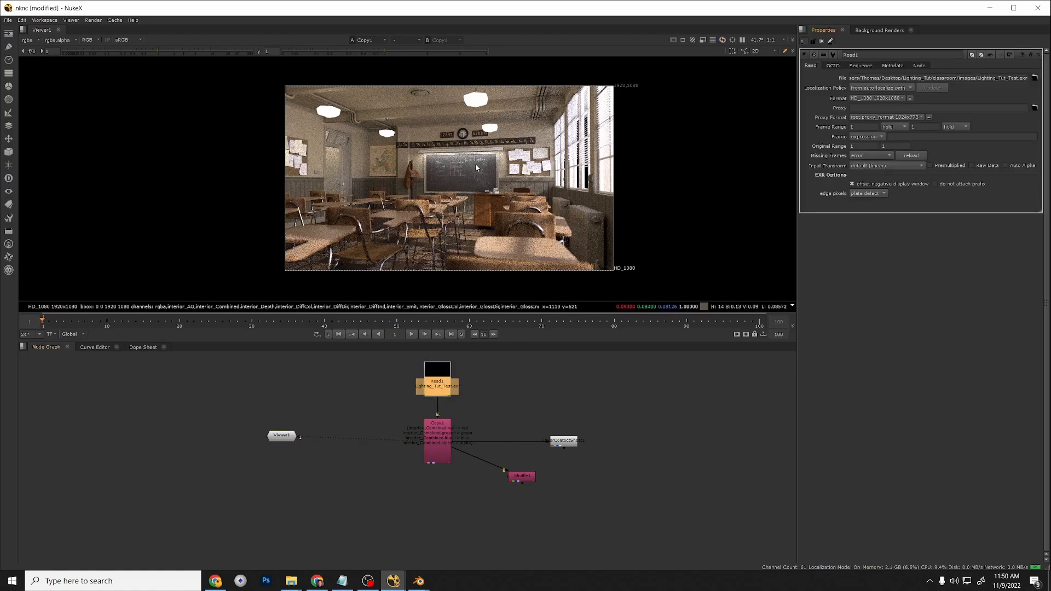
View the Shuffle1 node and look through its available input layers for the light group passes.
scroll(475, 163, "up", 1)
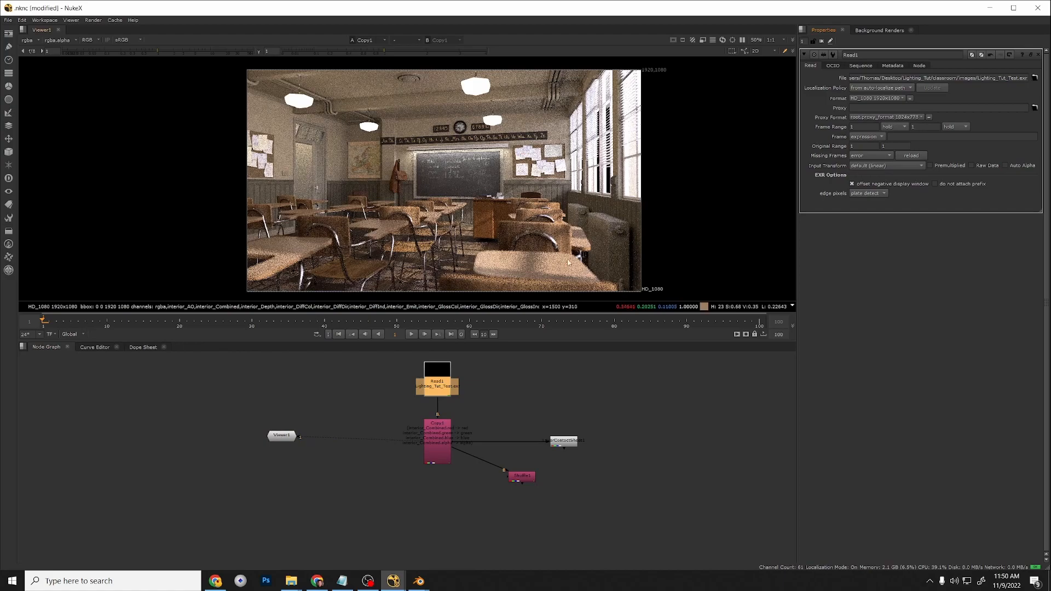
double_click(522, 476)
key("1")
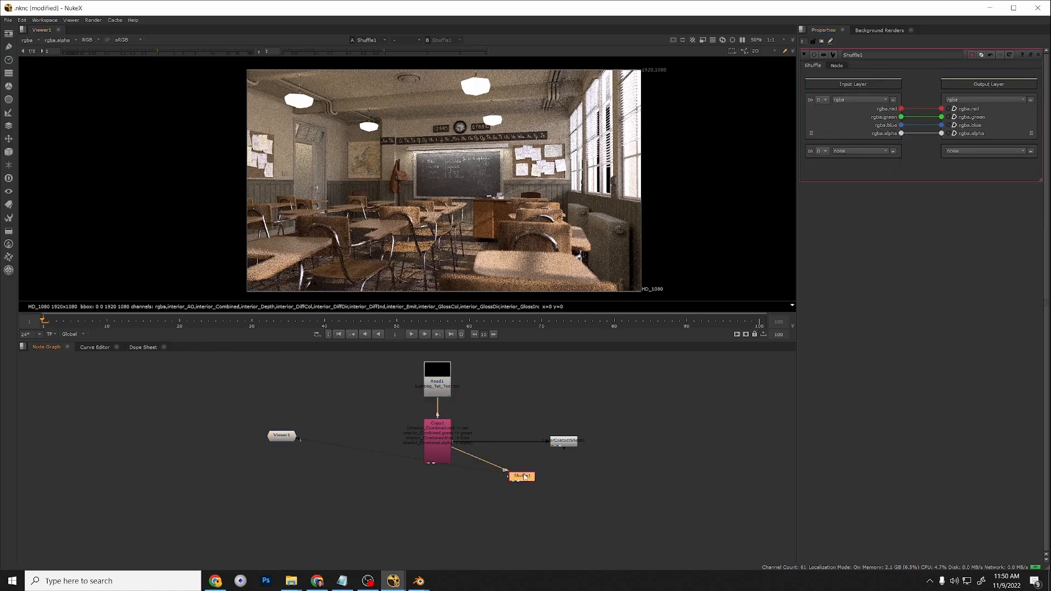
left_click(870, 100)
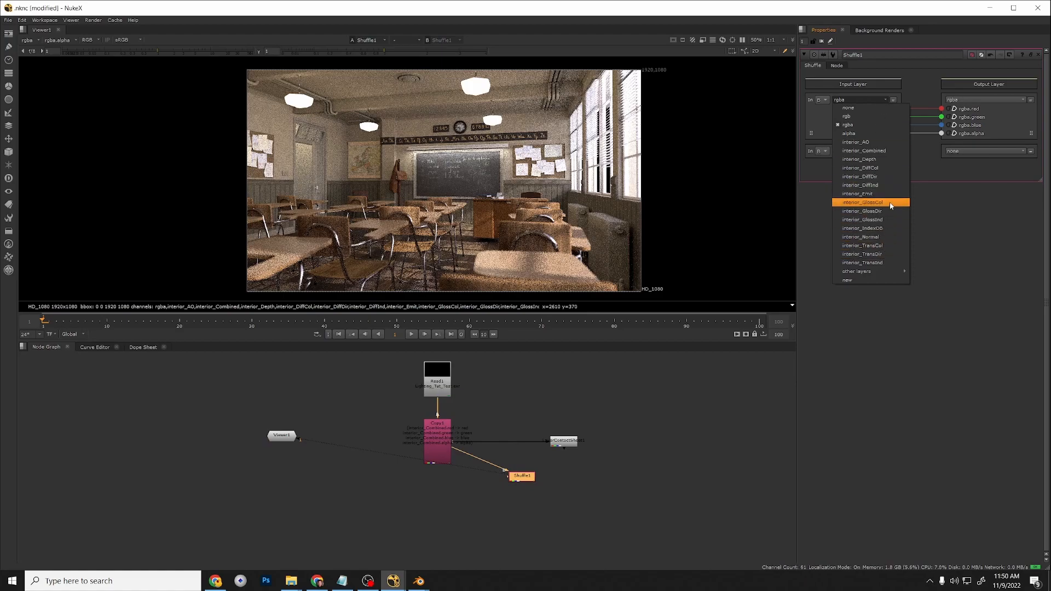
mouse_move(870, 272)
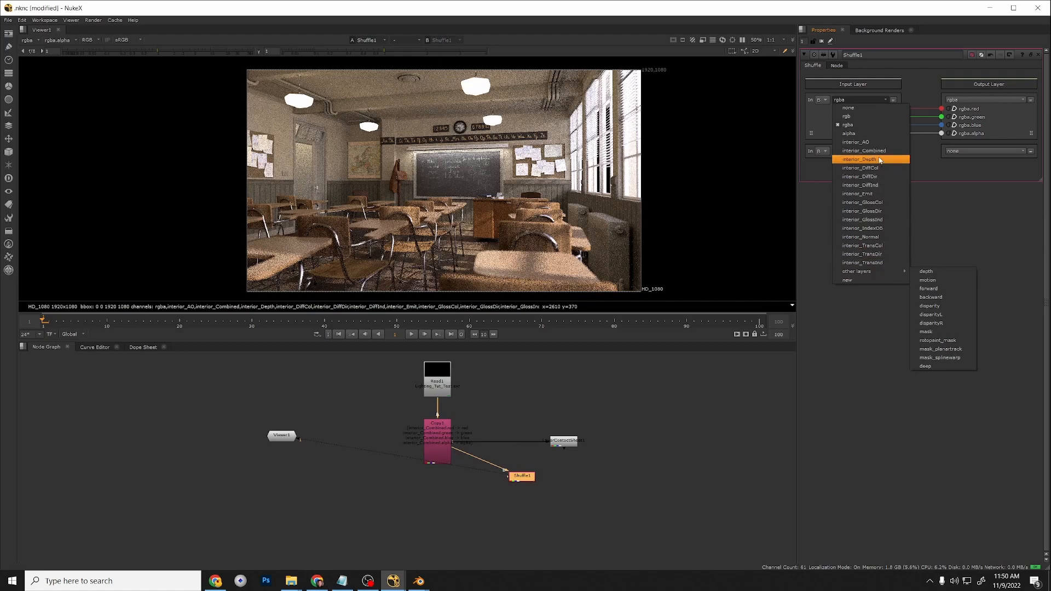
left_click(599, 412)
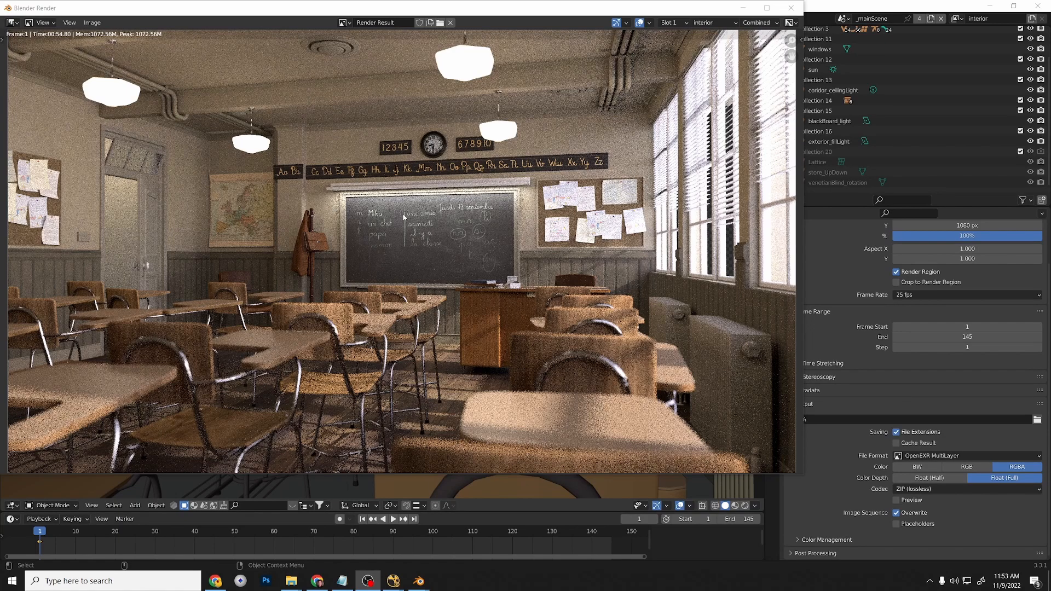
In Blender's render window, save the render result as OpenEXR MultiLayer, overwriting Lighting_Tut_Test.exr in the images folder.
key("Escape")
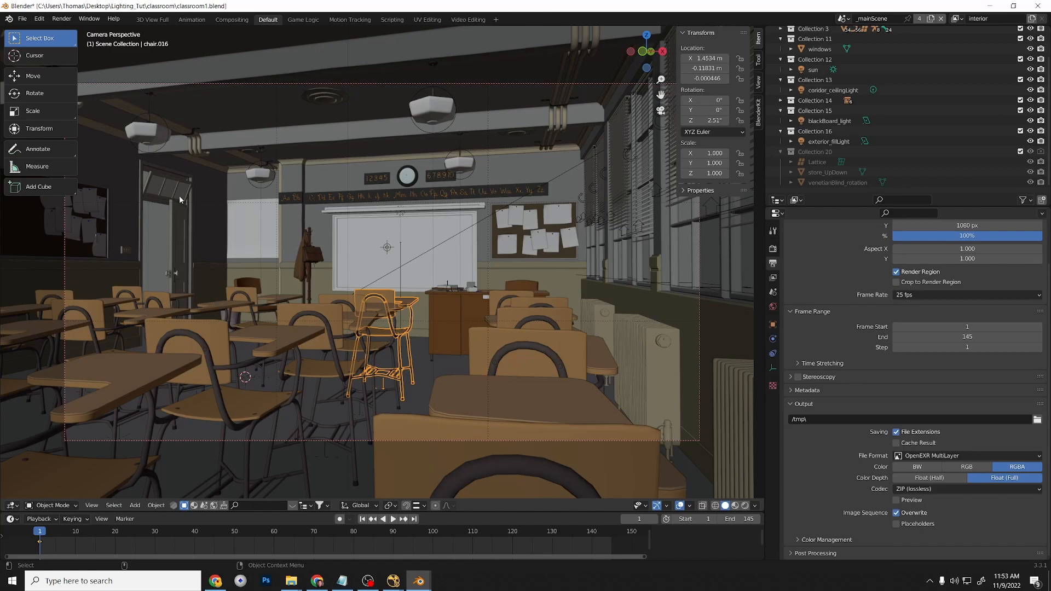
mouse_move(401, 581)
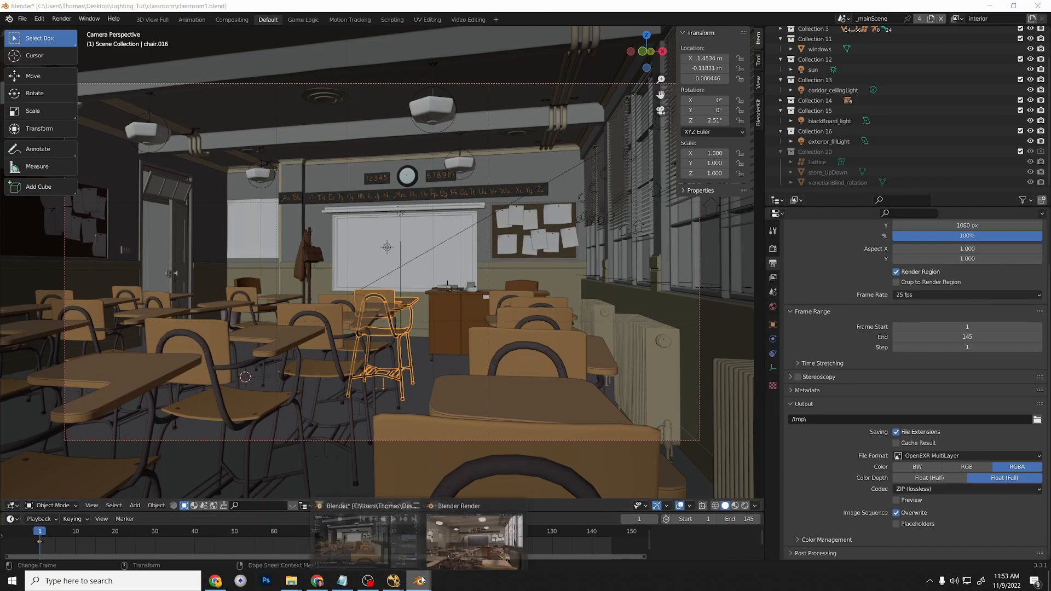
left_click(463, 530)
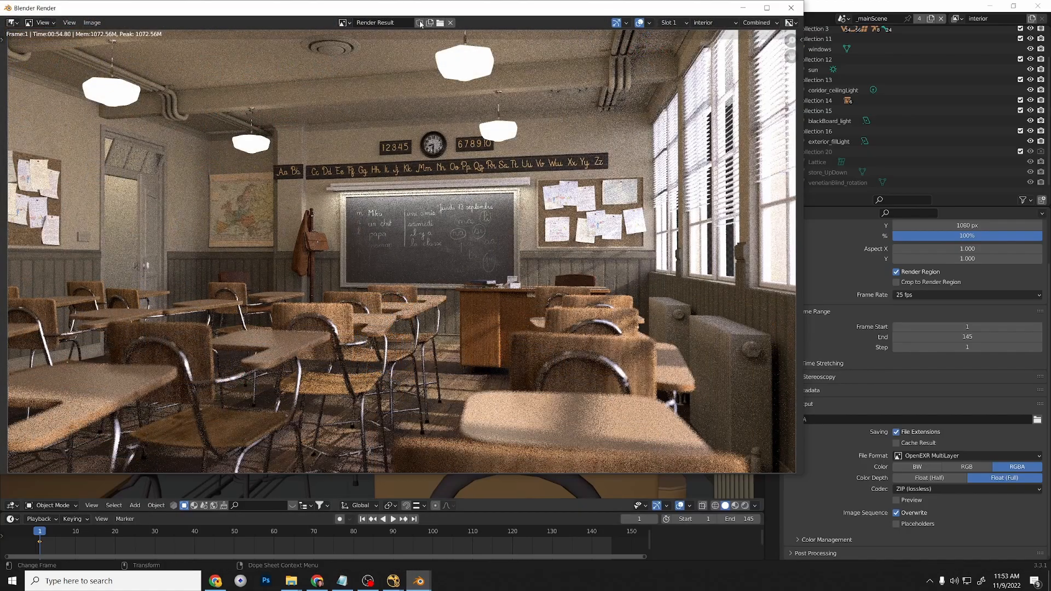
left_click(92, 23)
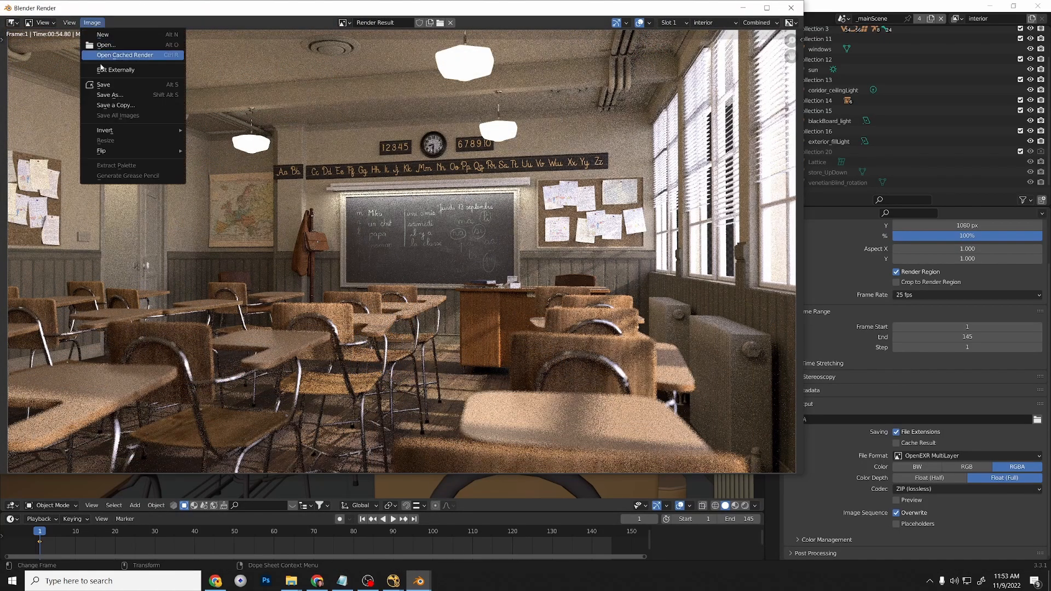
left_click(103, 98)
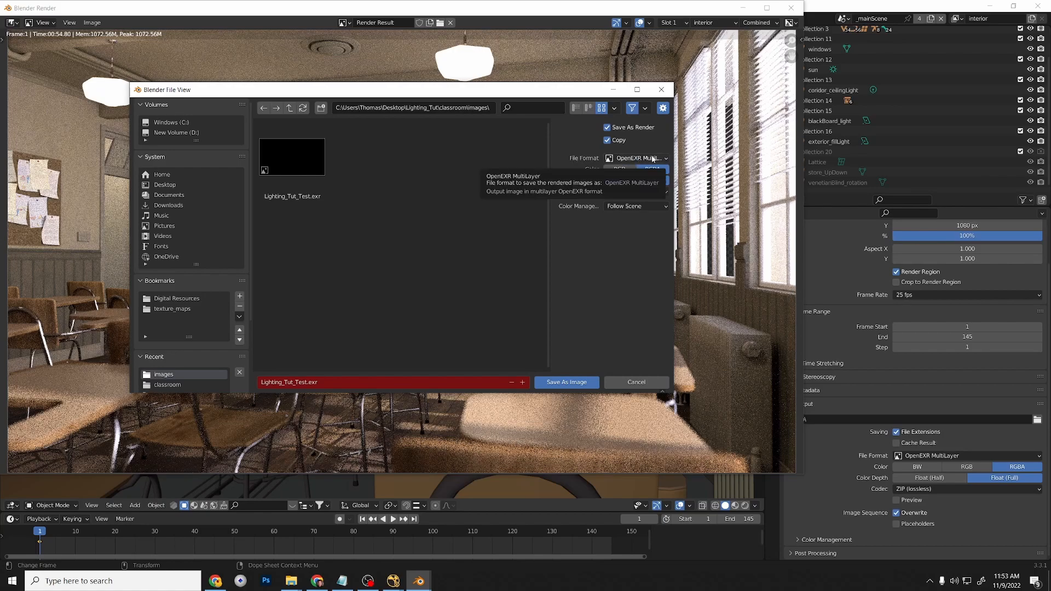
left_click(292, 160)
left_click(569, 384)
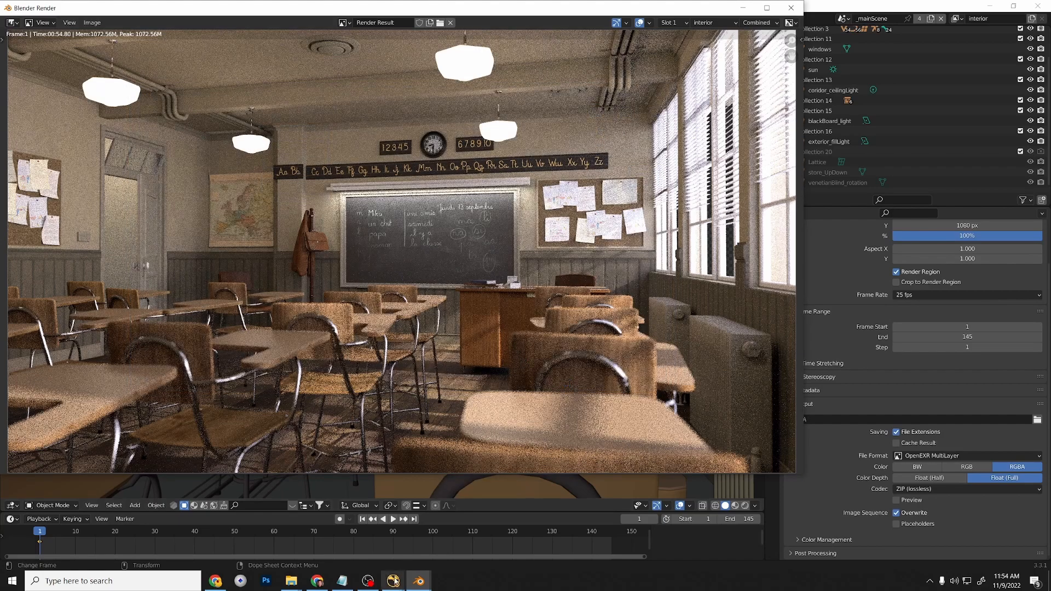
Switch to NukeX and show the LayerContactSheet node in the viewer with the whole sheet in frame.
left_click(422, 554)
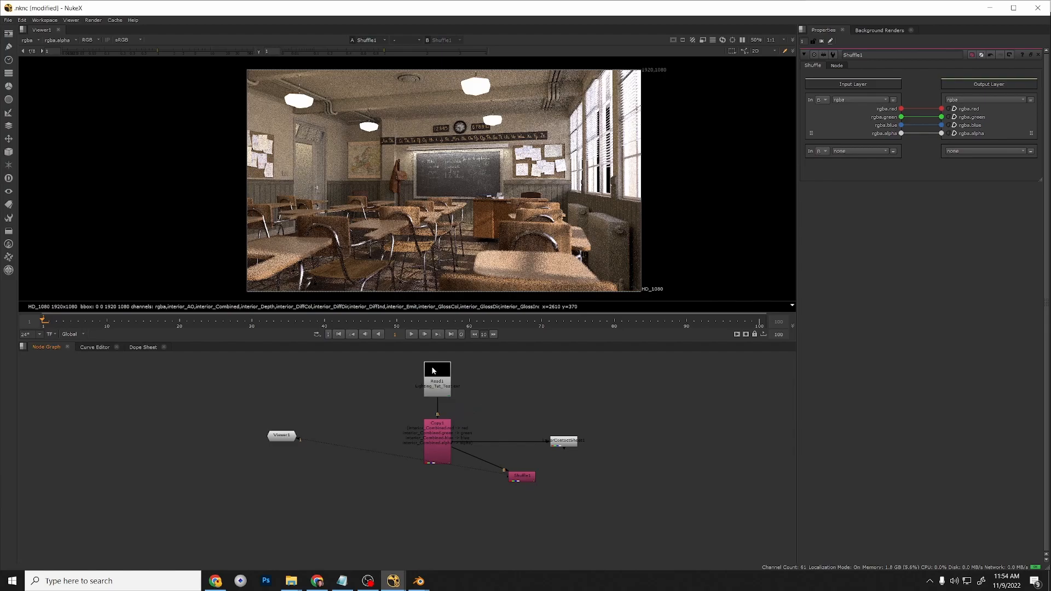
left_click(563, 441)
key("1")
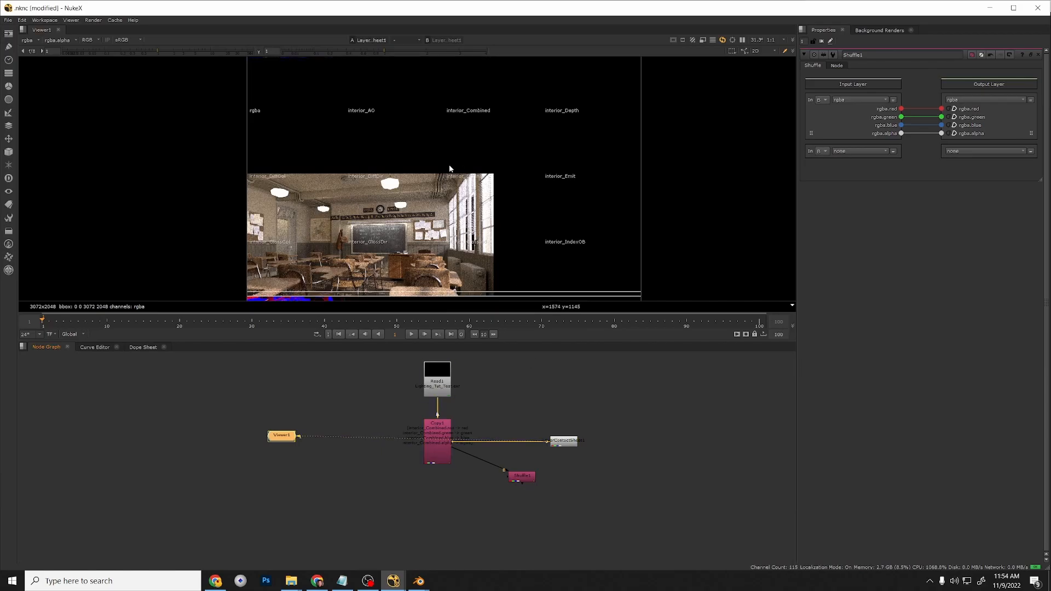
scroll(449, 167, "down", 2)
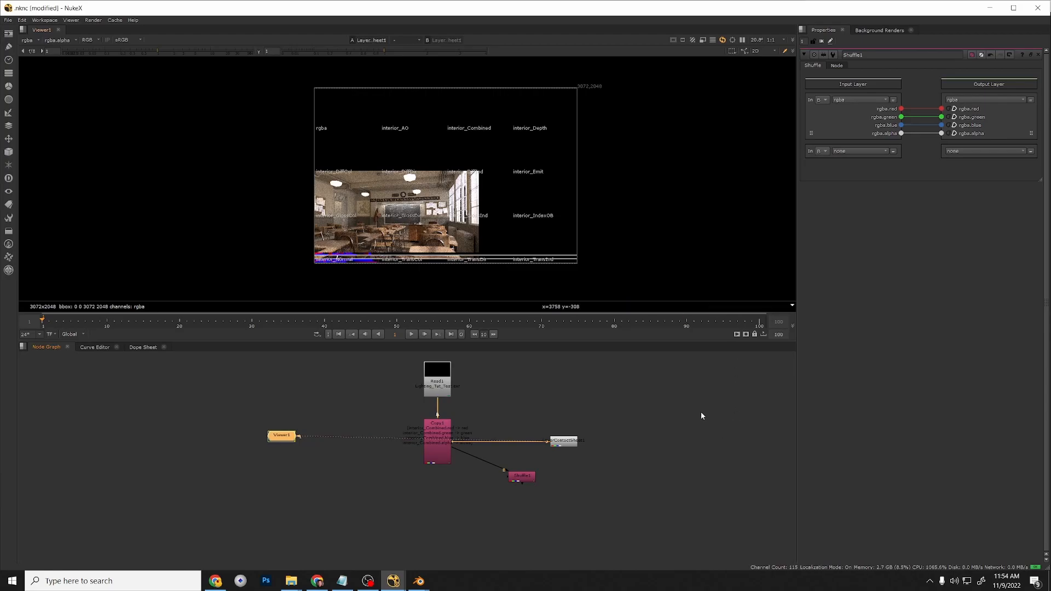
Open the Read1 node's properties and reload Lighting_Tut_Test.exr so the contact sheet uses the new layers.
left_click(444, 382)
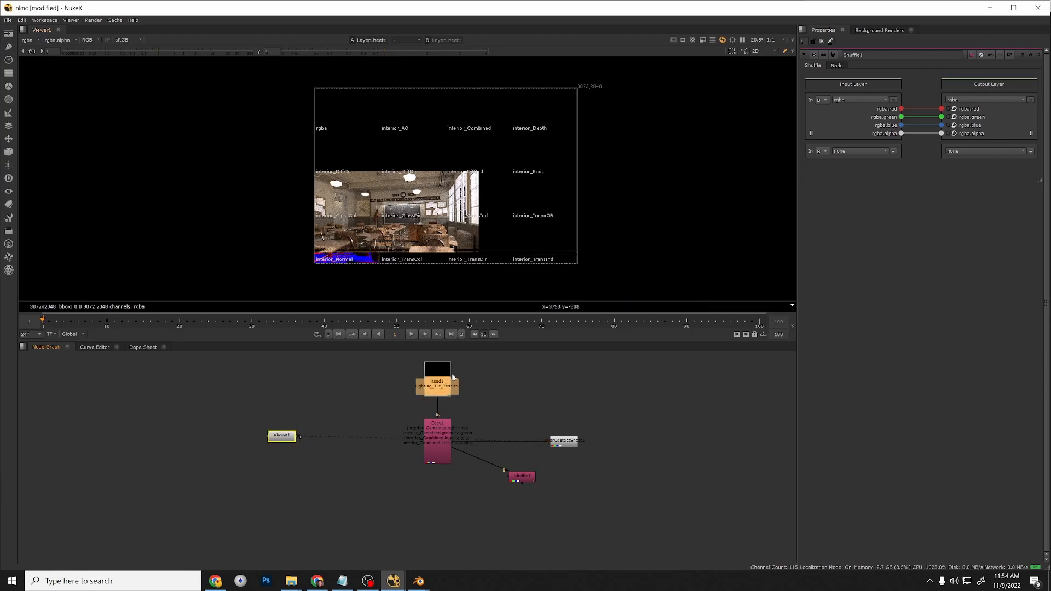
double_click(447, 381)
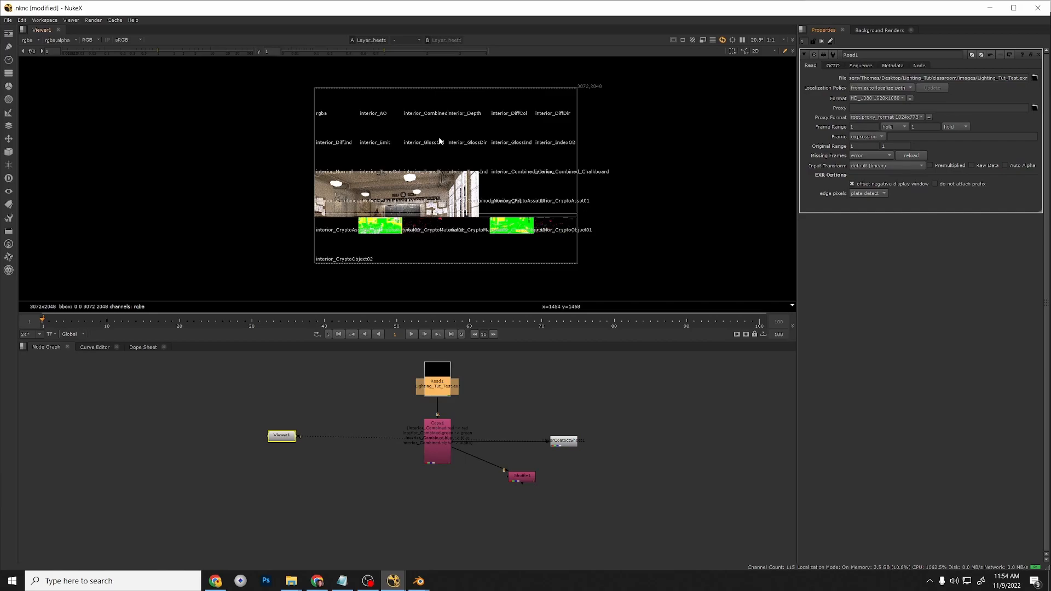
scroll(469, 196, "up", 1)
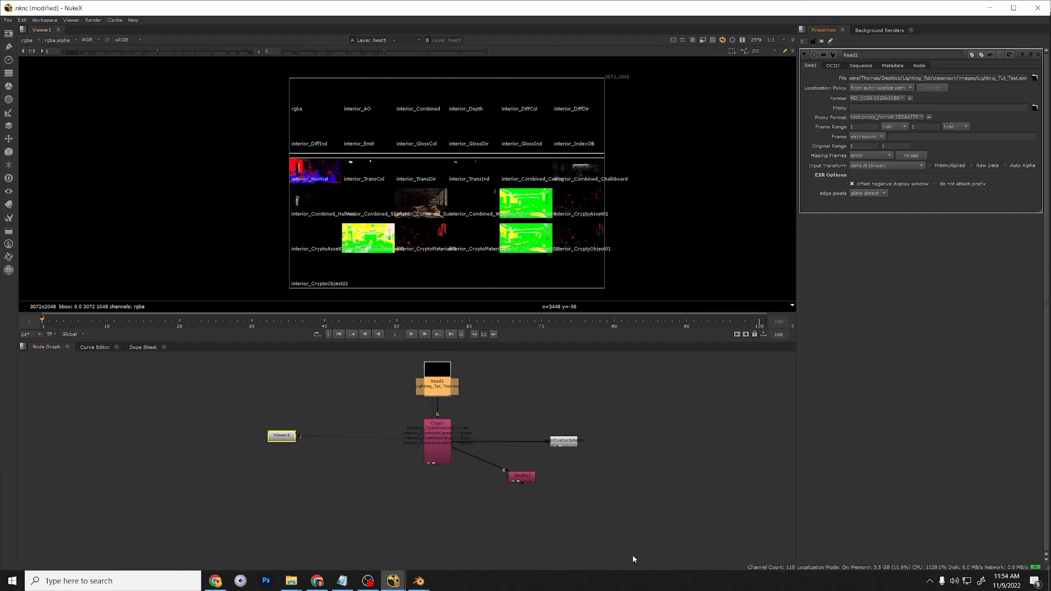
Show the output of the Copy1 node in the viewer.
left_click(433, 457)
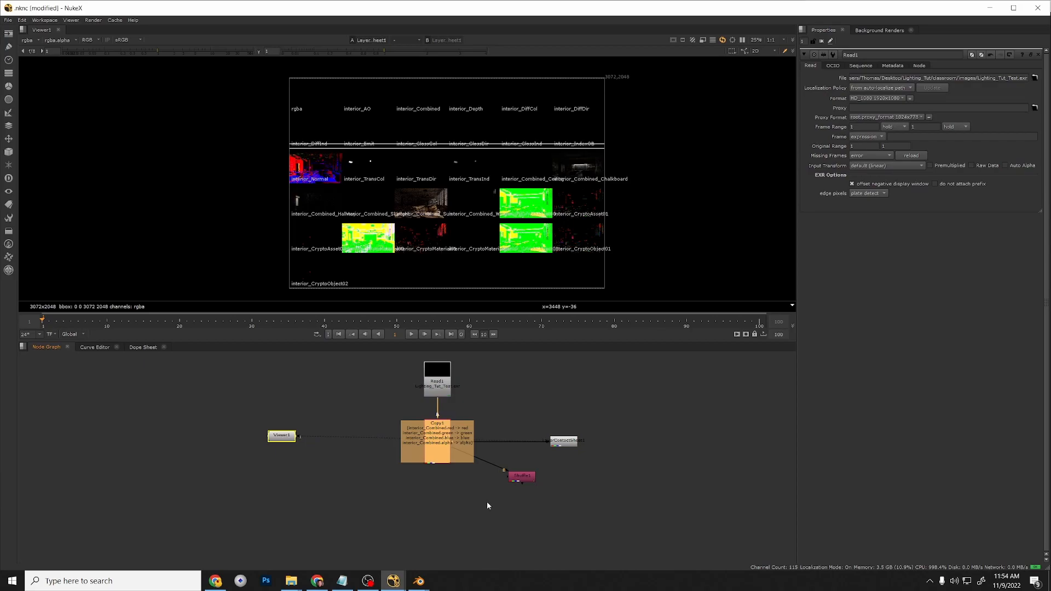
key("1")
left_click(520, 521)
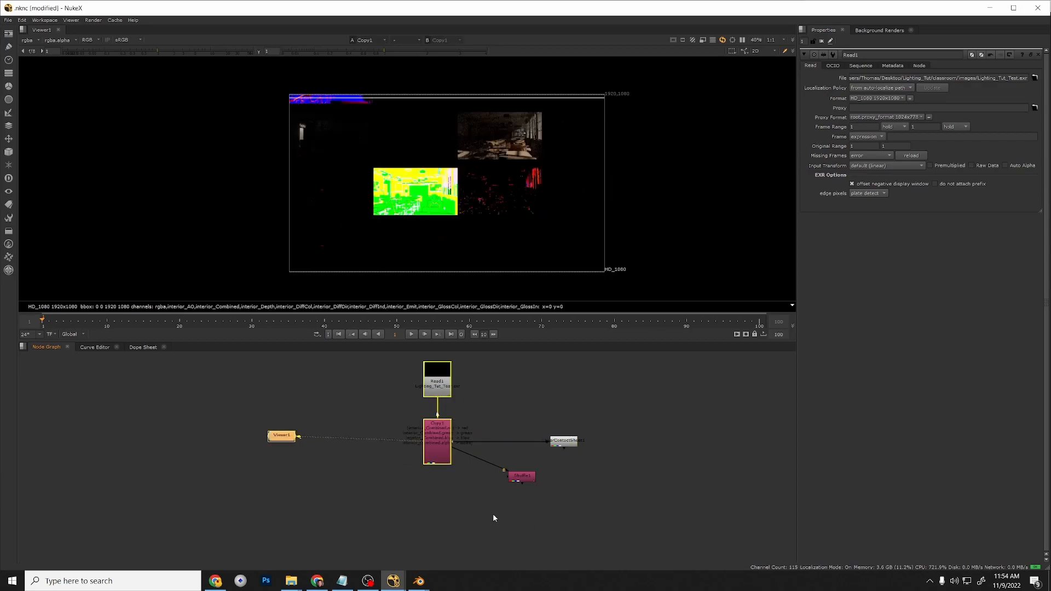
Show Shuffle1's output in the viewer and set its input layer to interior_Combined_Sun.
scroll(420, 250, "up", 2)
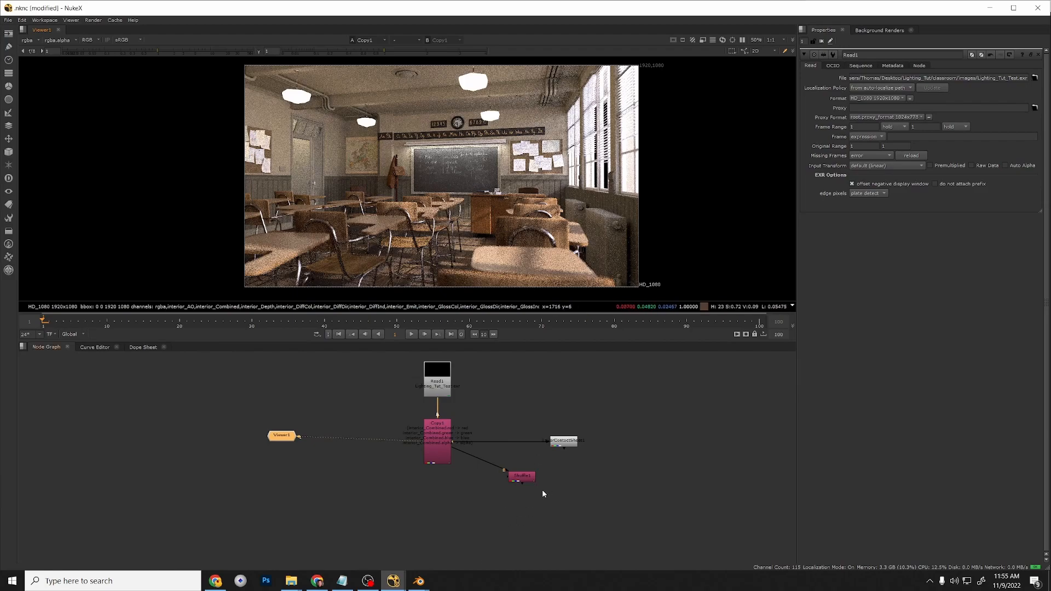
scroll(543, 489, "up", 3)
left_click(509, 468)
key("1")
double_click(510, 470)
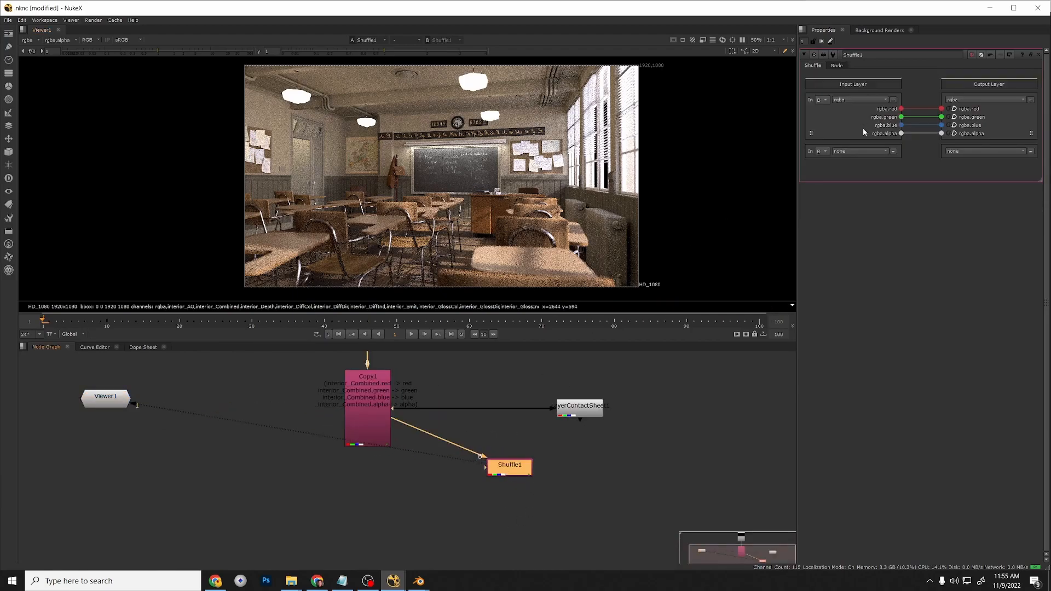
left_click(869, 99)
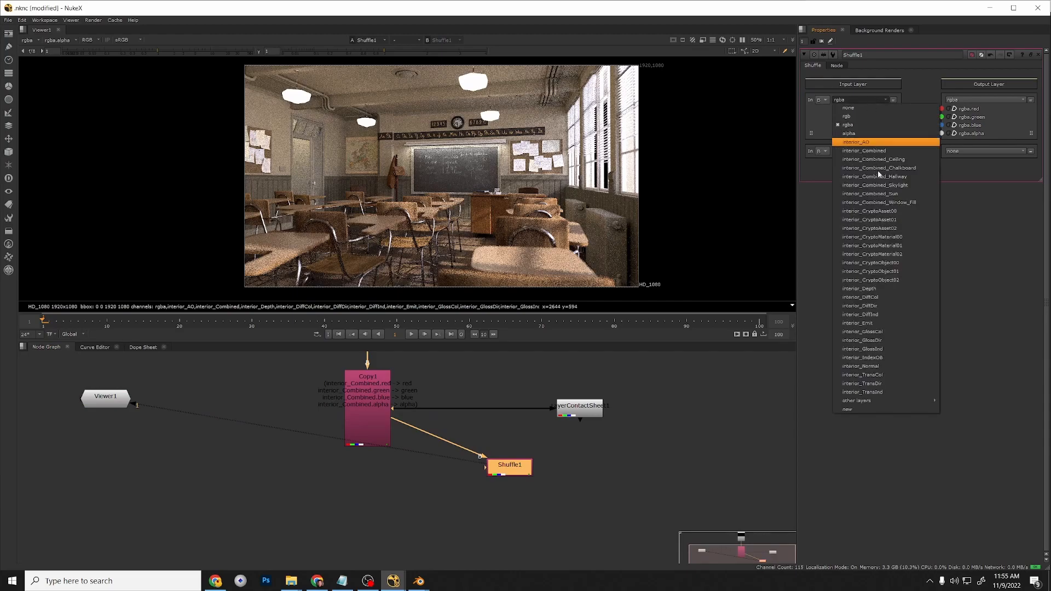
left_click(879, 193)
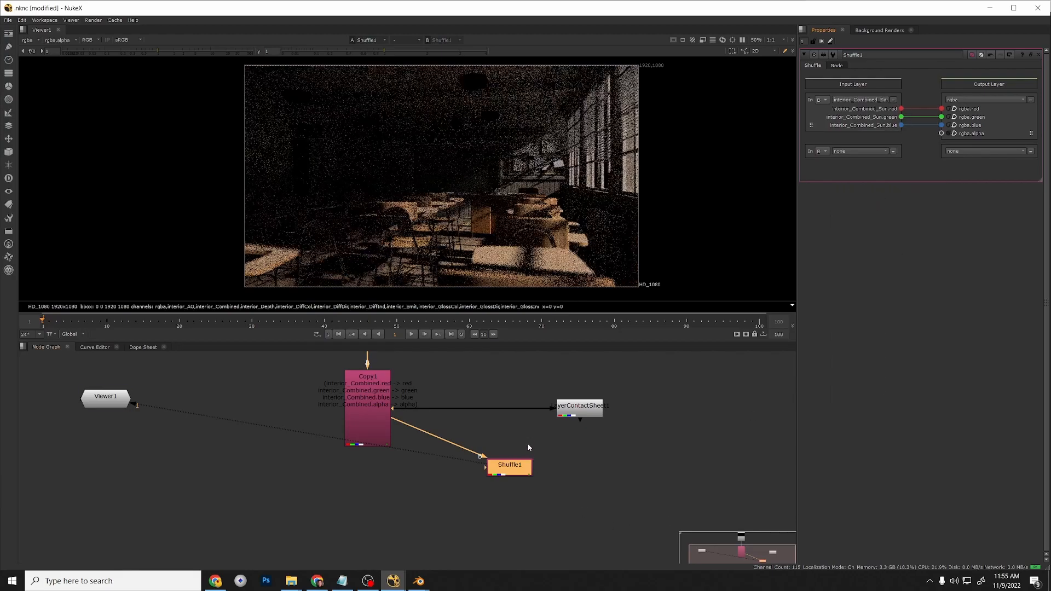
Move the LayerContactSheet node up out of the way and place Shuffle1 level with Copy1, beside it.
scroll(527, 443, "down", 3)
left_click_drag(557, 424, 589, 387)
scroll(477, 461, "up", 2)
left_click_drag(536, 456, 553, 410)
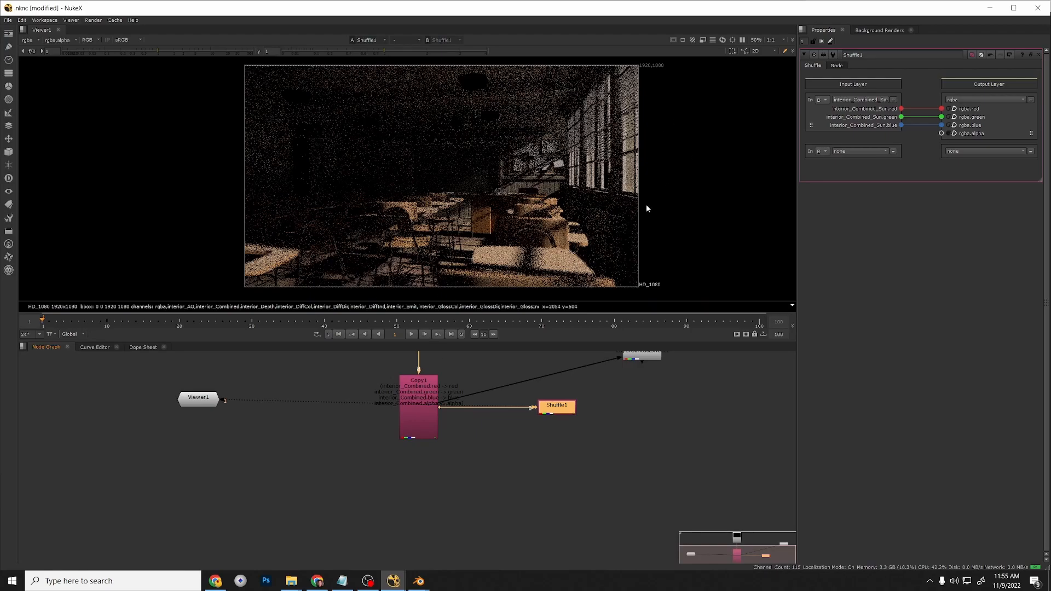
Compare Copy1's full render with Shuffle1's sun pass in the viewer.
left_click(428, 405, "ctrl+shift")
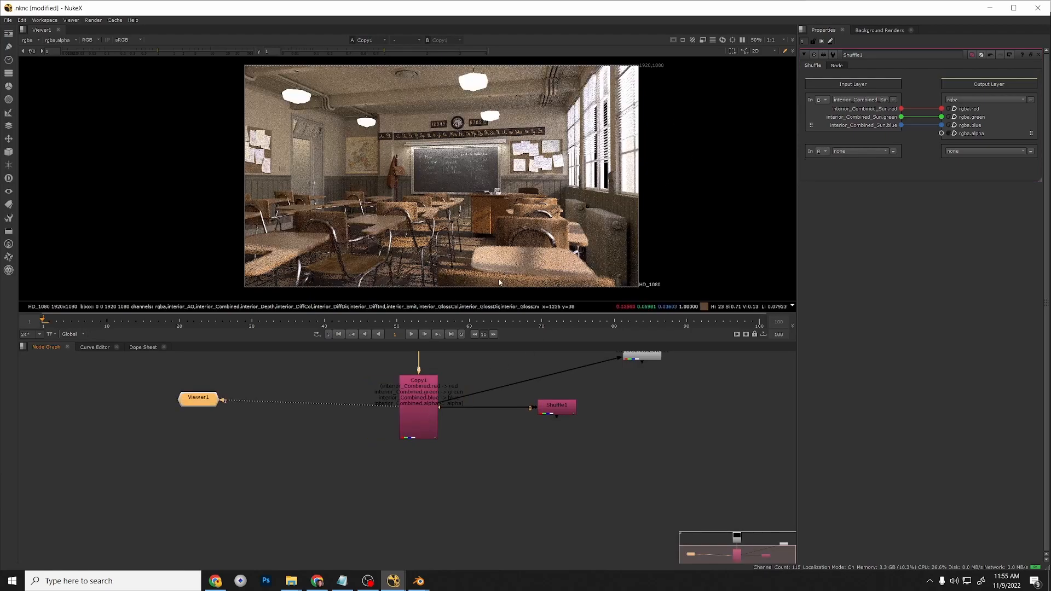
left_click(557, 406, "ctrl+shift")
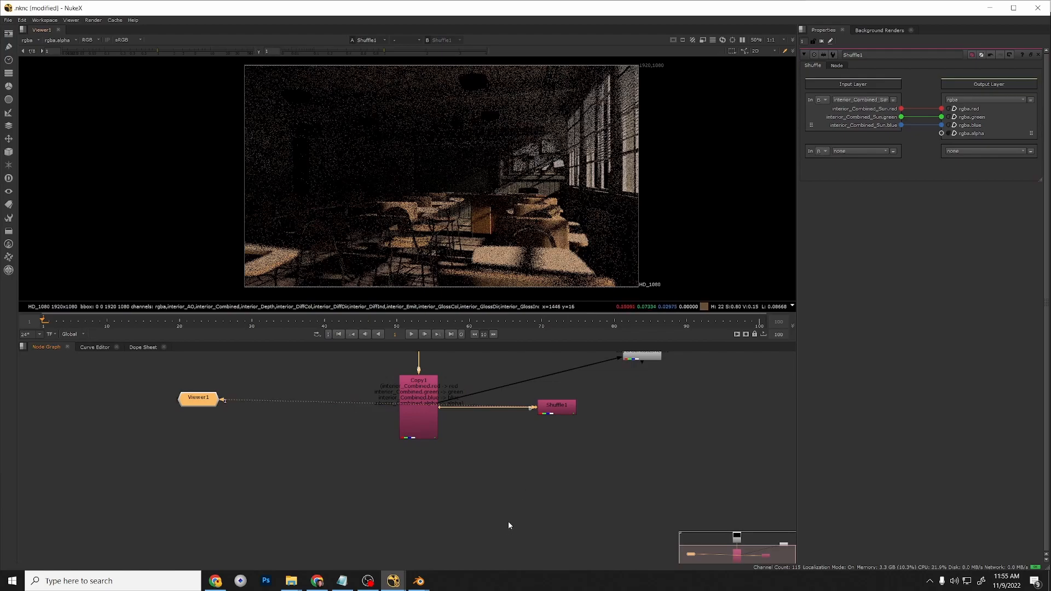
left_click(557, 413)
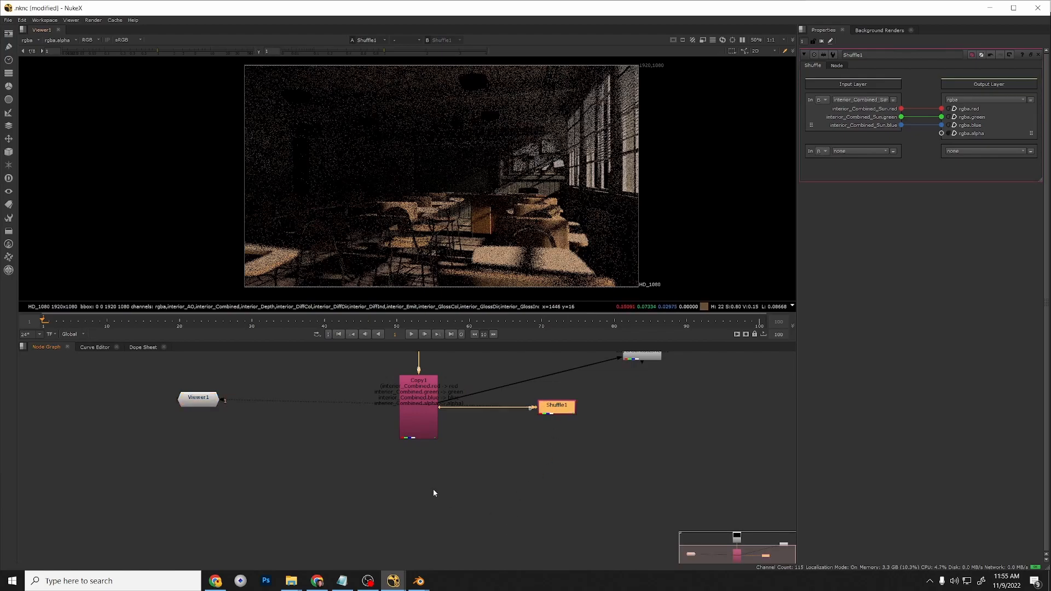
Add an unconnected Merge node below Copy1, and view the Copy1 and Shuffle1 outputs once more in turn.
key("m")
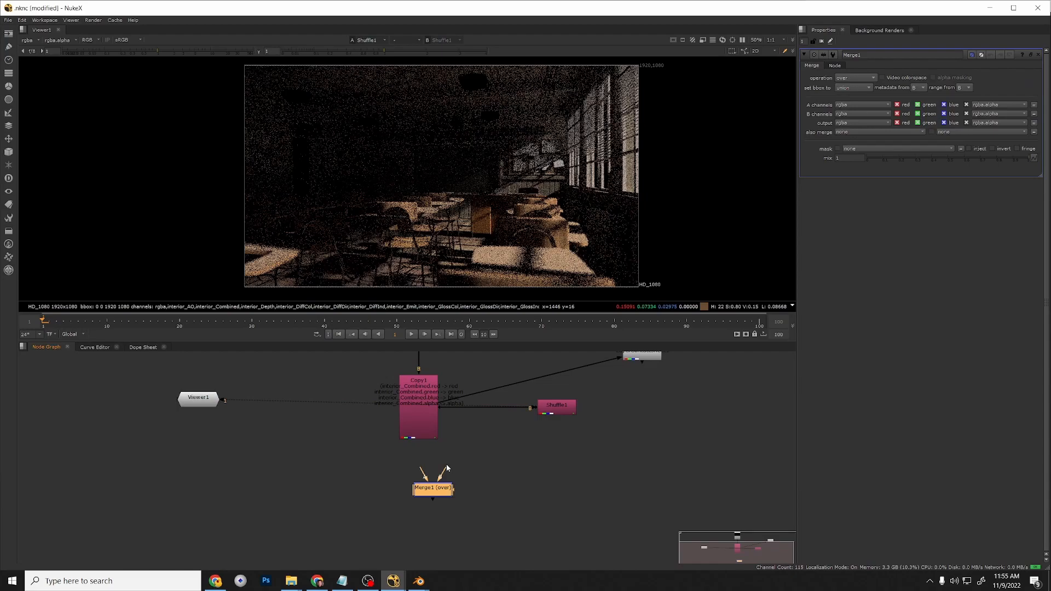
left_click(426, 411)
key("1")
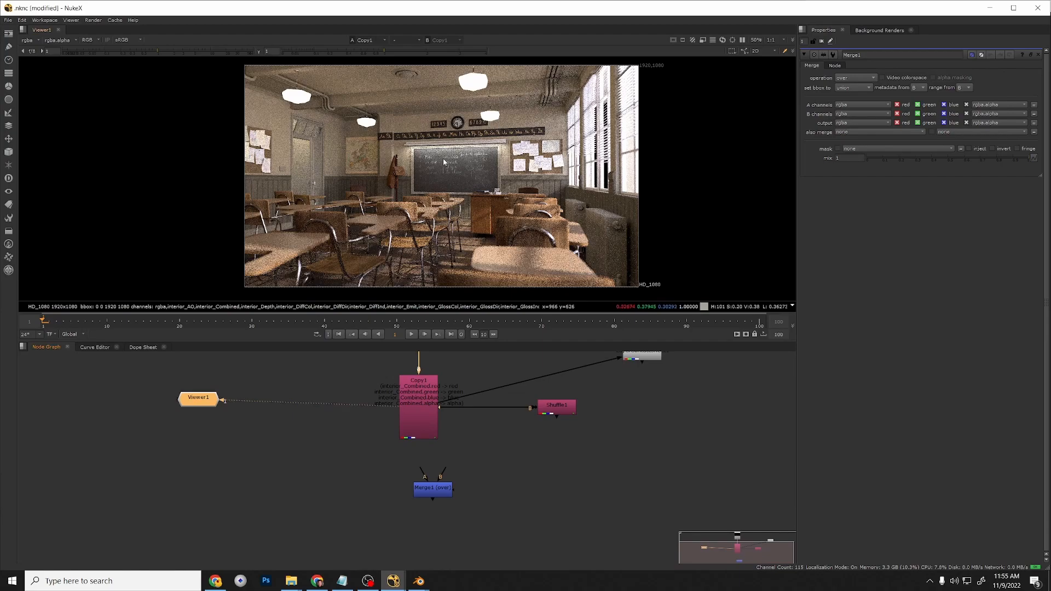
middle_click_drag(611, 391, 606, 410)
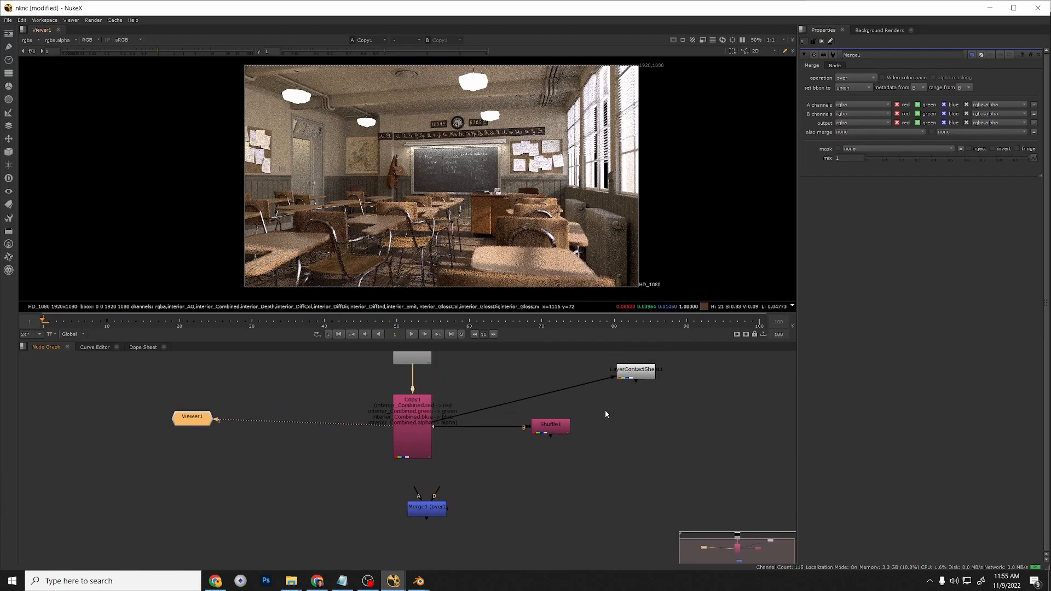
left_click(548, 426)
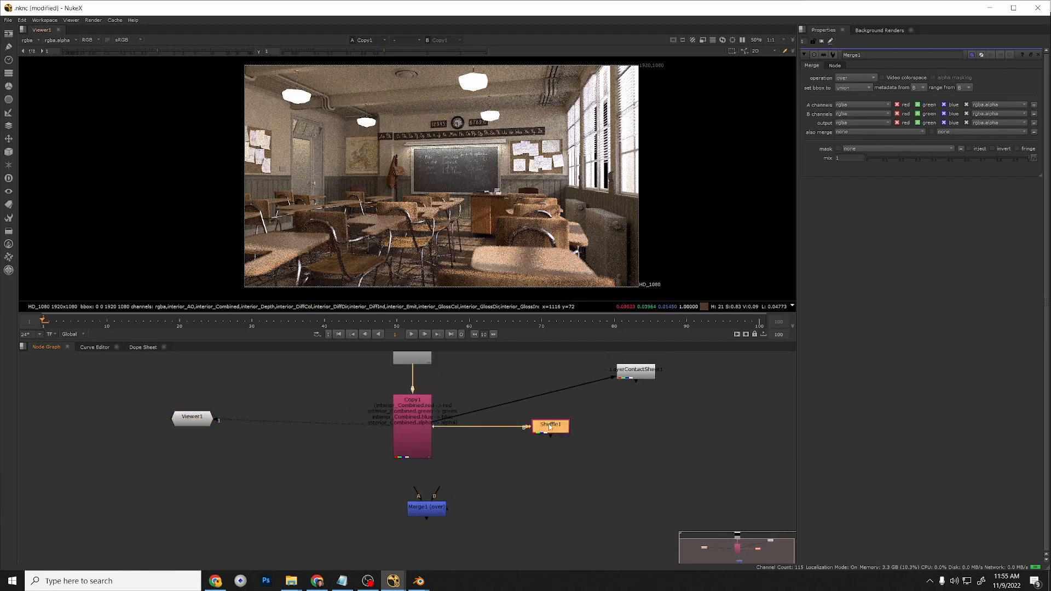
key("1")
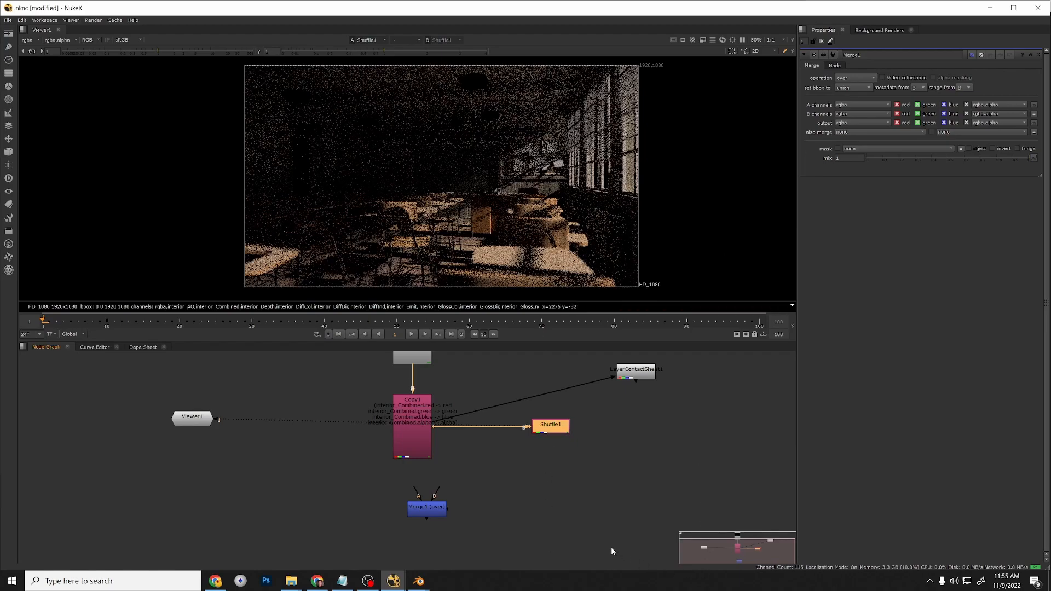
Connect Merge1's B input to Copy1 and show Merge1's output in the viewer.
scroll(442, 485, "down", 3)
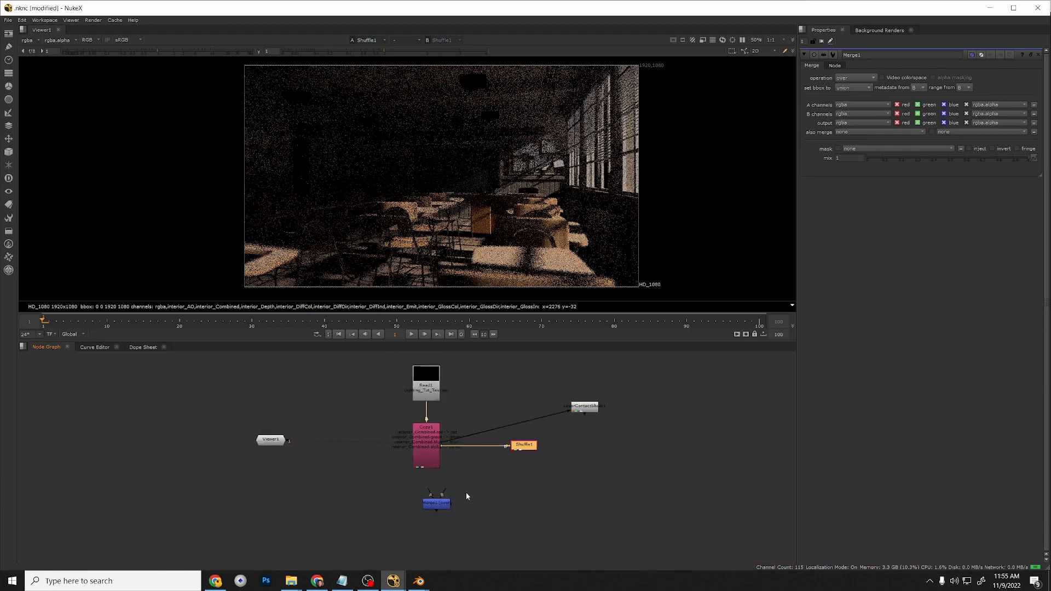
middle_click_drag(464, 491, 517, 459)
scroll(471, 442, "up", 1)
scroll(471, 445, "up", 1)
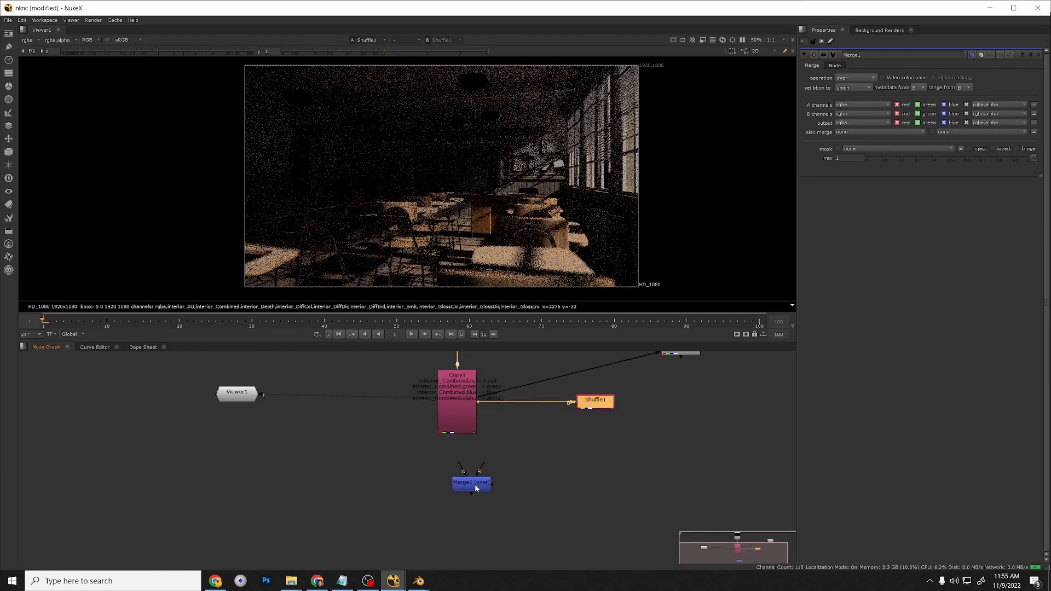
left_click_drag(478, 466, 458, 475)
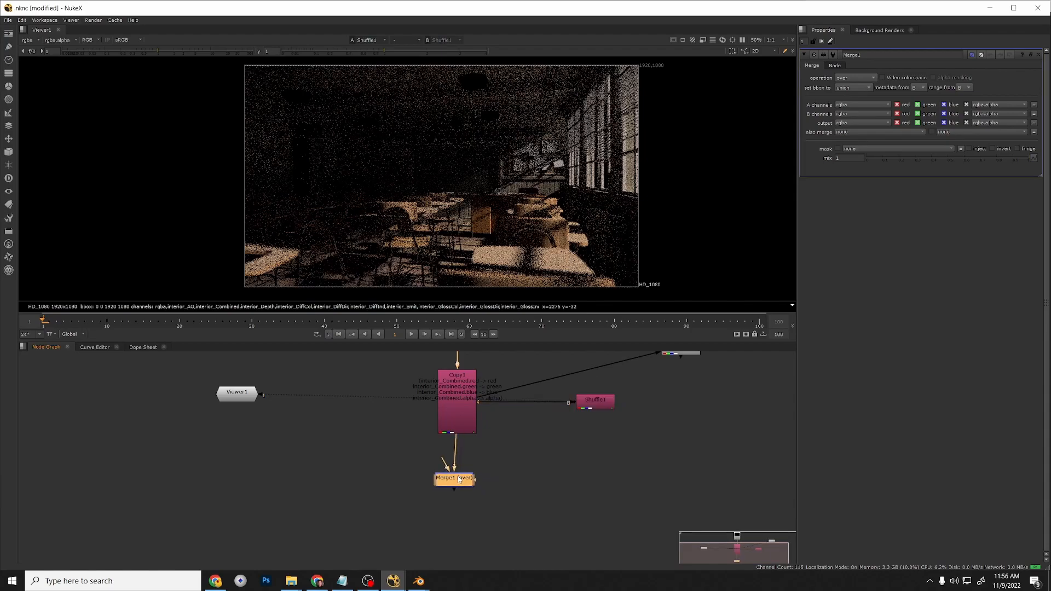
key("1")
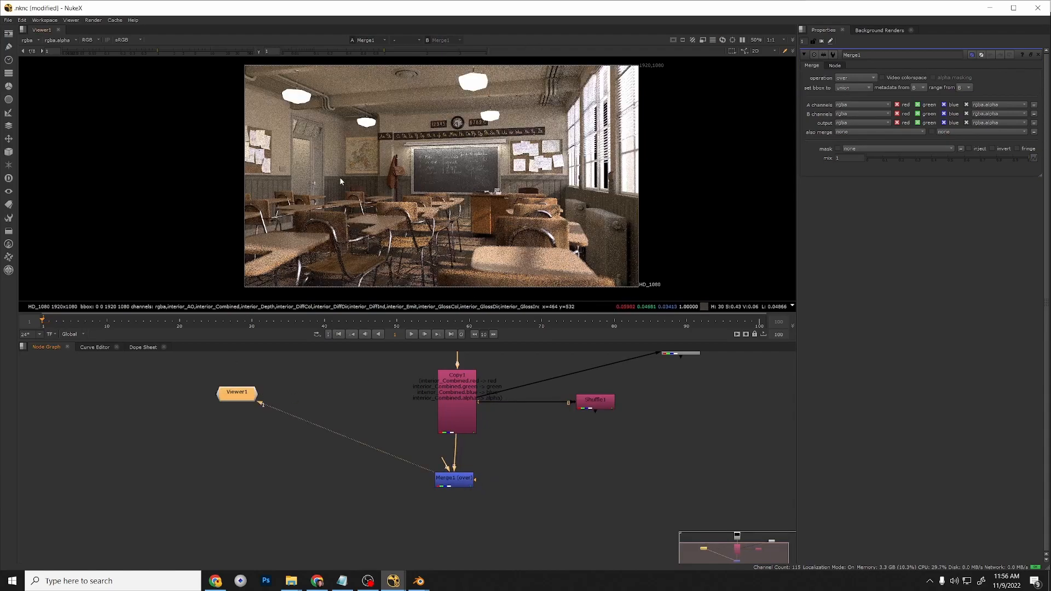
Connect Merge1's A input to Shuffle1 and set the merge operation to from.
left_click(463, 478)
left_click_drag(463, 479, 602, 403)
left_click(463, 478)
left_click(852, 77)
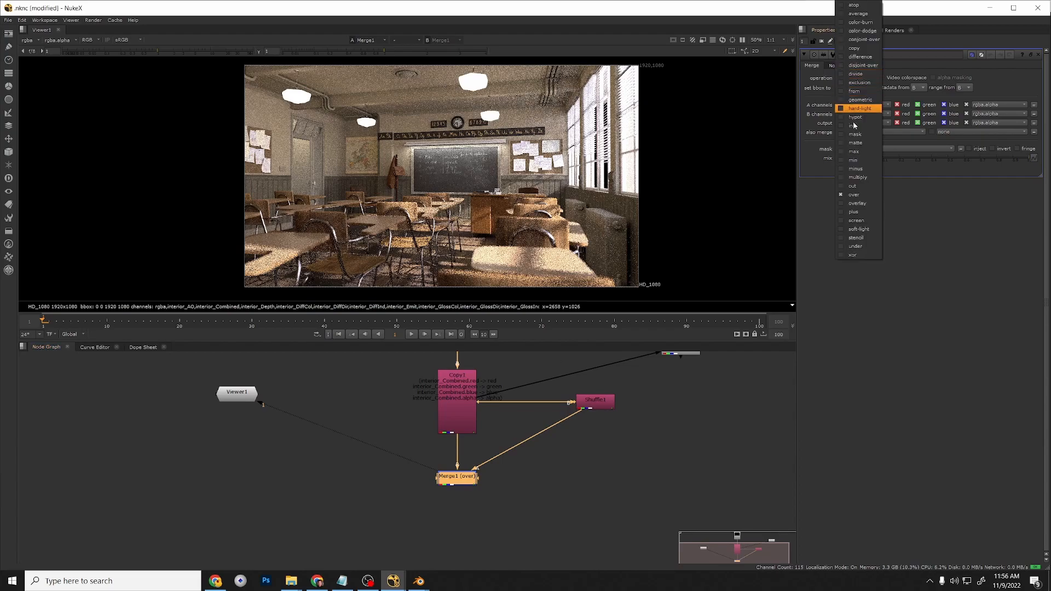
left_click(854, 91)
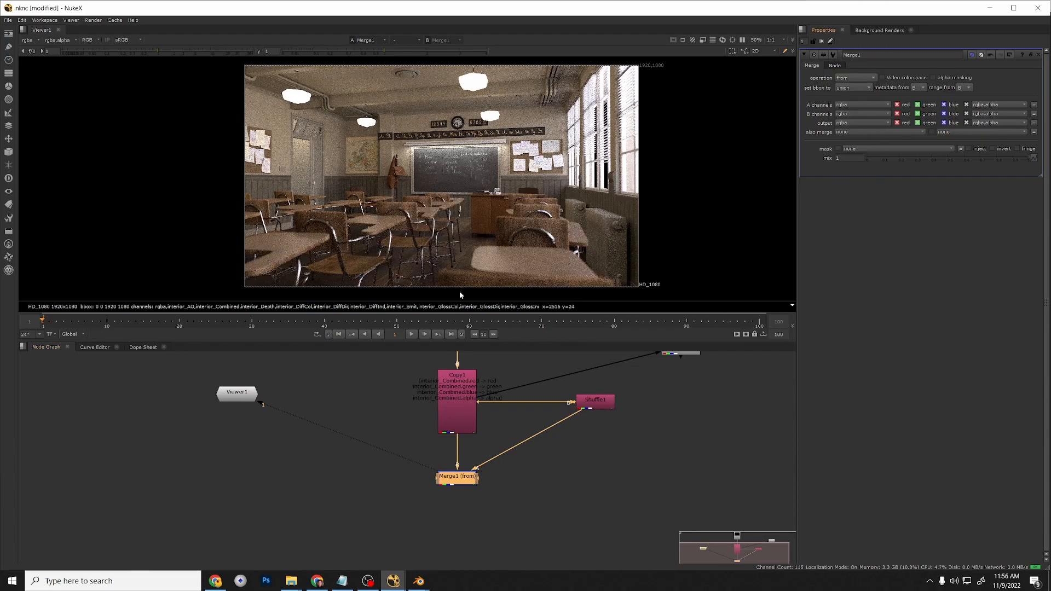
Toggle Merge1 off and on repeatedly to compare the image with and without the sun light.
key("d")
key("d")
key("d")
key("d")
key("d")
key("d")
key("d")
key("d")
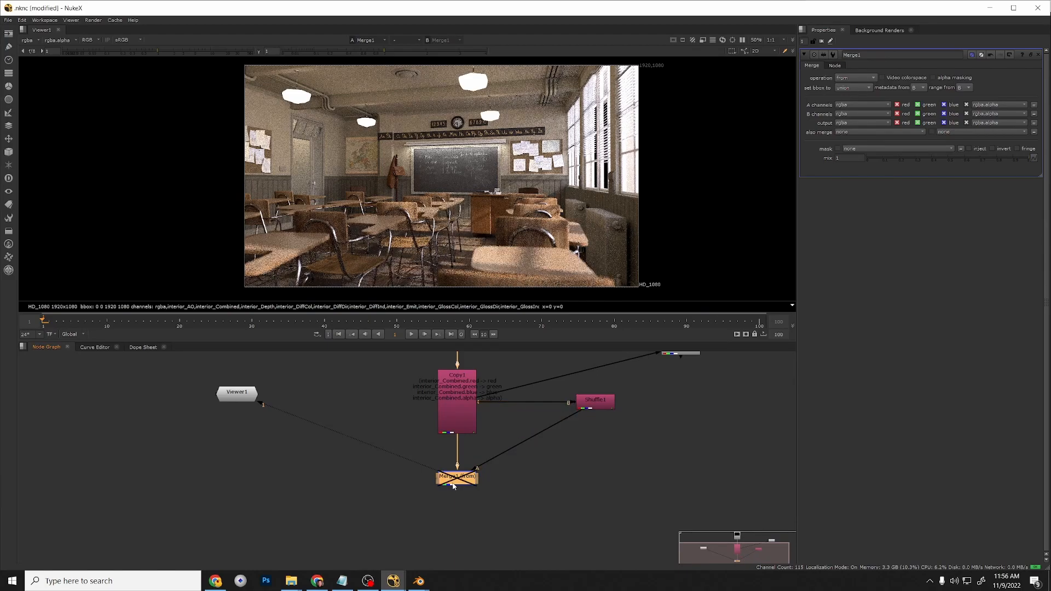
View Shuffle1's output and insert a Grade node between Shuffle1 and Merge1.
left_click(596, 401, "ctrl+shift")
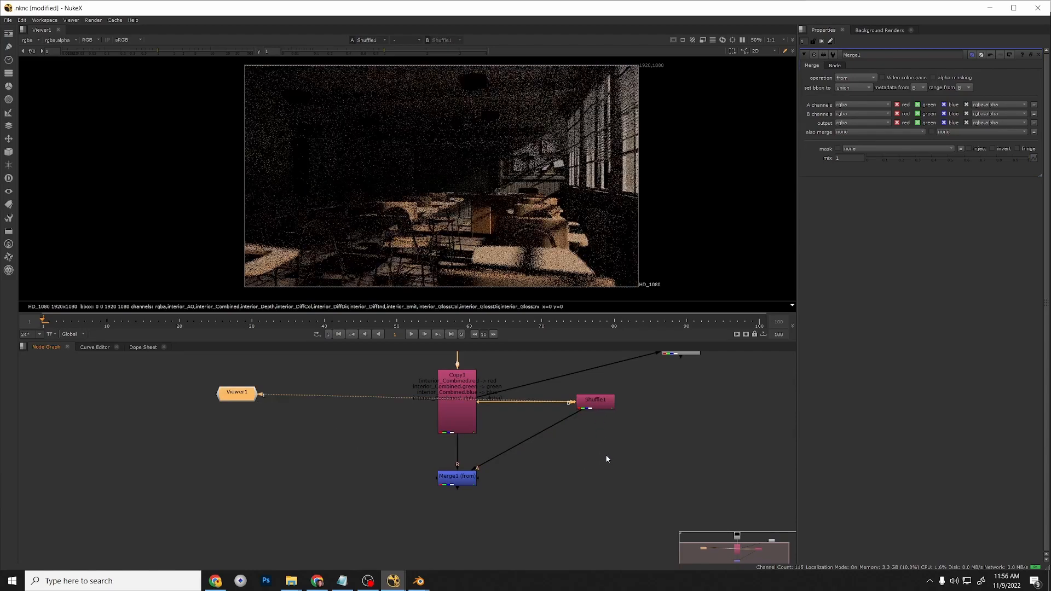
left_click(582, 449)
key("g")
mouse_move(582, 449)
left_mouse_down()
mouse_move(552, 432)
mouse_move(596, 444)
left_mouse_up()
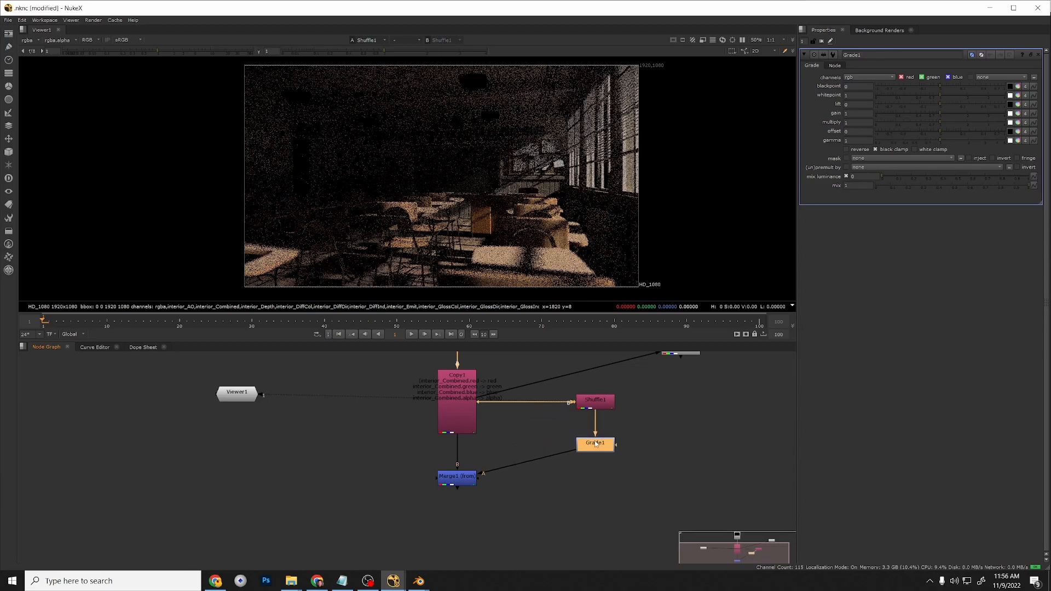
left_click(593, 472)
key("g")
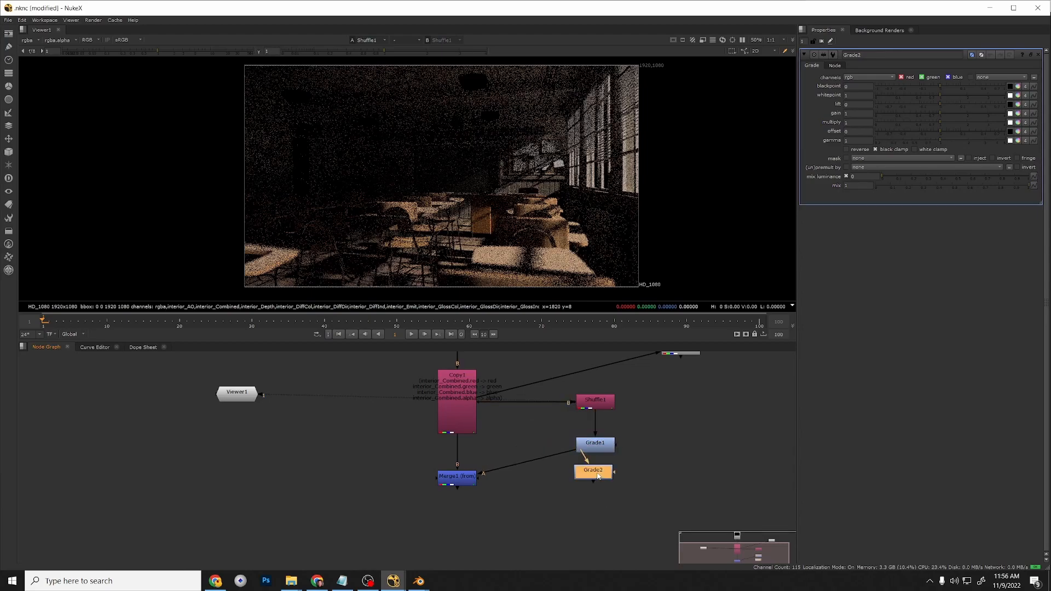
key("Delete")
key("Tab")
type("gra")
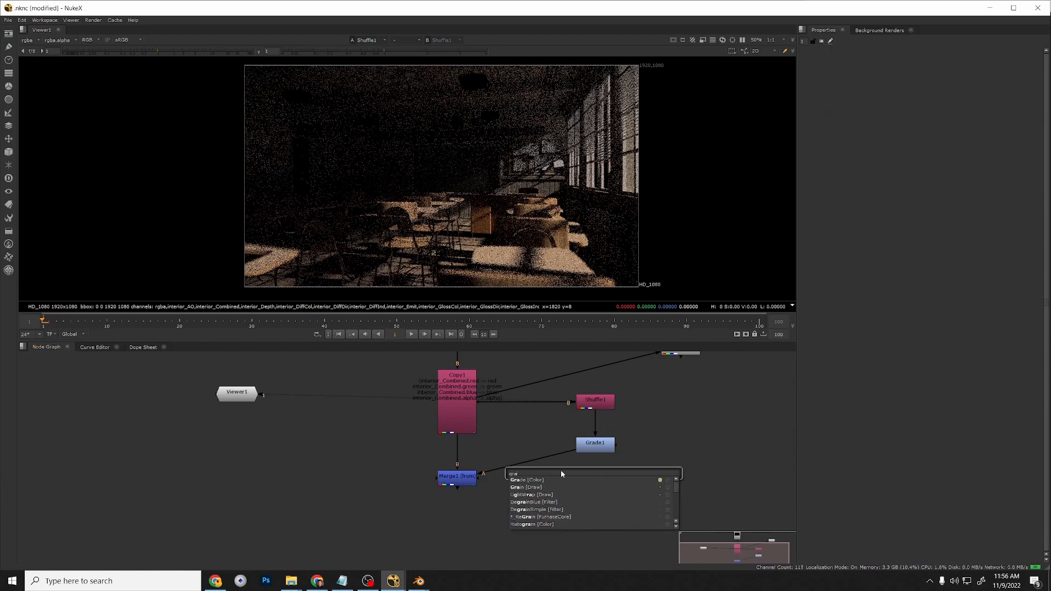
key("Escape")
key("m")
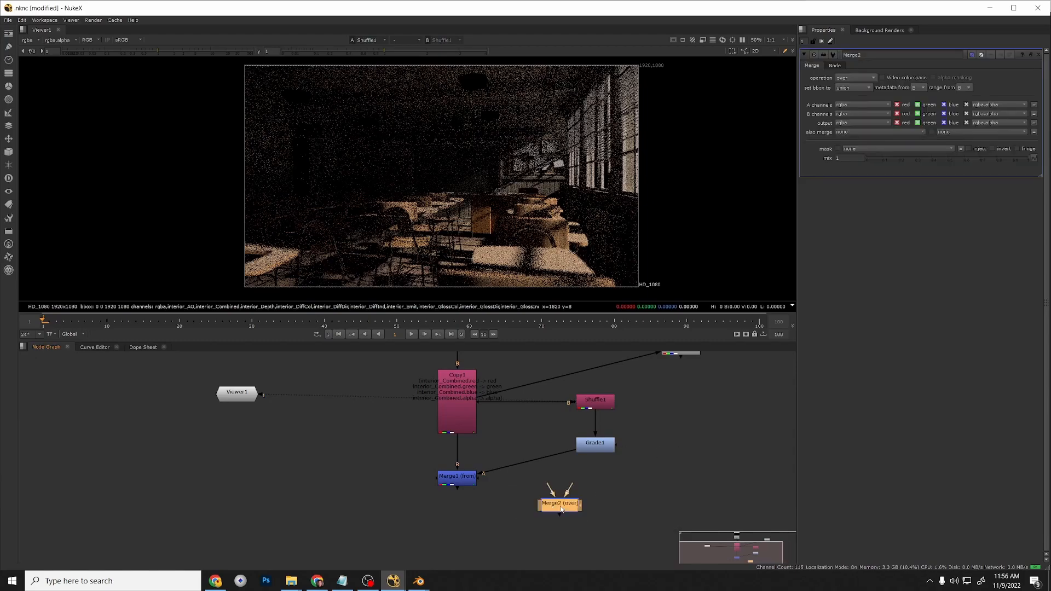
key("Delete")
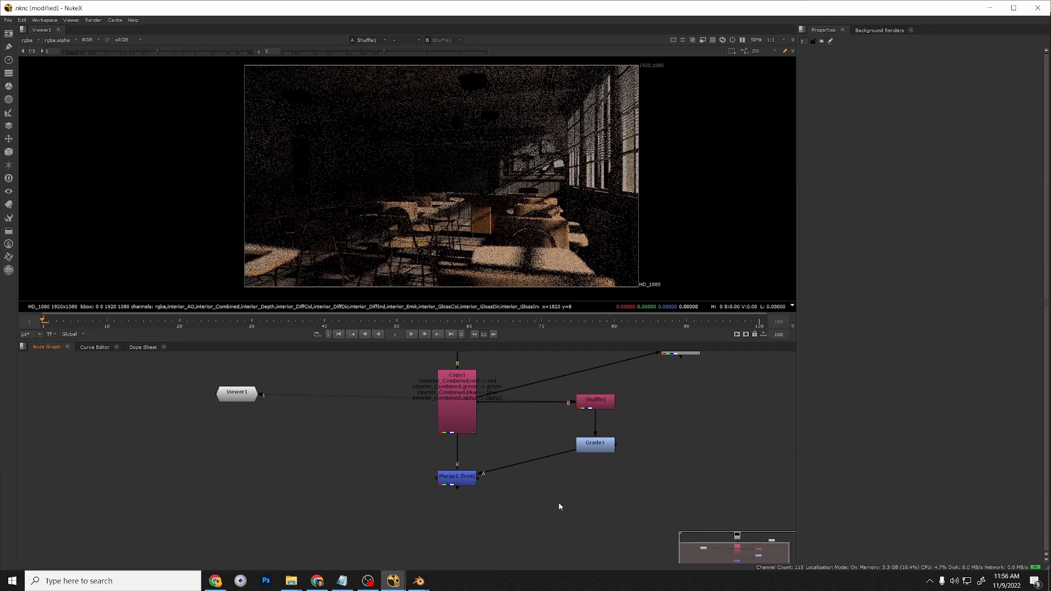
Open Grade1's properties, place the node level with Merge1 and show its output in the viewer.
double_click(592, 447)
left_click_drag(592, 449, 595, 484)
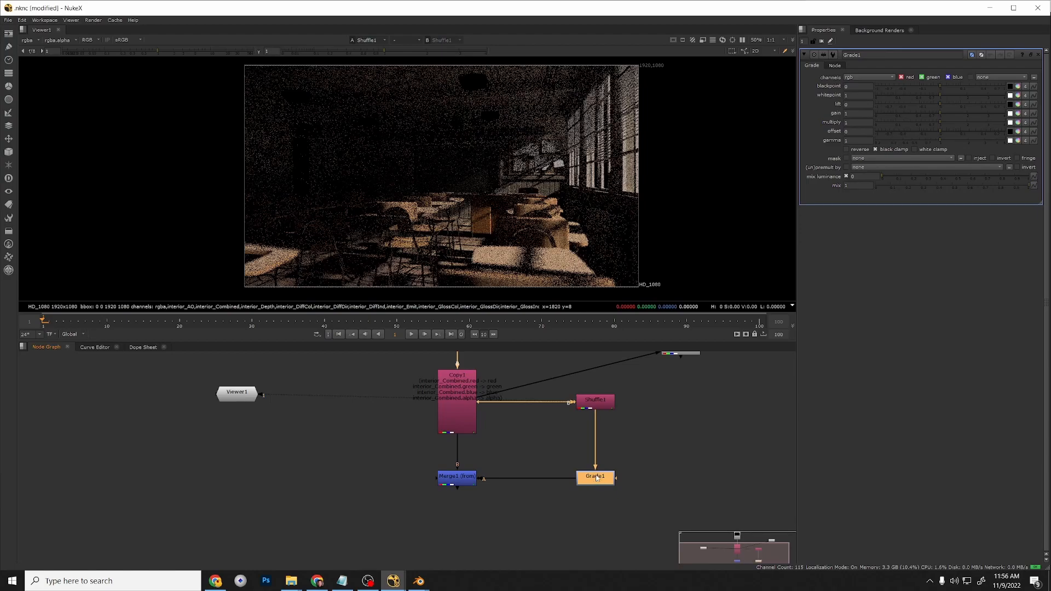
key("1")
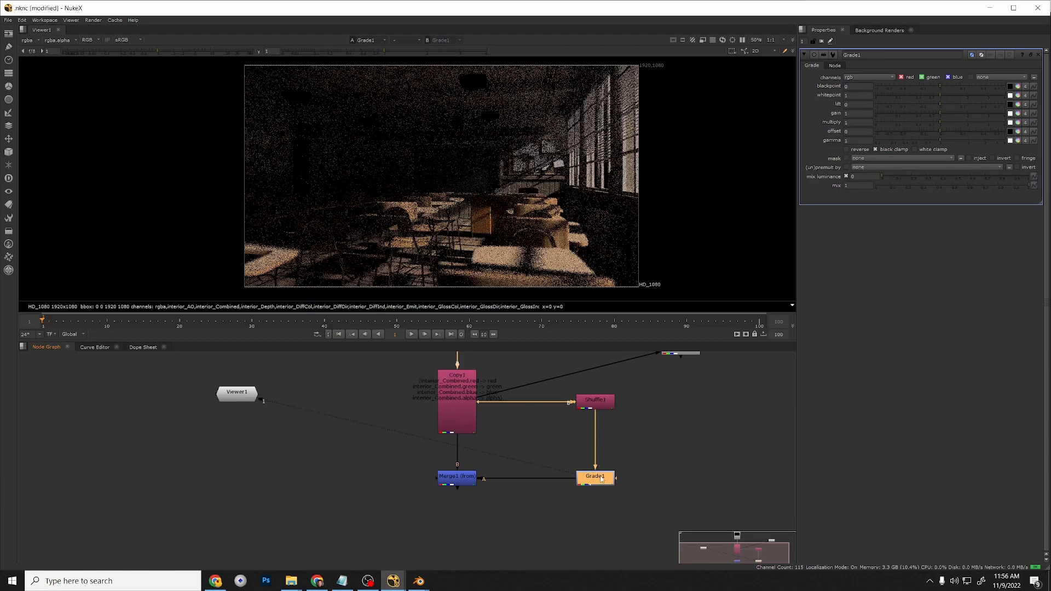
Split Grade1's gain into separate channels and set red and blue to 0 so the sun pass turns green.
left_click(1016, 115)
left_click_drag(855, 123, 765, 167)
type("0")
key("Tab")
key("Tab")
type("0")
left_click(712, 443)
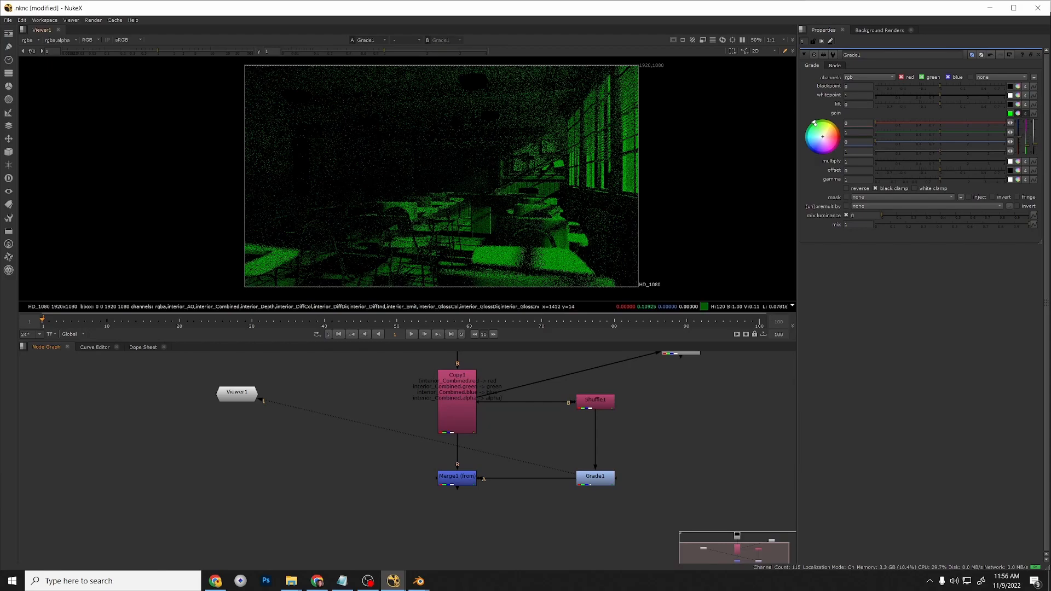
Compare Copy1's original image with Merge1's result from subtracting the graded sun pass.
left_click(458, 406)
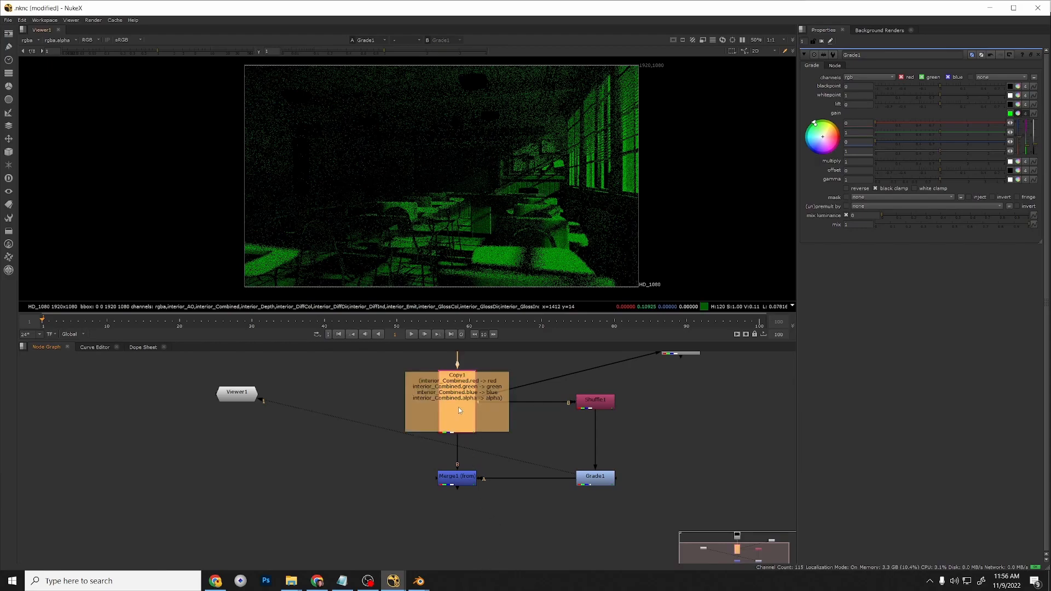
key("1")
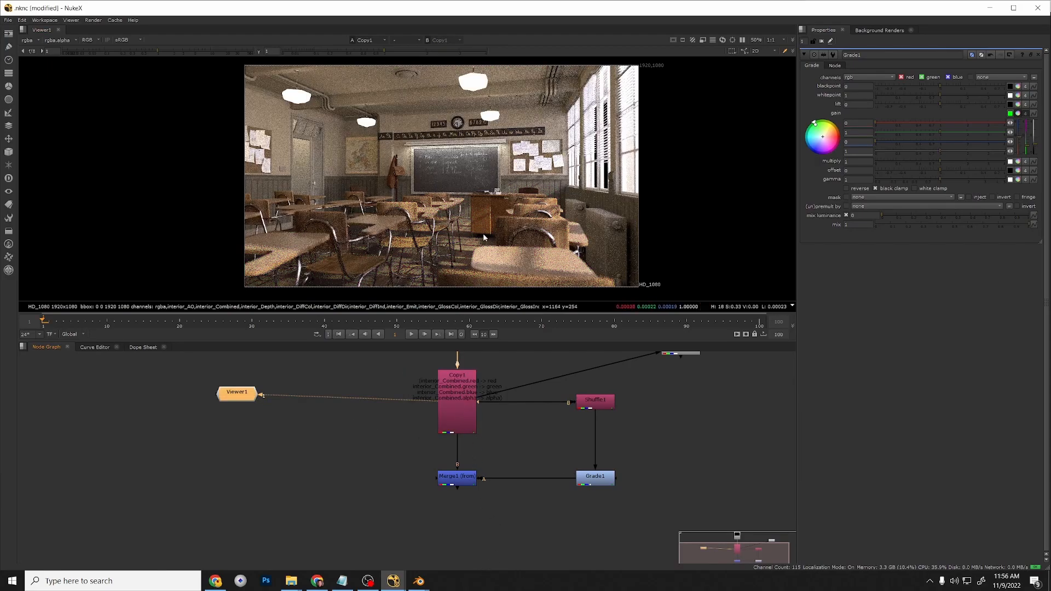
left_click(467, 480)
key("1")
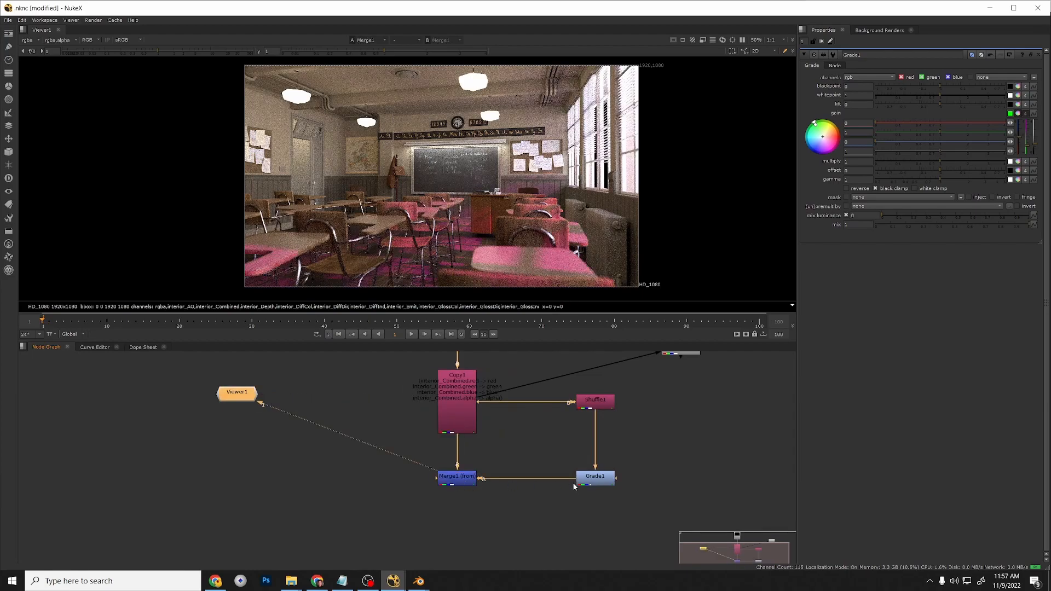
Reconnect Merge1's A input from Grade1 to Shuffle1 and check which input layer Shuffle1 uses.
left_click_drag(570, 480, 601, 405)
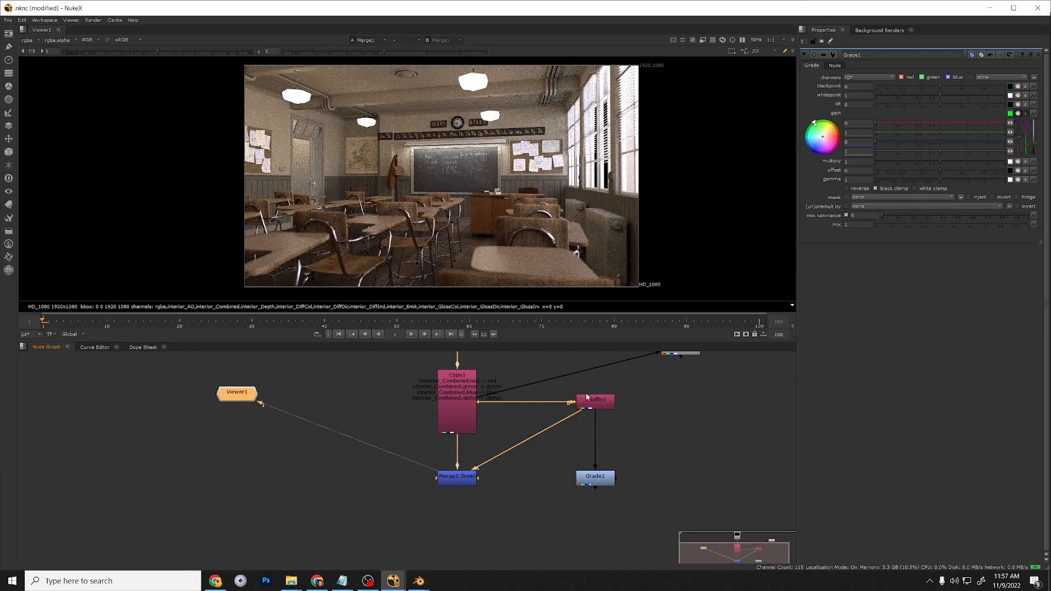
double_click(597, 403)
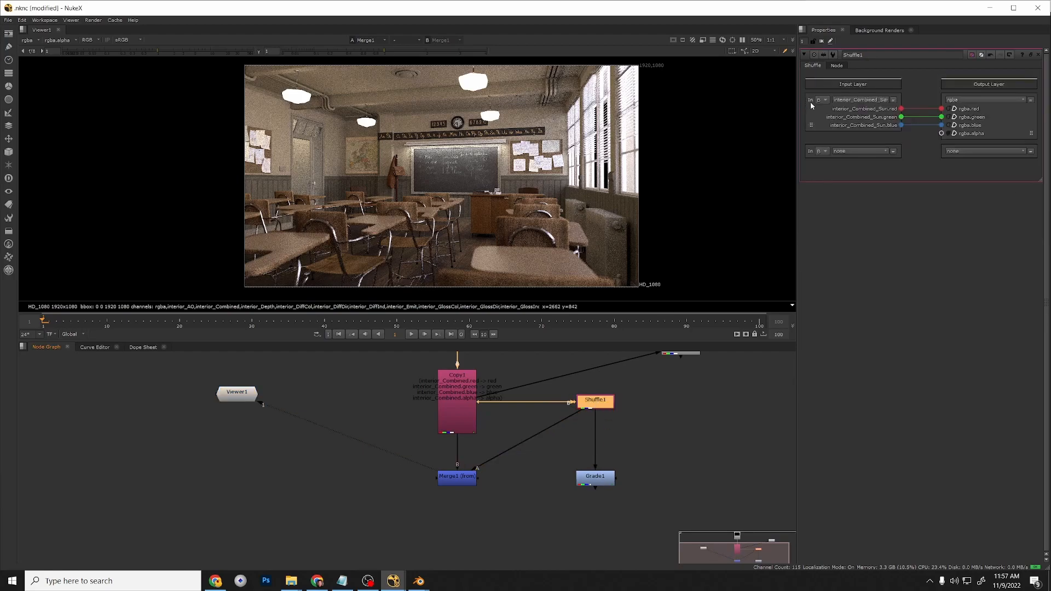
left_click(869, 101)
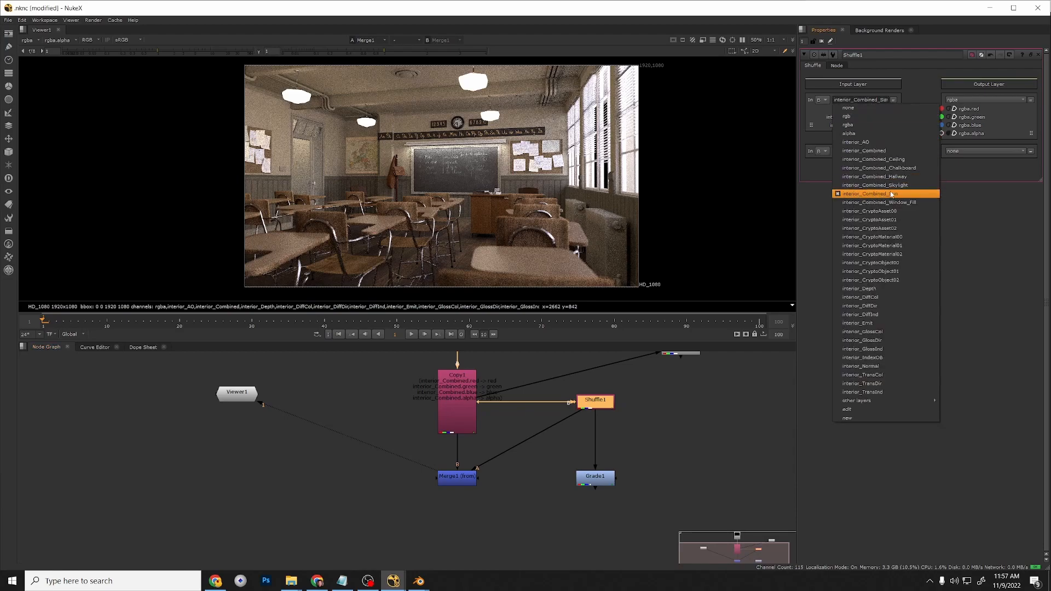
left_click(631, 479)
left_click(461, 482)
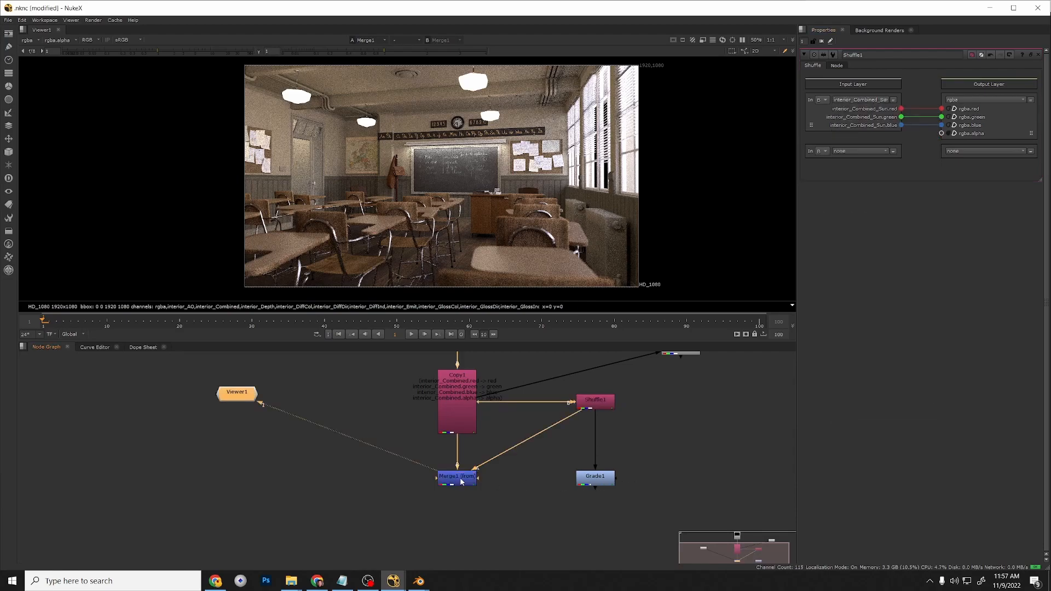
Add a Merge node below Merge1, with Merge1 as its B input and Grade1 as its A input, and view its output.
left_click(604, 481, "ctrl+shift")
double_click(605, 482)
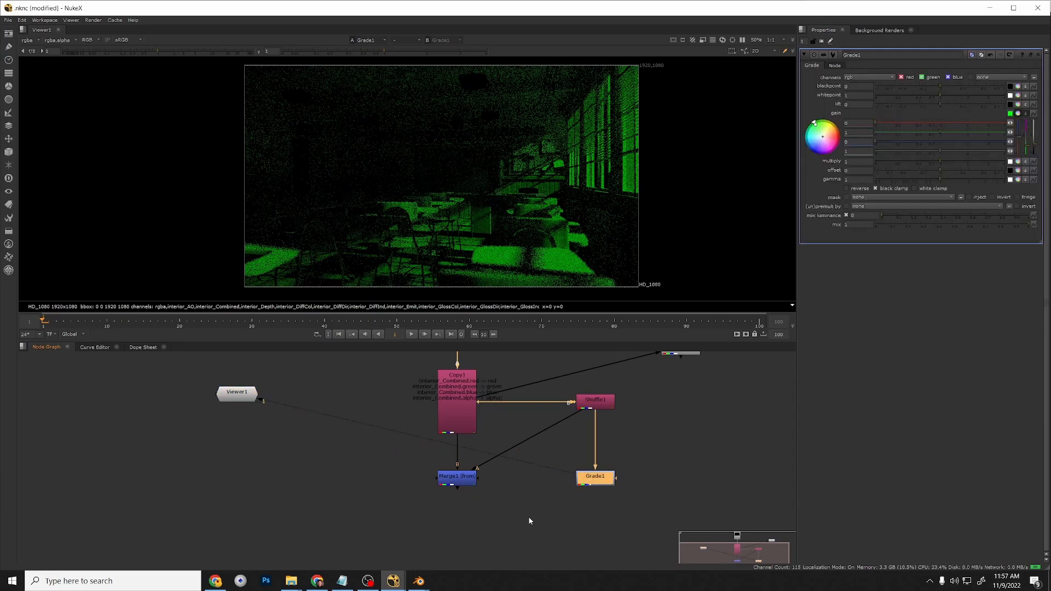
middle_click_drag(519, 513, 537, 457)
left_click(473, 476)
key("m")
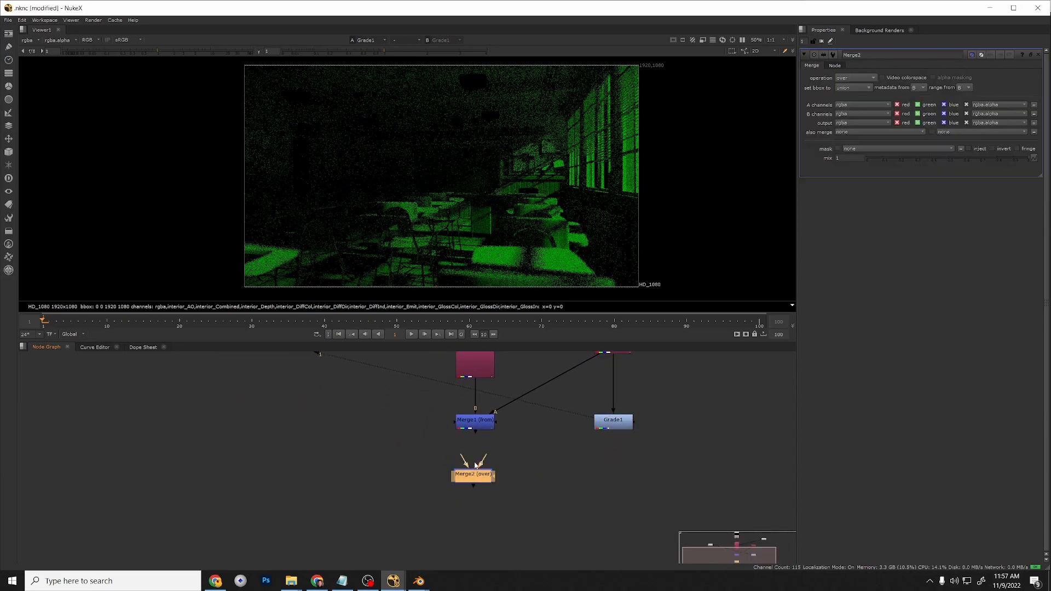
left_click_drag(481, 461, 612, 421)
left_click(487, 478, "ctrl+shift")
left_click(488, 479)
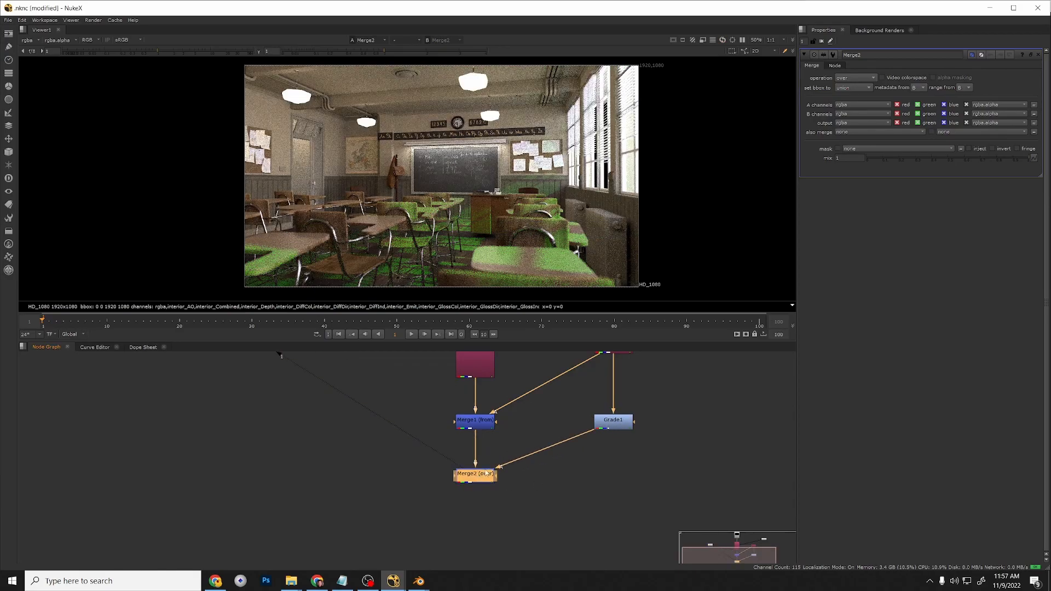
Set Merge2's operation to plus and place Grade1 level with Merge2.
left_click(854, 78)
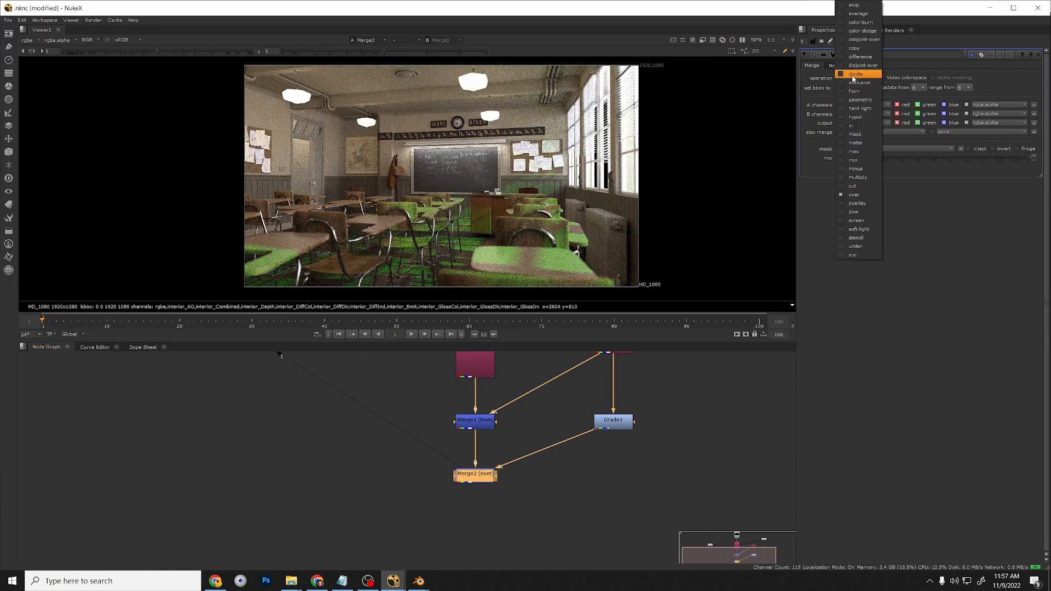
left_click(860, 212)
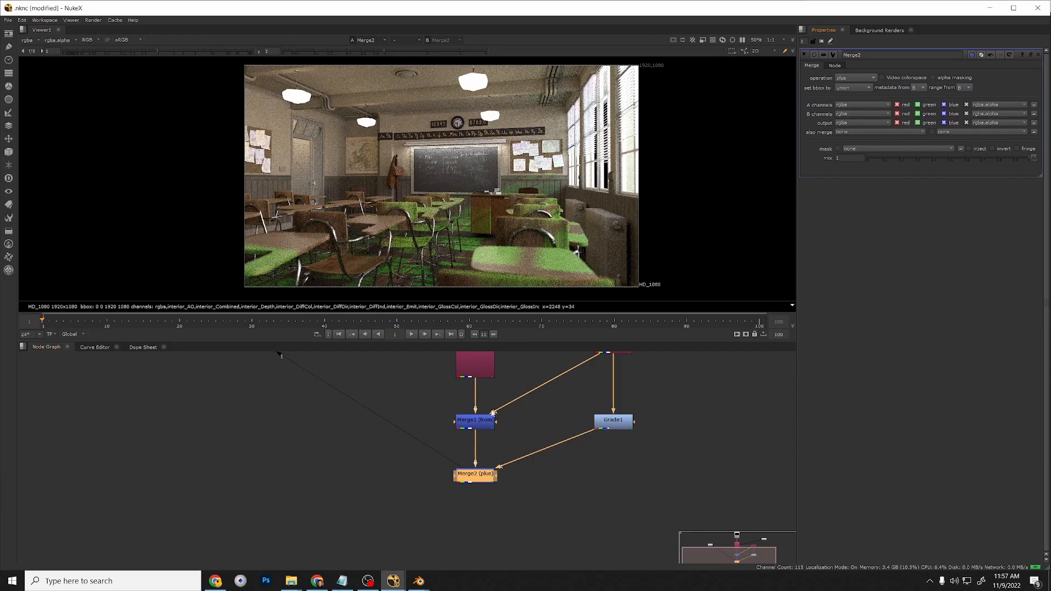
left_click(472, 483)
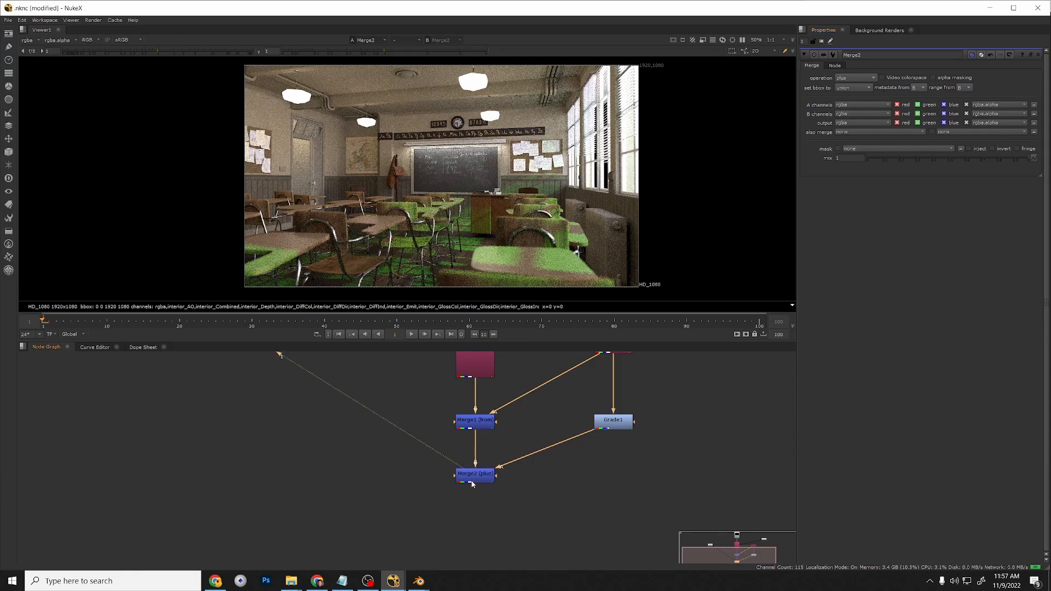
scroll(659, 443, "down", 3)
left_click_drag(594, 442, 598, 474)
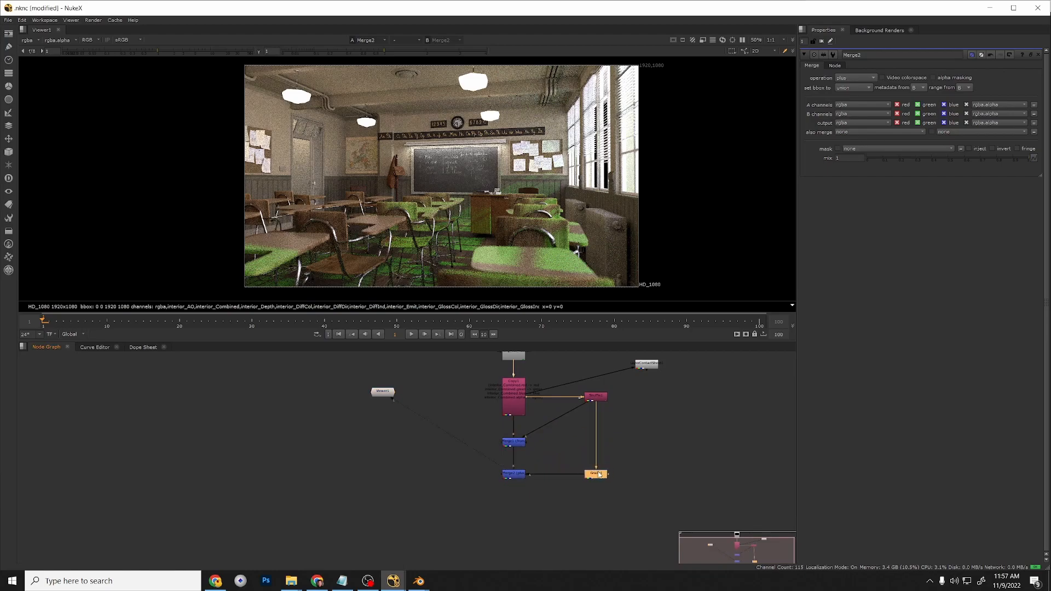
scroll(558, 508, "up", 3)
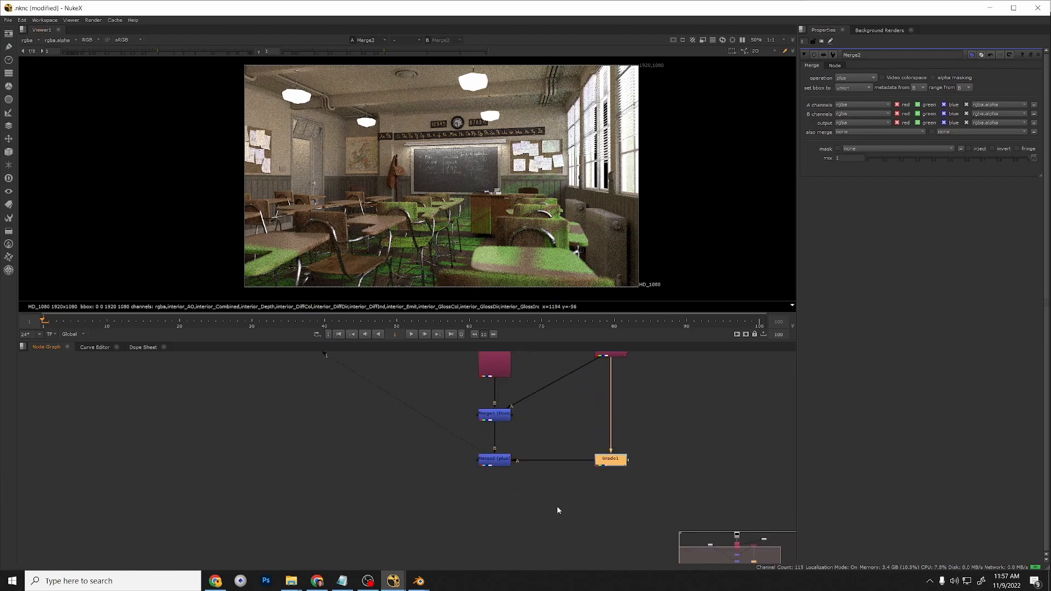
left_click(494, 463)
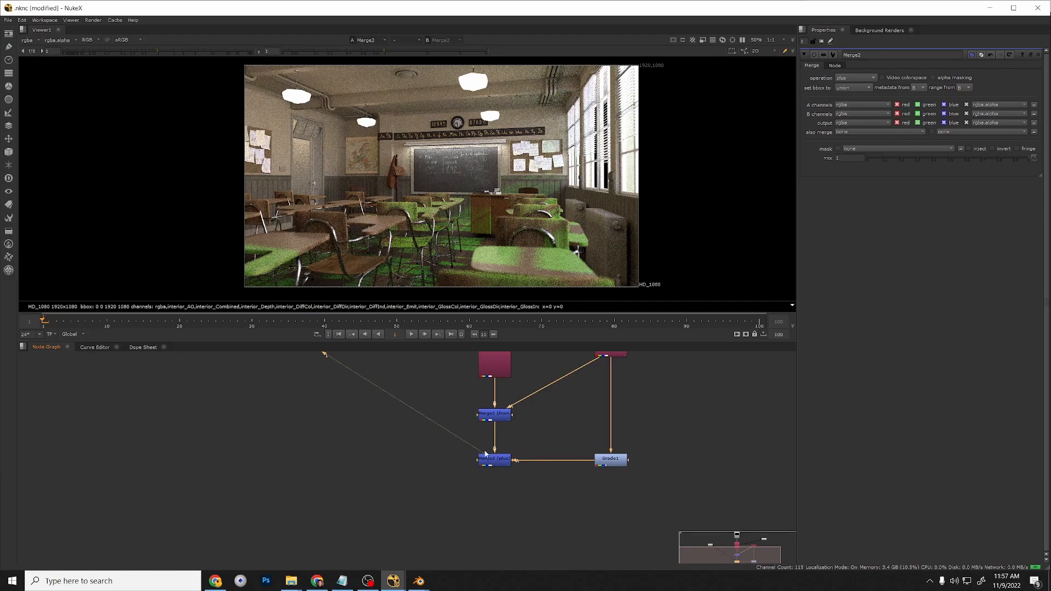
Disable and re-enable Merge1 and Merge2 together repeatedly to compare the image with and without the graded sun.
left_click_drag(524, 489, 465, 396)
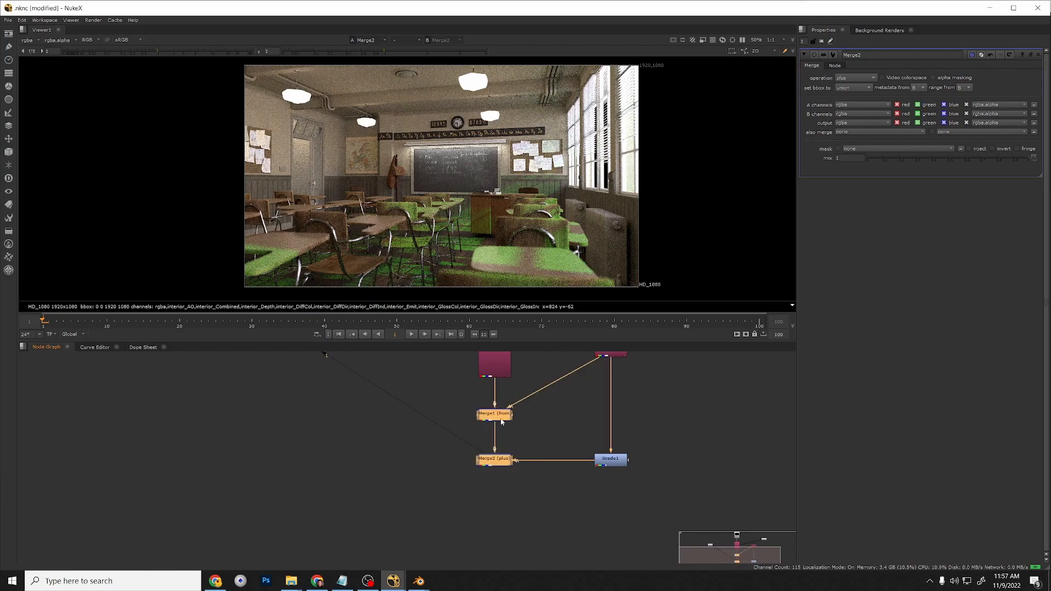
key("d")
key("d")
key("d")
key("d")
key("d")
key("d")
key("d")
key("d")
key("d")
key("d")
key("d")
key("d")
key("d")
key("d")
key("d")
key("d")
key("d")
key("d")
key("d")
key("d")
key("d")
key("d")
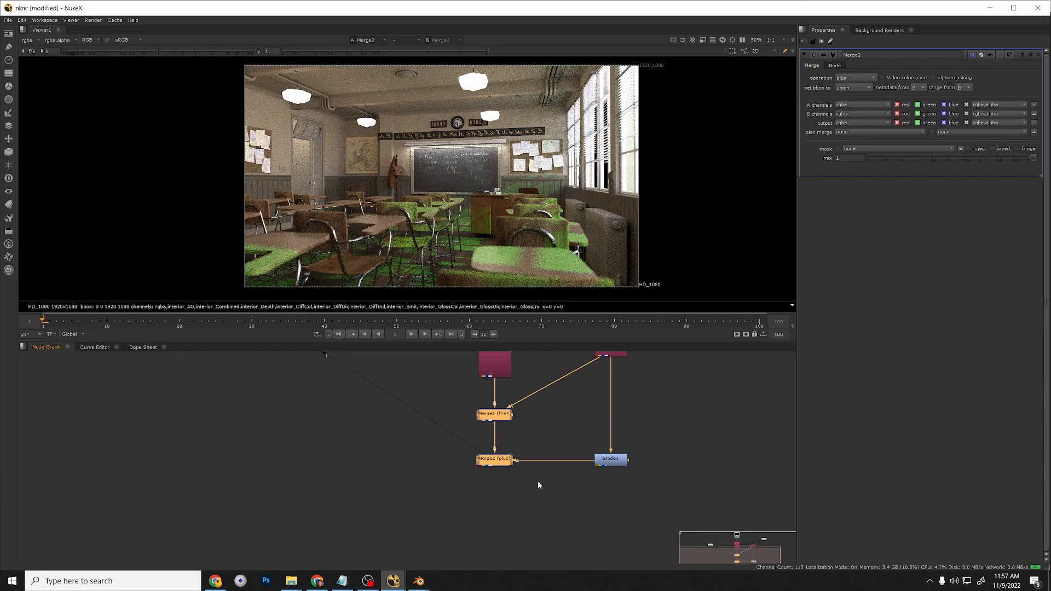
Move the LayerContactSheet node below Merge2 and connect its input to Merge2.
scroll(534, 488, "down", 3)
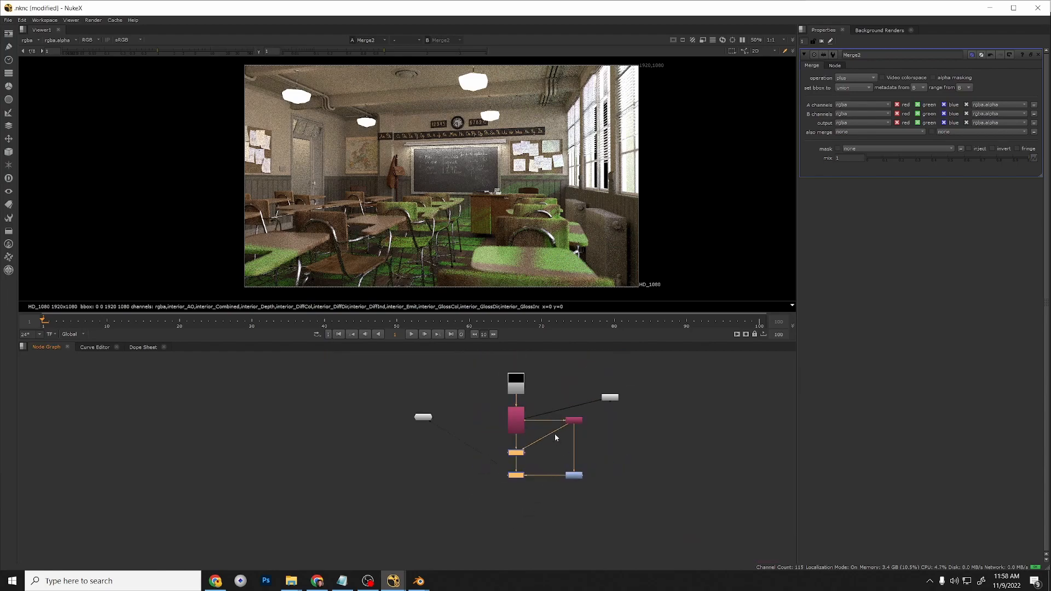
left_click_drag(610, 399, 495, 508)
scroll(480, 500, "up", 2)
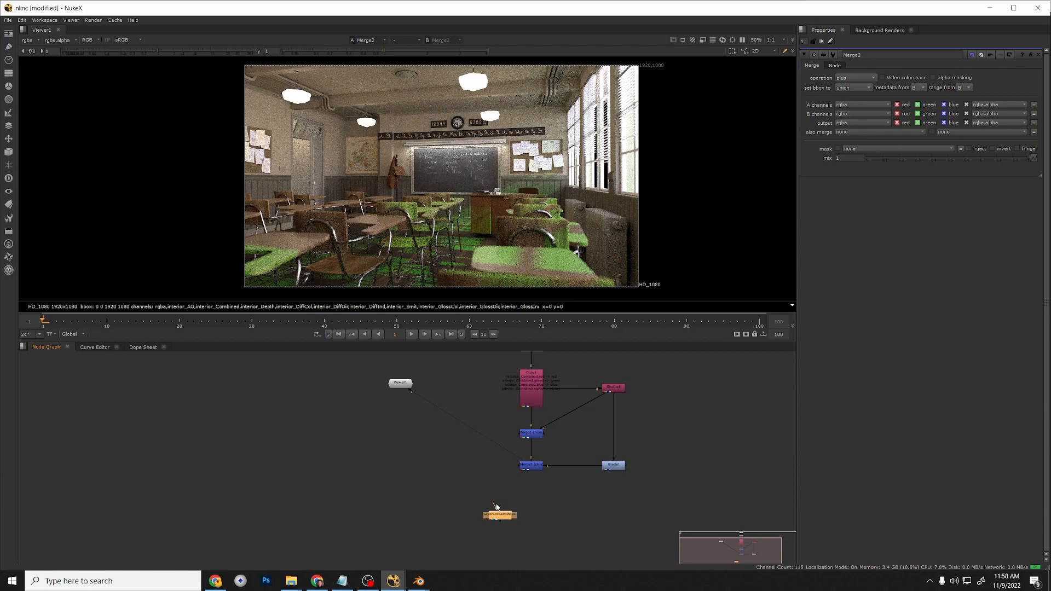
scroll(527, 501, "up", 2)
left_click(523, 498)
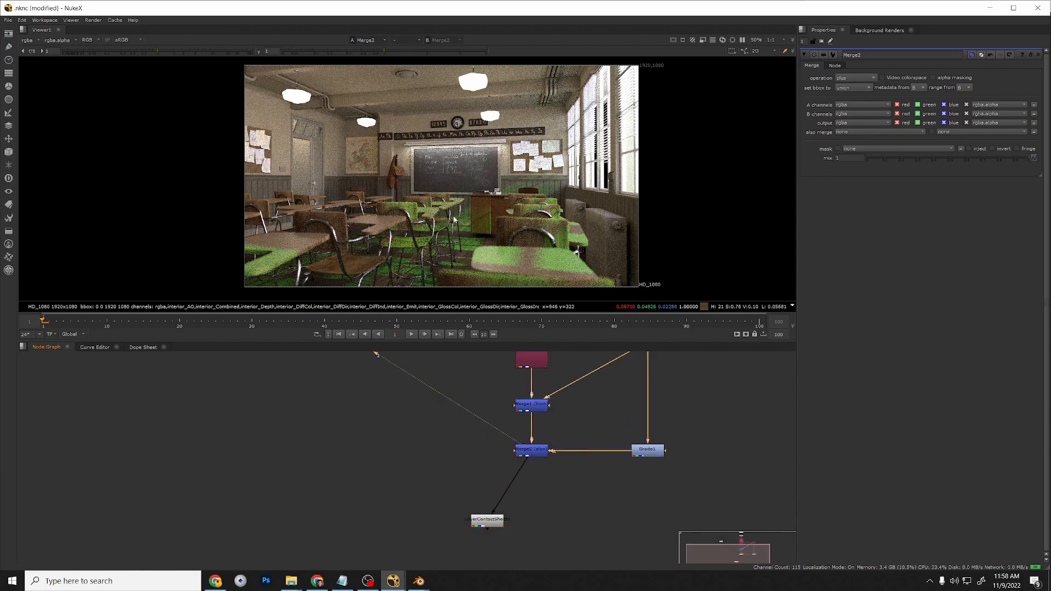
Show the LayerContactSheet output in the viewer, place the node level with Merge2 and examine the interior_Combined light layers.
middle_click_drag(418, 214, 404, 215)
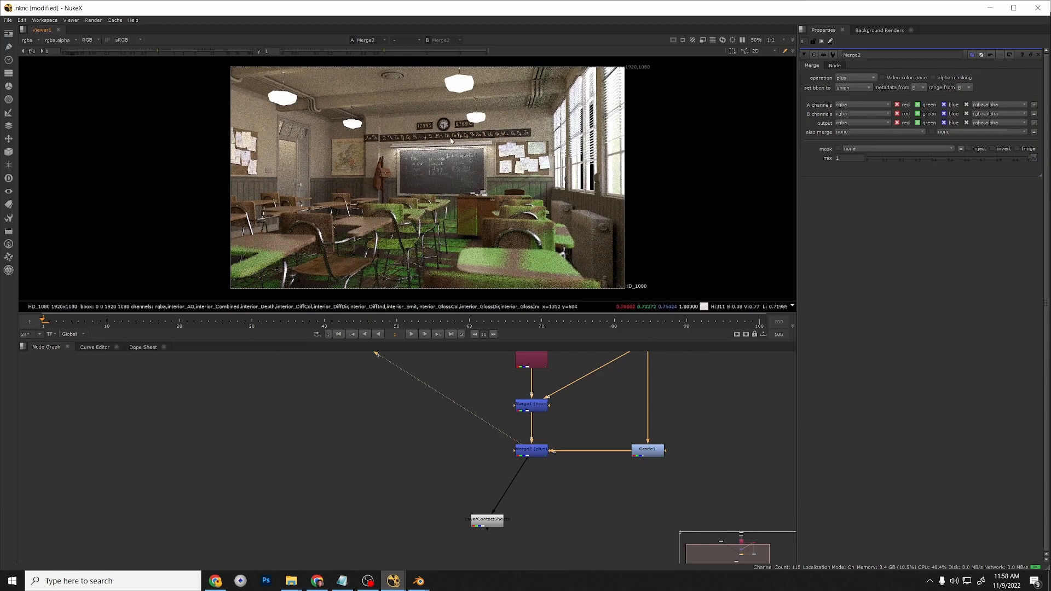
left_click(484, 522)
key("1")
left_click_drag(484, 522, 402, 452)
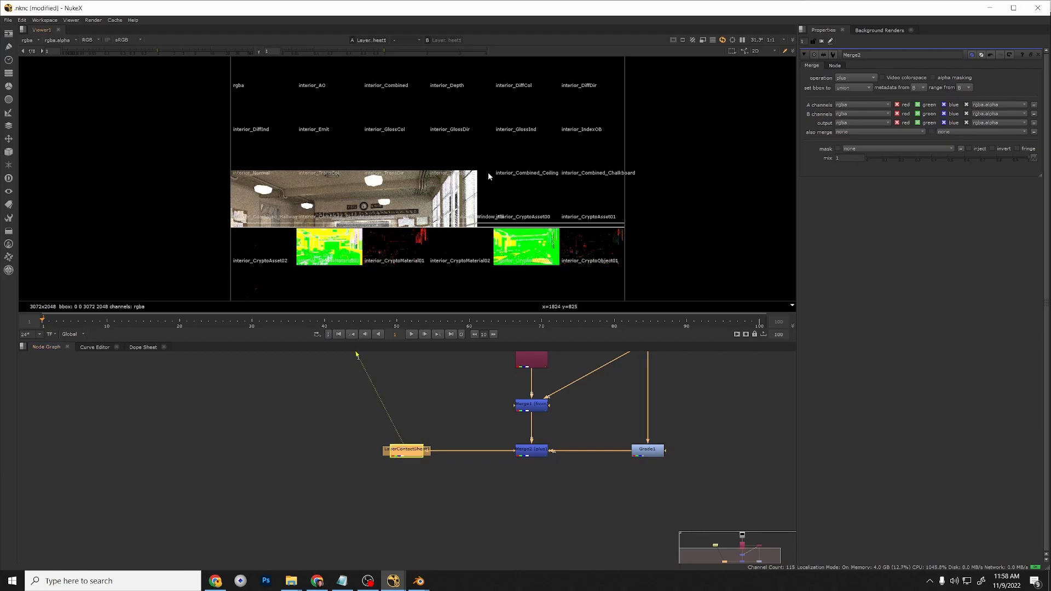
middle_click_drag(465, 206, 483, 225)
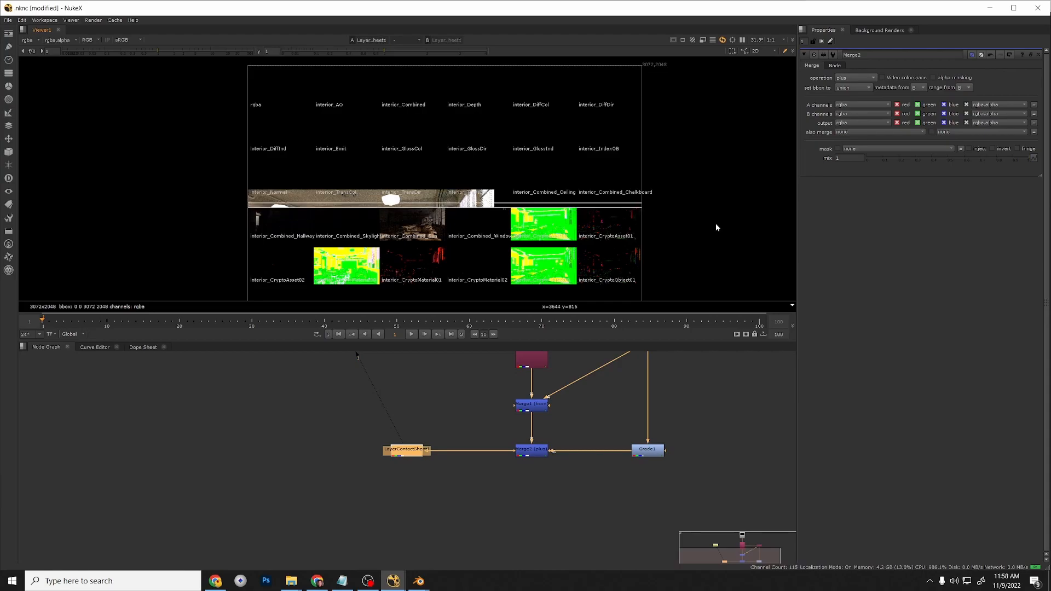
scroll(412, 233, "up", 3)
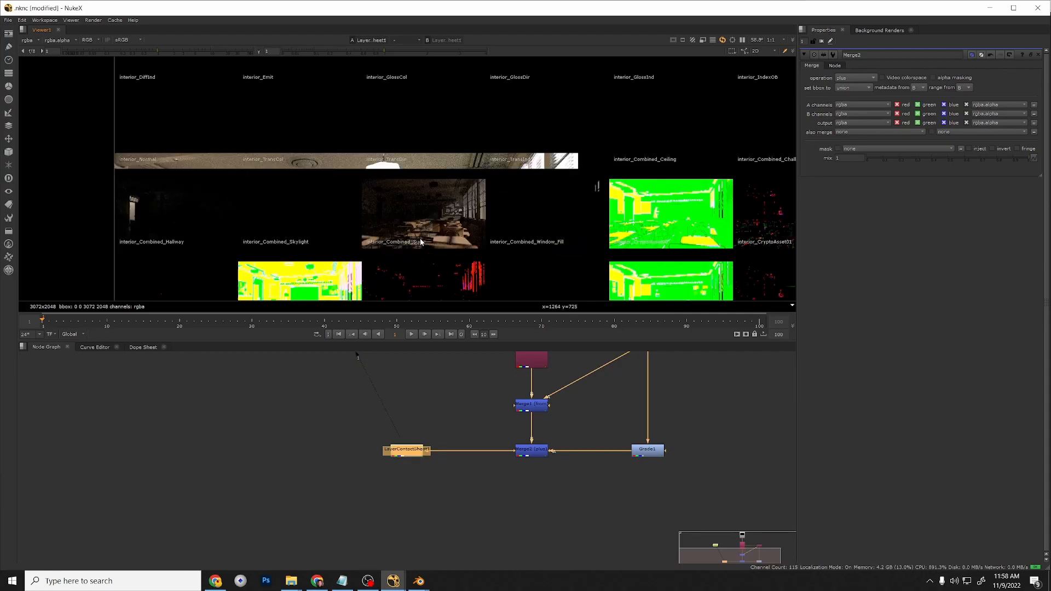
scroll(439, 230, "up", 1)
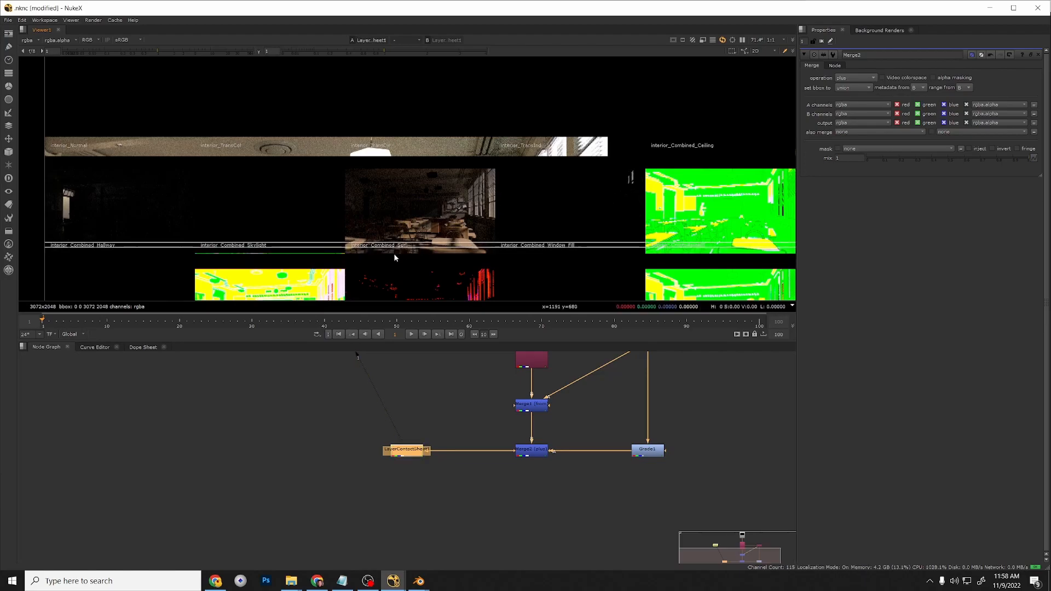
View Merge2 and Merge1 in turn, and disable and re-enable Merge1 to compare the image with and without the sun.
left_click(534, 450)
key("1")
left_click(534, 407)
key("1")
left_click(535, 408)
key("d")
key("d")
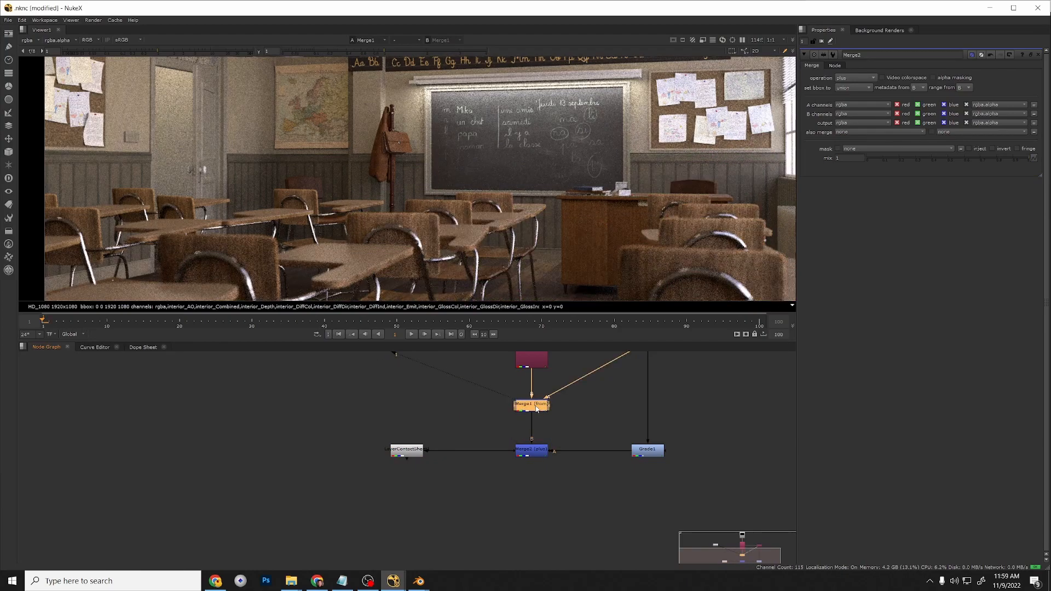
scroll(488, 488, "down", 2)
scroll(507, 278, "down", 2)
middle_click_drag(513, 397, 455, 389)
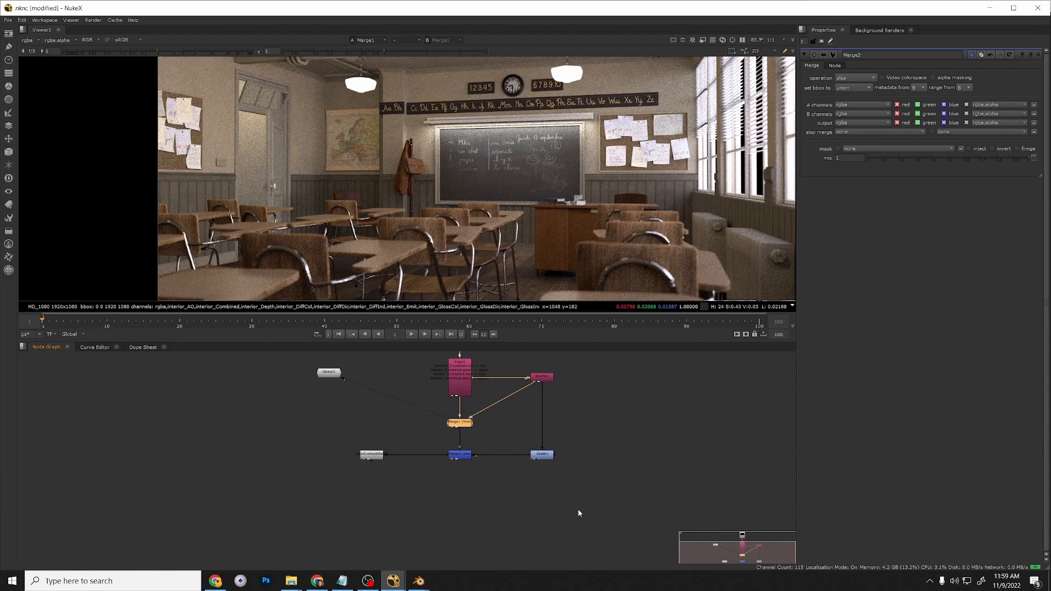
Duplicate Shuffle1, Grade1, Merge1 and Merge2, connect the copied Shuffle and first Merge to Merge2's output, and view Shuffle2.
left_click_drag(601, 486, 445, 410)
left_click(543, 377, "shift")
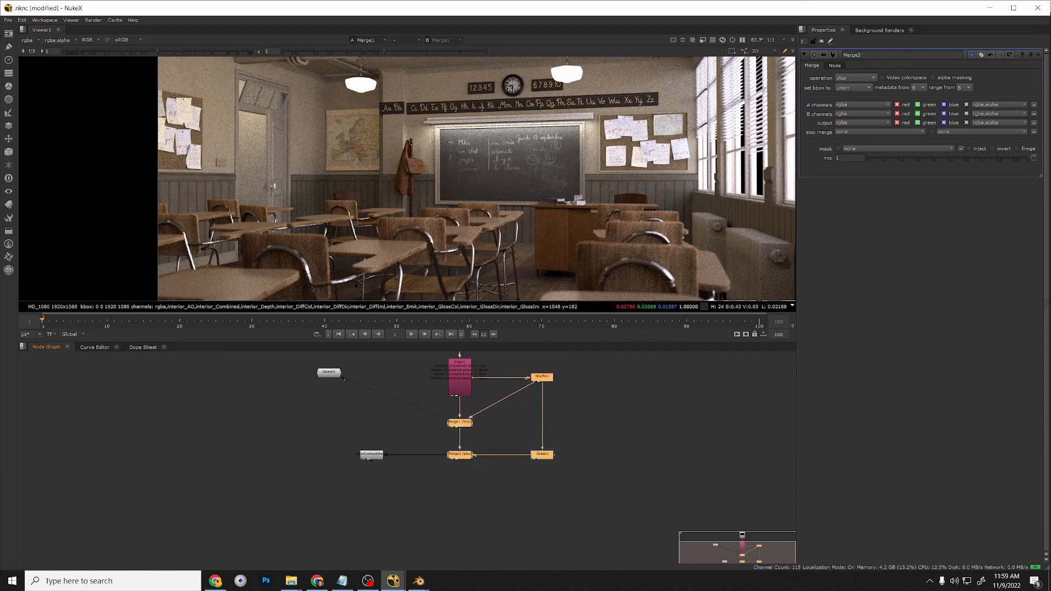
key("ctrl+v")
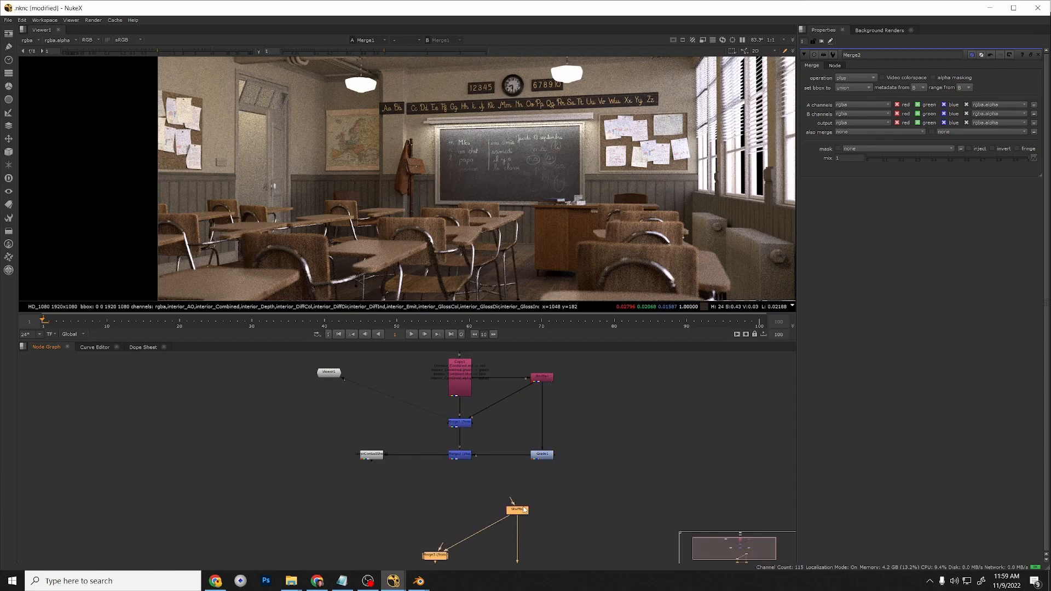
left_click_drag(525, 510, 548, 487)
left_click_drag(467, 460, 464, 457)
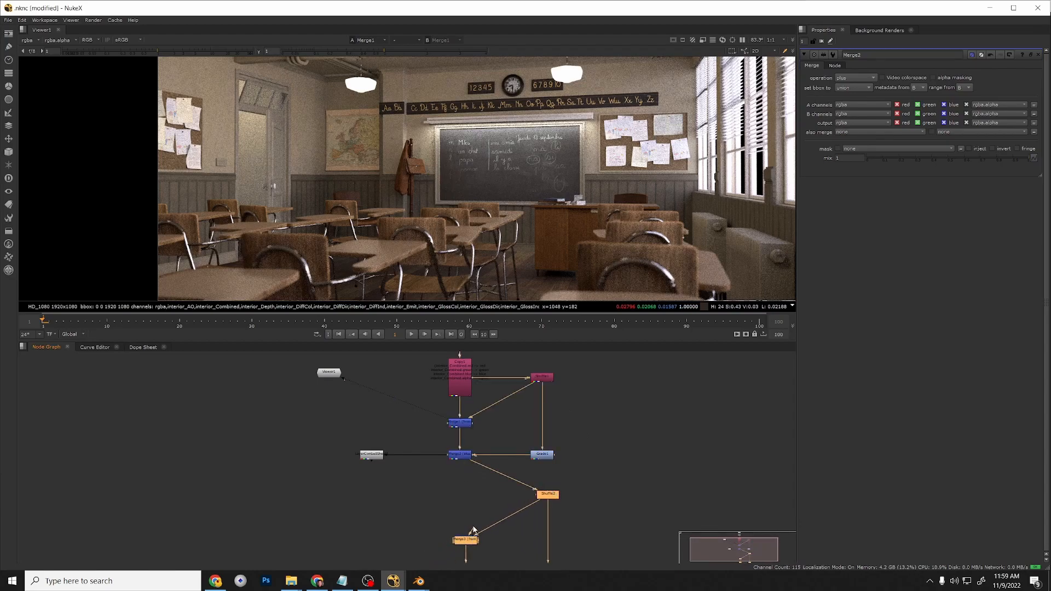
key("1")
scroll(581, 500, "down", 3)
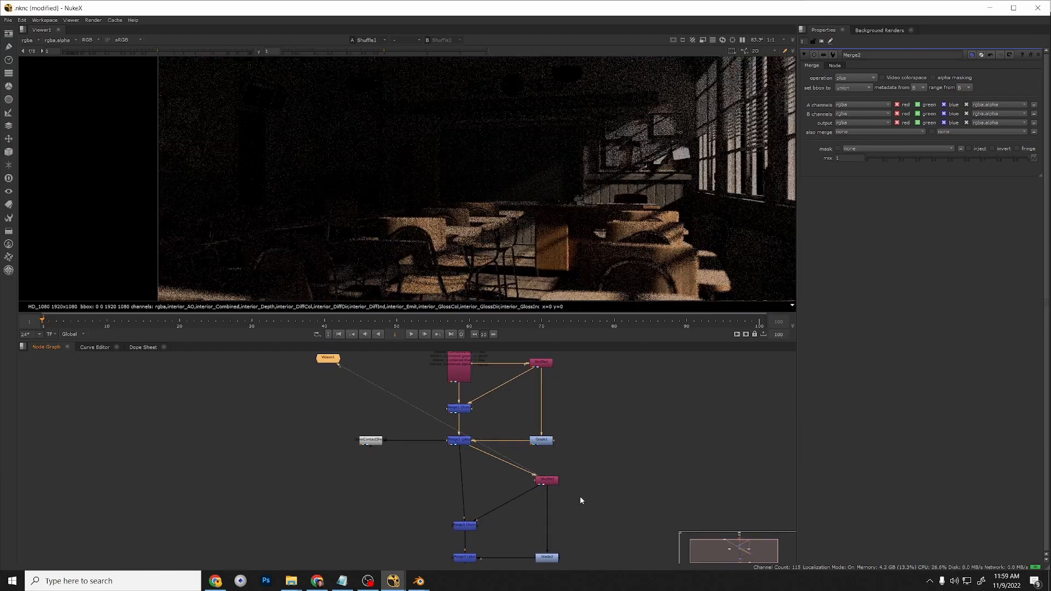
Line up the duplicated node group below Merge2 and show Merge3's output in the viewer.
left_click_drag(584, 527, 414, 399)
left_click_drag(463, 456, 457, 445)
left_click(457, 444)
key("1")
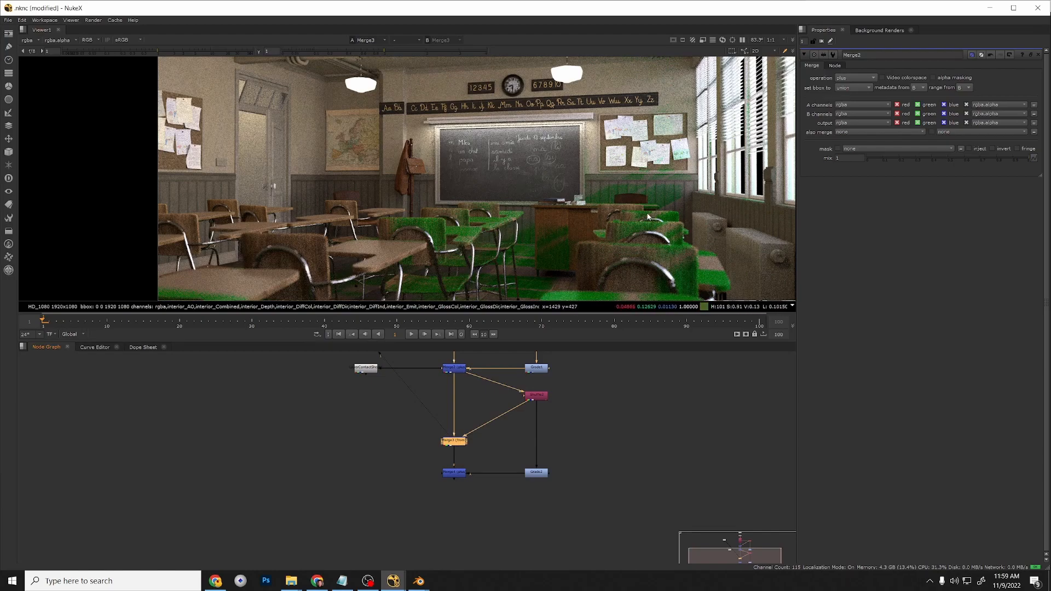
Delete the duplicated Shuffle, Grade and Merge nodes below Merge2.
middle_click_drag(585, 433, 587, 468)
left_click_drag(589, 541, 423, 421)
key("Delete")
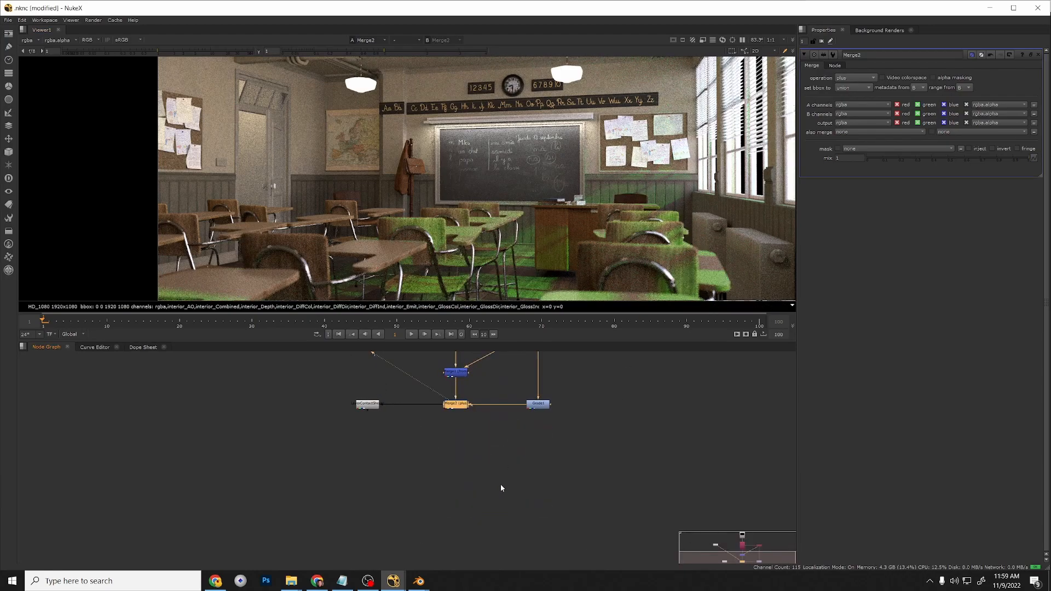
Return the viewer to the LayerContactSheet and look over the layers passed through Merge2.
left_click(359, 405)
key("1")
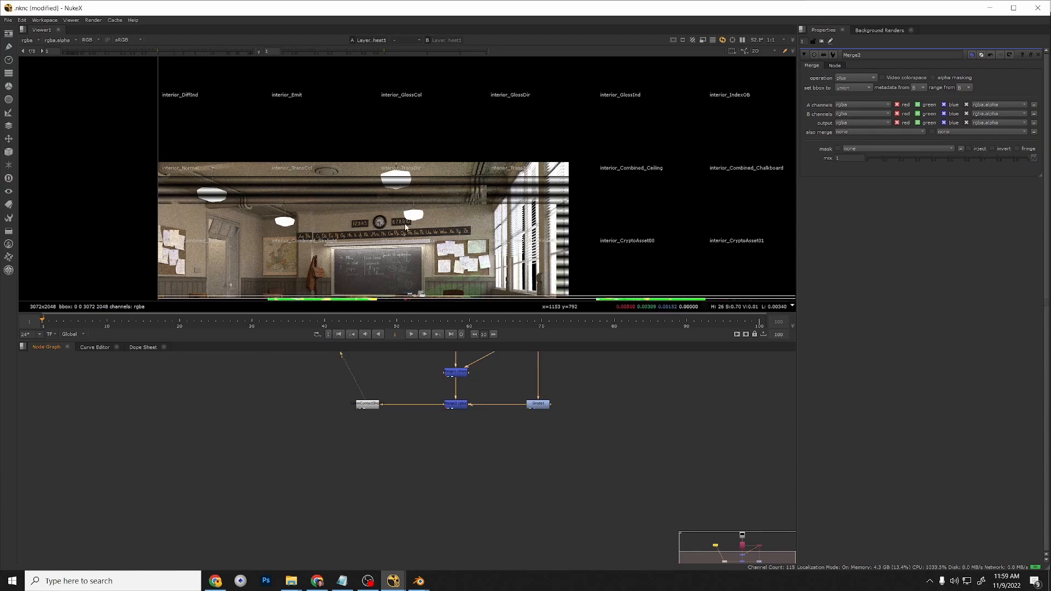
scroll(410, 235, "down", 2)
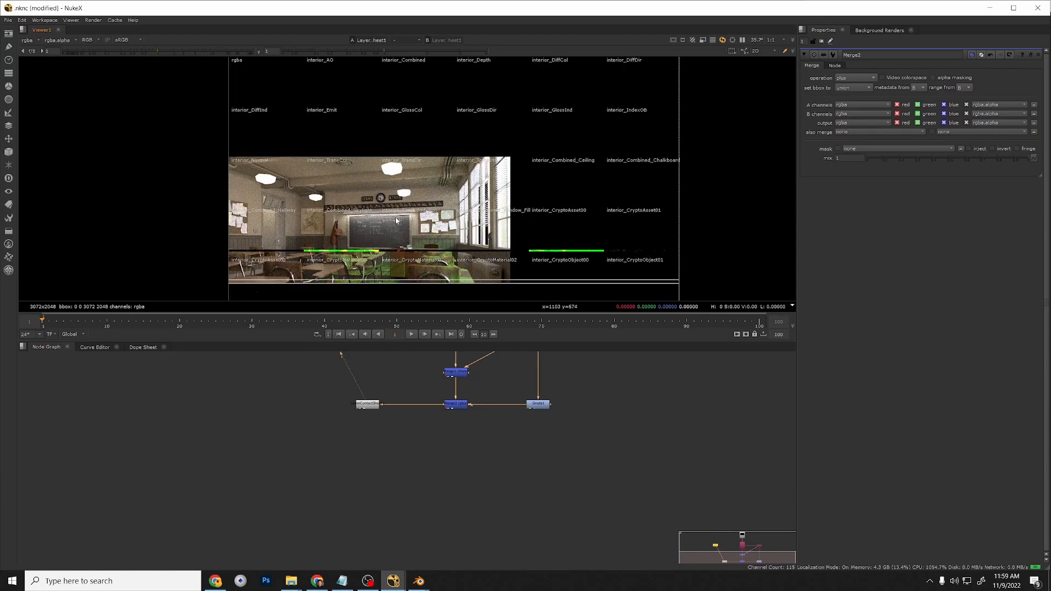
scroll(393, 220, "up", 3)
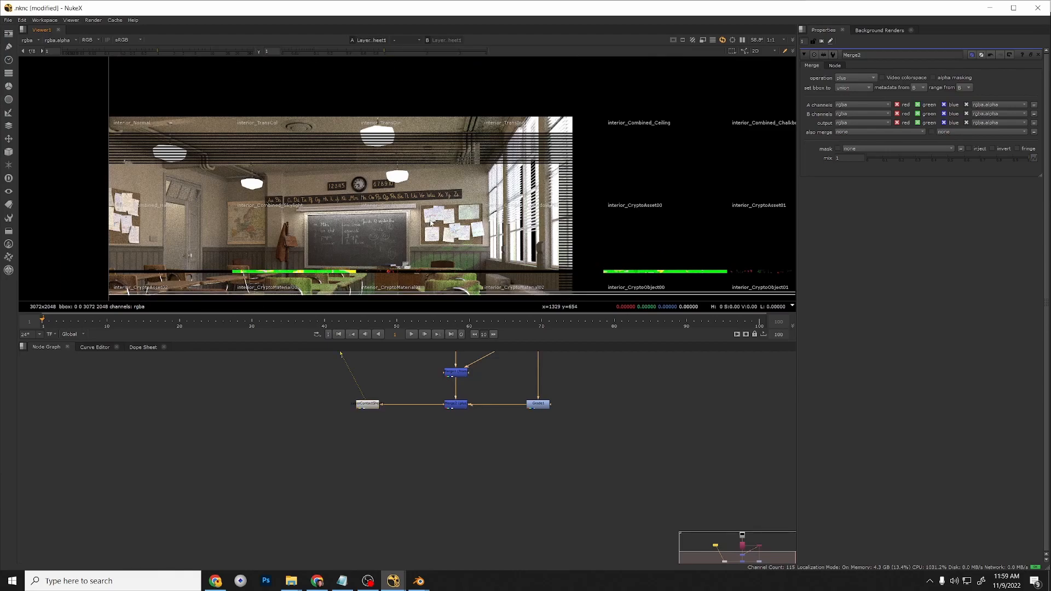
scroll(431, 223, "down", 2)
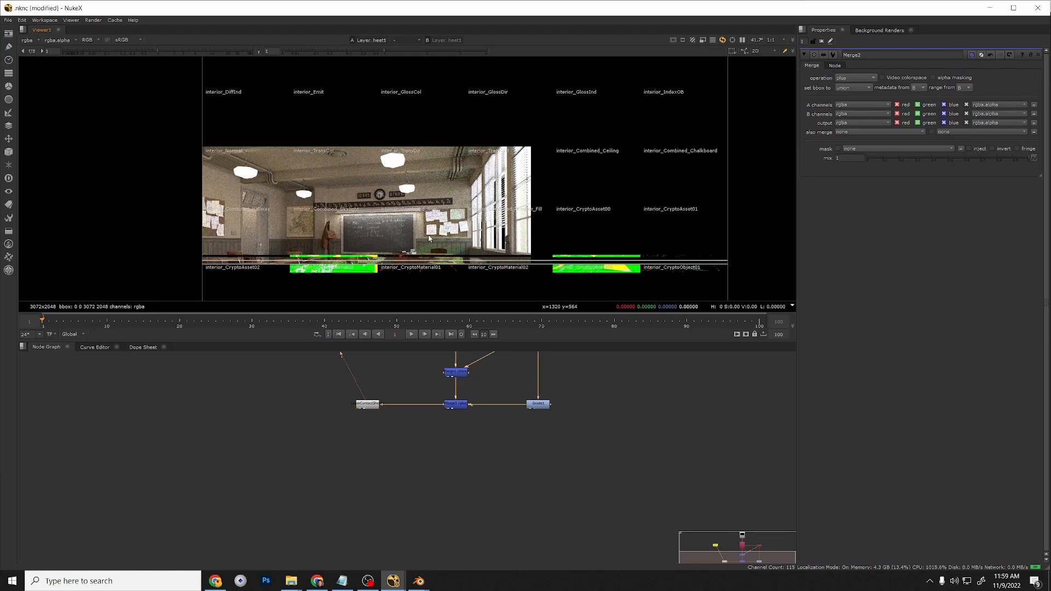
Duplicate Shuffle1, insert the copy directly below Merge2, and connect its A input to Grade1.
middle_click_drag(477, 432, 477, 479)
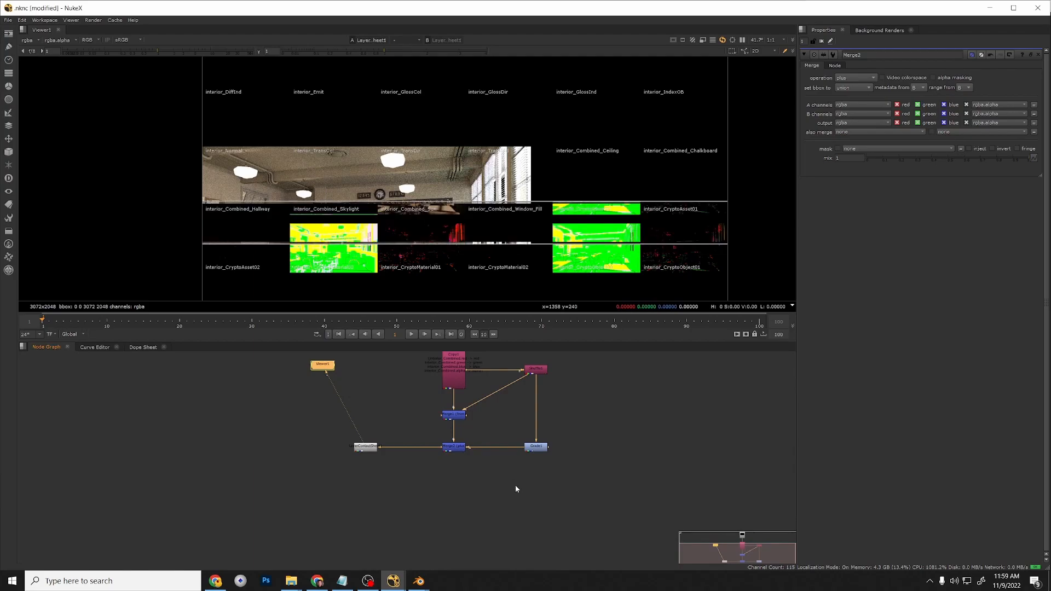
left_click(539, 372)
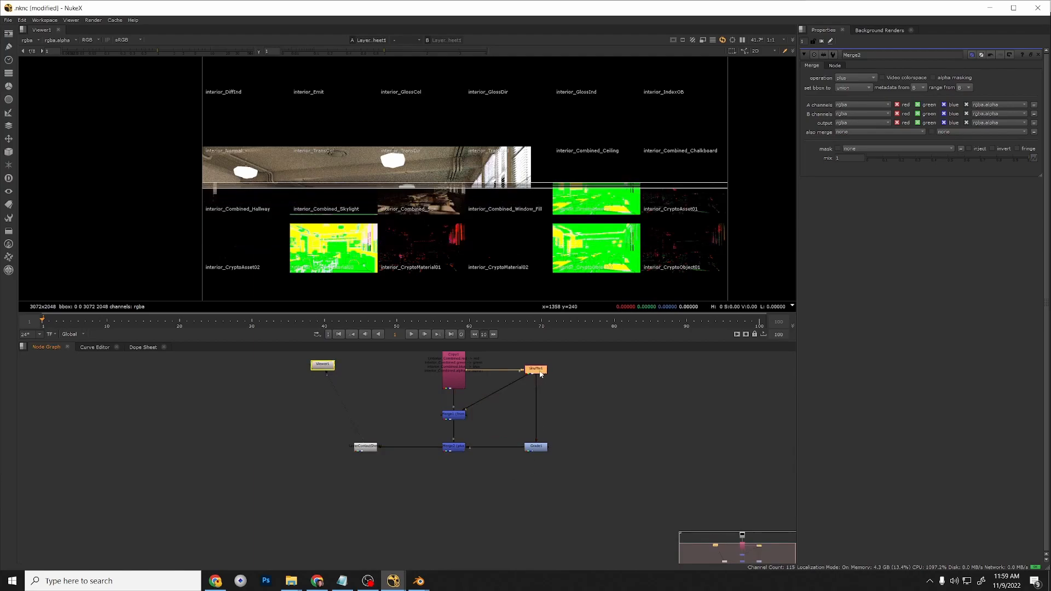
key("ctrl+c")
left_click(532, 481)
key("ctrl+v")
left_click_drag(528, 476, 449, 434)
scroll(464, 483, "up", 2)
left_click_drag(482, 497, 458, 485)
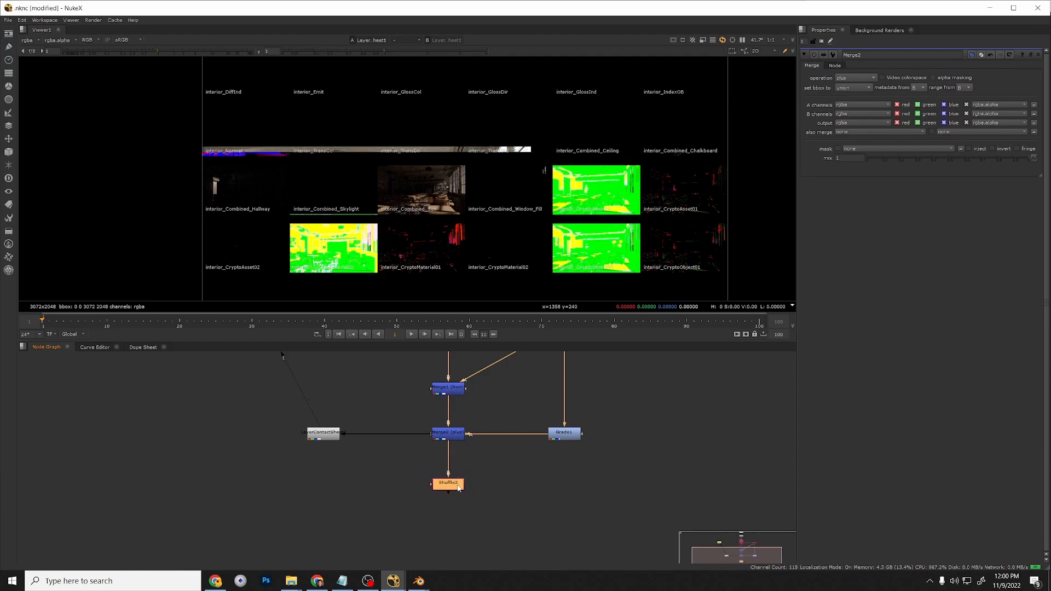
left_click_drag(426, 437, 571, 438)
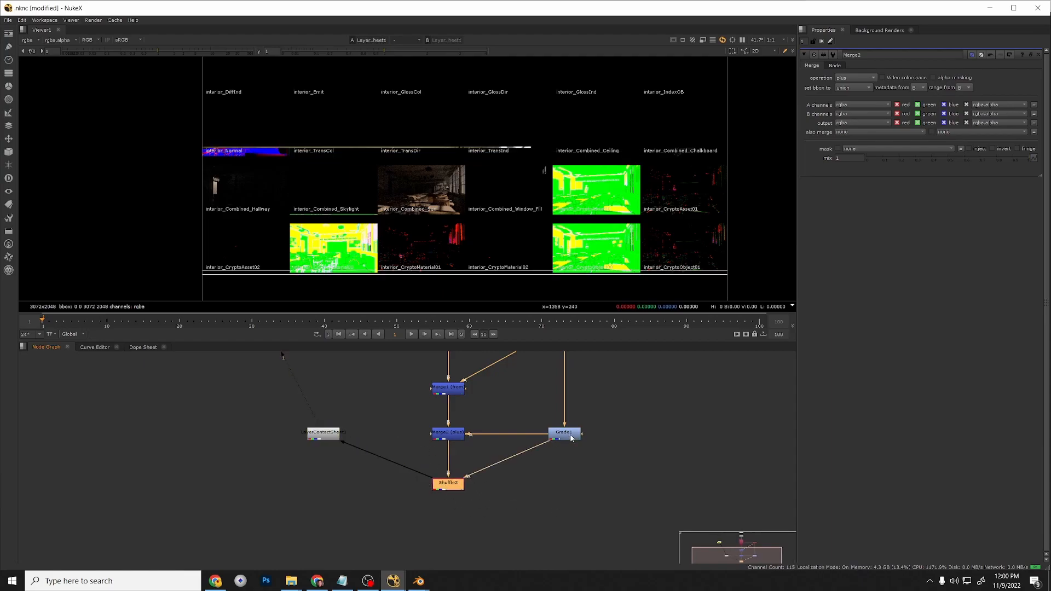
Set Shuffle2 to route the rgba input layer into the interior_Combined_Sun output layer.
double_click(571, 438)
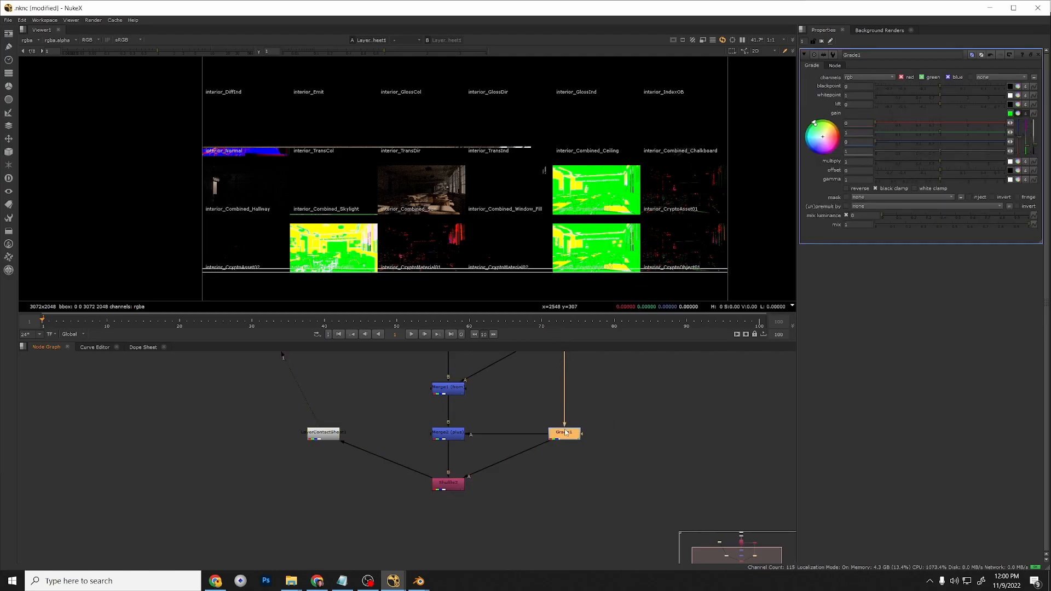
left_click(442, 486)
double_click(442, 487)
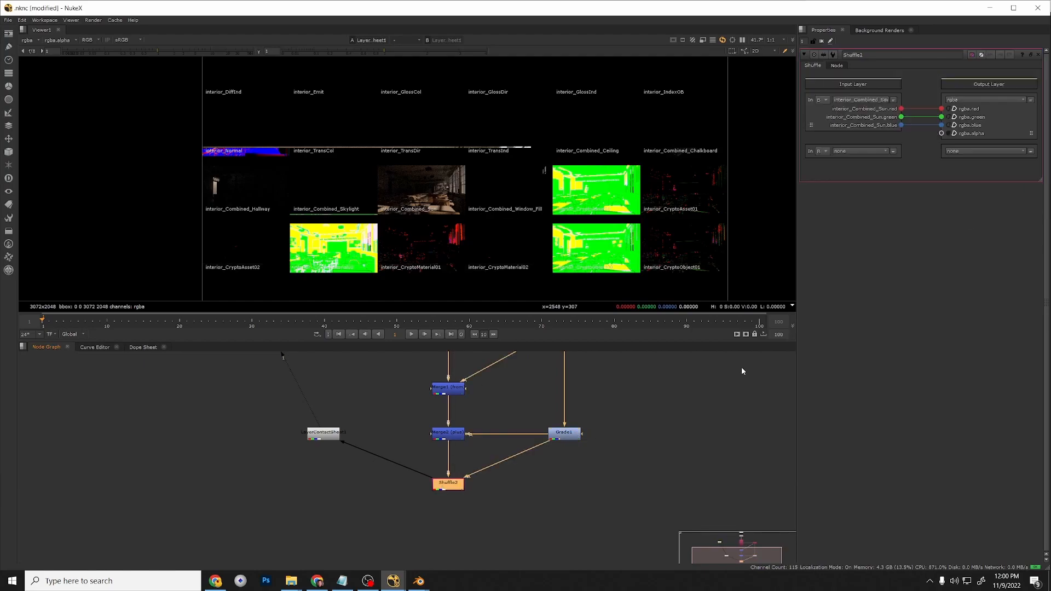
left_click(961, 100)
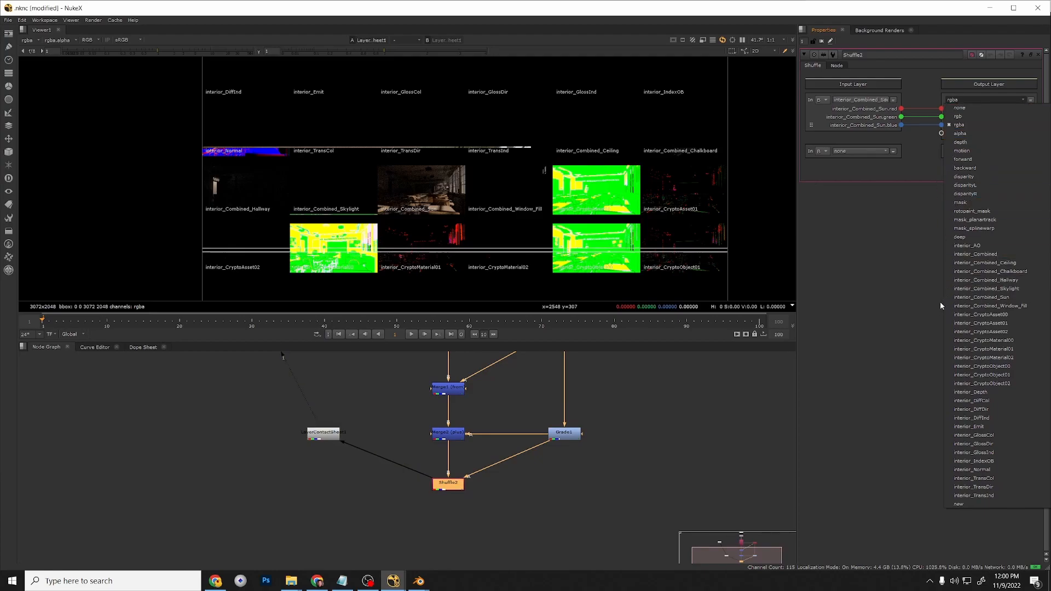
left_click(991, 299)
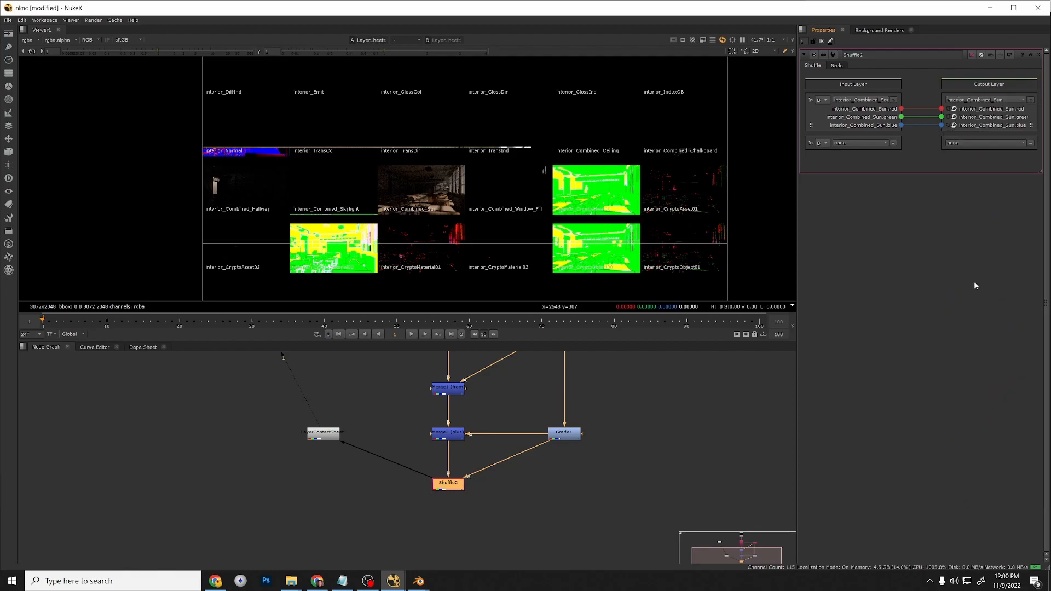
left_click(854, 99)
left_click(860, 125)
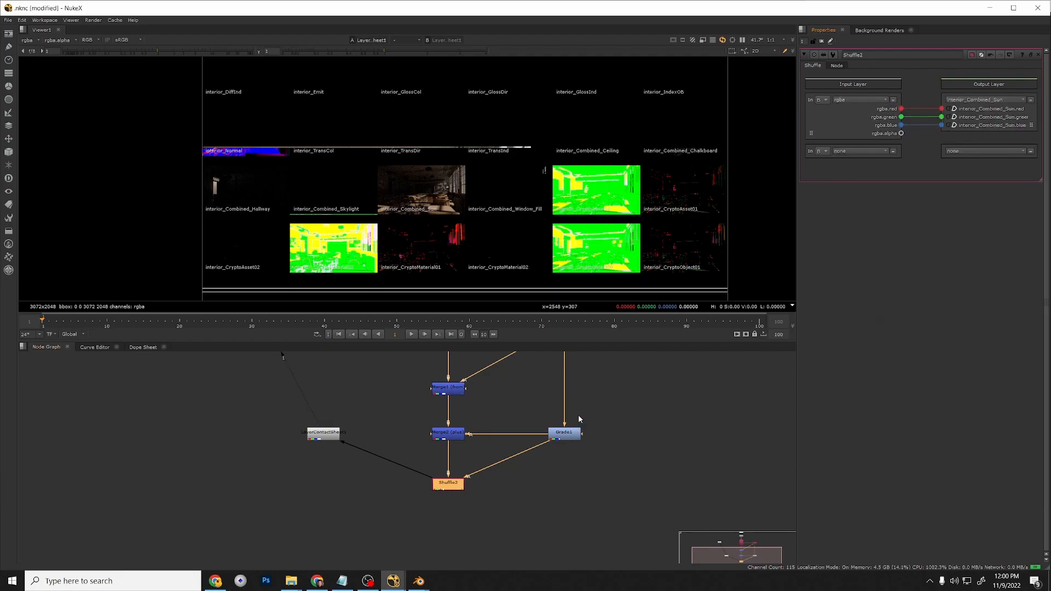
View Grade1's output, Shuffle2's output and the LayerContactSheet one after another to compare them.
left_click(567, 437)
key("1")
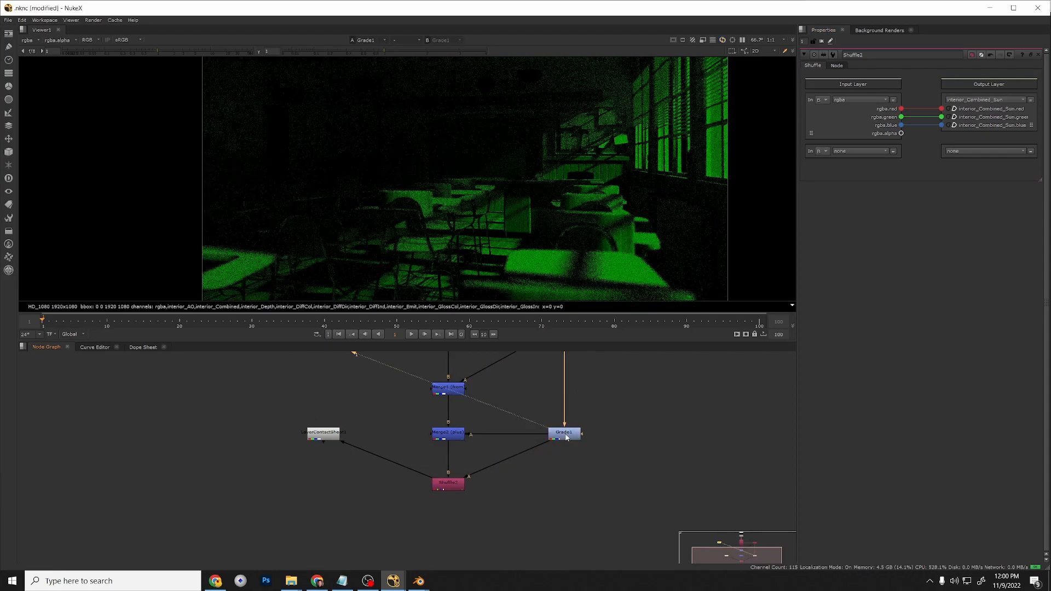
left_click(448, 485)
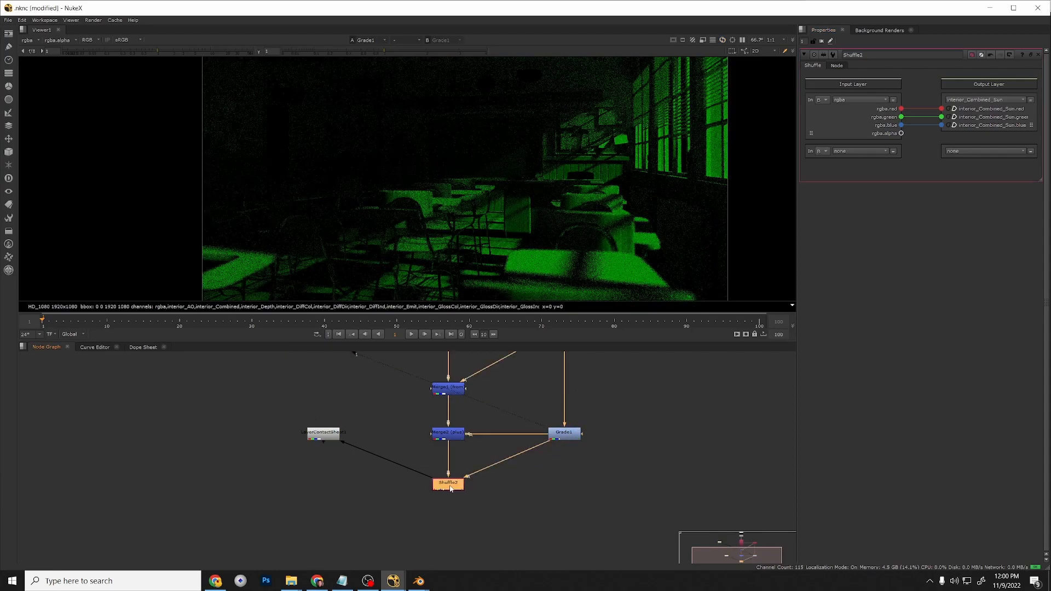
key("1")
left_click(320, 433)
key("1")
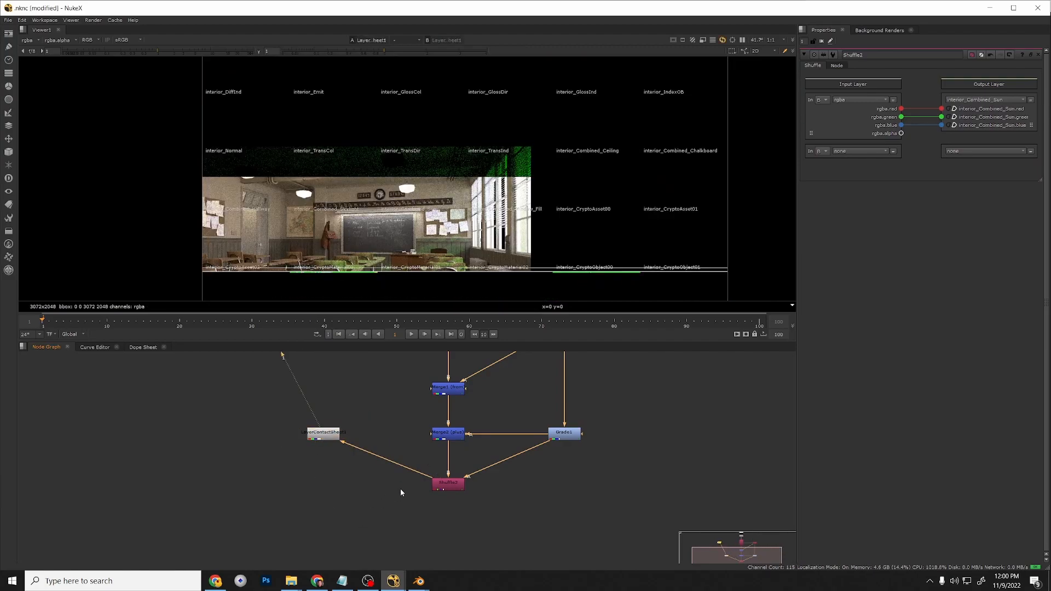
Line up the LayerContactSheet node beside Shuffle2 and examine its interior_Combined_Sun tile.
left_click_drag(328, 436, 343, 486)
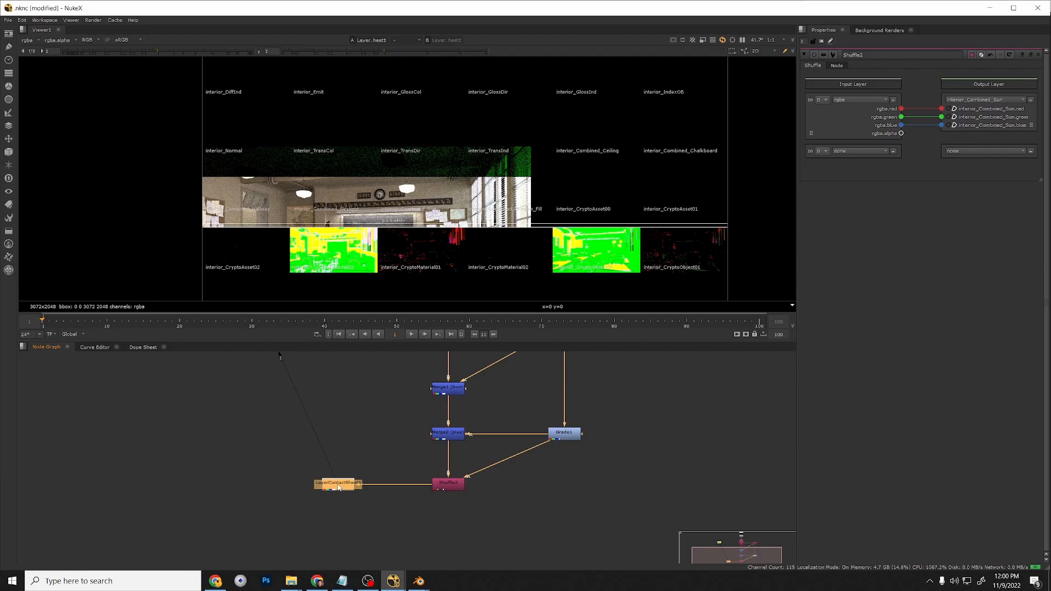
left_click(339, 487)
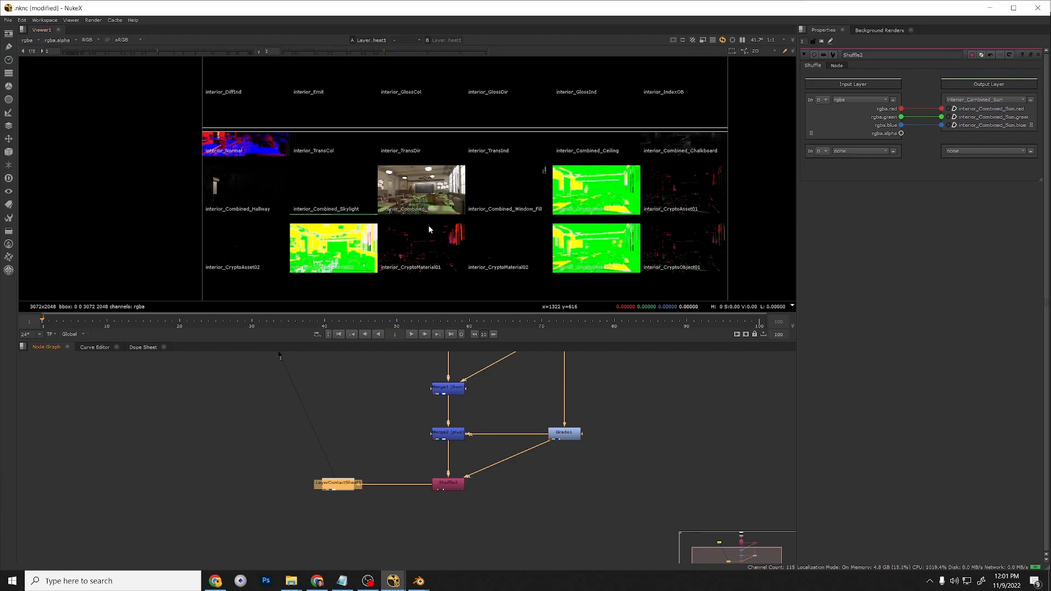
scroll(417, 199, "up", 2)
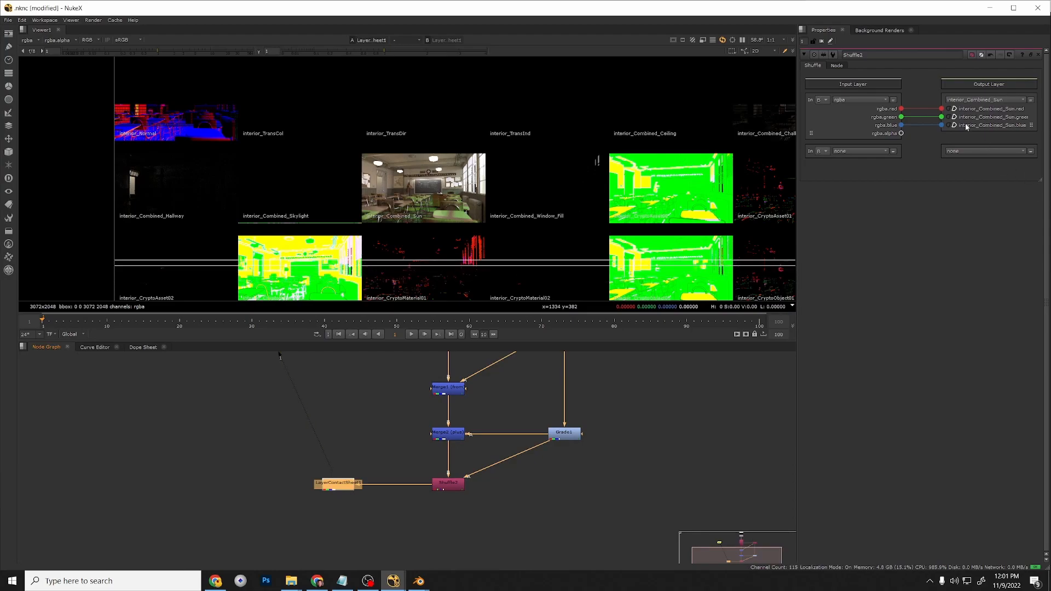
left_click_drag(530, 452, 568, 438)
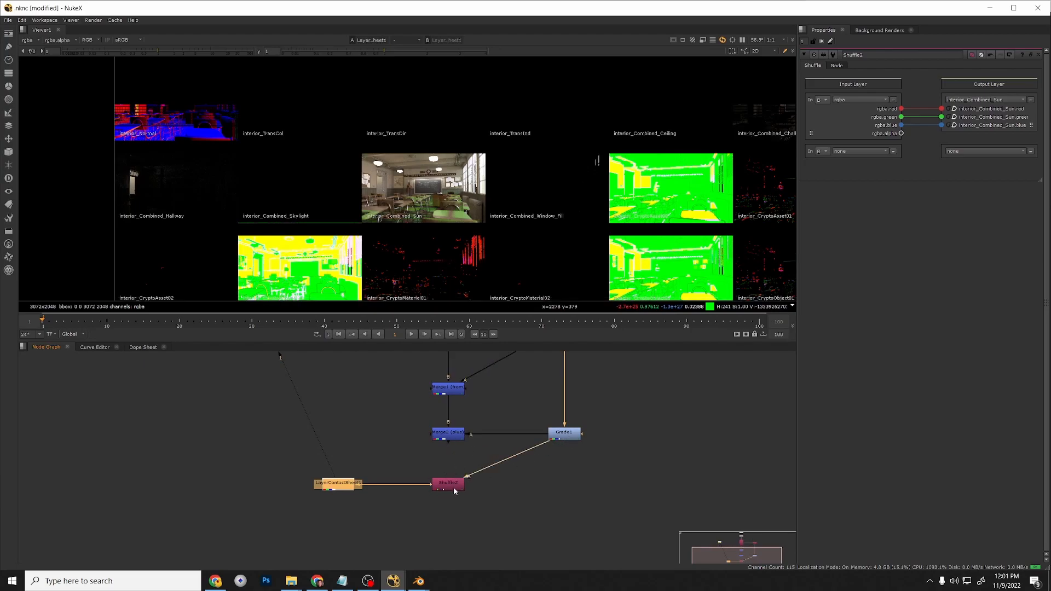
left_click(450, 483)
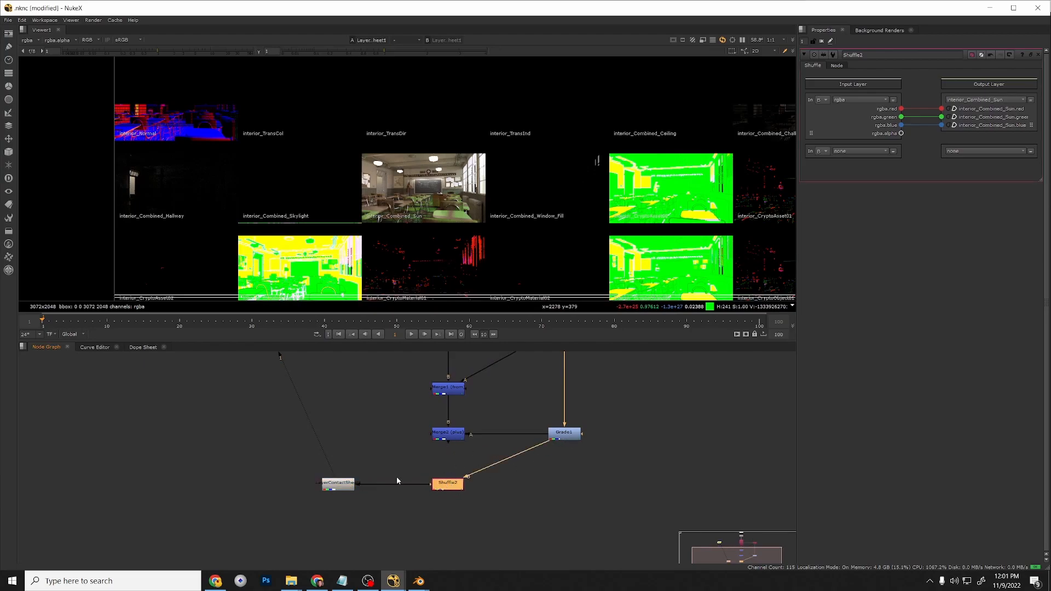
left_click(429, 466)
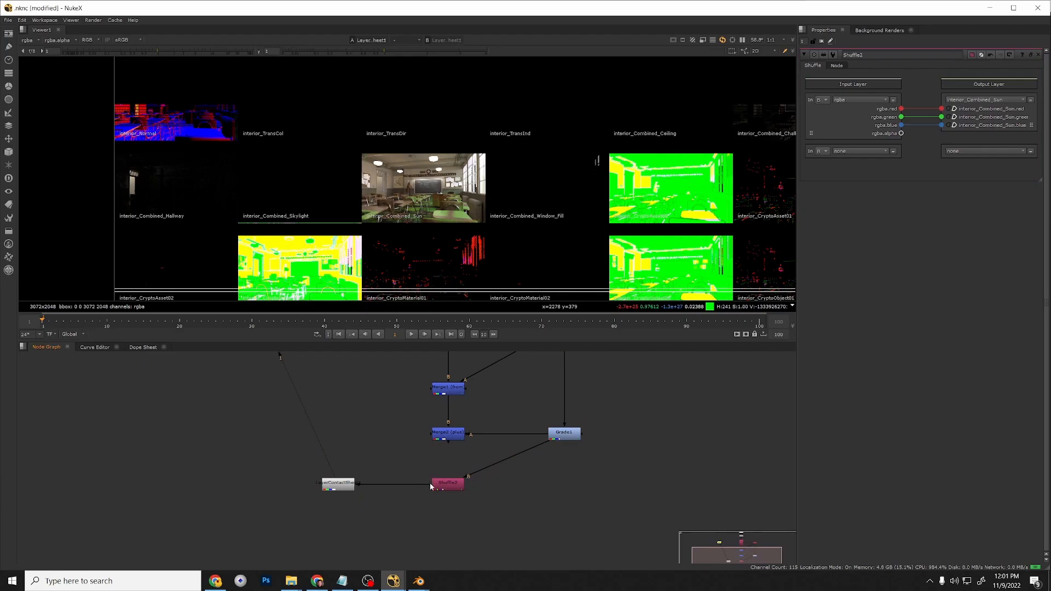
left_click_drag(448, 440, 450, 482)
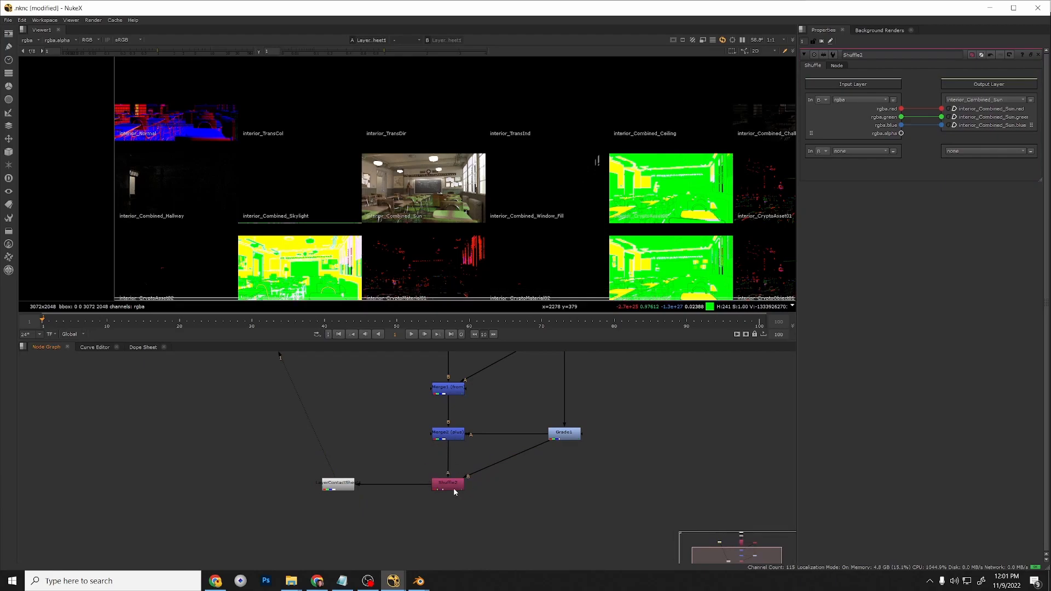
key("ctrl+z")
key("ctrl+z")
key("ctrl+z")
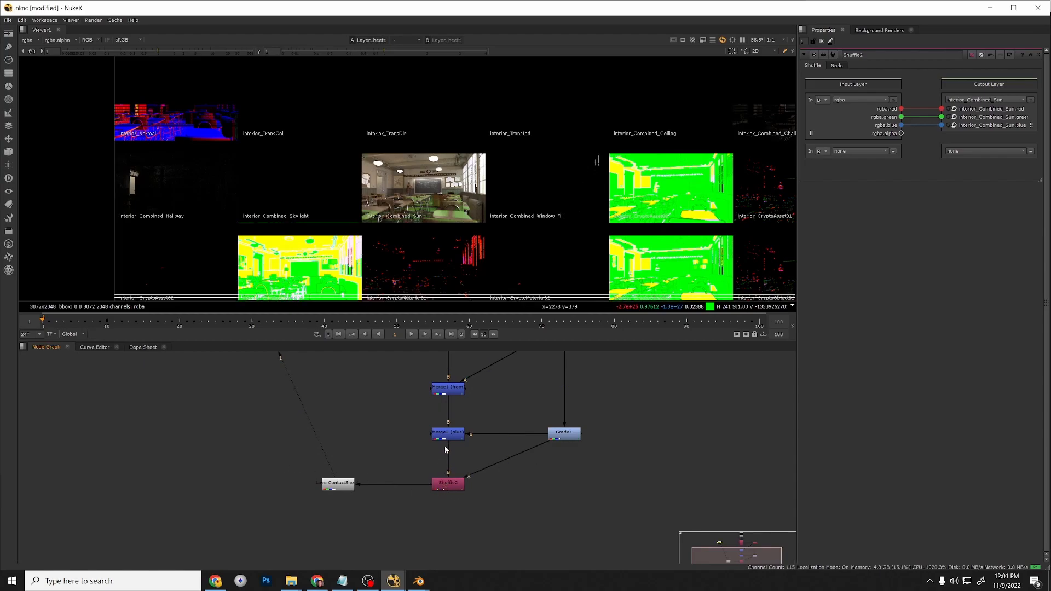
Examine the node connections from Copy1 down to Shuffle2 and the input layers available in Shuffle2.
scroll(447, 508, "down", 3)
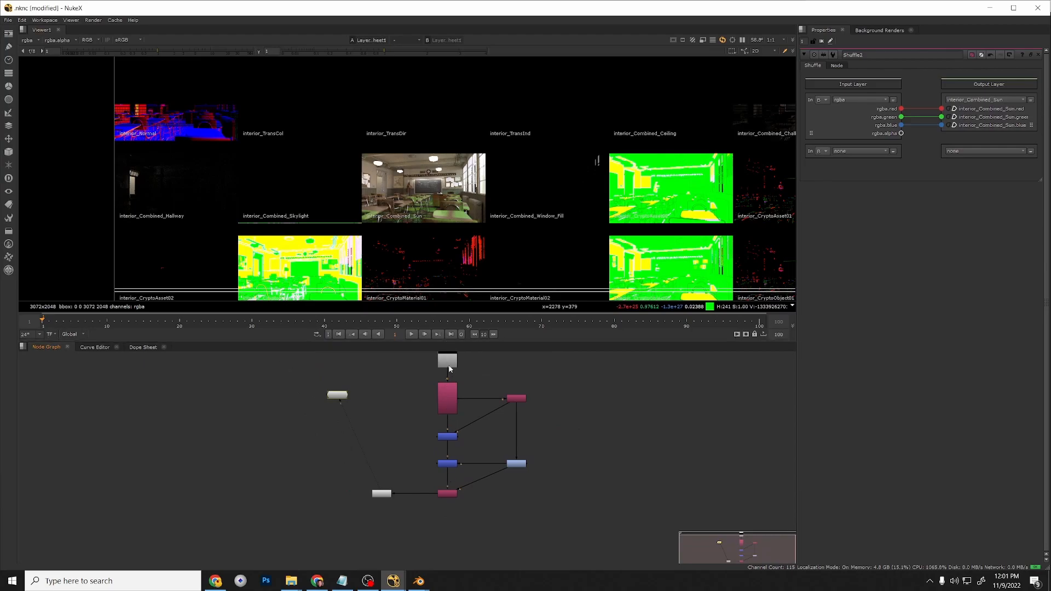
scroll(447, 367, "up", 2)
middle_click_drag(447, 545, 453, 474)
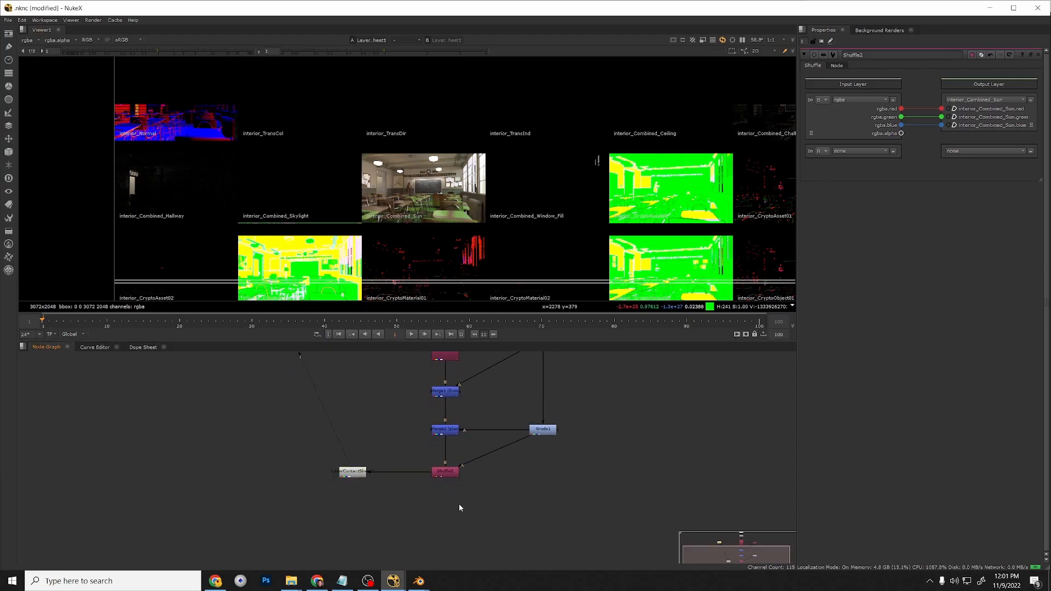
middle_click_drag(491, 483, 491, 494)
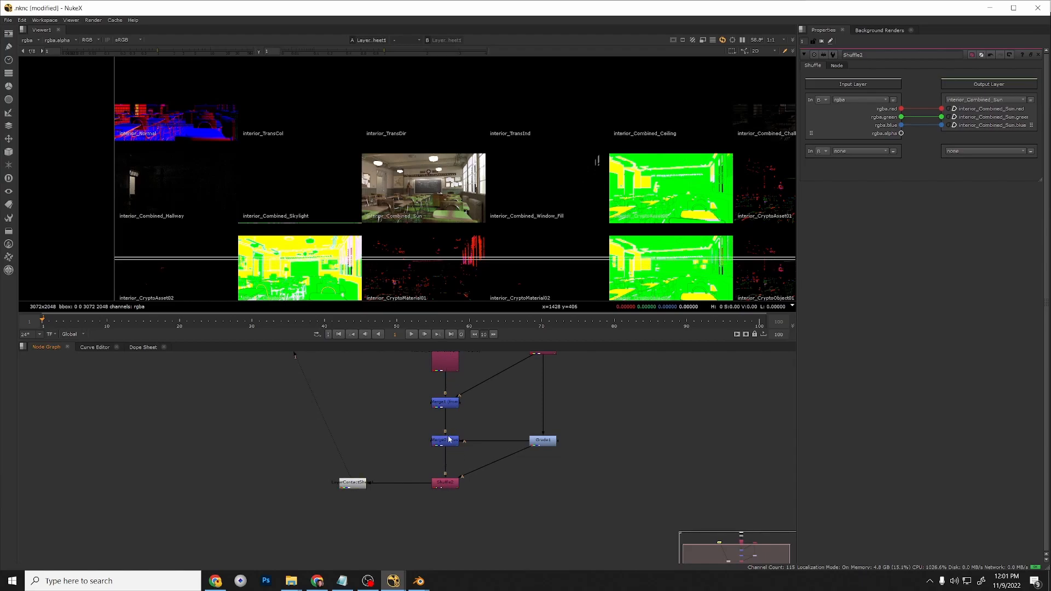
middle_click_drag(550, 371, 543, 404)
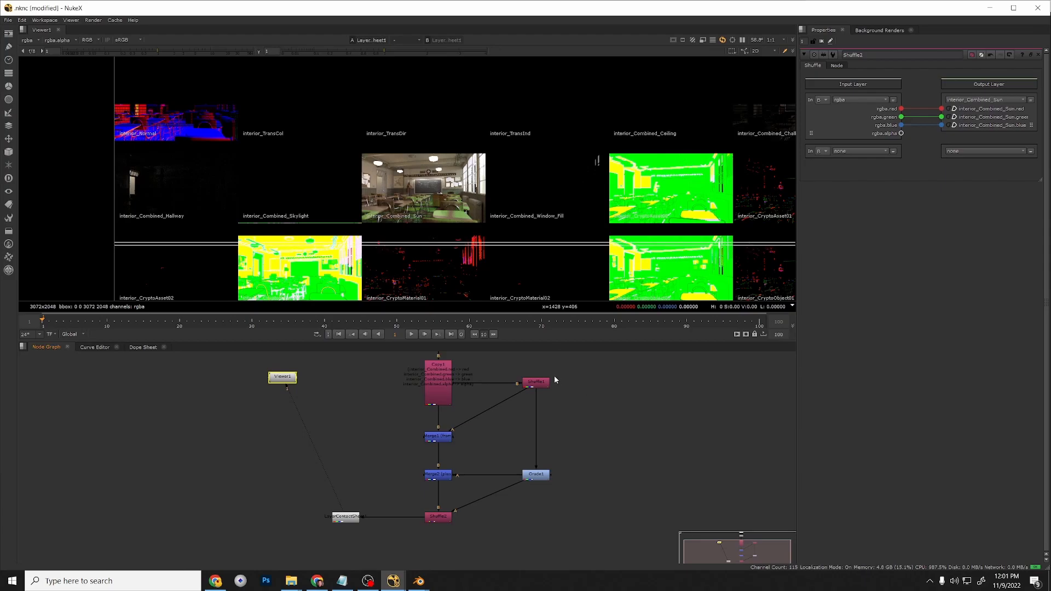
scroll(465, 539, "up", 1)
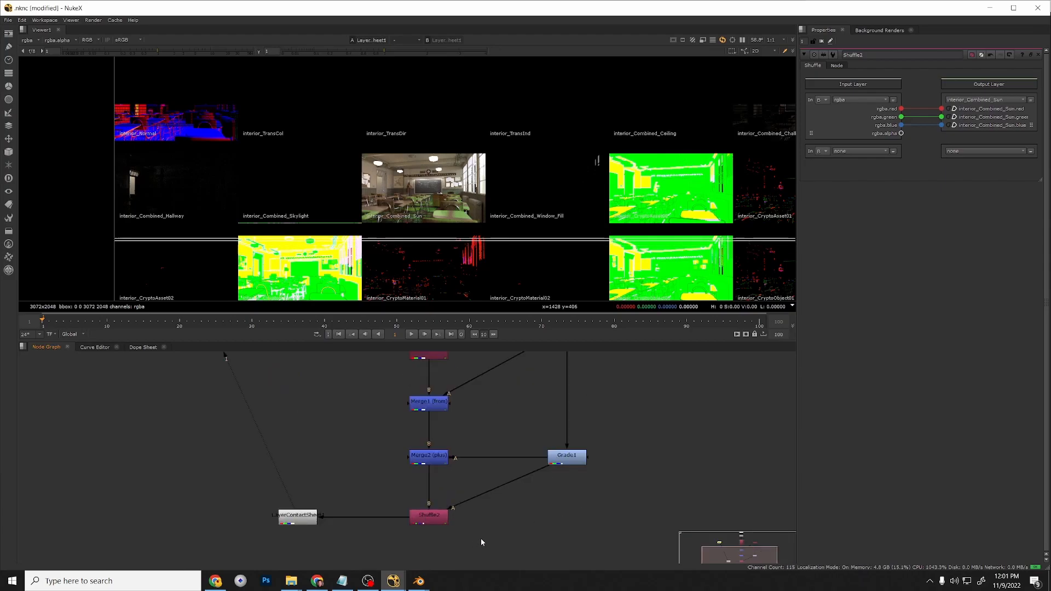
scroll(480, 538, "up", 2)
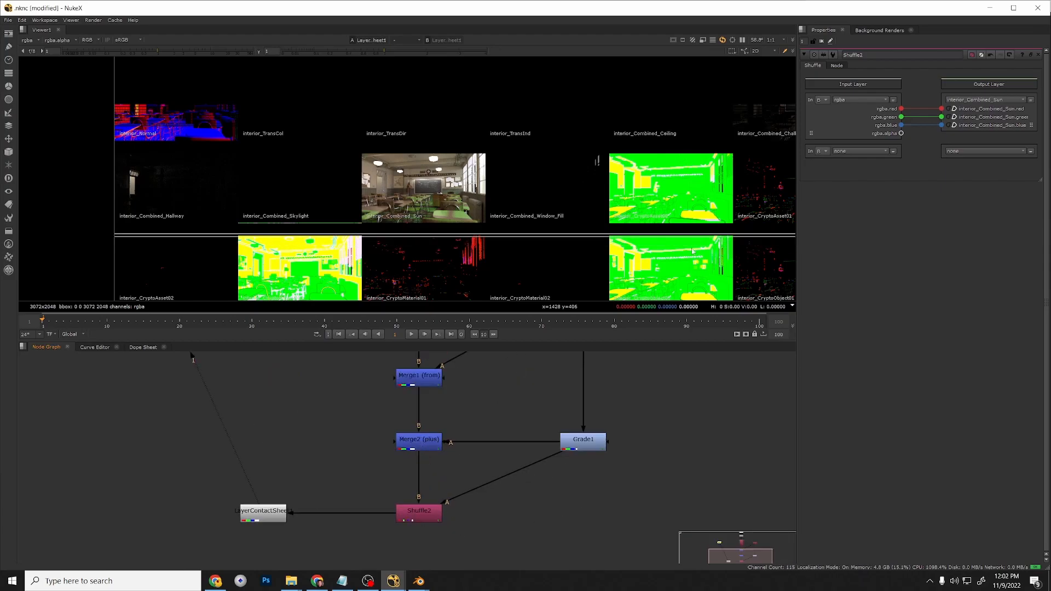
left_click(865, 100)
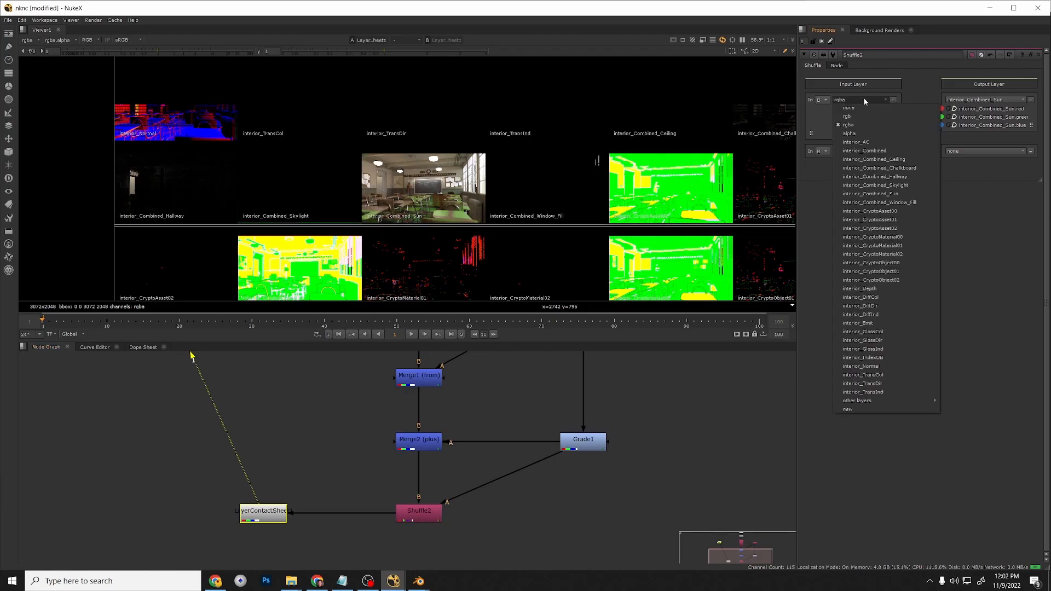
left_click(881, 87)
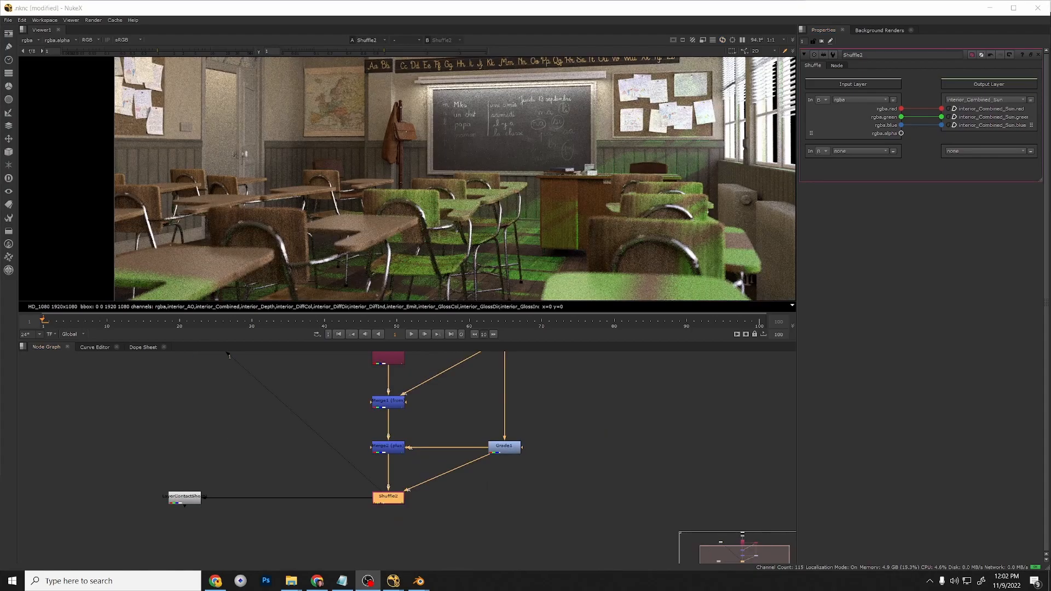
Move the source image node farther above Copy1 and place Viewer1 below Shuffle2.
scroll(567, 449, "down", 2)
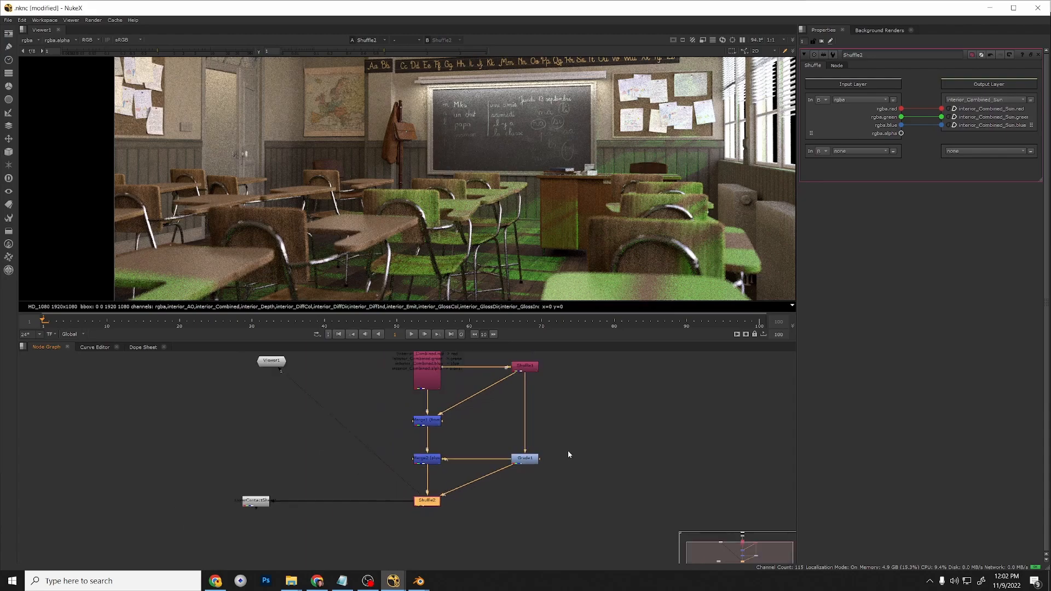
scroll(561, 453, "up", 3)
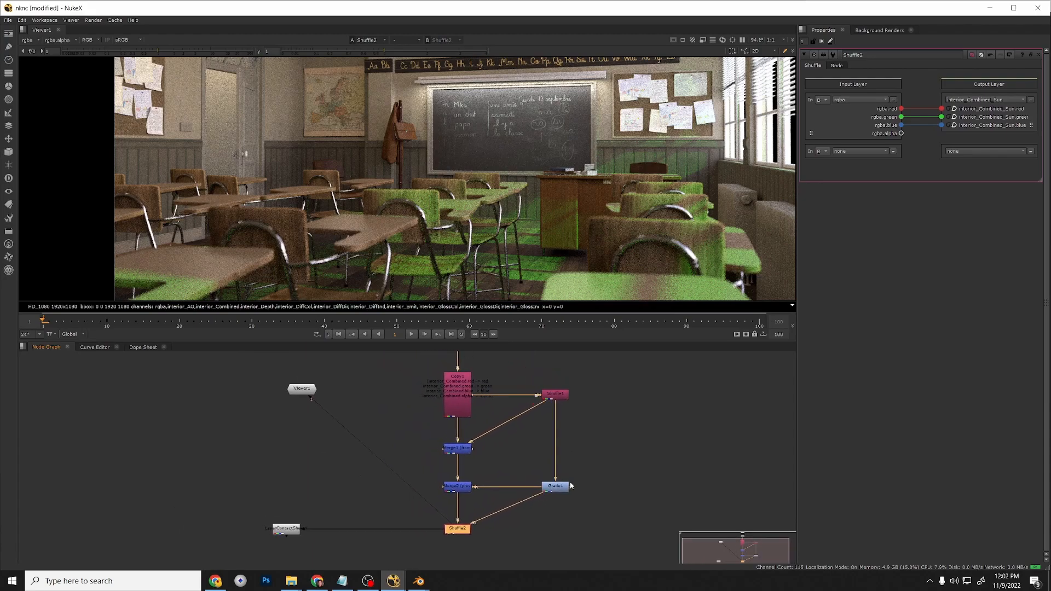
scroll(569, 488, "down", 1)
scroll(569, 489, "up", 1)
scroll(568, 489, "down", 1)
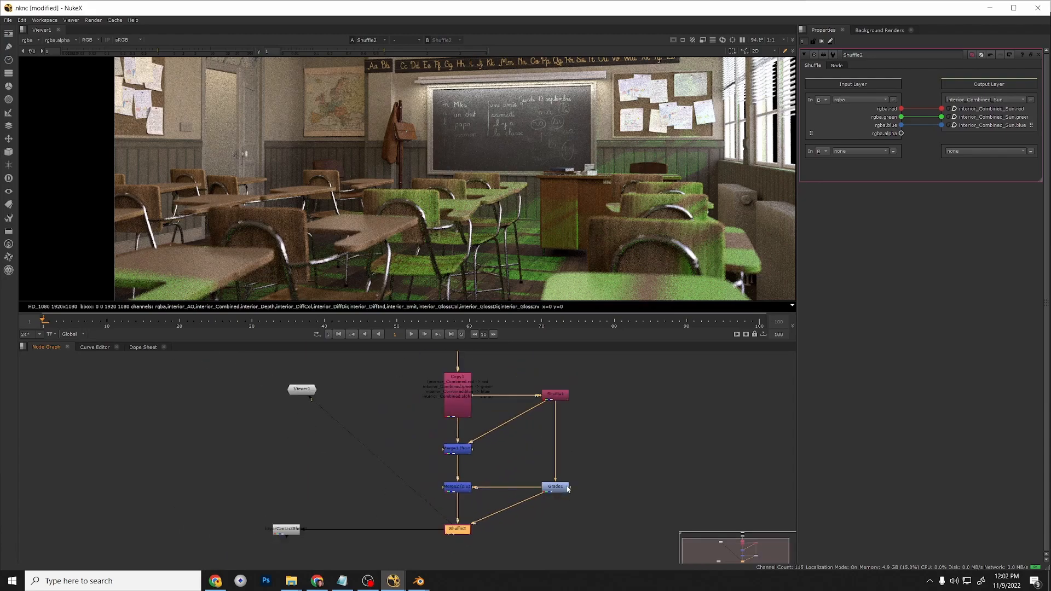
mouse_move(595, 495)
middle_mouse_down()
mouse_move(595, 479)
mouse_move(591, 501)
middle_mouse_up()
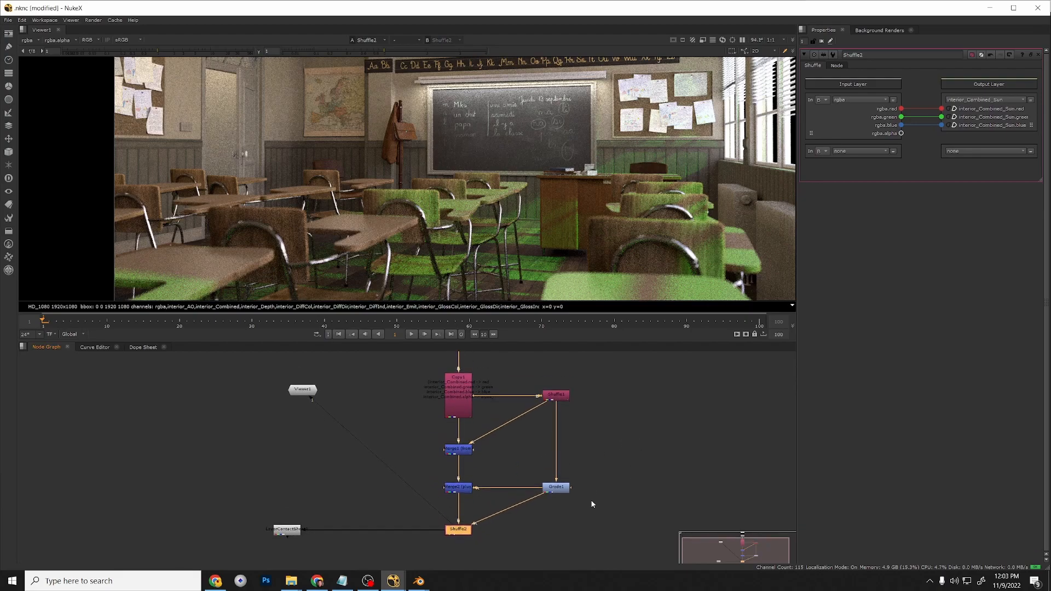
scroll(514, 516, "down", 2)
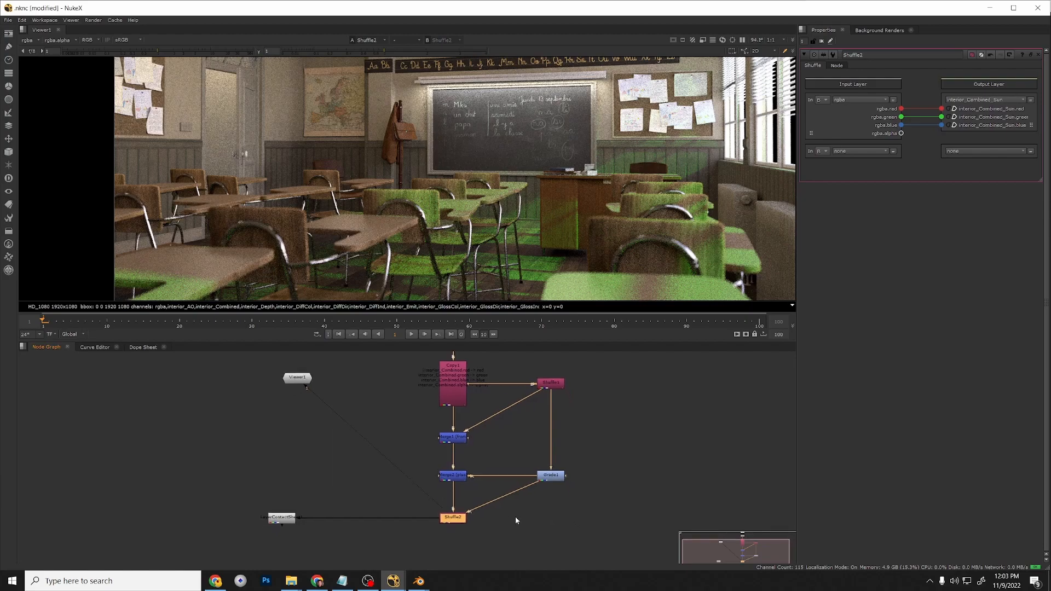
left_click_drag(473, 393, 474, 361)
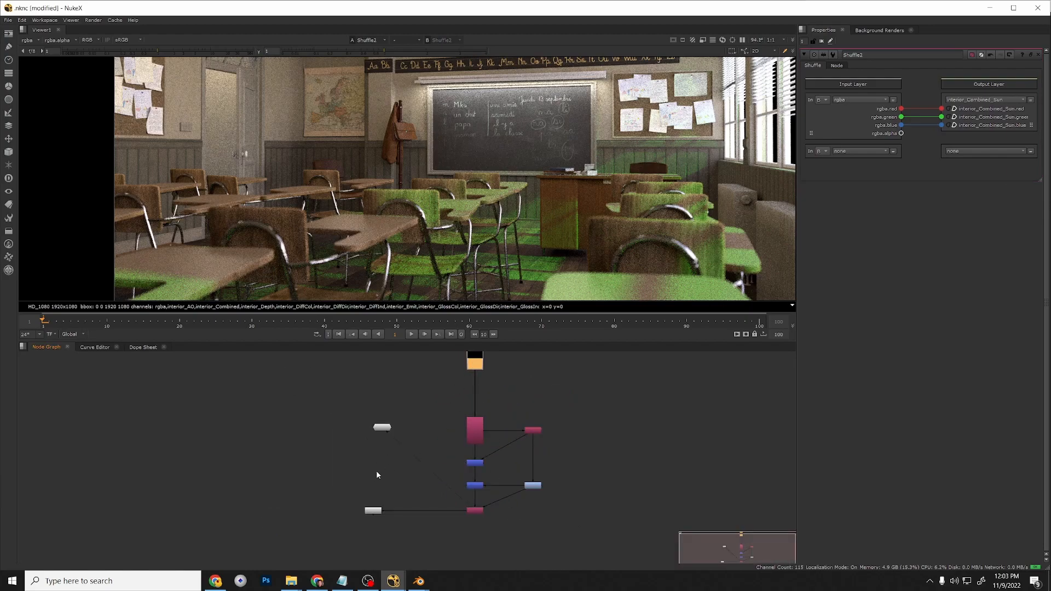
left_click_drag(385, 428, 423, 552)
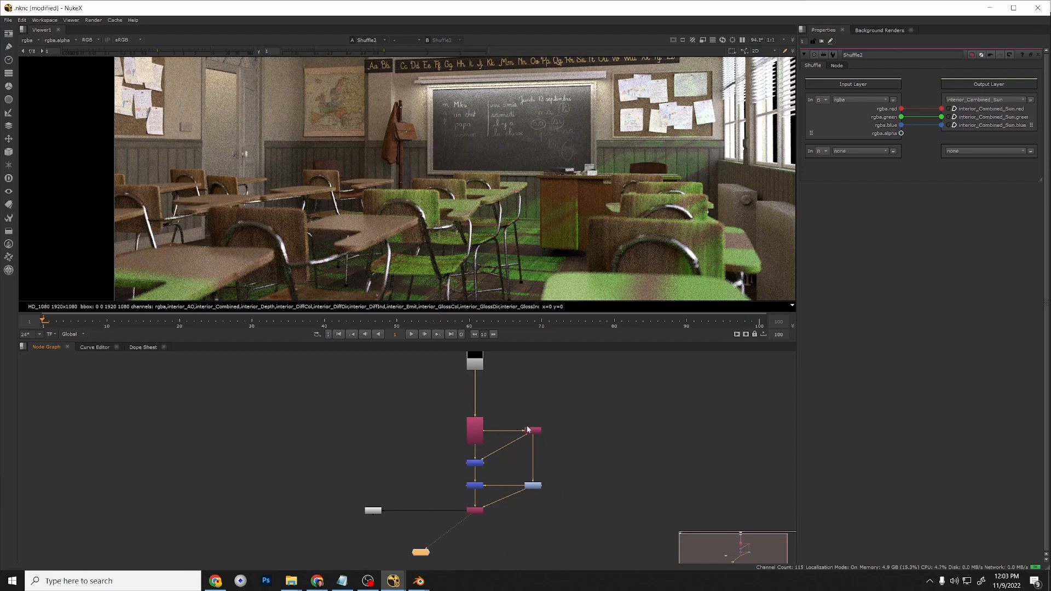
Open the settings of Shuffle1 and Grade1 in turn to review them.
scroll(520, 540, "up", 2)
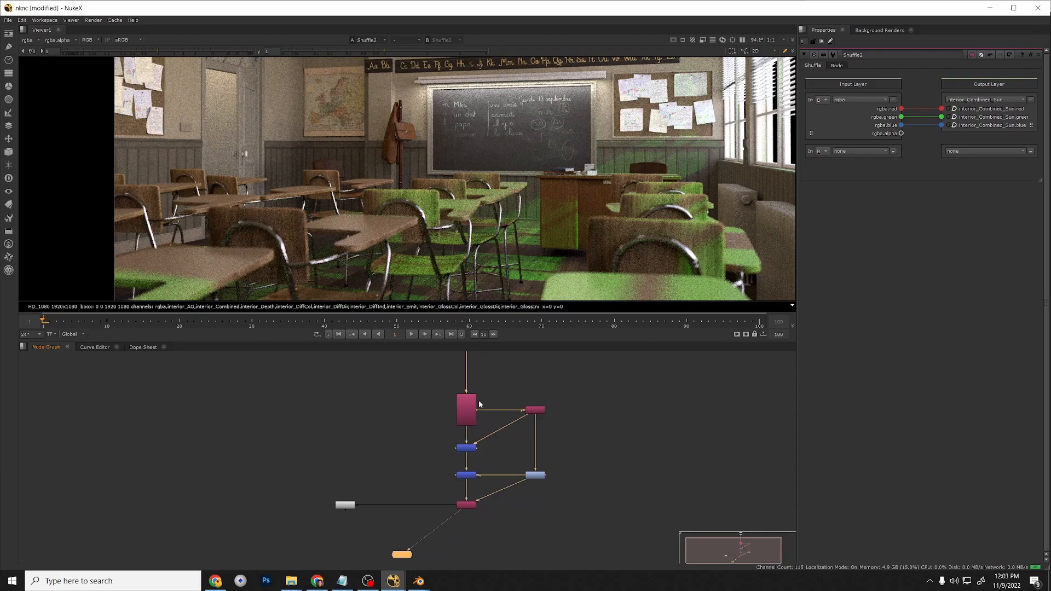
scroll(540, 423, "up", 2)
left_click(532, 404)
left_click(541, 497)
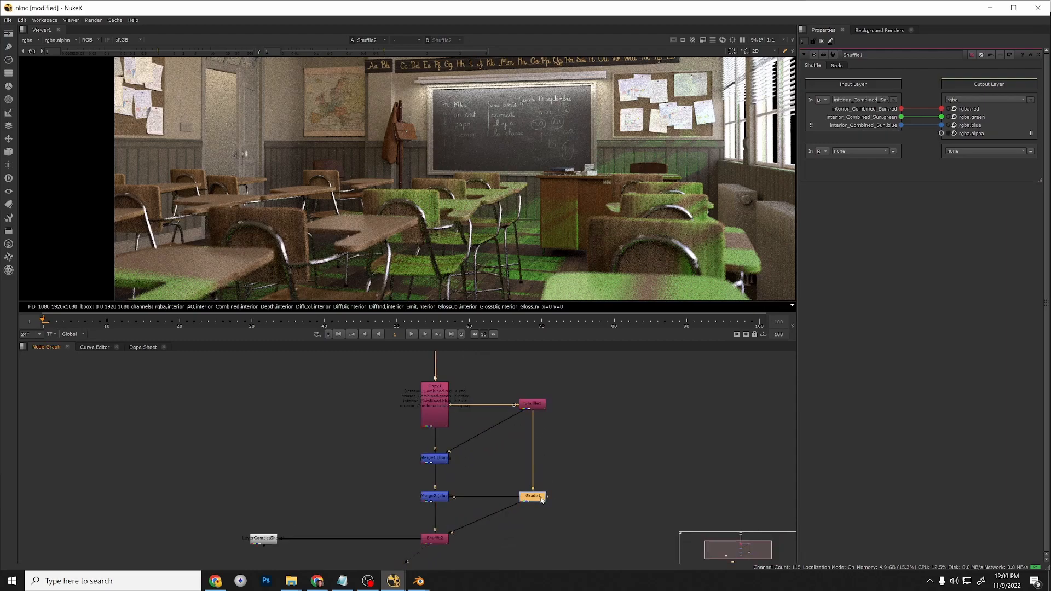
scroll(563, 501, "up", 1)
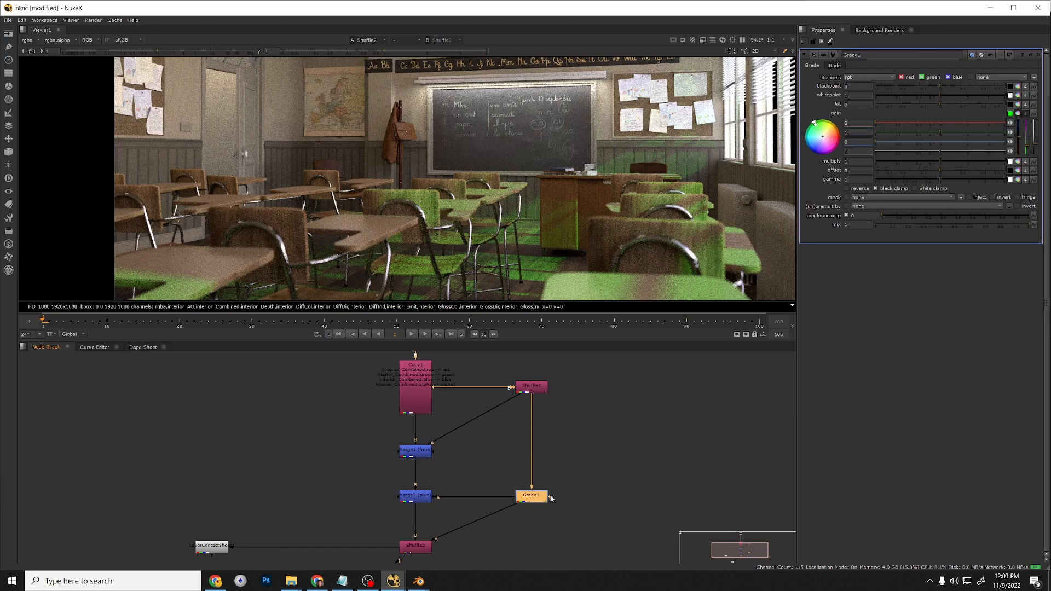
Move Copy1 and the shuffle, merge and grade nodes as a block up directly beneath the source image node.
scroll(566, 511, "down", 3)
left_click_drag(599, 536, 477, 410)
scroll(507, 415, "up", 2)
middle_click_drag(529, 390, 530, 440)
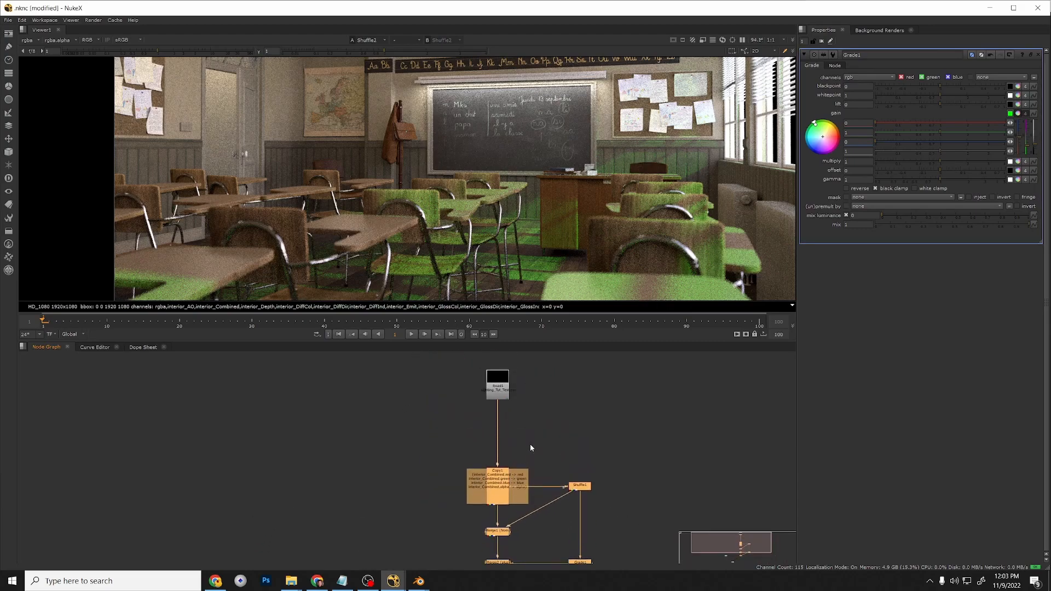
left_click_drag(502, 486, 503, 428)
left_click(584, 434)
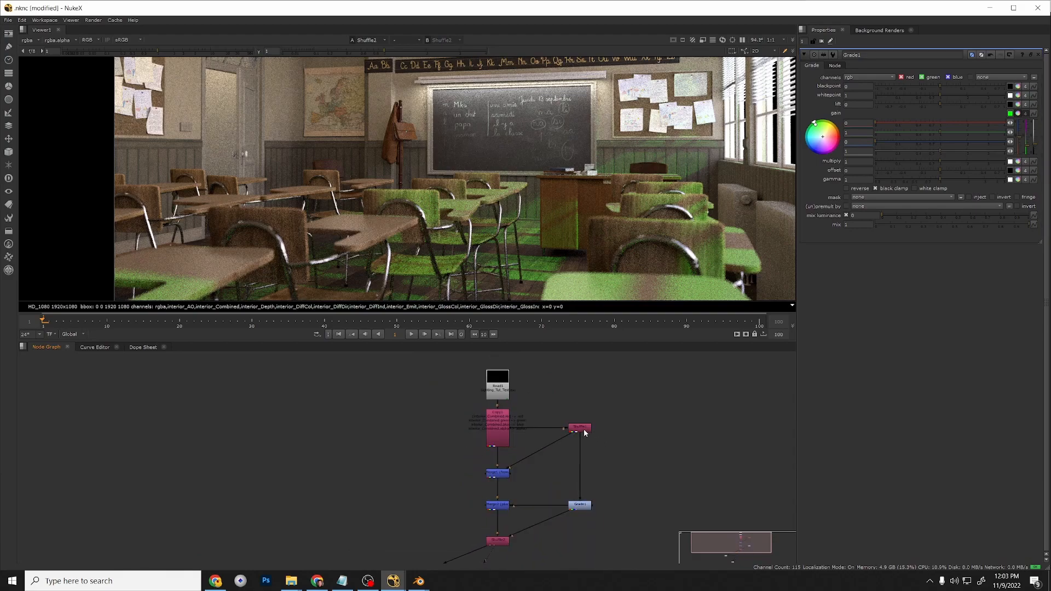
Insert a Dot below Copy1 and line up the Shuffle1 and Grade1 branch with it.
left_click(499, 426)
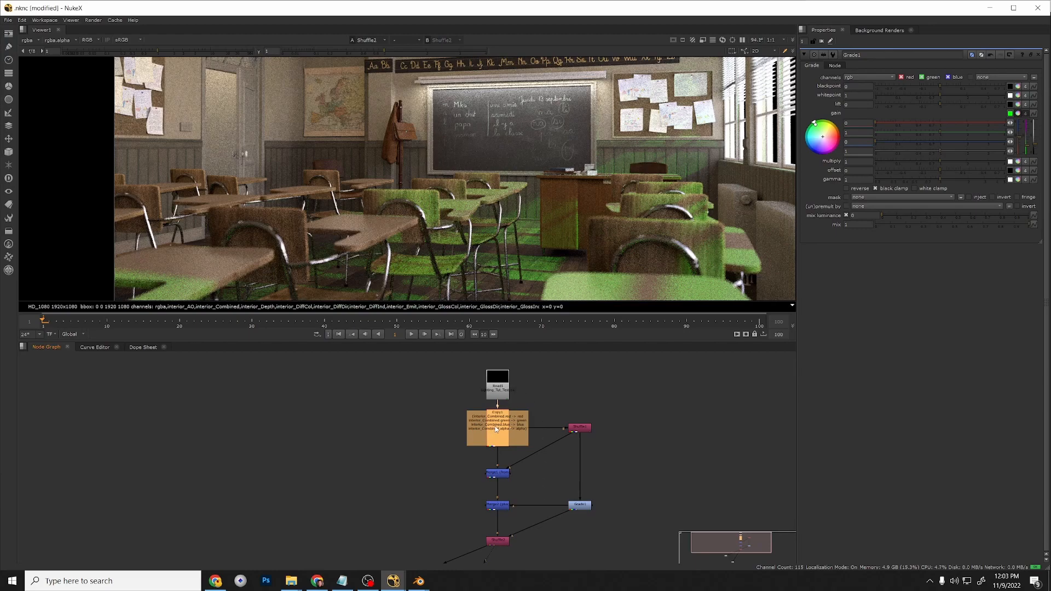
key("period")
scroll(509, 477, "down", 2)
left_click_drag(589, 535, 558, 464)
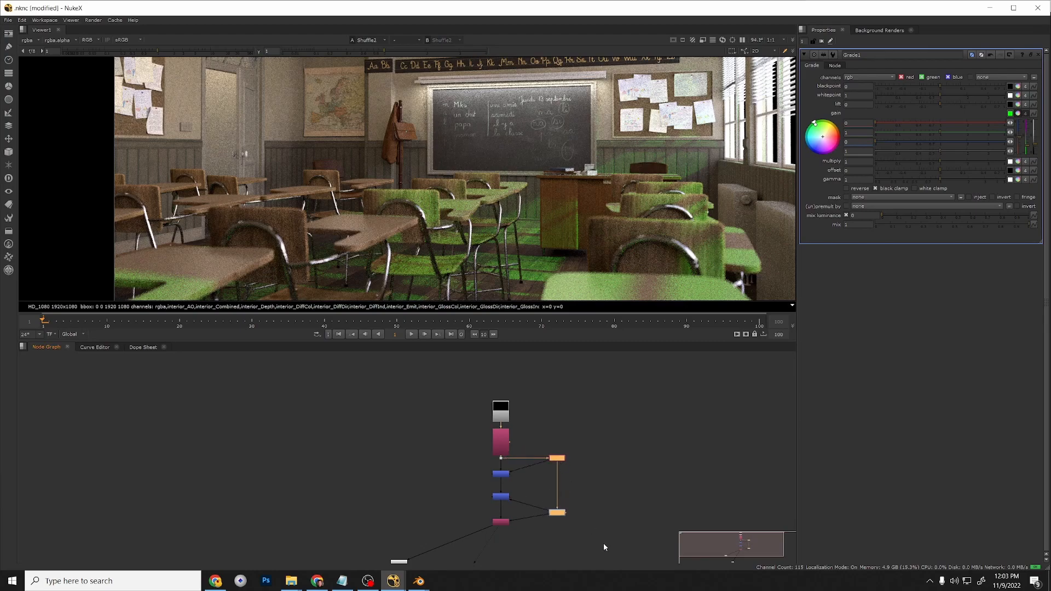
Space out the node column, placing the LayerContactSheet under Shuffle2 and levelling Grade1 with Shuffle2.
left_click(497, 411)
left_click_drag(504, 443, 503, 399)
left_click_drag(399, 561, 501, 559)
left_click(556, 516)
Group the Dot, both Shuffles, both Merges and Grade1 into one Group node, accepting the Dot as the group's output.
left_click_drag(556, 517, 476, 449)
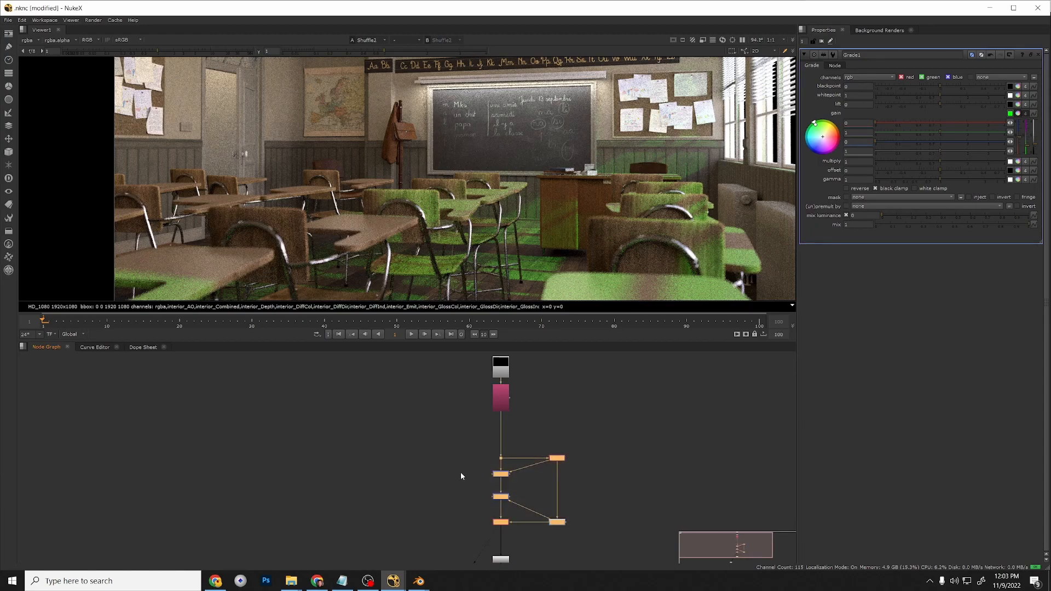
key("ctrl+g")
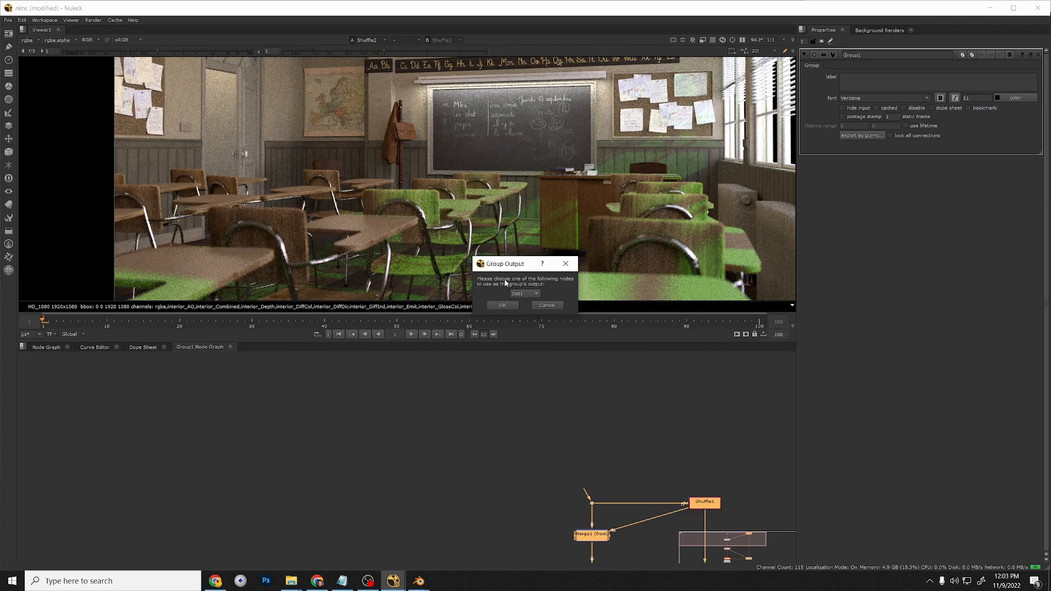
left_click(502, 305)
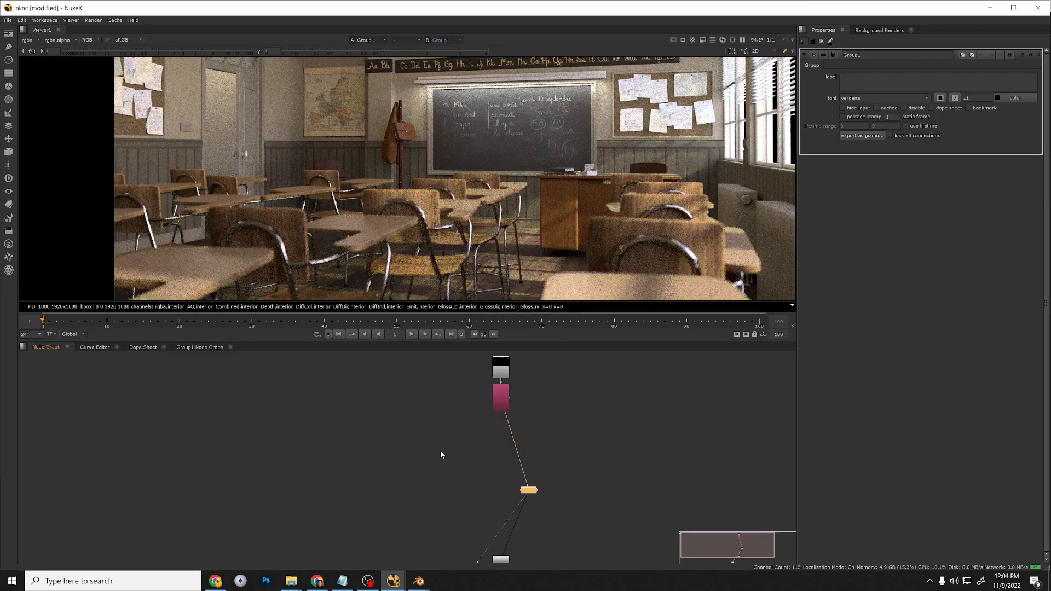
Line up the Group1 node straight below Copy1.
left_click_drag(523, 481, 490, 447)
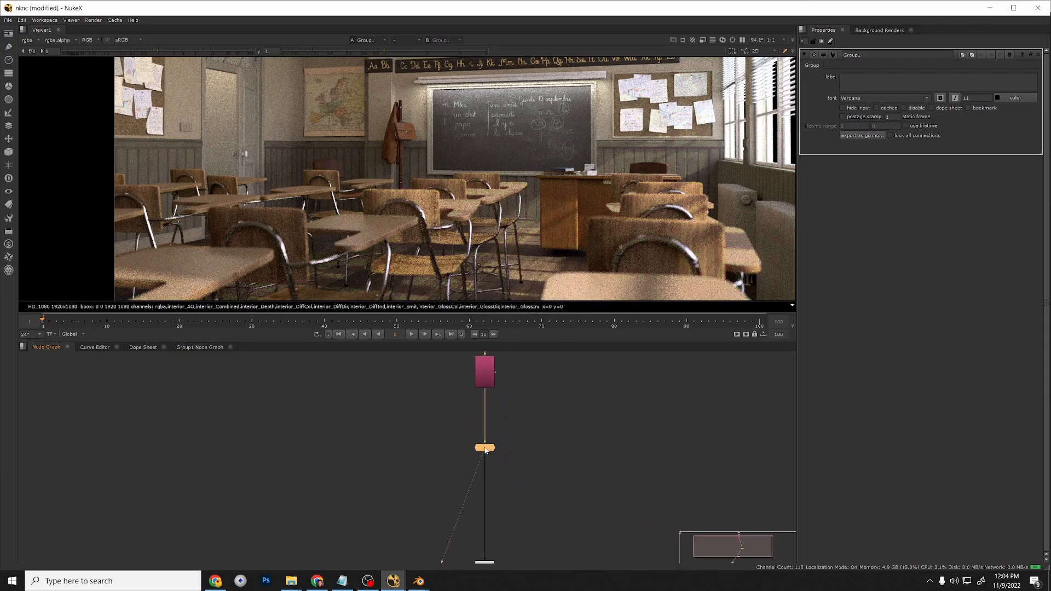
scroll(496, 442, "up", 3)
left_click(497, 441)
left_click(480, 442)
scroll(527, 483, "down", 4)
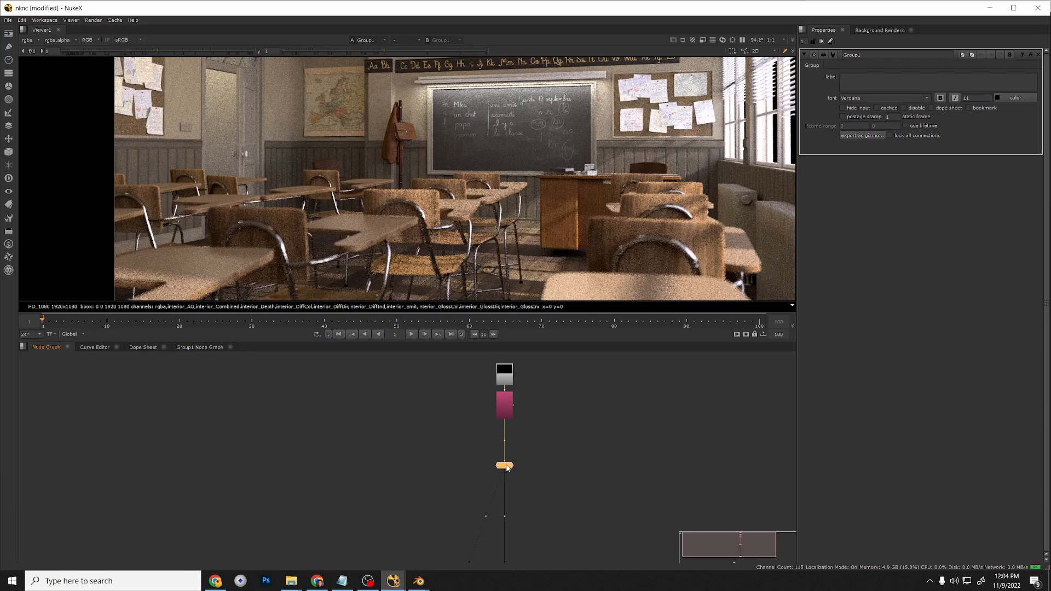
Open Group1's internal node graph and move Output1 clear of the merge nodes.
key("ctrl+Return")
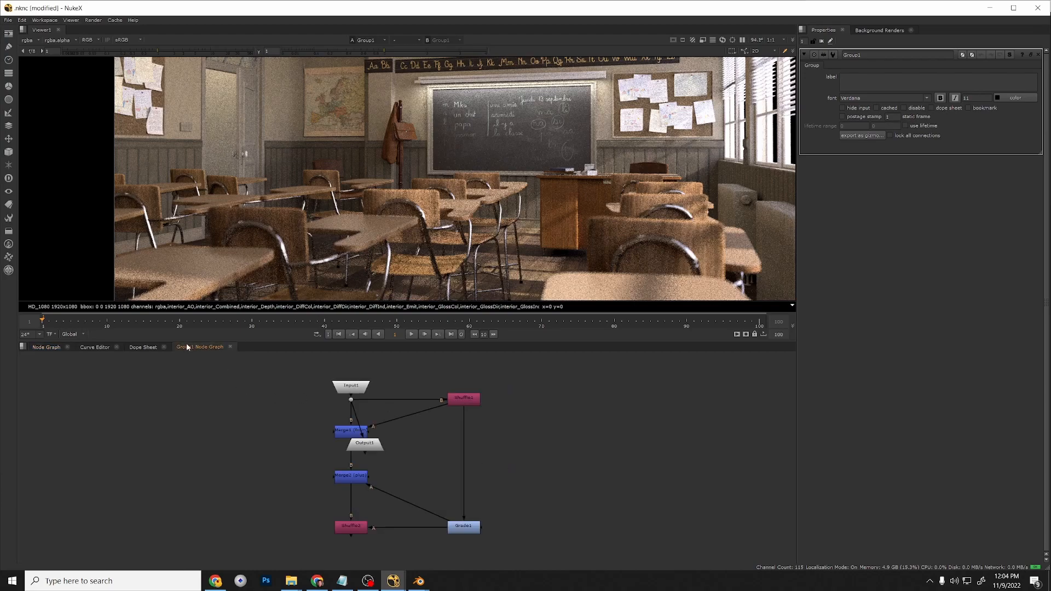
left_click(40, 348)
left_click(199, 347)
left_click_drag(374, 448, 273, 486)
middle_click_drag(274, 485, 326, 468)
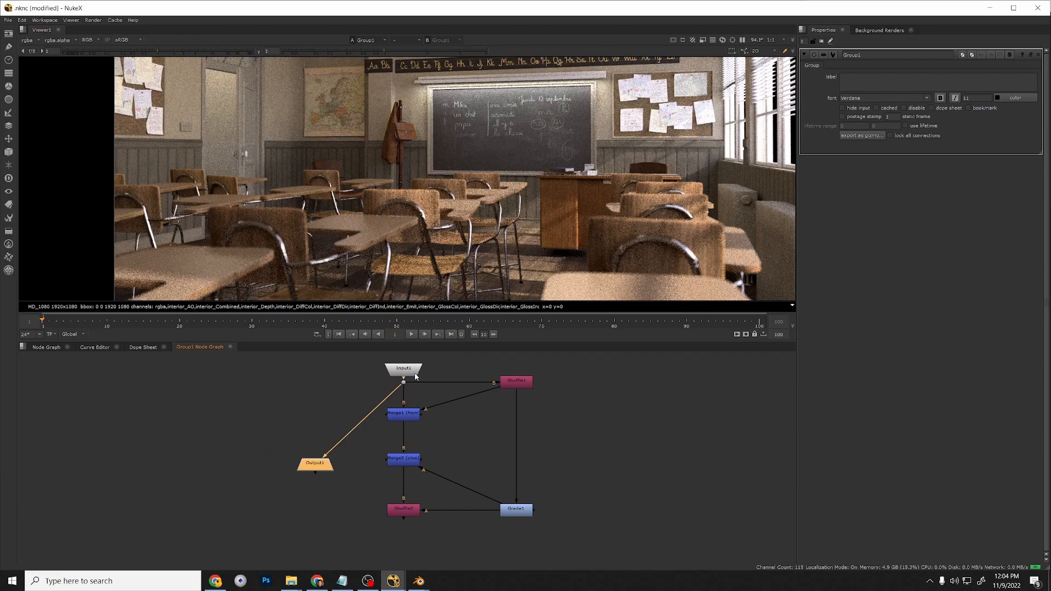
left_click(404, 369)
middle_click_drag(403, 369, 409, 402)
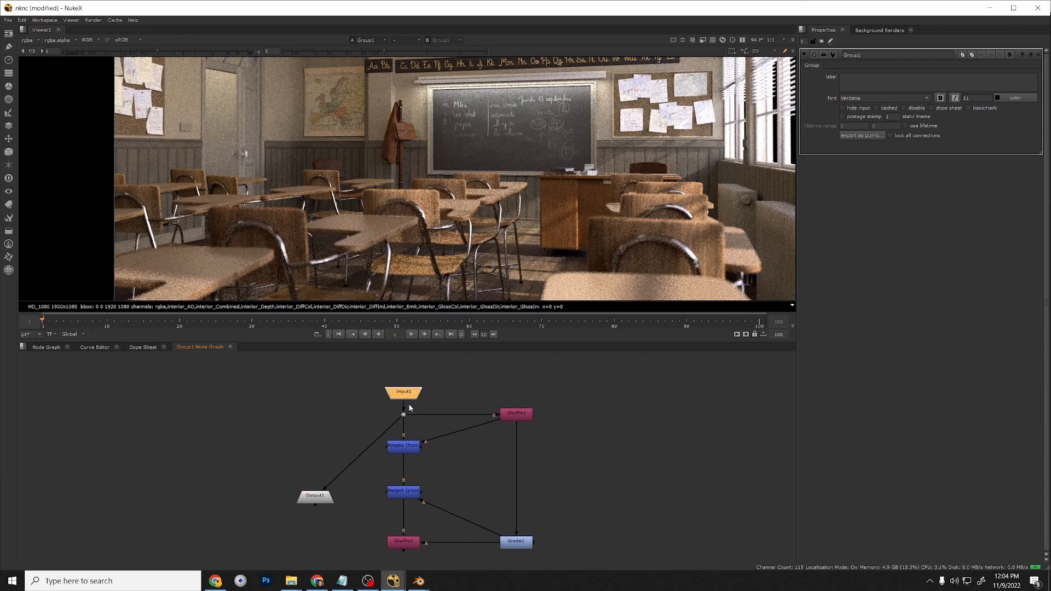
Connect Output1 to Shuffle2 and place it underneath, with Input1 raised above the Dot.
scroll(307, 513, "down", 2)
left_click_drag(359, 452, 377, 534)
middle_click_drag(306, 501, 307, 452)
left_click_drag(307, 452, 376, 535)
left_click_drag(370, 379, 370, 363)
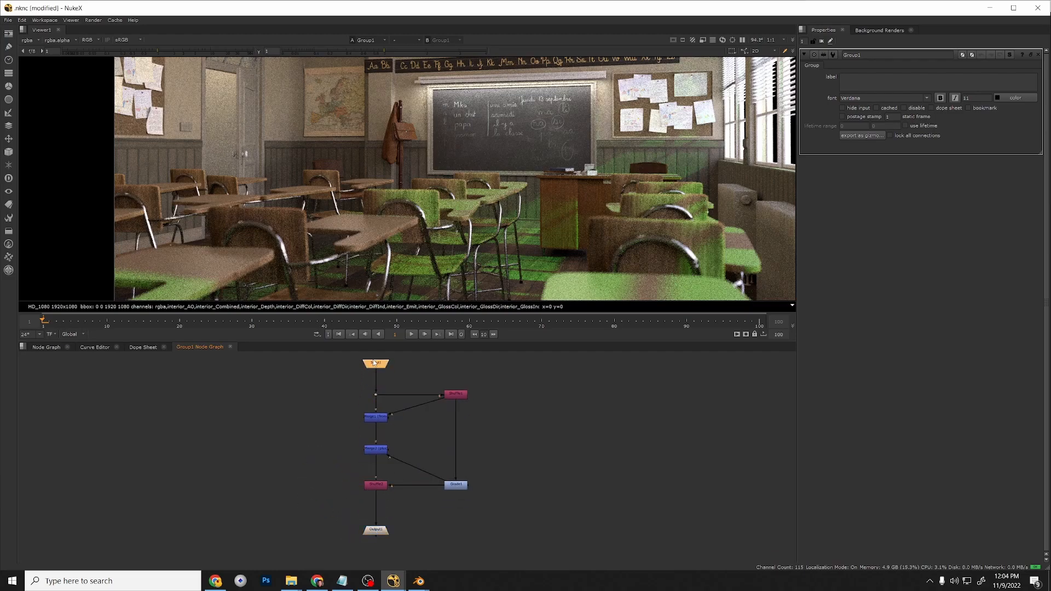
left_click(375, 527)
Return to the main node graph and toggle Group1 off and on repeatedly to compare the render with and without it.
left_click(42, 347)
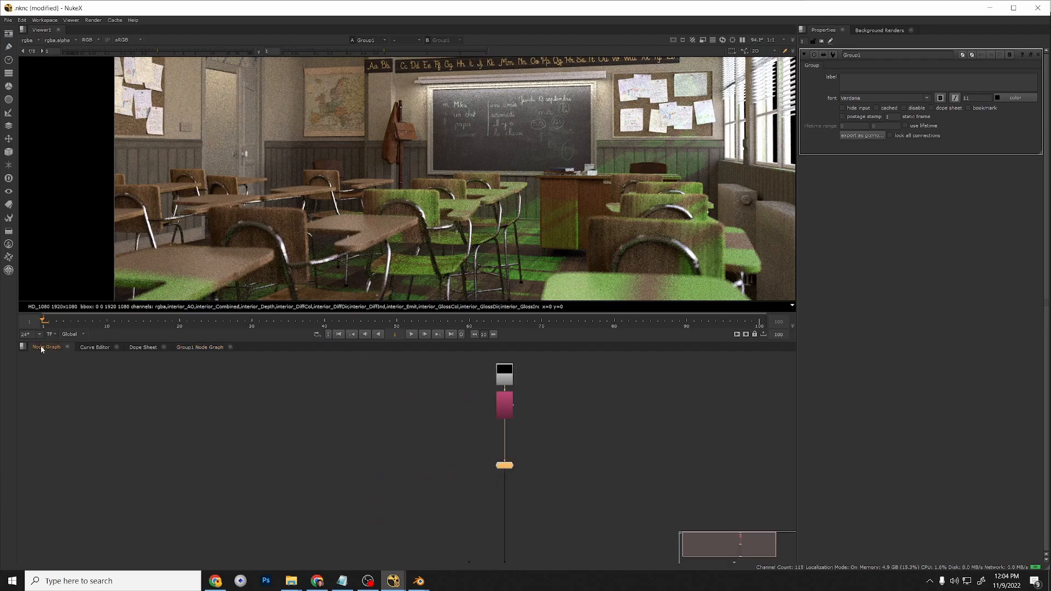
left_click(565, 476)
scroll(527, 484, "up", 3)
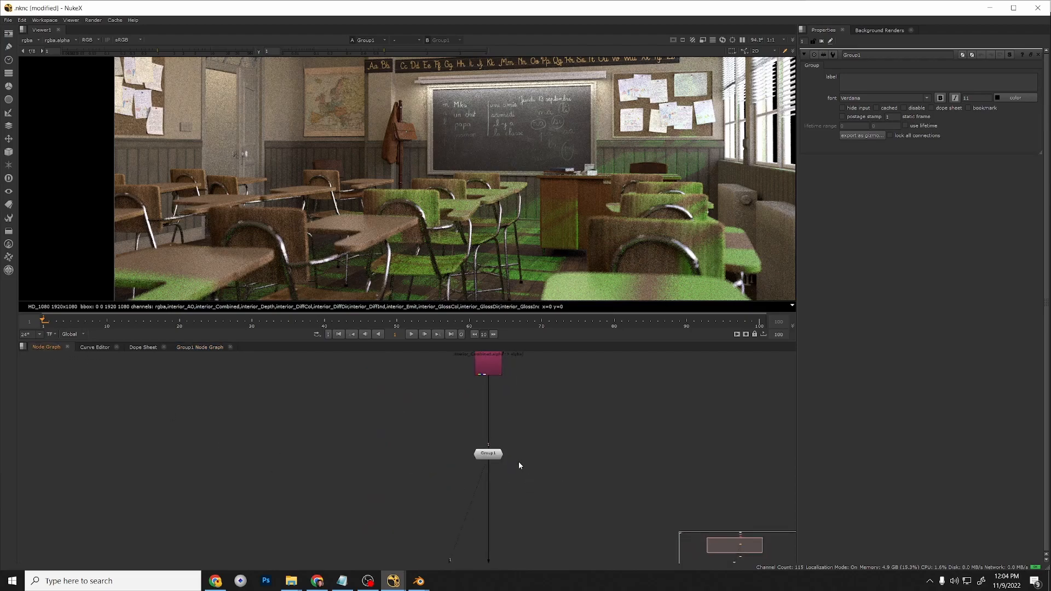
middle_click_drag(522, 458, 491, 486)
left_click(456, 482)
key("d")
key("d")
key("d")
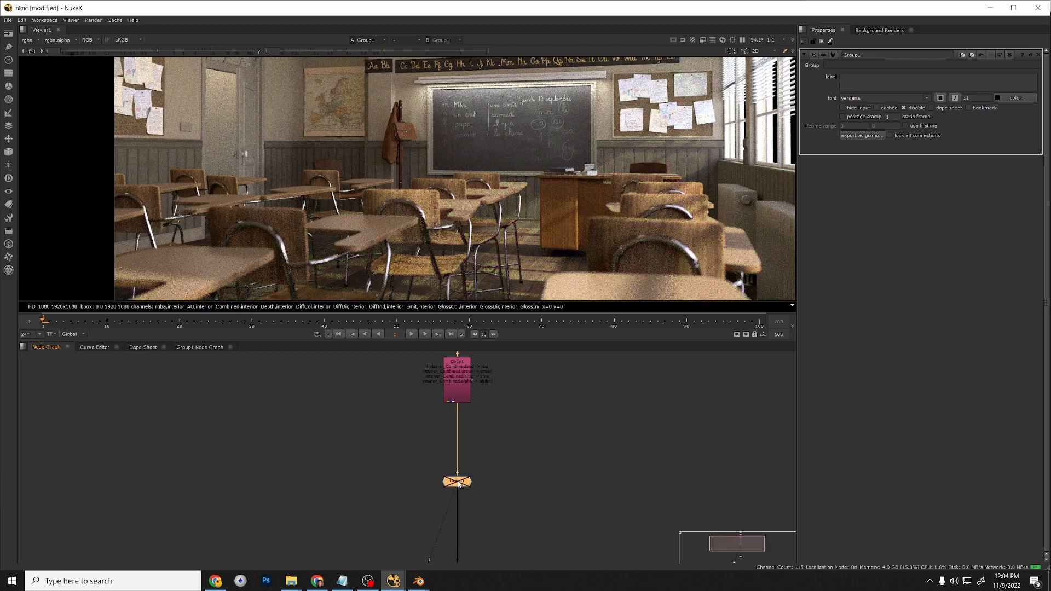
scroll(554, 232, "down", 1)
middle_click_drag(555, 232, 529, 222)
scroll(546, 224, "down", 1)
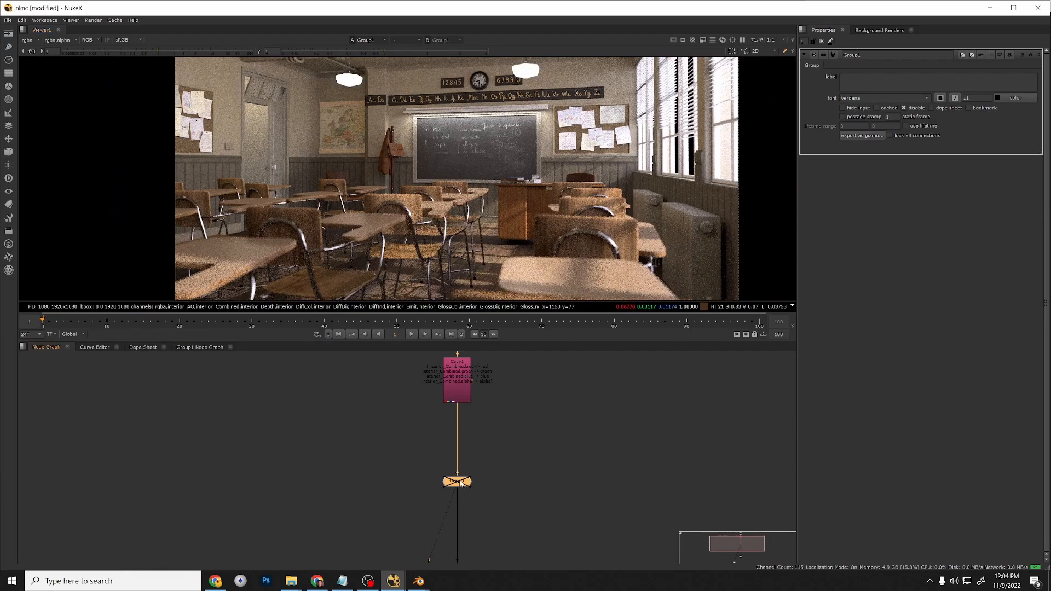
key("d")
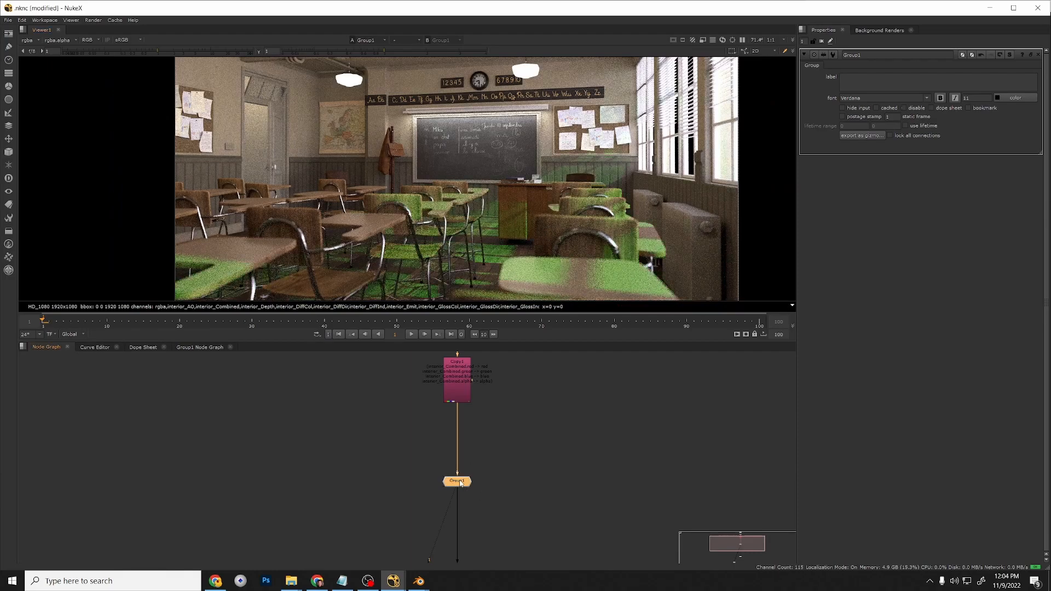
key("d")
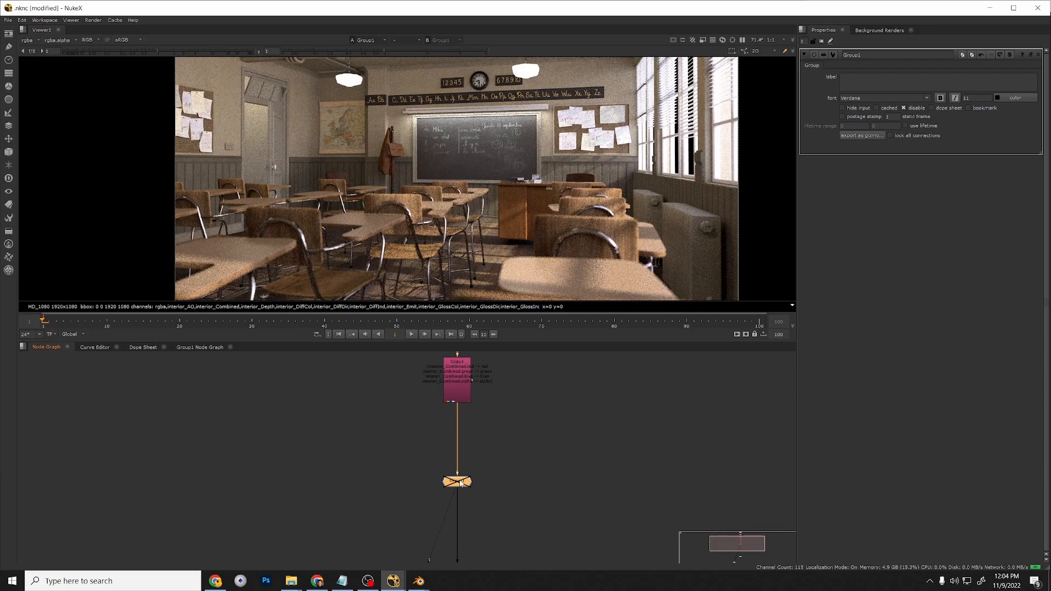
key("d")
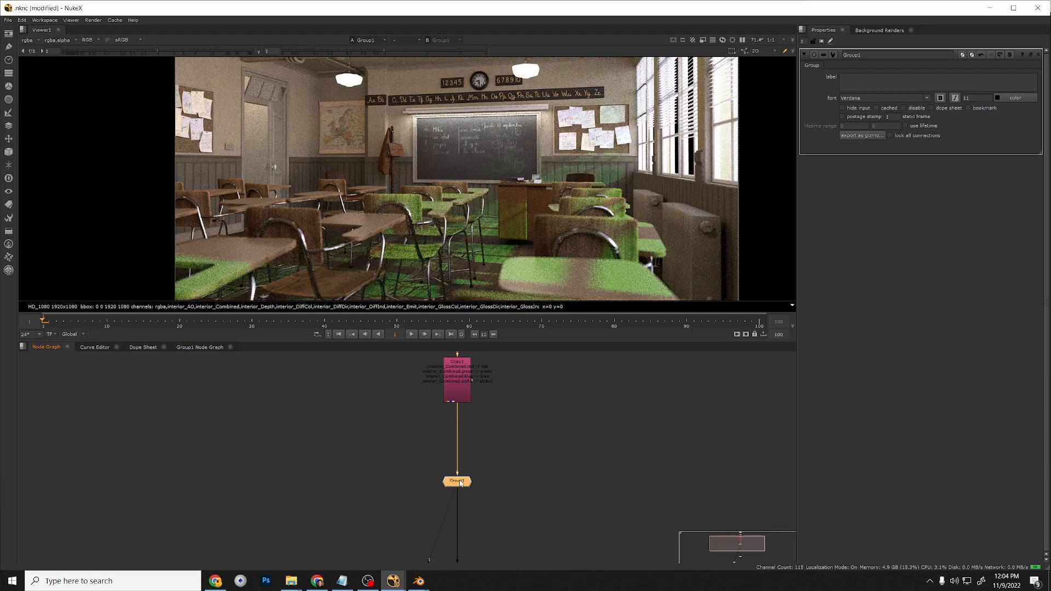
Reopen Group1's internal node graph and show Shuffle2's settings.
key("ctrl+Return")
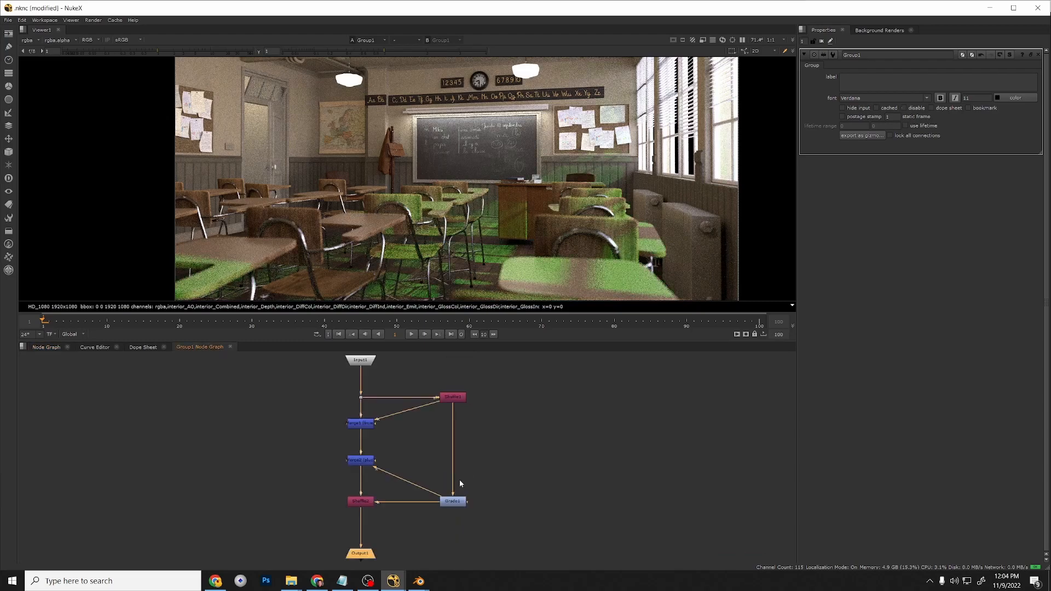
double_click(364, 503)
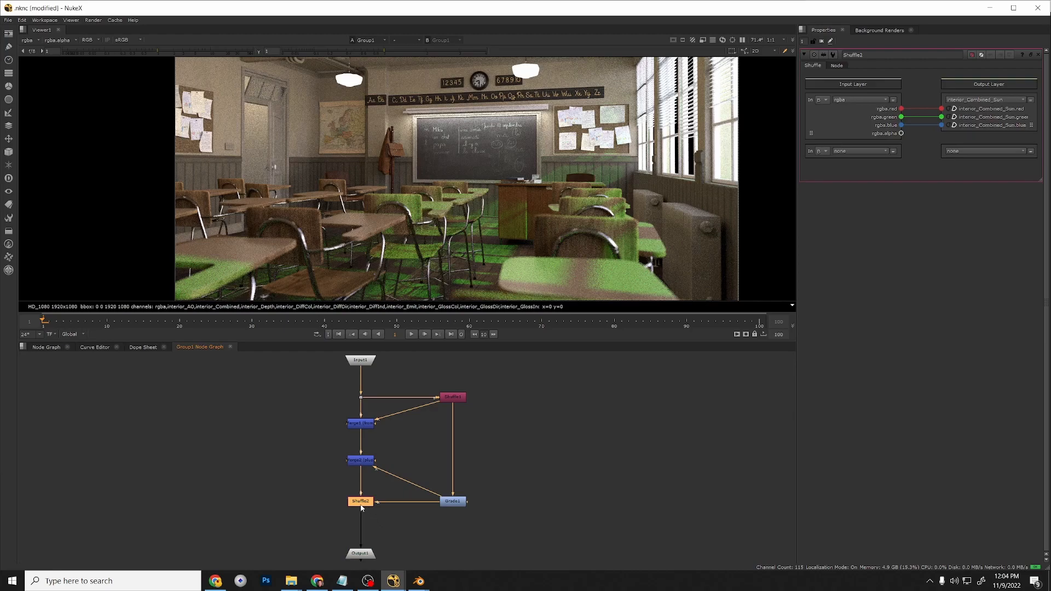
middle_click_drag(461, 504, 479, 502)
Add a LayerContactSheet node inside Group1, connect it to Shuffle2 and place it level with Shuffle2.
left_click(331, 511)
key("Tab")
type("layer")
left_click(297, 512)
left_click(312, 536)
key("Tab")
type("layer")
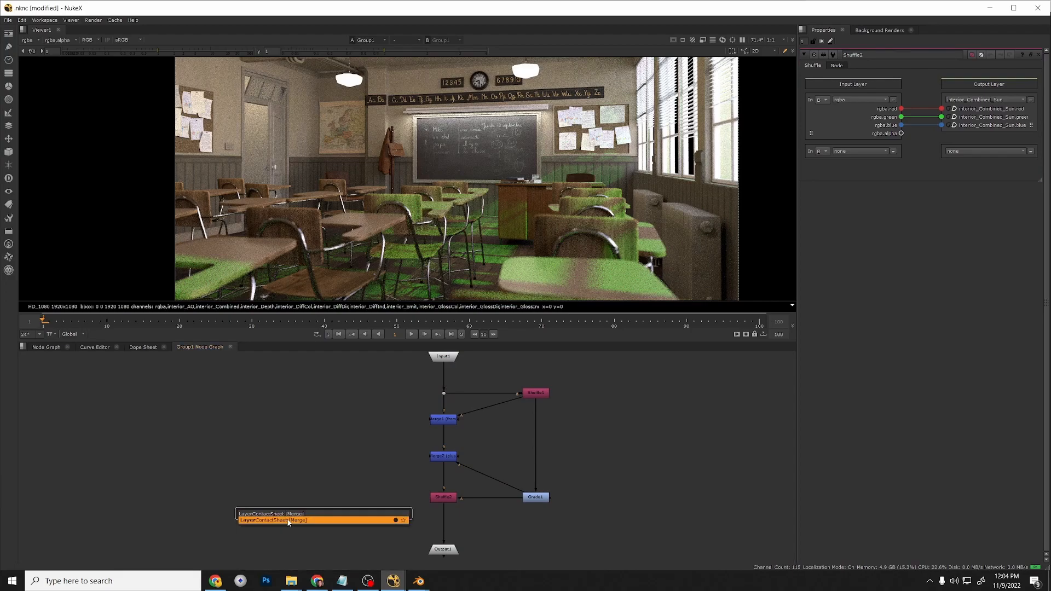
left_click(320, 520)
left_click_drag(323, 506, 433, 499)
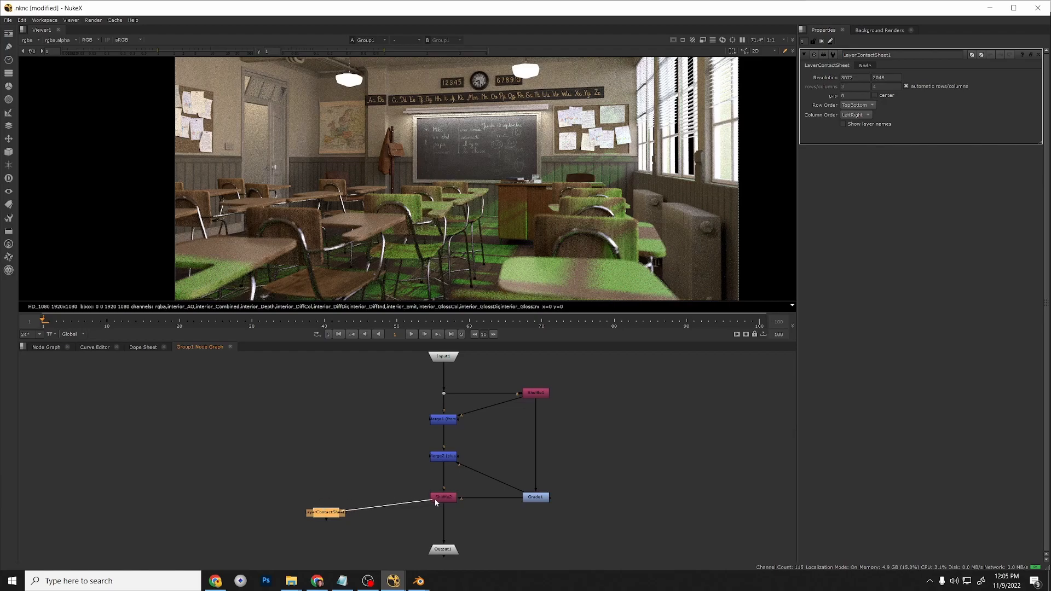
left_click_drag(335, 515, 335, 501)
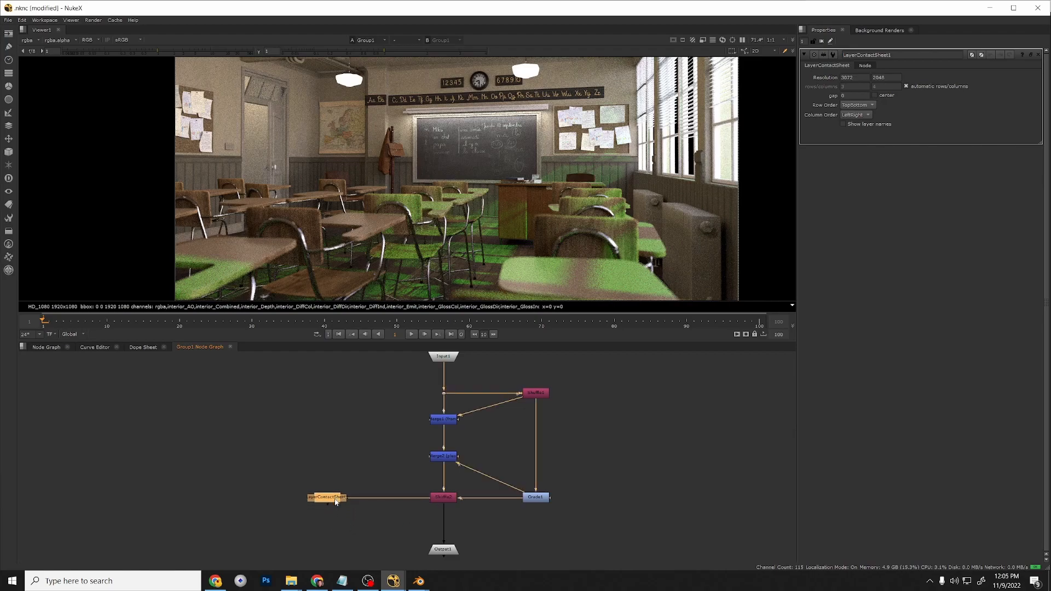
View the new LayerContactSheet's output, followed by Shuffle2's output.
key("1")
left_click(445, 498)
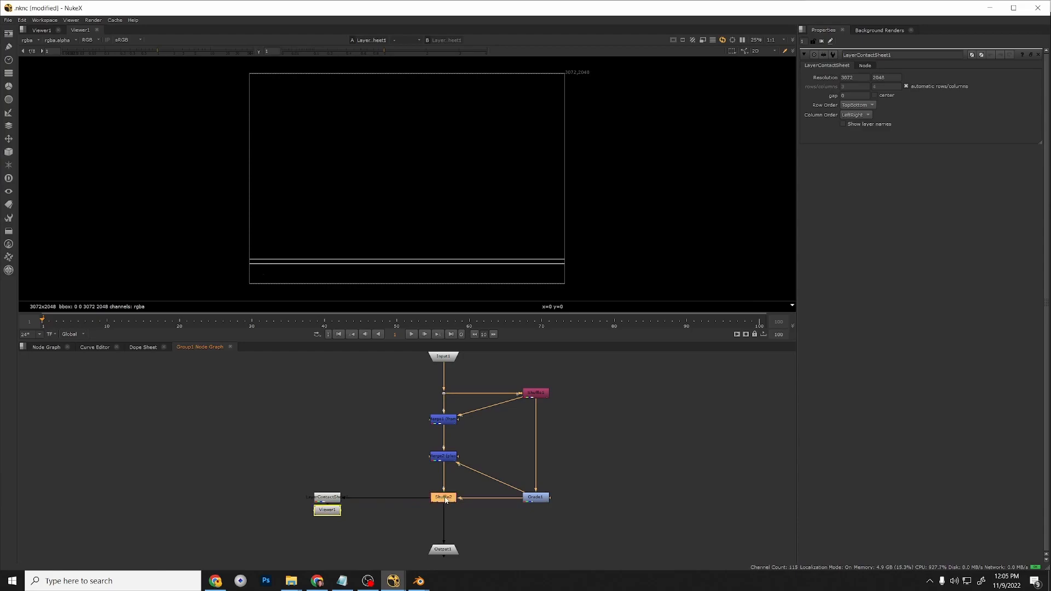
key("1")
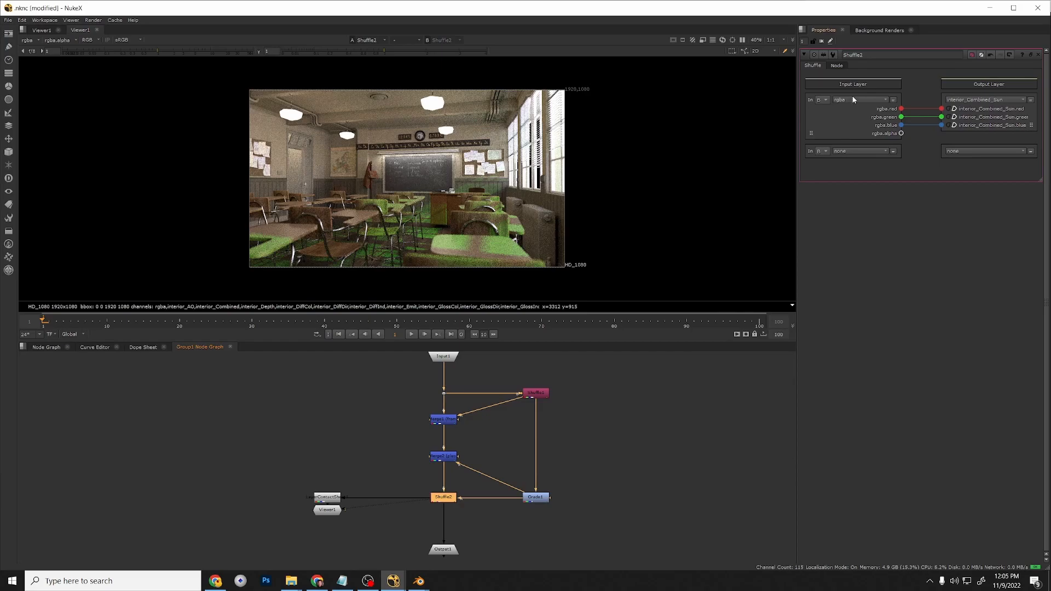
Swap Shuffle2's two inputs, reconnecting one to Grade1 and the other to Merge2.
scroll(444, 482, "up", 2)
left_click_drag(445, 462, 519, 494)
left_click_drag(452, 484, 561, 505)
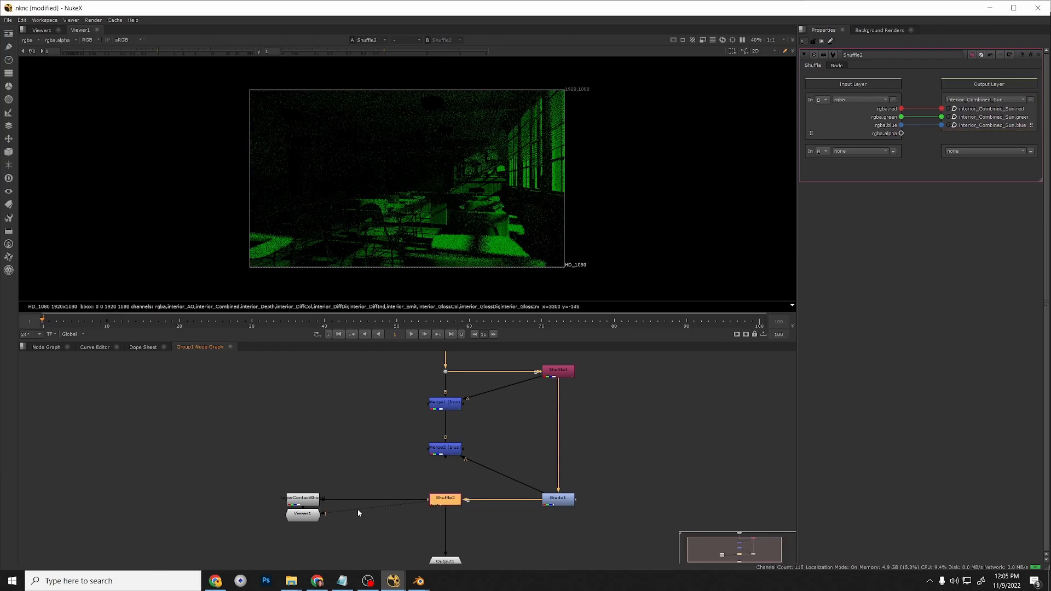
left_click_drag(427, 500, 445, 452)
key("1")
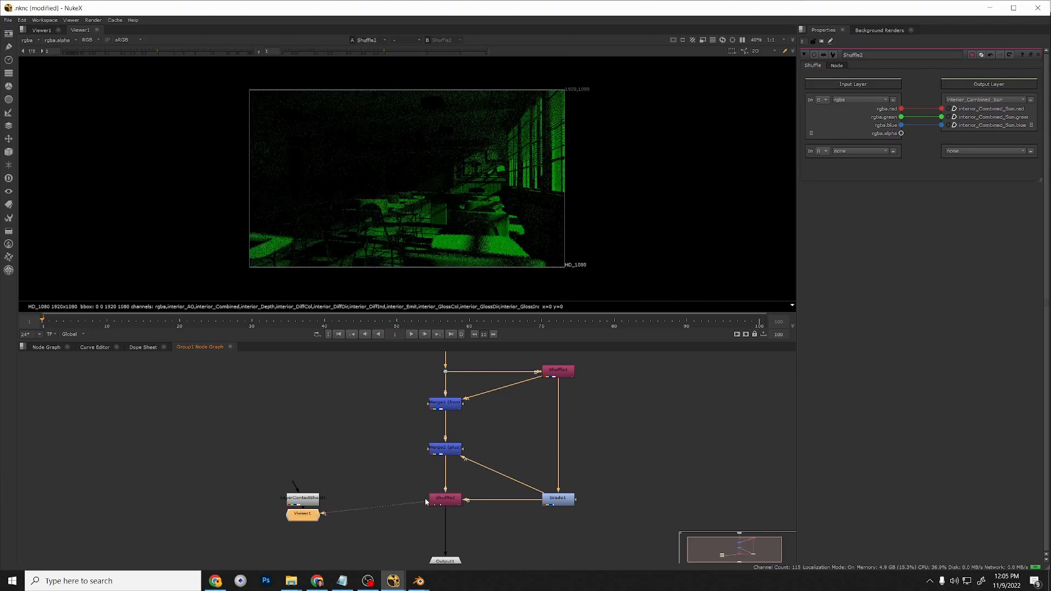
Reconnect the LayerContactSheet to Shuffle2 and view its output.
left_click_drag(296, 486, 452, 506)
left_click(303, 498)
key("1")
Move the group's Viewer1 away from the LayerContactSheet and turn on layer names for the sheet.
left_click_drag(288, 516, 174, 547)
left_click(411, 518)
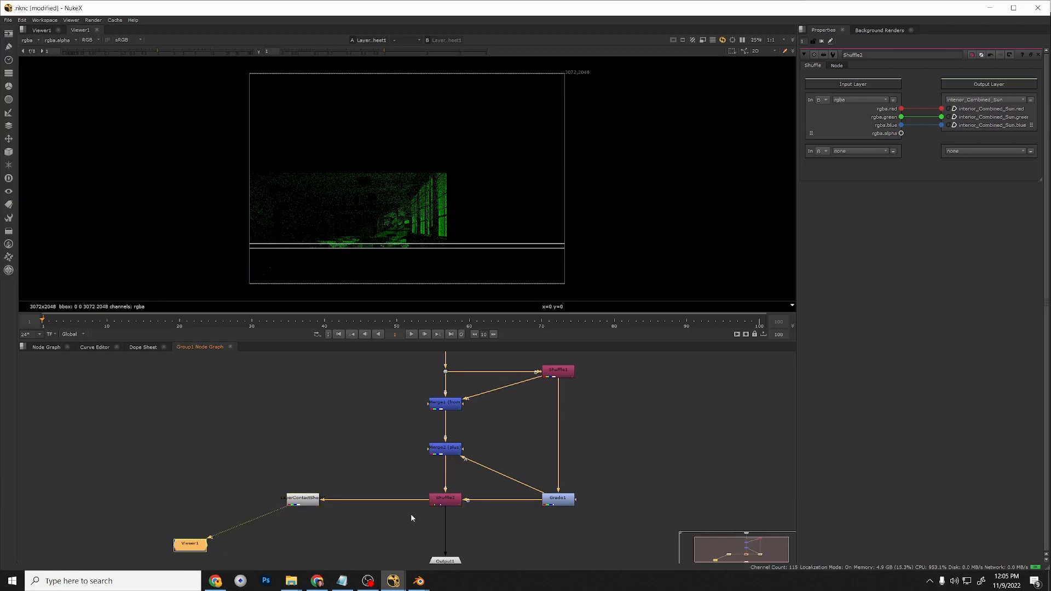
double_click(300, 503)
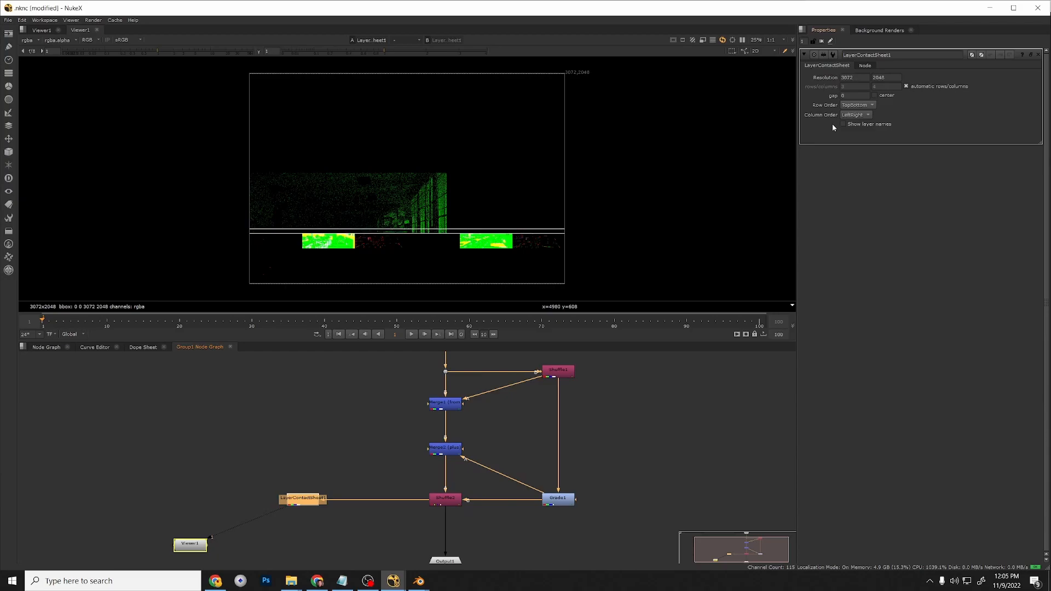
left_click(842, 123)
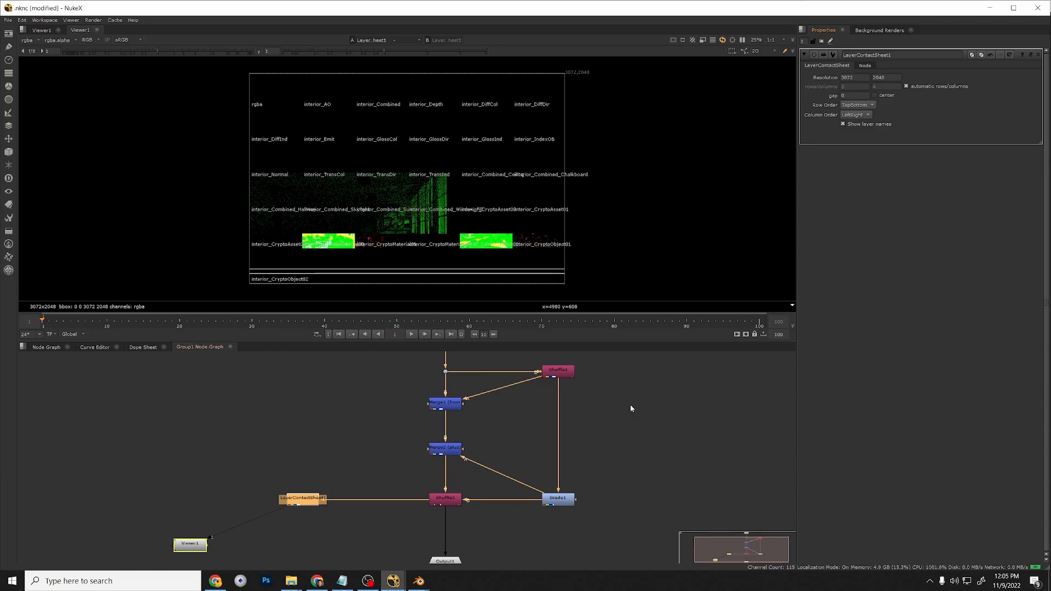
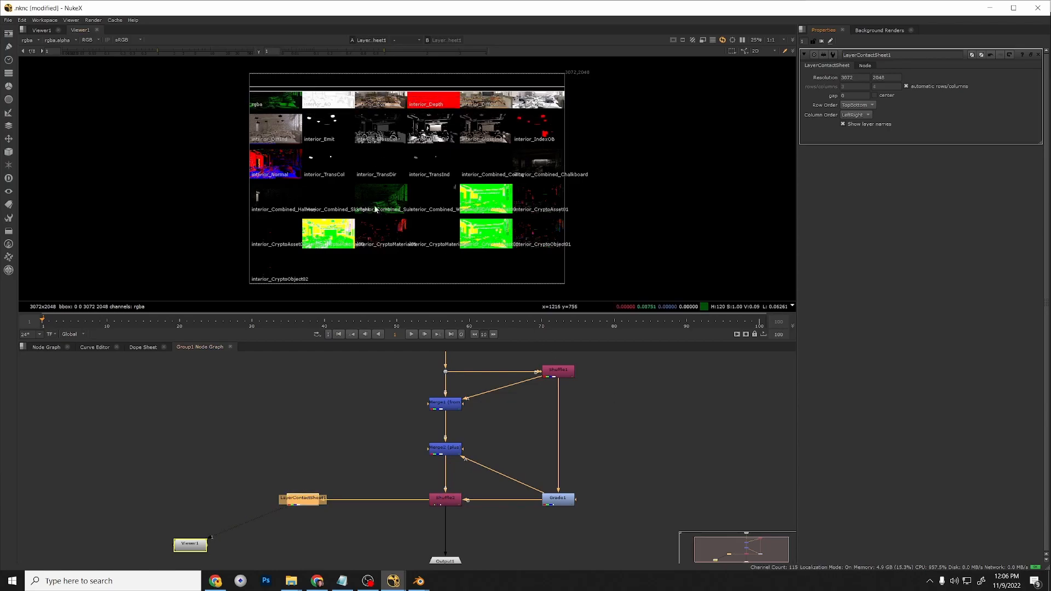
Inspect the interior_Combined_Sun tile in the layer contact sheet and view Shuffle2's output.
scroll(372, 210, "up", 2)
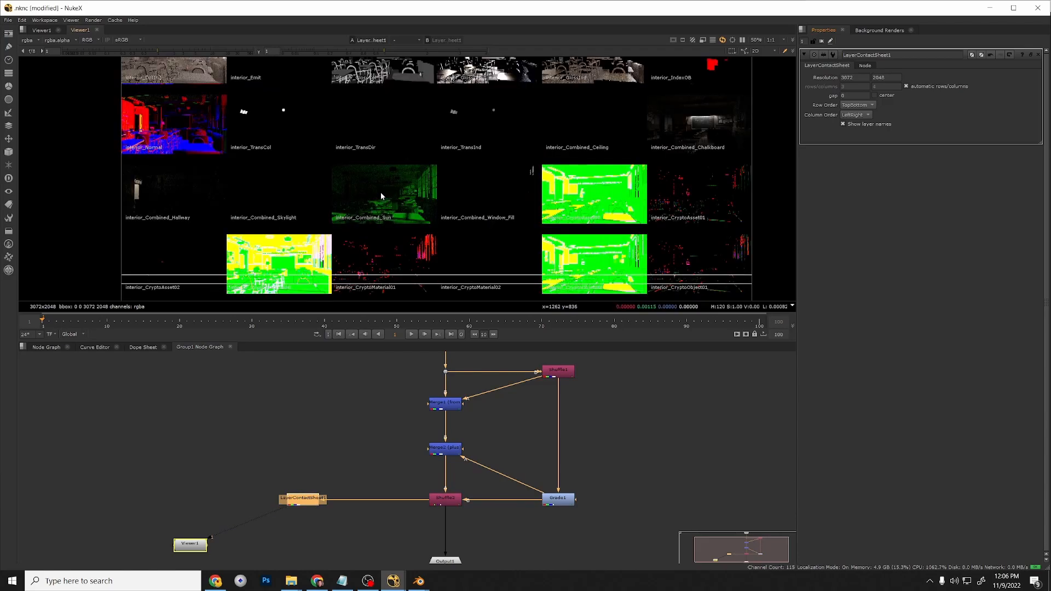
scroll(380, 193, "down", 2)
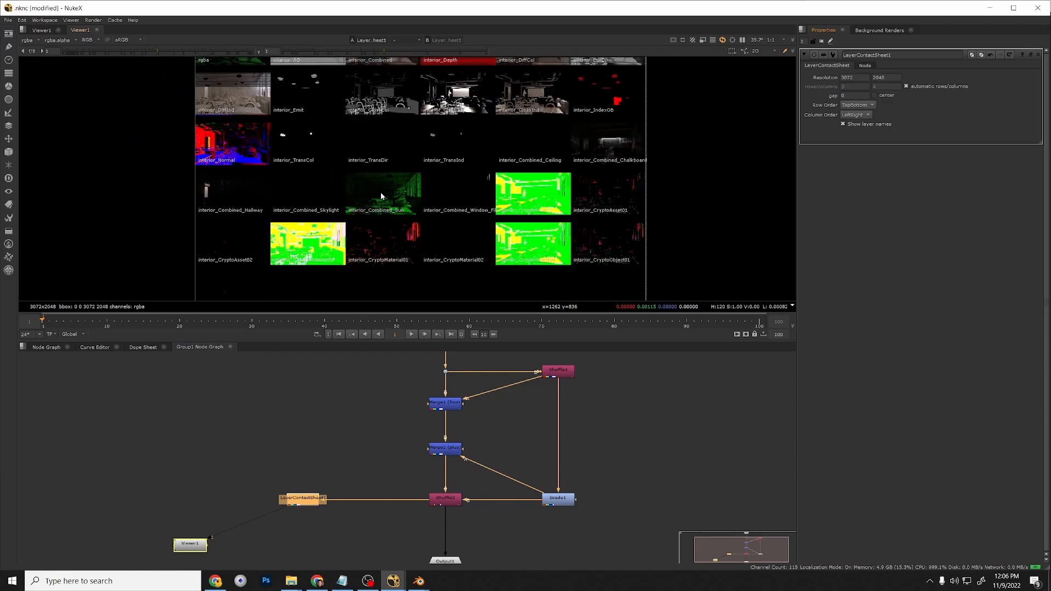
left_click(450, 501)
key("1")
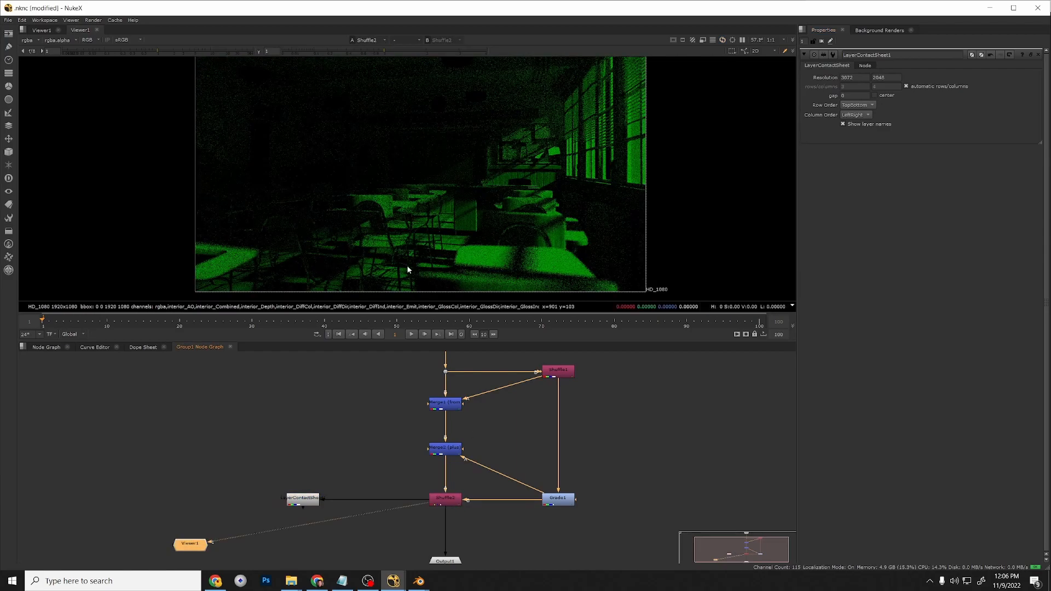
Open Shuffle2's properties and set the source of its second input layer to A.
left_click(449, 503)
double_click(449, 504)
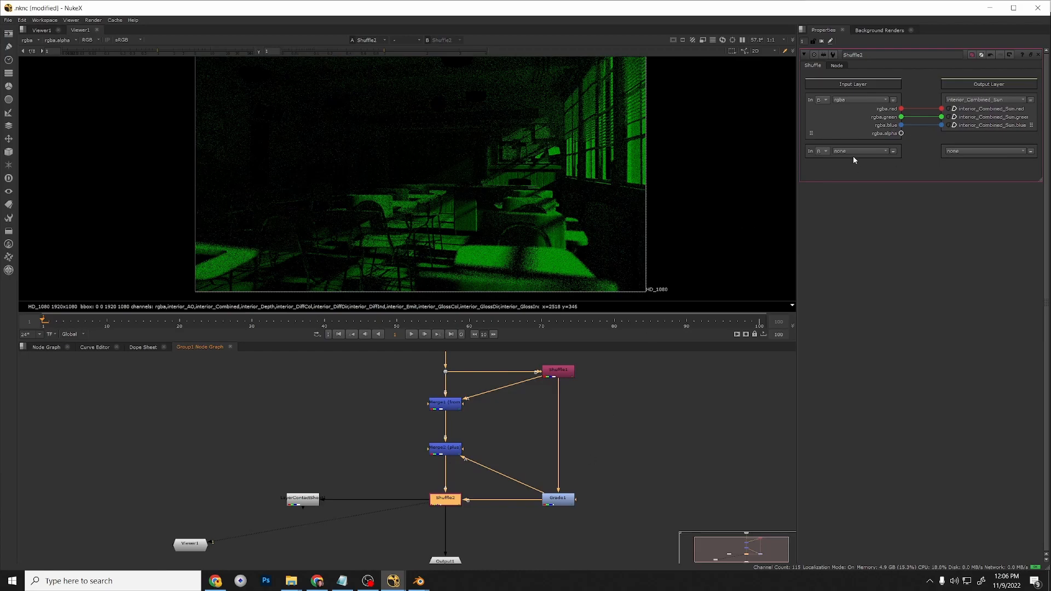
left_click(823, 151)
left_click(823, 151)
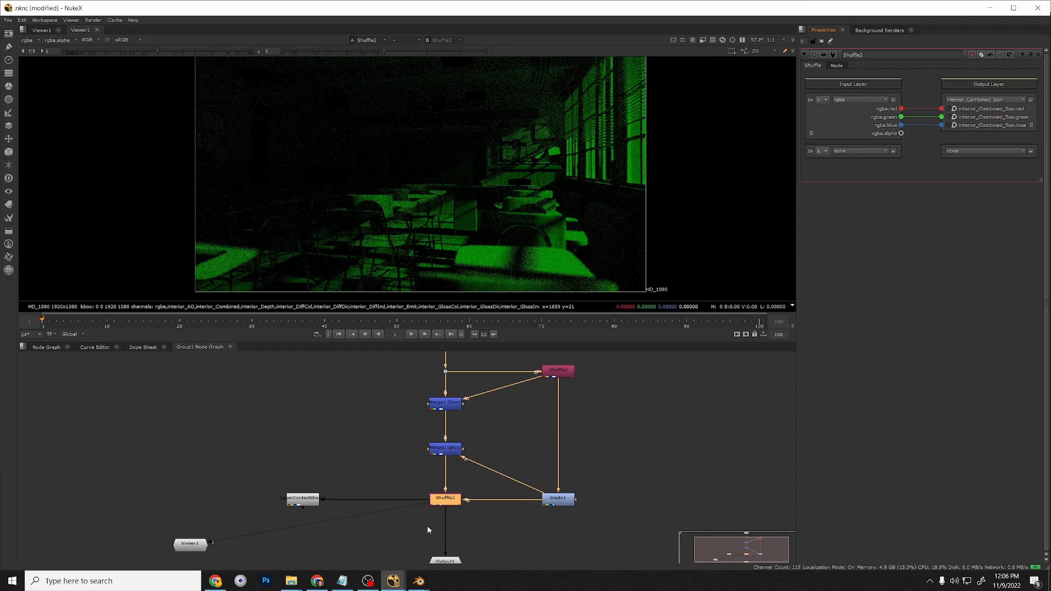
Rewire Shuffle2 so that Merge2 feeds its B input and Grade1 feeds its A input.
left_click_drag(523, 499, 495, 493)
left_click_drag(446, 464, 548, 500)
left_click_drag(453, 486, 444, 450)
left_click(534, 531)
scroll(462, 520, "up", 2)
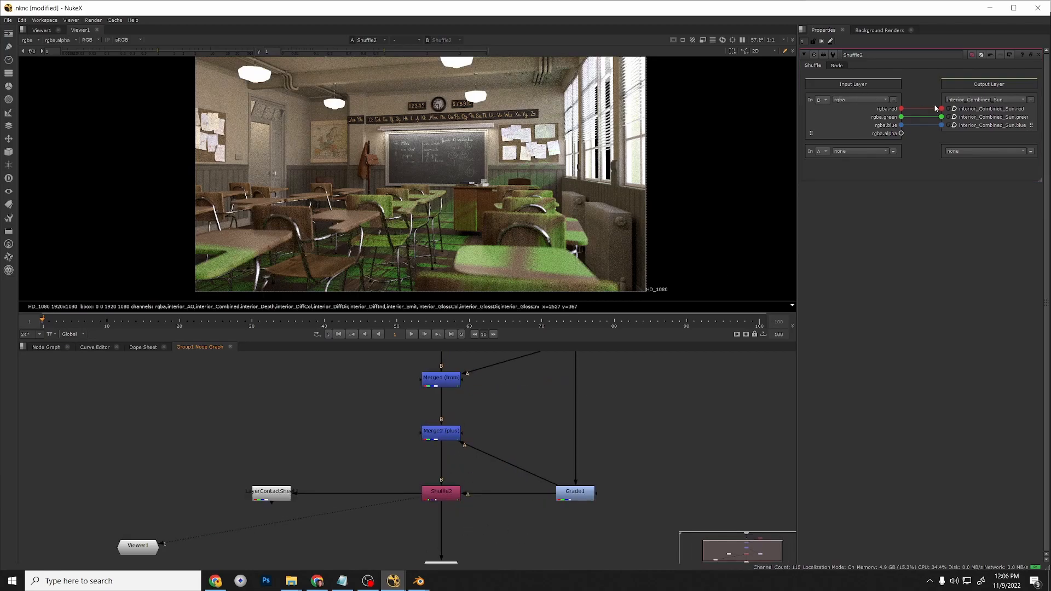
In Shuffle2, route the B input's rgba to rgba and the A input's rgba to interior_Combined_Sun.
left_click(963, 101)
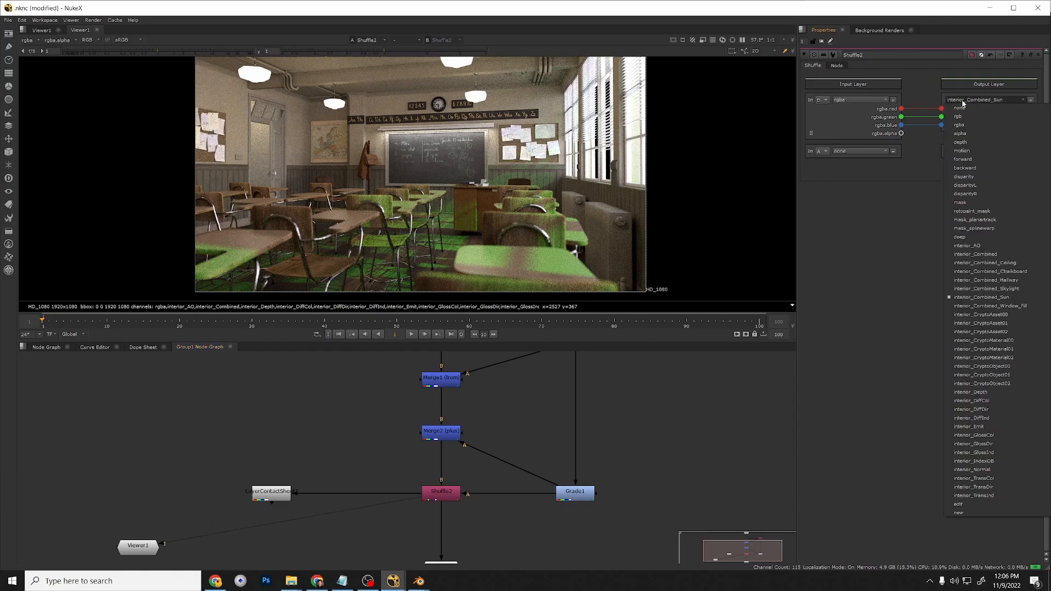
left_click(966, 126)
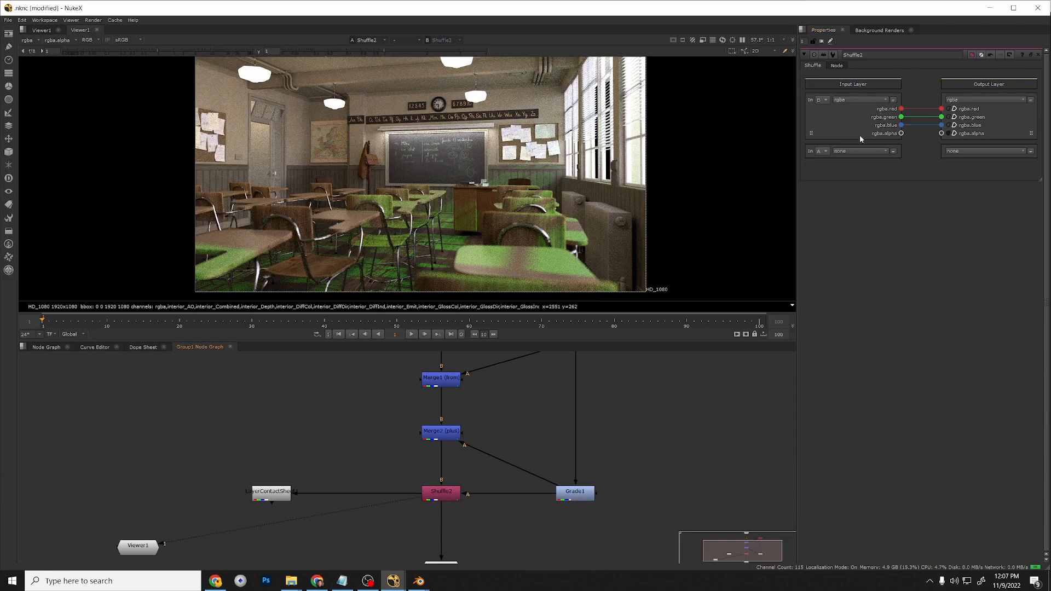
left_click(840, 152)
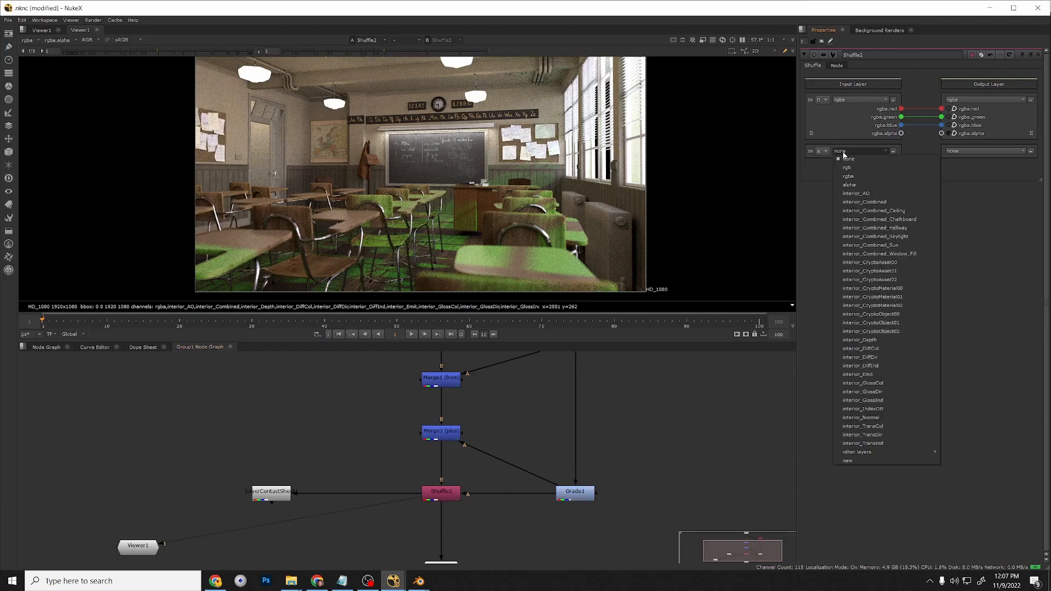
left_click(857, 176)
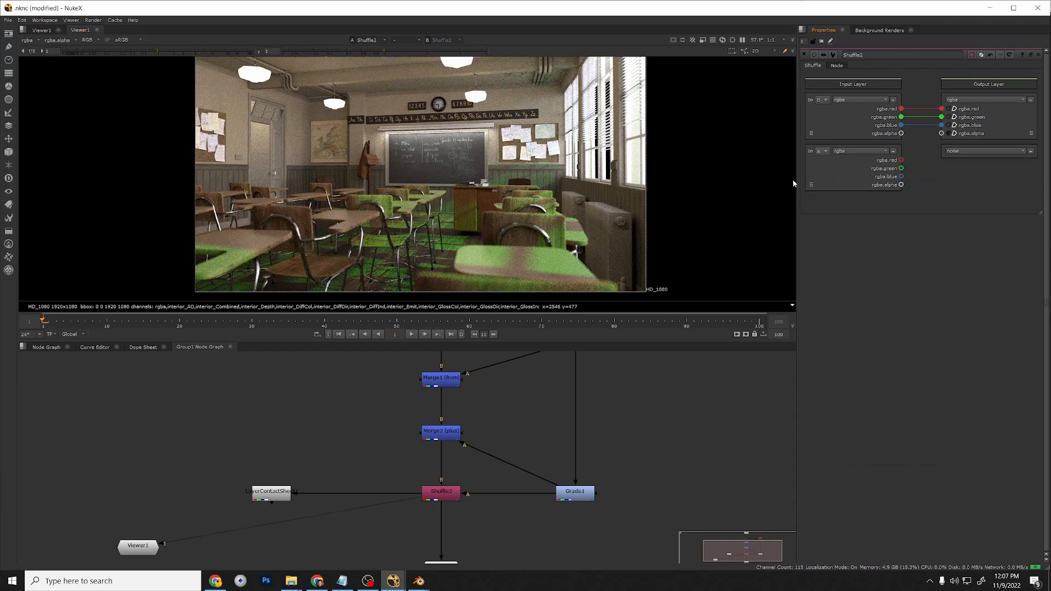
left_click(963, 149)
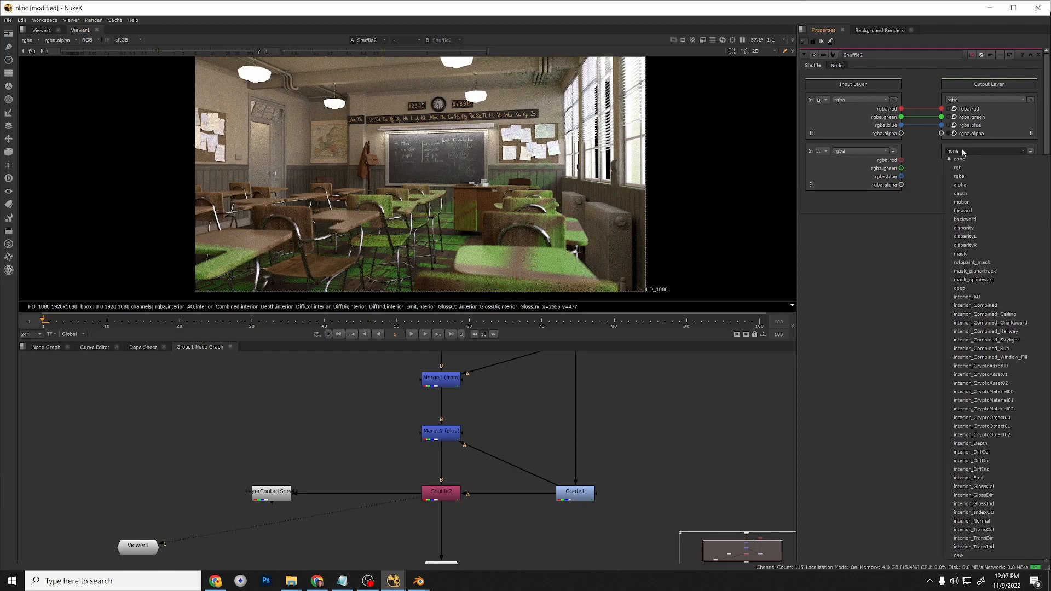
left_click(974, 349)
left_click_drag(901, 160, 941, 178)
View Shuffle2's output, followed by the LayerContactSheet's output, and check the interior_Combined_Sun tile.
left_click(445, 495)
key("1")
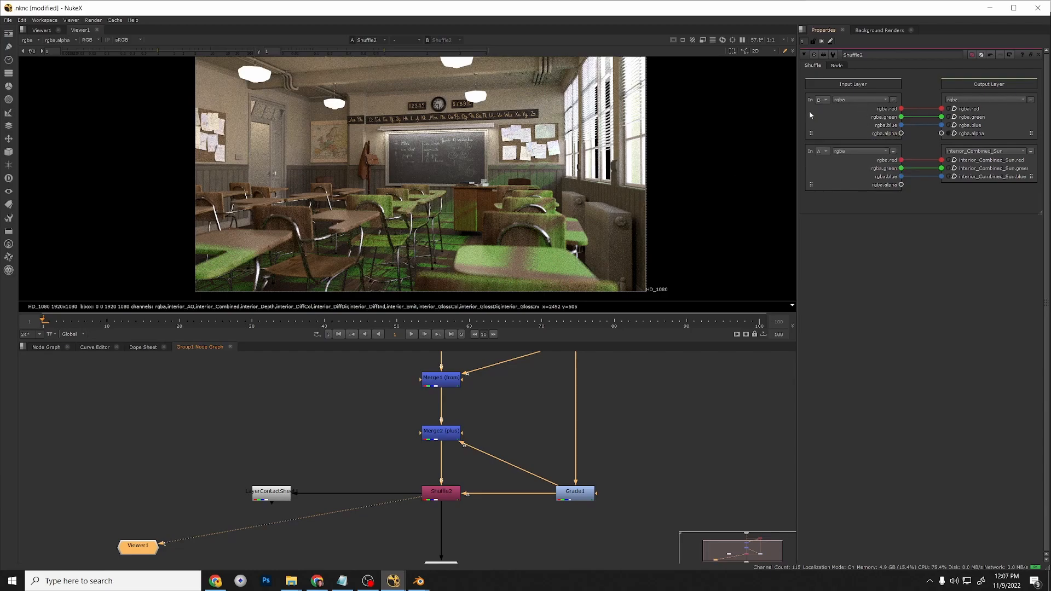
left_click(439, 499, "ctrl+shift")
left_click(283, 500, "ctrl+shift")
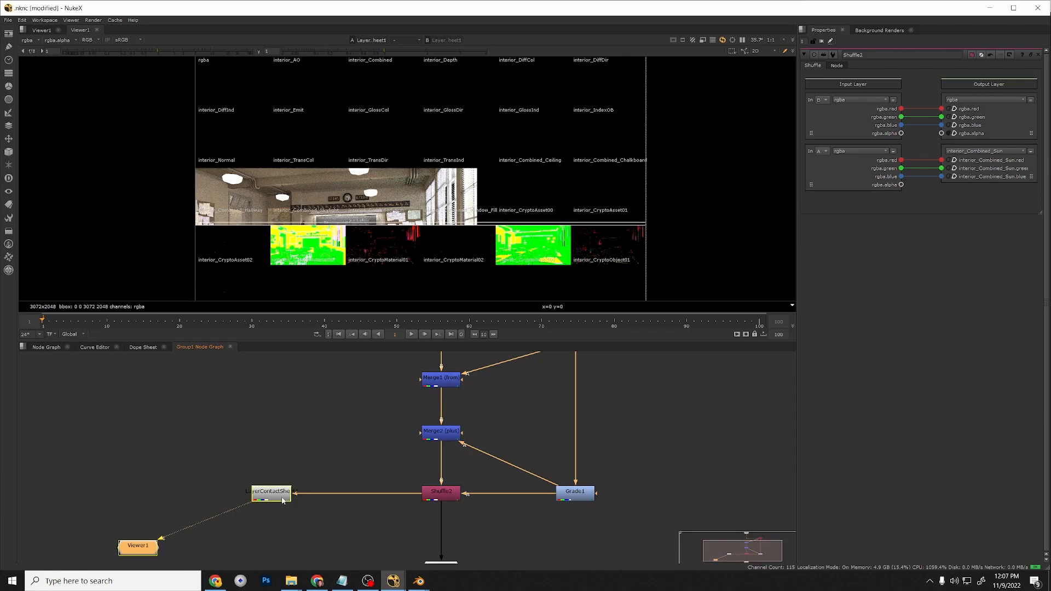
left_click(283, 499)
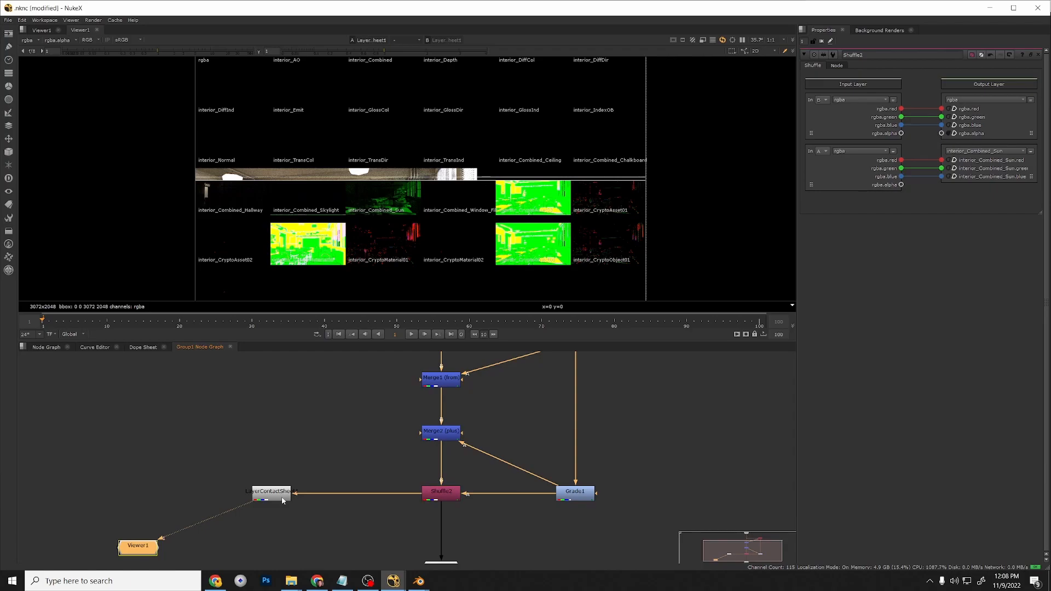
left_click(283, 500)
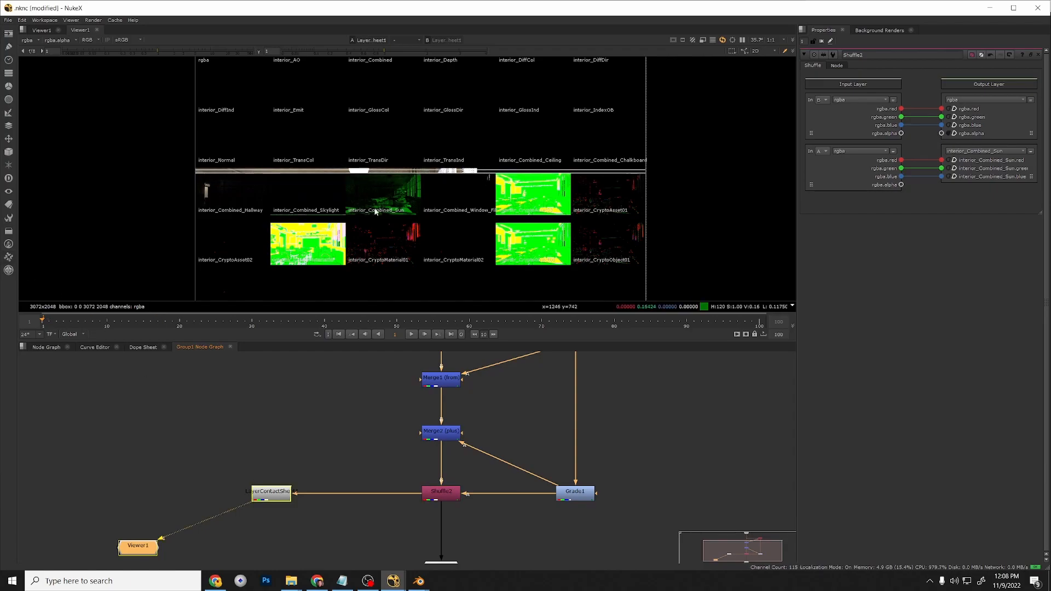
scroll(378, 210, "up", 1)
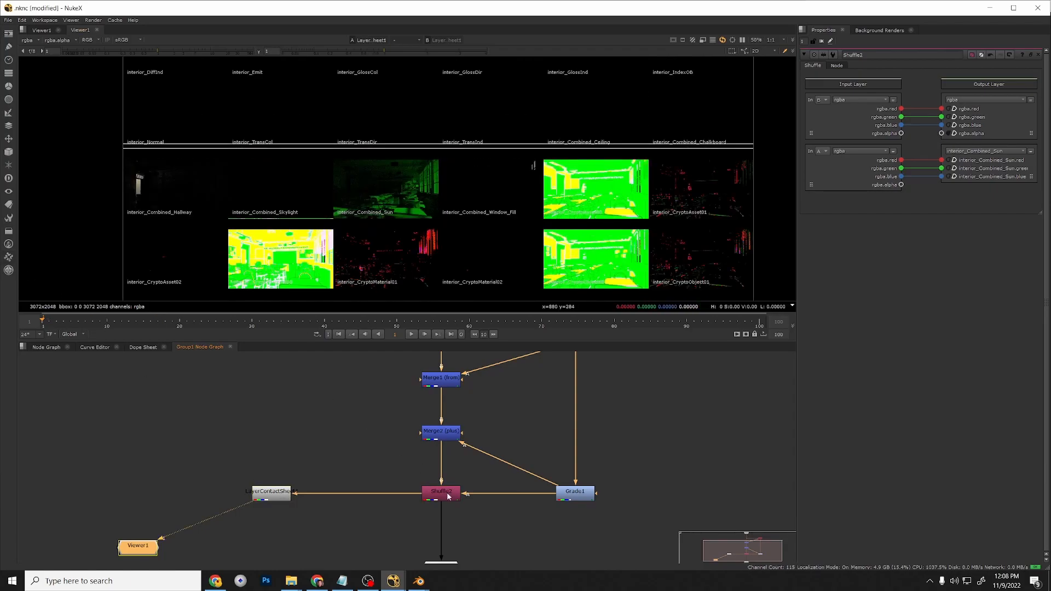
Disable Shuffle2 to compare the interior_Combined_Sun tile in the contact sheet, and re-enable it.
left_click(443, 495)
key("d")
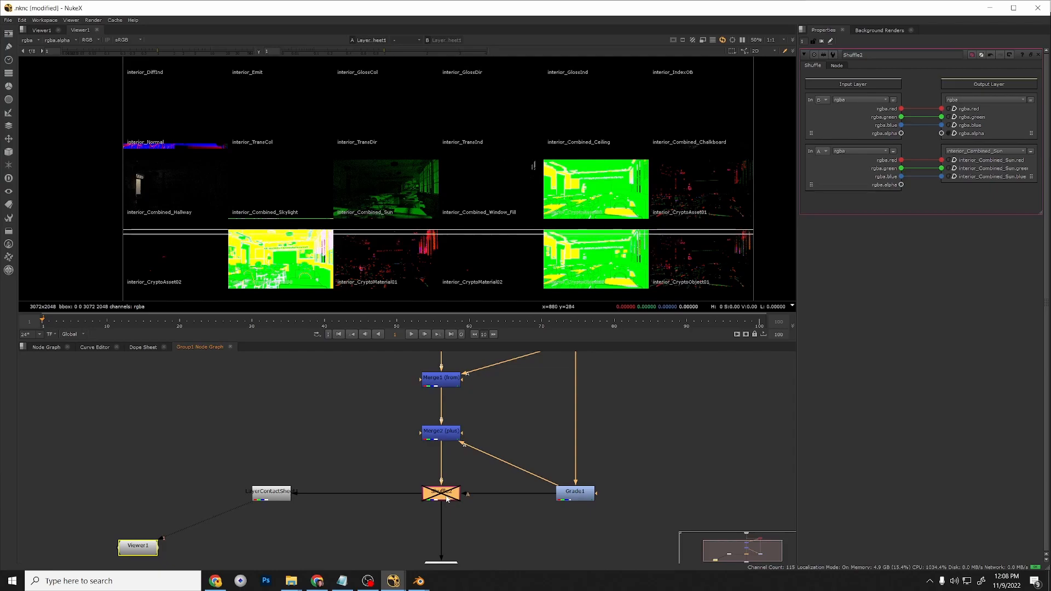
left_click(271, 493)
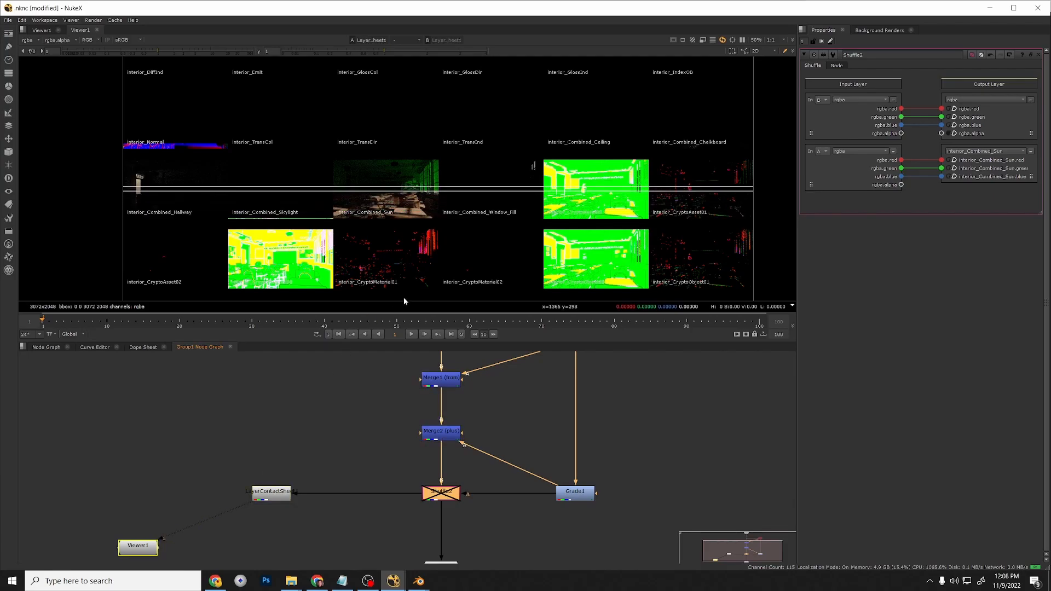
left_click(439, 492)
key("d")
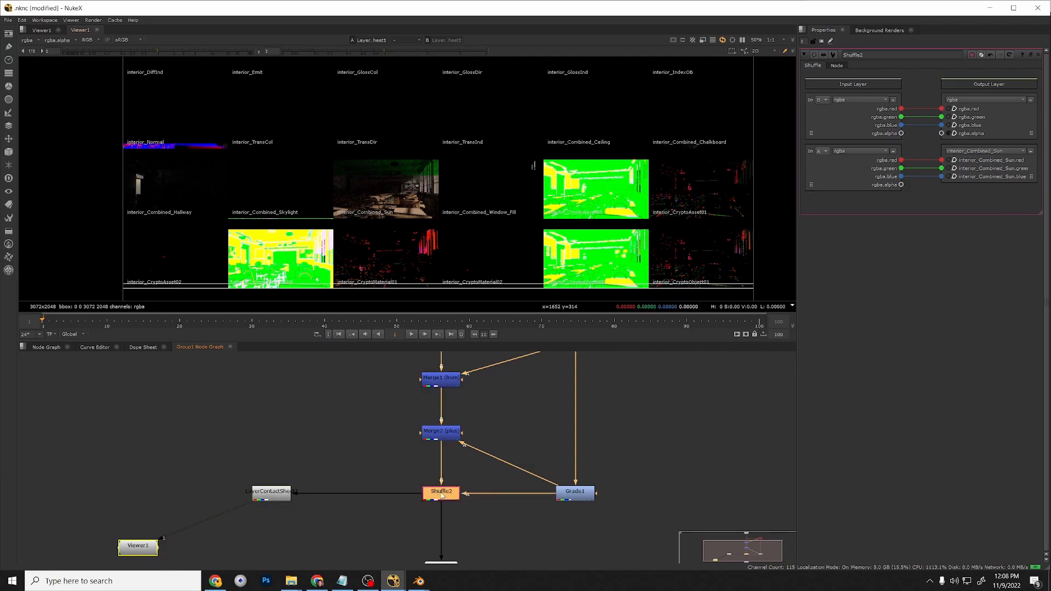
View Shuffle2's output and toggle Merge2 off and on to compare the graded image.
key("1")
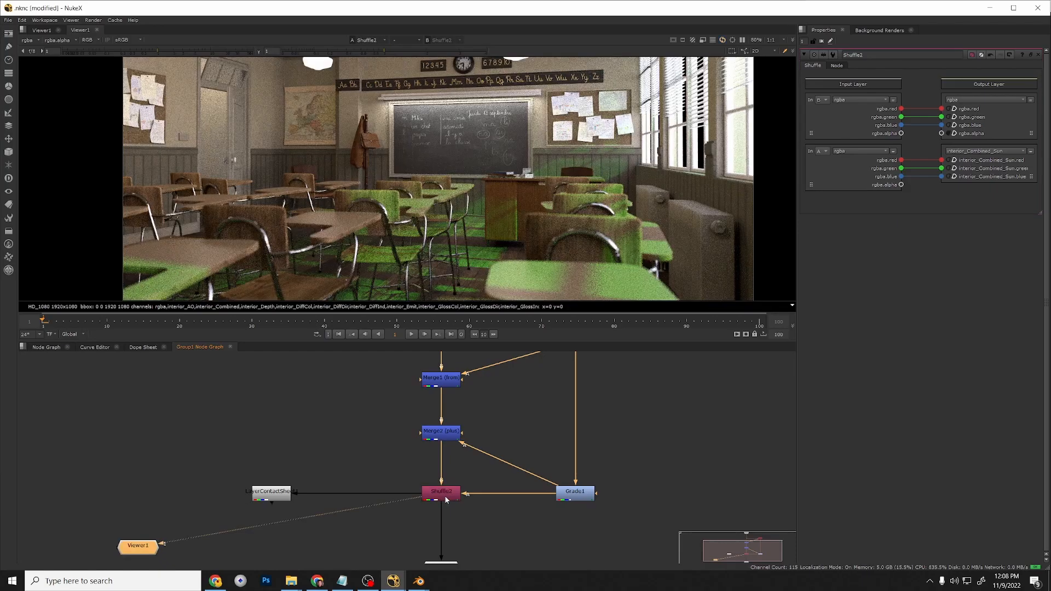
left_click(447, 436)
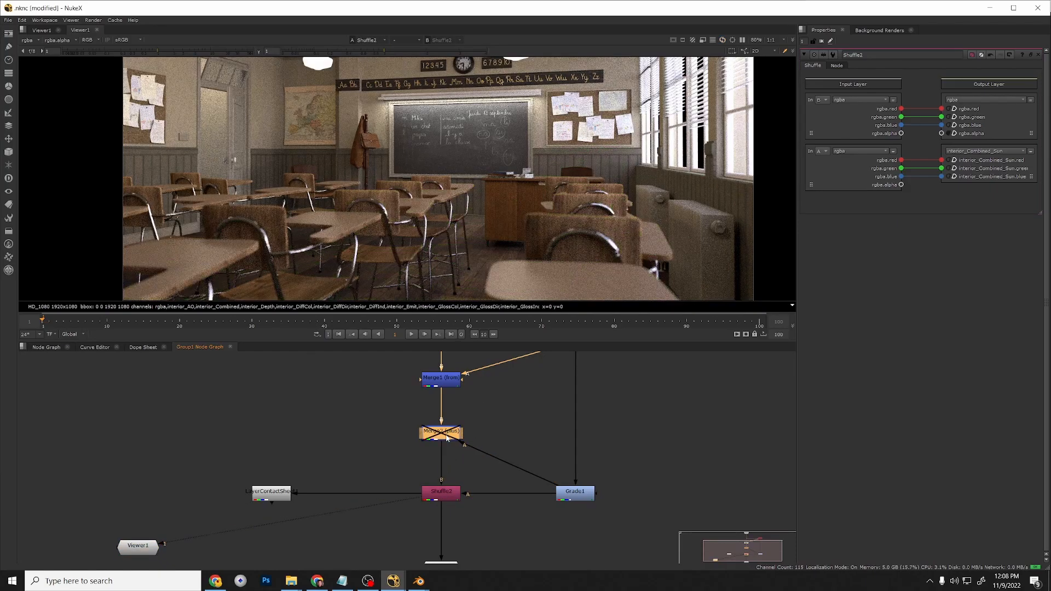
scroll(439, 466, "down", 2)
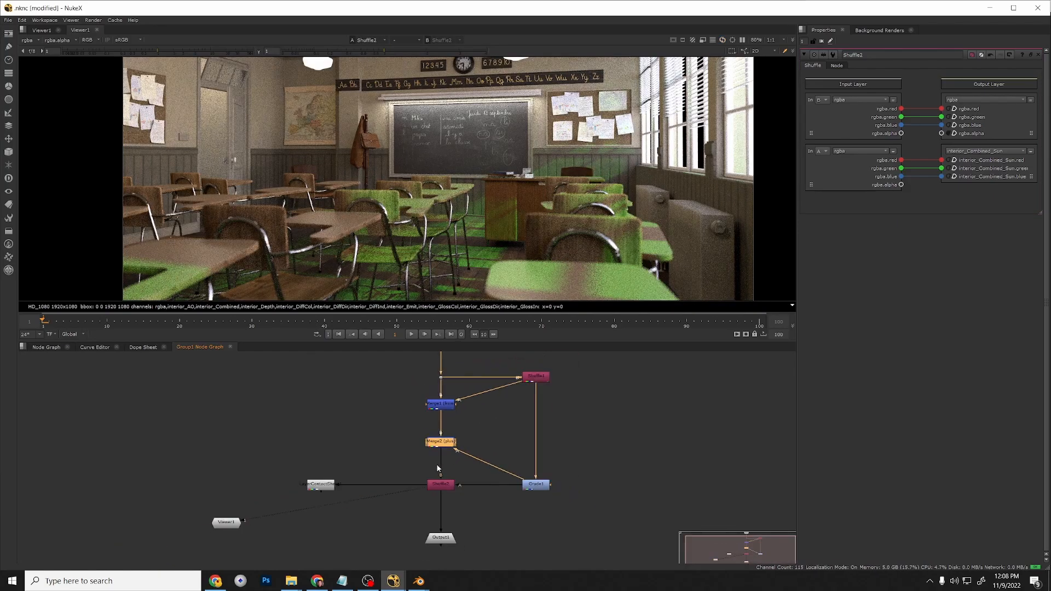
Return to the main node graph, open Group1's properties and view its output.
left_click(44, 346)
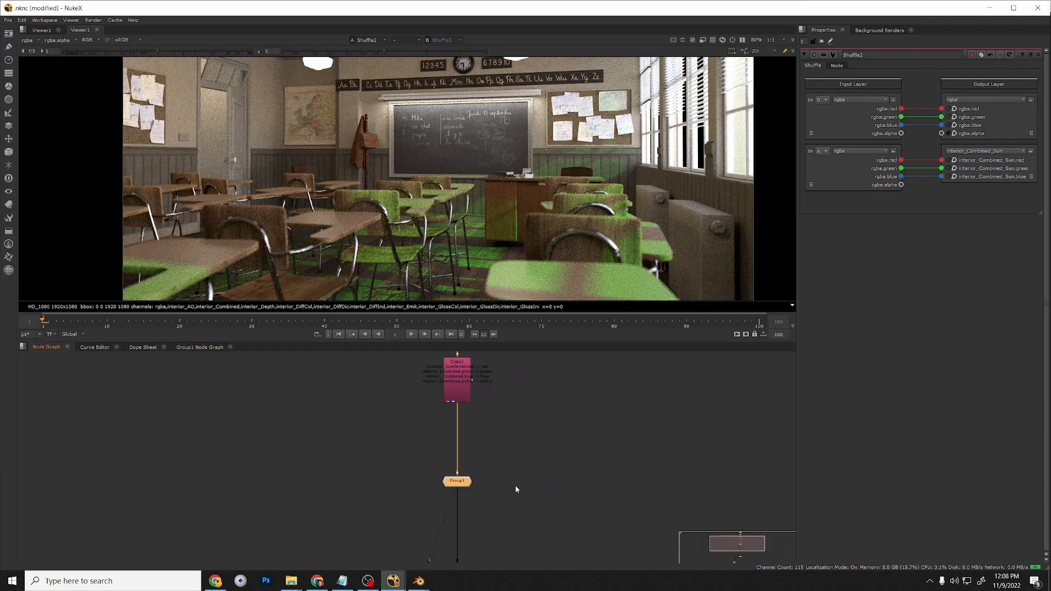
double_click(463, 484)
scroll(493, 494, "up", 4)
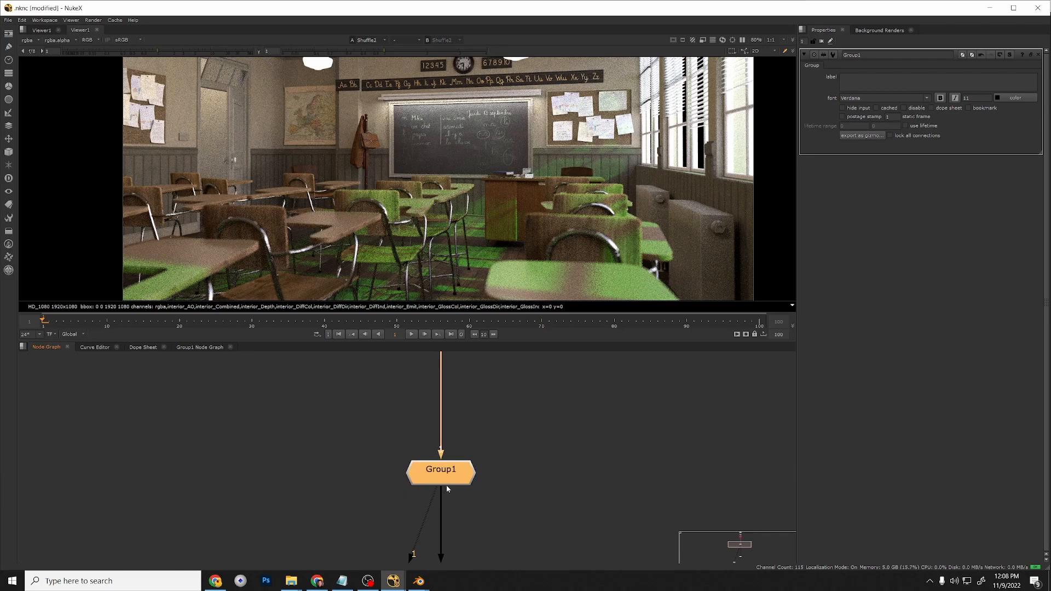
key("d")
key("1")
Toggle Group1 off and on repeatedly to compare the image with and without the Sun grade.
key("d")
key("d")
key("d")
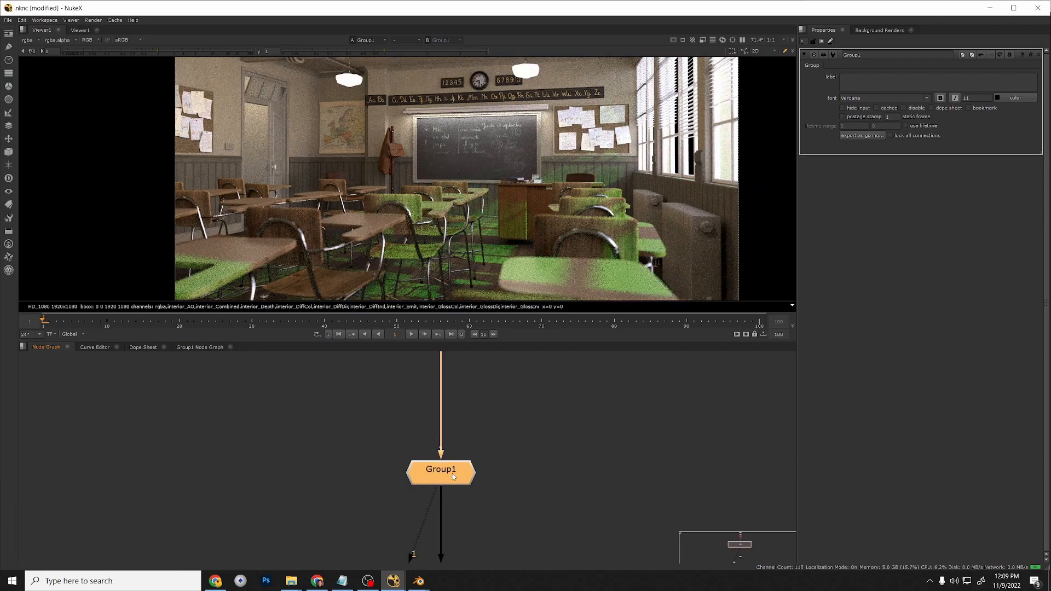
key("d")
key("d")
key("d")
key("d")
key("d")
key("d")
Rename the Group1 node to AOV_Grade.
type("nA")
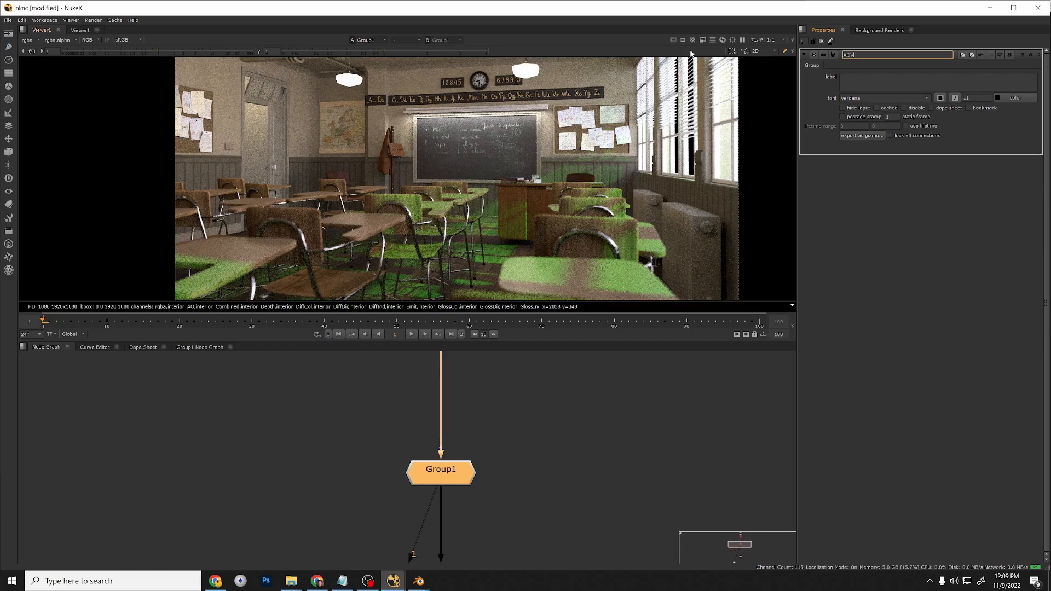
type("OV_Grade")
key("Return")
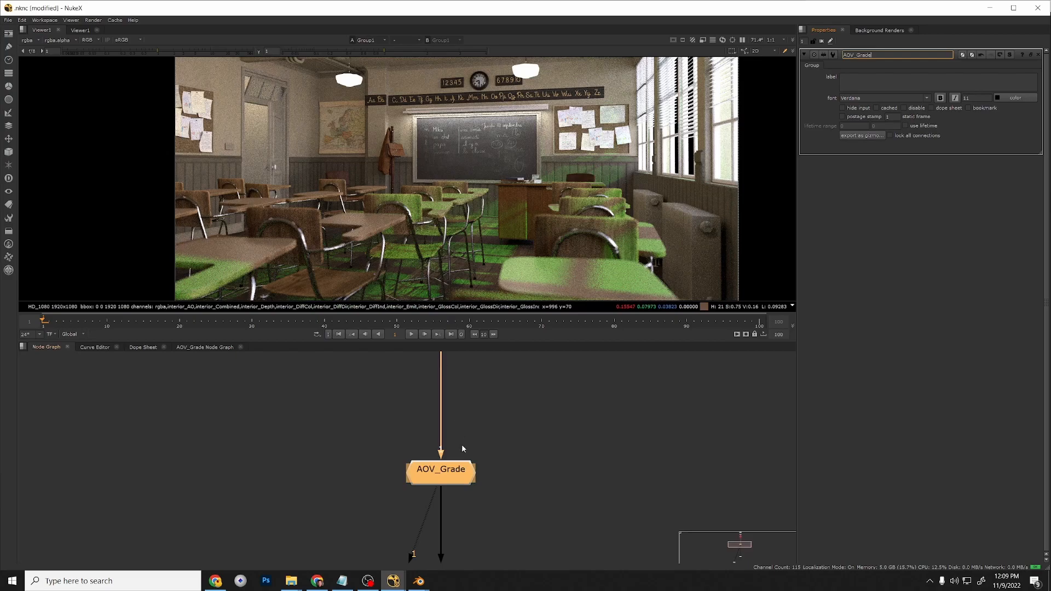
Add Grade1's gain (white) knob to the AOV_Grade group's user knobs.
right_click(819, 83)
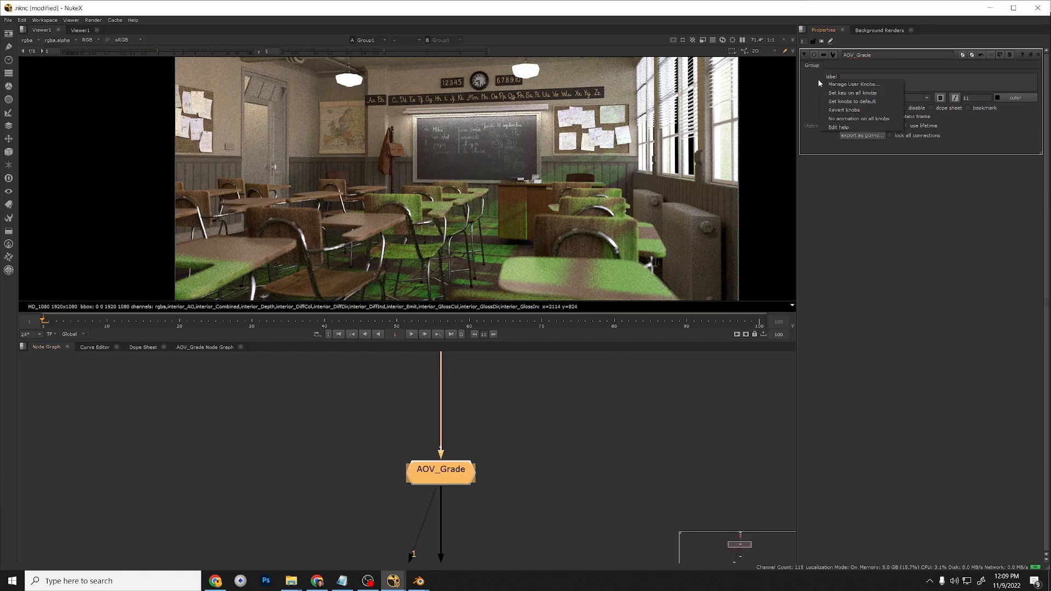
left_click(843, 84)
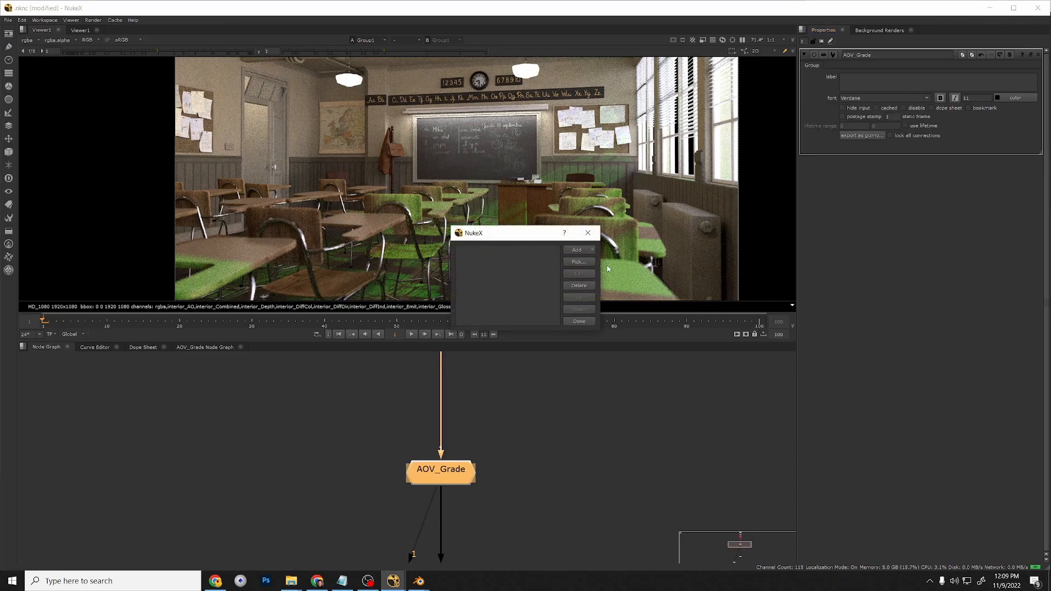
left_click(580, 263)
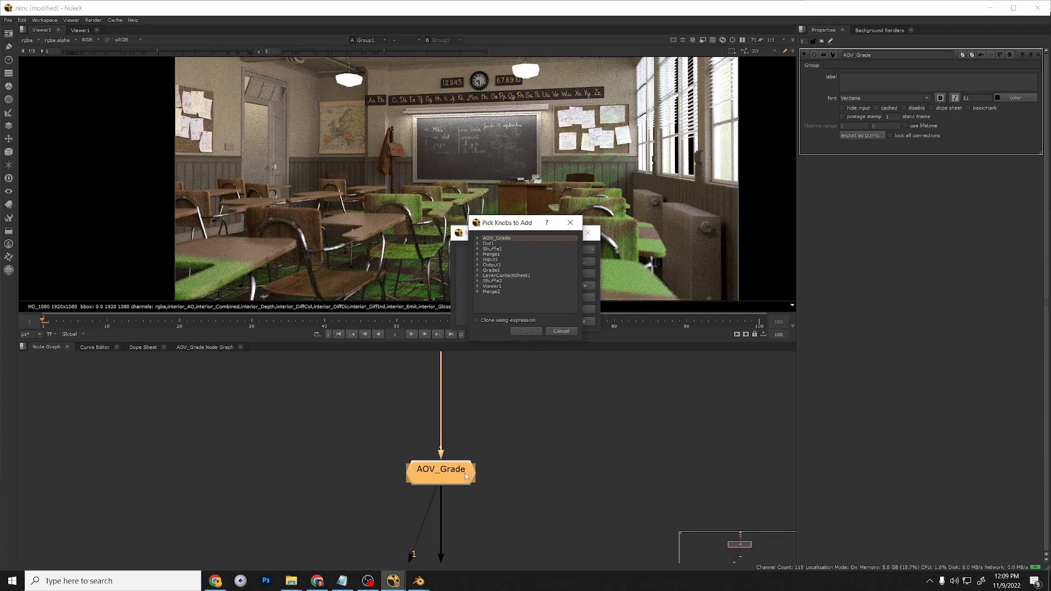
left_click(478, 270)
left_click(485, 275)
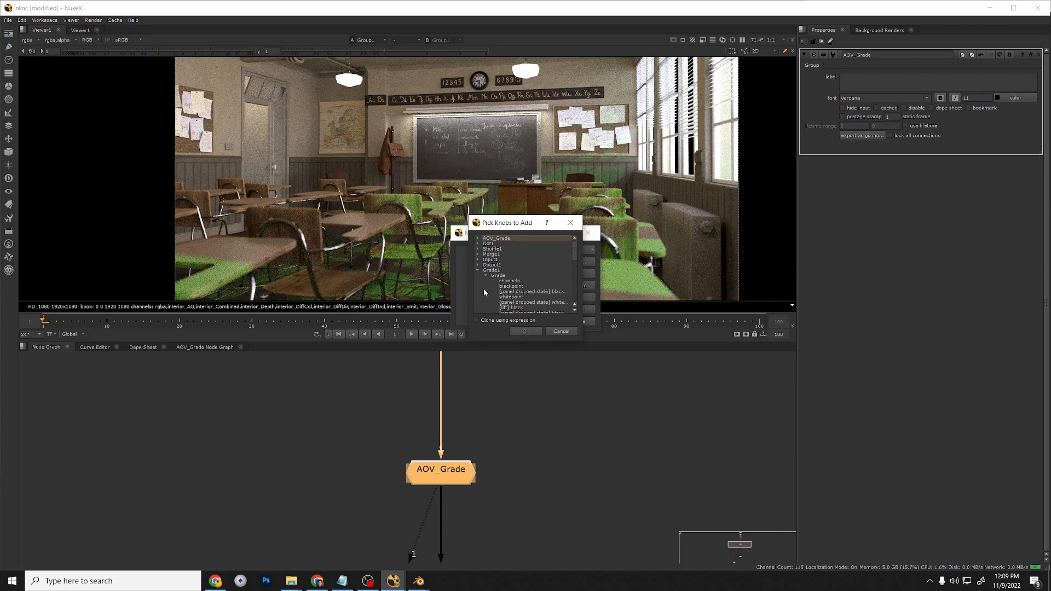
scroll(484, 288, "down", 3)
left_click(525, 276)
left_click(526, 332)
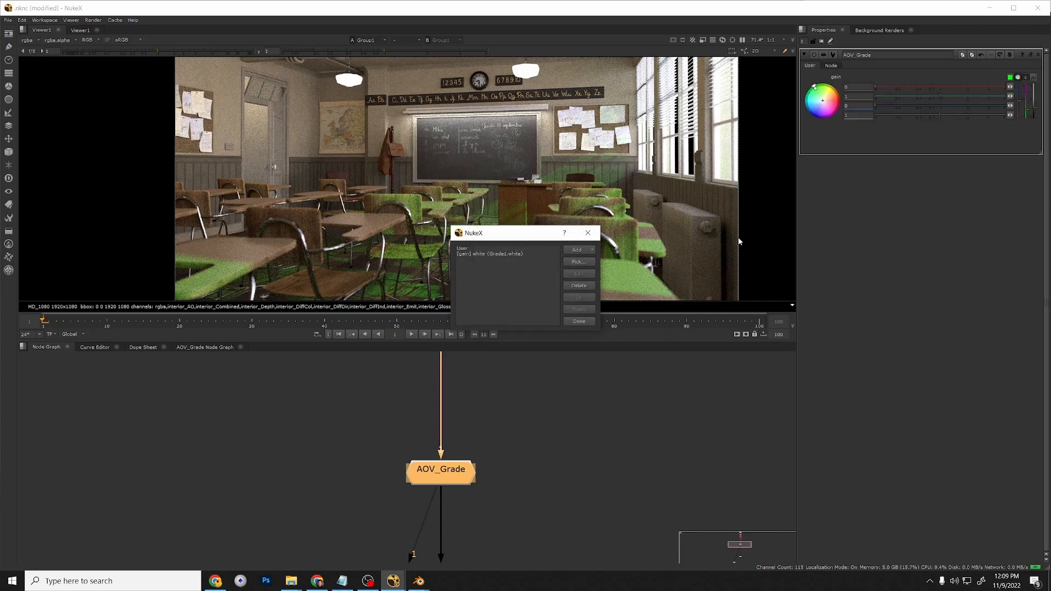
Add Grade1's multiply knob to the AOV_Grade group's user knobs.
left_click(579, 261)
left_click(478, 269)
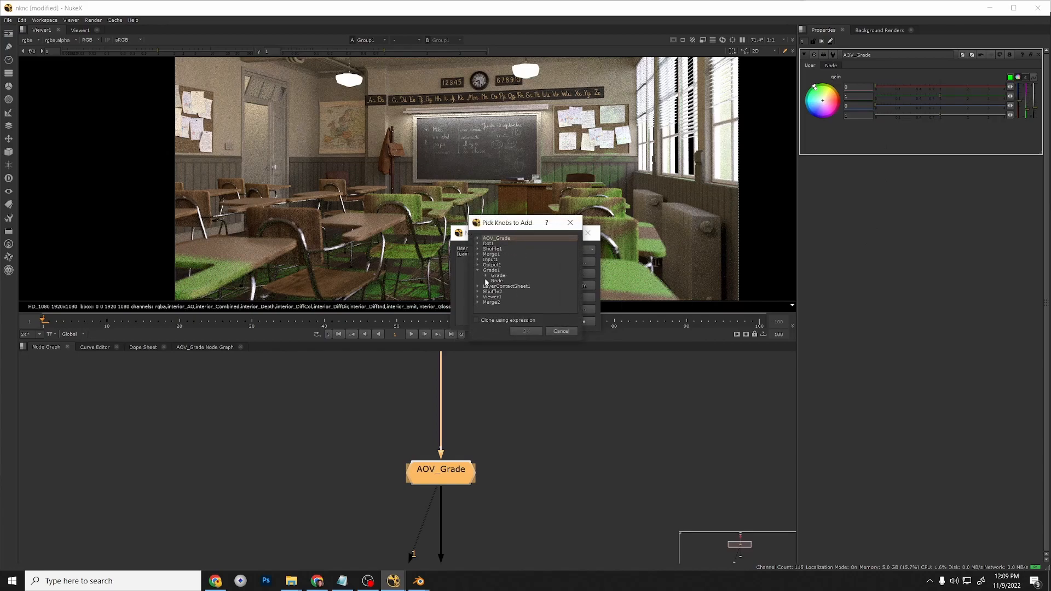
scroll(481, 294, "down", 4)
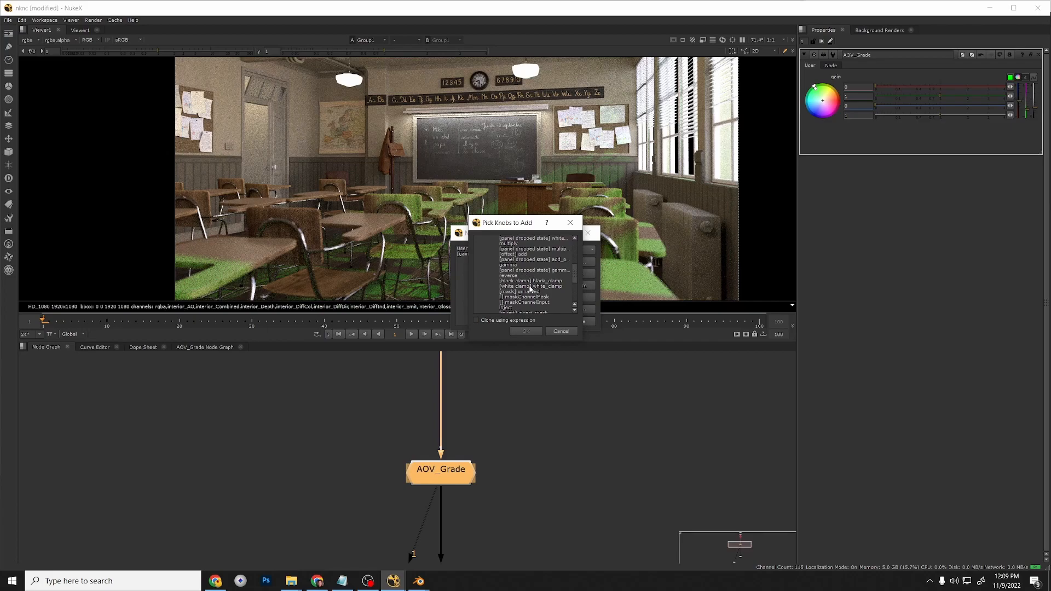
left_click(510, 244)
left_click(525, 331)
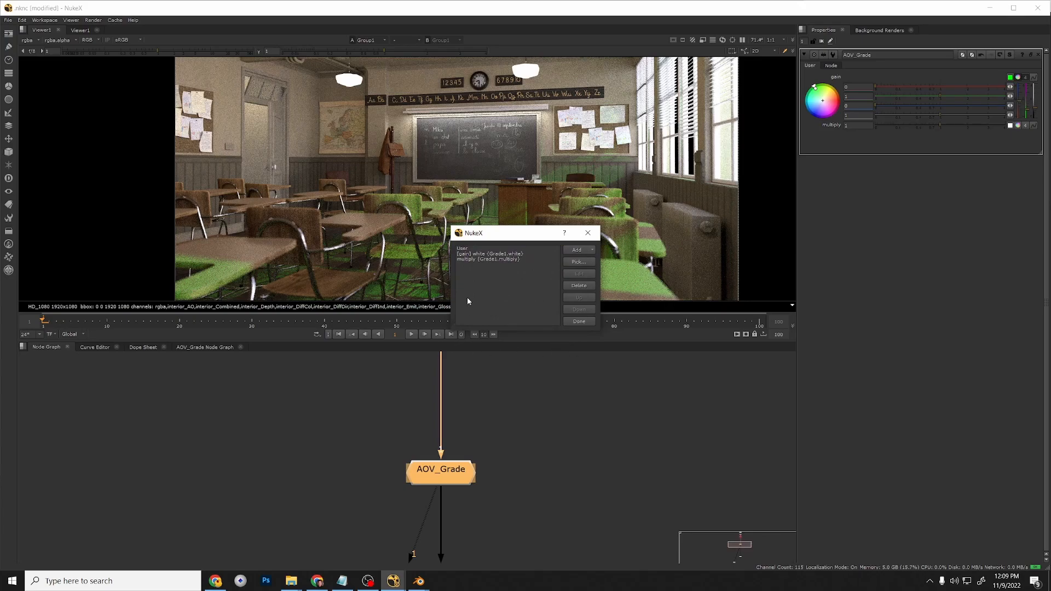
Add Shuffle1's in1 knob to the AOV_Grade group's user knobs and finish the knob editing.
left_click(579, 262)
left_click(477, 249)
left_click(486, 254)
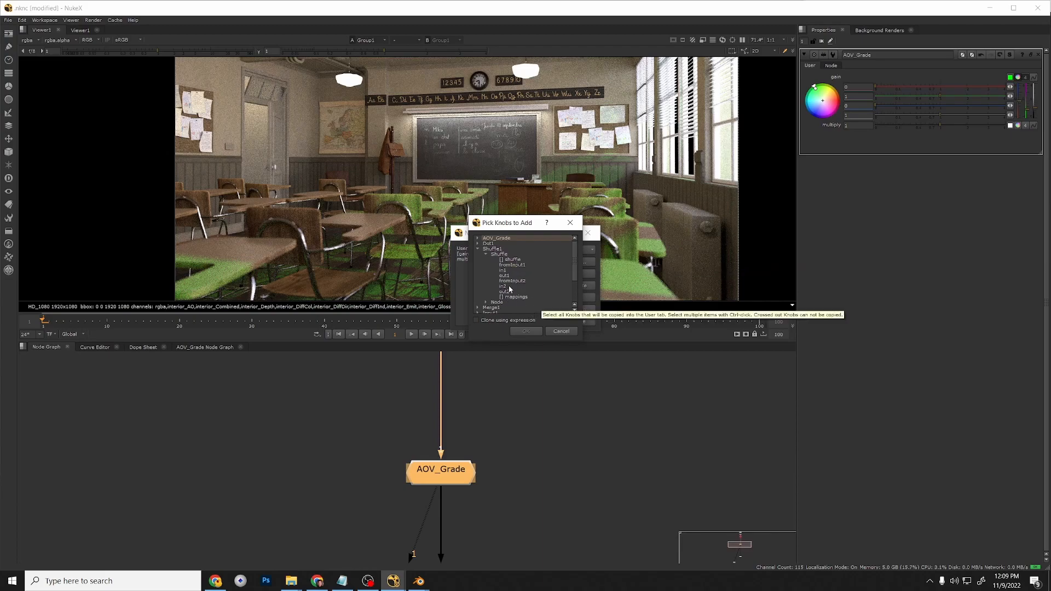
left_click(503, 271)
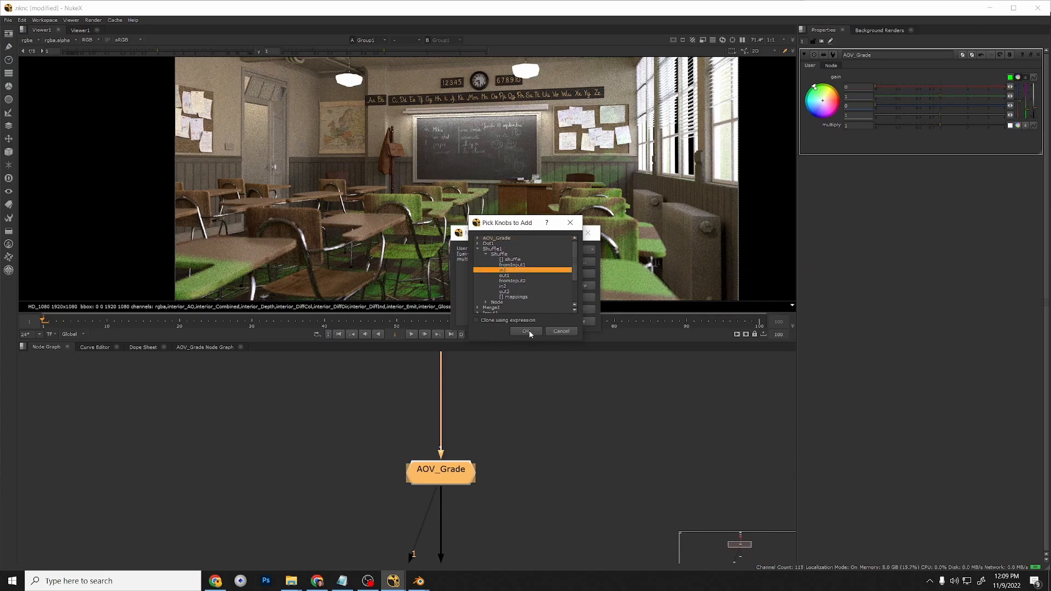
left_click(526, 331)
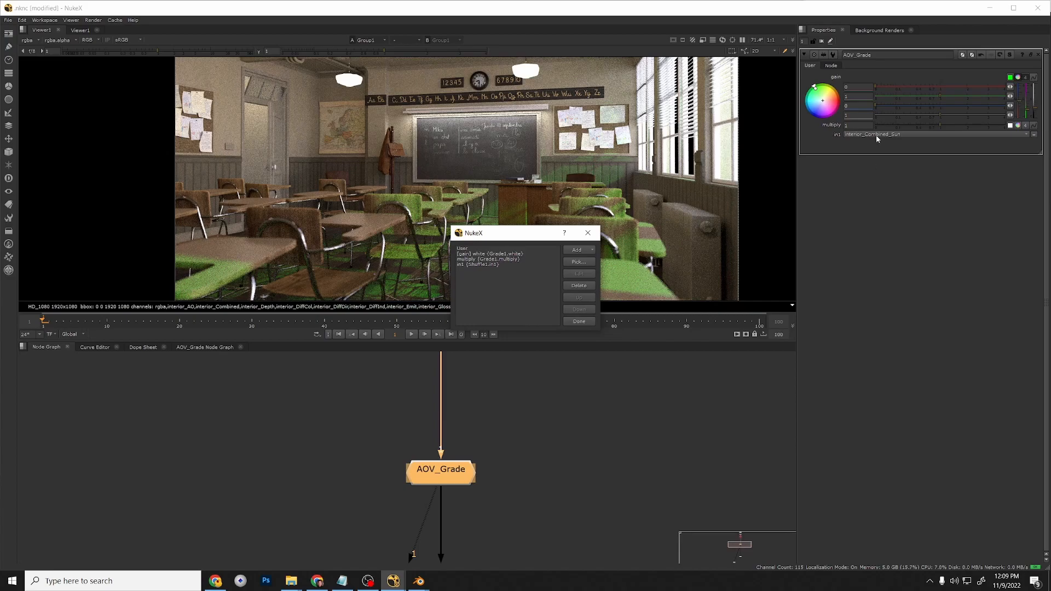
left_click(578, 322)
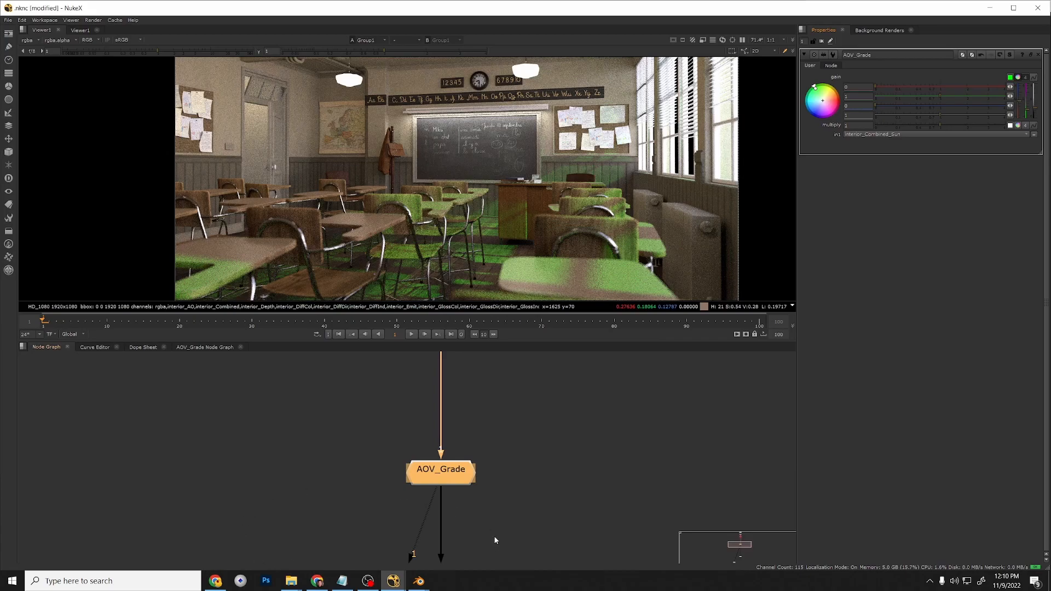
Open AOV_Grade's internal node graph and set the group's in1 layer to interior_Combined_Window_Fill.
key("ctrl+Return")
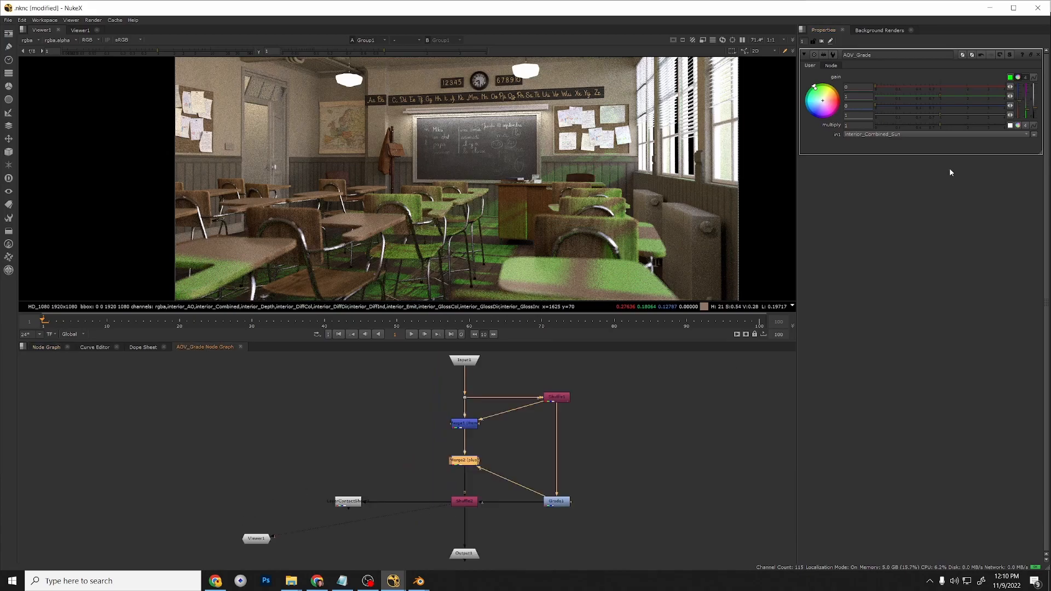
left_click(916, 136)
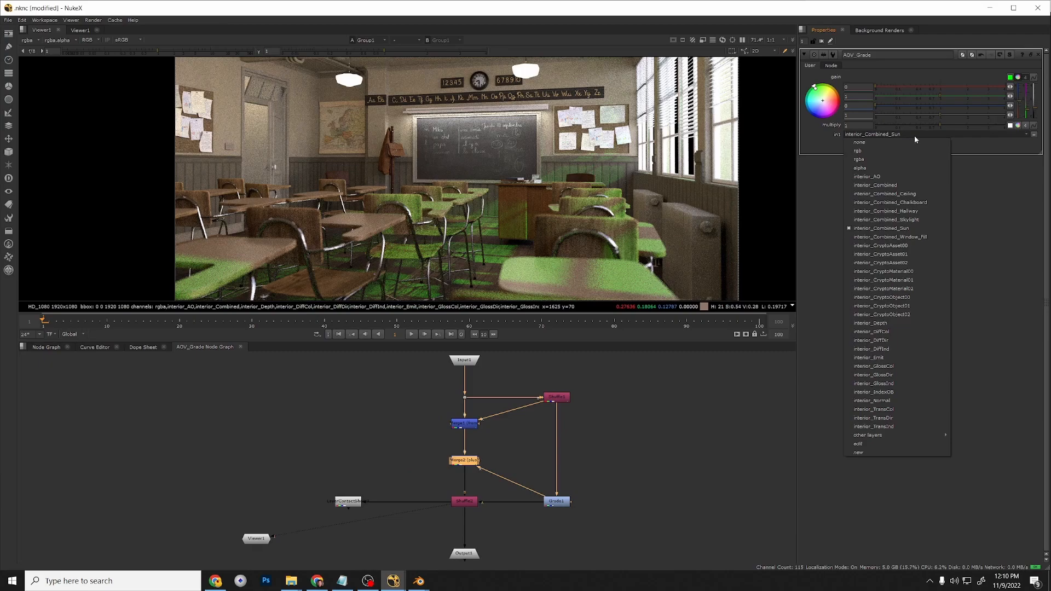
left_click(931, 237)
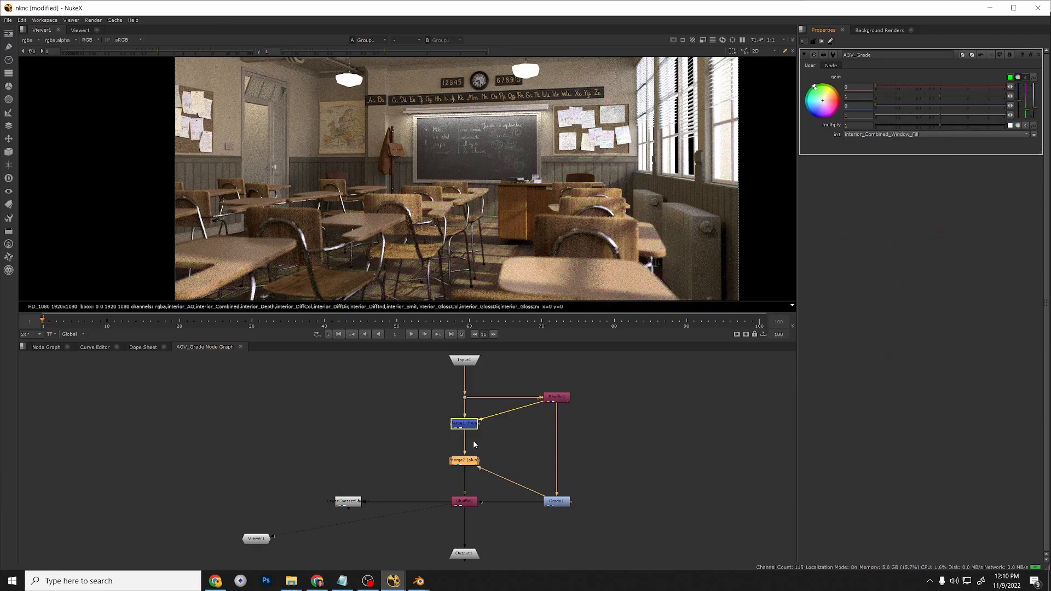
Open Shuffle1's properties and set its input layer to interior_Combined_Chalkboard.
scroll(553, 398, "up", 2)
double_click(554, 397)
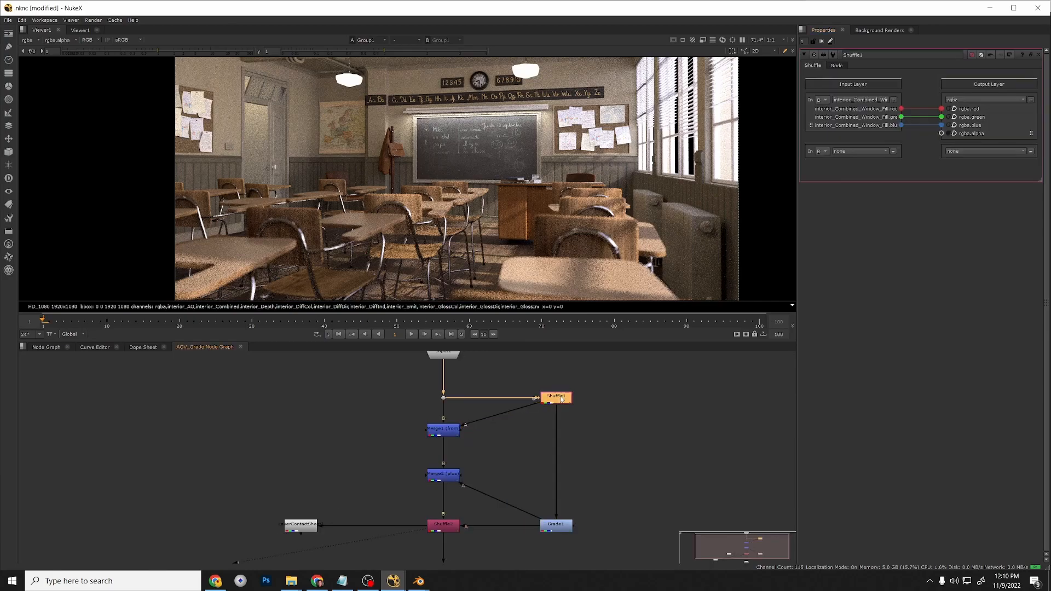
left_click(856, 101)
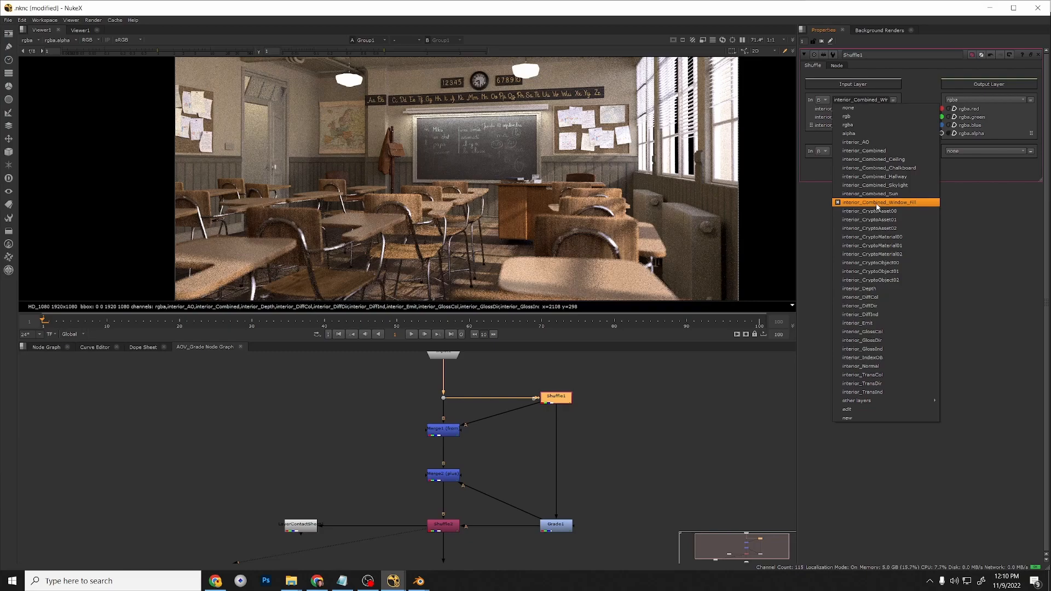
left_click(659, 450)
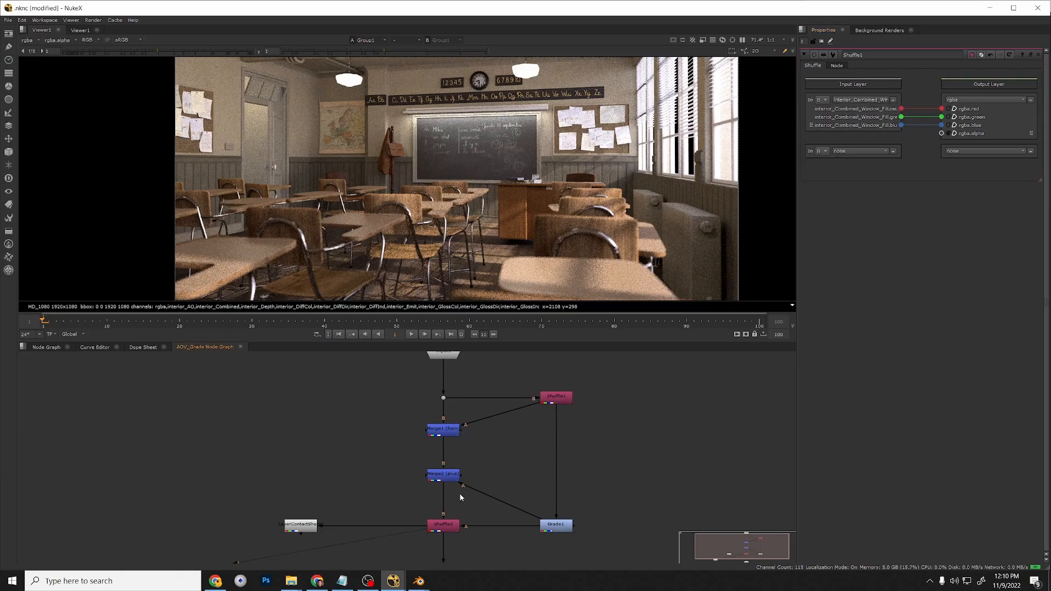
left_click(868, 99)
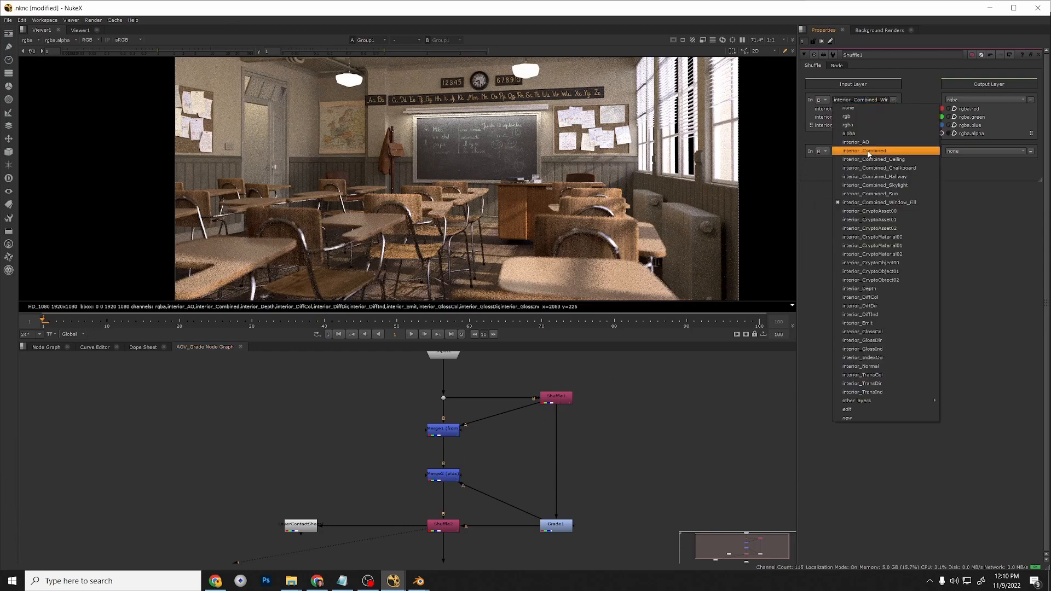
left_click(871, 167)
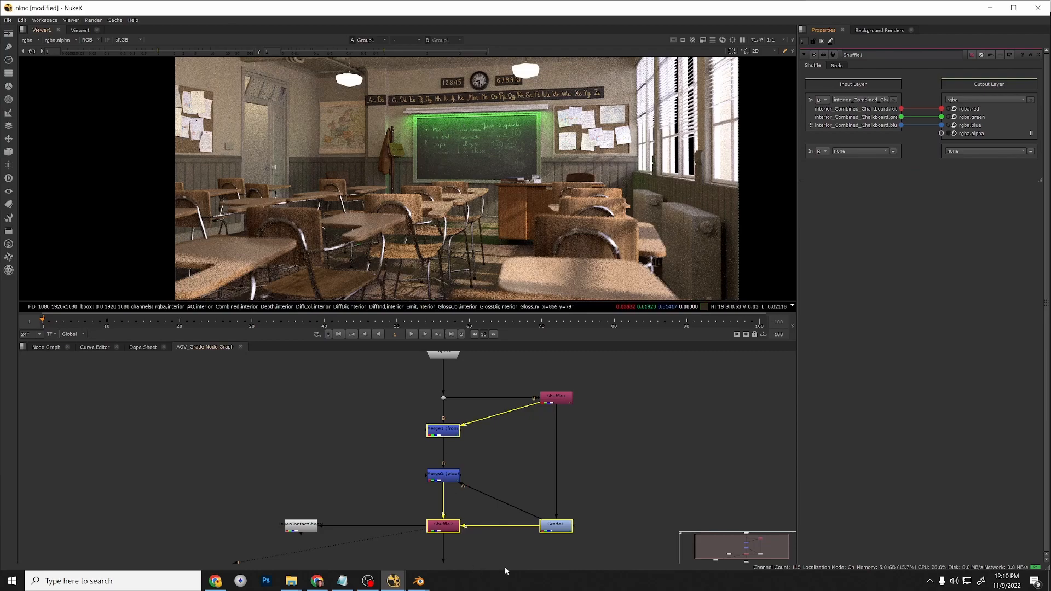
Check the LayerContactSheet1 properties and compare Shuffle1's input layer with Shuffle2's second output layer.
left_click(346, 540)
middle_click_drag(346, 539, 355, 516)
double_click(309, 504)
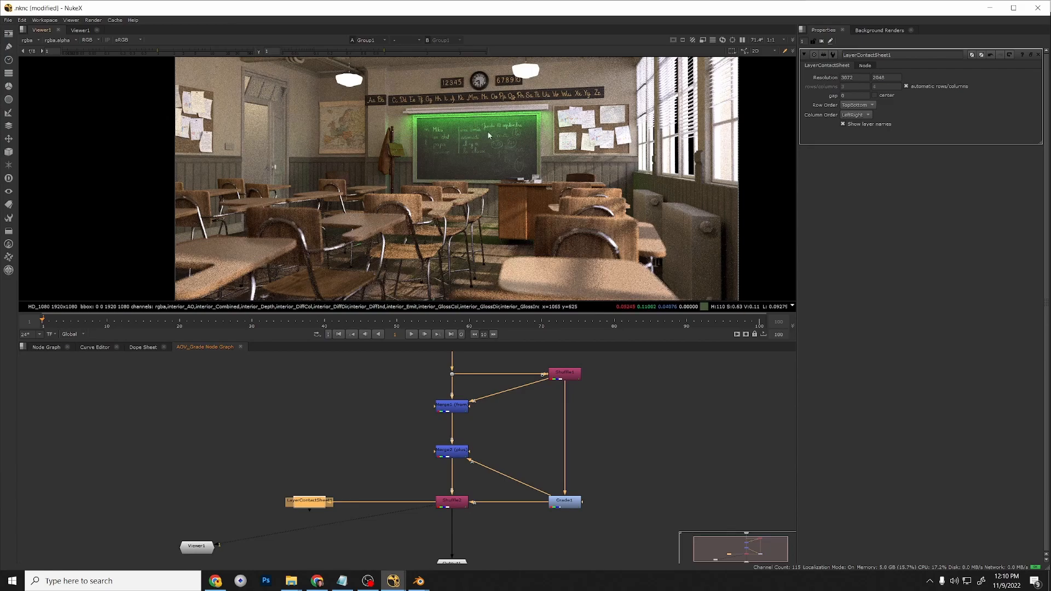
double_click(441, 503)
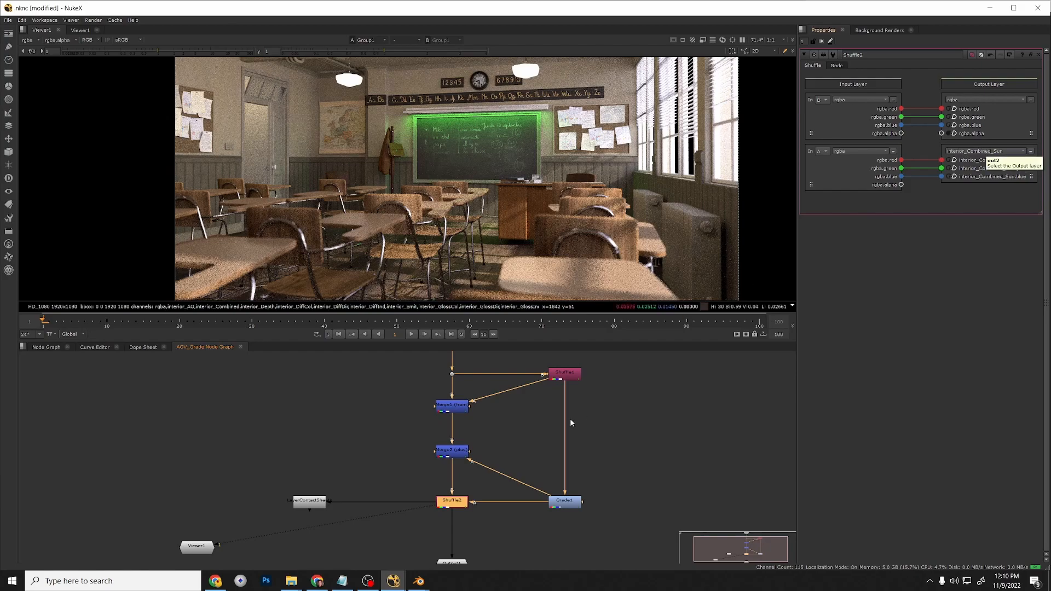
double_click(565, 373)
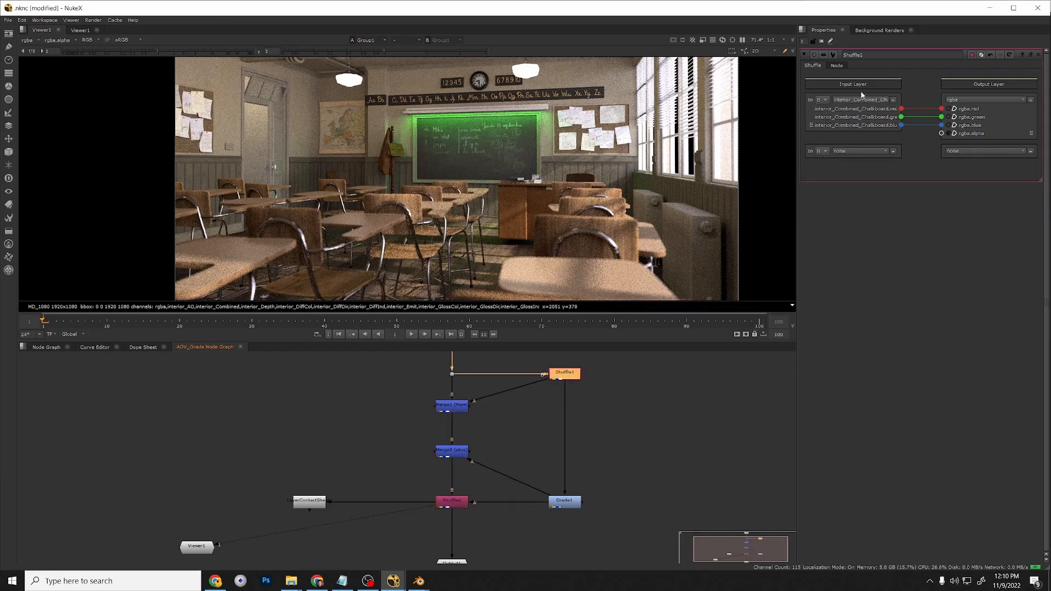
double_click(460, 500)
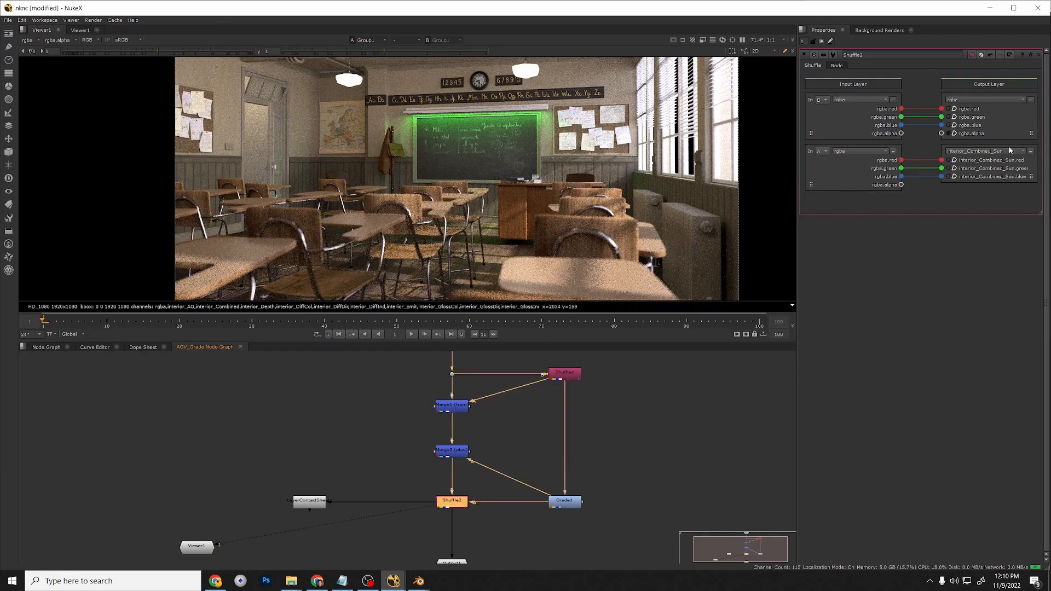
Allow more than one properties panel and open Shuffle1 and Shuffle2 together to check their node names.
double_click(802, 42)
double_click(569, 374)
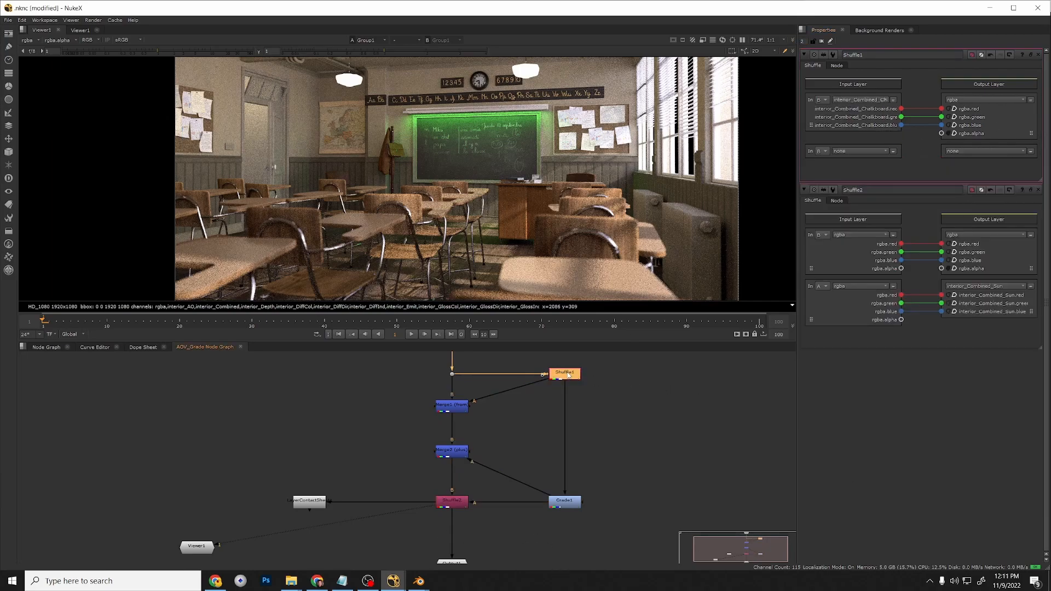
double_click(462, 504)
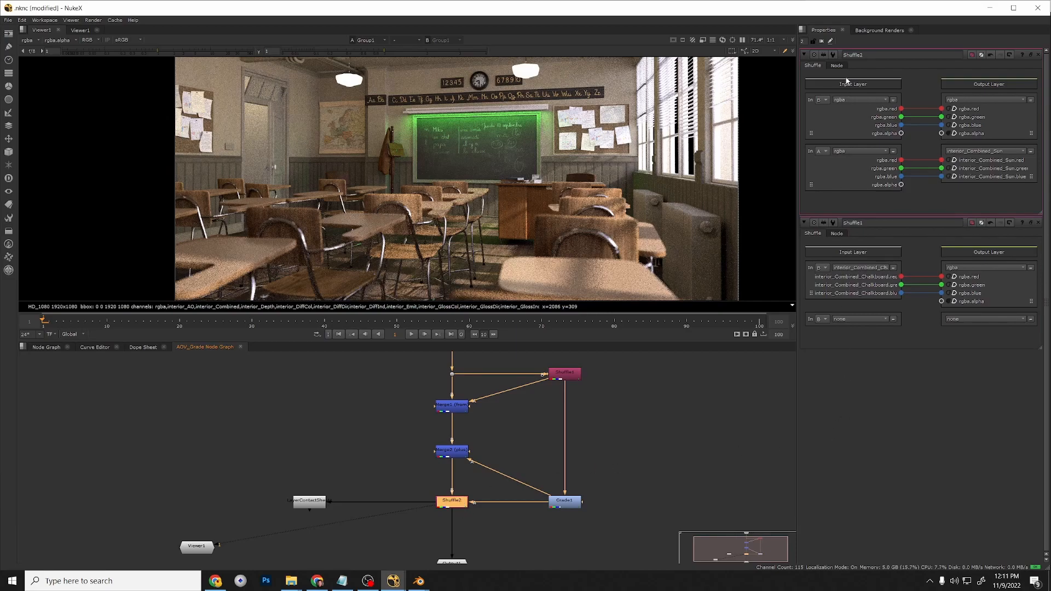
left_click(871, 180)
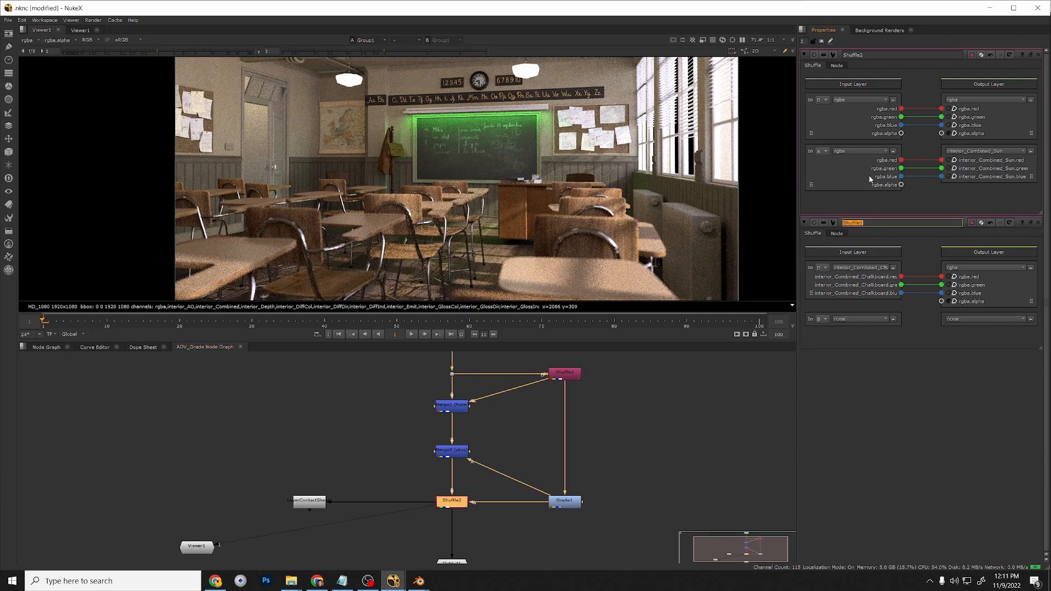
double_click(862, 56)
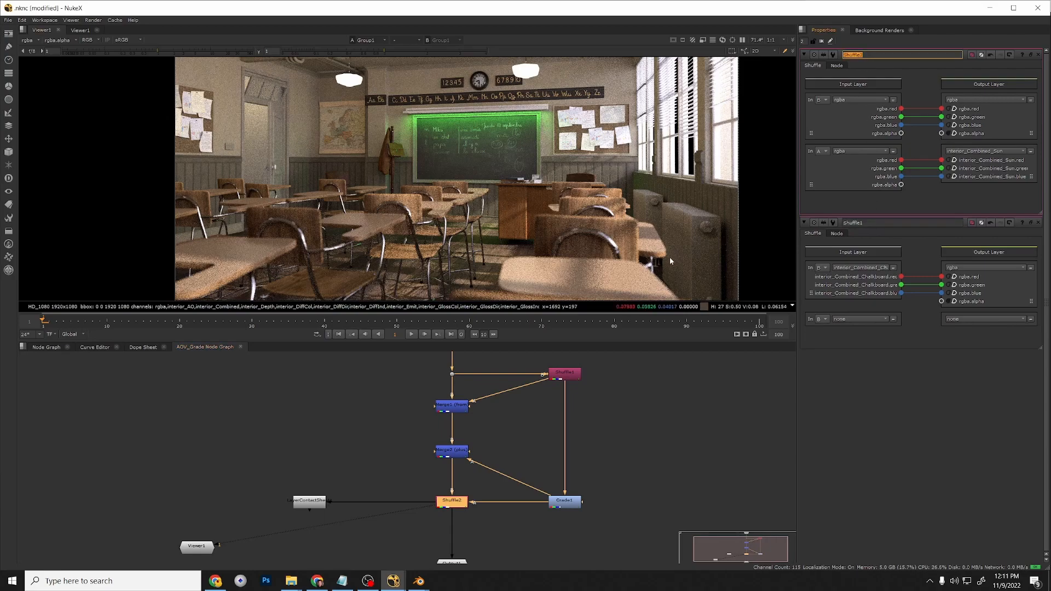
left_click(863, 222)
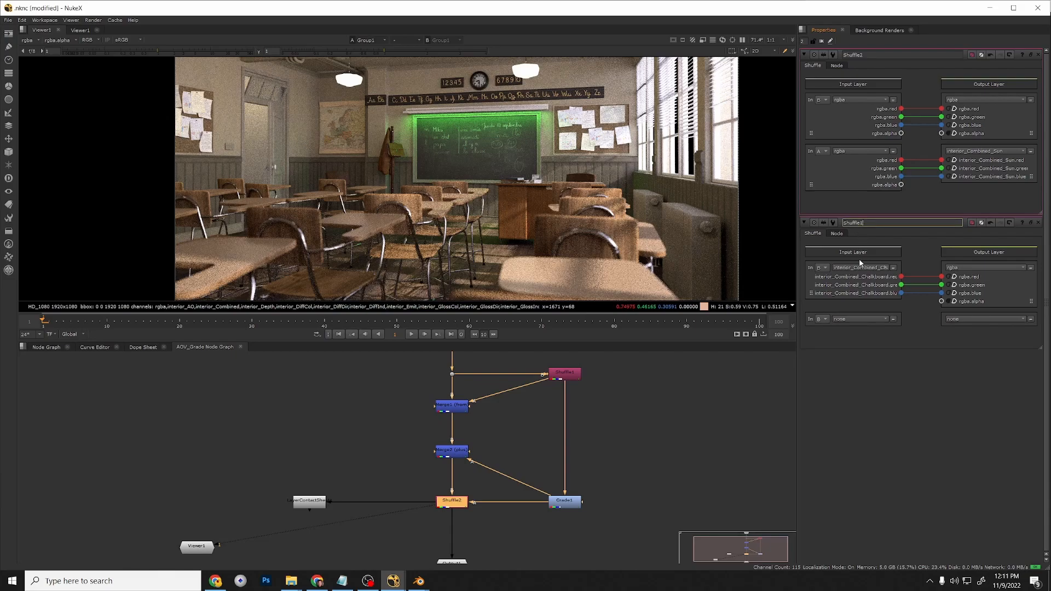
Open the link expression editor for Shuffle1's in1 layer and move it over the viewer.
right_click(895, 272)
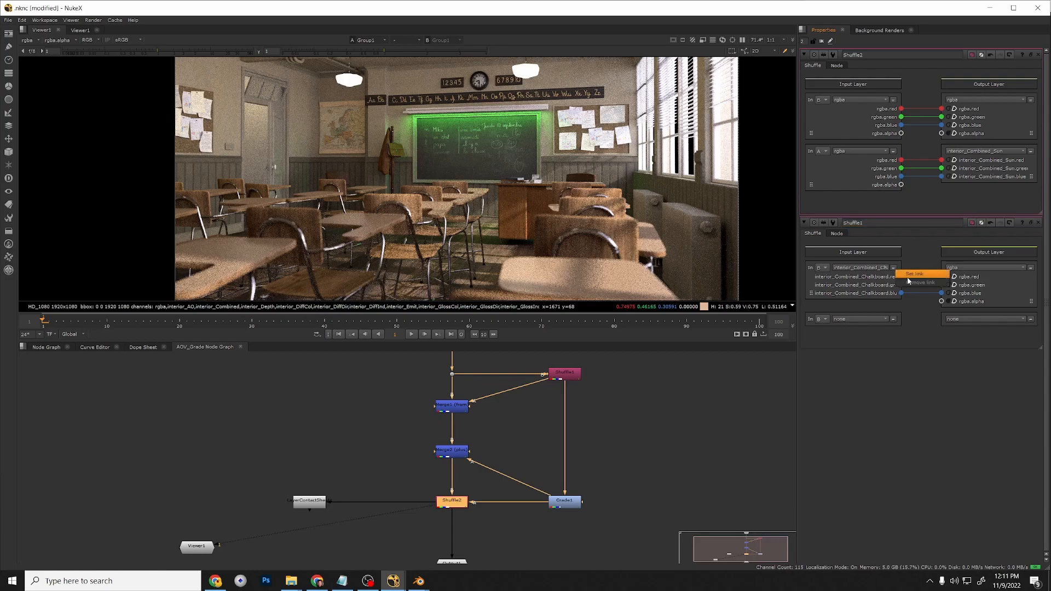
left_click(907, 277)
left_click_drag(919, 271, 543, 252)
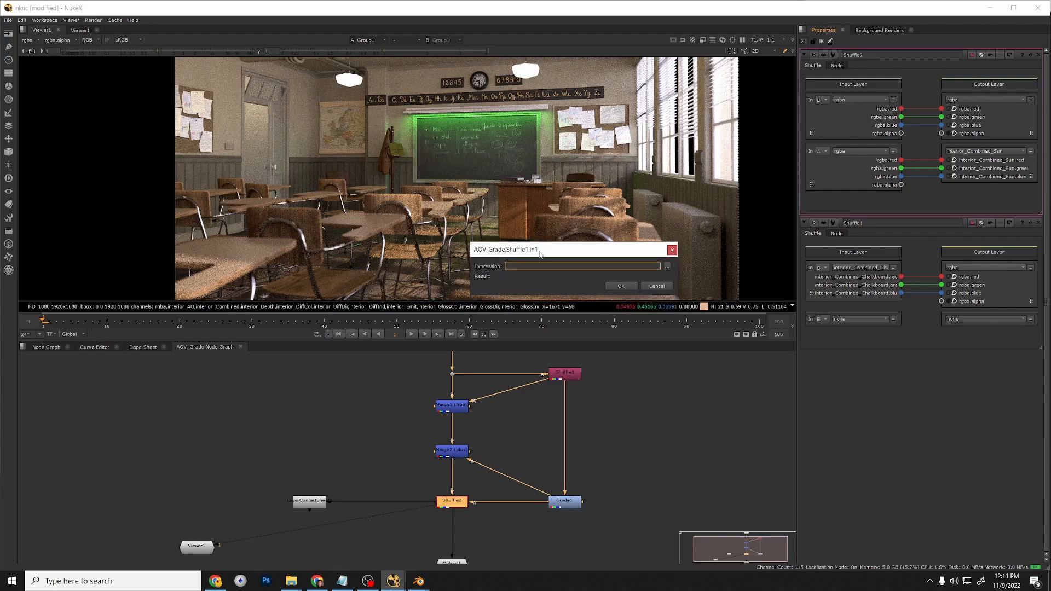
left_click_drag(475, 255, 512, 257)
left_click_drag(580, 256, 542, 254)
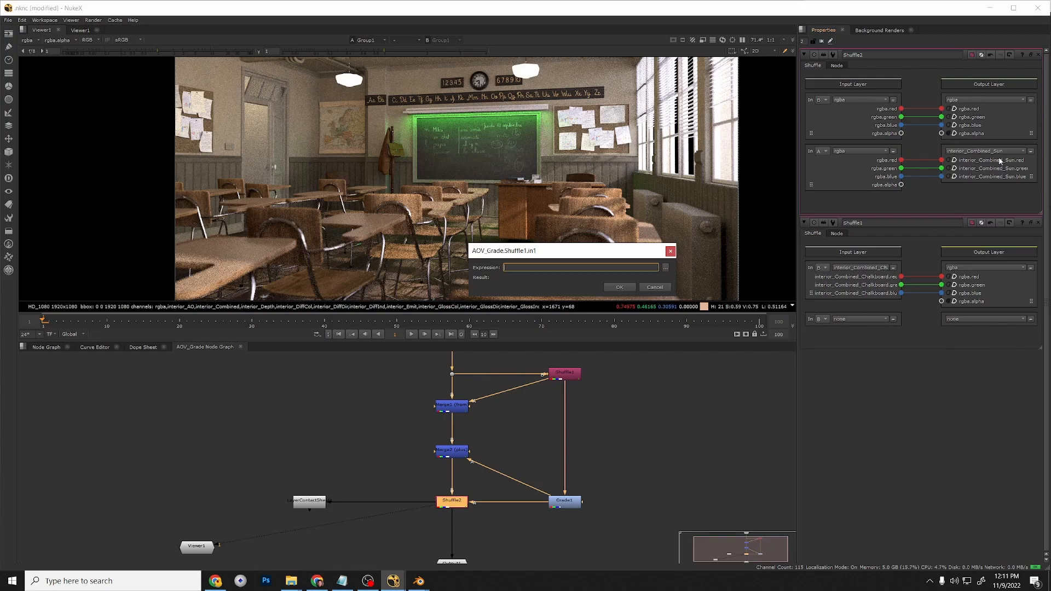
Link Shuffle2's out2 layer with the expression AOV_Grade.Shuffle1.in1 and close Shuffle1's empty expression editor.
left_click(1033, 156)
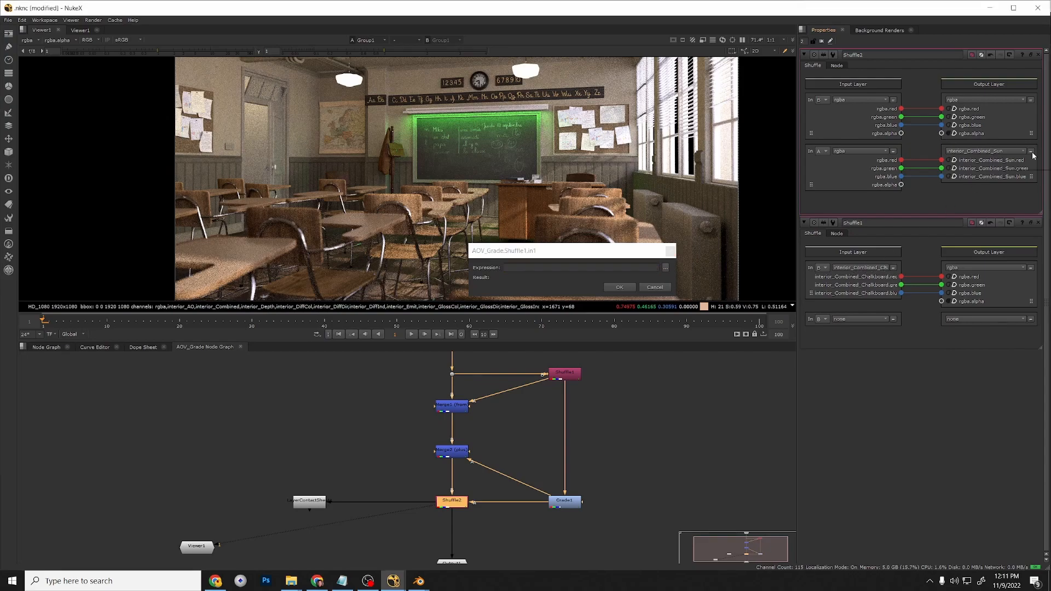
left_click_drag(896, 156, 519, 160)
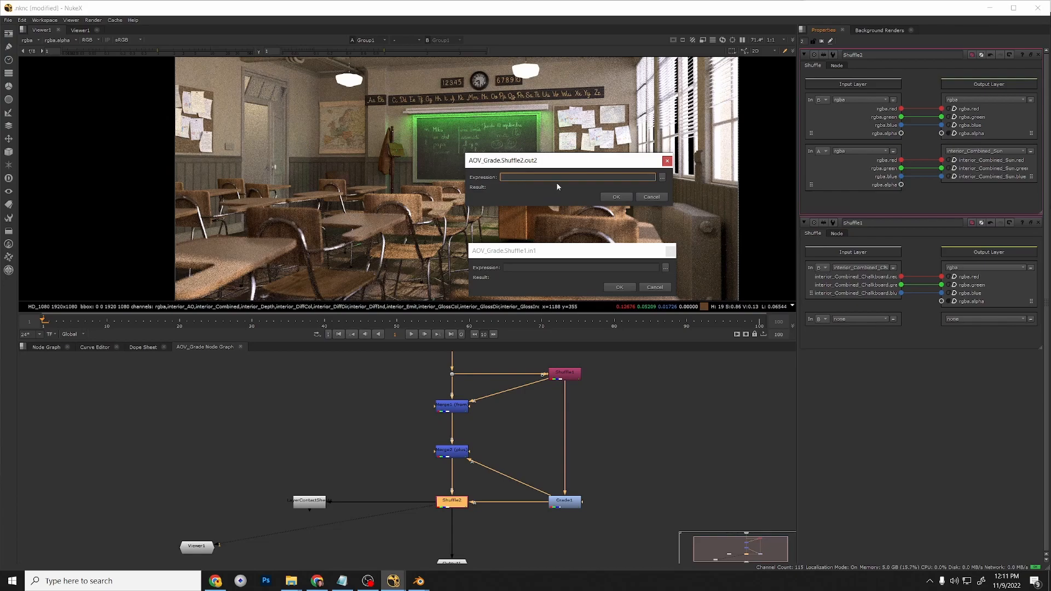
type("AOV_Grade.Shuffle1.in1")
left_click(615, 197)
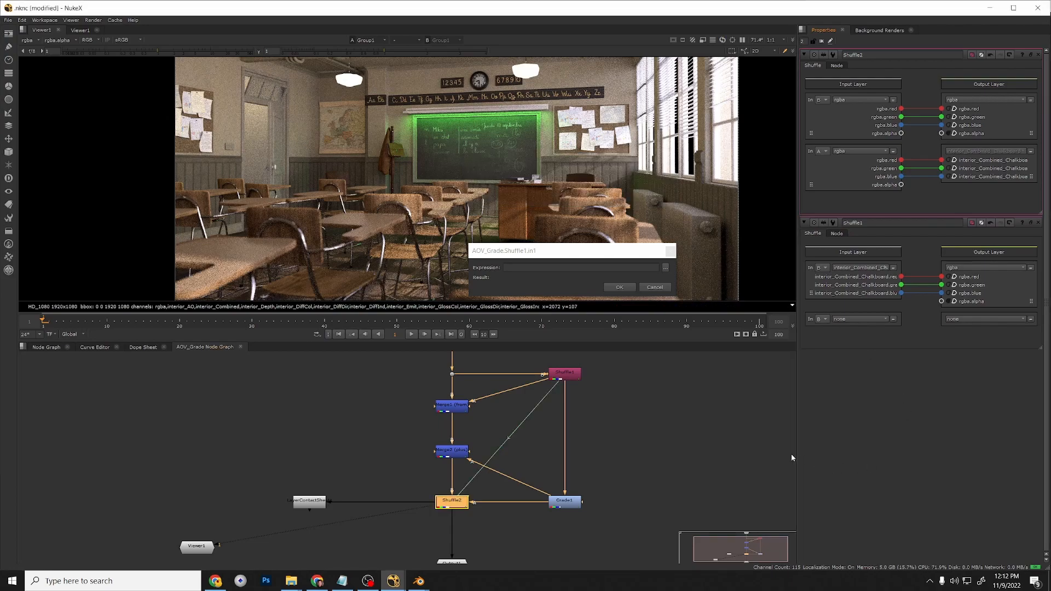
left_click(620, 289)
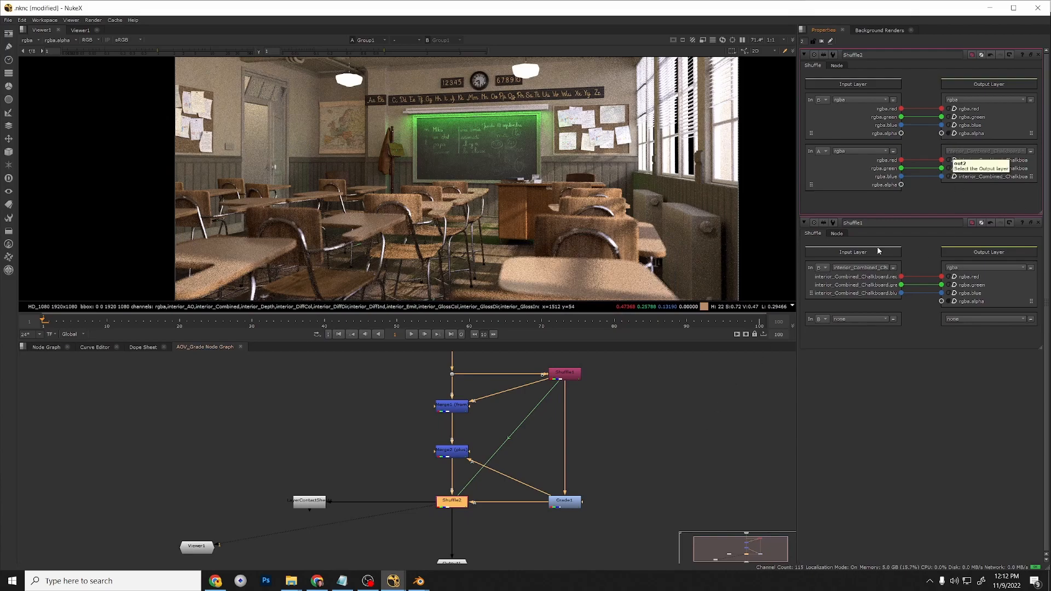
Set Shuffle1's input layer to interior_Combined_Hallway to test the linked output layer of Shuffle2.
left_click(854, 269)
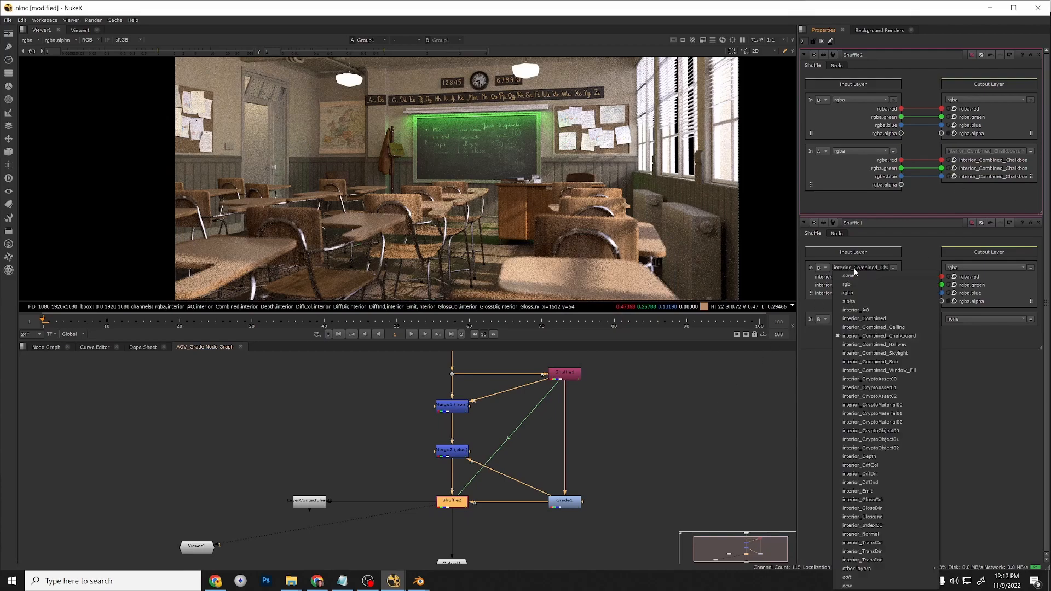
left_click(874, 344)
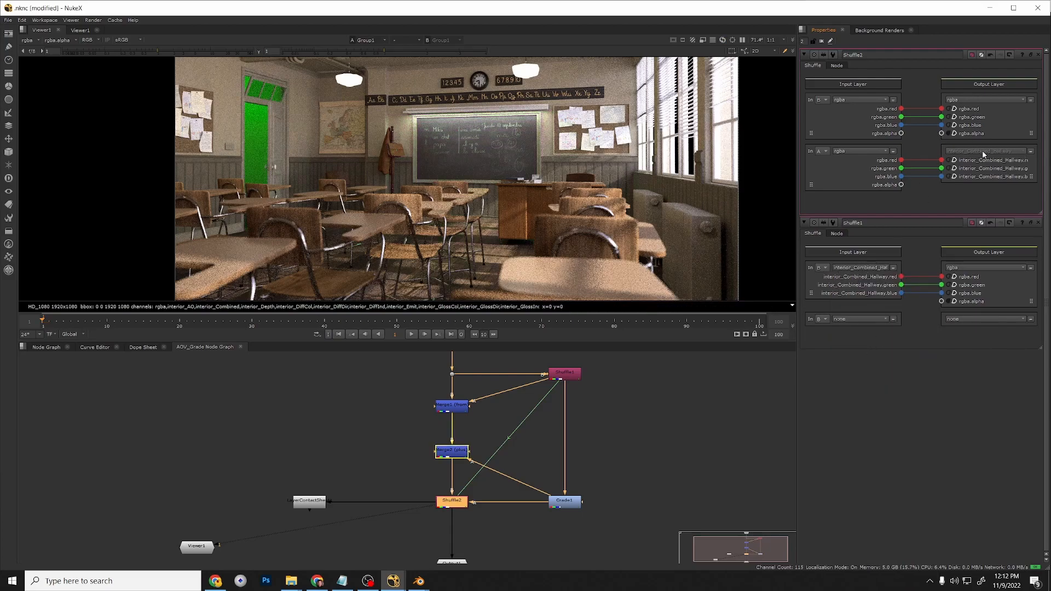
Remove the AOV_Grade prefix from the link expression of Shuffle2's out2, leaving Shuffle1.in1.
right_click(1032, 153)
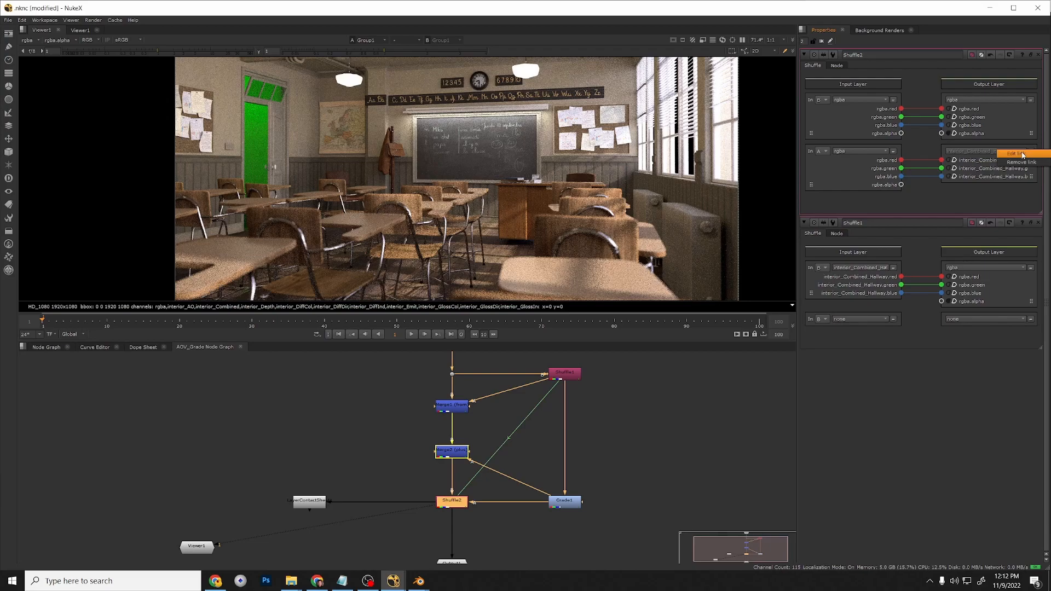
left_click(1018, 153)
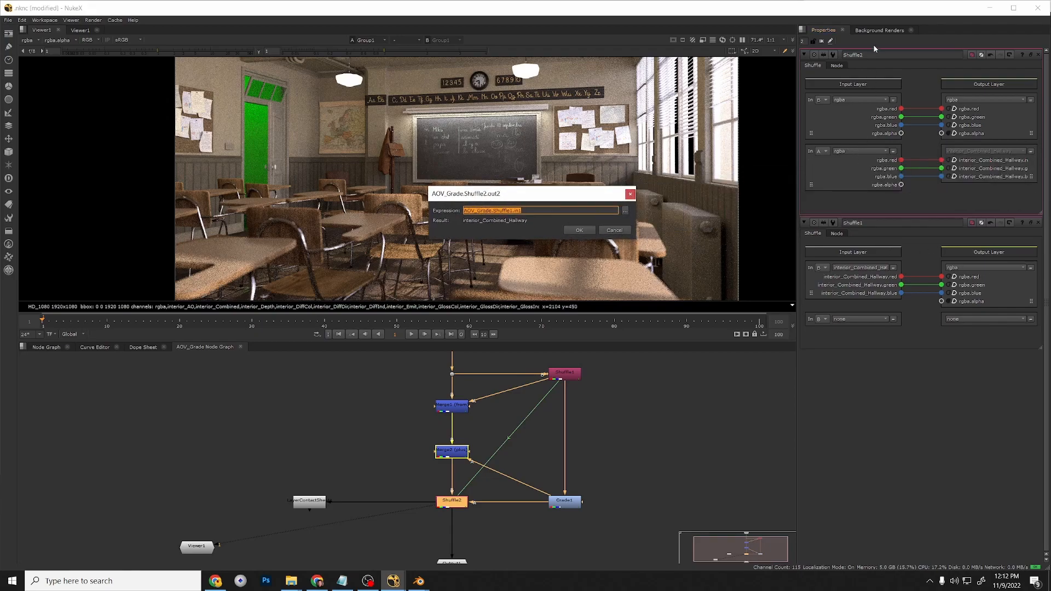
left_click(42, 347)
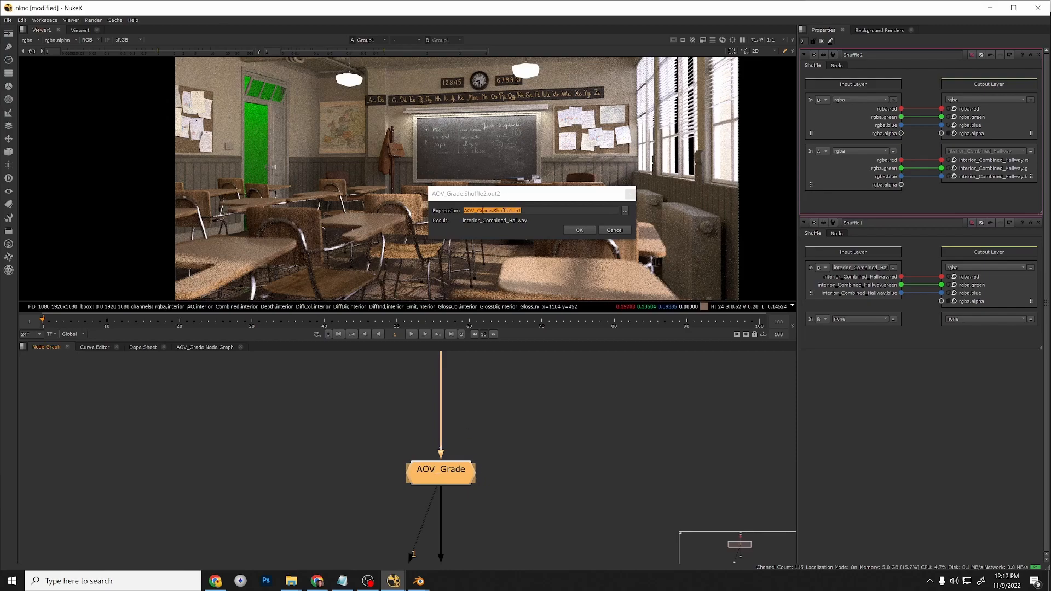
left_click(207, 348)
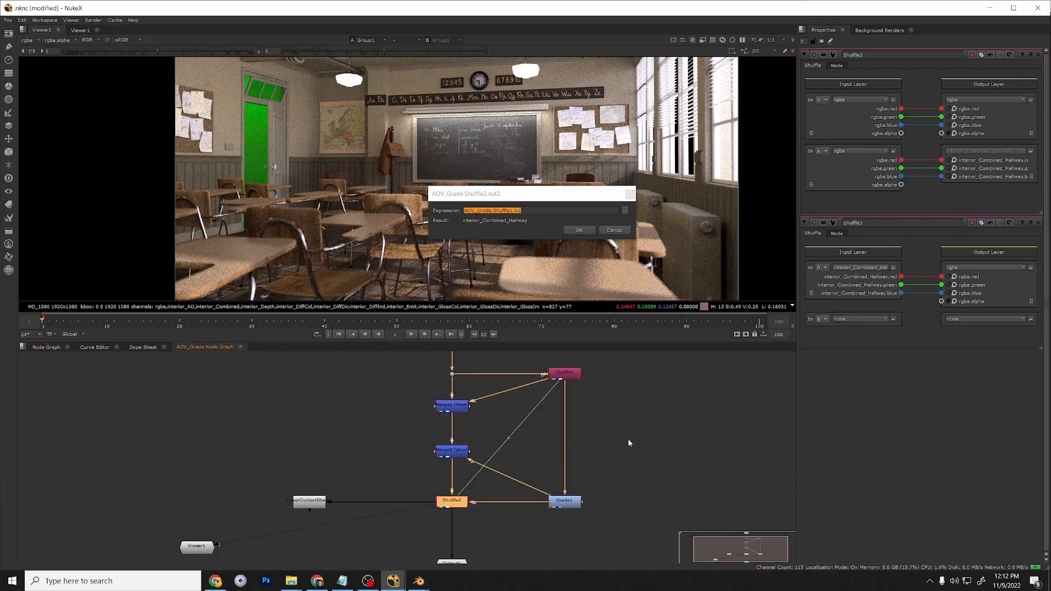
left_click(568, 373)
left_click(452, 502)
double_click(492, 210)
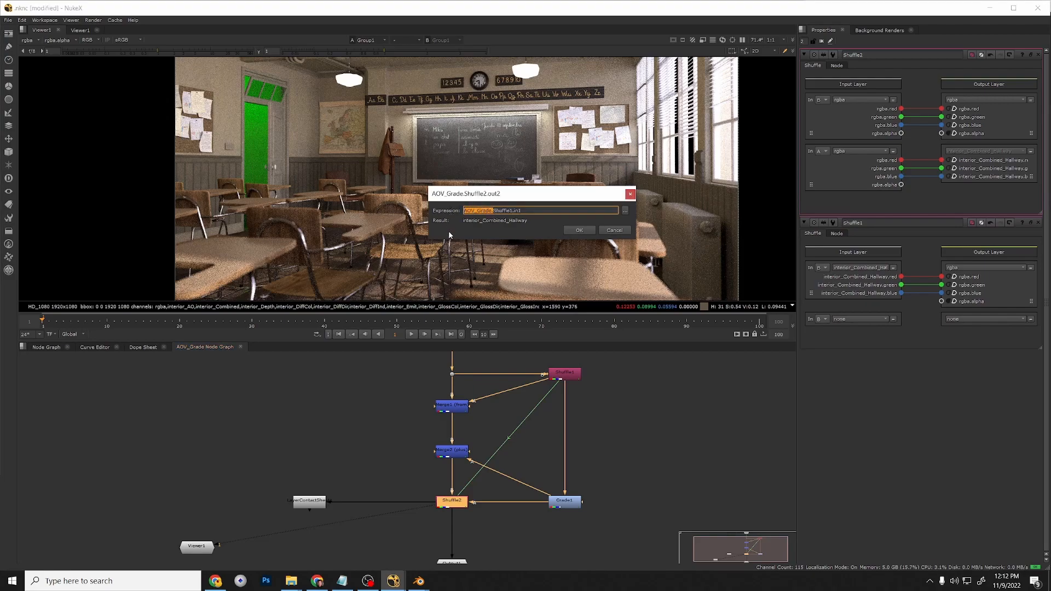
key("BackSpace")
left_click(574, 229)
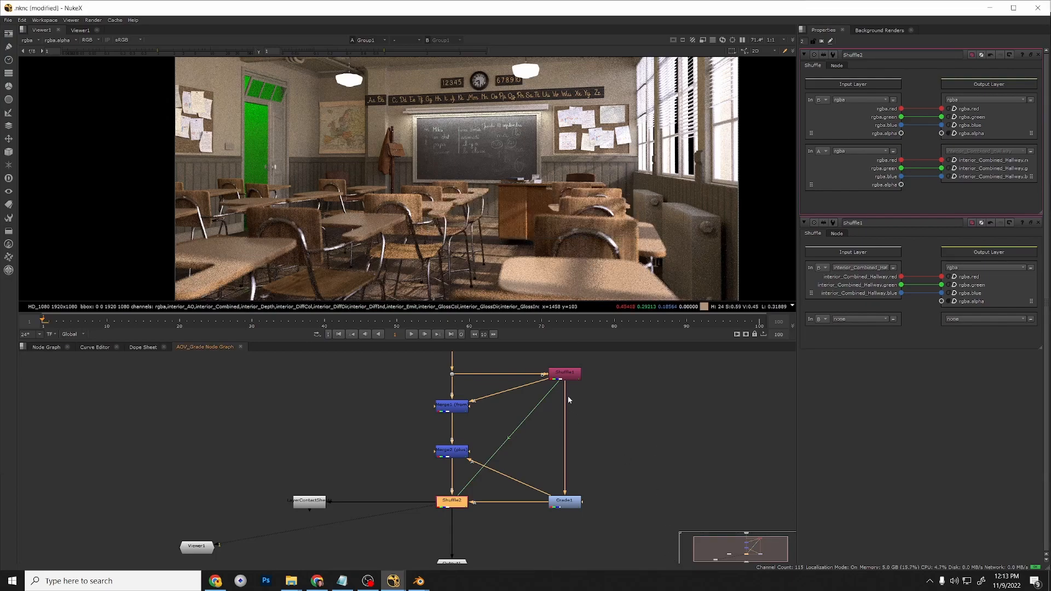
Open the AOV_Grade group's user knob manager and move the in1 layer knob above the gain and multiply knobs.
left_click(48, 348)
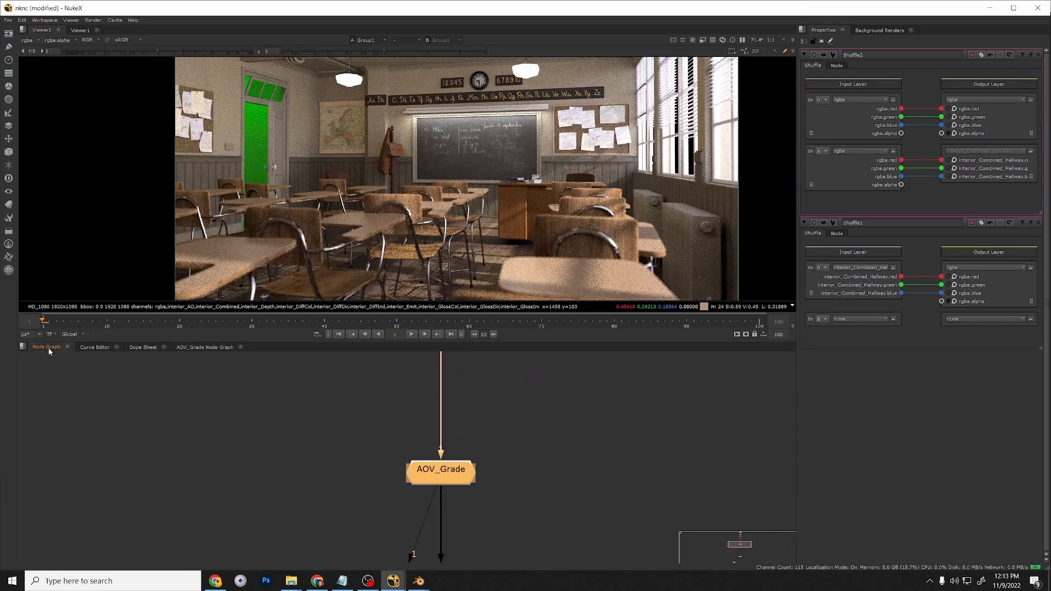
double_click(457, 475)
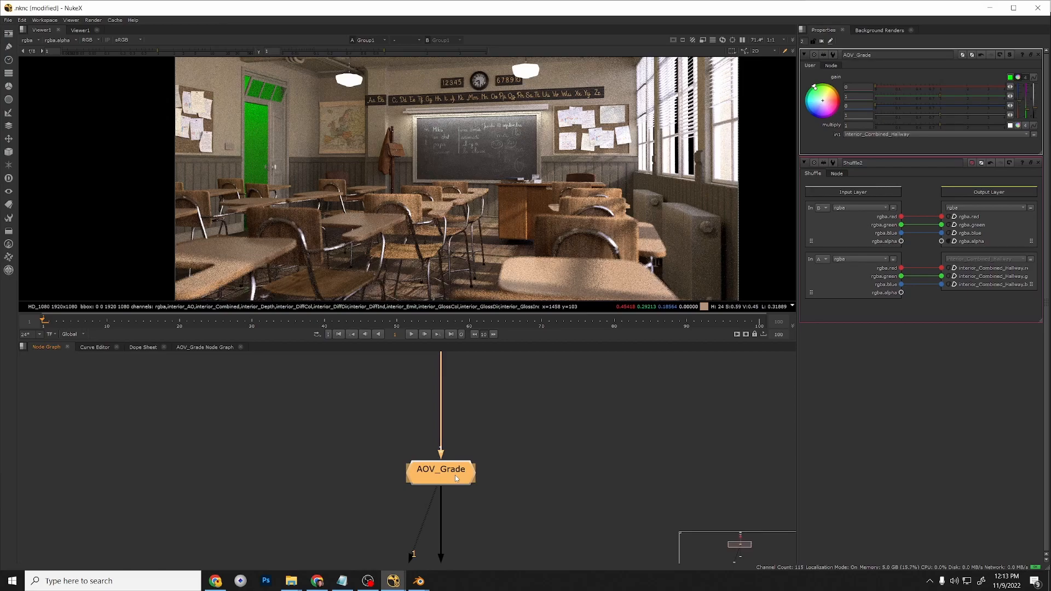
right_click(867, 80)
left_click(892, 82)
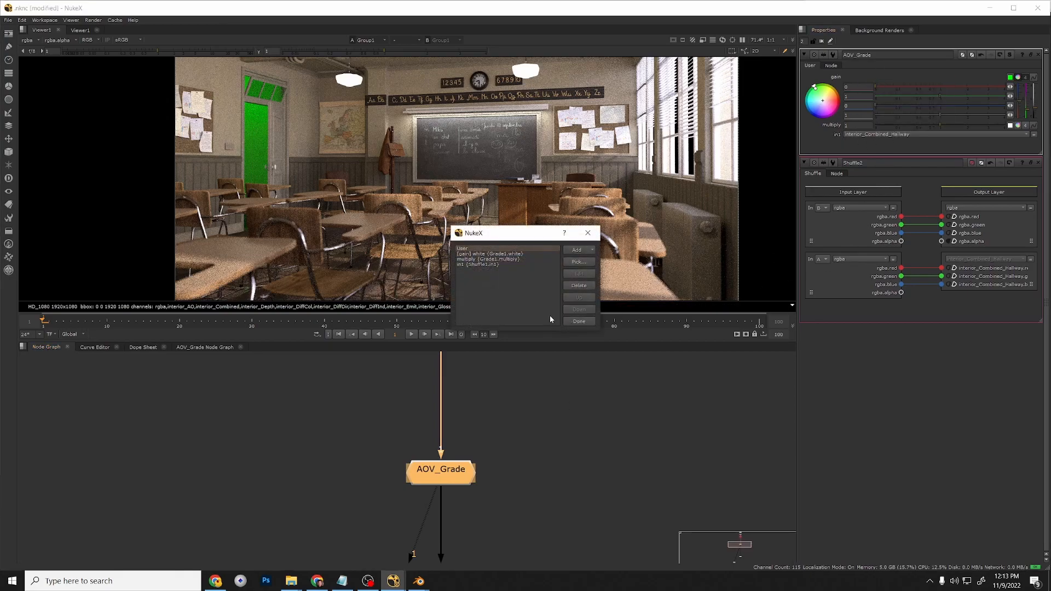
left_click(480, 264)
left_click(581, 296)
left_click(581, 296)
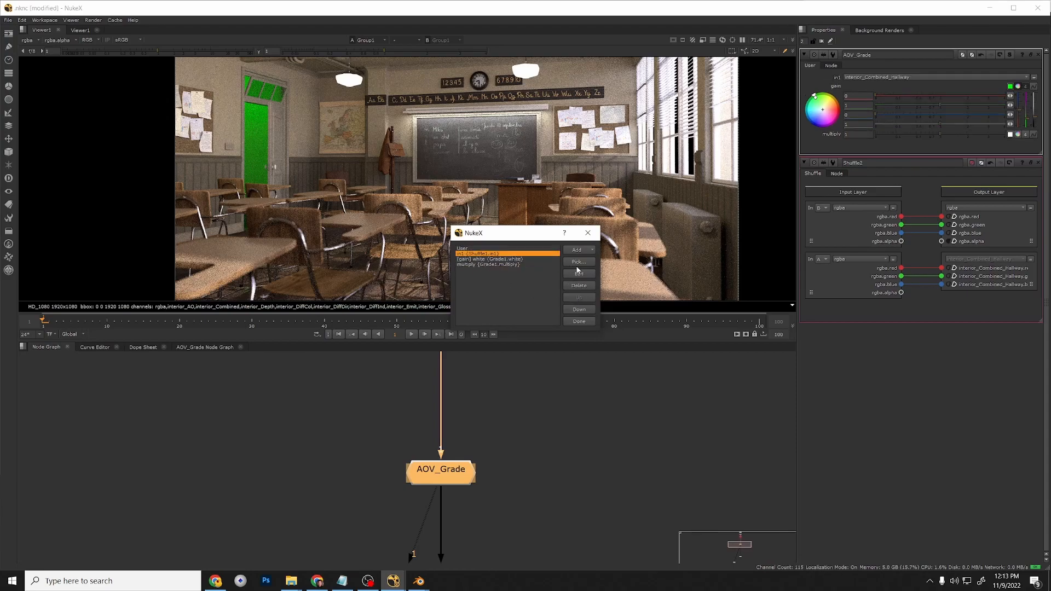
Change the label of the in1 link knob to AOV.
left_click(579, 274)
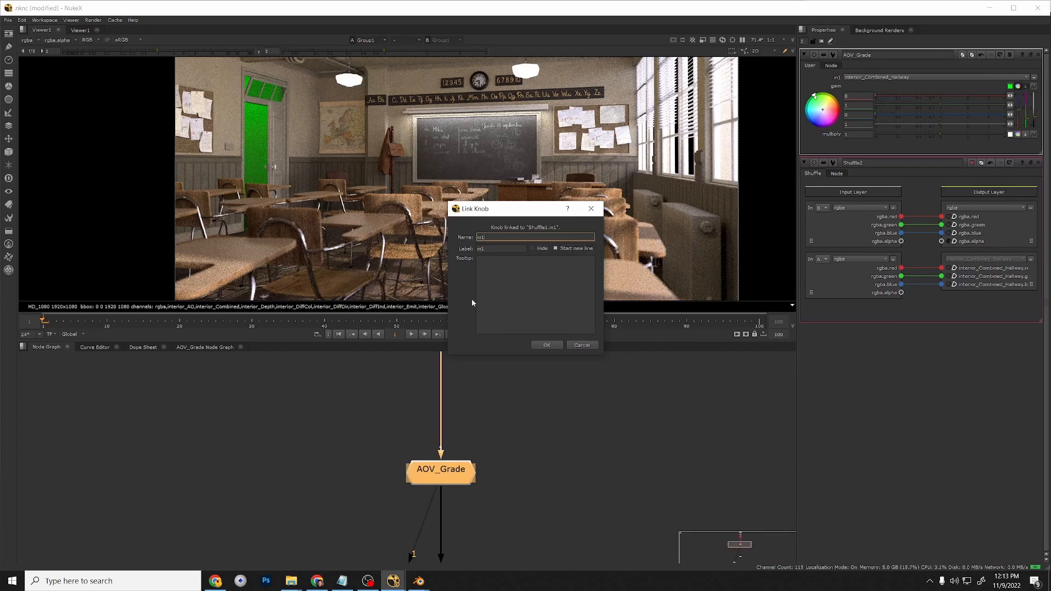
key("Tab")
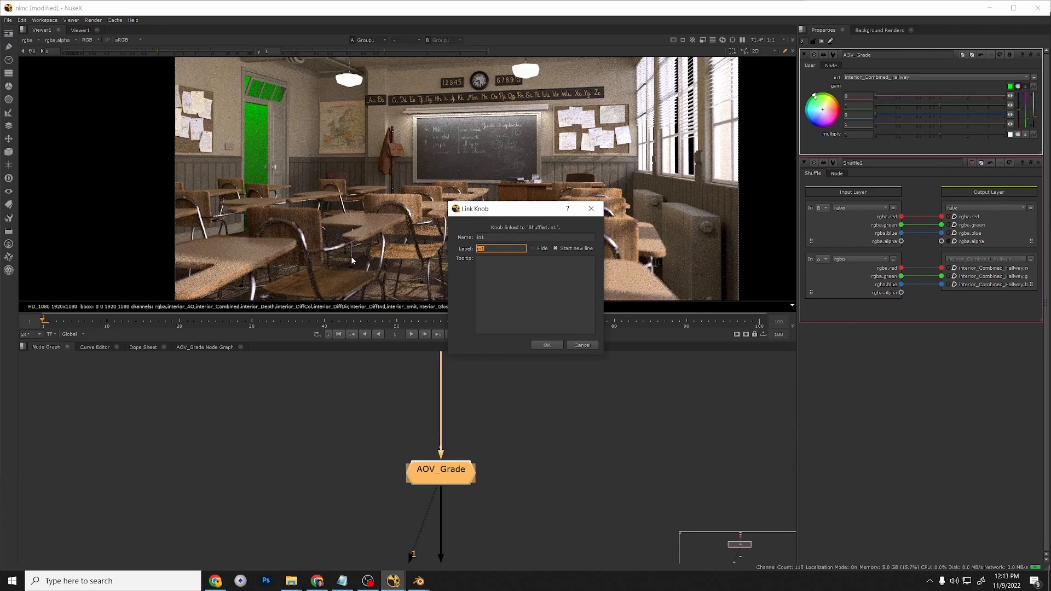
type("AOV")
left_click(547, 346)
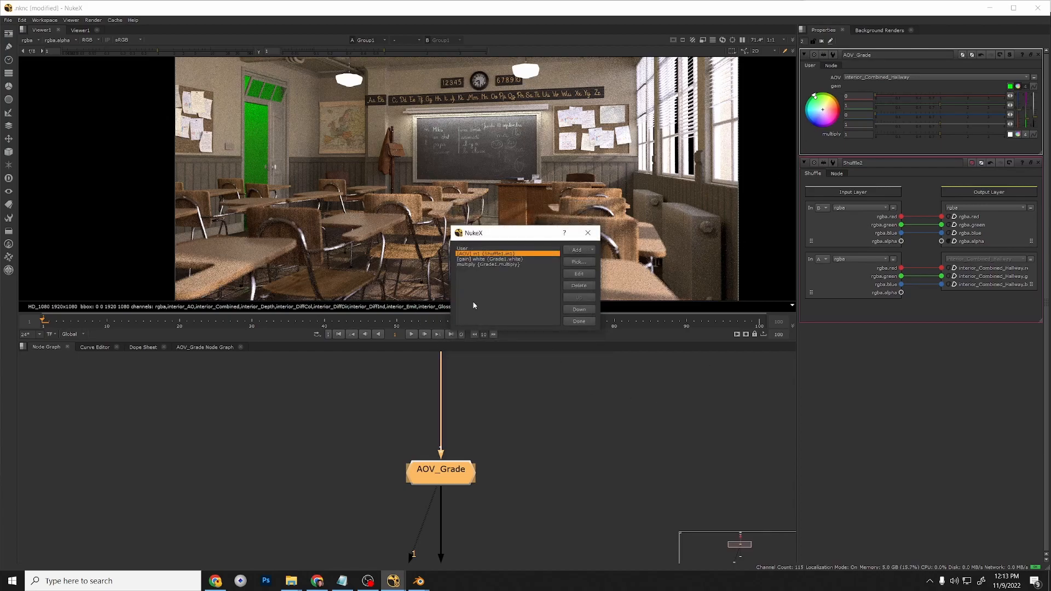
Capitalize the white knob's label as Gain.
left_click(519, 260)
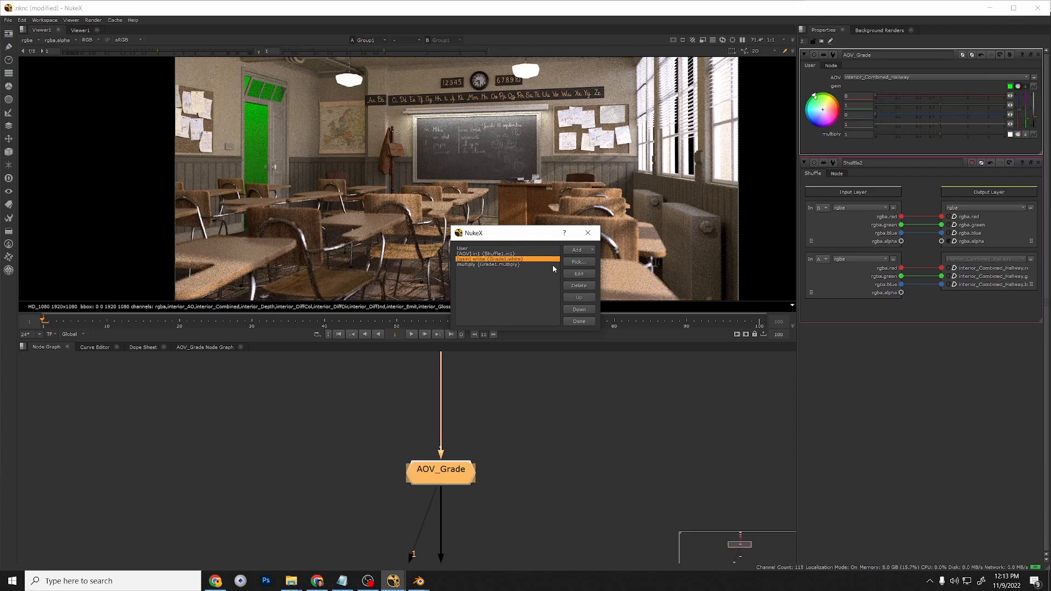
left_click(584, 275)
double_click(483, 248)
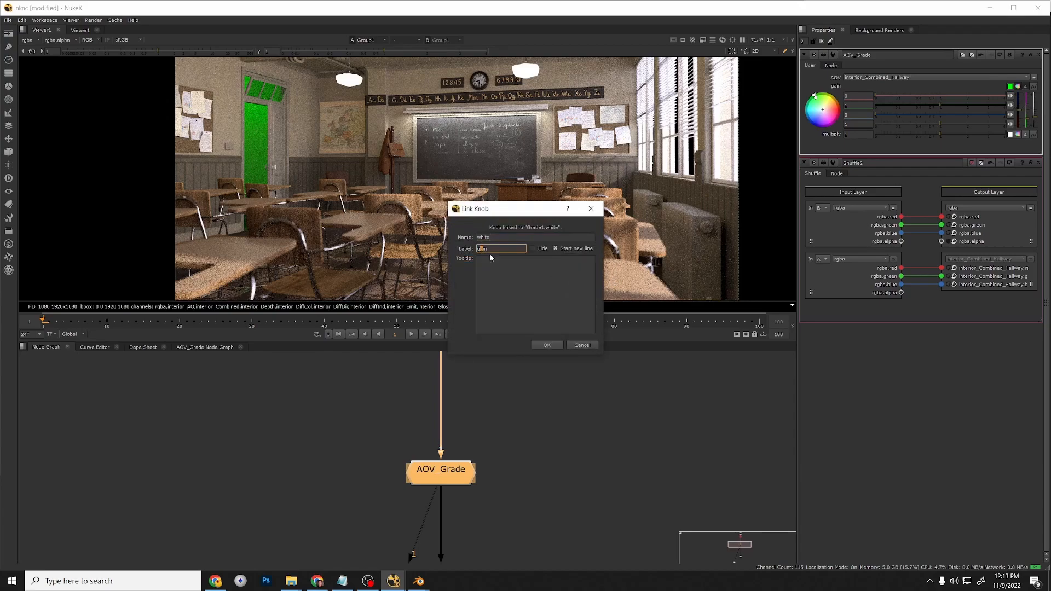
key("BackSpace")
type("G")
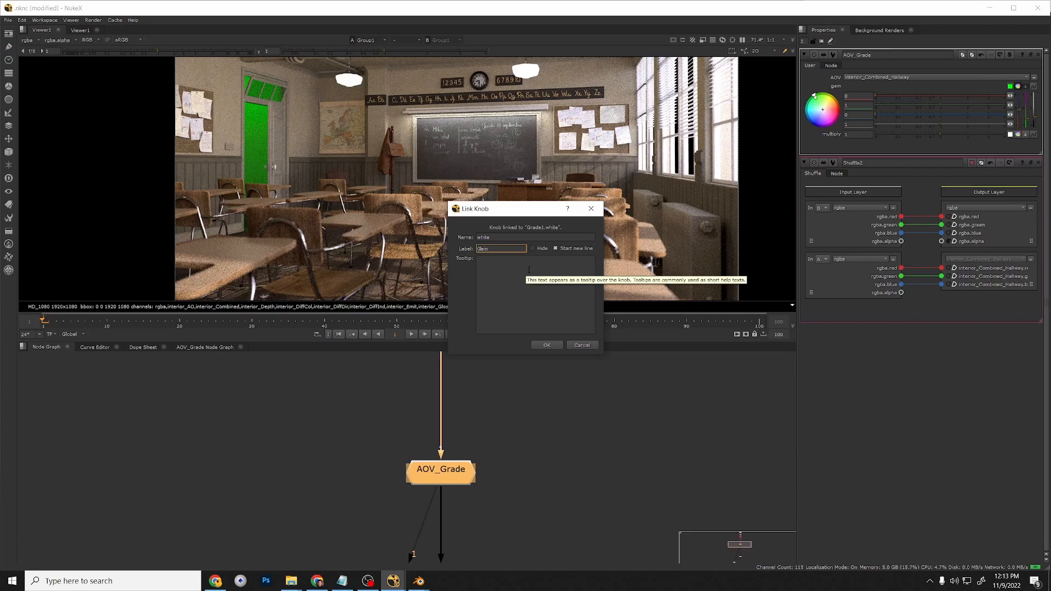
left_click(546, 344)
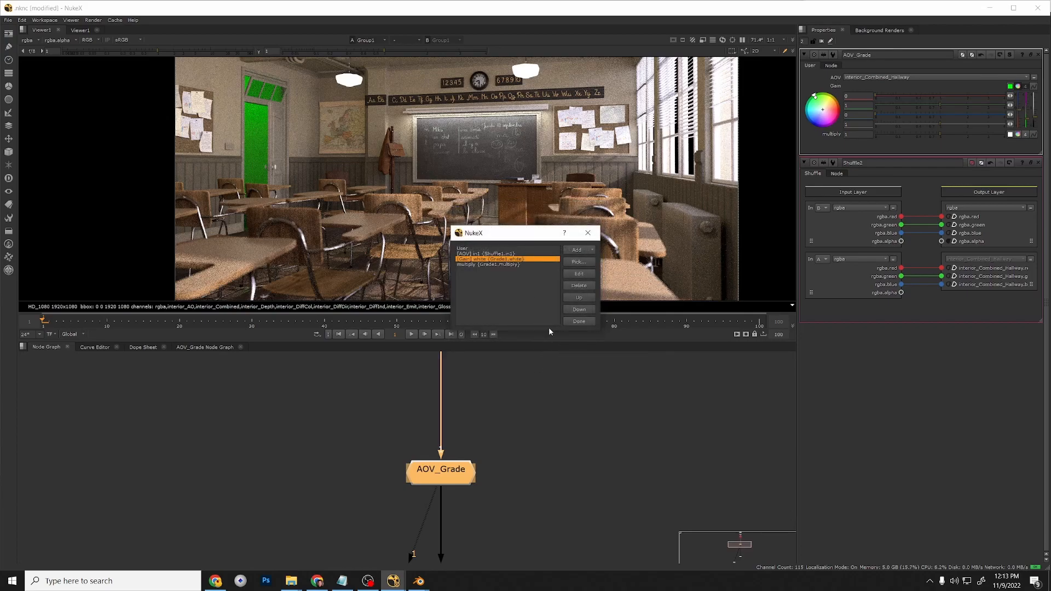
Capitalize the multiply knob's label as Multiply.
left_click(552, 265)
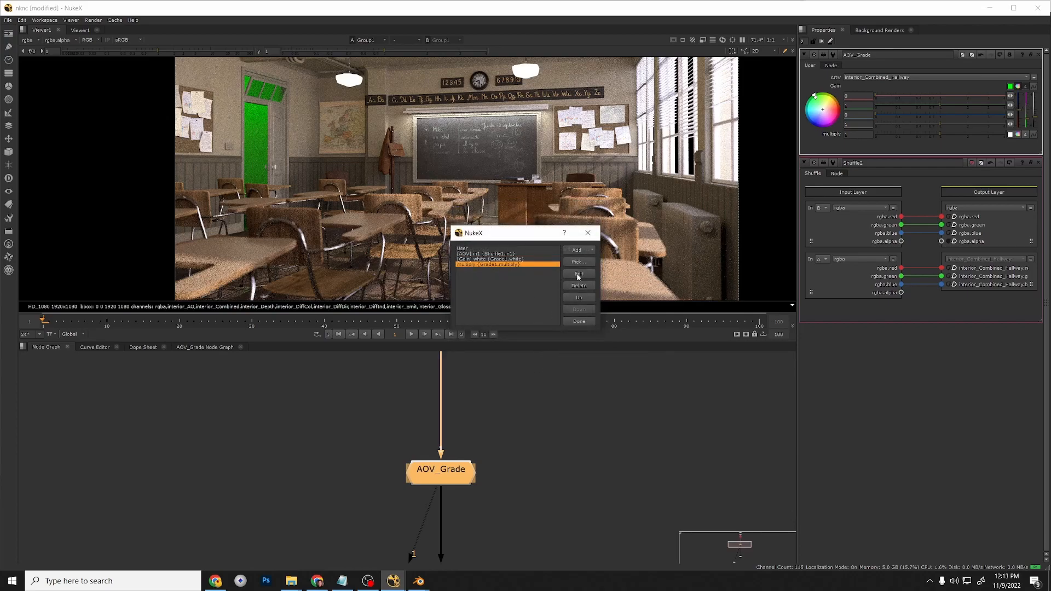
left_click(578, 275)
type("M")
left_click(546, 345)
Add a divider line between the AOV and Gain knobs and close the user knob manager.
left_click(584, 251)
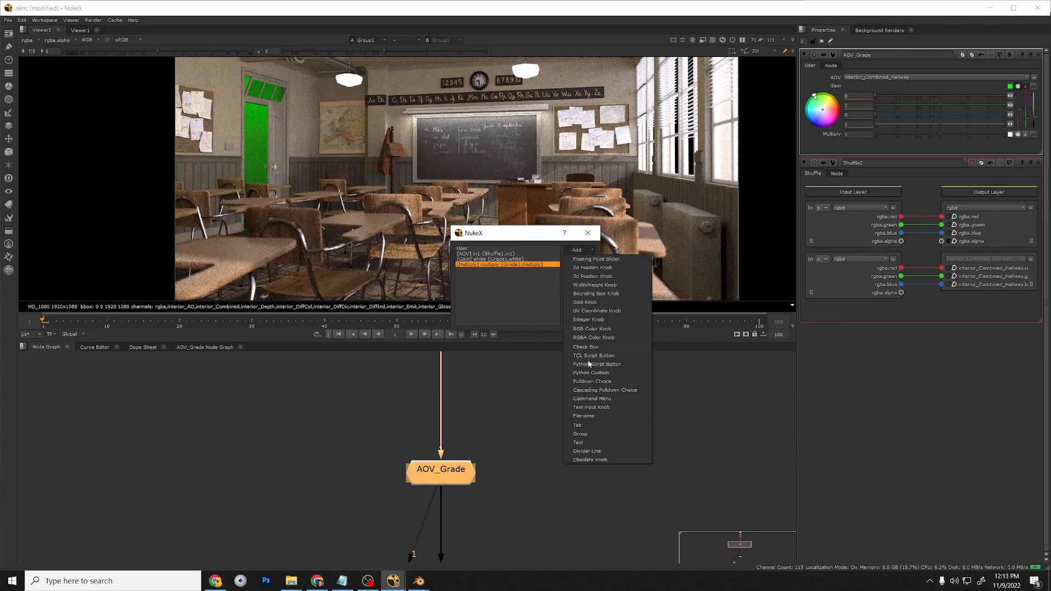
left_click(596, 451)
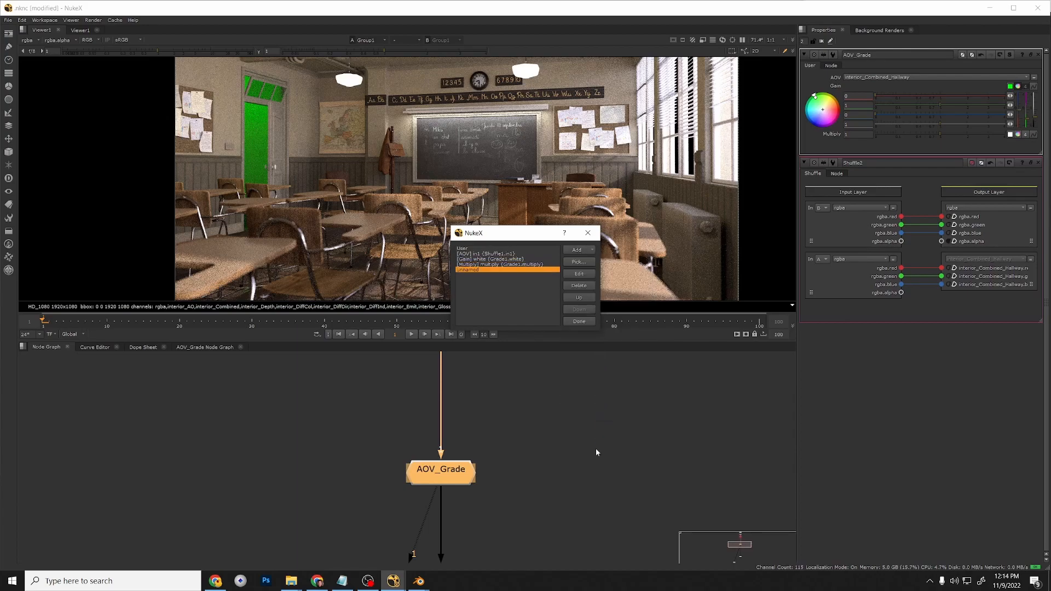
left_click(582, 298)
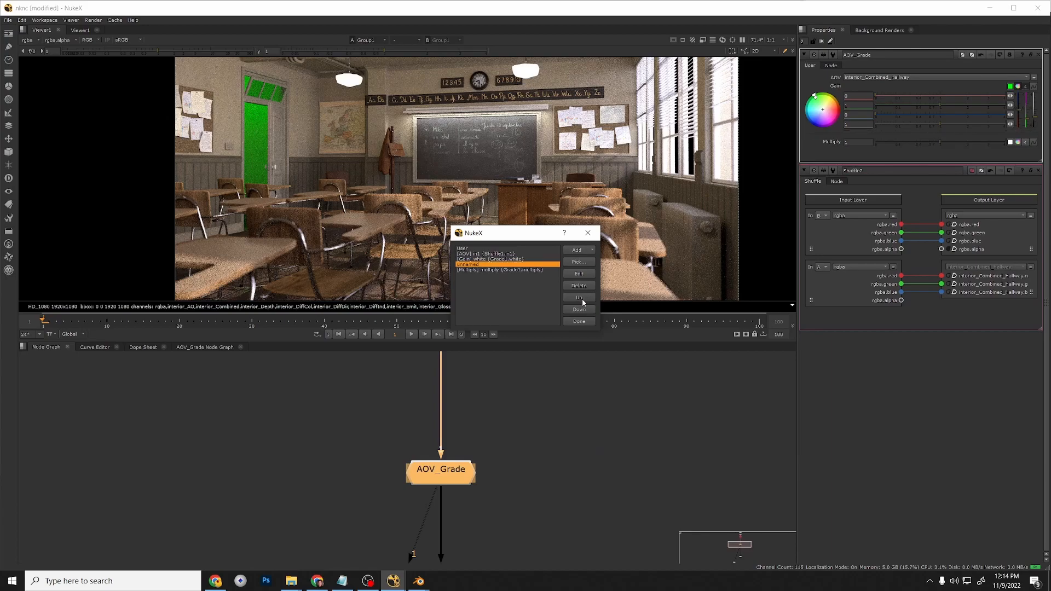
left_click(582, 298)
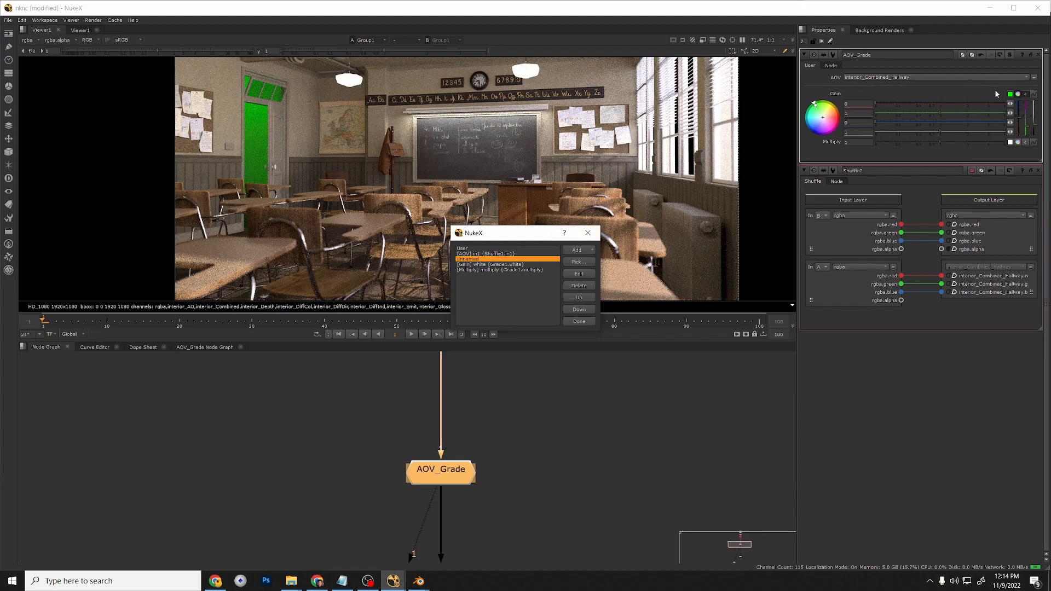
left_click(587, 233)
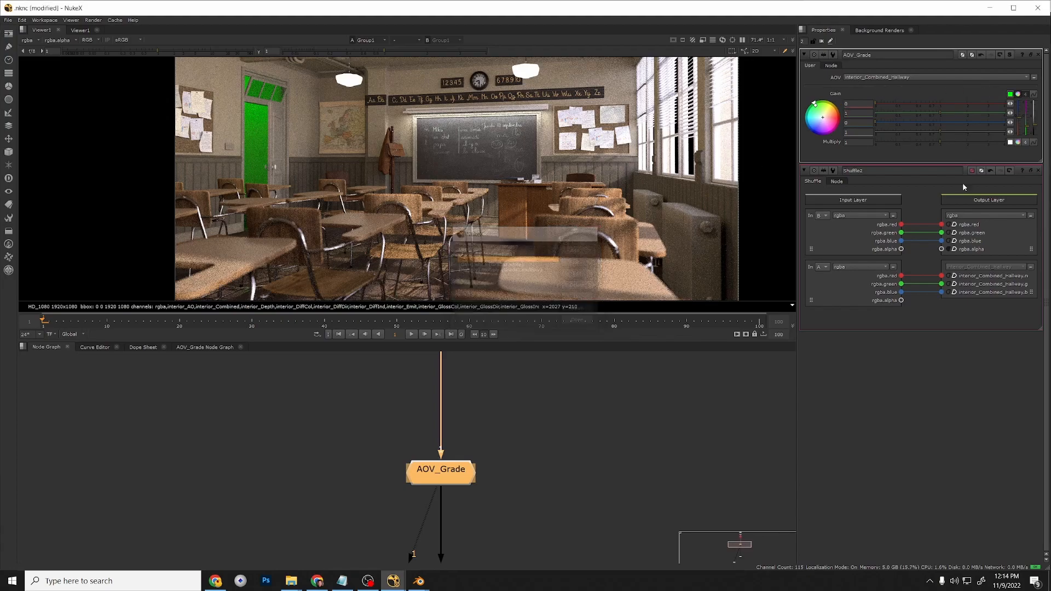
left_click(1018, 94)
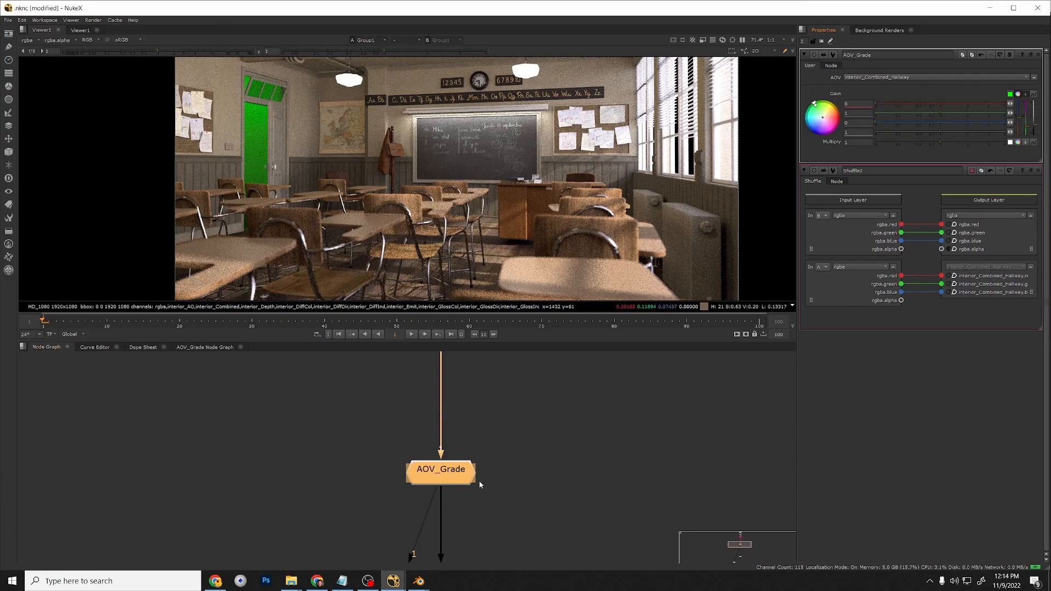
left_click(440, 473)
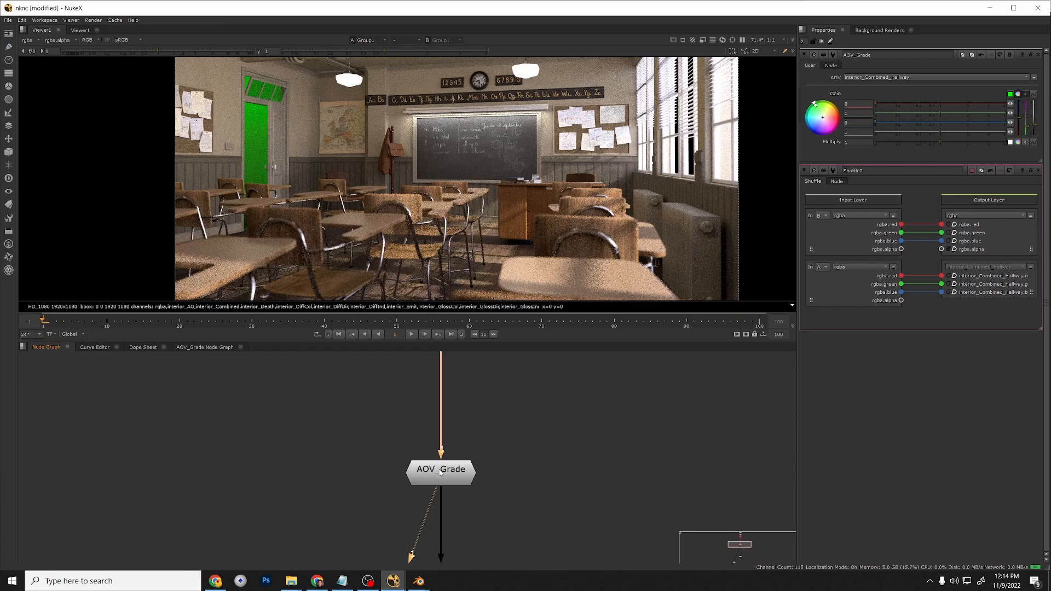
left_click(440, 472)
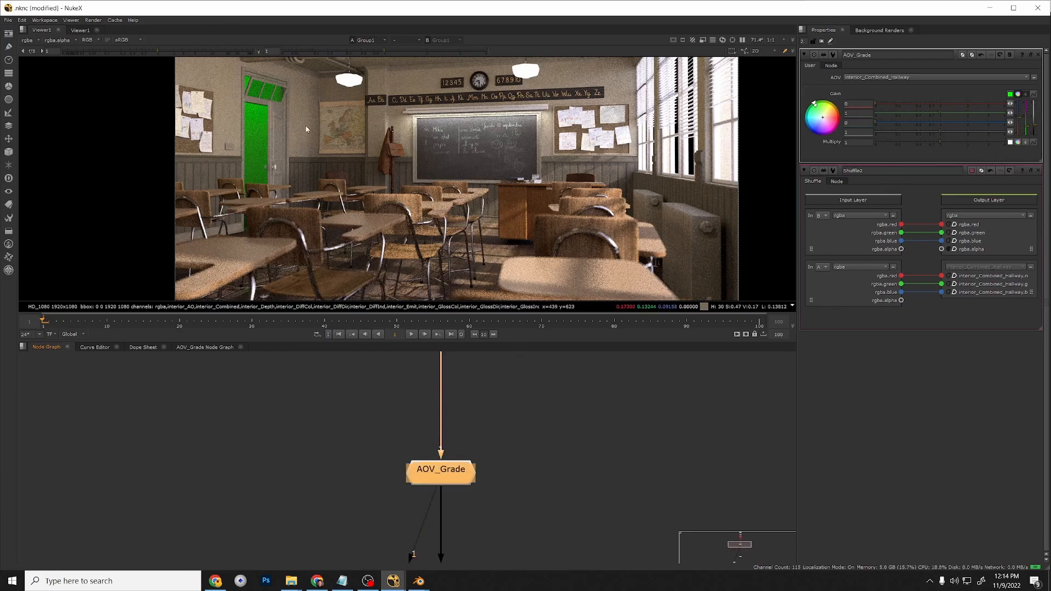
Test the AOV knob with interior_Combined_Sun and interior_Combined_Window_Fill, finishing on interior_Combined_Chalkboard.
left_click(889, 78)
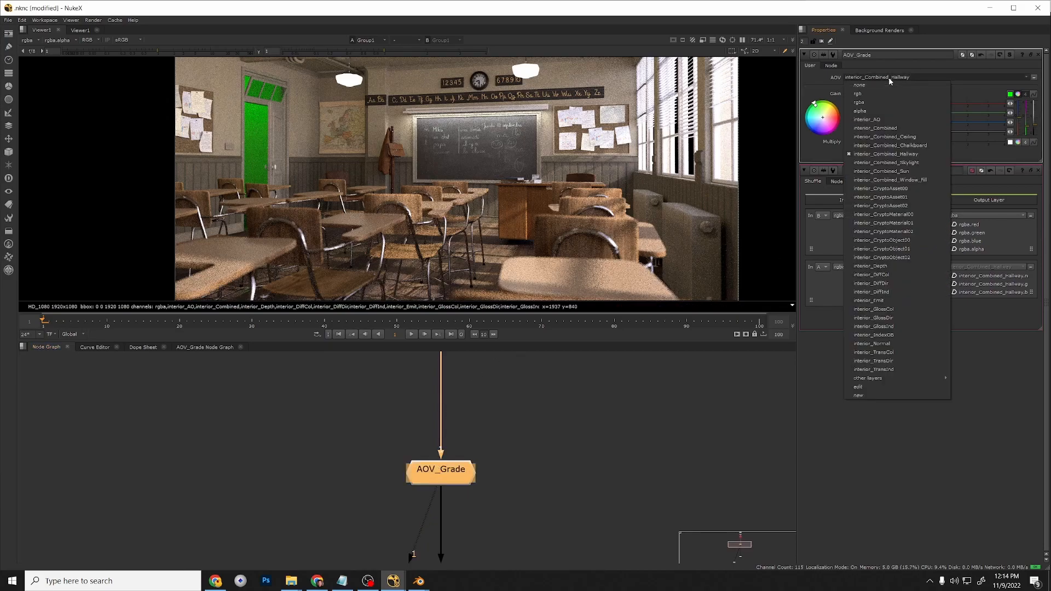
left_click(893, 171)
left_click(895, 77)
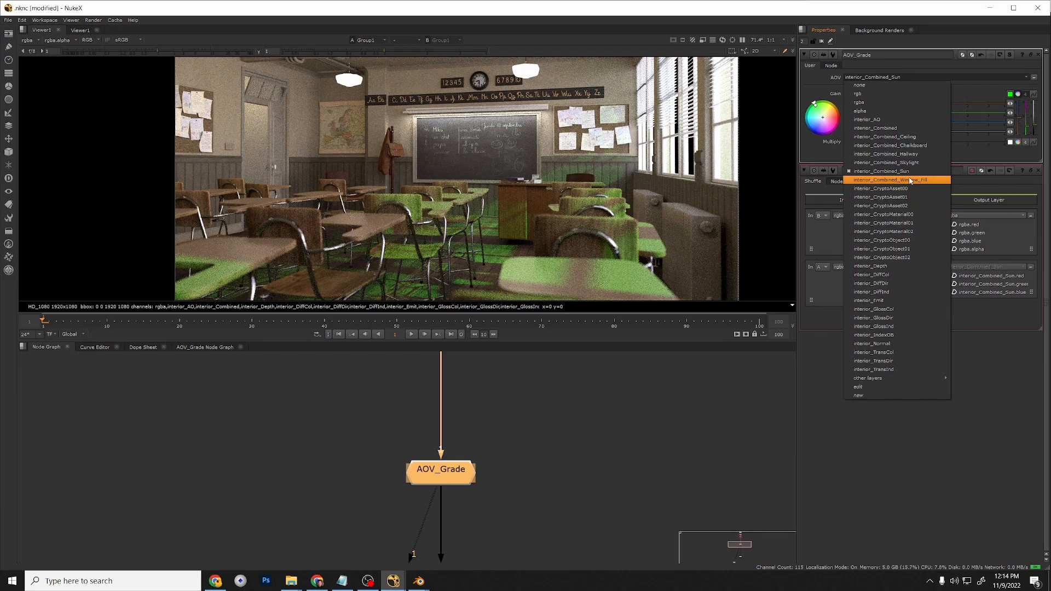
left_click(889, 180)
left_click(888, 77)
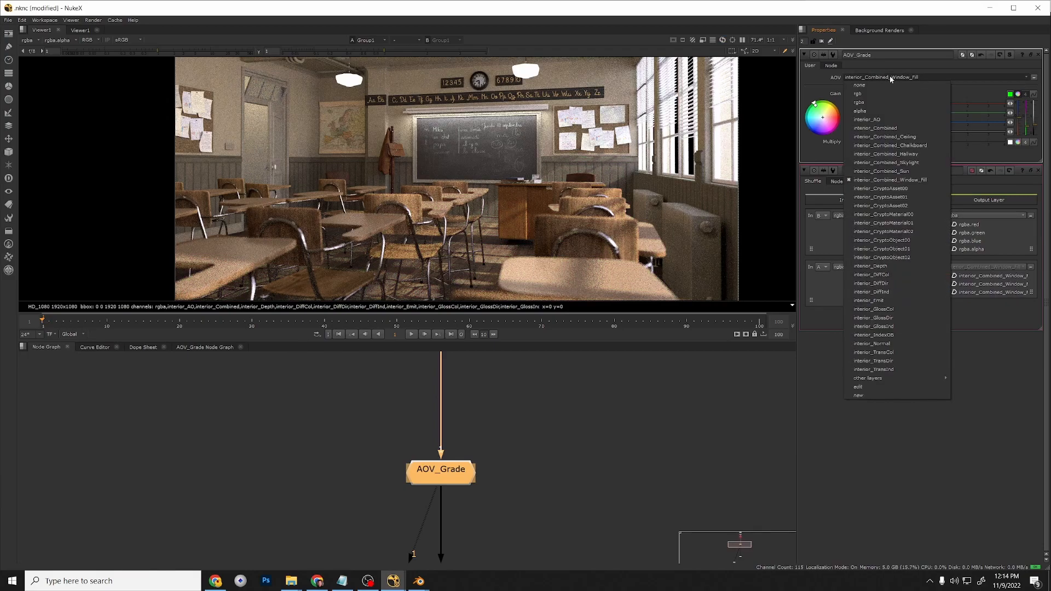
left_click(878, 146)
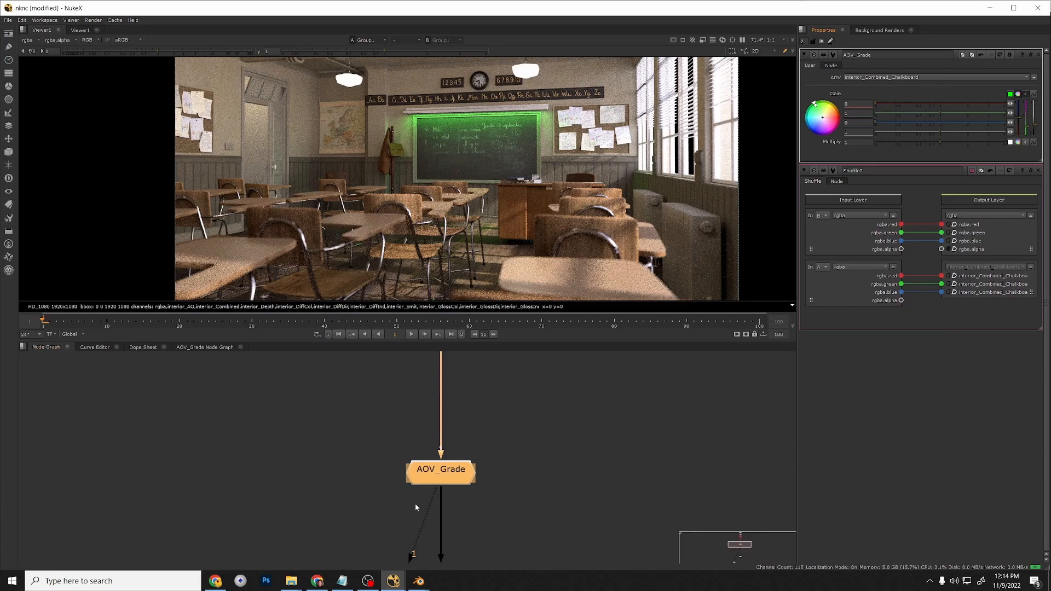
Lower the green channel of AOV_Grade's Gain to 0.
scroll(520, 472, "down", 4)
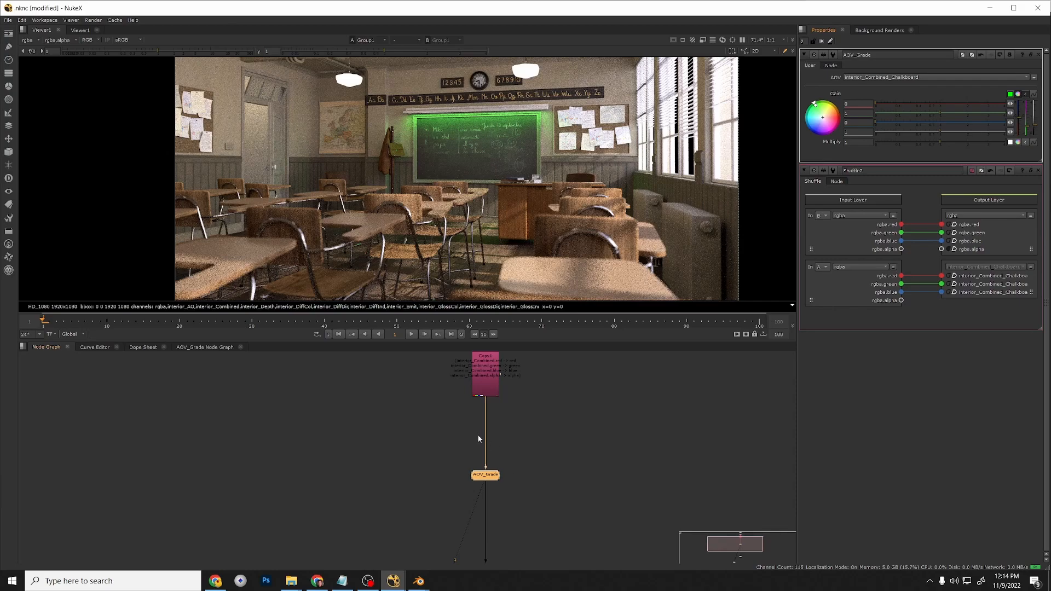
scroll(490, 487, "up", 2)
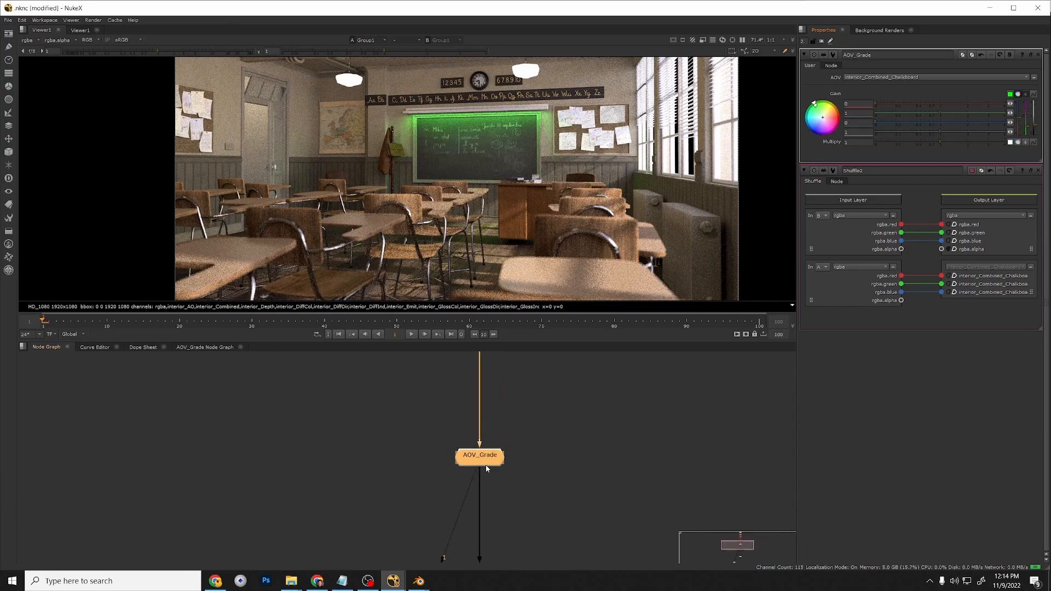
left_click_drag(911, 114, 793, 140)
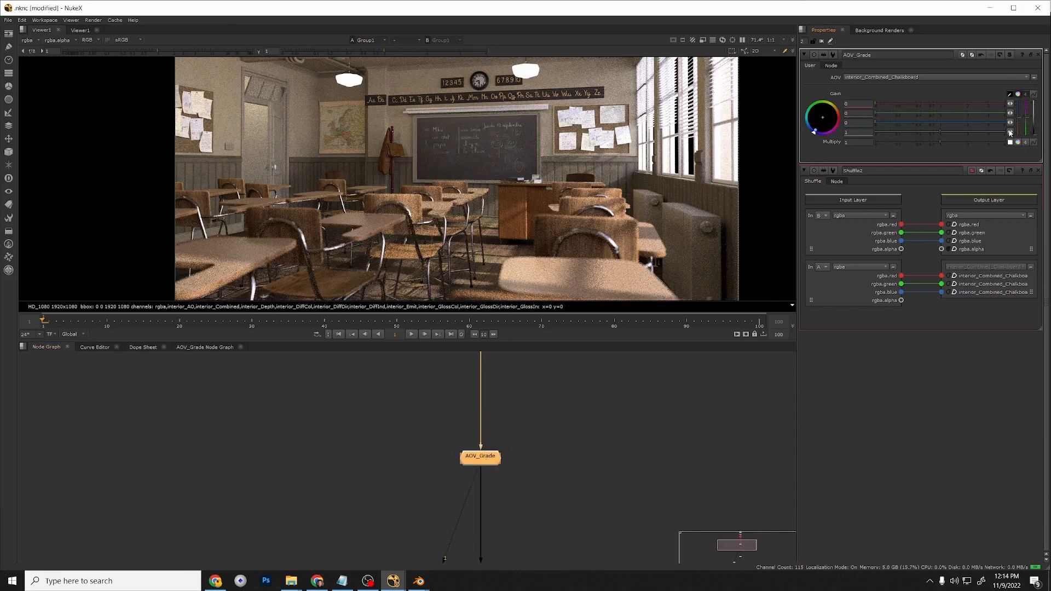
Hide the colour wheel of AOV_Grade's Gain knob and collapse its separate channels into a single value.
left_click(1018, 96)
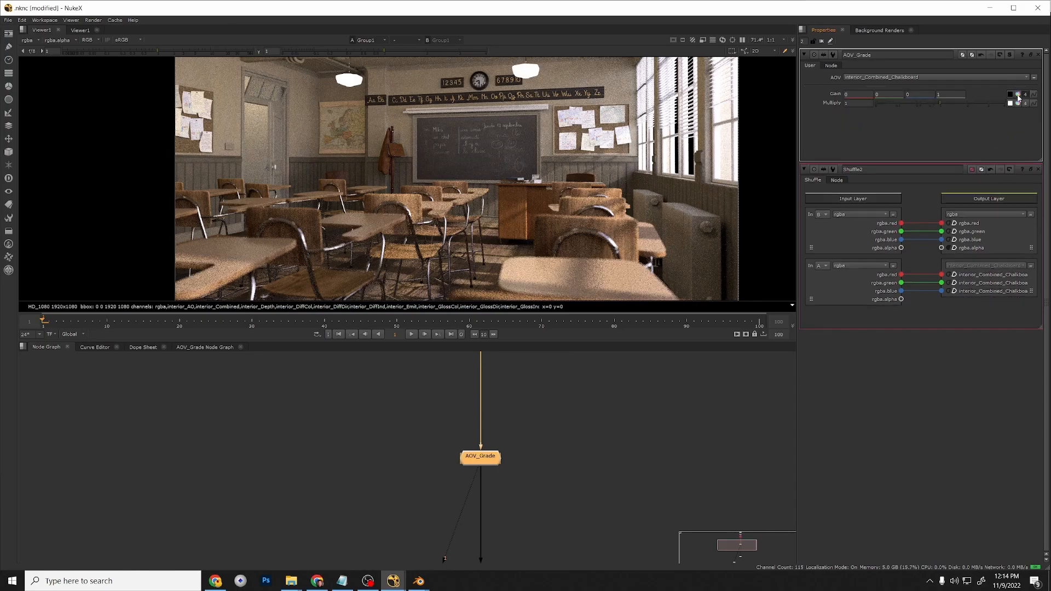
left_click(1017, 95)
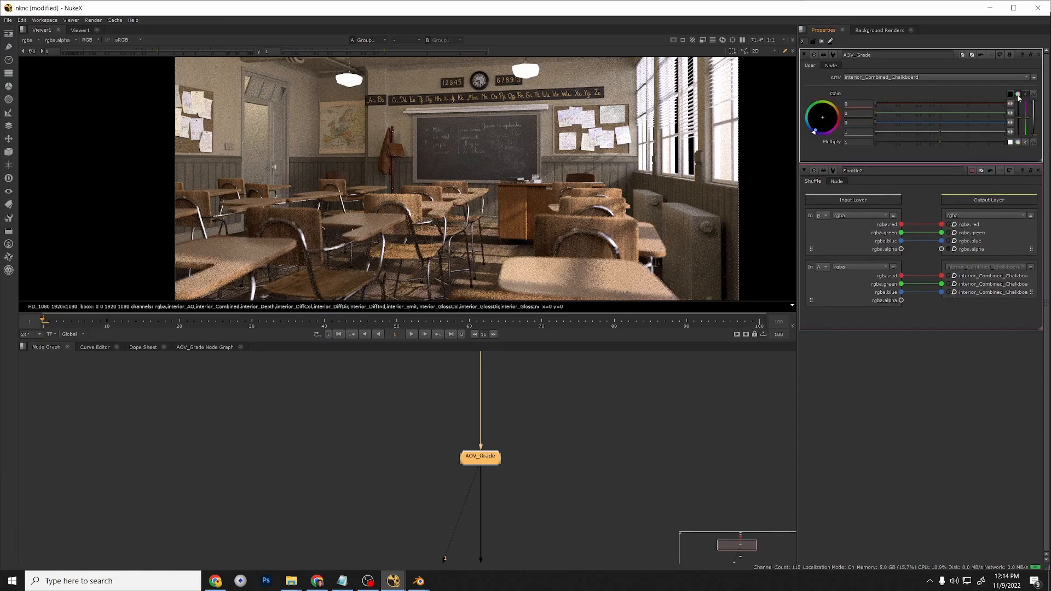
left_click(1018, 96)
left_click(1018, 95)
left_click(1017, 95)
left_click(1026, 95)
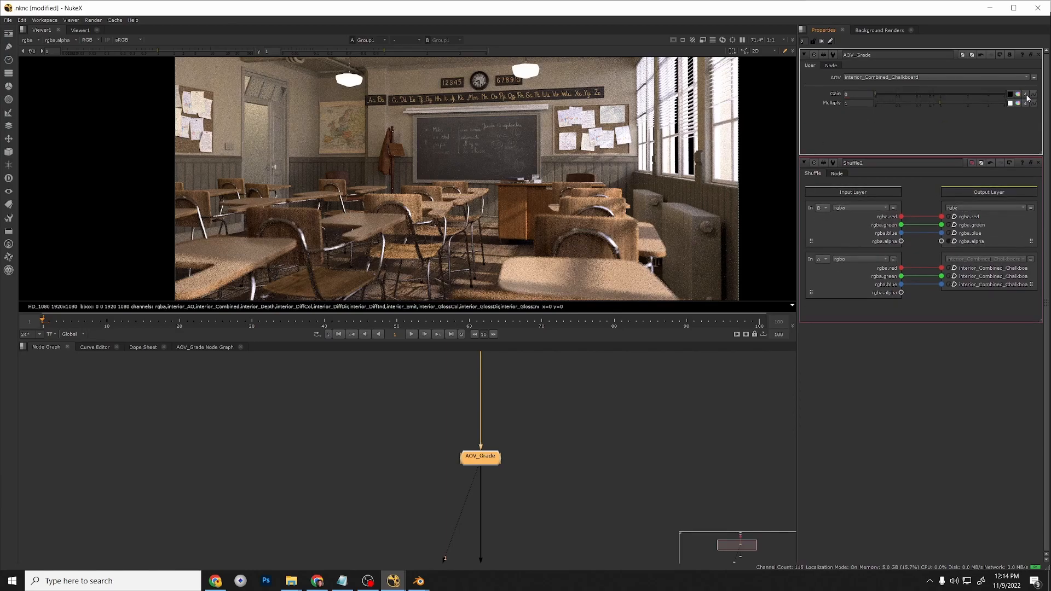
left_click(1025, 95)
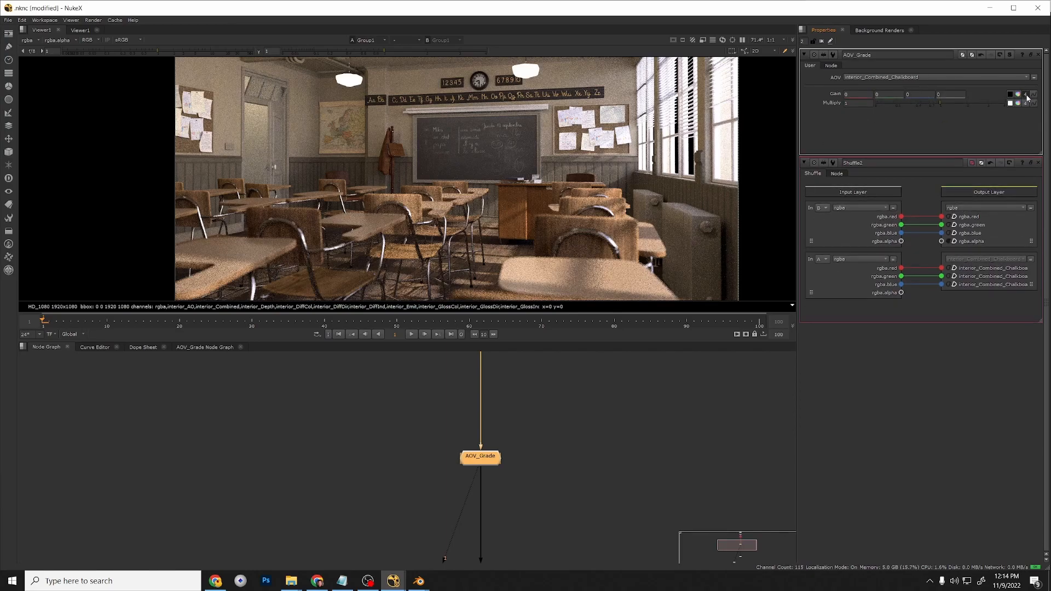
left_click(1026, 94)
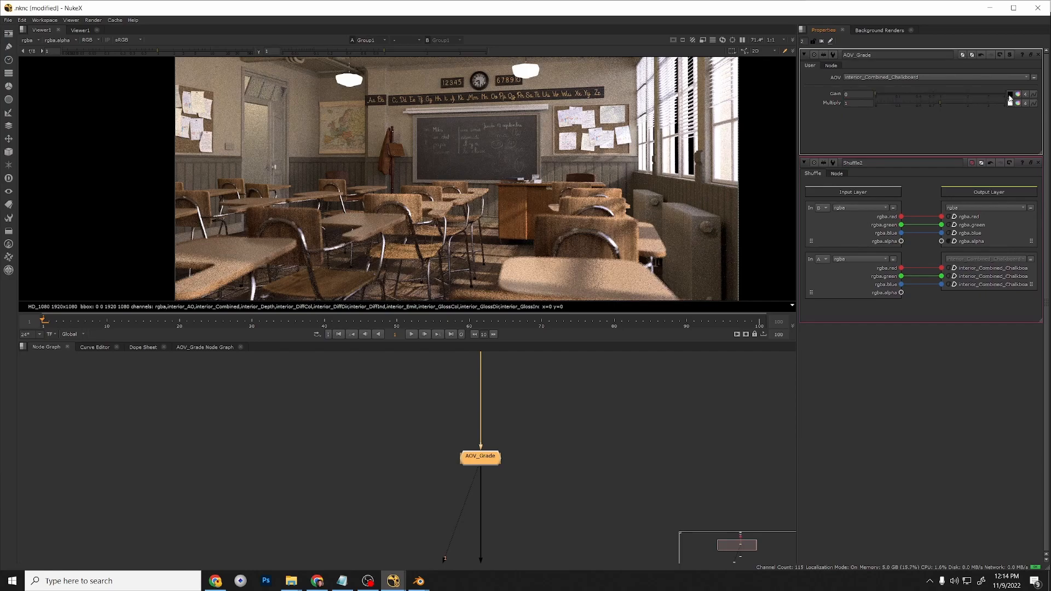
Test AOV_Grade's Gain on the chalkboard light with values of 1, 2 and 0.5, finishing on 0.
left_click_drag(882, 96, 997, 99)
left_click_drag(934, 96, 734, 97)
type("1")
key("Return")
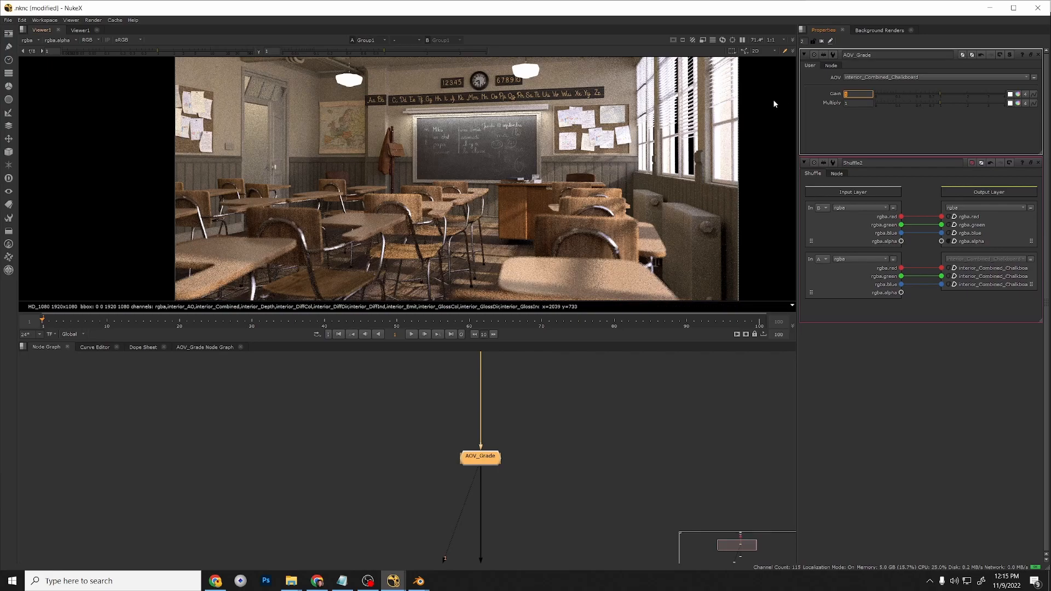
type("2")
key("Return")
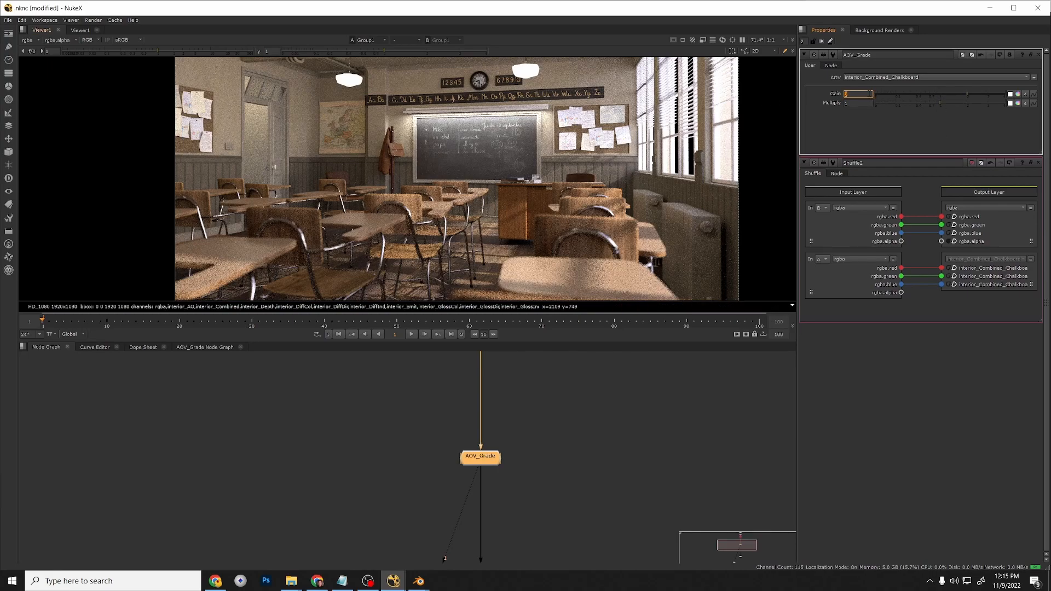
type("1")
key("Return")
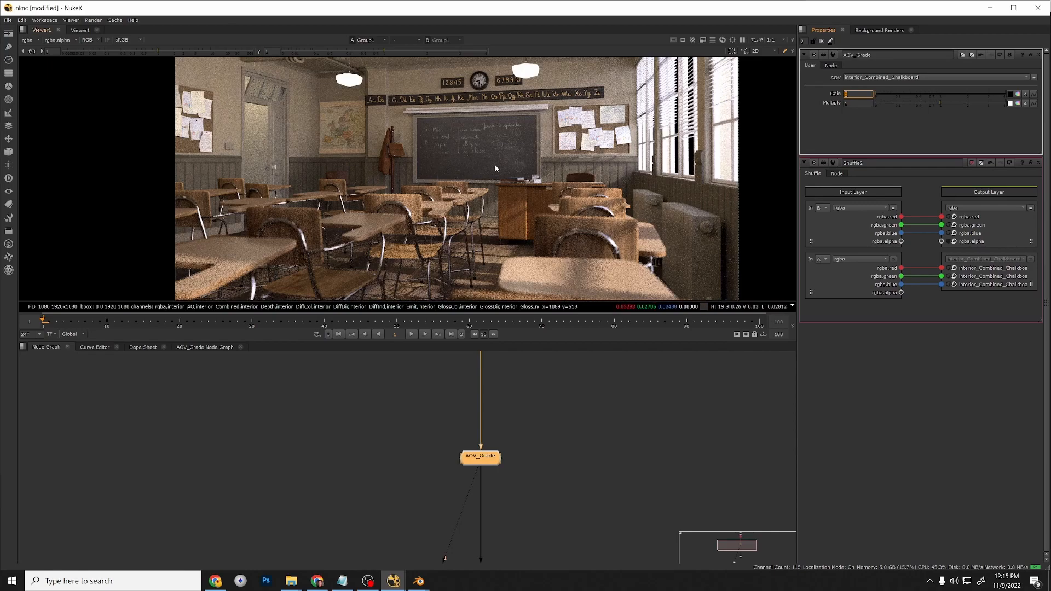
type(".5")
key("Return")
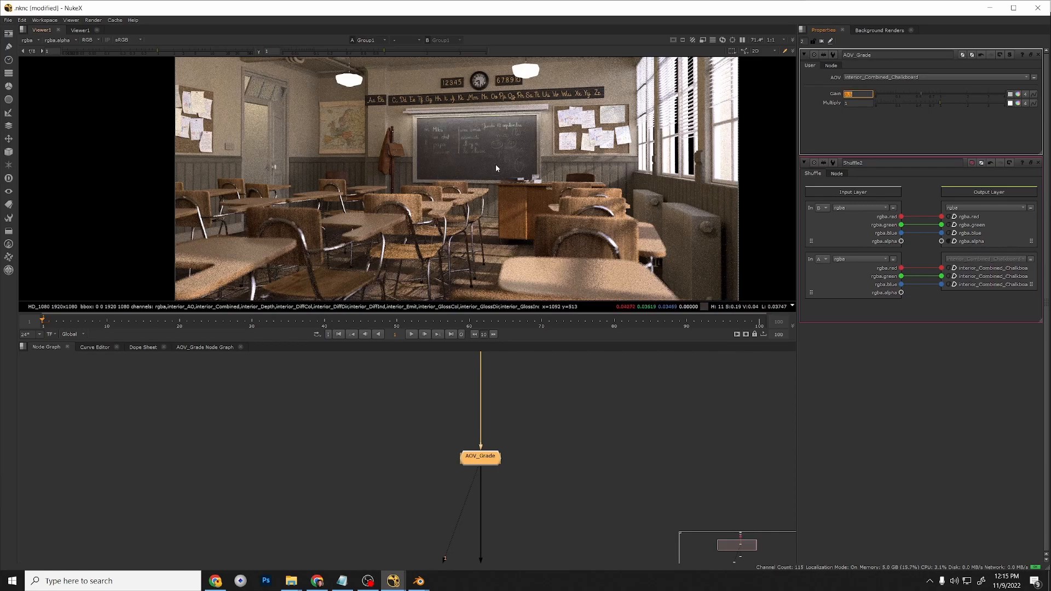
type("0")
key("Return")
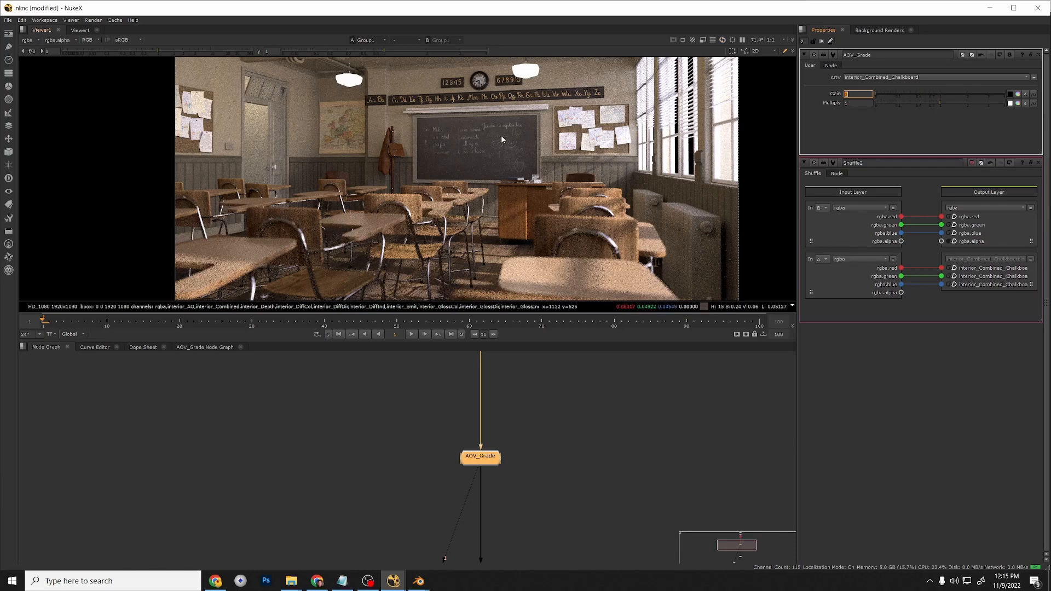
Paste a copy of AOV_Grade directly beneath the original and set the copy's AOV to interior_Combined_Ceiling.
left_click(489, 461)
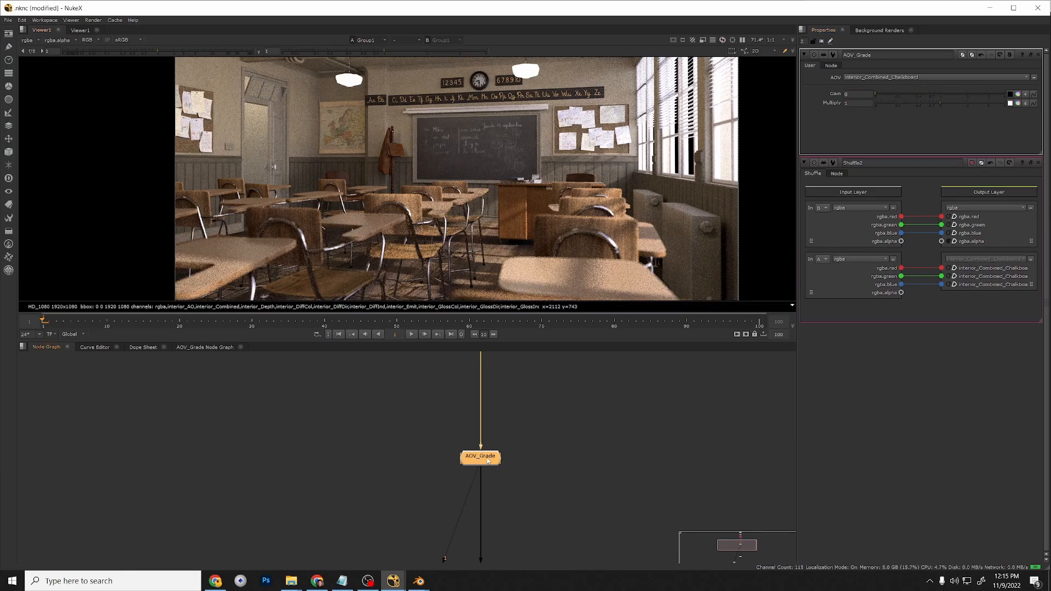
key("ctrl+v")
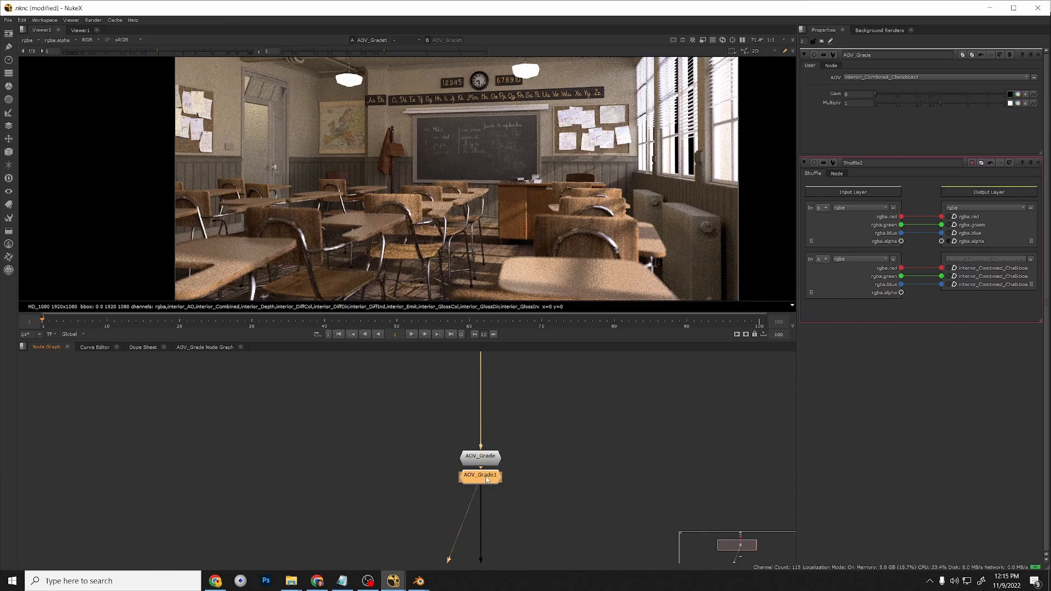
key("Return")
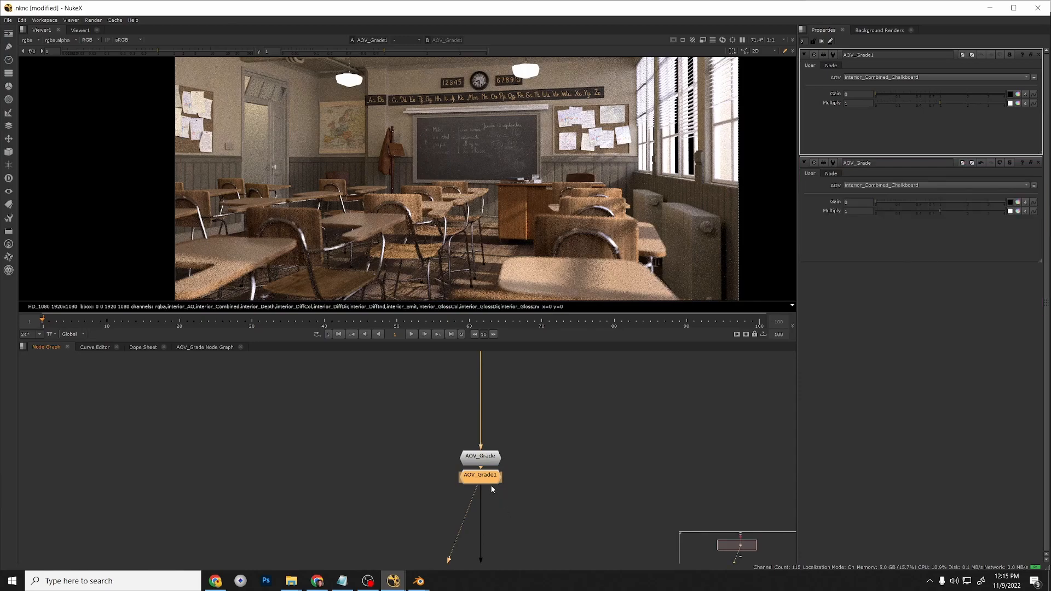
left_click(871, 75)
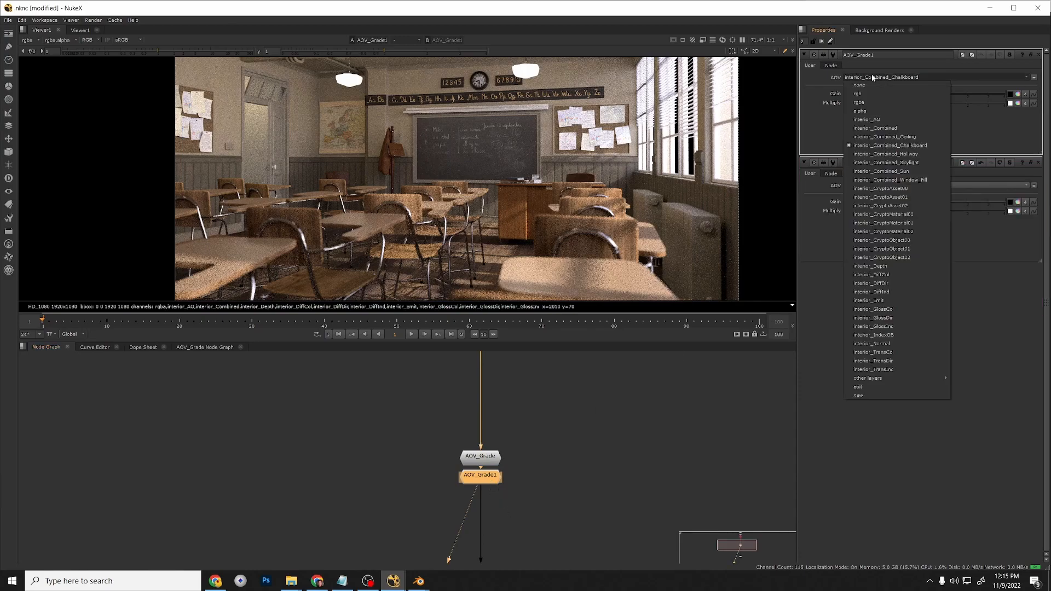
left_click(879, 136)
Disable and re-enable the ceiling AOV_Grade copy to compare the image with and without it.
left_click(490, 477)
key("d")
key("d")
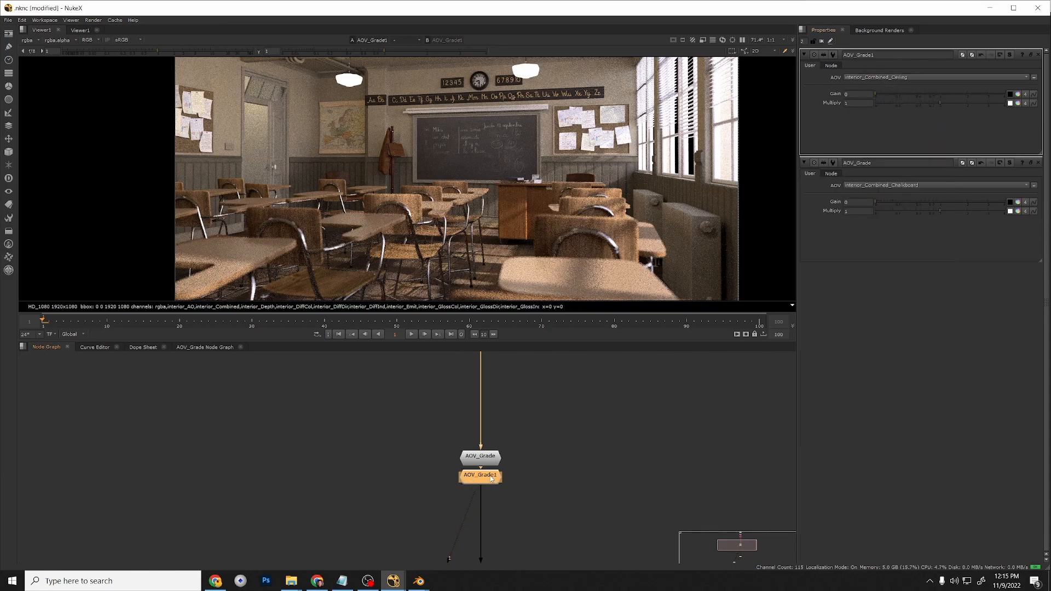
key("space")
key("space")
Duplicate the ceiling AOV_Grade node beneath itself and set the copy's AOV to interior_Combined_Hallway.
key("ctrl+c")
key("ctrl+v")
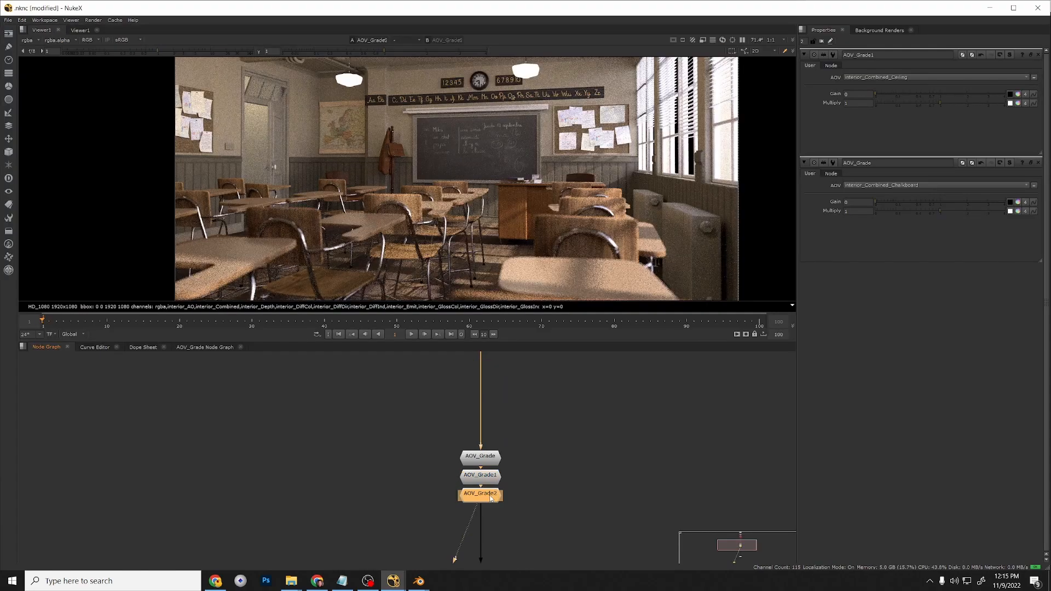
left_click(905, 78)
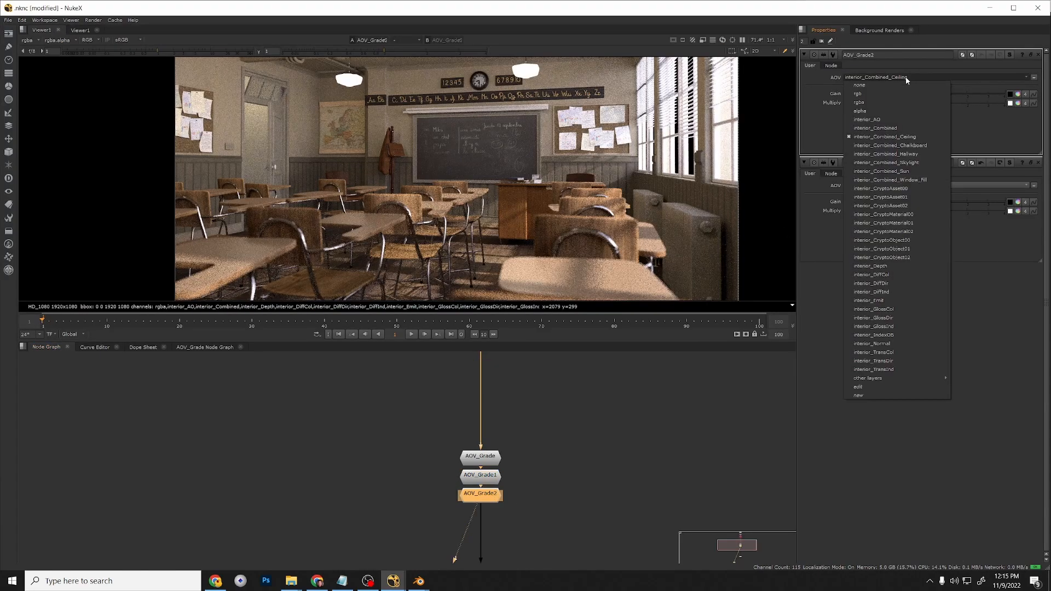
left_click(892, 154)
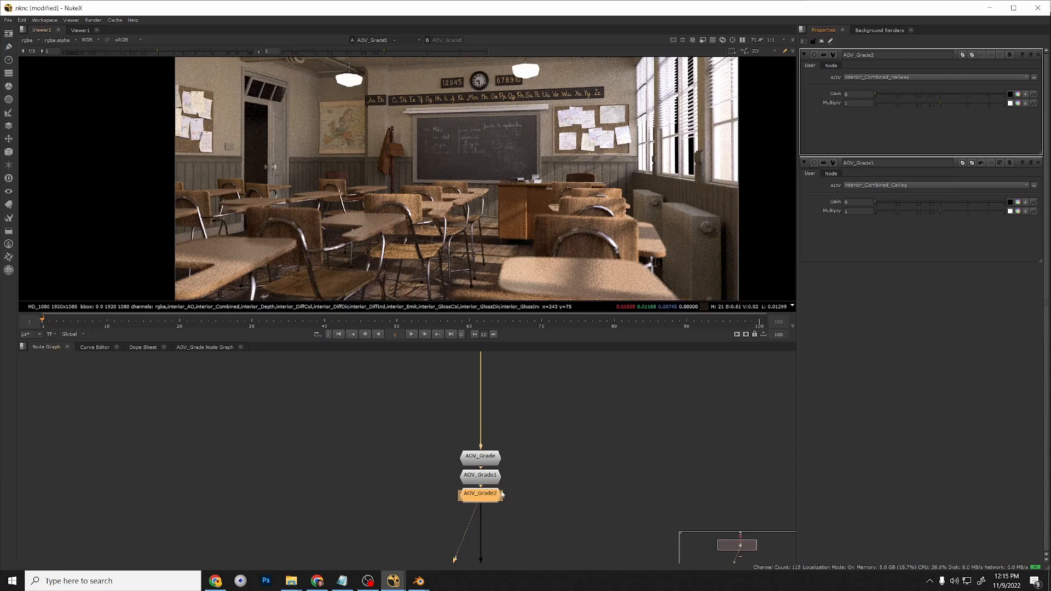
Add another AOV_Grade copy below the hallway one and set its AOV to interior_Combined_Skylight.
key("ctrl+v")
double_click(492, 513)
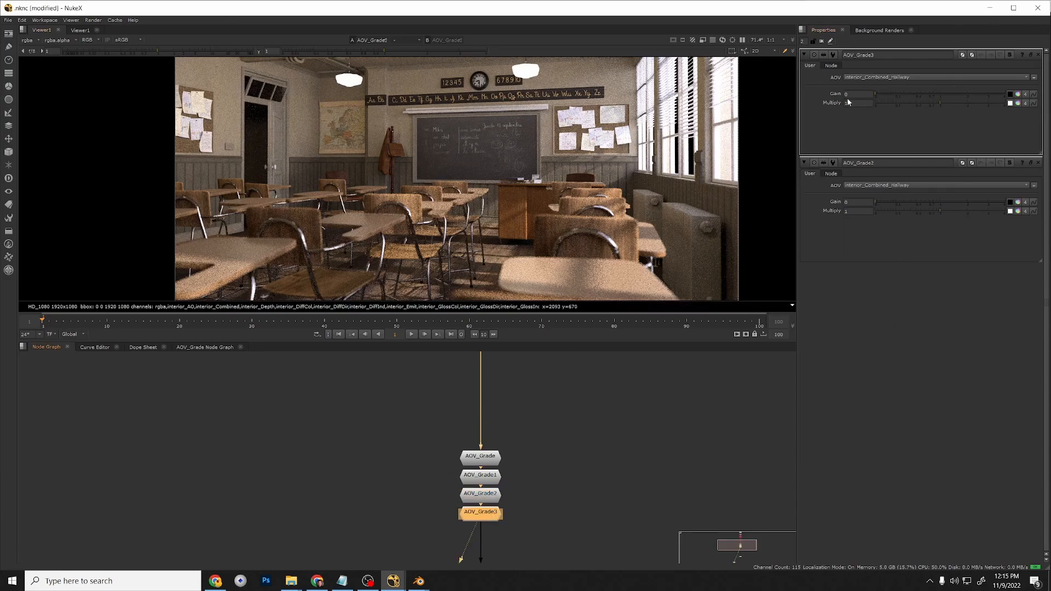
left_click(877, 77)
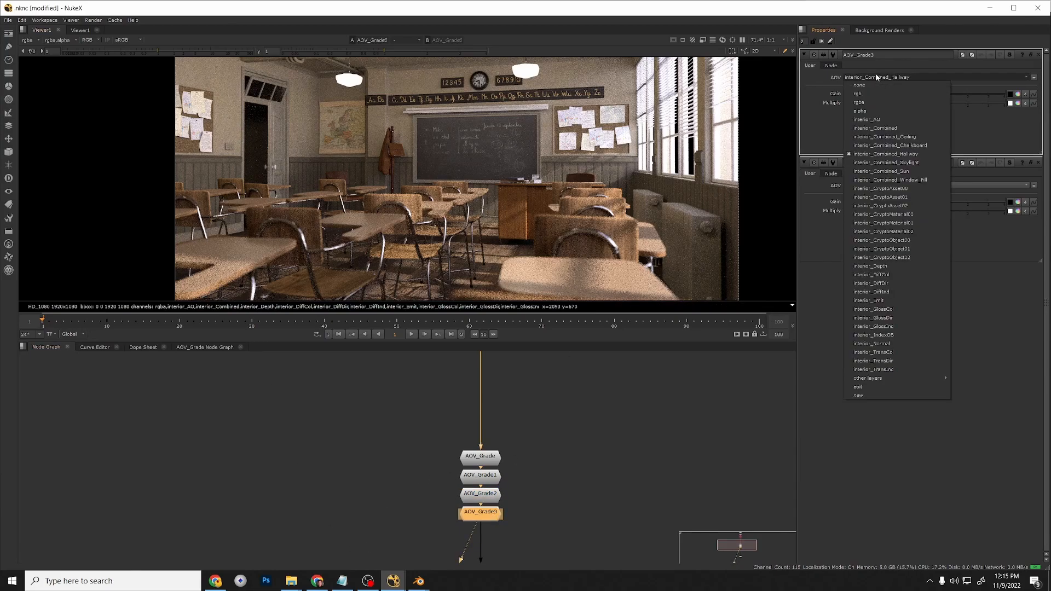
left_click(879, 165)
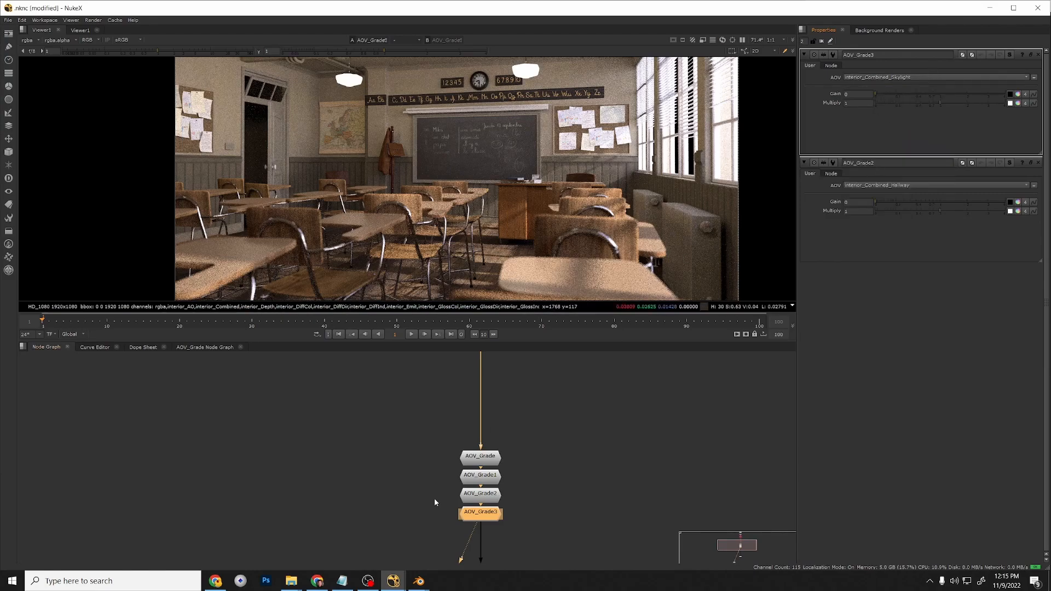
Duplicate the skylight AOV_Grade node beneath itself and set the copy's AOV to interior_Combined_Sun.
key("ctrl+c")
key("ctrl+v")
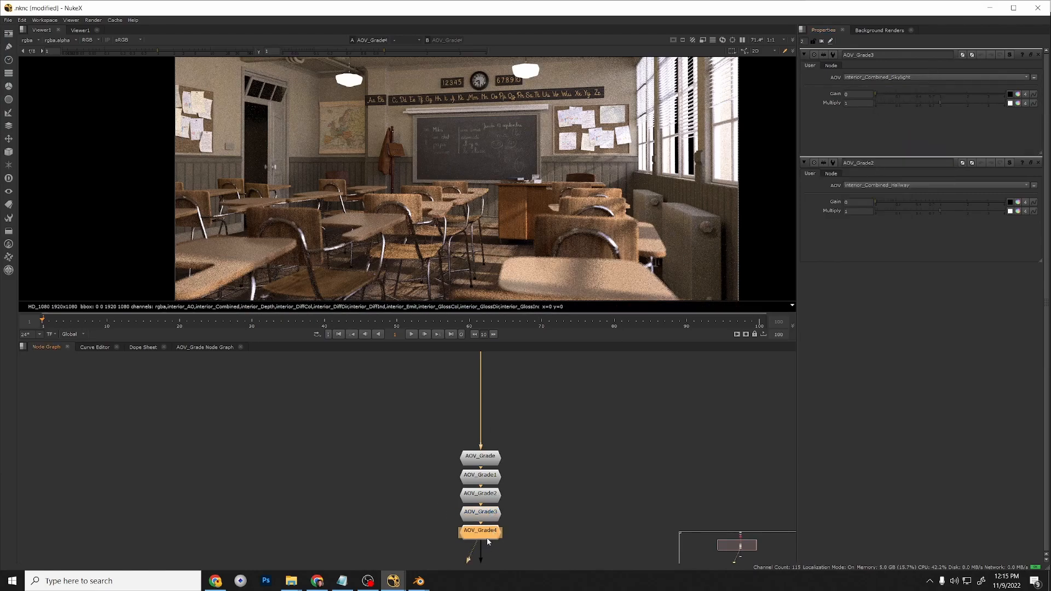
left_click(883, 78)
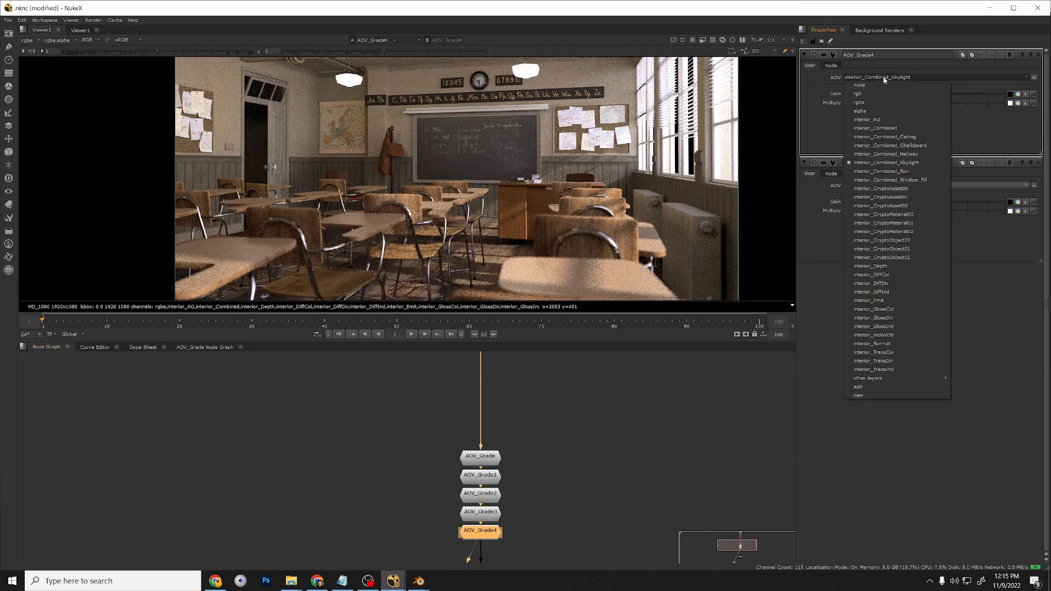
left_click(879, 171)
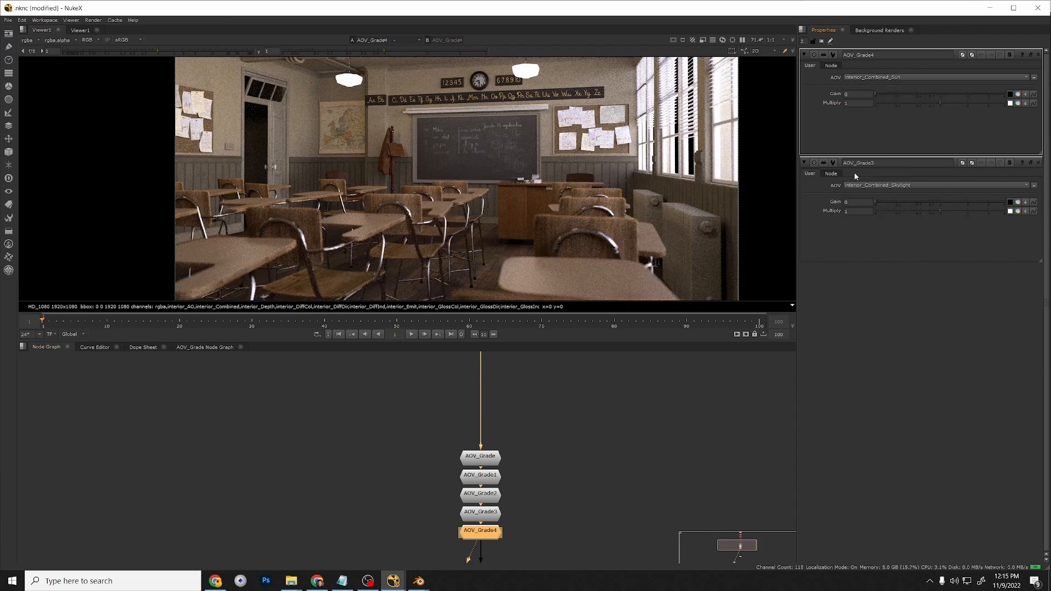
Duplicate the sun AOV_Grade node beneath itself and set the copy's AOV to interior_Combined_Window_Fill.
key("ctrl+c")
key("ctrl+v")
double_click(480, 550)
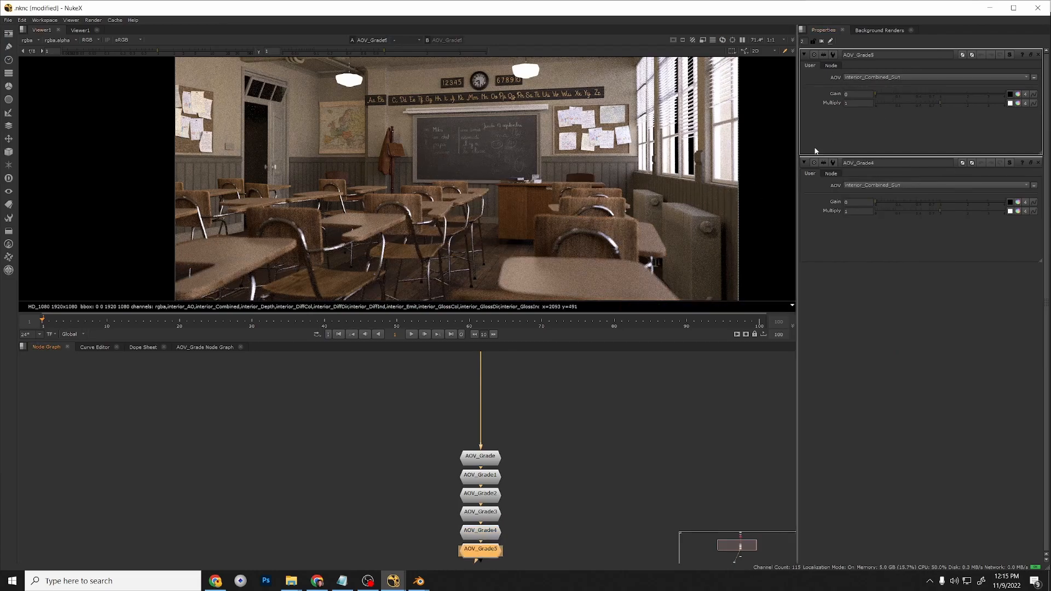
left_click(874, 78)
left_click(863, 184)
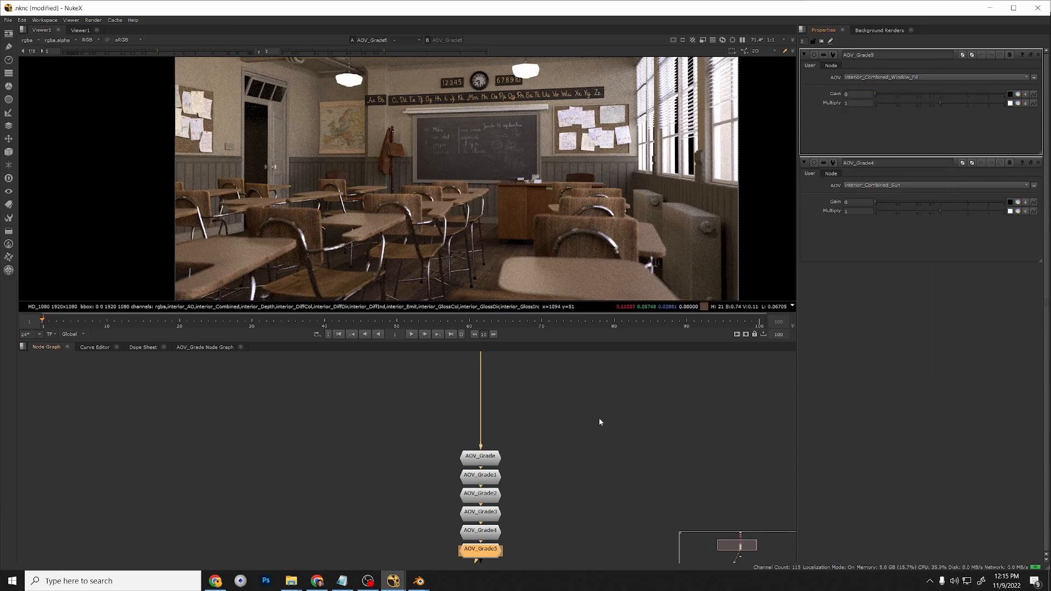
Paste one more AOV_Grade copy at the end of the stack and set its AOV to interior_Emit.
scroll(570, 449, "down", 2)
middle_click_drag(555, 496, 552, 448)
scroll(519, 466, "up", 2)
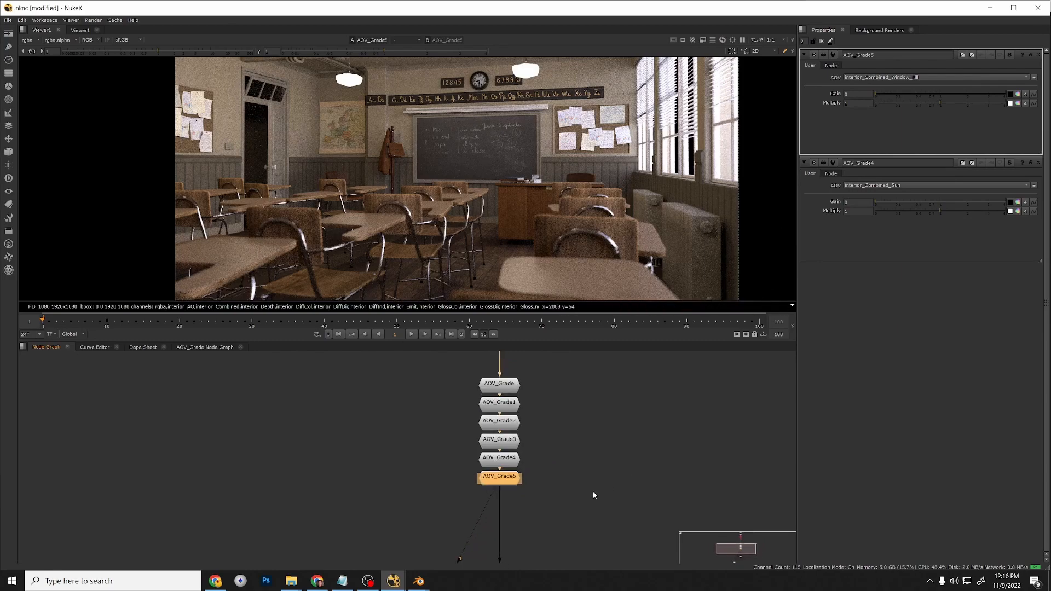
key("ctrl+v")
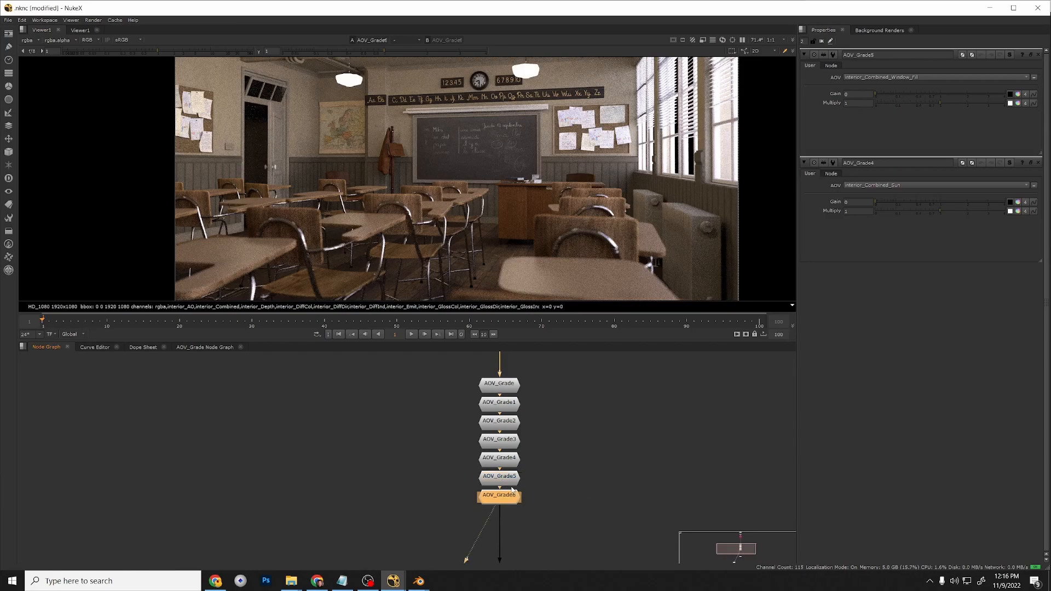
left_click(913, 78)
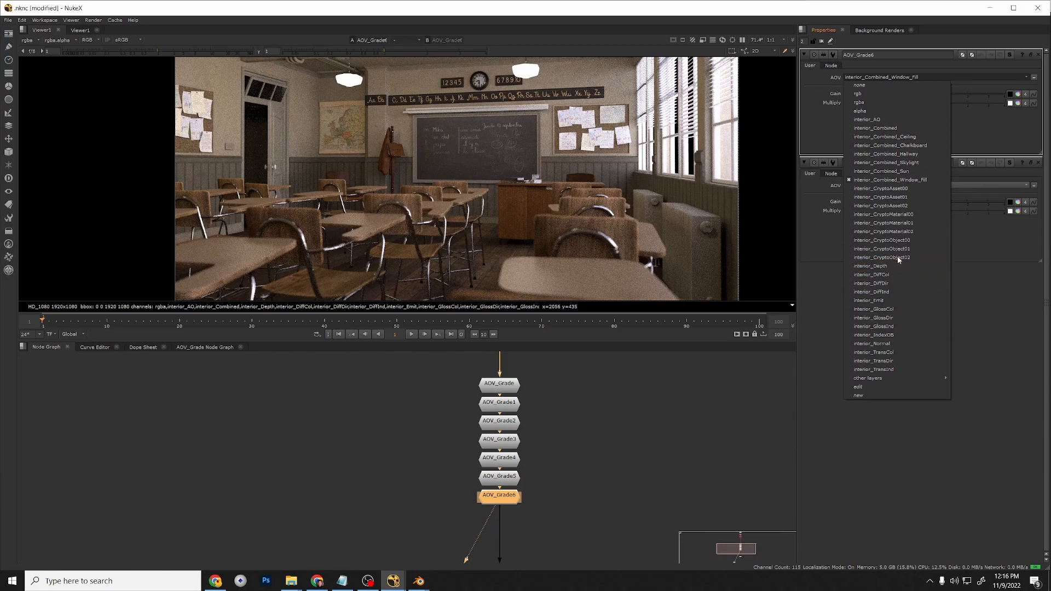
left_click(889, 301)
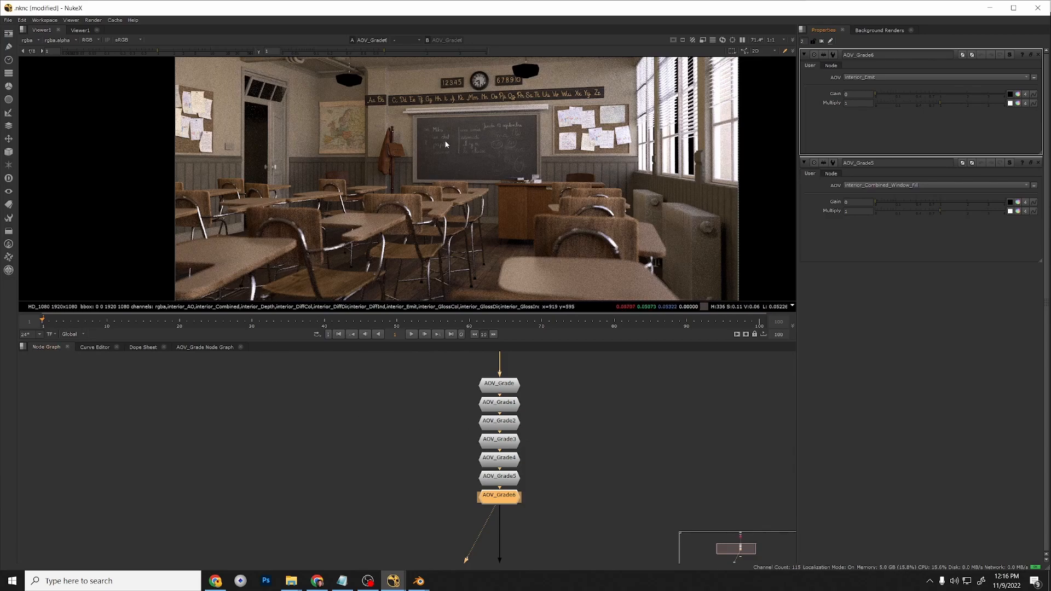
Inspect the doorway and the full classroom image in the viewer, deselect the nodes, and save the script.
scroll(253, 152, "up", 5)
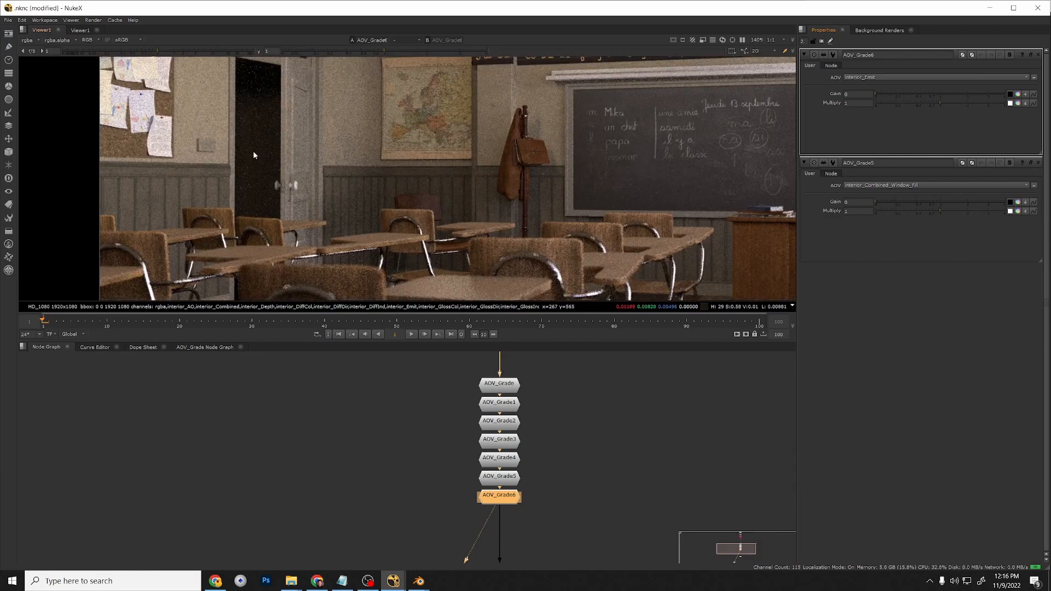
scroll(250, 137, "down", 3)
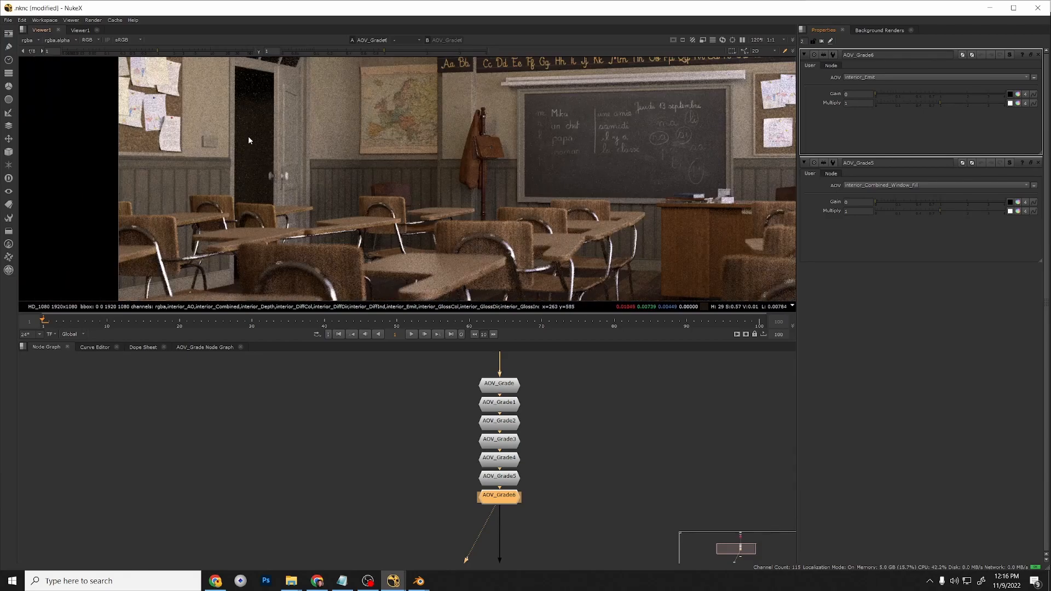
scroll(248, 136, "down", 4)
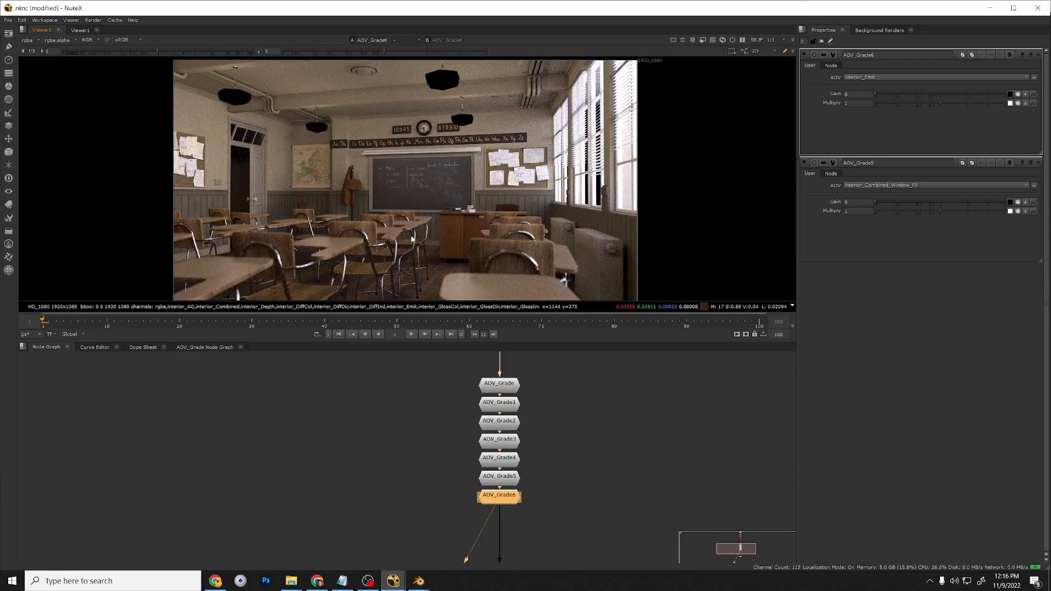
middle_click_drag(467, 226, 474, 217)
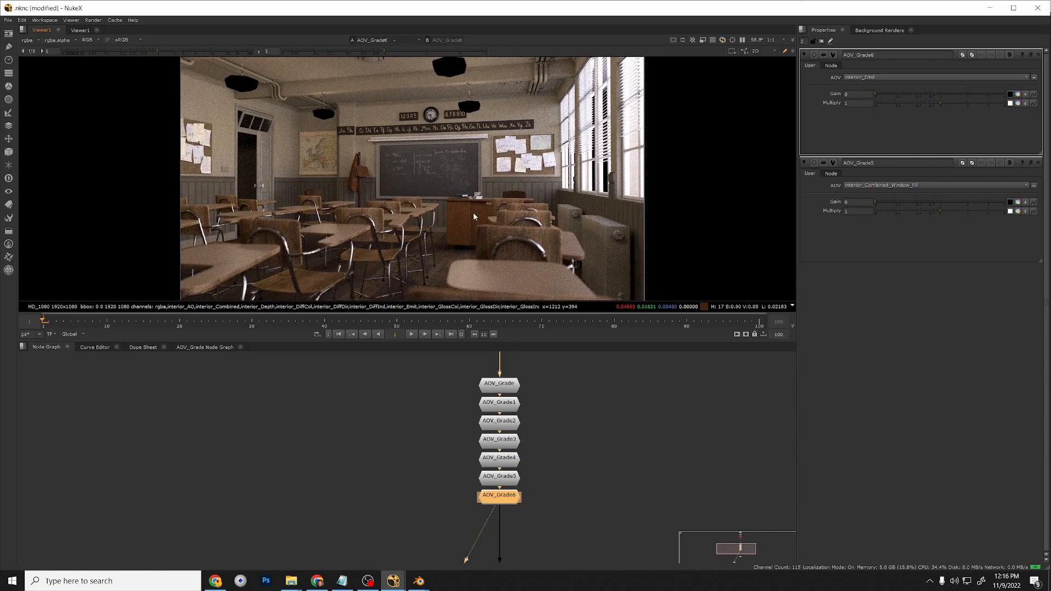
left_click(590, 464)
key("ctrl+s")
scroll(552, 462, "down", 5)
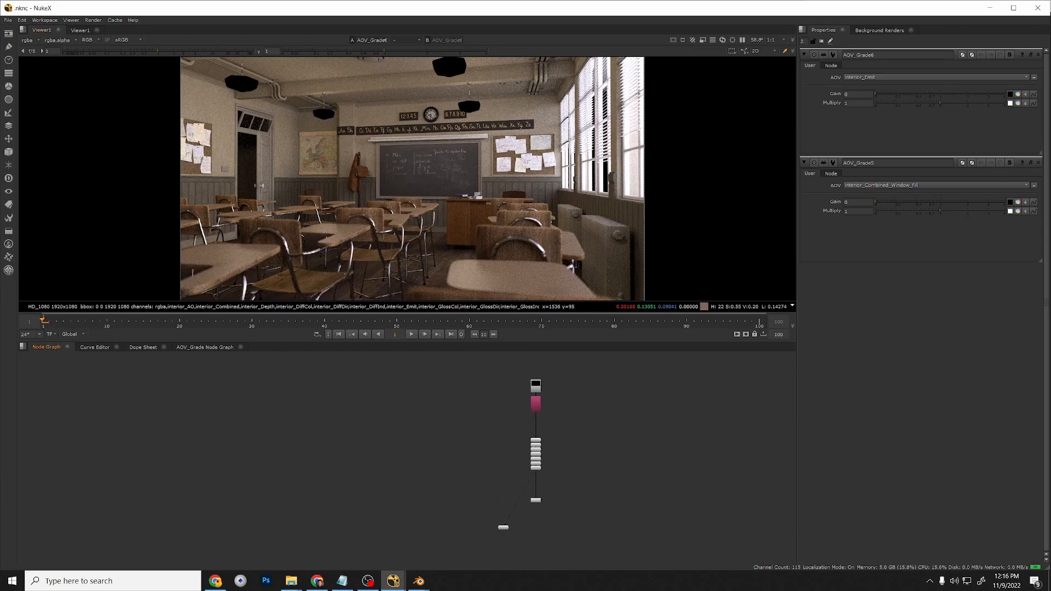
Switch to Blender and bring its main window with the classroom scene to the front.
mouse_move(418, 580)
left_click(467, 531)
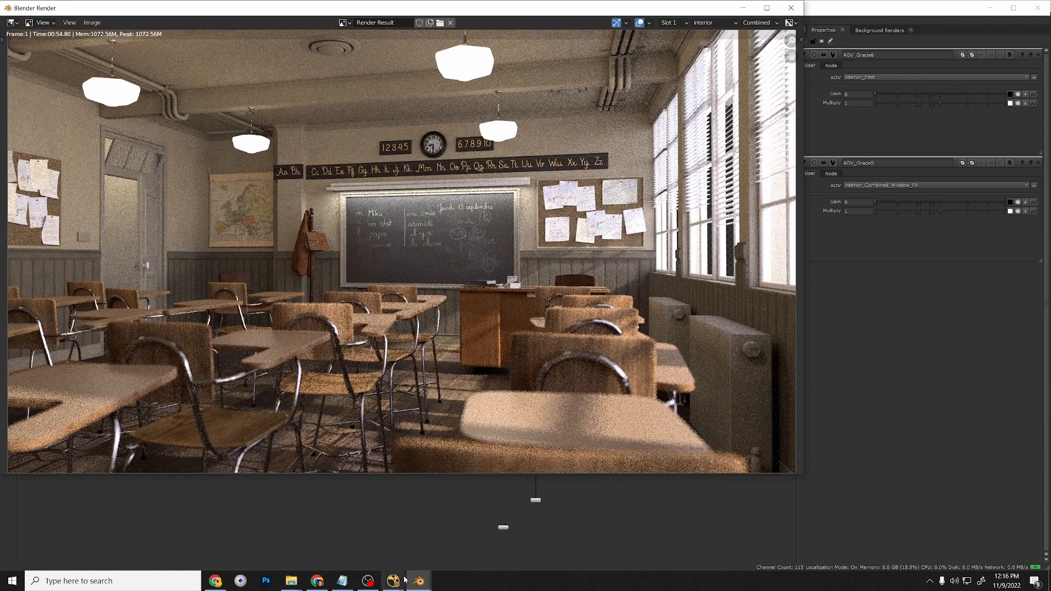
mouse_move(418, 580)
left_click(365, 540)
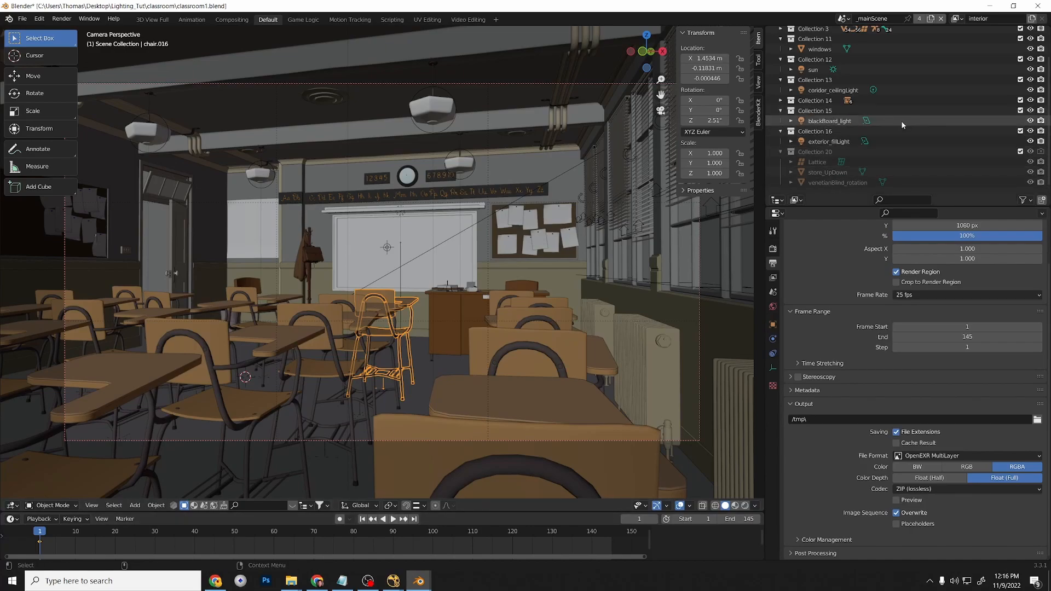
Remove the Ceiling light group from the interior view layer.
scroll(898, 125, "up", 3)
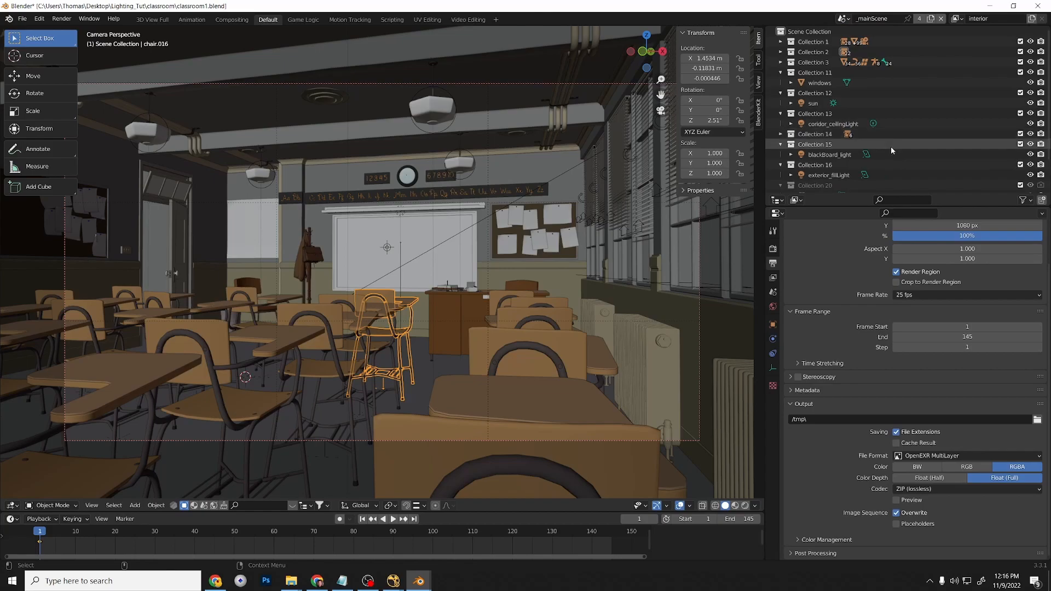
left_click(773, 279)
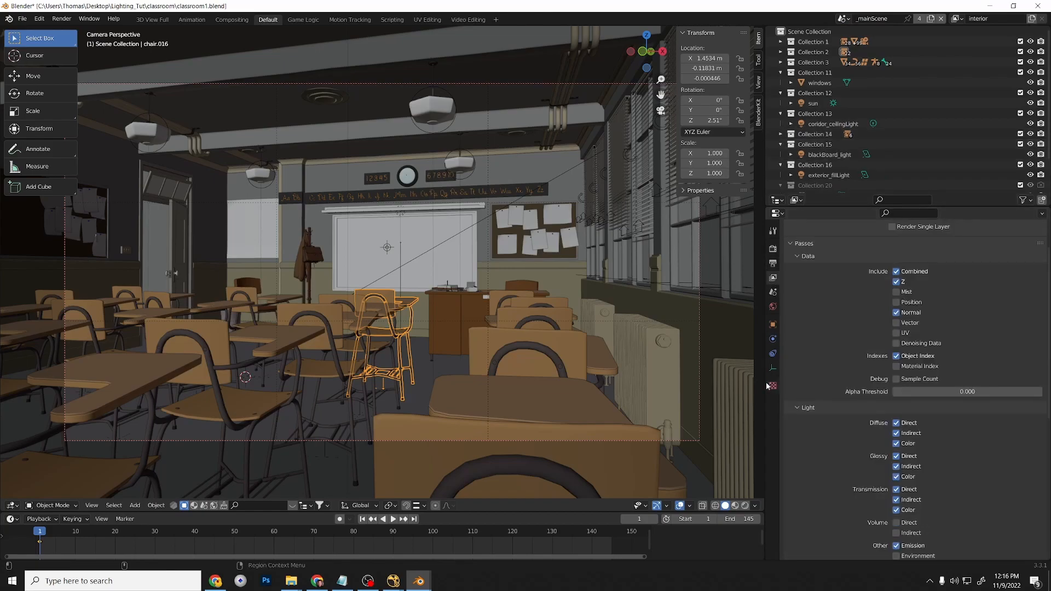
scroll(857, 393, "down", 10)
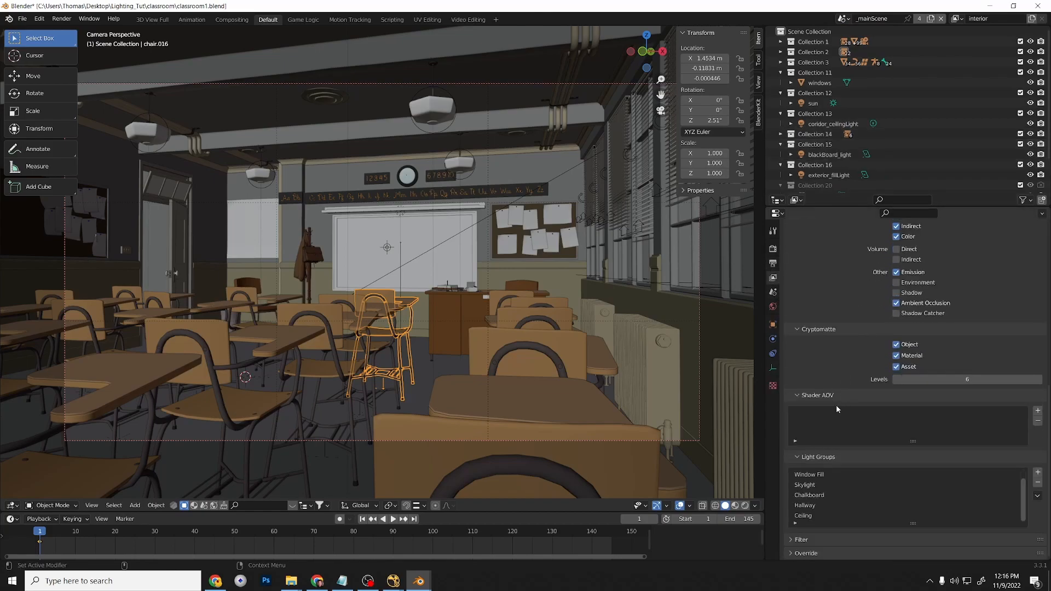
left_click(807, 516)
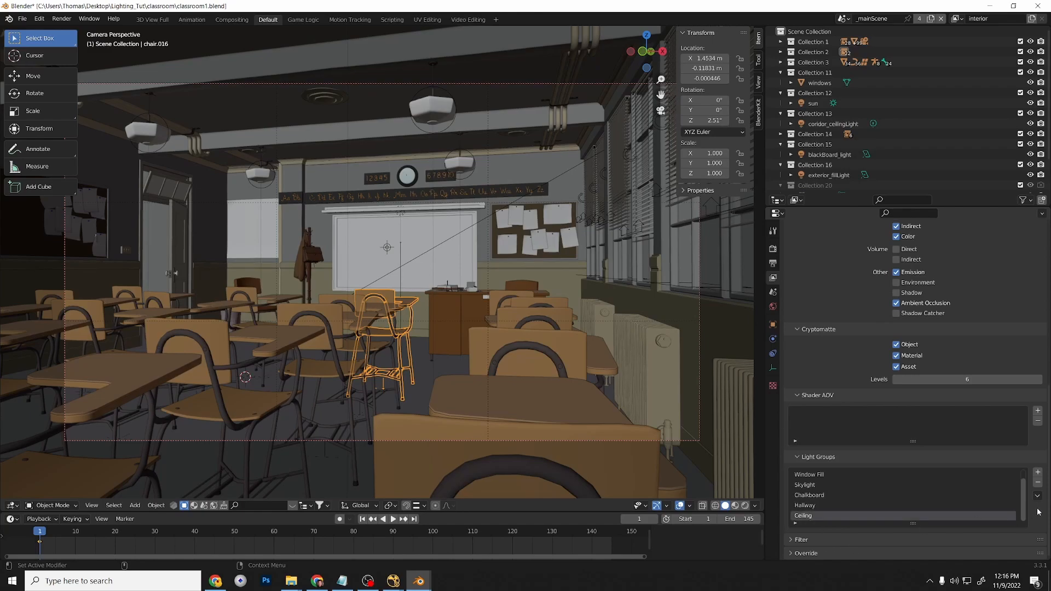
left_click(1039, 483)
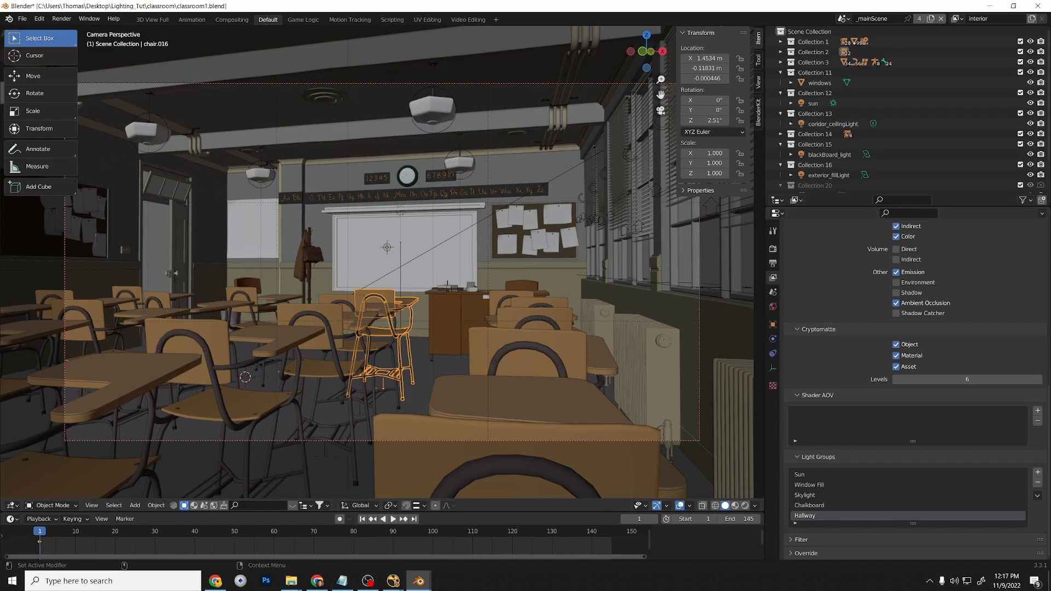
Select the windows plane behind the venetian blinds and expand it in the outliner down to its dayLight_portal material.
left_click(818, 485)
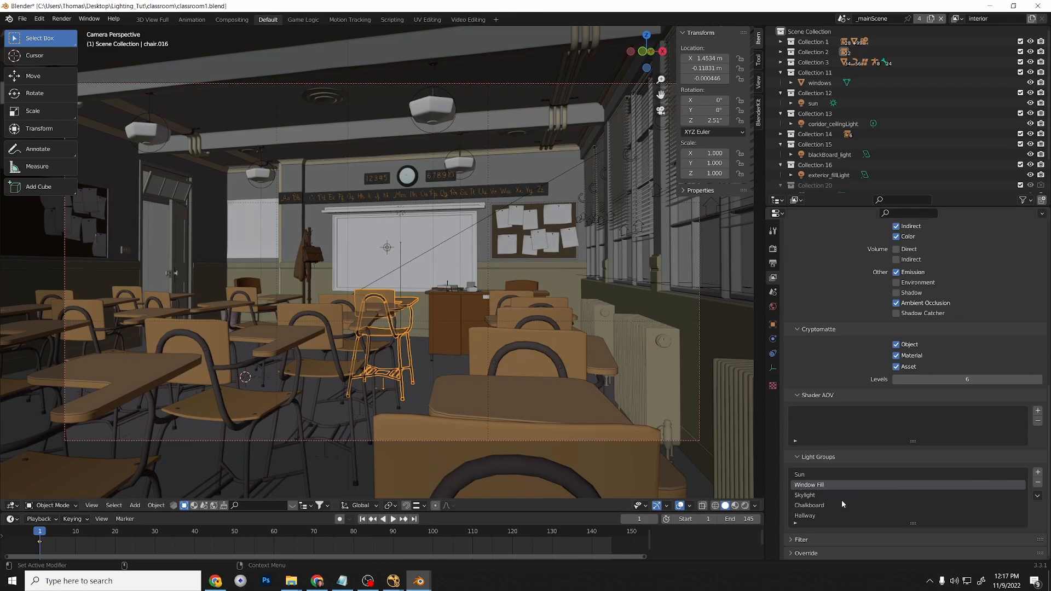
left_click(661, 111)
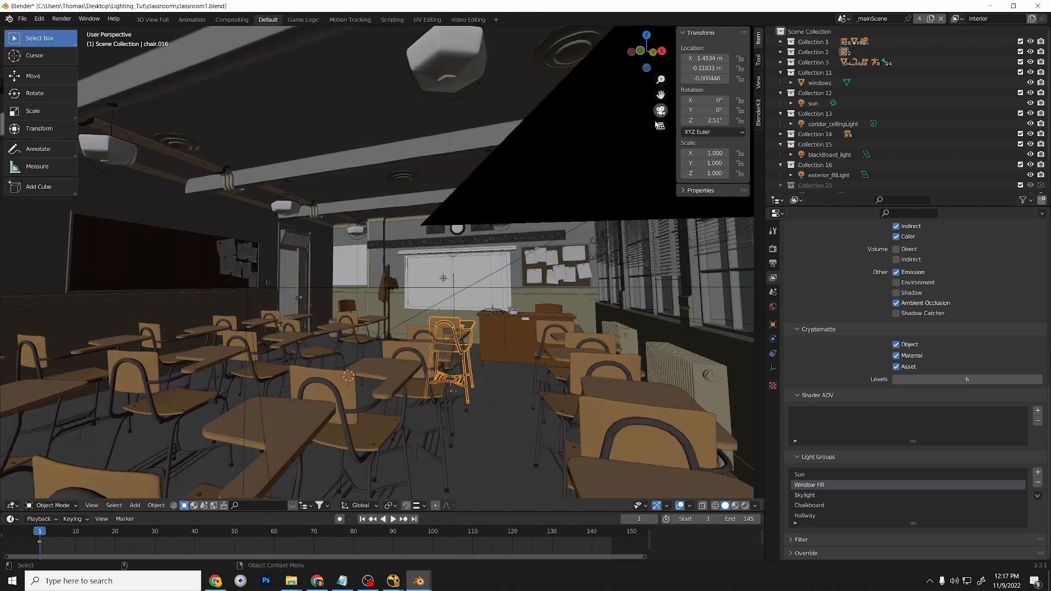
middle_click_drag(582, 319, 517, 356, "shift")
left_click(400, 338)
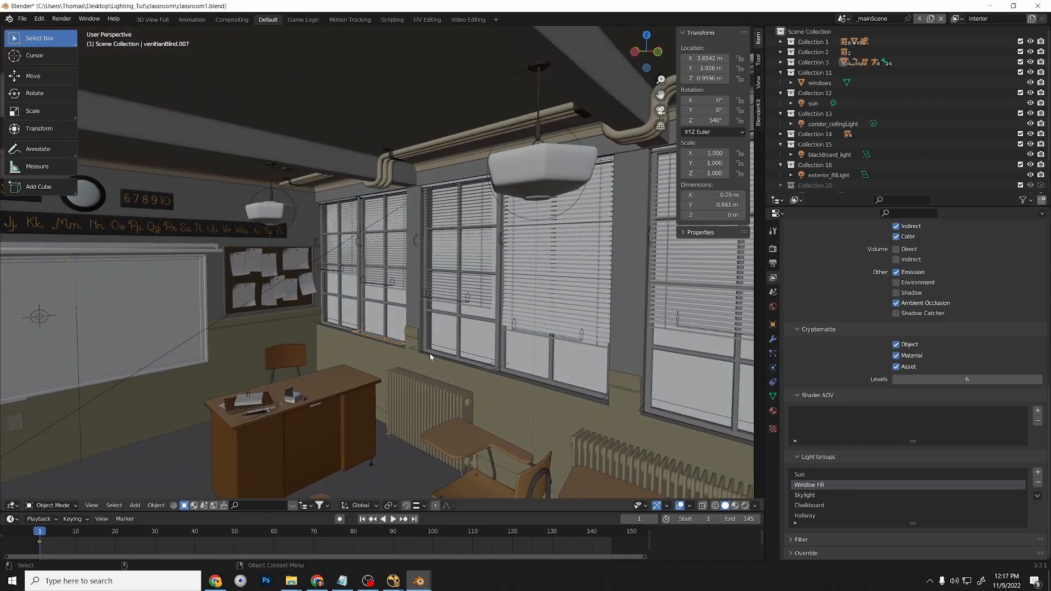
scroll(989, 161, "down", 3)
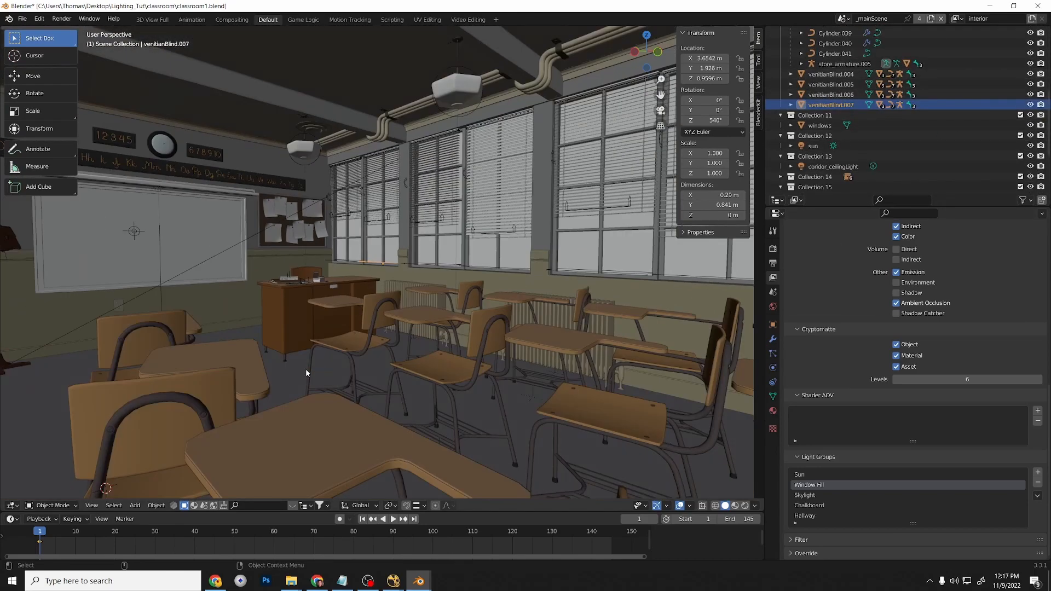
middle_click_drag(305, 369, 540, 320)
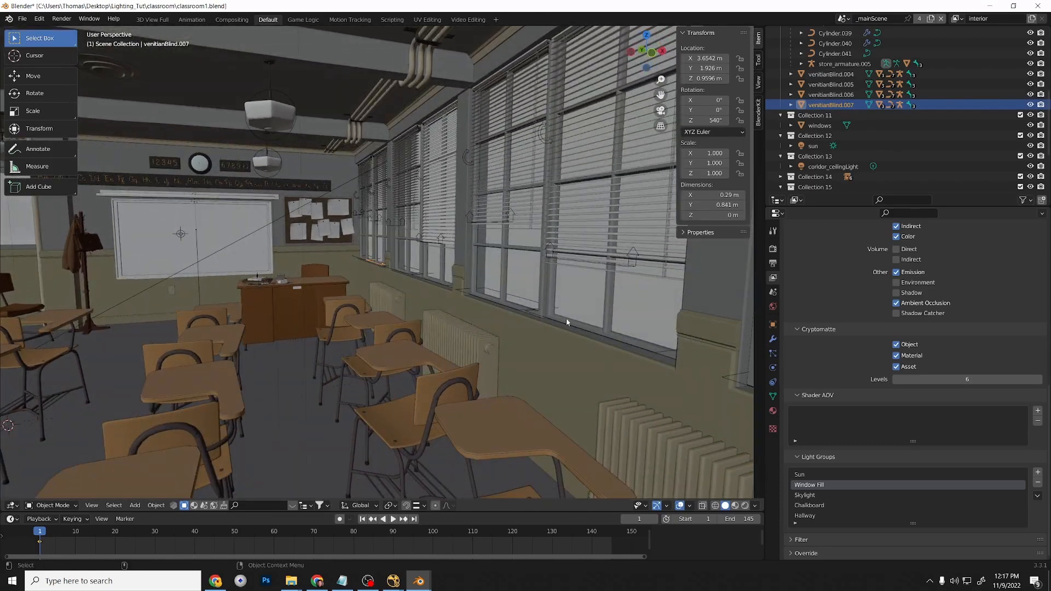
left_click(586, 298)
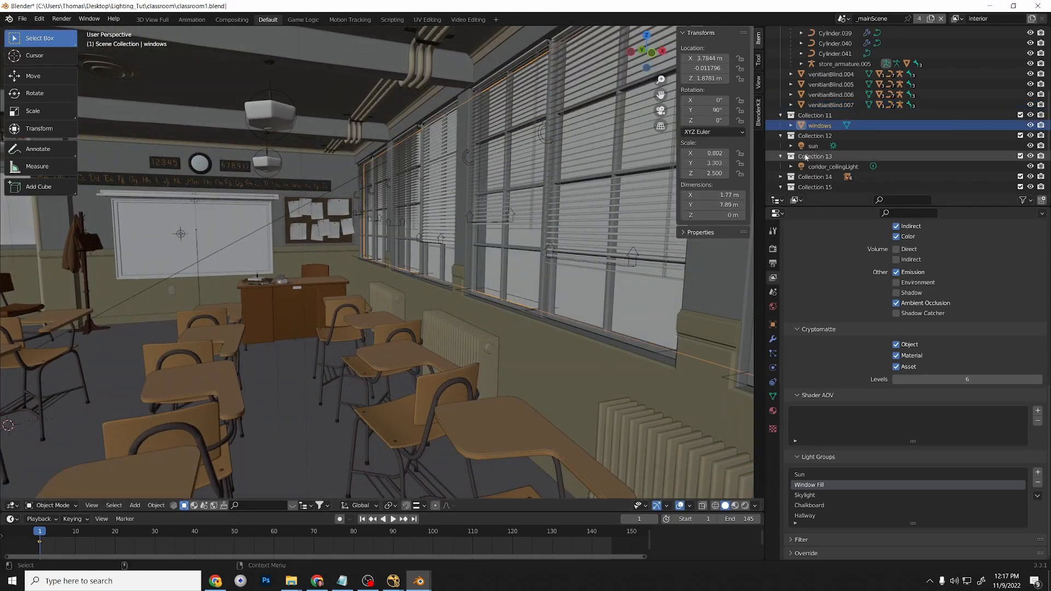
left_click(790, 125)
left_click(801, 137)
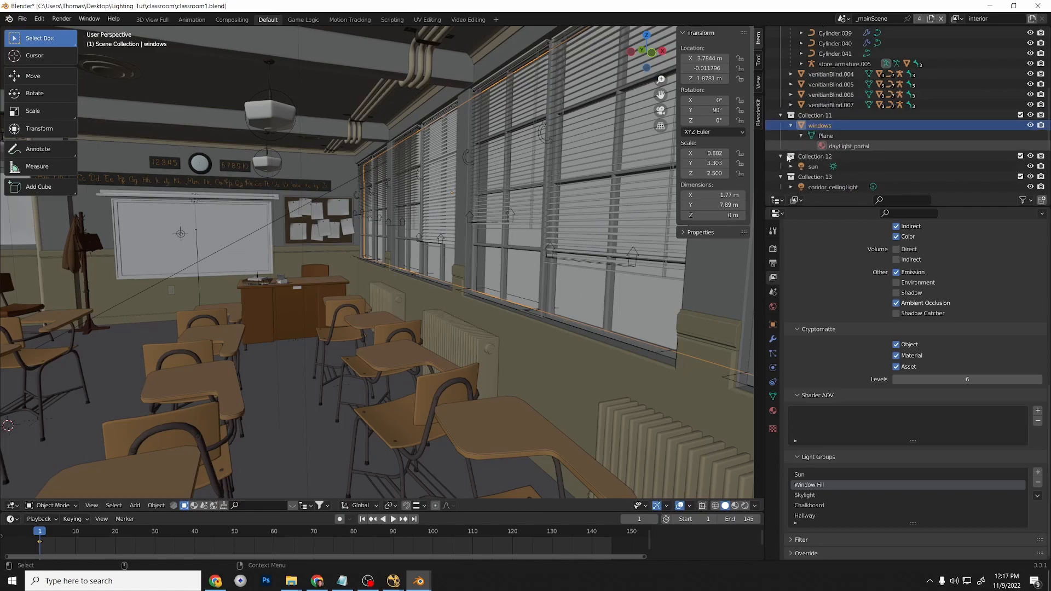
left_click(845, 146)
Assign the windows object to the Window Fill light group.
middle_click_drag(445, 340, 471, 321)
scroll(472, 322, "up", 3)
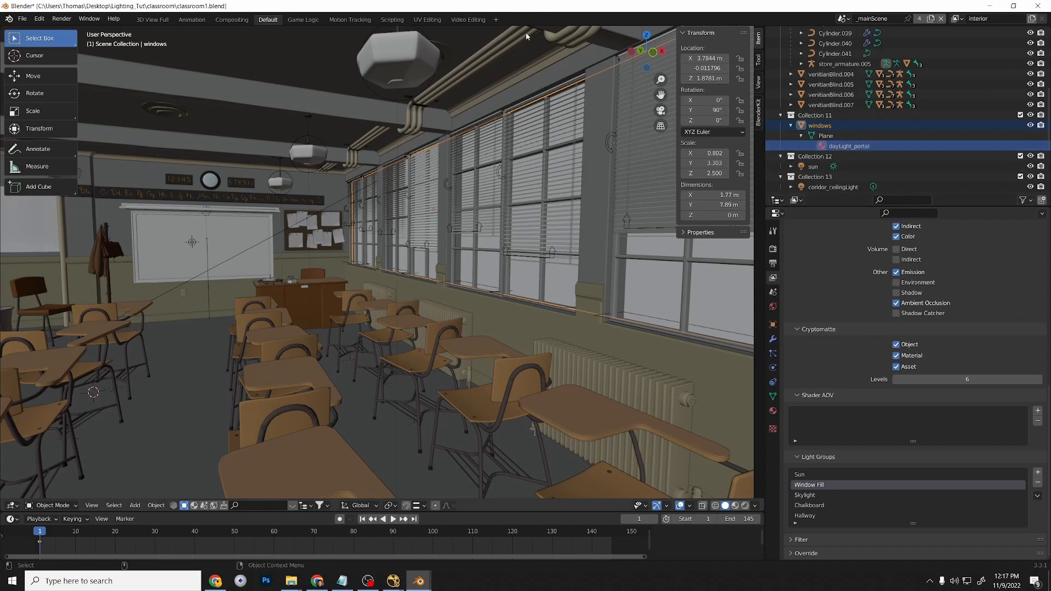
right_click_drag(627, 199, 523, 232, "alt")
right_click_drag(357, 276, 506, 157, "alt")
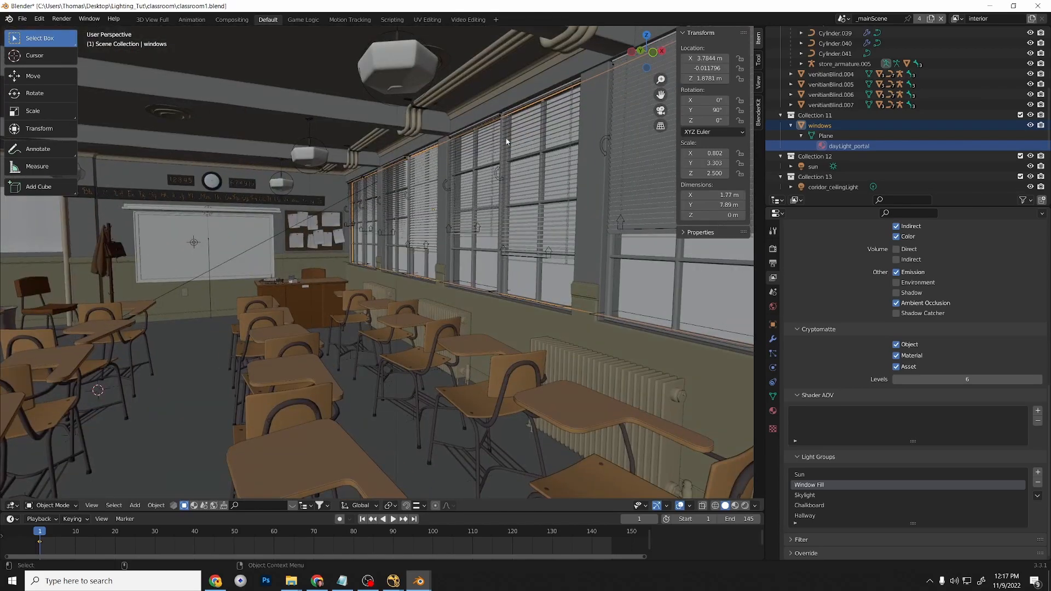
left_click_drag(247, 329, 269, 357, "alt")
middle_click_drag(269, 357, 290, 351, "alt")
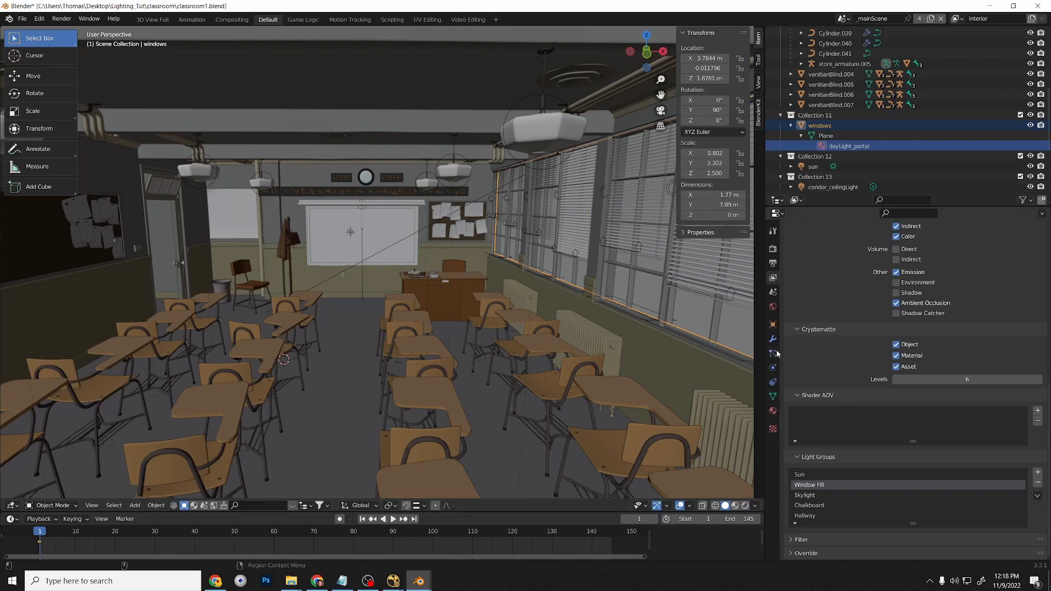
left_click(773, 324)
left_click(1017, 523)
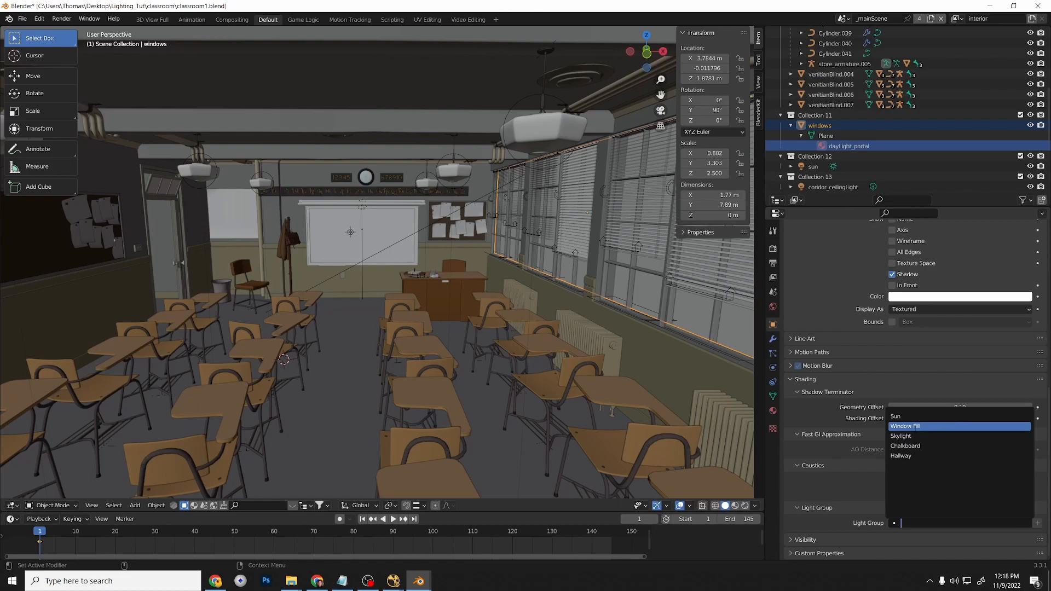
left_click(914, 426)
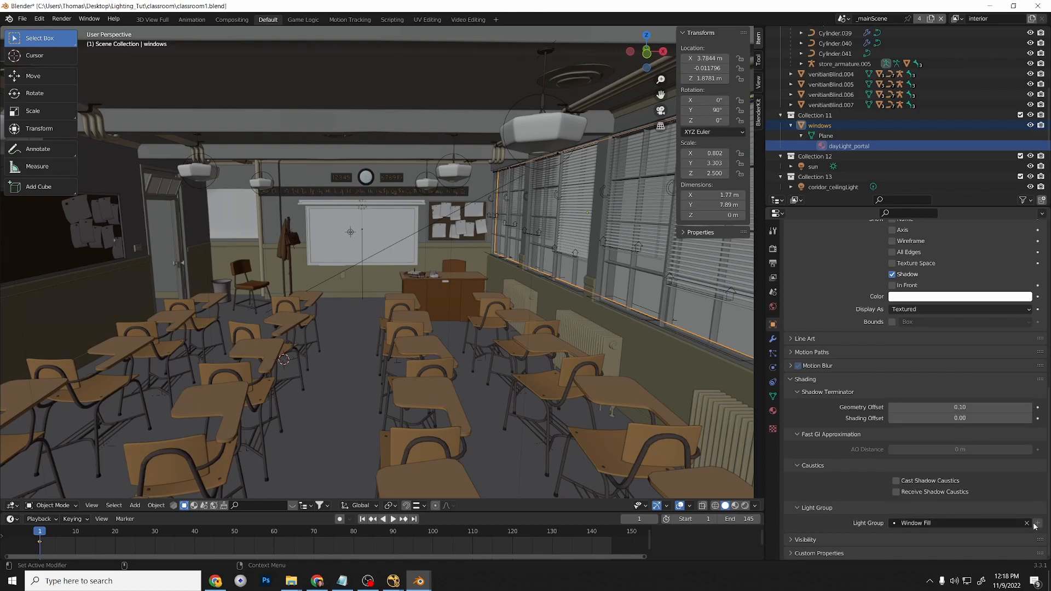
Remove the Skylight light group from the interior view layer.
scroll(772, 339, "up", 3, "ctrl")
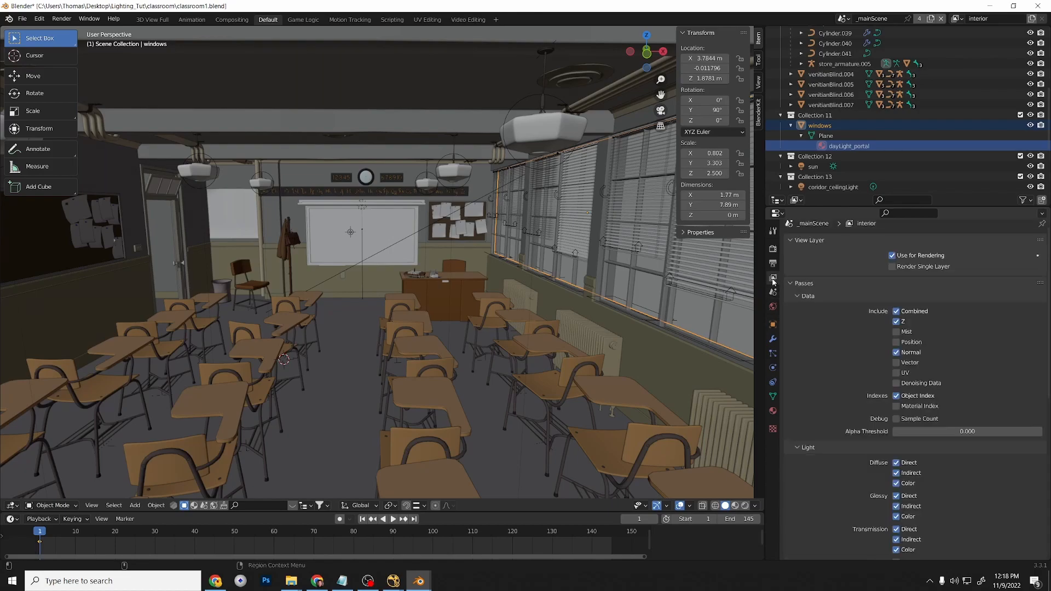
scroll(828, 453, "down", 12)
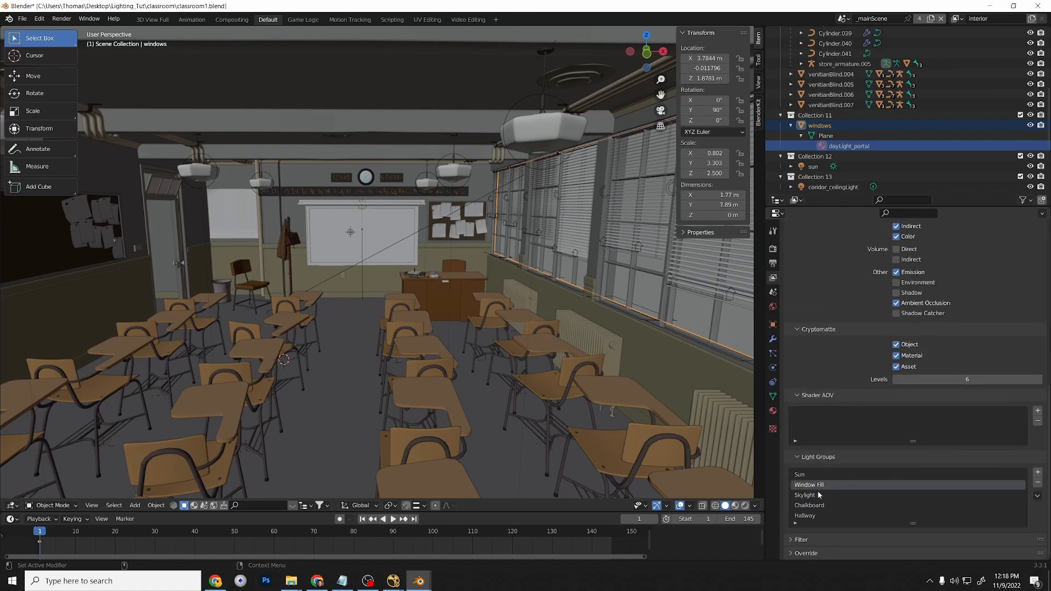
left_click(809, 495)
left_click(1038, 483)
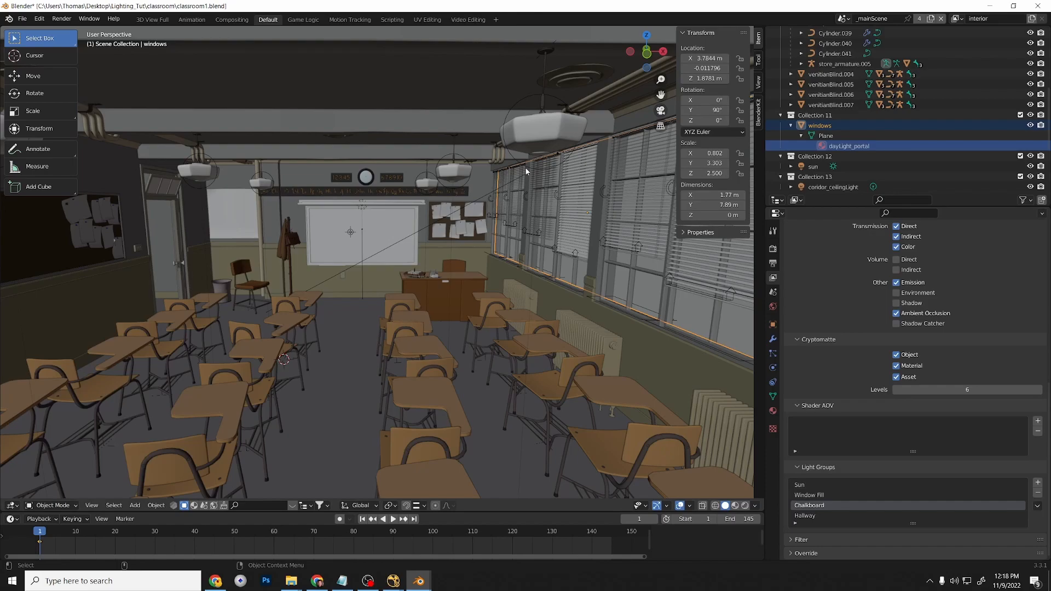
Collapse the expanded scene collections and exclude Collection 14, which holds the ceiling lamps, from the view layer.
scroll(874, 112, "up", 7)
left_click(790, 103)
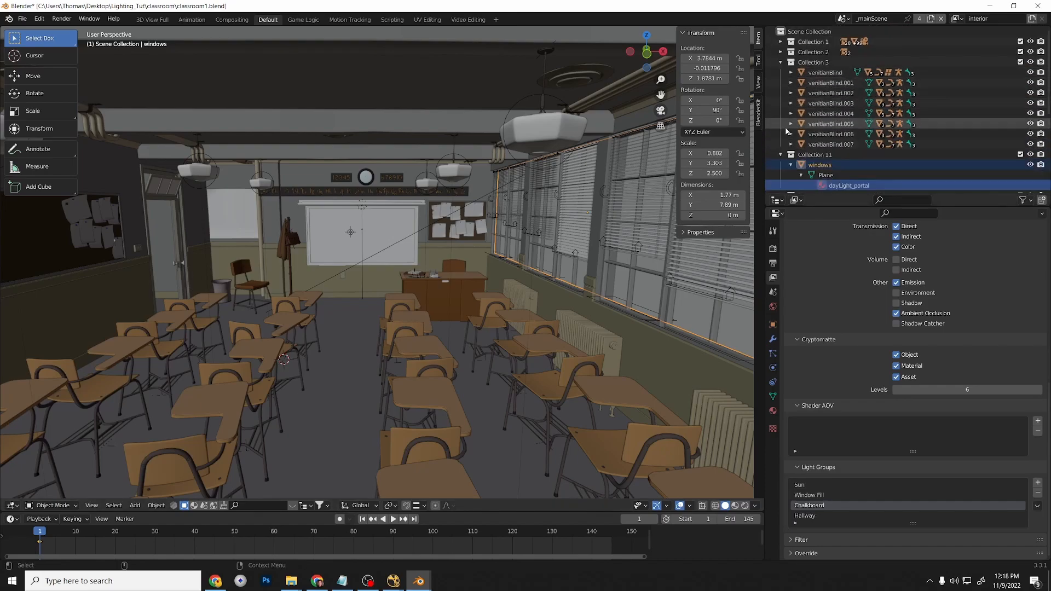
left_click(780, 62)
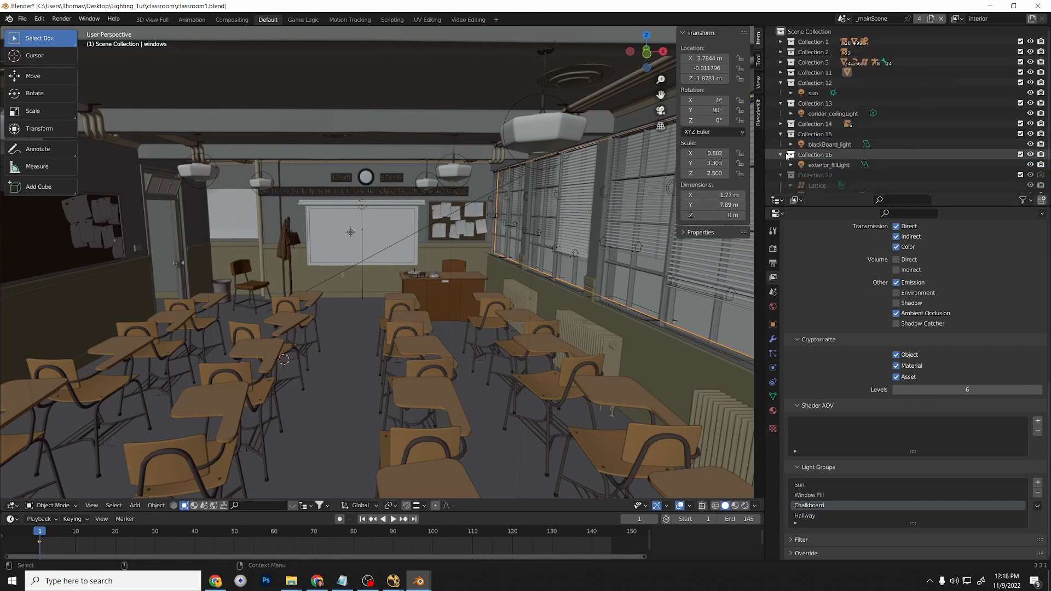
left_click(780, 83)
left_click(780, 93)
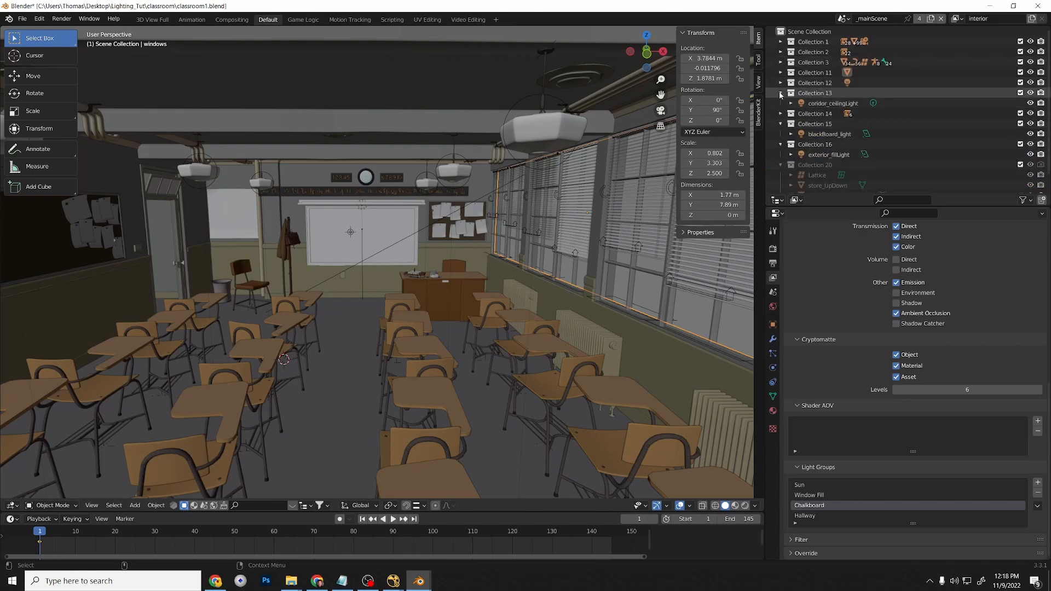
left_click(780, 114)
left_click(780, 124)
left_click(1020, 103)
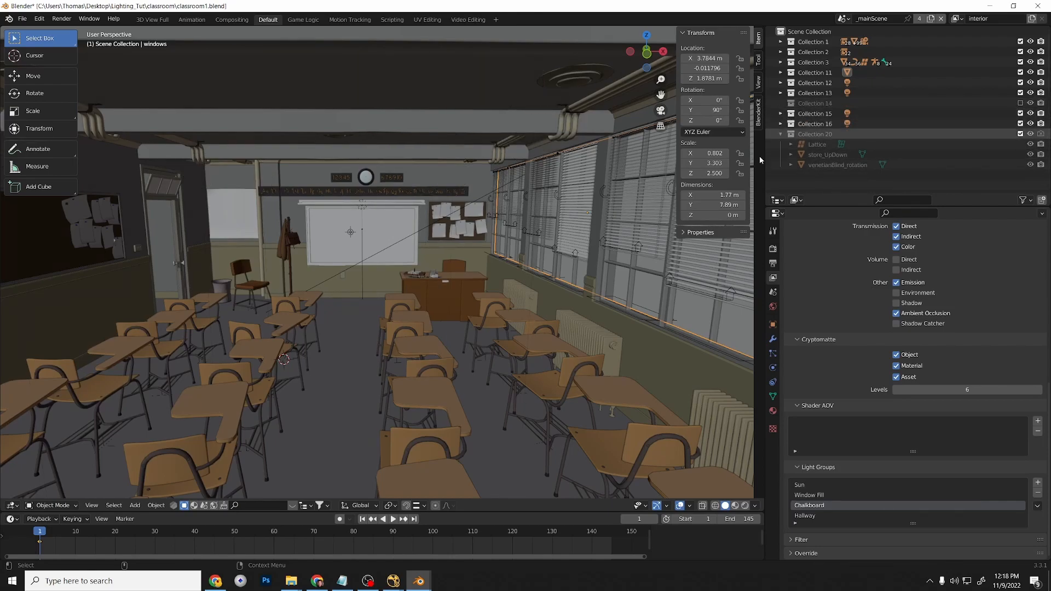
Select the blackboardLamp strip in the fixture above the chalkboard and assign it to the Chalkboard light group.
left_click(660, 110)
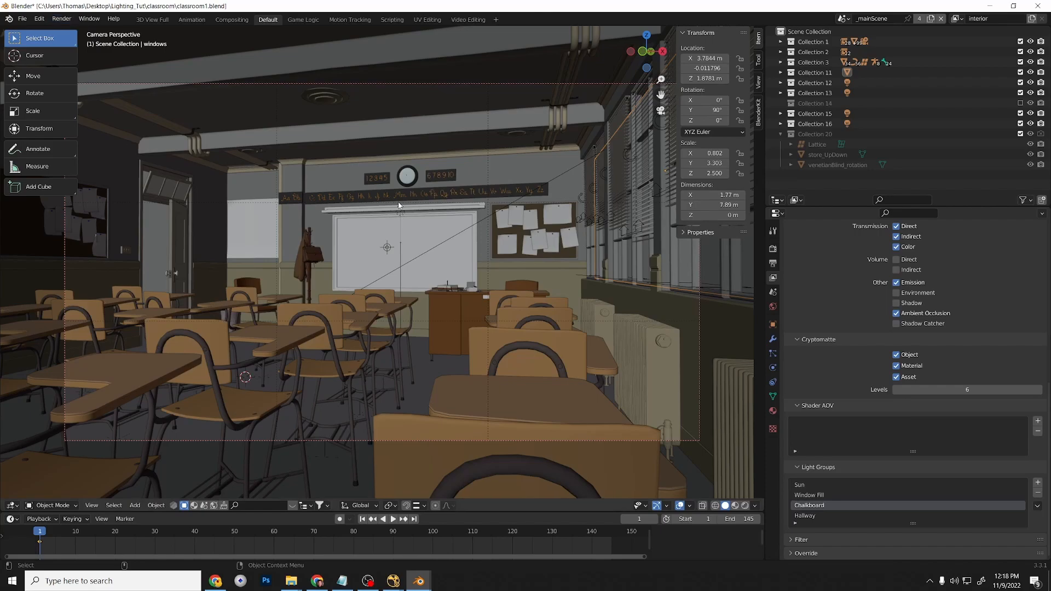
middle_click_drag(384, 235, 381, 320)
scroll(381, 320, "up", 15)
middle_click_drag(511, 316, 512, 251)
scroll(513, 253, "down", 8)
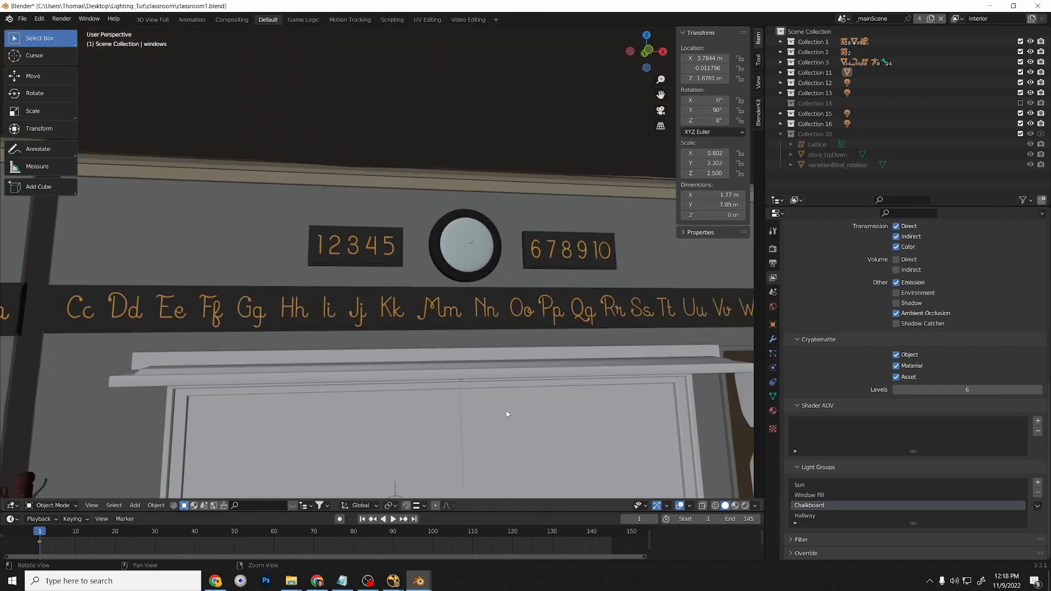
left_click(492, 377)
scroll(494, 383, "down", 5)
middle_click_drag(392, 323, 377, 268)
left_click(330, 246)
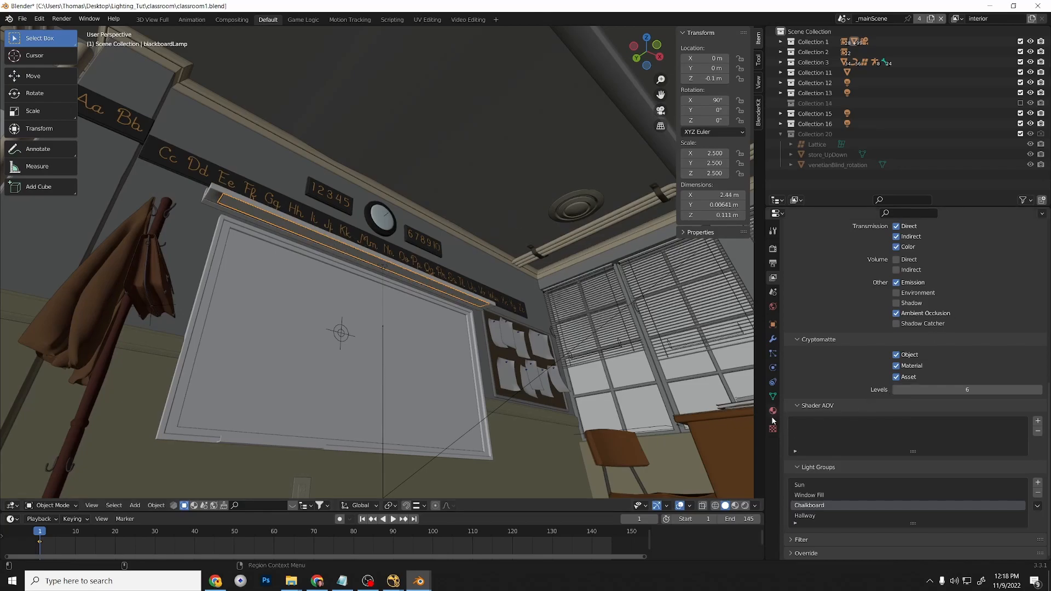
left_click(773, 324)
scroll(825, 425, "down", 1)
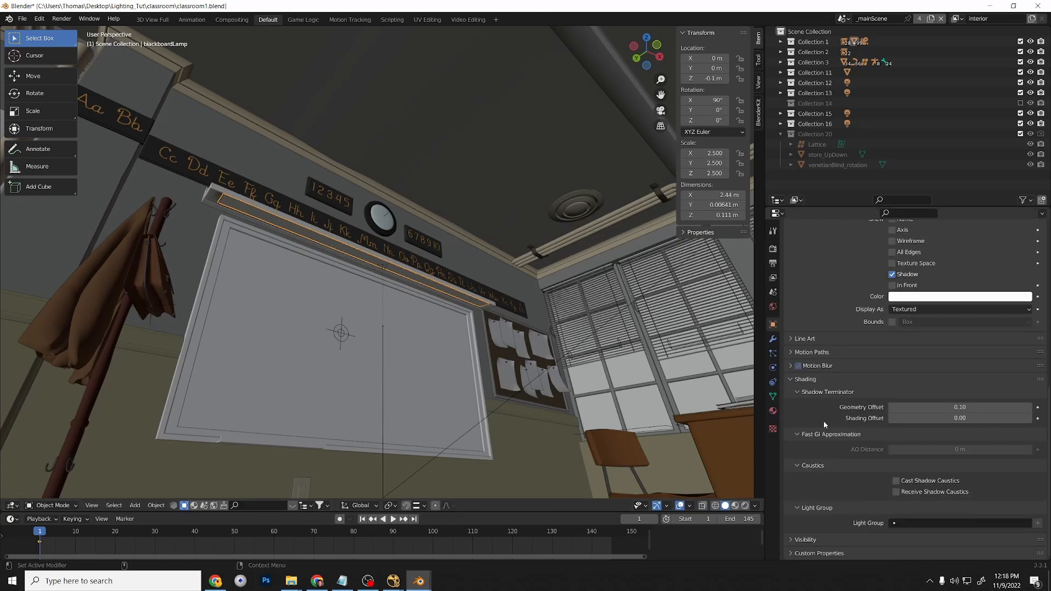
left_click(989, 526)
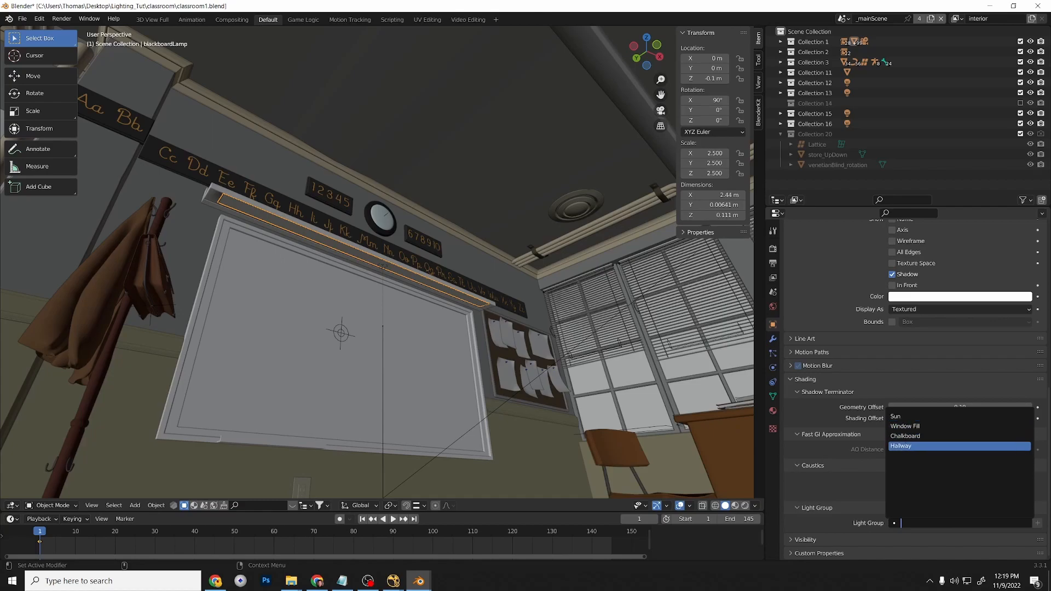
left_click(906, 436)
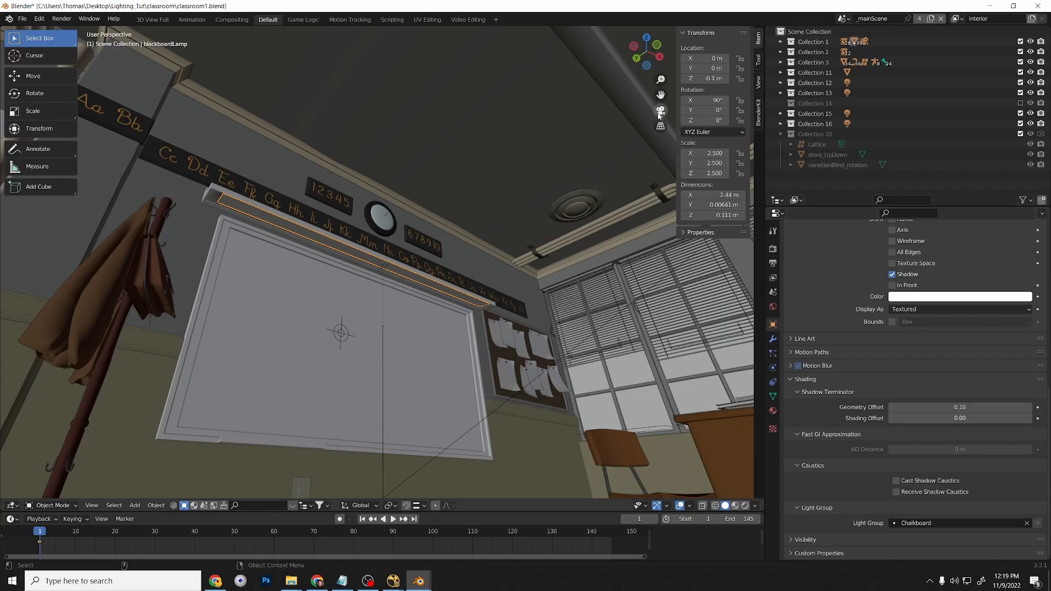
Return to the camera view, save the classroom scene file and bring up the render commands.
key("KP_0")
key("ctrl+s")
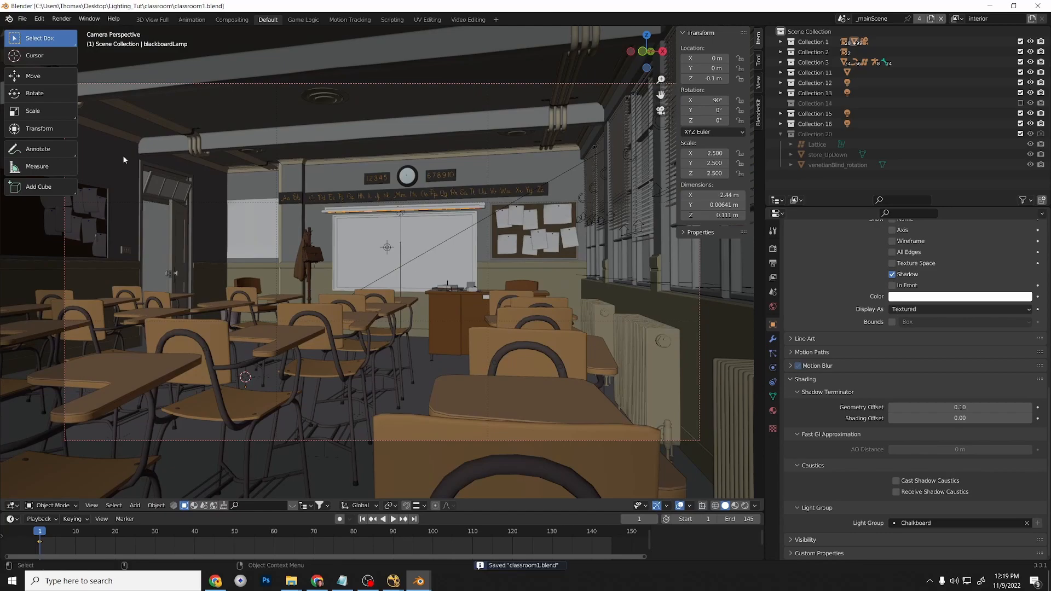
left_click(63, 19)
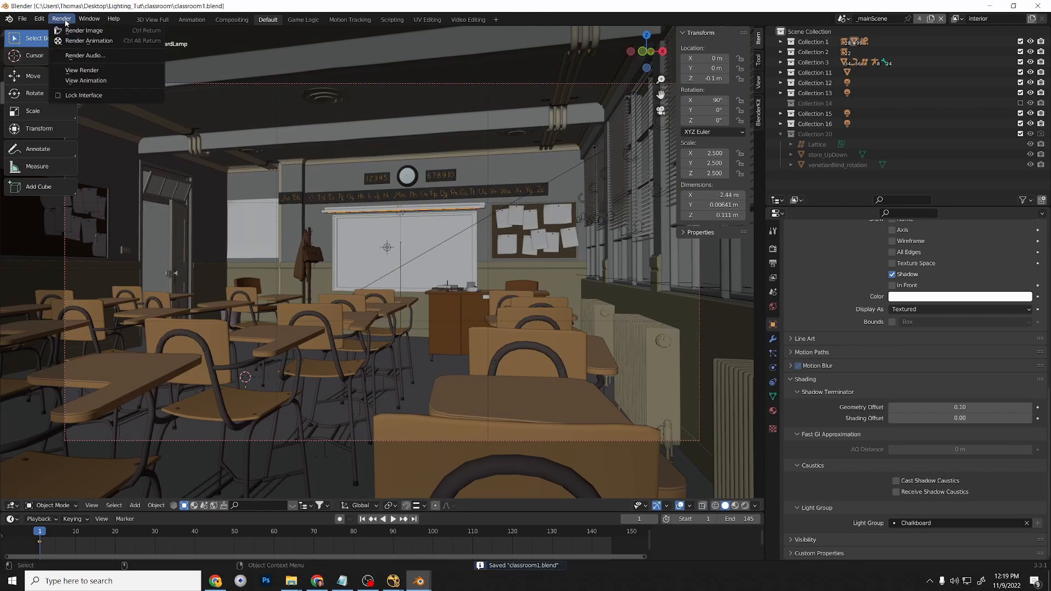
Open the last render result to review the classroom image, and close it.
left_click(77, 70)
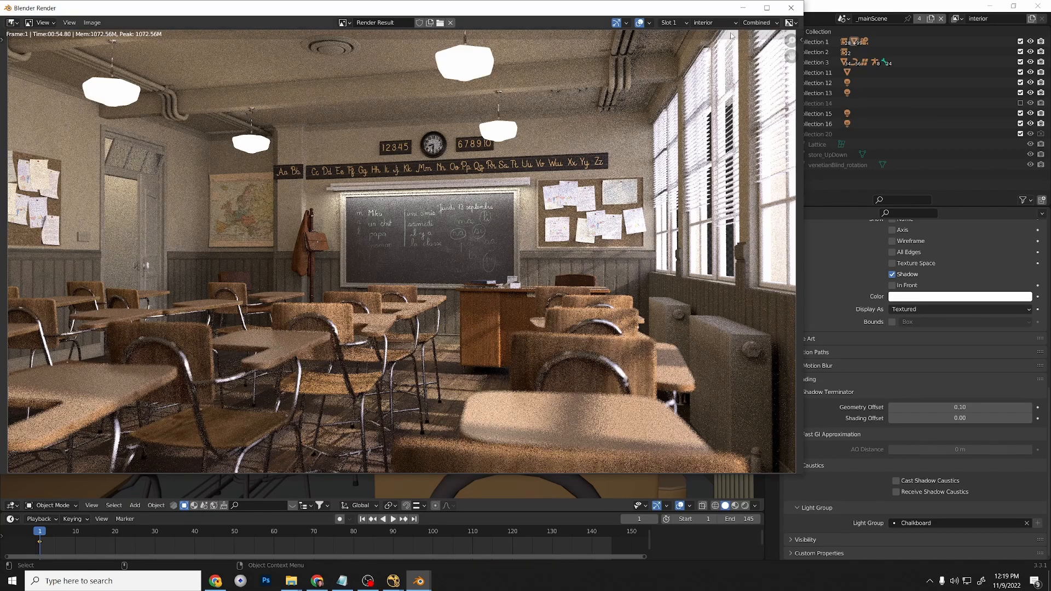
left_click_drag(535, 7, 578, 44)
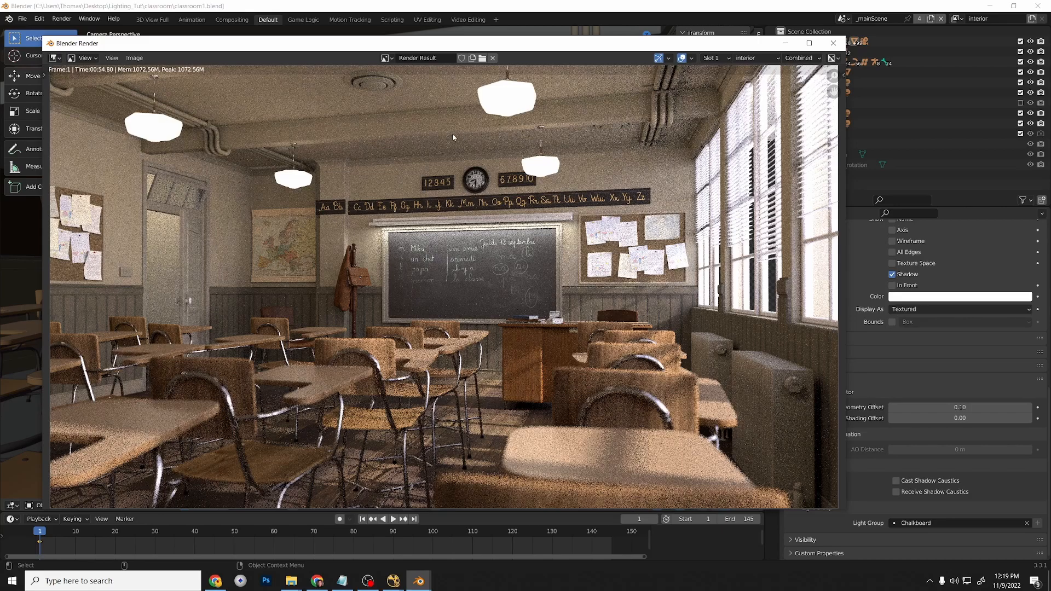
key("Escape")
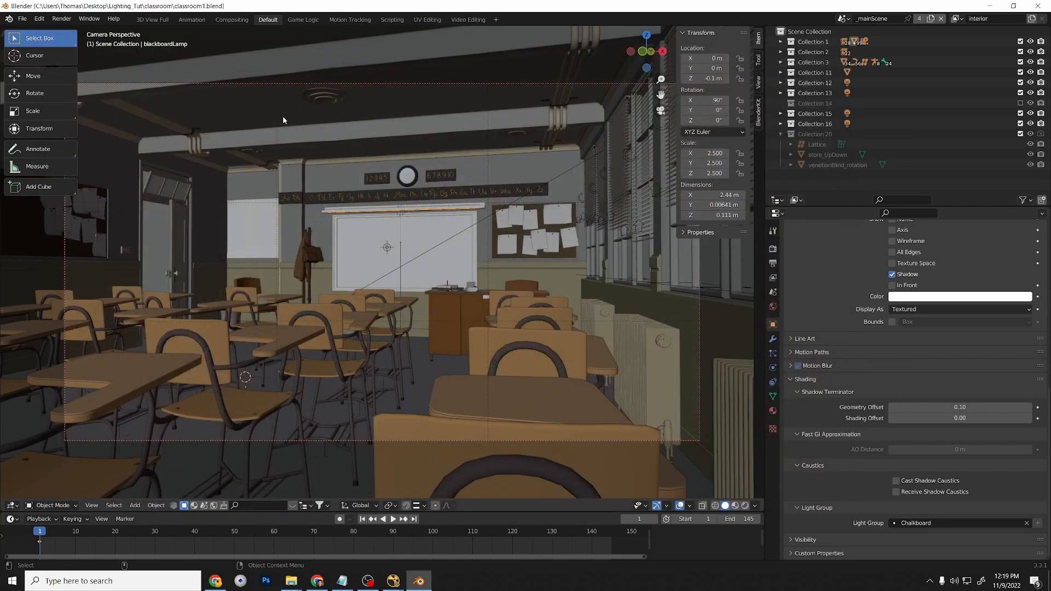
Render the classroom still image and stop the render after about 10 samples.
left_click(62, 18)
left_click(77, 31)
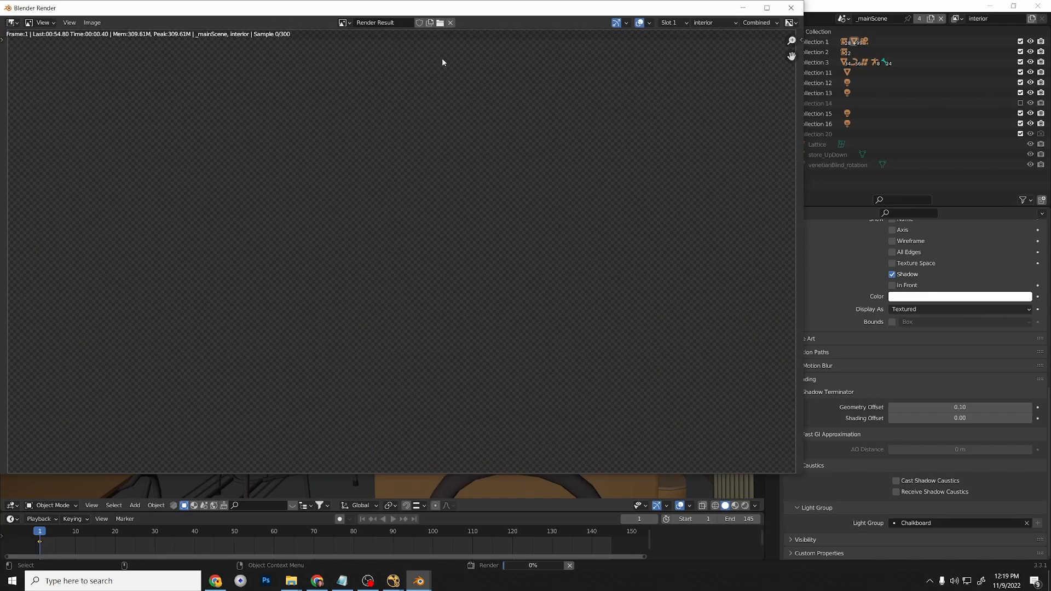
left_click_drag(474, 13, 530, 76)
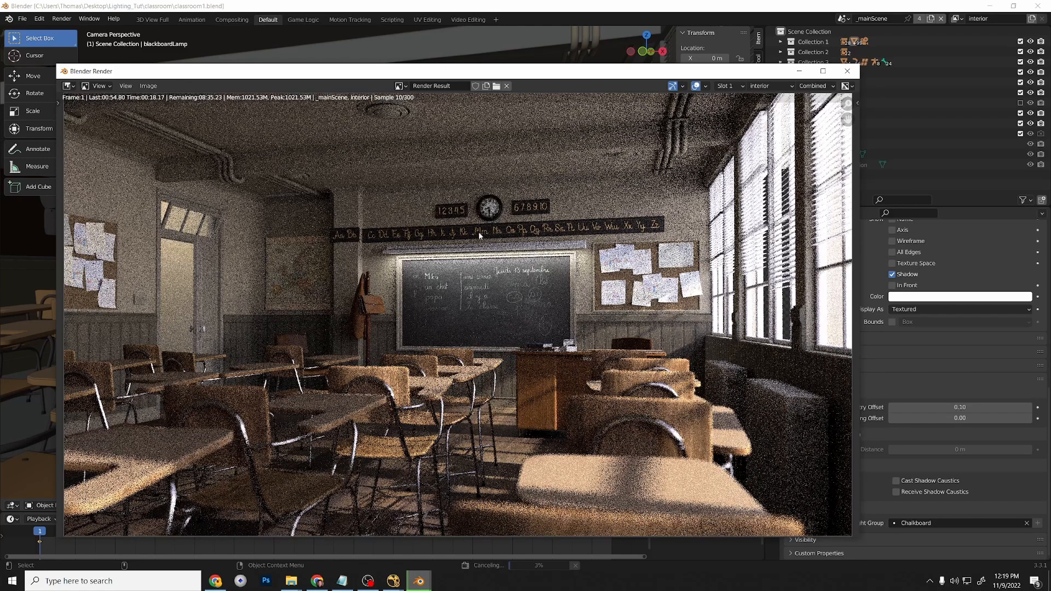
key("Escape")
Examine the Combined_Sun, Combined_Window Fill, Combined_Chalkboard and Combined_Hallway light group passes of the render, and return to the Combined pass.
left_click(810, 87)
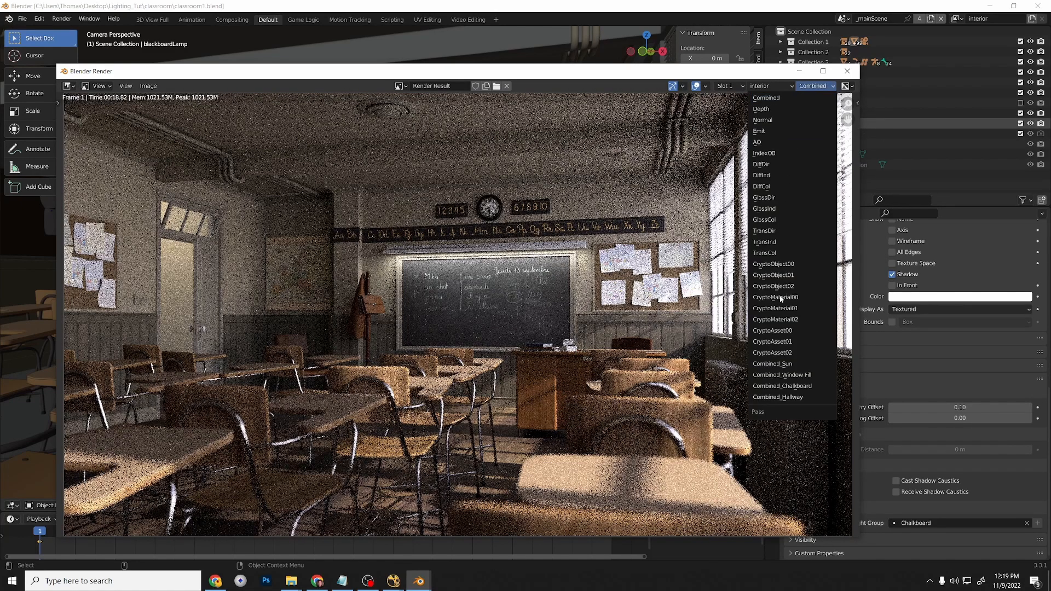
left_click(788, 363)
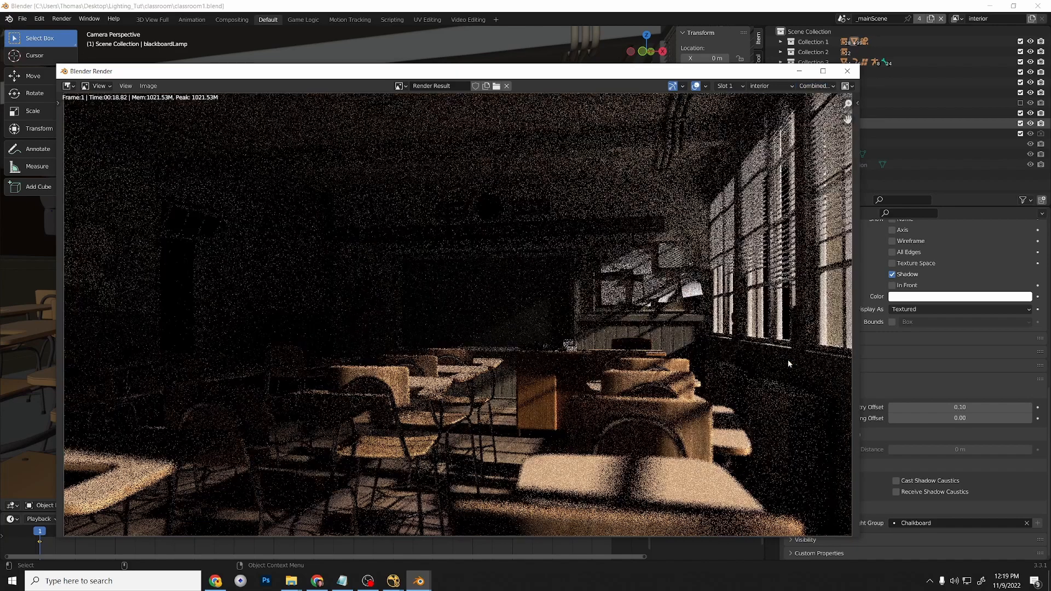
left_click(819, 86)
left_click(814, 373)
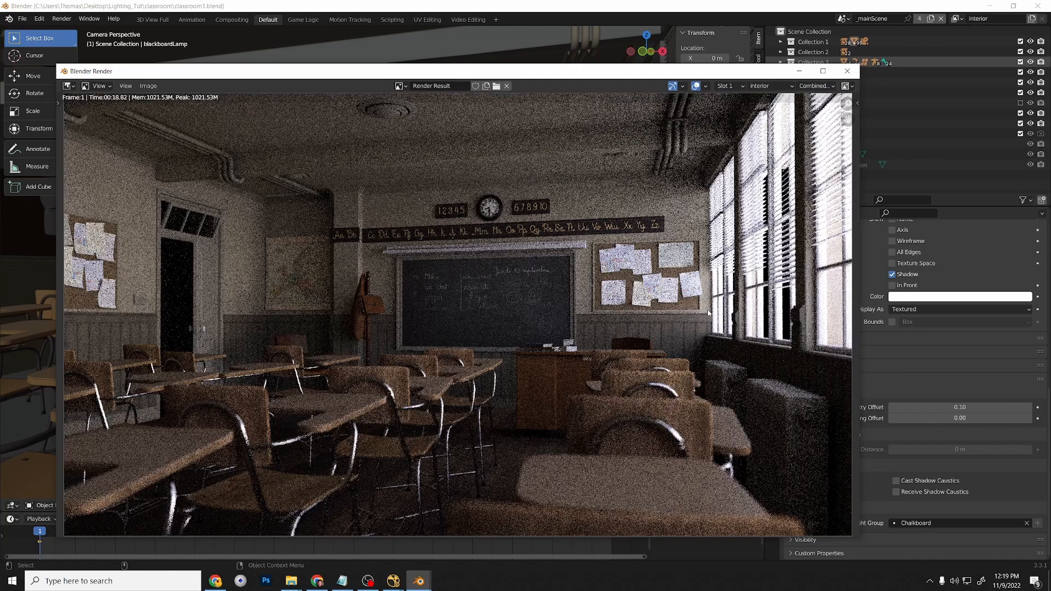
left_click(816, 86)
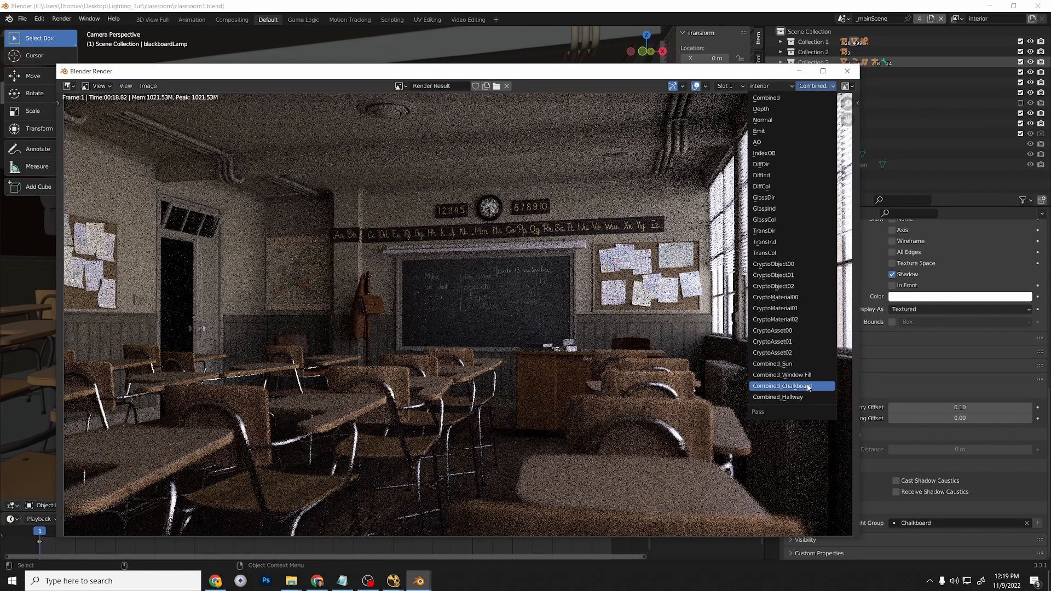
left_click(808, 387)
left_click(815, 87)
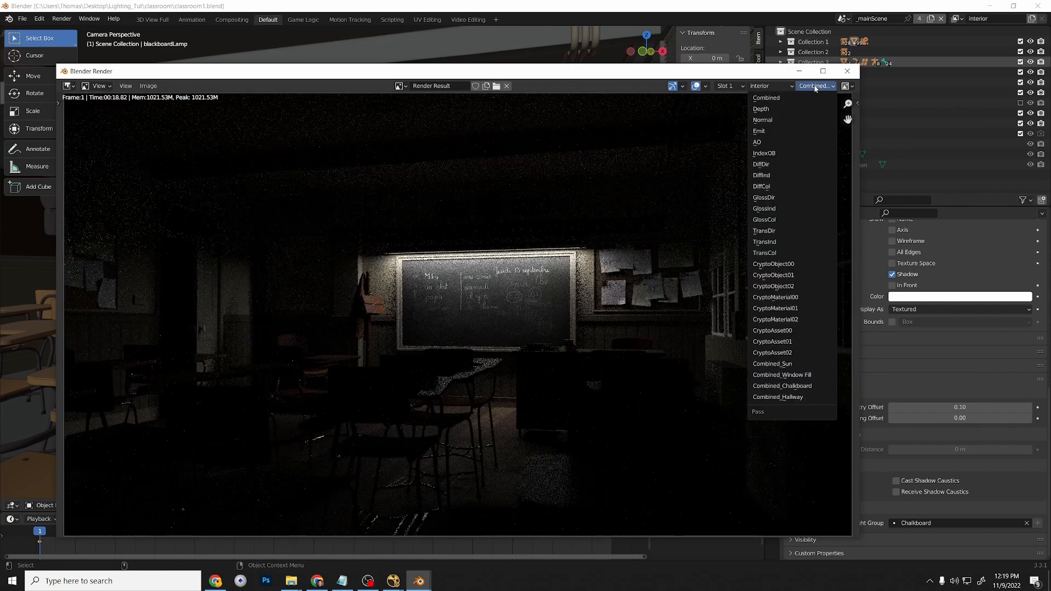
left_click(804, 396)
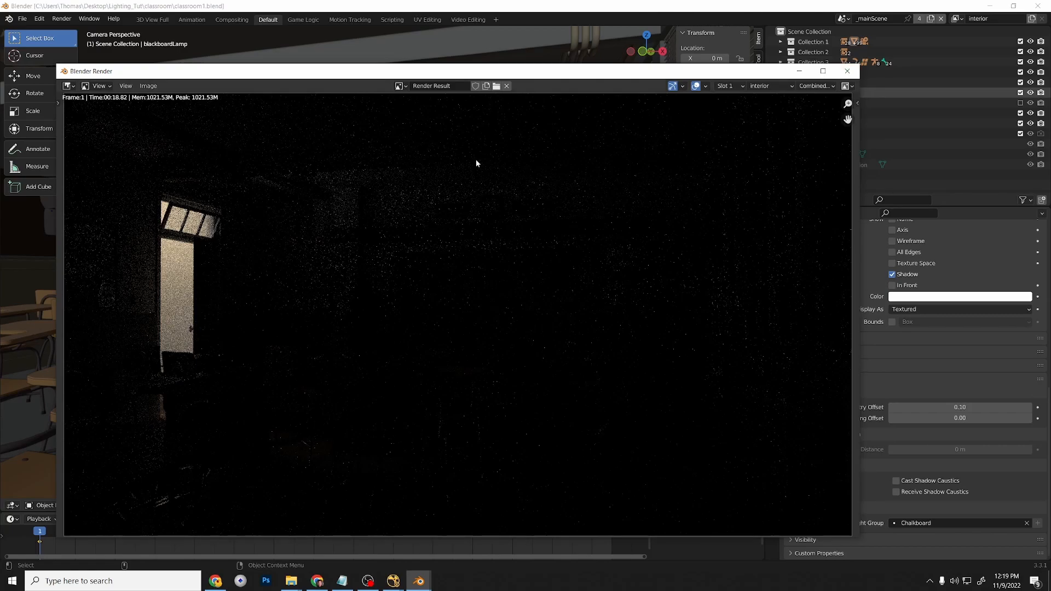
left_click(812, 87)
left_click(763, 100)
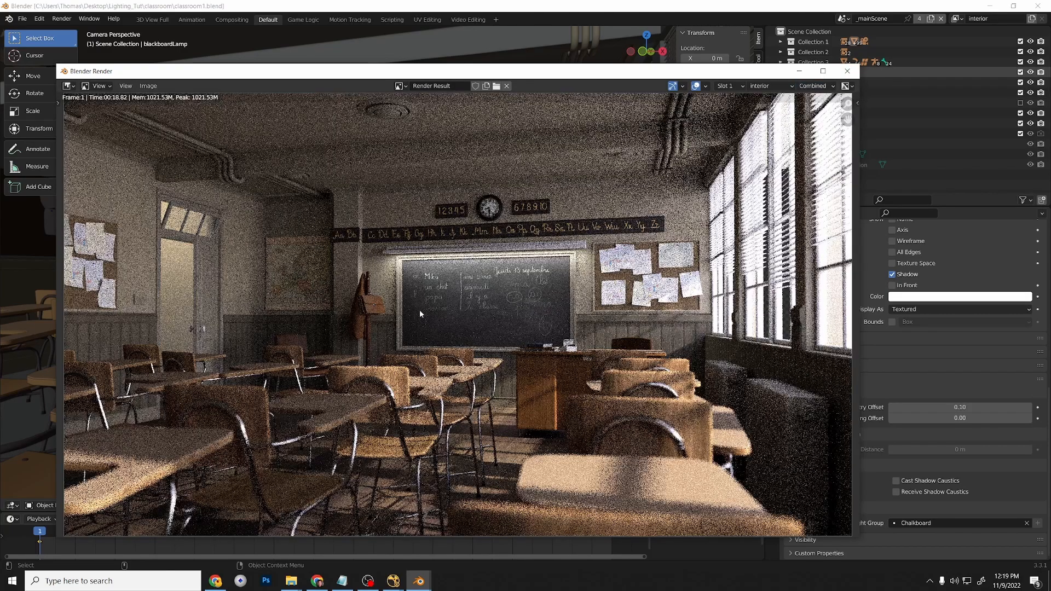
Save the render as an OpenEXR MultiLayer image, overwriting Lighting_Tut_Test.exr in the images folder.
left_click(125, 85)
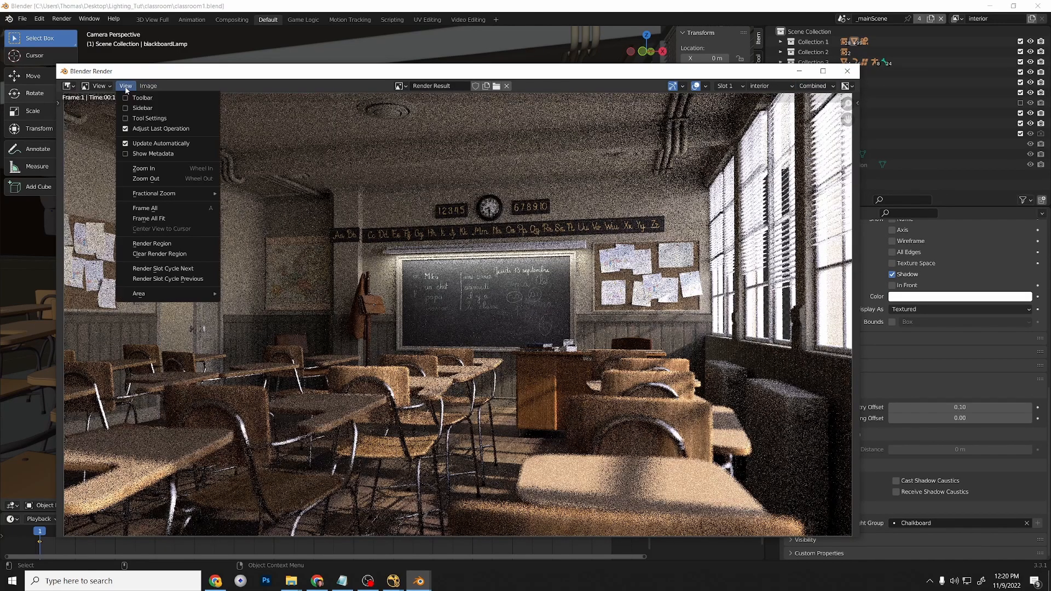
mouse_move(148, 86)
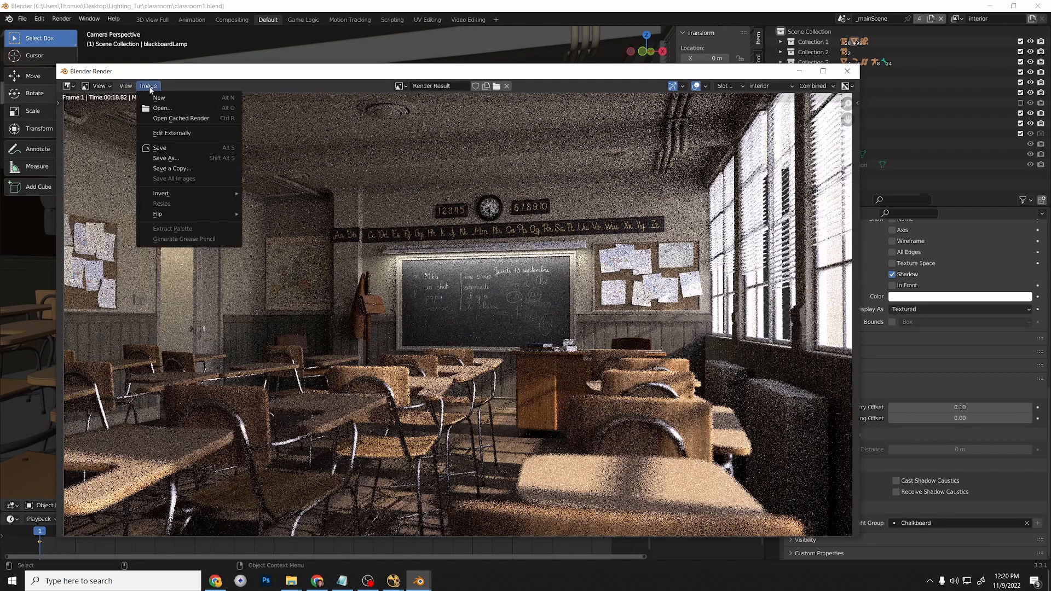
left_click(176, 159)
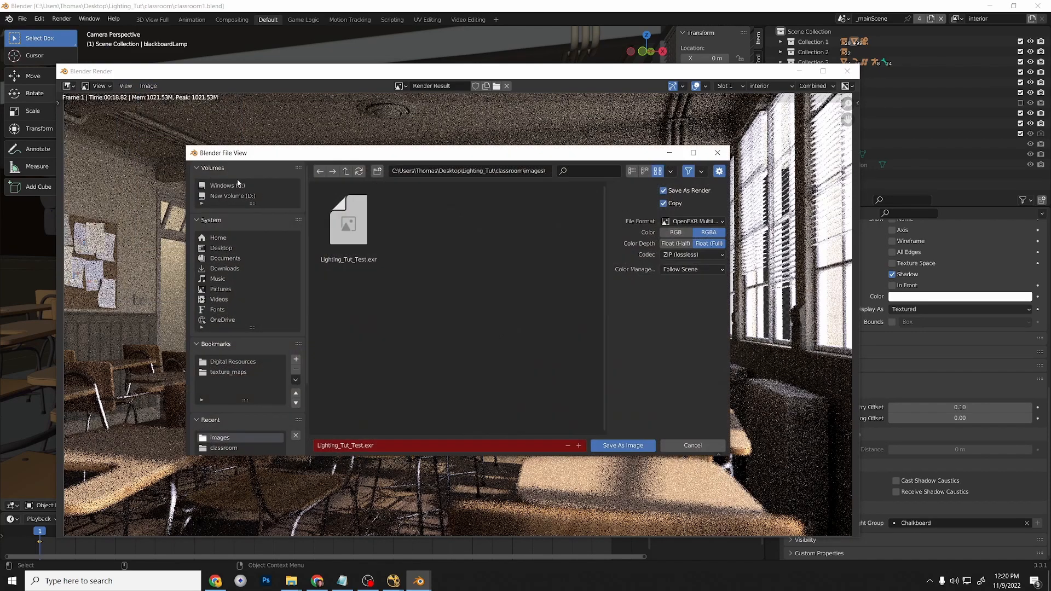
left_click(610, 446)
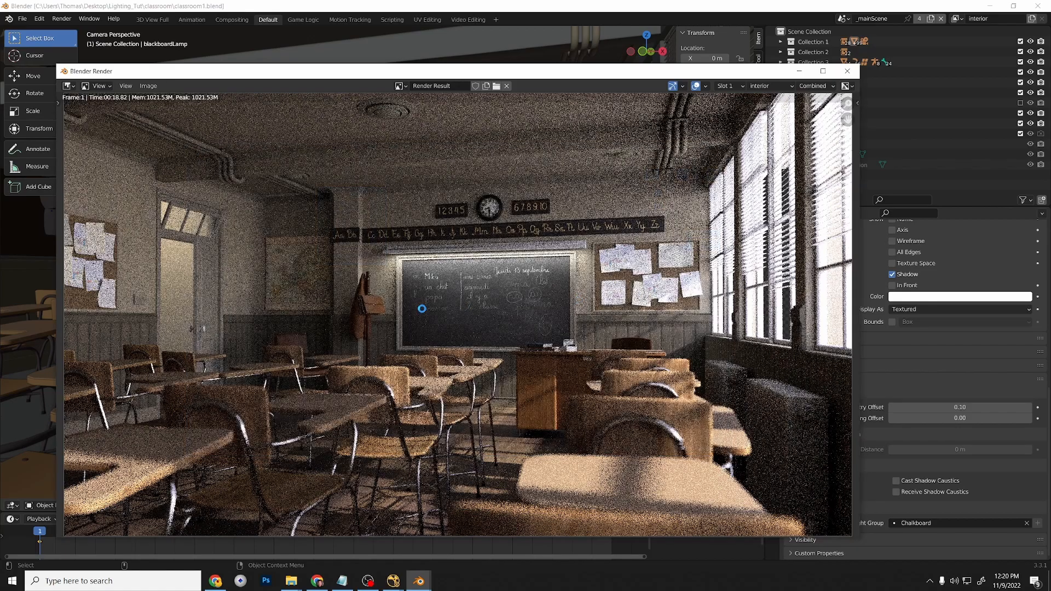
Switch to NukeX and reload the Lighting_Tut_Test.exr file in the Read1 node.
mouse_move(393, 580)
left_click(435, 544)
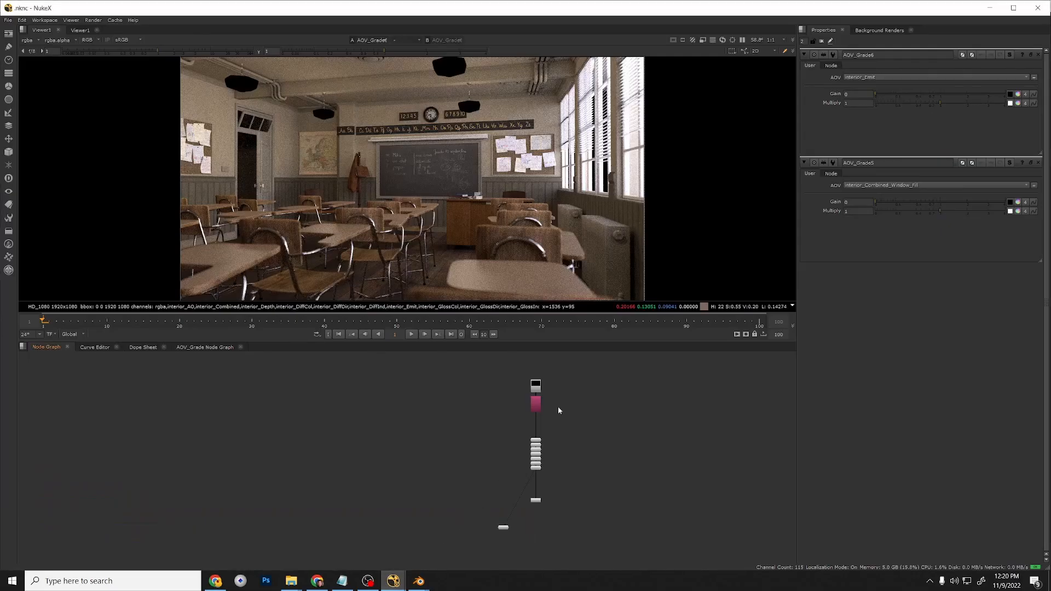
double_click(534, 388)
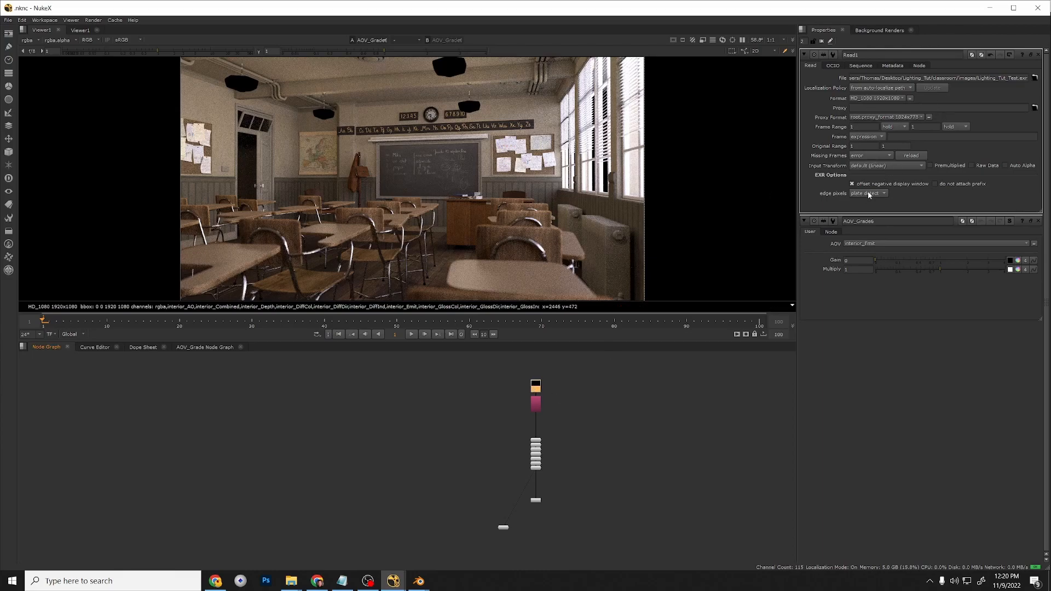
left_click(919, 156)
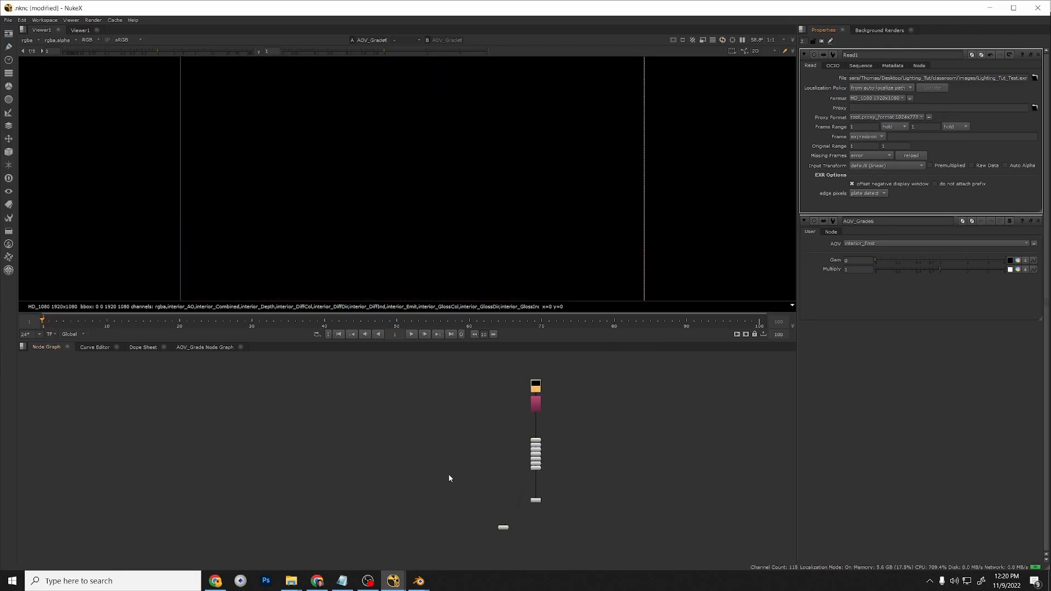
View the output of the Read1 node and of the Copy1 node below it to check the reloaded render.
middle_click_drag(425, 446, 392, 456)
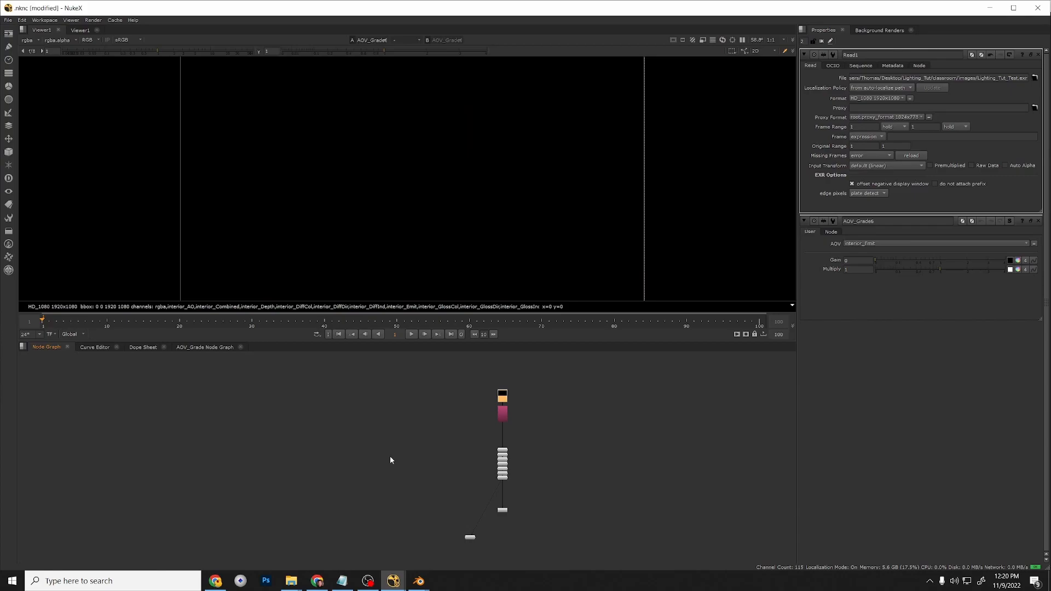
scroll(519, 487, "up", 5)
left_click(460, 375)
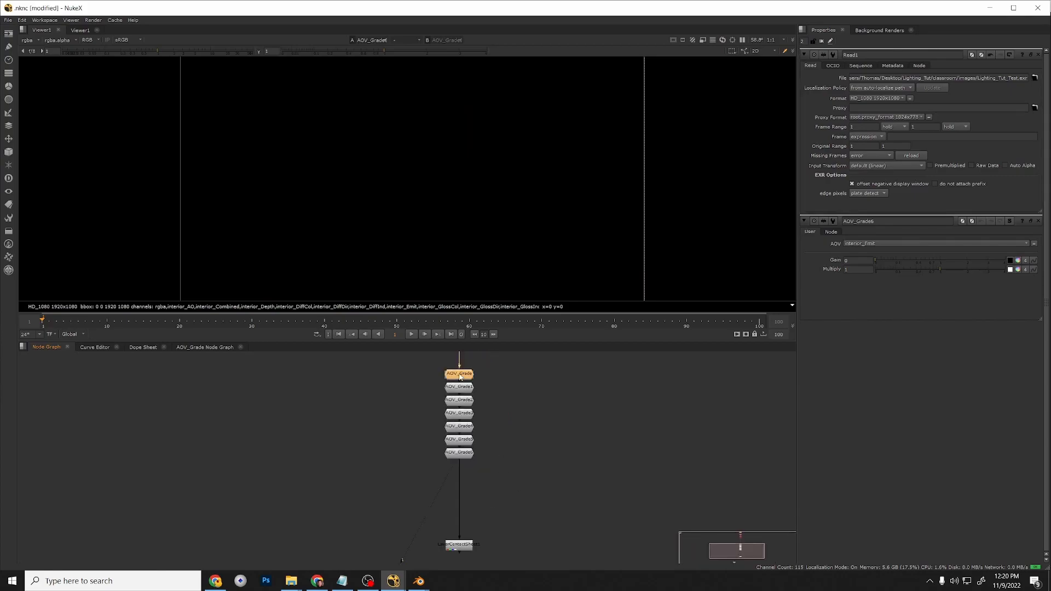
scroll(528, 526, "down", 2)
left_click(490, 358)
key("1")
left_click(517, 445)
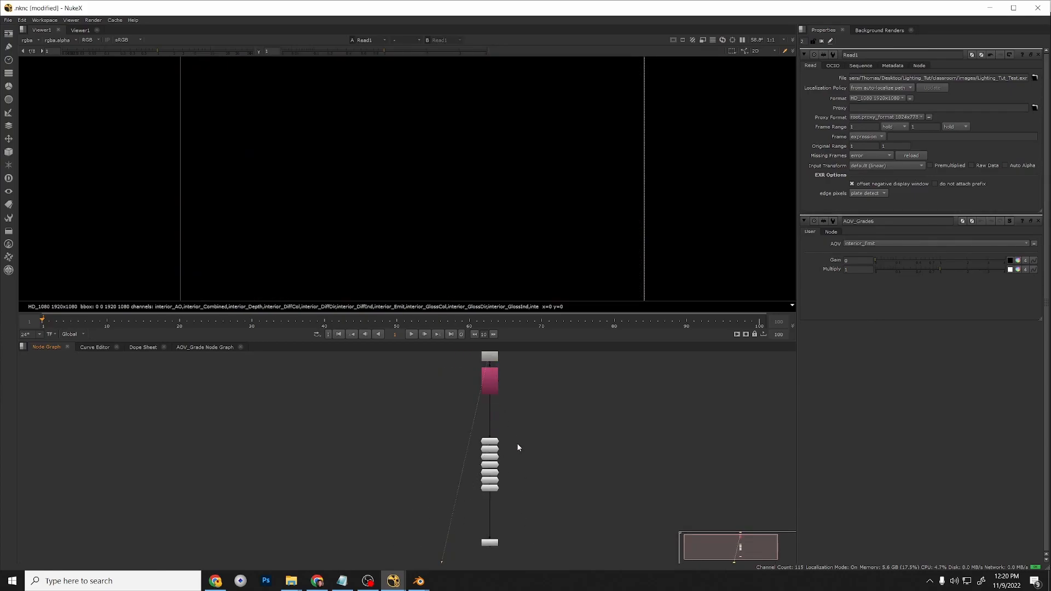
left_click(490, 390)
key("1")
left_click(511, 533)
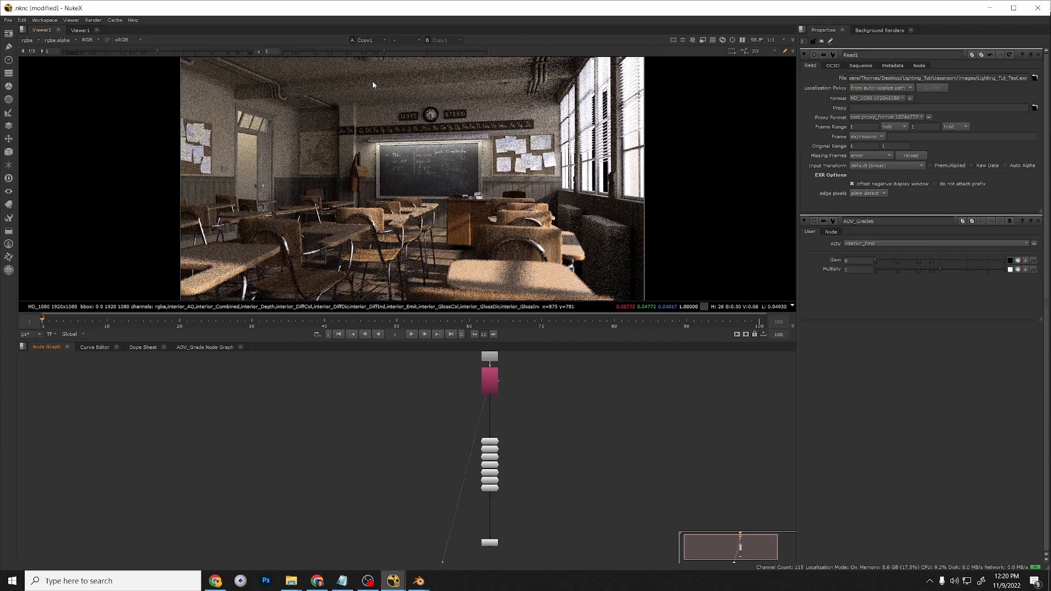
Delete the AOV_Grade1 node, move AOV_Grade2 up beneath AOV_Grade, and view AOV_Grade2's output.
scroll(494, 448, "up", 3)
left_click(485, 436)
key("1")
left_click(485, 446)
key("1")
left_click(485, 449)
key("Delete")
left_click_drag(485, 461, 484, 449)
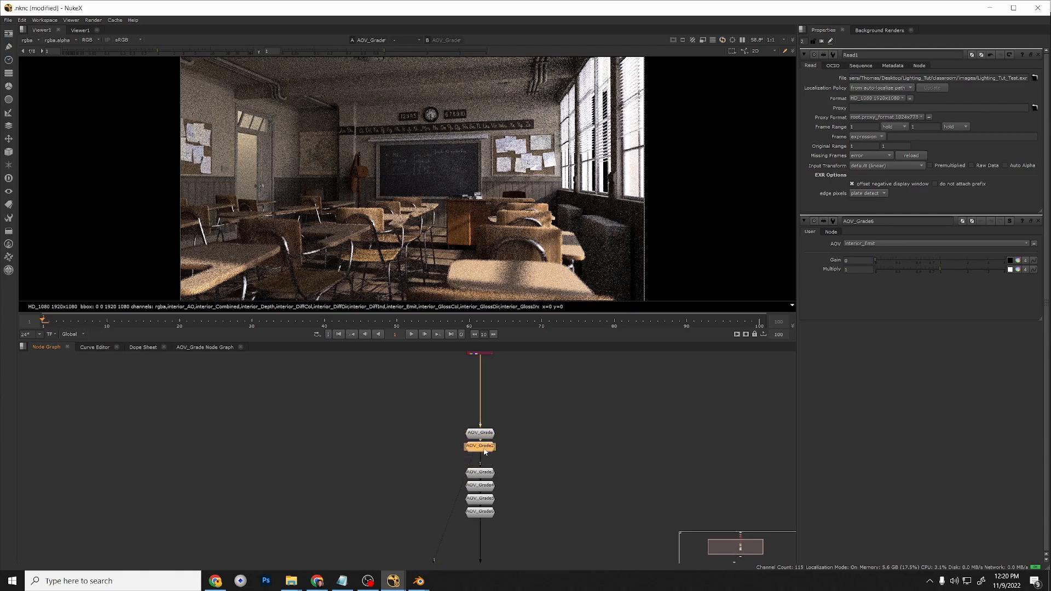
key("1")
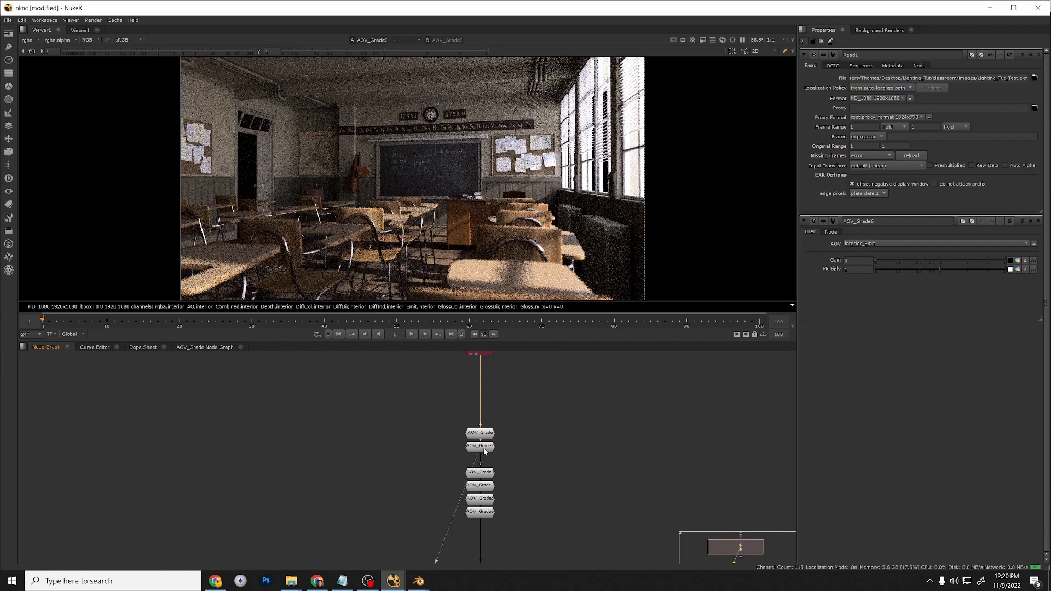
Delete the AOV_Grade3 node and close the gap it leaves in the grade stack.
left_click_drag(486, 470, 487, 463)
left_click(487, 463)
key("Delete")
left_click_drag(486, 500, 486, 475)
key("1")
Delete the AOV_Grade6 node at the end of the grade stack and save the script.
left_click(488, 514, "ctrl")
left_click(513, 513)
left_click(485, 514)
key("Delete")
left_click(530, 504)
key("ctrl+s")
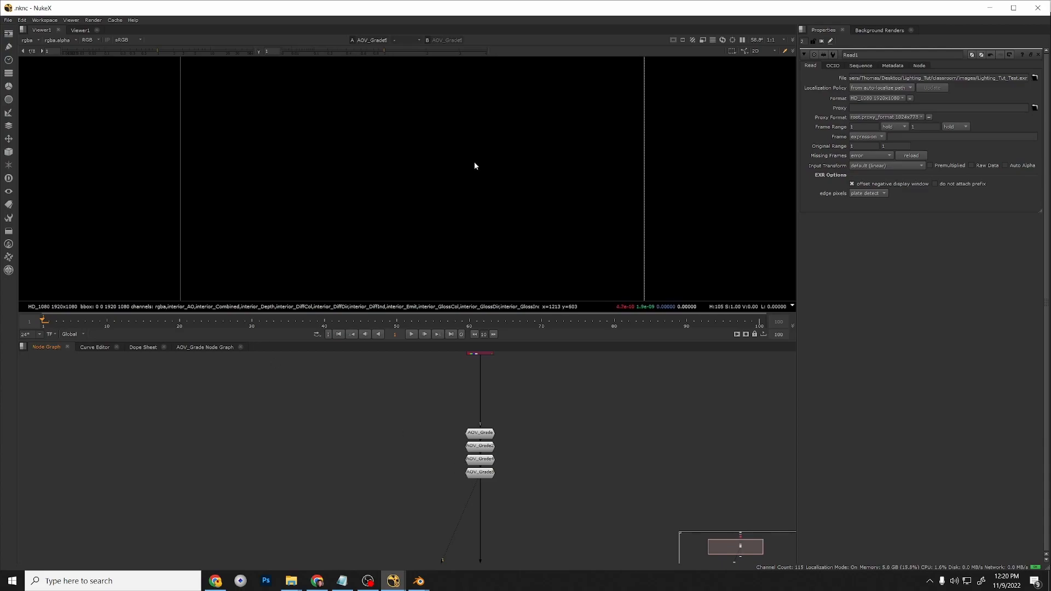
Set the gain of the chalkboard light grade, AOV_Grade, to 1.
scroll(466, 485, "down", 5)
scroll(468, 484, "up", 2)
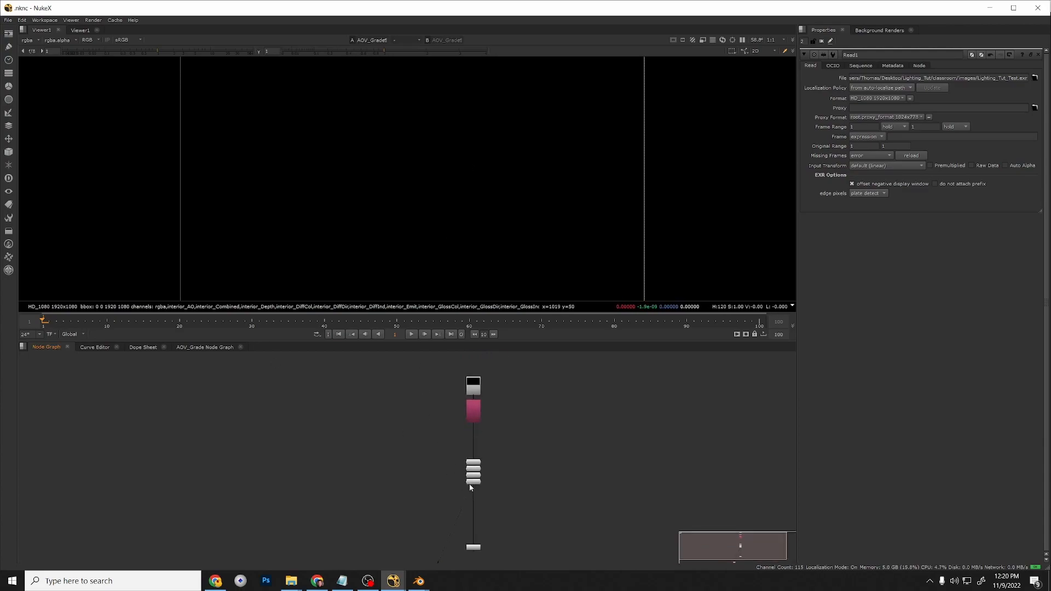
scroll(398, 208, "down", 1)
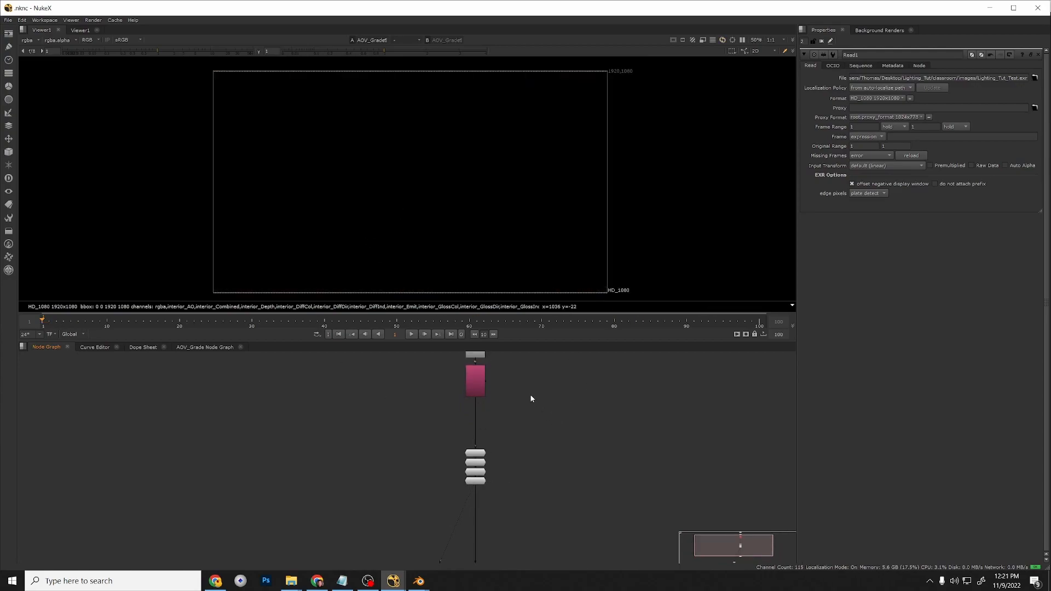
scroll(495, 482, "up", 2)
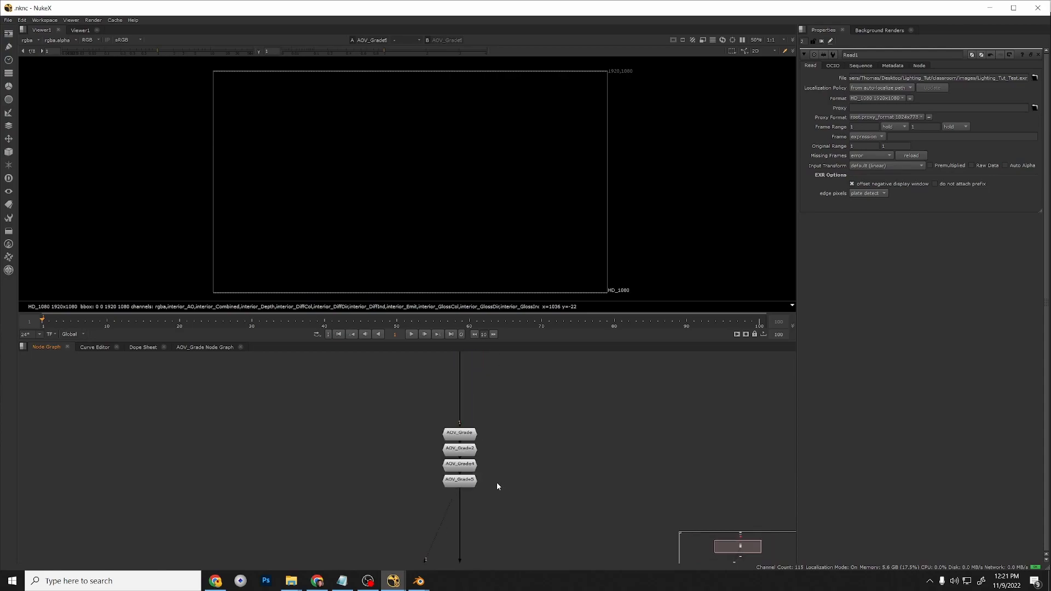
double_click(460, 433)
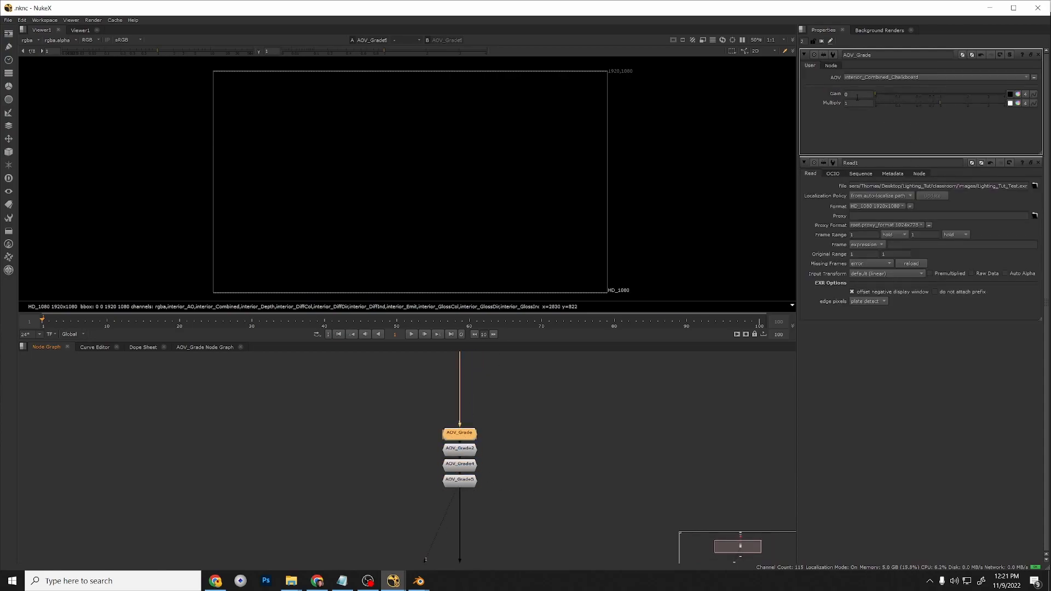
left_click(858, 94)
key("Return")
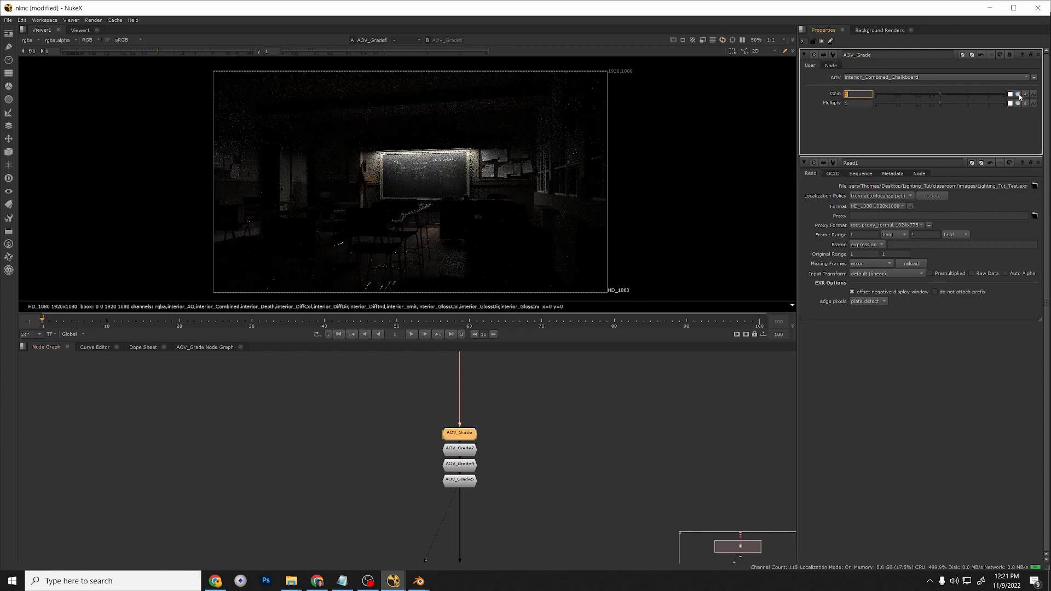
Tint the chalkboard light's gain a brighter warm yellow, with red about 3.66, green about 2.75 and blue about 1.78.
left_click(1018, 95)
left_click_drag(823, 116, 829, 103)
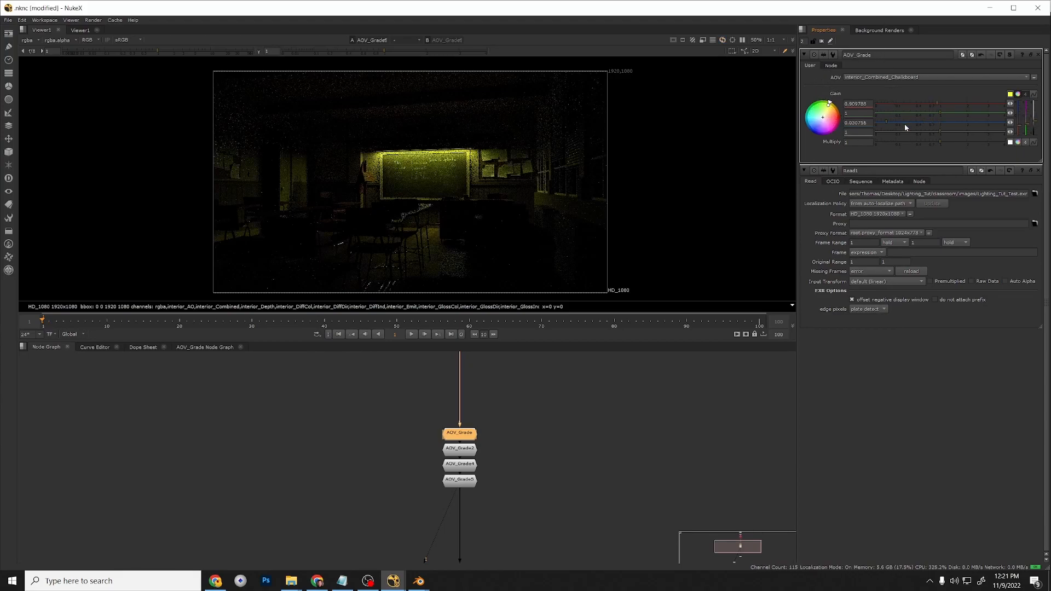
left_click_drag(1033, 129, 1034, 111)
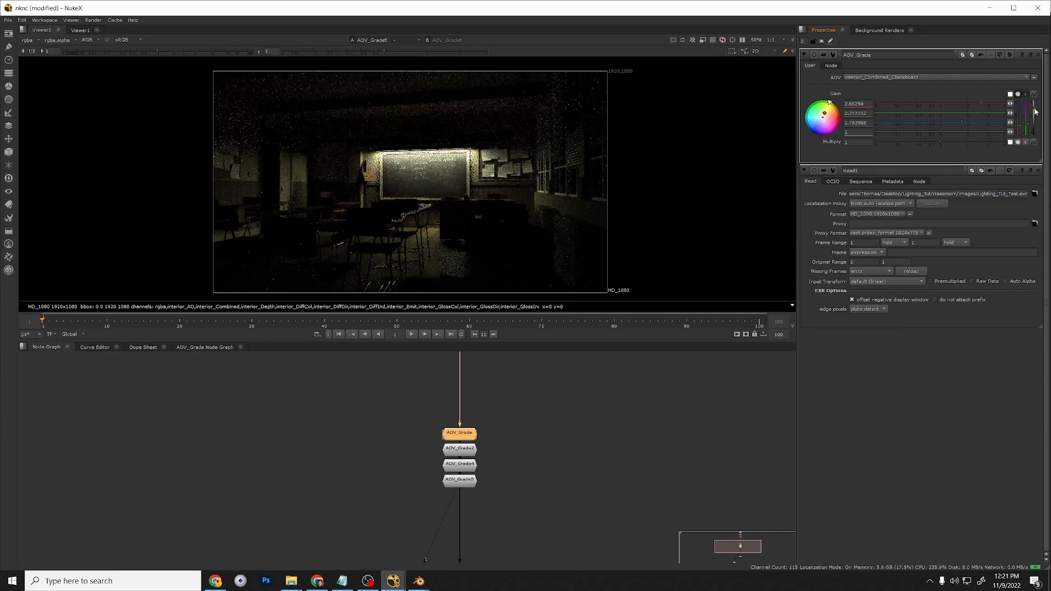
scroll(302, 155, "up", 1)
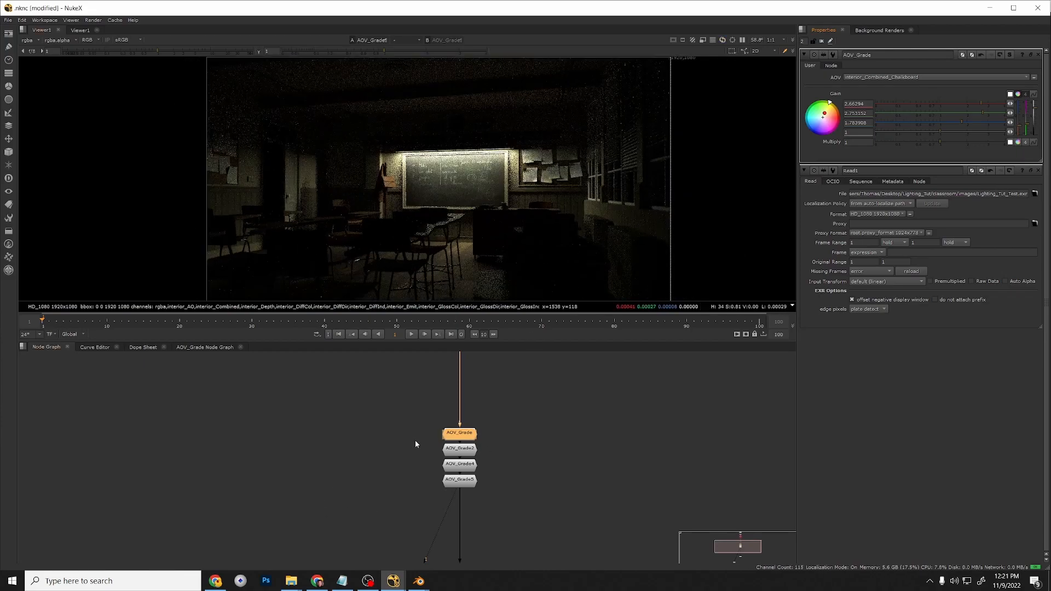
Set the gain of the sun light grade, AOV_Grade4, to 1.
double_click(459, 449)
double_click(460, 465)
left_click(849, 93)
type("1")
key("Return")
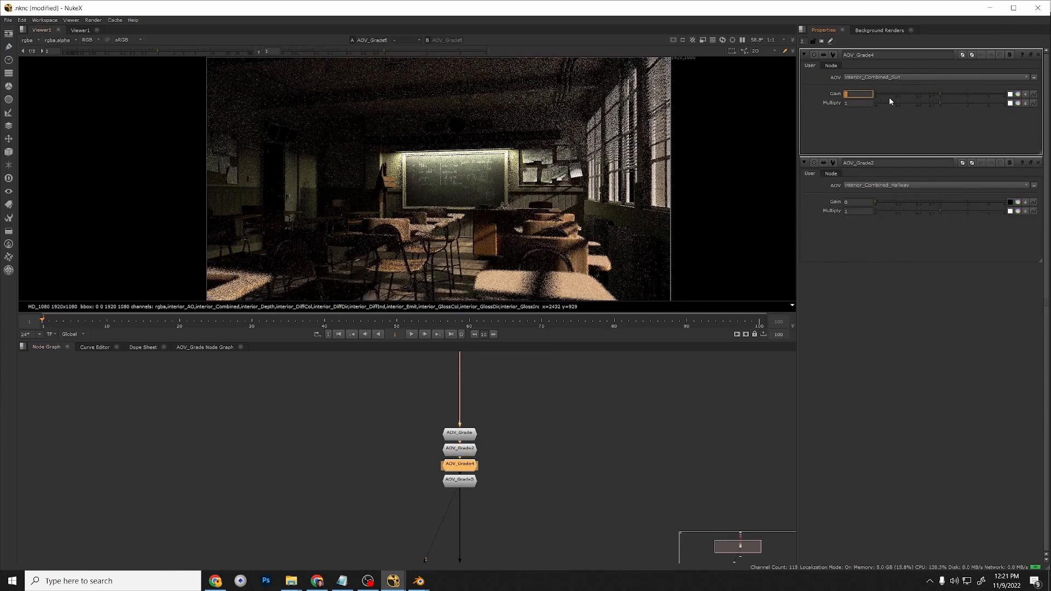
Tint the sun light's gain a dim blue, with red 0.04, green 0.075 and blue 0.16.
left_click(1016, 94)
left_click_drag(838, 115, 774, 171)
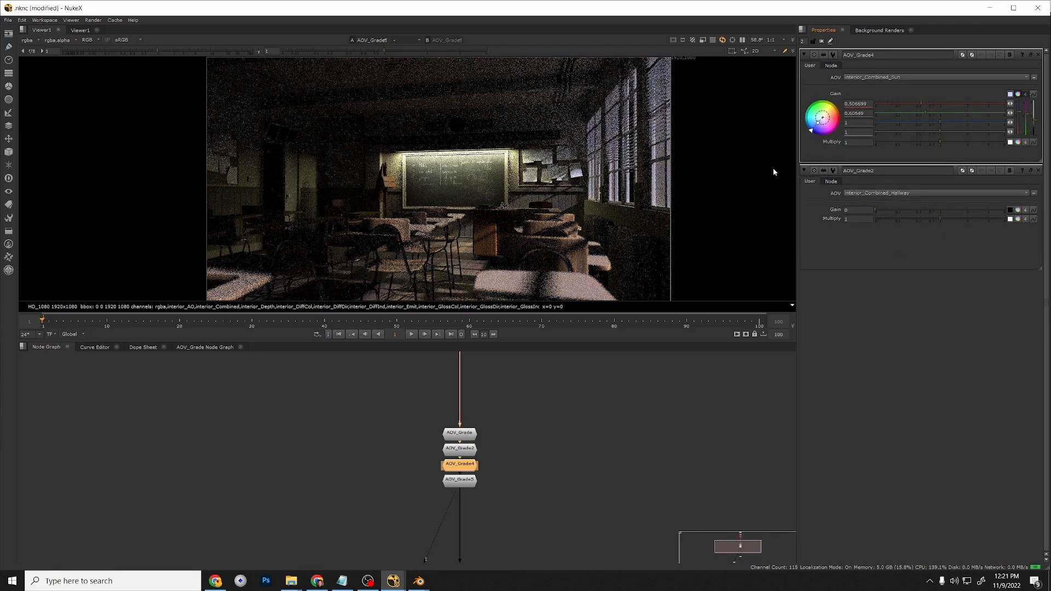
left_click_drag(1035, 126, 1038, 127)
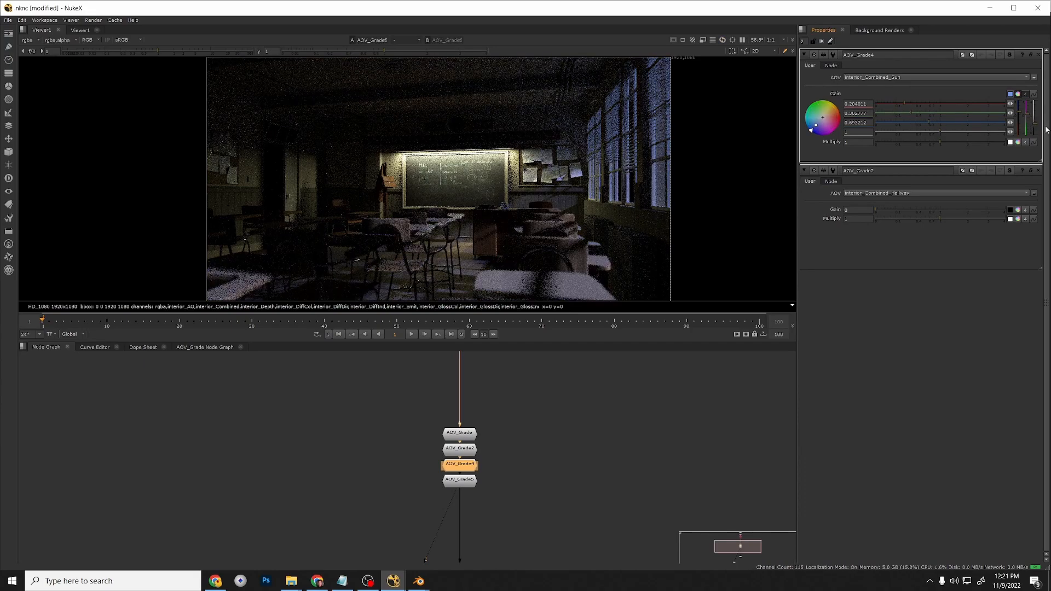
left_click(887, 102)
left_click(892, 111)
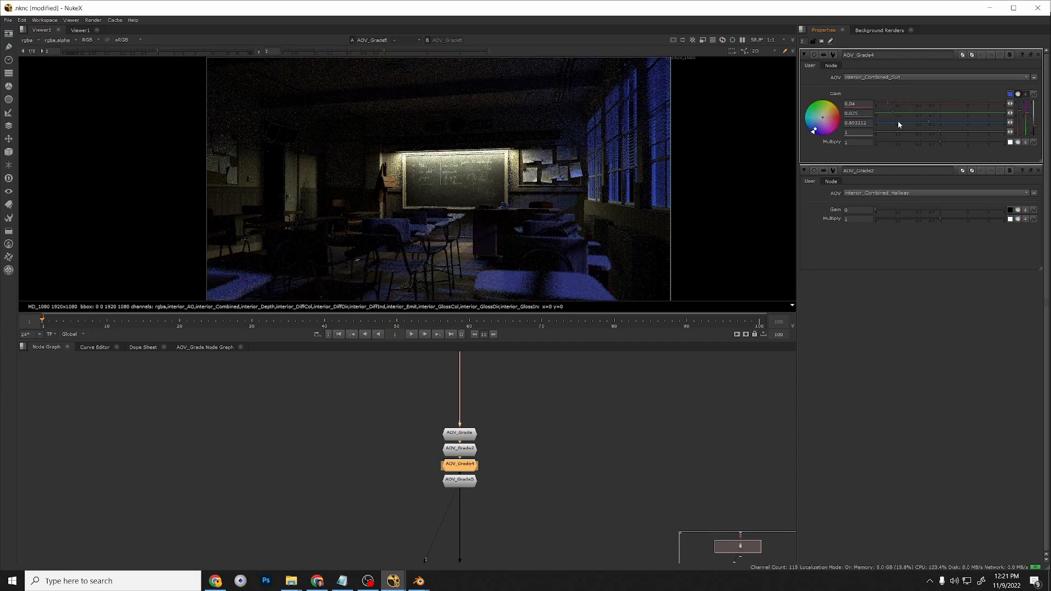
left_click(898, 122)
left_click(901, 123)
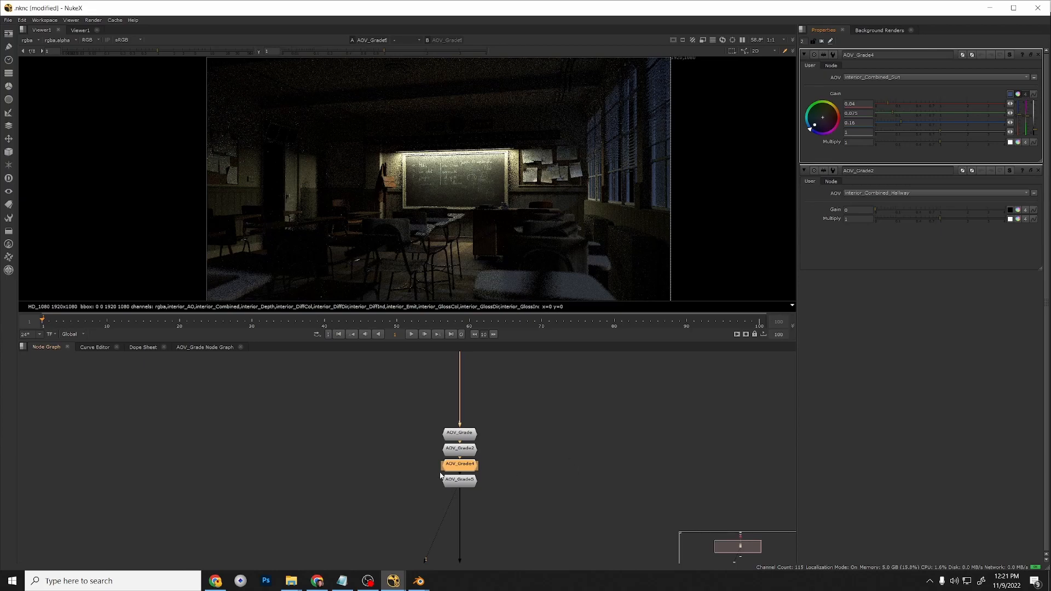
Undo the recent gain changes on the sun and chalkboard light grades.
key("ctrl+z")
key("ctrl+z")
key("ctrl+z")
key("ctrl+z")
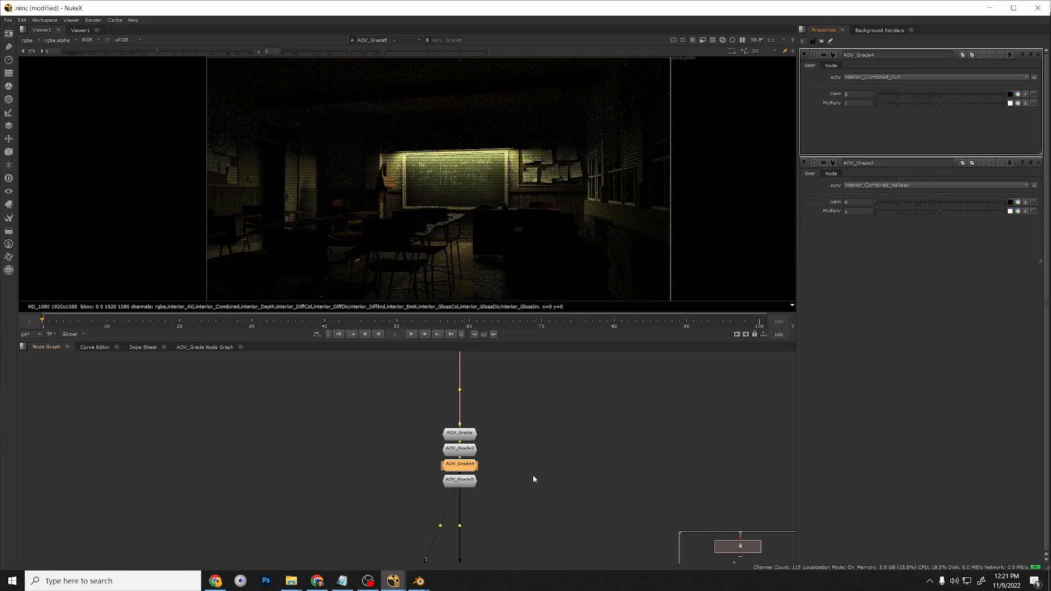
left_click(523, 475)
left_click(461, 487)
left_click(467, 530)
key("Delete")
scroll(471, 517, "down", 5)
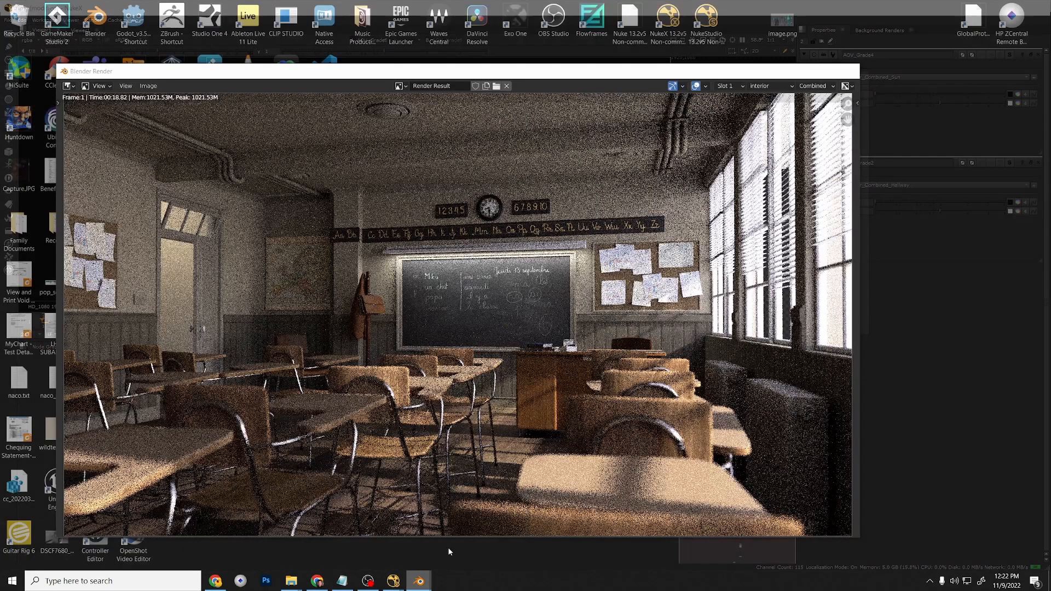
Close the Blender render result window and switch to the classroom scene in Blender.
left_click(449, 547)
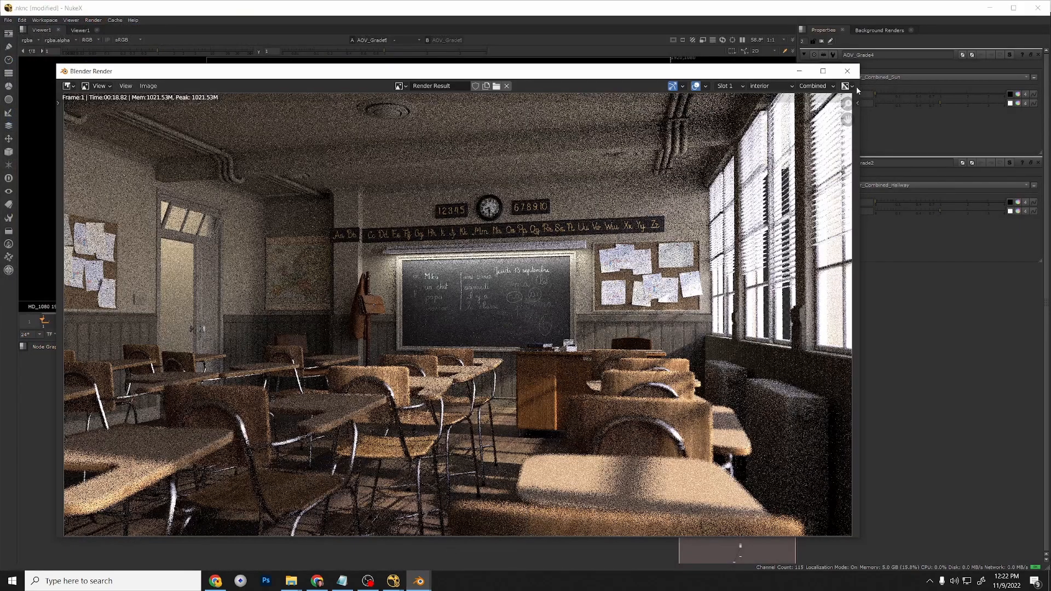
left_click(847, 71)
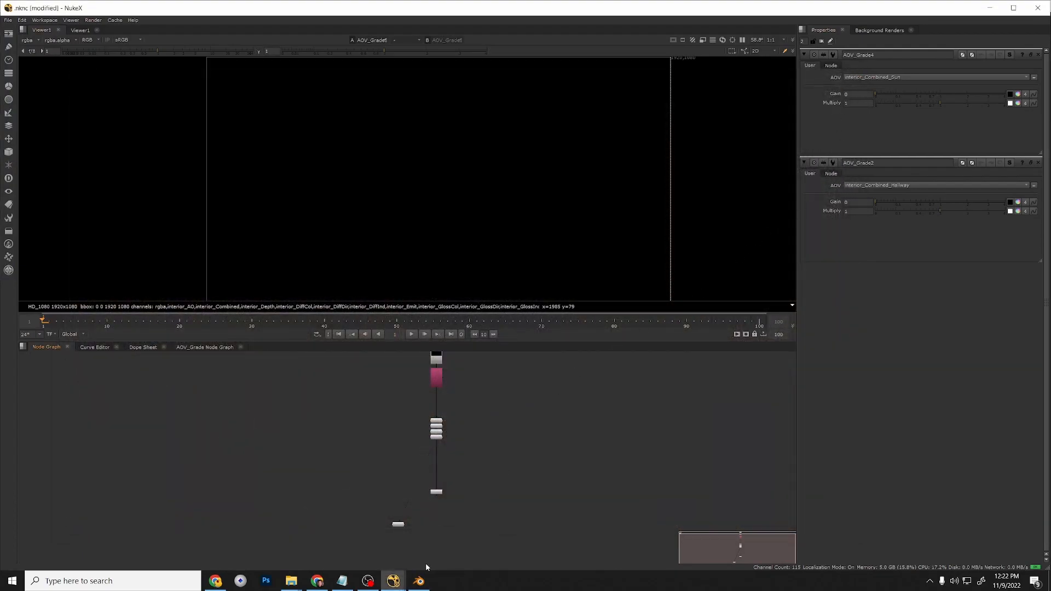
left_click(419, 581)
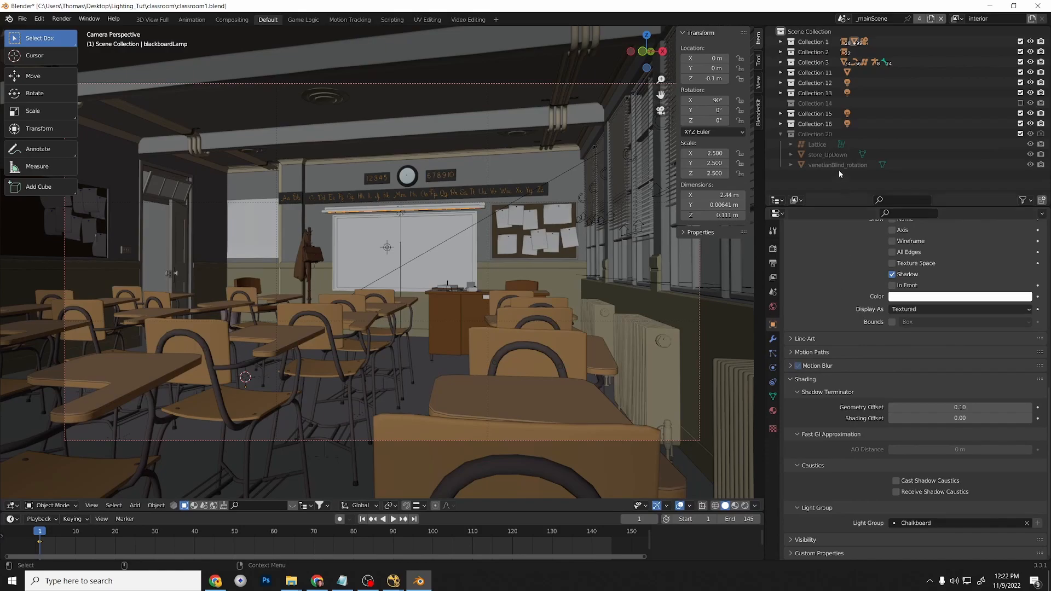
Enable Collection 14 with the ceiling lamps in the interior view layer.
left_click(824, 124)
left_click(826, 114)
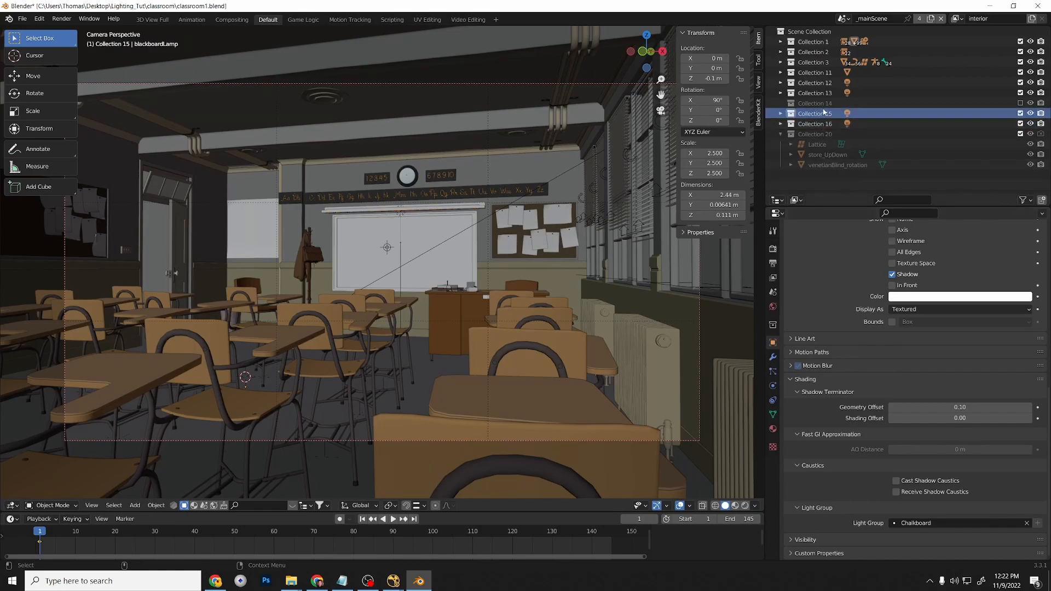
left_click(825, 103)
left_click(1021, 104)
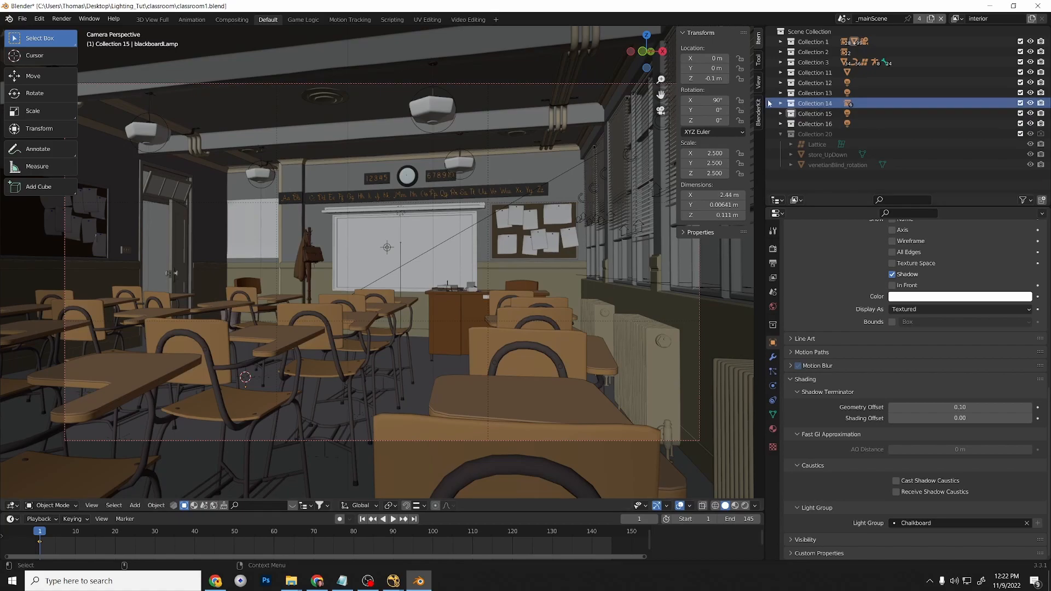
double_click(807, 103)
key("Return")
Examine the light collections and check the light groups assigned to exterior_fillLight and blackBoard_light.
left_click(816, 114)
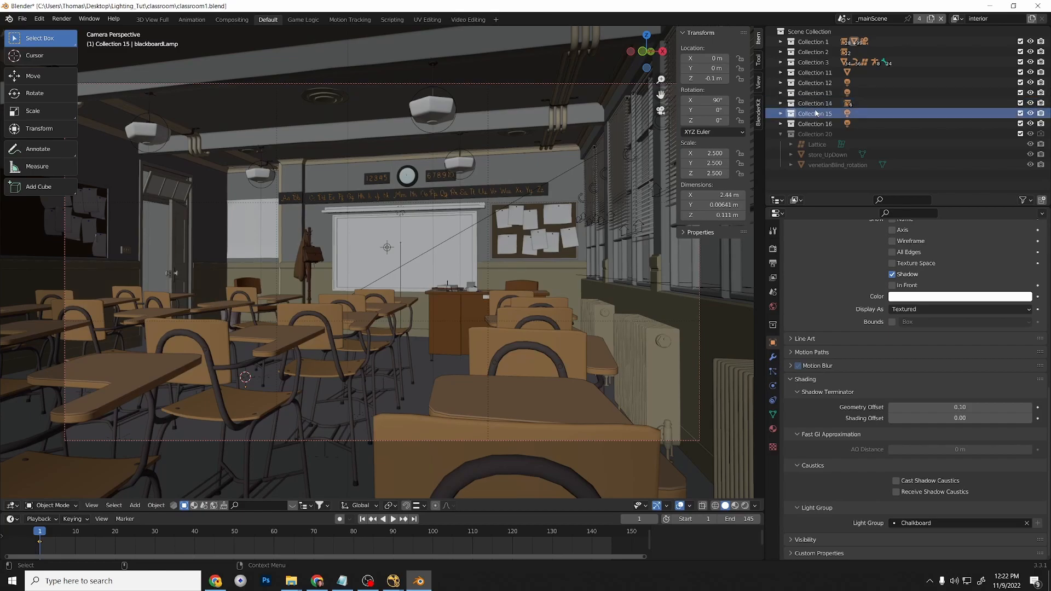
left_click(836, 93)
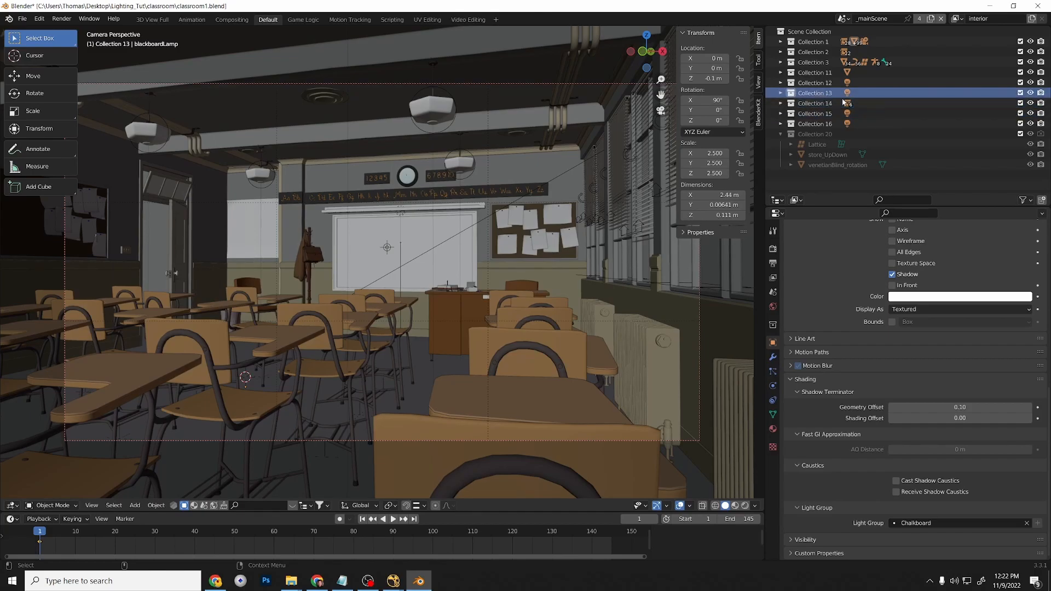
left_click(825, 103)
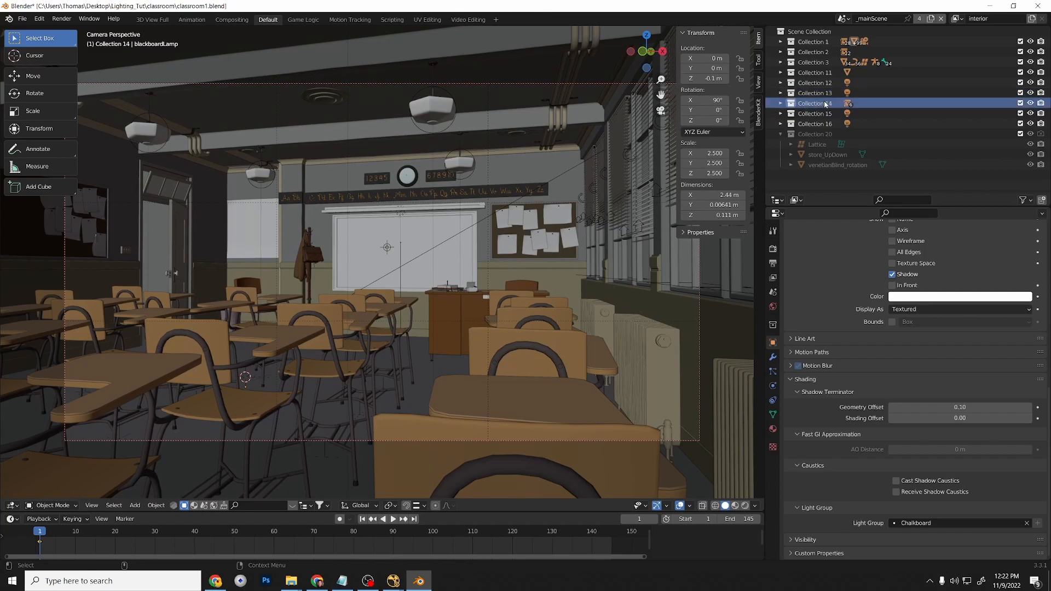
left_click(824, 113)
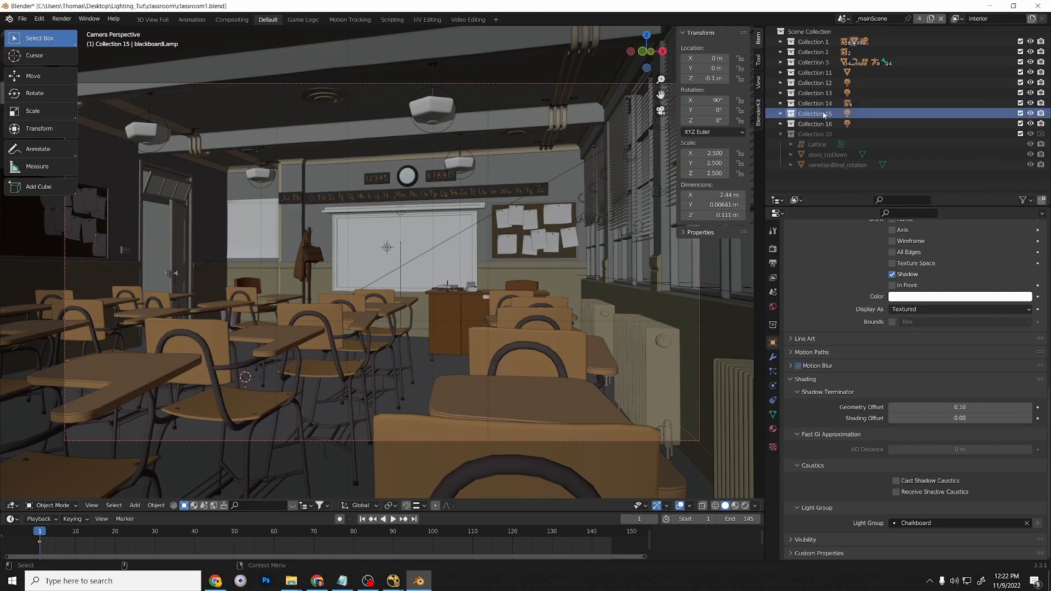
left_click(823, 123)
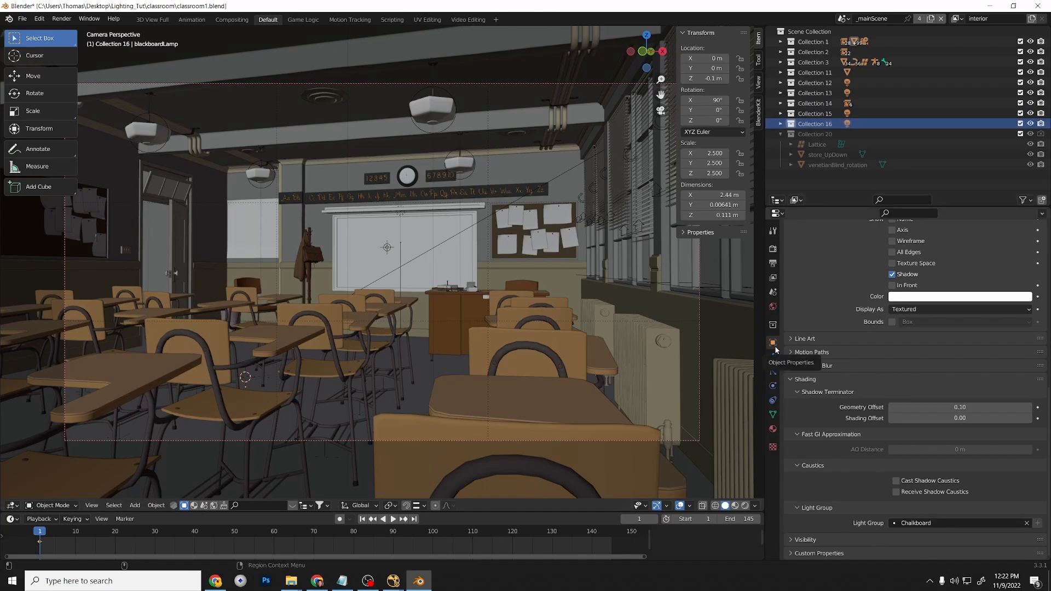
left_click(781, 124)
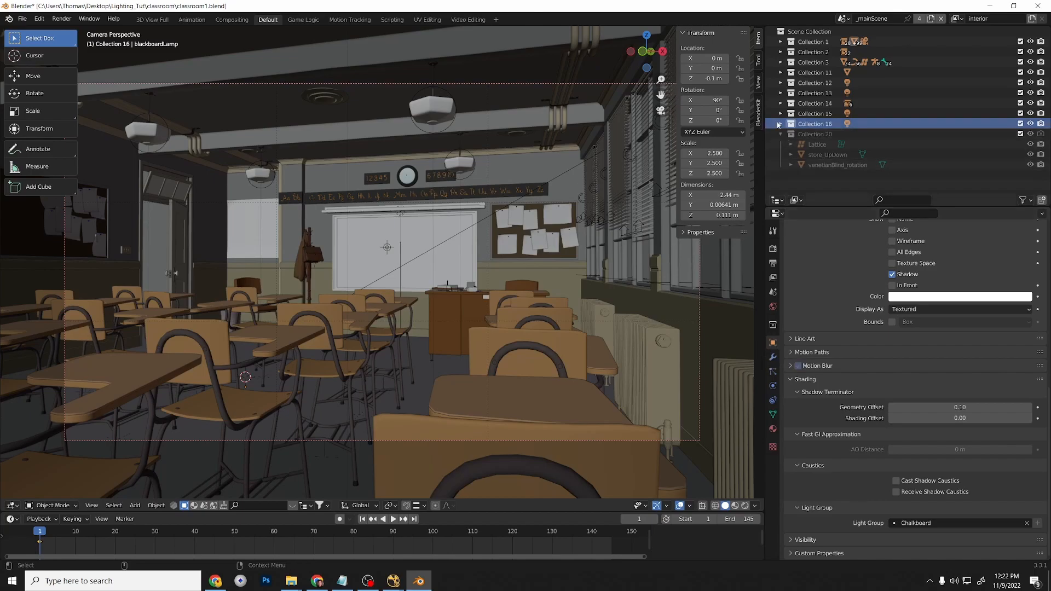
left_click(827, 135)
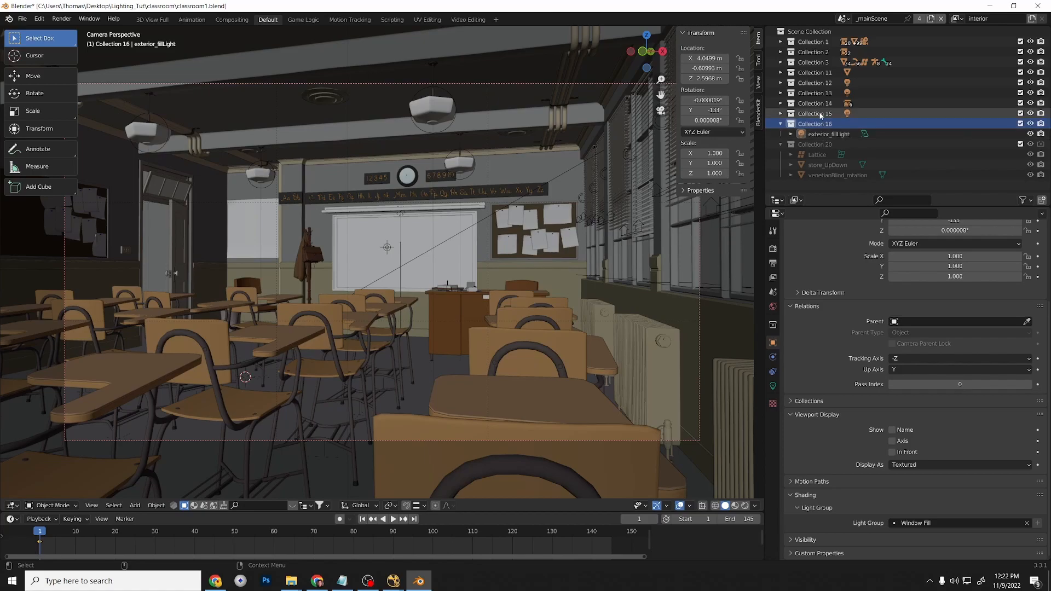
left_click(780, 114)
left_click(826, 124)
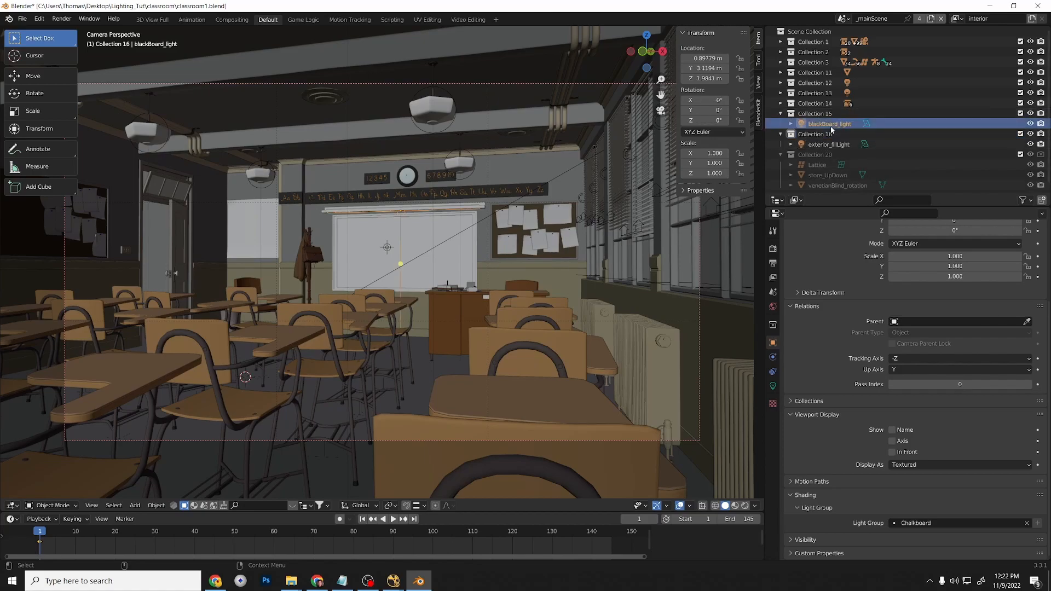
left_click(837, 144)
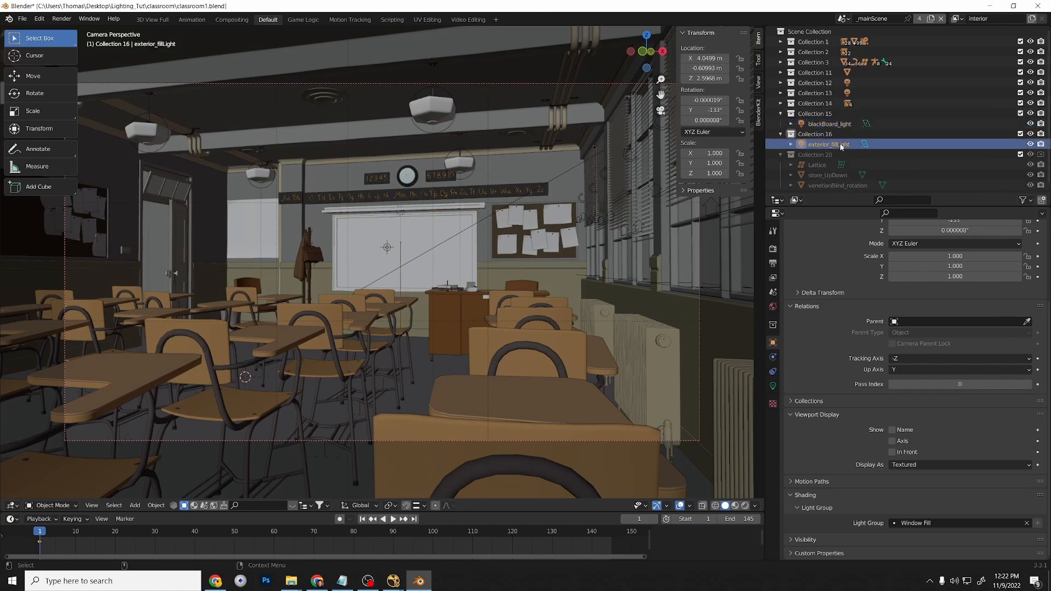
Expand Collection 14 and each of its ceilingLamp instances to examine the linked collections inside.
left_click(781, 102)
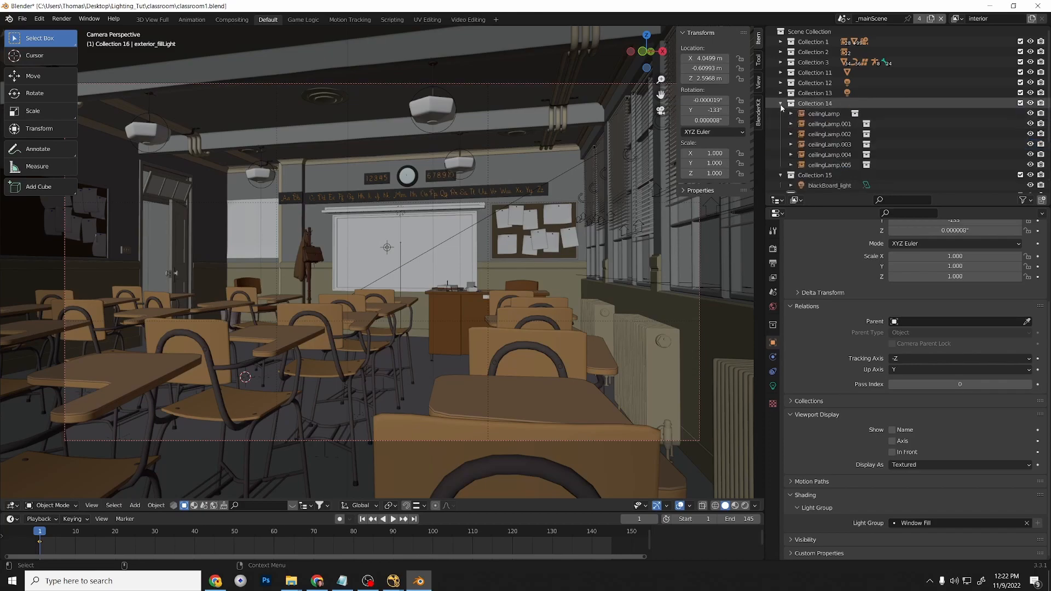
left_click(791, 165)
left_click(791, 154)
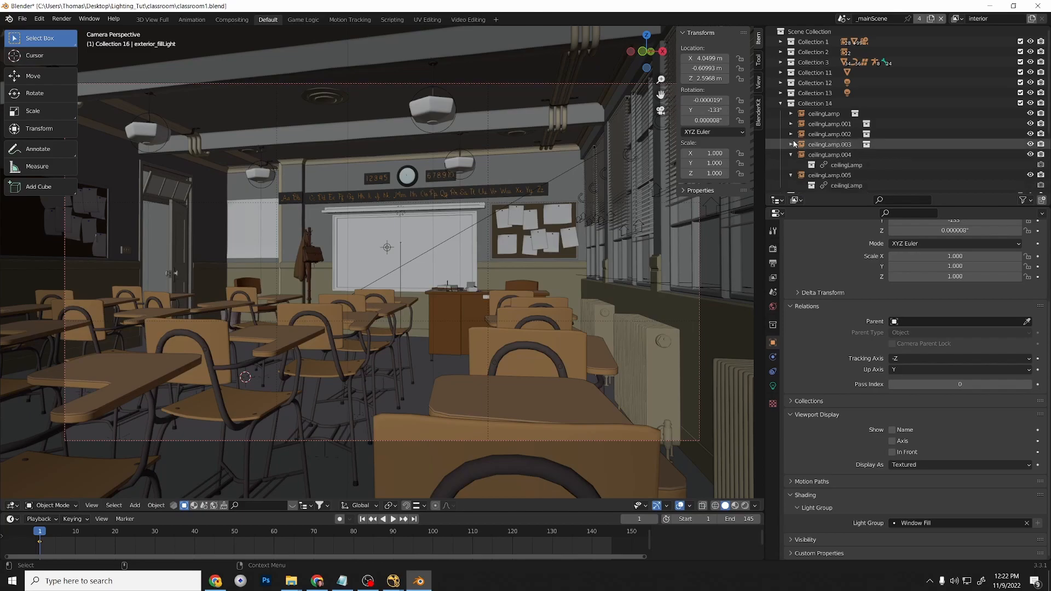
left_click(791, 144)
left_click(790, 134)
left_click(791, 124)
left_click(791, 113)
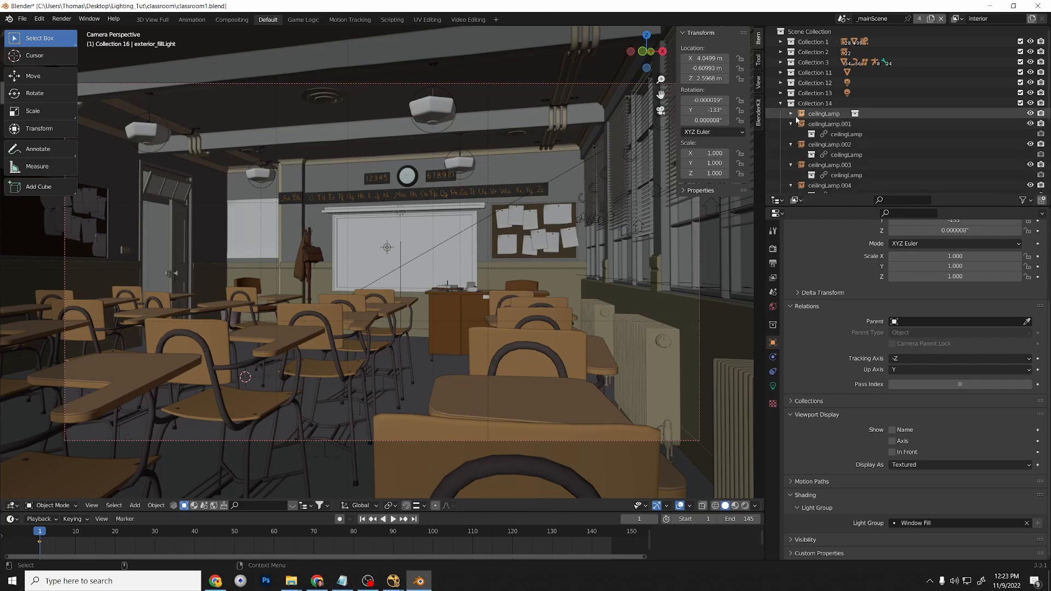
scroll(804, 123, "down", 4)
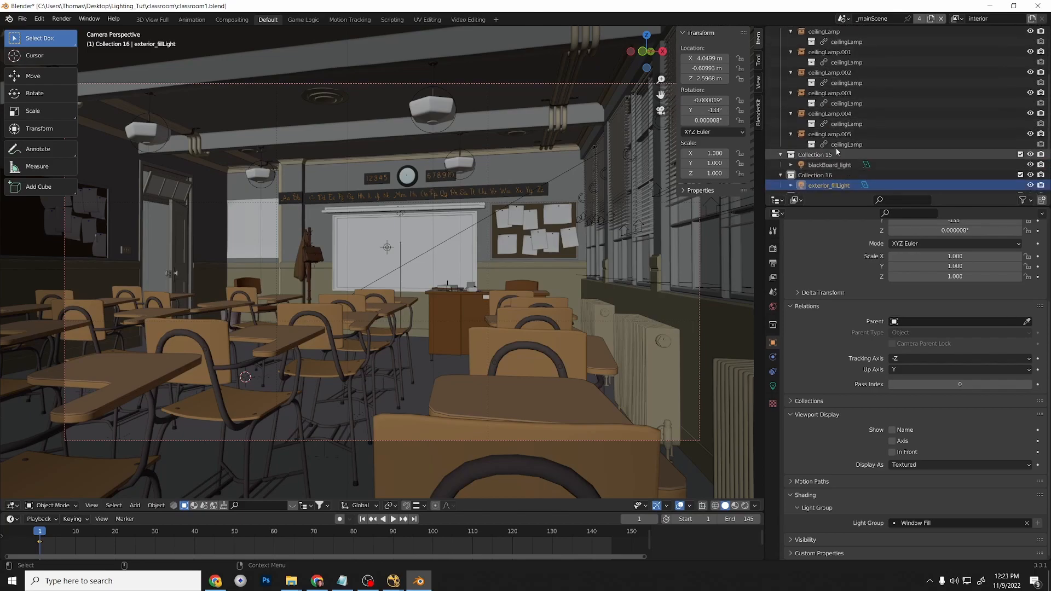
Check the available light groups for ceilingLamp.005 without assigning one.
left_click(841, 144)
scroll(810, 444, "down", 8)
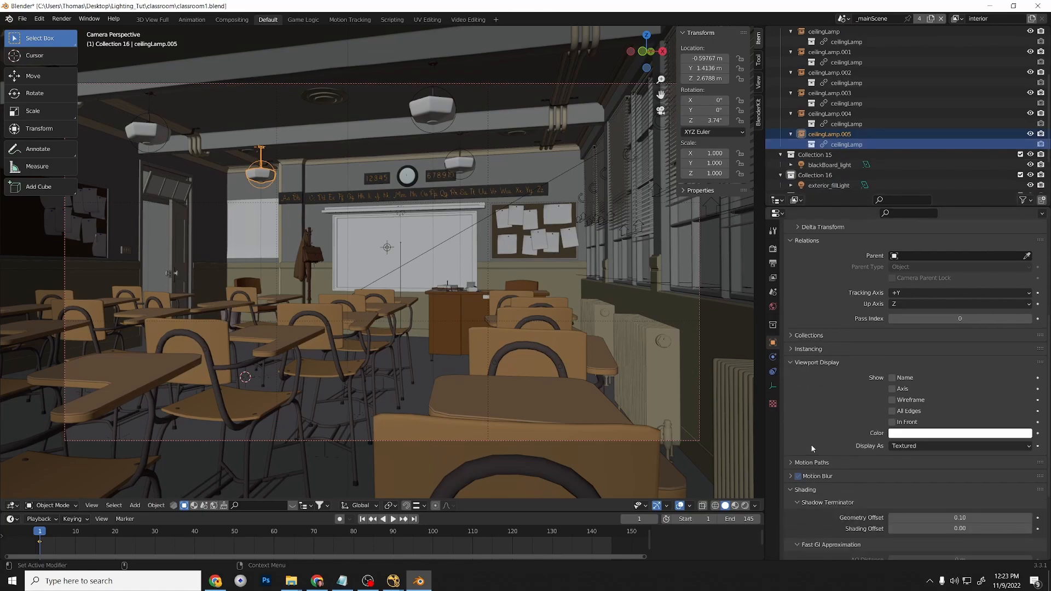
left_click(912, 522)
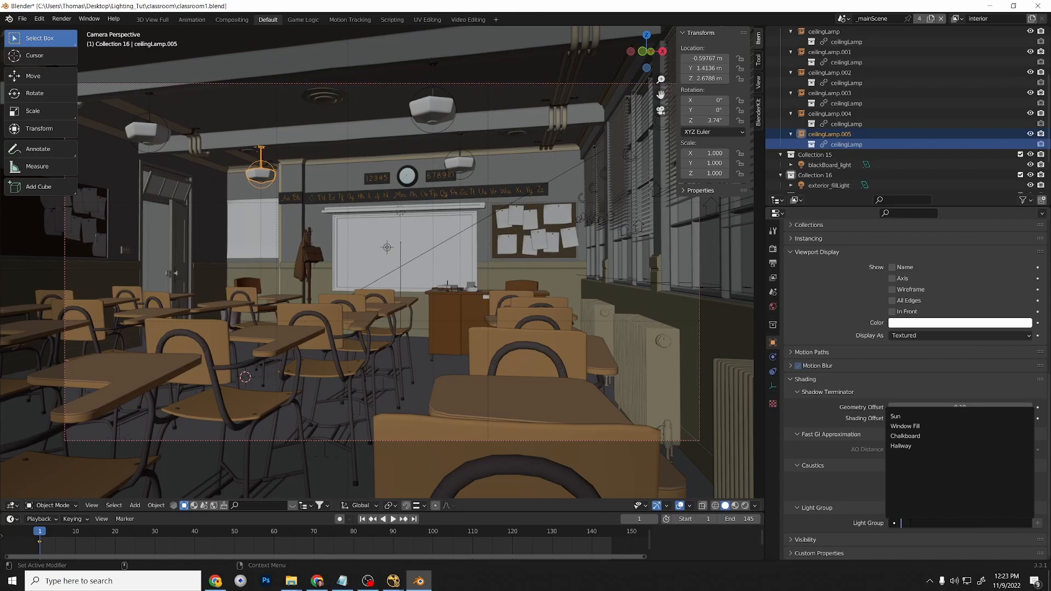
left_click(848, 127)
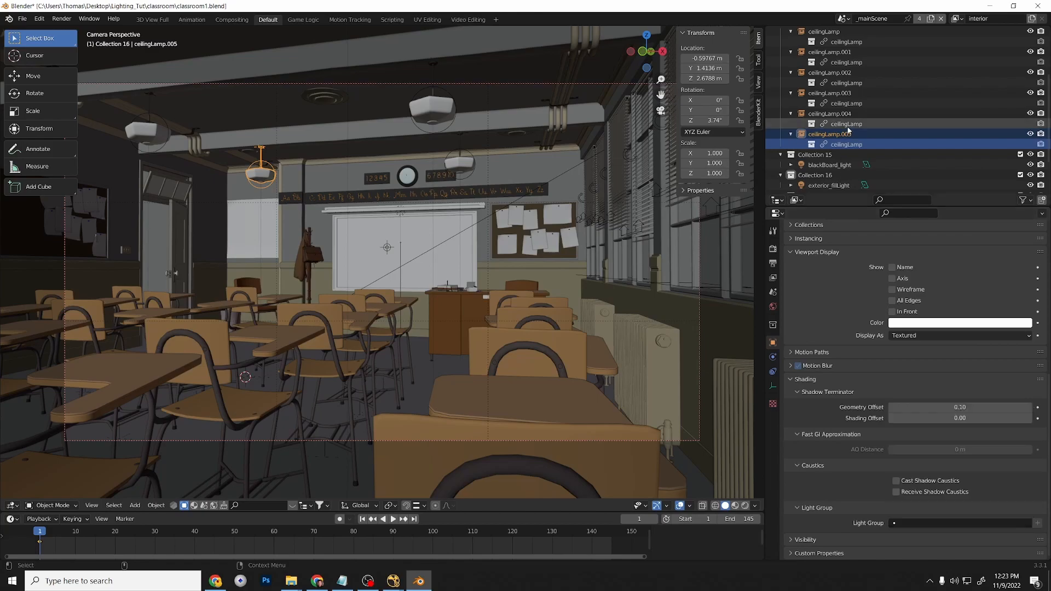
Check the light group settings of the linked lamps under ceilingLamp.003, ceilingLamp.002, ceilingLamp.001 and ceilingLamp.
left_click(839, 103)
left_click(839, 84)
left_click(840, 62)
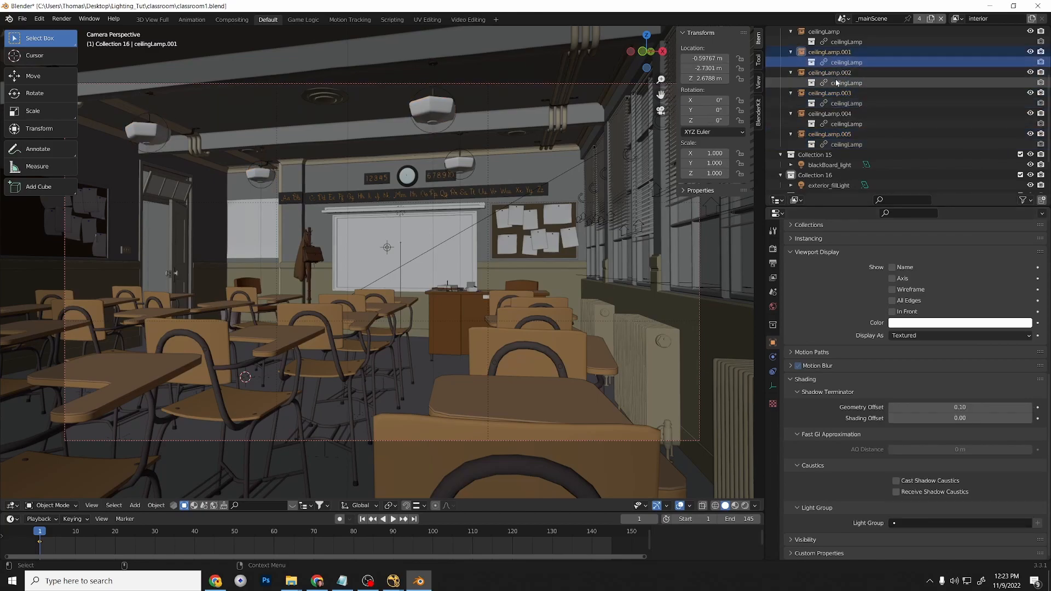
scroll(836, 82, "up", 1)
left_click(841, 60)
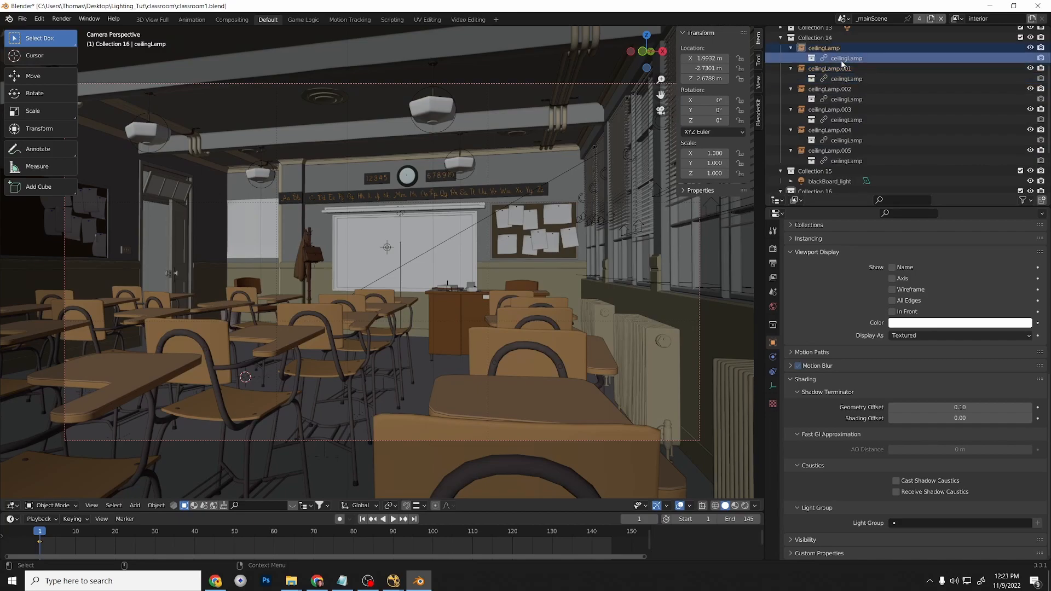
Try to rename the linked ceilingLamp collection under ceilingLamp.003.
left_click(830, 109)
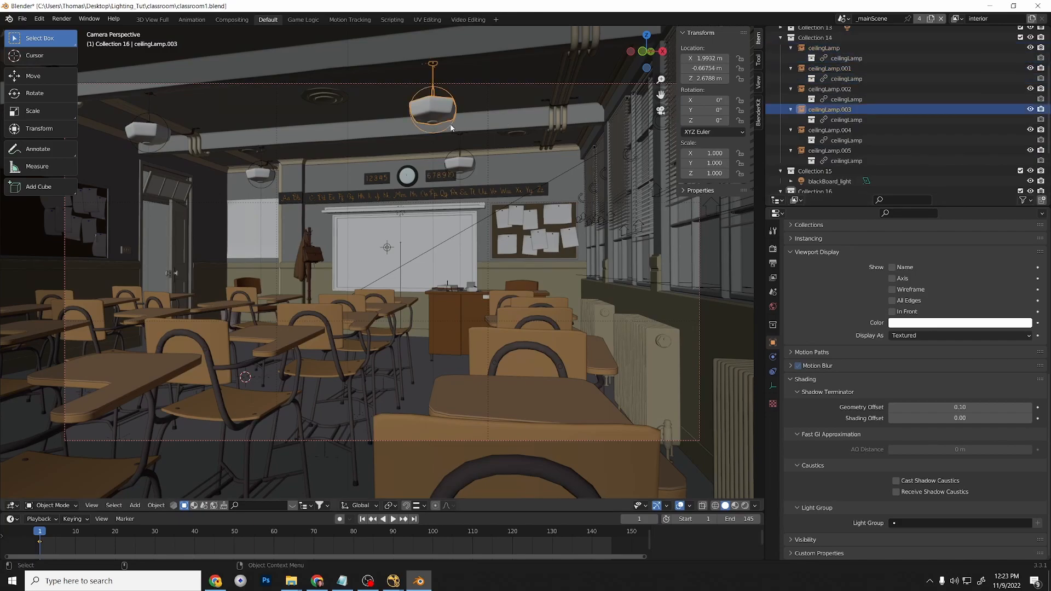
double_click(849, 120)
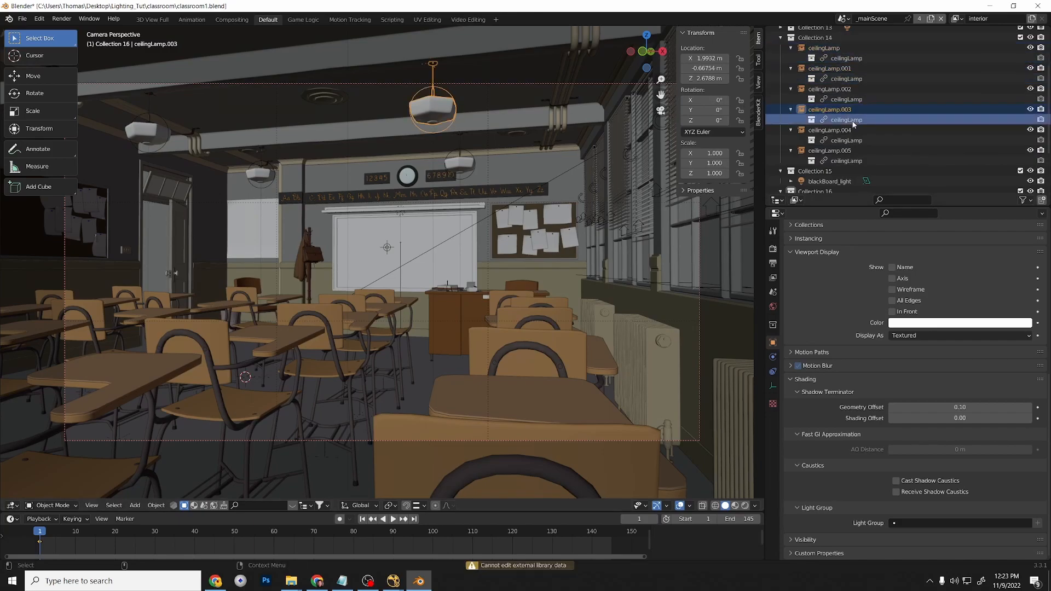
scroll(853, 125, "down", 1)
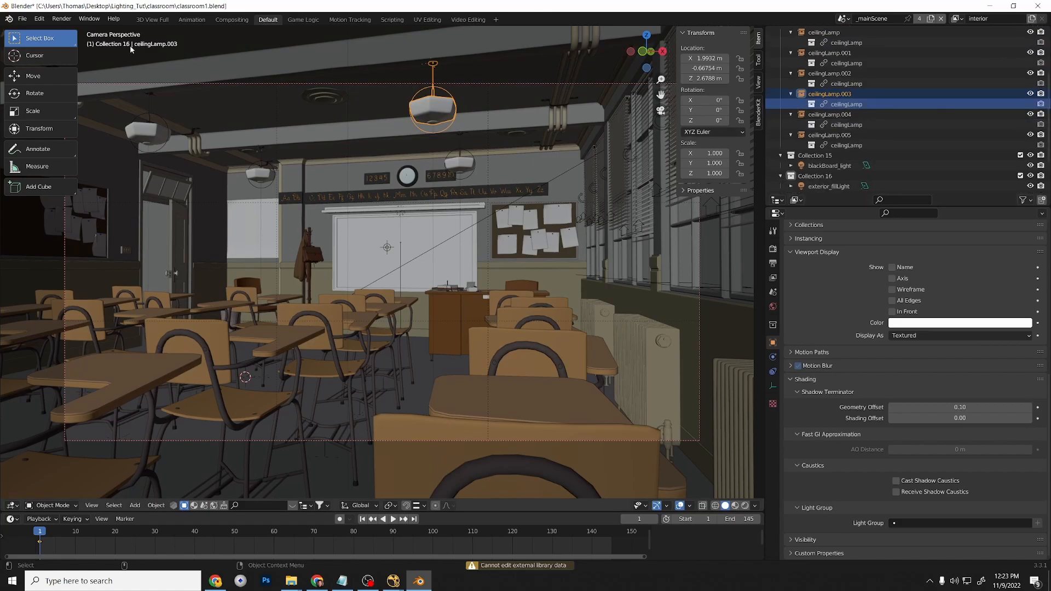
Collapse Collection 14 in the outliner and pick the ceilingLamp object from its contents.
scroll(819, 107, "up", 5)
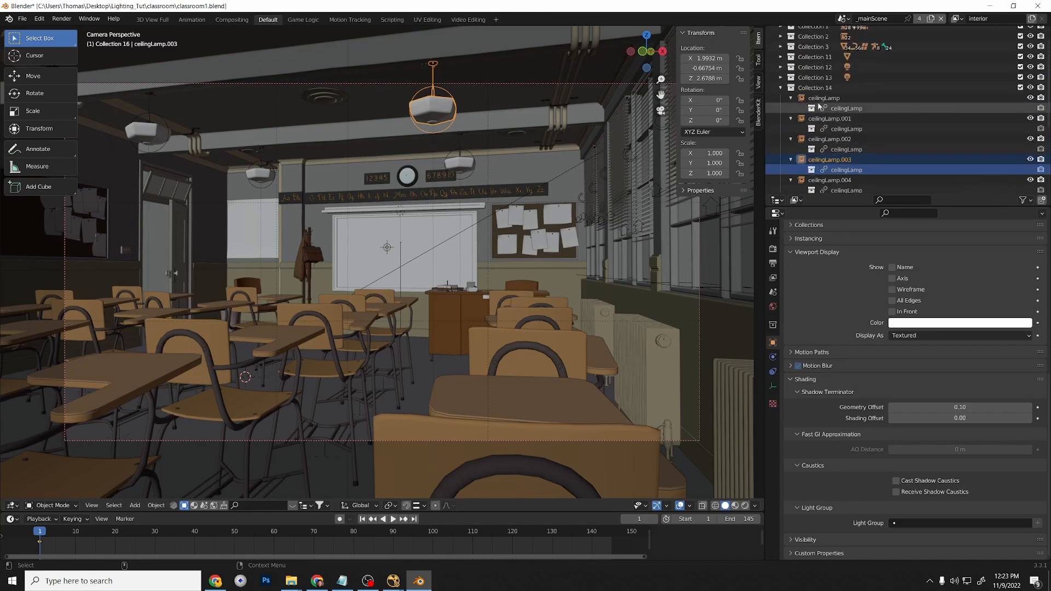
left_click(817, 88)
left_click(781, 88)
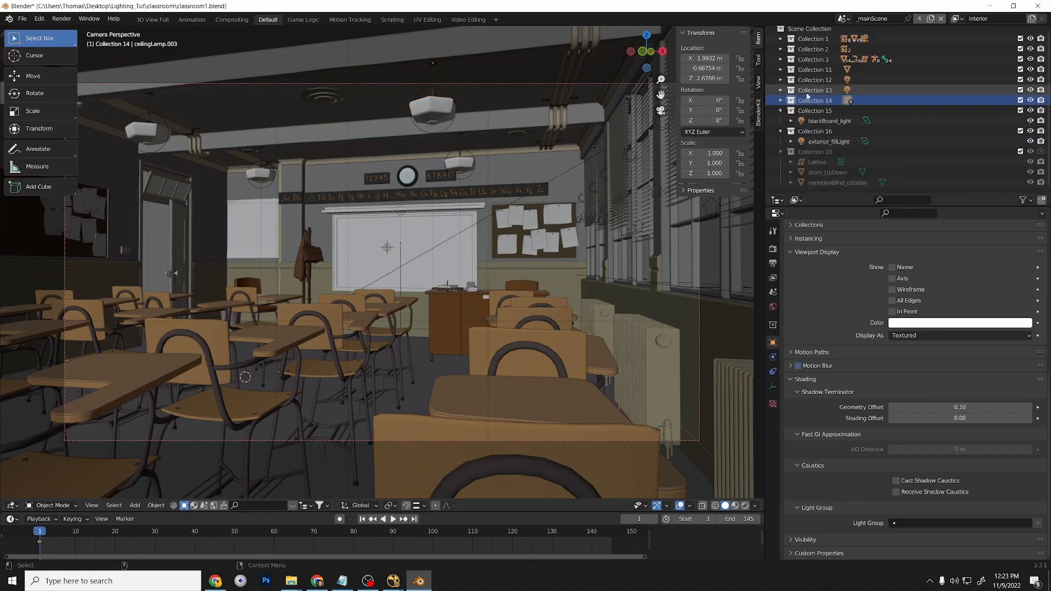
left_click(848, 101)
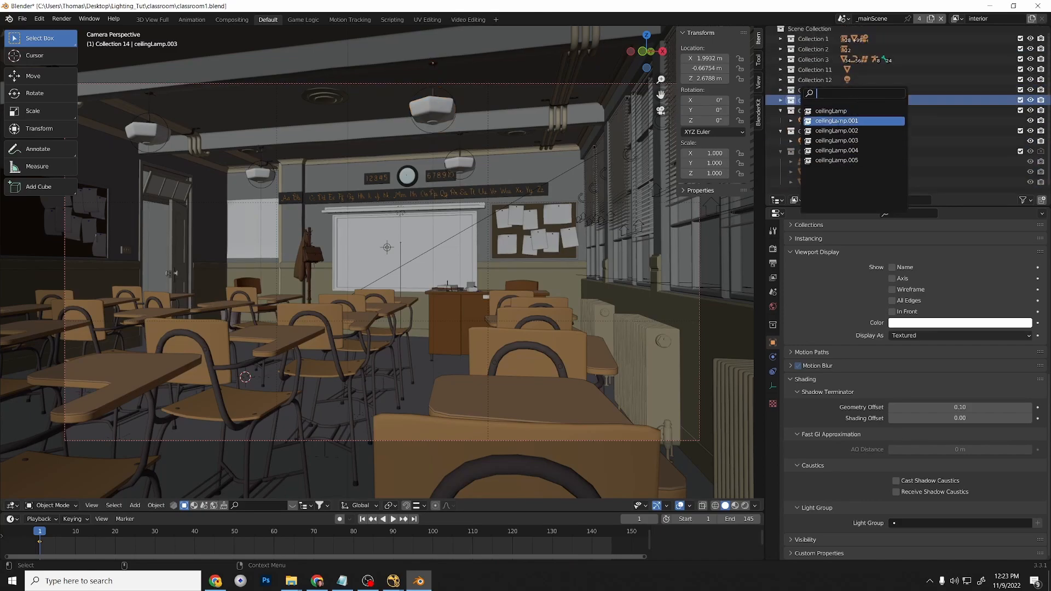
left_click(821, 110)
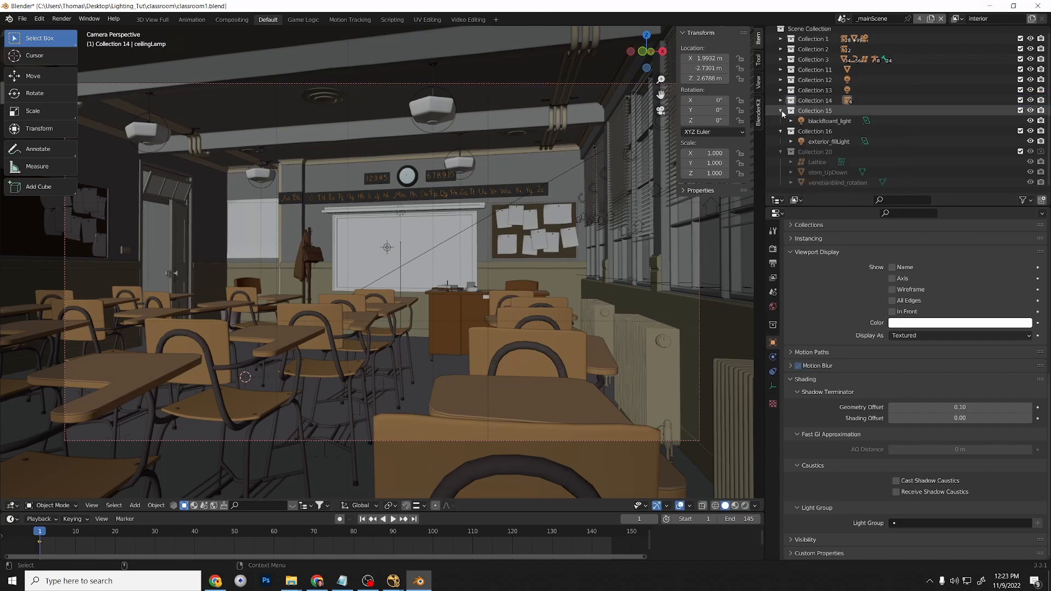
Save classroom1.blend and open lamps.blend from the project's assets/lamps folder.
left_click(23, 22)
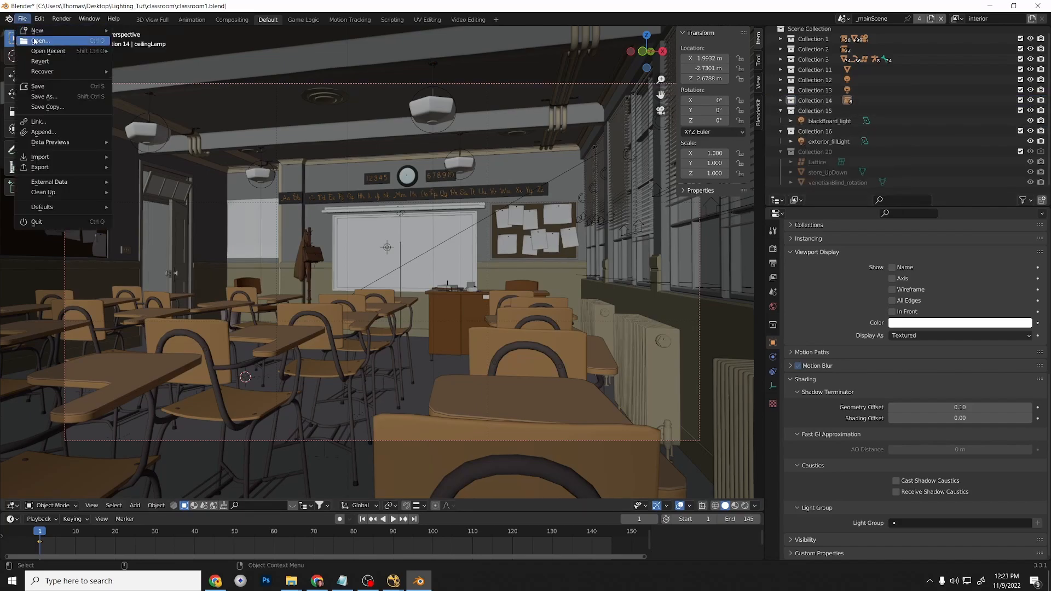
left_click(34, 41)
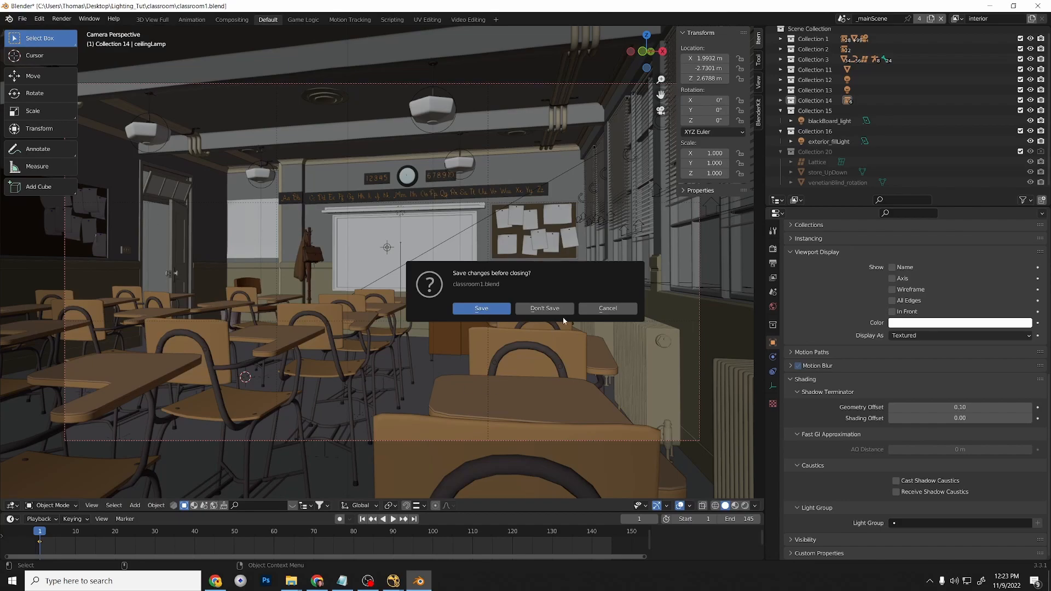
left_click(483, 311)
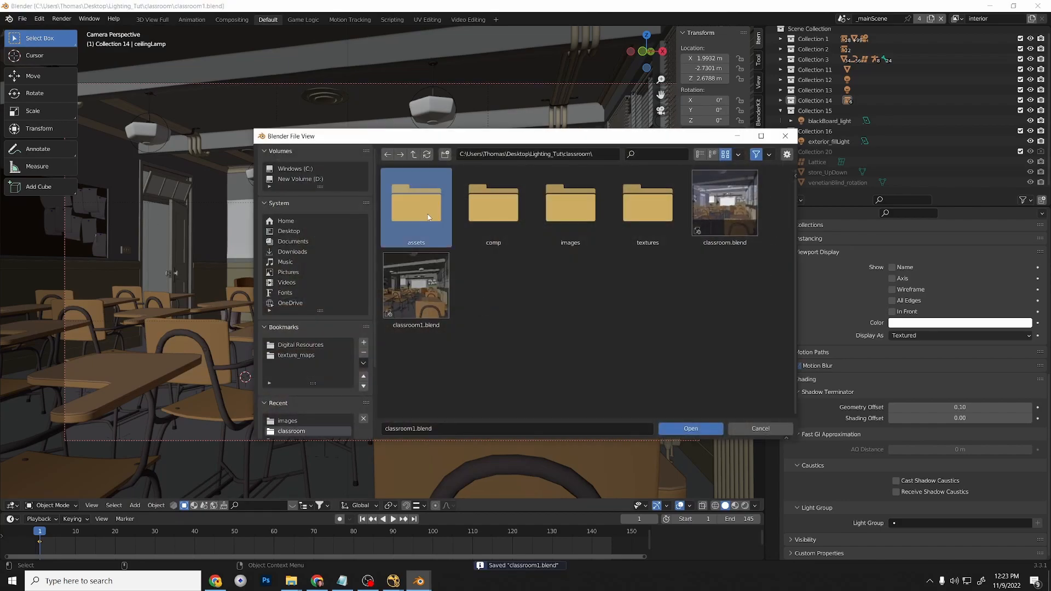
double_click(416, 205)
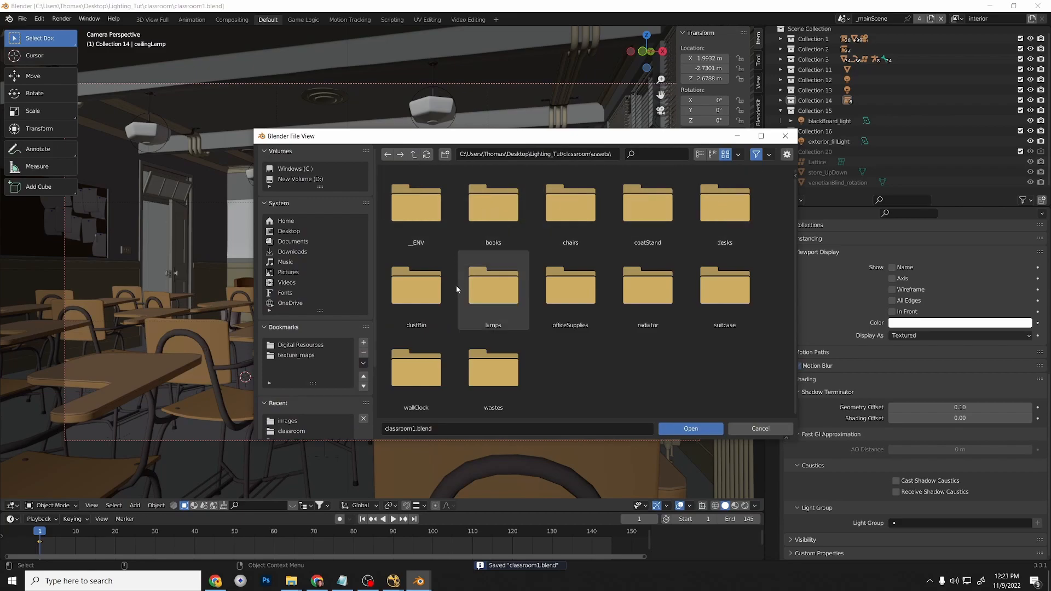
double_click(492, 290)
left_click(418, 245)
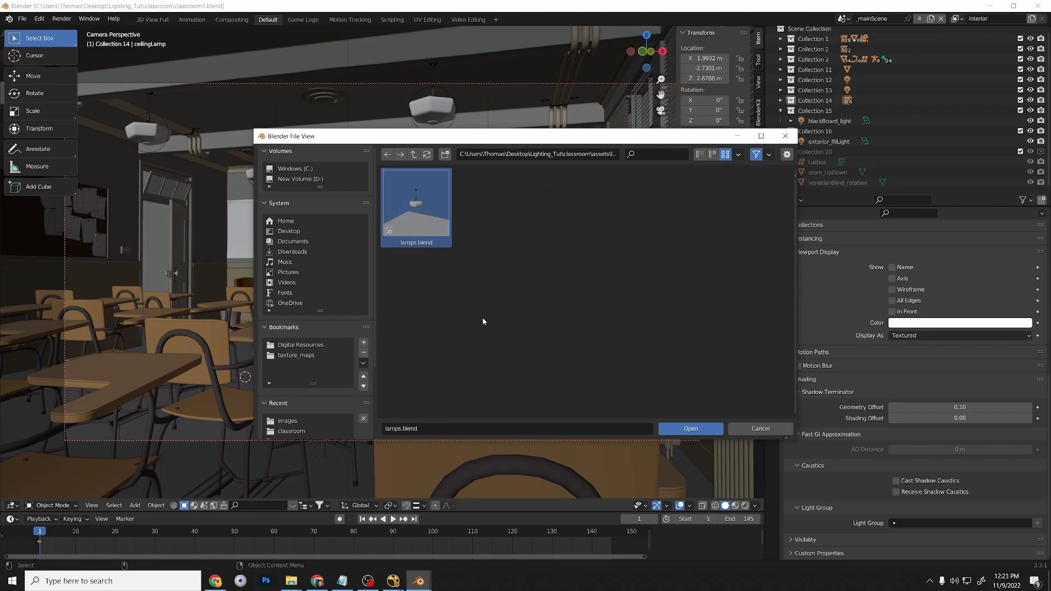
left_click(691, 429)
Delete the ground plane beneath the ceiling lamp and select the point light surrounding the lamp.
middle_click_drag(676, 242, 527, 208)
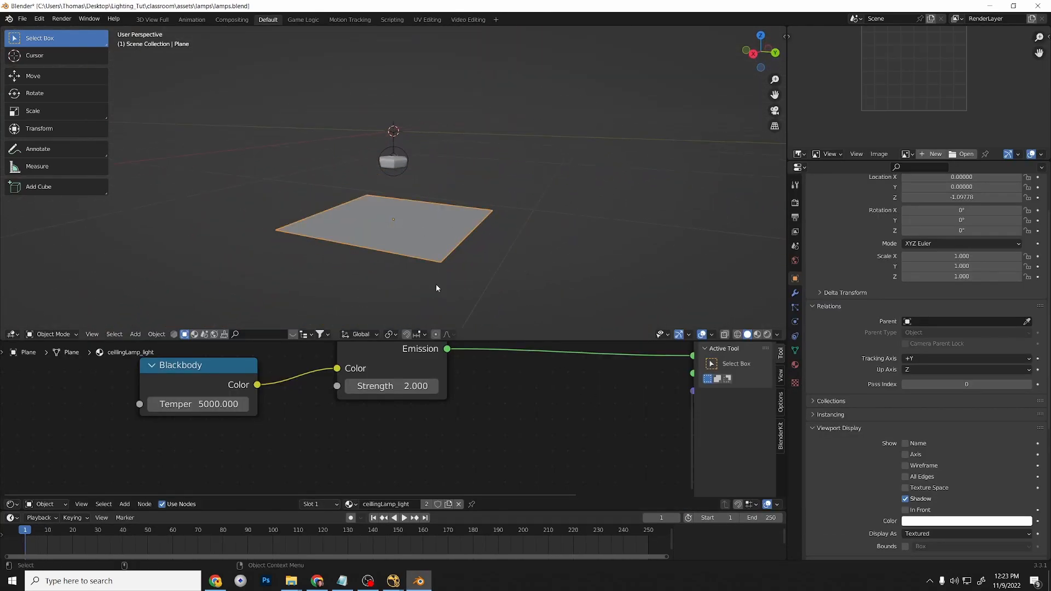
key("Delete")
scroll(484, 163, "up", 6)
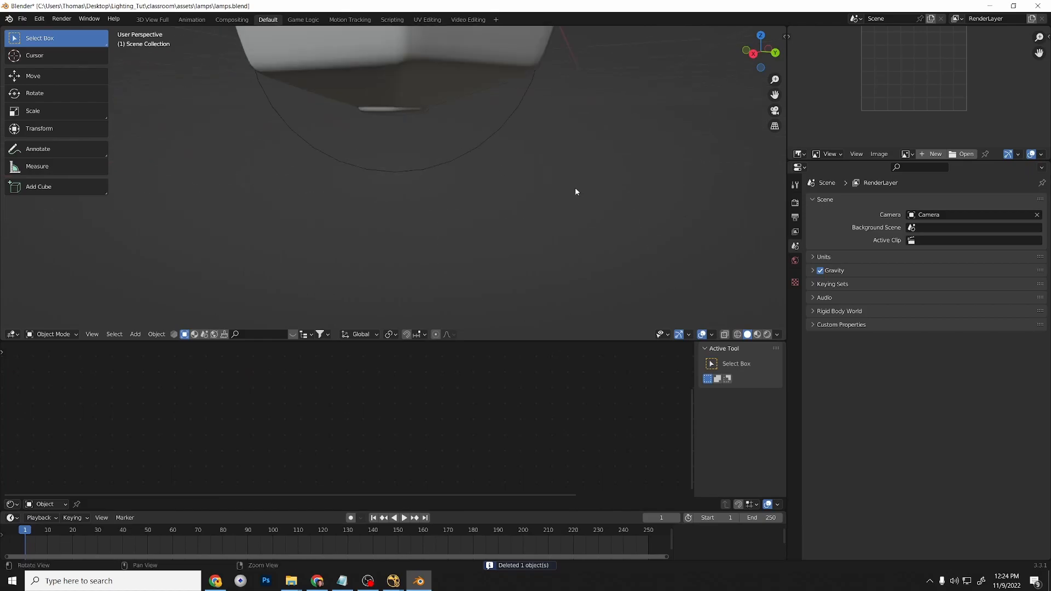
left_click(468, 151)
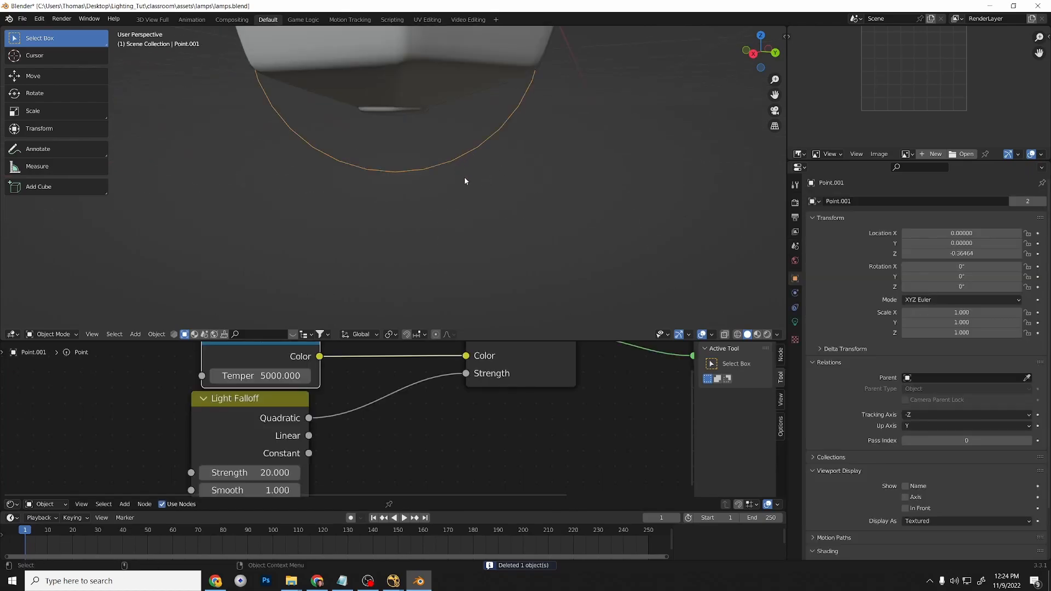
Inspect the ceiling lamp's individual parts and check the point light's light group assignment.
scroll(464, 179, "down", 5)
left_click(398, 131)
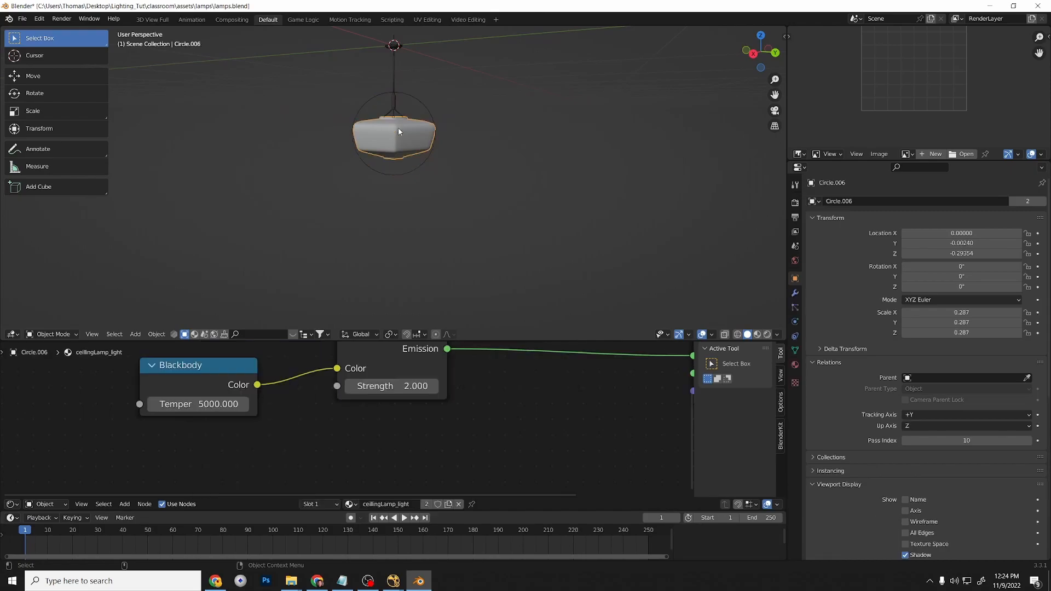
left_click(398, 48)
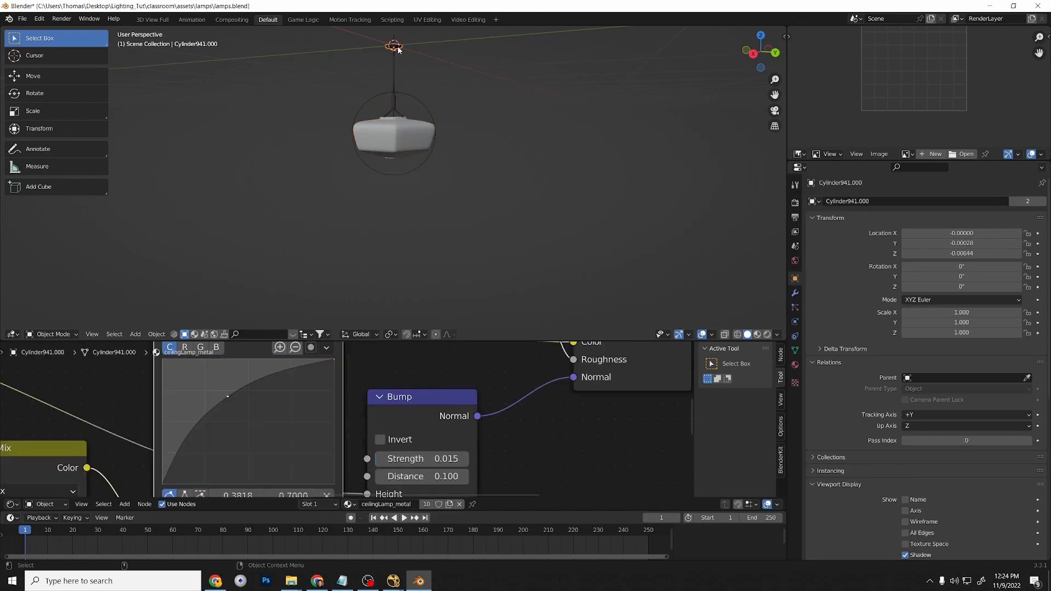
left_click(394, 68)
left_click(398, 123)
left_click(433, 121)
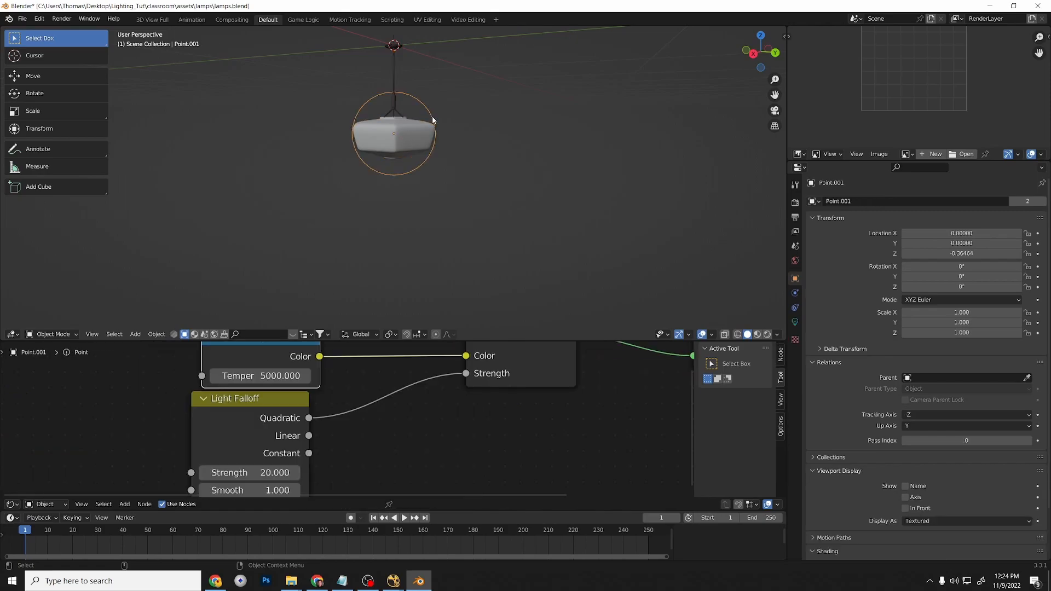
scroll(853, 433, "down", 3)
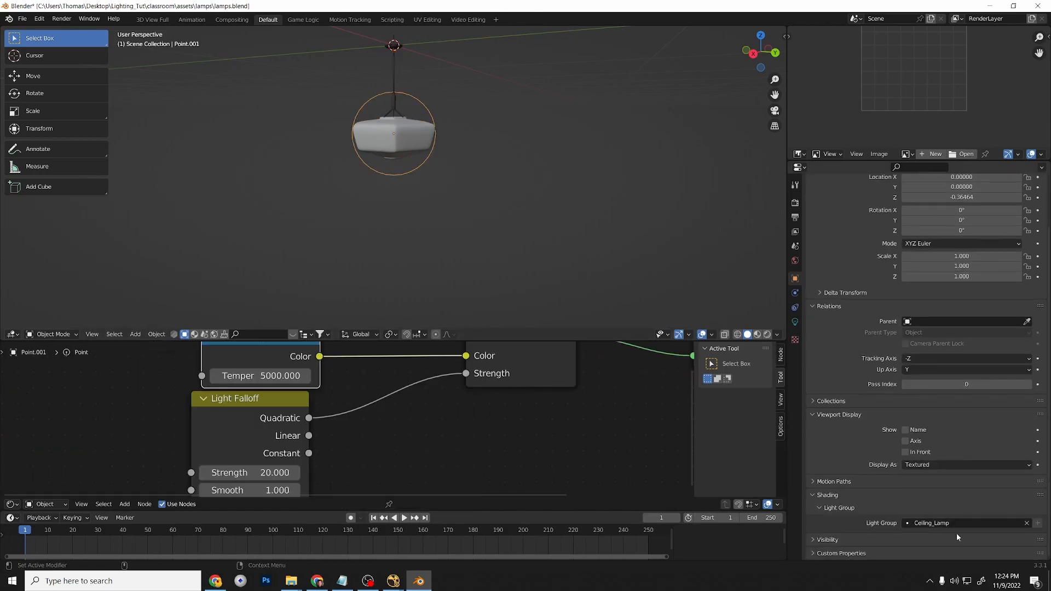
Check the light groups defined in the lamp file's view layer settings.
left_click(795, 231)
scroll(870, 464, "down", 6)
scroll(870, 464, "up", 6)
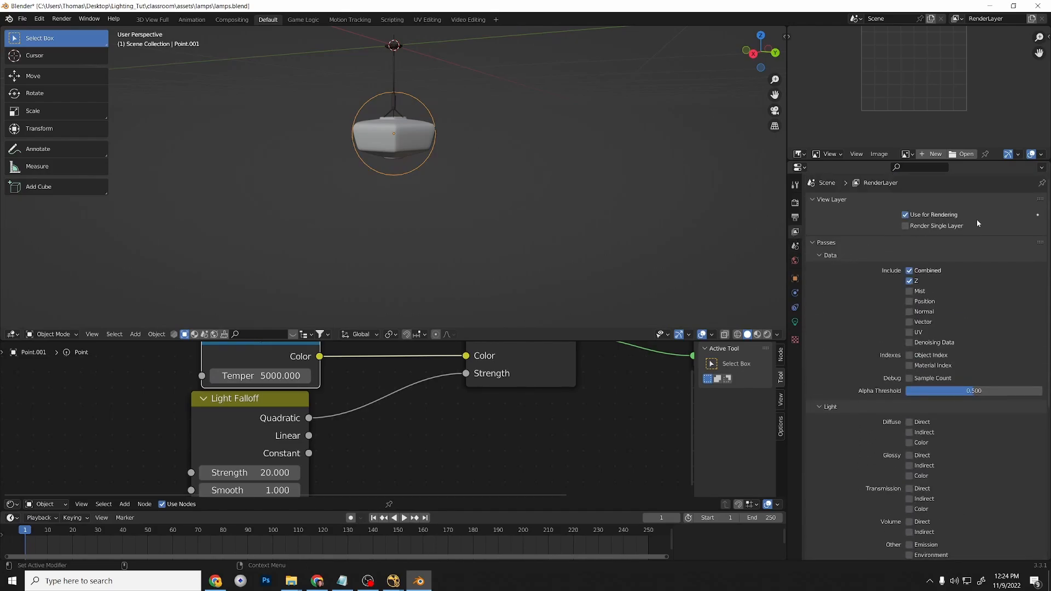
scroll(845, 399, "down", 10)
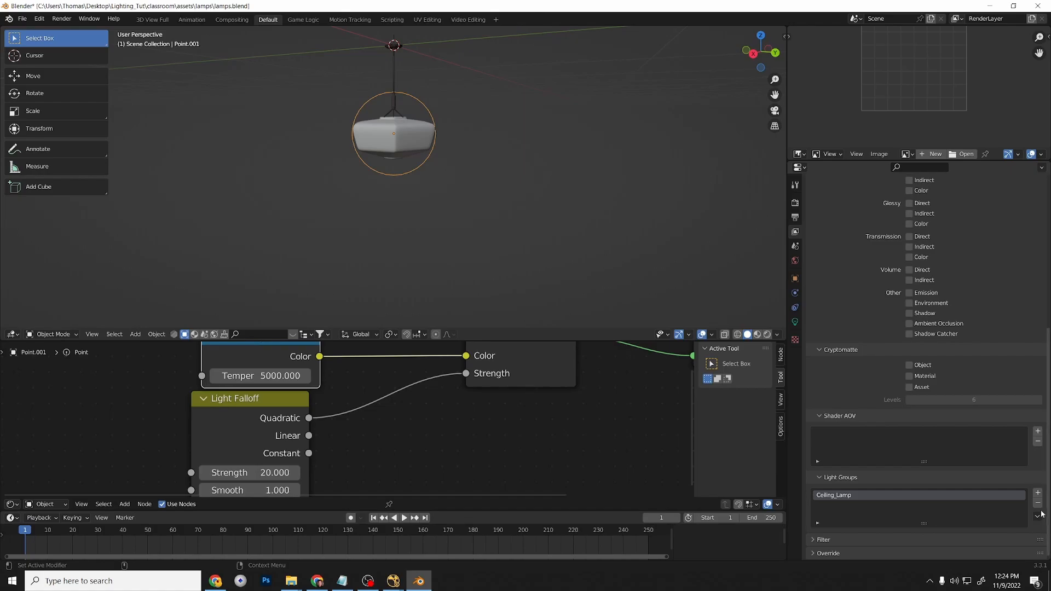
Assign the ceiling lamp's shade object, Circle.006, to the Ceiling_Lamp light group.
left_click(415, 145)
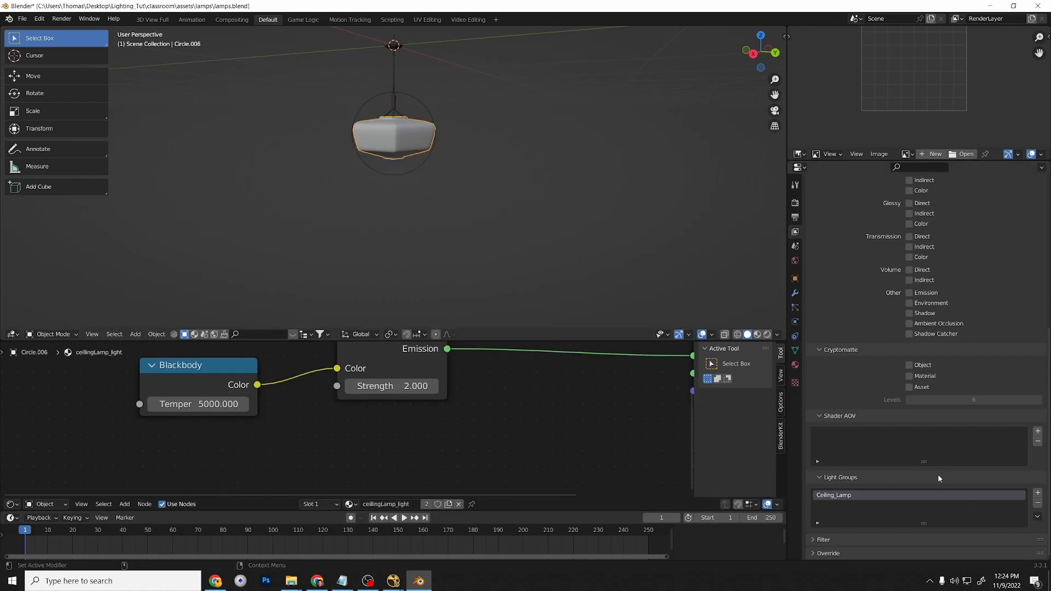
left_click(795, 261)
left_click(795, 247)
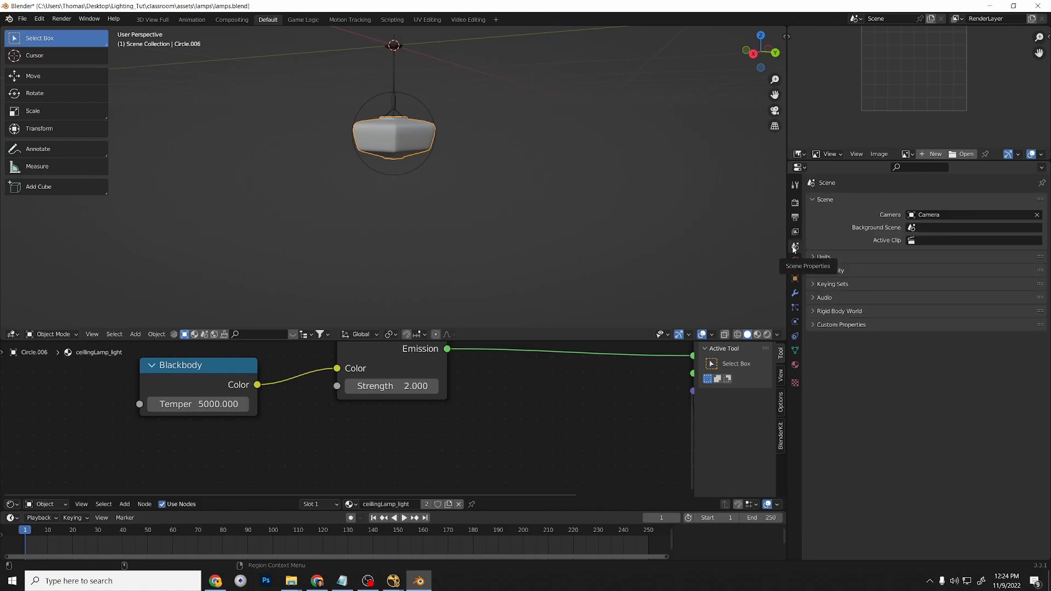
left_click(794, 232)
left_click(794, 219)
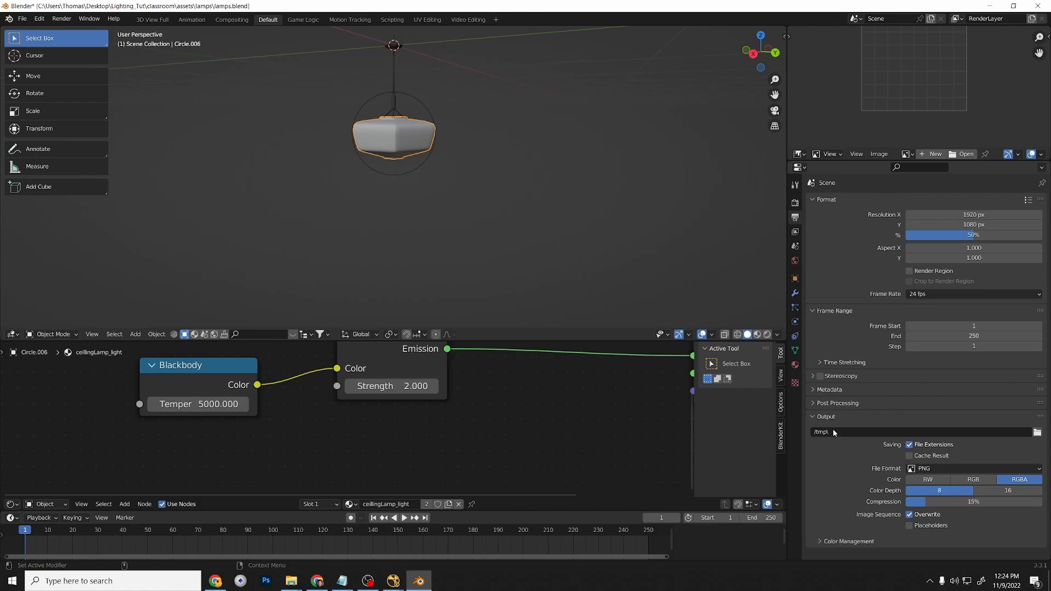
left_click(794, 279)
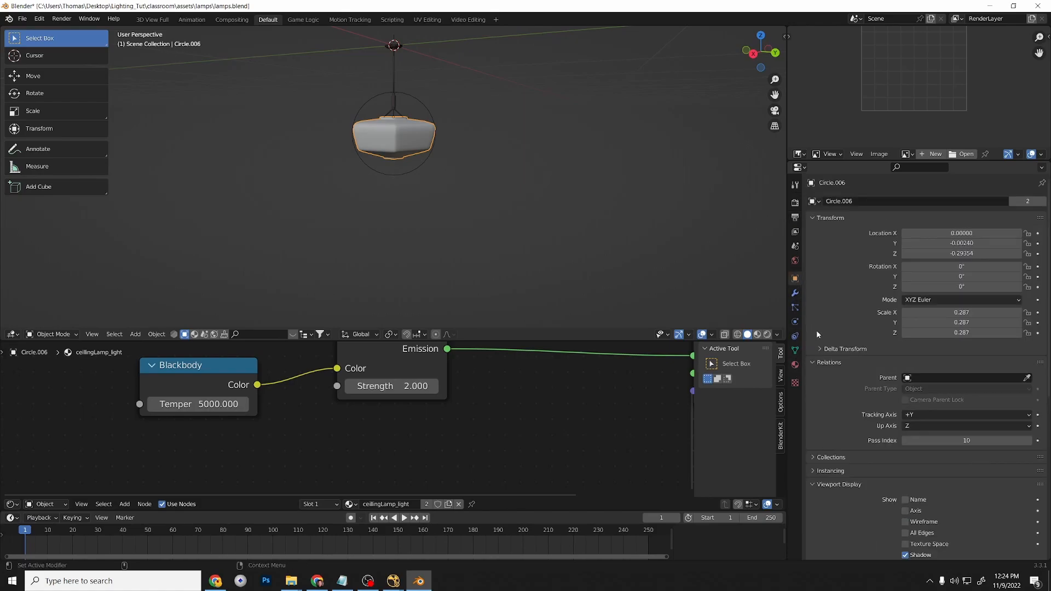
scroll(850, 478, "down", 12)
left_click(964, 523)
left_click(952, 467)
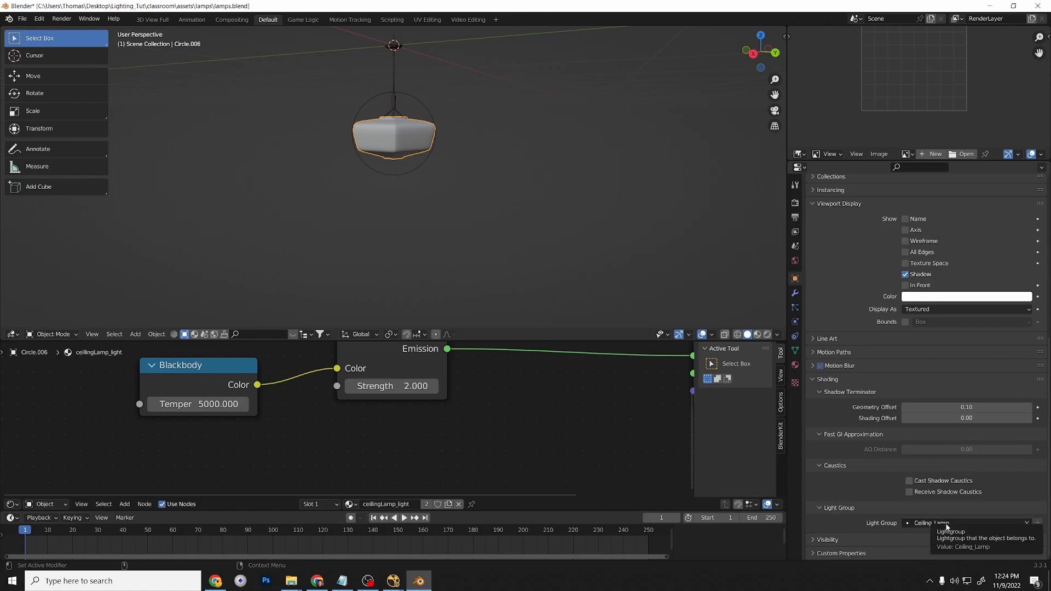
Review the shade's object properties, select the point light again and check its light group from several angles.
scroll(859, 487, "up", 4)
scroll(858, 491, "up", 10)
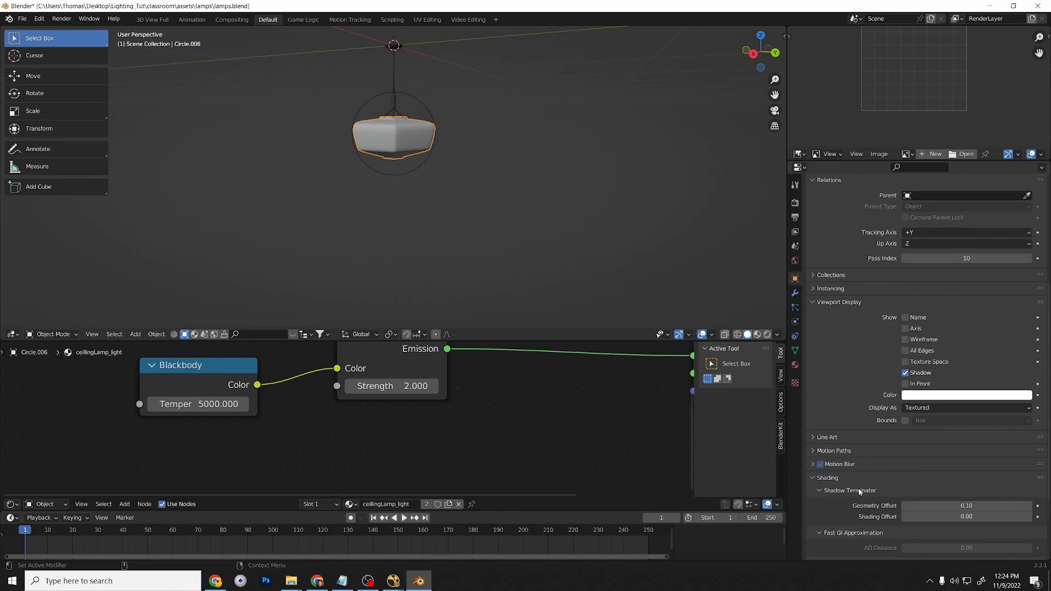
scroll(858, 492, "down", 12)
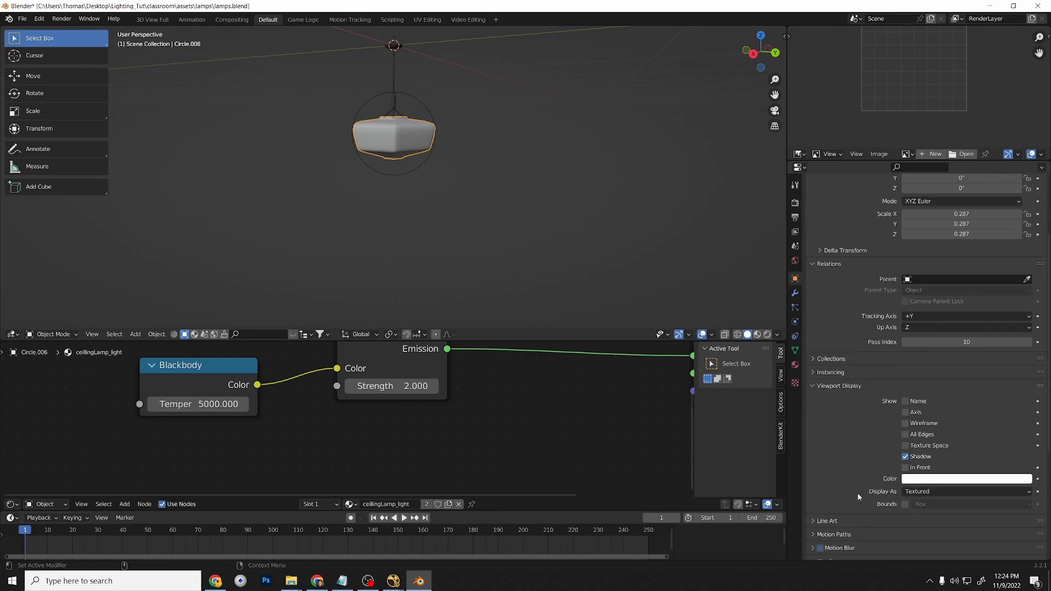
middle_click_drag(464, 127, 474, 179)
left_click(390, 137)
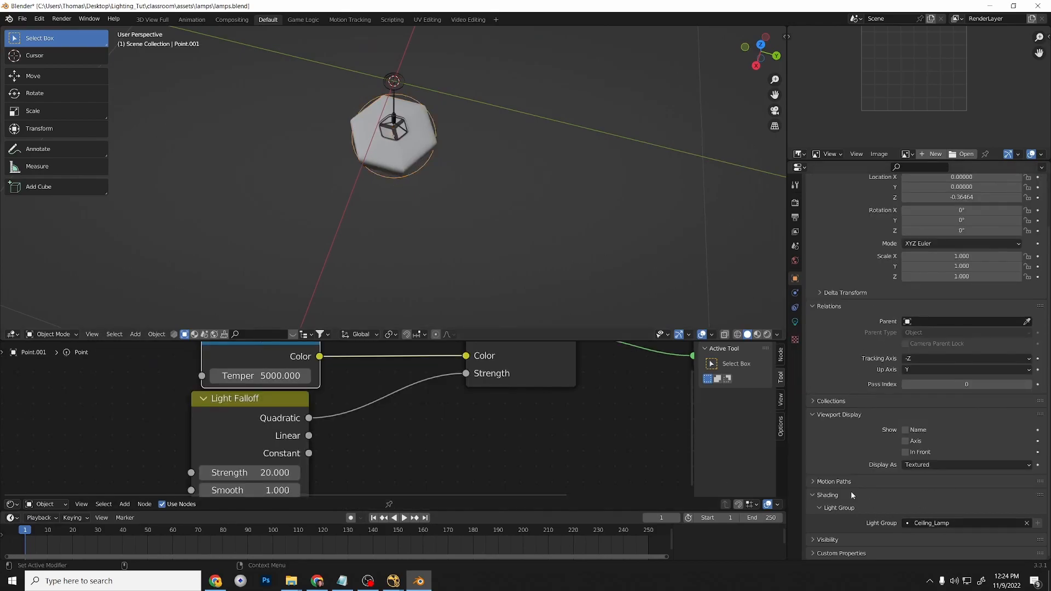
middle_click_drag(560, 219, 534, 169)
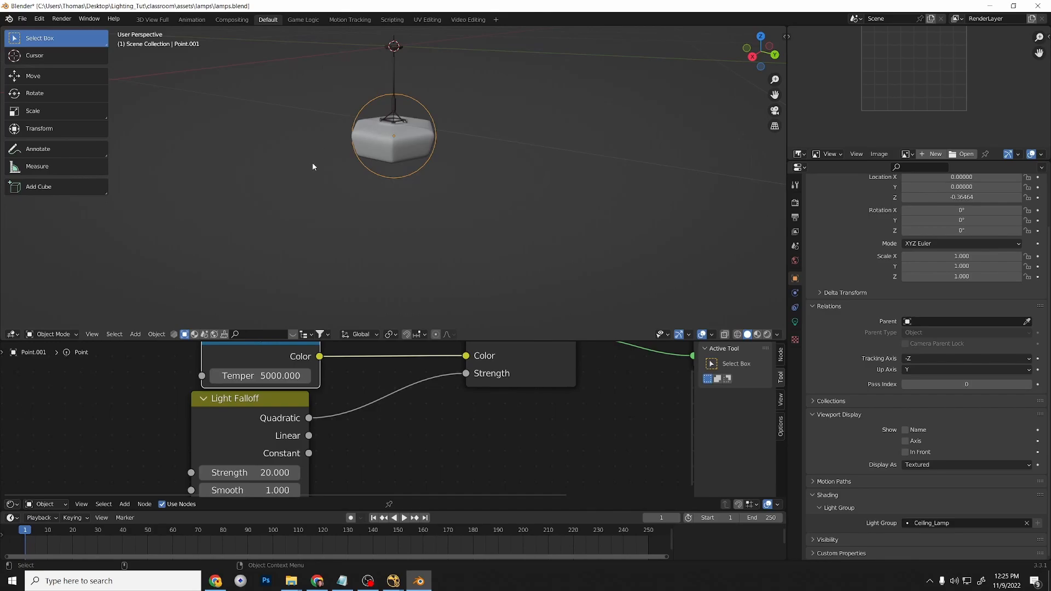
middle_click_drag(464, 146, 416, 145)
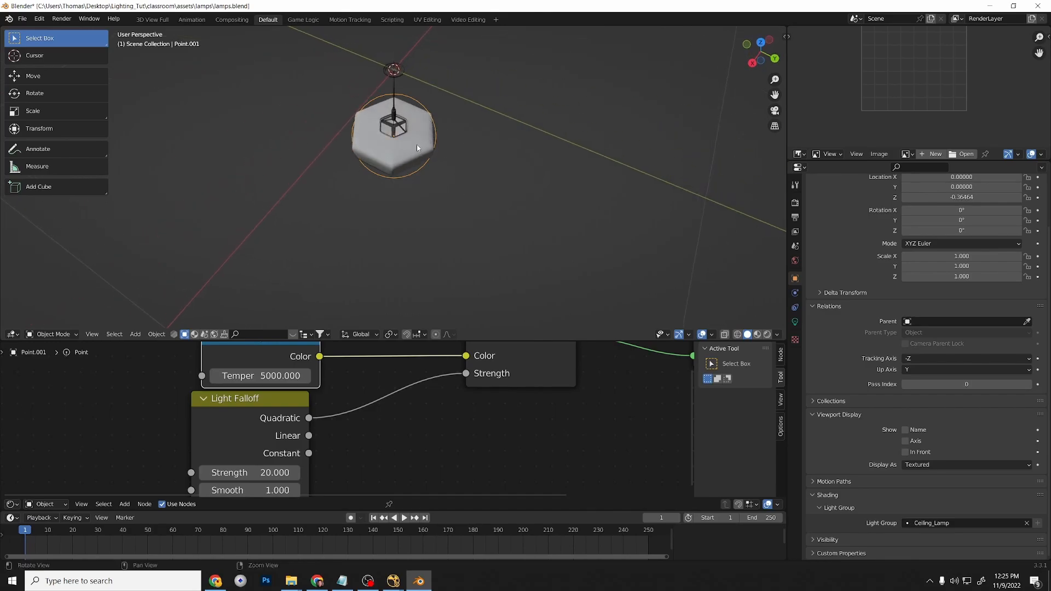
Change the point light's colour to a saturated green and save lamps.blend.
scroll(404, 447, "down", 1)
scroll(404, 446, "down", 1)
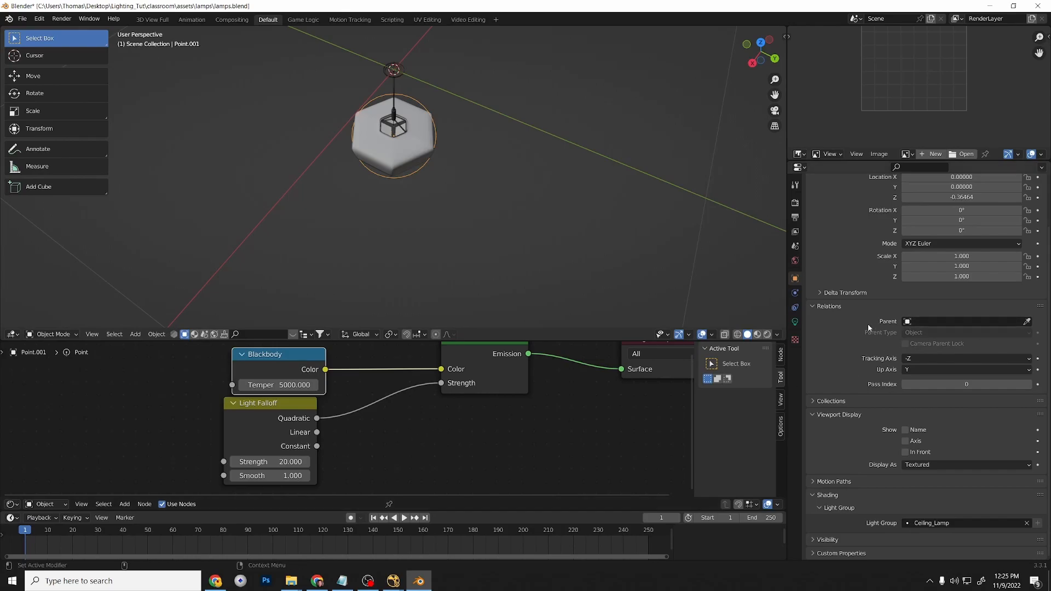
left_click(794, 322)
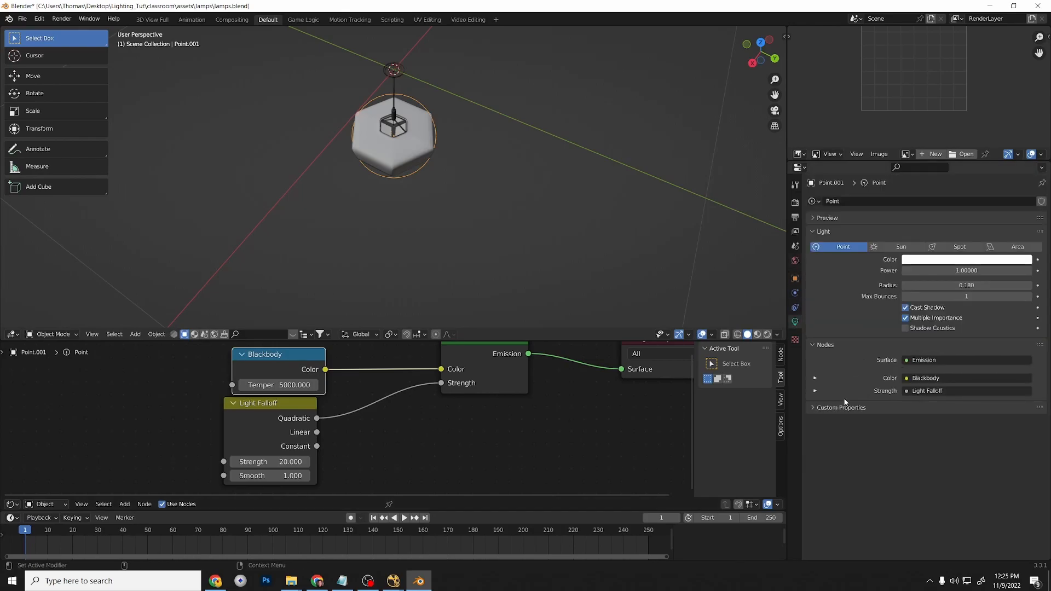
left_click(967, 260)
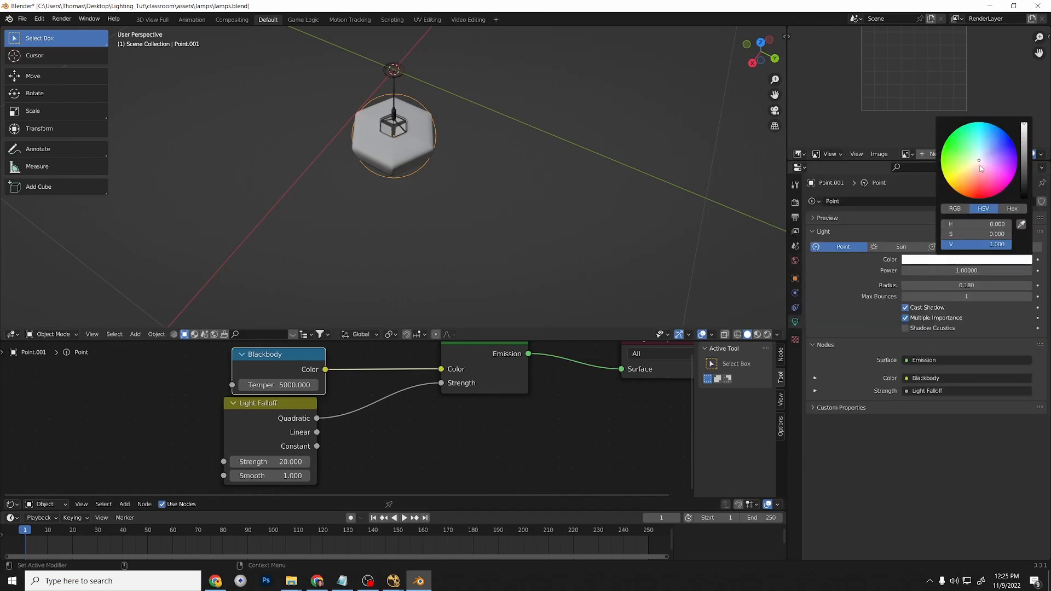
left_click(955, 130)
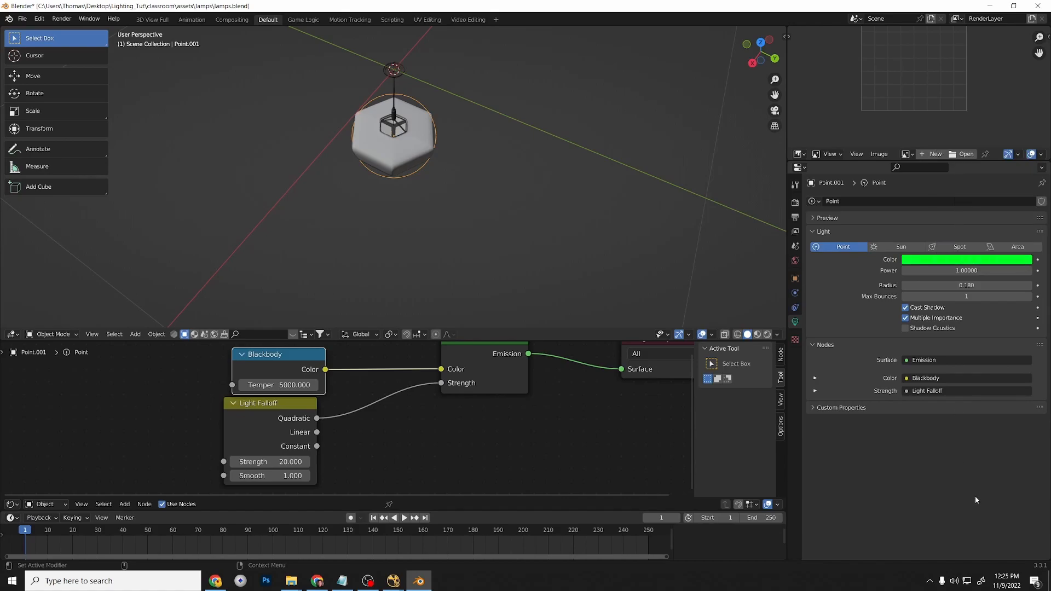
key("ctrl+s")
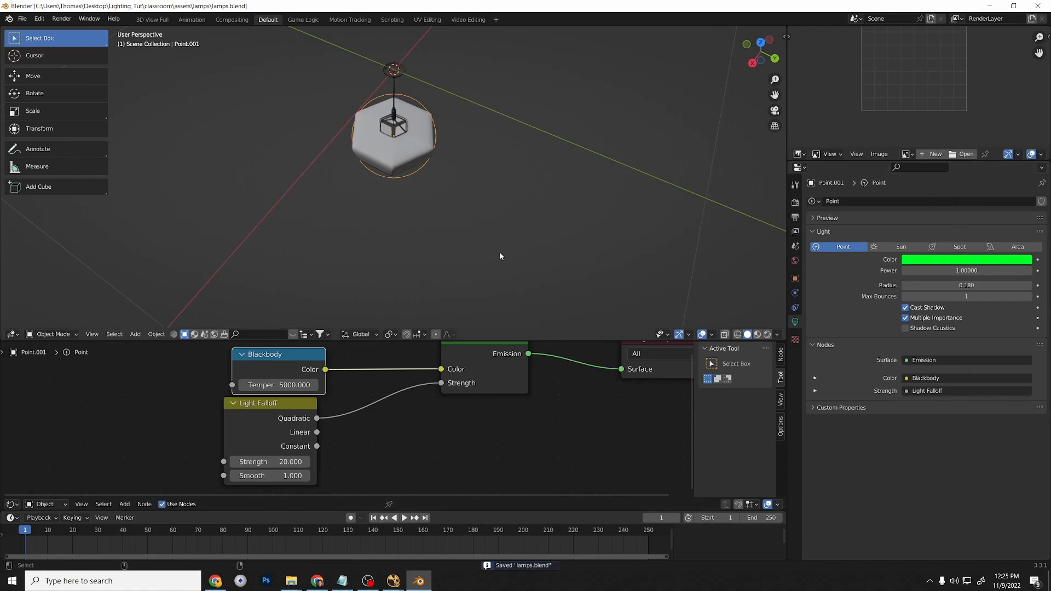
Close the lamps.blend window and open classroom1.blend from the Lighting_Tut classroom folder in a maximized window.
left_click(1038, 6)
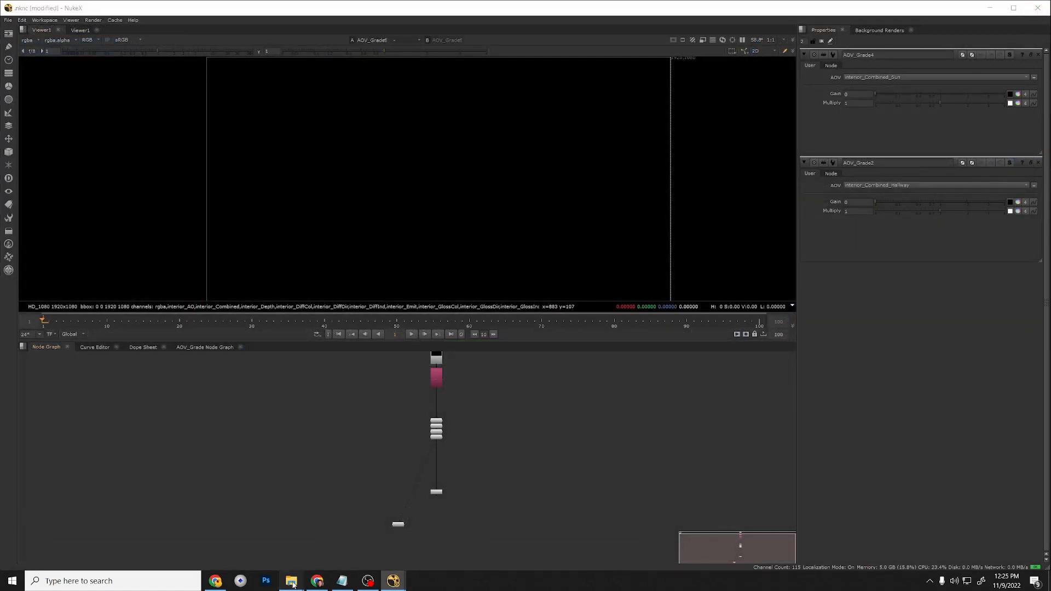
mouse_move(291, 581)
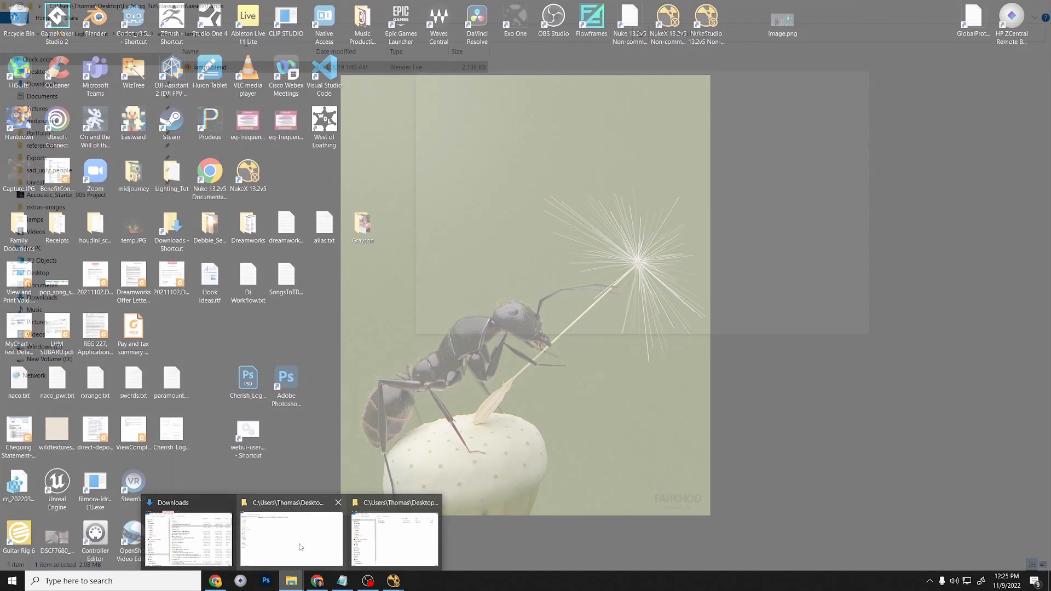
left_click(300, 543)
left_click(48, 35)
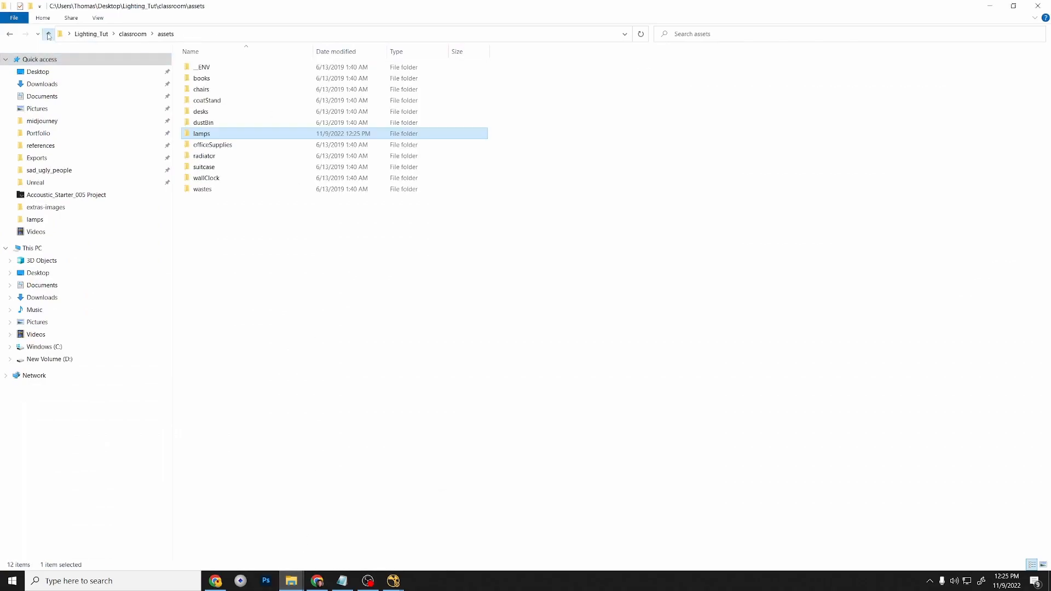
left_click(49, 34)
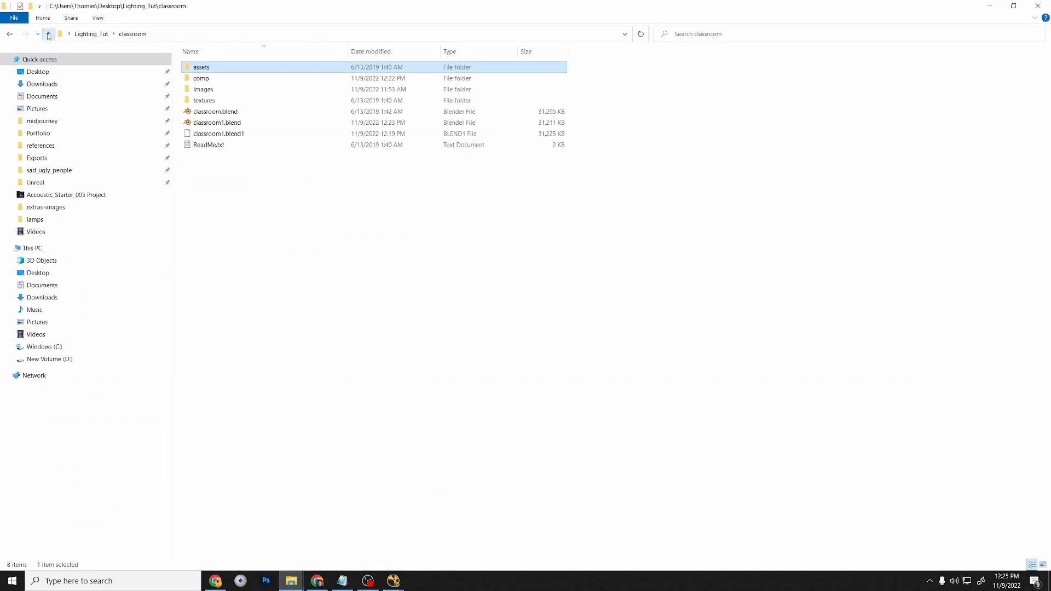
double_click(245, 122)
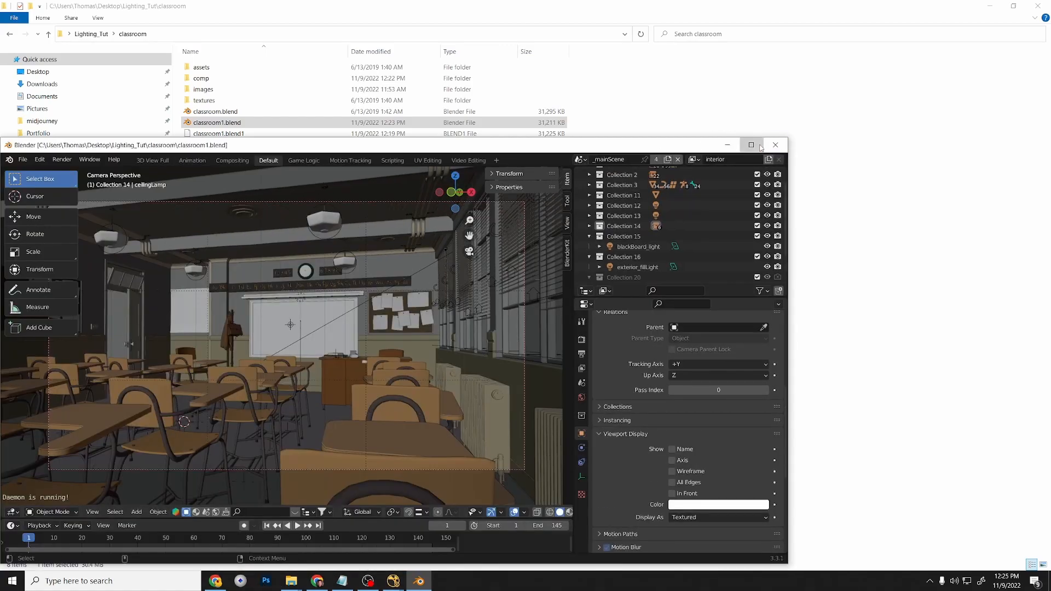
left_click(751, 145)
Start a test render of the classroom and look through its pass list for the ceiling lamps' light group.
left_click(21, 19)
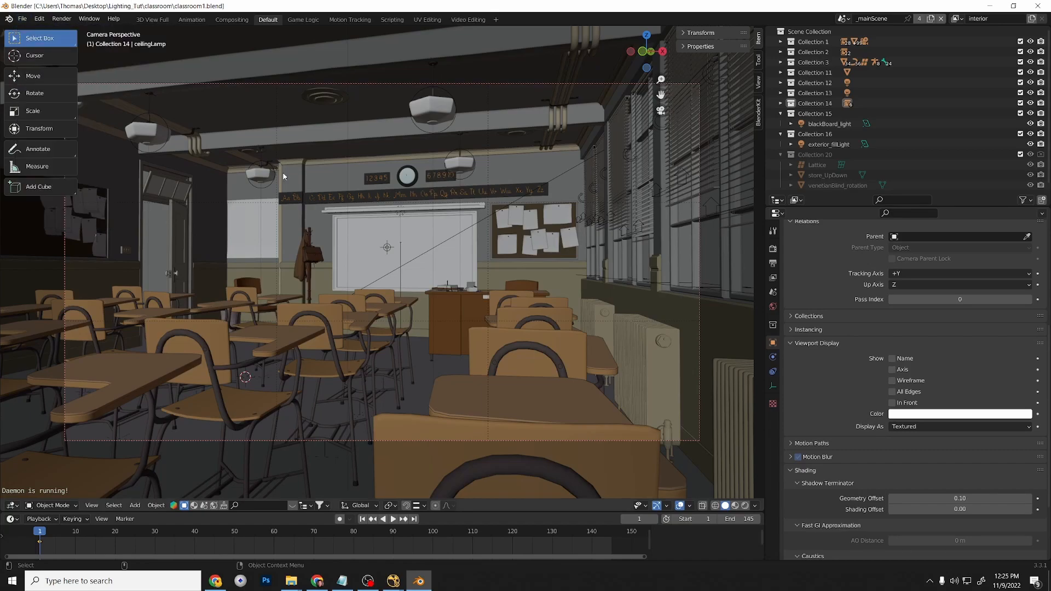
left_click(62, 20)
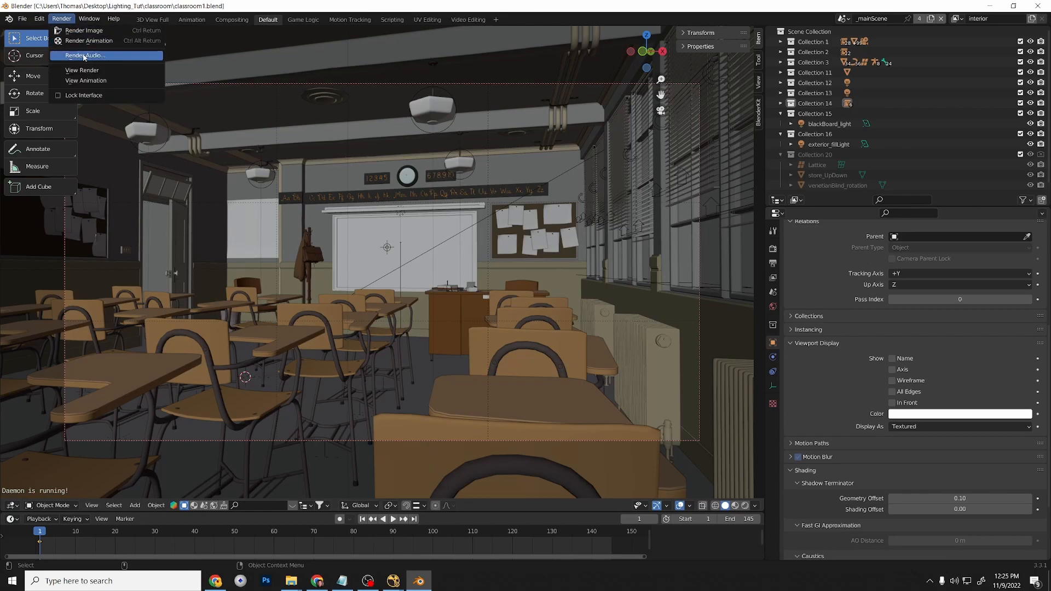
left_click(86, 31)
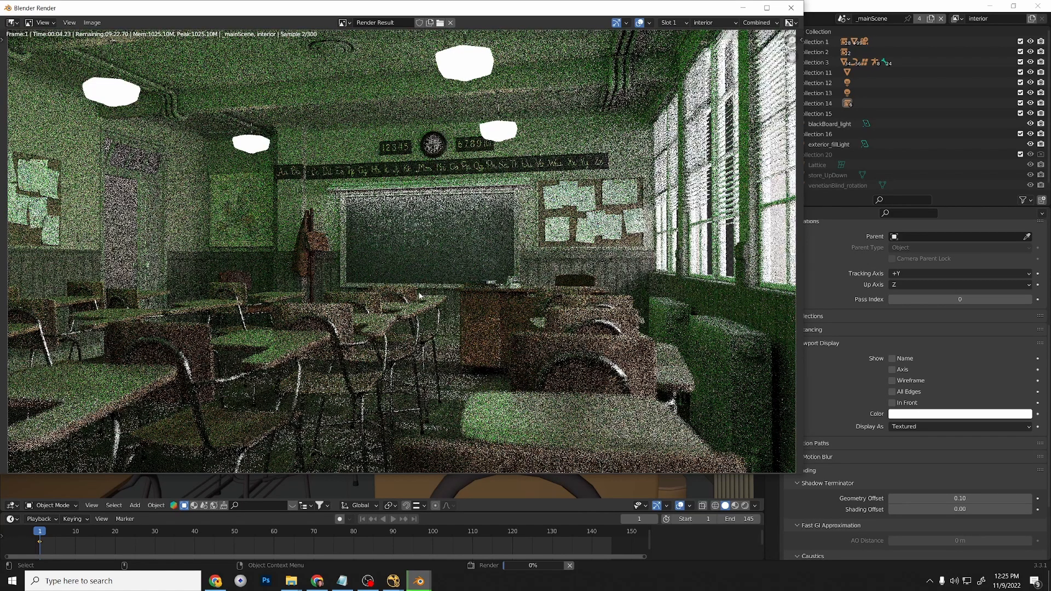
left_click(775, 23)
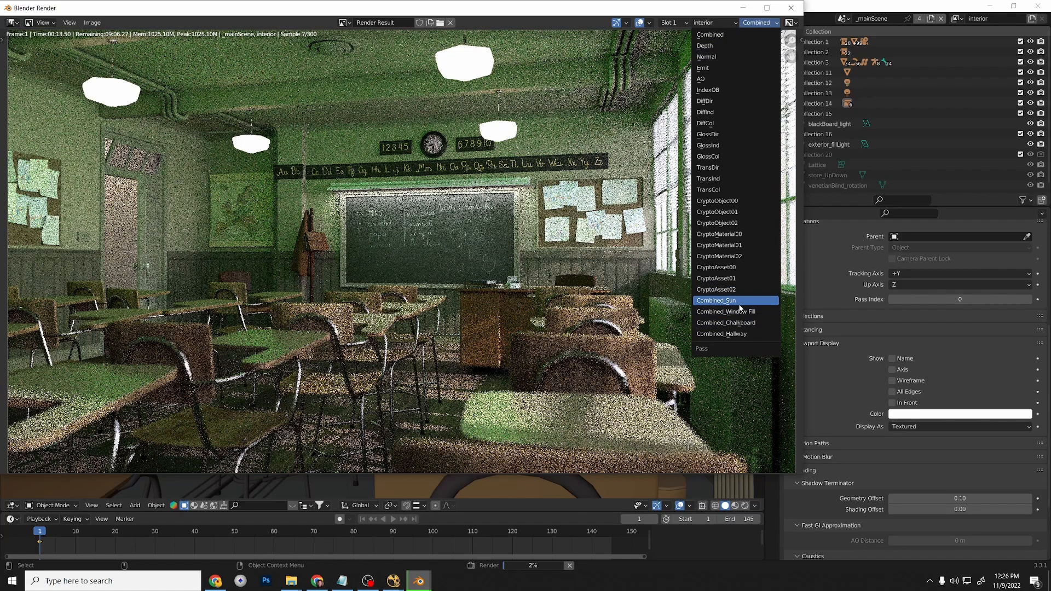
key("Down")
key("Down")
key("Down")
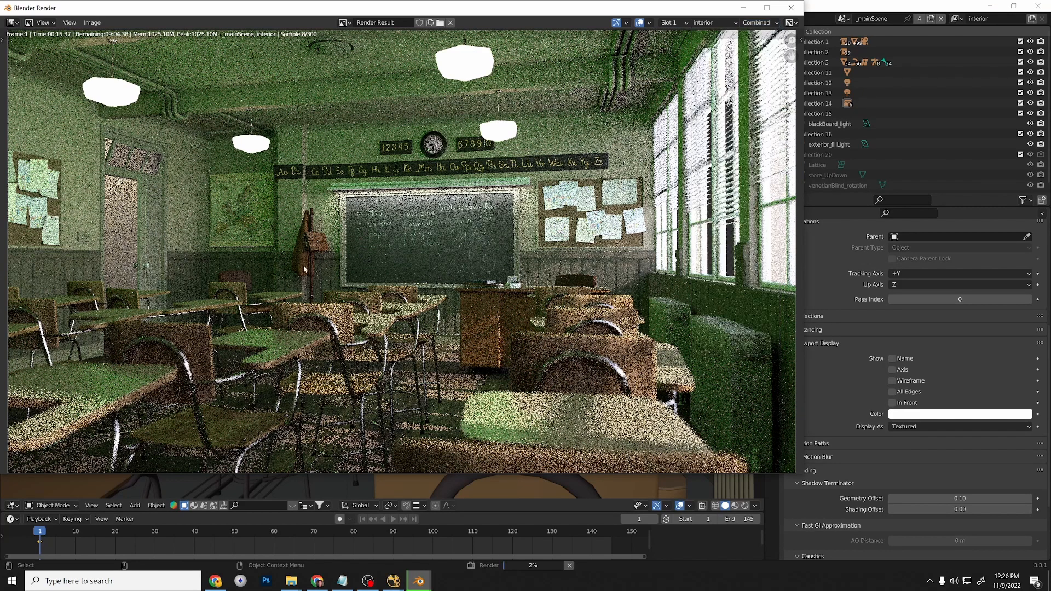
left_click(765, 24)
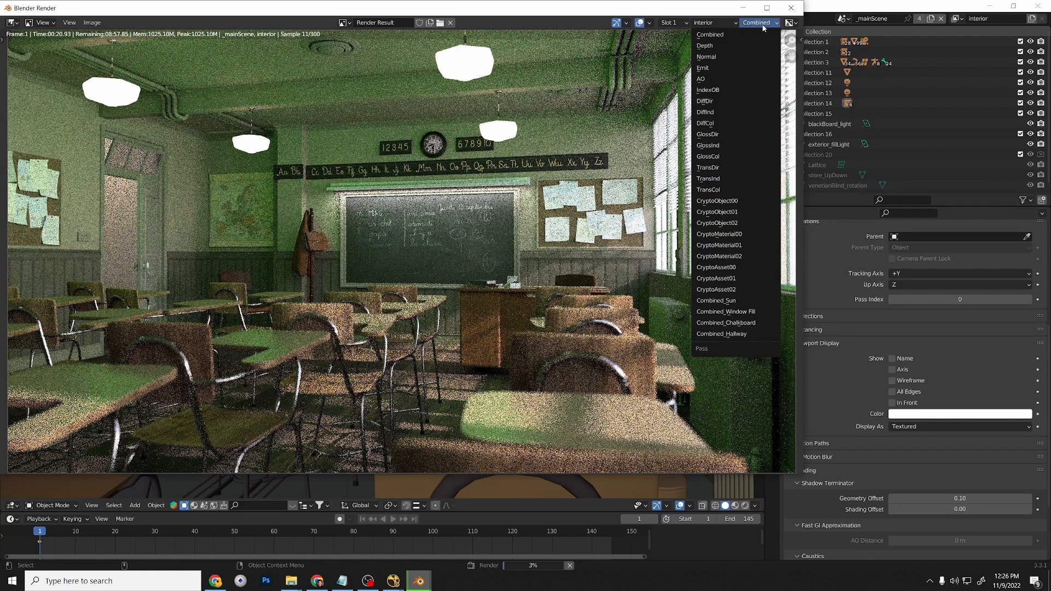
left_click(621, 160)
key("Escape")
Add a light group named Ceiling to the interior view layer, keeping the existing Chalkboard group.
left_click(963, 344)
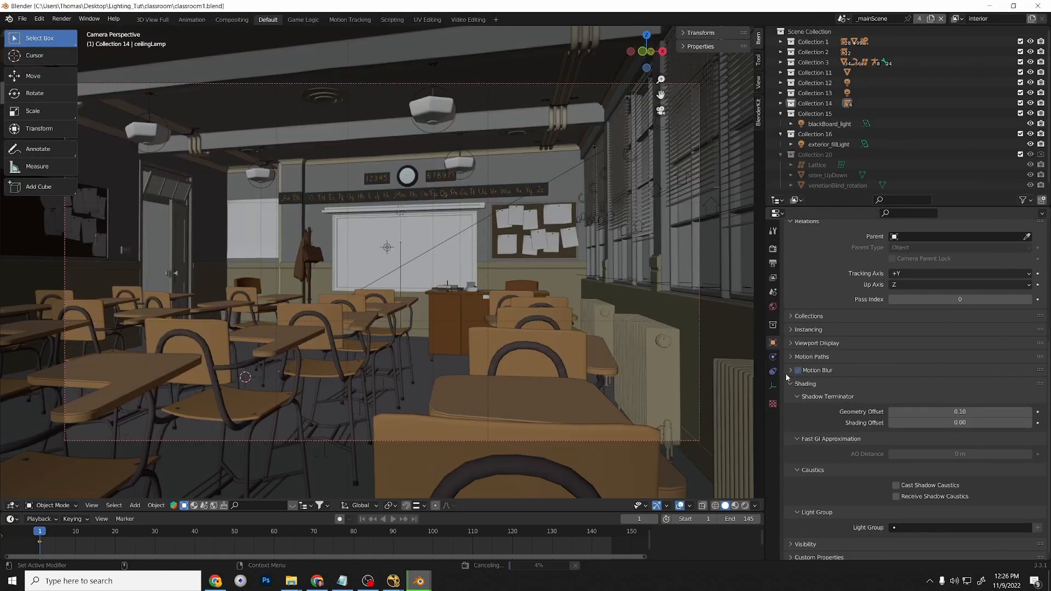
left_click(772, 291)
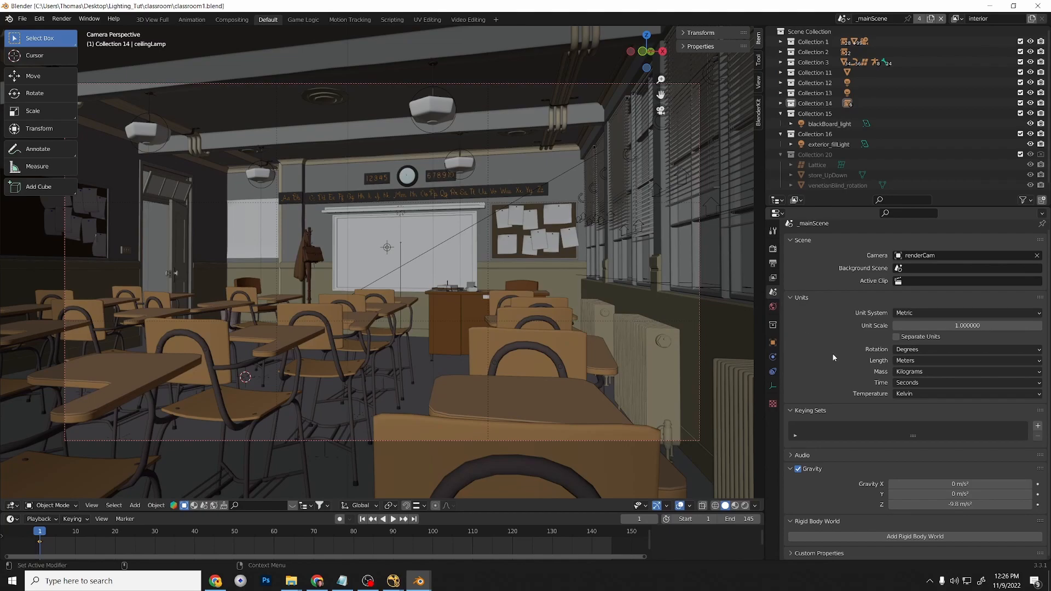
left_click(772, 278)
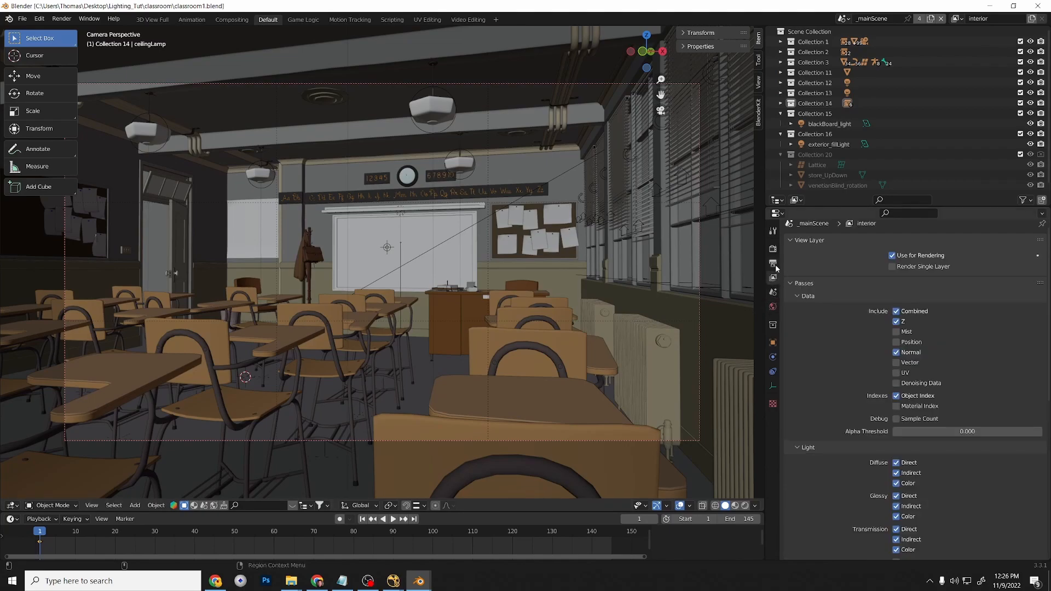
left_click(772, 264)
scroll(828, 415, "down", 2)
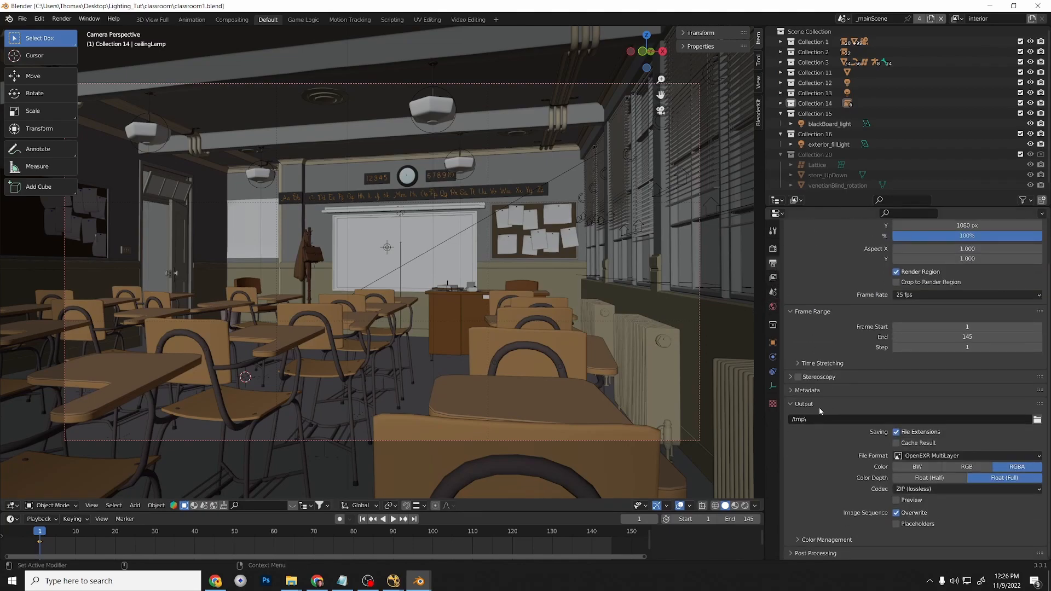
left_click(772, 278)
scroll(813, 422, "down", 10)
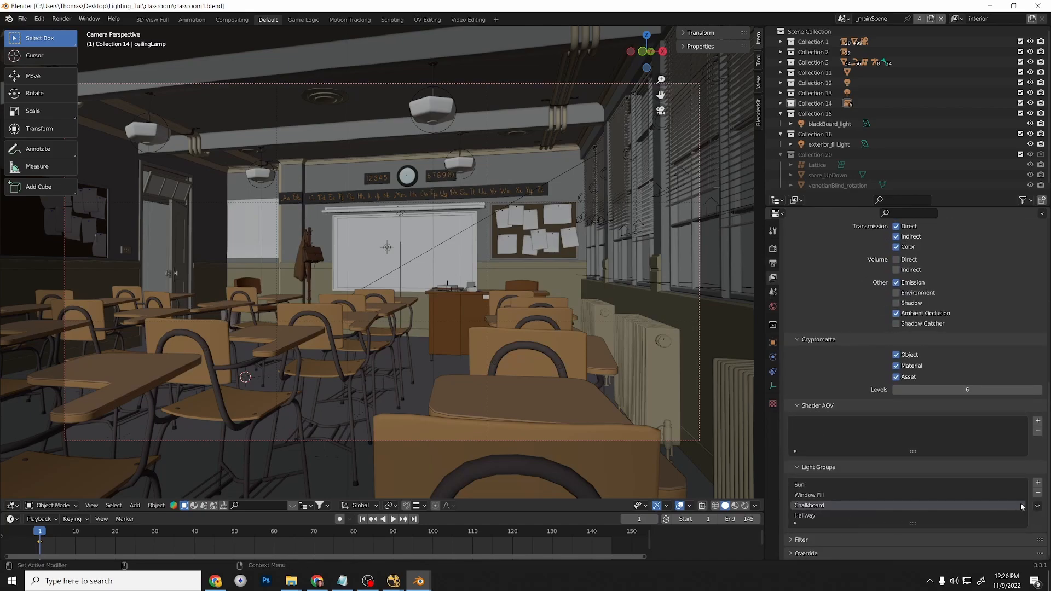
left_click(1037, 493)
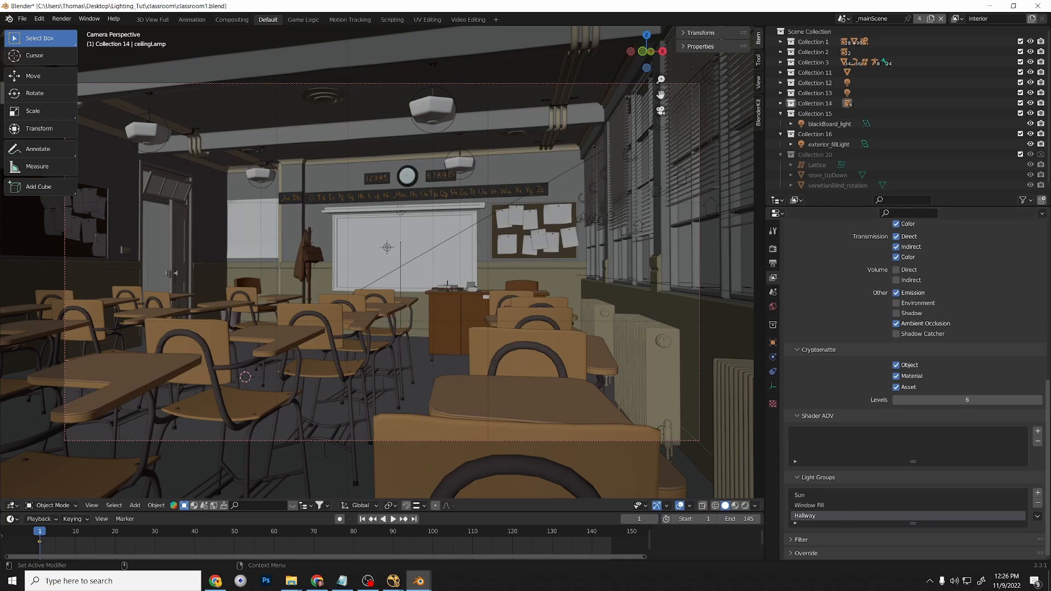
key("ctrl+z")
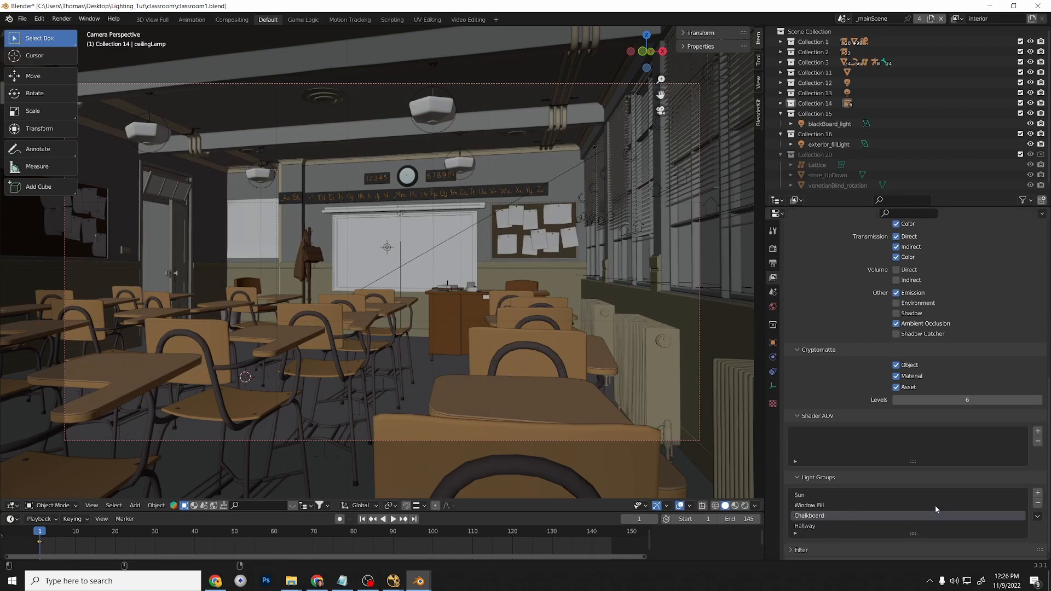
left_click(1037, 492)
double_click(812, 538)
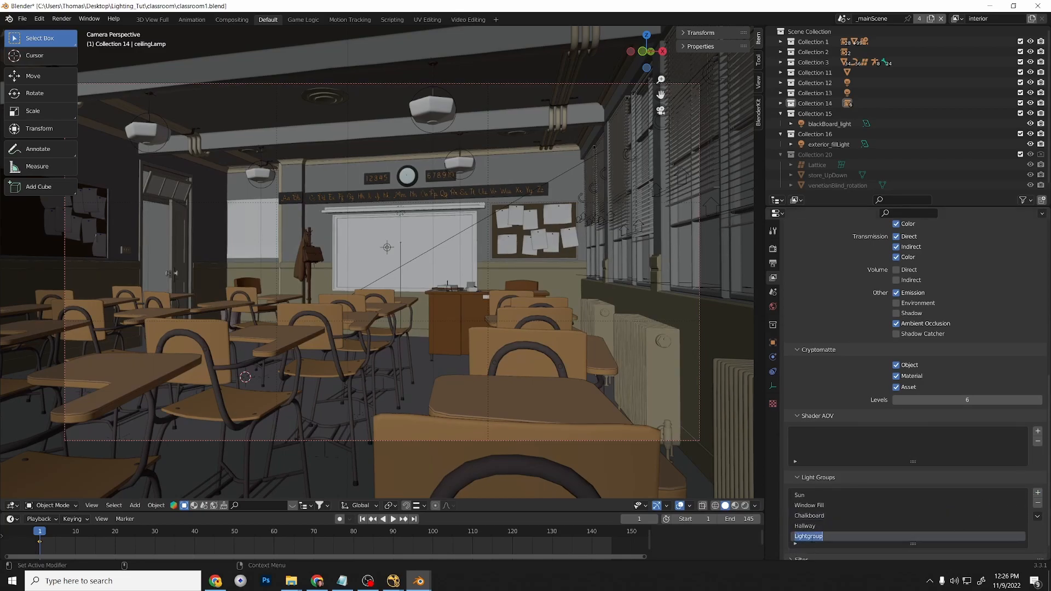
type("Ceil")
type("ning")
key("BackSpace")
key("BackSpace")
key("BackSpace")
key("BackSpace")
key("BackSpace")
key("BackSpace")
type("iling")
key("Return")
Assign the first ceilingLamp instance in Collection 14 to the Ceiling light group.
scroll(808, 140, "down", 1)
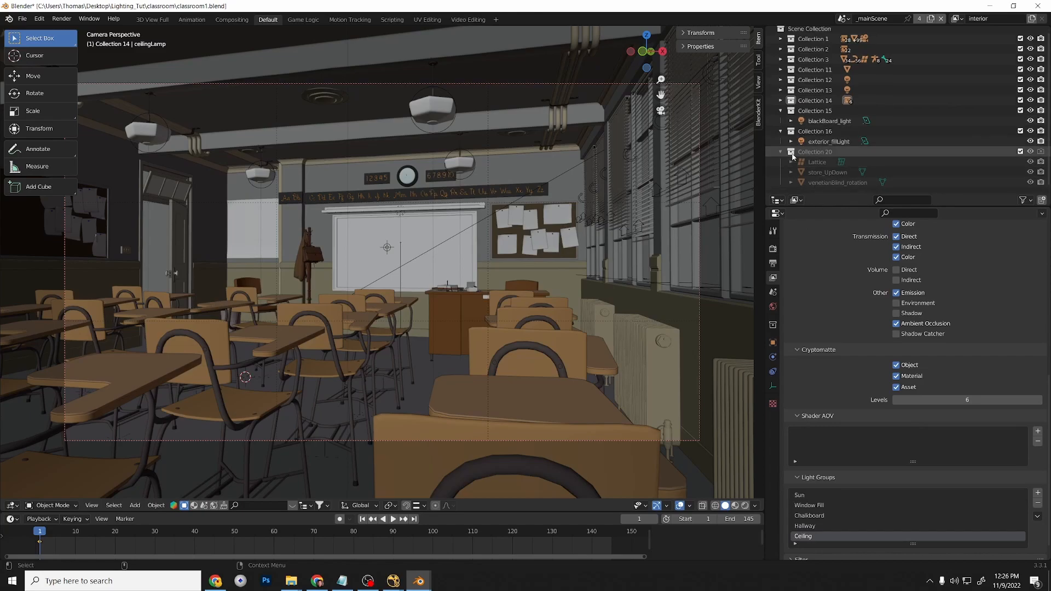
left_click(780, 100)
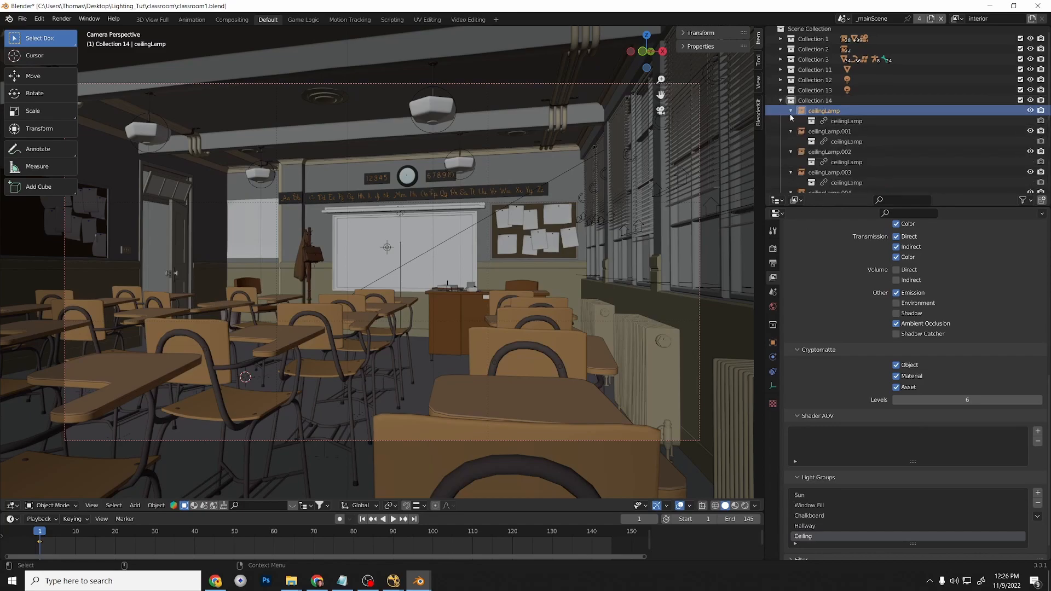
left_click(838, 121)
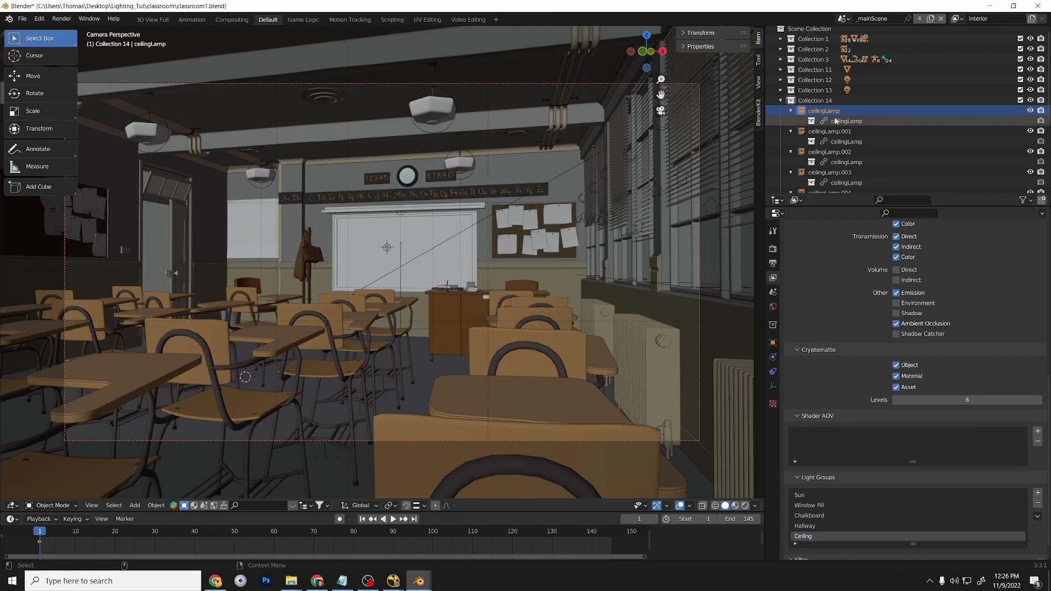
left_click(773, 342)
left_click(961, 526)
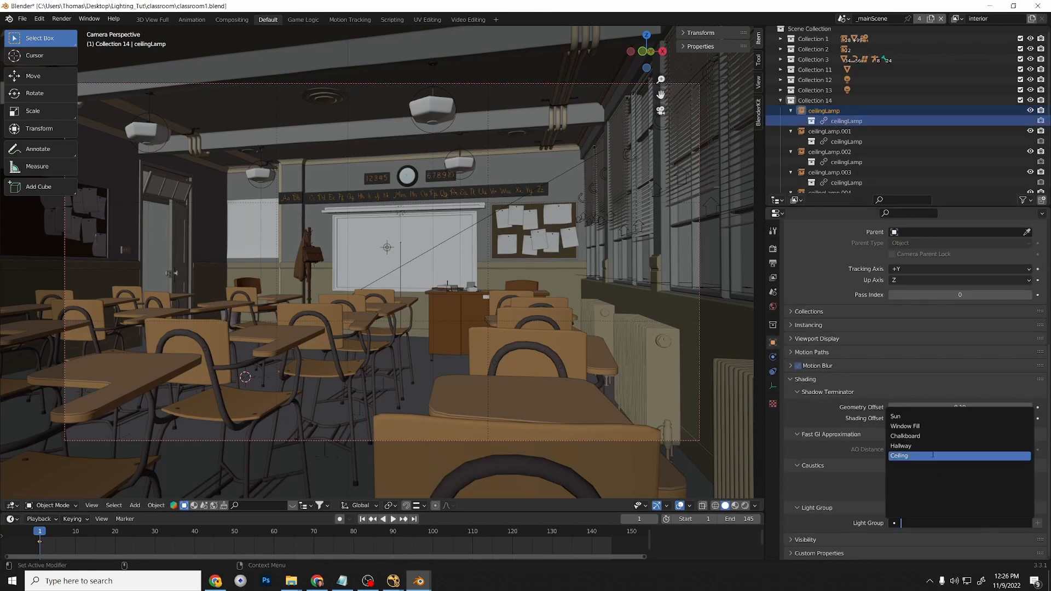
left_click(915, 455)
Assign the ceilingLamp.001 and ceilingLamp.002 instances to the Ceiling light group.
left_click(863, 141)
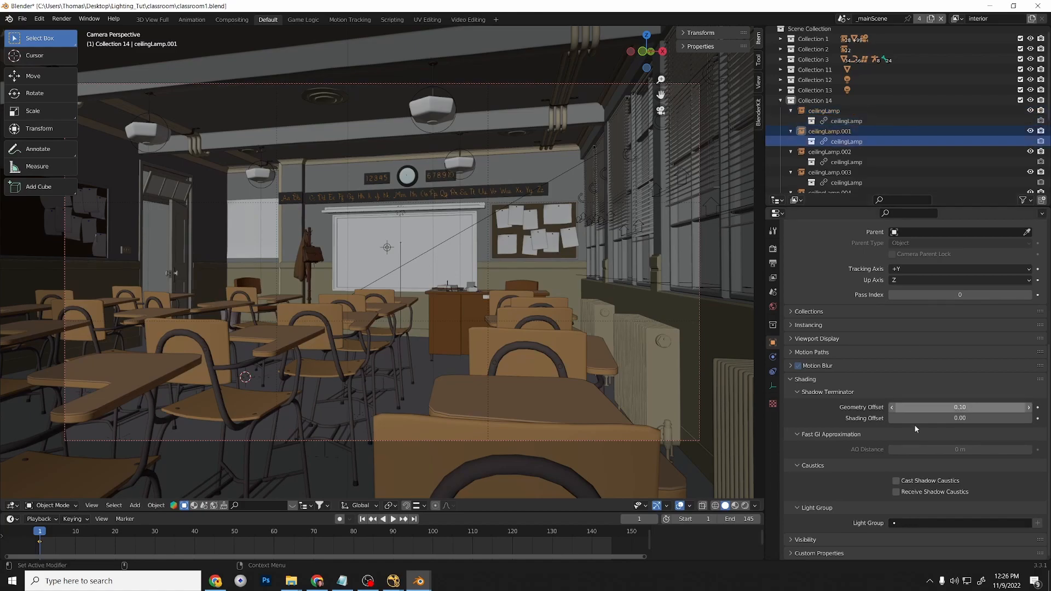
left_click(915, 524)
left_click(920, 456)
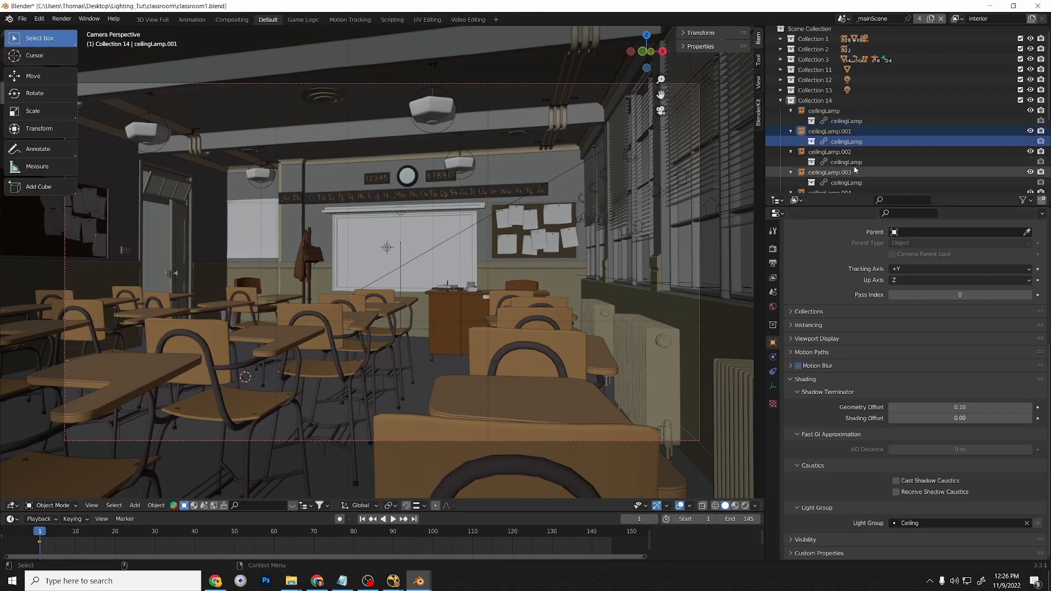
left_click(846, 162)
left_click(929, 524)
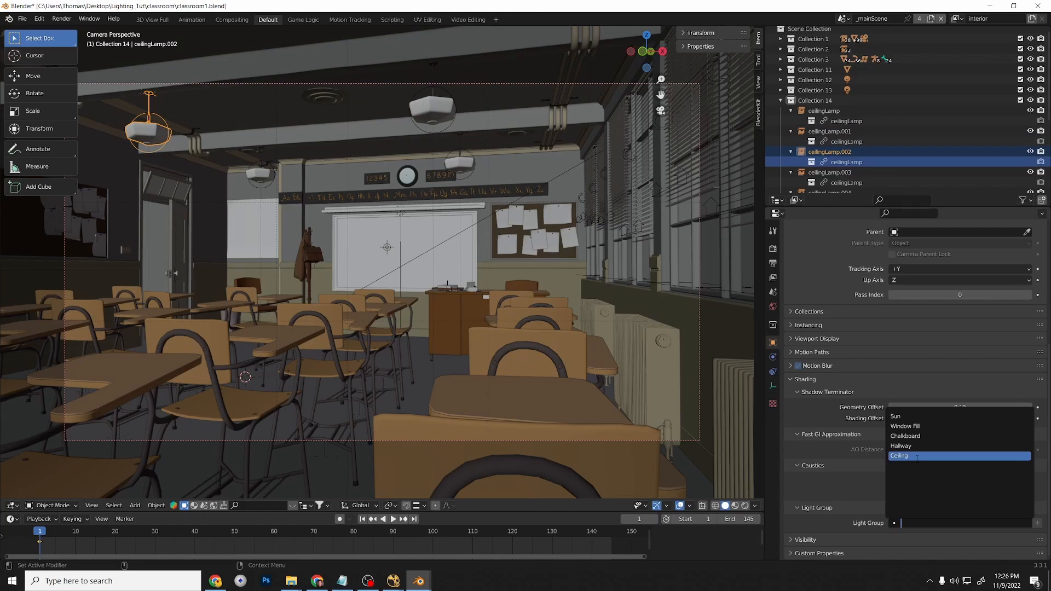
left_click(920, 457)
Assign the ceilingLamp.003 instance to the Ceiling light group.
scroll(862, 153, "down", 3)
left_click(846, 133)
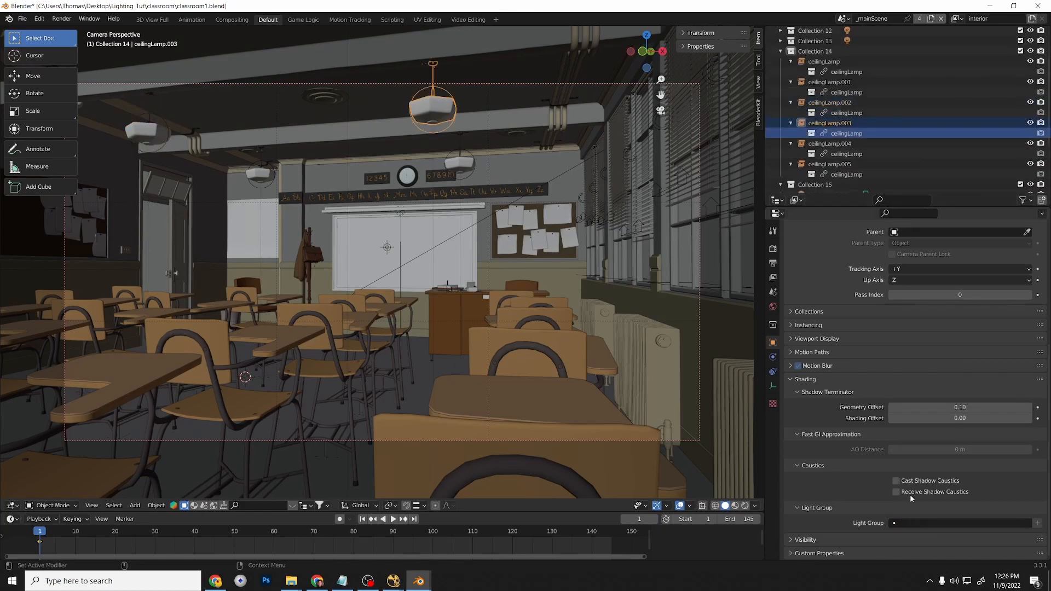
left_click(913, 524)
left_click(913, 456)
Assign the ceilingLamp.004 and ceilingLamp.005 instances to the Ceiling light group.
left_click(846, 154)
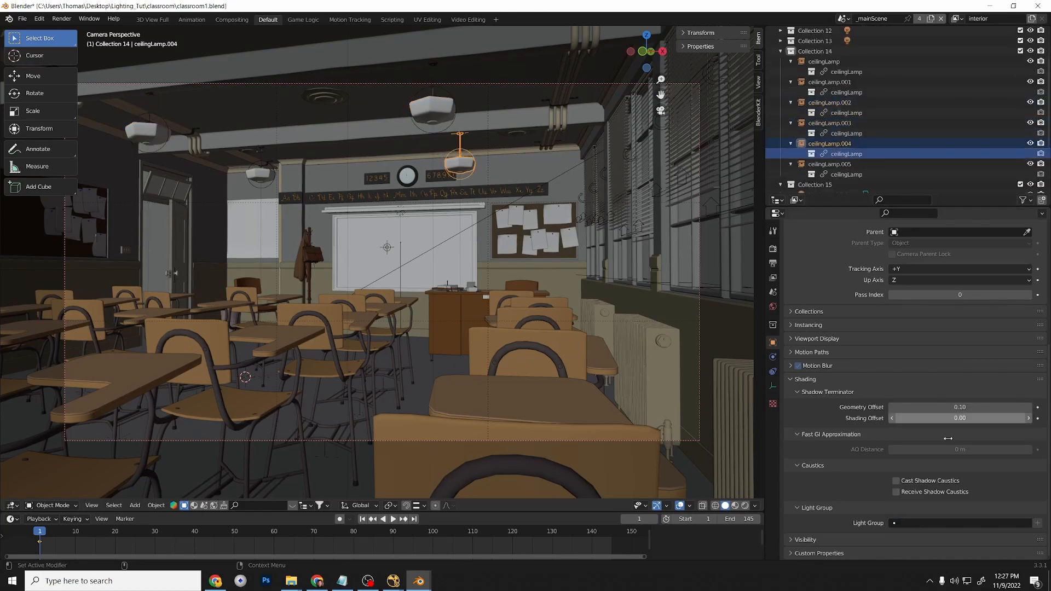
left_click(939, 523)
left_click(900, 456)
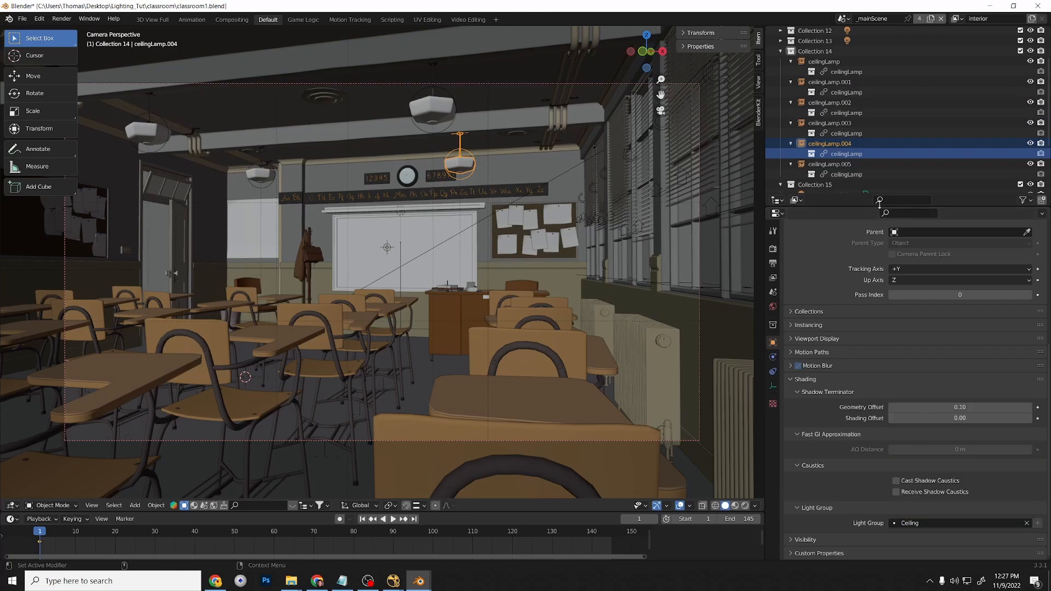
left_click(846, 174)
left_click(911, 524)
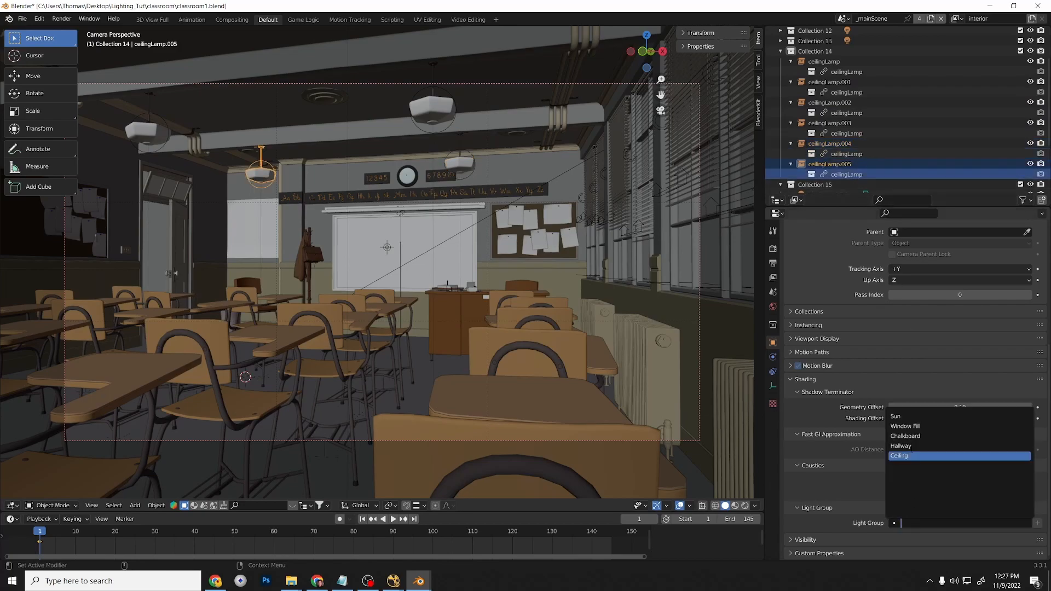
left_click(900, 456)
Check the light group assignment of the ceiling lamp instances in Collection 14 one by one.
scroll(819, 157, "down", 3)
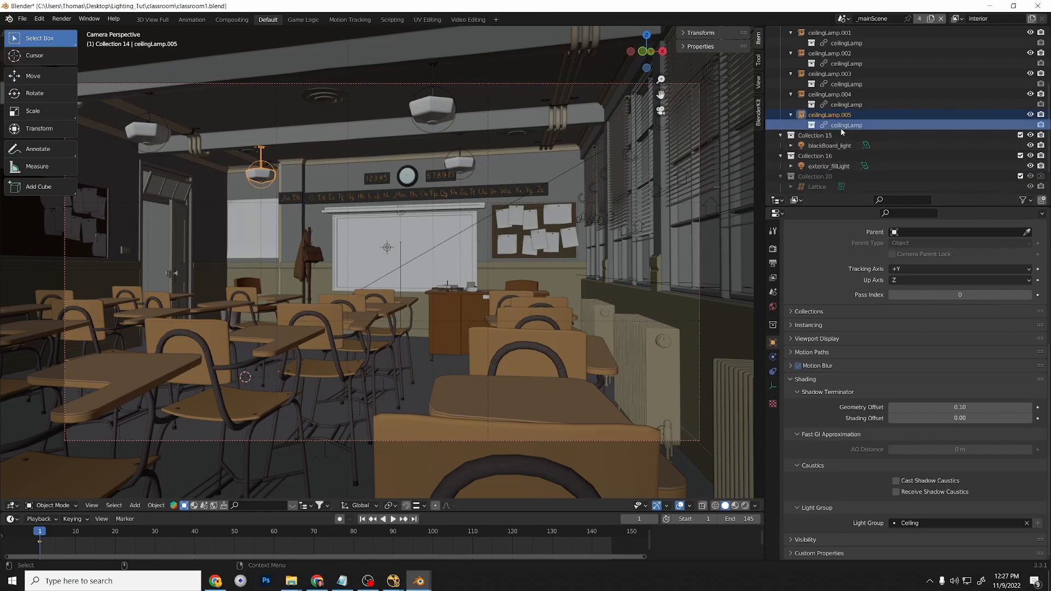
left_click(843, 104)
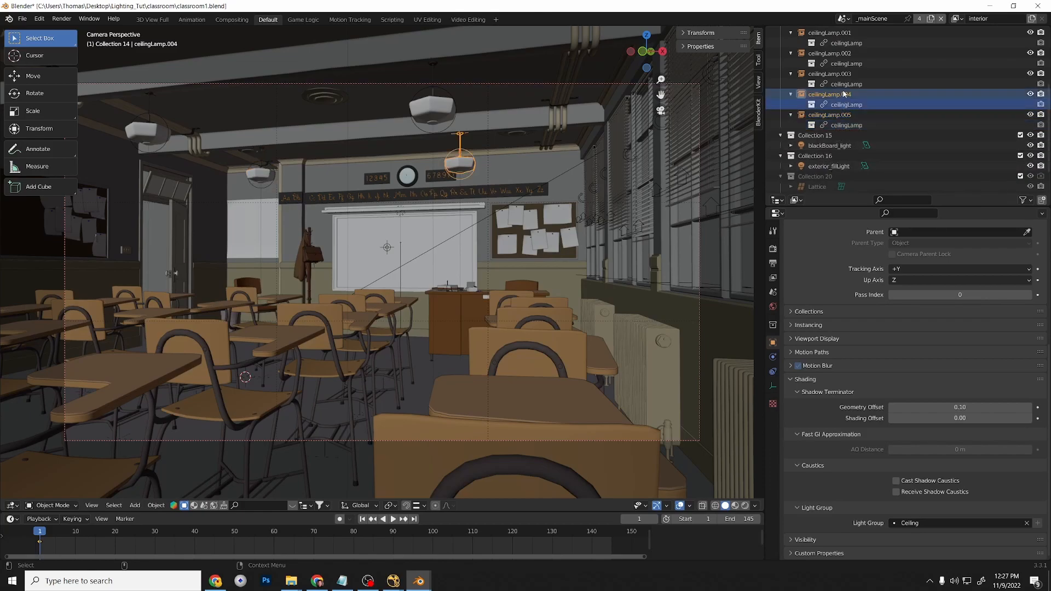
left_click(844, 63)
left_click(845, 42)
scroll(848, 65, "up", 4)
left_click(848, 73)
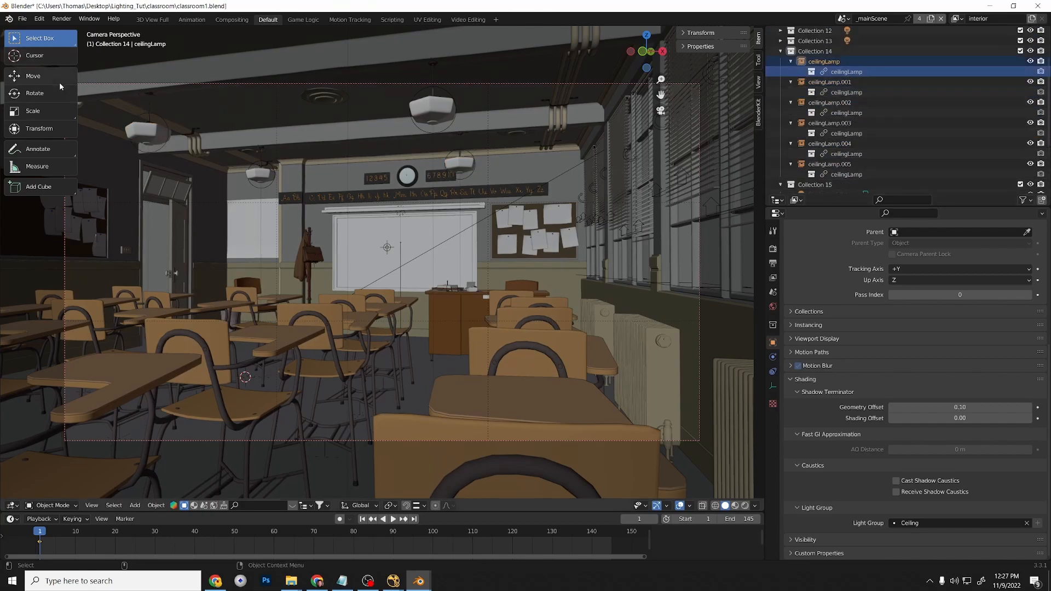
Render the classroom image with the Ceiling light group, cancelling the first run and starting the render again.
left_click(62, 18)
left_click(61, 18)
left_click(69, 32)
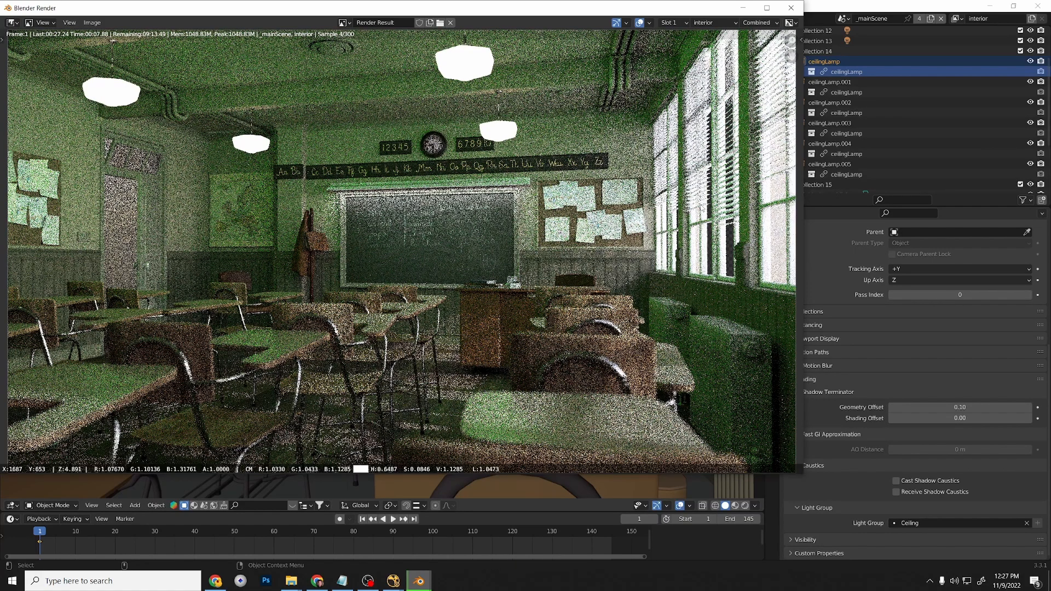
key("Escape")
left_click(62, 18)
left_click(75, 31)
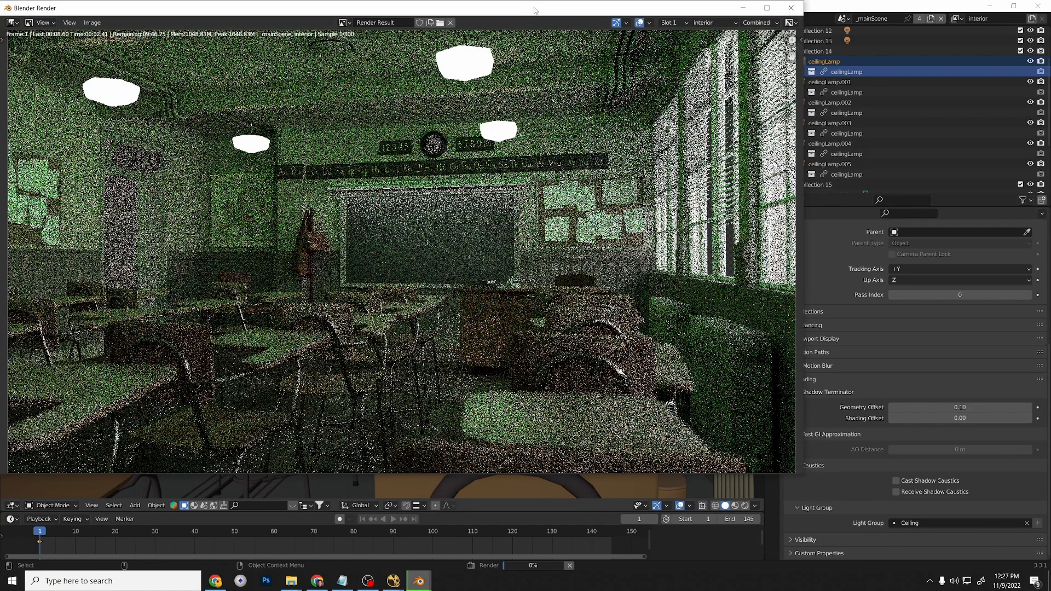
Stop the running classroom render and display its Combined_Ceiling pass for the interior layer.
left_click_drag(571, 16, 705, 59)
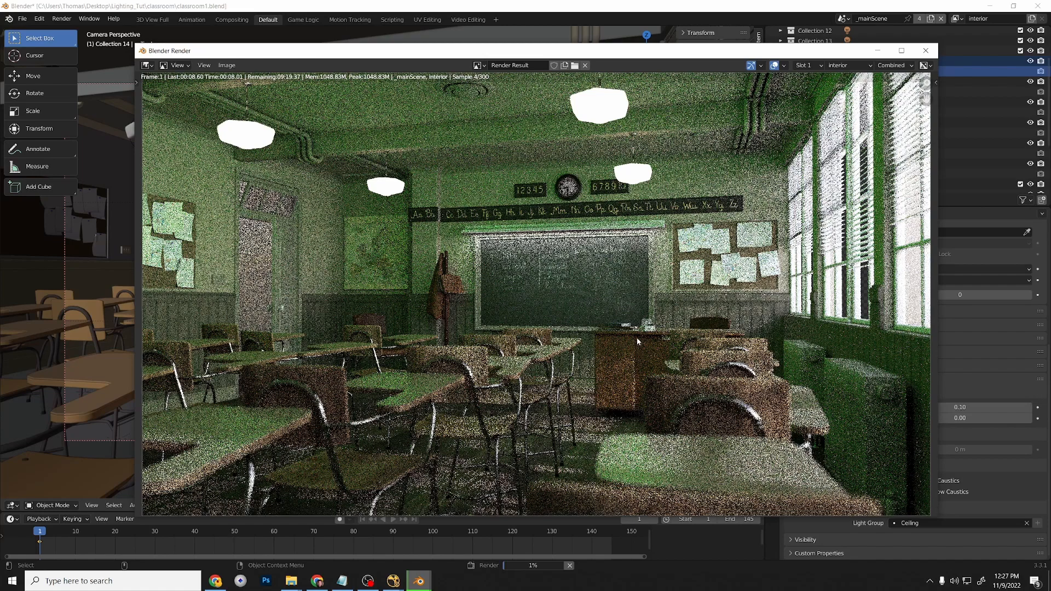
key("Escape")
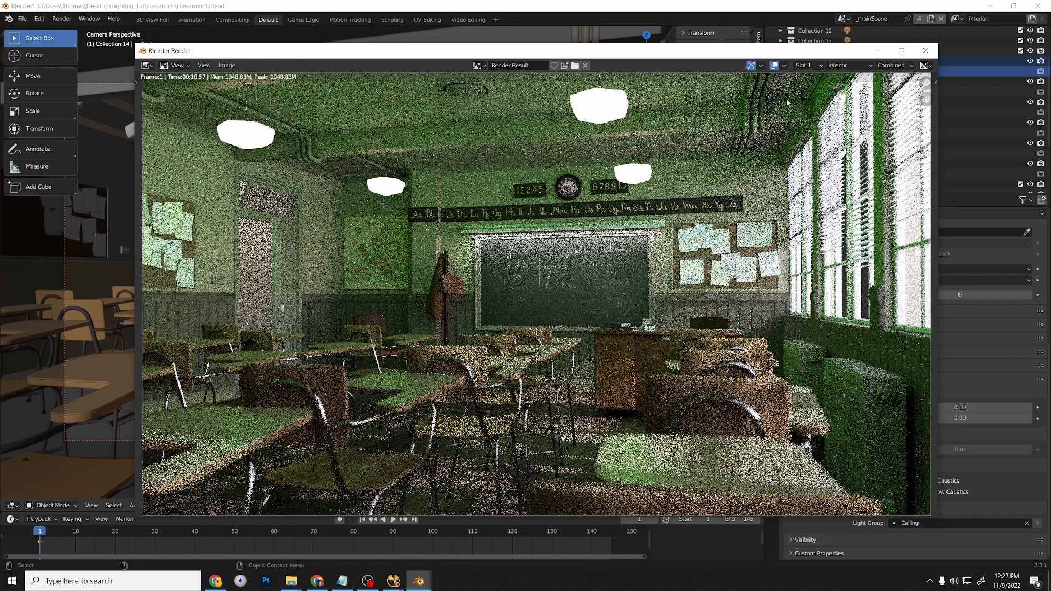
left_click(891, 65)
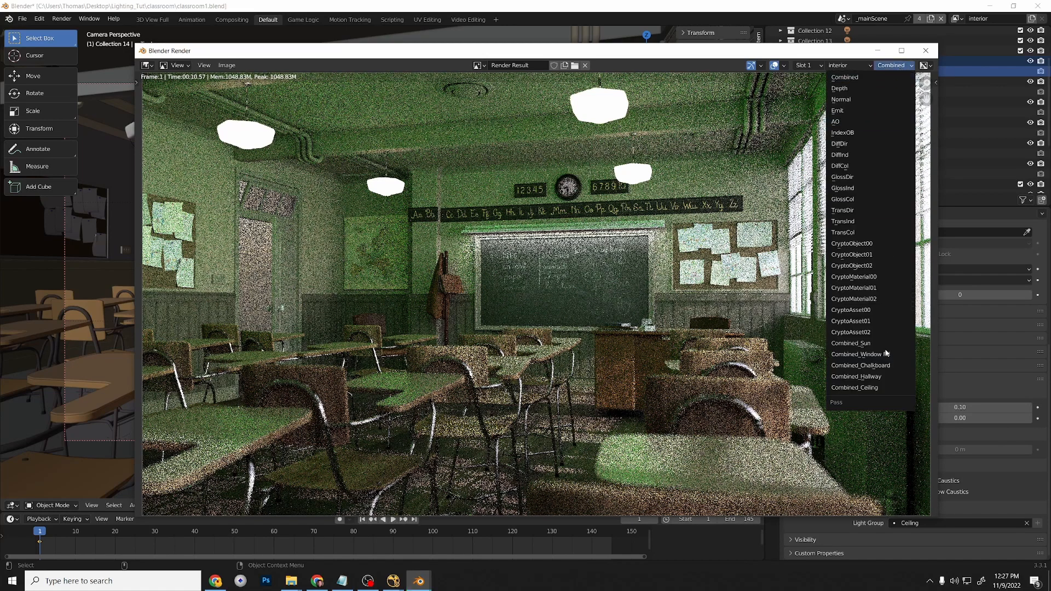
left_click(874, 389)
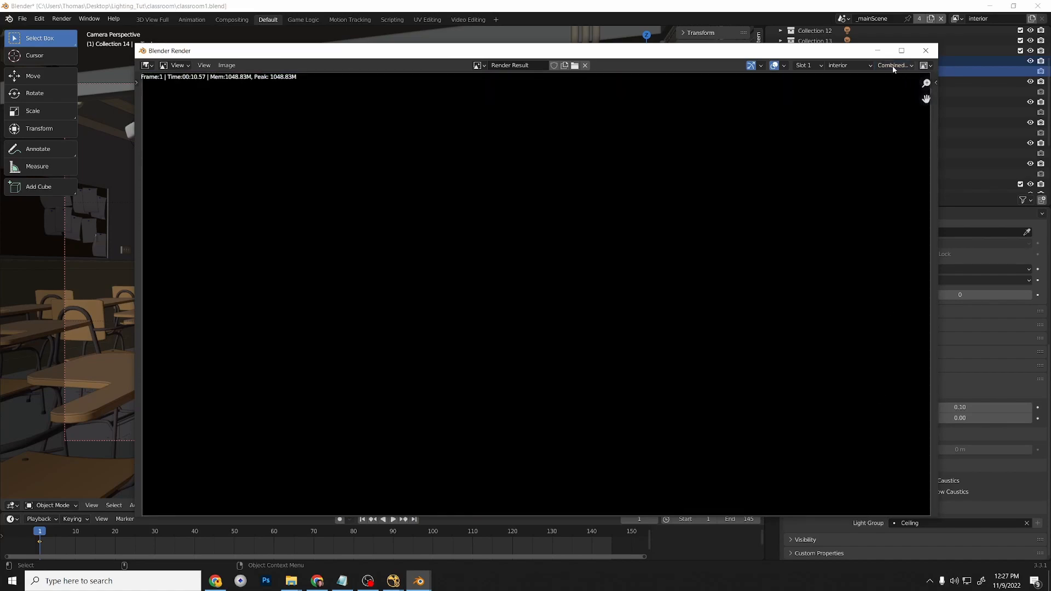
left_click_drag(842, 50, 800, 49)
left_click(851, 66)
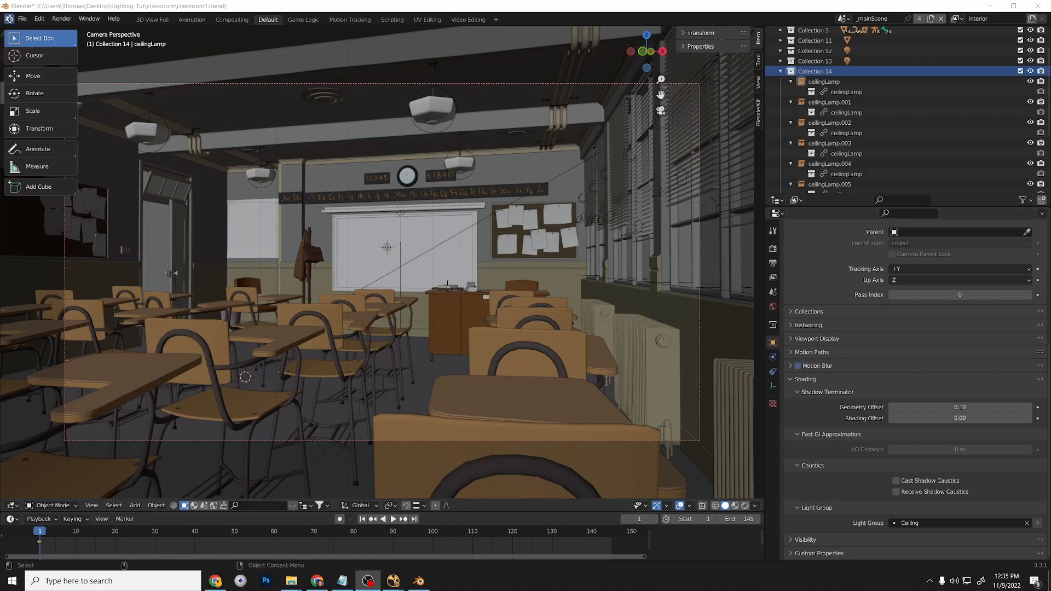
left_click(23, 20)
left_click(49, 43)
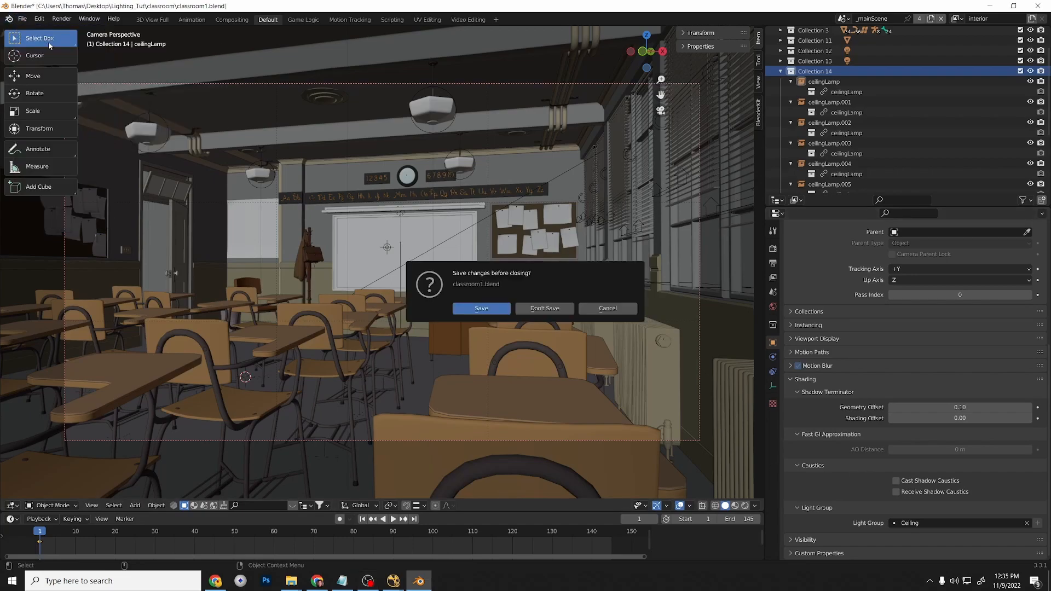
left_click(607, 308)
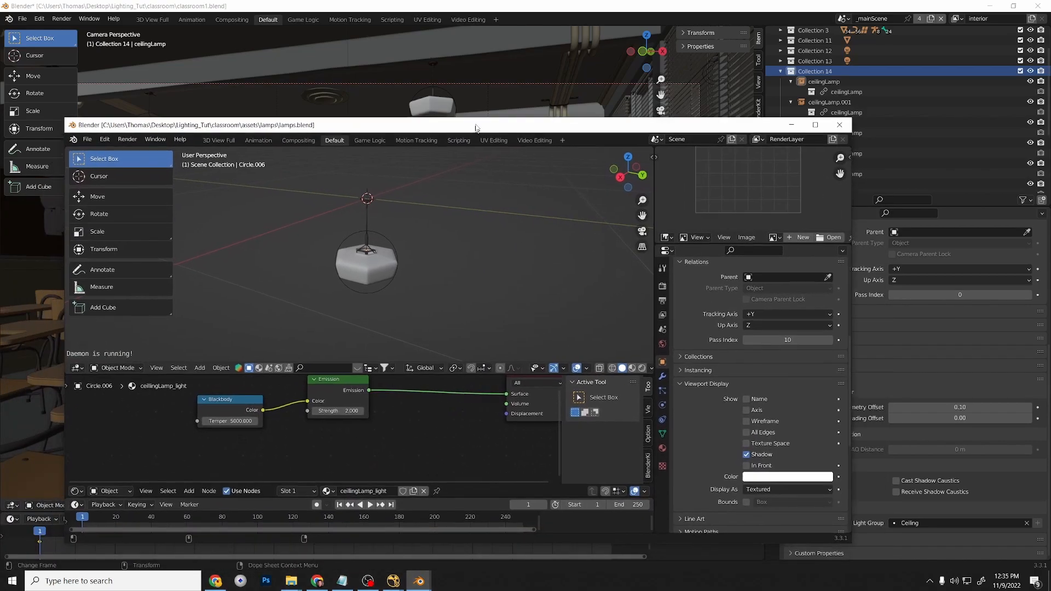
In lamps.blend, remove the Ceiling_Shapes light group from the view layer.
left_click(400, 245)
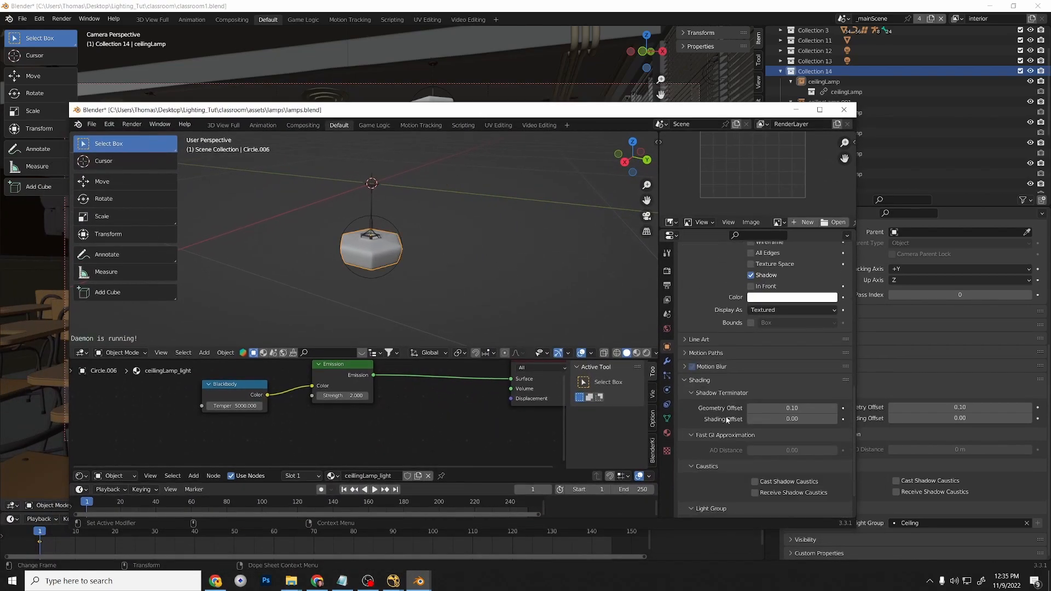
left_click(667, 299)
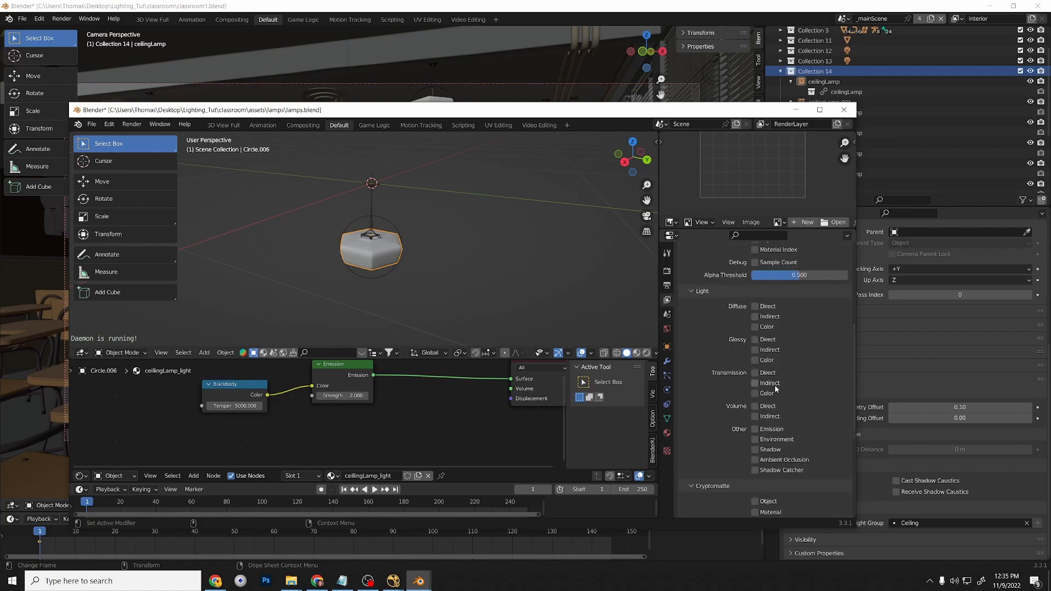
scroll(705, 405, "down", 10)
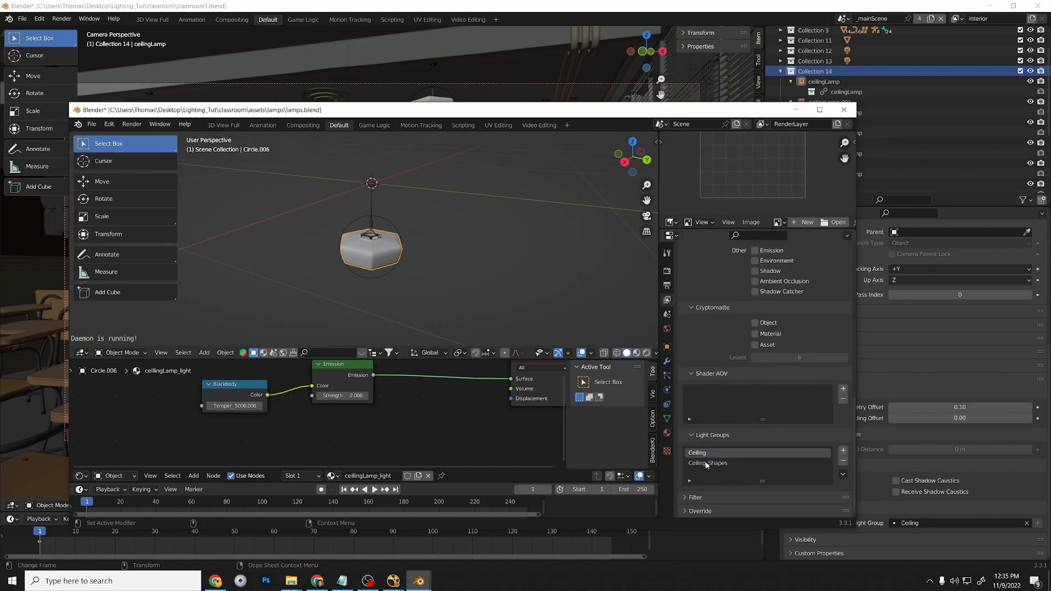
left_click(747, 464)
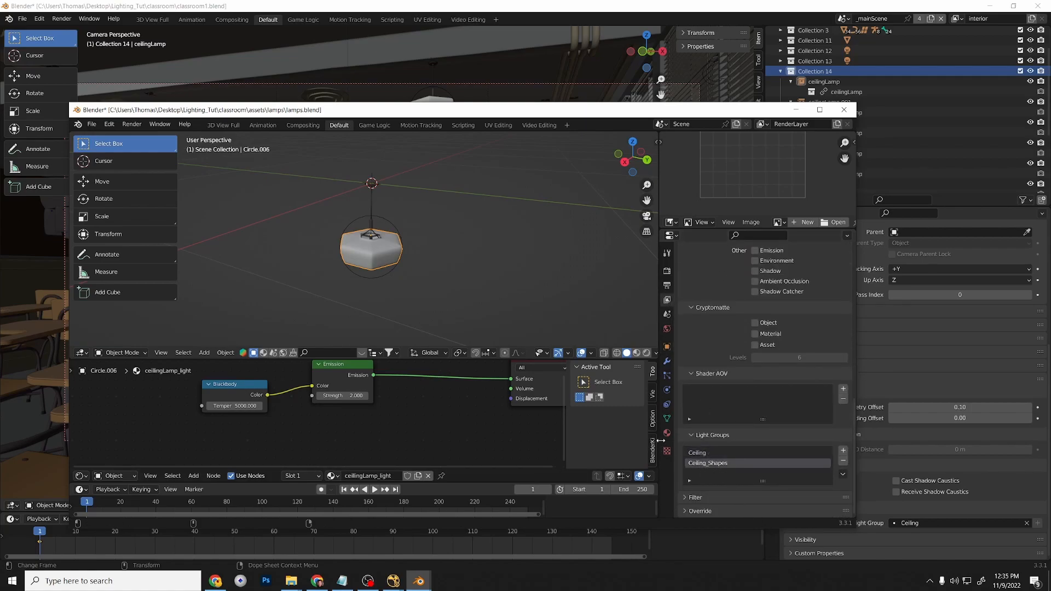
left_click(842, 462)
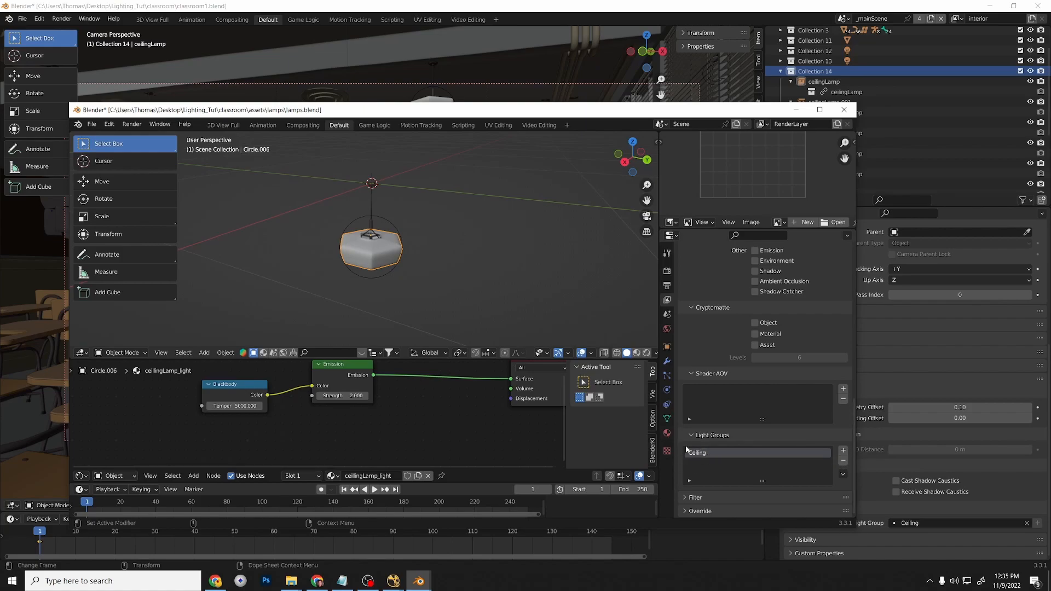
Assign the hexagonal lamp shade Circle.006 to the Ceiling light group.
left_click(666, 347)
scroll(737, 405, "down", 2)
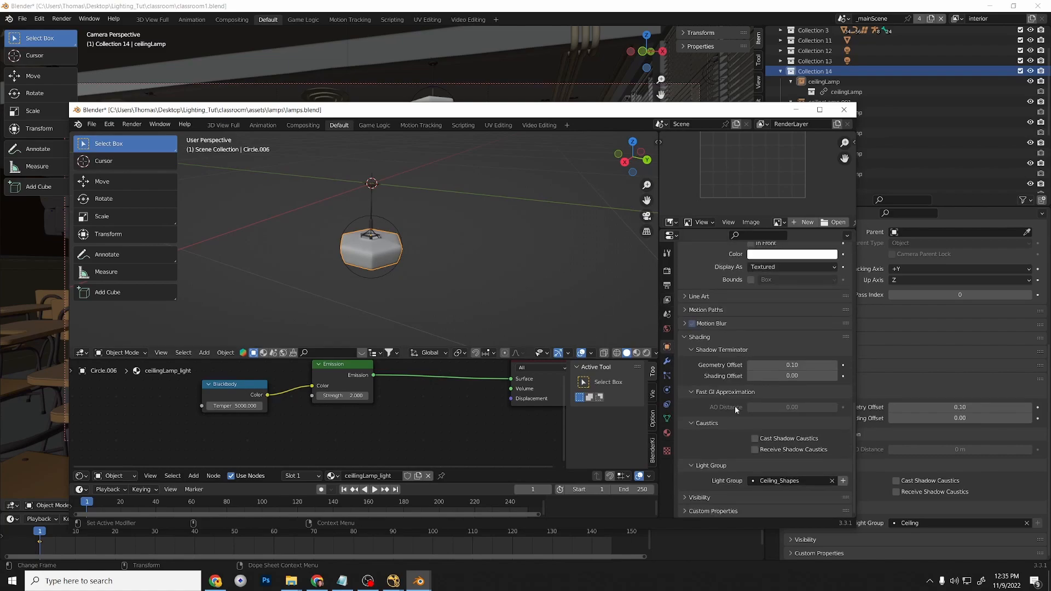
left_click(800, 482)
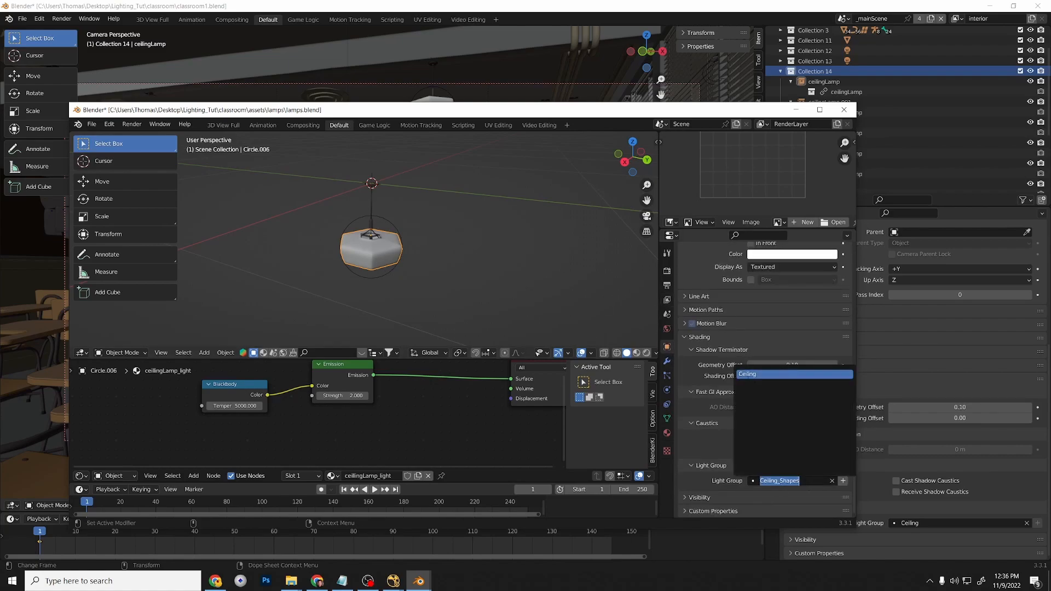
key("Return")
Check the light group of the lamp's point light, then save lamps.blend and close its window.
middle_click_drag(428, 213, 327, 255)
scroll(350, 259, "up", 4)
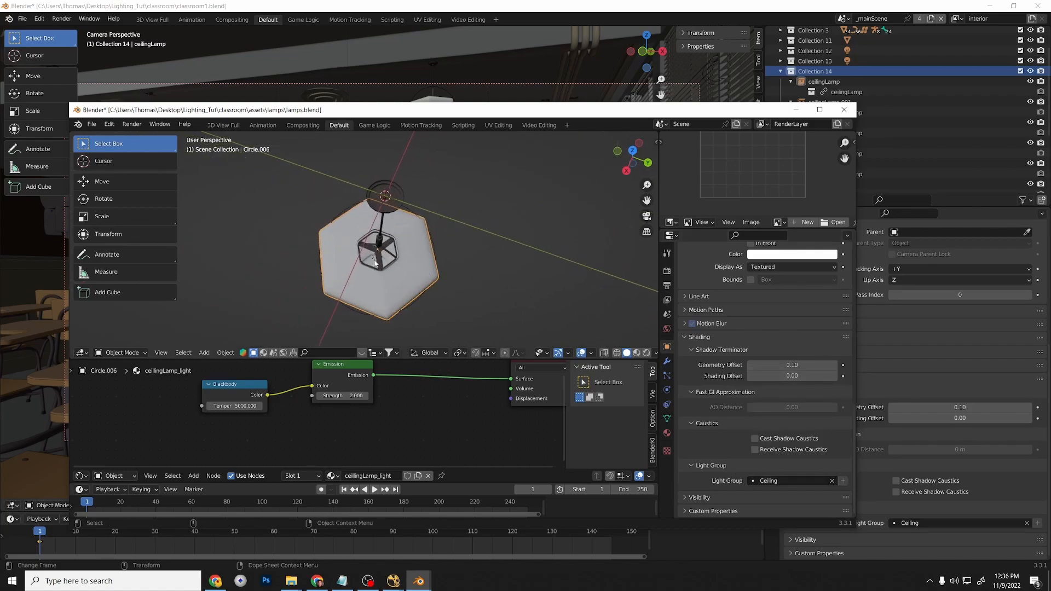
left_click(374, 264)
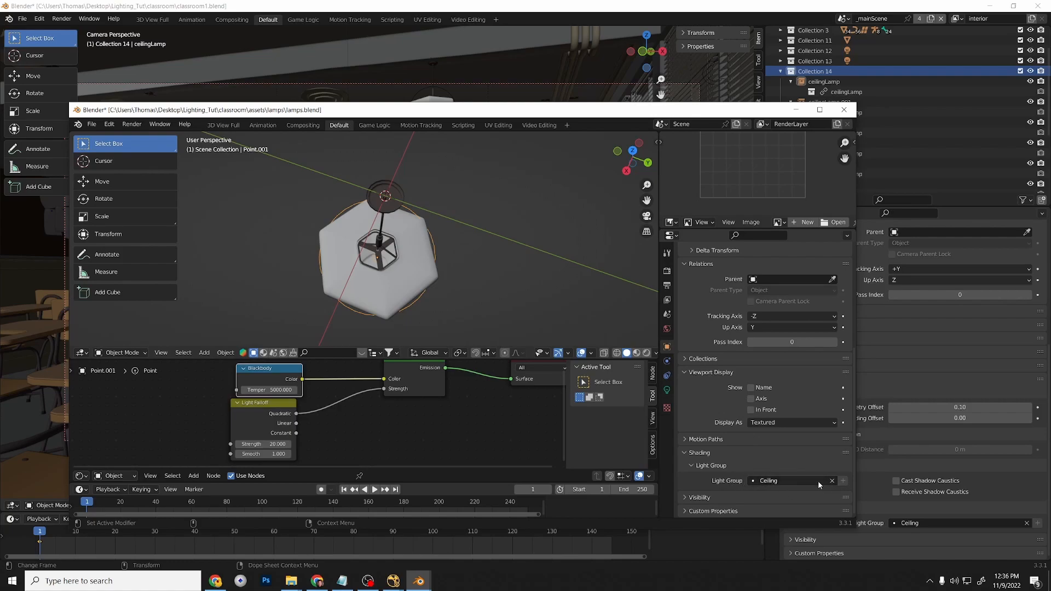
key("ctrl+s")
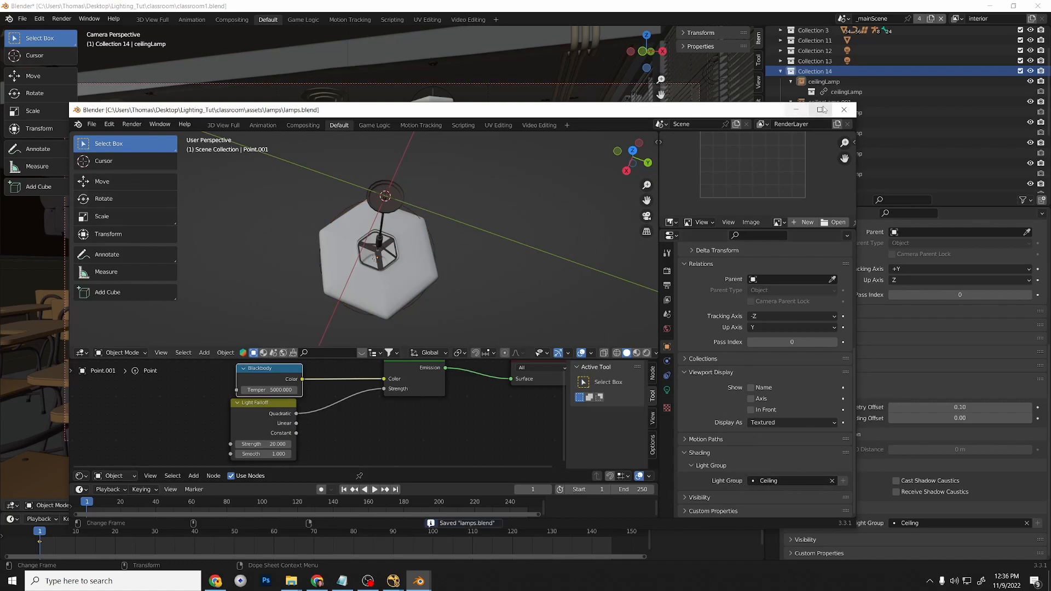
left_click(843, 109)
Reopen classroom1.blend from the recent files, saving its changes first.
left_click(23, 19)
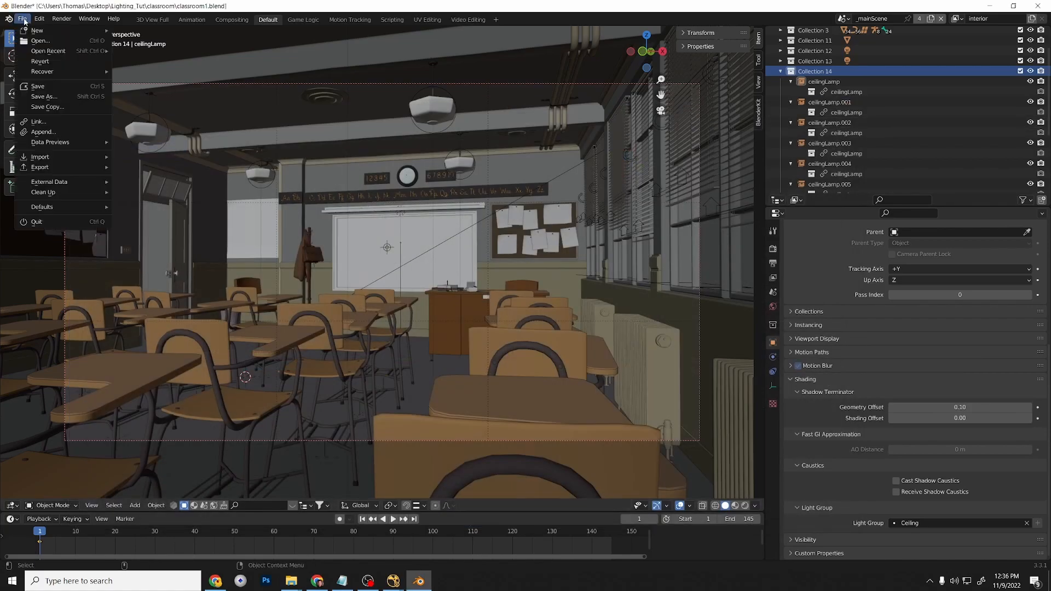
mouse_move(42, 52)
left_click(148, 50)
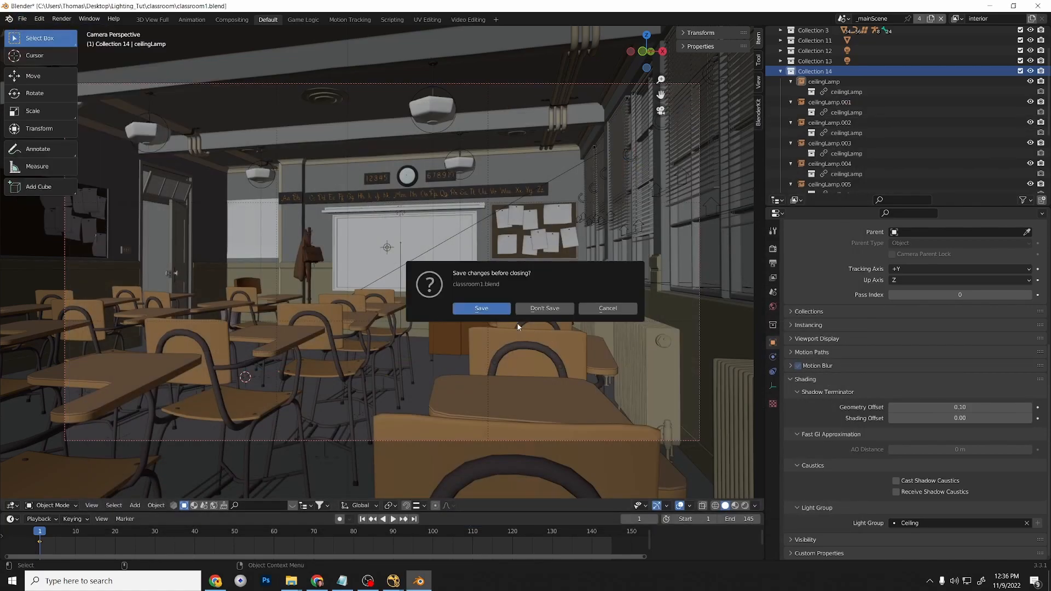
left_click(481, 308)
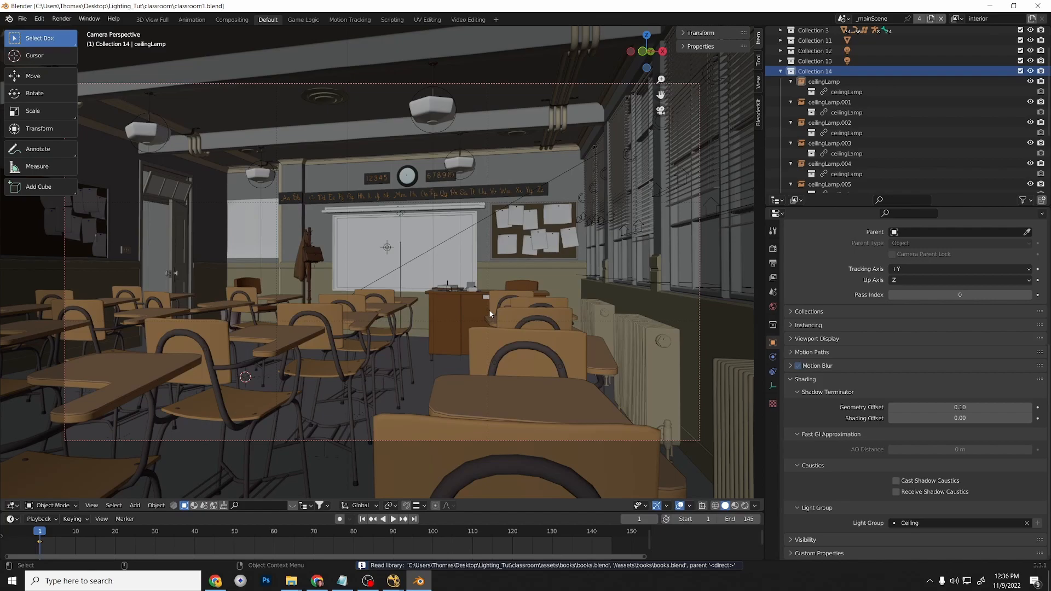
Render a short test of the classroom image, stop it, and look through the available render passes.
left_click(61, 19)
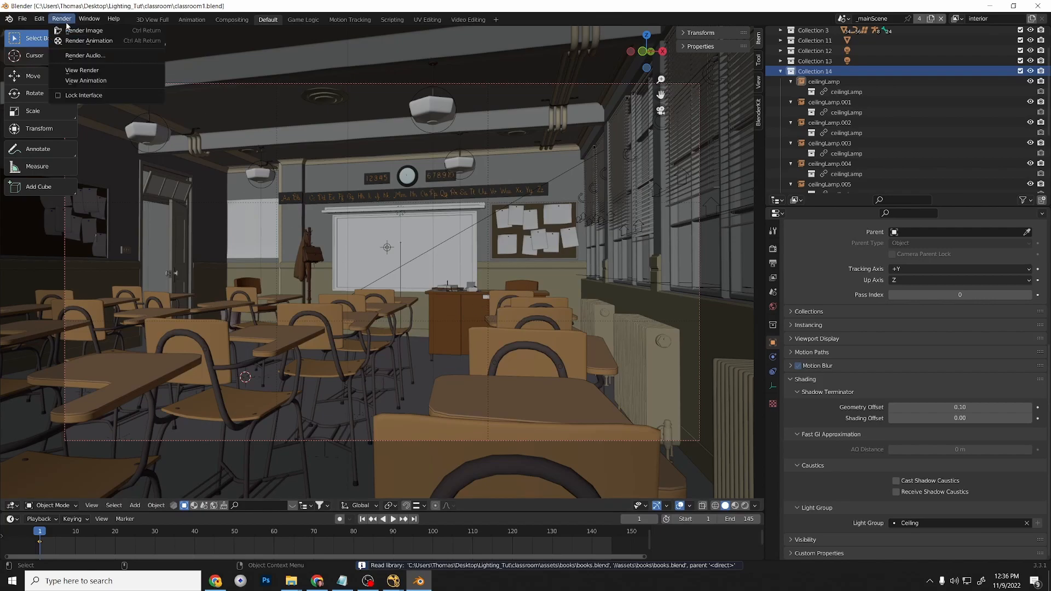
left_click(86, 31)
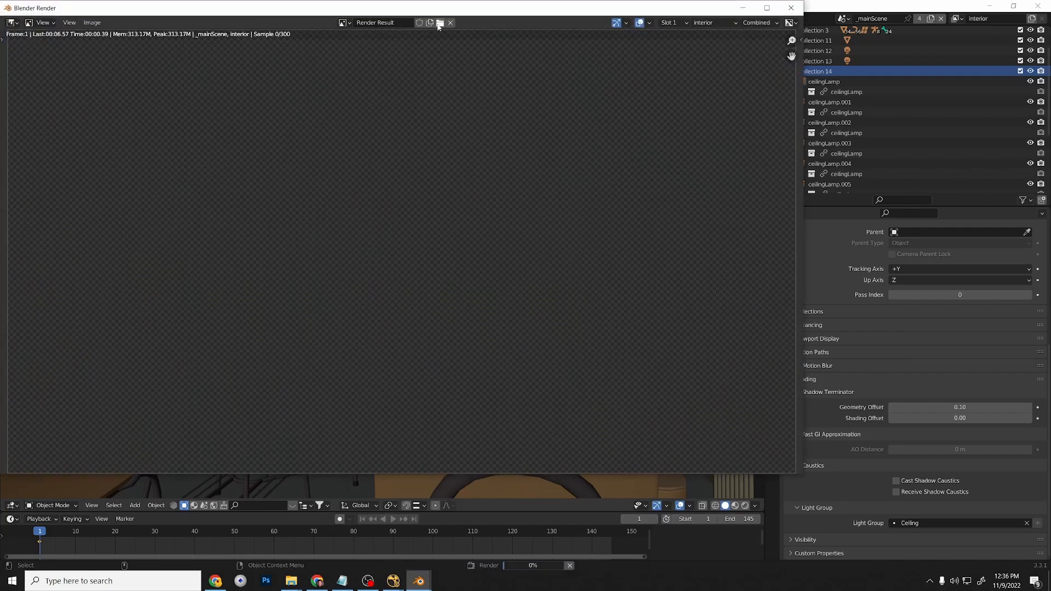
left_click_drag(397, 3, 443, 32)
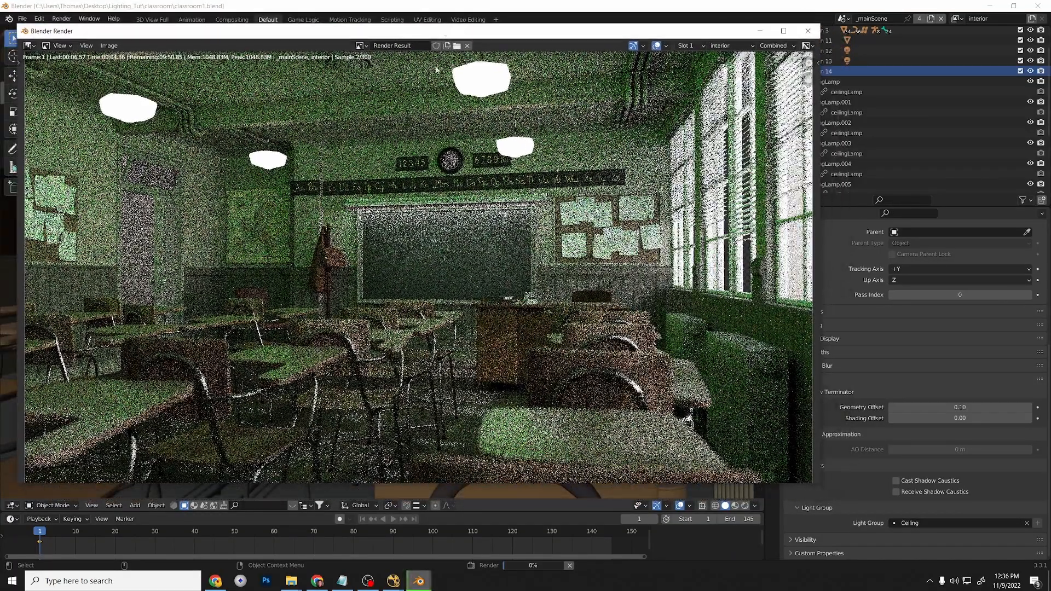
key("Escape")
left_click(776, 46)
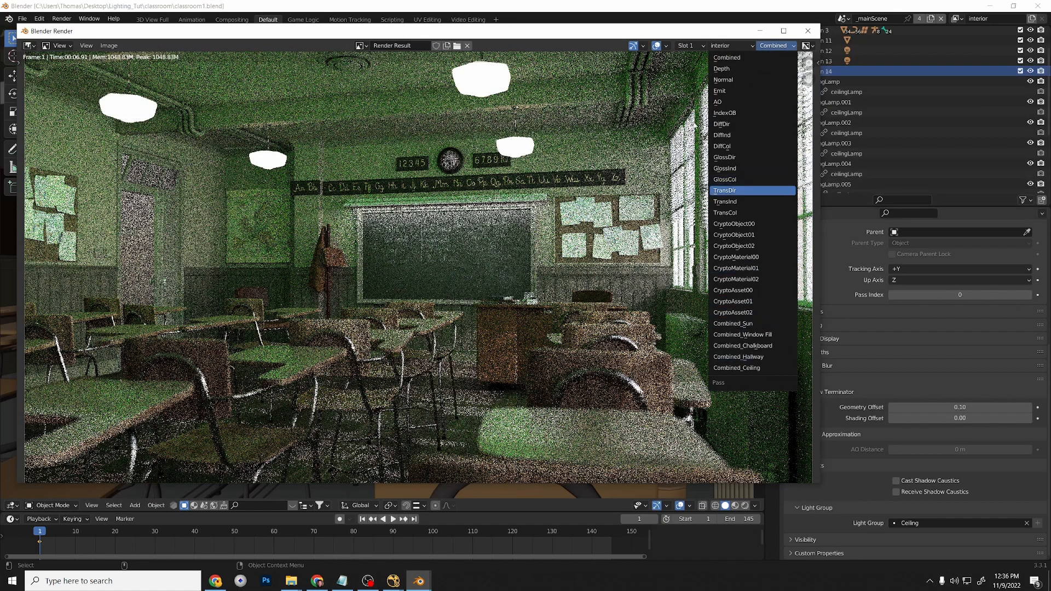
left_click_drag(700, 36, 608, 51)
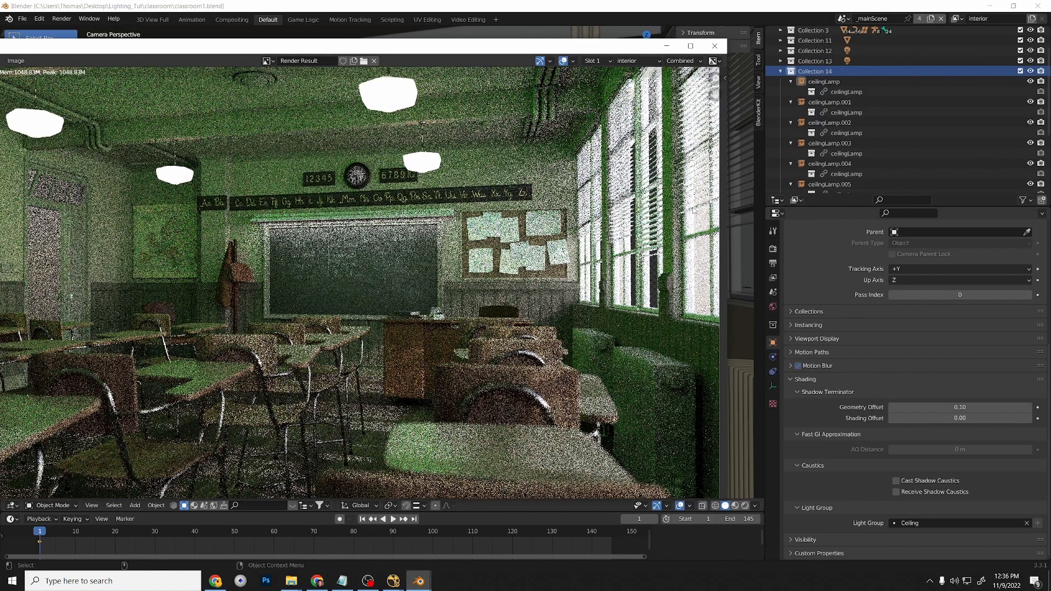
Check the light groups defined for the interior view layer and reselect Collection 14.
left_click(772, 277)
scroll(832, 340, "down", 3)
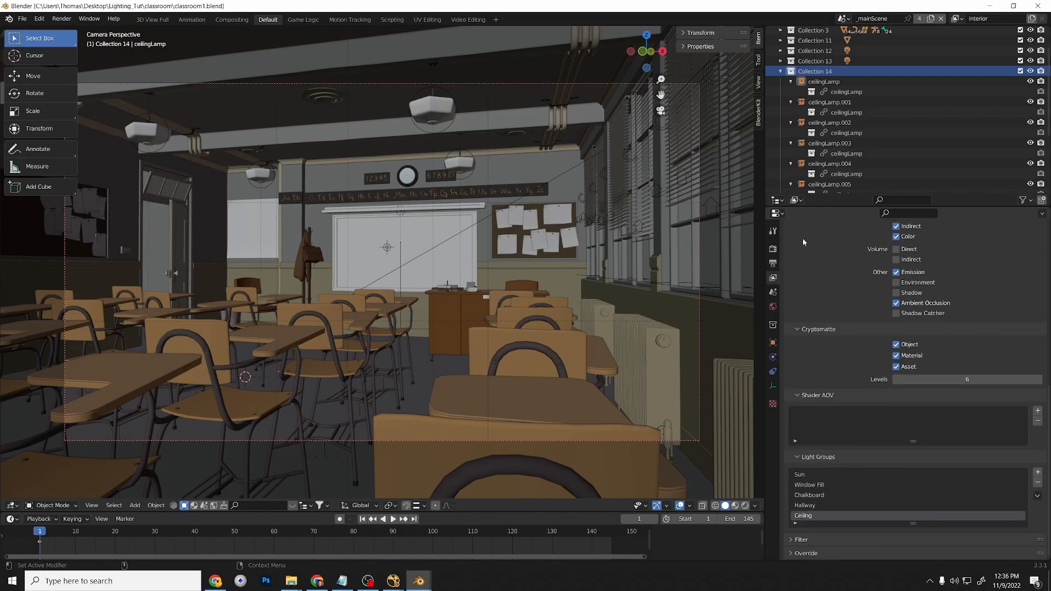
left_click(821, 82)
left_click(820, 71)
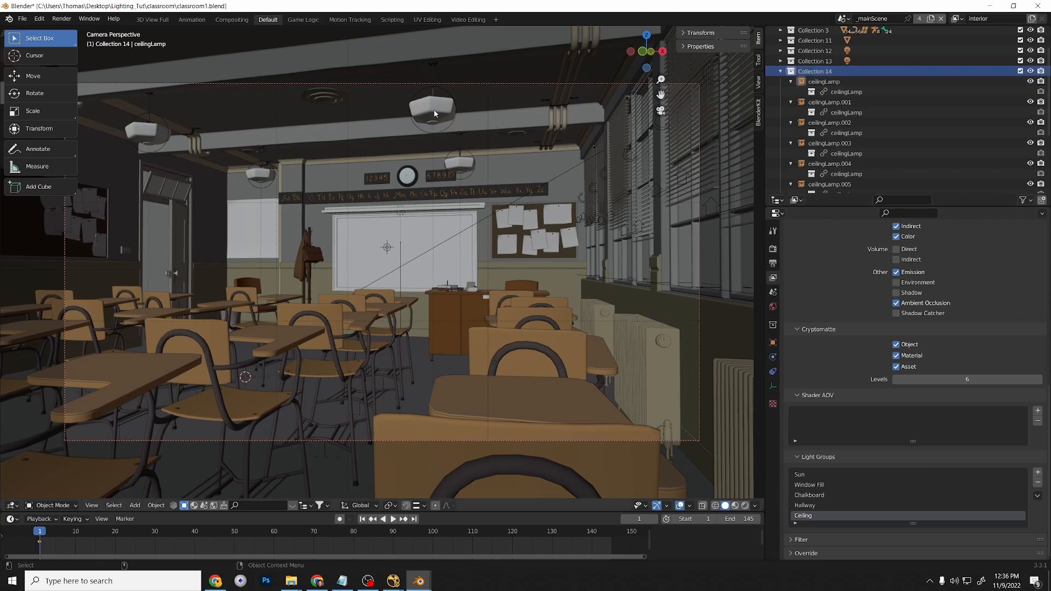
Reassign the ceilingLamp.003 instance to the Ceiling light group.
left_click(434, 113)
left_click(808, 72)
left_click(773, 343)
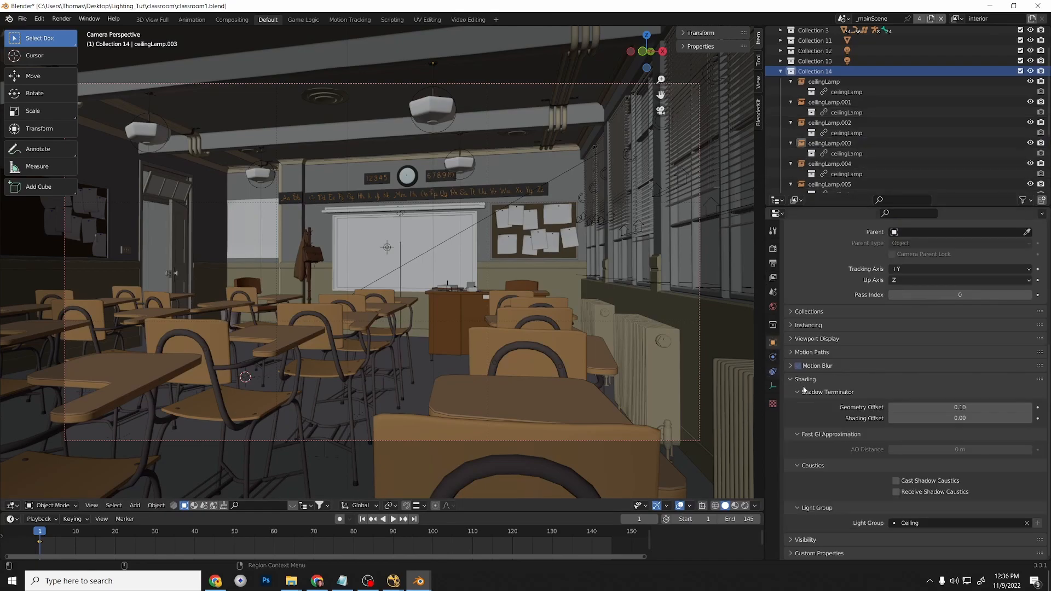
left_click(949, 524)
left_click(903, 456)
Render the classroom image again and display its Combined_Ceiling pass.
left_click(62, 19)
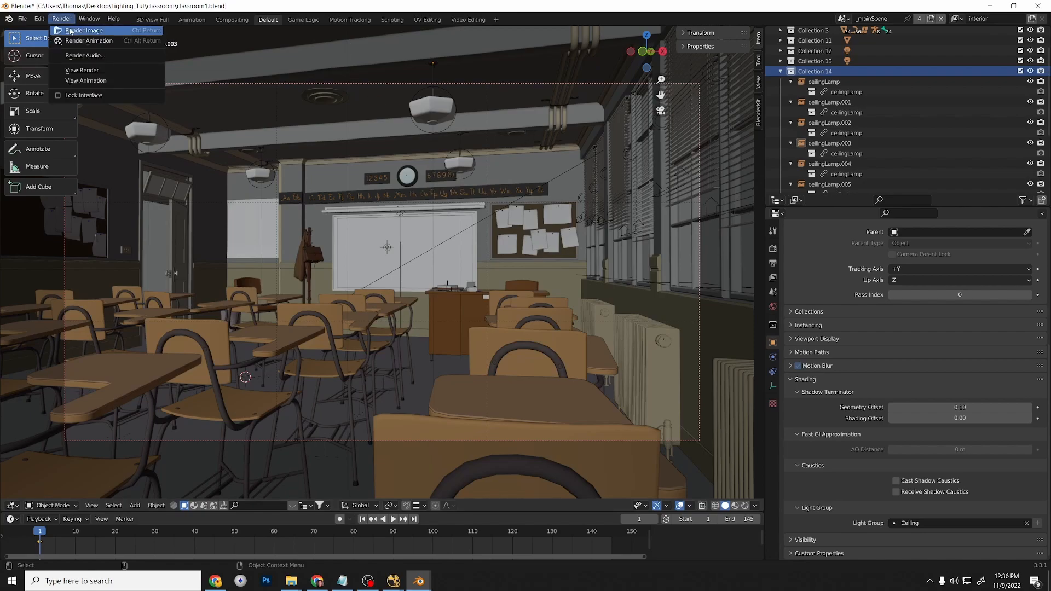
left_click(76, 30)
left_click_drag(337, 48, 473, 45)
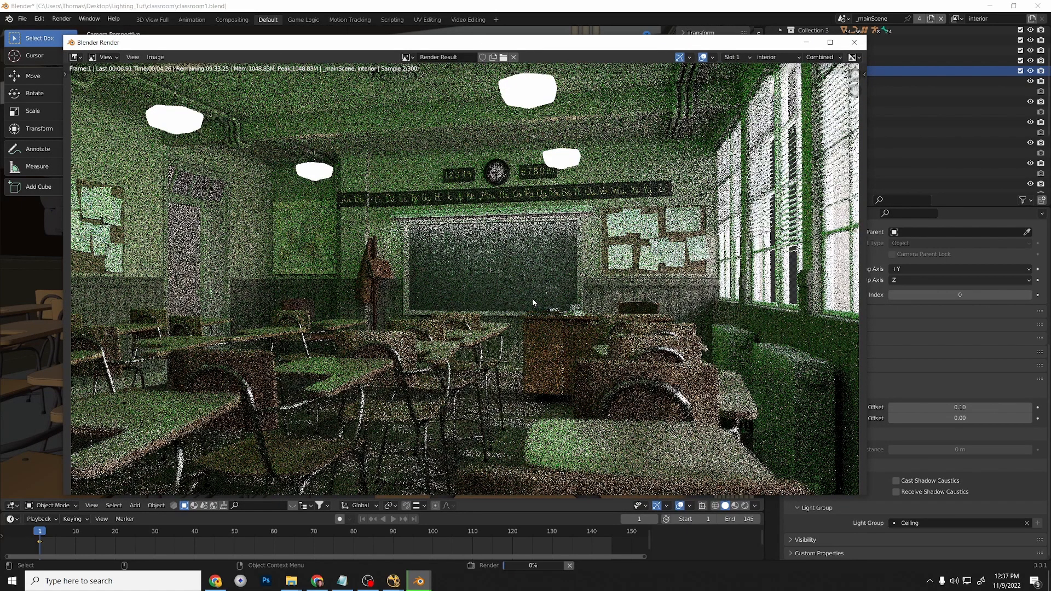
left_click(819, 57)
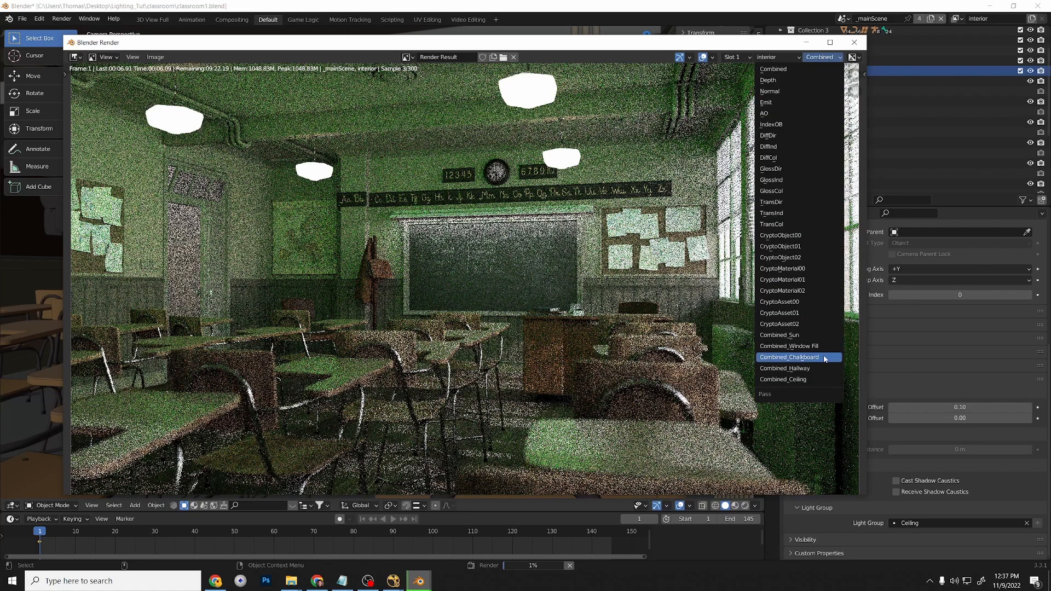
left_click(816, 379)
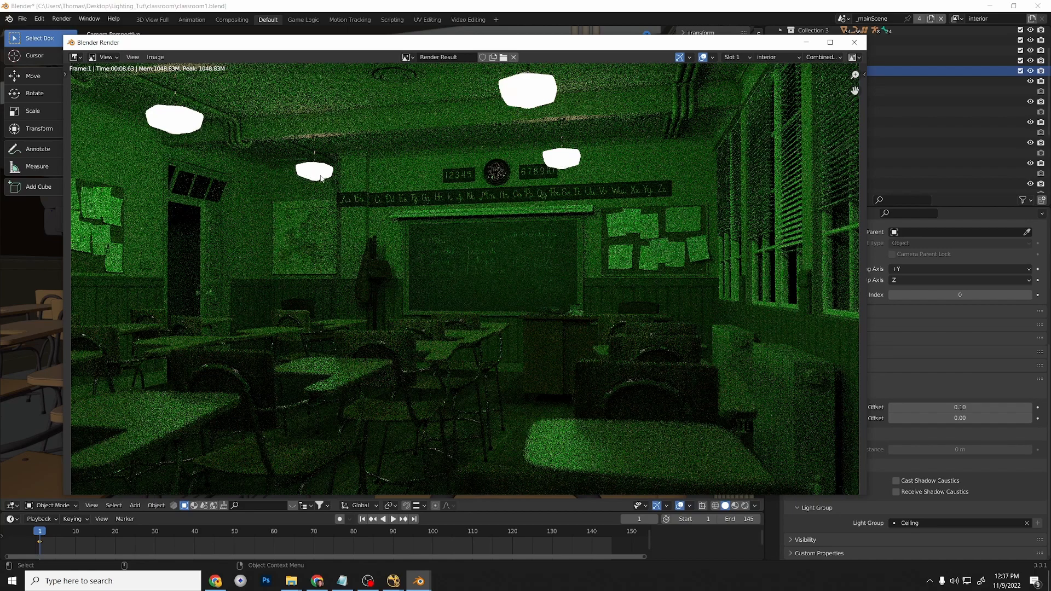
Review the light group choices for the ceilingLamp.003 instance and keep Ceiling selected.
left_click_drag(723, 47, 621, 74)
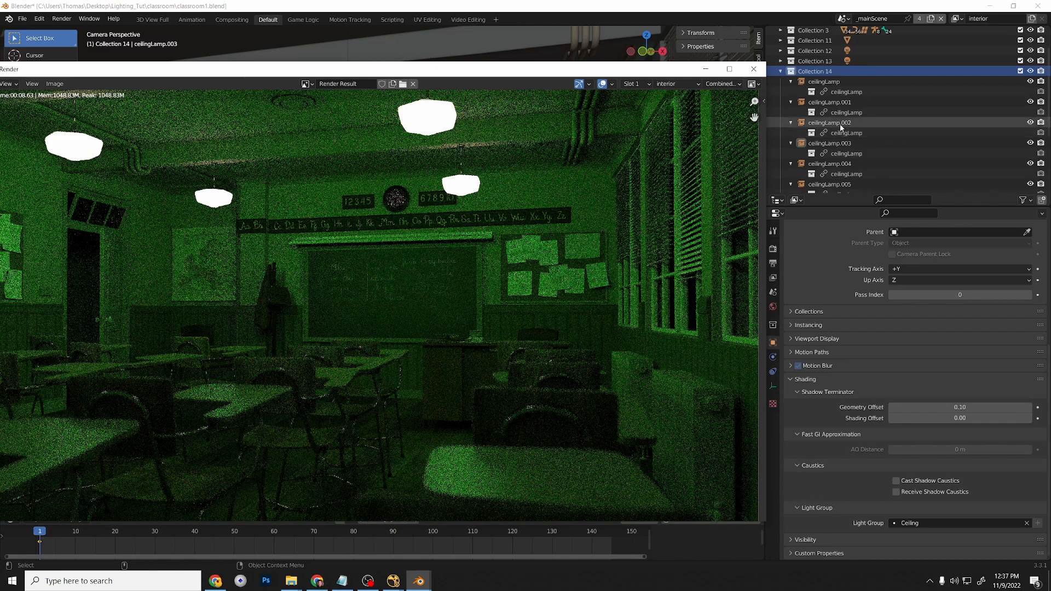
left_click(1038, 526)
left_click(1013, 522)
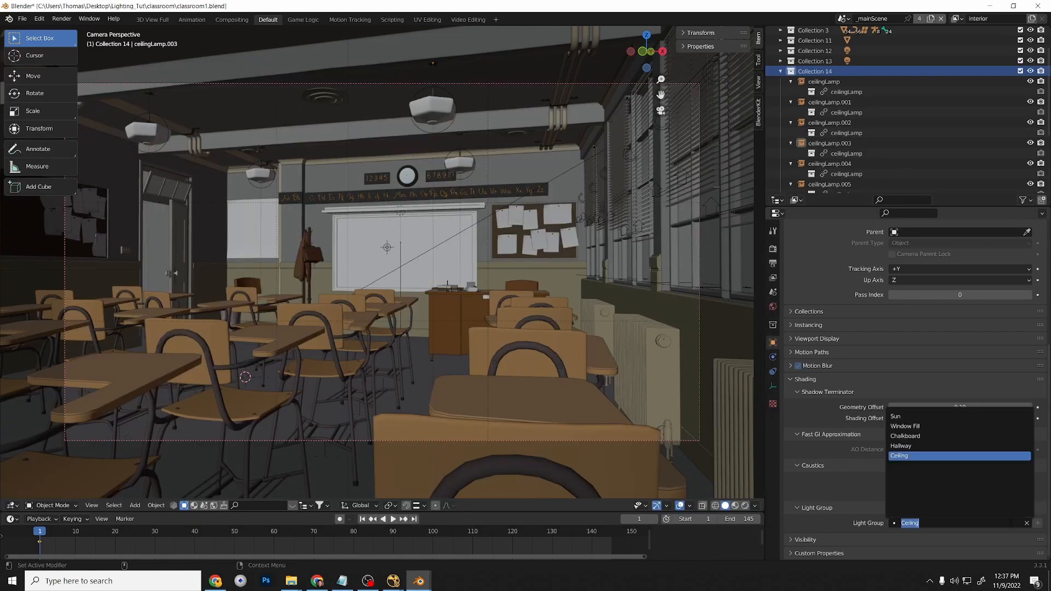
left_click(1011, 524)
key("Return")
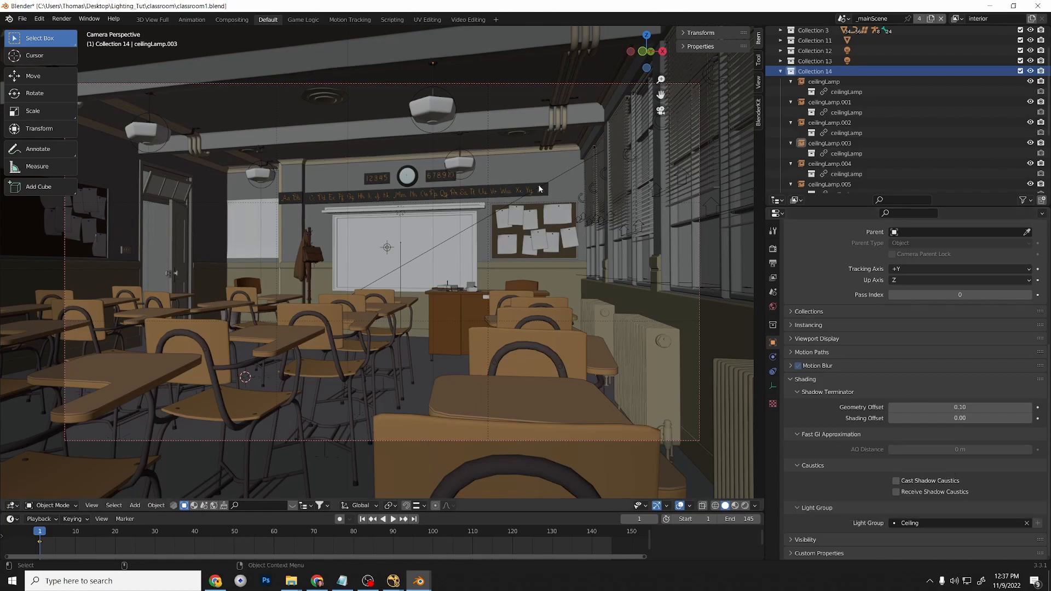
Render the classroom image, stop it after a few samples, and display the Combined_Ceiling and Combined passes.
left_click(59, 20)
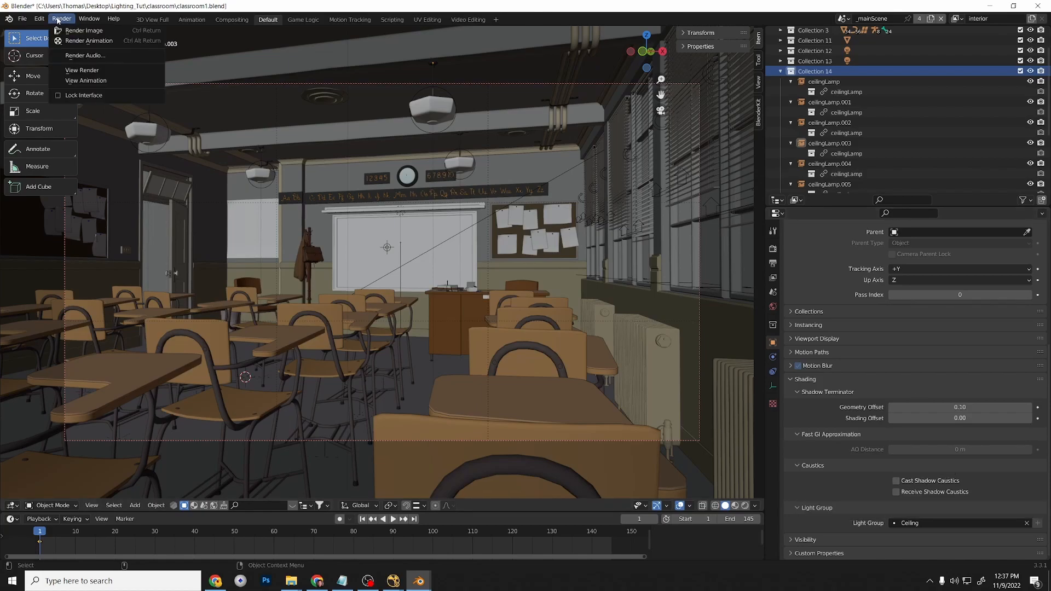
left_click(83, 31)
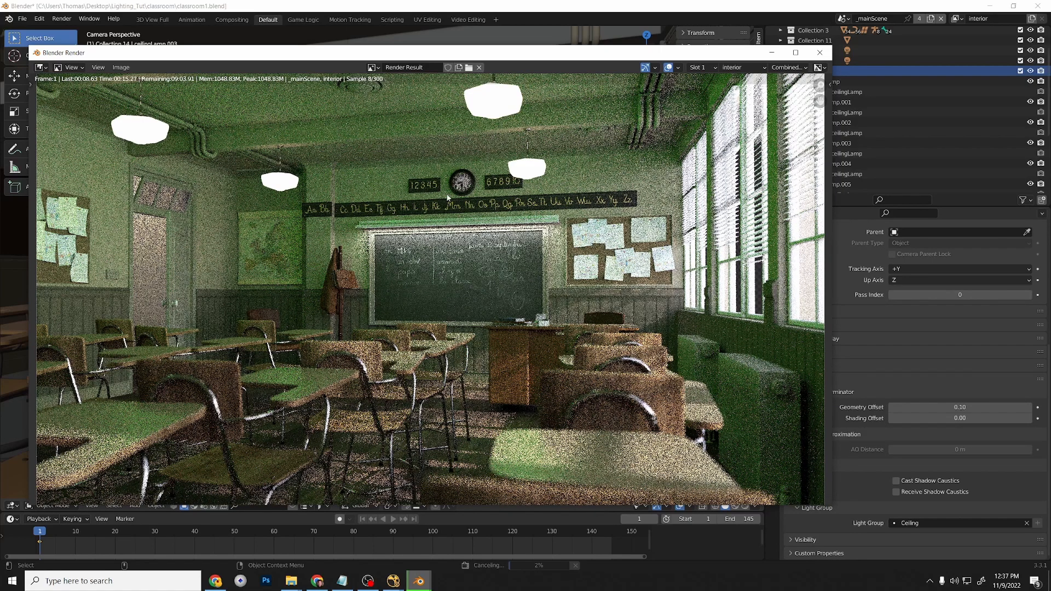
key("Escape")
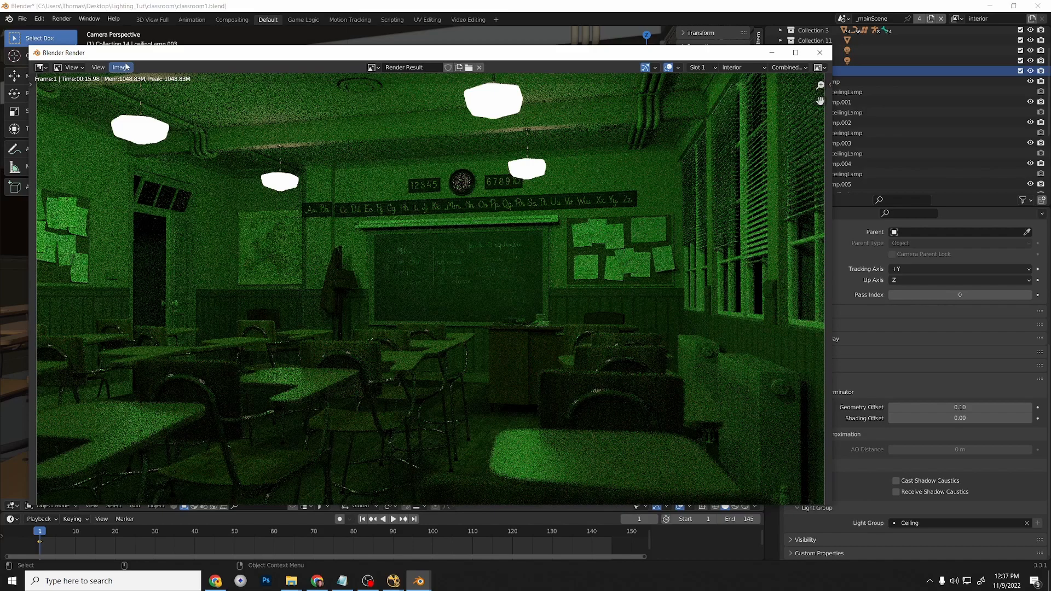
left_click(788, 68)
left_click(743, 82)
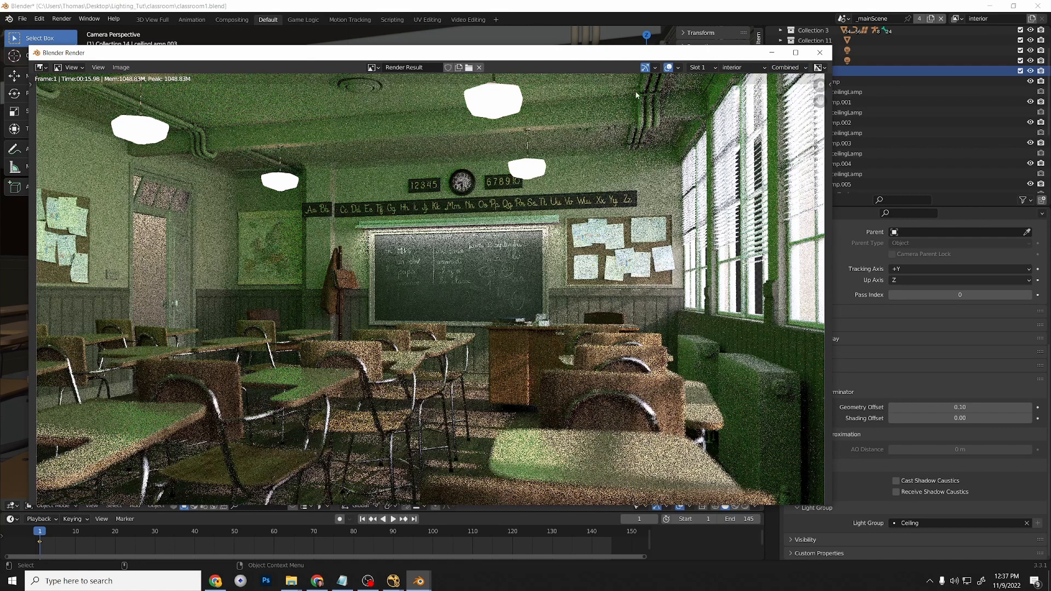
Save the render as a multilayer OpenEXR over Lighting_Tut_Test.exr in the classroom images folder.
left_click(121, 67)
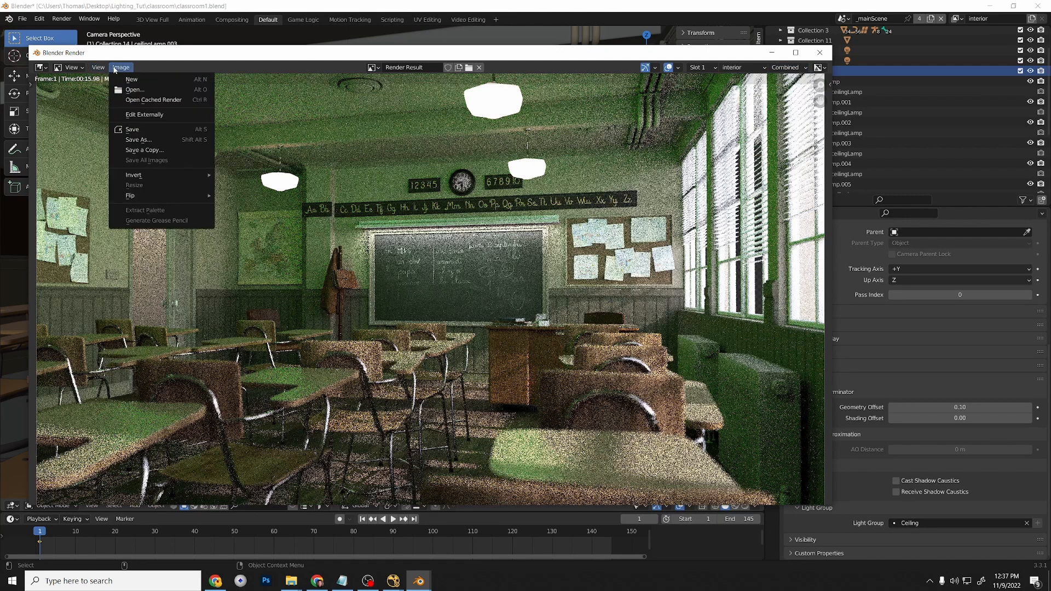
left_click(154, 138)
left_click(475, 196)
left_click(321, 197)
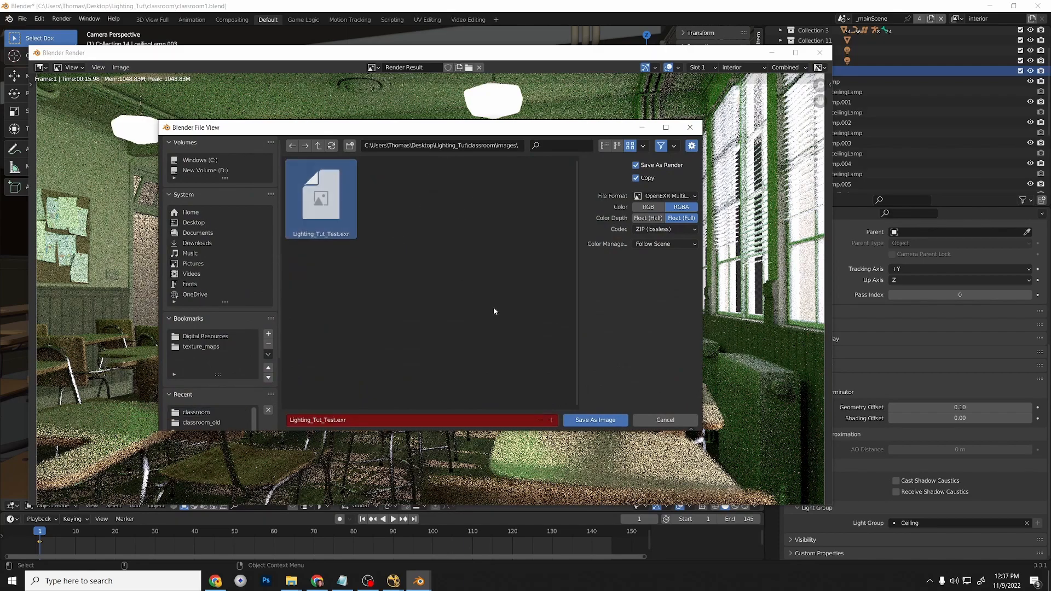
left_click(604, 424)
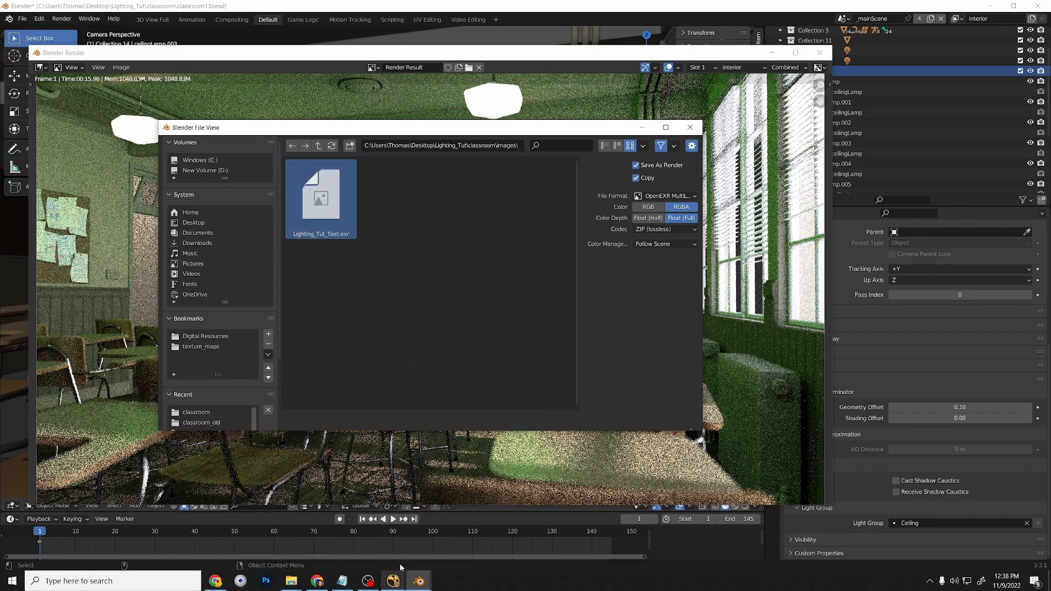
Switch to Nuke, open the Read node's properties and reload Lighting_Tut_Test.exr.
mouse_move(393, 579)
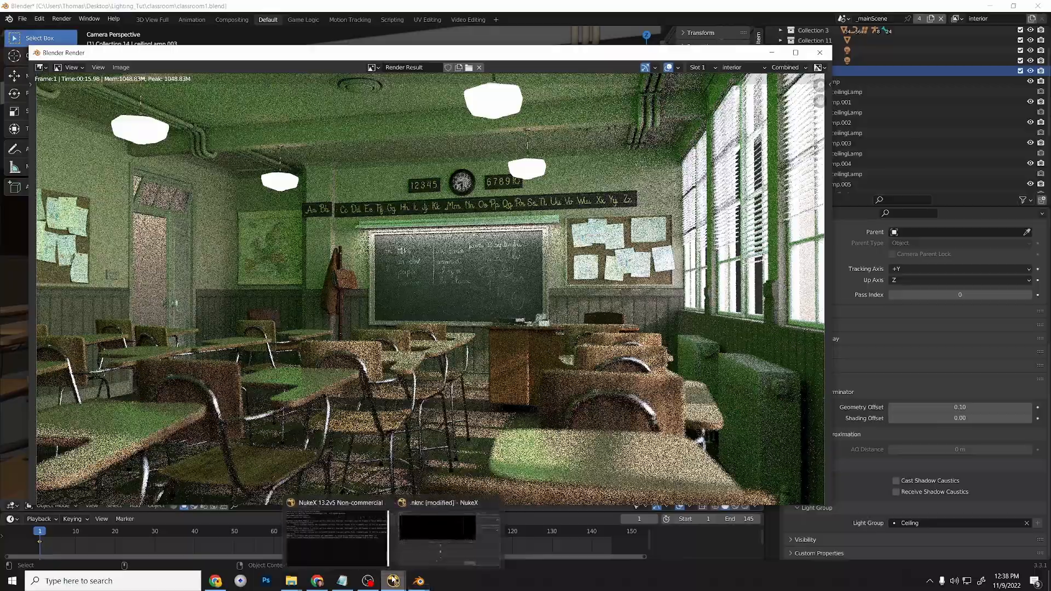
left_click(432, 528)
double_click(439, 358)
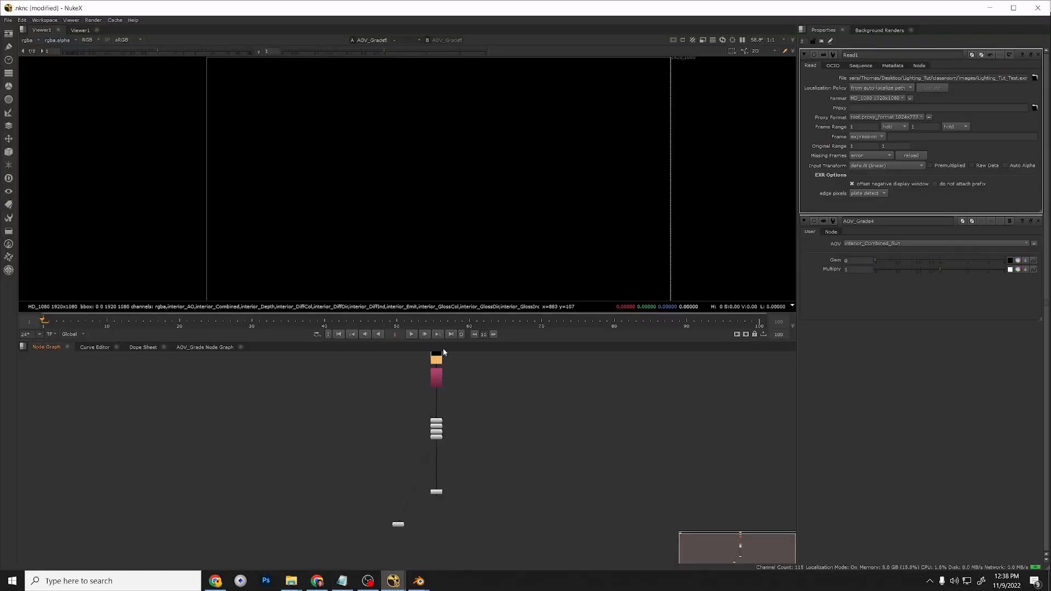
left_click(911, 155)
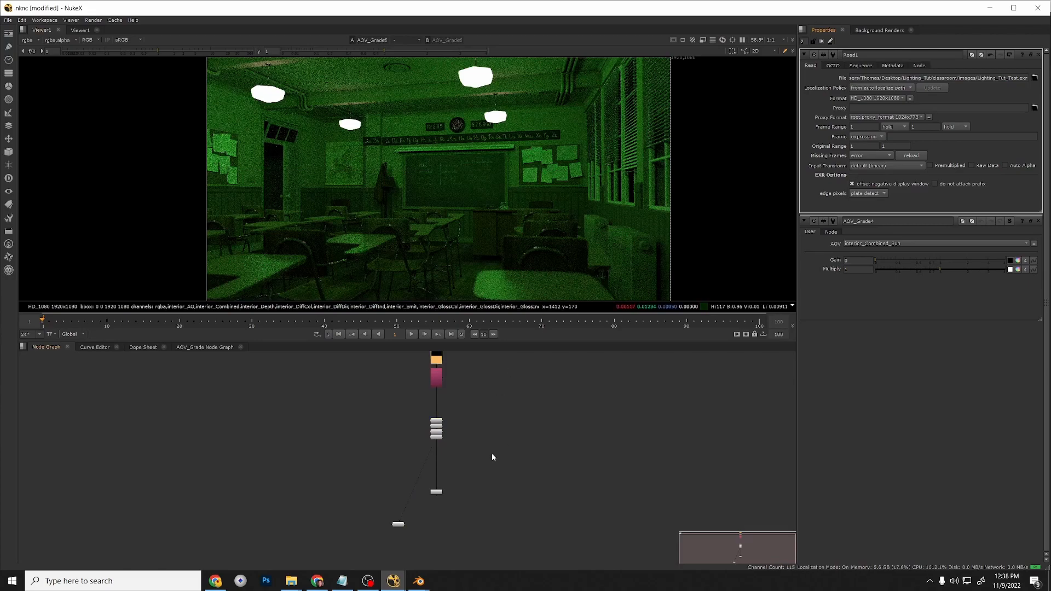
Duplicate the last AOV_Grade node onto the end of the grade stack and open the copy's properties.
scroll(465, 454, "up", 5)
left_click(468, 464)
key("ctrl+c")
key("ctrl+v")
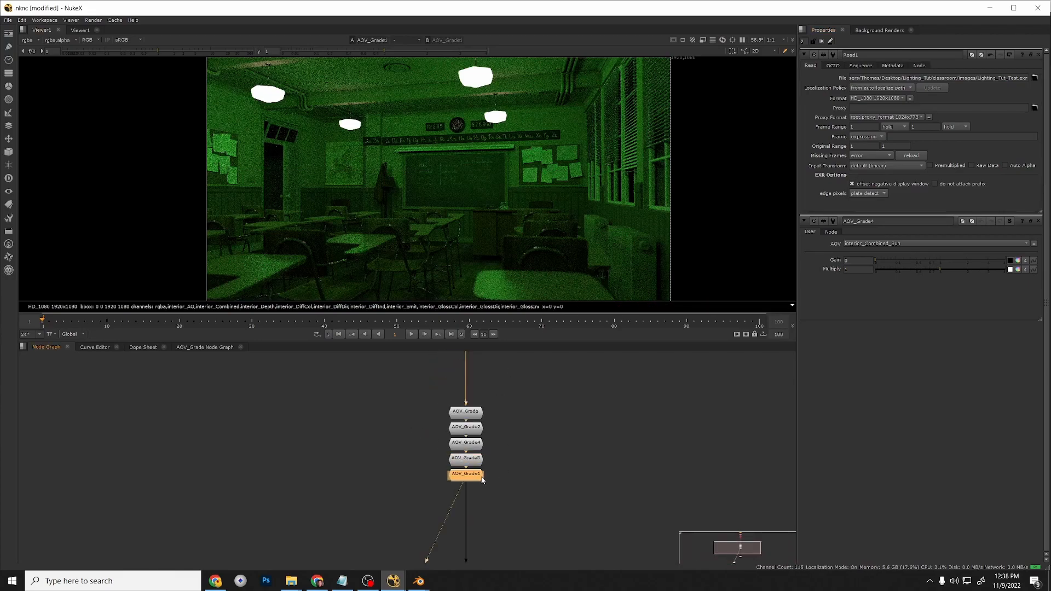
double_click(478, 479)
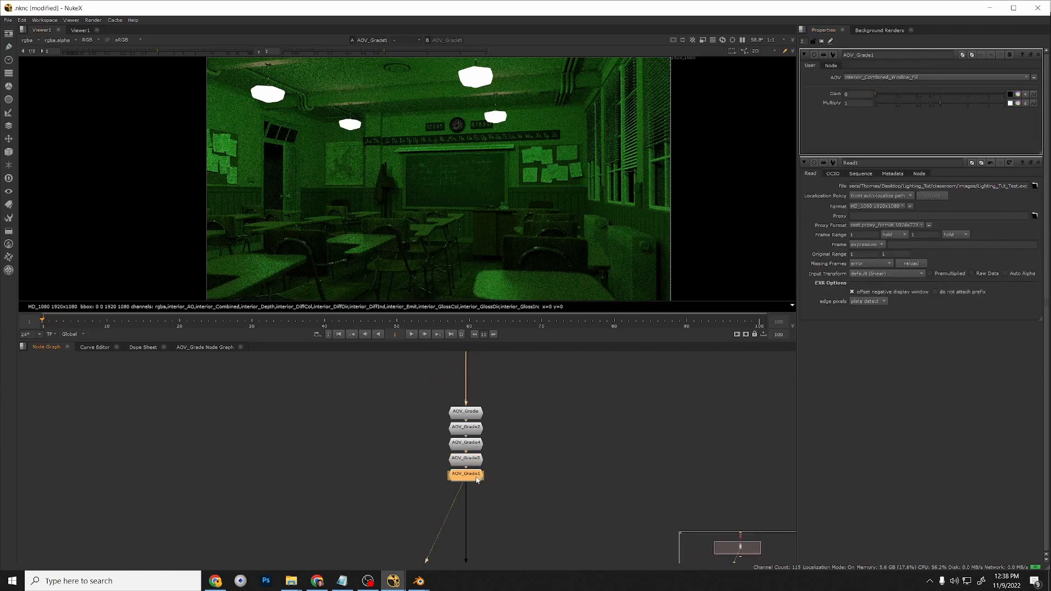
Set the new AOV_Grade node's AOV to interior_Combined_Ceiling and save the Nuke script.
left_click(885, 80)
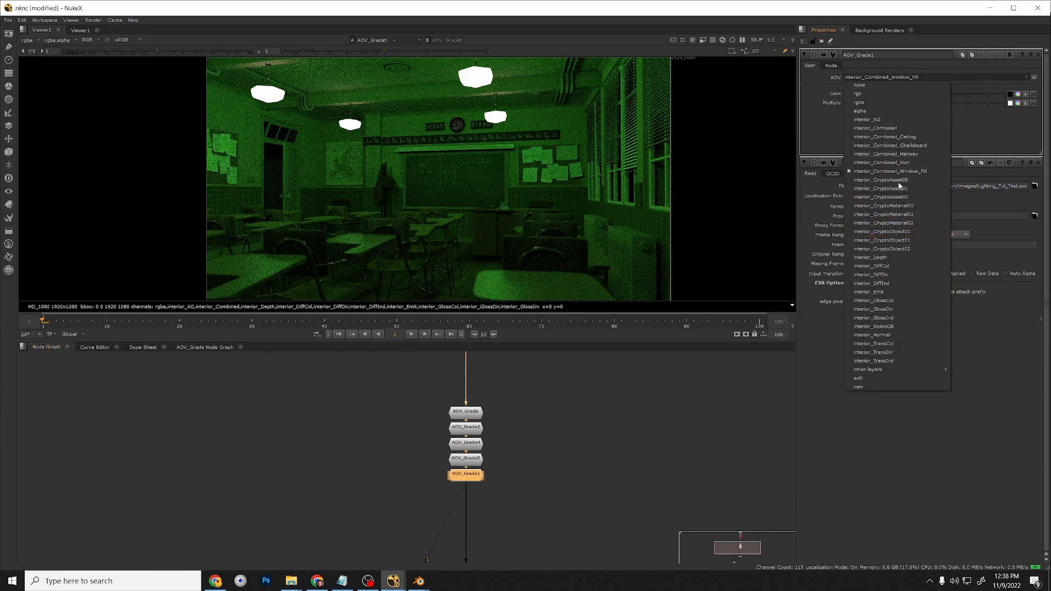
left_click(901, 137)
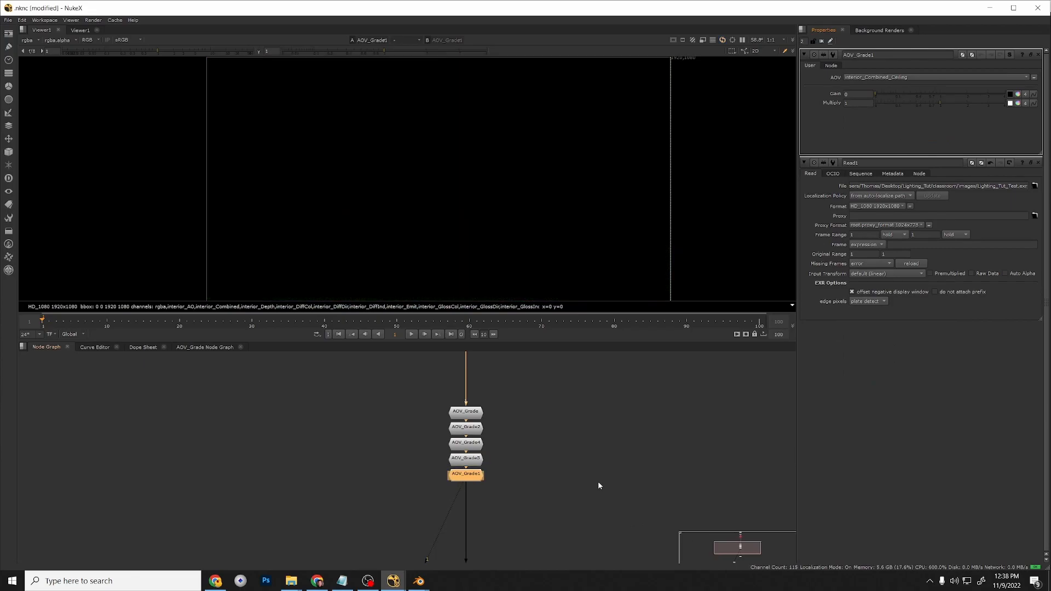
left_click(582, 462)
key("ctrl+s")
Switch to lamps.blend in Blender, select the ceiling lamp's point light and check its light group assignment.
left_click(989, 8)
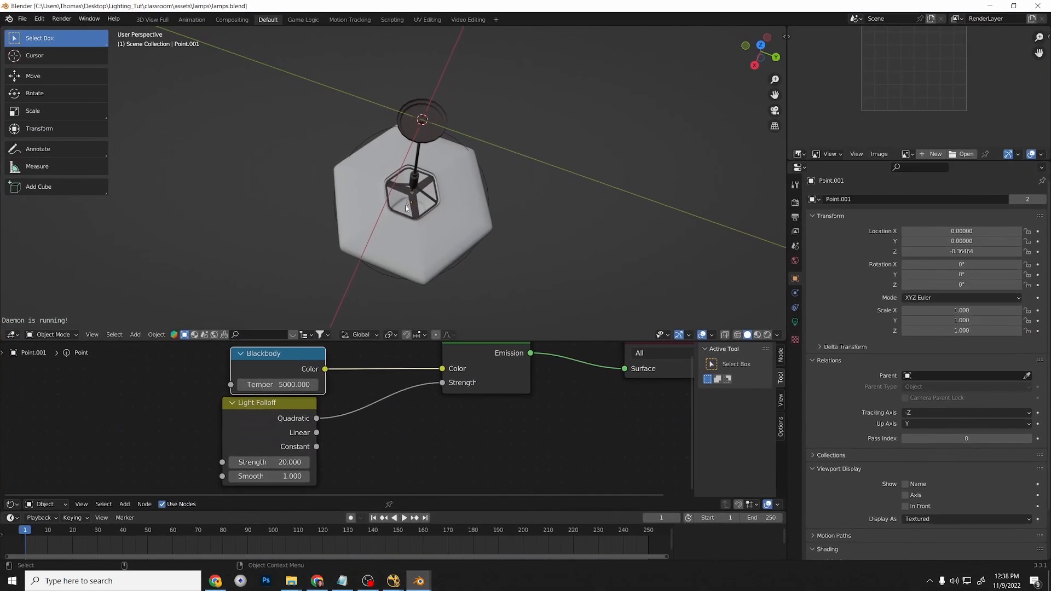
left_click(408, 205)
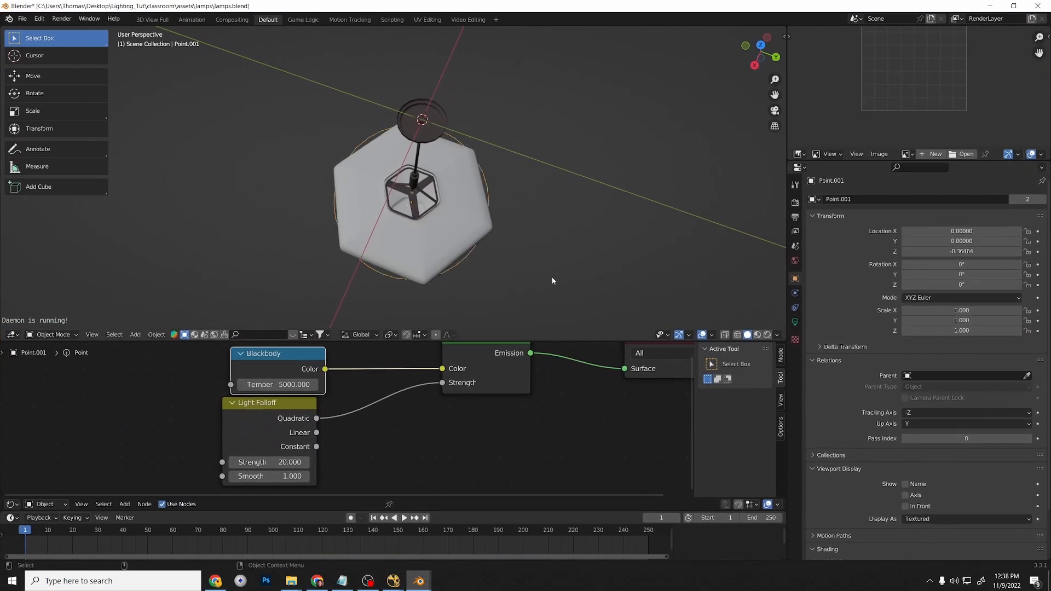
scroll(839, 354, "down", 3)
scroll(839, 355, "up", 3)
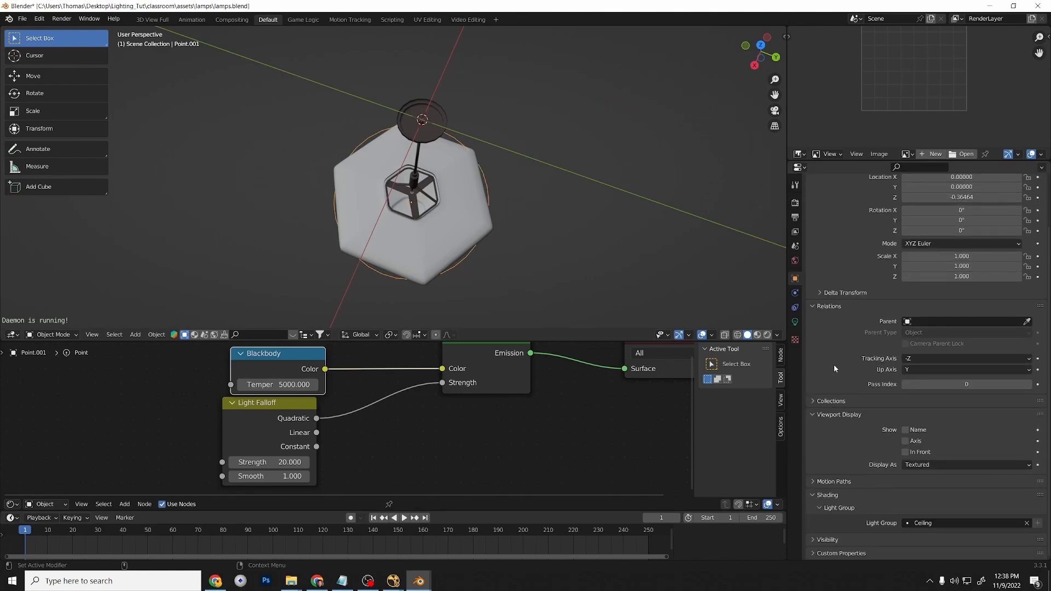
left_click(795, 261)
left_click(795, 277)
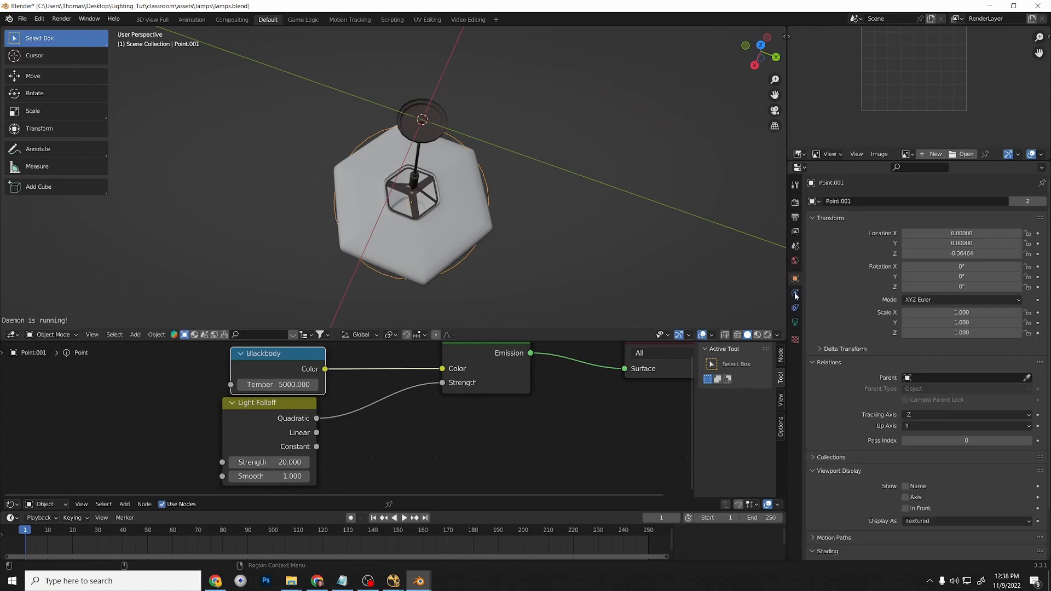
Change the lamp's point light colour to white by setting red and blue to 1, and save lamps.blend.
left_click(796, 322)
left_click(967, 259)
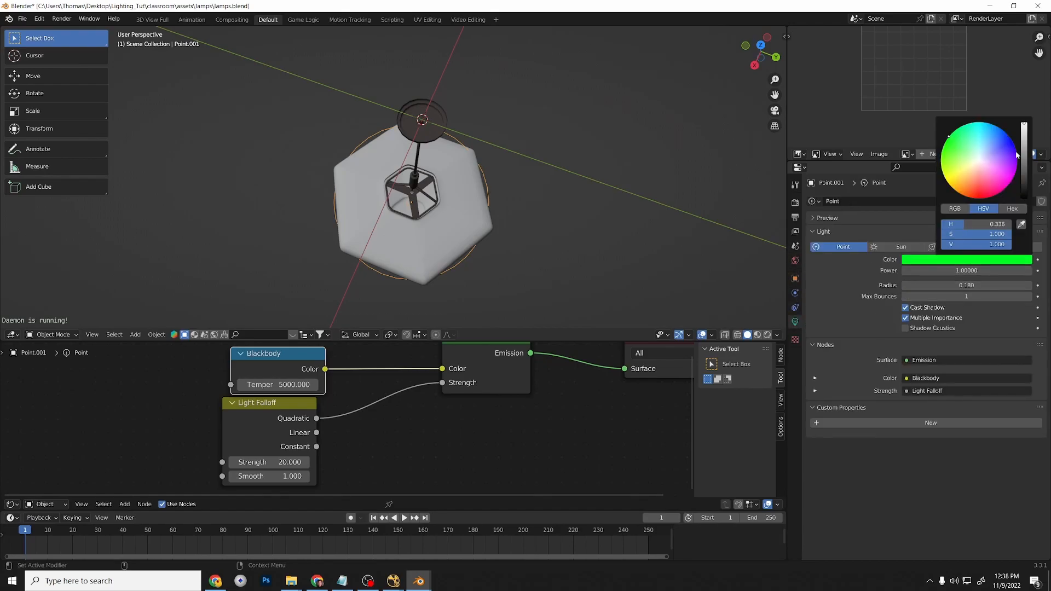
left_click_drag(1027, 148, 1023, 125)
left_click(955, 208)
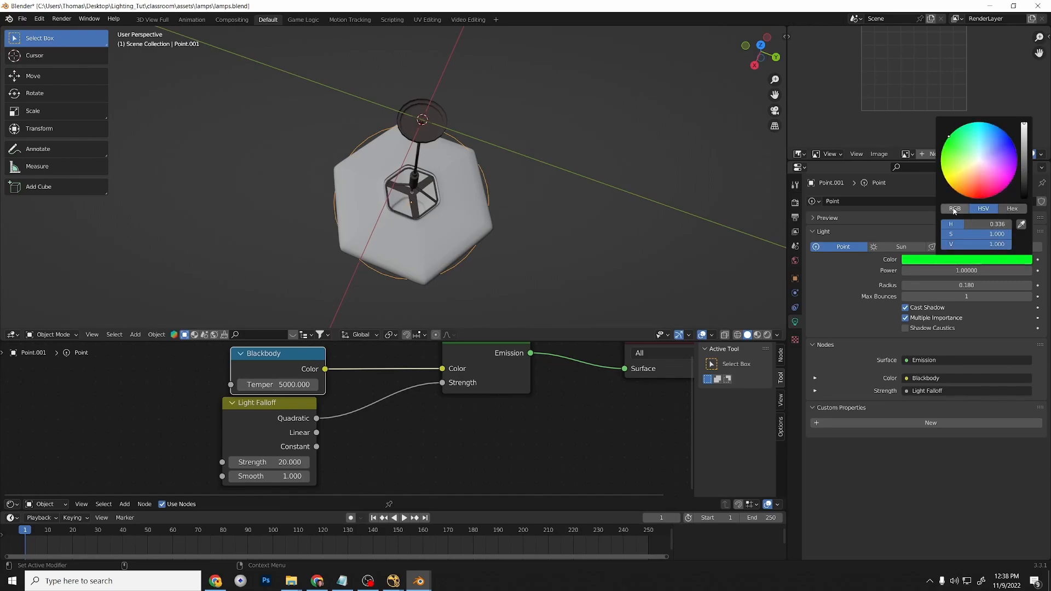
left_click(979, 224)
type("1")
key("Return")
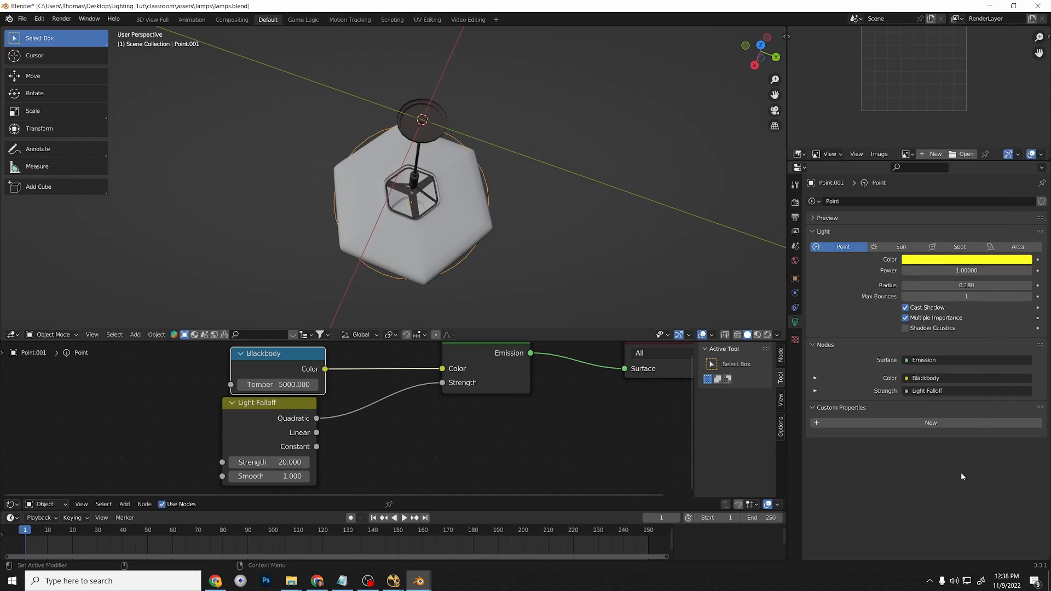
left_click(948, 262)
left_click(964, 244)
type("1")
key("Return")
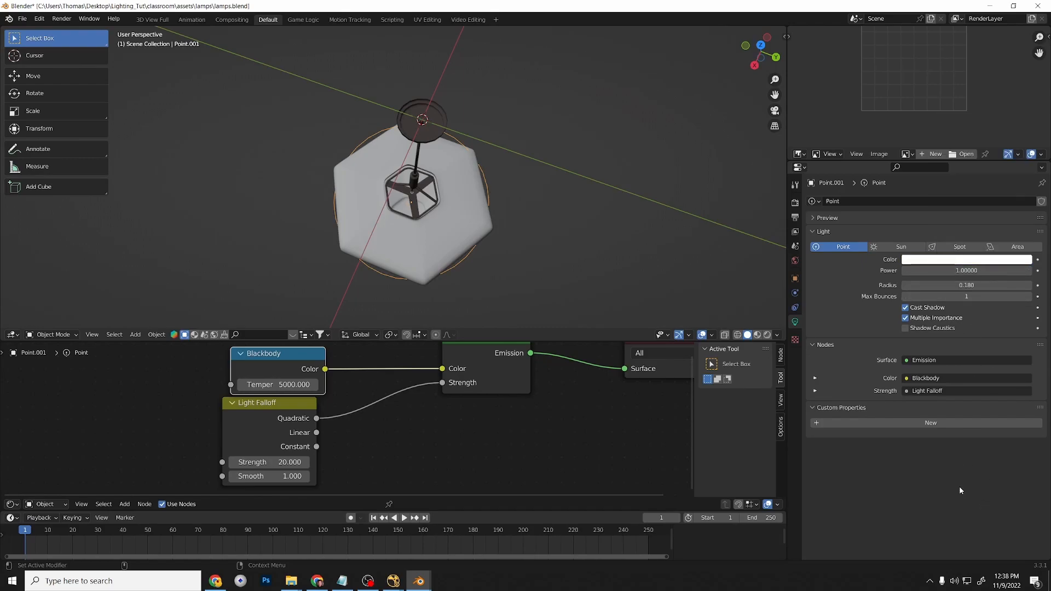
key("ctrl+s")
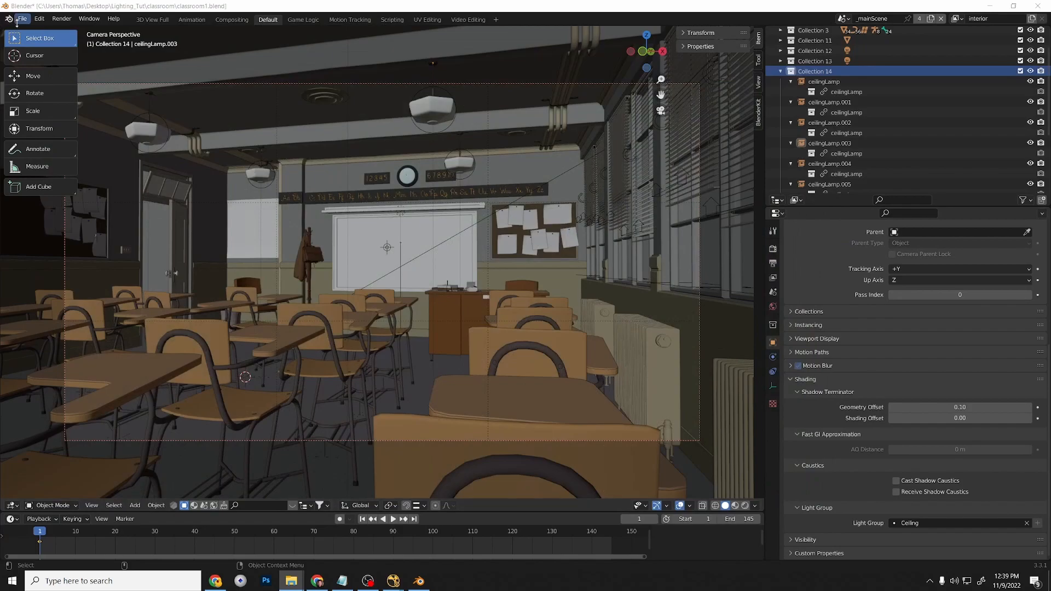
Reopen the recent classroom1.blend file to reload the linked lamps.
left_click(21, 19)
mouse_move(49, 51)
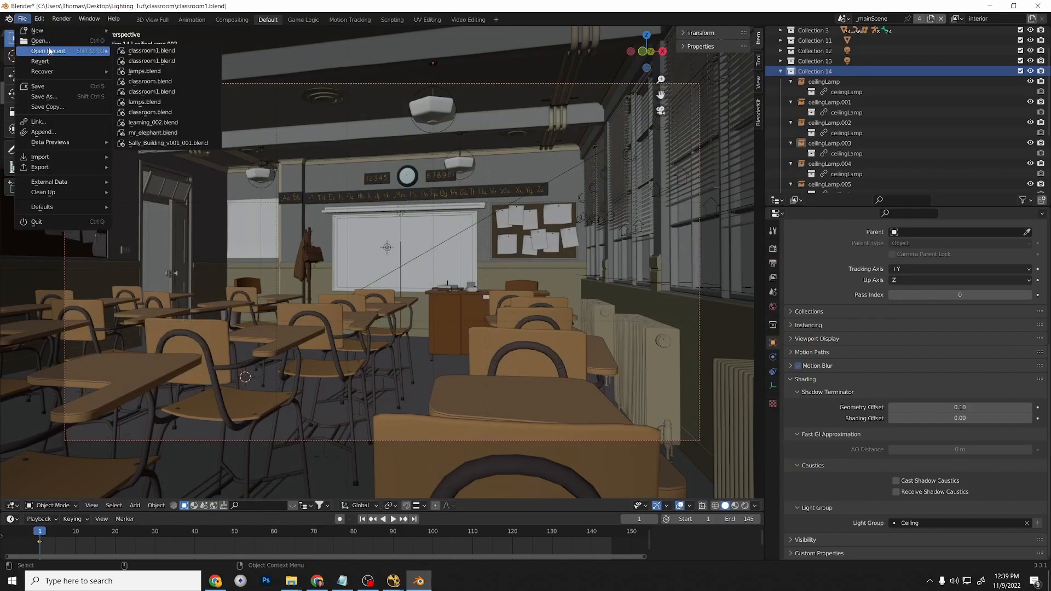
left_click(153, 52)
left_click(480, 309)
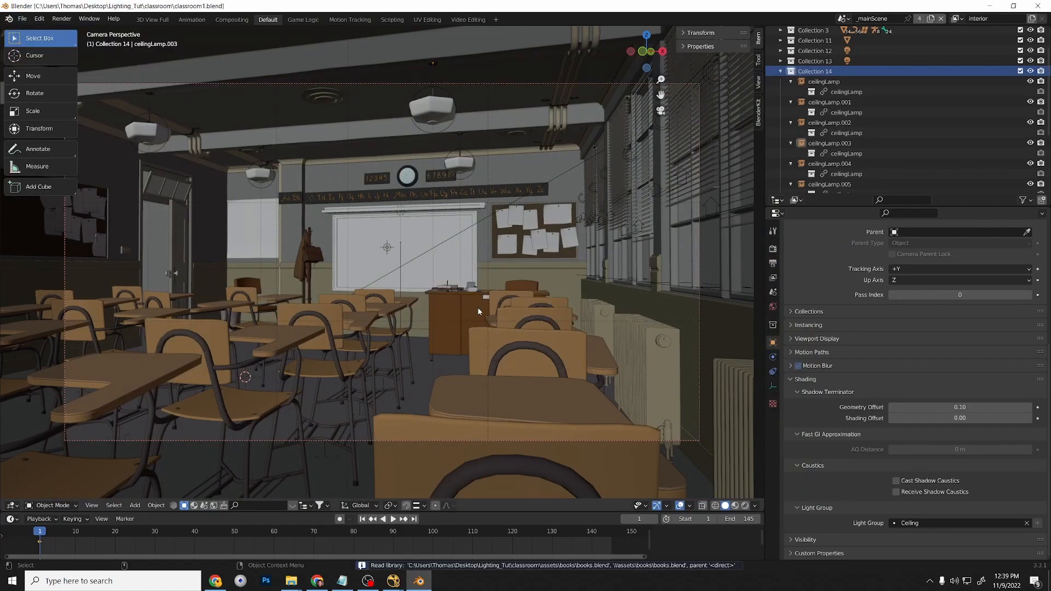
Render the full classroom image and examine the Combined result up close.
left_click(60, 21)
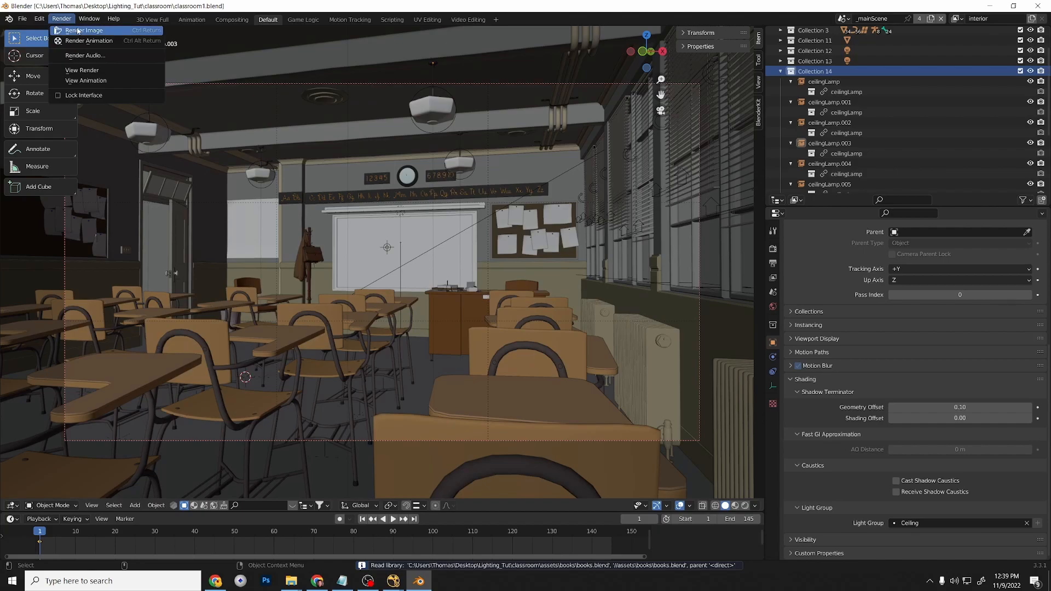
left_click(72, 34)
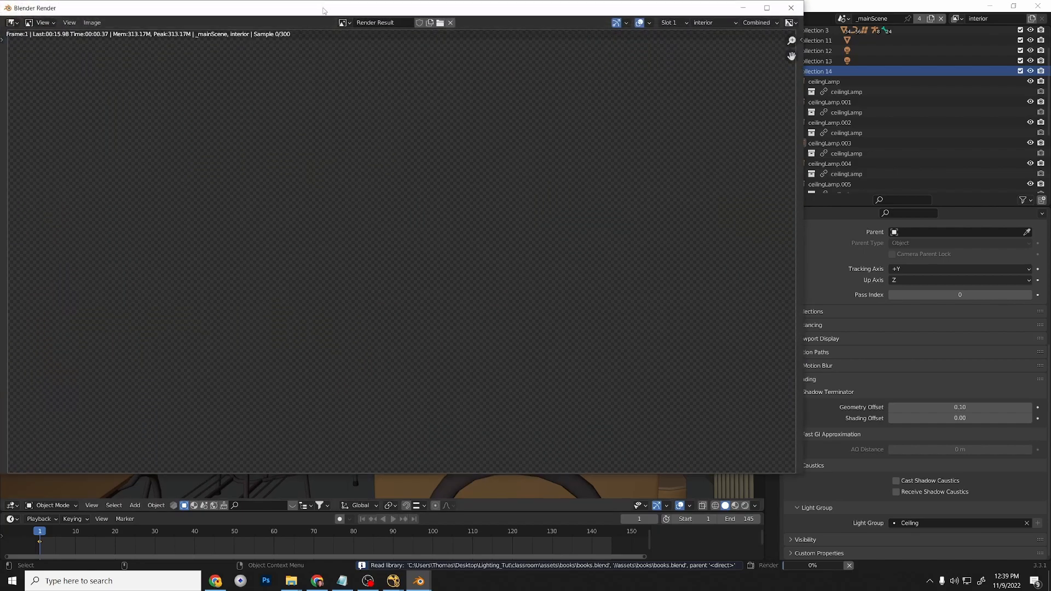
left_click_drag(320, 3, 399, 63)
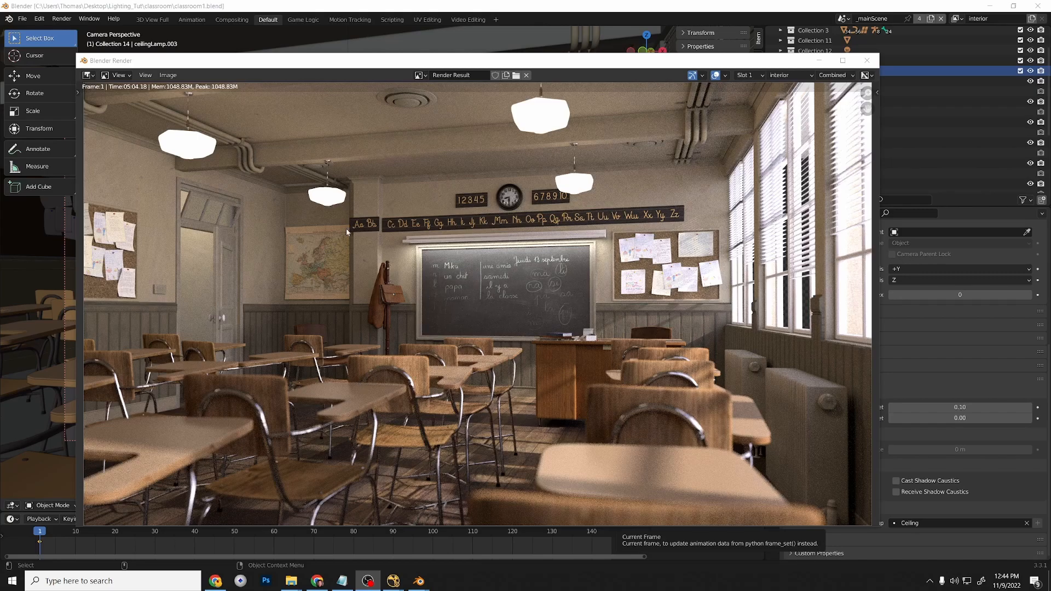
scroll(655, 464, "up", 5)
scroll(639, 471, "down", 4)
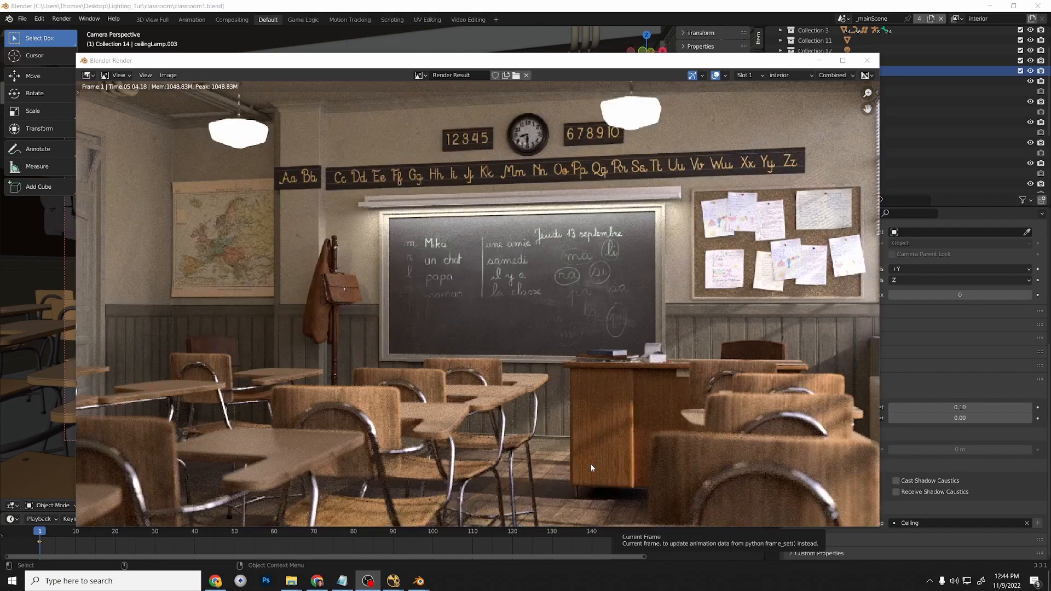
scroll(573, 449, "down", 3)
scroll(581, 445, "up", 2)
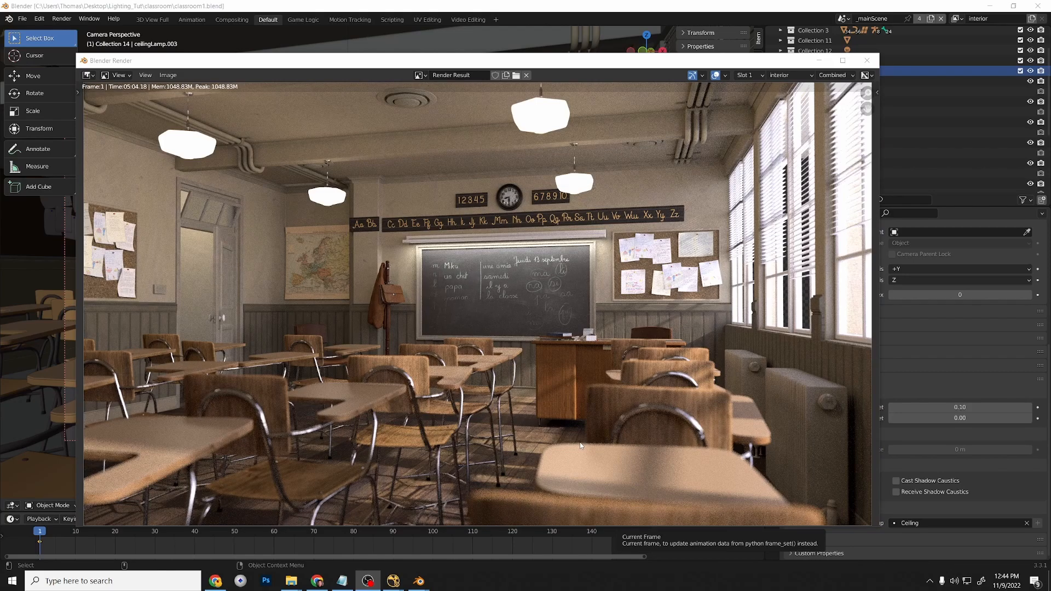
Save the finished render as a multilayer OpenEXR, overwriting Lighting_Tut_Test.exr.
left_click(166, 75)
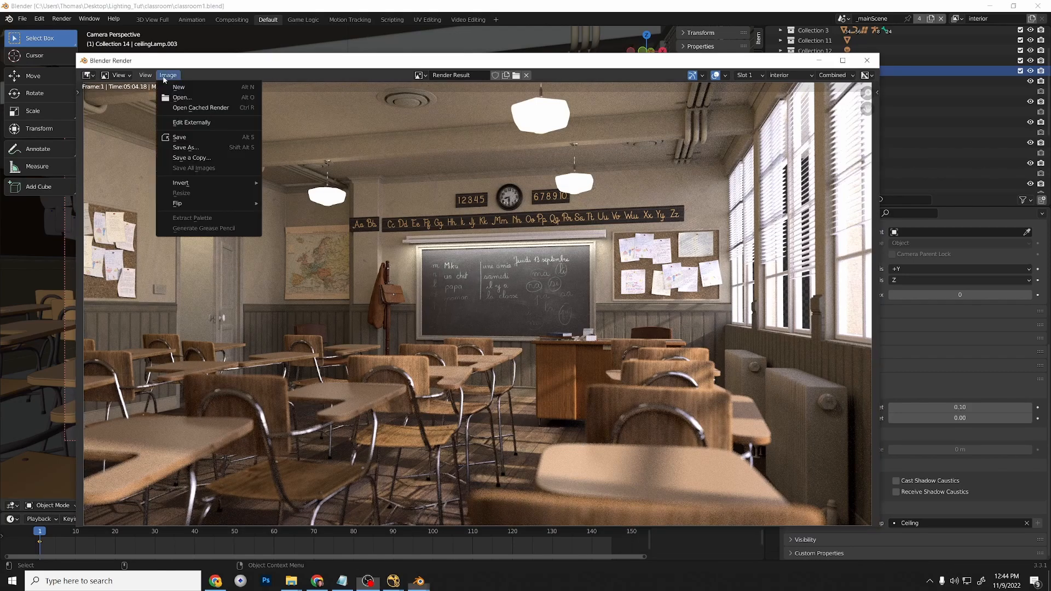
left_click(185, 148)
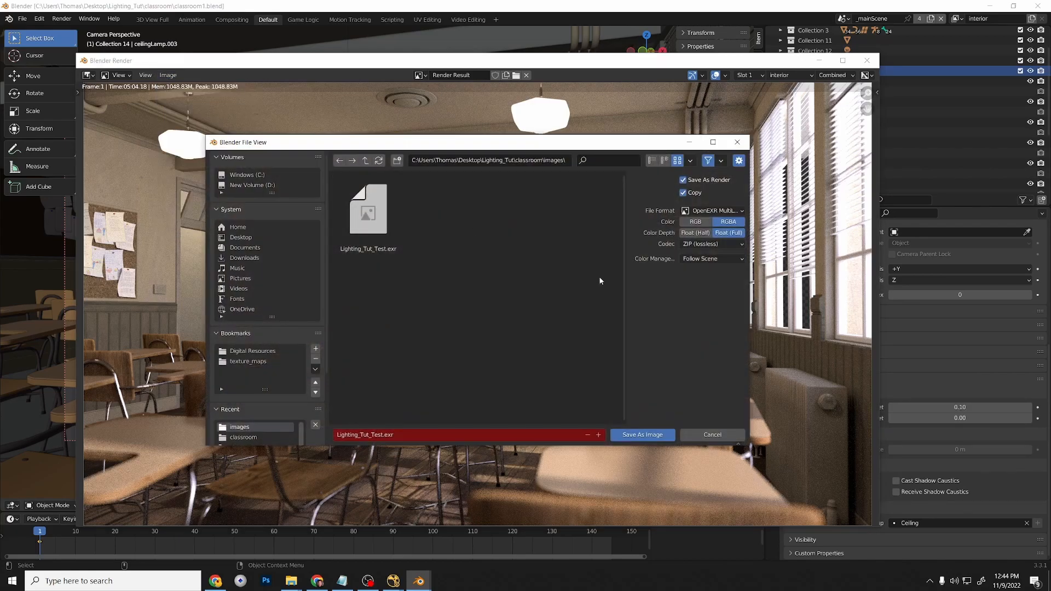
left_click(642, 435)
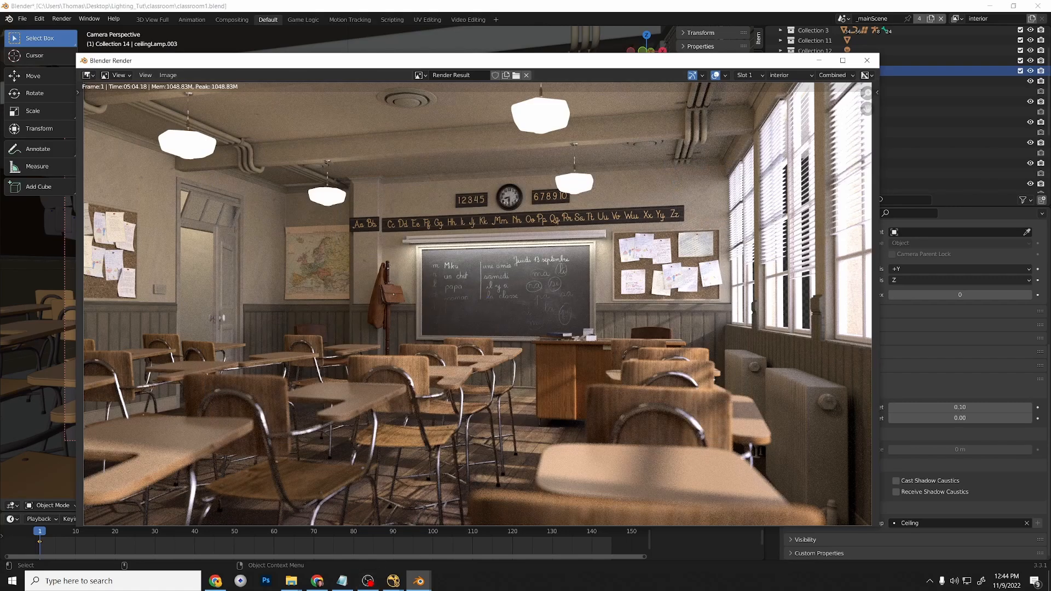
Switch to Nuke and show the Read node of the classroom render in the viewer.
mouse_move(393, 580)
left_click(425, 543)
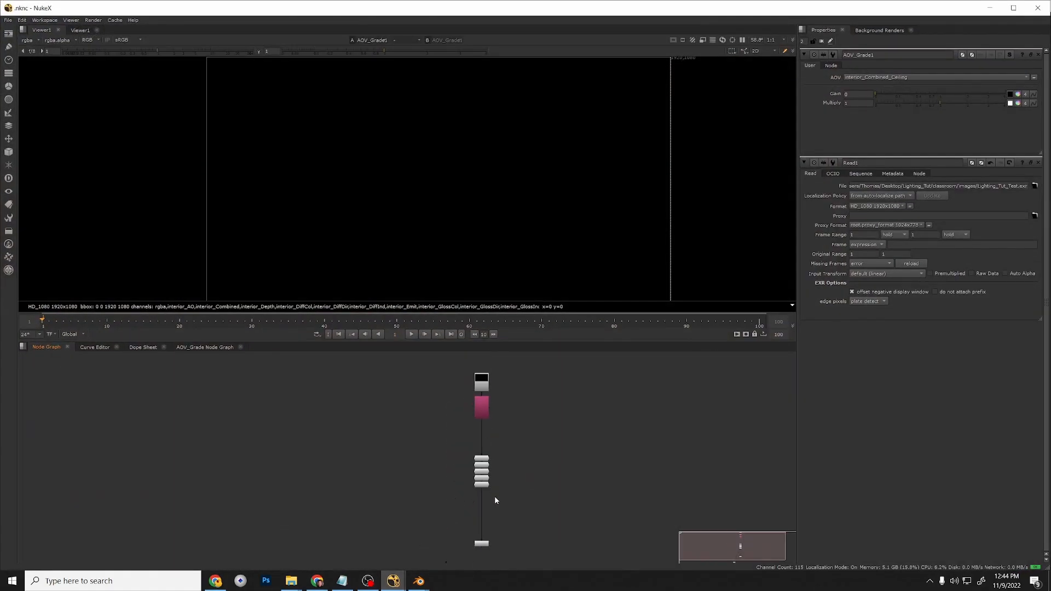
left_click(483, 385)
key("1")
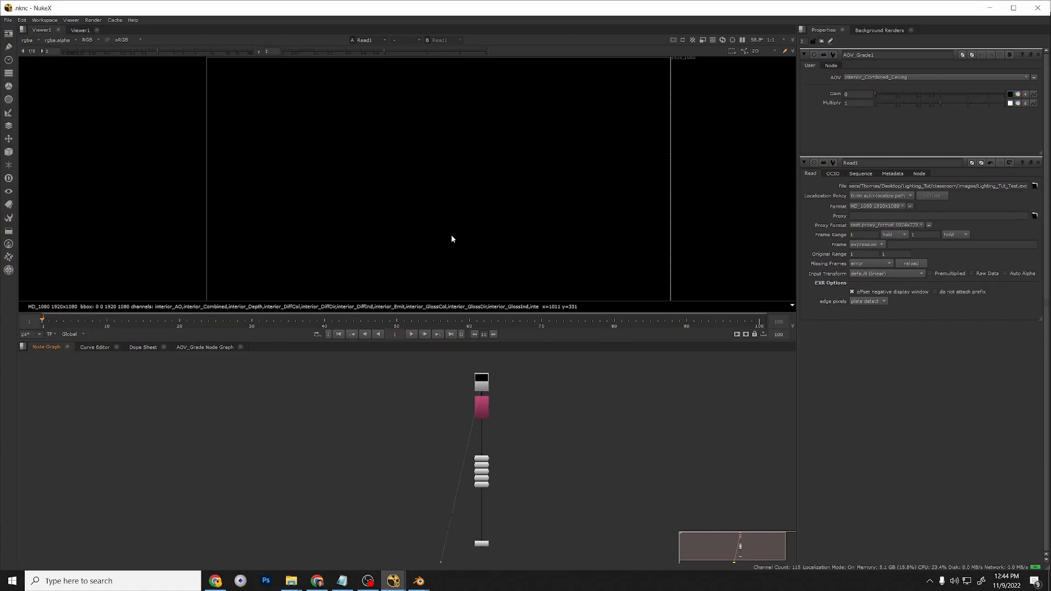
View the output of the Copy node, with its properties opened, and the output of the LayerContactSheet node.
double_click(483, 407)
key("1")
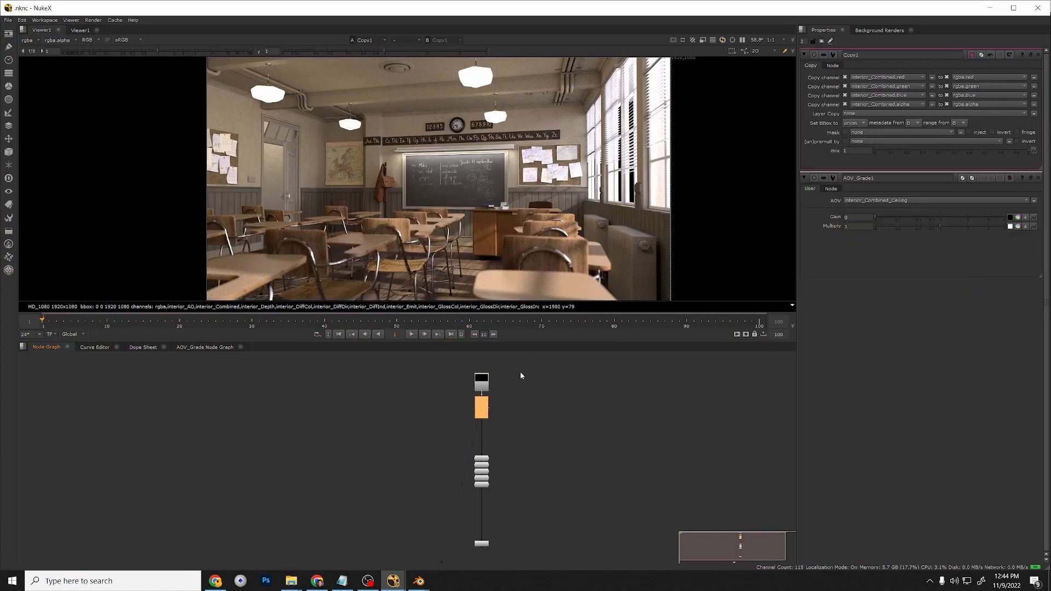
left_click(482, 544)
key("1")
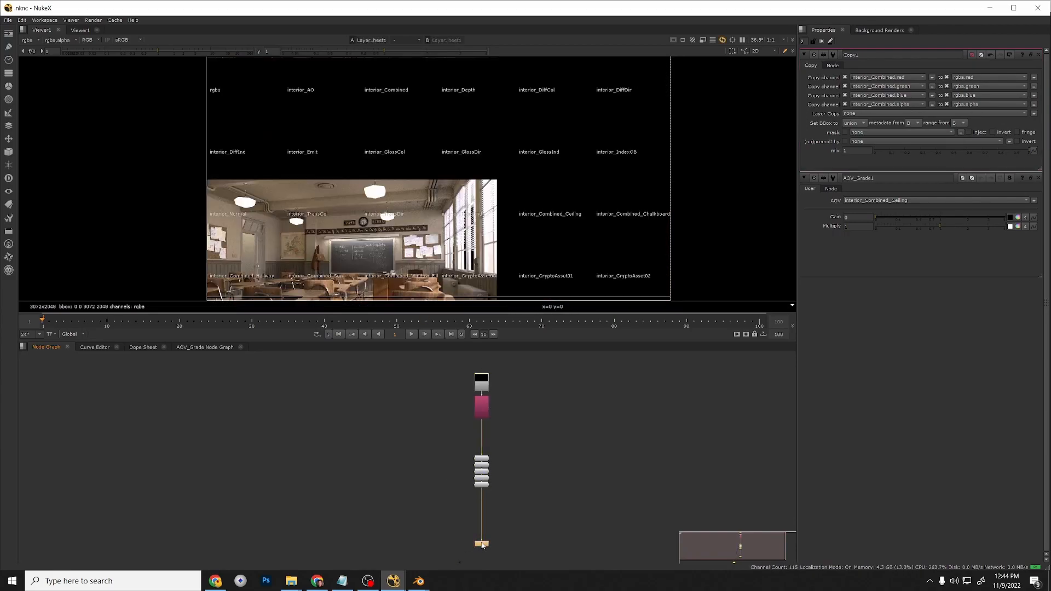
Move the LayerContactSheet node off the main pipe and place it beside the end of the AOV_Grade stack.
left_click(498, 534)
left_click(487, 546)
scroll(487, 545, "up", 3)
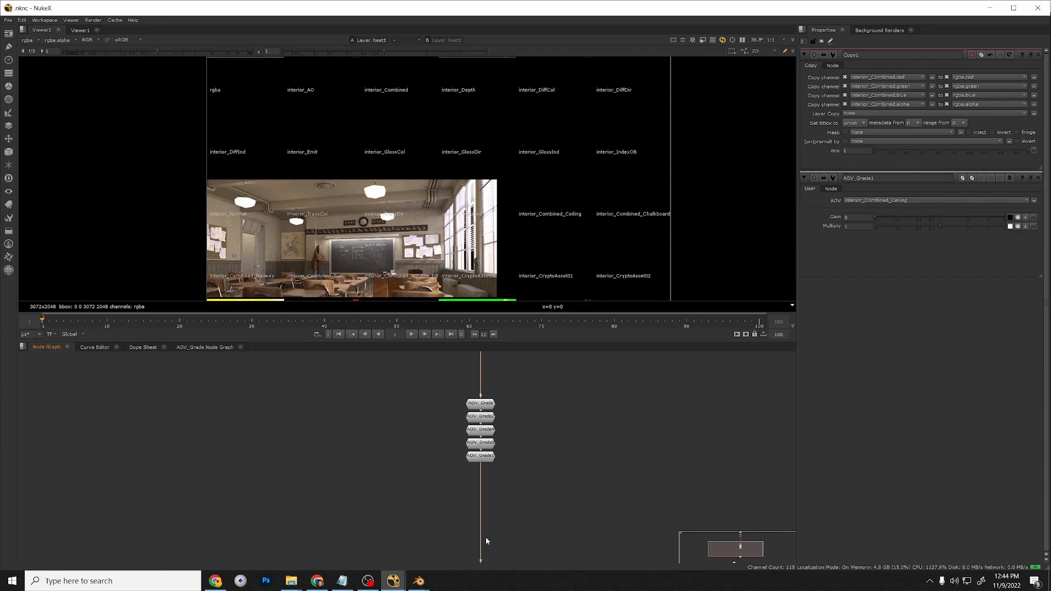
middle_click_drag(488, 542, 493, 429)
scroll(492, 419, "down", 3)
scroll(488, 461, "up", 4)
scroll(489, 461, "down", 4)
left_click_drag(492, 449, 399, 378)
Show the last AOV_Grade node in the viewer and fit its image in the frame.
left_click(491, 376)
key("1")
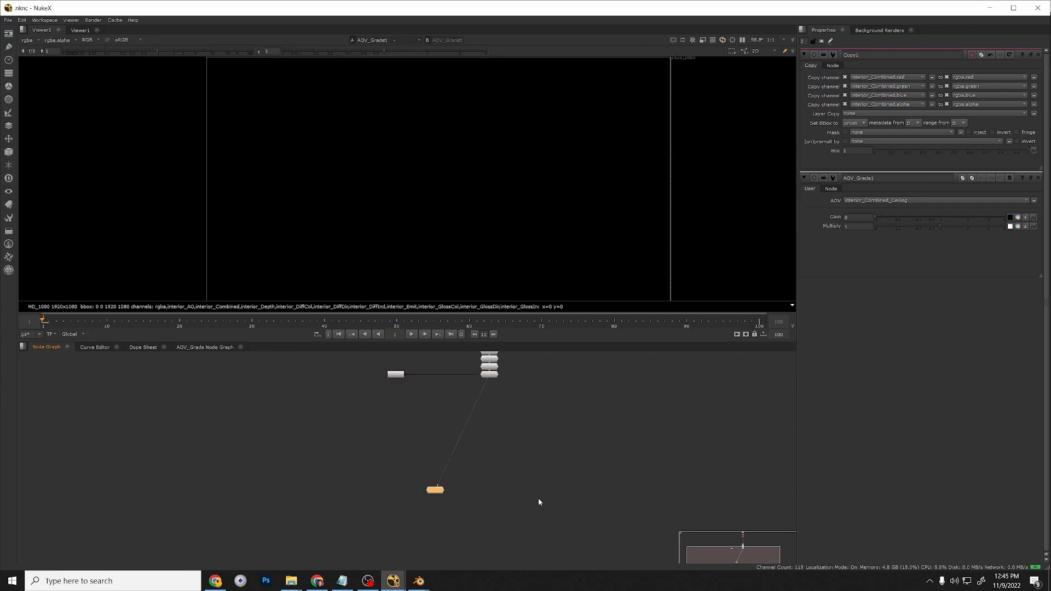
key("f")
scroll(485, 257, "down", 1)
mouse_move(485, 254)
middle_mouse_down()
mouse_move(478, 215)
mouse_move(477, 235)
middle_mouse_up()
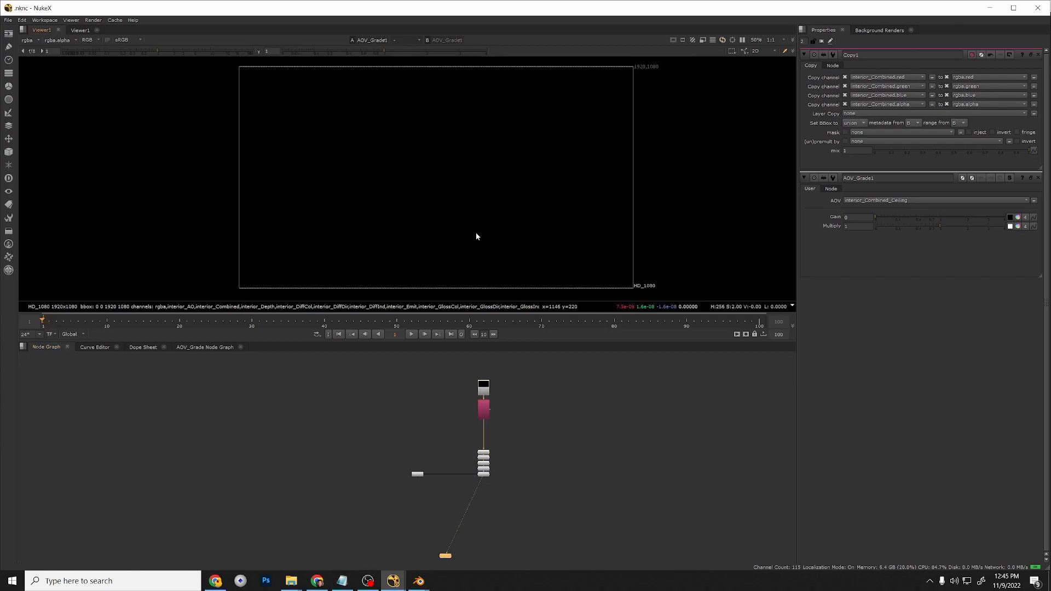
Move the Viewer node straight below the AOV_Grade stack to tidy the node graph.
scroll(482, 493, "down", 3)
middle_click_drag(496, 514, 487, 492)
scroll(487, 492, "up", 2)
left_click_drag(449, 501, 484, 564)
scroll(435, 446, "down", 3)
scroll(435, 402, "up", 3)
left_click_drag(379, 417, 551, 465)
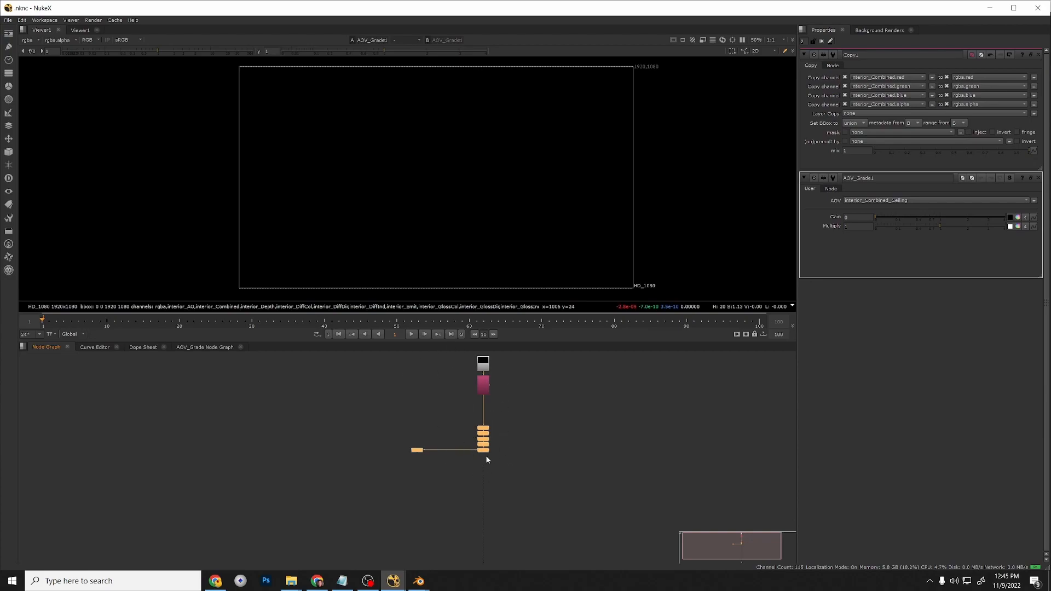
middle_click_drag(487, 459, 484, 443)
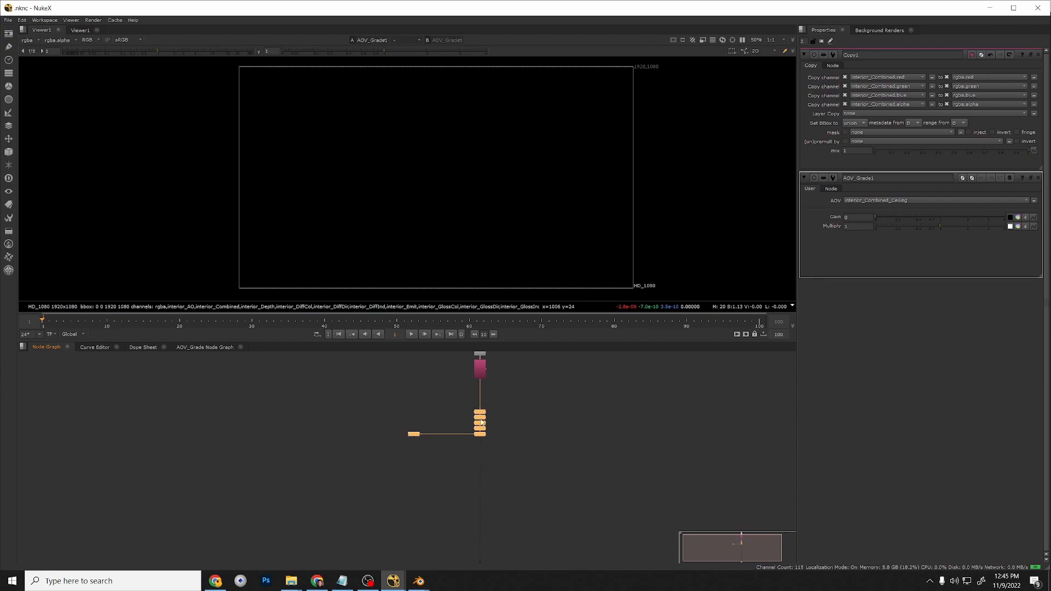
middle_click_drag(484, 460, 487, 430)
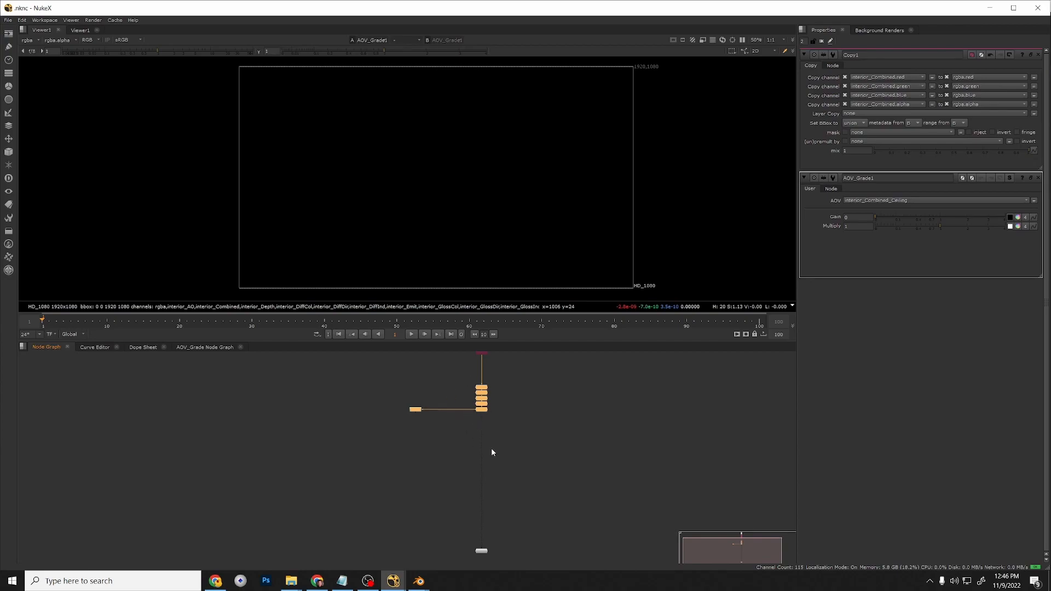
Put a Backdrop behind the Read and Copy nodes at the start of the tree.
scroll(479, 390, "up", 3)
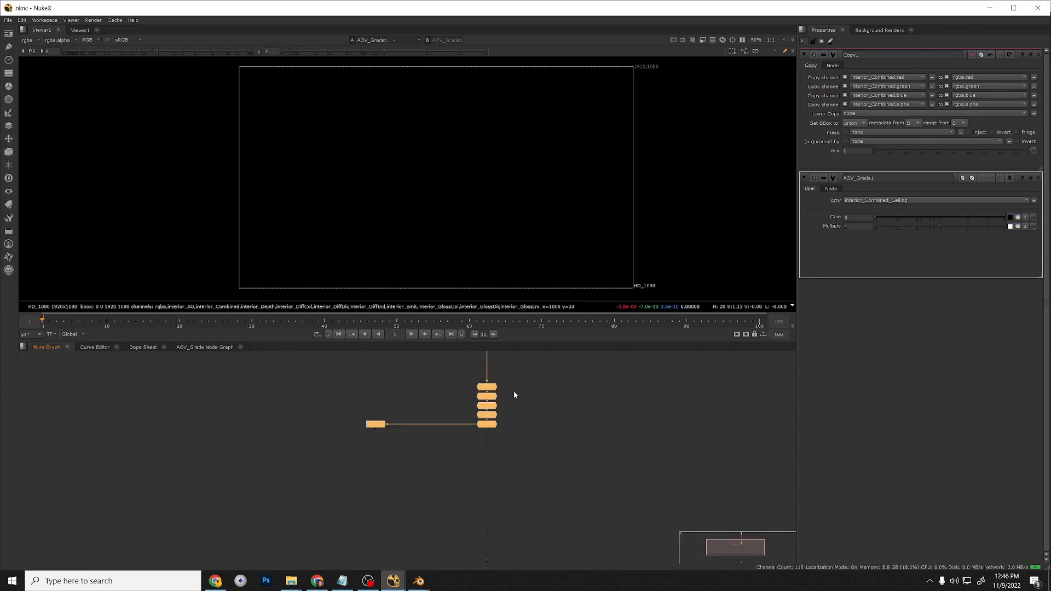
middle_click_drag(483, 389, 484, 458)
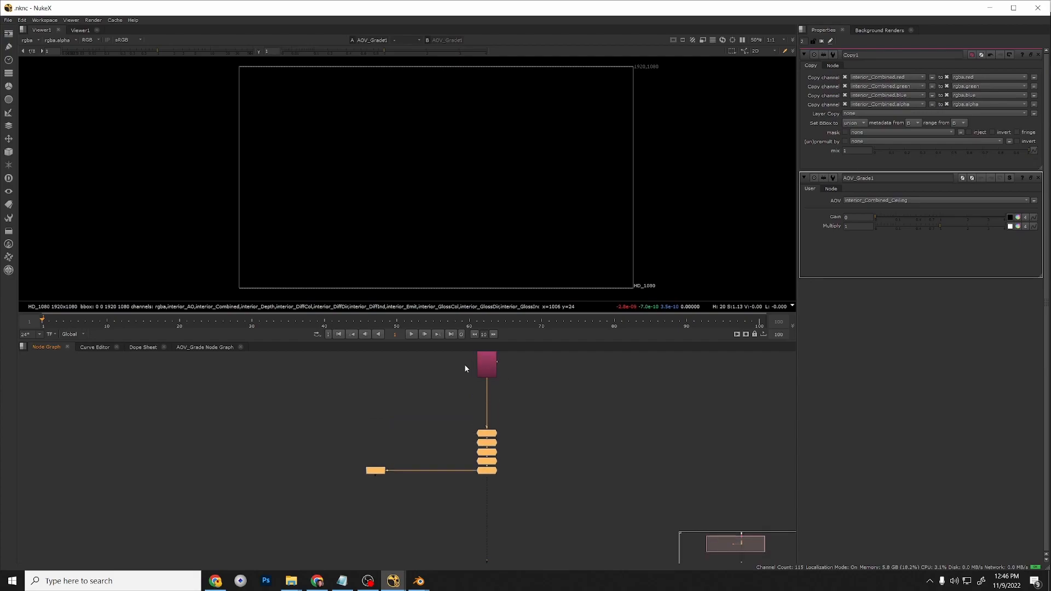
scroll(464, 364, "down", 3)
middle_click_drag(474, 379, 474, 431)
left_click_drag(447, 382, 501, 439)
key("Tab")
type("backdr")
key("Down")
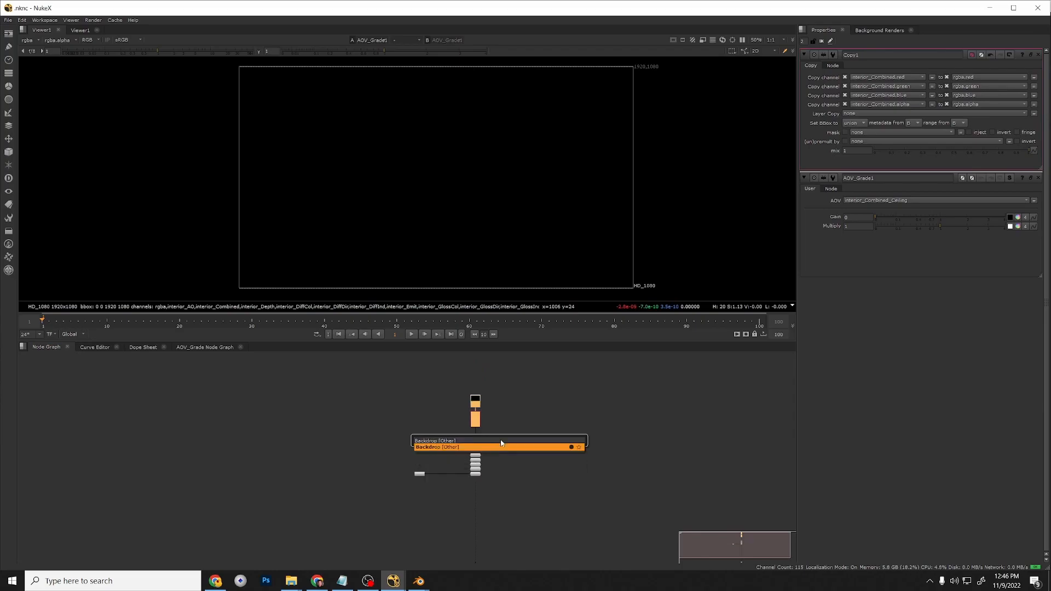
key("Return")
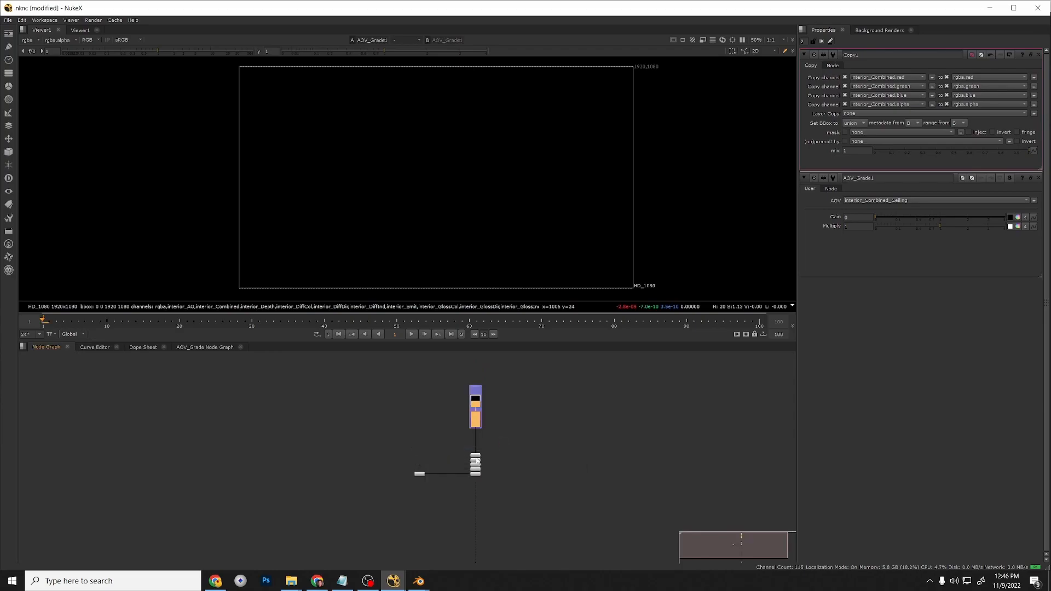
Put a second Backdrop behind the five AOV_Grade nodes.
left_click_drag(460, 447, 496, 489)
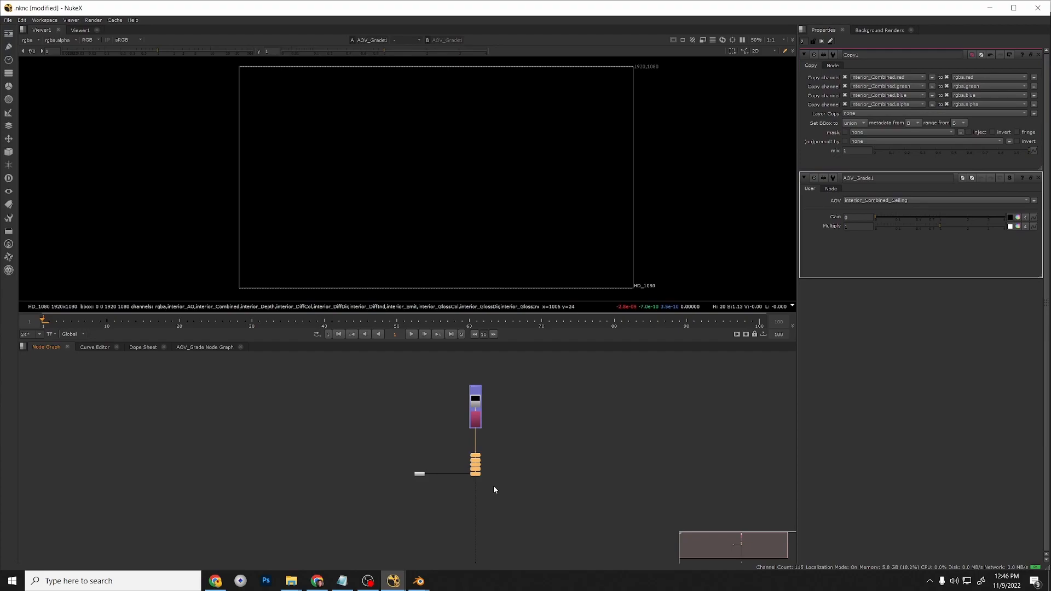
scroll(466, 469, "up", 3)
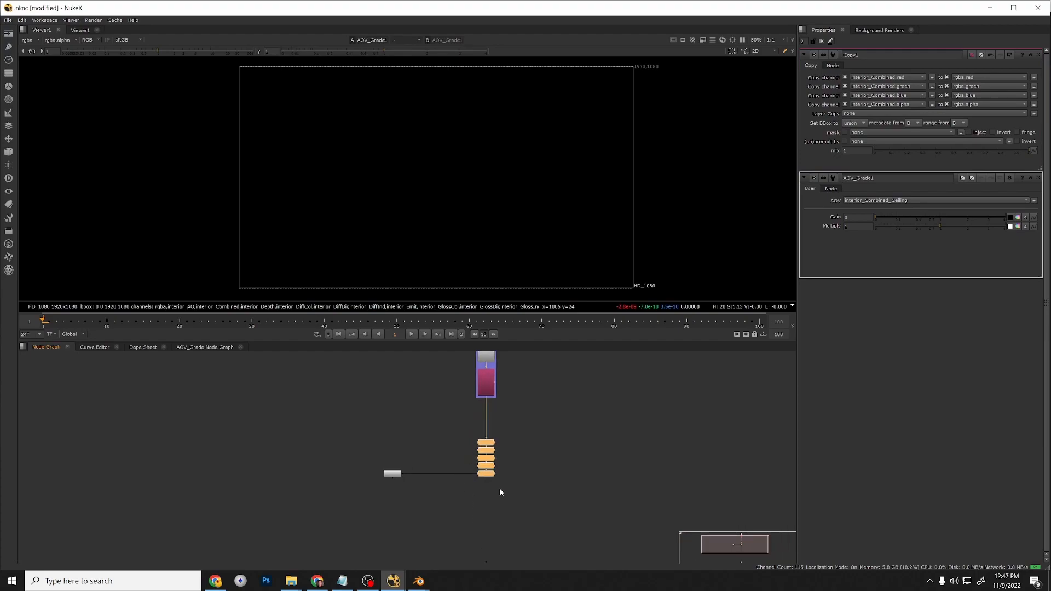
key("Tab")
type("back")
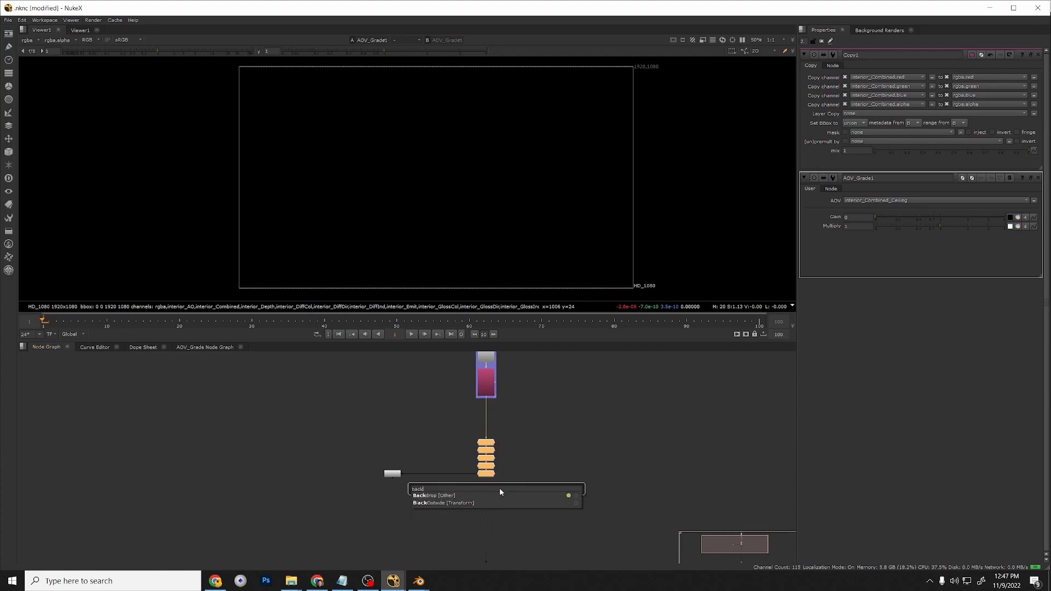
left_click(423, 494)
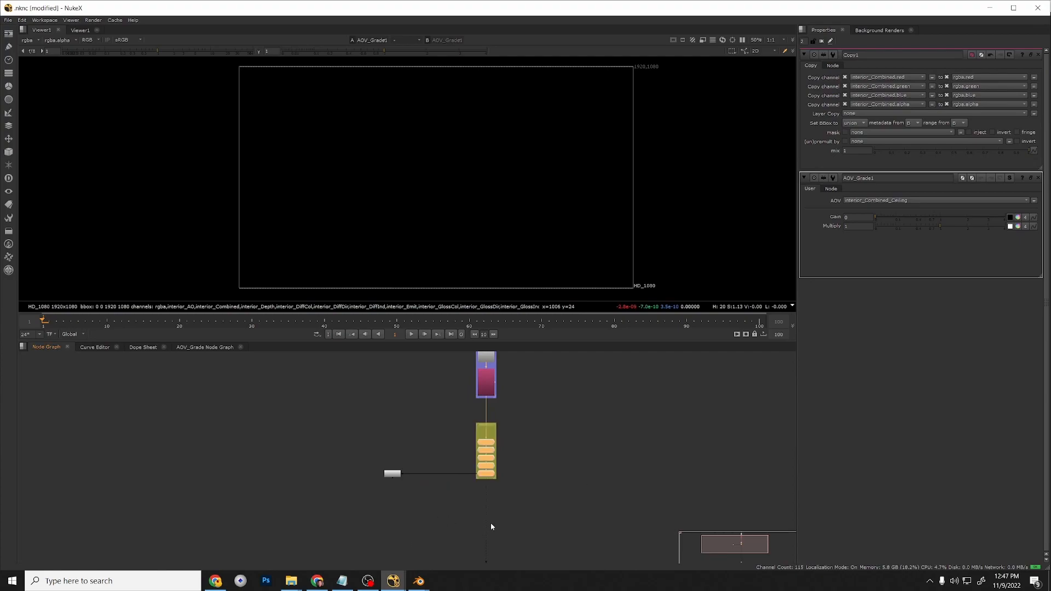
middle_click_drag(524, 513, 510, 477)
scroll(500, 458, "down", 1)
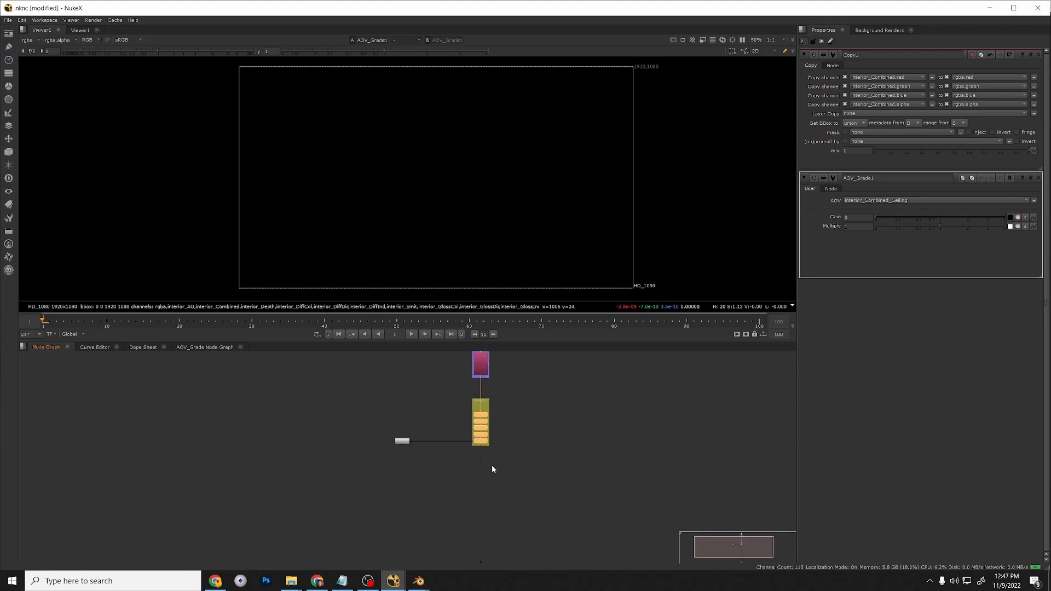
Add a Grade node on the main pipe below the AOV_Grade backdrop.
scroll(488, 475, "up", 4)
left_click(485, 476)
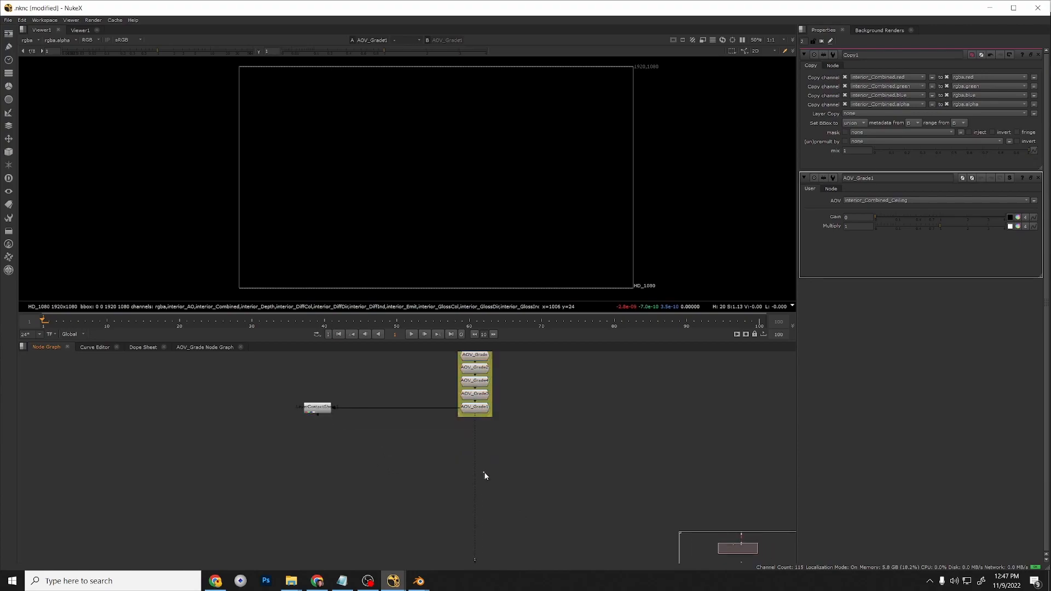
key("g")
left_click_drag(482, 466, 481, 506)
Insert a Remove node on the pipe between the last AOV_Grade node and the new Grade node.
left_click(493, 466)
key("Tab")
type("remove")
key("Return")
mouse_move(491, 465)
left_mouse_down()
mouse_move(476, 455)
mouse_move(477, 466)
left_mouse_up()
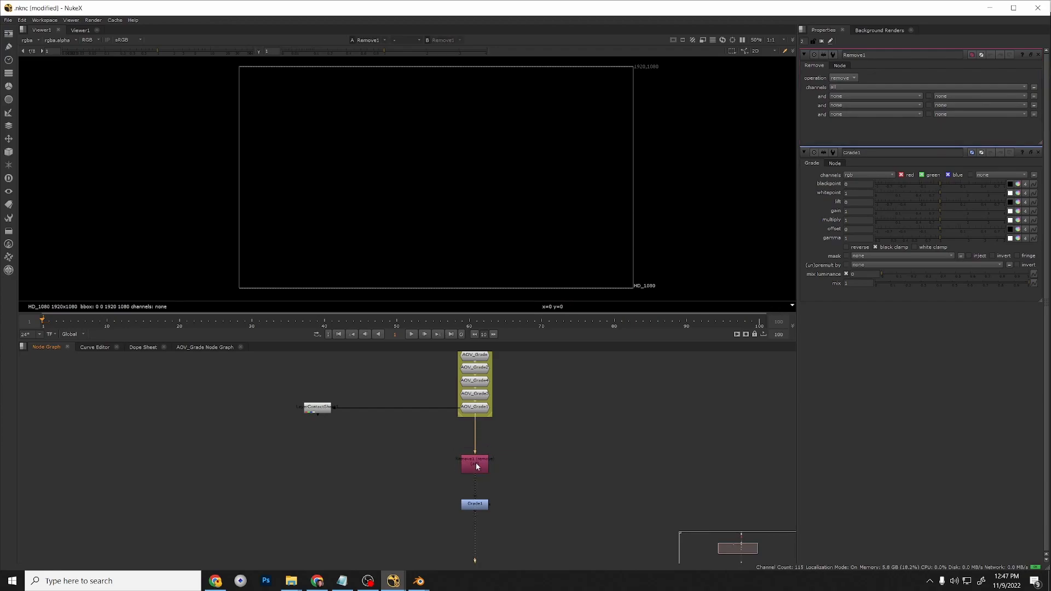
Set the Remove node's operation to keep and its channels to rgba.
left_click(477, 465)
left_click(842, 78)
left_click(846, 86)
left_click(848, 87)
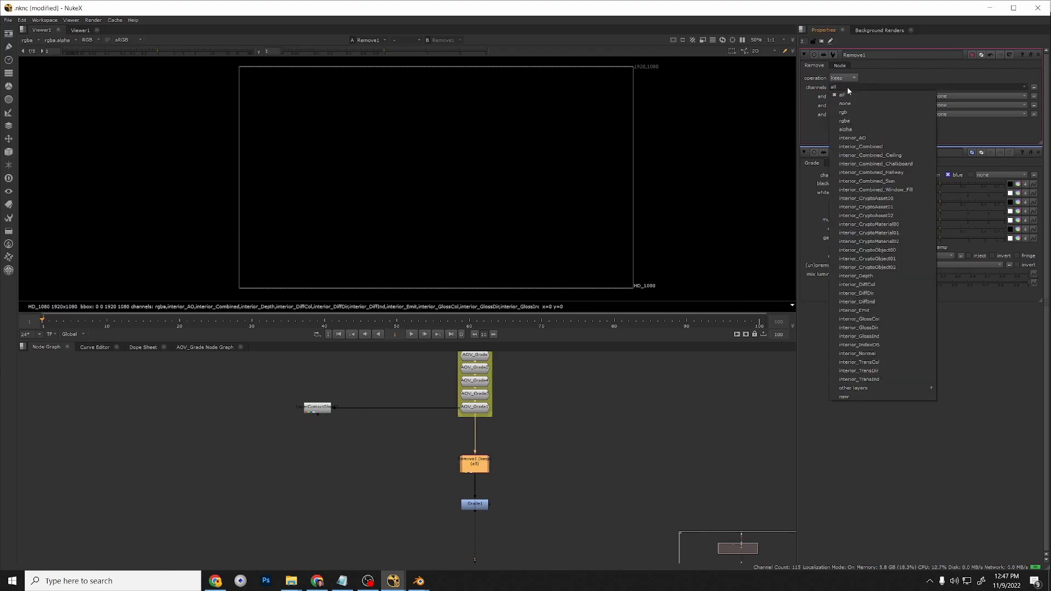
left_click(861, 121)
Disable the five AOV_Grade nodes inside the backdrop.
left_click(480, 459)
middle_click_drag(487, 439, 492, 465)
left_click_drag(525, 458, 445, 376)
key("d")
Check the alpha channel of the Remove node's output in the viewer and return to the color view.
left_click(483, 489)
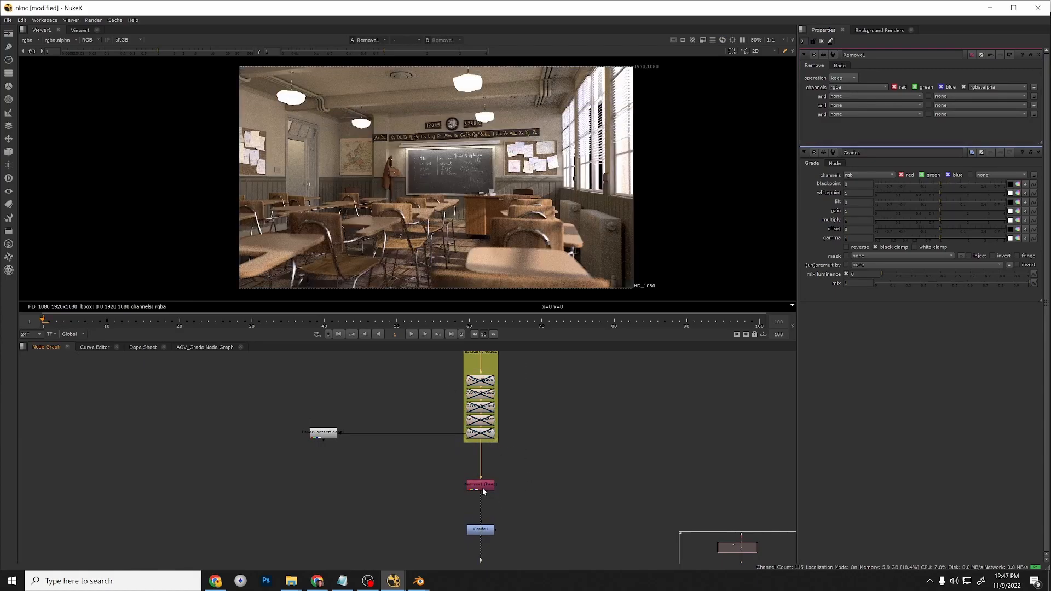
key("a")
key("a")
key("a")
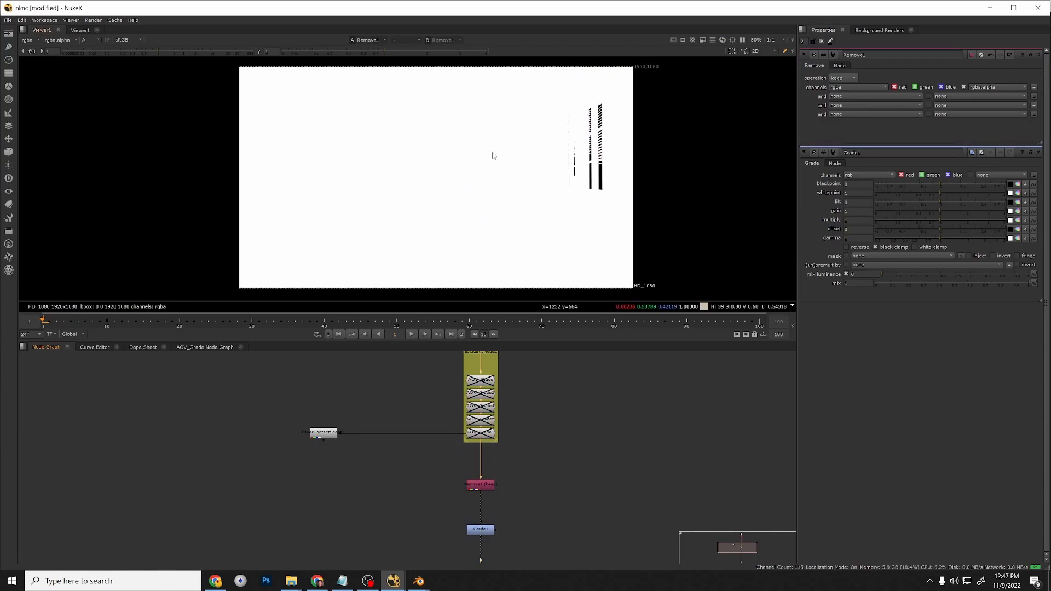
key("a")
Reconnect the LayerContactSheet input to the Remove node and view the contact sheet fitted in the frame.
left_click_drag(458, 430, 469, 484)
left_click(323, 433)
key("1")
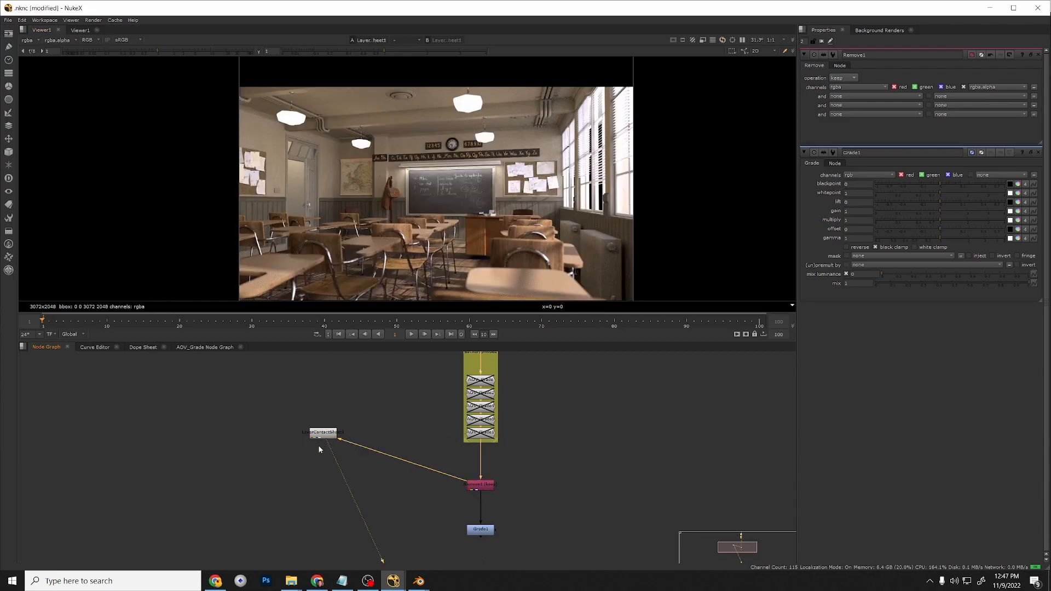
key("f")
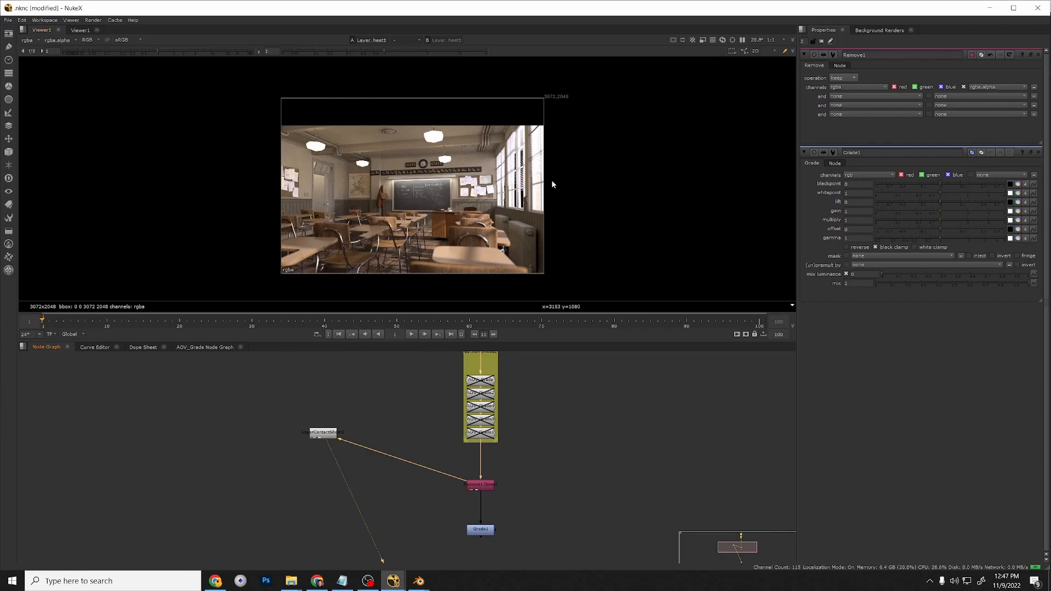
Compare the contact sheet when fed from the last AOV_Grade node and when fed from the Remove node.
left_click_drag(465, 483, 482, 441)
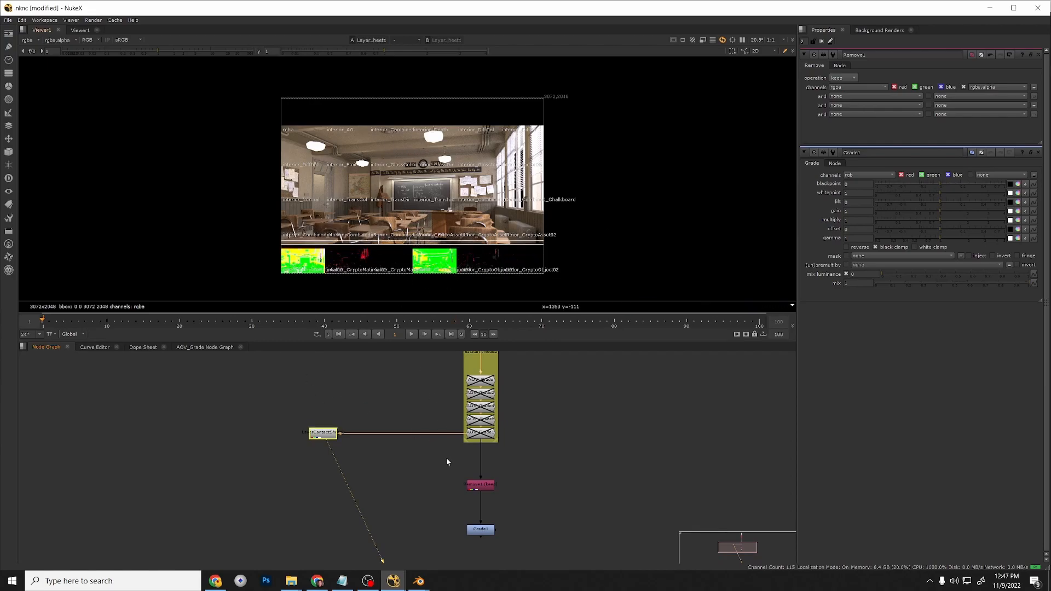
left_click_drag(453, 432, 480, 484)
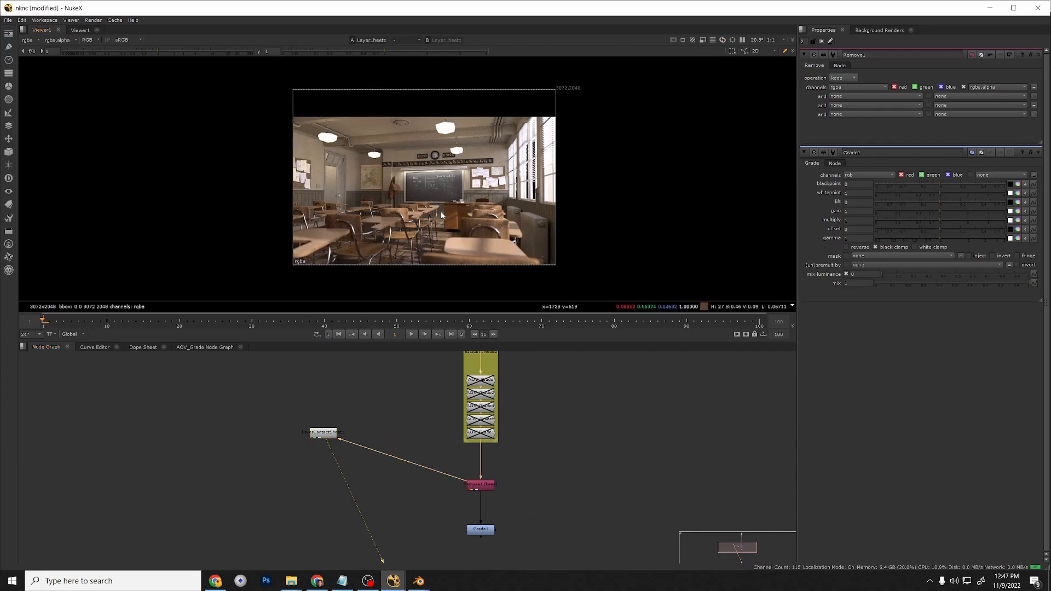
scroll(441, 215, "up", 1)
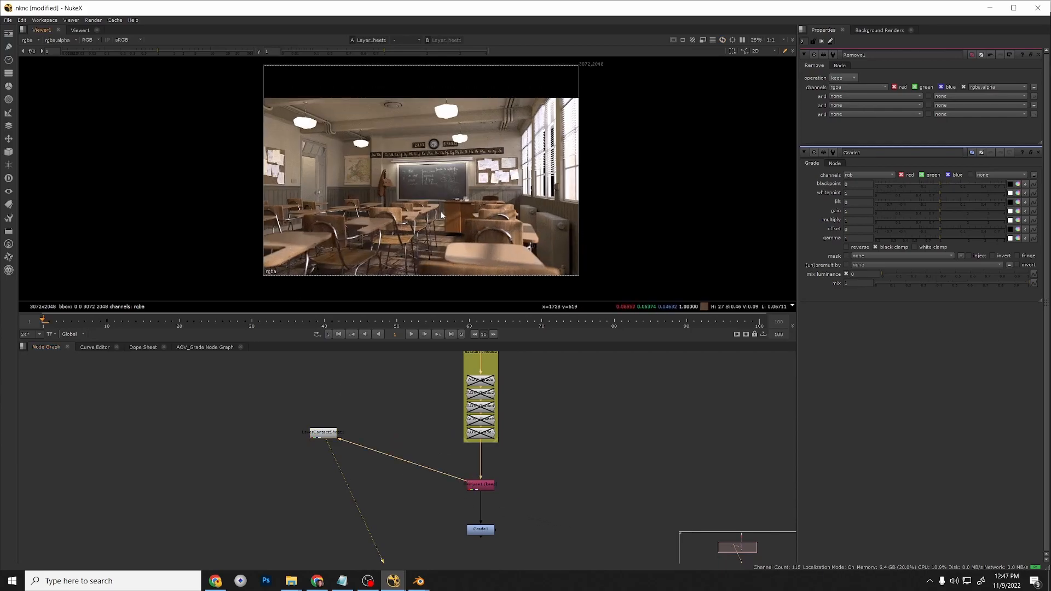
Toggle the Remove node off and on, and compare the viewer outputs of the last AOV_Grade, Remove and LayerContactSheet nodes.
left_click(479, 485)
key("d")
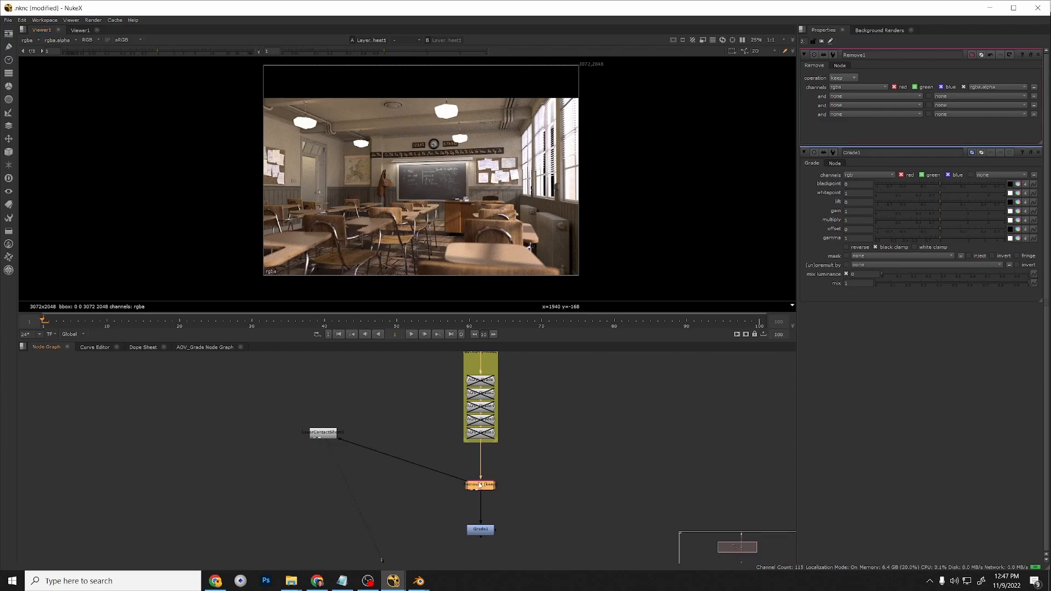
key("d")
left_click(484, 437)
key("1")
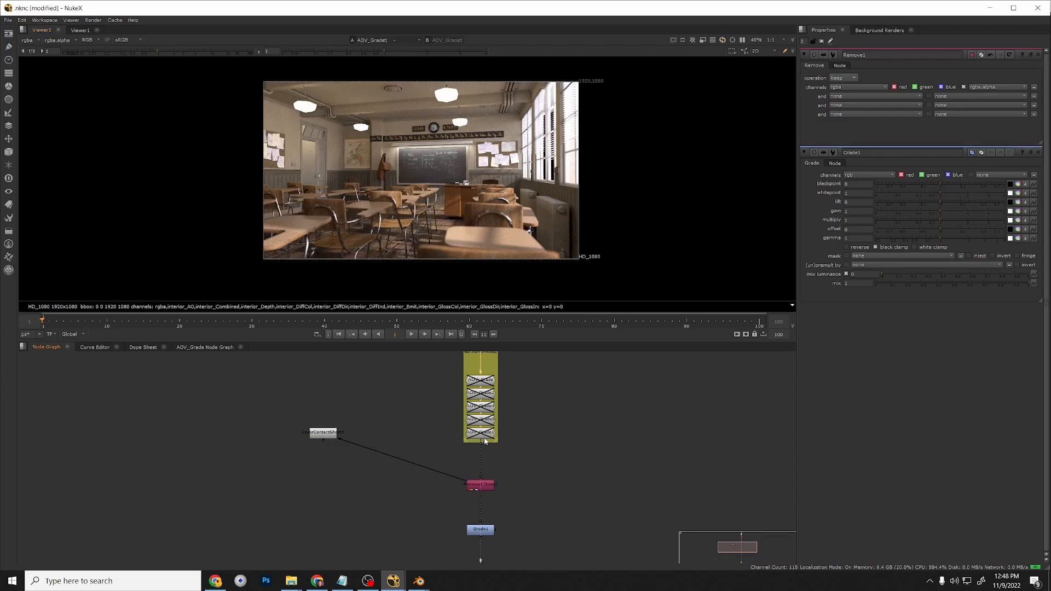
left_click(487, 484)
key("1")
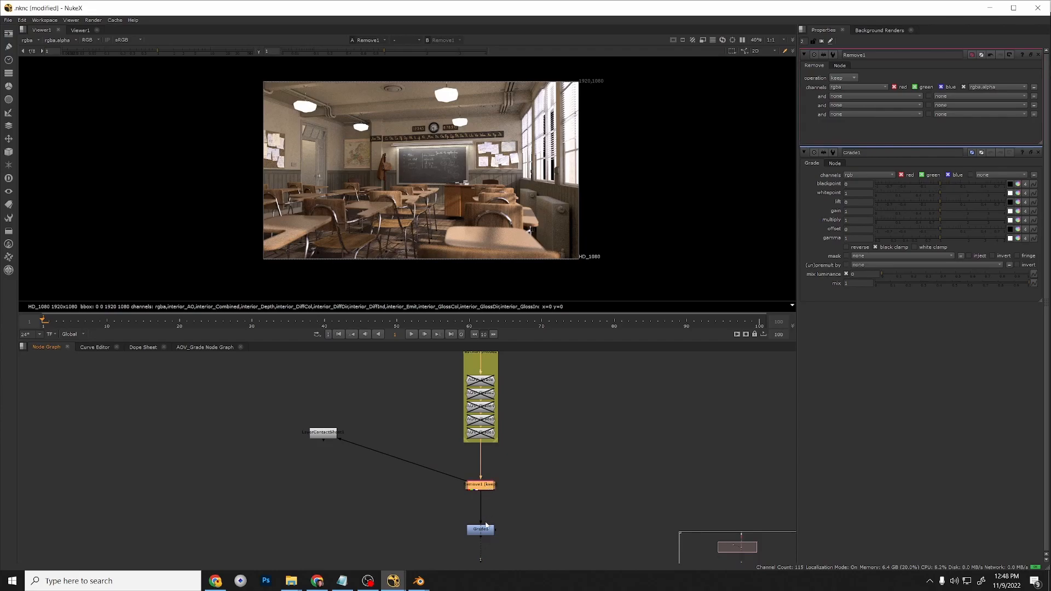
left_click(327, 434)
key("1")
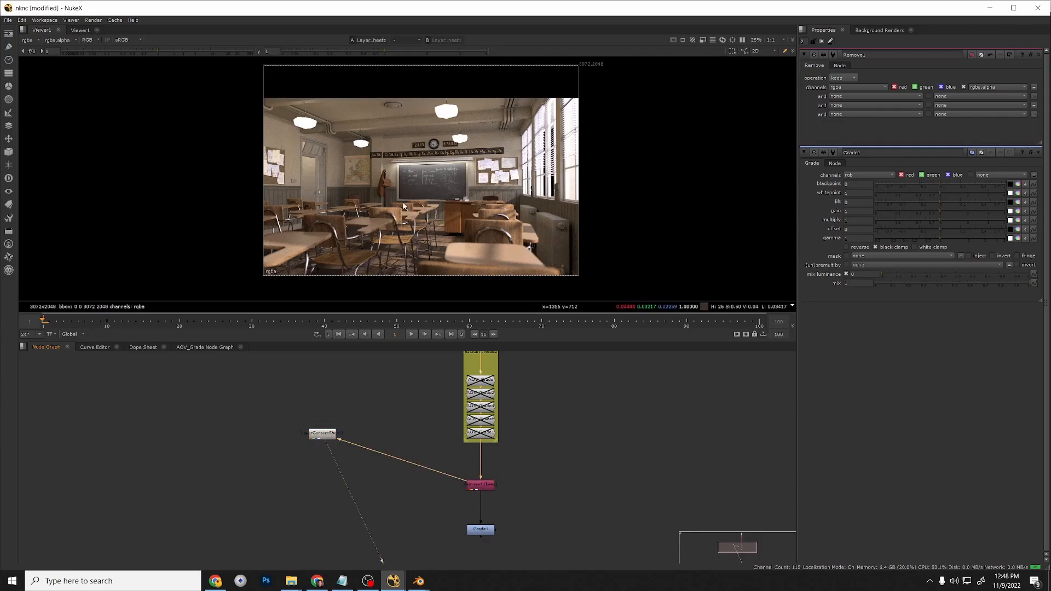
left_click(491, 486)
key("1")
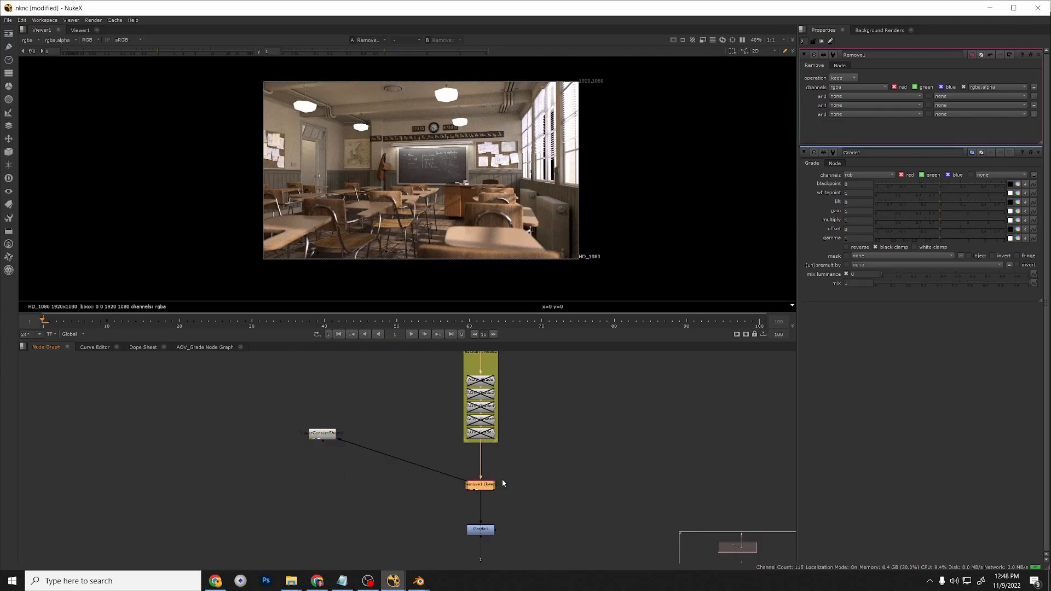
Move the Remove and Grade nodes up, closer together beneath the AOV_Grade backdrop.
scroll(485, 499, "up", 2)
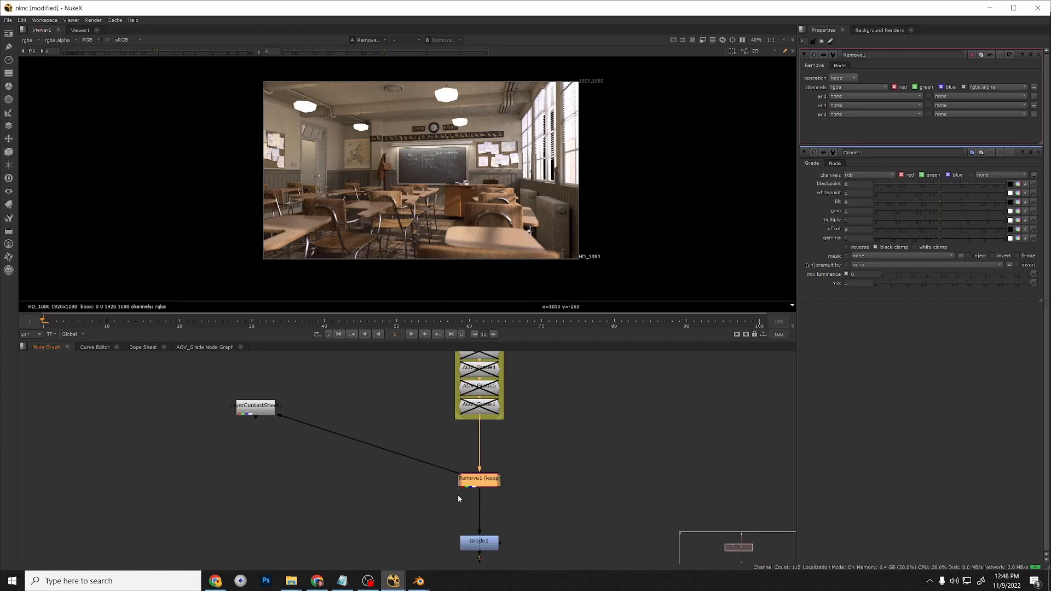
mouse_move(493, 481)
left_mouse_down()
mouse_move(492, 465)
mouse_move(491, 474)
left_mouse_up()
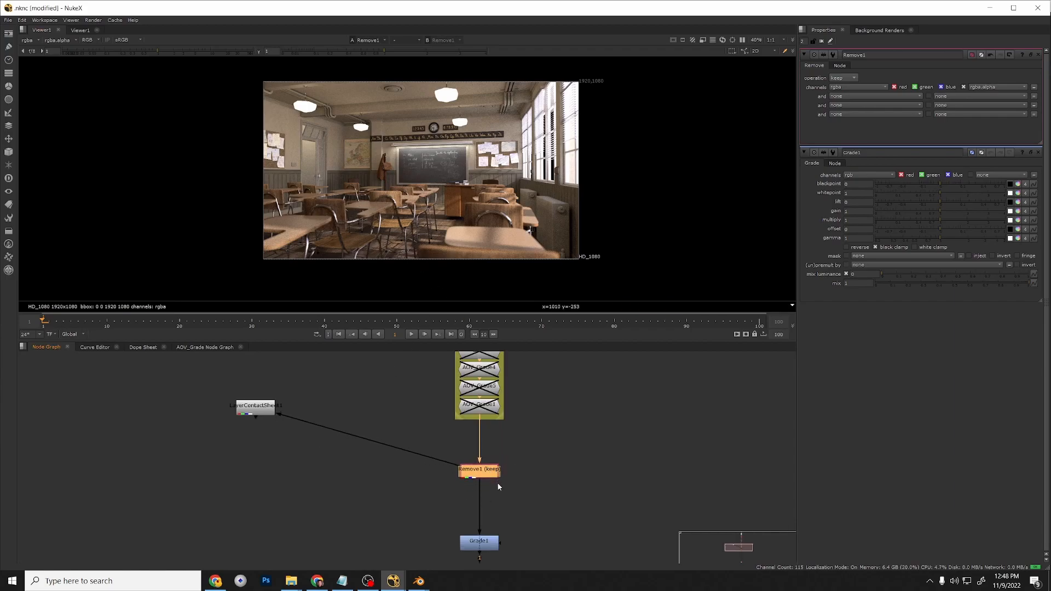
scroll(498, 485, "down", 1)
left_click_drag(491, 534, 489, 505)
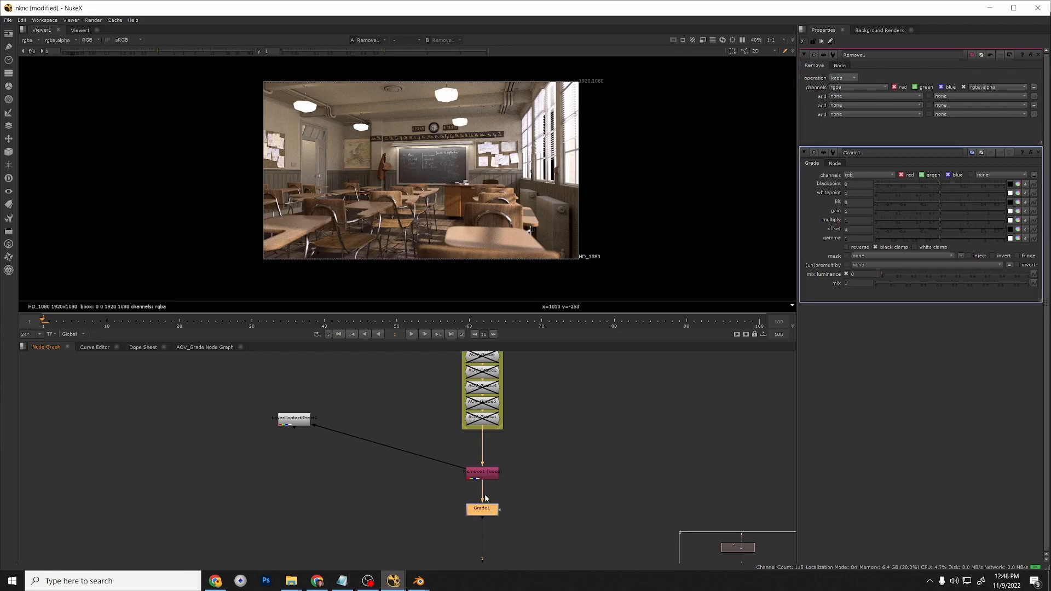
Add a Dot on the main pipe above the AOV_Grade backdrop, with a second Dot branching off beside it.
left_click(480, 479)
scroll(333, 449, "down", 3)
middle_click_drag(381, 433, 404, 499)
left_click(460, 382)
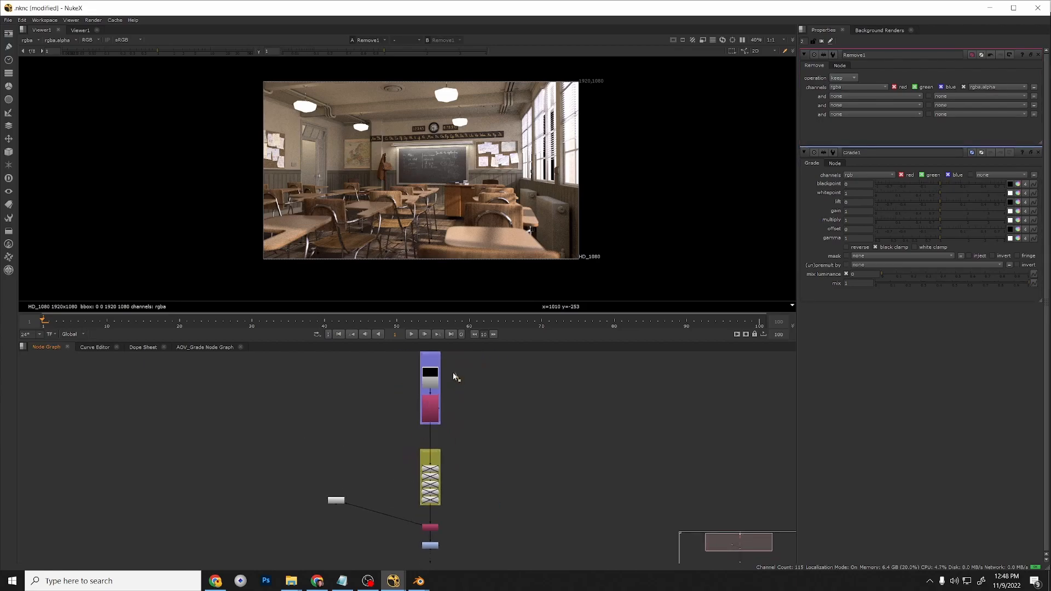
left_click_drag(459, 381, 461, 379)
scroll(443, 378, "up", 2)
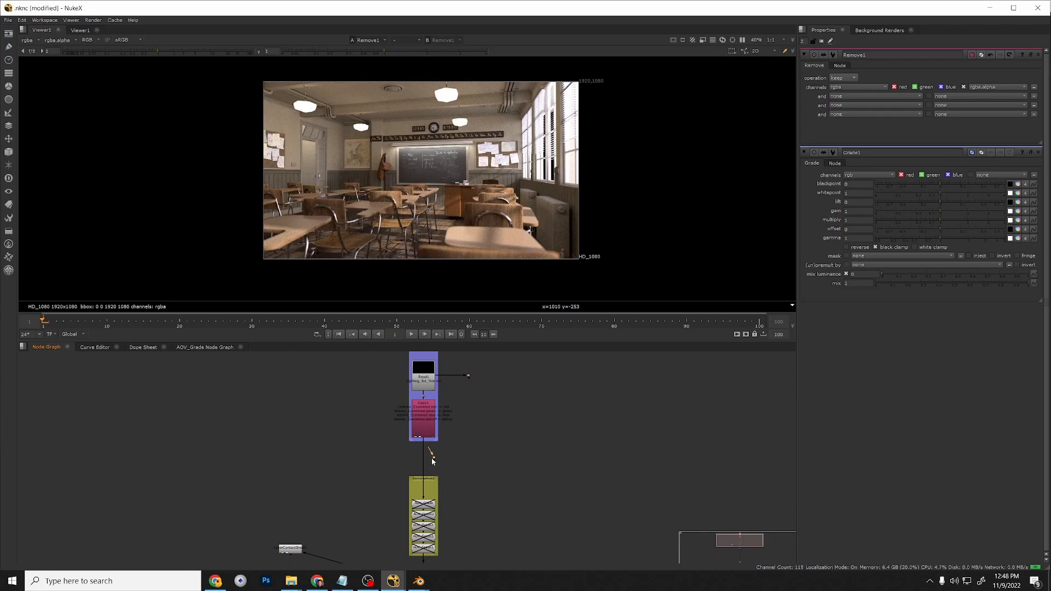
left_click_drag(425, 461, 427, 463)
left_click_drag(439, 375, 474, 461)
middle_click_drag(477, 461, 512, 382)
scroll(471, 429, "down", 1)
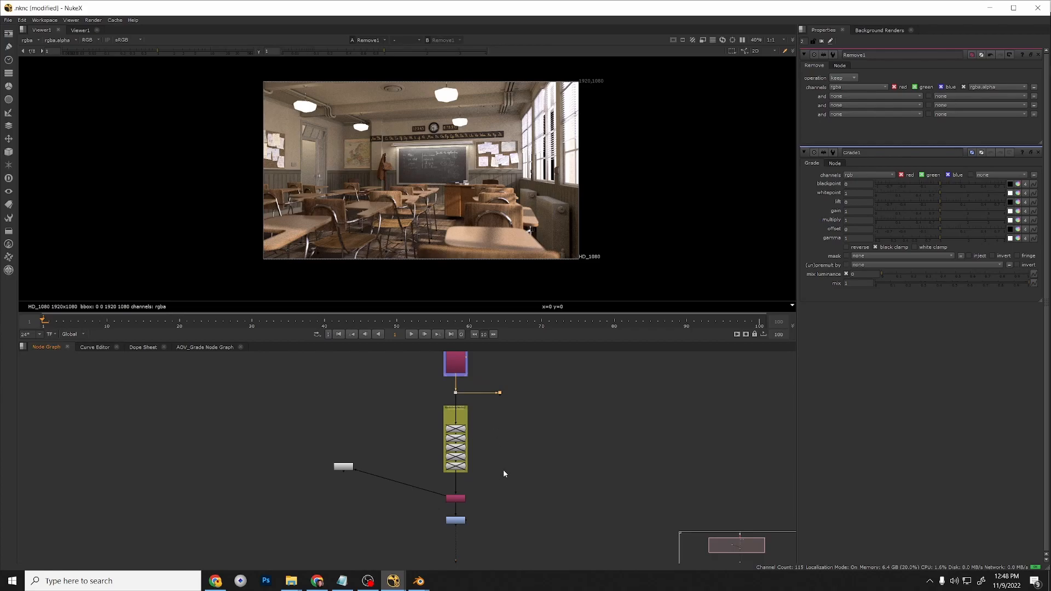
Add a Remove node beneath the side Dot and feed the LayerContactSheet from it.
key("Tab")
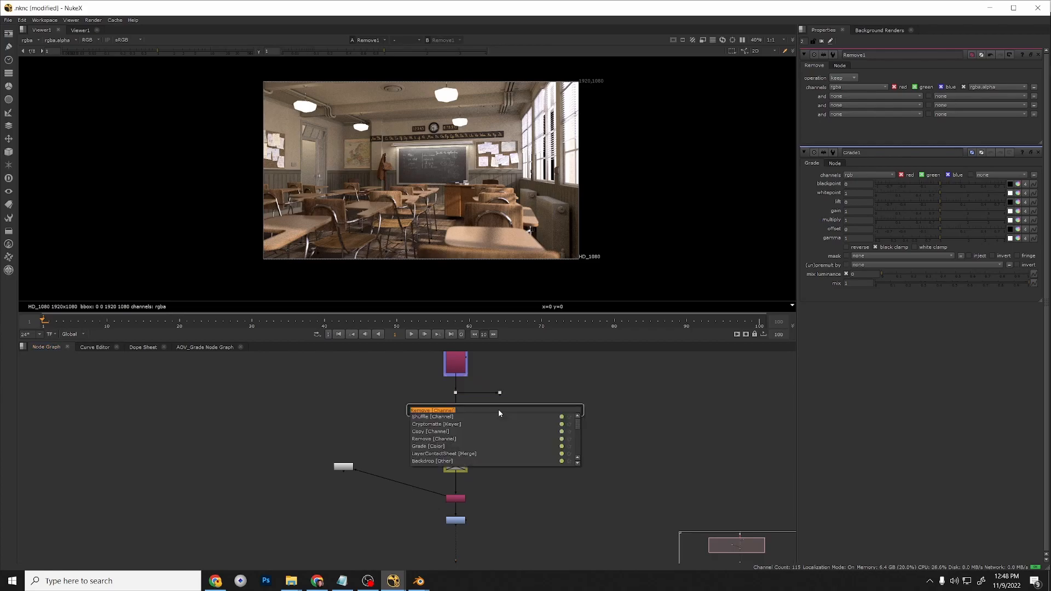
key("Return")
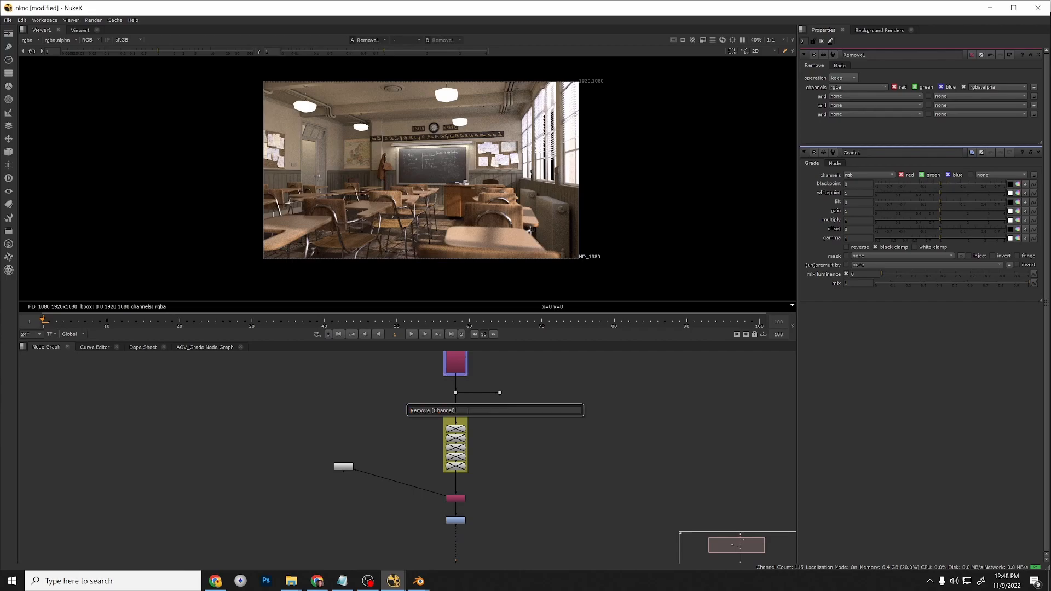
left_click(503, 415)
left_click_drag(440, 496, 498, 415)
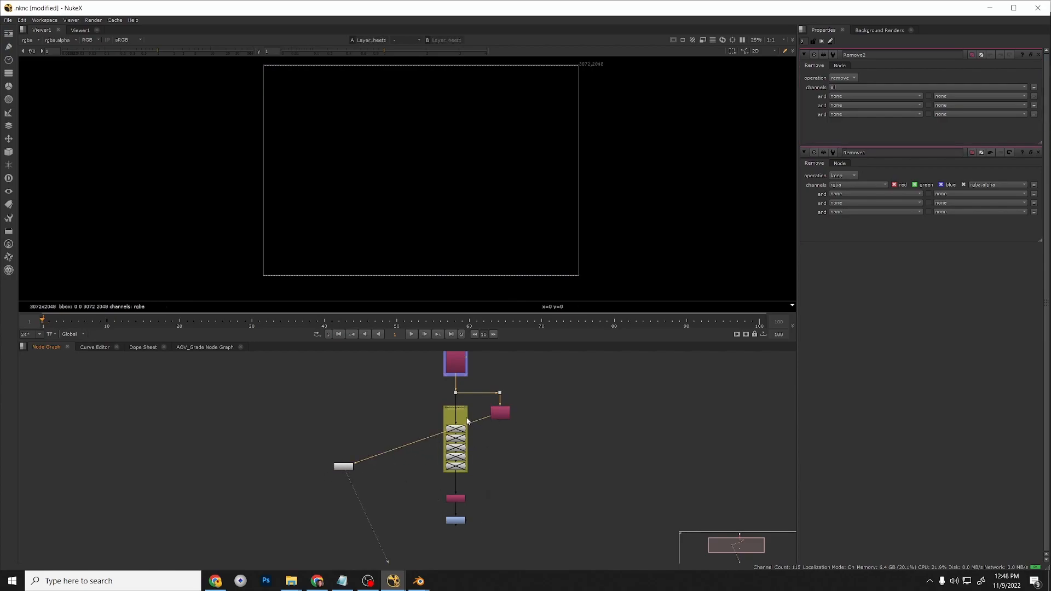
left_click(503, 413)
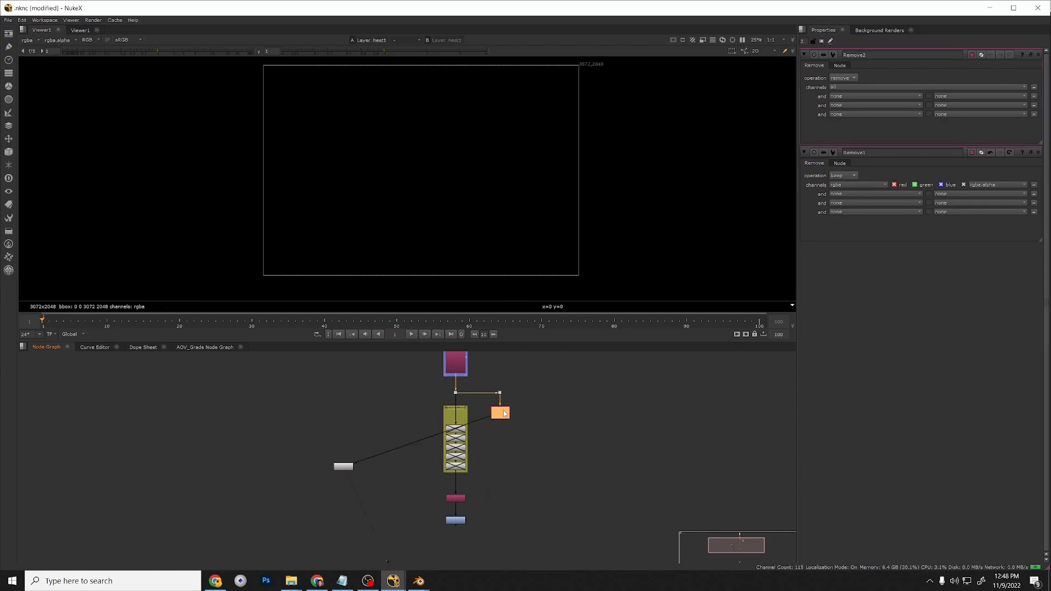
Set the new Remove node's operation to keep, with interior_CryptoAsset00 and interior_CryptoAsset01 as its channels.
left_click(843, 77)
left_click(849, 87)
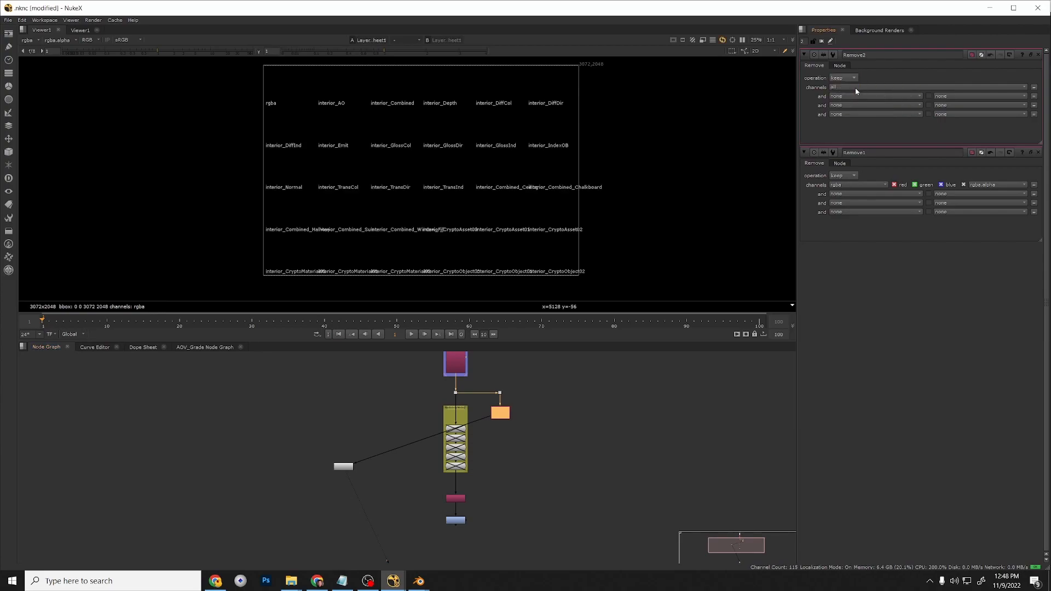
left_click(855, 88)
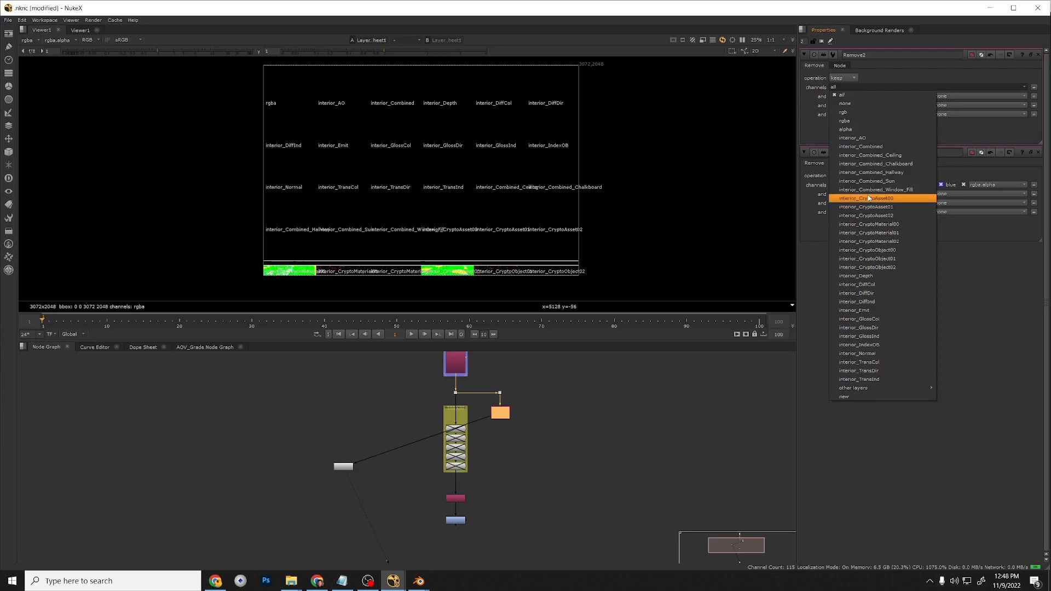
left_click(866, 198)
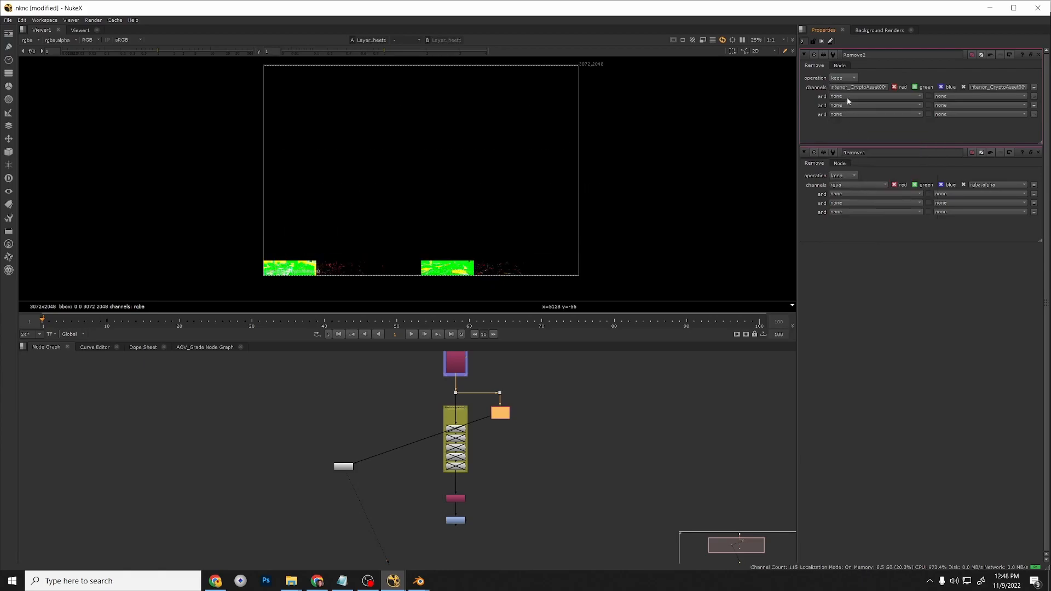
left_click(849, 96)
left_click(866, 216)
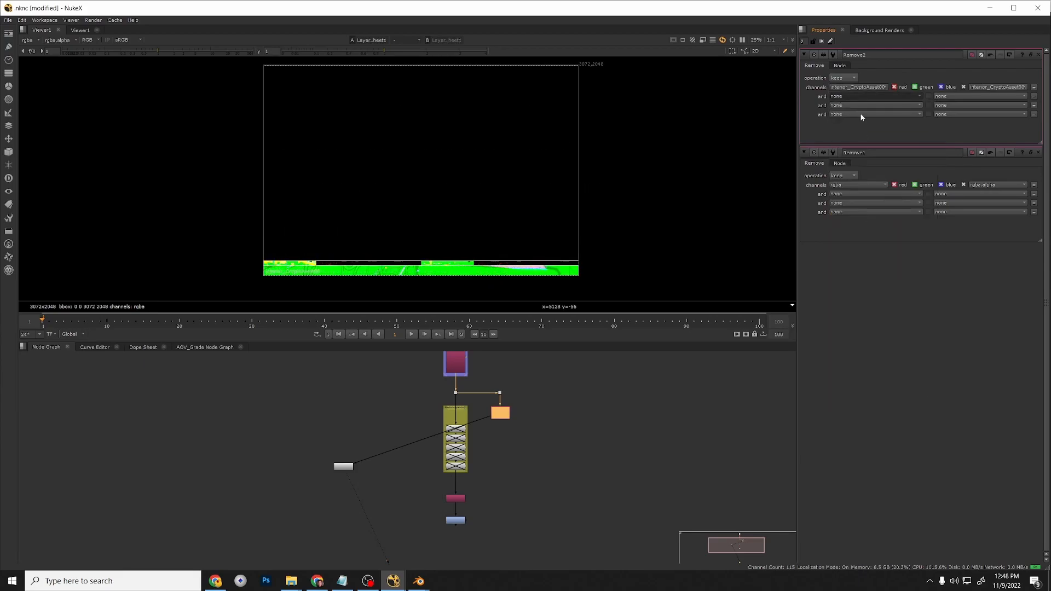
left_click(853, 105)
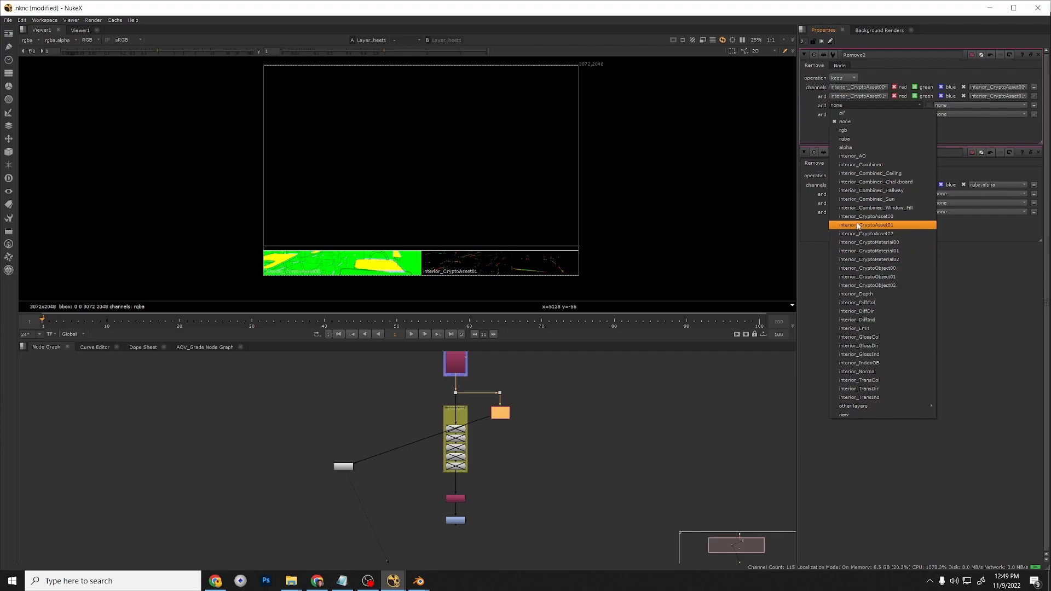
left_click(820, 262)
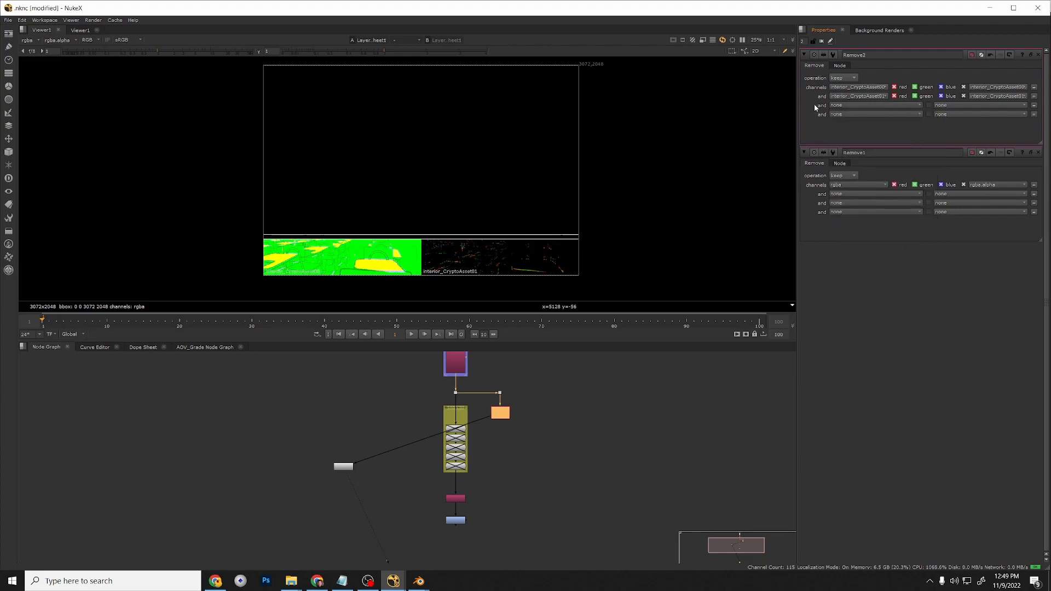
Delete the second Remove node from the side branch.
left_click(513, 429)
left_click(497, 413)
key("Delete")
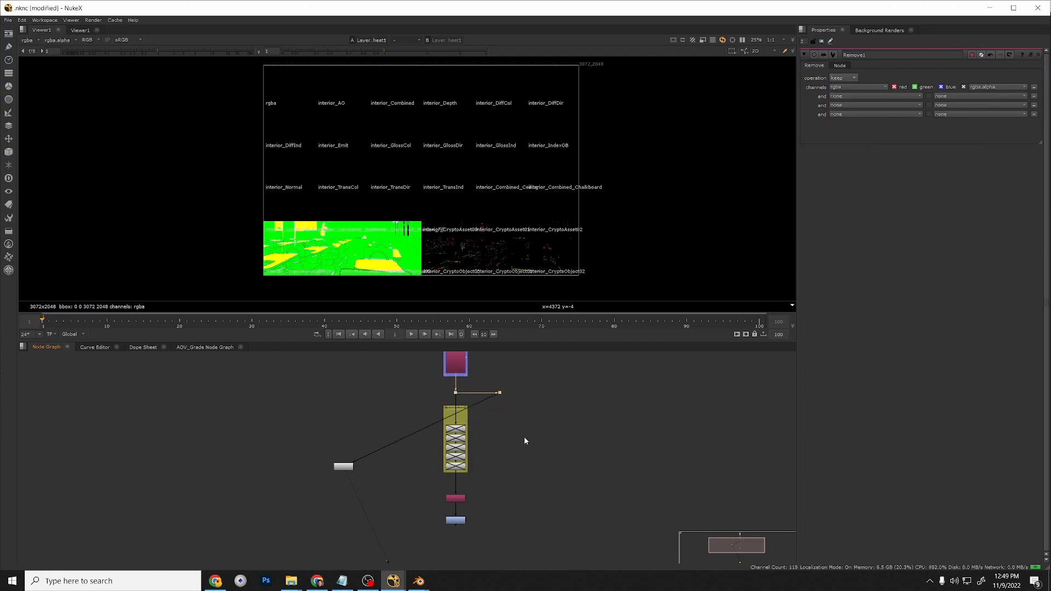
Move the LayerContactSheet node away from the main tree, beyond the side Dot, and view the side Dot's output.
left_click_drag(355, 464, 581, 422)
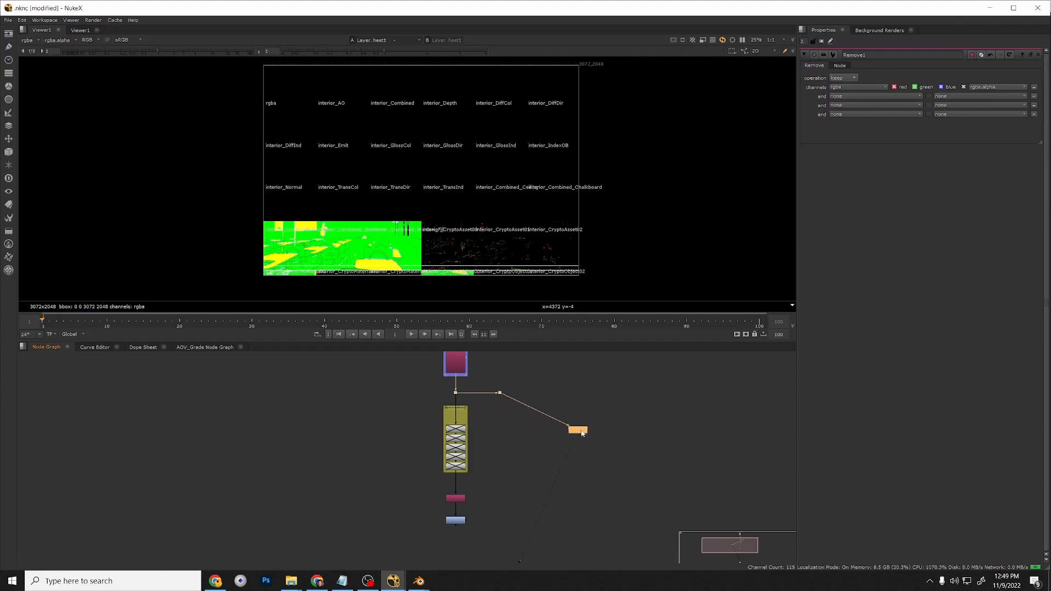
scroll(491, 421, "up", 3)
left_click(507, 381)
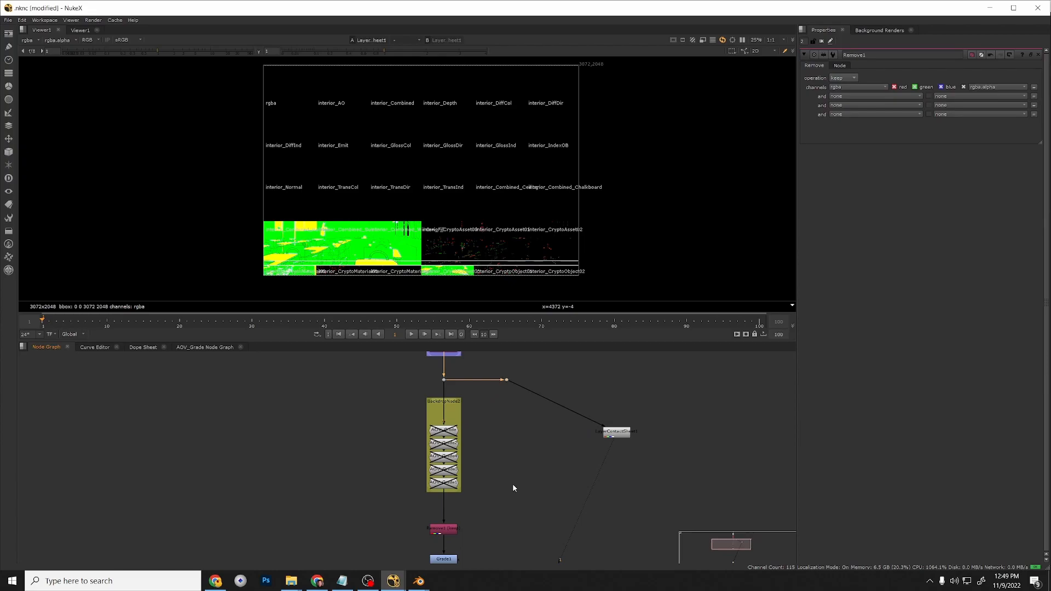
key("1")
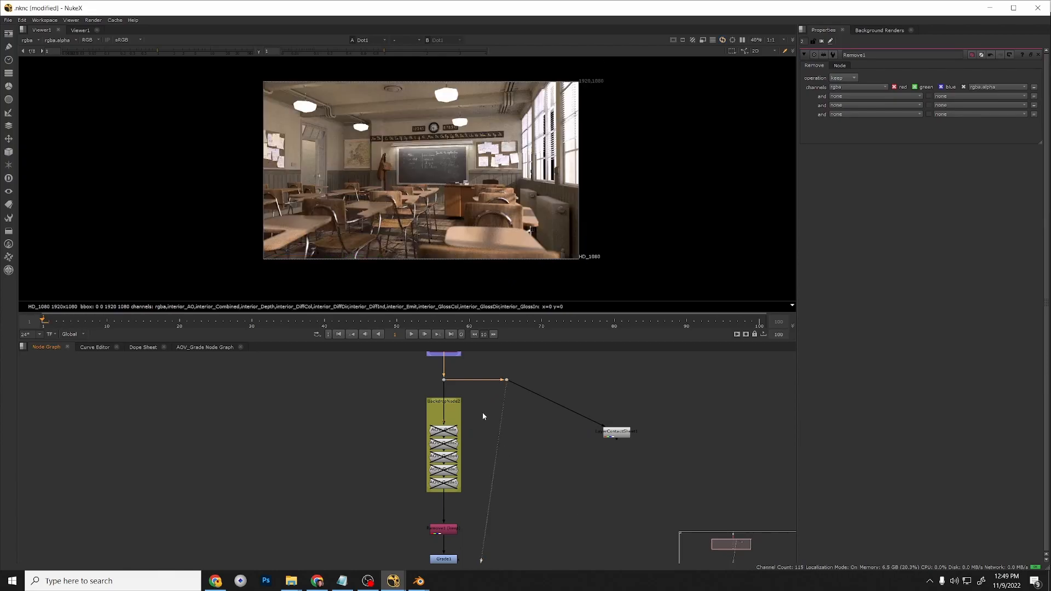
left_click(552, 481)
scroll(552, 481, "down", 2)
left_click_drag(596, 444, 635, 507)
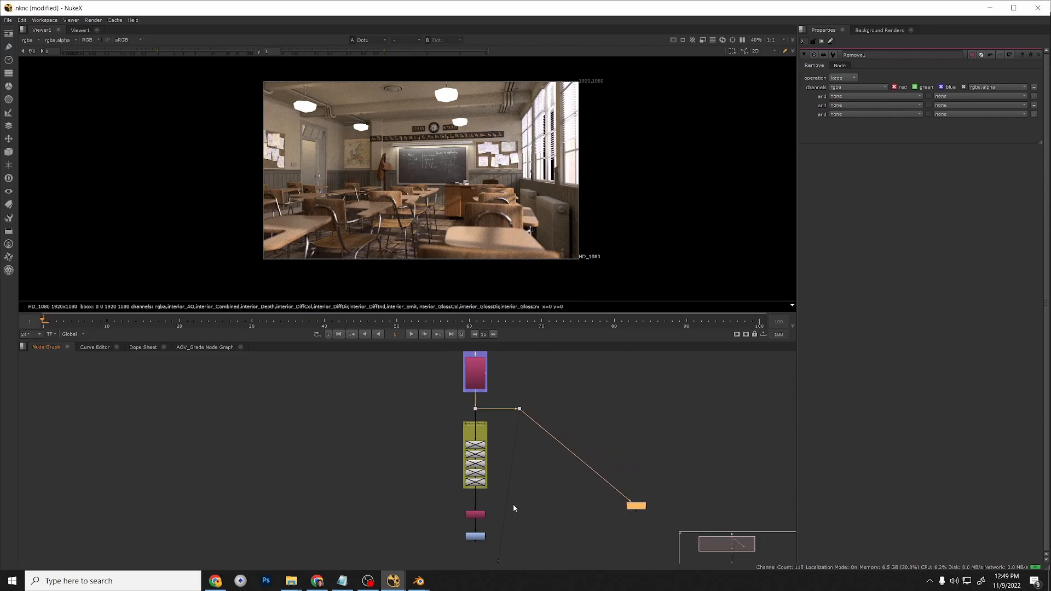
Add a Cryptomatte node beside the AOV_Grade backdrop and connect its input to the side Dot.
scroll(545, 492, "up", 2)
left_click(550, 472)
key("Tab")
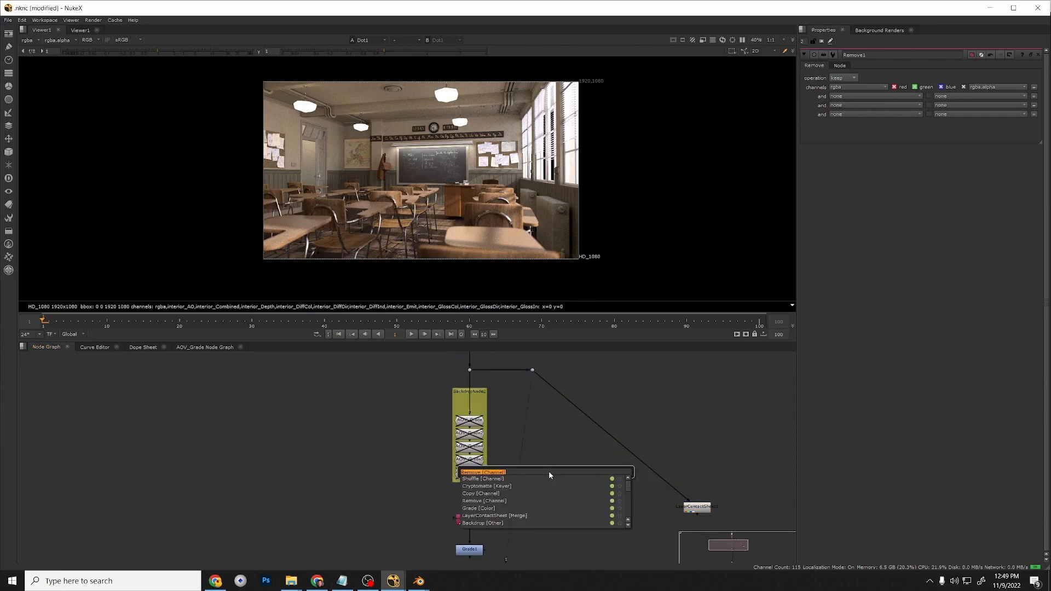
type("crt")
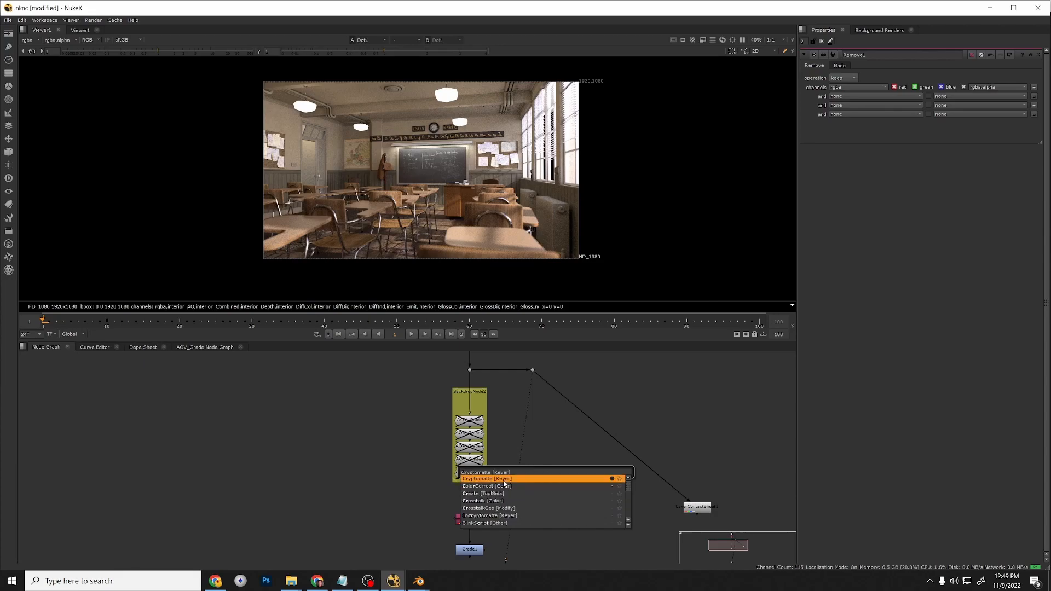
key("Return")
scroll(563, 472, "up", 2)
scroll(538, 438, "down", 4)
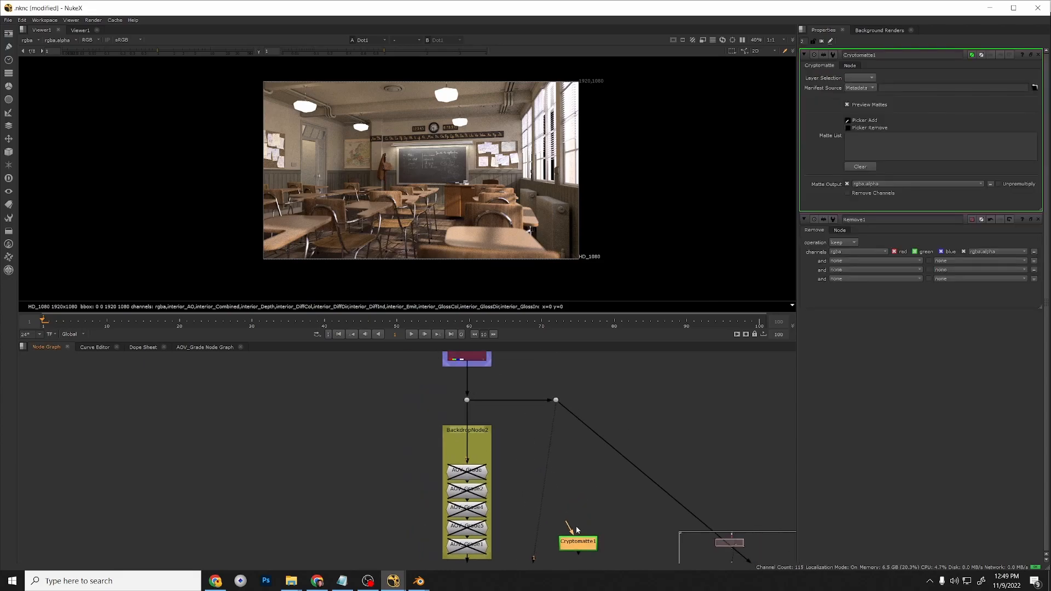
left_click_drag(573, 525, 565, 464)
middle_click_drag(569, 505, 569, 482)
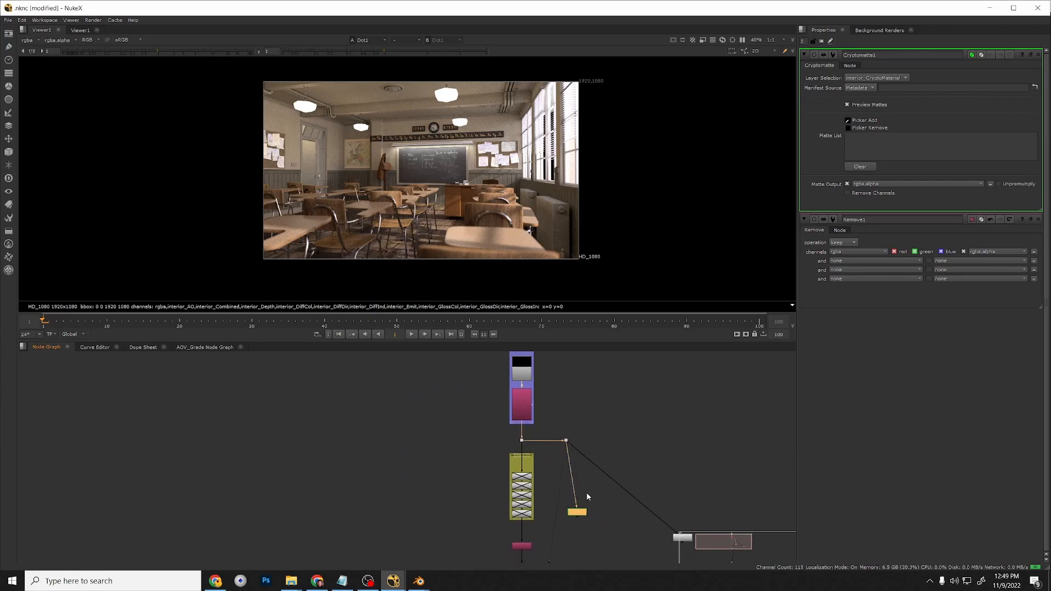
scroll(518, 540, "up", 2)
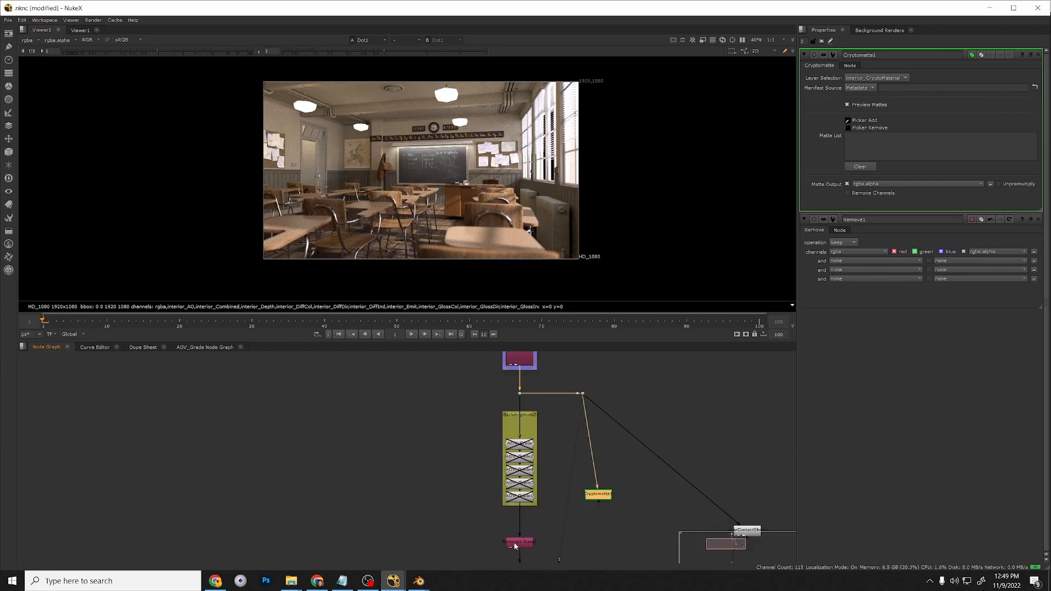
scroll(581, 498, "down", 2)
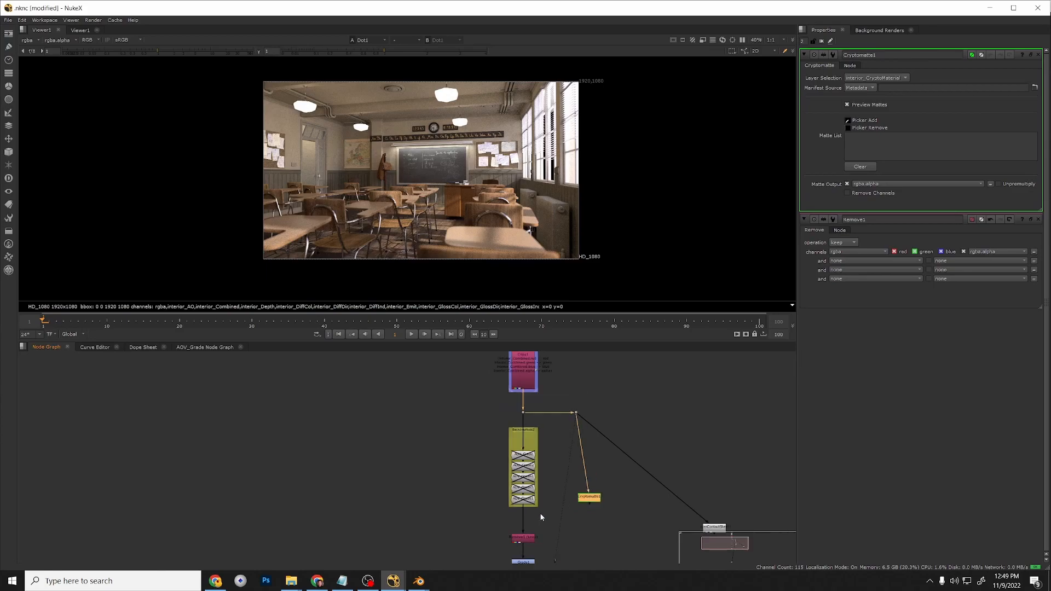
View the Cryptomatte node's output and nudge the node closer beneath the side Dot.
key("1")
left_click(582, 505)
left_click(581, 502)
left_click(582, 506)
left_click_drag(581, 501, 576, 501)
scroll(395, 231, "up", 1)
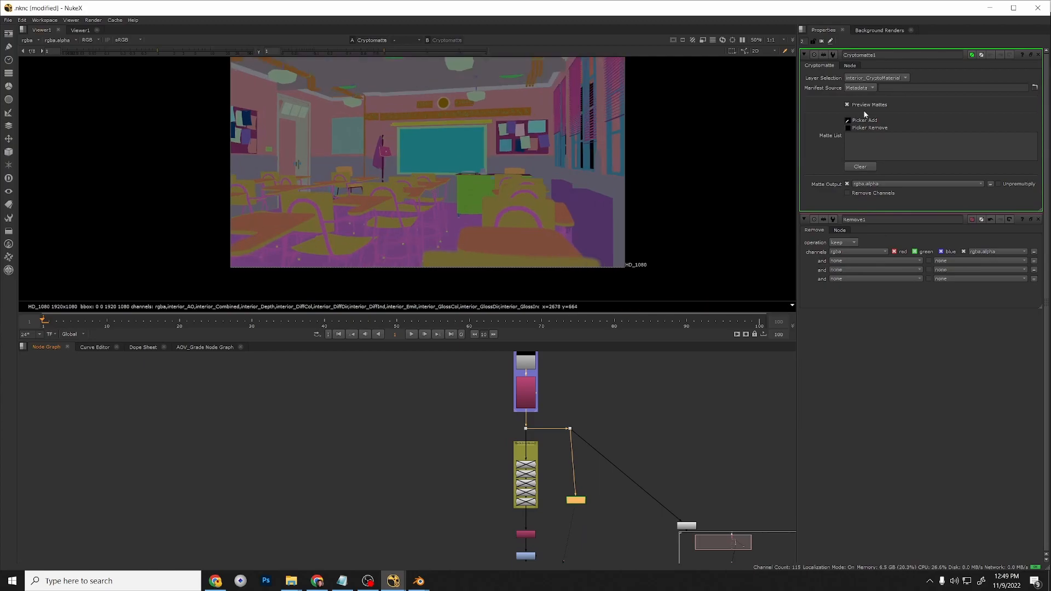
Check the Cryptomatte node's layer selection options, keeping interior_CryptoMaterial.
left_click(880, 78)
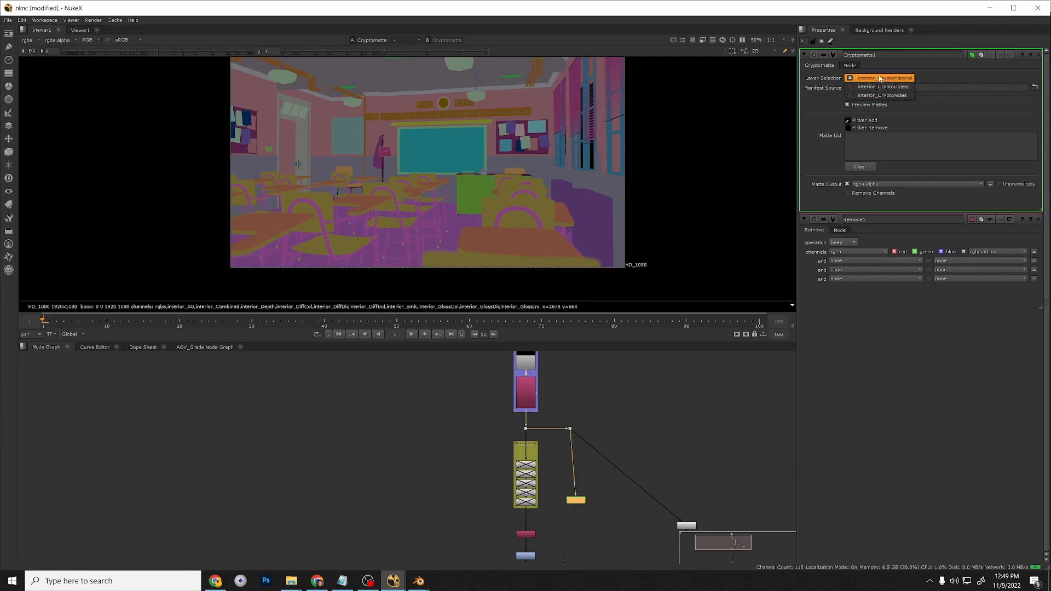
left_click(882, 83)
left_click(656, 415)
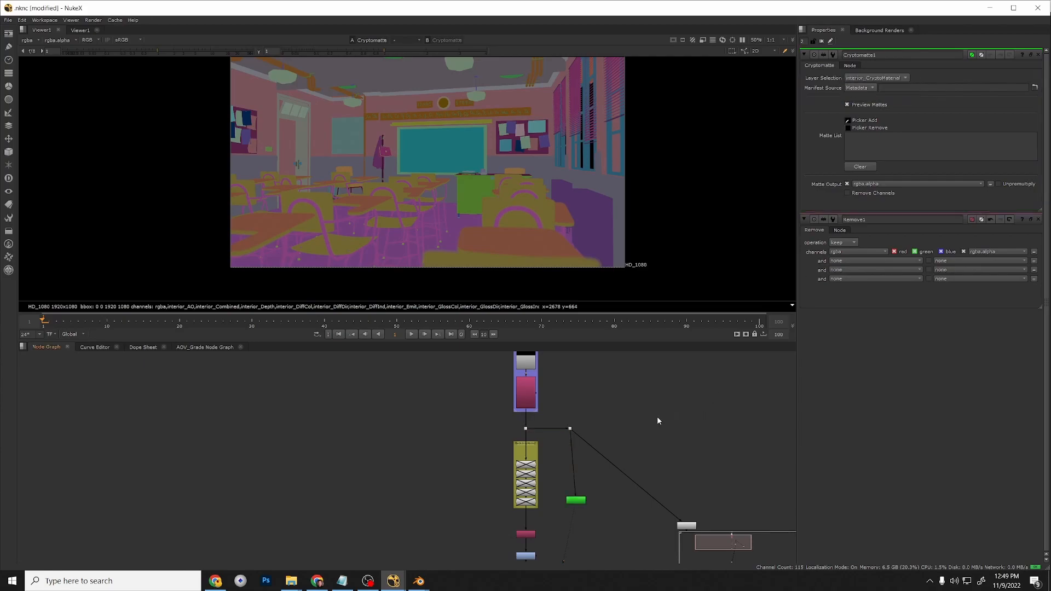
Align the side Dot directly above the Cryptomatte node so the connecting pipe runs straight.
scroll(570, 428, "up", 2)
left_click_drag(570, 428, 578, 427)
left_click(584, 527)
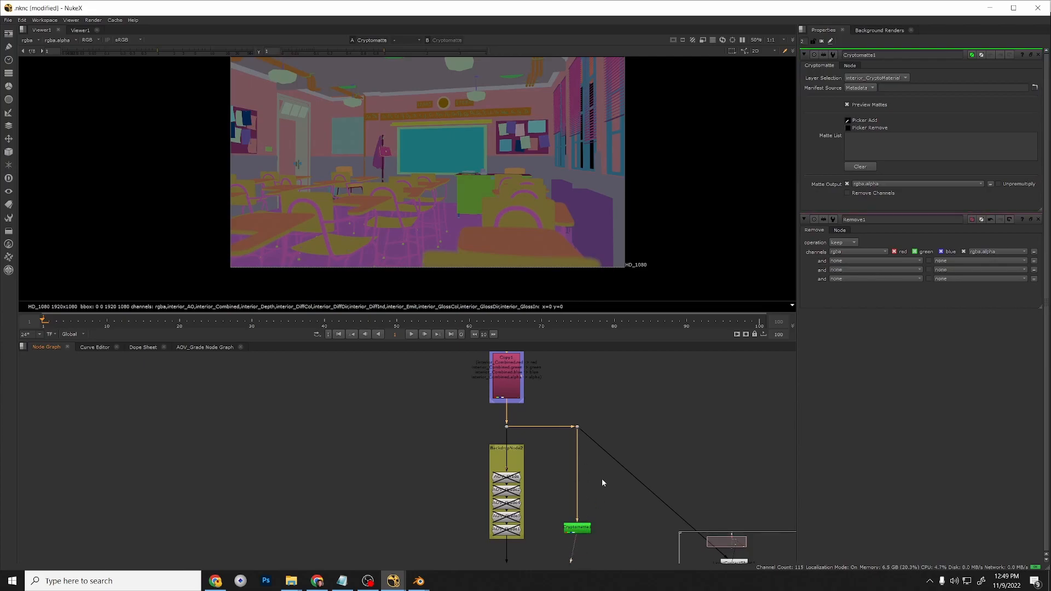
scroll(599, 406, "down", 2)
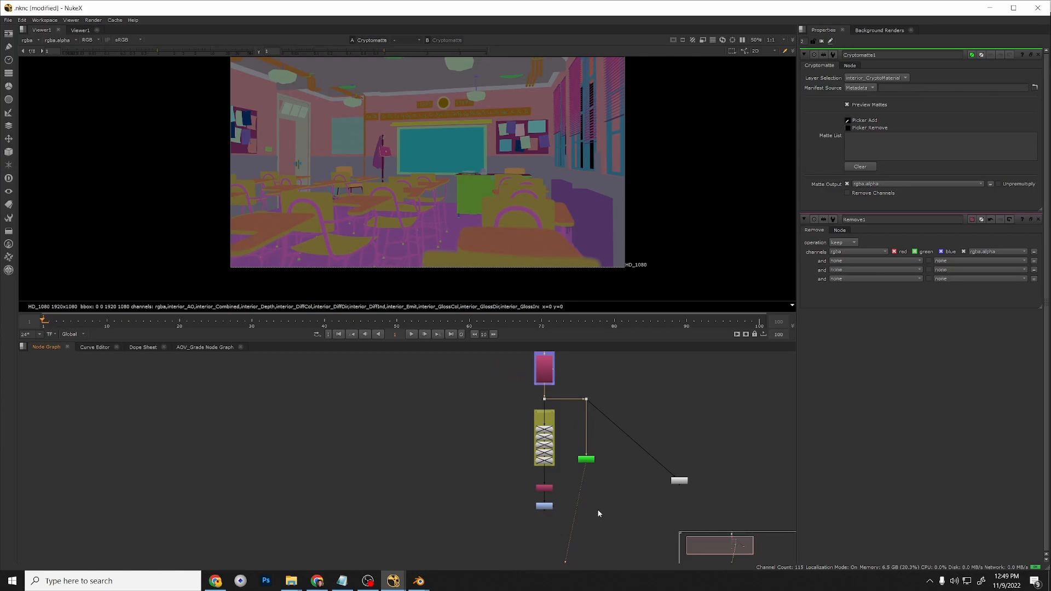
scroll(579, 475, "up", 1)
Reconnect the LayerContactSheet input to the Cryptomatte node, view the contact sheet, and move its node nearer the Cryptomatte.
left_click(588, 458)
scroll(529, 506, "up", 2)
scroll(597, 516, "down", 3)
left_click_drag(611, 417, 610, 475)
scroll(706, 499, "up", 3)
left_click(702, 496)
key("1")
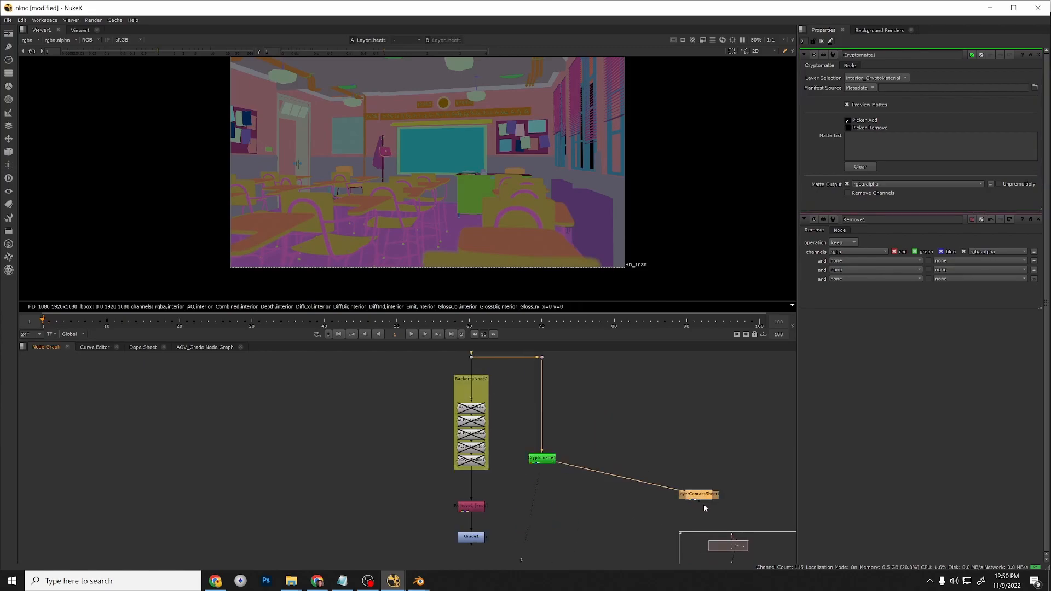
left_click(703, 505)
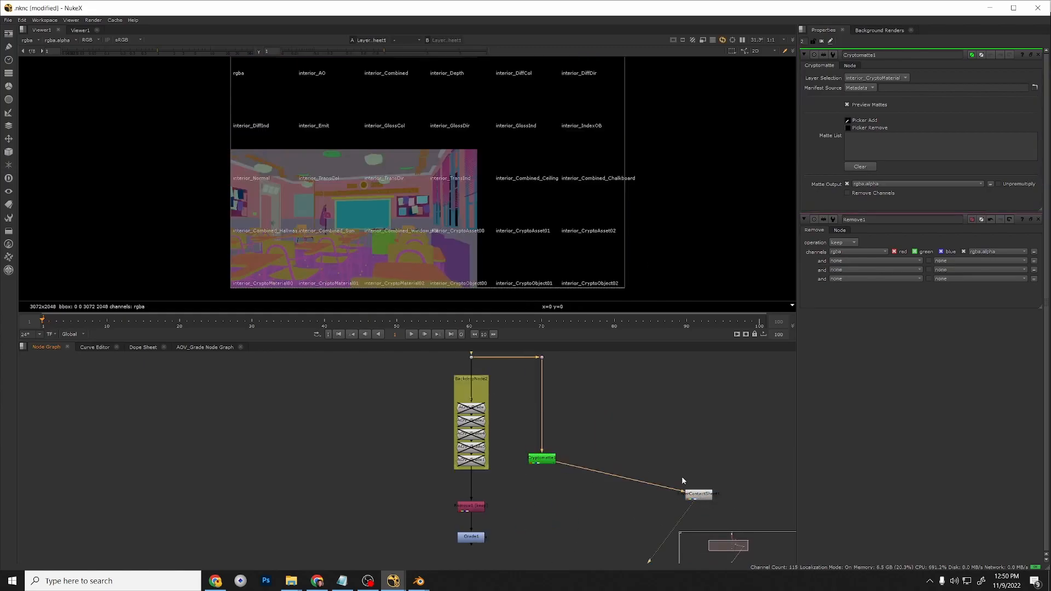
left_click_drag(693, 495, 668, 472)
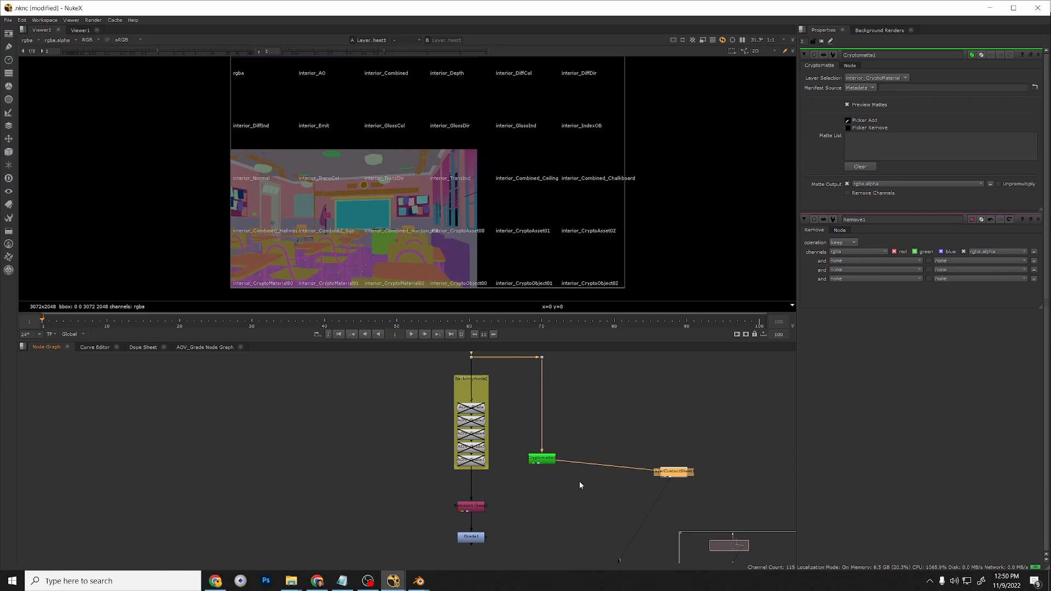
Switch the viewer back to the Cryptomatte node's output.
left_click(551, 463)
key("1")
scroll(569, 486, "down", 1)
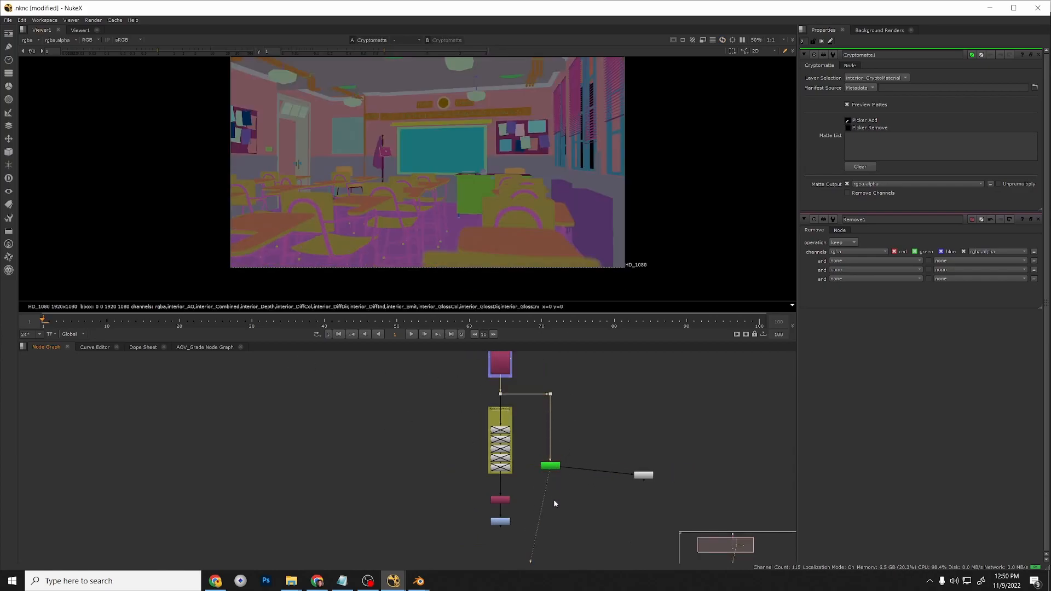
Move the Cryptomatte node down beside the Grade node and route its input around a corner with a new Dot.
scroll(553, 501, "down", 3)
middle_click_drag(553, 489, 552, 442)
scroll(552, 442, "up", 3)
left_click_drag(552, 432, 552, 488)
left_click(558, 467)
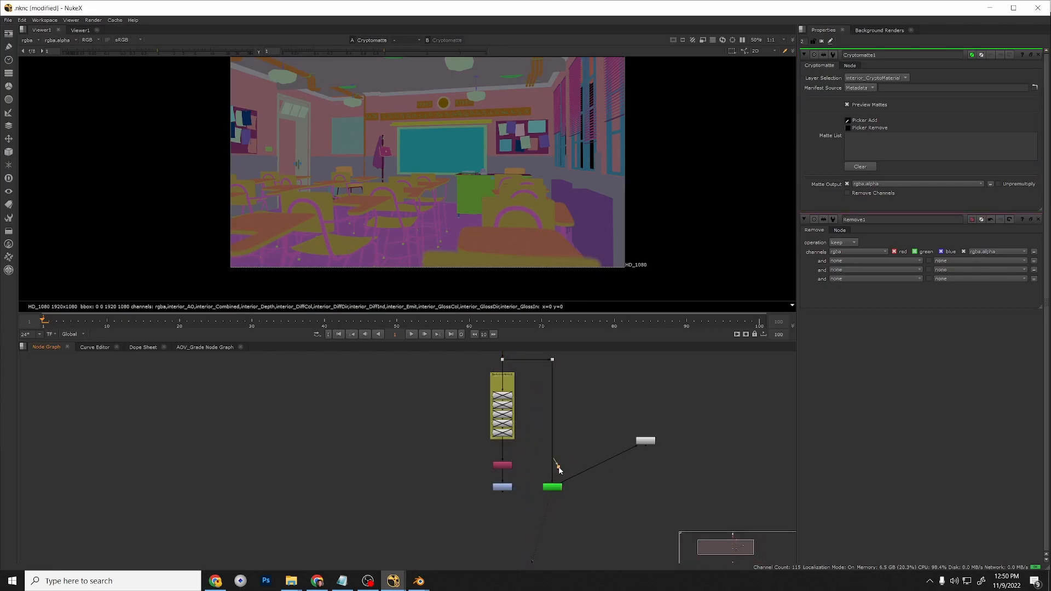
left_click_drag(554, 470, 588, 486)
left_click_drag(553, 362, 589, 361)
scroll(567, 479, "up", 3)
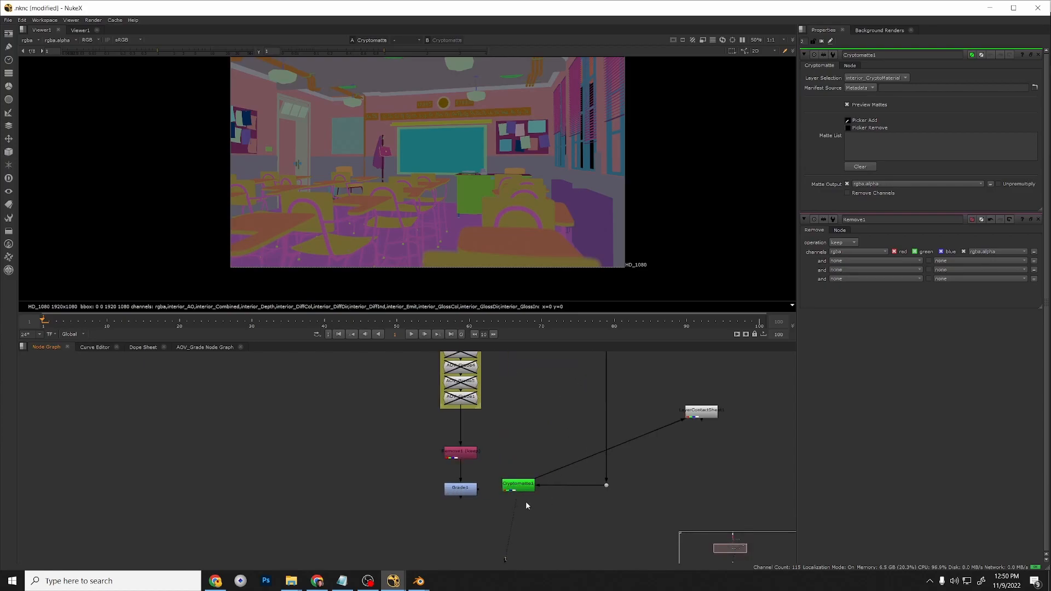
View the Grade node's output and examine the classroom render closely, especially the papers pinned to the noticeboard beside the blackboard.
left_click(462, 488)
key("1")
double_click(465, 490)
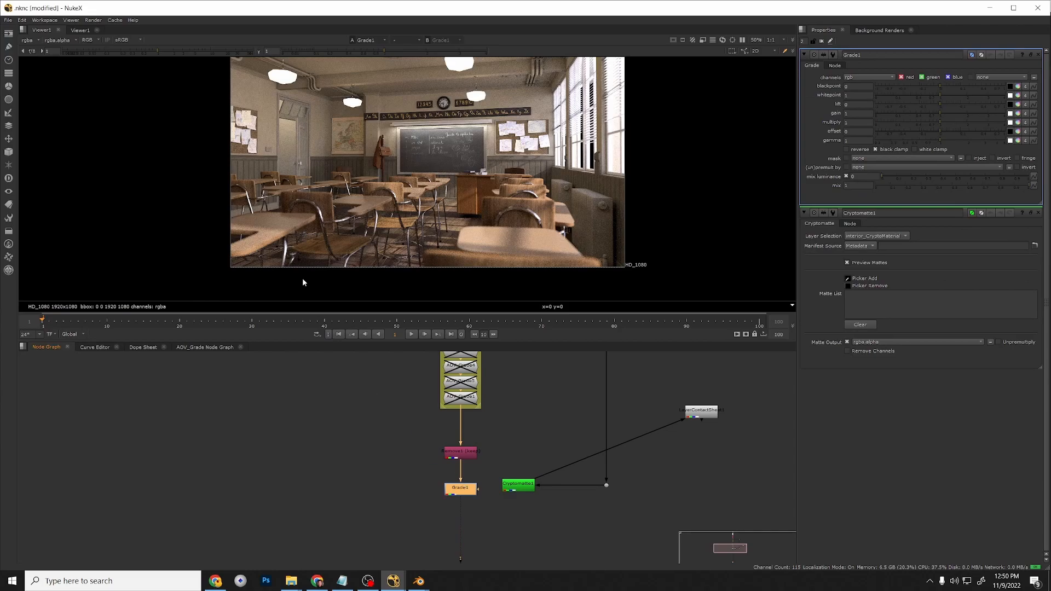
middle_click_drag(330, 146, 317, 173)
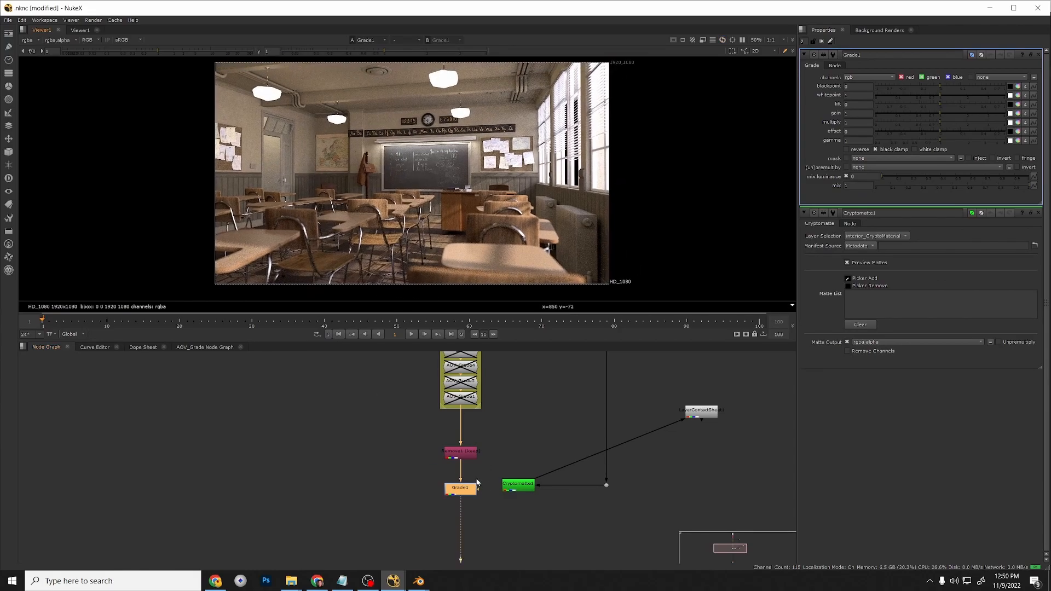
scroll(474, 456, "down", 3)
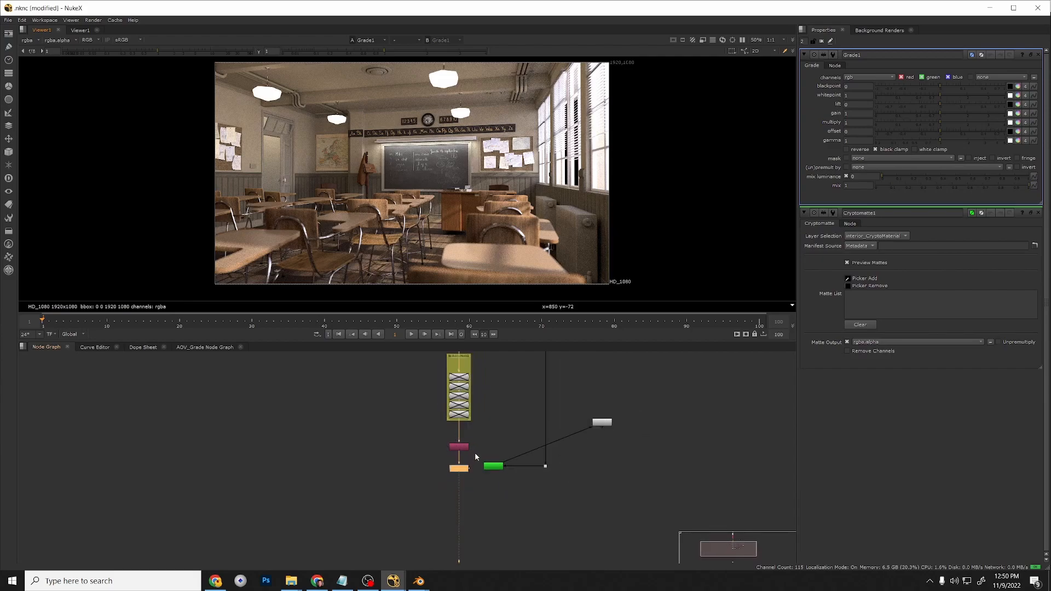
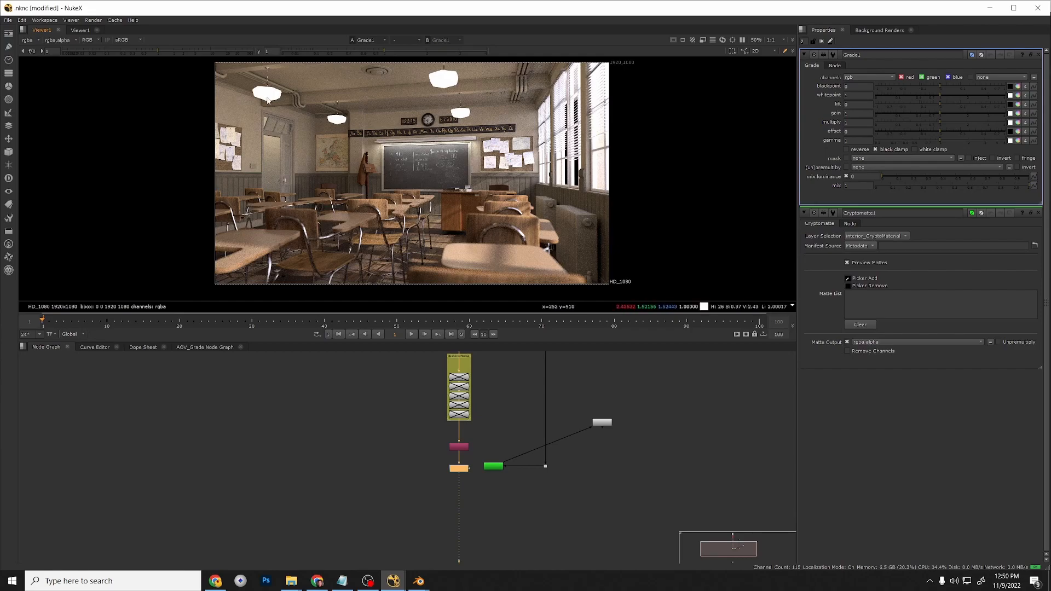
scroll(526, 164, "up", 5)
scroll(526, 172, "up", 2)
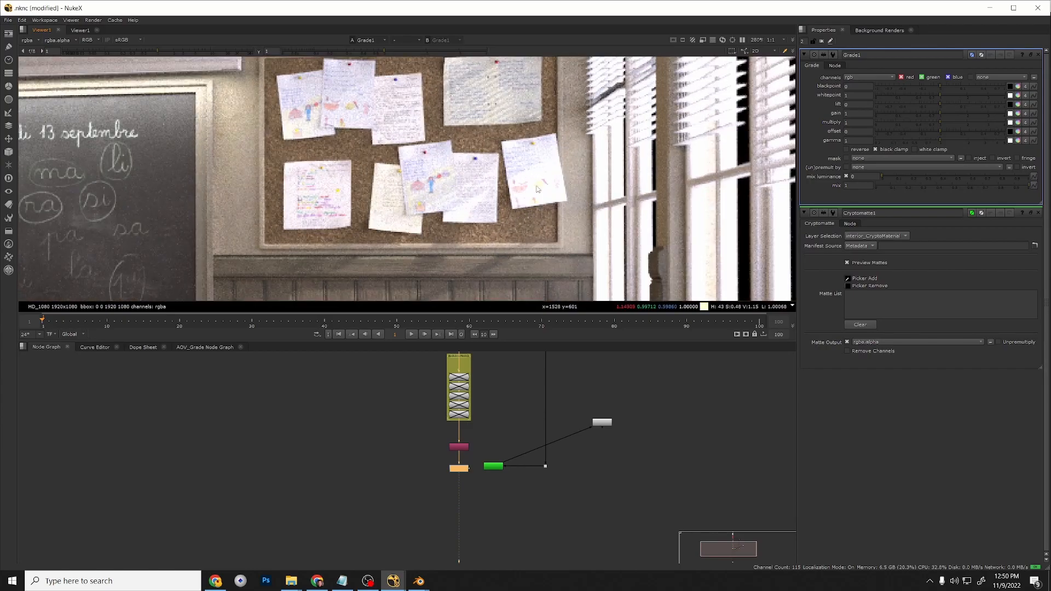
scroll(546, 230, "up", 2)
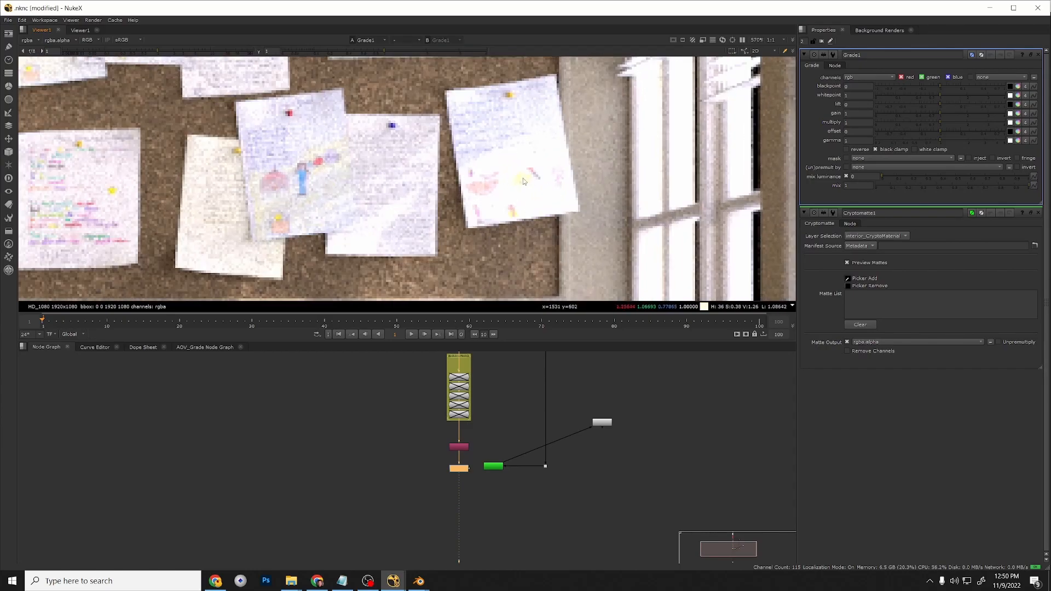
scroll(523, 178, "down", 5)
scroll(474, 447, "up", 3)
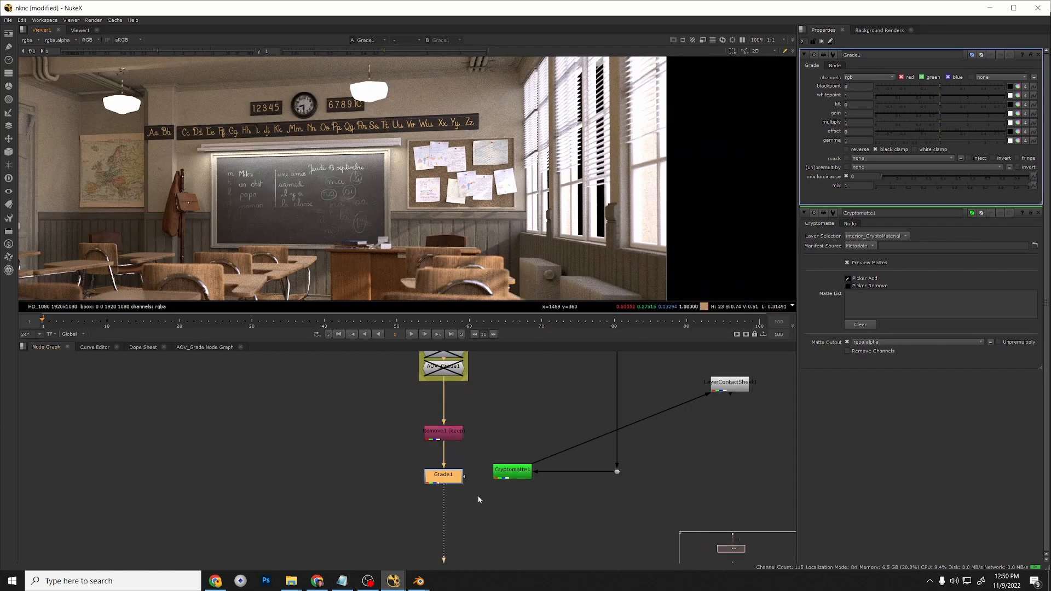
middle_click_drag(458, 454, 489, 456)
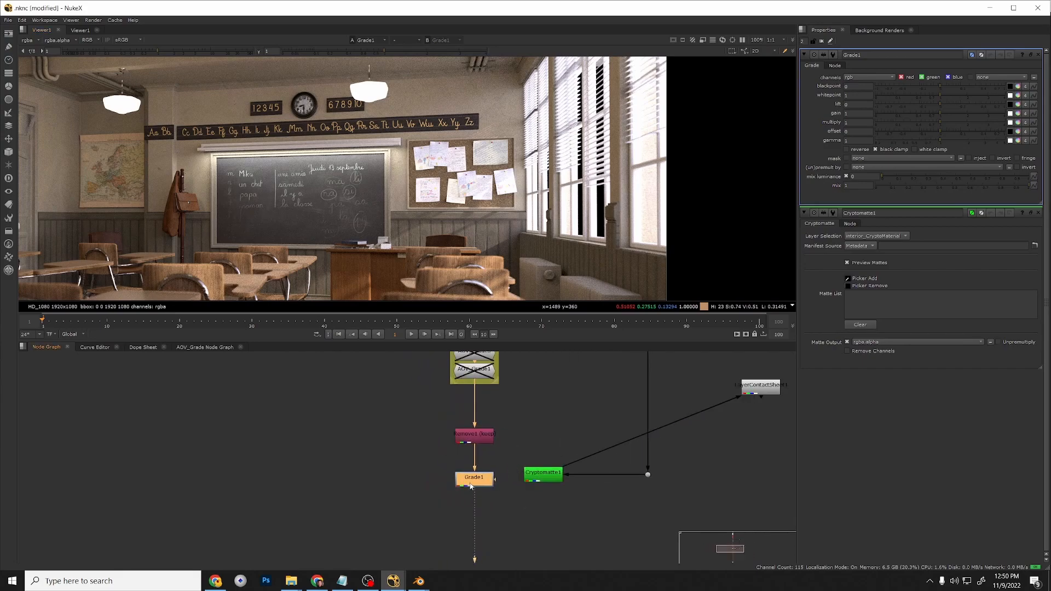
scroll(475, 482, "down", 4)
scroll(478, 409, "up", 6)
scroll(502, 418, "down", 4)
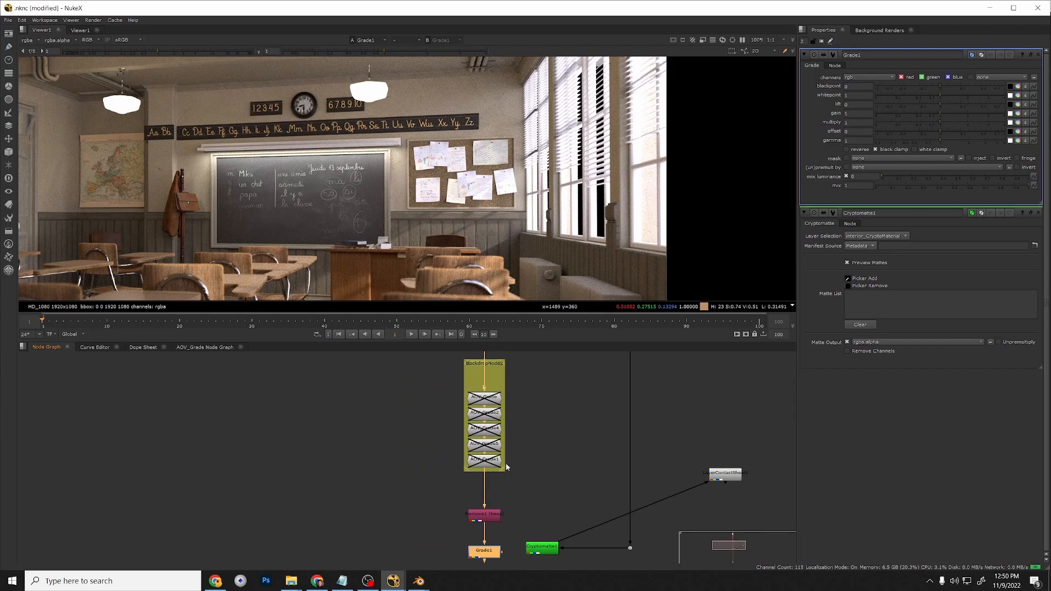
scroll(506, 465, "down", 5)
Move the Grade, the Cryptomatte and its corner Dot slightly down, away from the Remove node, keeping them level.
left_click_drag(659, 486, 456, 446)
left_click_drag(530, 468, 531, 479)
left_click_drag(605, 485, 536, 483)
scroll(504, 498, "up", 3)
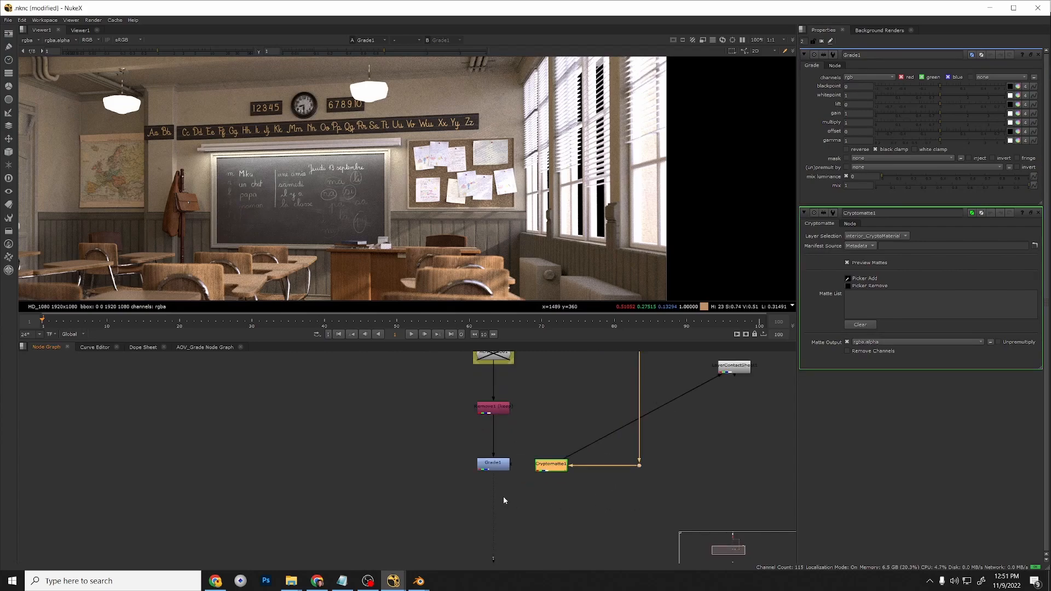
Add two more Grade nodes in sequence beneath the existing Grade and space them out vertically.
left_click(491, 468)
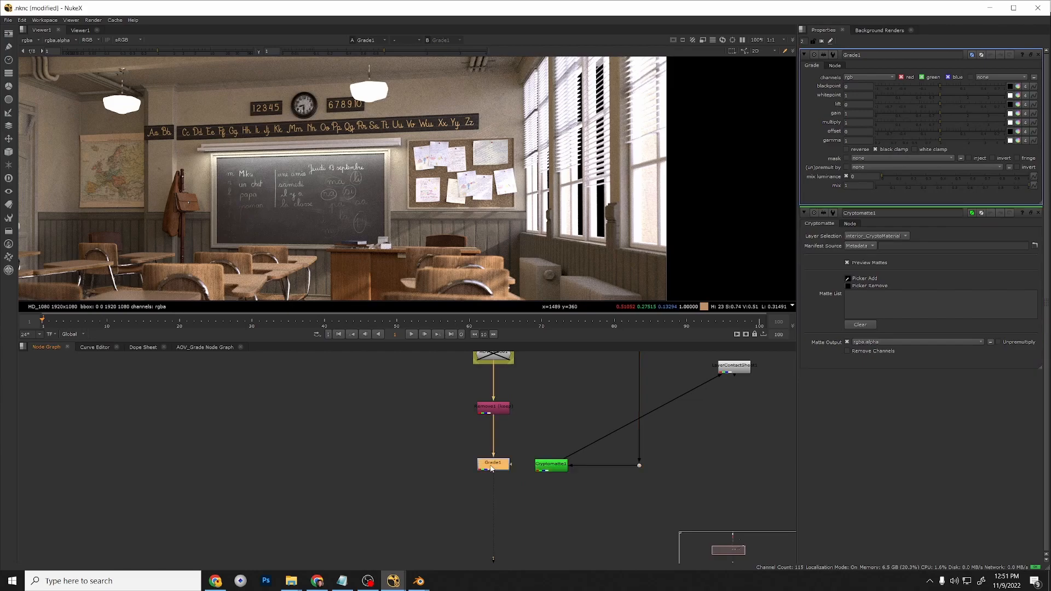
key("g")
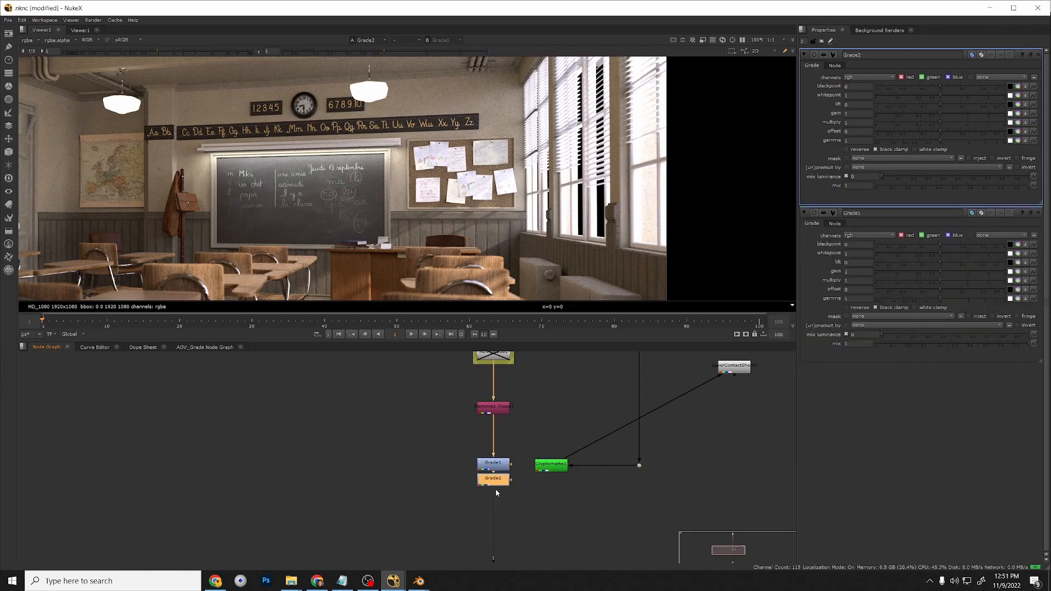
key("g")
left_click_drag(503, 500, 501, 537)
left_click(511, 525)
Enclose the three Grade nodes in a Backdrop.
left_click_drag(435, 438, 517, 555)
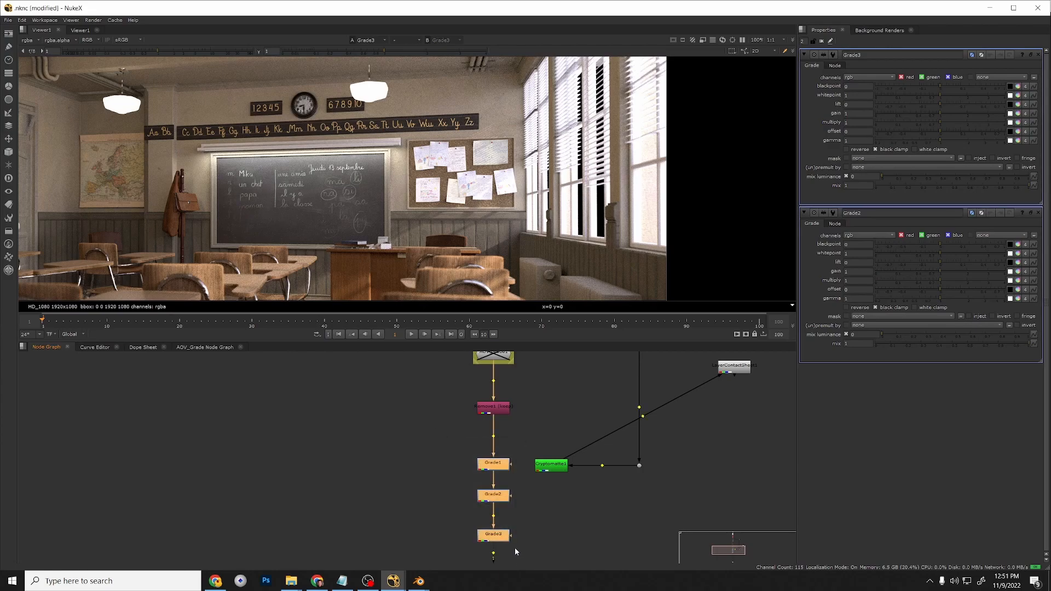
key("Tab")
type("bac")
key("Up")
key("Up")
key("Up")
key("Return")
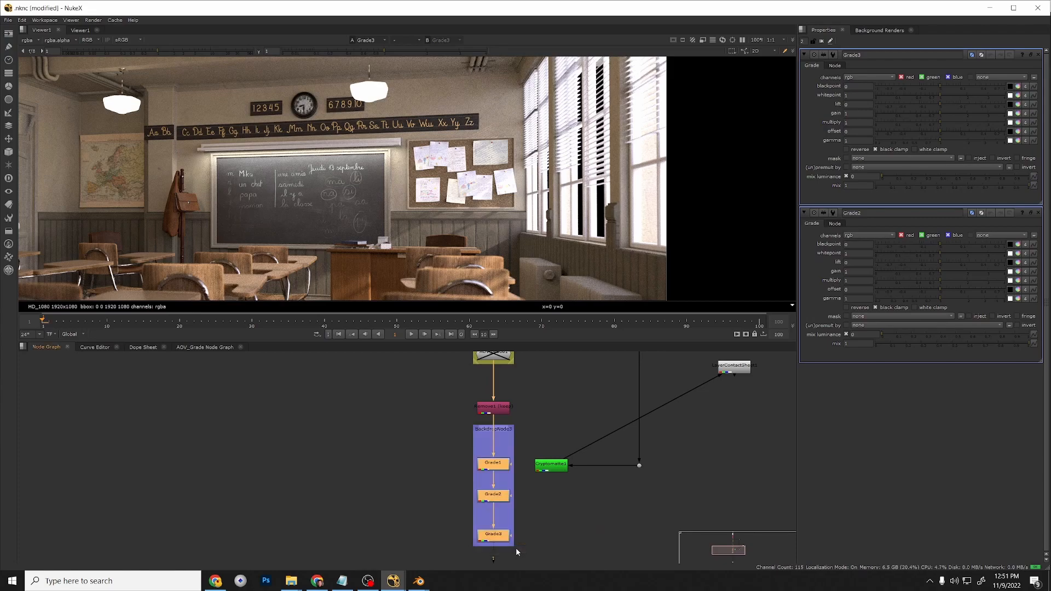
Move the Grade backdrop down from the Remove node and bring the Cryptomatte with its corner Dot level with the first Grade.
scroll(364, 440, "down", 3)
scroll(400, 436, "up", 4)
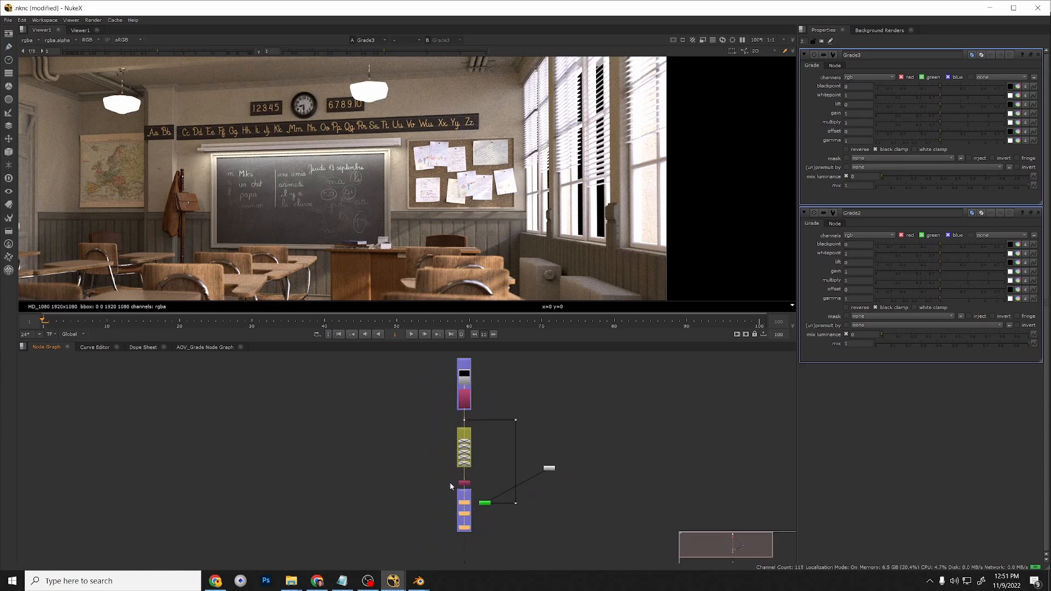
left_click_drag(478, 461, 479, 474)
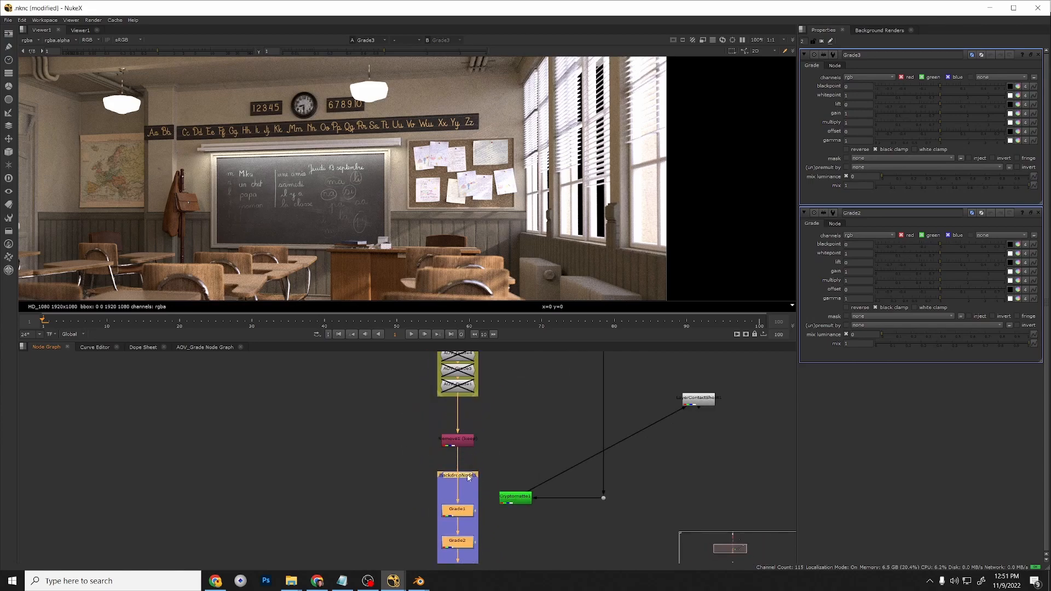
scroll(520, 455, "down", 2)
left_click_drag(586, 459, 509, 443)
scroll(502, 444, "up", 2)
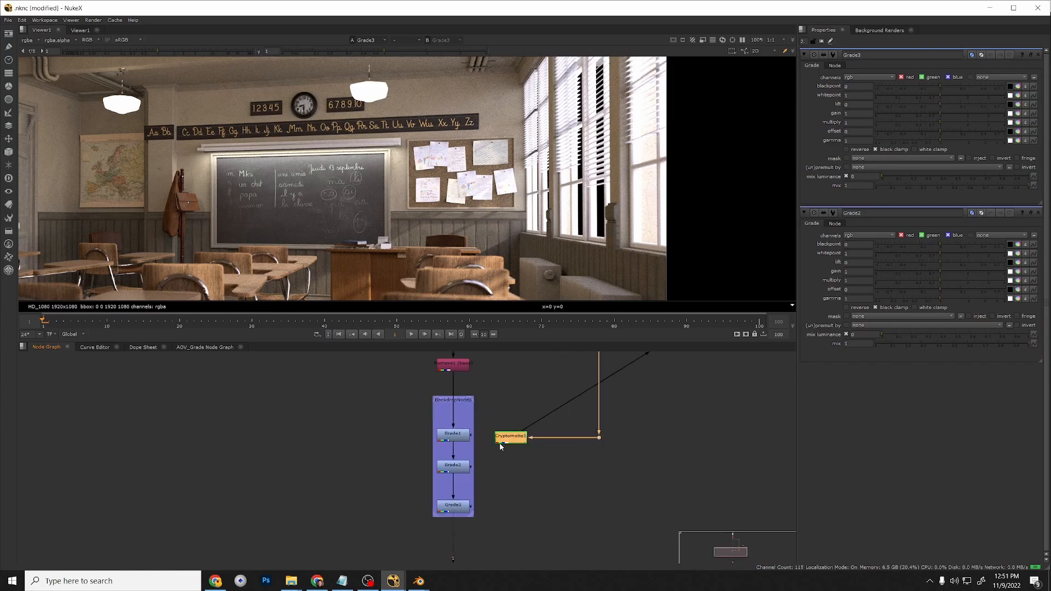
Open the Cryptomatte node's properties and show its output in the viewer.
scroll(502, 449, "up", 1)
double_click(503, 438)
key("1")
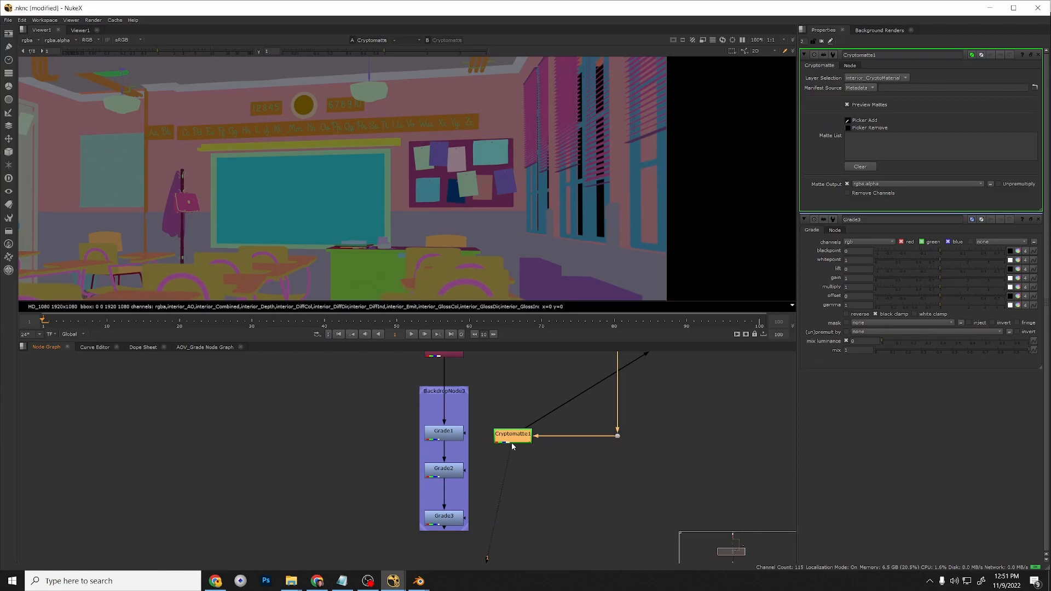
left_click(511, 478)
left_click(511, 441)
left_click(511, 441)
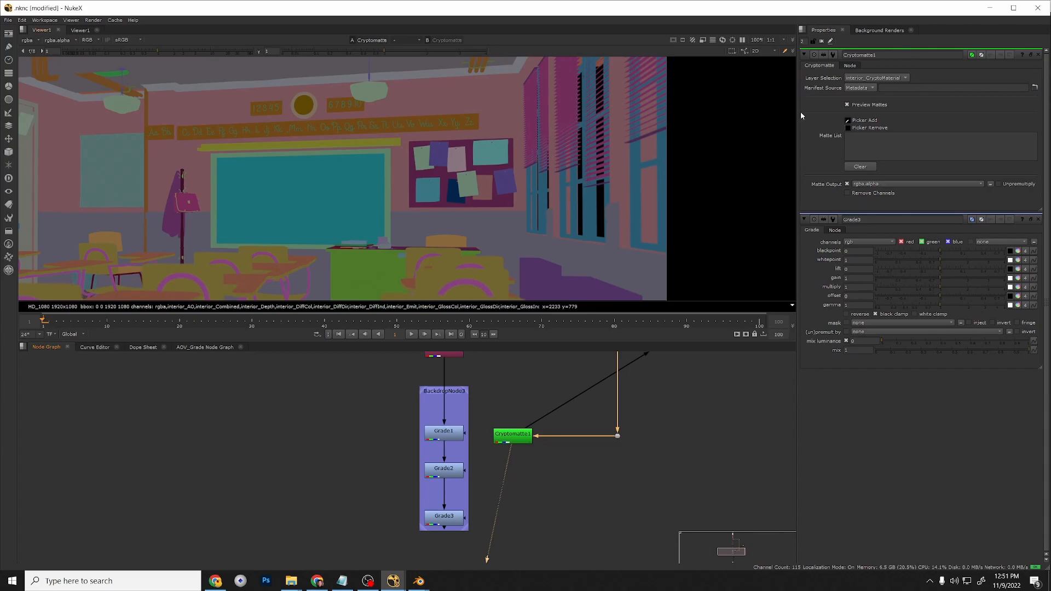
Preview the Cryptomatte's interior_CryptoObject and interior_CryptoAsset layers over the whole classroom, then return to interior_CryptoMaterial.
left_click(886, 80)
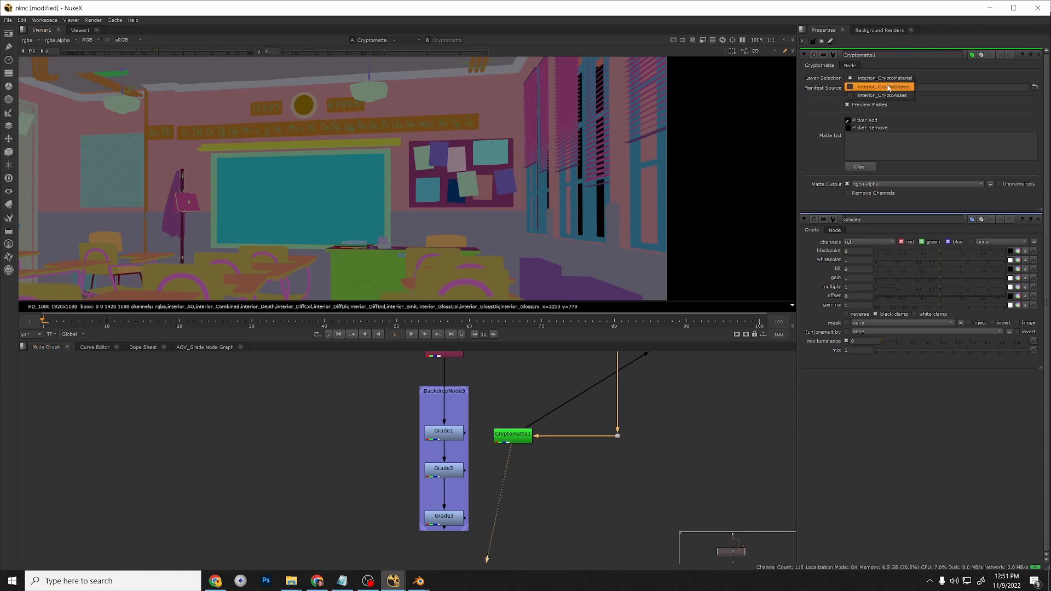
left_click(888, 85)
left_click(888, 80)
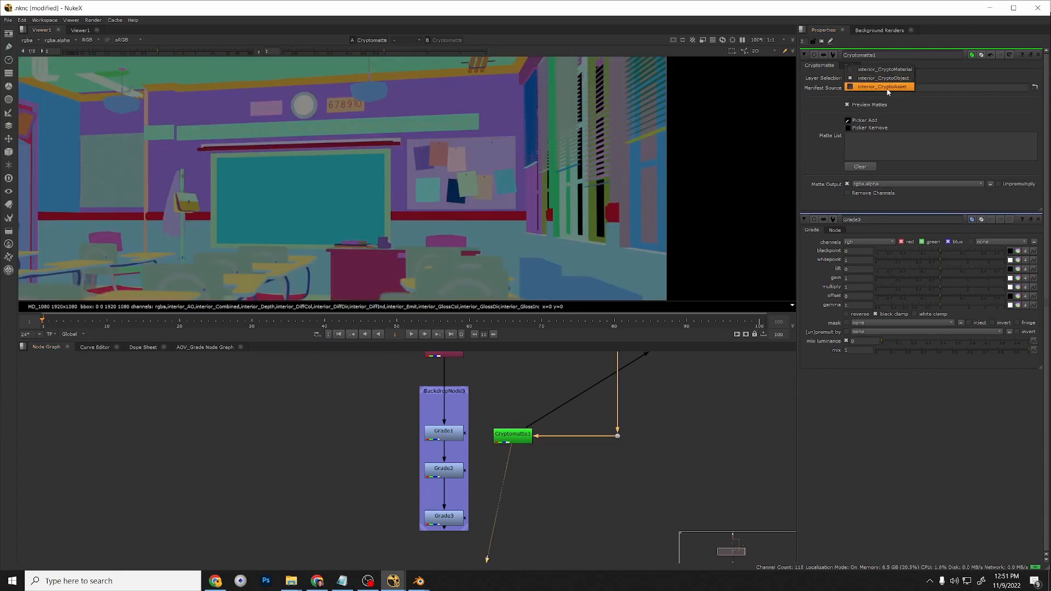
left_click(886, 88)
scroll(349, 209, "down", 5)
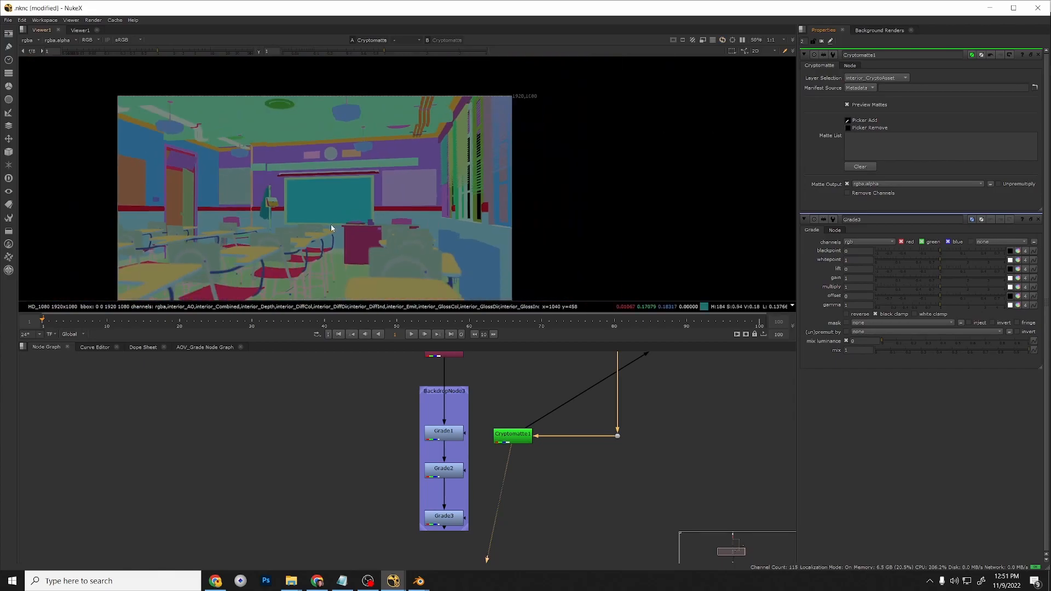
left_click(870, 79)
left_click(871, 71)
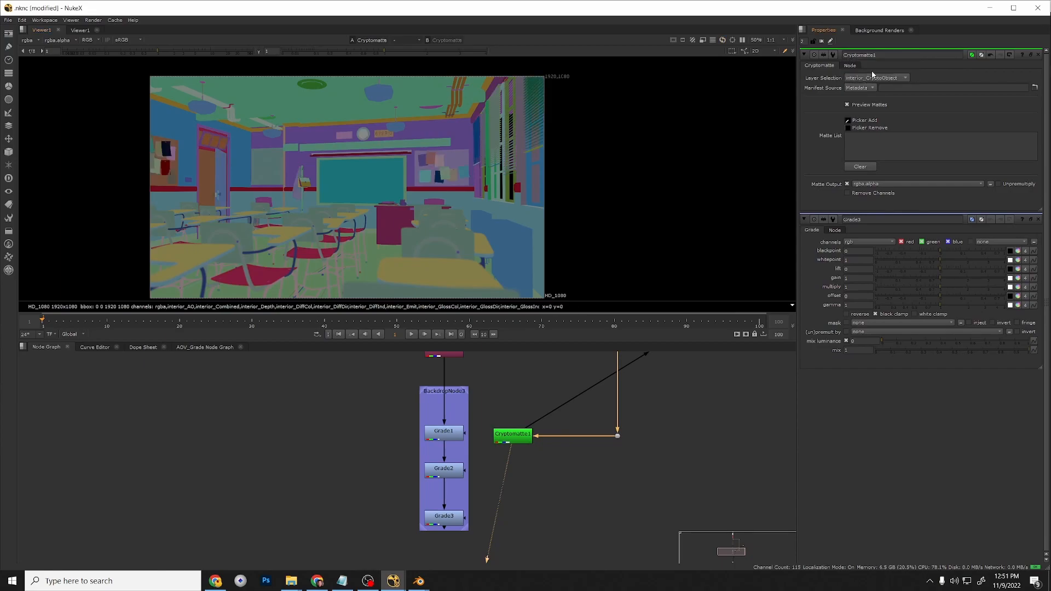
left_click(876, 78)
left_click(878, 71)
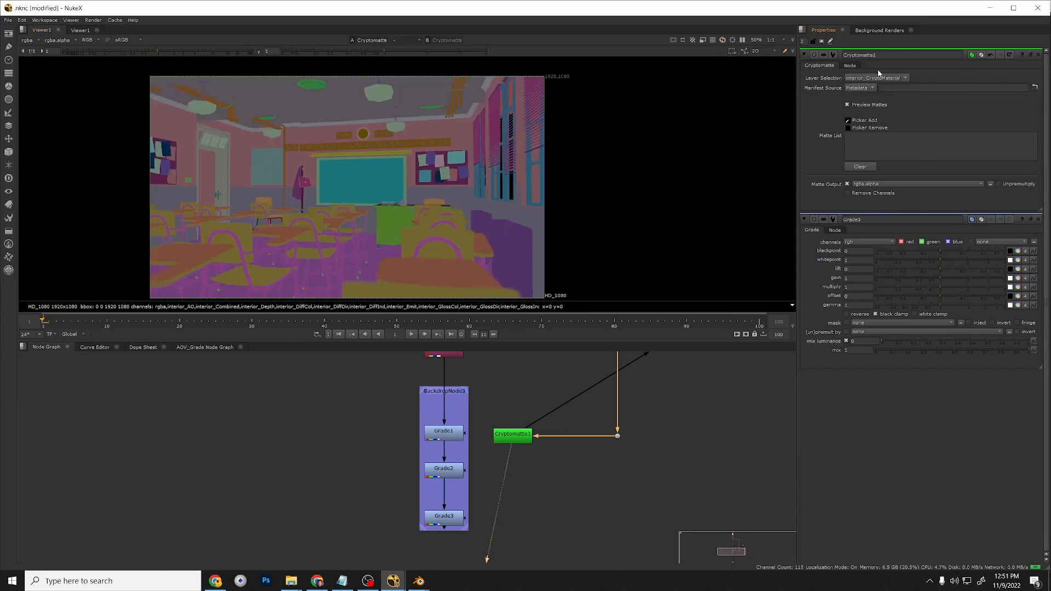
Cycle the Cryptomatte layer selection through object and asset again and back to material to compare how each groups the scene.
left_click(878, 77)
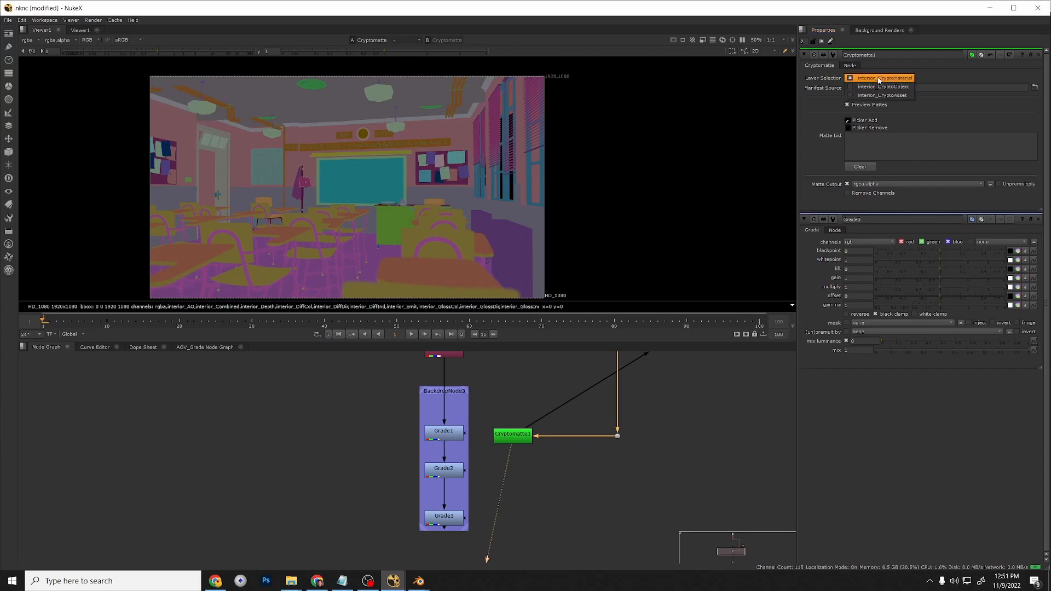
left_click(879, 85)
left_click(879, 80)
left_click(878, 86)
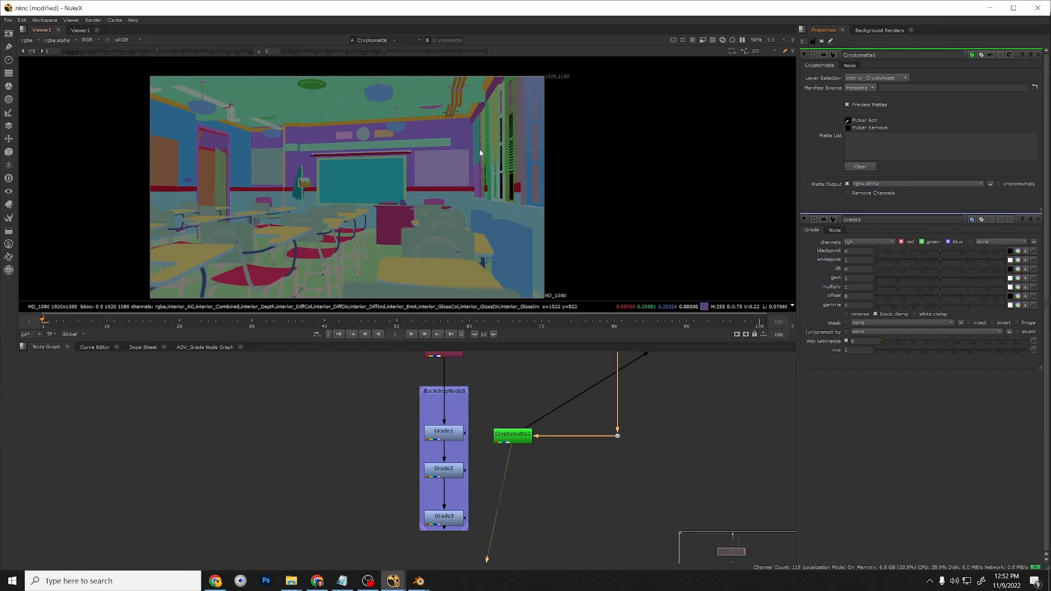
left_click(876, 78)
left_click(891, 66)
left_click(881, 78)
left_click(887, 71)
Examine the noticeboard papers up close in the material layer, then compare them in interior_CryptoObject and interior_CryptoAsset.
scroll(456, 168, "up", 5)
scroll(456, 171, "up", 3)
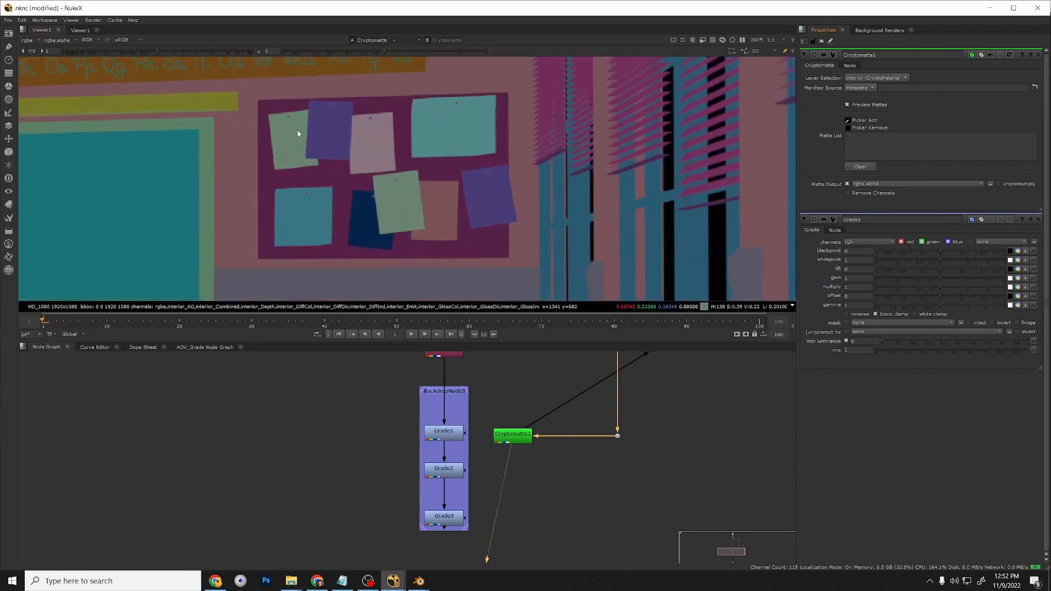
left_click(875, 78)
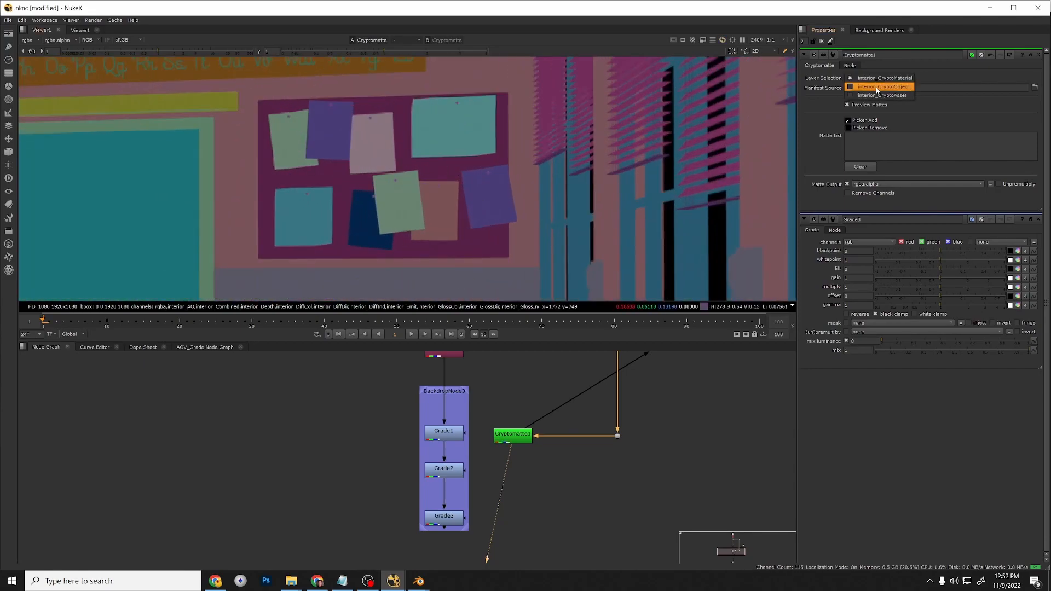
left_click(875, 87)
left_click(876, 81)
left_click(876, 86)
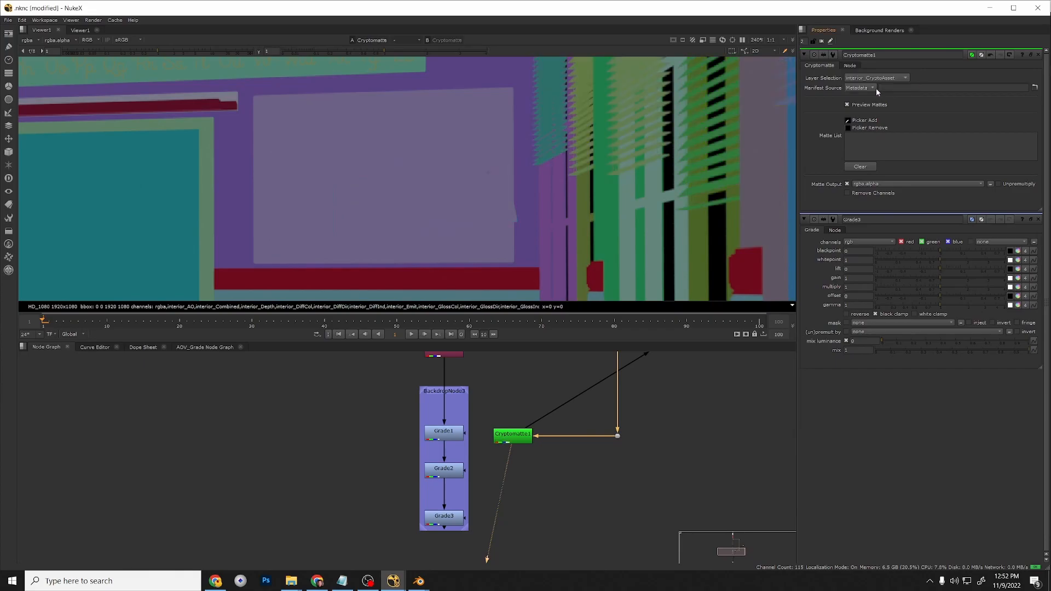
scroll(418, 227, "down", 7)
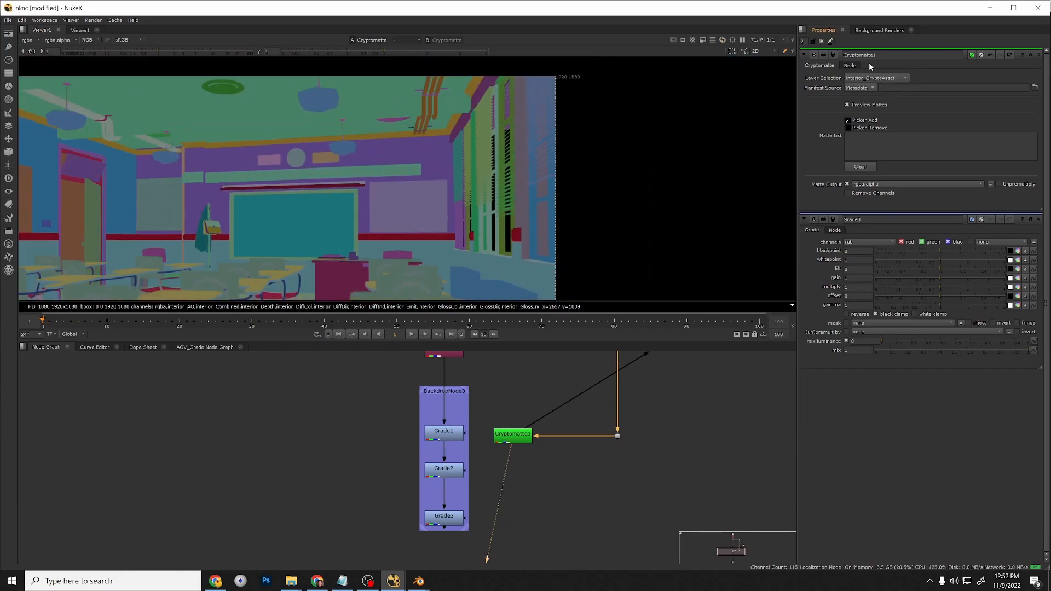
scroll(428, 208, "up", 5)
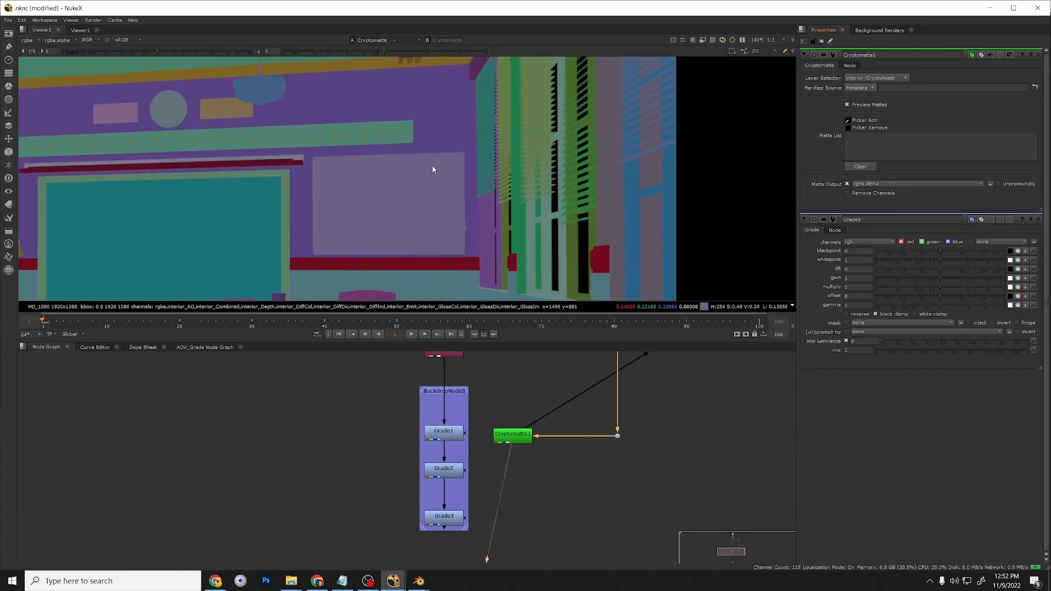
scroll(366, 197, "down", 5)
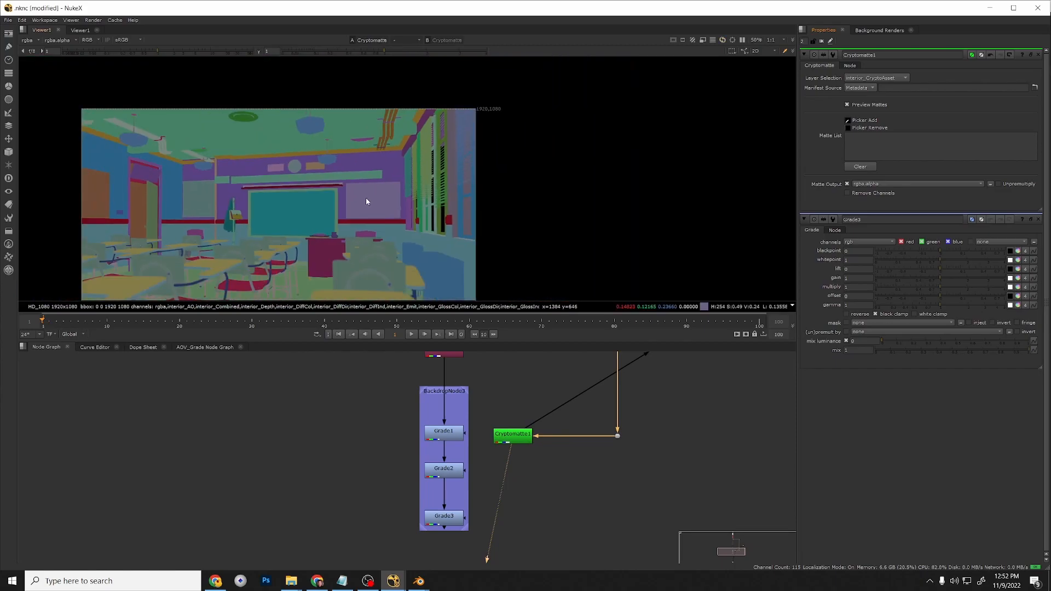
scroll(366, 200, "up", 4)
scroll(310, 195, "down", 5)
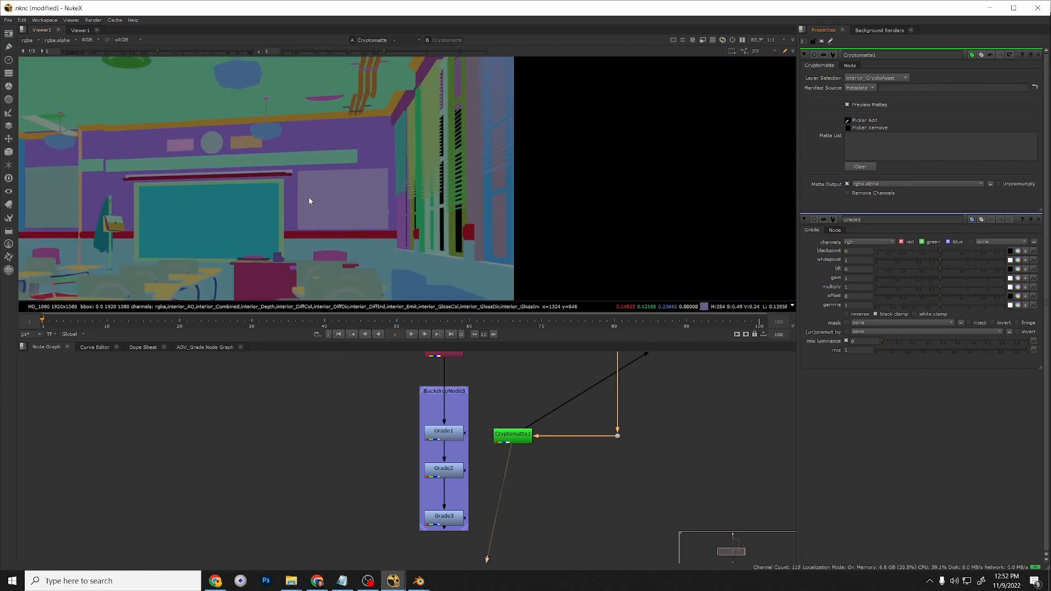
Set the Cryptomatte's layer selection to interior_CryptoMaterial and bring the noticeboard into closer view.
left_click(889, 77)
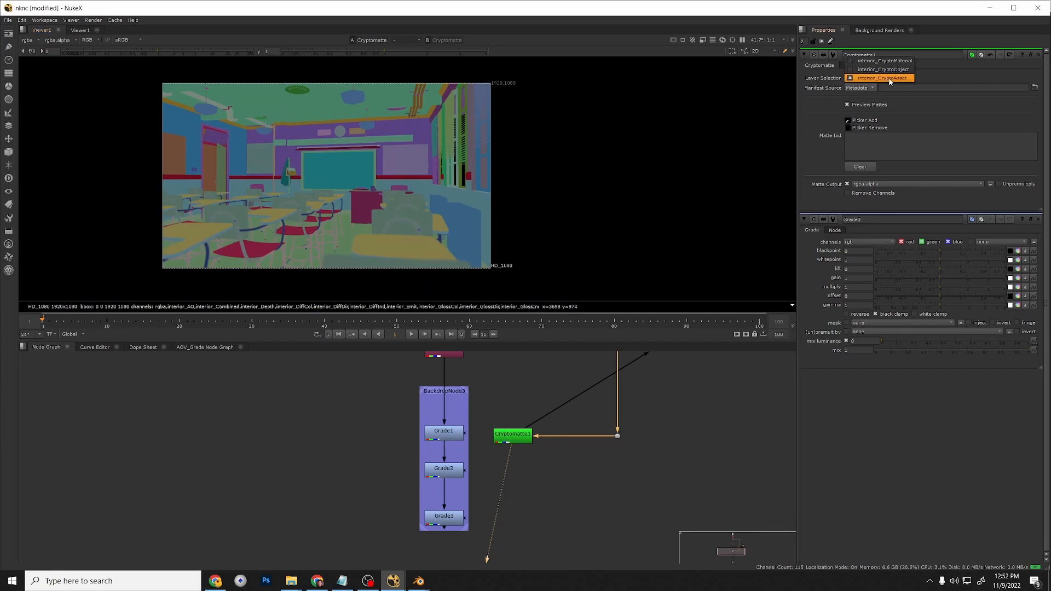
left_click(883, 60)
scroll(405, 159, "up", 2)
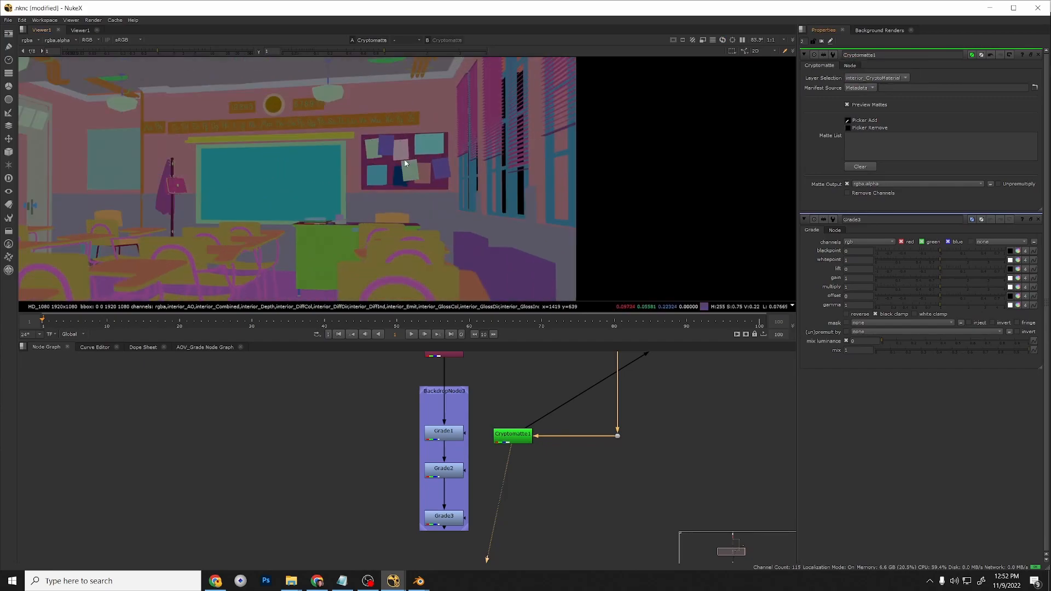
Add the noticeboard's upper-right paper, drawing.001, to Cryptomatte1's matte list and check its alpha matte.
scroll(406, 162, "up", 2)
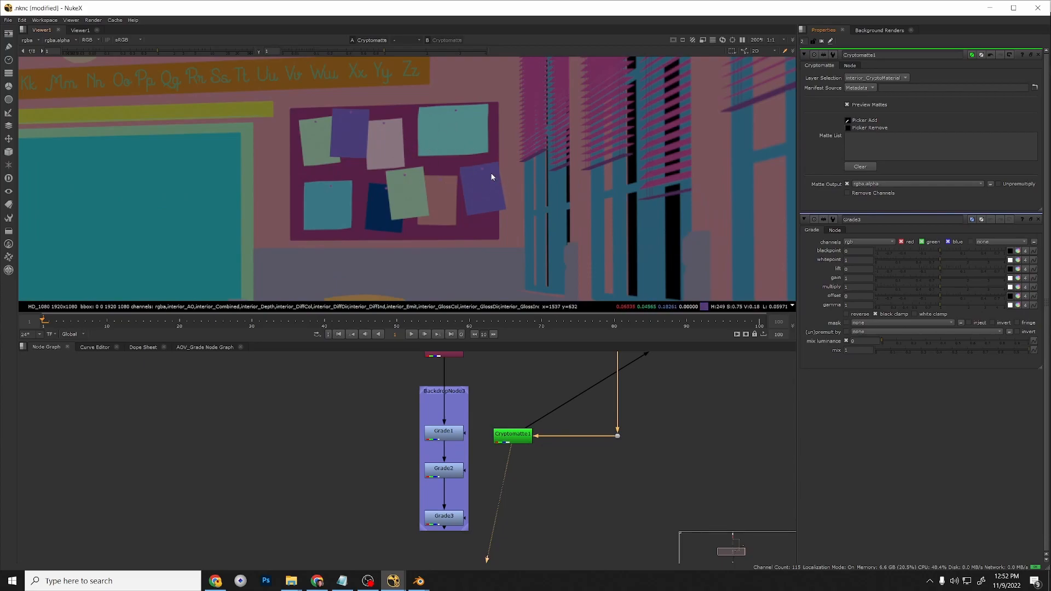
scroll(460, 162, "down", 2)
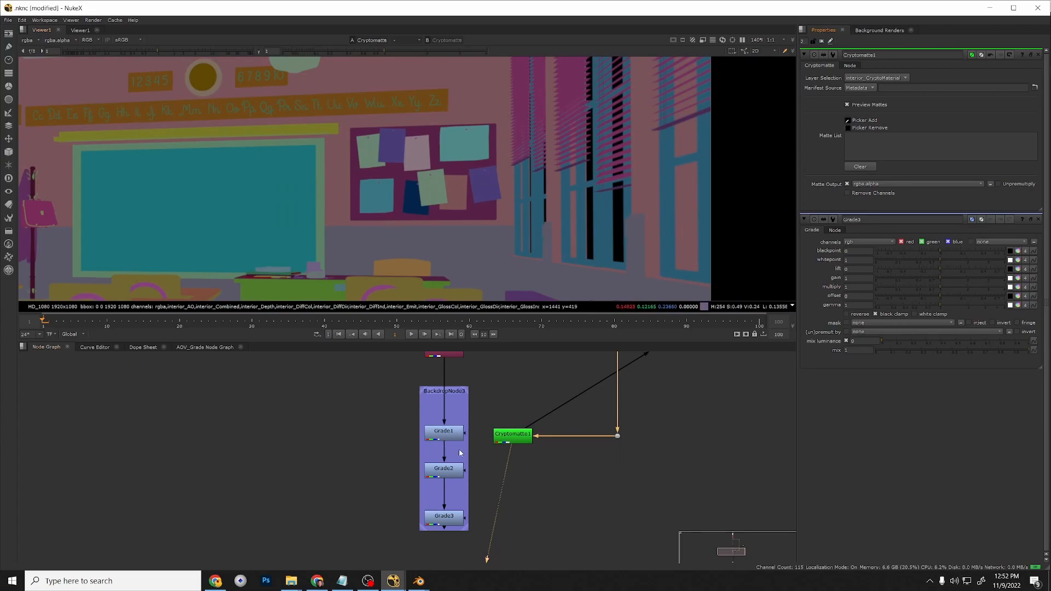
key("1")
left_click(512, 433)
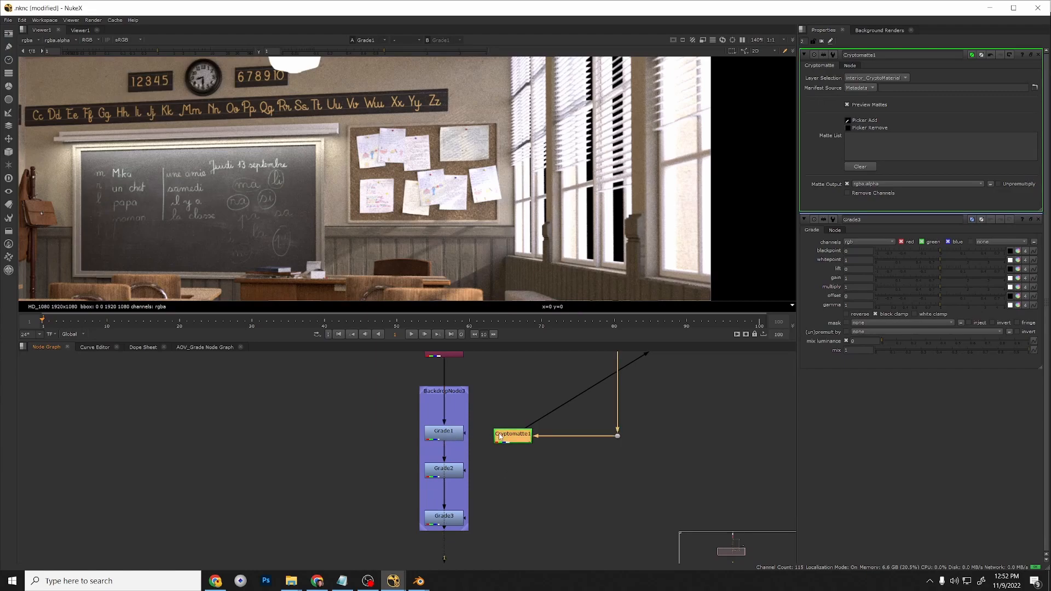
key("1")
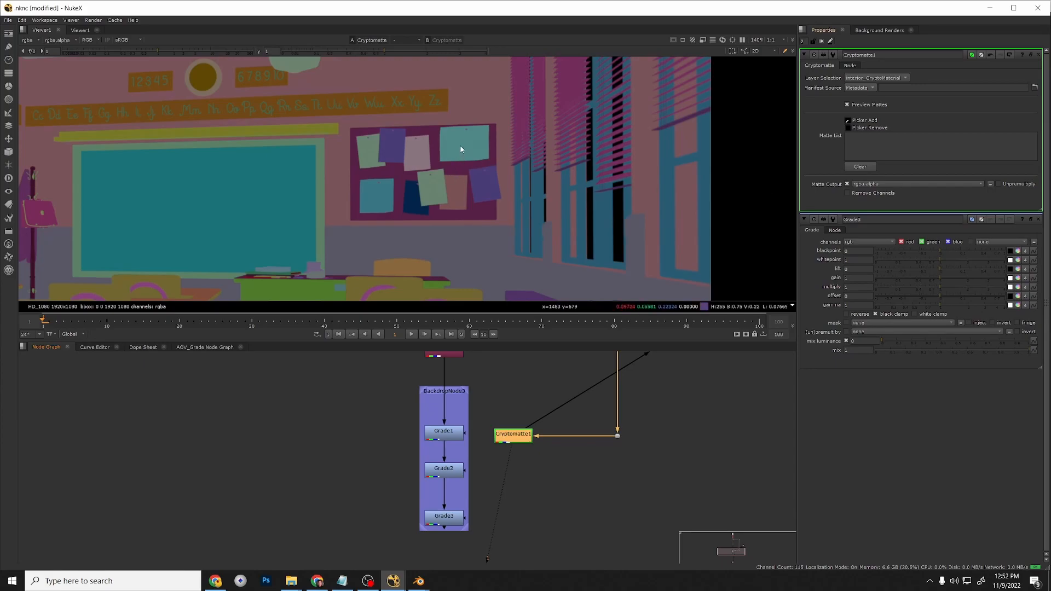
key("ctrl")
left_click(469, 148, "ctrl")
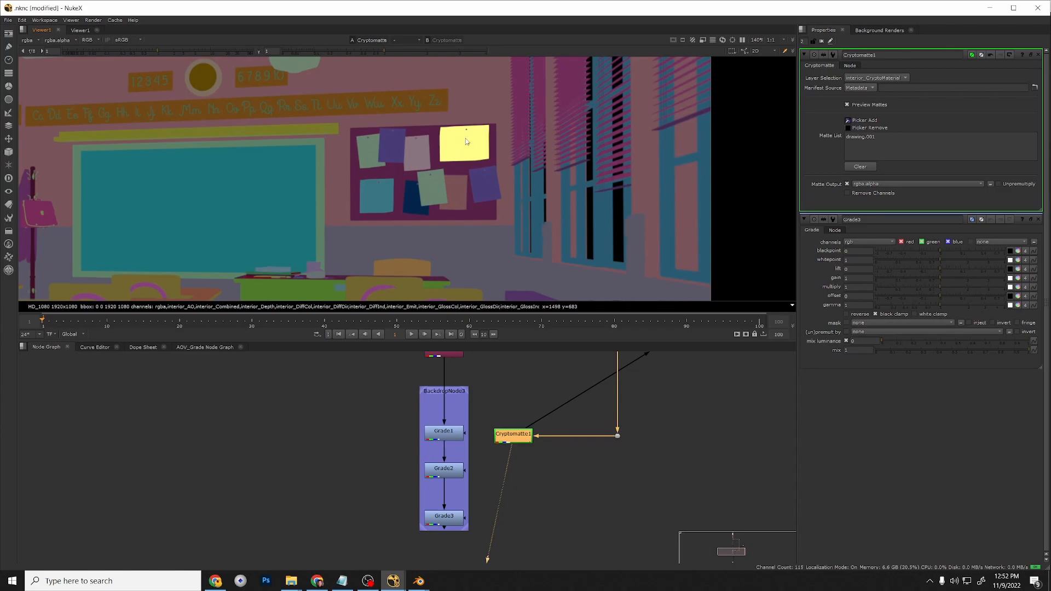
key("a")
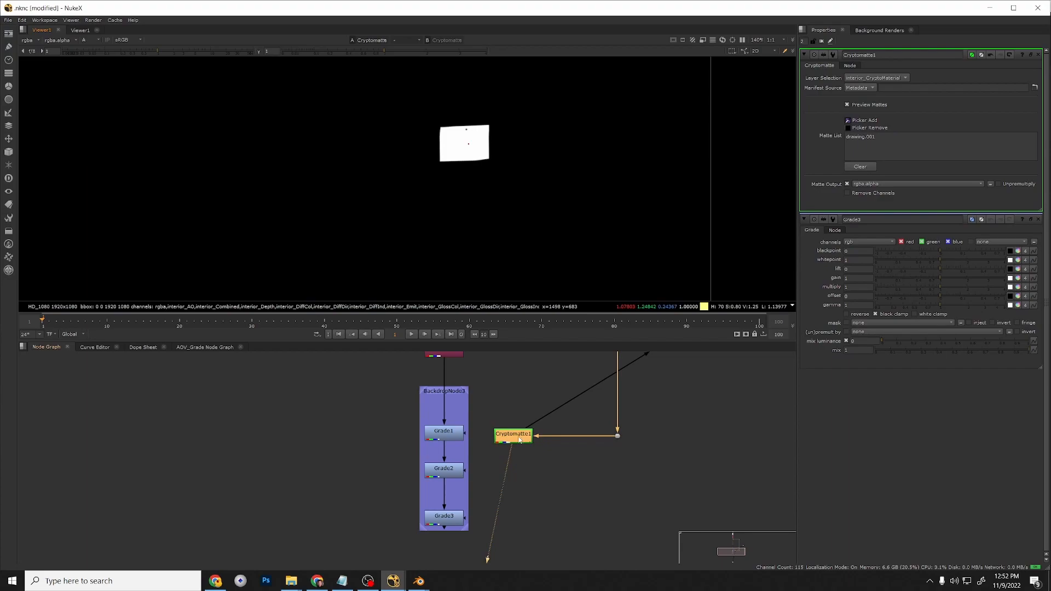
key("a")
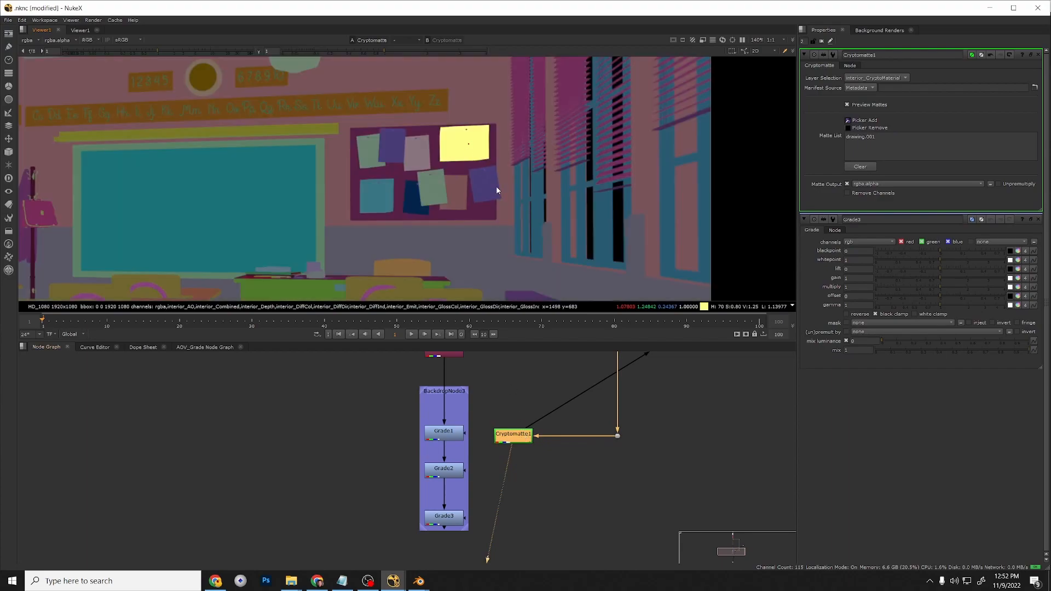
View Grade1, connect its mask input to Cryptomatte1, and set its gain to 0.
left_click(447, 436)
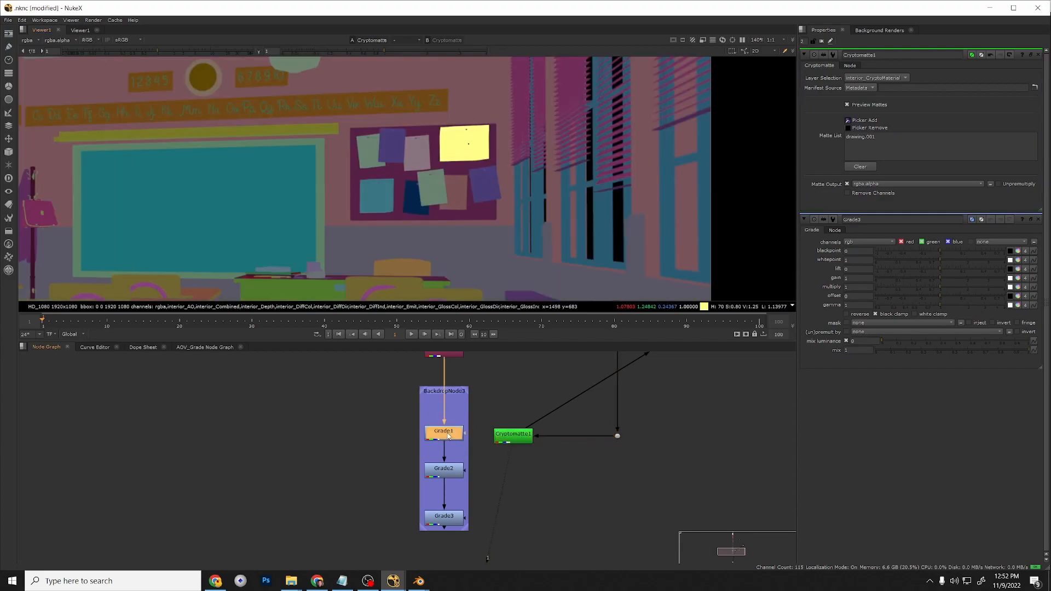
key("1")
double_click(449, 436)
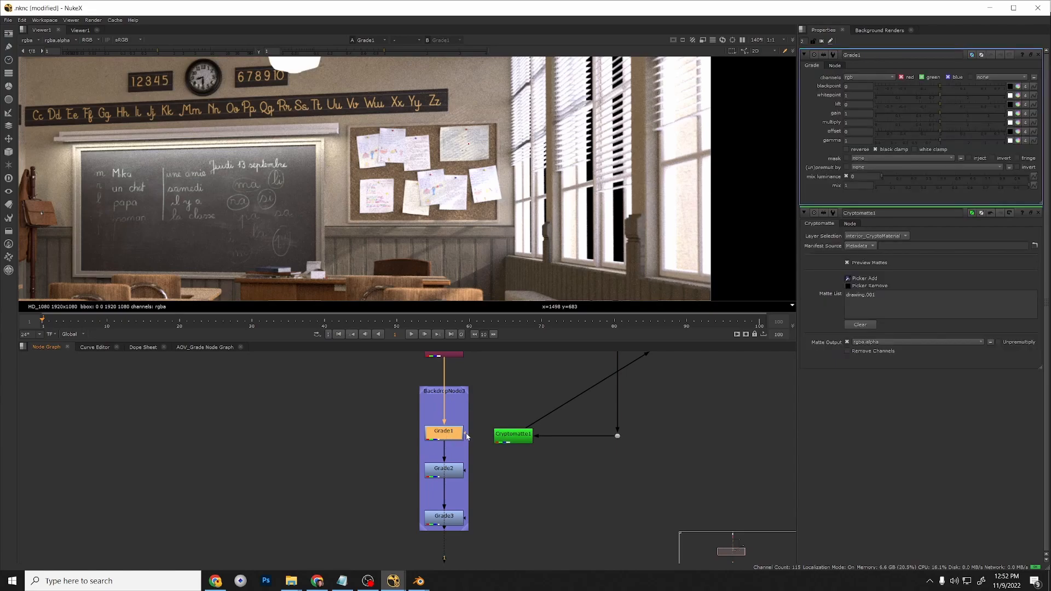
left_click_drag(466, 435, 512, 436)
left_click_drag(443, 436, 447, 438)
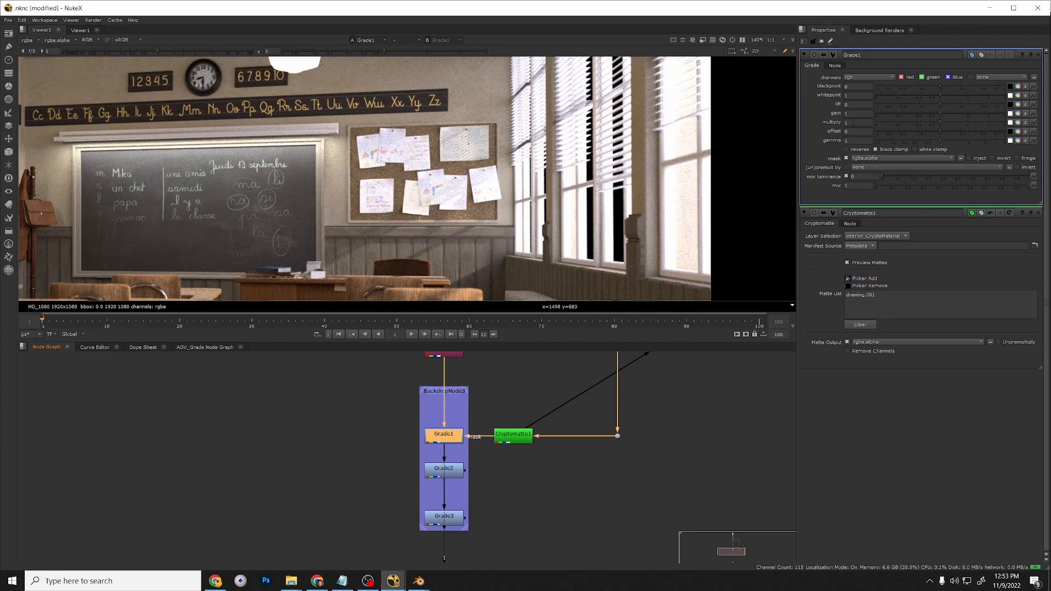
left_click(855, 113)
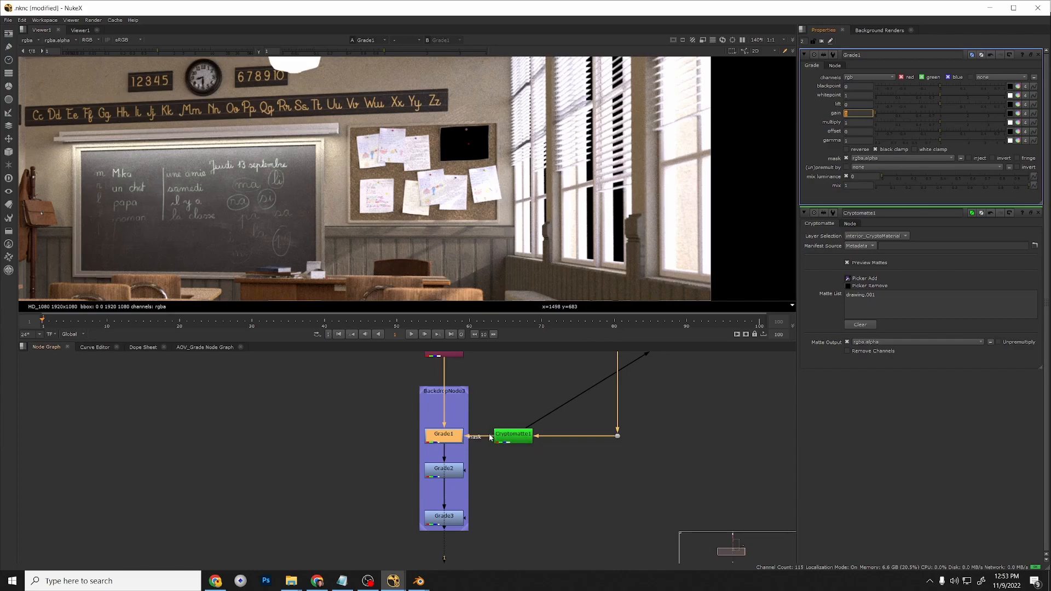
Disconnect Grade1's mask to compare gain 1 and 0 on the whole image, and reconnect it to Cryptomatte1.
left_click_drag(488, 436, 497, 408)
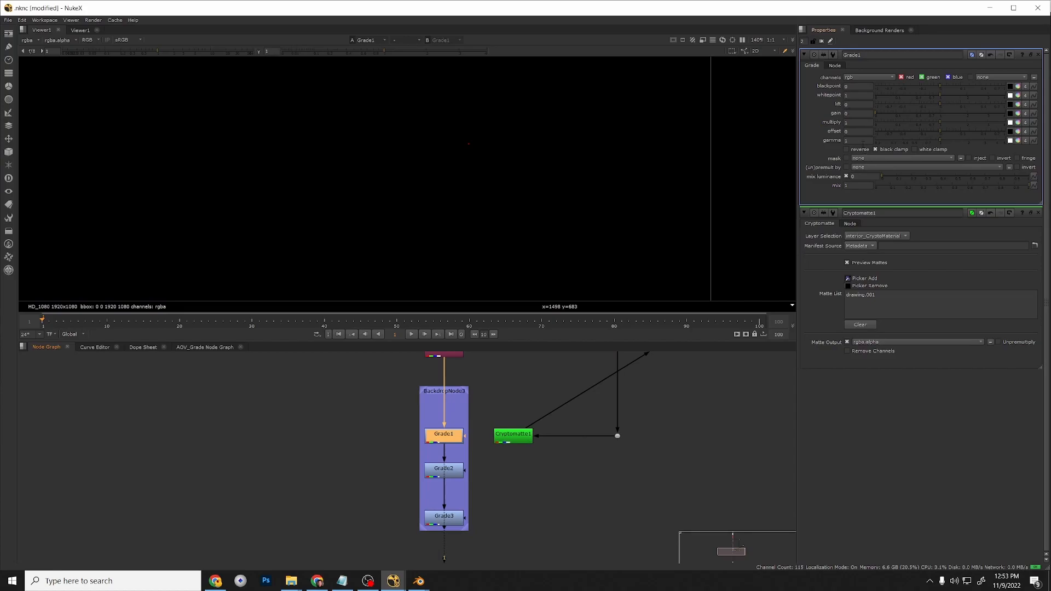
key("d")
key("d")
left_click(858, 112)
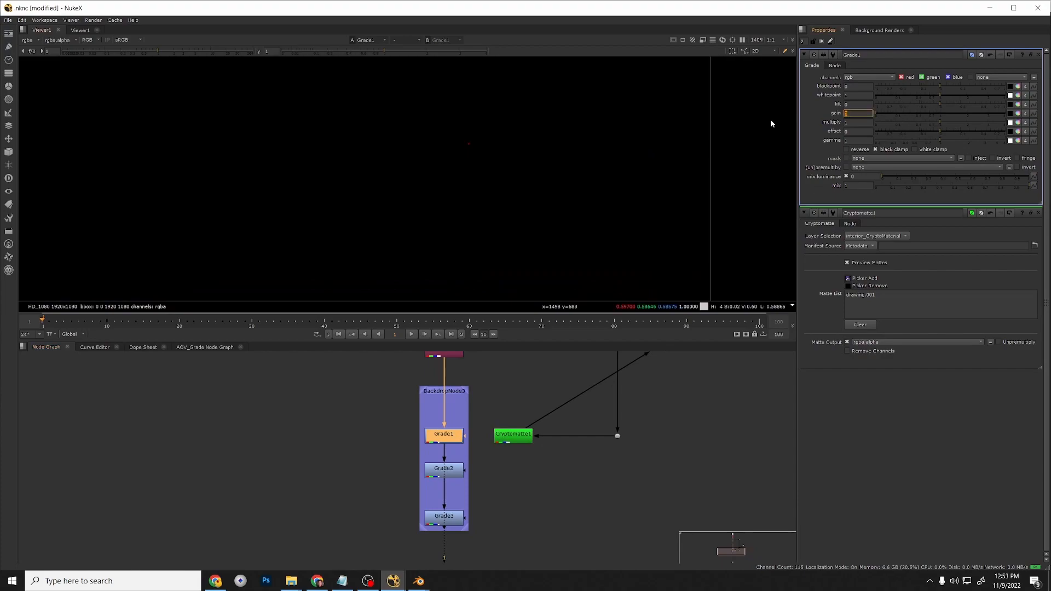
type("1")
key("Return")
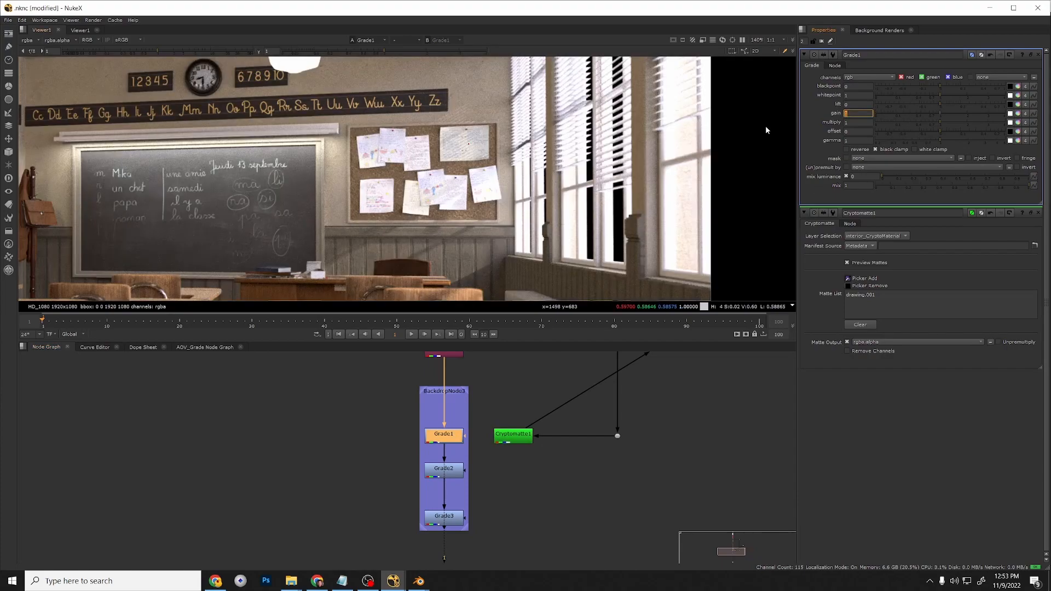
left_click_drag(923, 114, 841, 118)
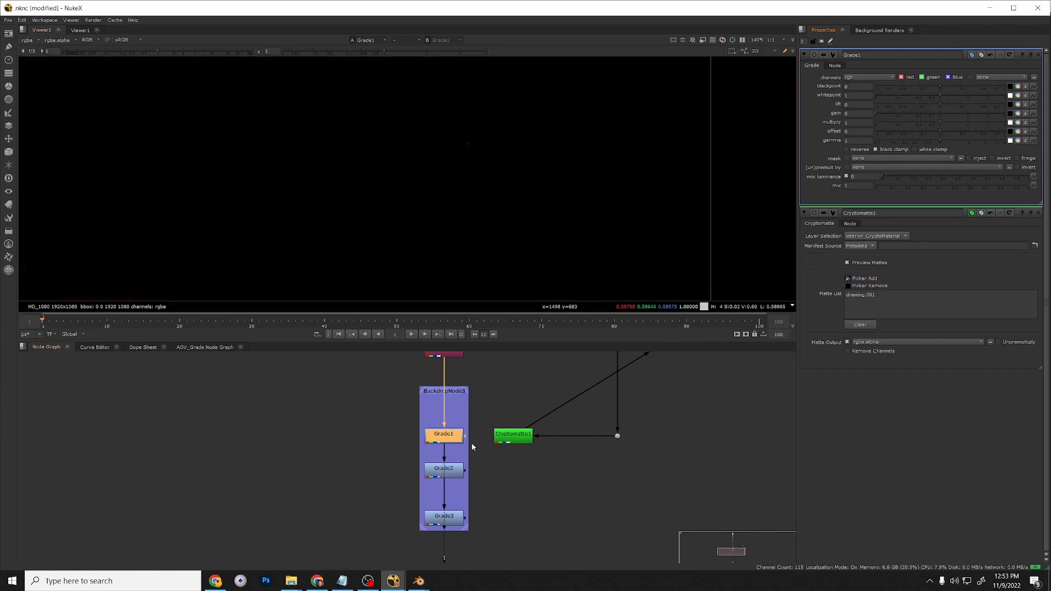
left_click_drag(465, 436, 512, 436)
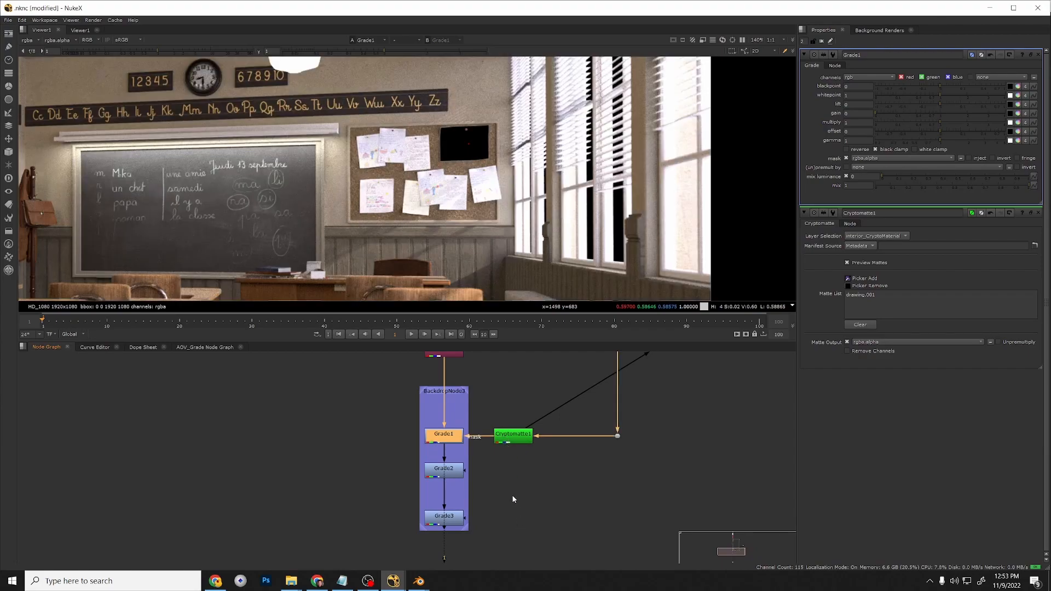
Preview Cryptomatte1 in the viewer and choose rgba.alpha as Grade1's mask channel.
left_click(484, 439)
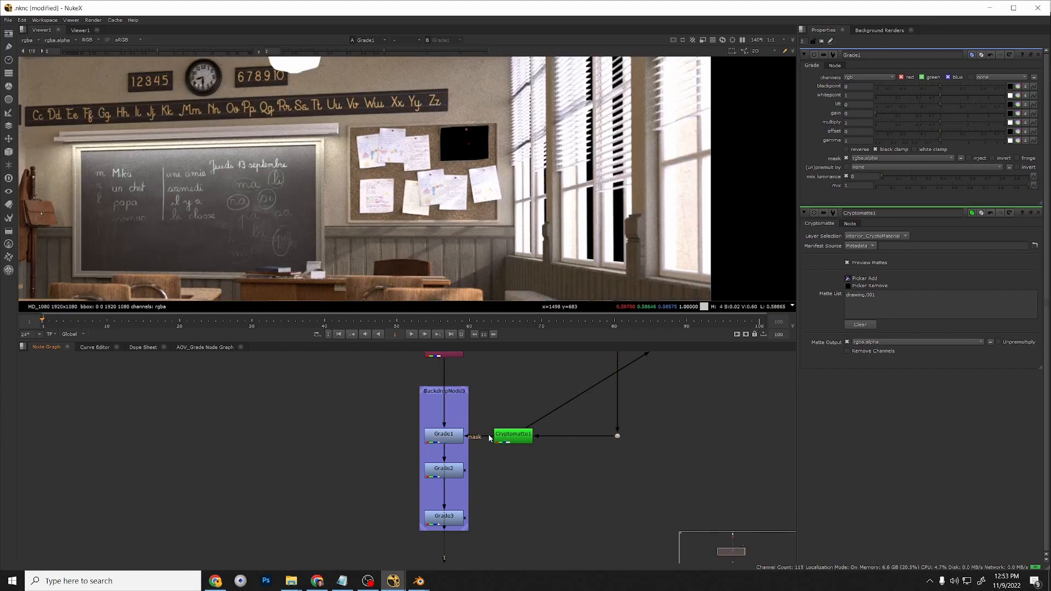
left_click_drag(488, 436, 476, 432)
mouse_move(497, 438)
left_mouse_down()
mouse_move(519, 438)
mouse_move(509, 438)
left_mouse_up()
left_click(514, 435)
key("1")
left_click(445, 435)
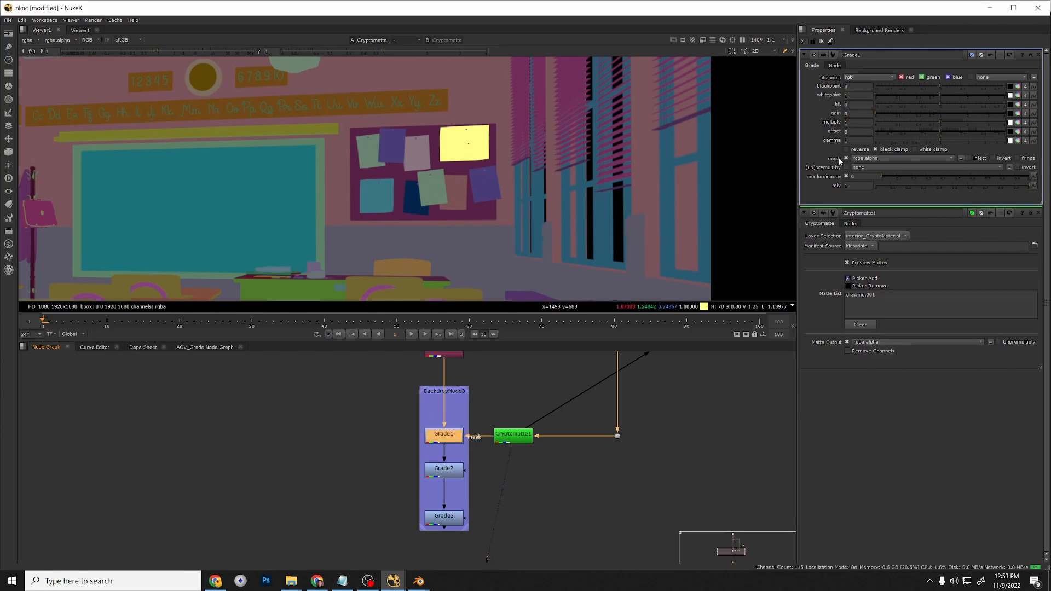
left_click(886, 158)
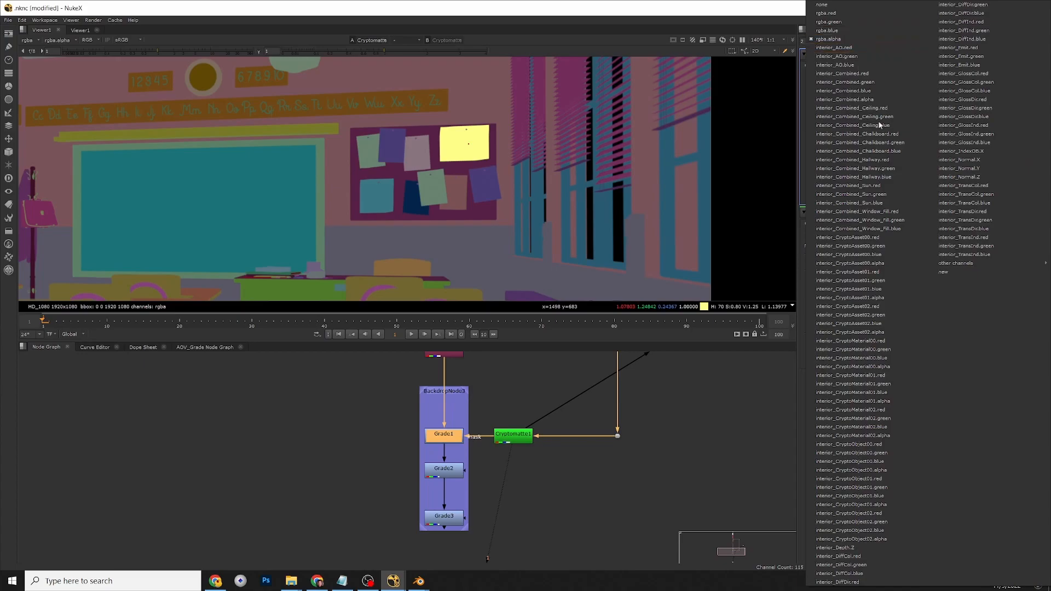
left_click(847, 40)
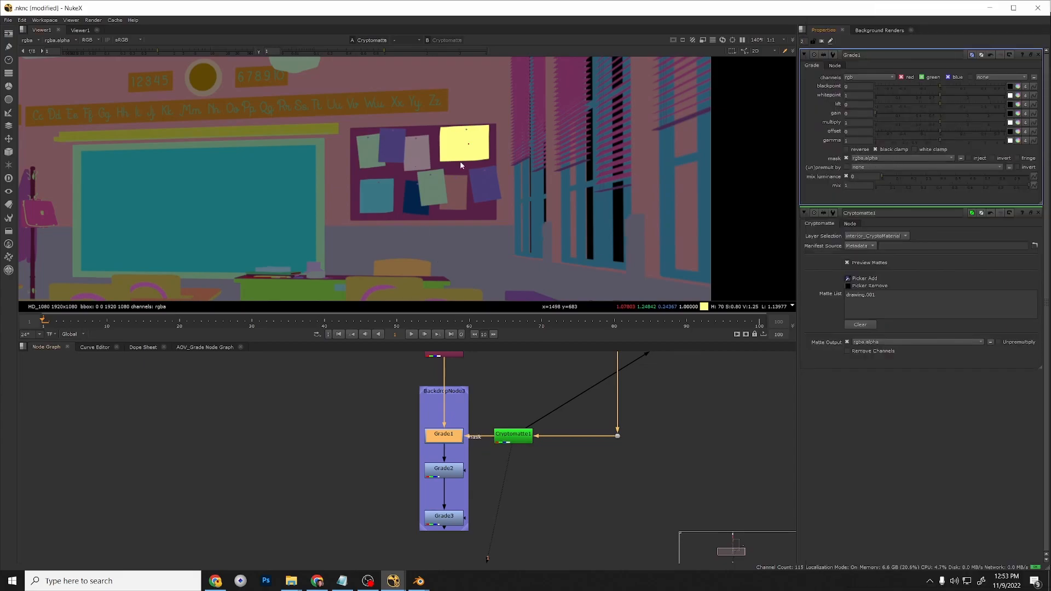
Inspect Cryptomatte1's alpha matte and return the viewer to the masked Grade1 result.
left_click(504, 438)
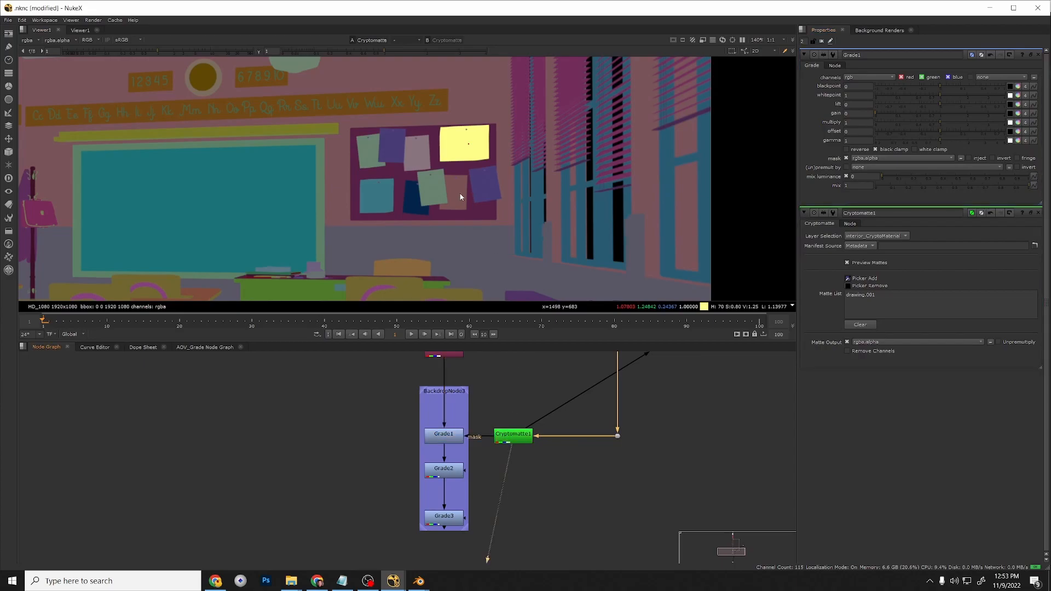
key("a")
key("a")
left_click(452, 439)
key("1")
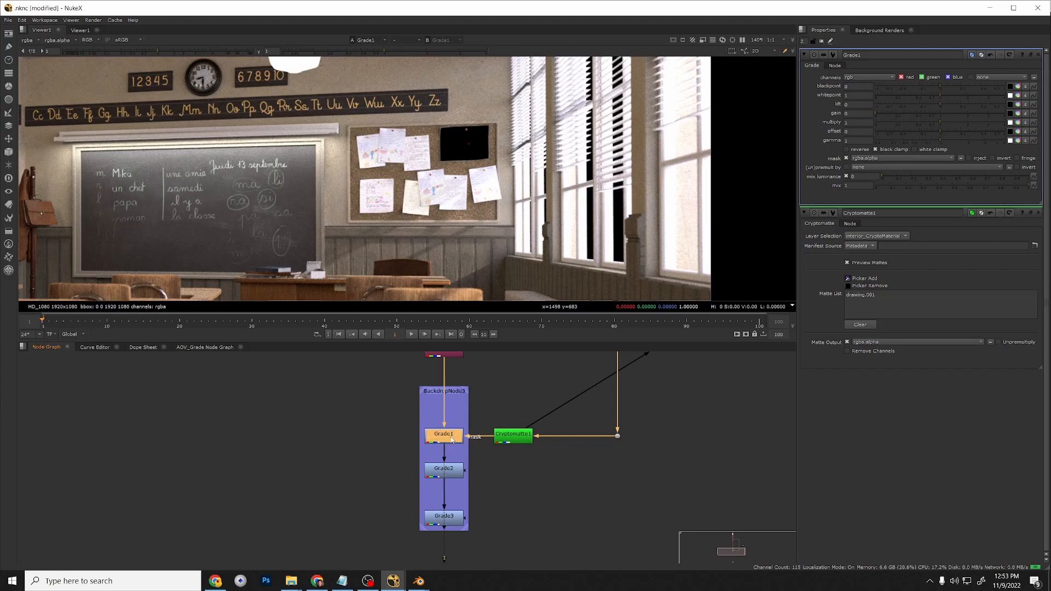
Add the remaining noticeboard papers to Cryptomatte1's matte list while viewing Grade1.
left_click(516, 436)
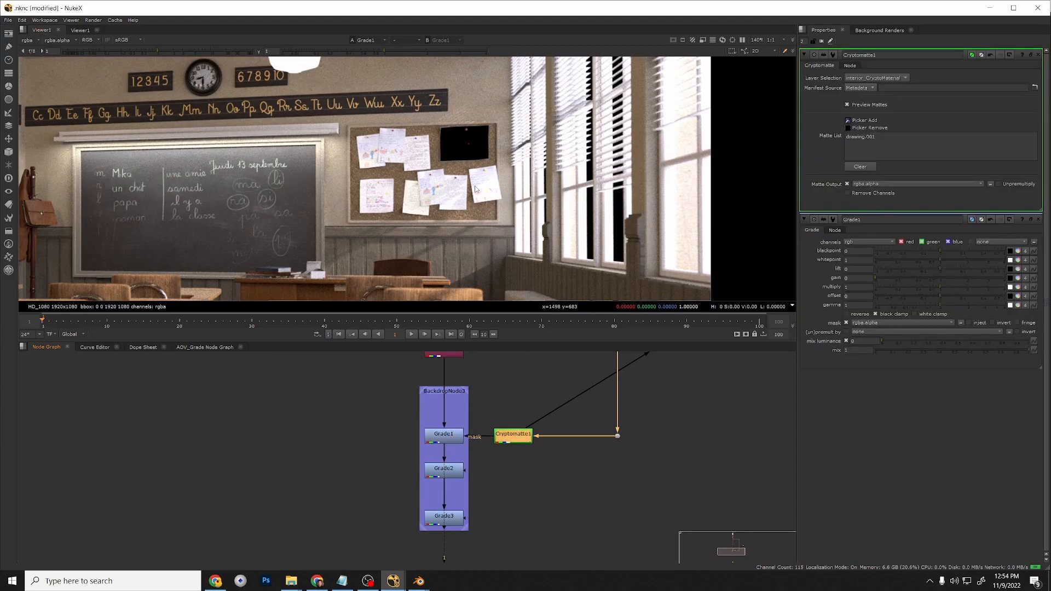
left_click(491, 189, "ctrl")
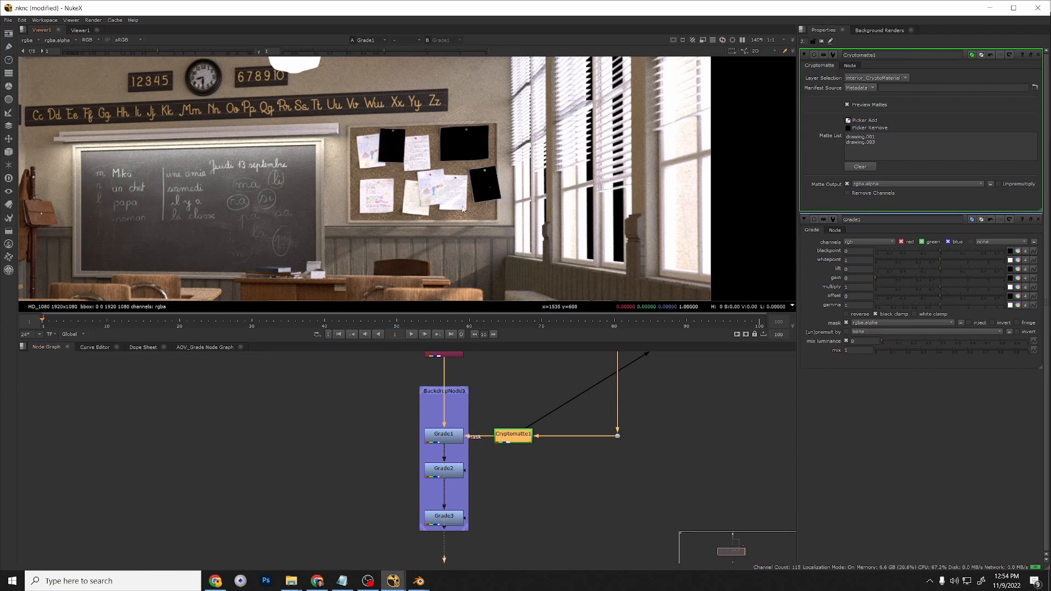
left_click(464, 209, "ctrl")
left_click(371, 150, "ctrl")
left_click(416, 197, "ctrl")
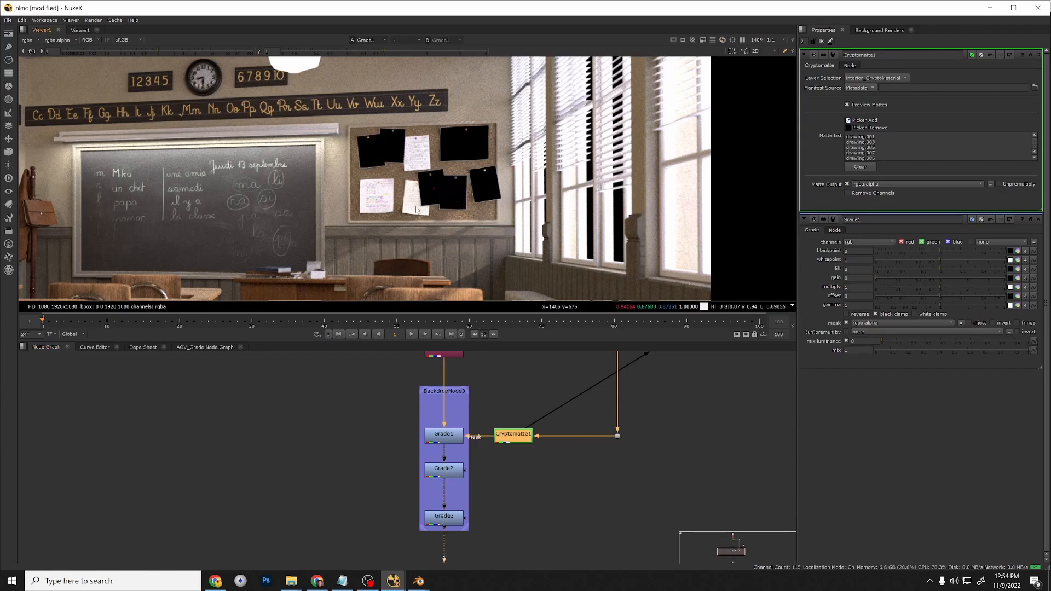
left_click(381, 207, "ctrl")
left_click(421, 160, "ctrl")
Add the window frames, blinds and wall to Cryptomatte1's matte list.
left_click(524, 220, "ctrl")
left_click(526, 165, "ctrl")
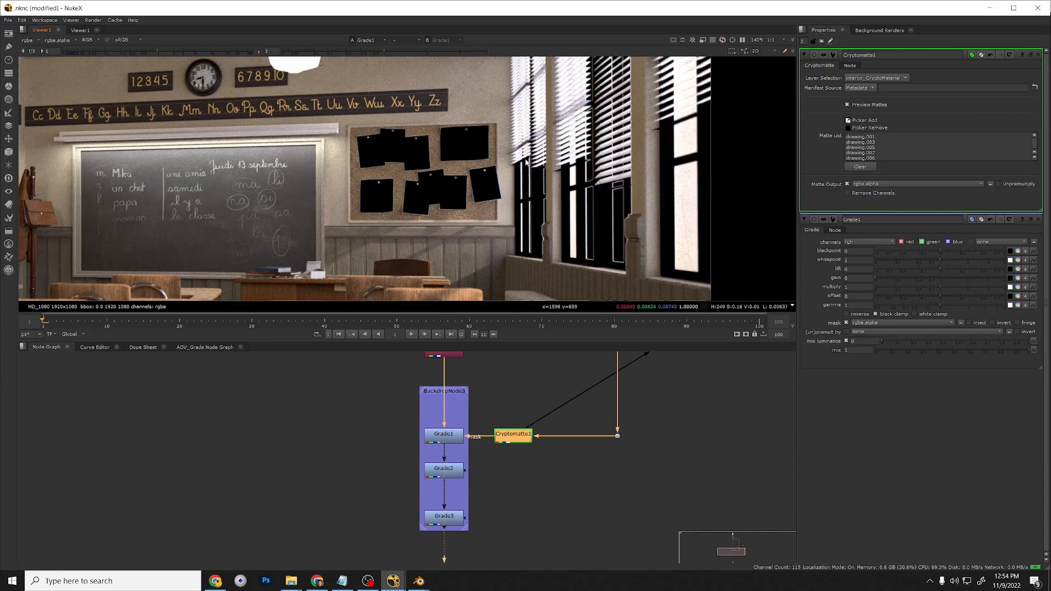
left_click(573, 227, "ctrl")
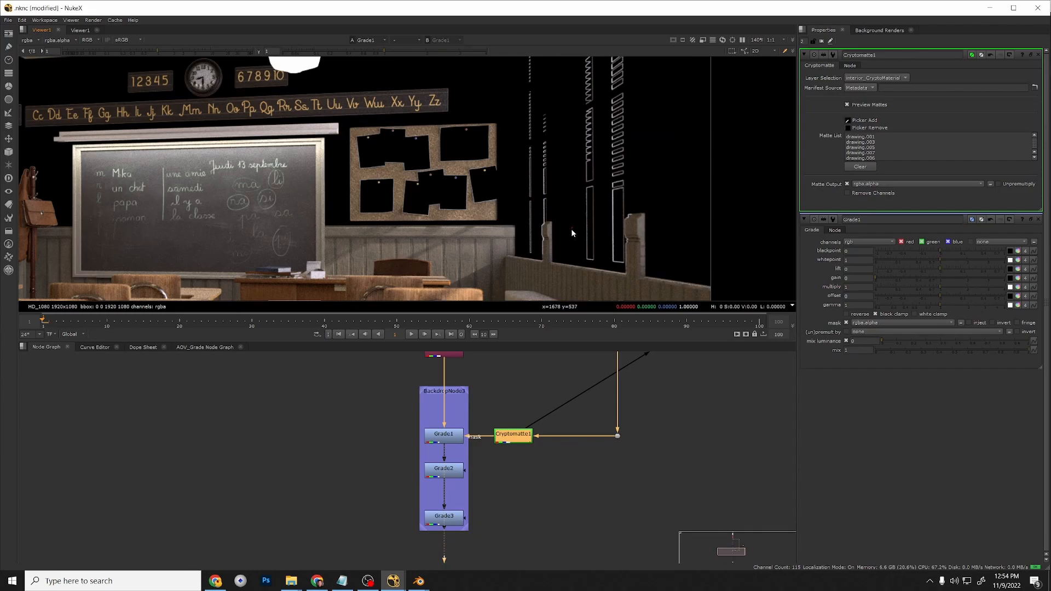
Remove the classroom wall from Cryptomatte1's matte list using Picker Remove.
left_click(848, 128)
left_click(244, 105, "ctrl")
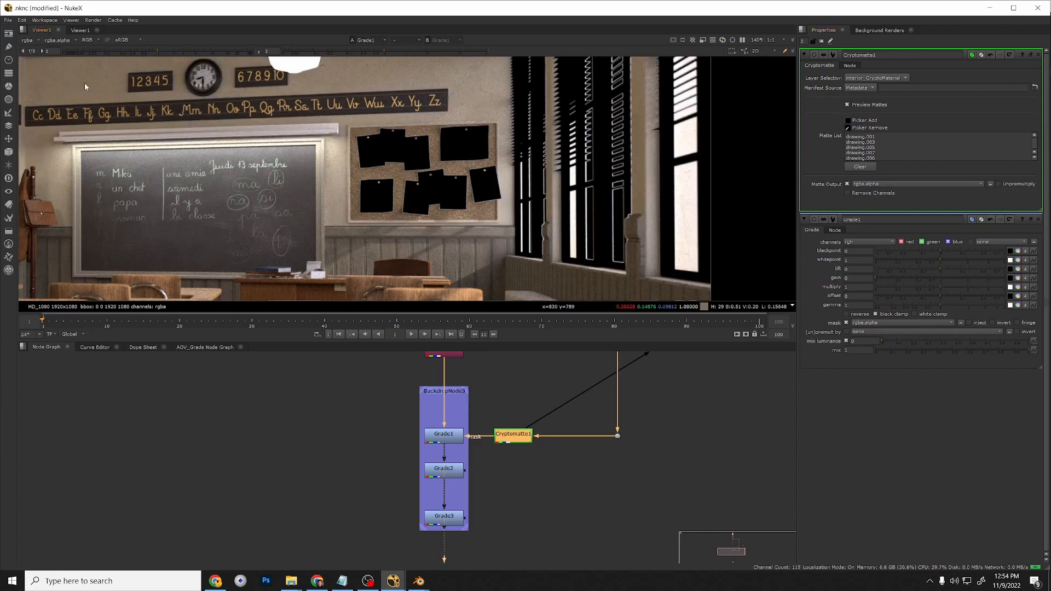
scroll(284, 180, "down", 3)
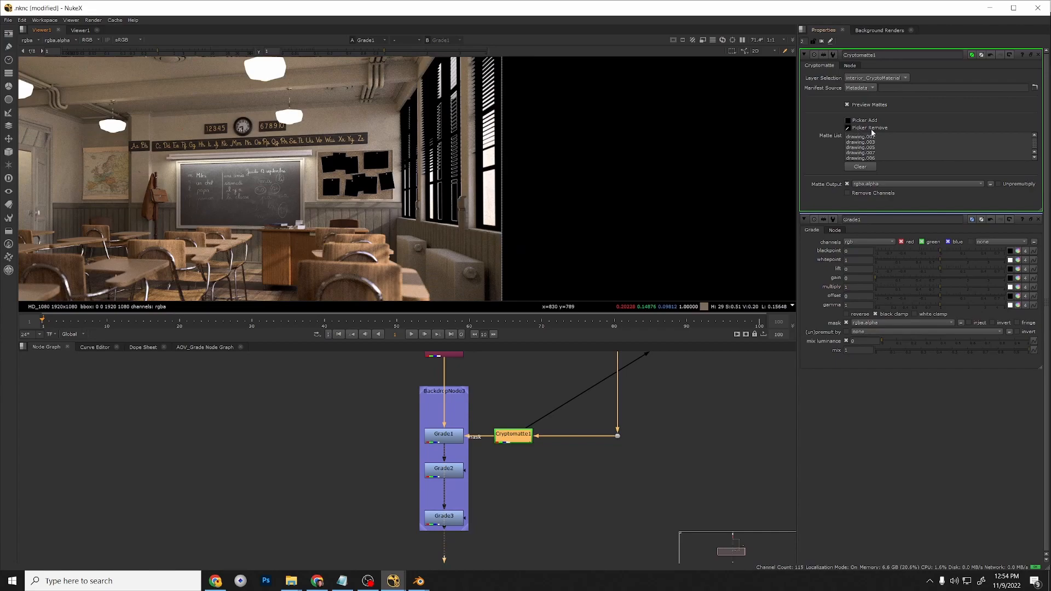
scroll(158, 123, "down", 1)
middle_click_drag(380, 126, 509, 132)
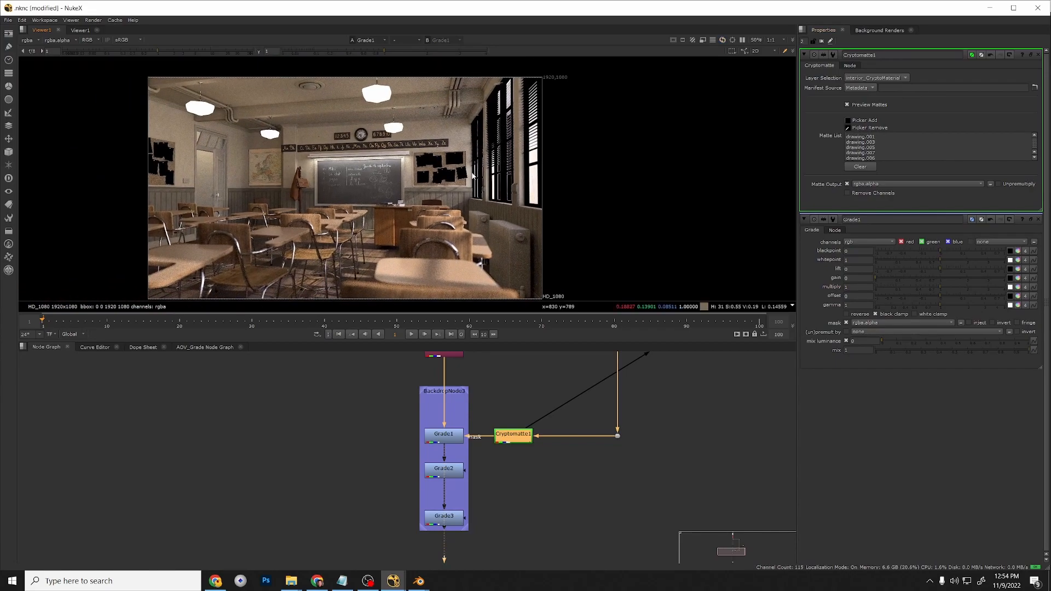
Open Grade1's properties, raise its gain to 1 and reduce it to 0.76.
scroll(430, 197, "up", 6)
scroll(358, 205, "down", 4)
scroll(359, 205, "down", 1)
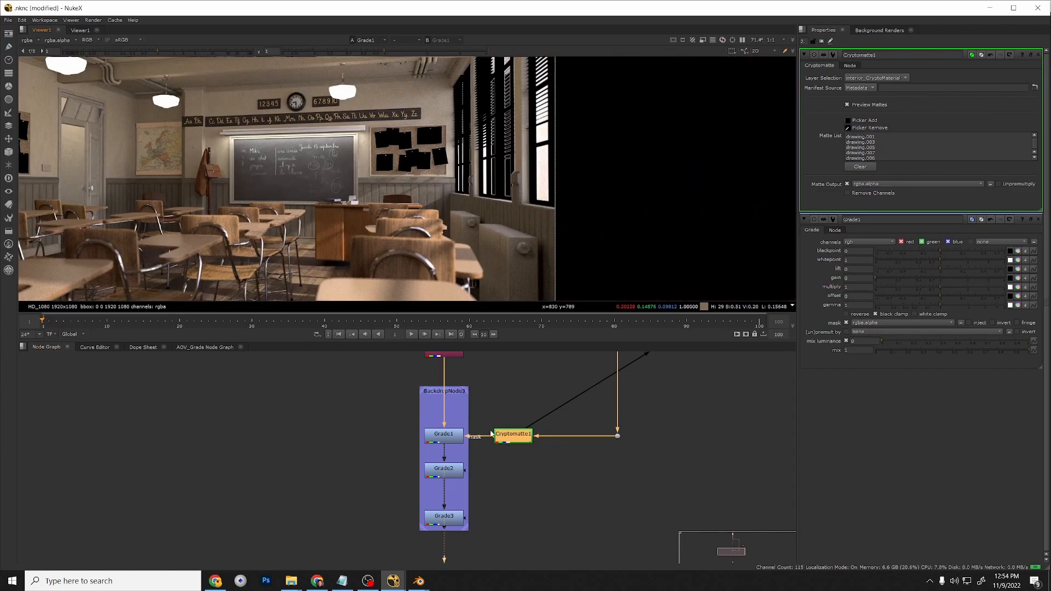
double_click(444, 435)
double_click(858, 113)
type("1")
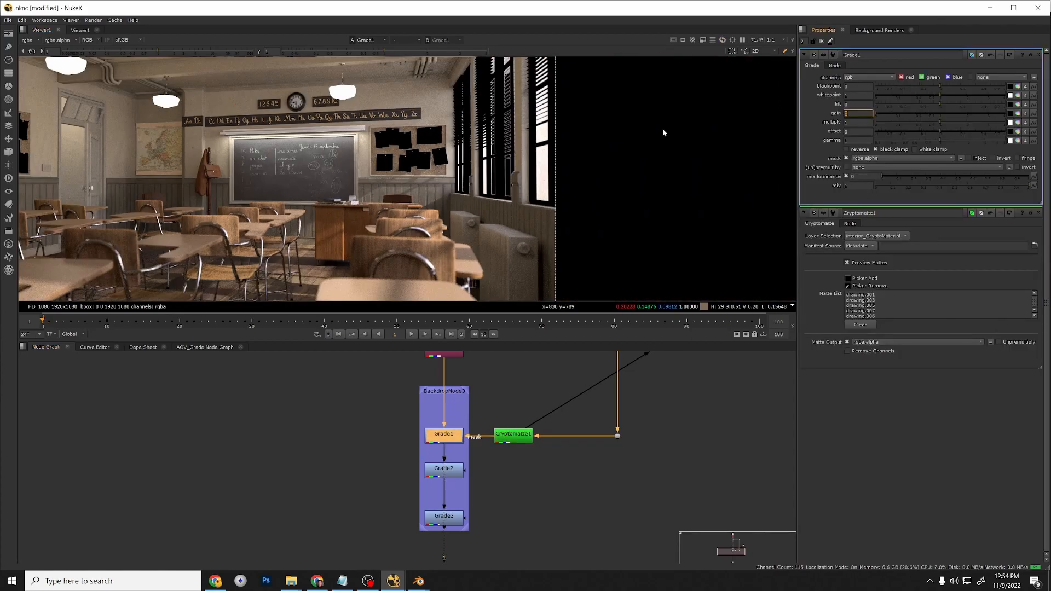
key("Return")
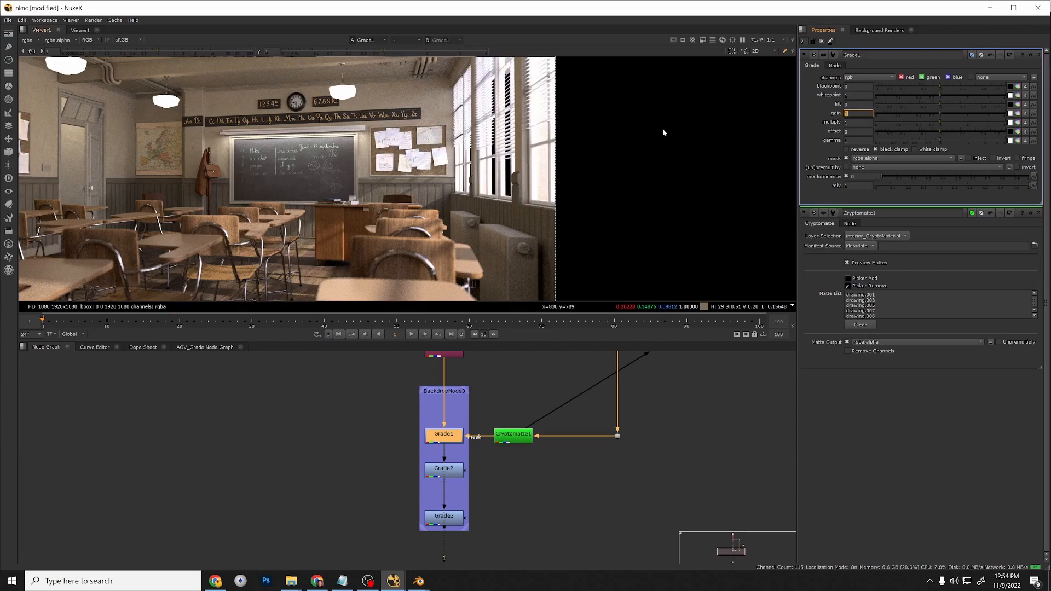
left_click(932, 112)
scroll(460, 187, "up", 4)
scroll(461, 187, "up", 3)
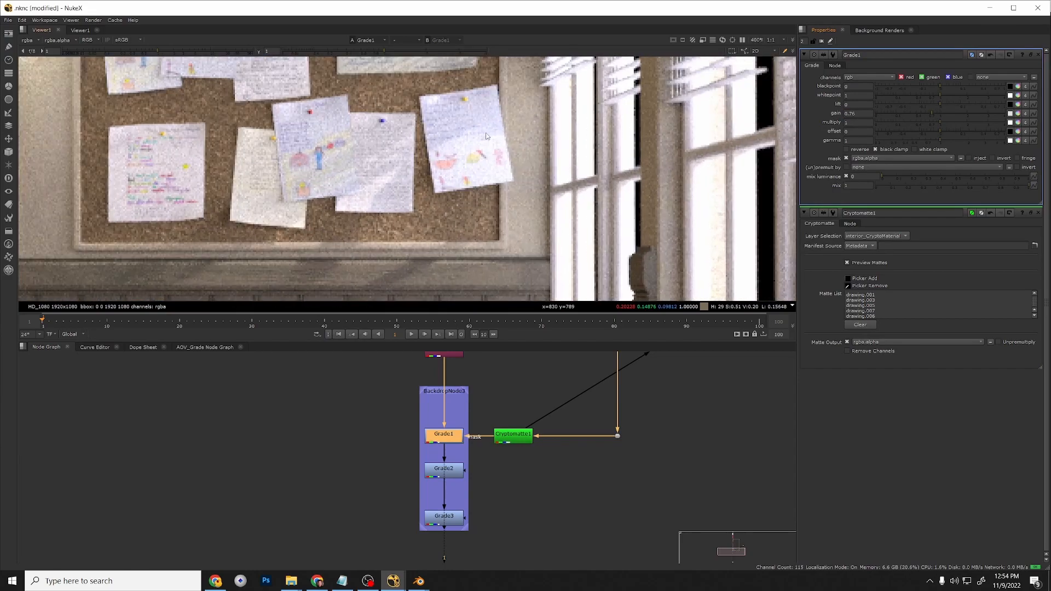
Try a gain of 1 on Grade1 and return it to 0.76 while checking the pinned drawings up close.
double_click(846, 114)
type("1")
key("Return")
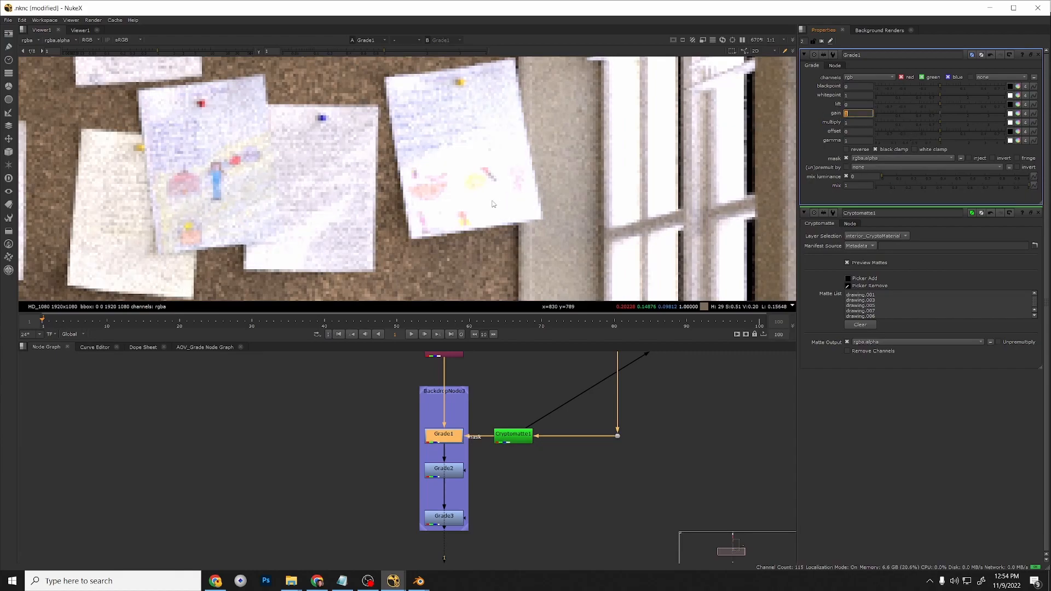
scroll(474, 194, "up", 2)
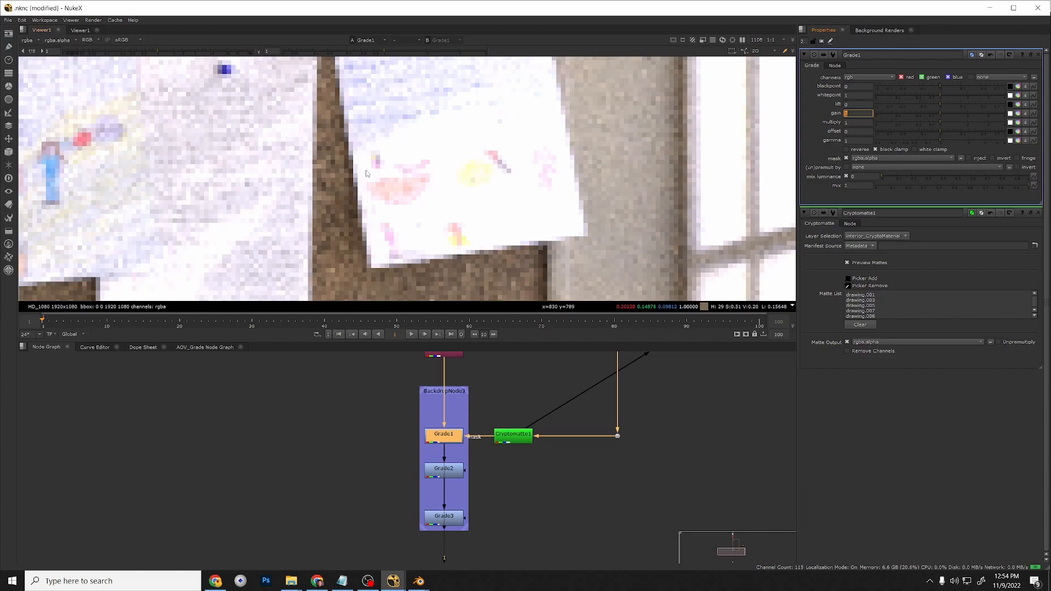
type("0.76")
key("Return")
mouse_move(931, 110)
left_mouse_down()
mouse_move(902, 111)
mouse_move(944, 110)
mouse_move(932, 112)
left_mouse_up()
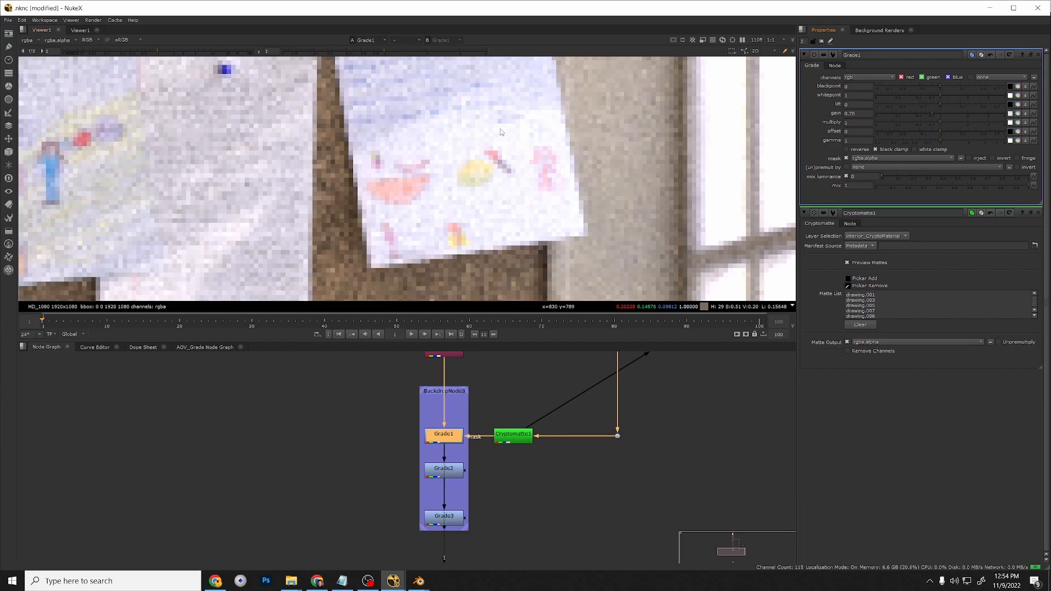
scroll(382, 219, "down", 6)
scroll(382, 219, "down", 5)
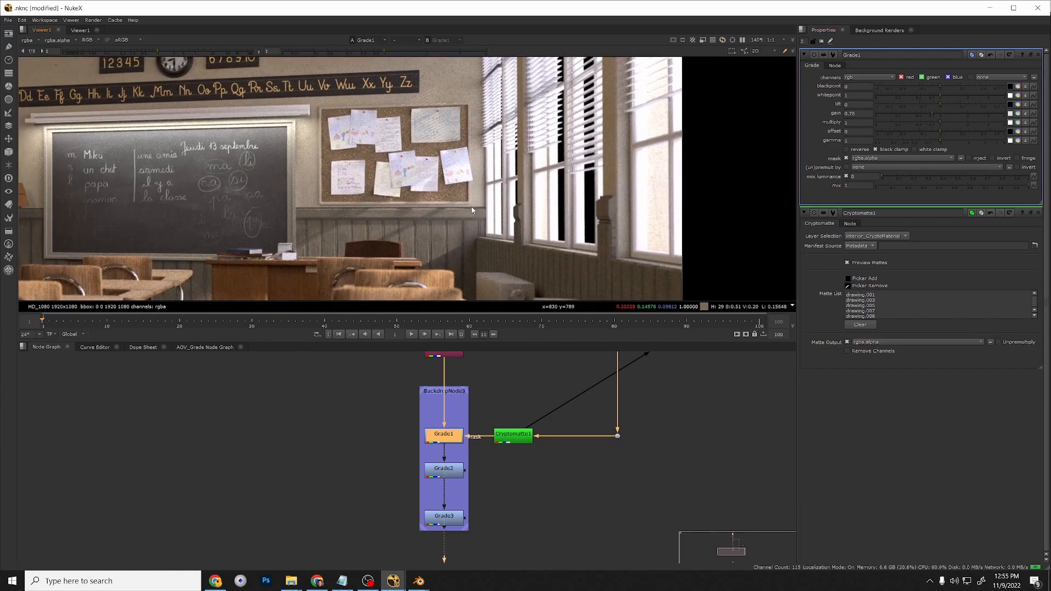
scroll(488, 207, "down", 1)
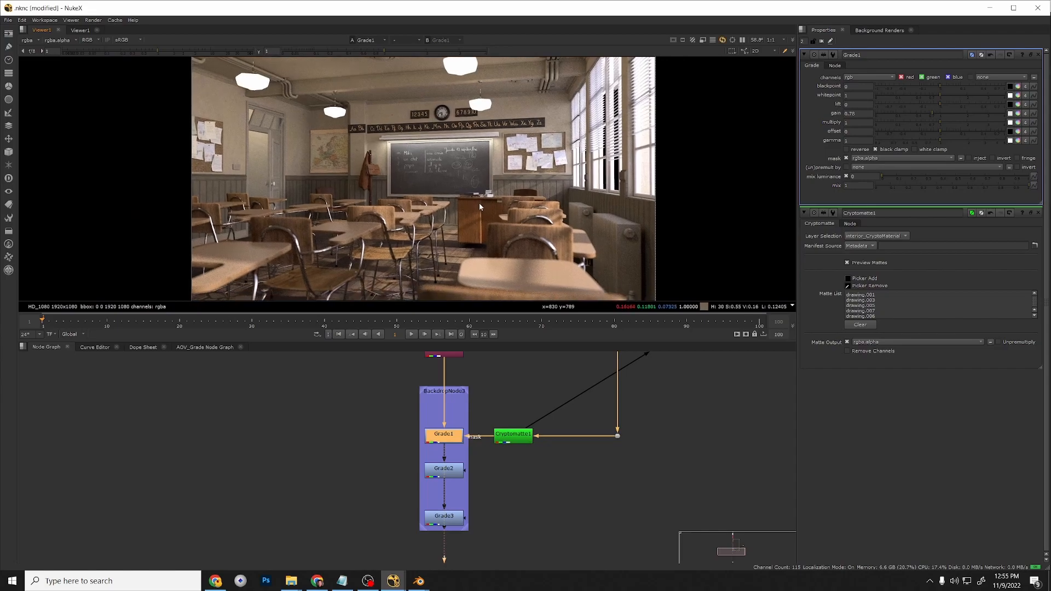
Show Grade3's output in the viewer and move the Viewer node aside, away from the grade chain.
left_click(458, 514)
key("1")
scroll(499, 508, "down", 4)
scroll(480, 476, "up", 3)
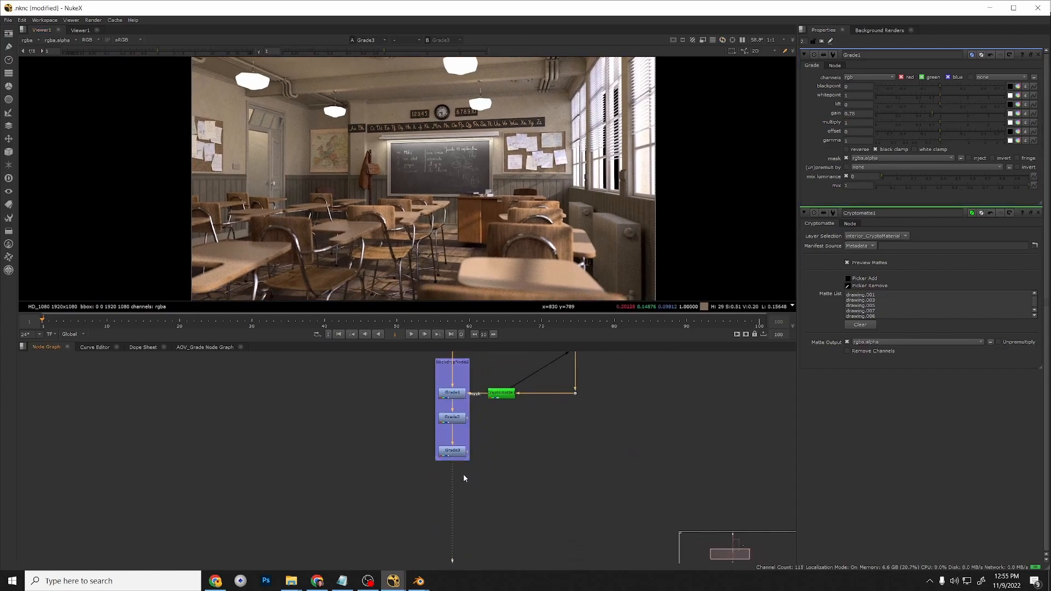
left_click_drag(448, 555, 242, 511)
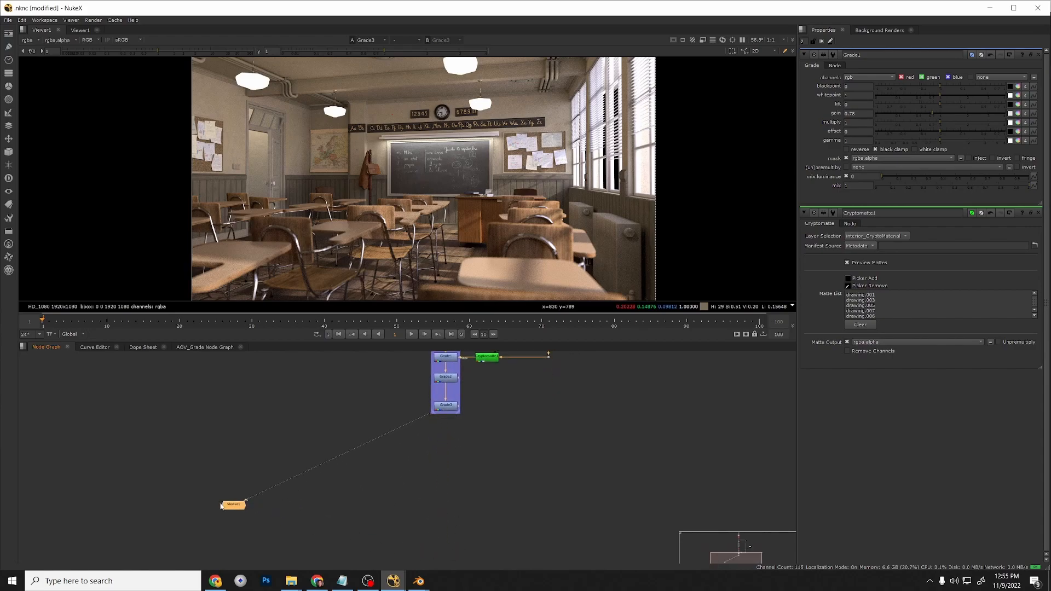
Add a ZDefocus node to the node graph and place it directly below Grade3.
scroll(337, 445, "down", 3)
middle_click_drag(371, 384, 389, 433)
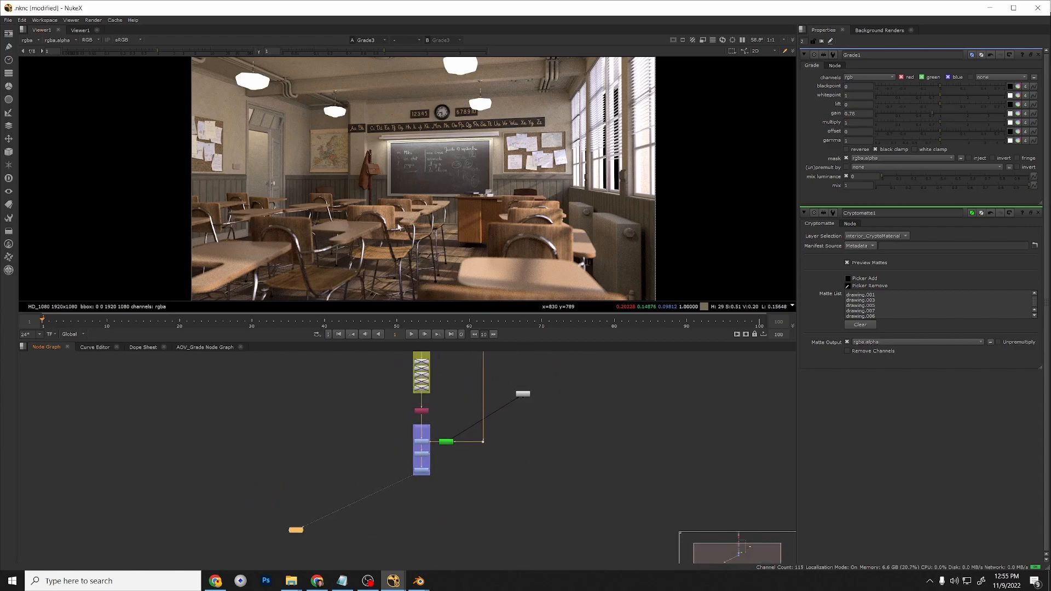
scroll(469, 515, "up", 3)
middle_click_drag(410, 461, 468, 469)
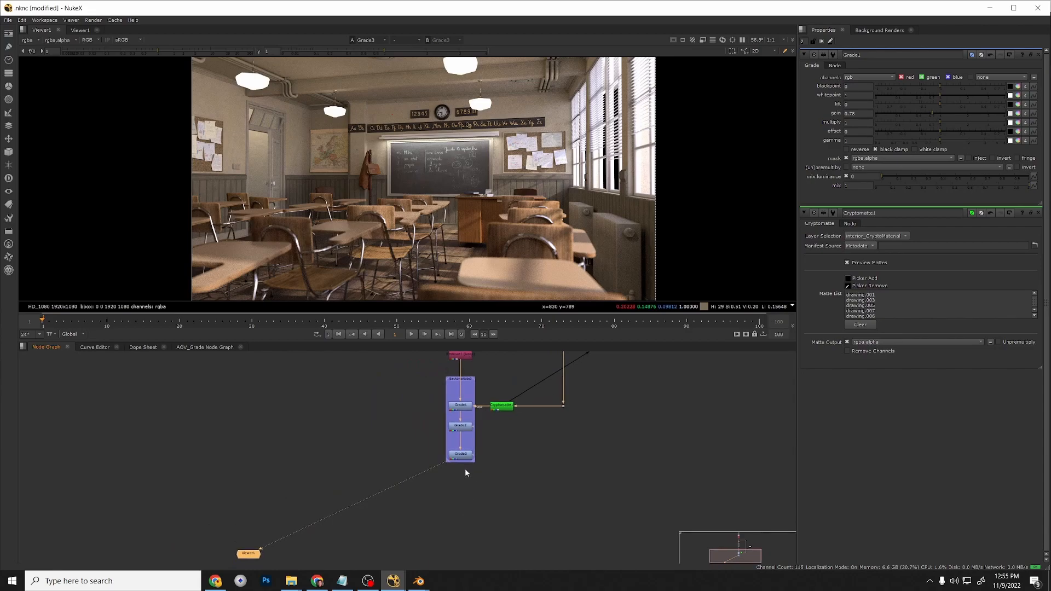
scroll(467, 468, "up", 3)
left_click(462, 498)
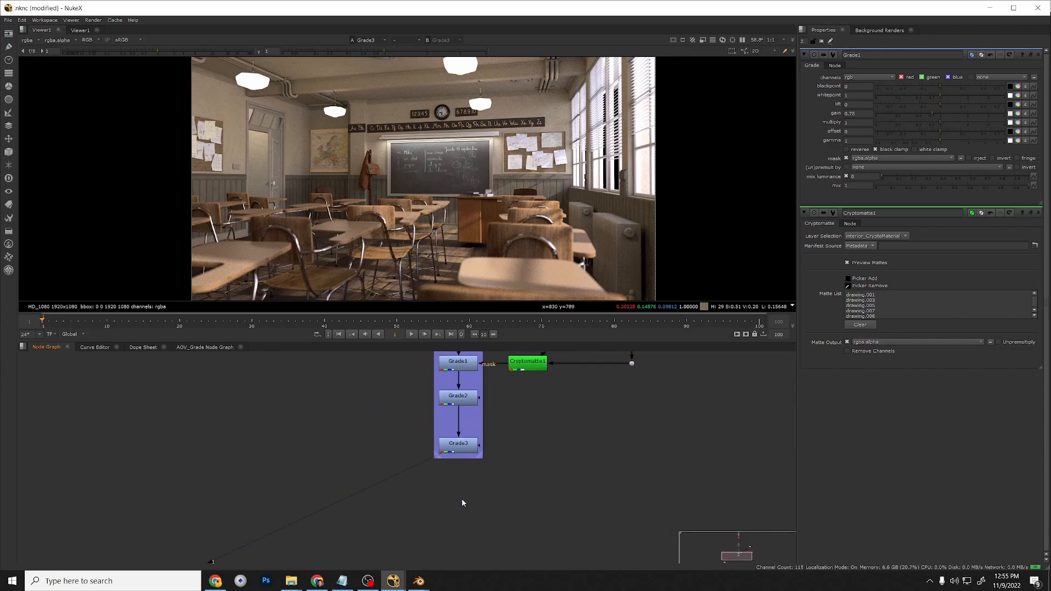
key("Tab")
type("zde")
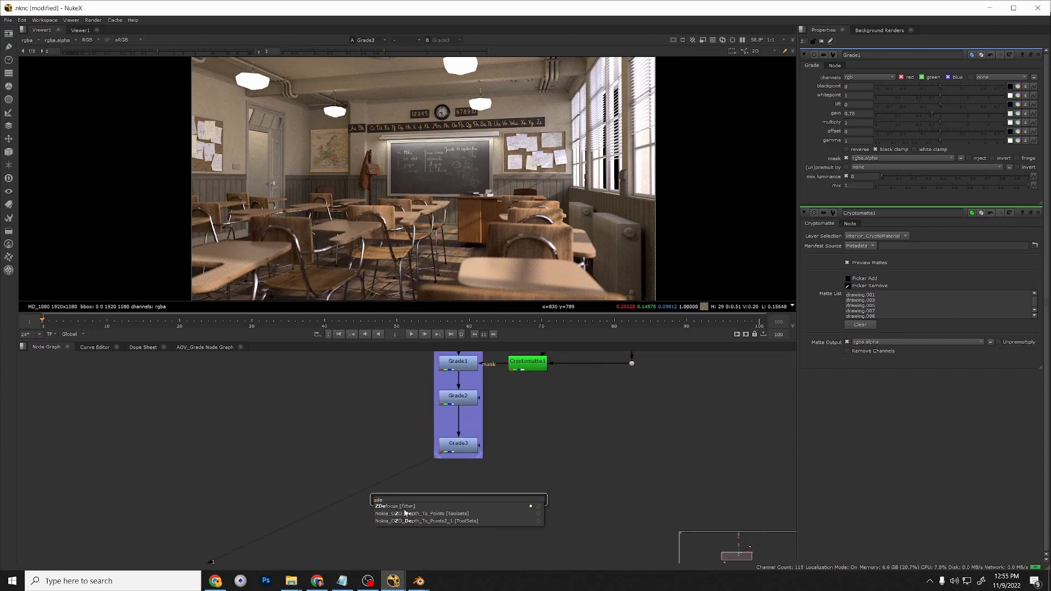
left_click(394, 506)
left_click_drag(464, 504, 457, 543)
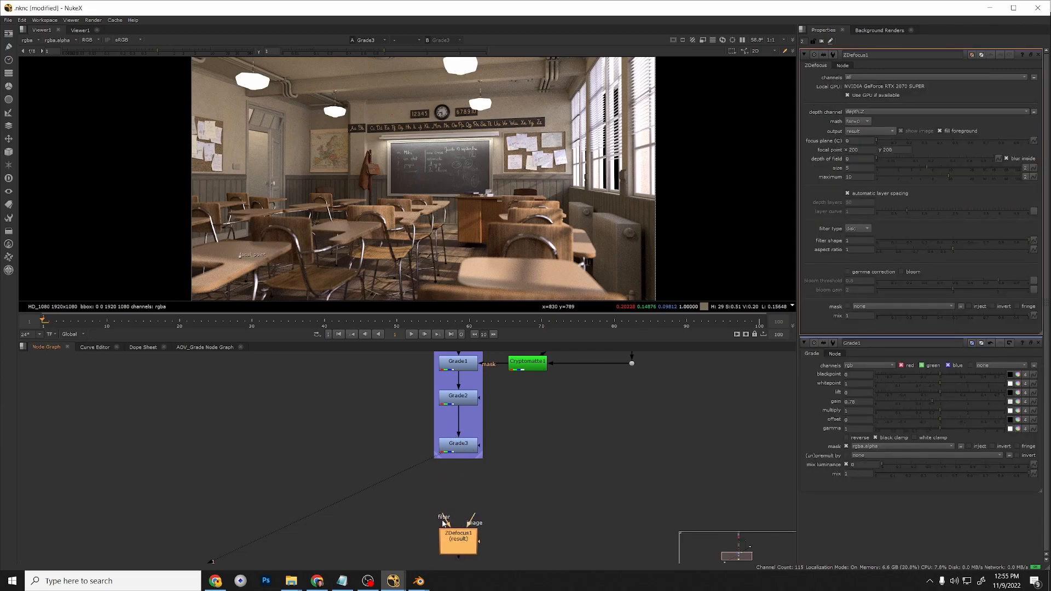
Connect ZDefocus1's image input to Grade3, leave the filter input unconnected, and view the defocused output.
left_click_drag(468, 519, 458, 445)
left_click_drag(443, 516, 250, 475)
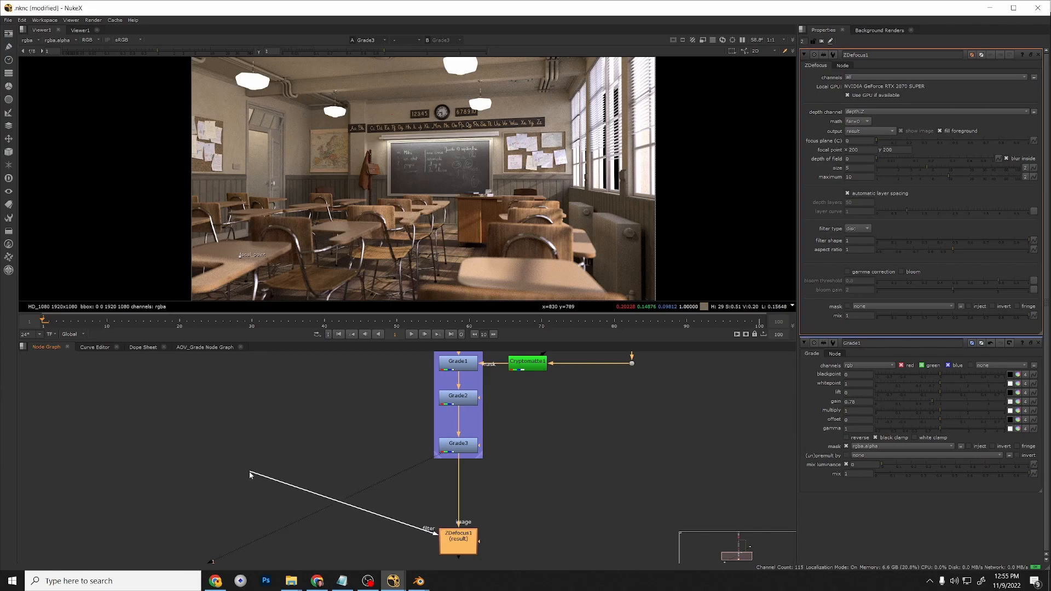
left_click_drag(249, 475, 340, 505)
key("1")
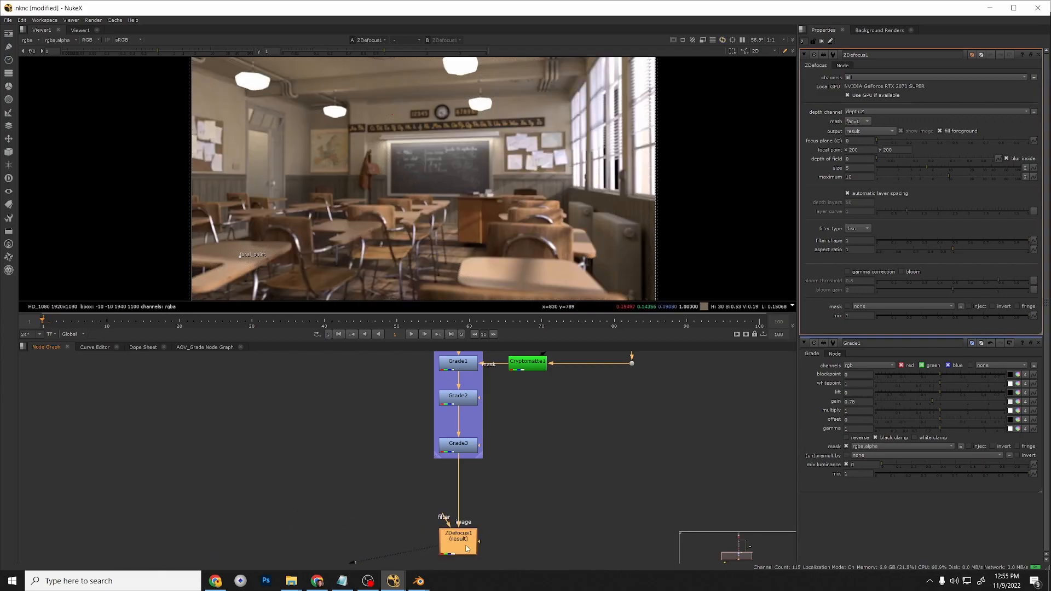
Select ZDefocus1 and move its focal point onto the student chair in the middle of the classroom.
middle_click_drag(479, 519, 457, 481)
left_click(465, 511)
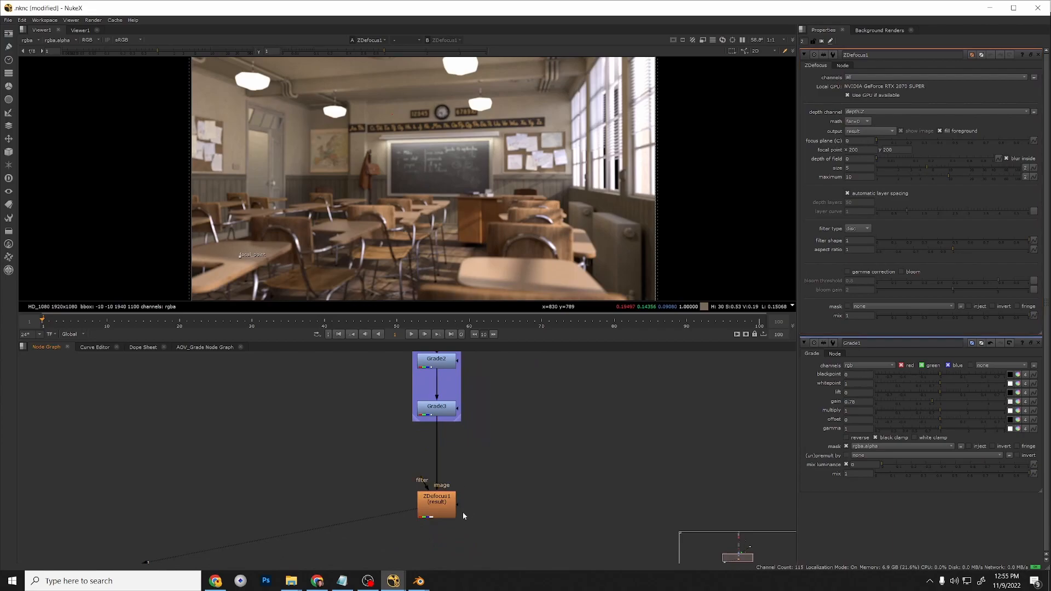
left_click(433, 507)
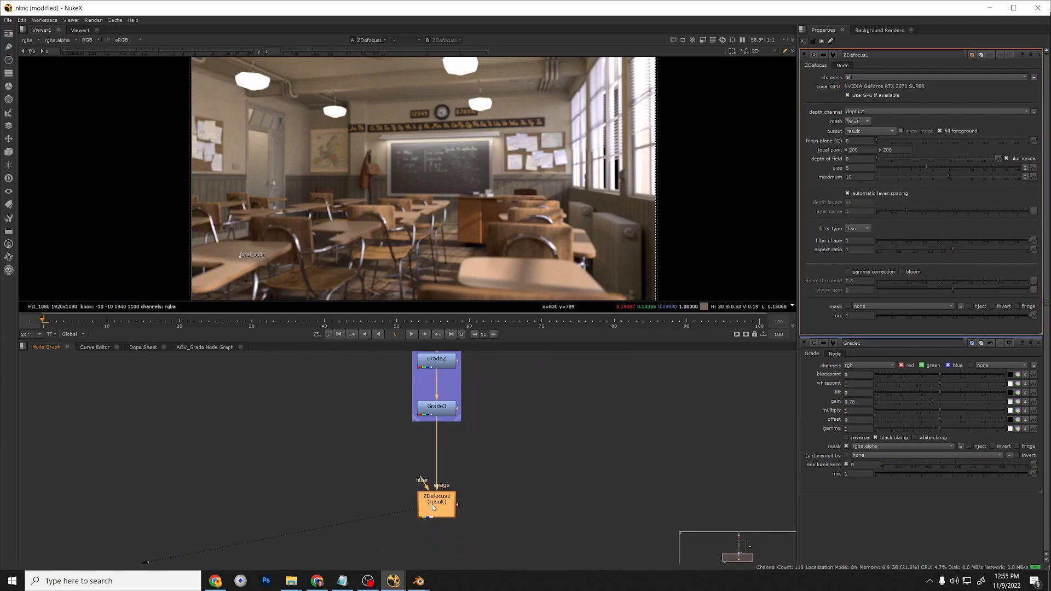
left_click_drag(243, 261, 394, 220)
View the Read1 node's output at the start of the node tree and open its properties.
scroll(525, 495, "down", 6)
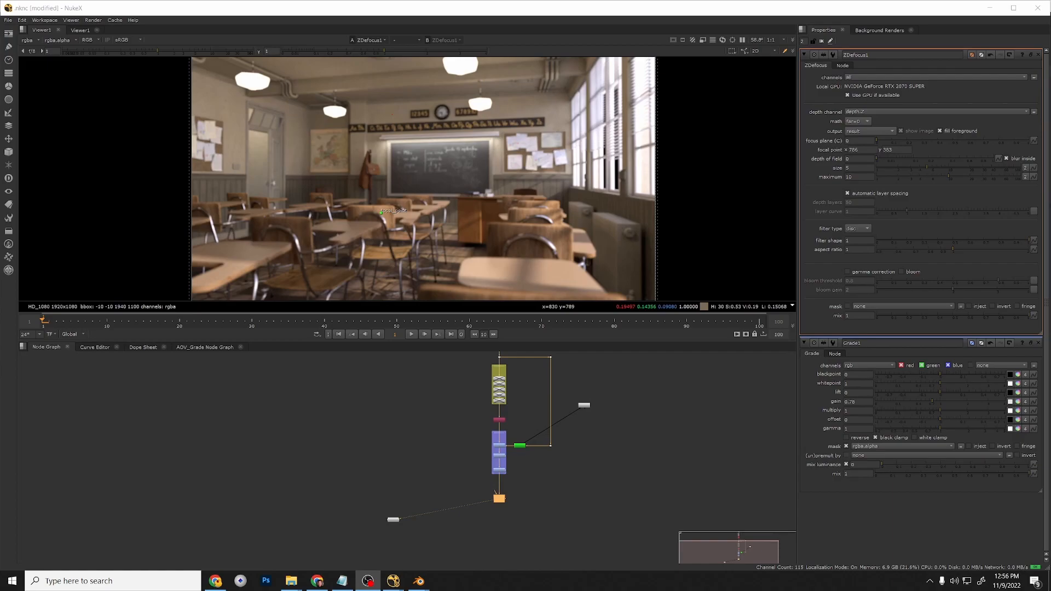
scroll(493, 515, "down", 3)
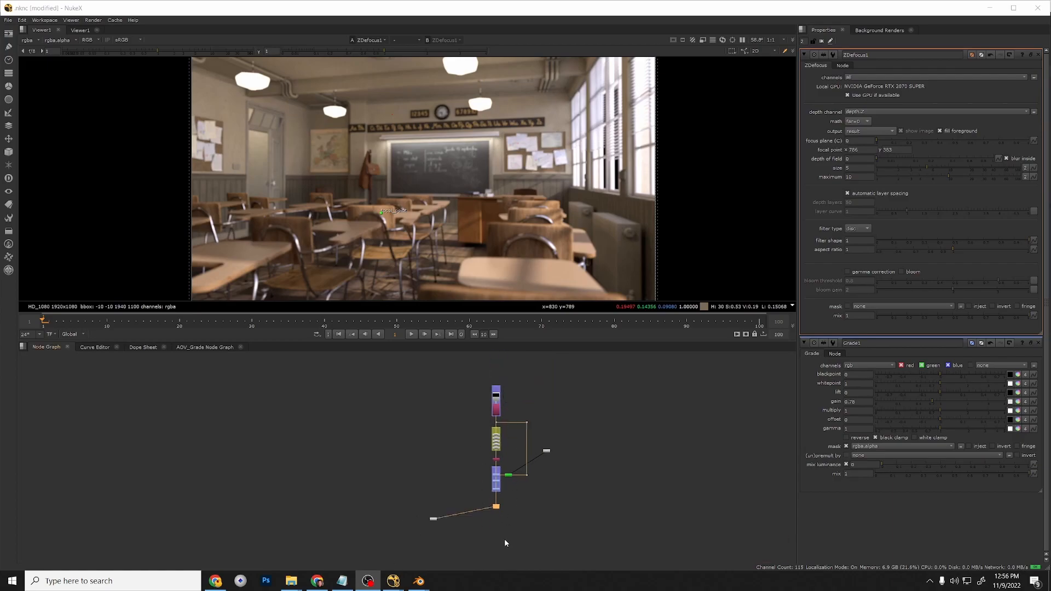
scroll(498, 506, "up", 3)
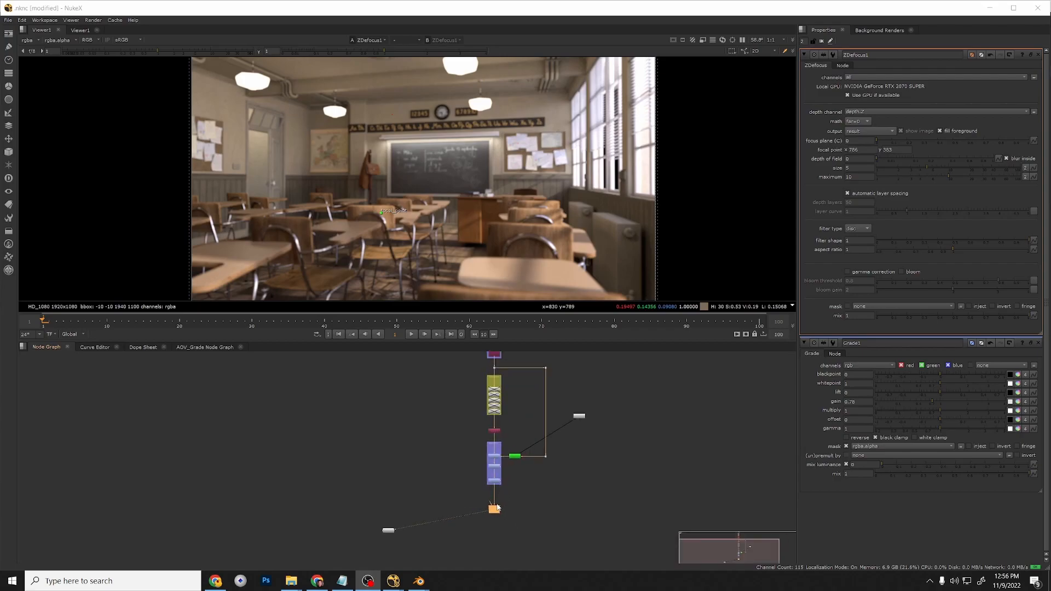
middle_click_drag(489, 517, 488, 546)
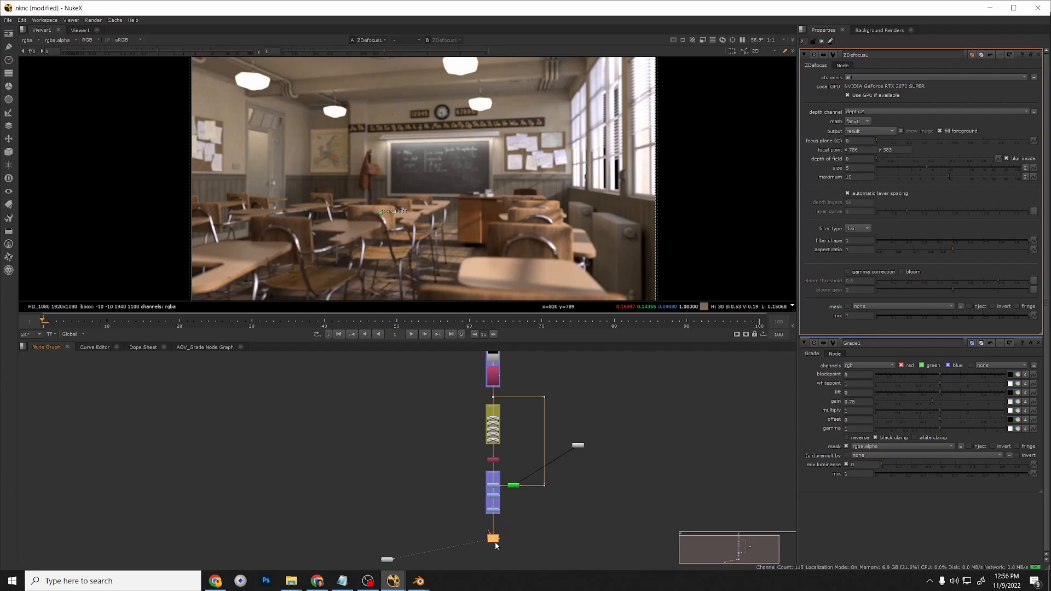
middle_click_drag(520, 421, 518, 489)
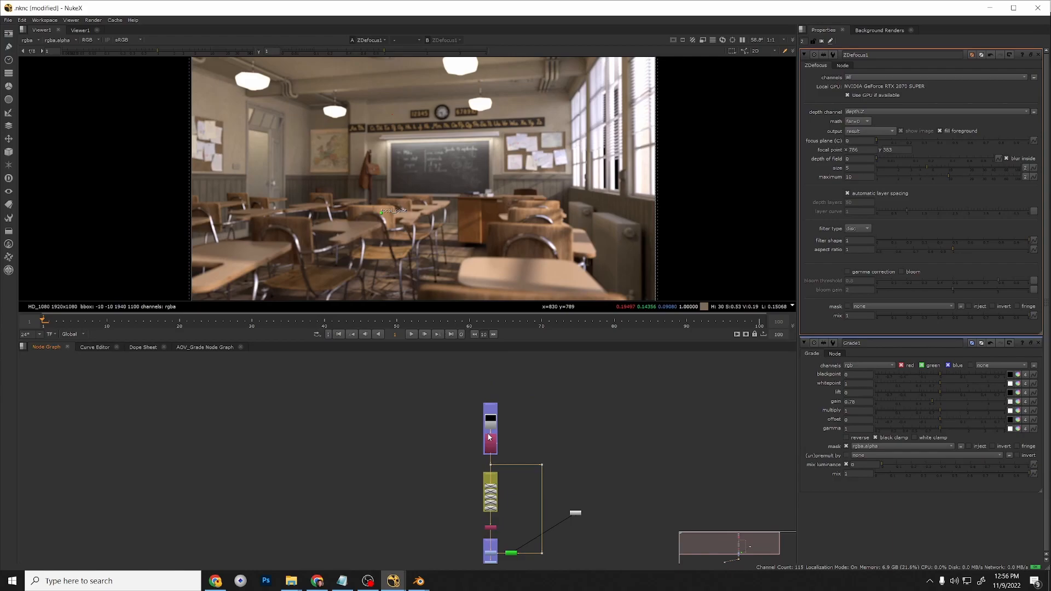
scroll(495, 432, "up", 5)
left_click(494, 415)
key("1")
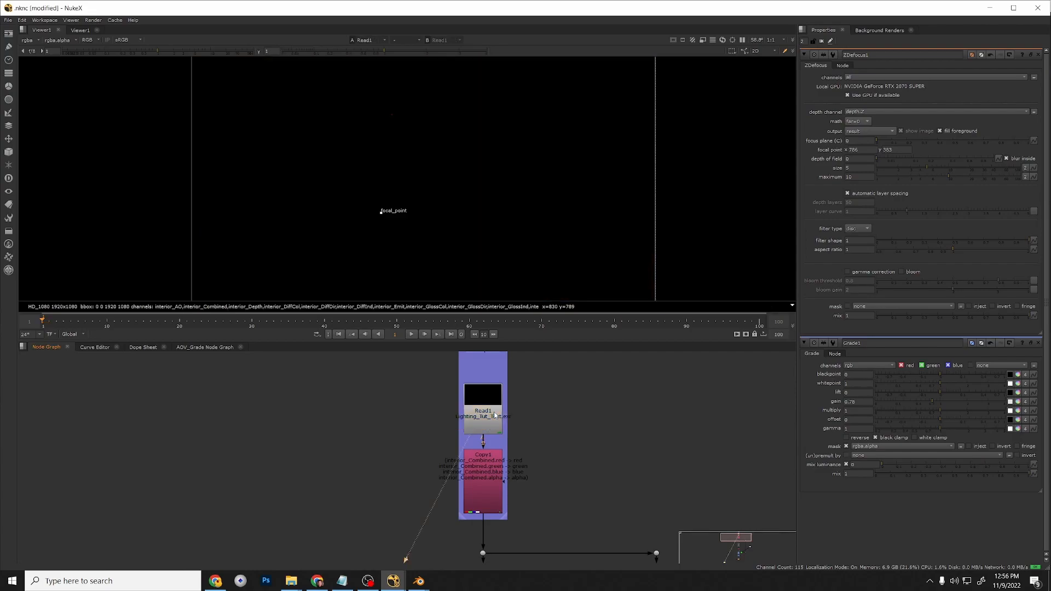
double_click(495, 415)
scroll(419, 203, "down", 2)
scroll(443, 214, "up", 2)
scroll(444, 214, "down", 1)
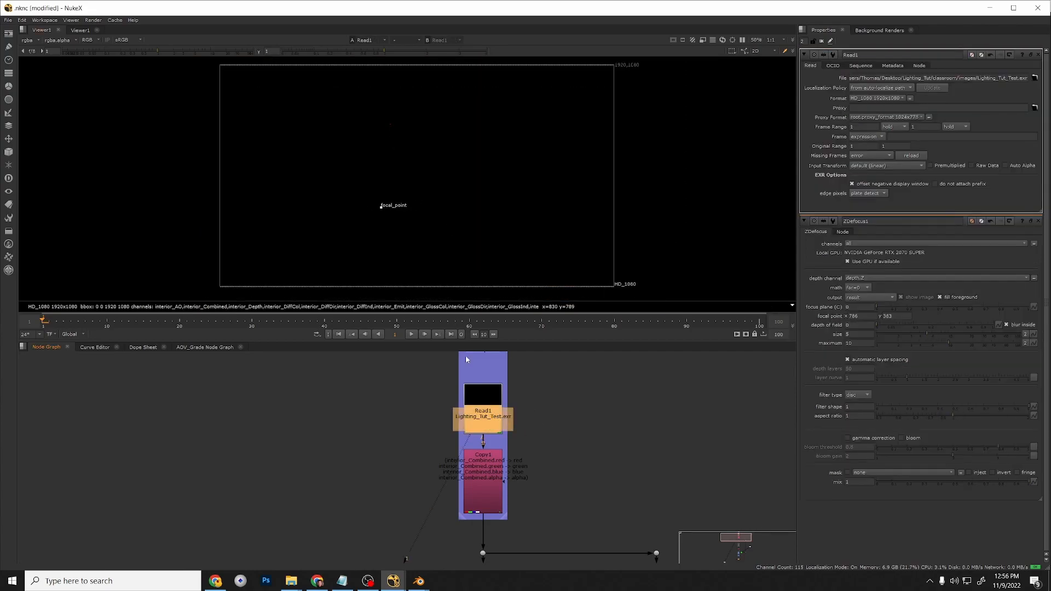
Compare the outputs of Copy1 and Read1 by viewing them alternately.
left_click(488, 492)
key("1")
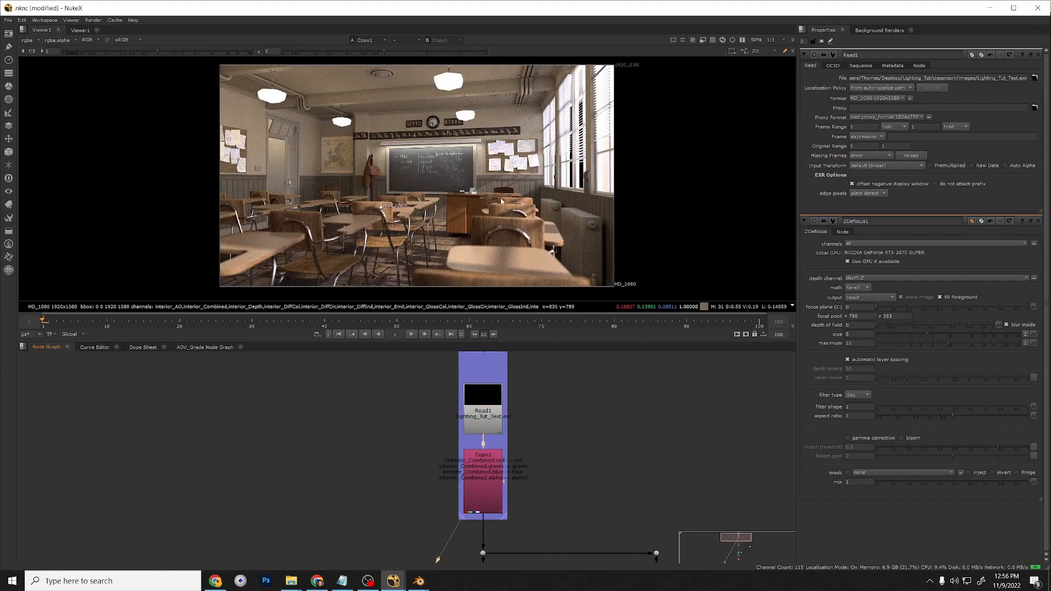
left_click(479, 402)
key("1")
left_click(484, 473)
key("1")
Reopen ZDefocus1's properties and view its output.
scroll(563, 470, "down", 5)
double_click(515, 486)
key("1")
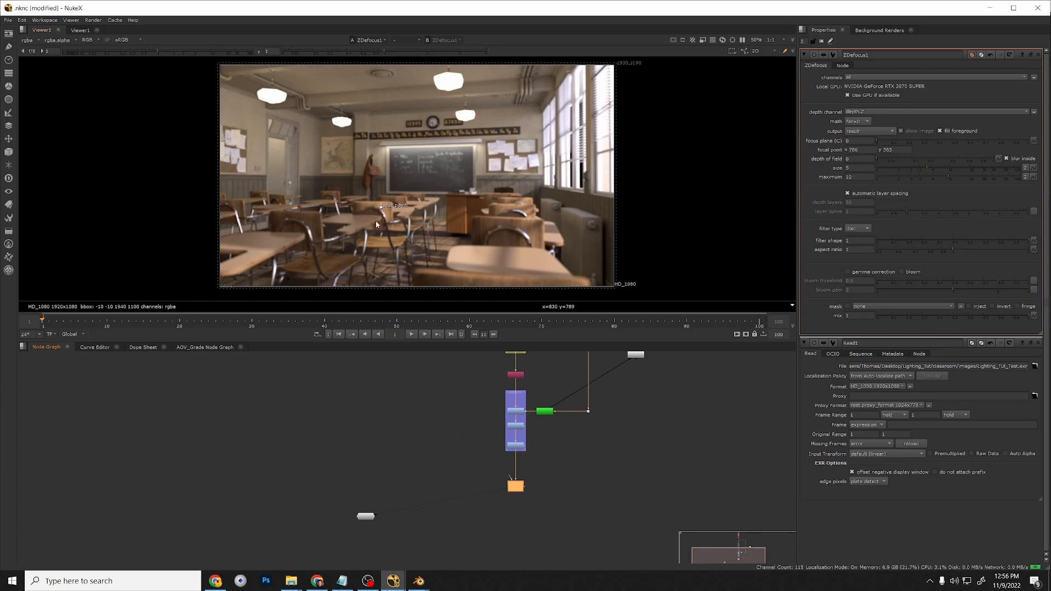
Open Copy1's properties to check its interior_Combined channel mapping and view its output.
scroll(594, 501, "down", 5)
middle_click_drag(533, 415, 523, 467)
scroll(558, 437, "up", 7)
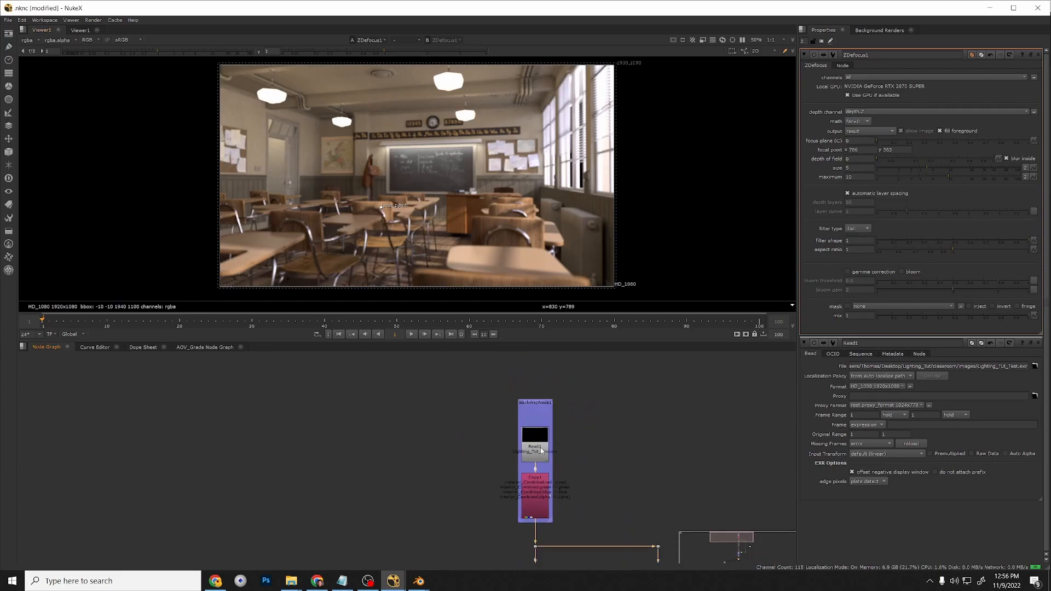
double_click(535, 494)
key("1")
middle_click_drag(640, 496, 592, 422)
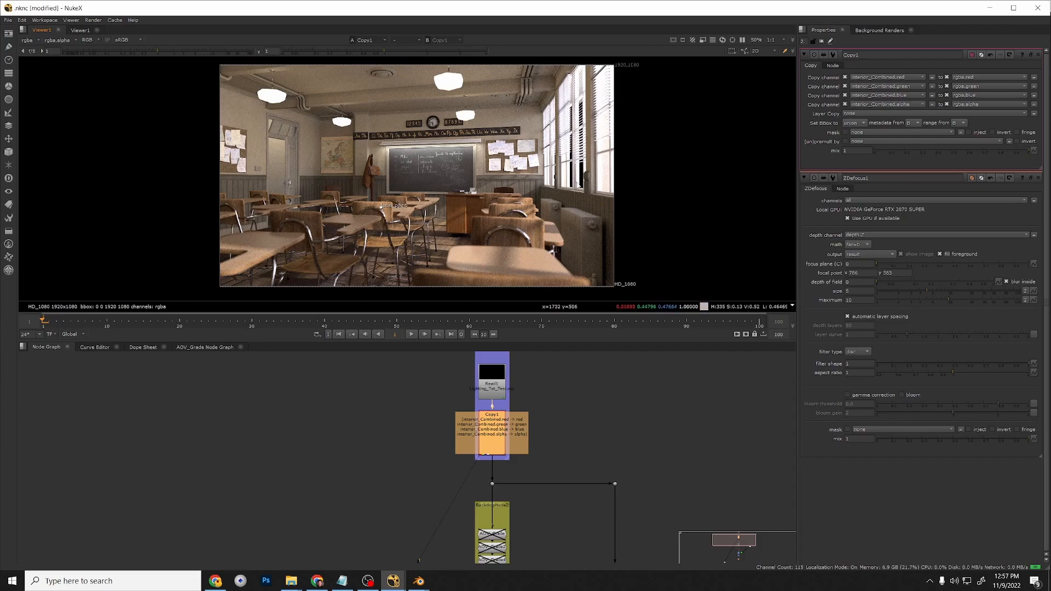
Examine Copy1's alpha channel up close around the classroom windows and return to the color view.
scroll(579, 186, "up", 8)
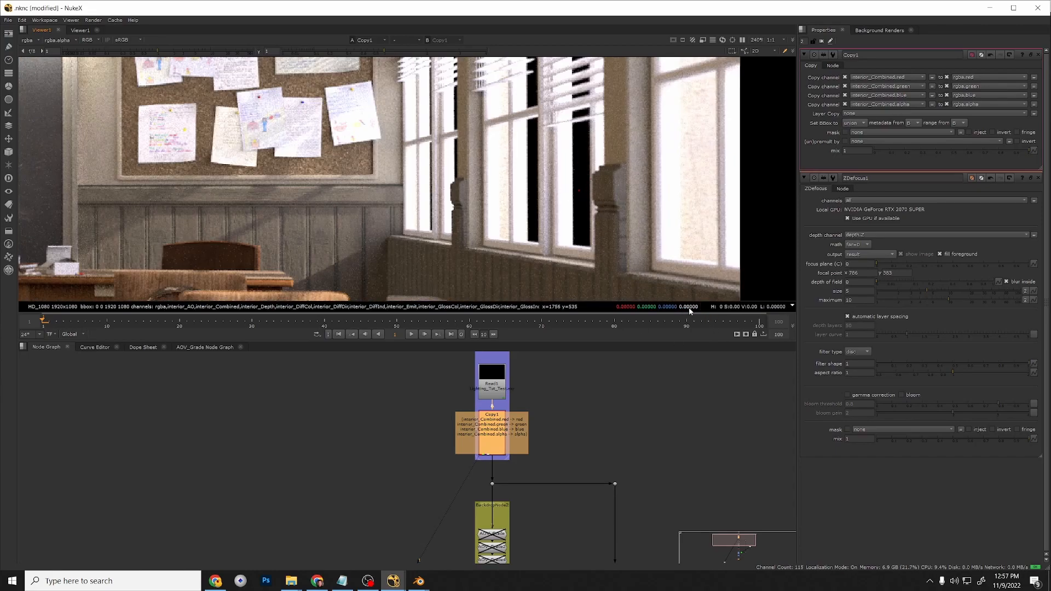
key("a")
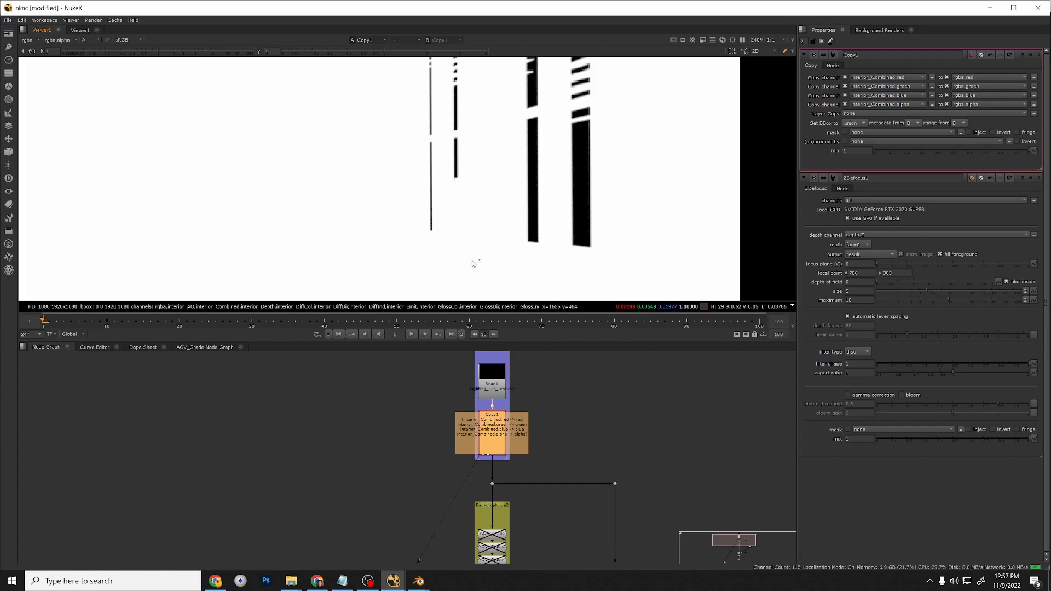
key("a")
scroll(349, 254, "down", 10)
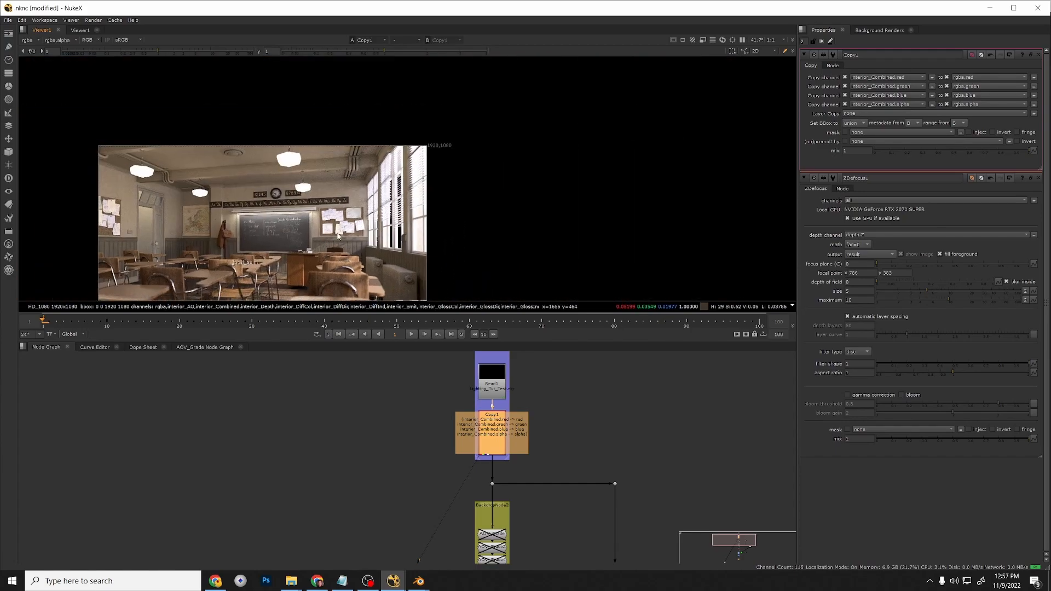
Switch repeatedly between the alpha and color channels to compare them across the whole classroom image.
middle_click_drag(372, 183, 403, 186)
key("a")
key("a")
key("a")
key("a")
key("a")
key("a")
key("a")
key("a")
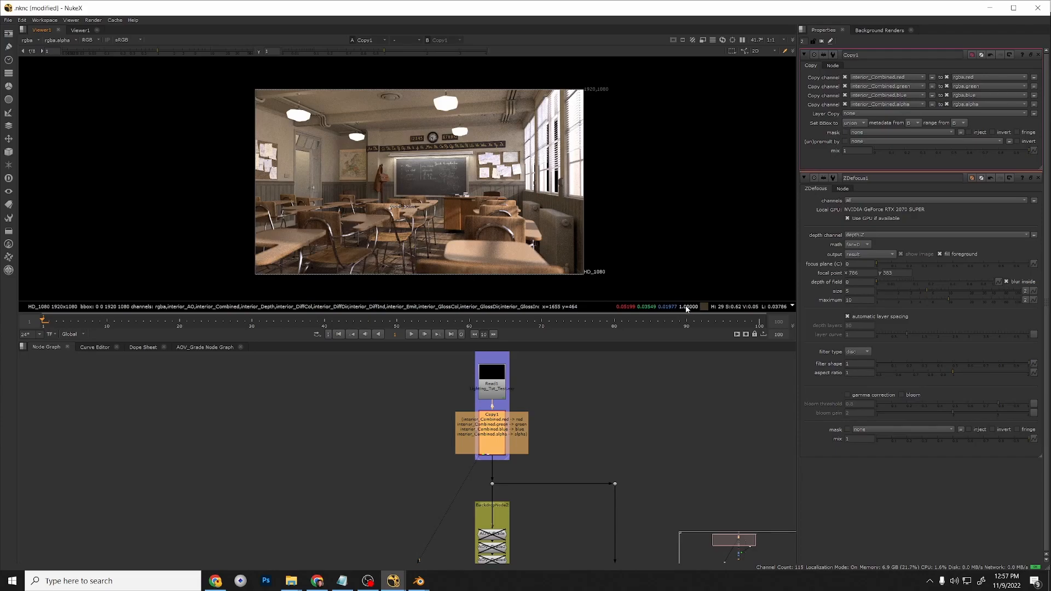
Set the viewer's alpha channel selection to interior_Depth.Z.
left_click(57, 41)
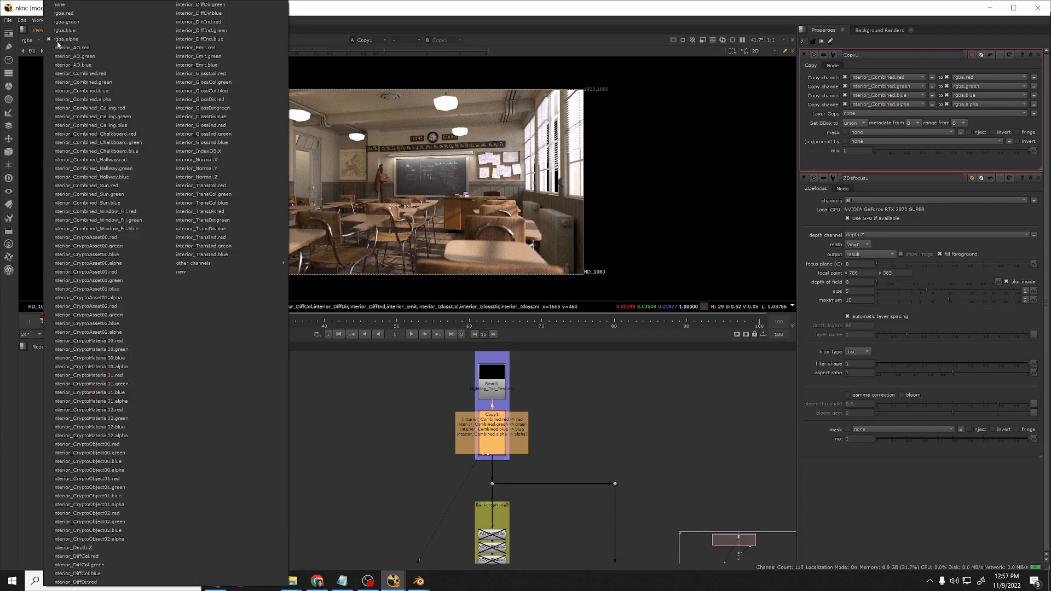
left_click(99, 548)
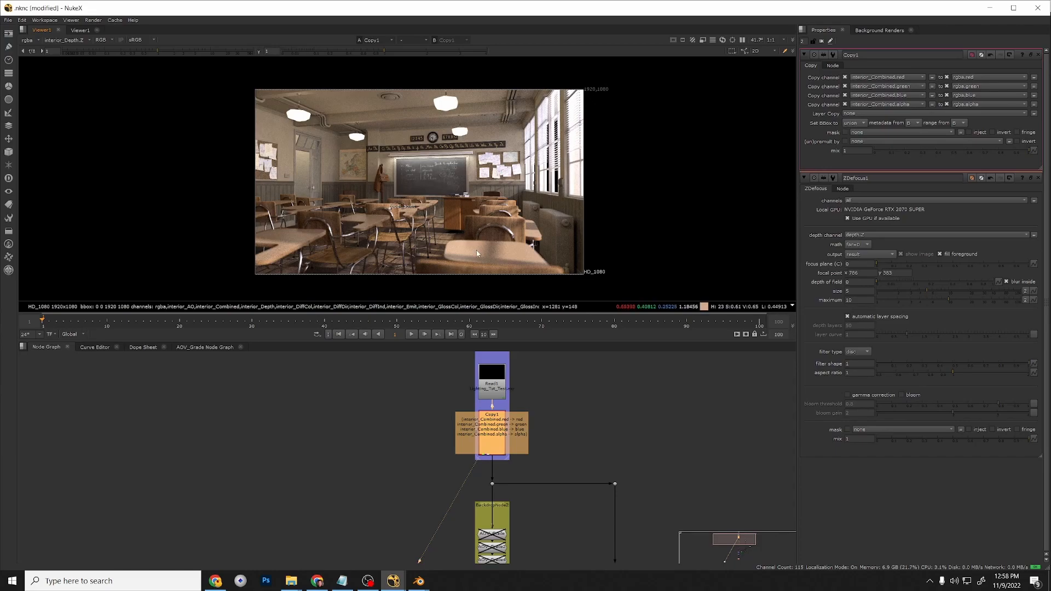
scroll(483, 411, "down", 4)
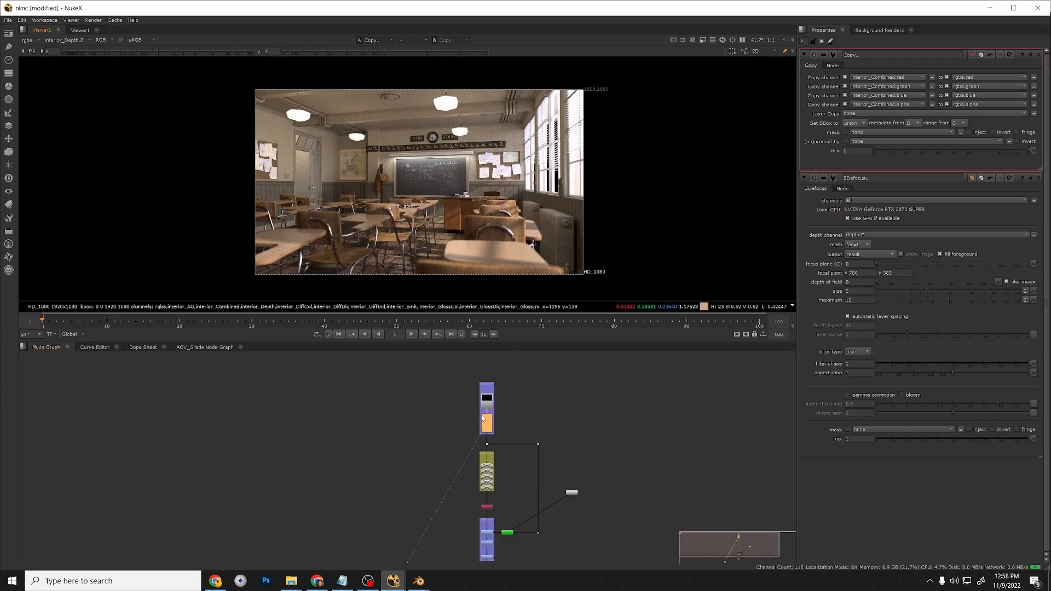
scroll(504, 420, "up", 3)
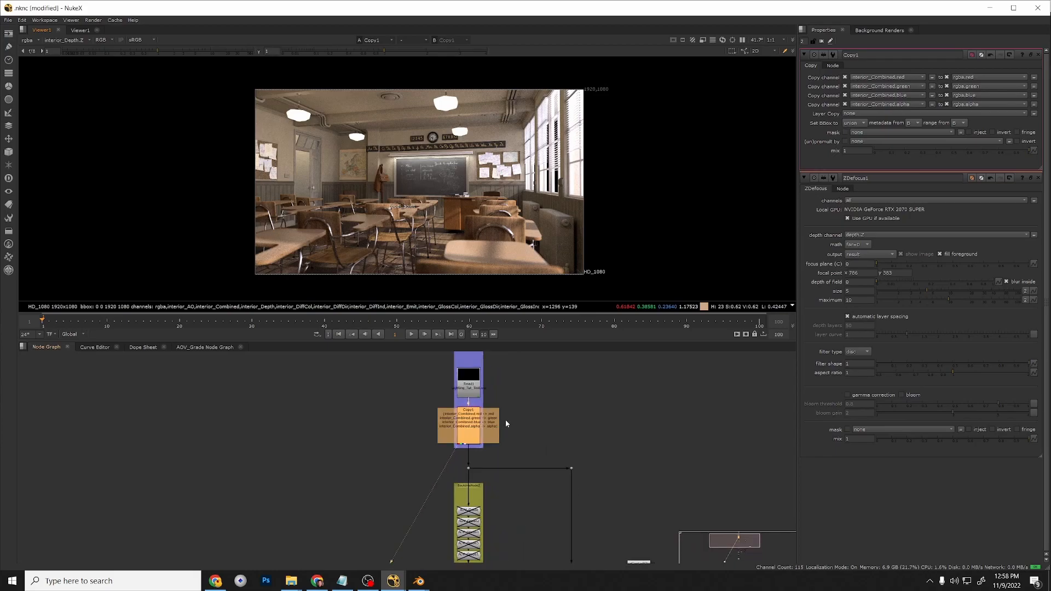
Open ZDefocus1's properties and look up interior_Depth.Z among its depth channel choices, leaving the selection as it is.
scroll(484, 376, "down", 4)
middle_click_drag(504, 466, 504, 396)
scroll(479, 470, "up", 6)
left_click(481, 493)
double_click(481, 494)
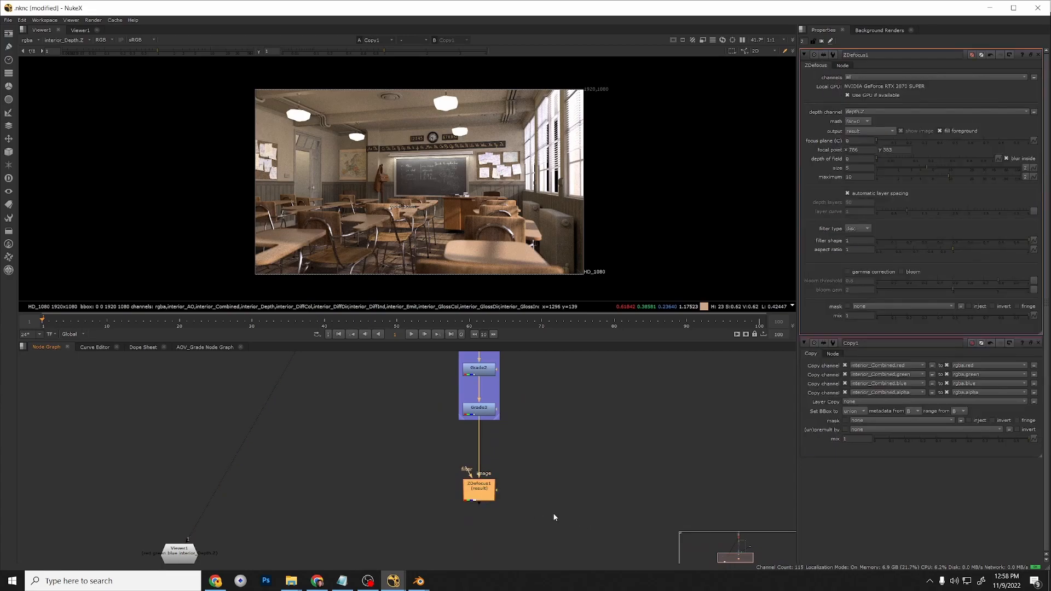
scroll(530, 507, "down", 5)
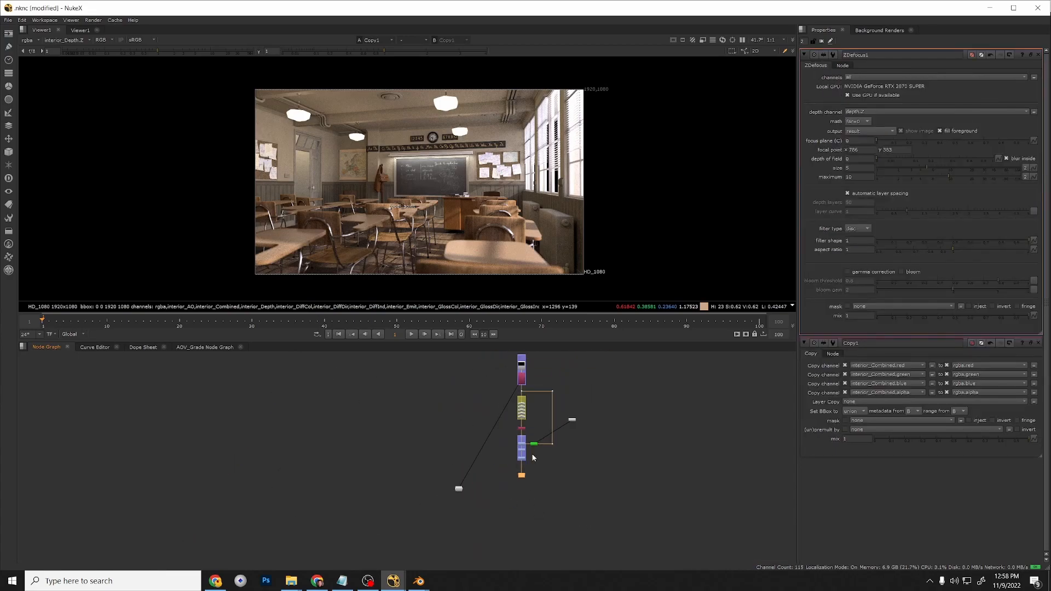
scroll(539, 438, "up", 5)
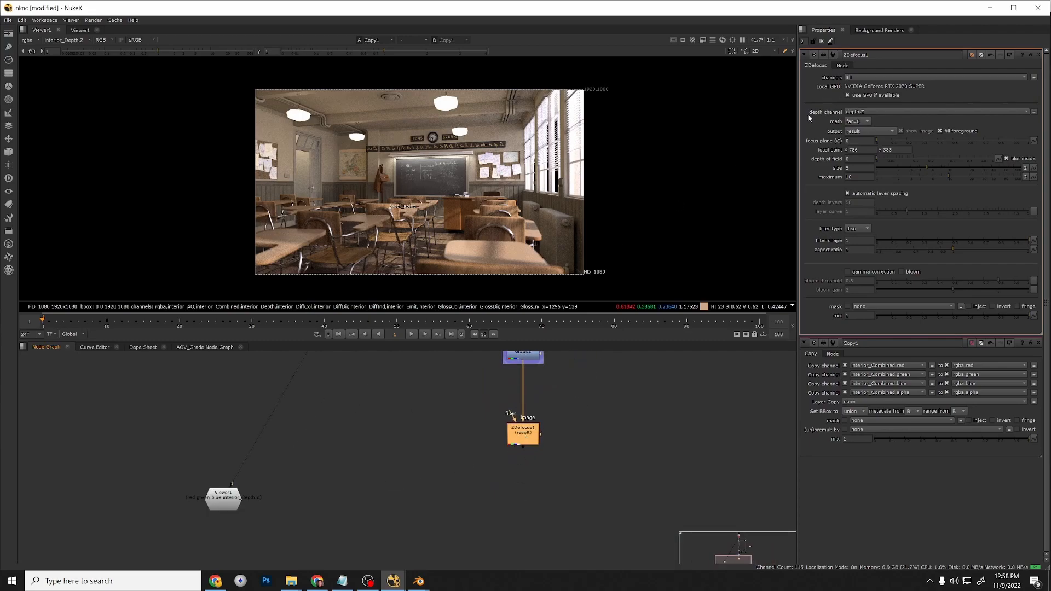
left_click(870, 113)
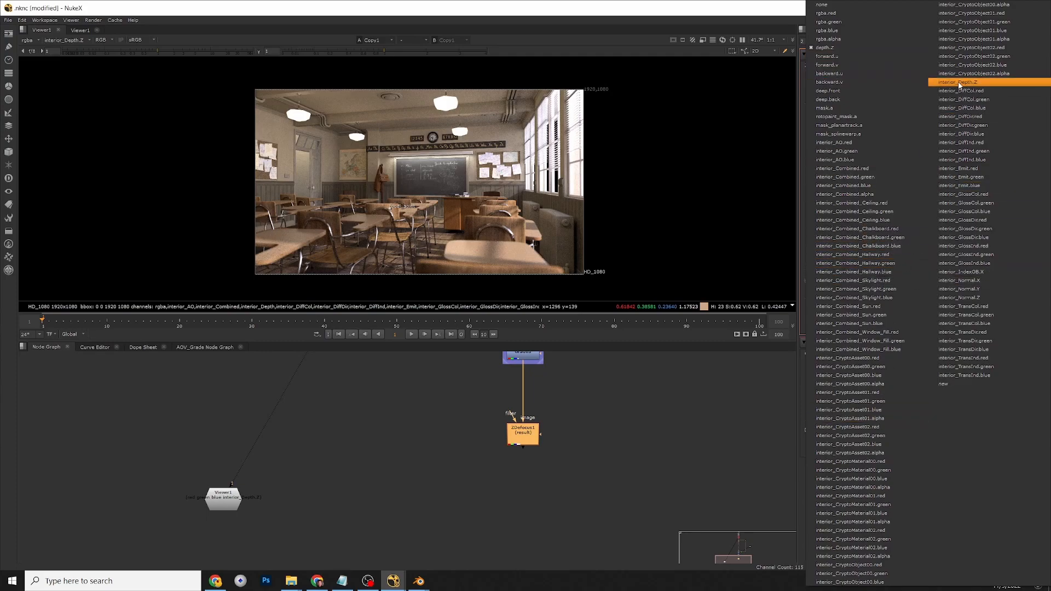
left_click(551, 549)
Add a Shuffle node beside Read1, connect its input to Read1, and view its output.
scroll(464, 501, "down", 8)
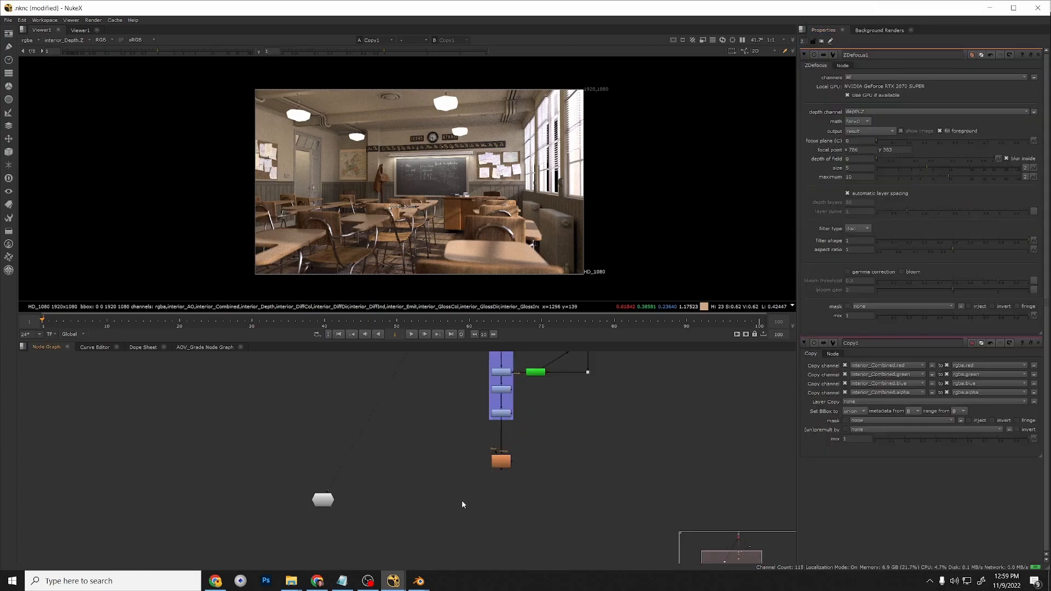
scroll(493, 381, "up", 8)
left_click(467, 396)
key("1")
left_click(566, 468)
key("Tab")
type("shuffle")
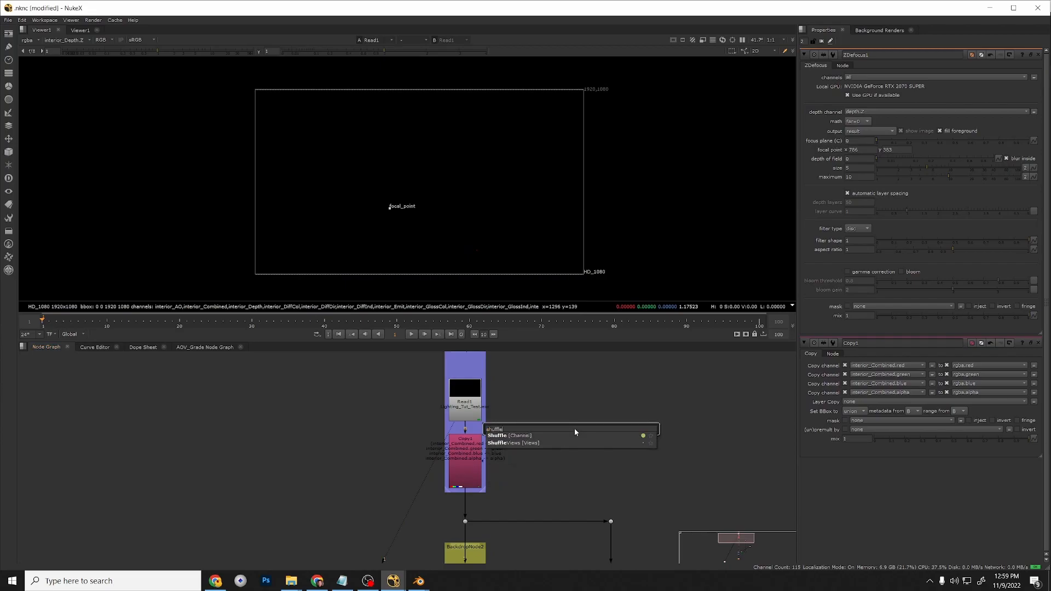
key("Return")
left_click_drag(567, 417, 470, 405)
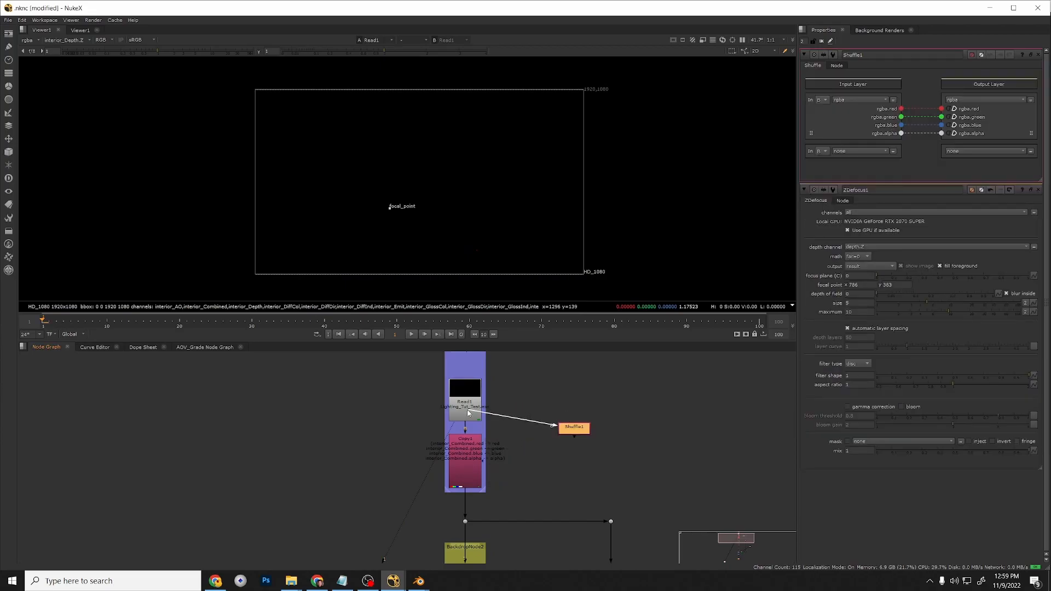
key("1")
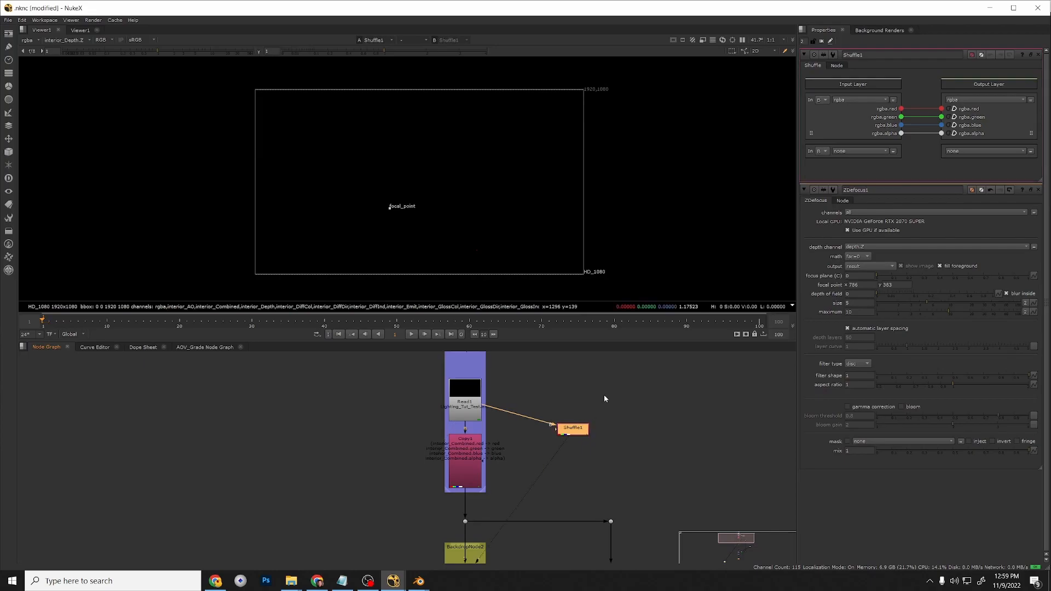
Route interior_Depth.Z into Shuffle1's red, green and blue outputs, and place the node level with Read1.
left_click(859, 101)
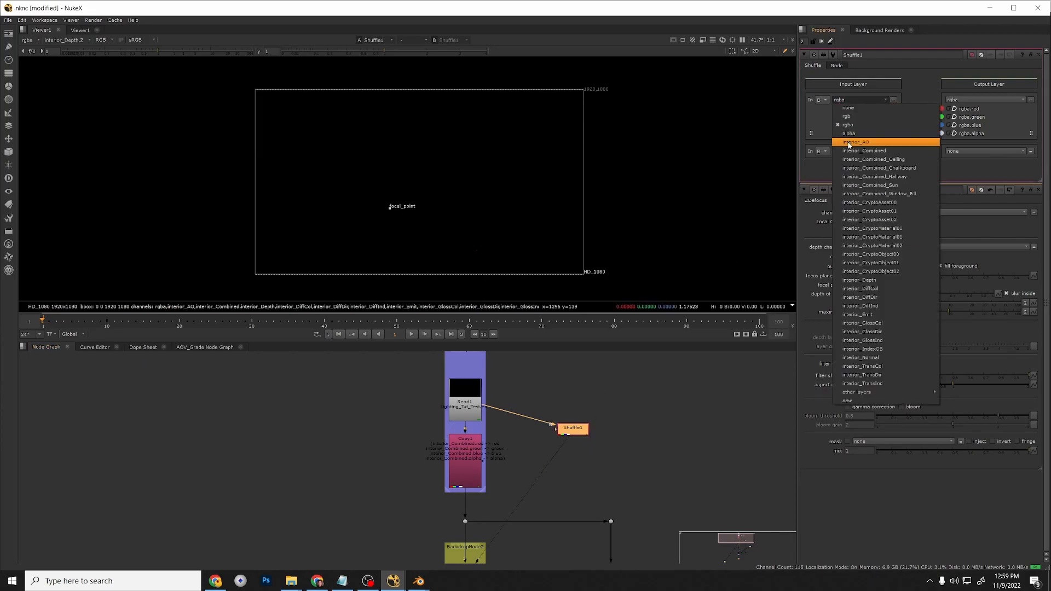
left_click(853, 278)
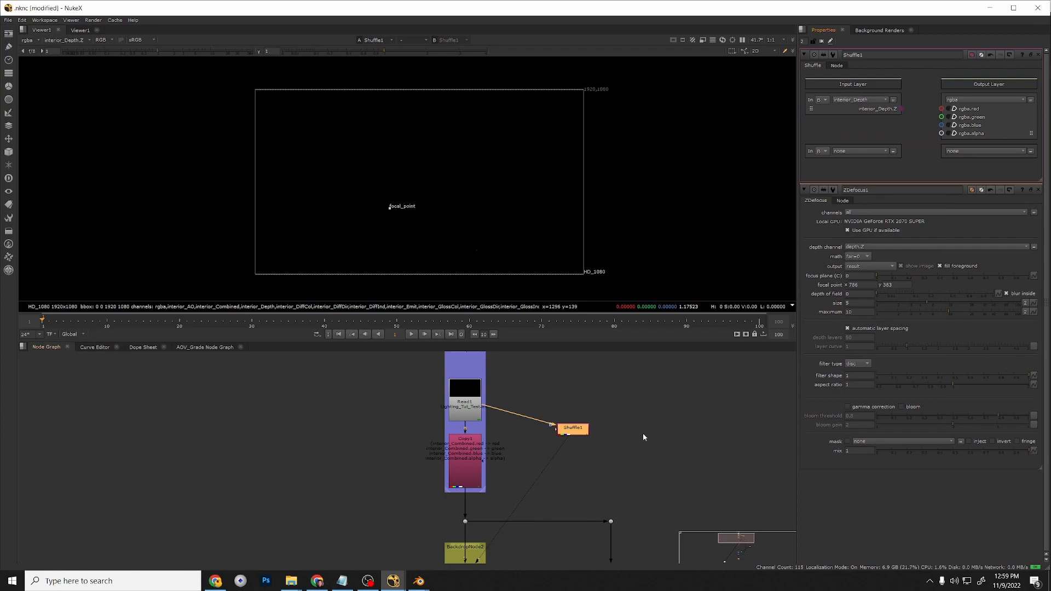
left_click(570, 437)
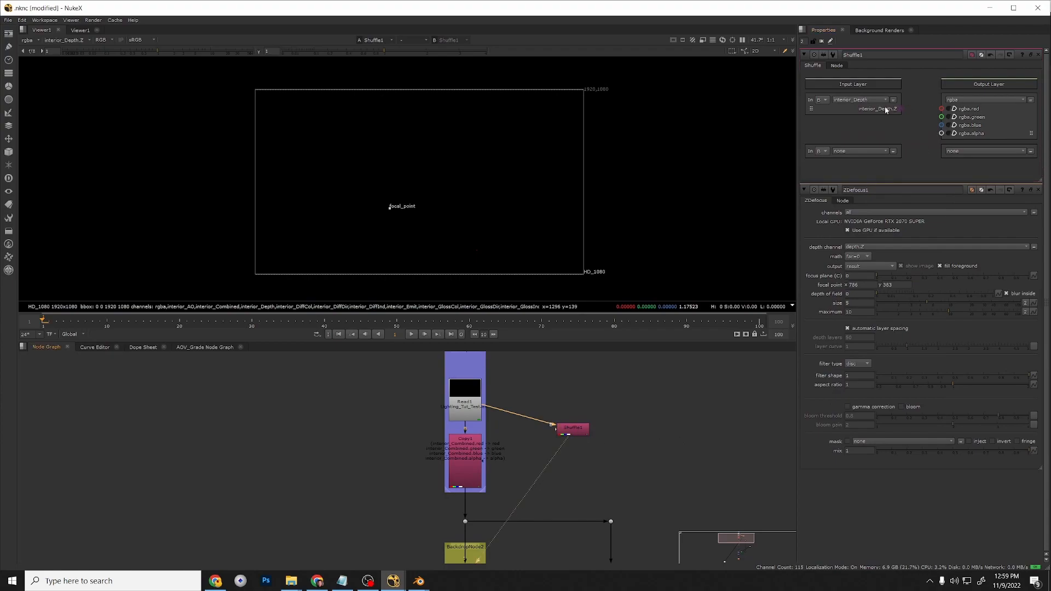
left_click_drag(901, 109, 941, 125)
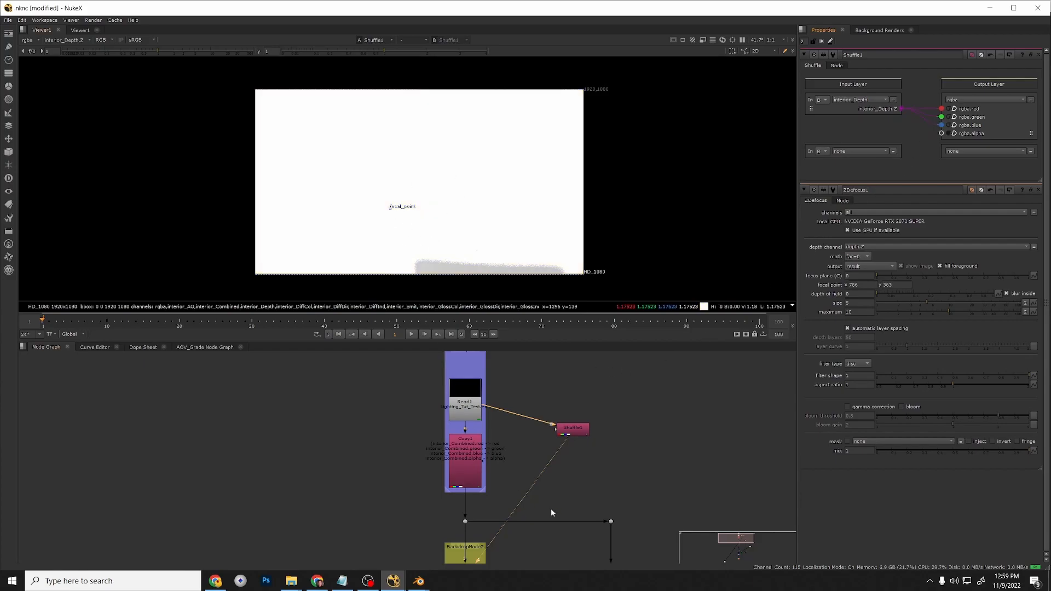
scroll(529, 460, "up", 3)
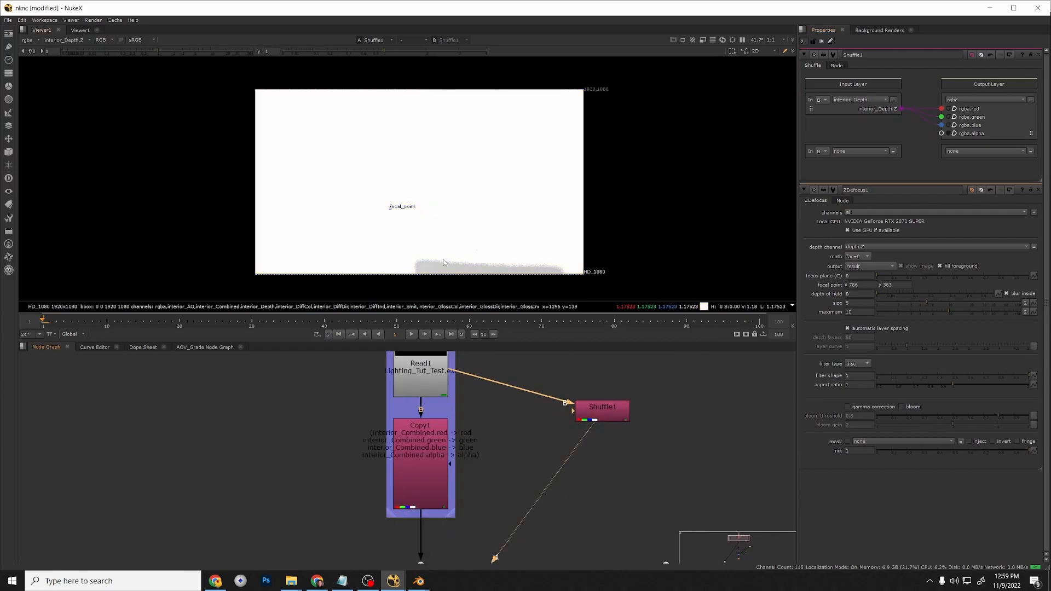
left_click_drag(602, 410, 602, 361)
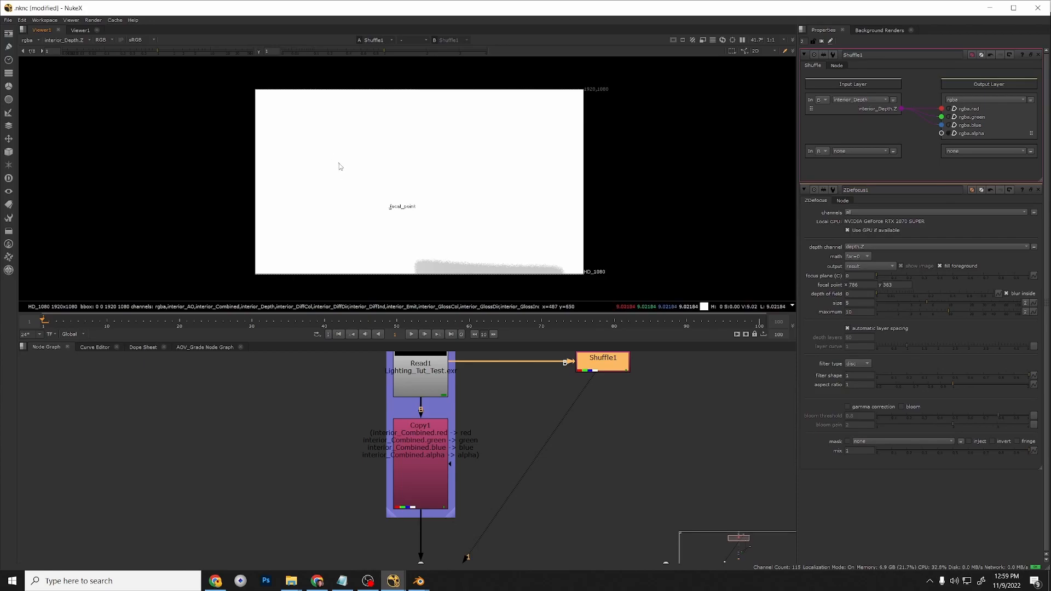
Add a Grade node directly after Shuffle1.
scroll(535, 429, "down", 6)
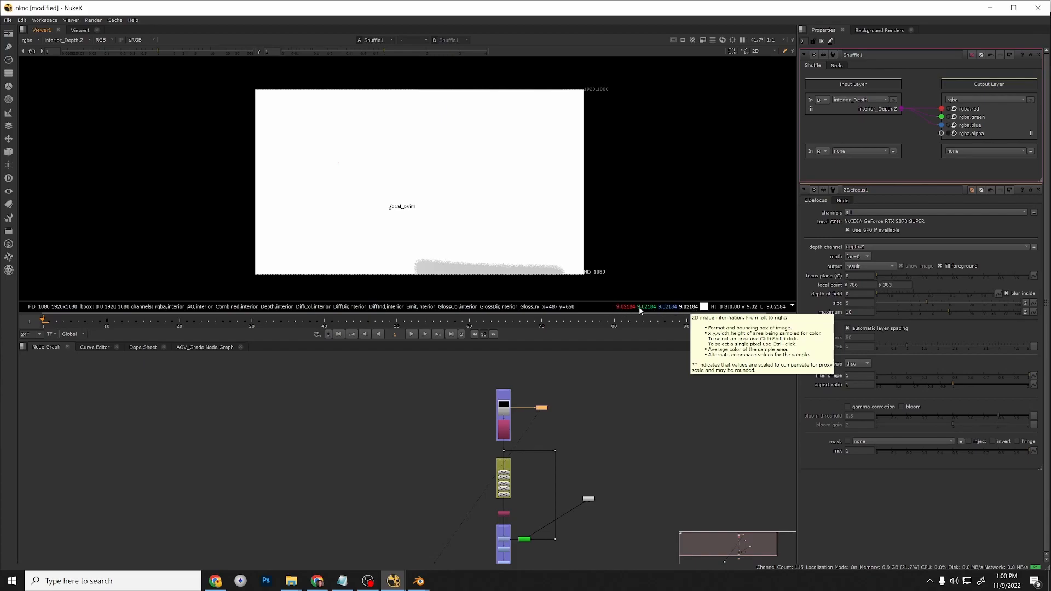
scroll(520, 411, "up", 5)
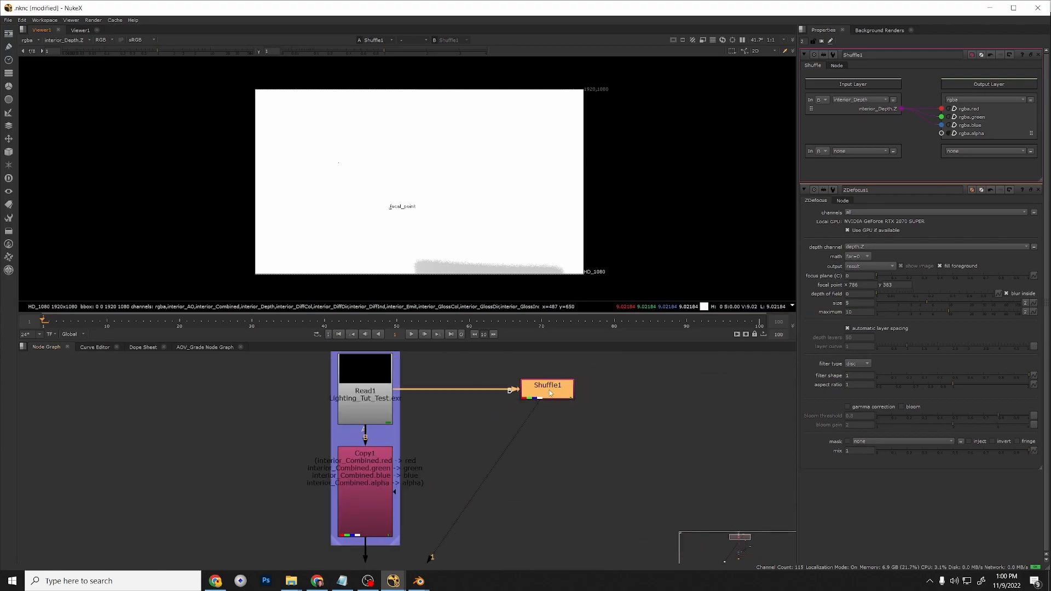
key("g")
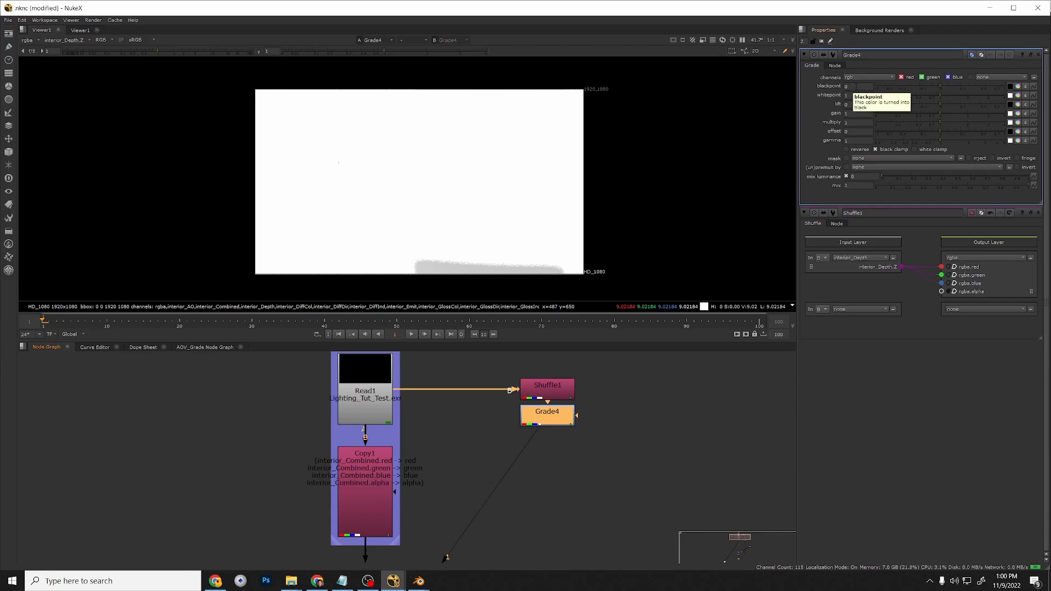
Try a blackpoint of 10 on Grade4 and inspect the depth image around the doorway.
left_click(857, 86)
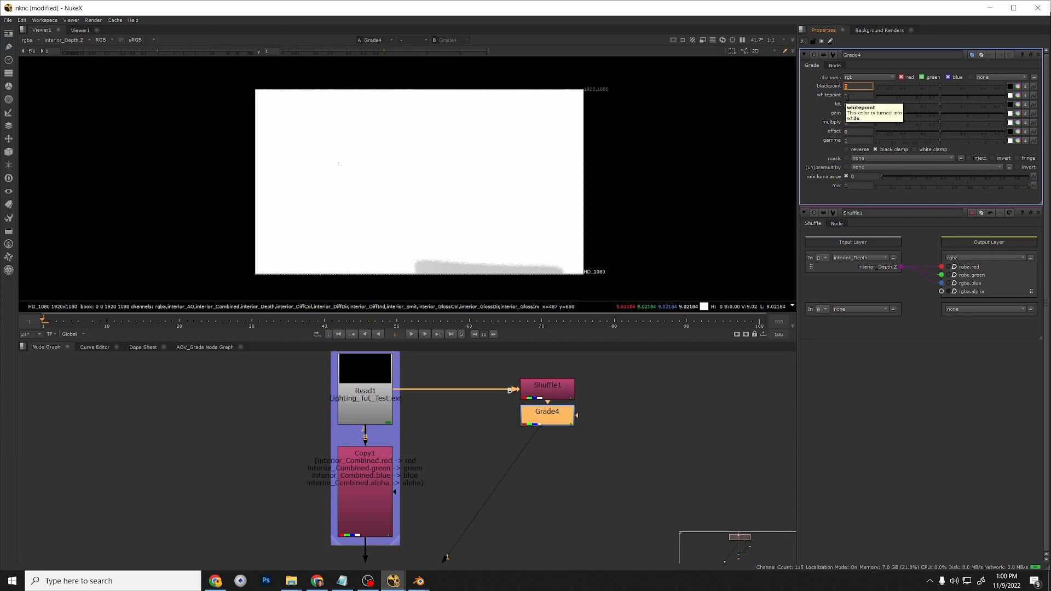
type("0")
key("Return")
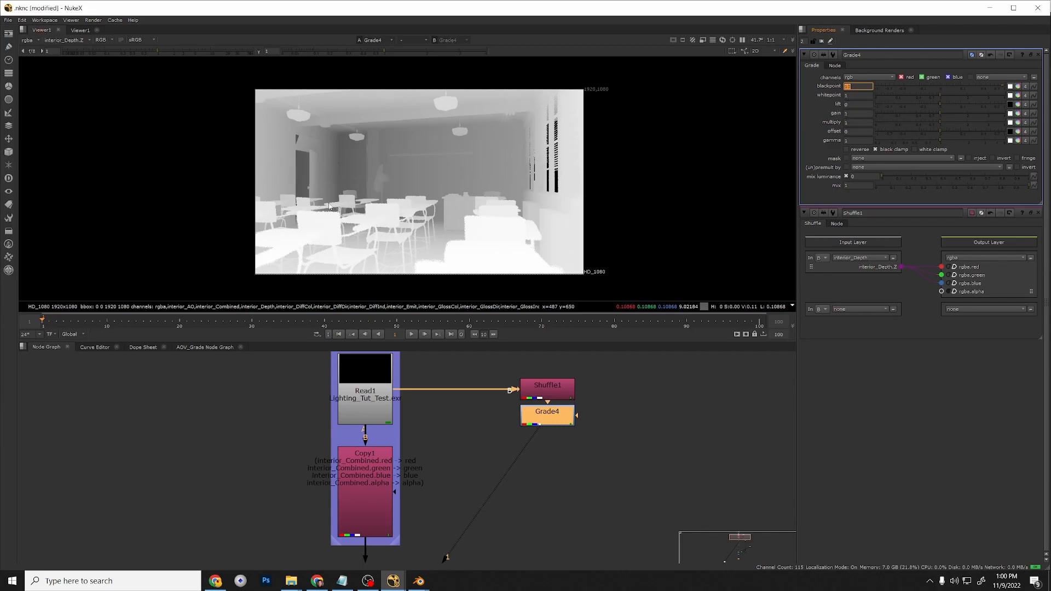
scroll(288, 187, "up", 4)
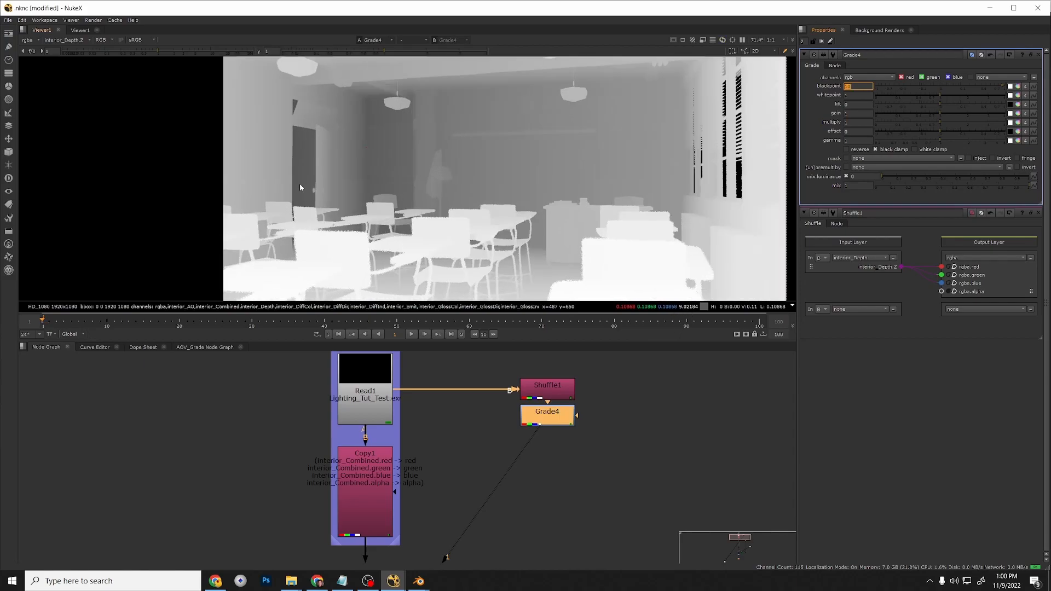
scroll(308, 186, "down", 3)
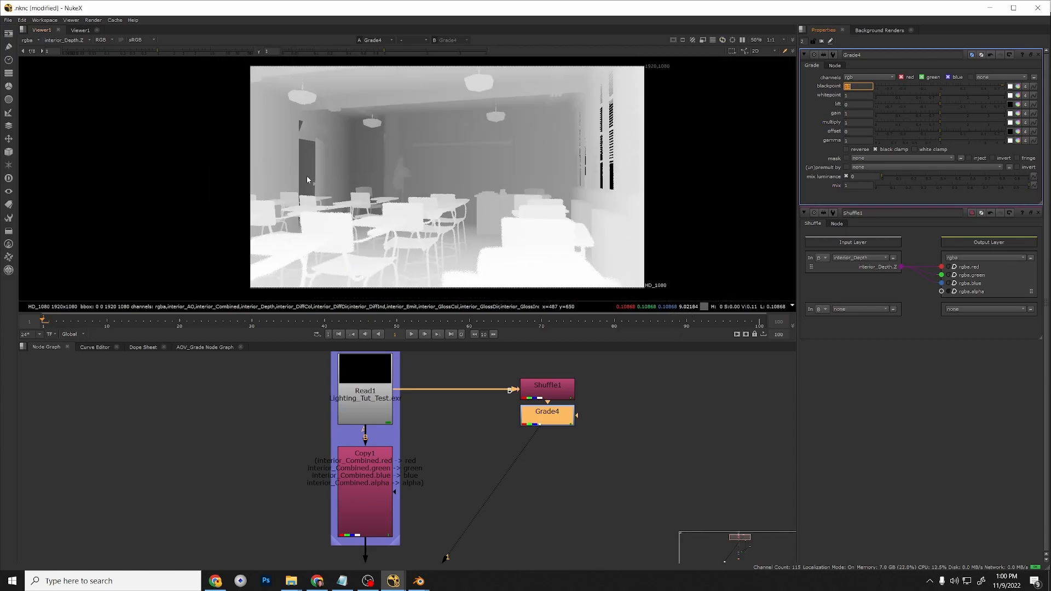
Remap the depth range in Grade4 with a blackpoint of 1 and a whitepoint of 10.
left_click(853, 86)
left_click(851, 96)
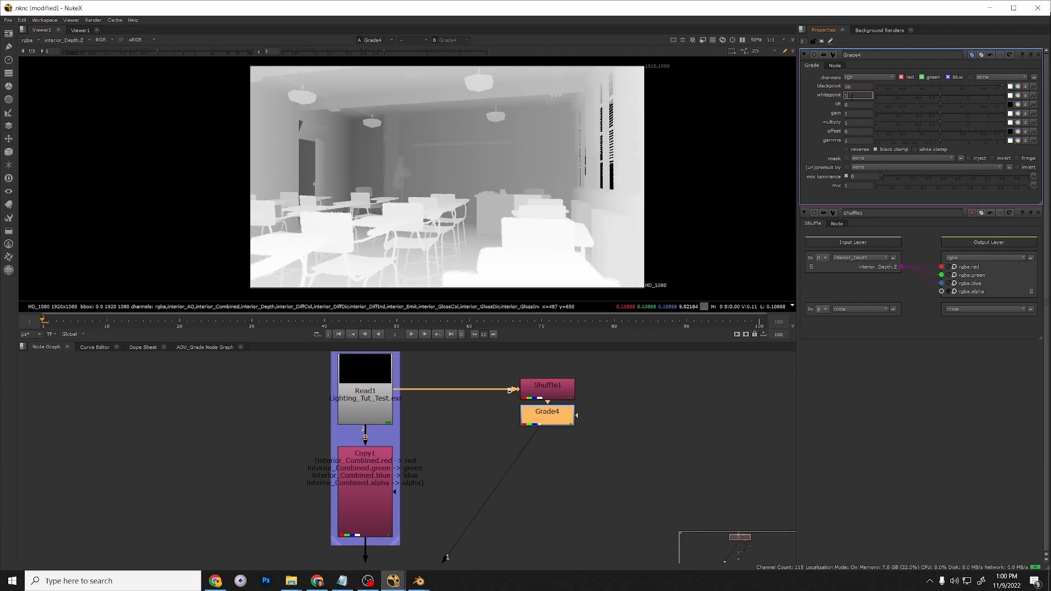
double_click(852, 97)
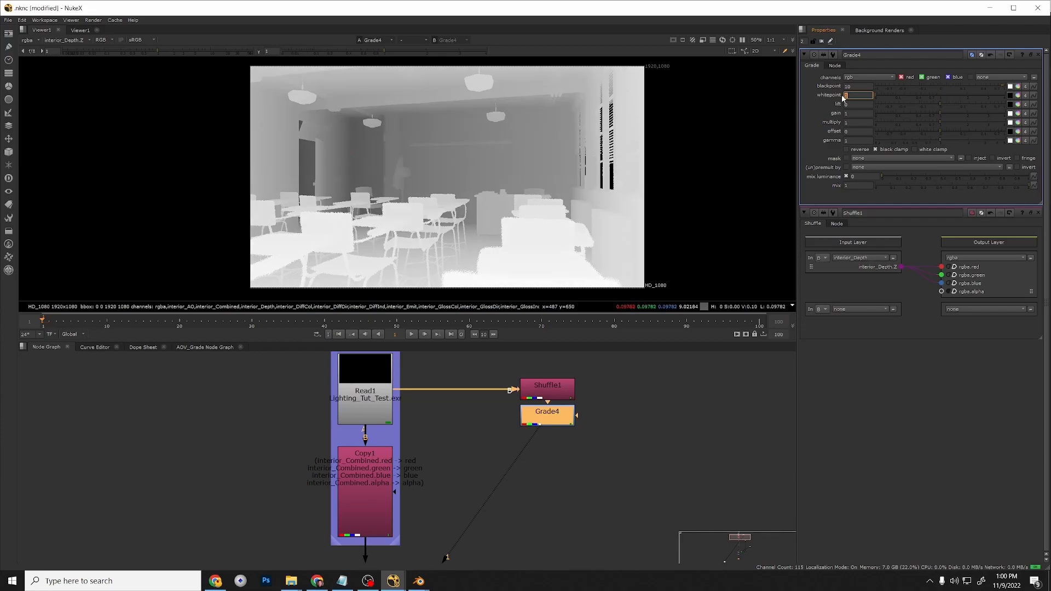
key("shift+Tab")
type("1")
key("Tab")
type("1")
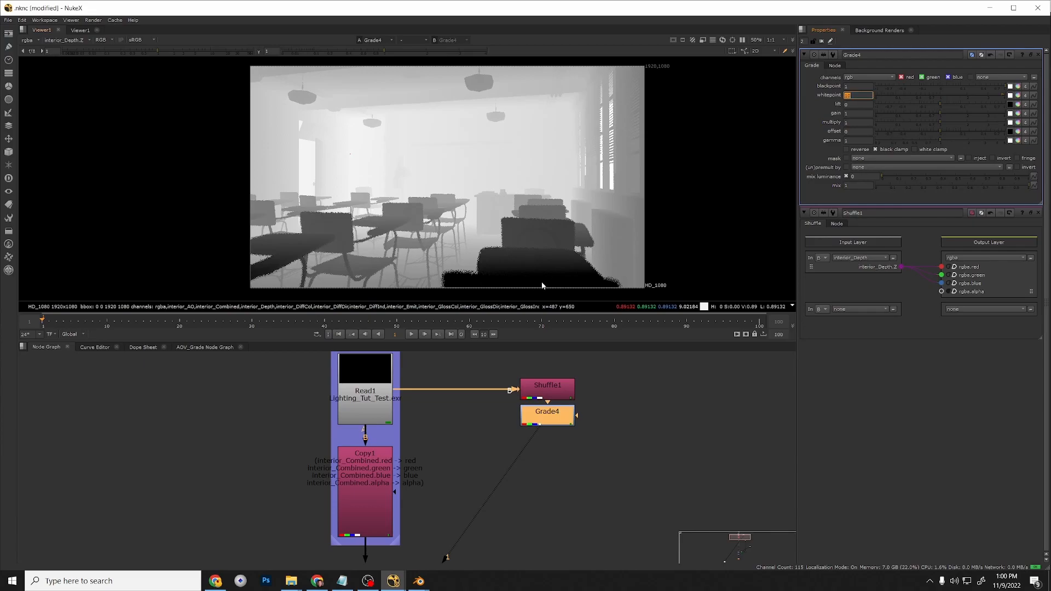
Try whitepoint values of 5, 10, 15, 20 and 50 on Grade4 to compare the depth falloff.
left_click(846, 86)
left_click(856, 97)
key("BackSpace")
key("BackSpace")
type("5")
key("Return")
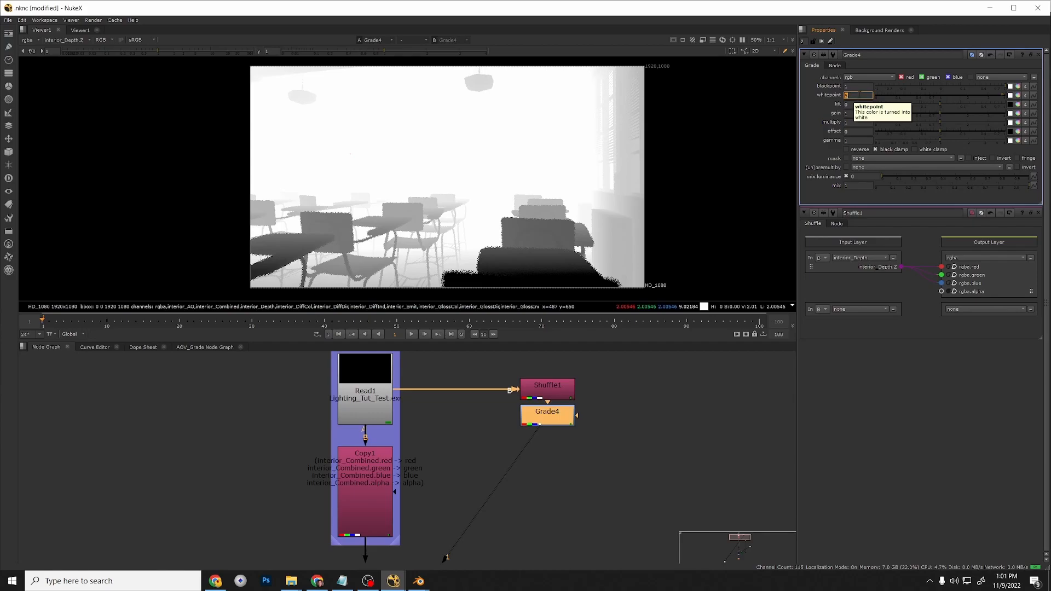
key("Return")
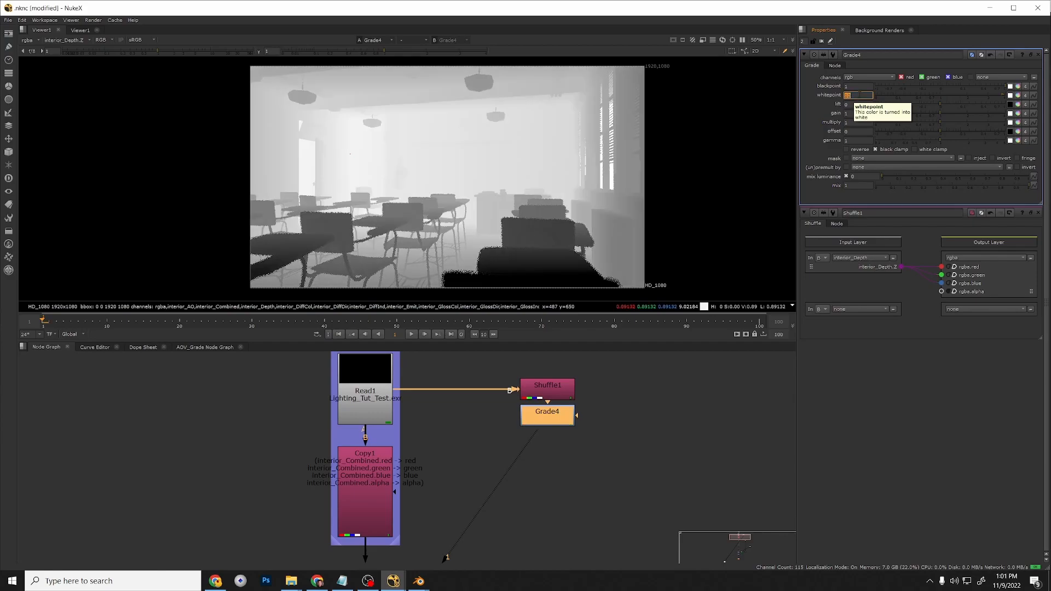
type("15")
key("Return")
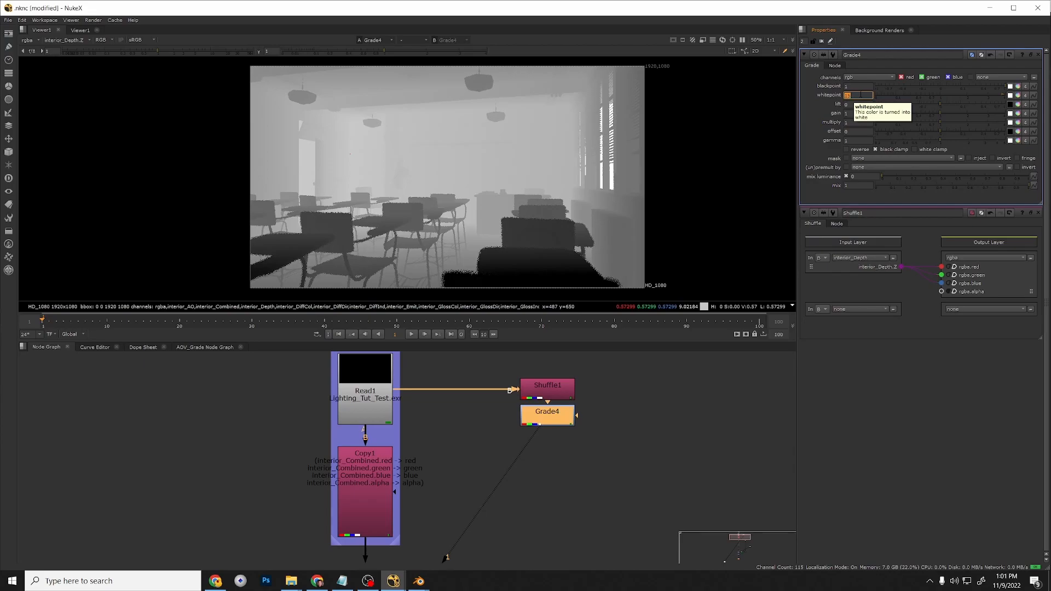
key("Return")
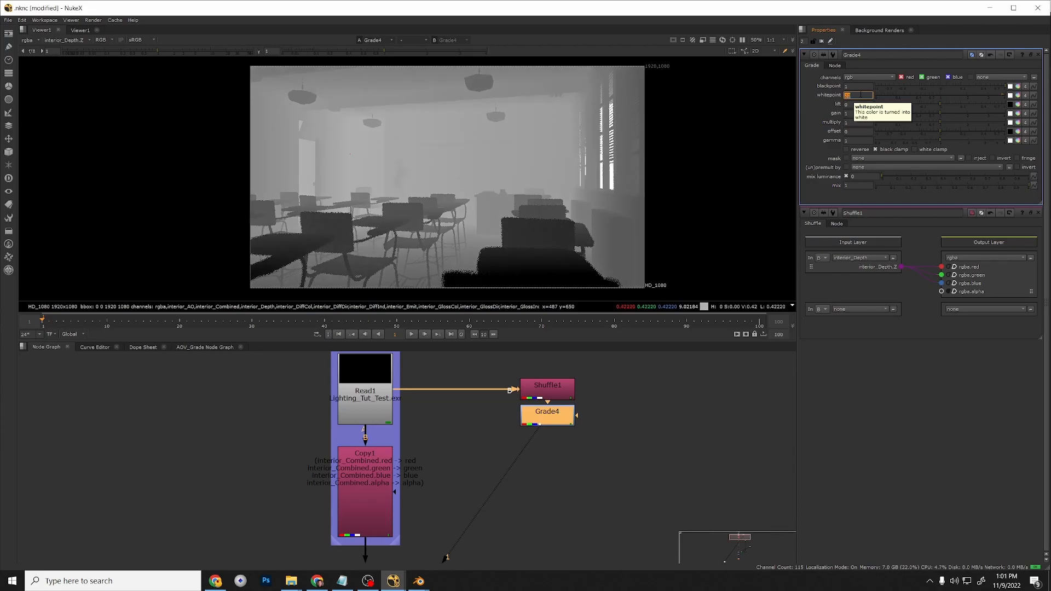
type("50")
key("Return")
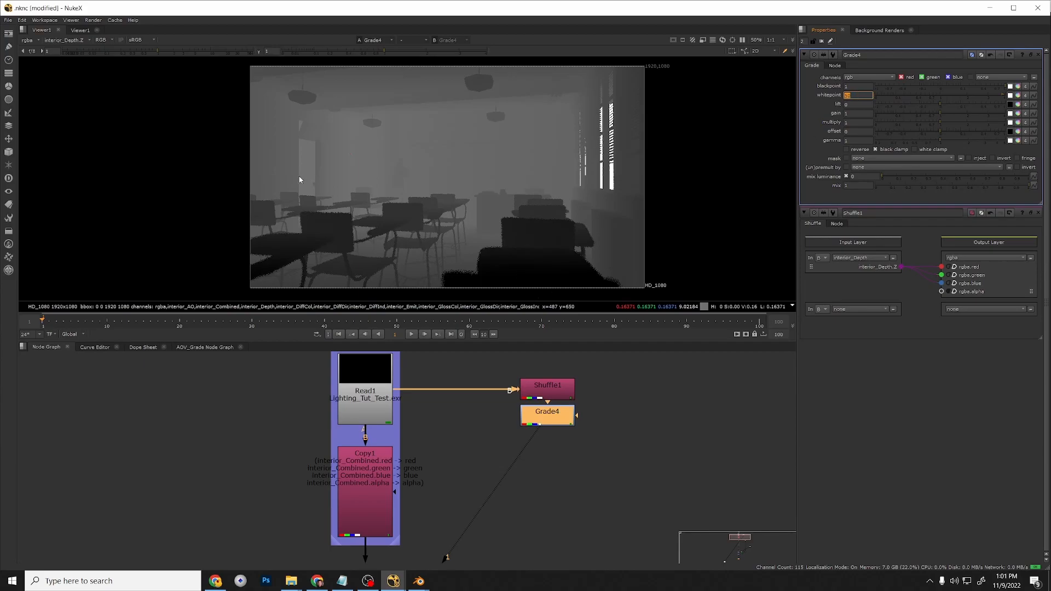
Set Grade4's whitepoint to 10.
type("10")
key("Return")
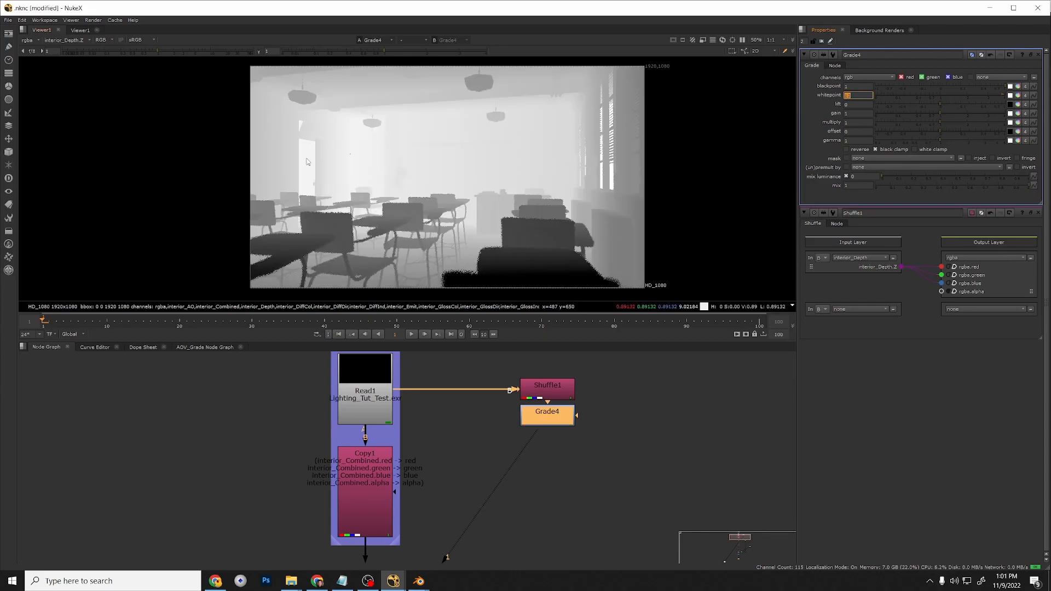
scroll(533, 460, "down", 3)
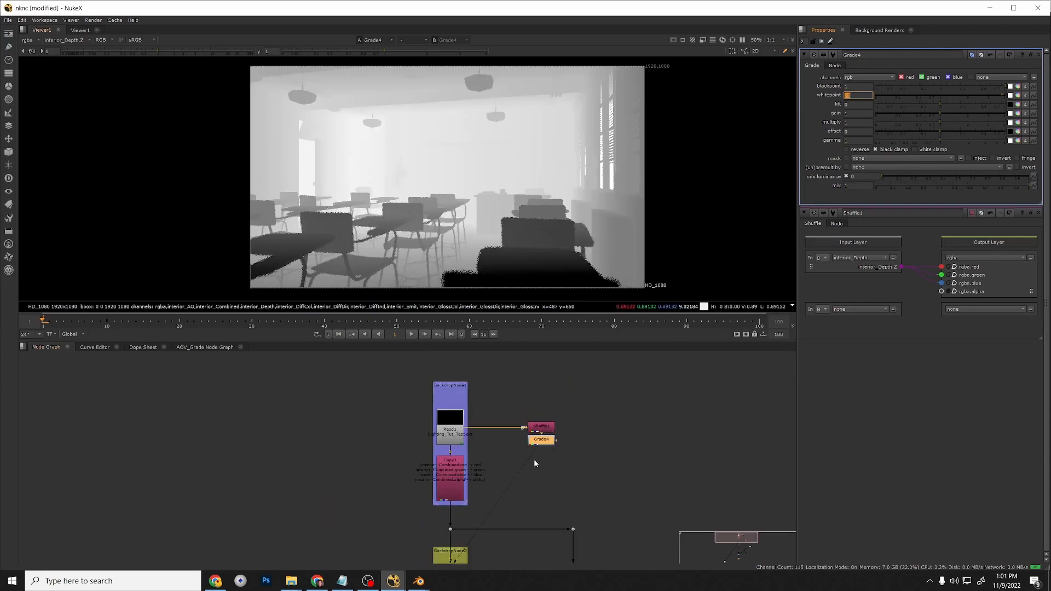
Compare the raw depth output of Shuffle1 with the graded output of Grade4 in the viewer.
left_click(539, 463)
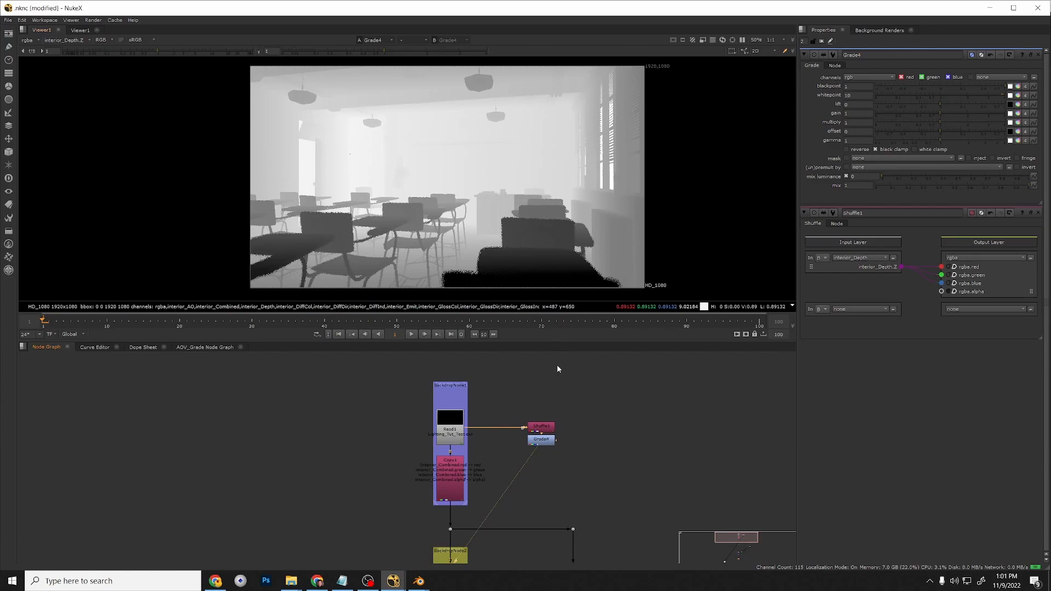
double_click(541, 427)
key("1")
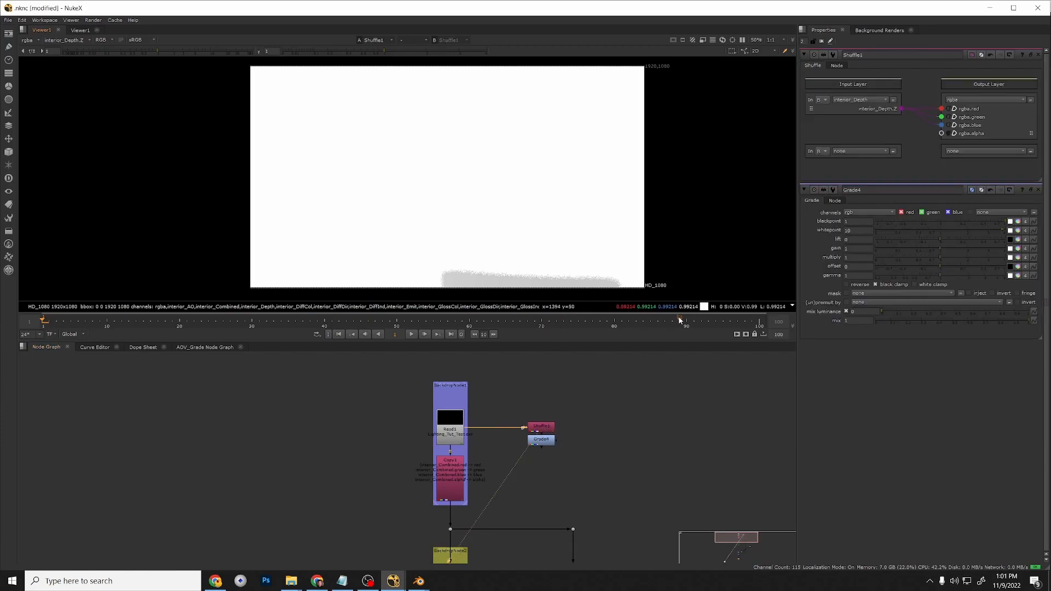
left_click(542, 441)
key("1")
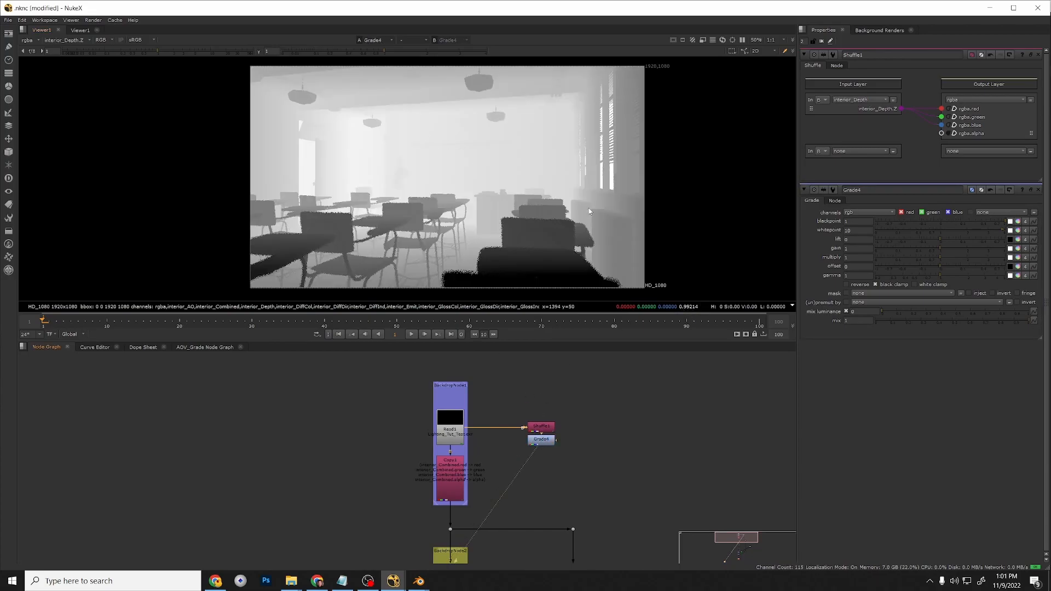
middle_click_drag(451, 242, 449, 244)
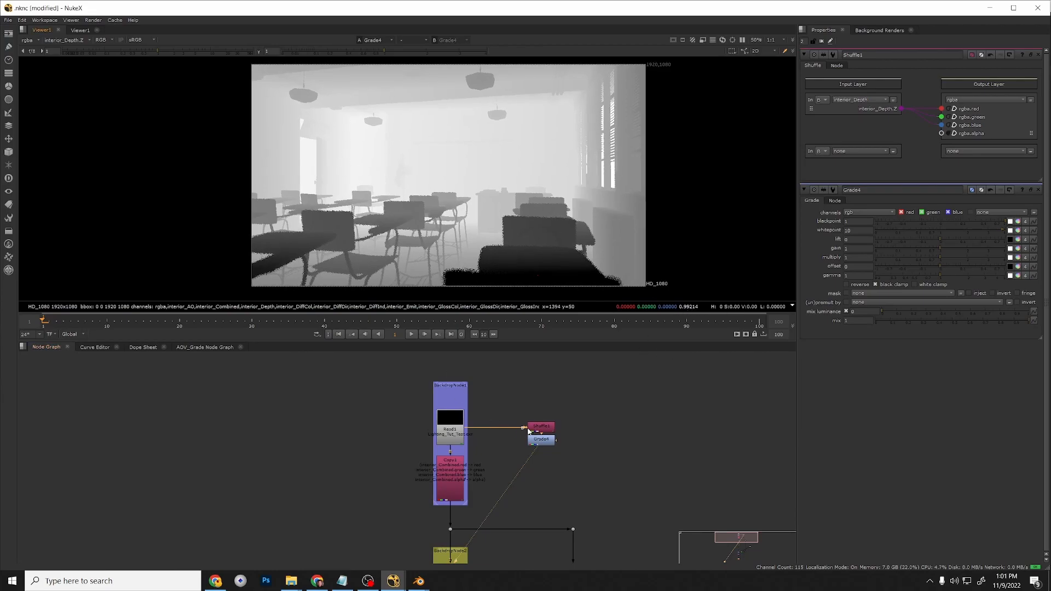
Try feeding Shuffle1 from the Copy node and from the AOV grade nodes in the yellow backdrop.
scroll(659, 416, "down", 3)
scroll(633, 429, "up", 2)
scroll(633, 429, "up", 1)
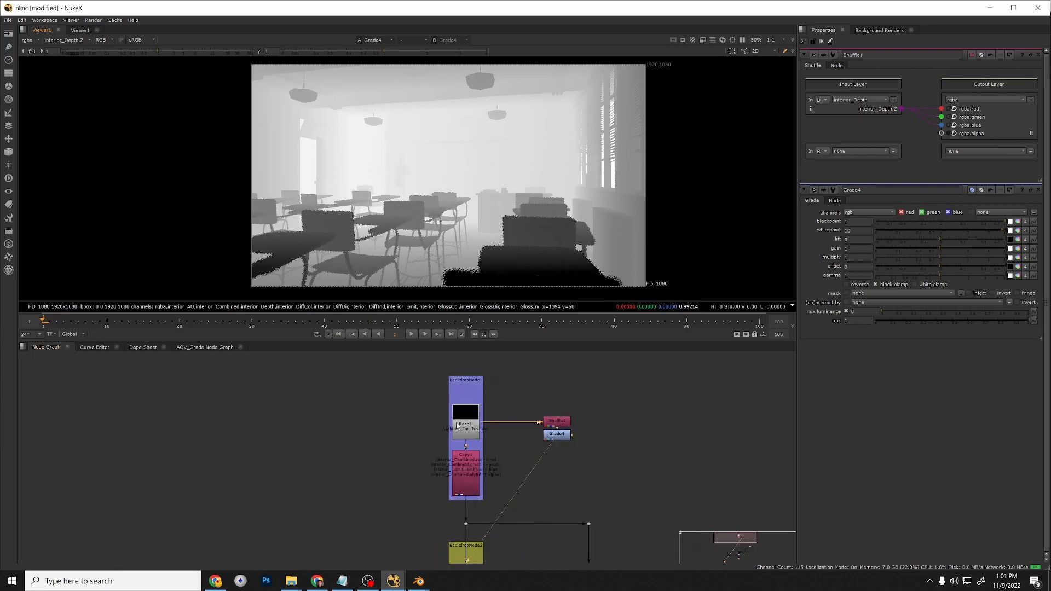
scroll(546, 322, "down", 4)
mouse_move(610, 401)
middle_mouse_down()
mouse_move(606, 351)
mouse_move(595, 389)
middle_mouse_up()
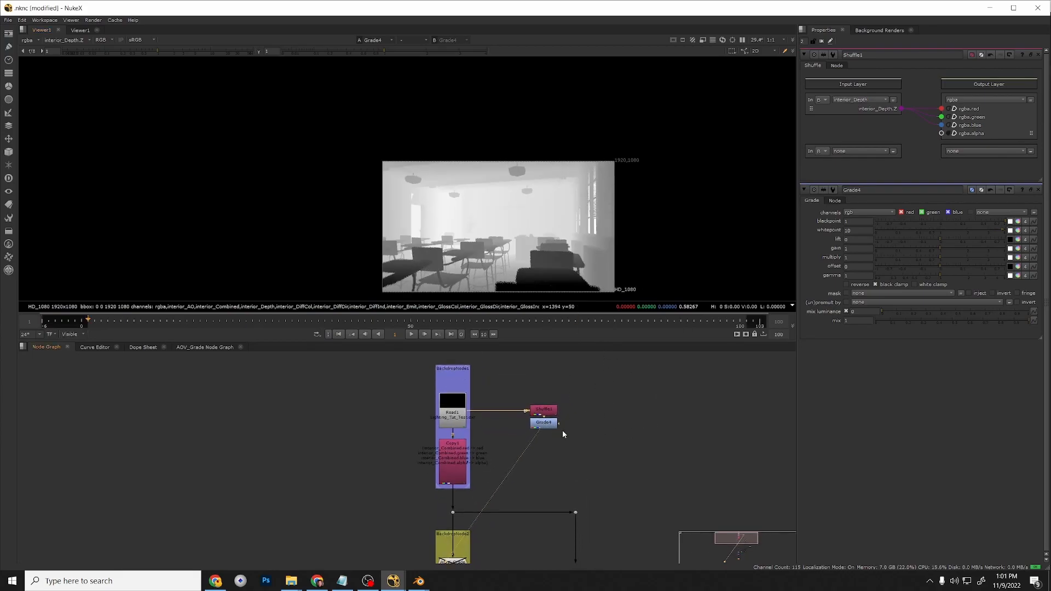
scroll(563, 432, "down", 3)
left_click_drag(526, 422, 516, 445)
middle_click_drag(537, 444, 528, 380)
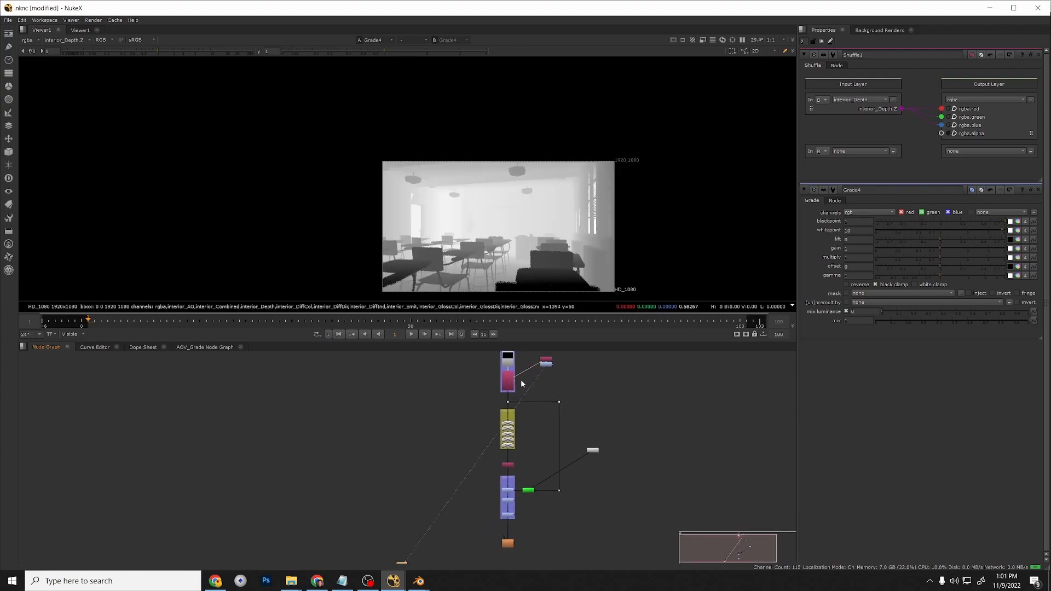
left_click_drag(518, 376, 506, 436)
scroll(530, 457, "up", 3)
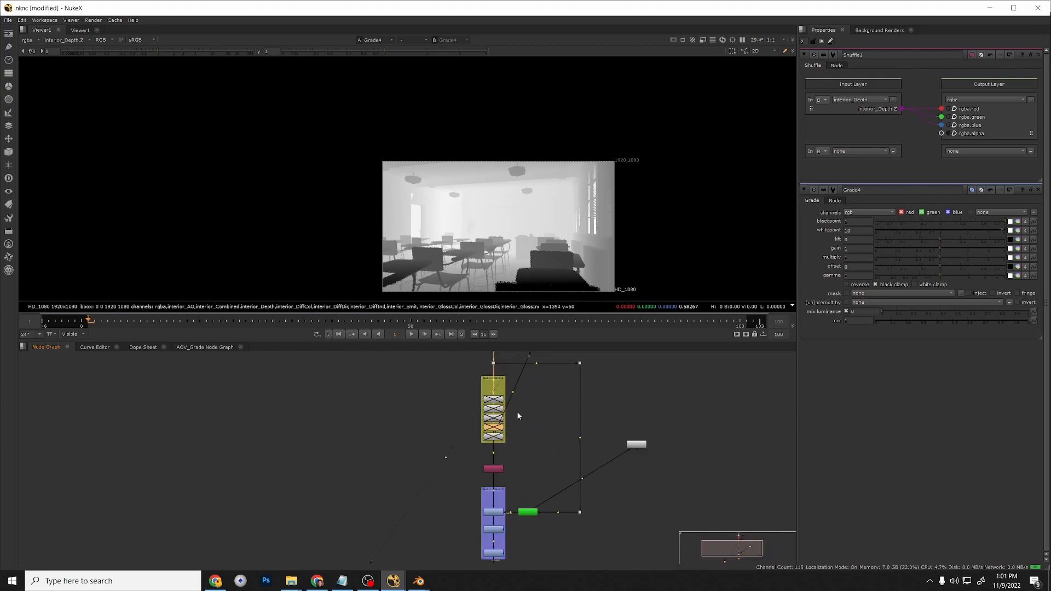
scroll(516, 416, "down", 4)
Move Shuffle1 and Grade4 down beside the lower backdrop and connect Shuffle1's input to Remove1.
left_click(533, 368)
left_click_drag(533, 369, 454, 474)
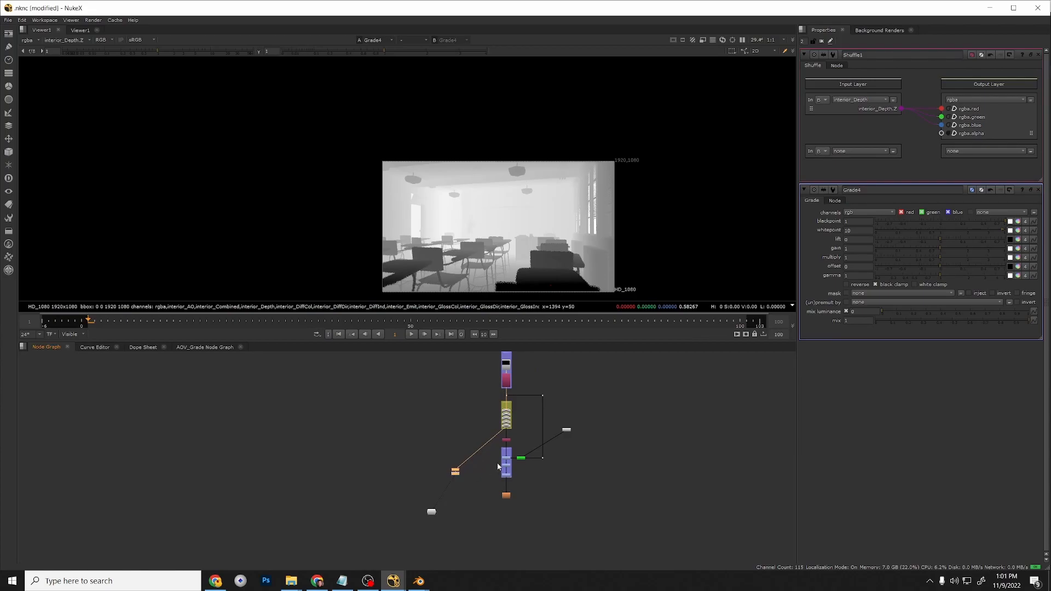
scroll(507, 415, "up", 5)
left_click_drag(505, 413, 513, 444)
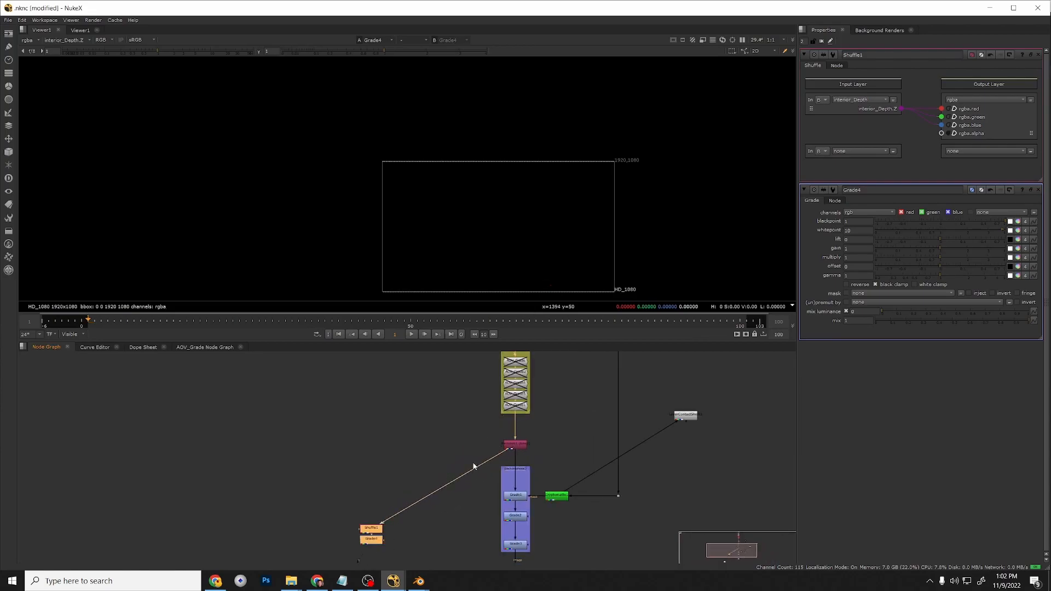
middle_click_drag(459, 453, 455, 417)
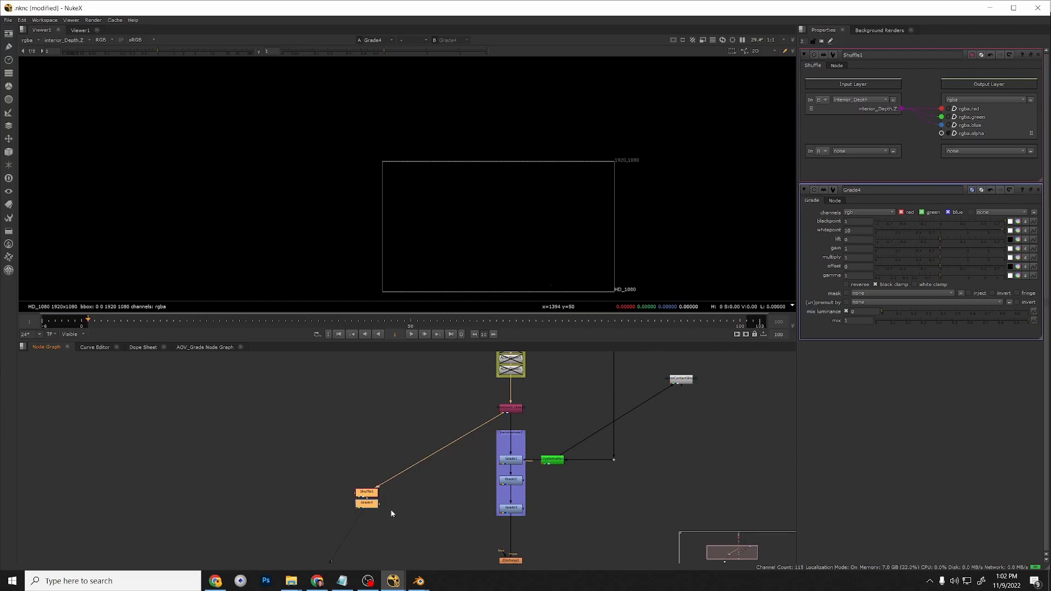
left_click_drag(371, 494, 374, 475)
scroll(442, 508, "down", 1)
middle_click_drag(500, 525, 498, 492)
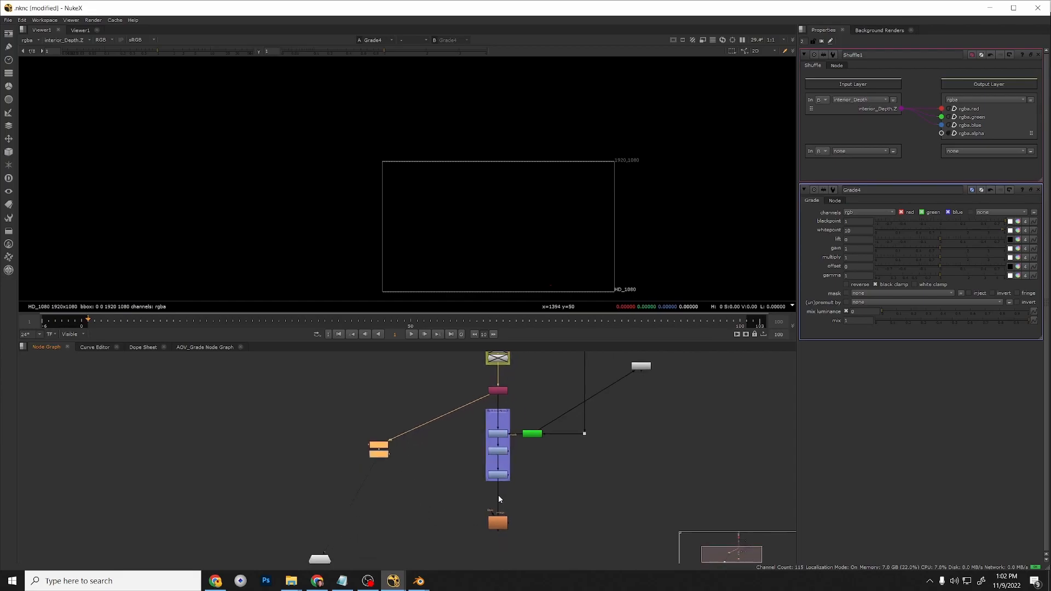
Add the interior_Depth layer to the channels that Remove1 keeps.
double_click(500, 523)
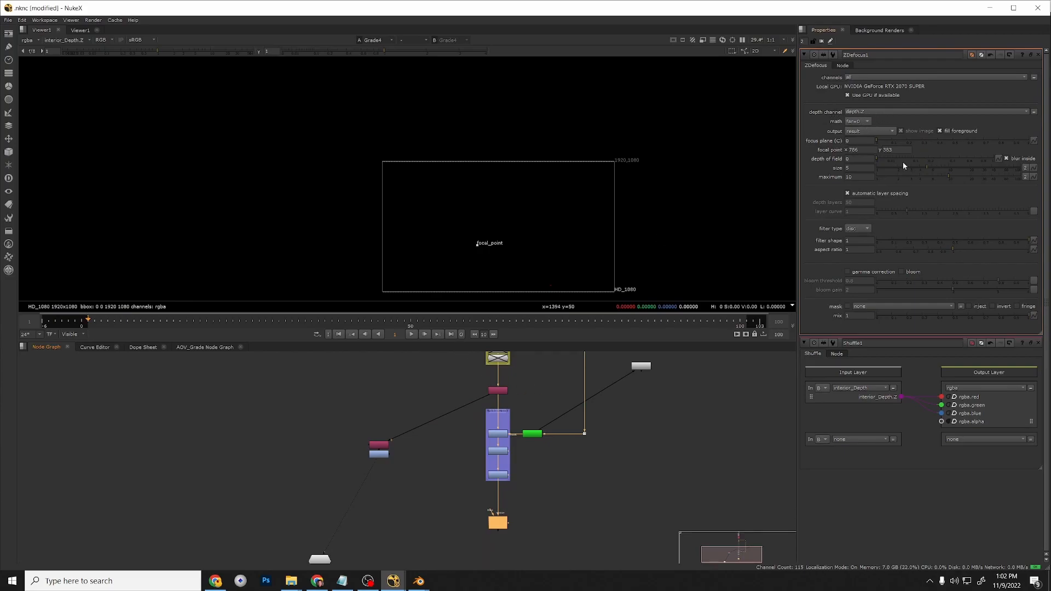
scroll(487, 402, "up", 3)
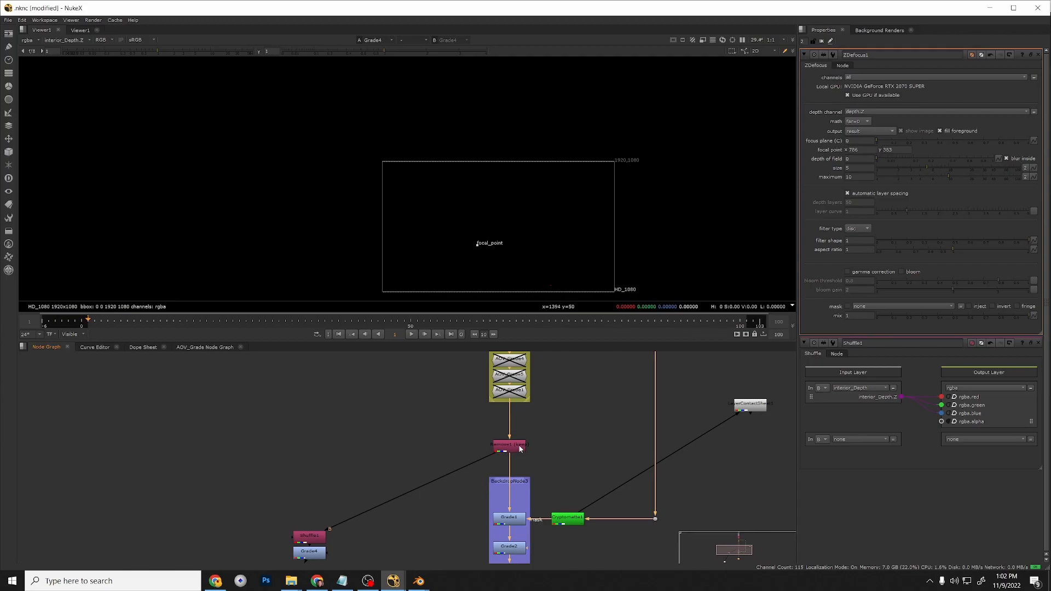
double_click(504, 442)
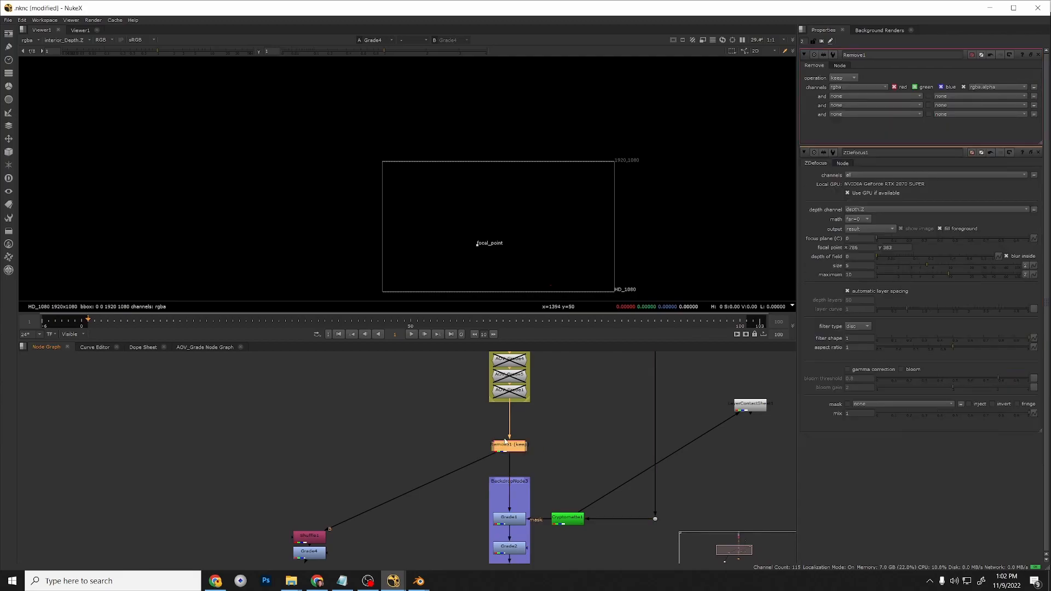
left_click(841, 98)
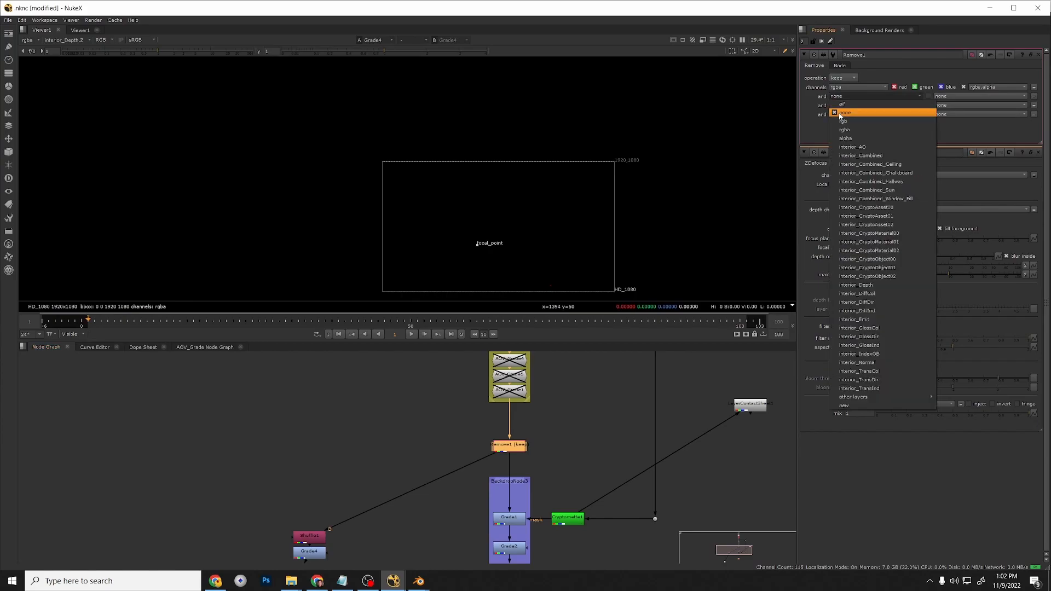
mouse_move(864, 398)
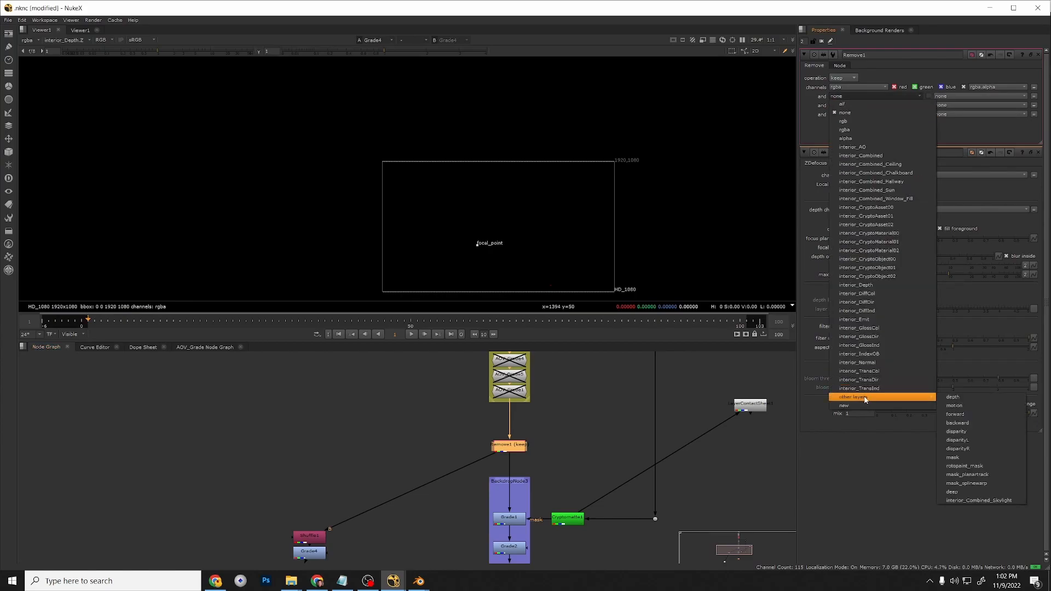
left_click(862, 285)
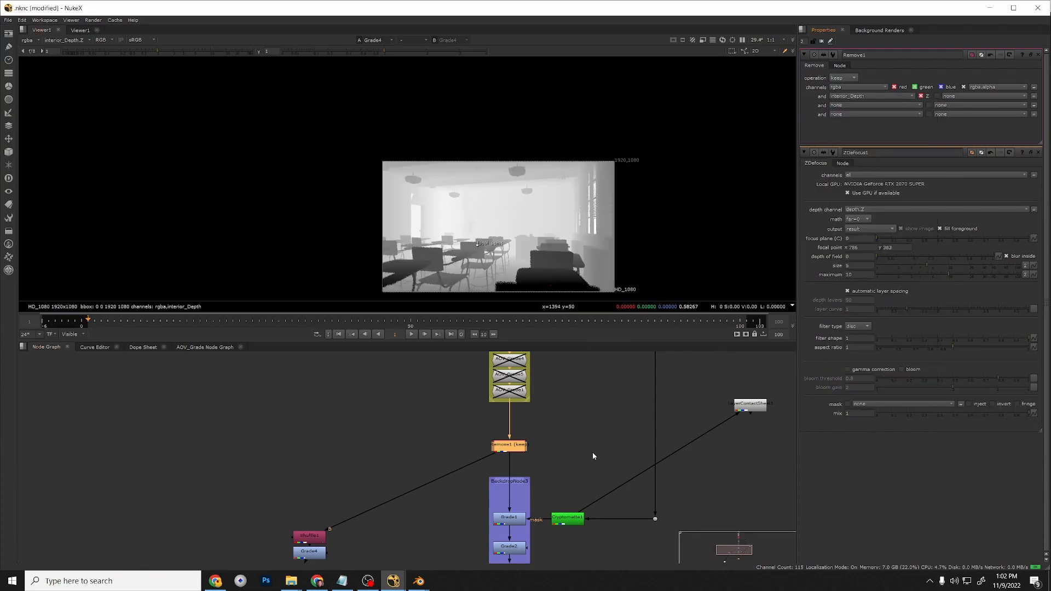
Reconnect Shuffle1's input from Remove1 to the ZDefocus1 node.
scroll(591, 438, "down", 4)
middle_click_drag(583, 430, 568, 405)
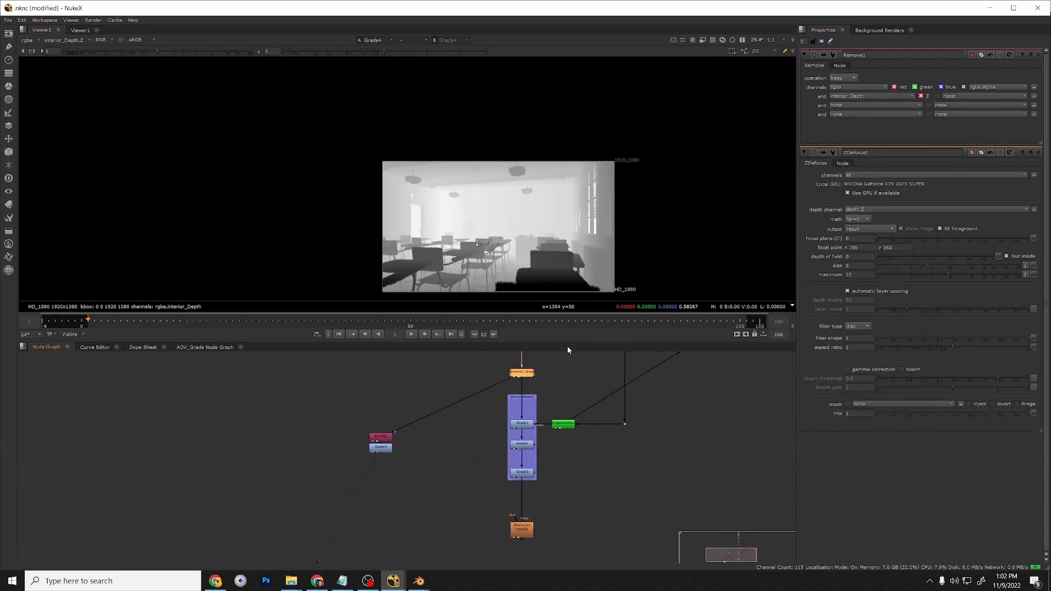
left_click_drag(503, 382, 524, 519)
scroll(537, 534, "up", 2)
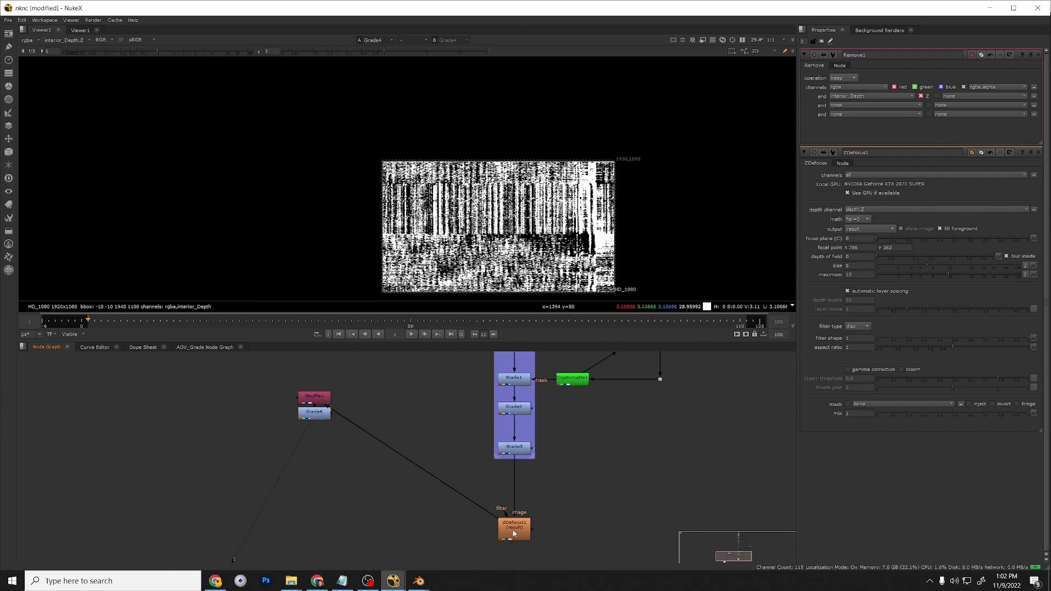
Nudge ZDefocus1 up in the node graph and limit its channels to rgba.
double_click(515, 534)
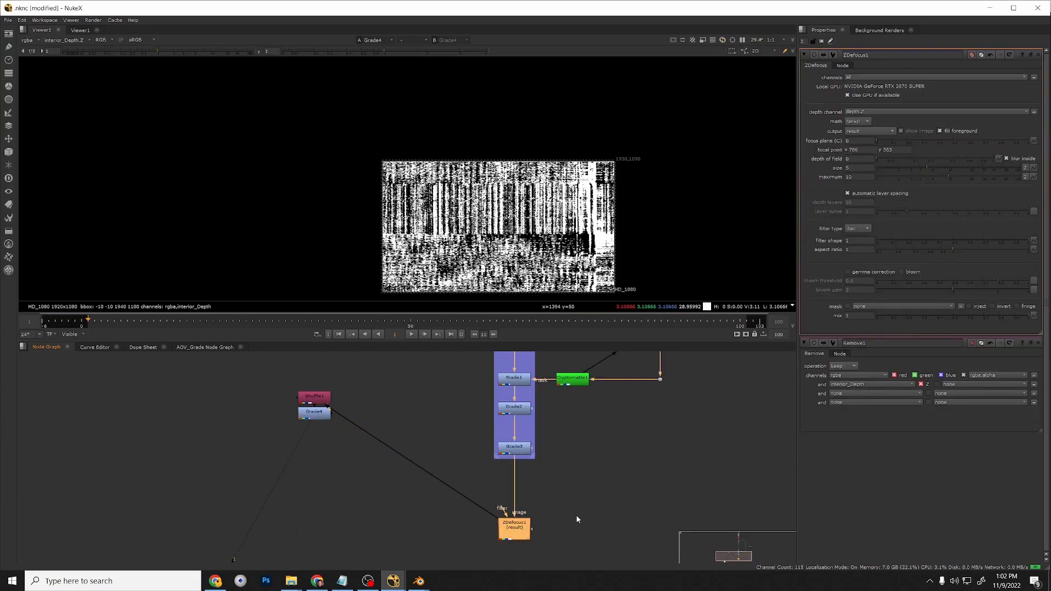
left_click_drag(505, 529, 504, 516)
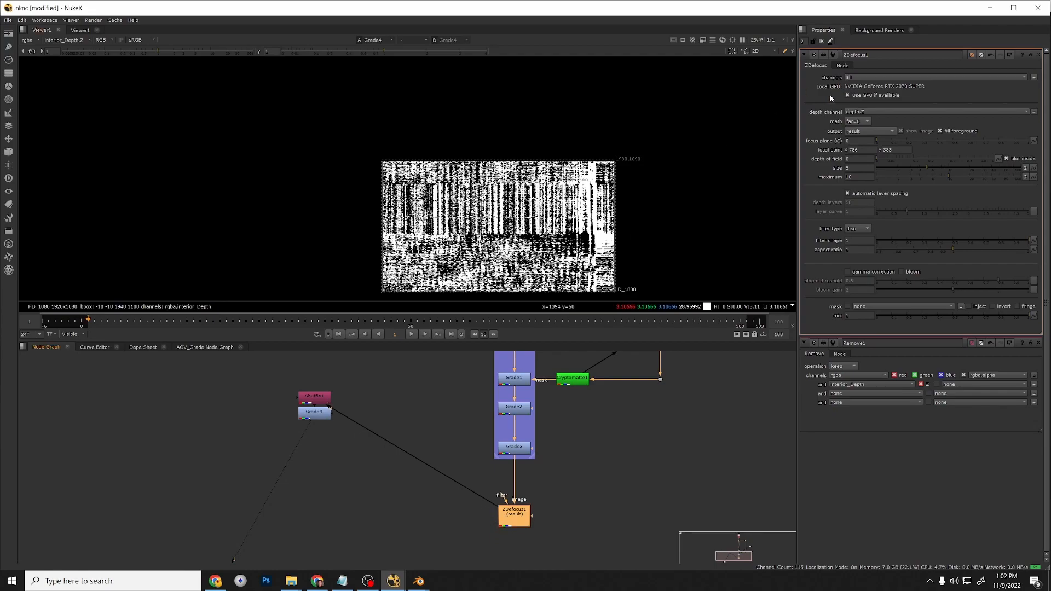
left_click(861, 81)
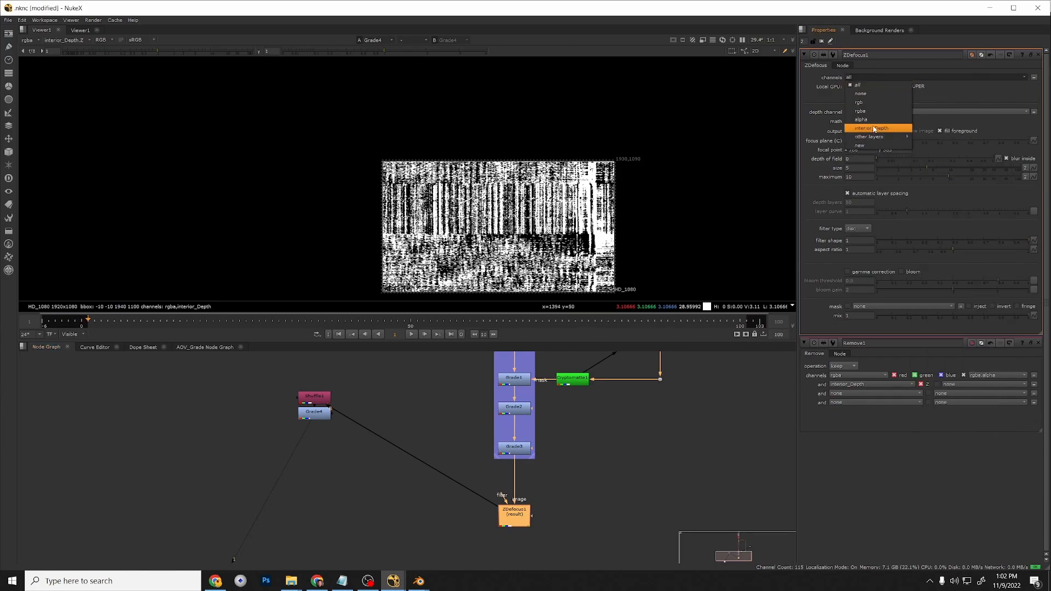
left_click(870, 110)
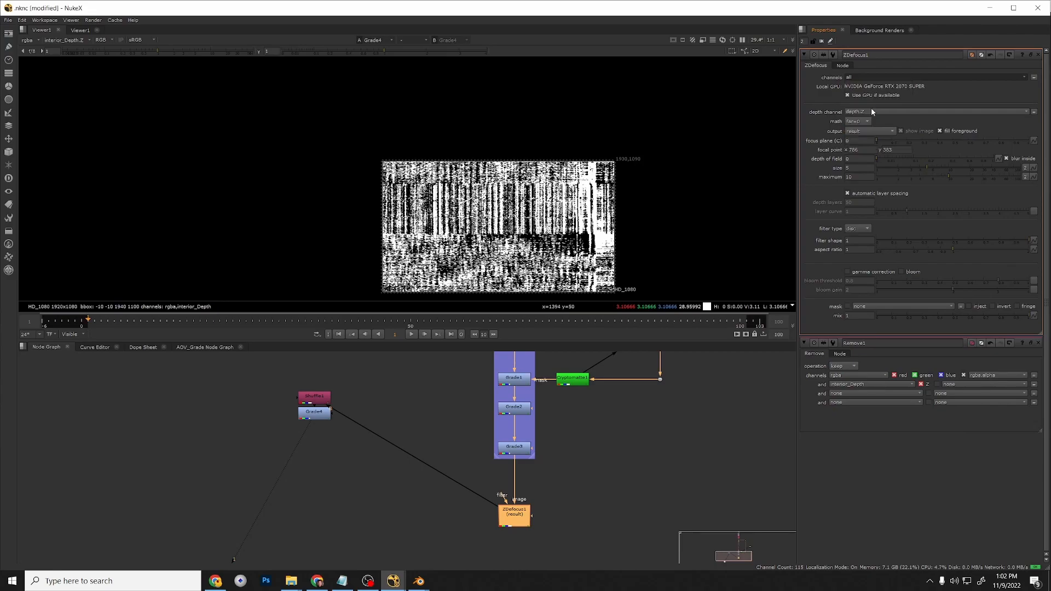
Show ZDefocus1 in the viewer and place its focal point on the chalkboard.
scroll(513, 520, "down", 3)
mouse_move(402, 495)
left_mouse_down()
mouse_move(353, 419)
mouse_move(377, 514)
left_mouse_up()
left_click(510, 518)
key("1")
scroll(515, 237, "up", 3)
middle_click_drag(480, 212, 479, 211)
left_click(513, 514)
left_click(513, 514, "shift")
left_click_drag(422, 214, 460, 170)
left_click(514, 517)
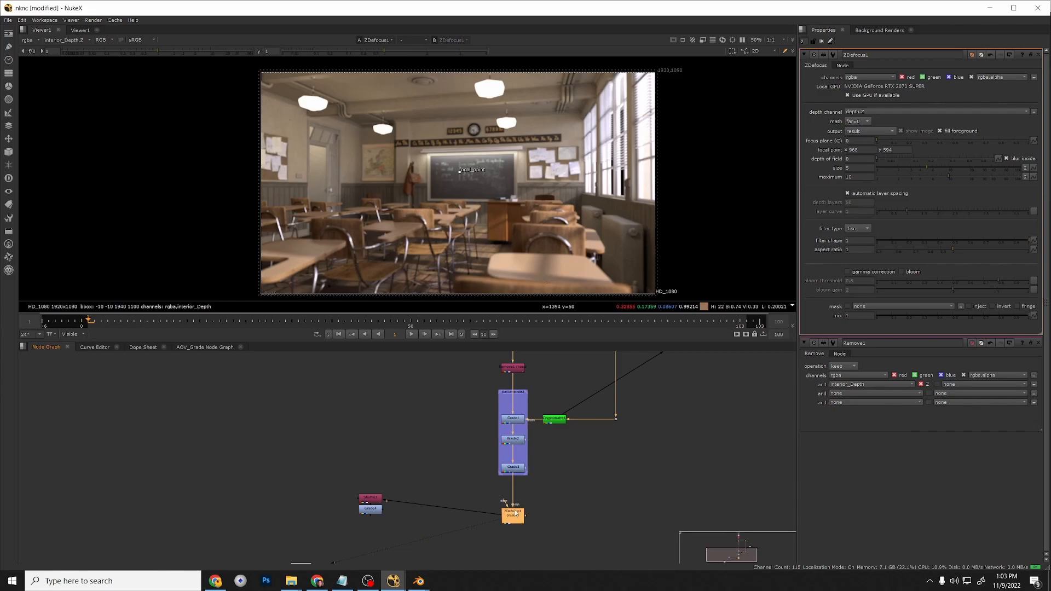
Set ZDefocus1's depth channel to interior_Depth.Z and shift the focal point to the chalkboard's lower middle.
left_click(860, 112)
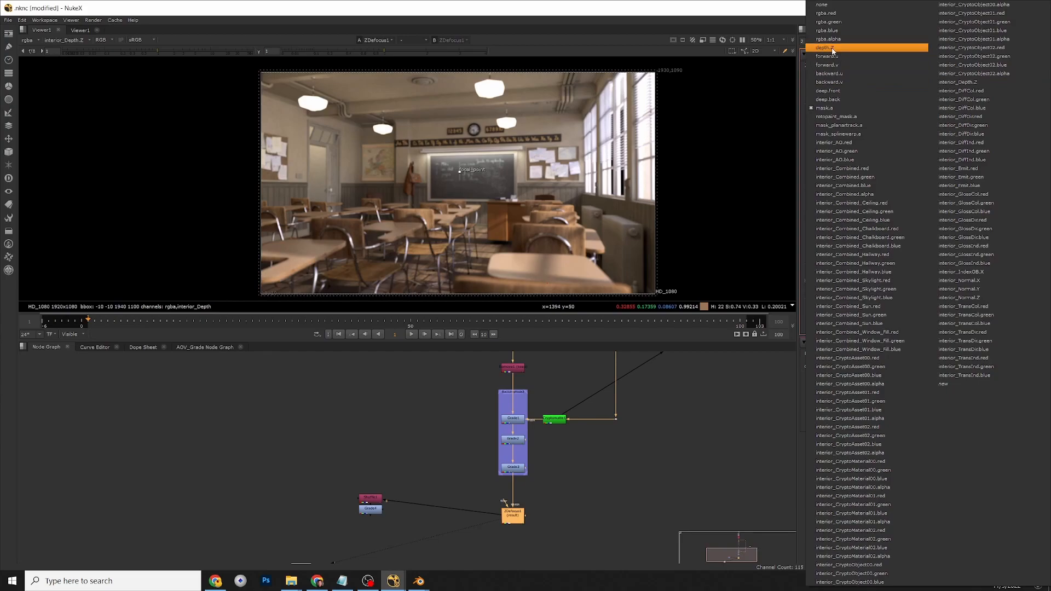
left_click(965, 84)
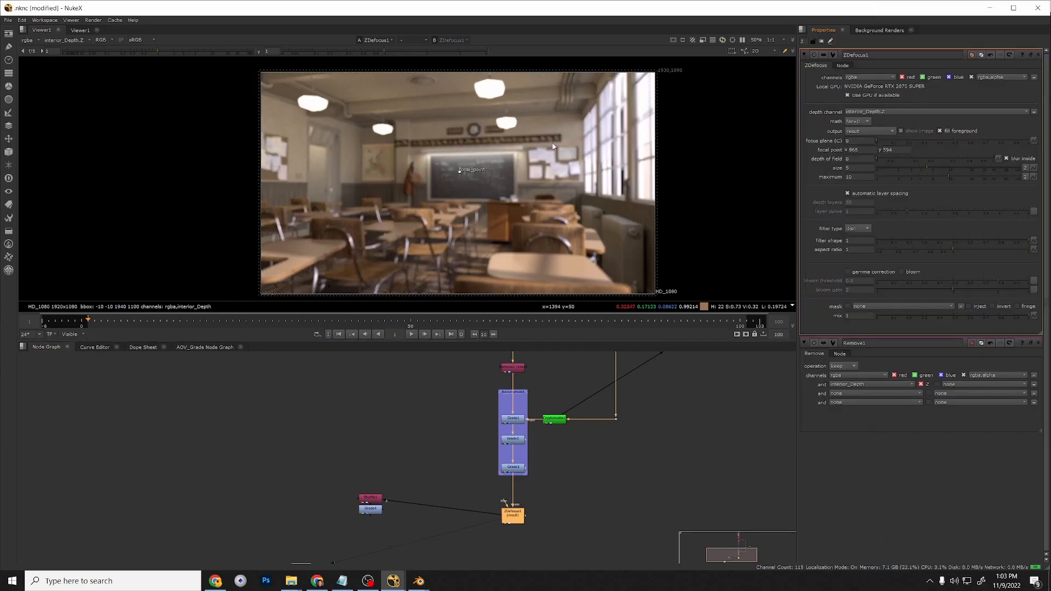
left_click_drag(459, 171, 480, 182)
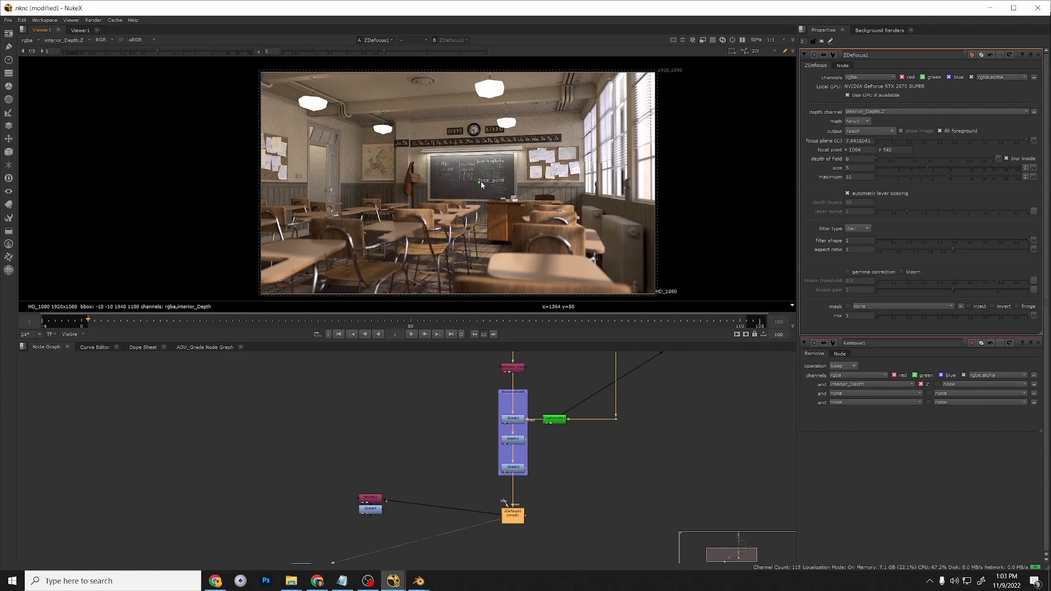
Disable and re-enable ZDefocus1 repeatedly to compare the classroom image with and without defocus.
left_click(514, 518)
key("d")
key("d")
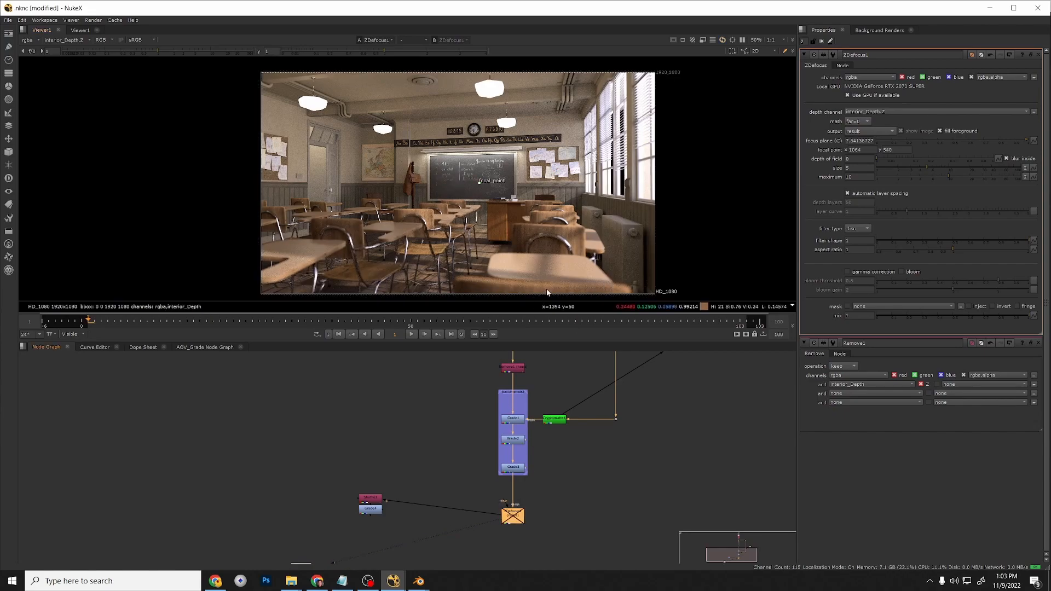
key("d")
key("d")
key("d")
key("d")
key("d")
key("d")
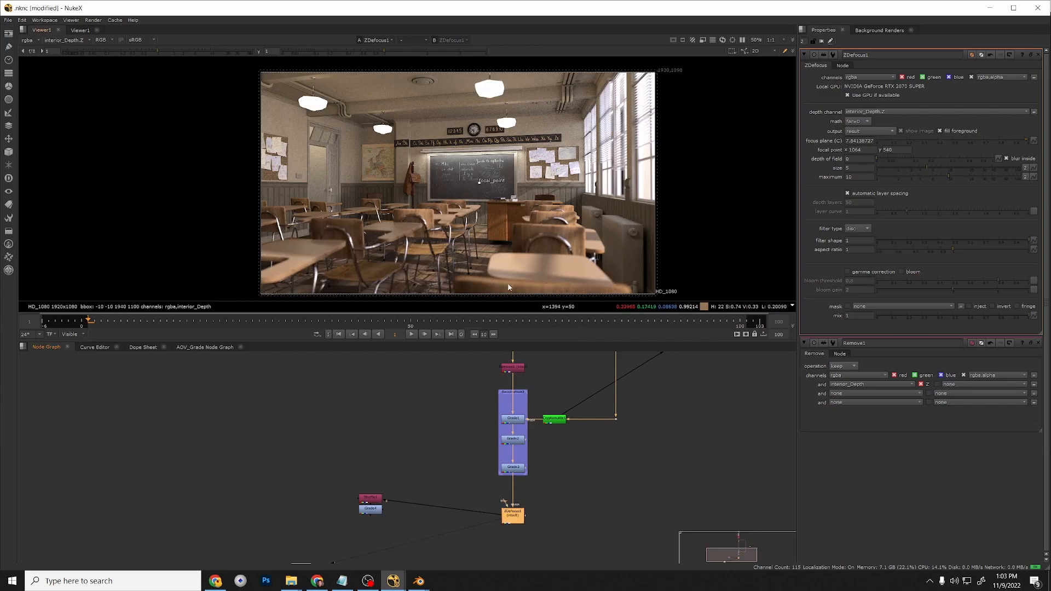
key("d")
key("d")
key("d")
Set ZDefocus1's blur size to 50.
left_click(855, 167)
type("0")
key("Return")
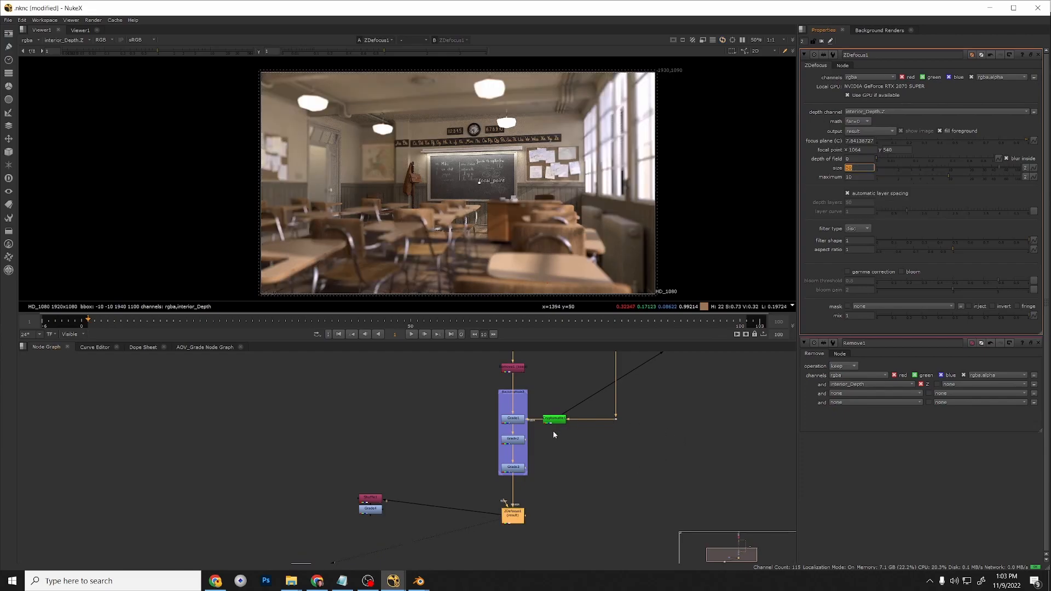
Try the focal point on the radiator and move it to the floor between the desks.
mouse_move(480, 185)
left_mouse_down()
mouse_move(356, 126)
mouse_move(331, 126)
mouse_move(320, 179)
mouse_move(624, 245)
left_mouse_up()
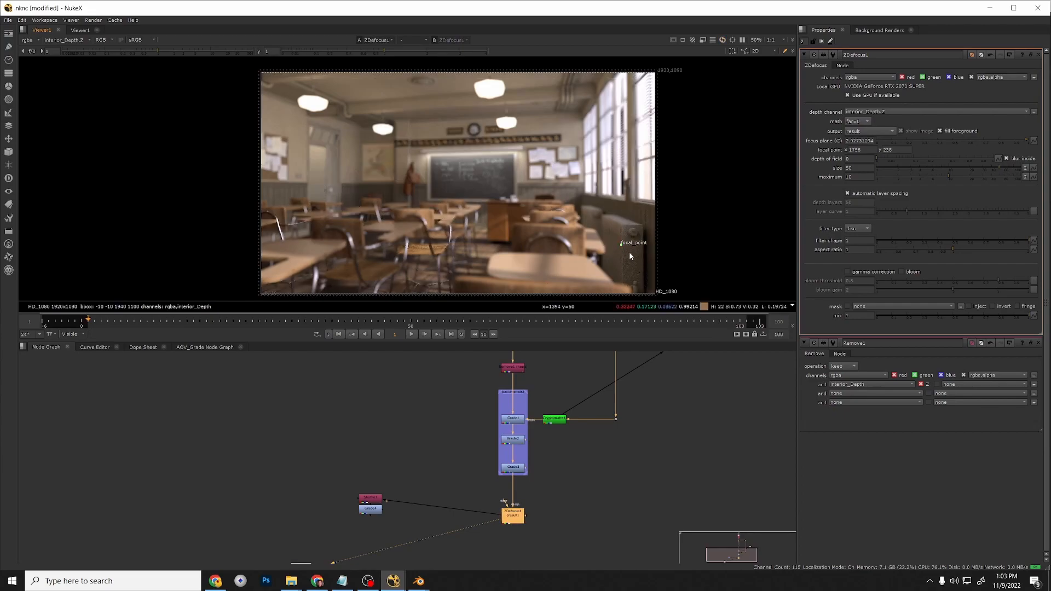
scroll(634, 247, "up", 5)
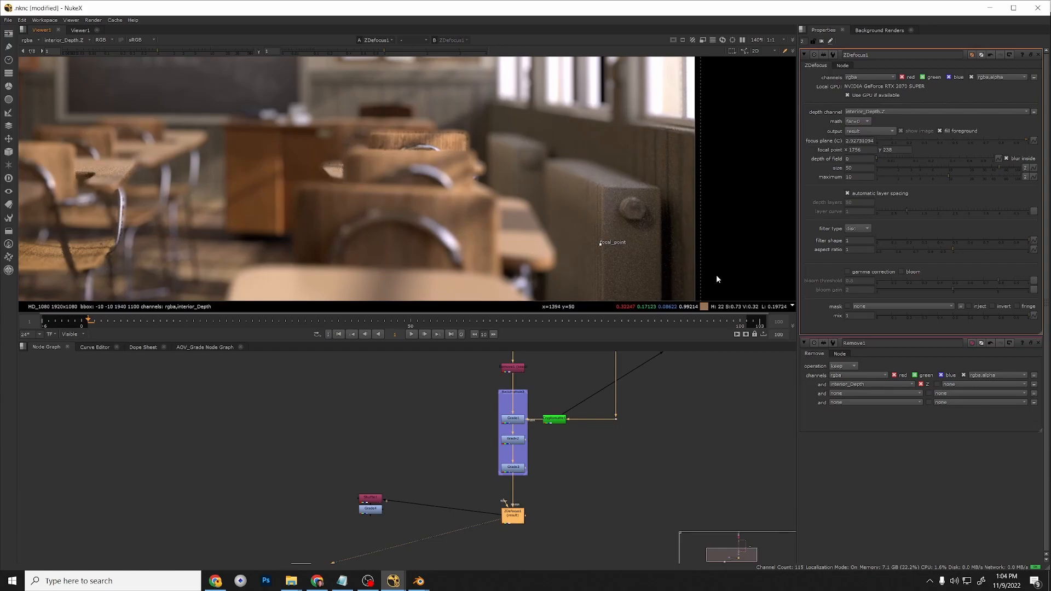
scroll(569, 225, "down", 3)
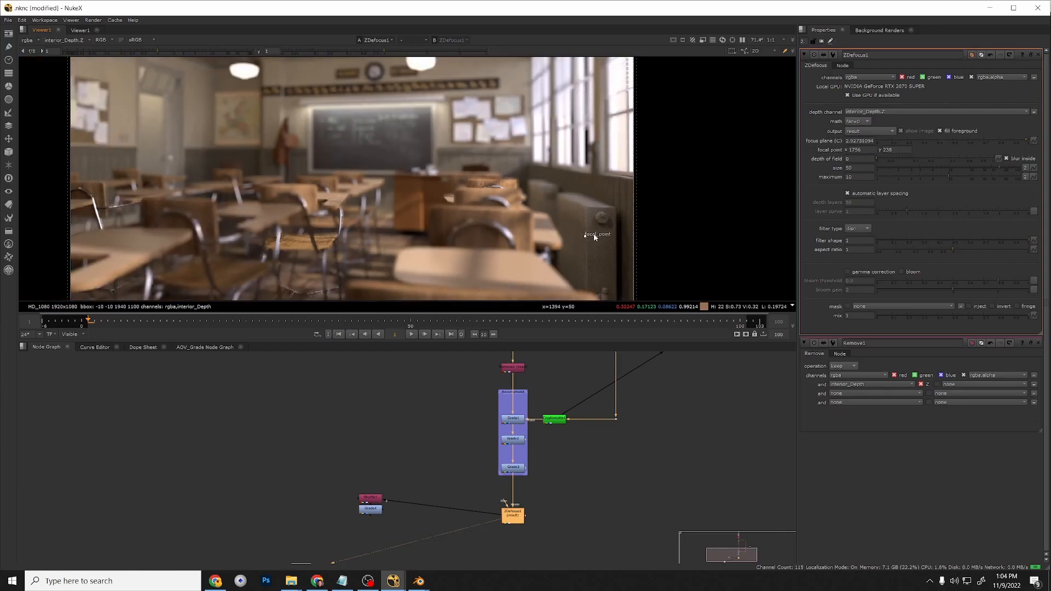
left_click_drag(586, 236, 393, 249)
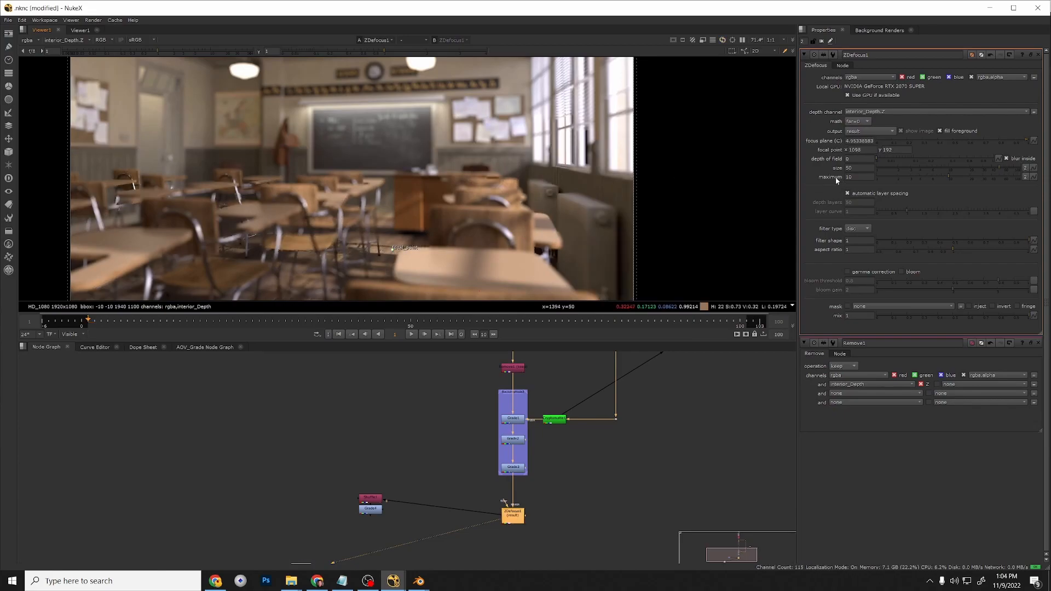
Set ZDefocus1's depth of field to 0.5 and move the focal point from the floor up to the chalkboard.
left_click(865, 159)
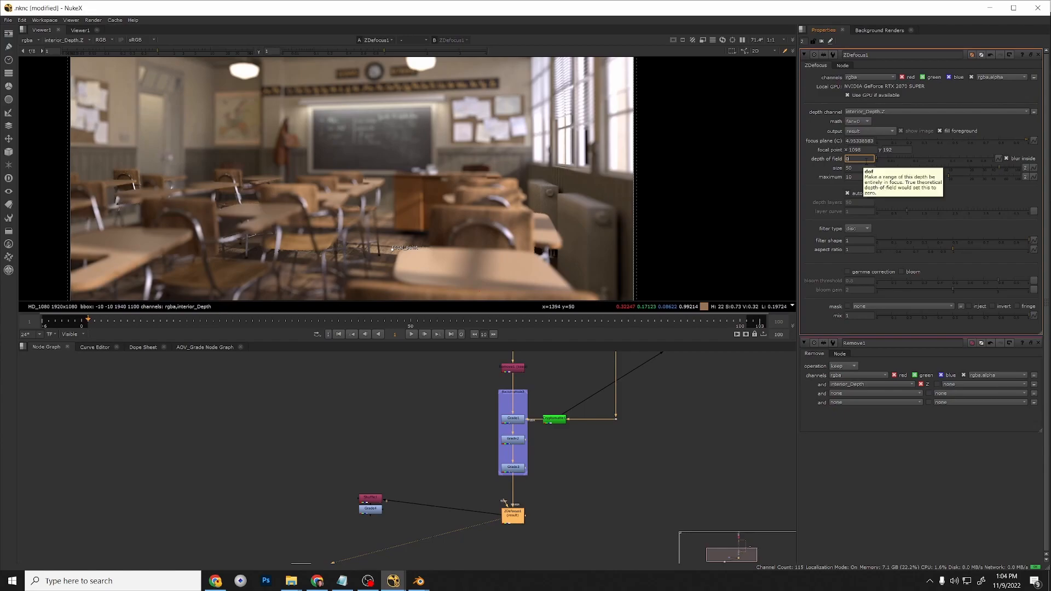
key("Return")
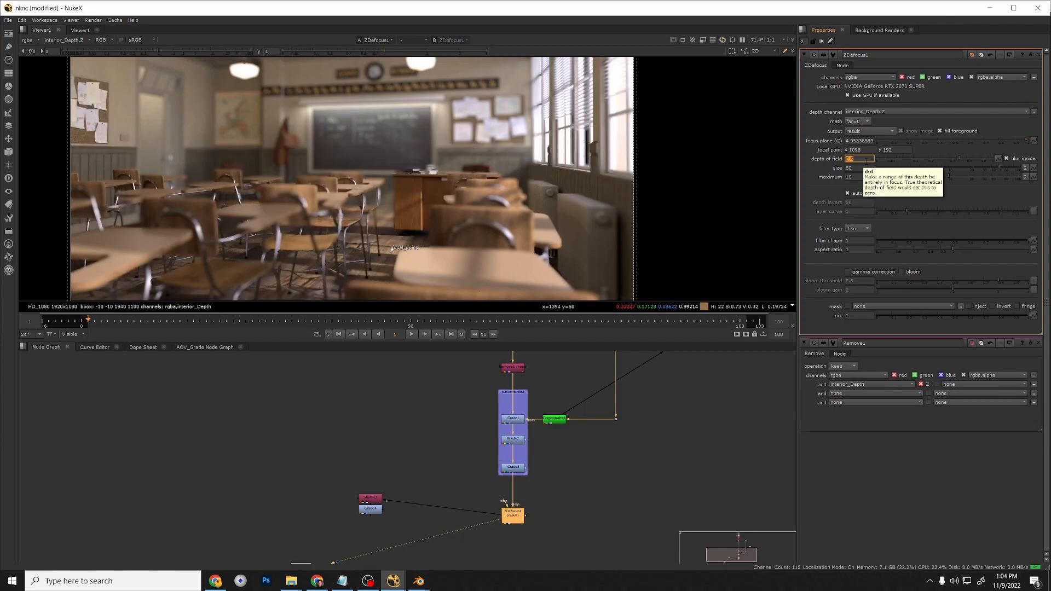
scroll(299, 249, "down", 2)
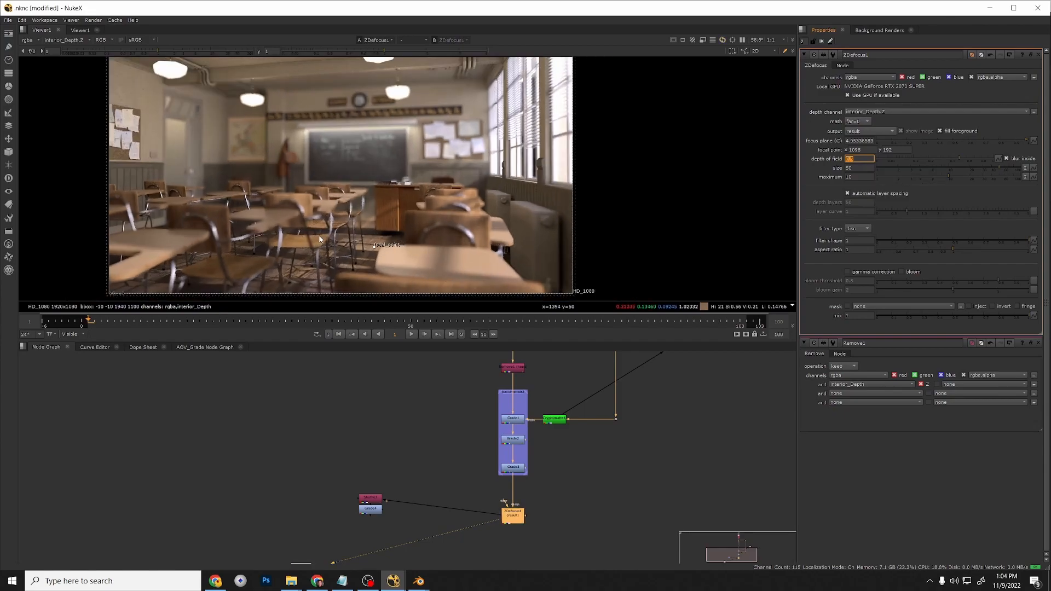
left_click_drag(374, 244, 369, 154)
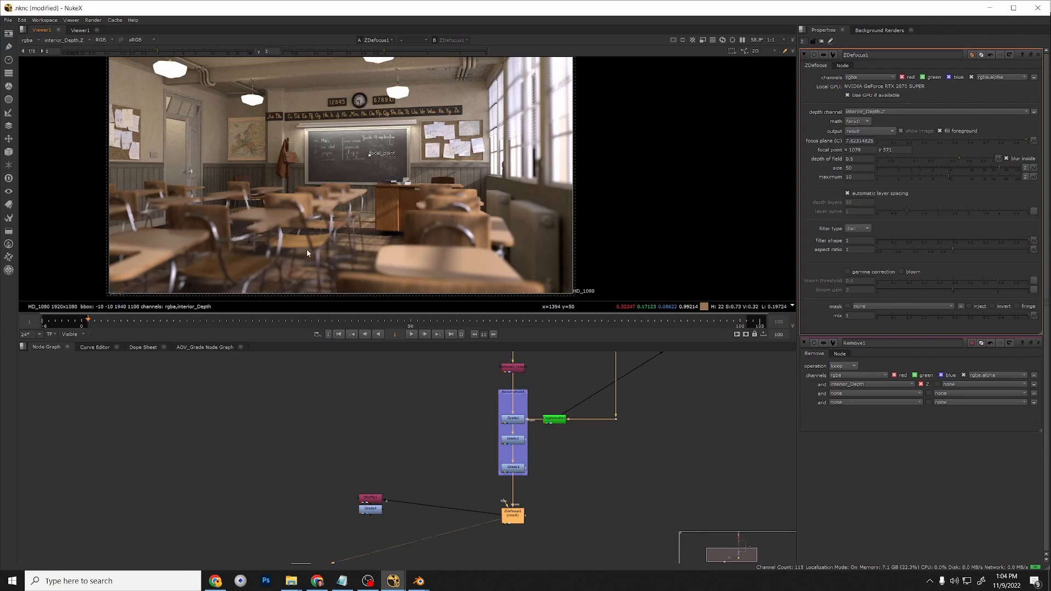
Set ZDefocus1's blur size to 10 and its maximum to 15.
scroll(369, 236, "up", 2)
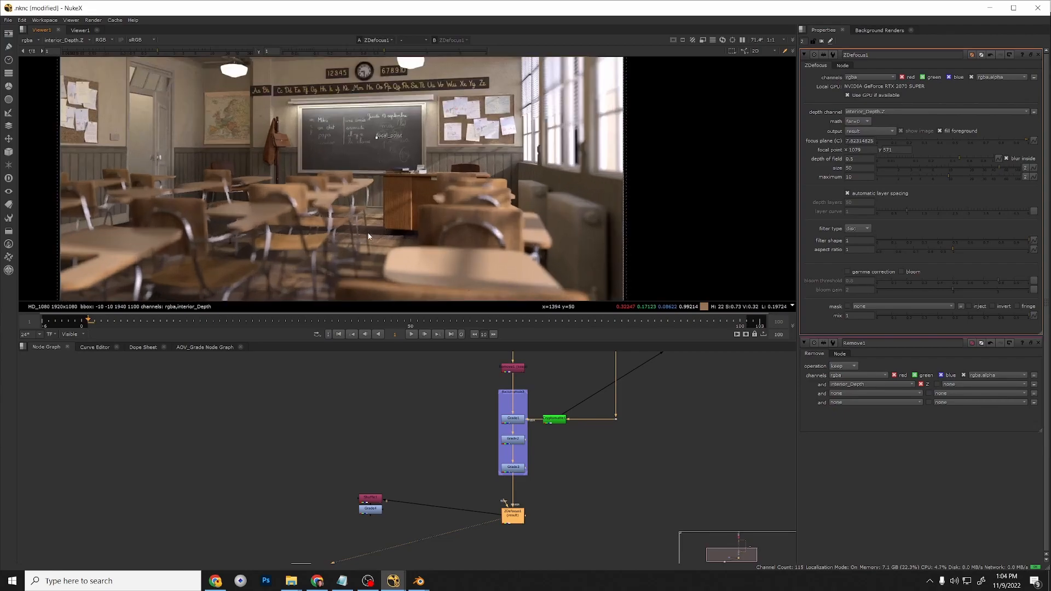
scroll(183, 234, "up", 10)
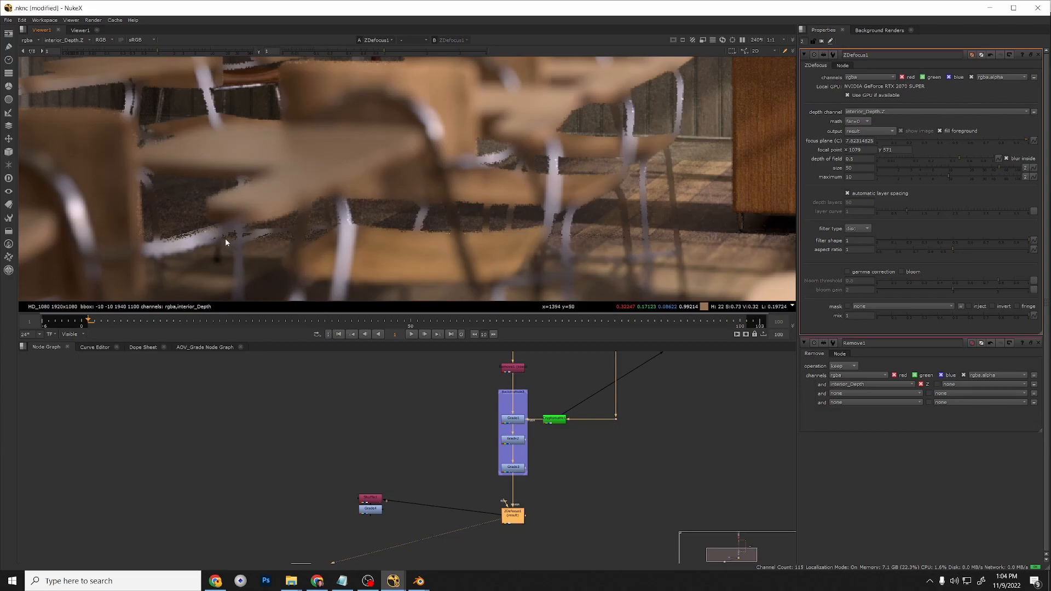
scroll(180, 216, "down", 6)
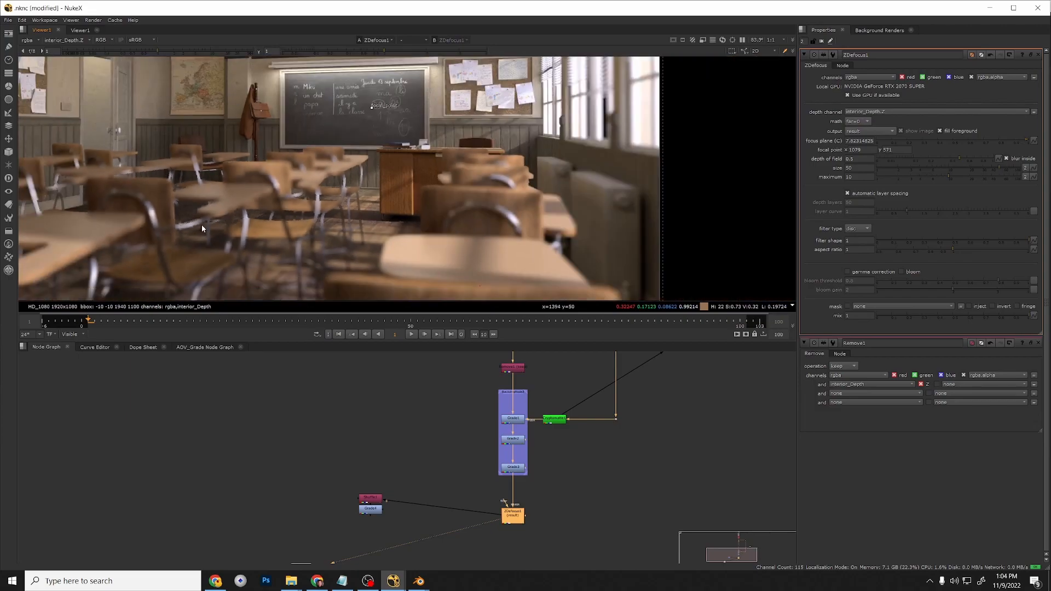
scroll(263, 235, "down", 3)
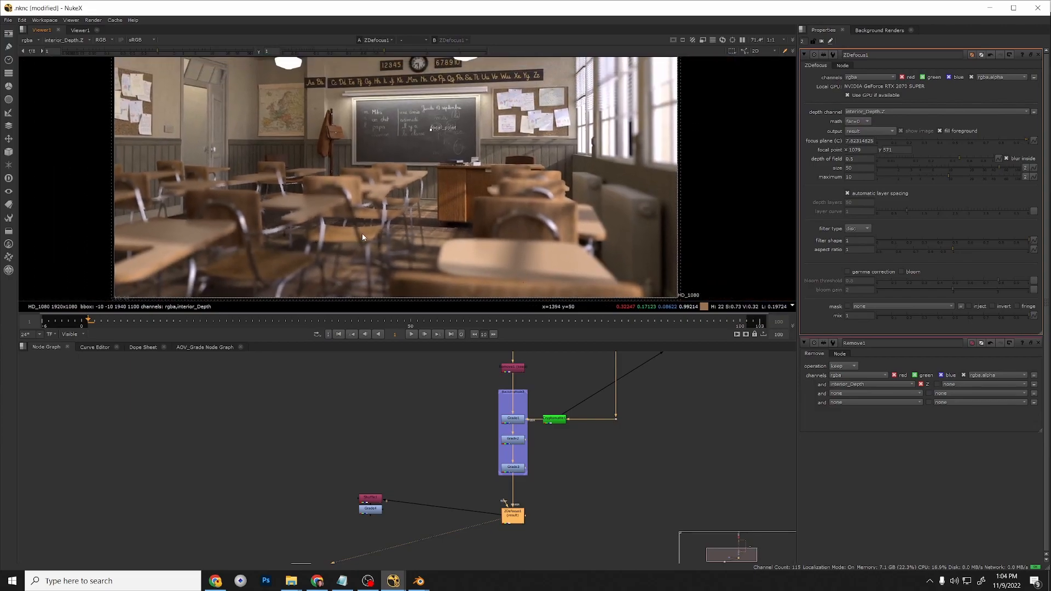
scroll(362, 233, "up", 1)
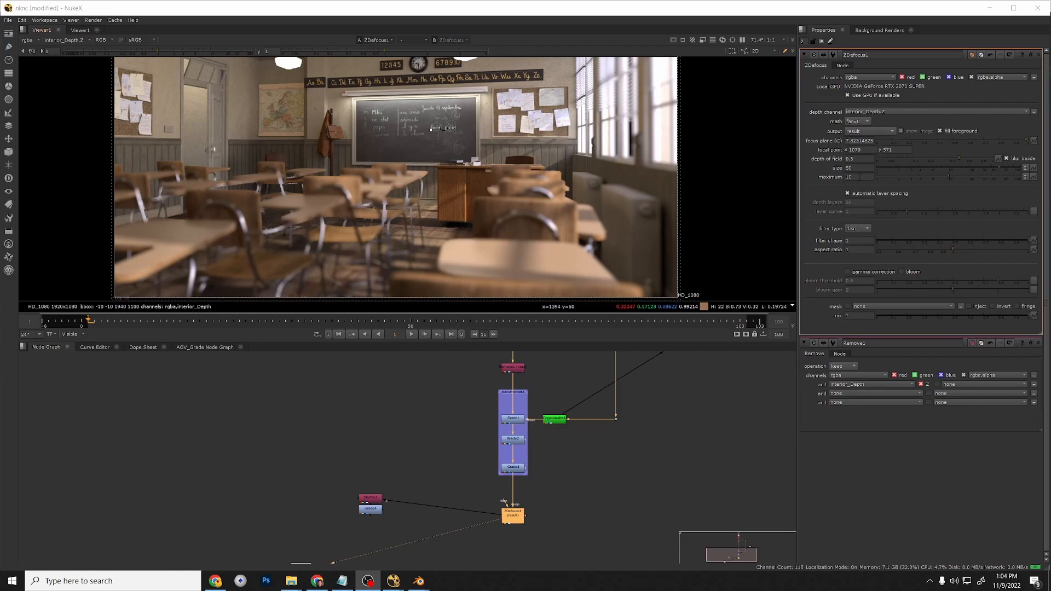
double_click(860, 177)
key("shift+Tab")
type("10")
key("Return")
key("Tab")
type("15")
key("Return")
Toggle ZDefocus1 off and on several times to compare the whole classroom with and without the reduced blur.
scroll(358, 150, "down", 2)
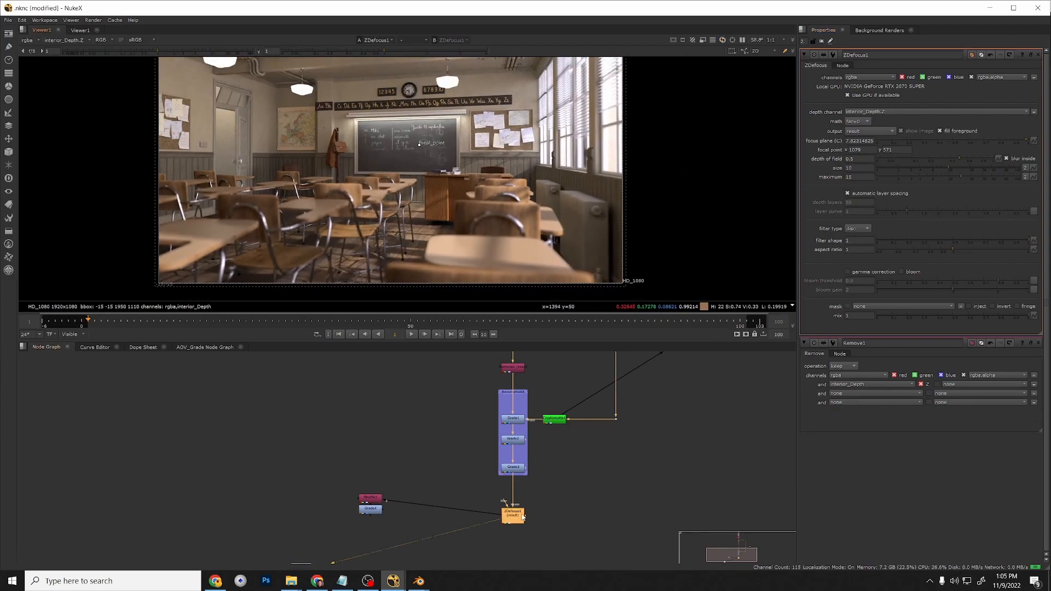
key("d")
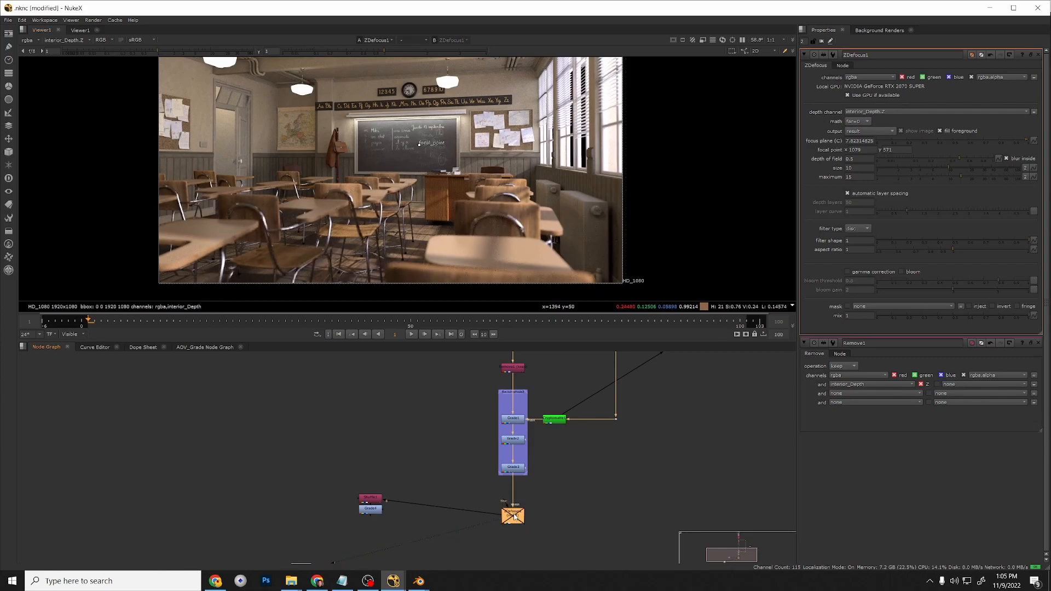
key("d")
key("d")
key("d")
key("d")
key("d")
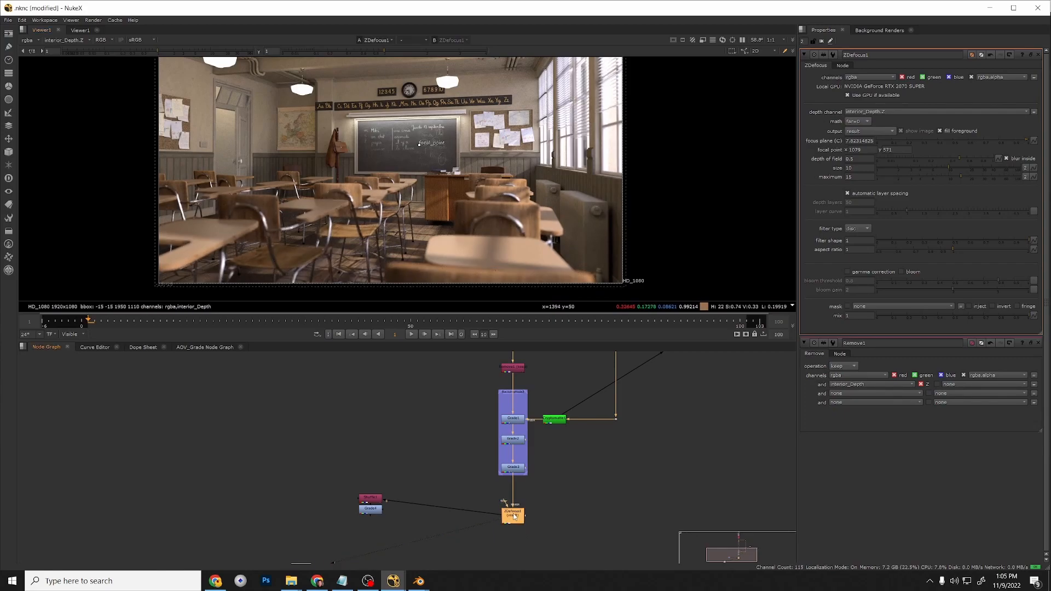
Compare the windows with ZDefocus1 off and on, and sample pixel values around the window frame and dark opening.
scroll(585, 153, "up", 7)
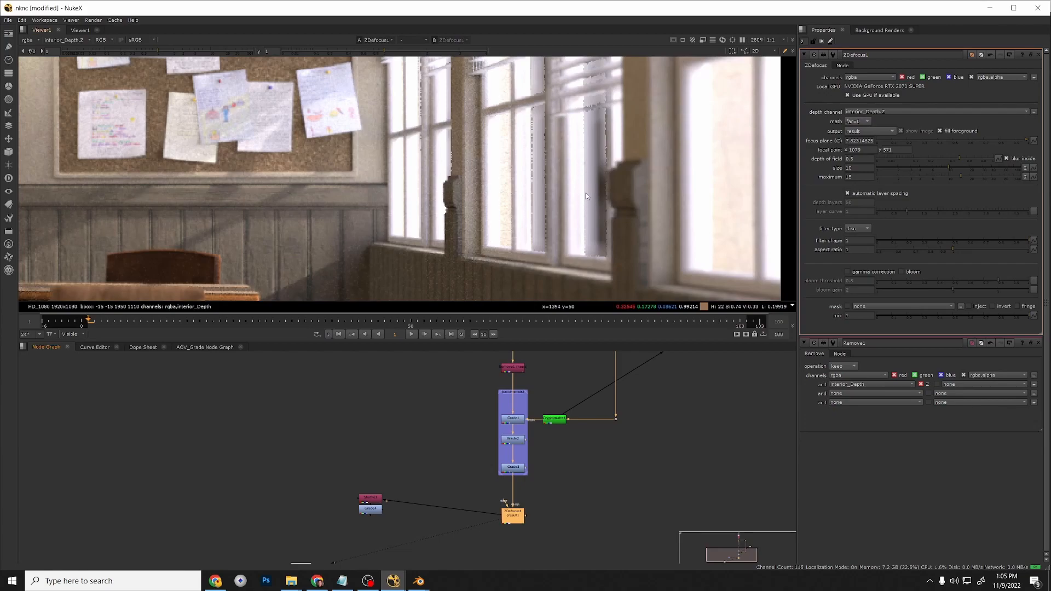
key("d")
key("d")
key("d")
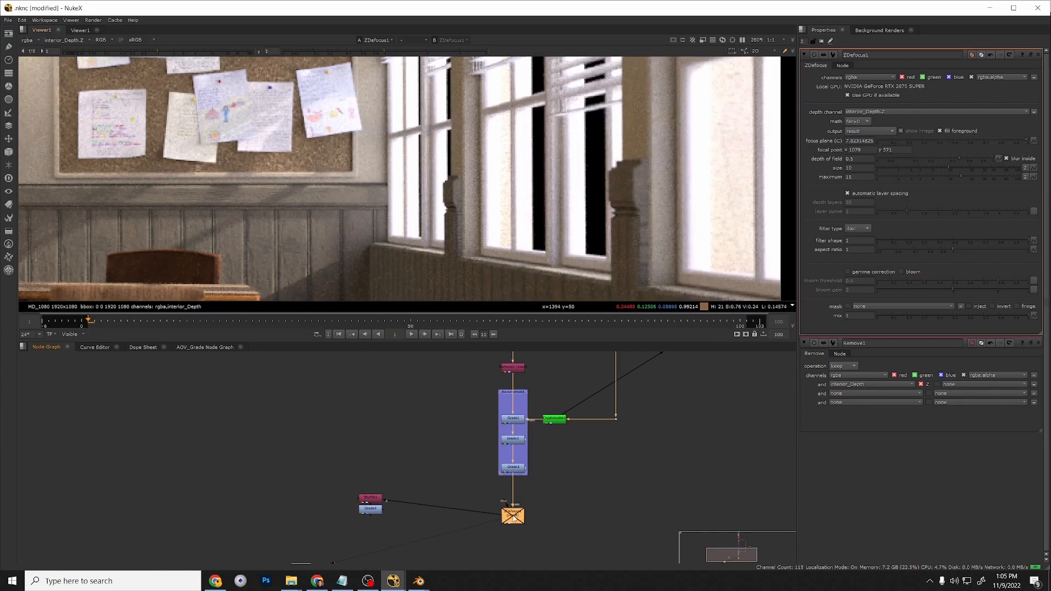
left_click(584, 222, "ctrl")
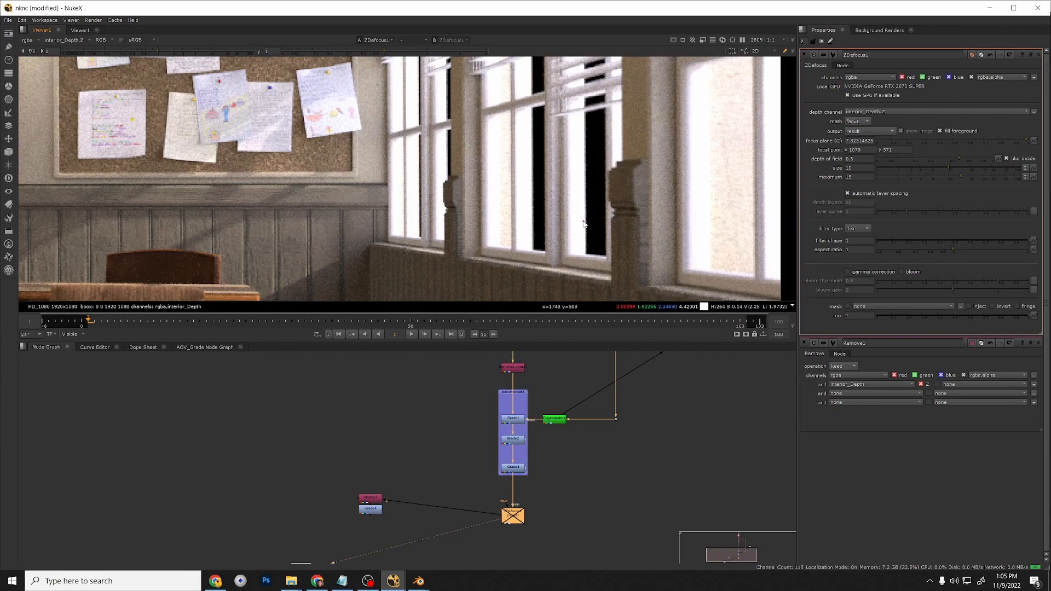
left_click(584, 220, "ctrl")
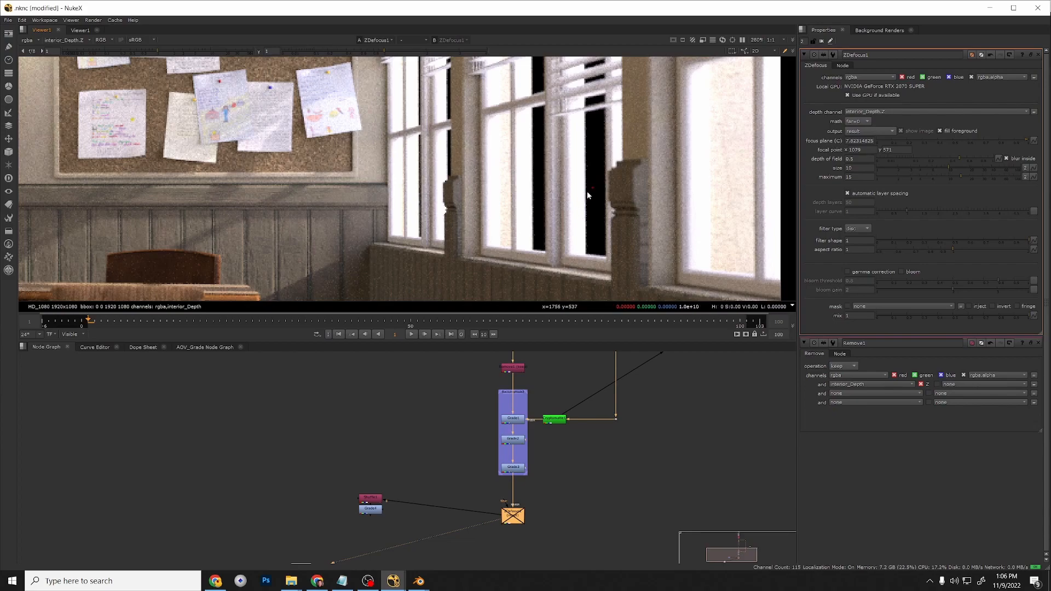
scroll(518, 498, "down", 4)
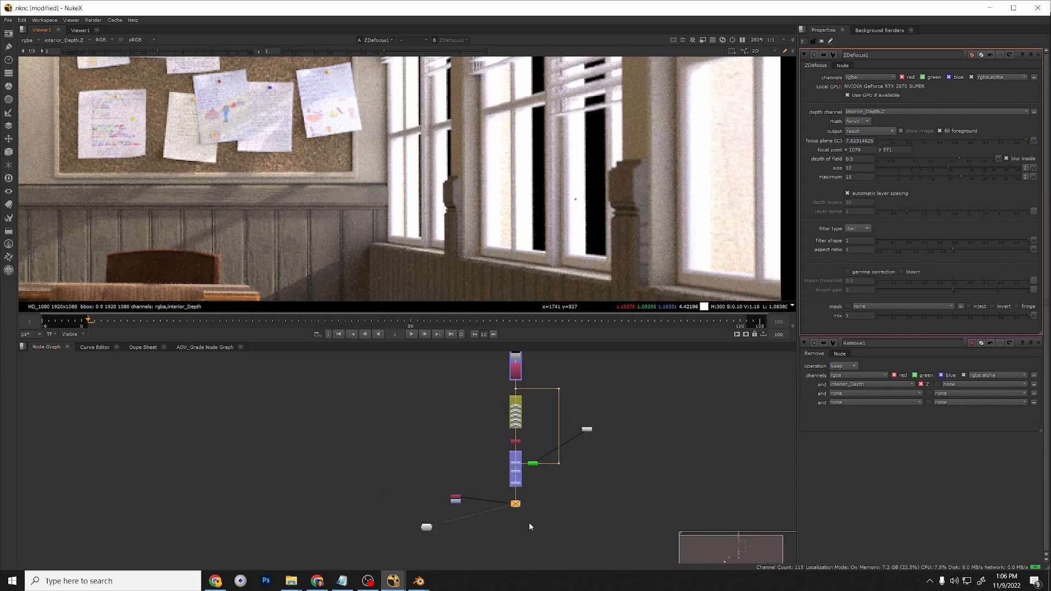
scroll(530, 521, "up", 4)
key("d")
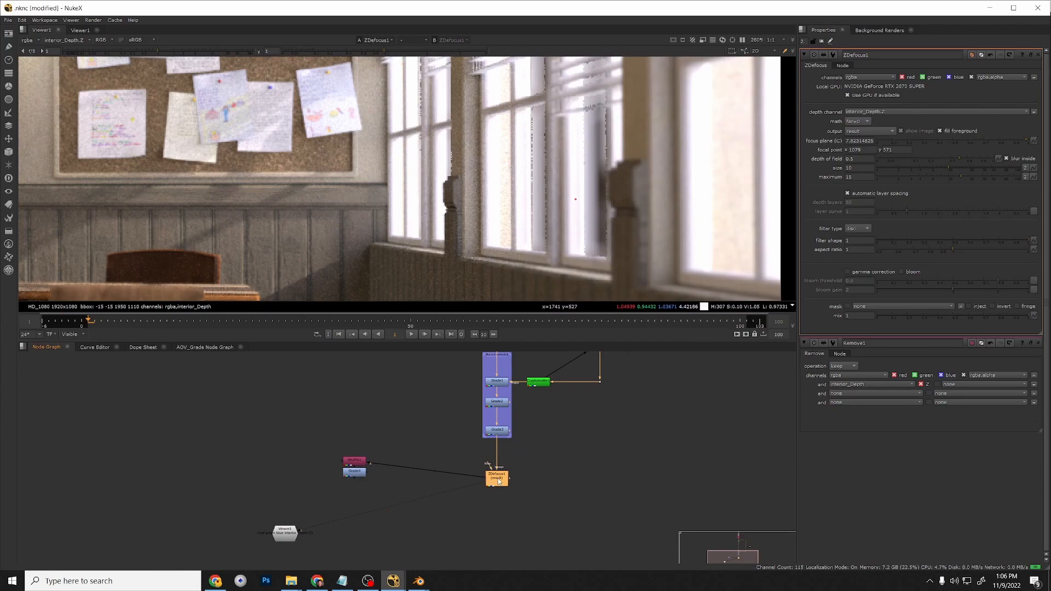
Add a Clamp node and insert it between Grade3 and ZDefocus1.
scroll(499, 481, "up", 5)
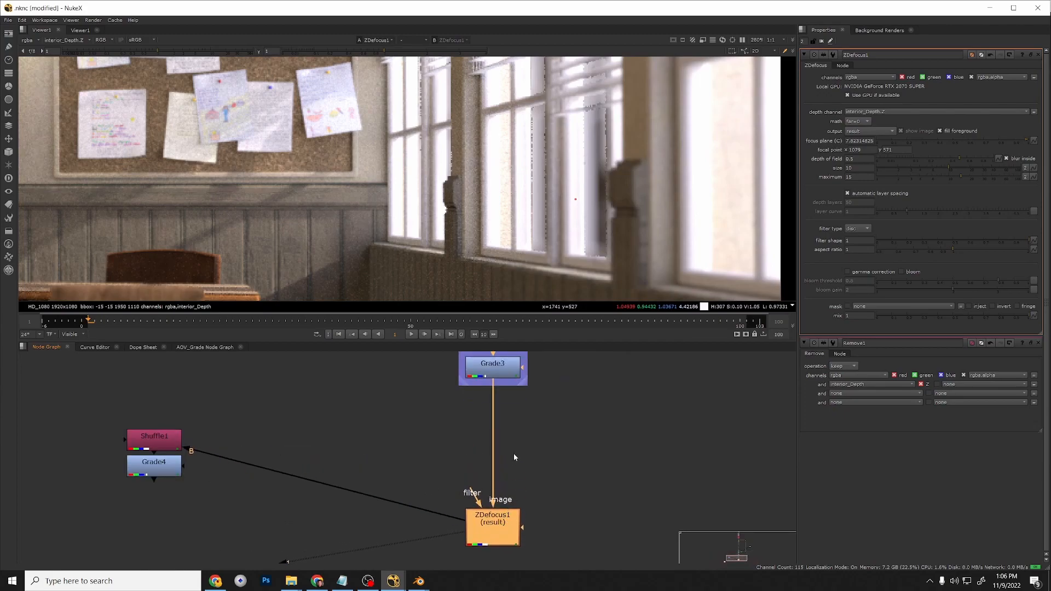
left_click(507, 465)
key("Tab")
type("ca")
key("BackSpace")
type("la")
left_click(458, 474)
left_click_drag(508, 471, 494, 465)
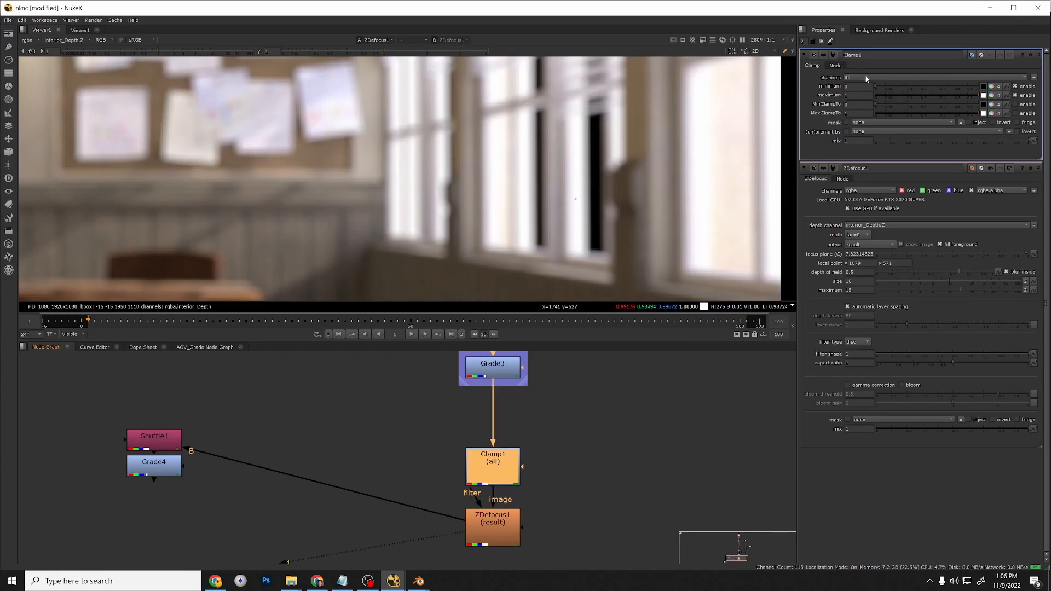
Try a maximum of 0.5 on Clamp1 with all channels affected.
scroll(420, 204, "down", 3)
scroll(416, 212, "down", 3)
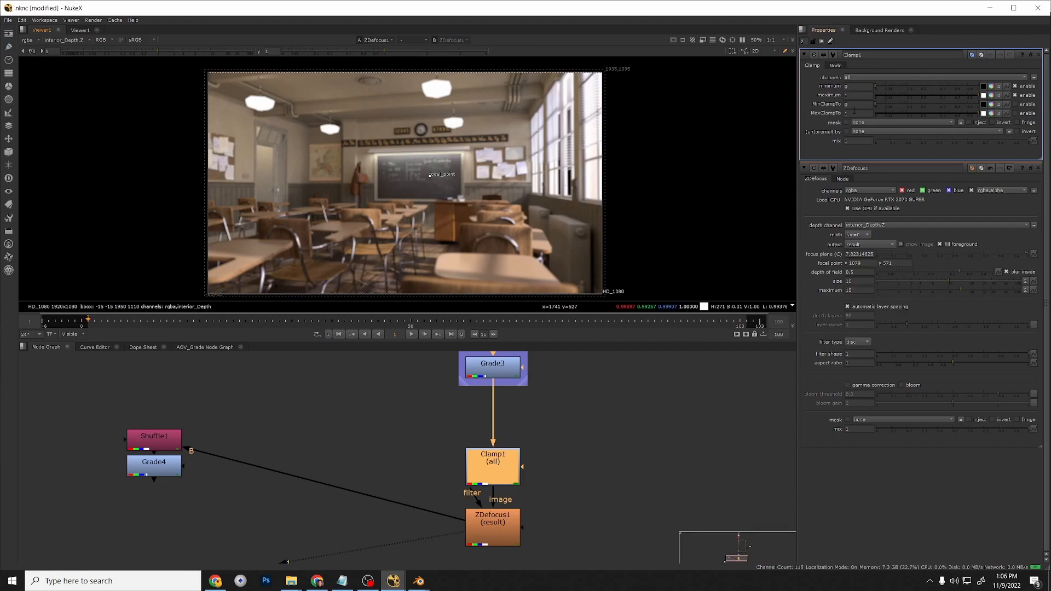
left_click(858, 93)
type("0.5")
key("Return")
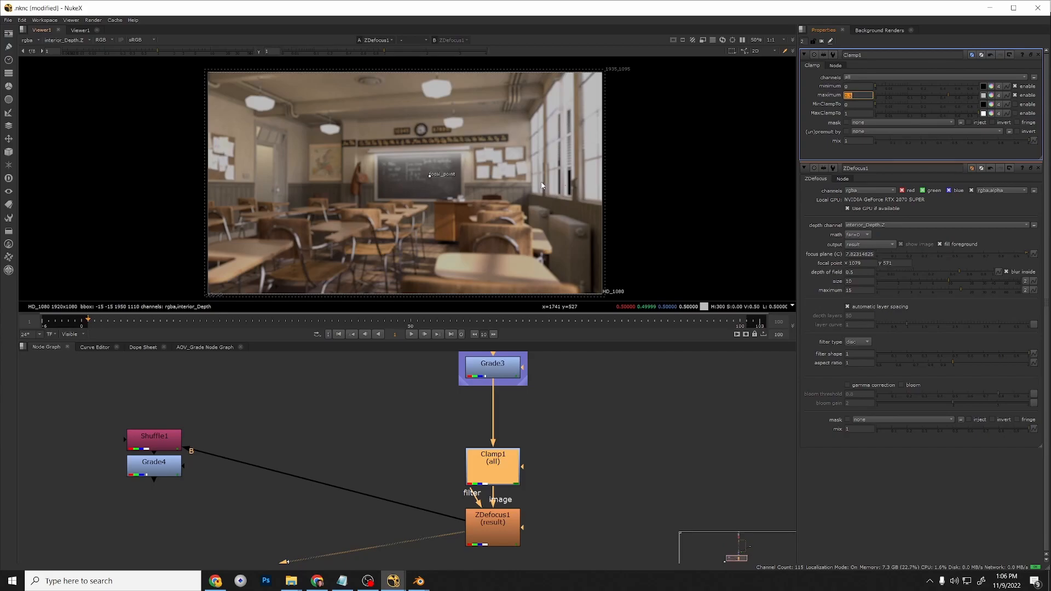
Restrict Clamp1 to the interior_Depth channel and raise its maximum.
left_click(866, 78)
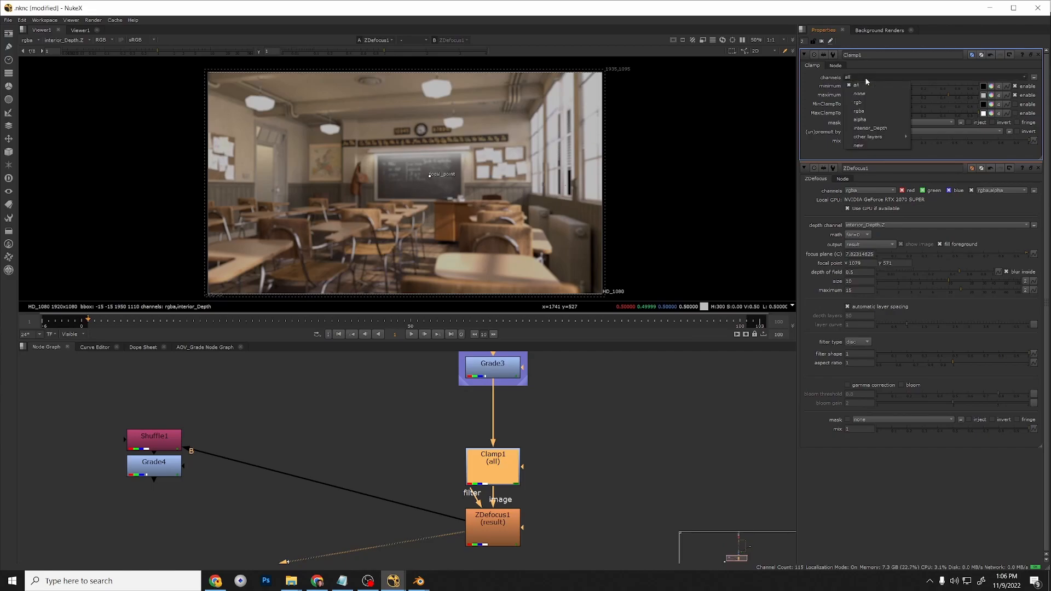
left_click(875, 130)
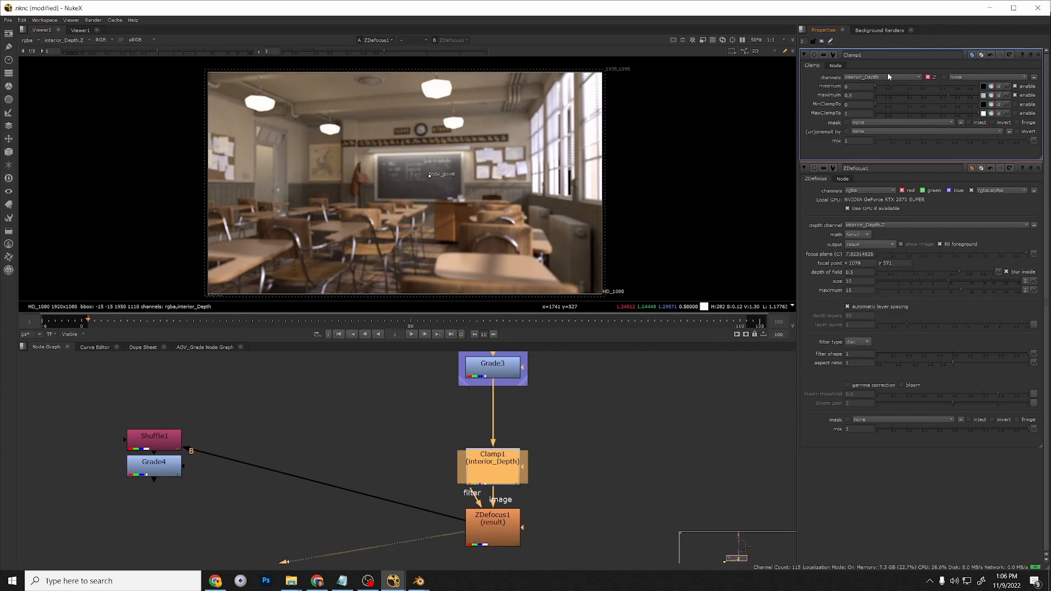
double_click(855, 96)
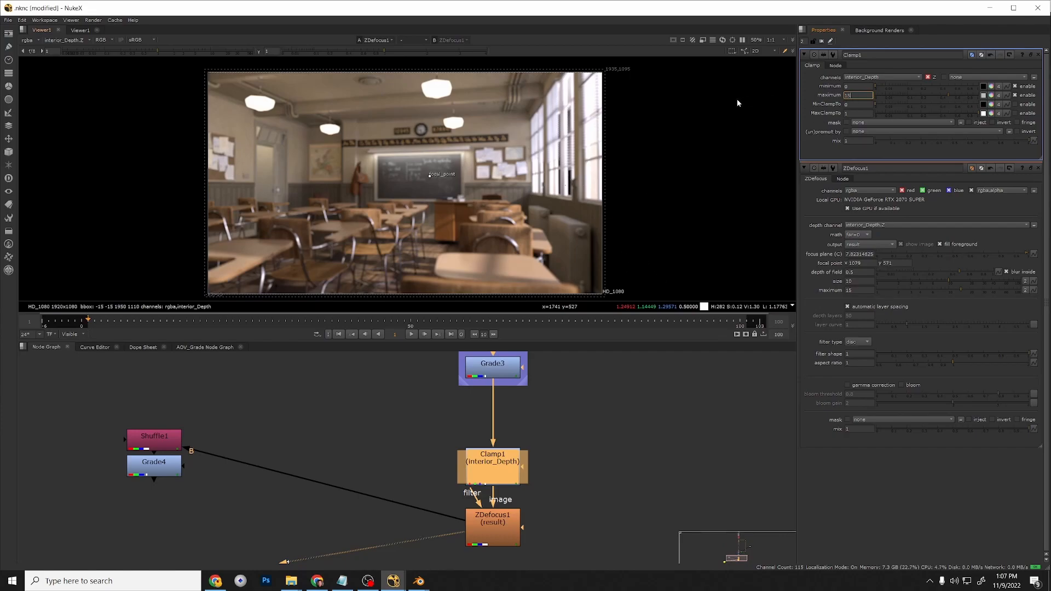
Disable and re-enable Clamp1 to compare the defocus around the windows with and without the depth clamp.
scroll(555, 176, "up", 2)
scroll(554, 176, "up", 3)
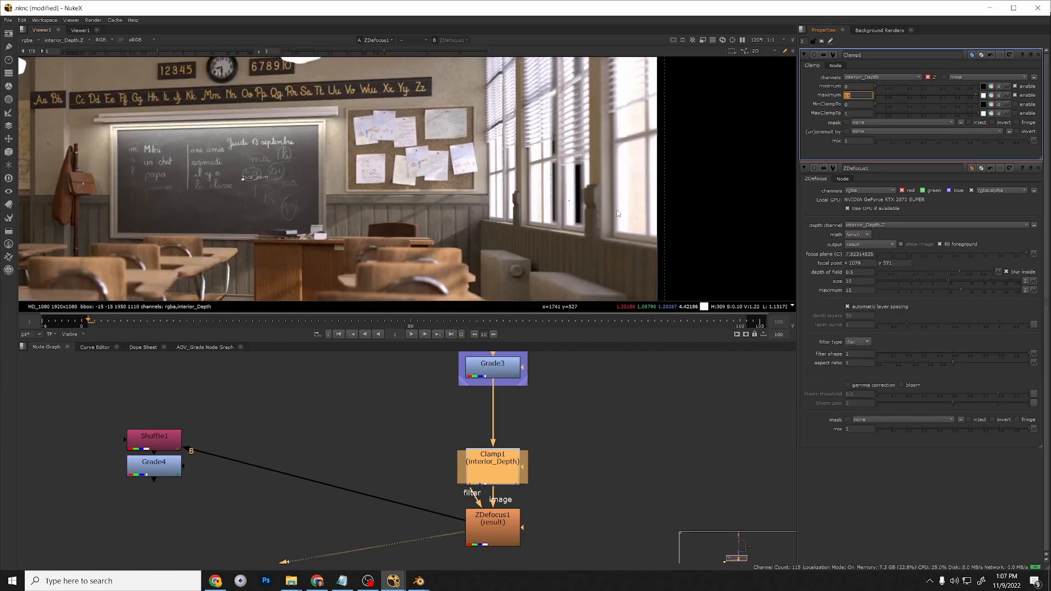
key("d")
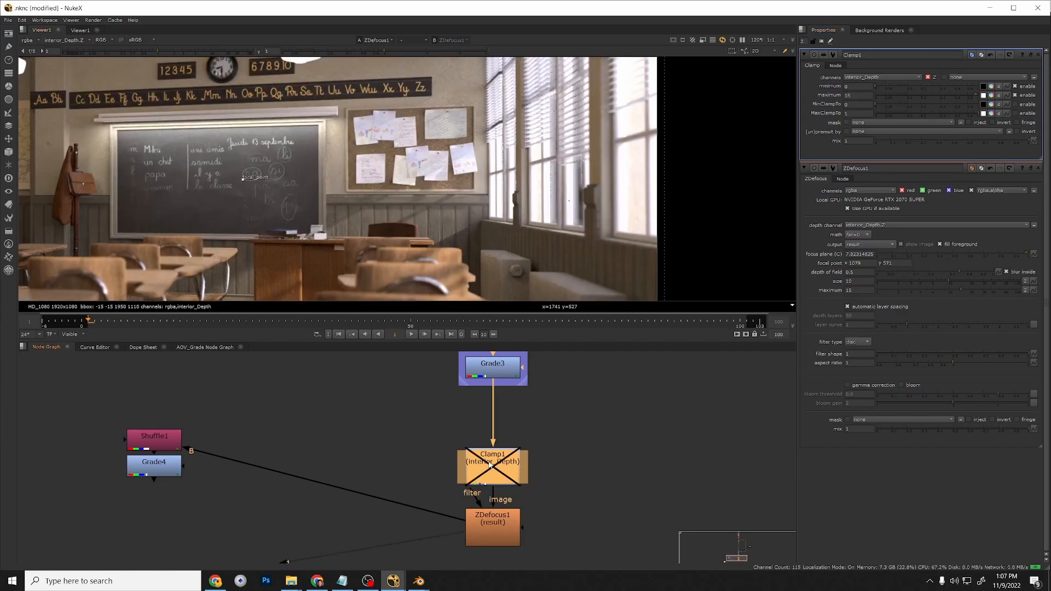
scroll(573, 192, "up", 6)
key("d")
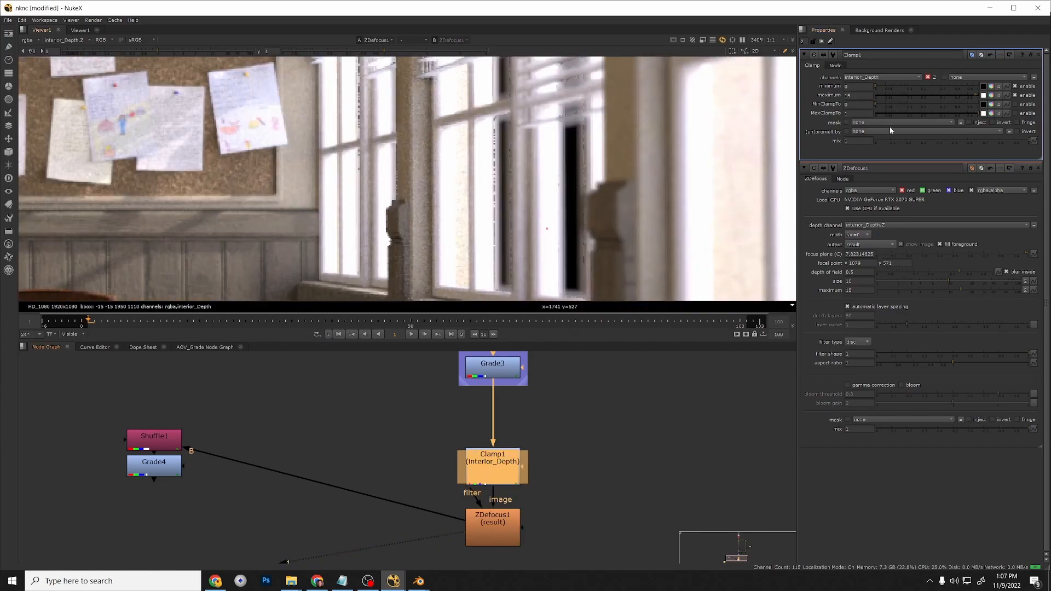
Try a maximum of 5 on Clamp1 and inspect the focus around the windows and the whole classroom.
double_click(857, 95)
type("5")
key("Return")
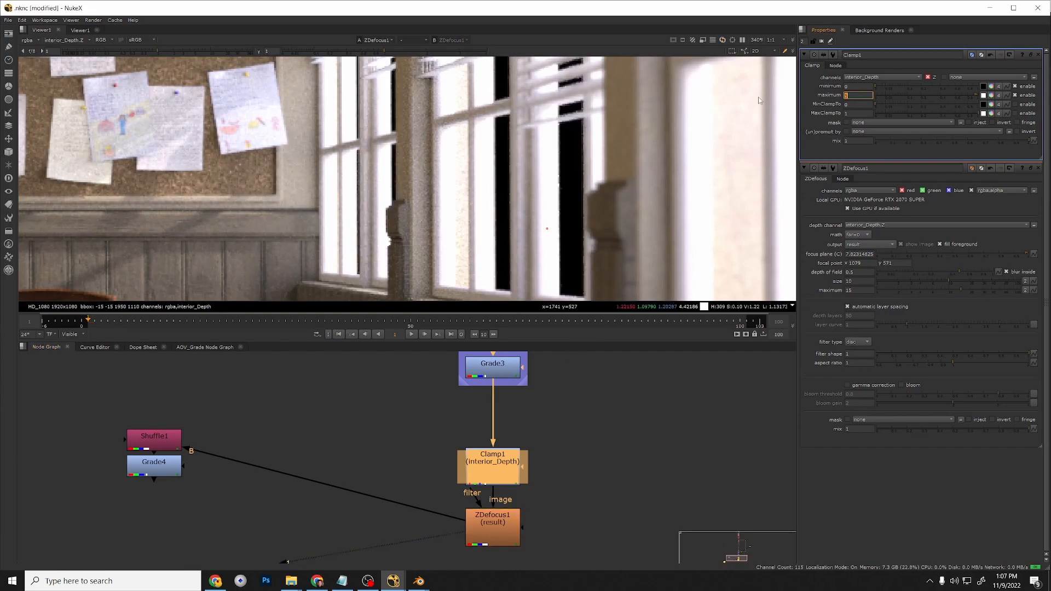
scroll(349, 224, "down", 8)
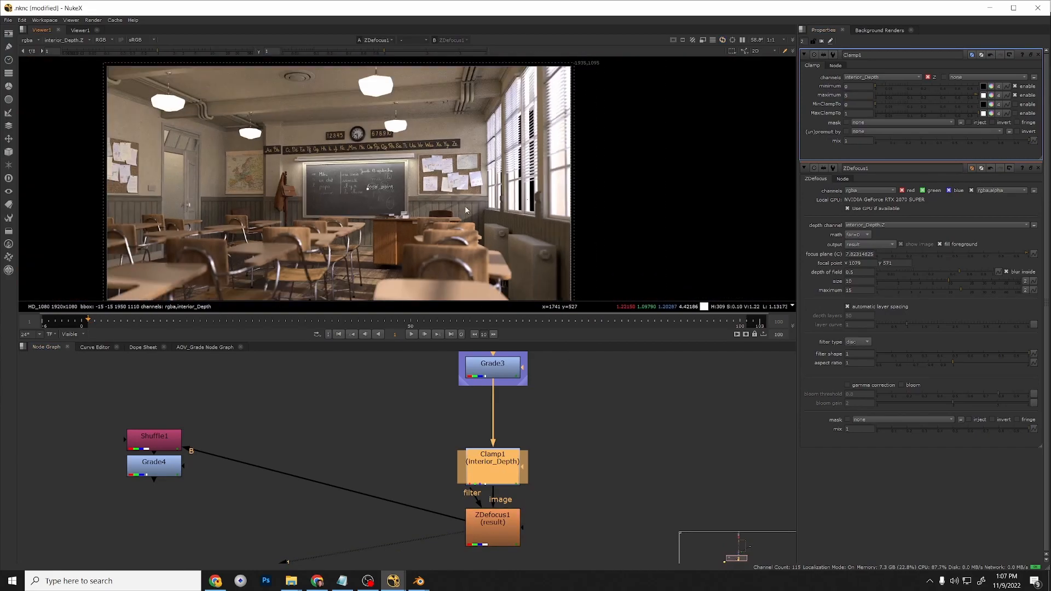
scroll(559, 181, "up", 7)
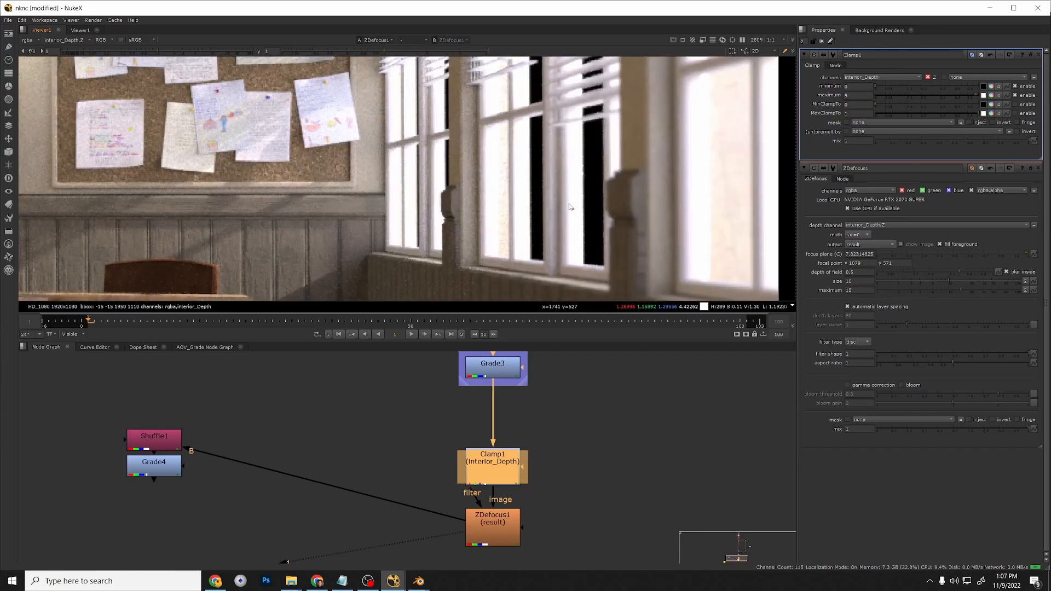
scroll(320, 217, "down", 5)
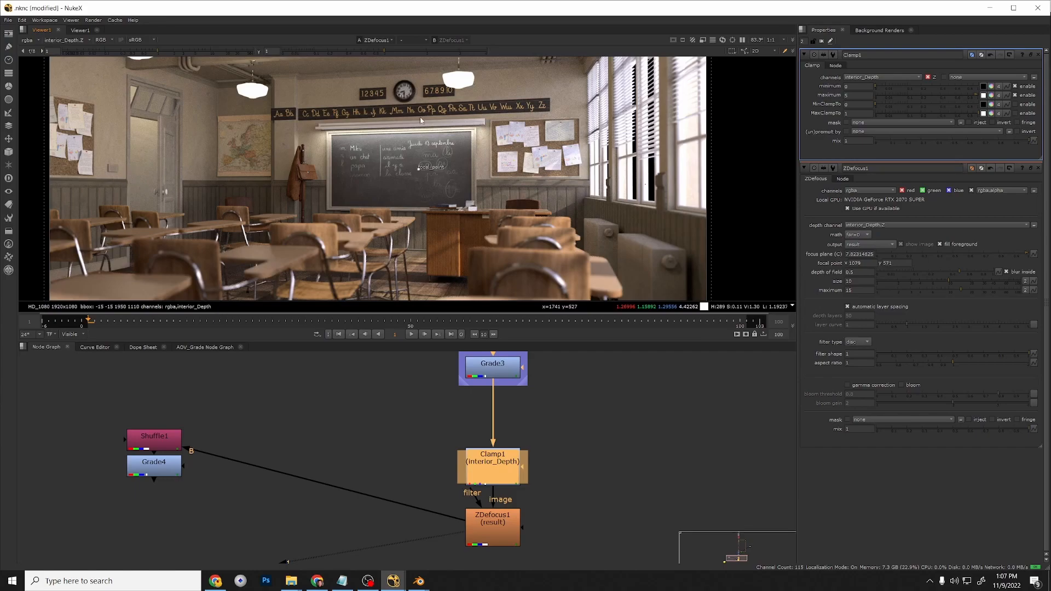
Set Clamp1's maximum to 10 for the interior_Depth channel.
left_click(858, 95)
type("10")
key("Return")
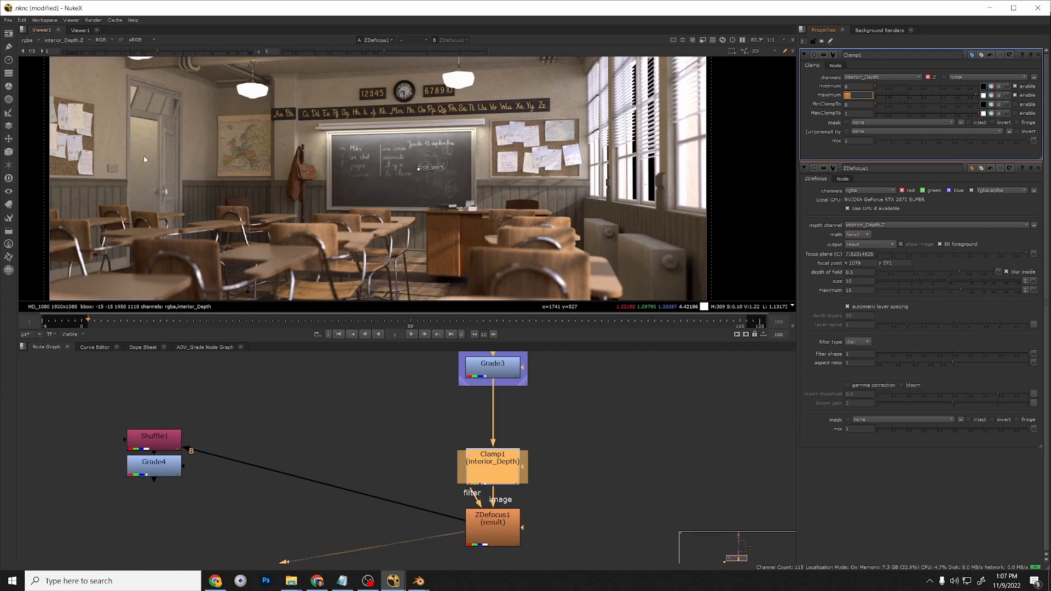
Reconnect Shuffle1's B input from ZDefocus1 to Clamp1.
left_click(505, 468)
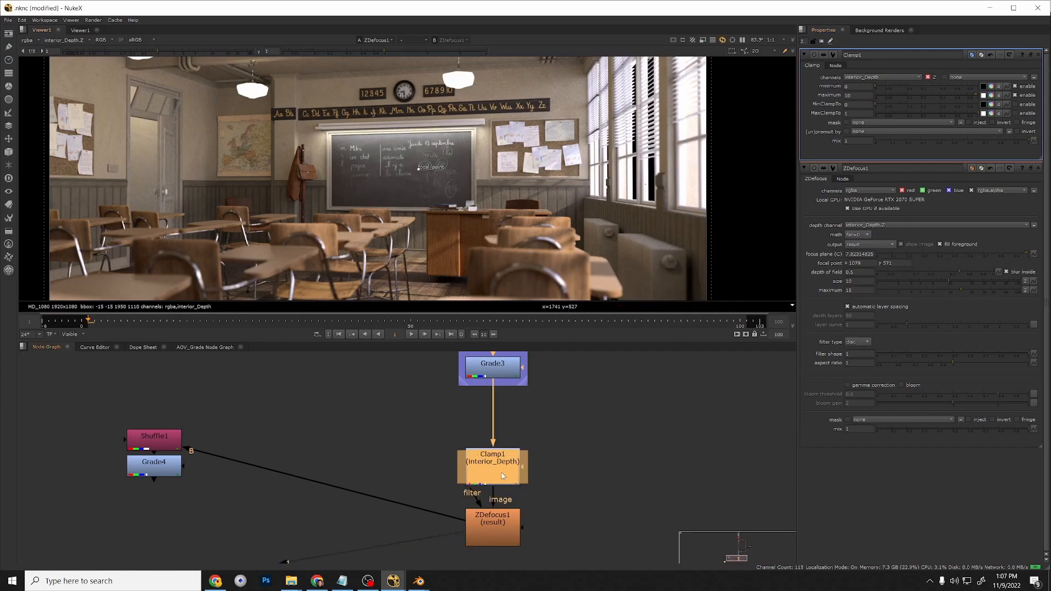
left_click(502, 476)
left_click_drag(434, 510, 481, 468)
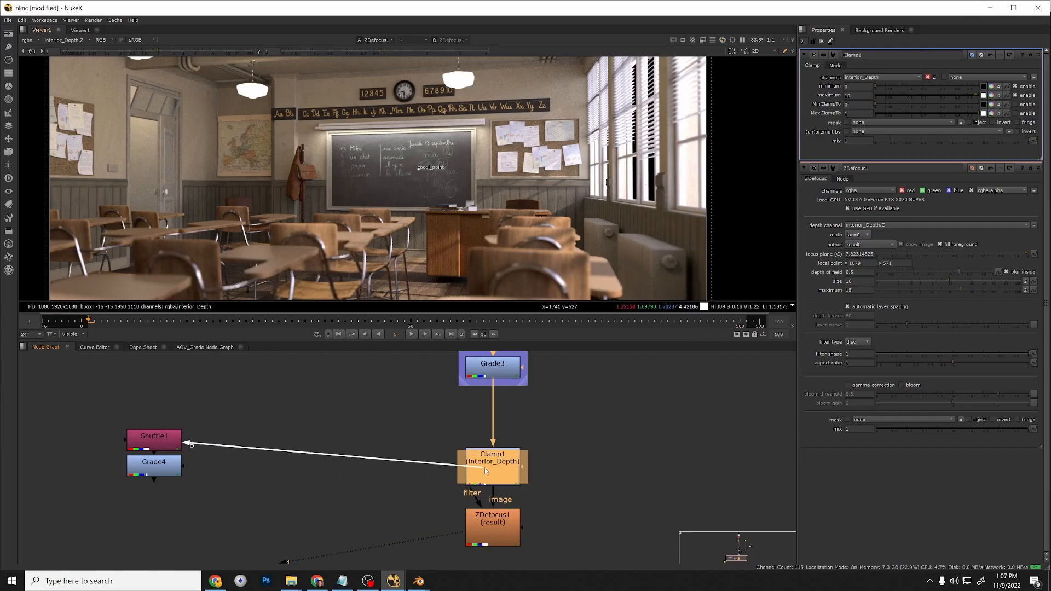
Display the Grade4 depth preview and try a maximum of 5 on Clamp1.
key("1")
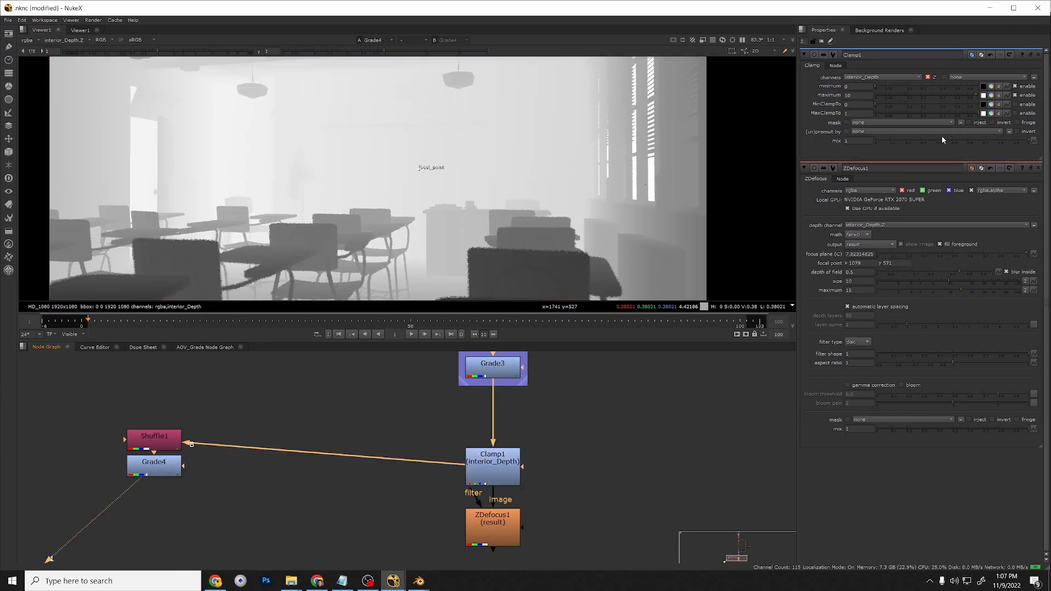
left_click(924, 94)
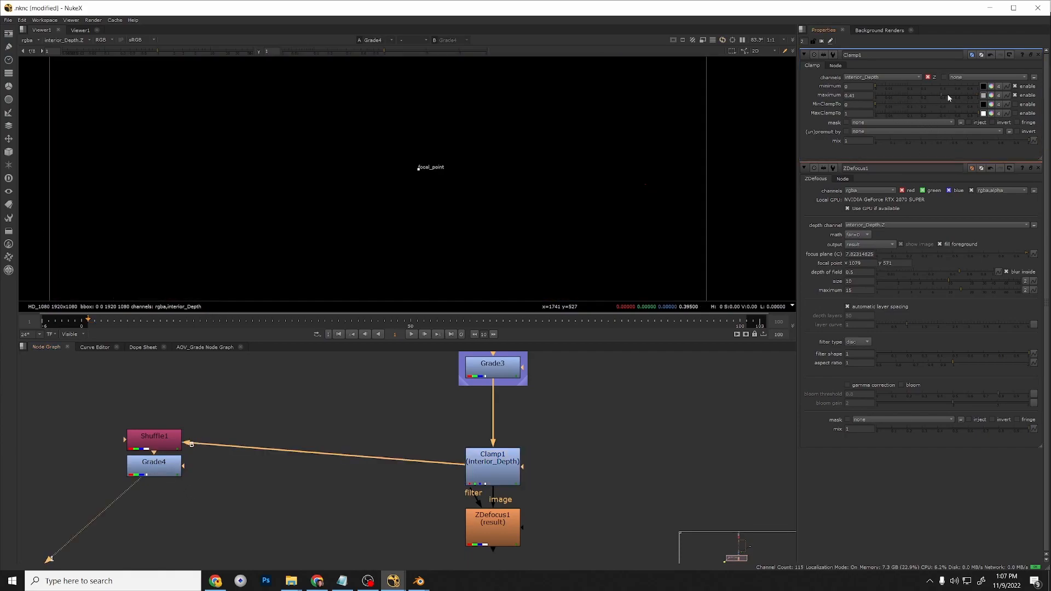
left_click_drag(858, 96, 631, 103)
scroll(543, 169, "down", 3)
type("5")
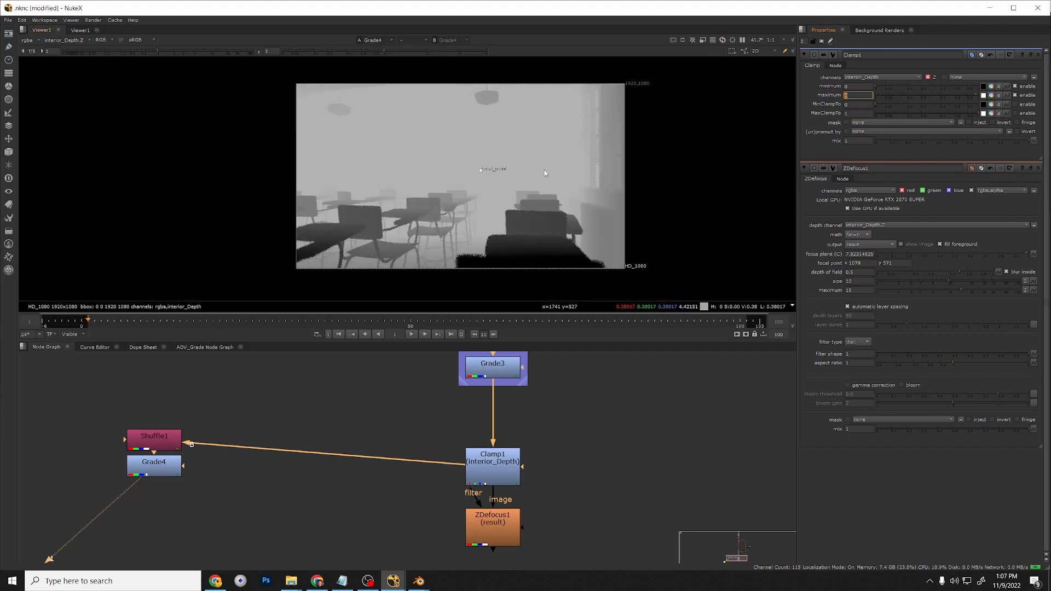
Compare maximum values of 100 and 7 on Clamp1 in the depth preview and return the maximum to 10.
key("BackSpace")
type("10")
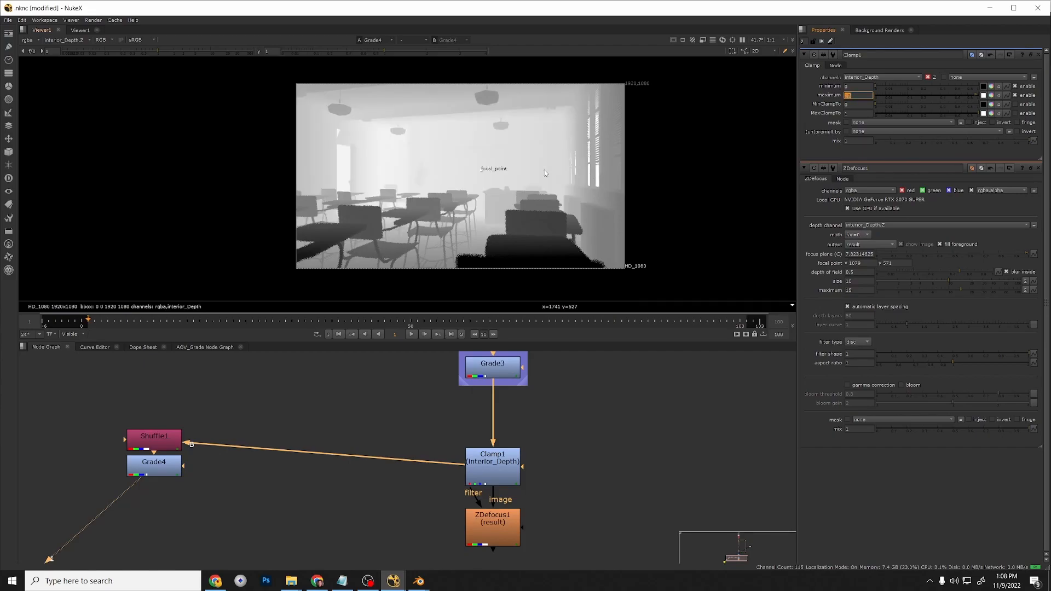
type("0")
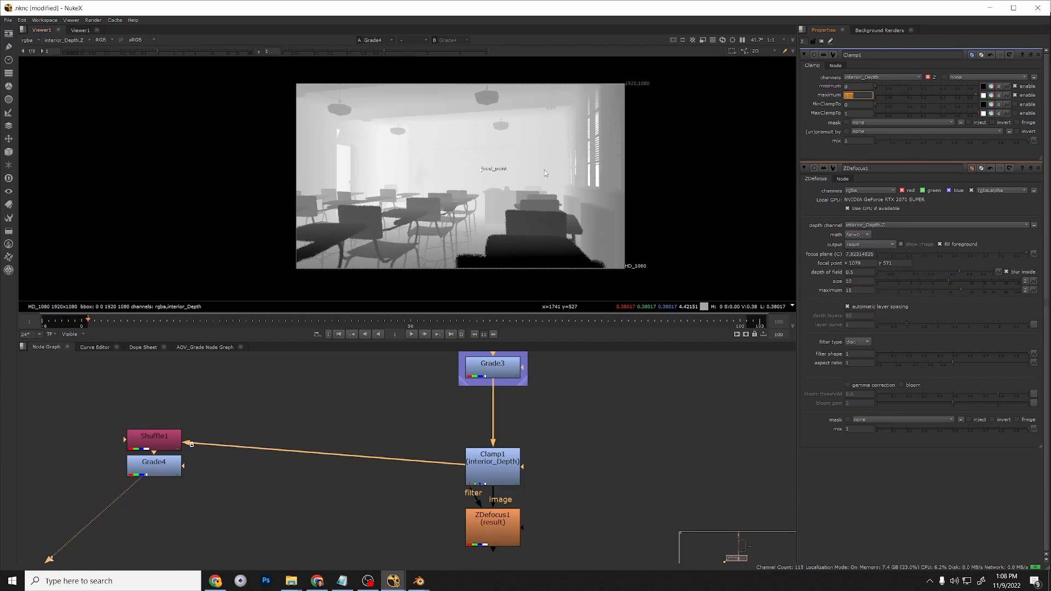
type("1")
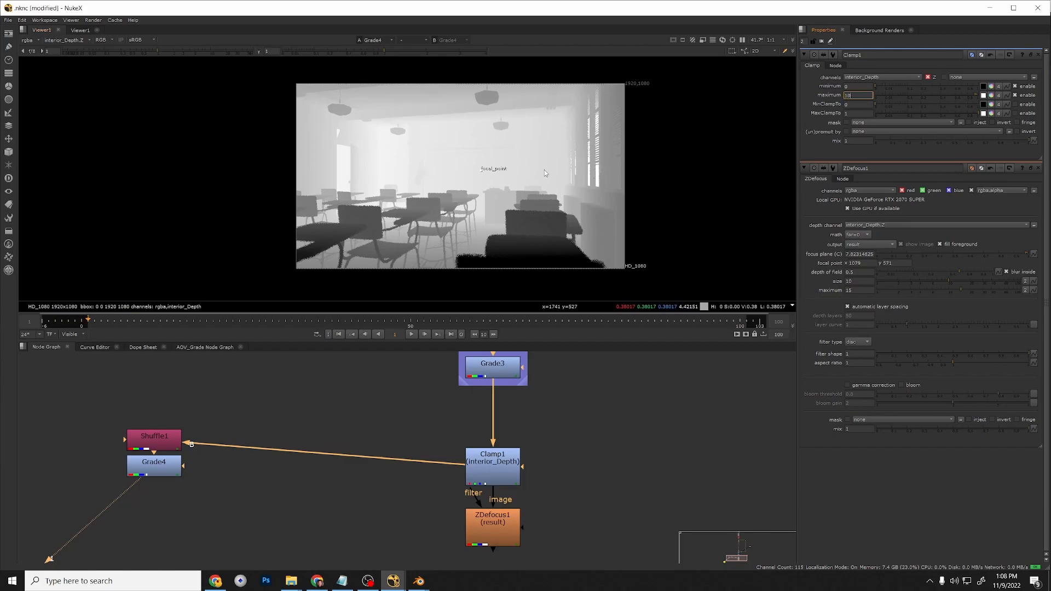
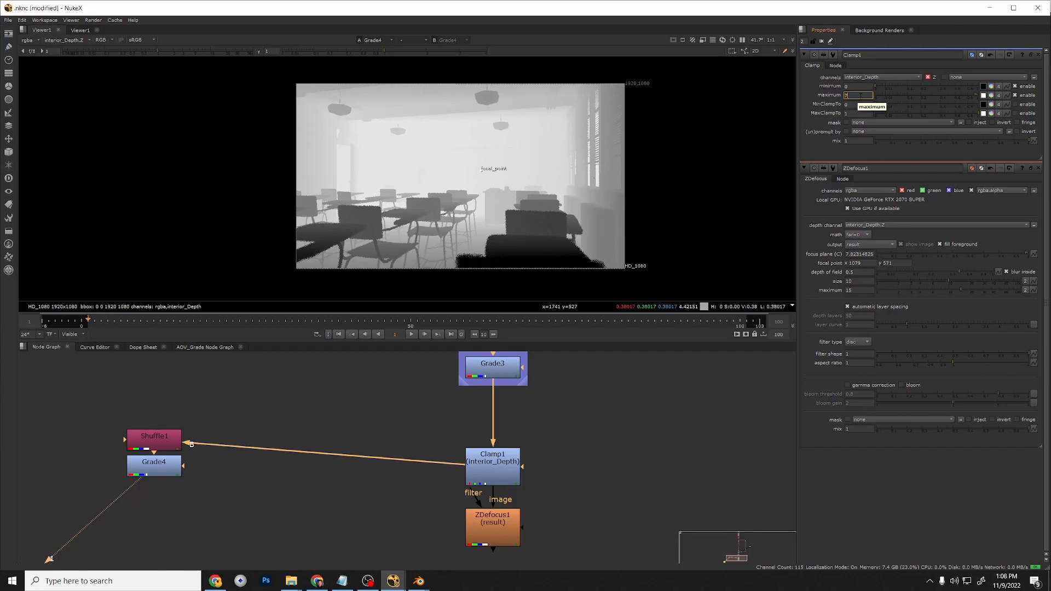
key("Return")
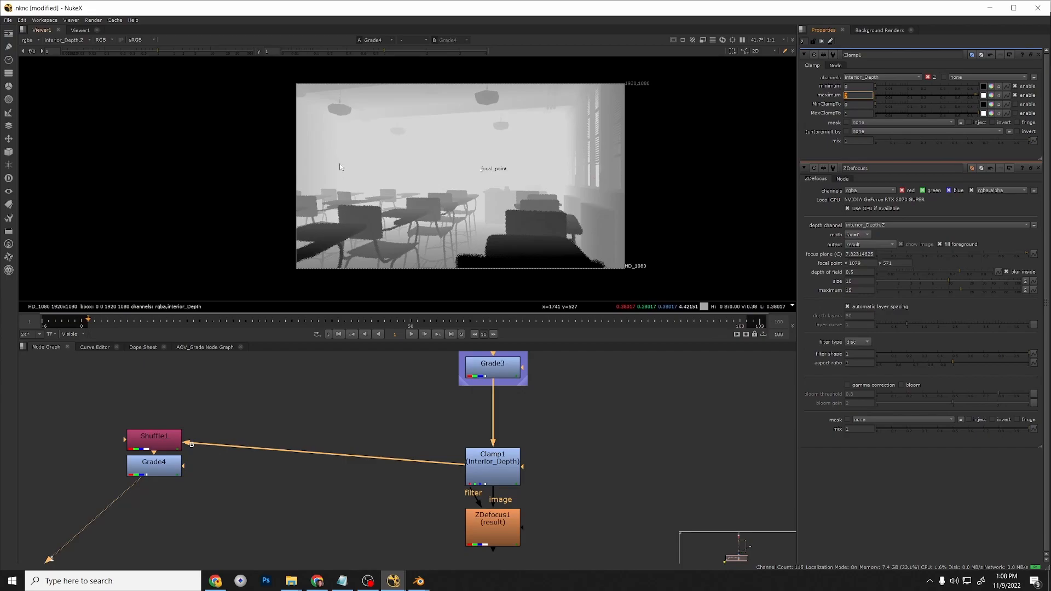
type("0")
key("Return")
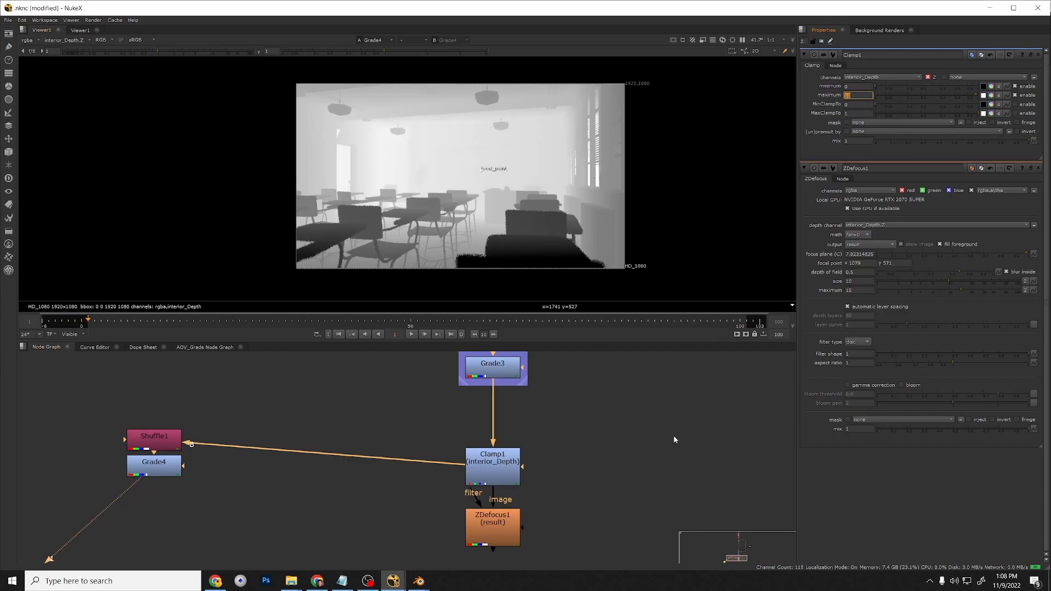
View ZDefocus1's result and inspect the defocused classroom up close and as a whole.
left_click(505, 522)
key("1")
scroll(474, 203, "up", 1)
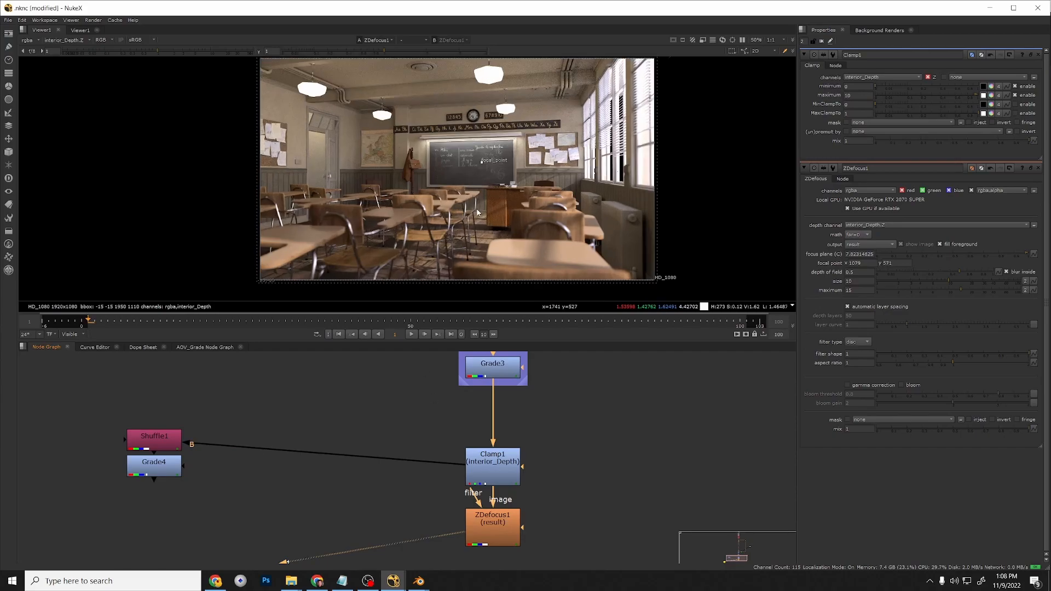
left_click(506, 521)
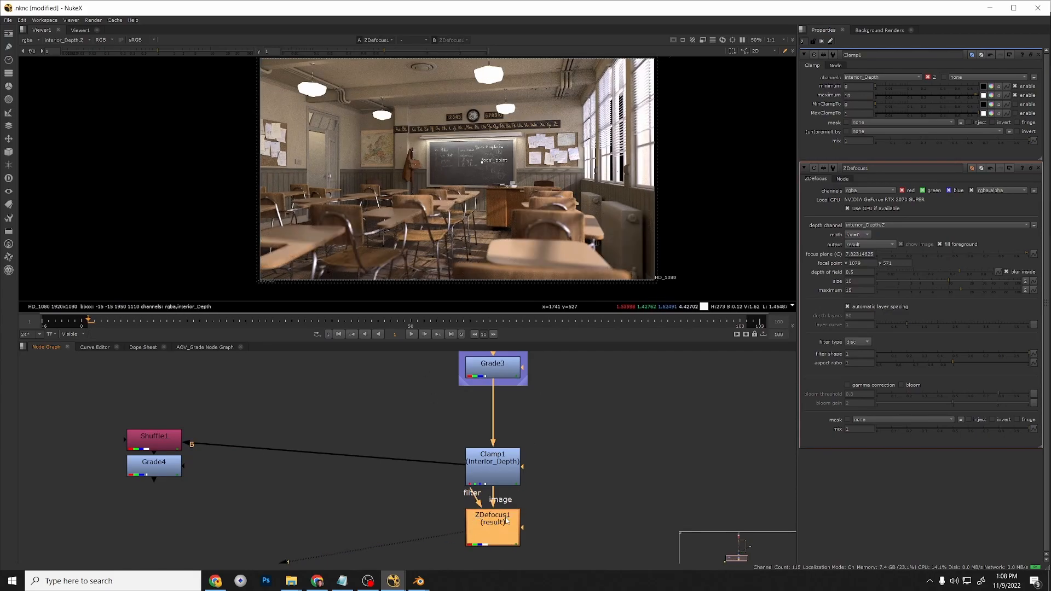
scroll(552, 241, "up", 2)
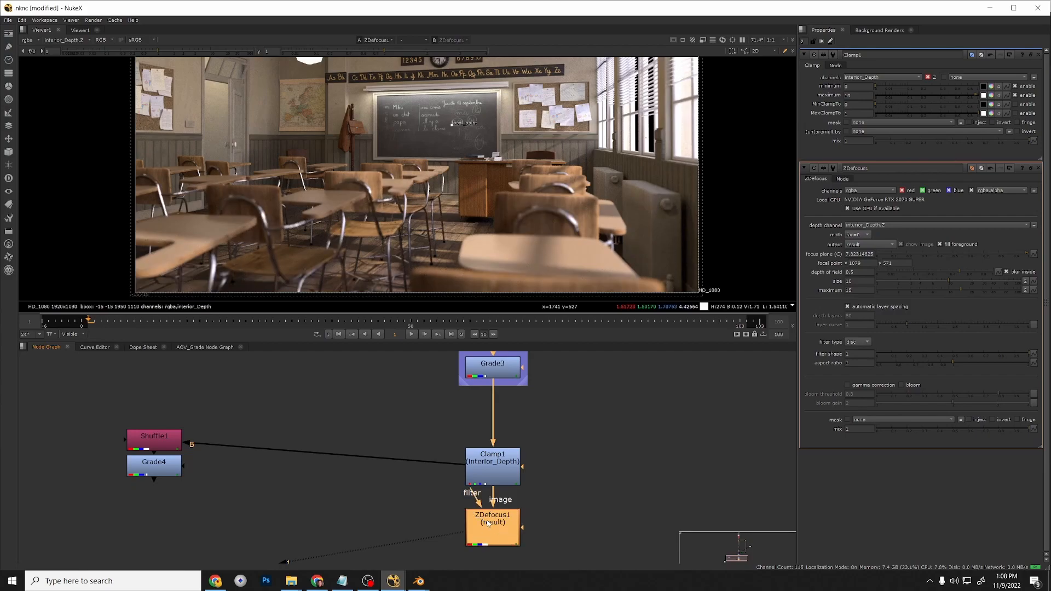
scroll(356, 181, "down", 2)
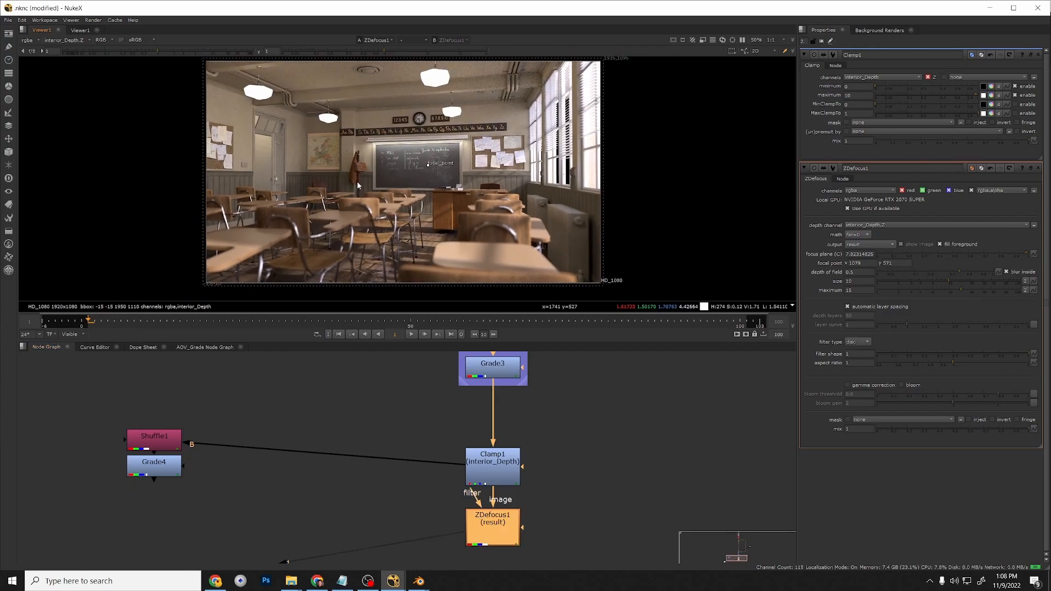
Group Clamp1 and ZDefocus1 in a backdrop and move it lower, apart from the grade nodes' backdrop.
scroll(500, 562, "down", 3)
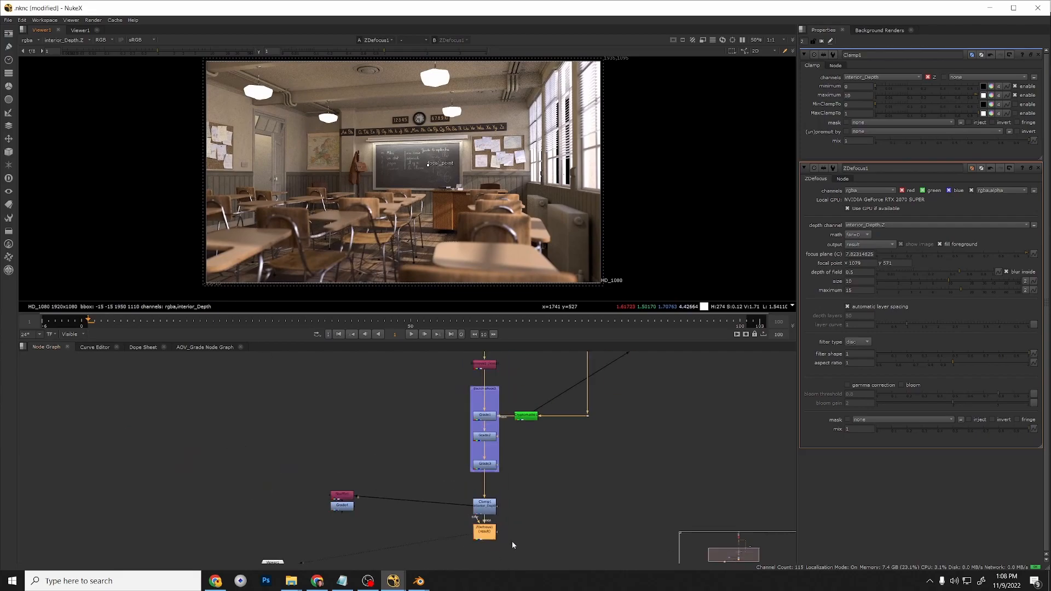
middle_click_drag(513, 547, 504, 535)
left_click_drag(509, 539, 442, 462)
key("Tab")
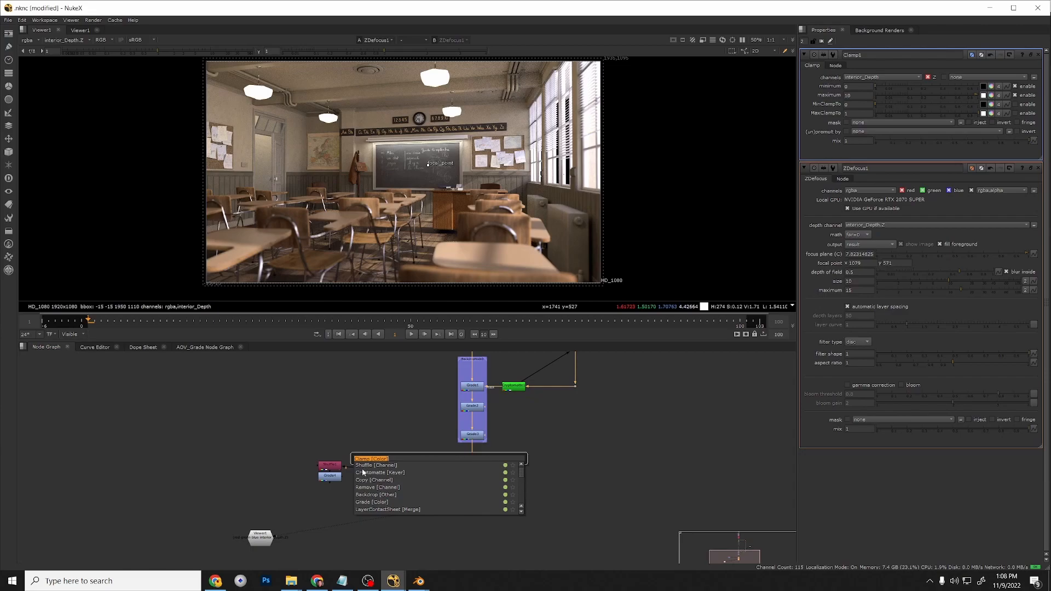
type("back")
key("Return")
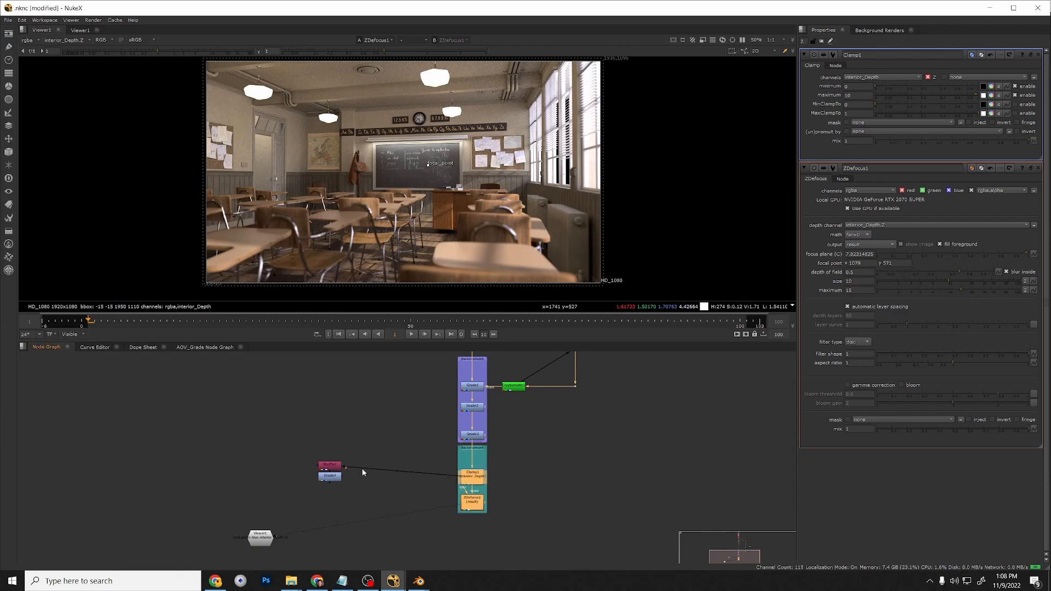
left_click_drag(477, 453, 477, 475)
Delete the Shuffle1 and Grade4 depth preview nodes and move Viewer1 to the other side of the node tree.
left_click_drag(377, 495, 306, 442)
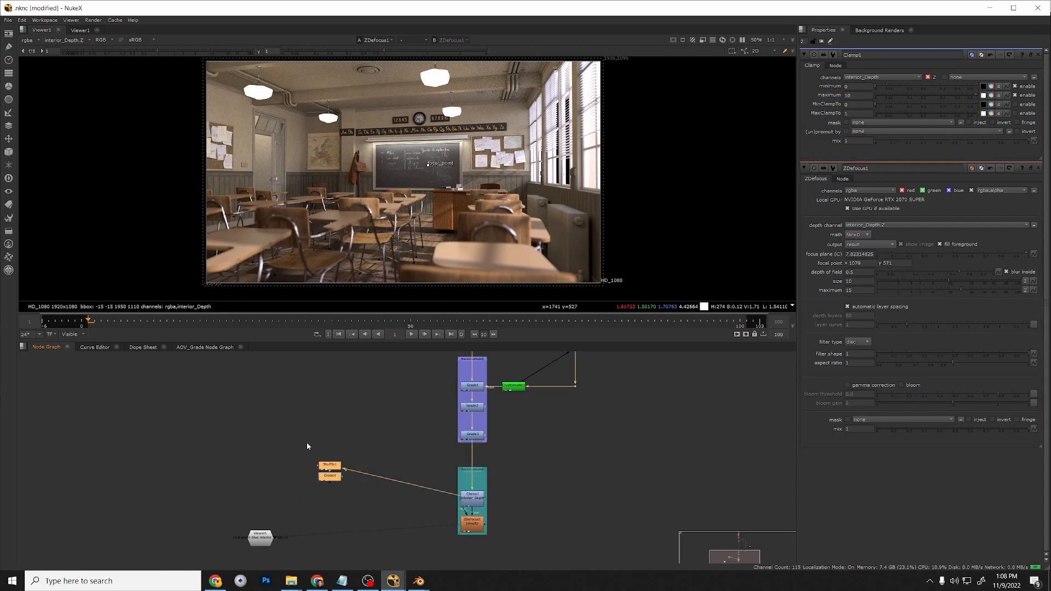
key("Delete")
left_click_drag(261, 539, 584, 542)
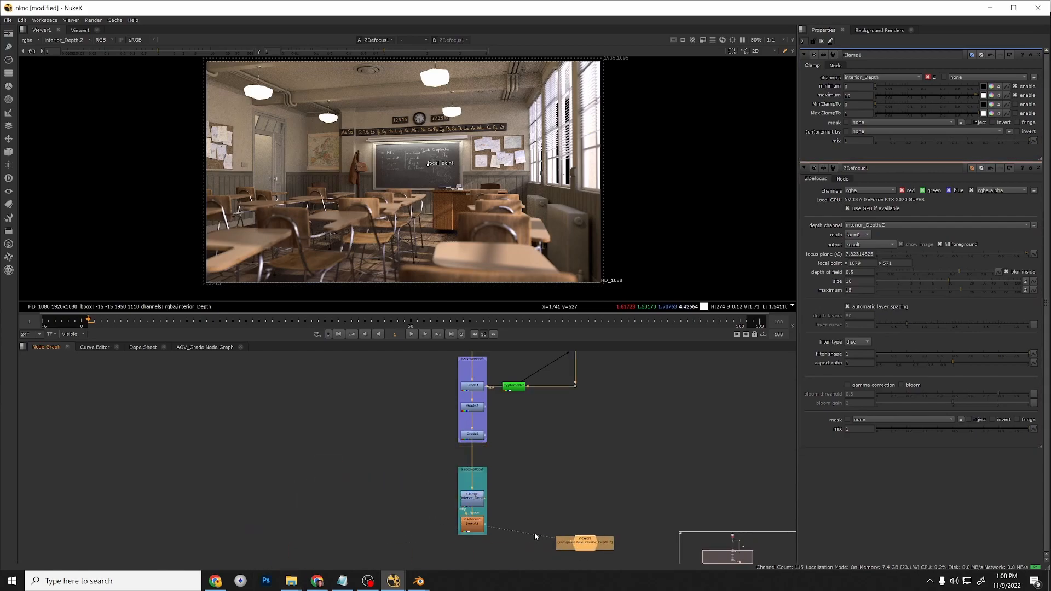
Add a Grade node below ZDefocus1 and set its gain to 0.
middle_click_drag(494, 533, 507, 445)
scroll(486, 465, "up", 3)
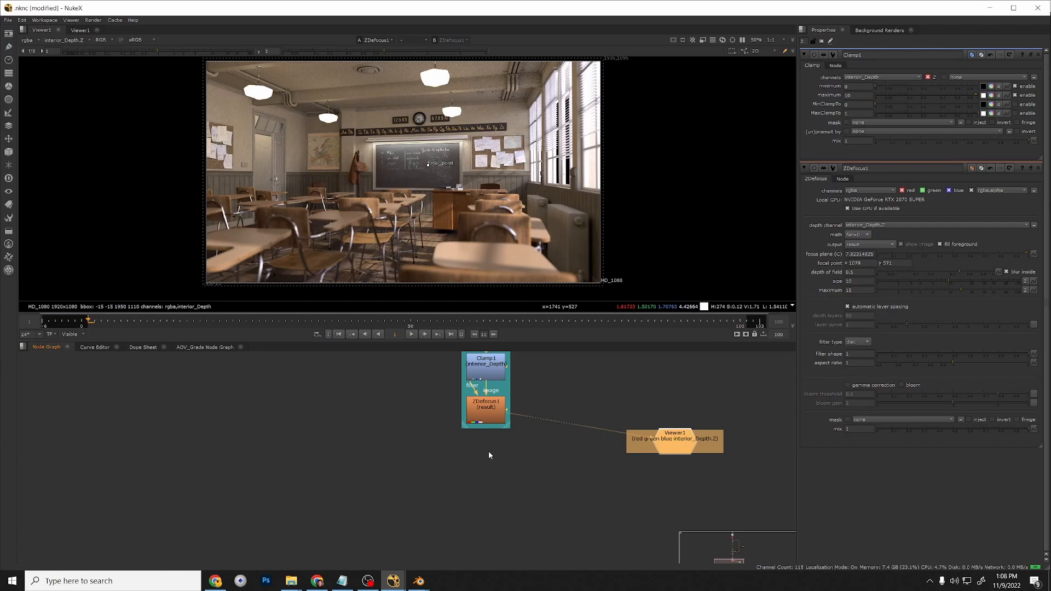
left_click(486, 415)
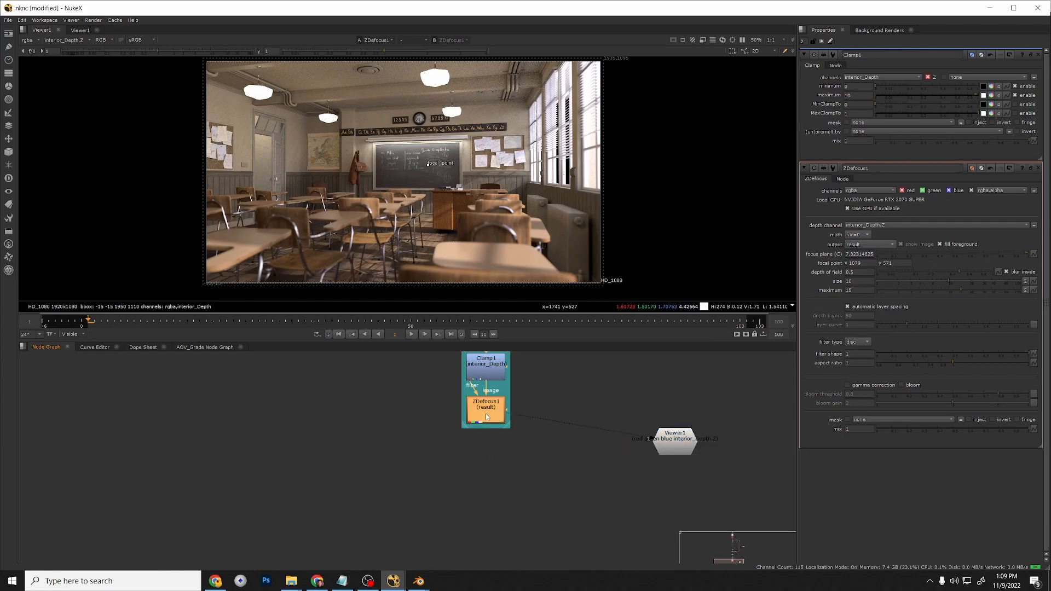
key("g")
left_click_drag(494, 509, 490, 487)
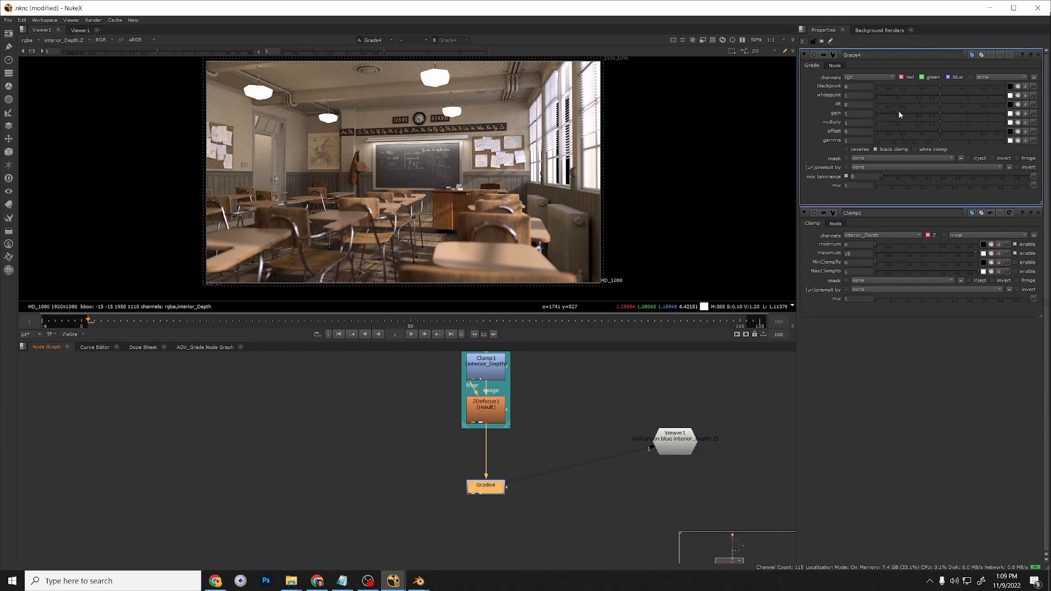
left_click_drag(898, 112, 875, 112)
Create an unconnected Roto node and place it beside Grade4.
key("Tab")
type("roto")
left_click(411, 494)
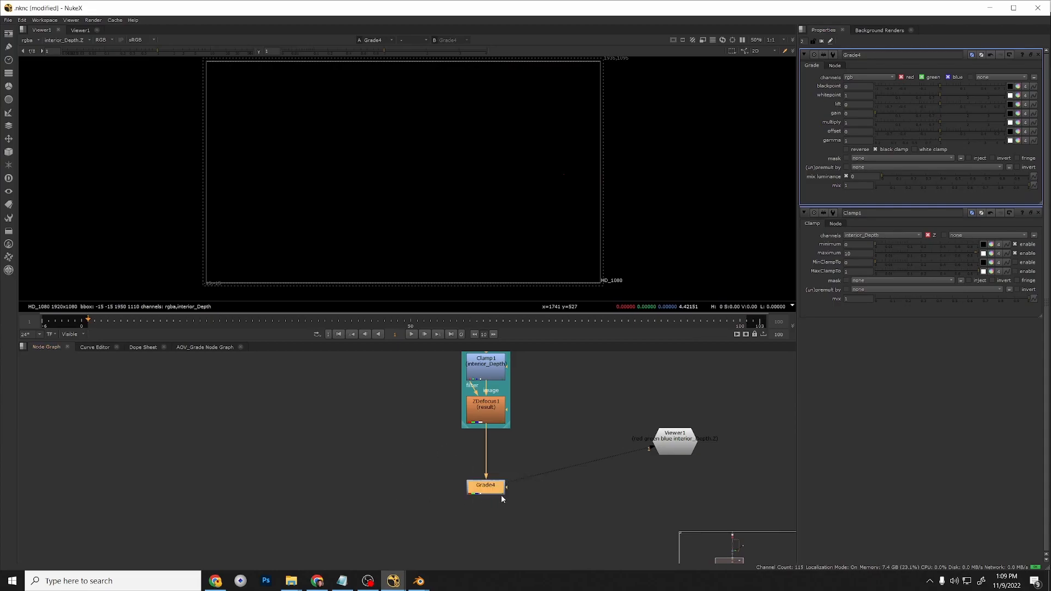
left_click_drag(489, 506, 365, 445)
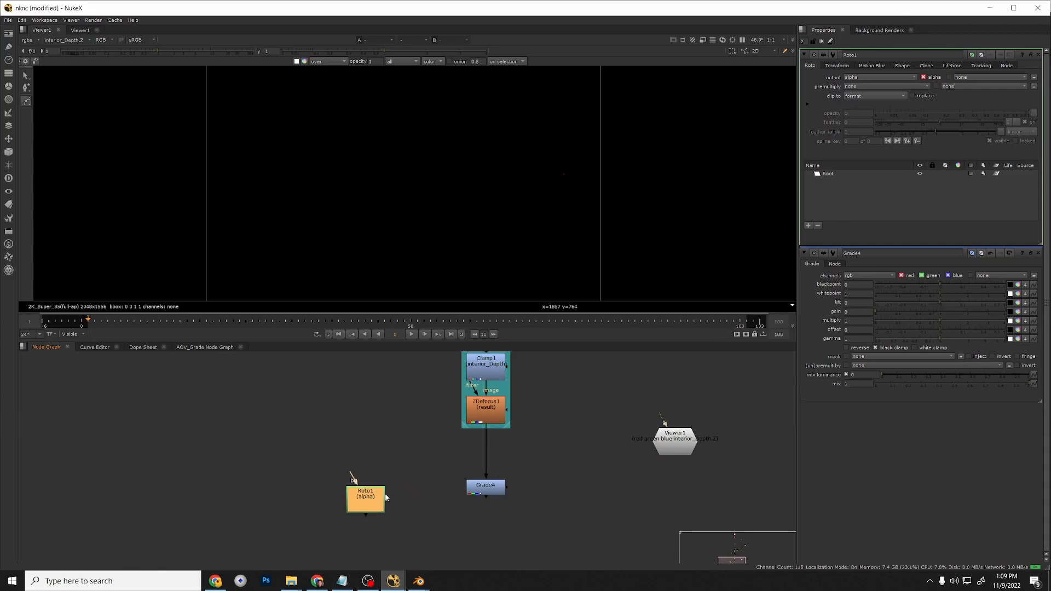
left_click_drag(378, 501, 382, 477)
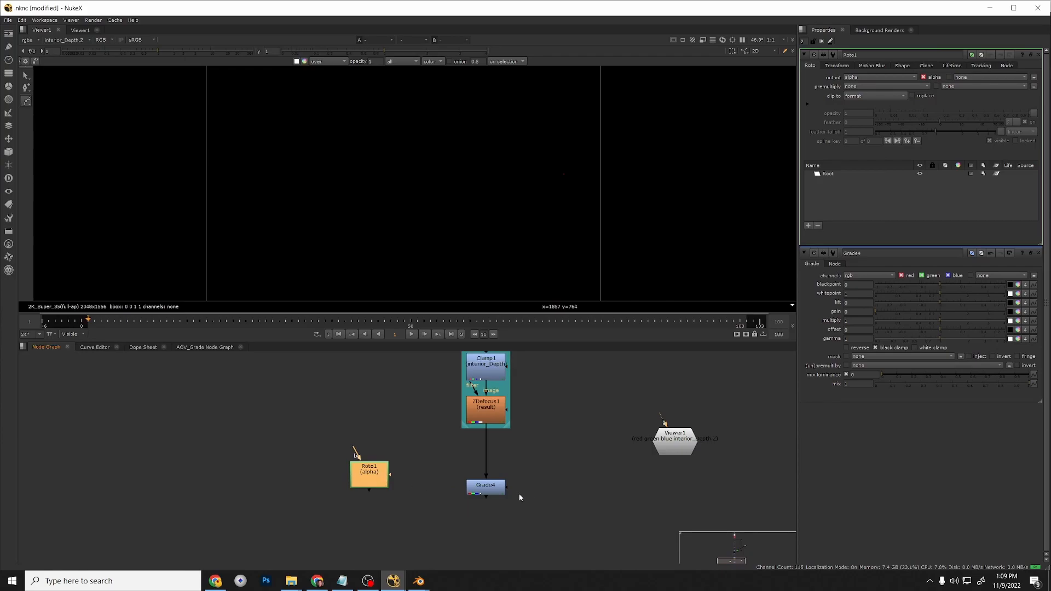
Connect Grade4's mask input to Roto1 and display Roto1's full frame in the viewer.
left_click(495, 493)
key("Tab")
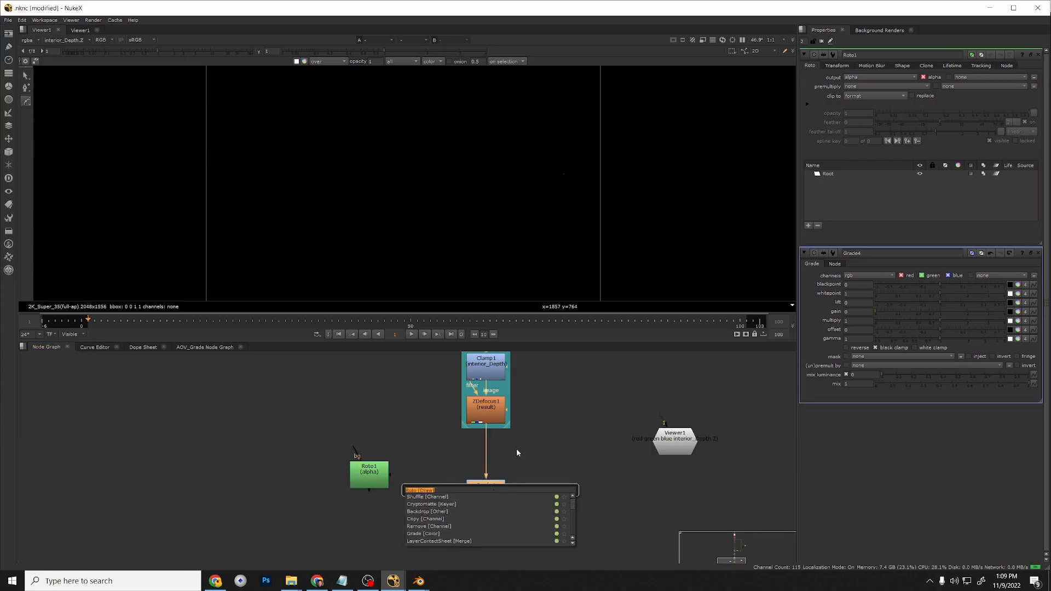
left_click(441, 528)
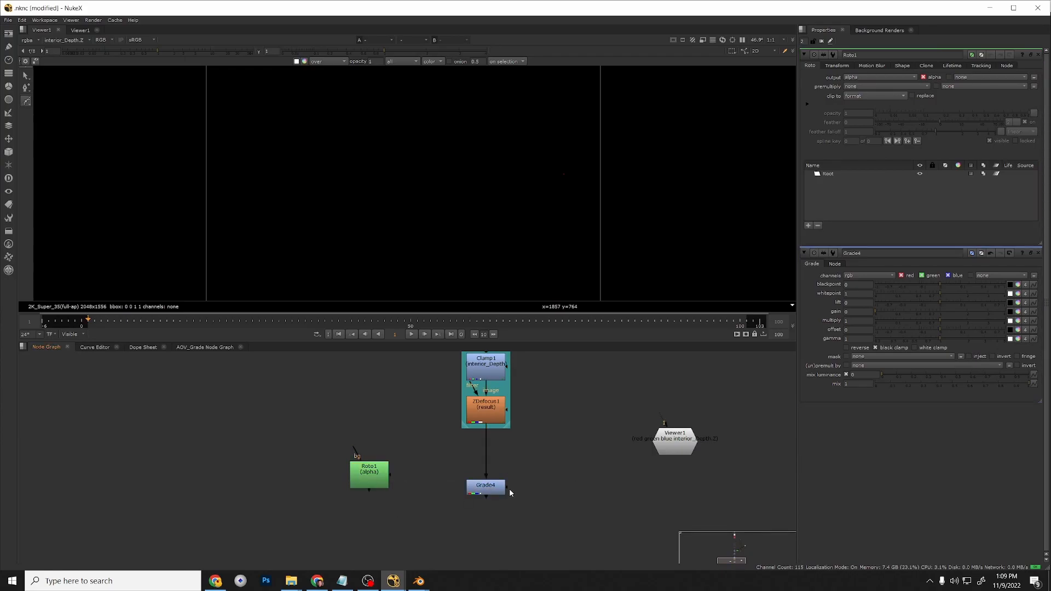
left_click_drag(509, 493, 369, 490)
key("1")
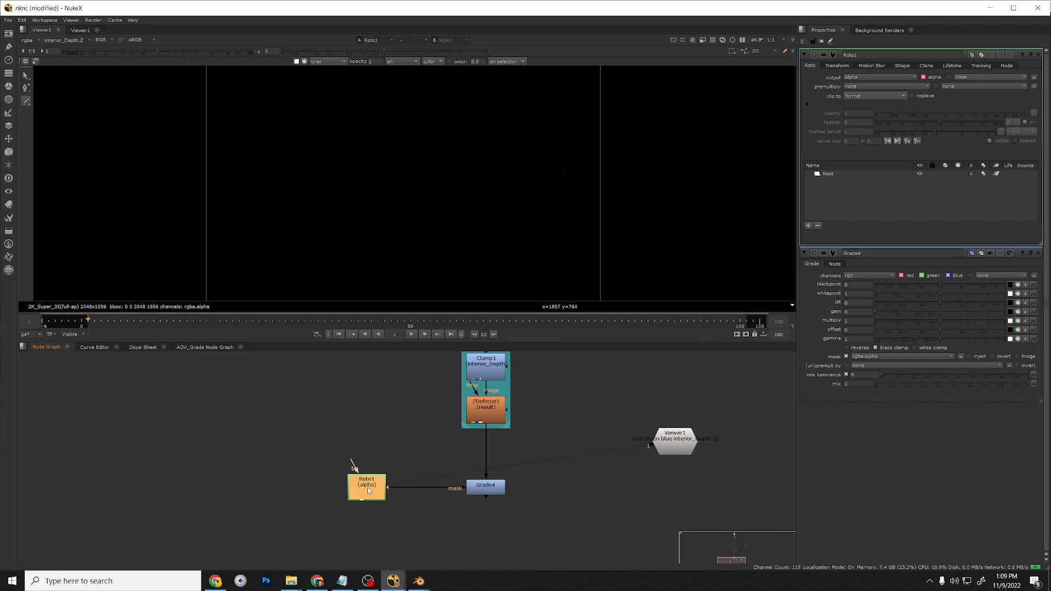
scroll(50, 203, "down", 3)
middle_click_drag(129, 204, 248, 212)
scroll(230, 213, "up", 1)
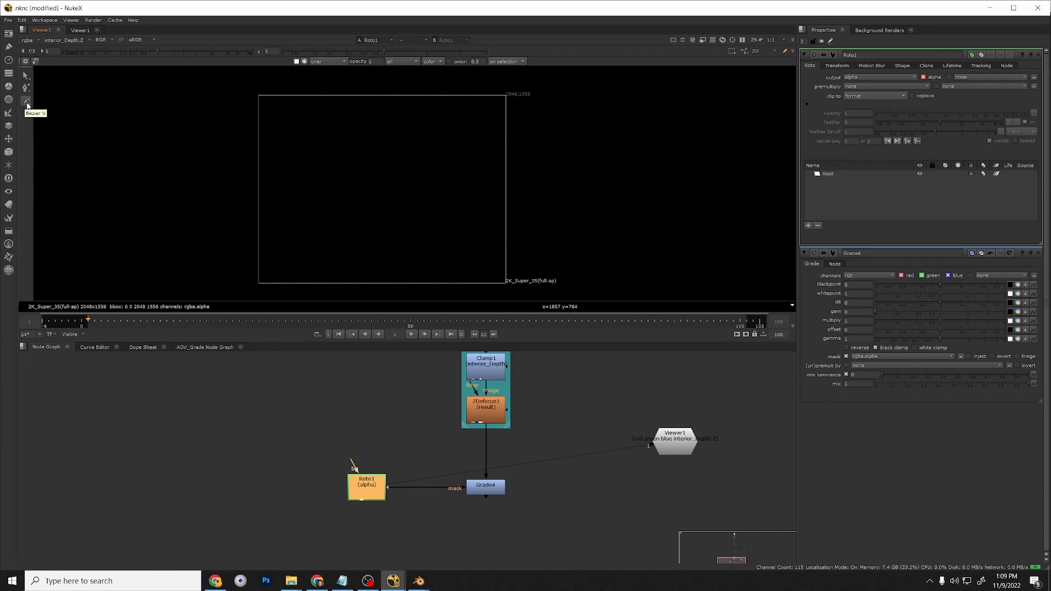
View the outputs of Grade4, ZDefocus1 and Clamp1 in turn to compare their frame sizes, ending on Grade4.
left_click(488, 488)
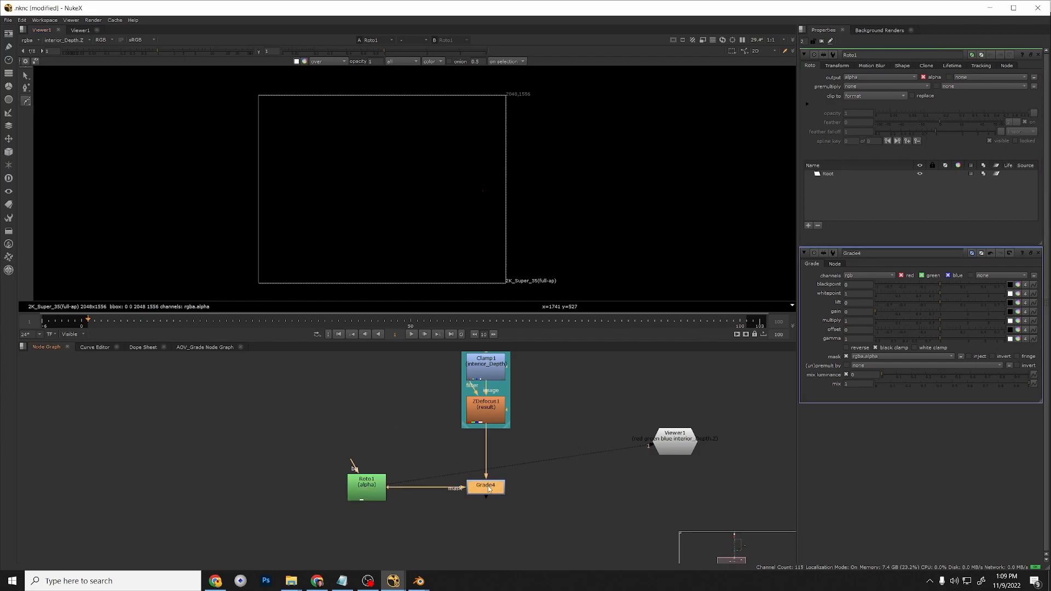
key("1")
left_click(488, 413)
key("1")
middle_click_drag(490, 414, 494, 475)
left_click(497, 430)
key("1")
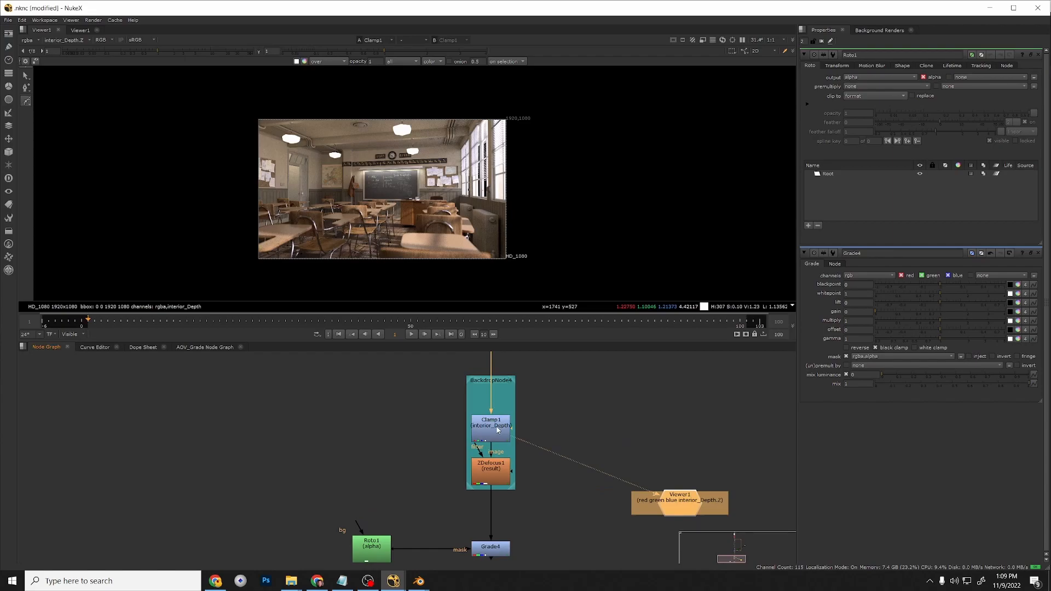
left_click(491, 547)
key("1")
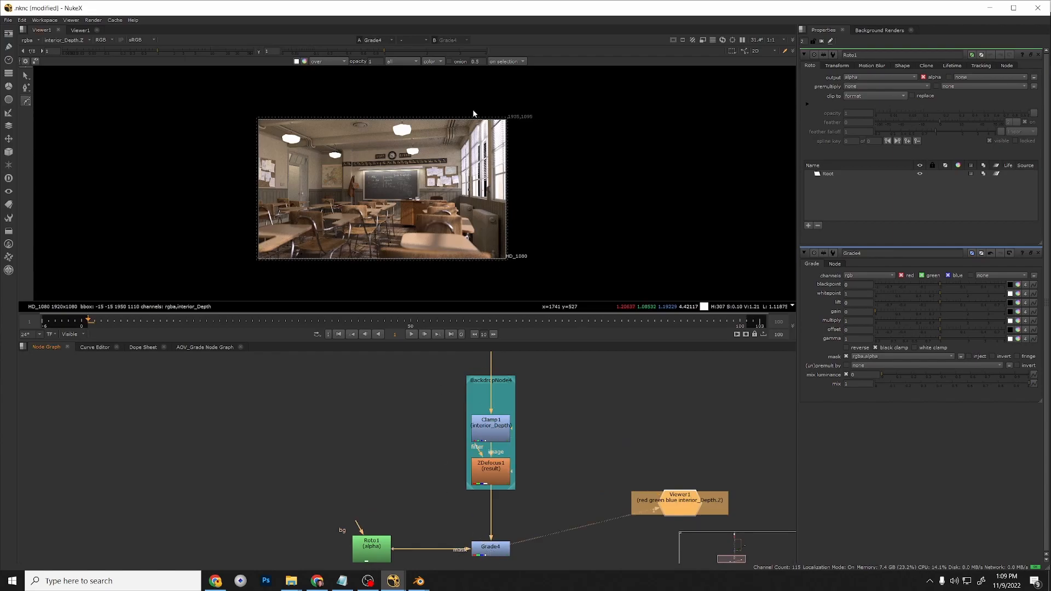
Examine Grade4's bounding box at the upper window corner of the image and compare it with Clamp1's output.
scroll(523, 103, "up", 8)
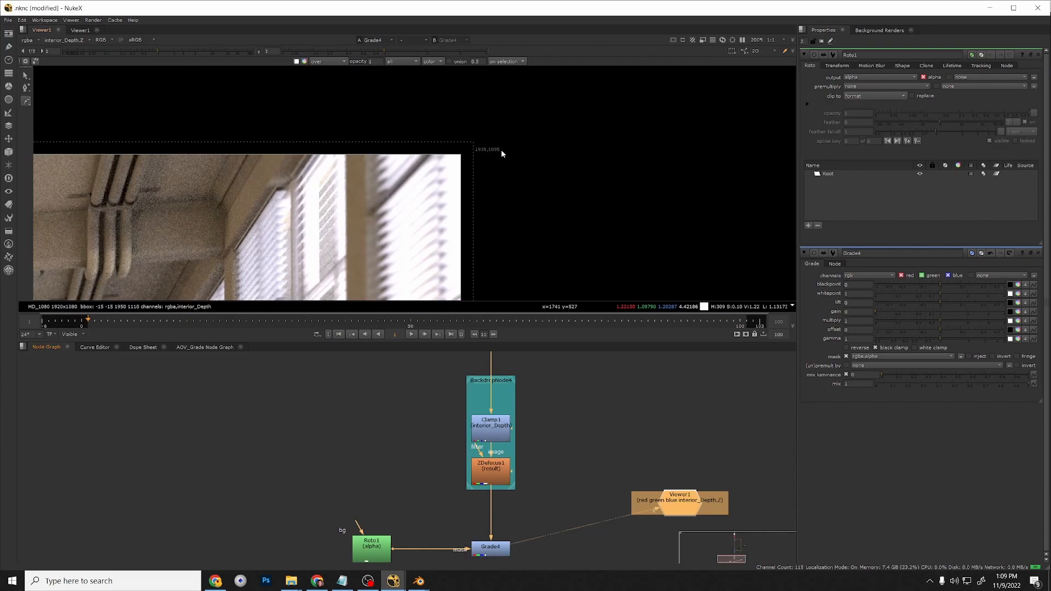
scroll(495, 153, "down", 8)
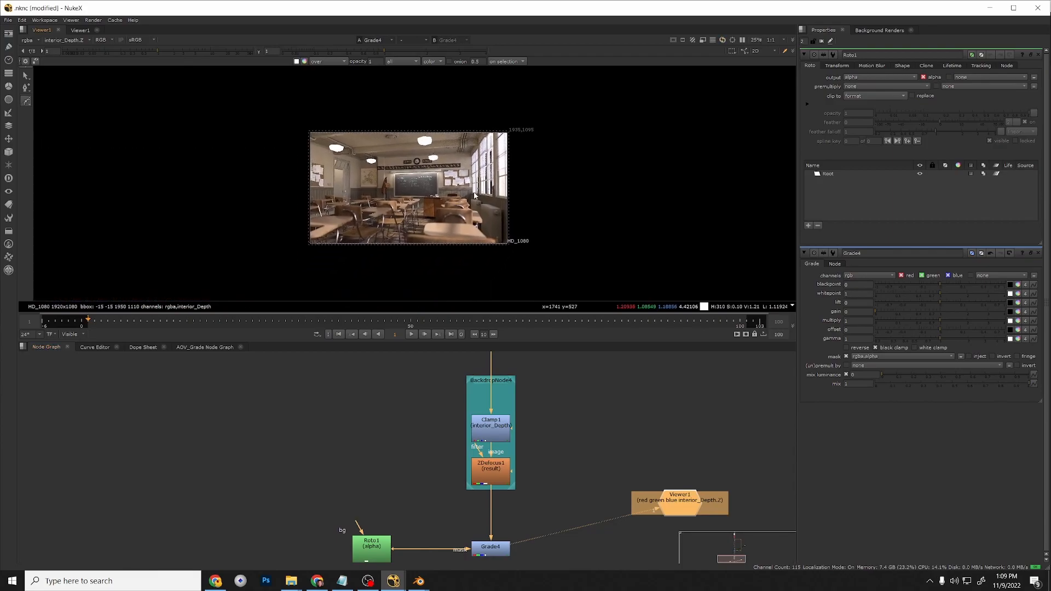
scroll(482, 194, "up", 2)
key("1")
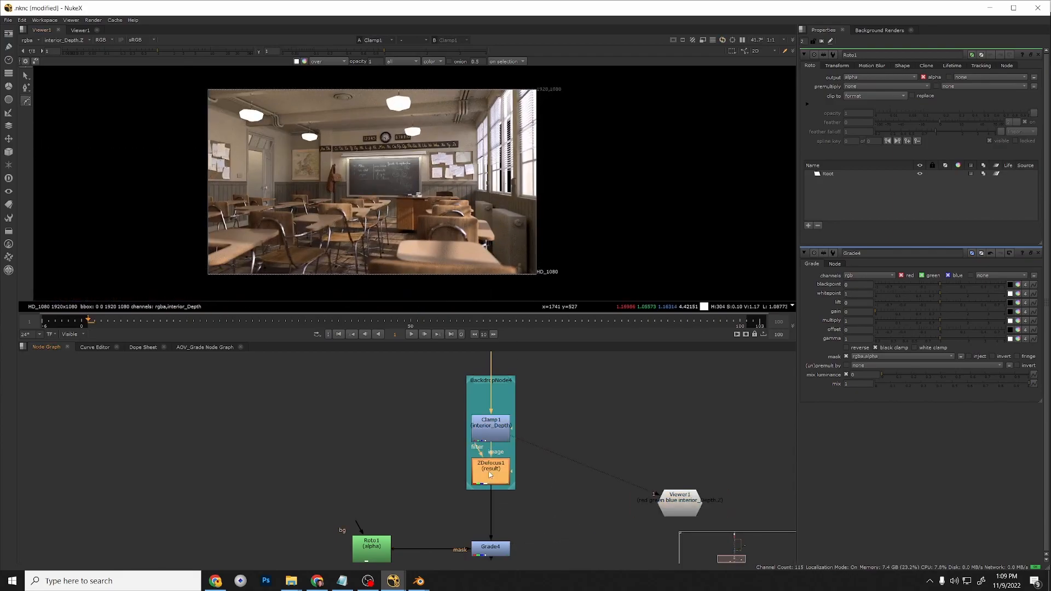
View ZDefocus1 and repeatedly disable and re-enable it to compare the bounding box with and without the defocus.
left_click(488, 480)
key("1")
left_click(490, 475)
key("d")
key("d")
key("d")
key("d")
key("d")
key("d")
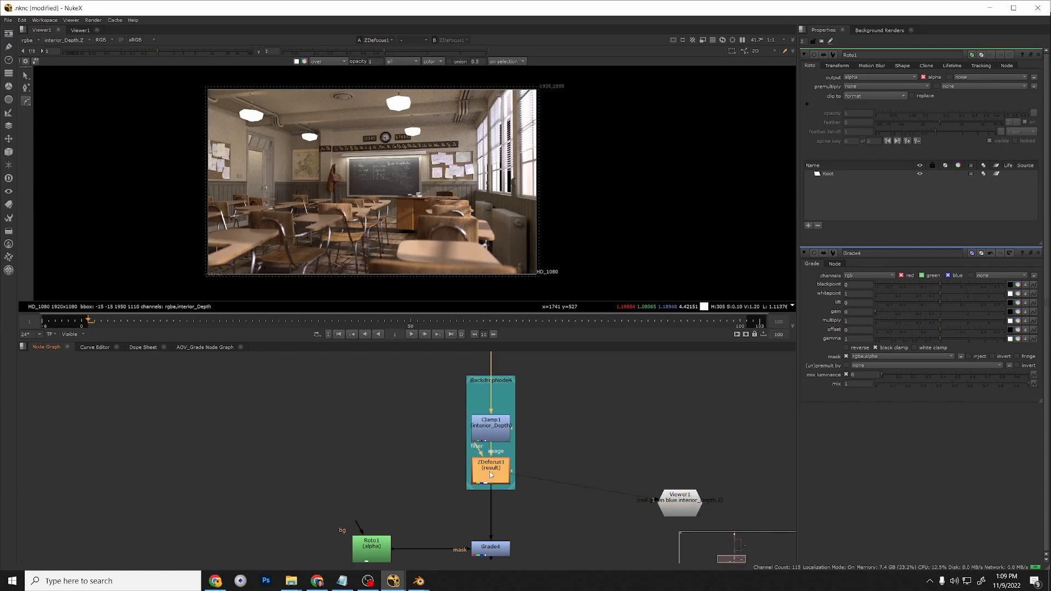
Insert a Reformat node between ZDefocus1 and Grade4 and set its output format to HD_1080.
double_click(490, 475)
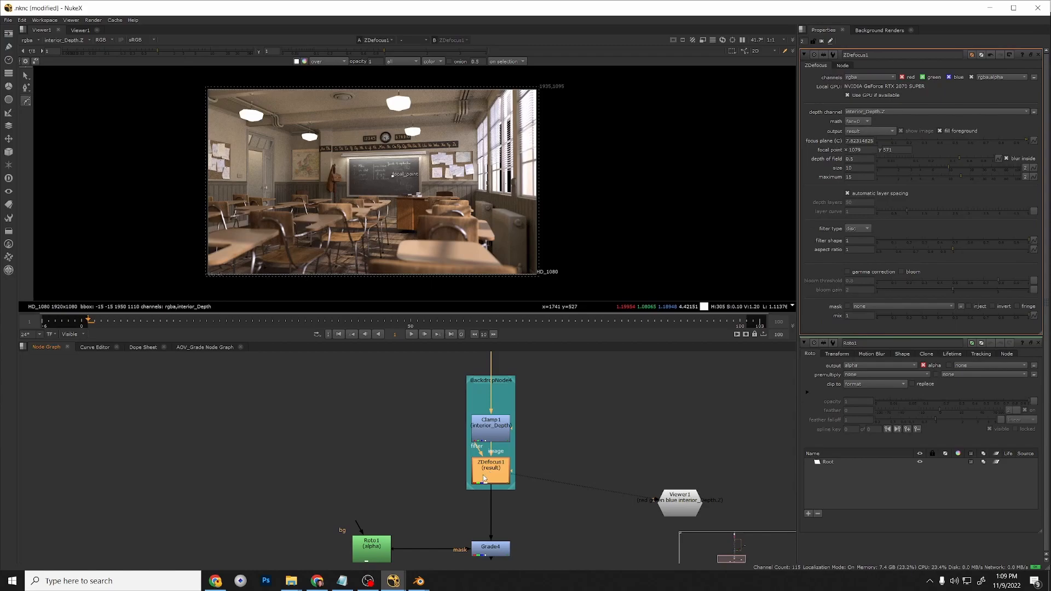
middle_click_drag(492, 537, 481, 448)
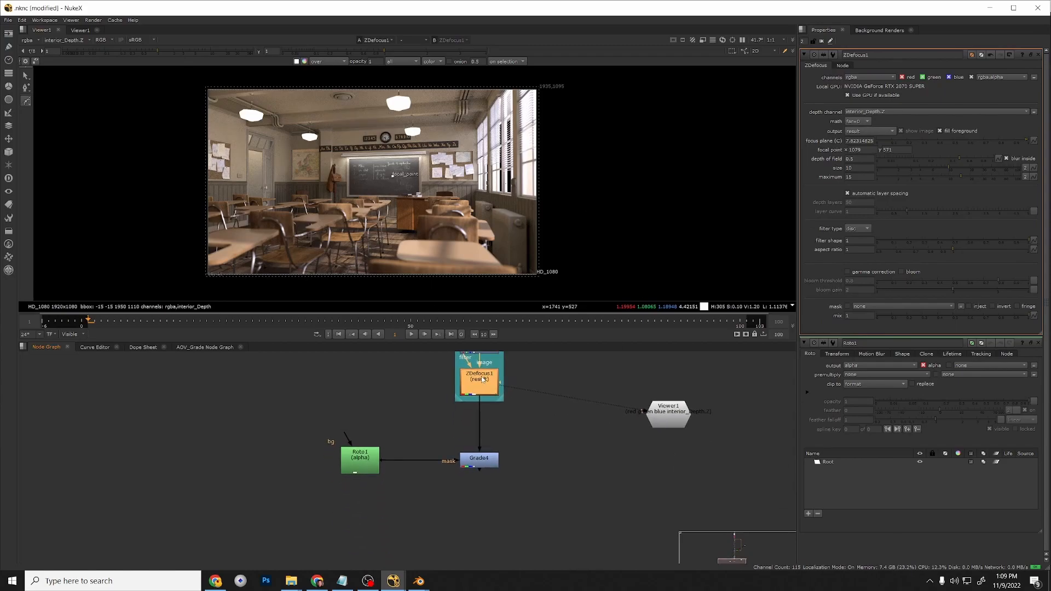
key("Tab")
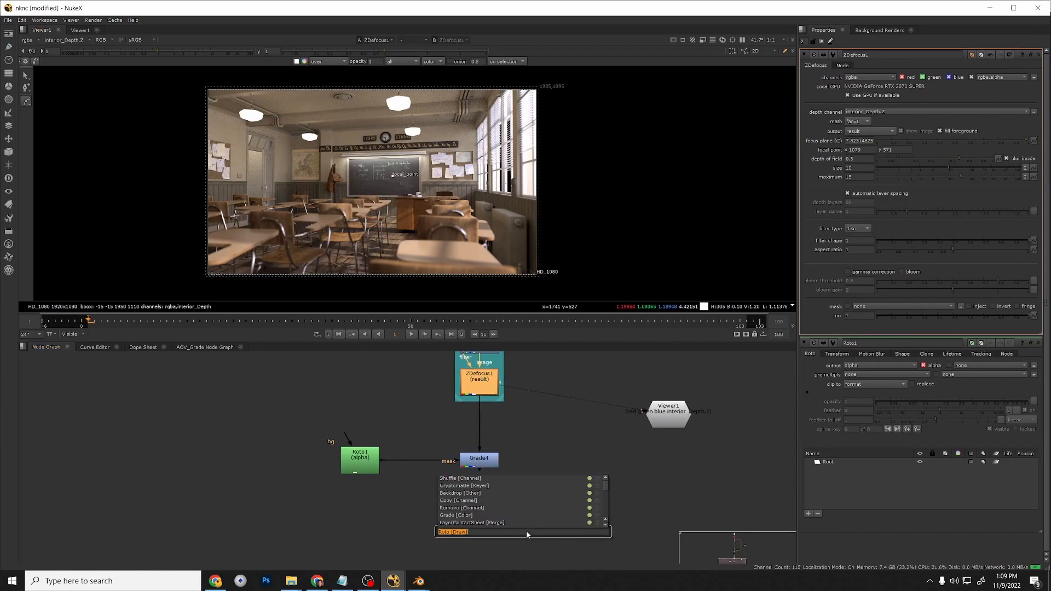
type("ref")
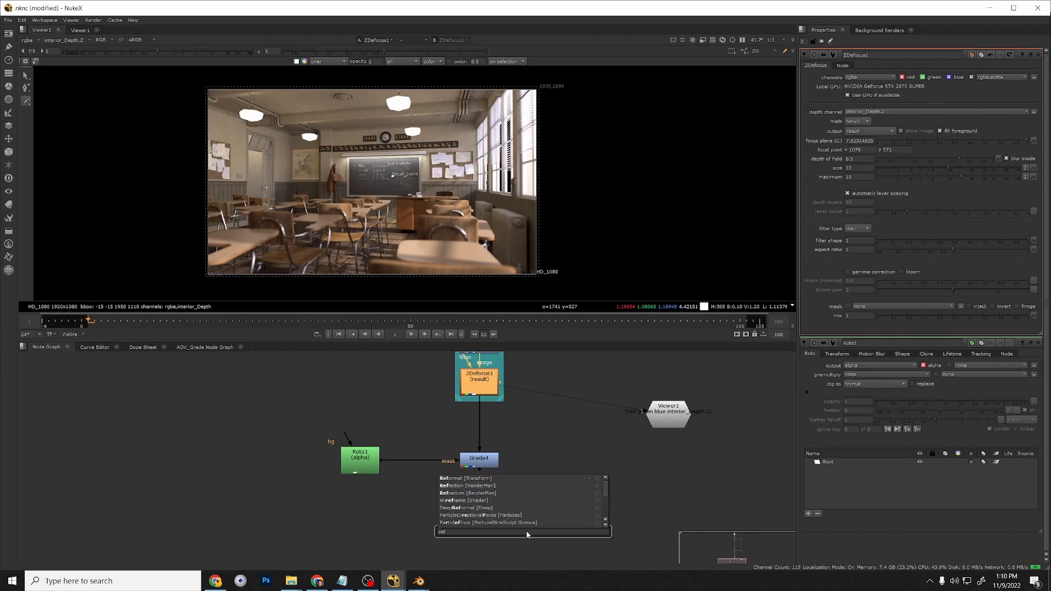
key("Return")
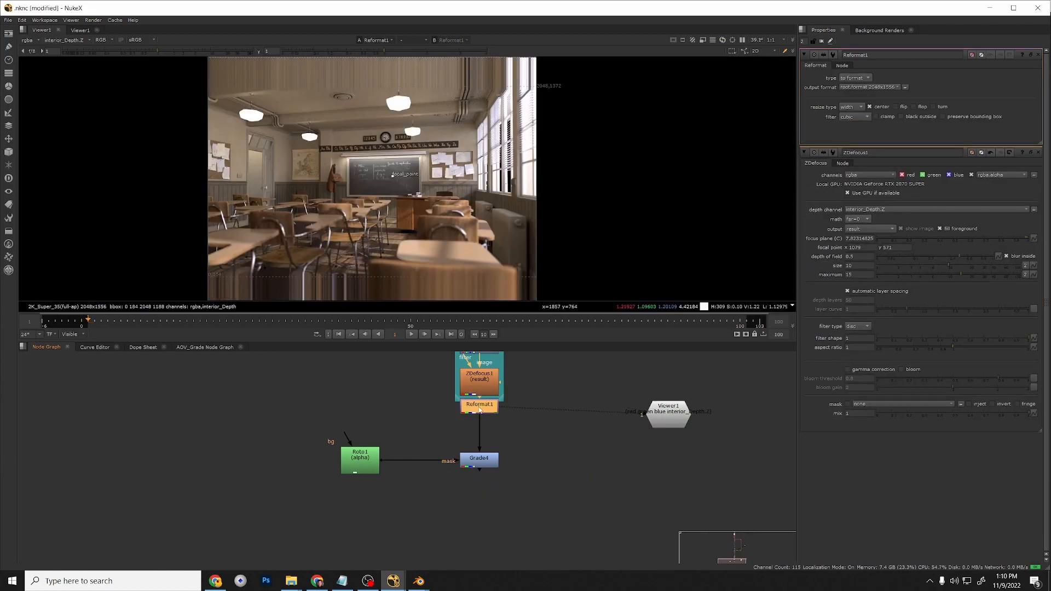
left_click(876, 88)
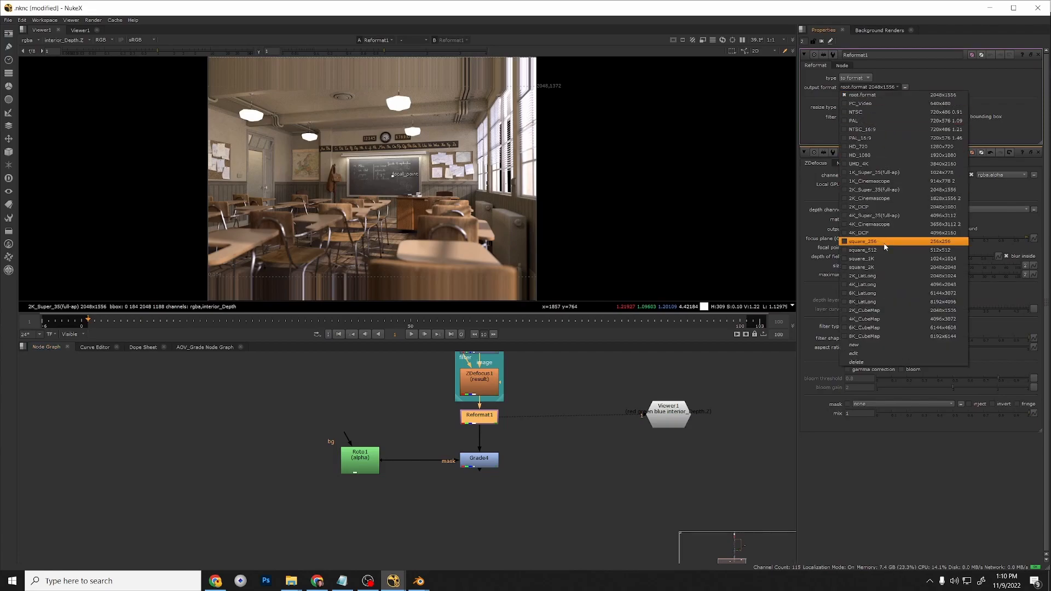
left_click(882, 155)
Repeatedly disable and re-enable Reformat1 to compare the bounding box with and without it.
key("d")
key("d")
key("d")
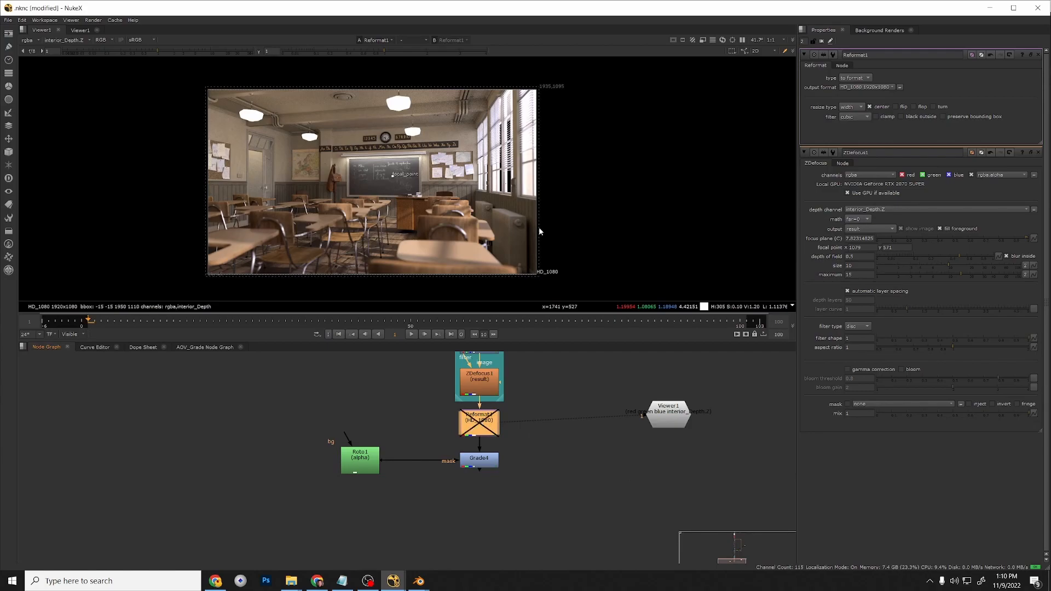
key("d")
key("d")
key("d")
key("d")
key("d")
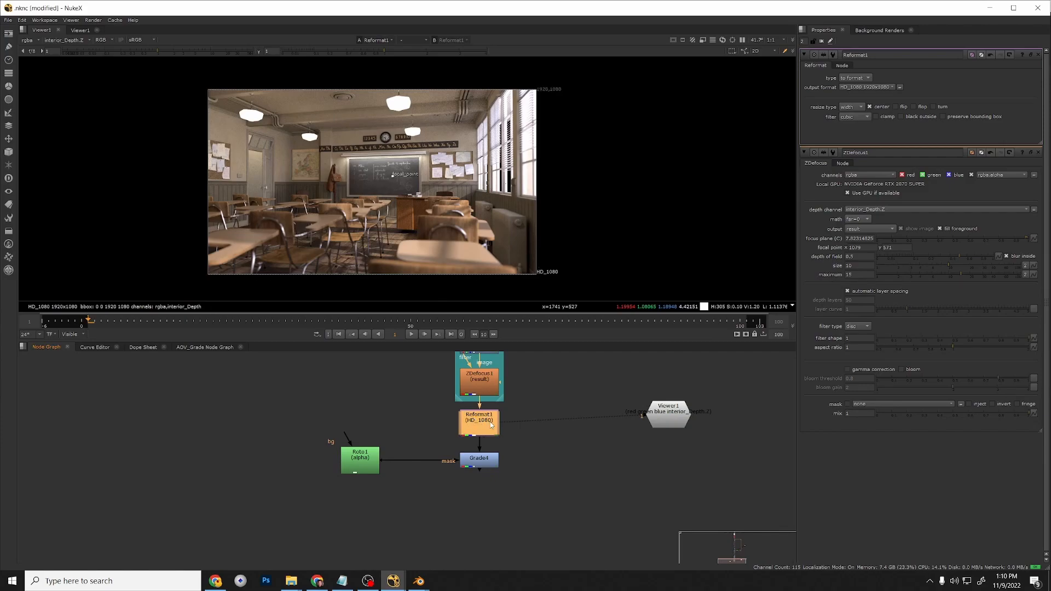
key("d")
key("d")
View the outputs of Roto1 and Grade4 in turn to compare their frame sizes, ending on Grade4.
left_click(482, 459)
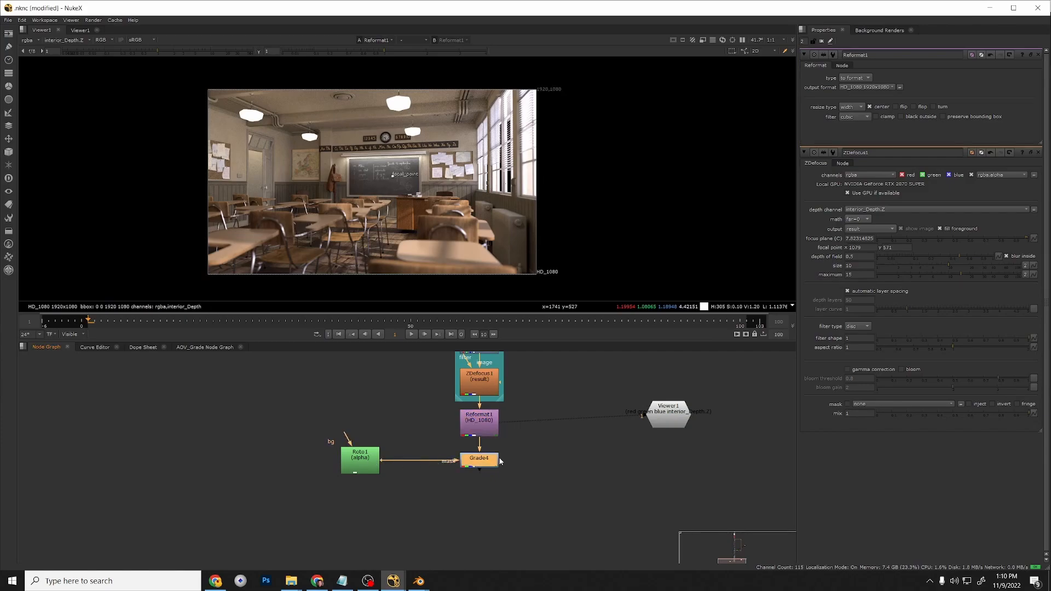
key("1")
key("1")
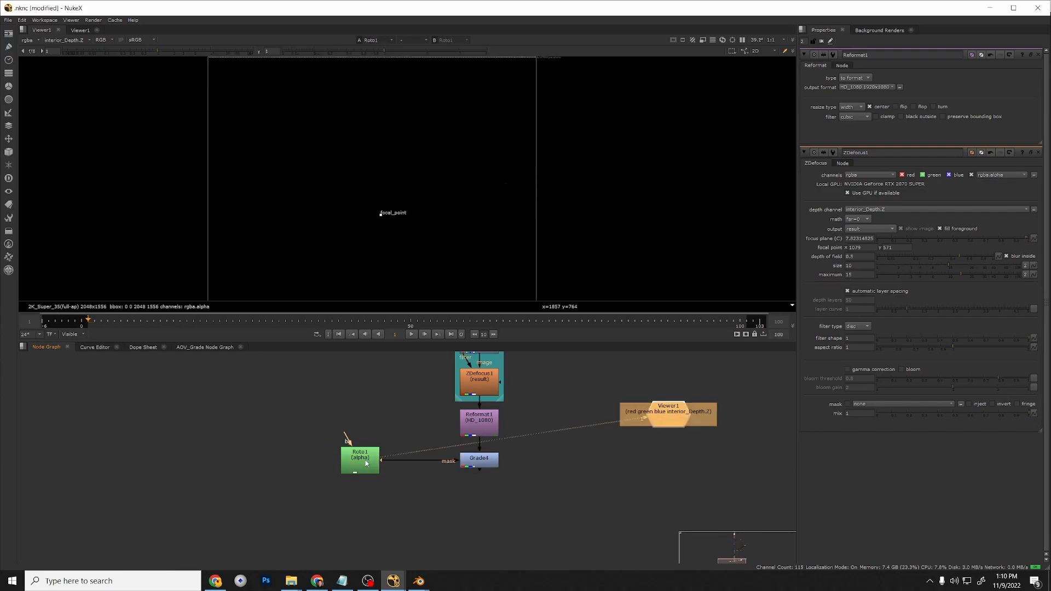
scroll(368, 462, "down", 2)
double_click(464, 463)
key("1")
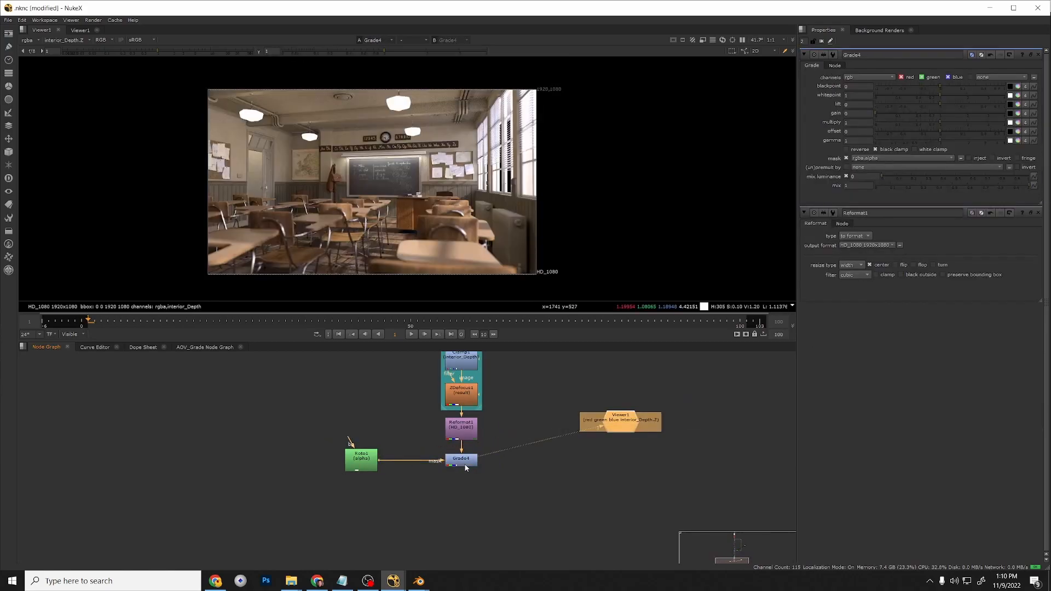
left_click(359, 462)
key("1")
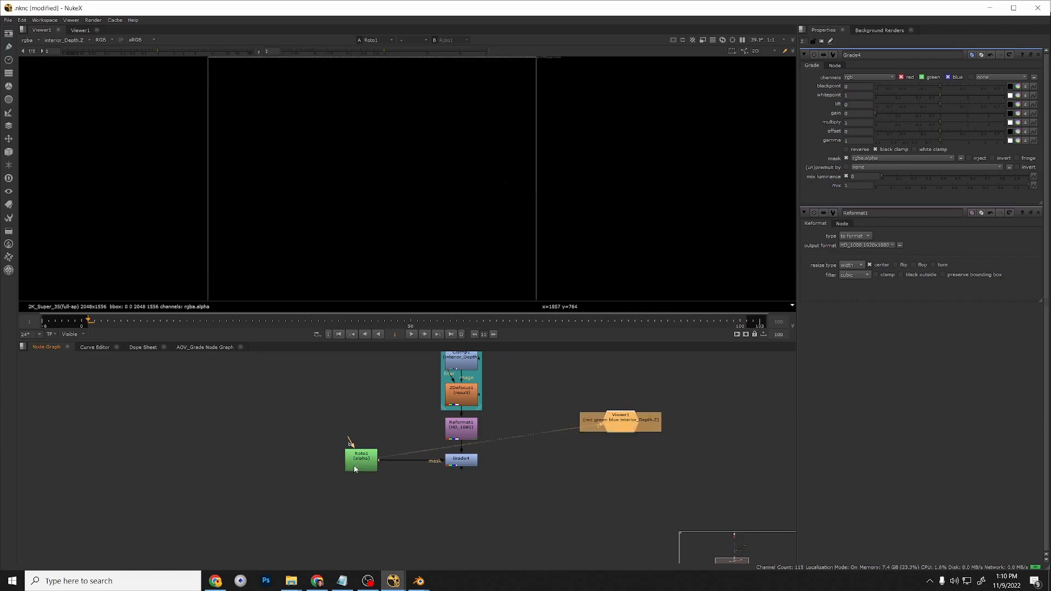
scroll(346, 208, "down", 2)
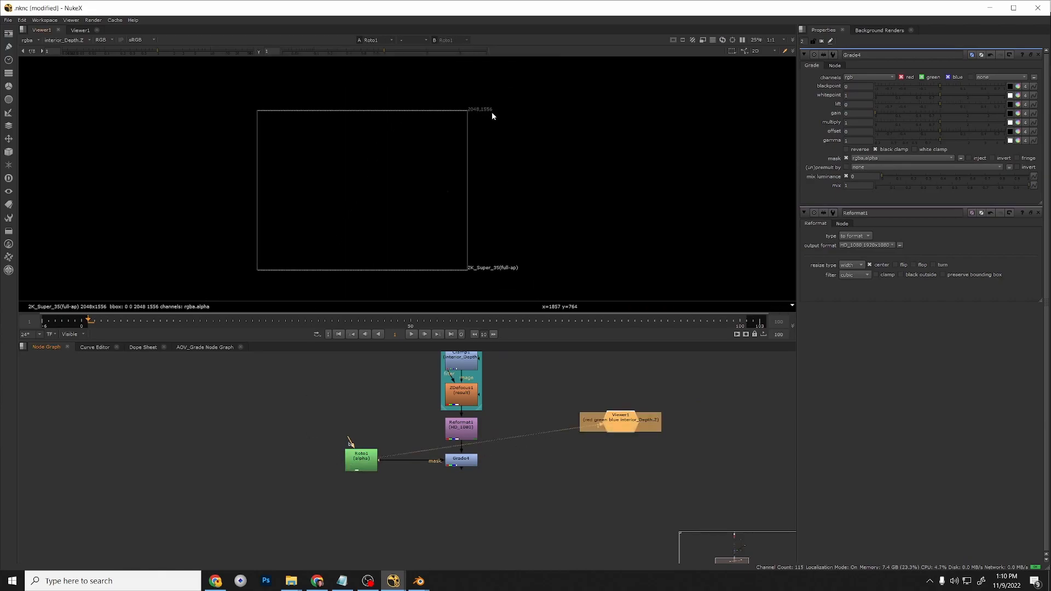
middle_click_drag(404, 162, 445, 176)
scroll(451, 198, "up", 1)
left_click(464, 465)
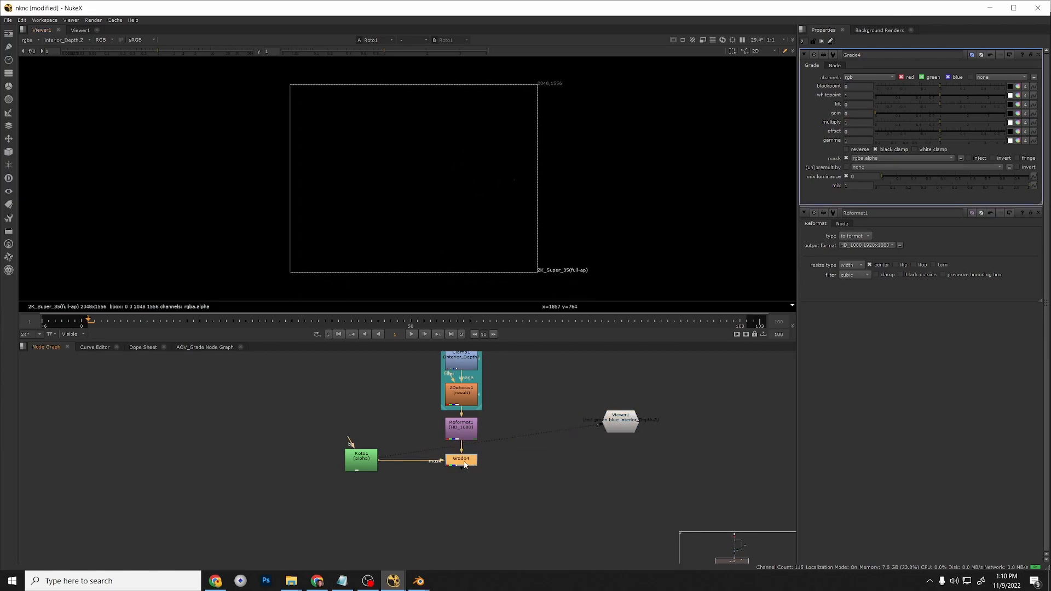
key("1")
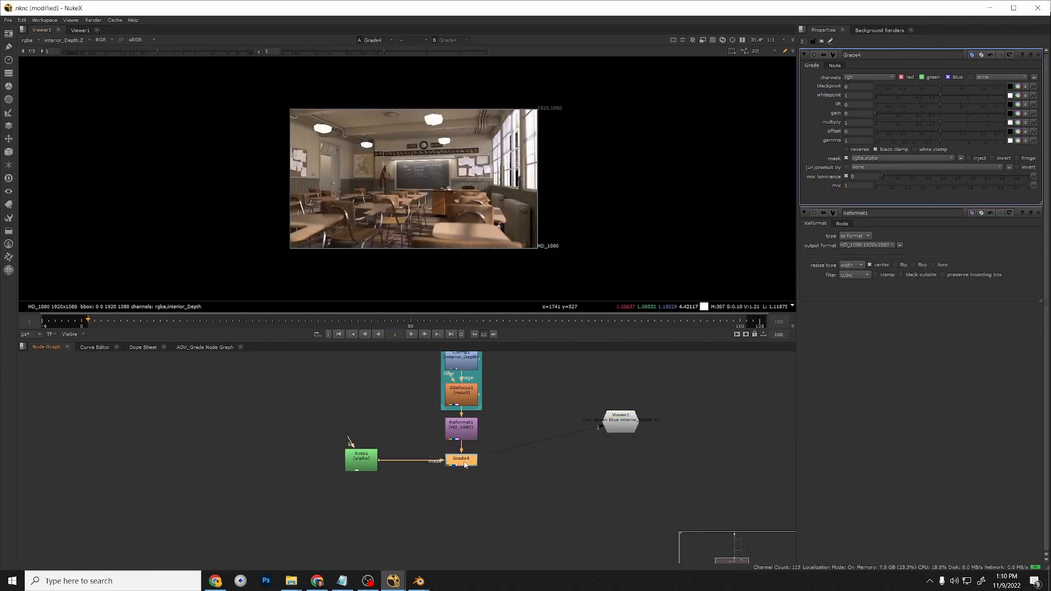
Draw an ellipse shape in Roto1 that spans the full classroom frame from corner to corner.
double_click(368, 460)
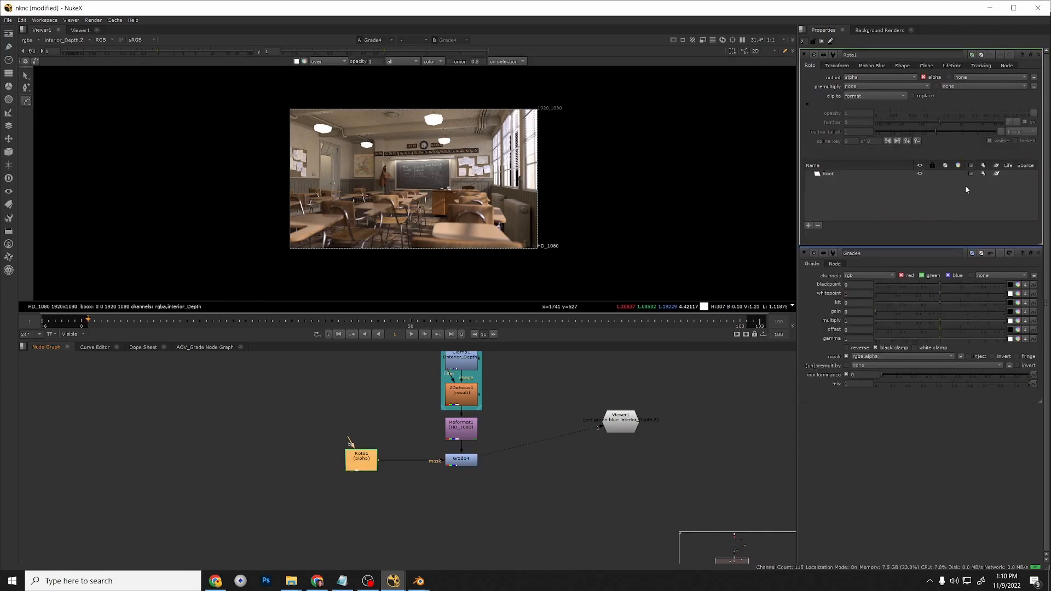
left_click(26, 101)
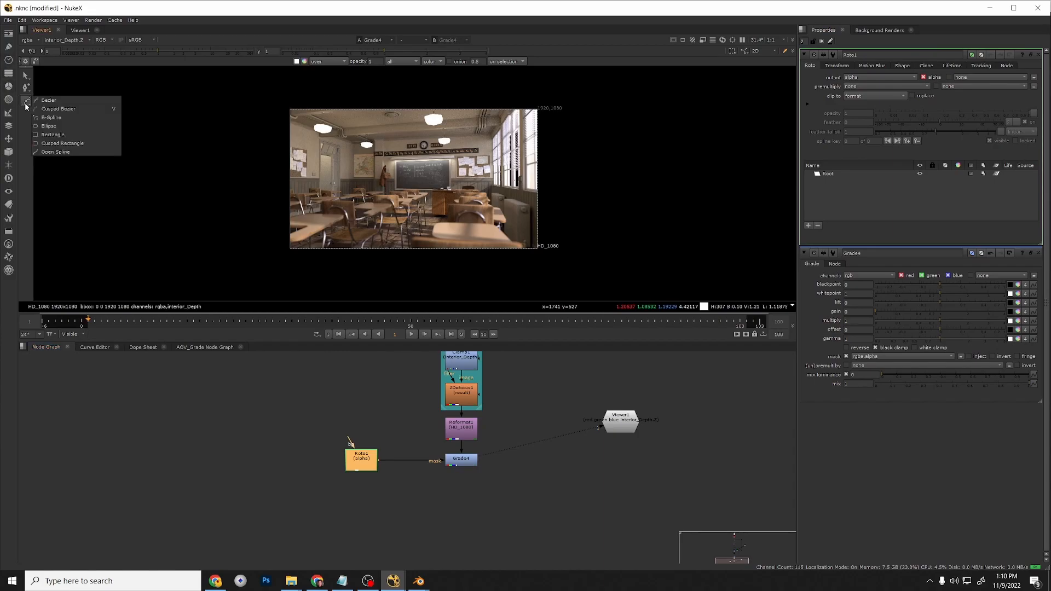
left_click(48, 126)
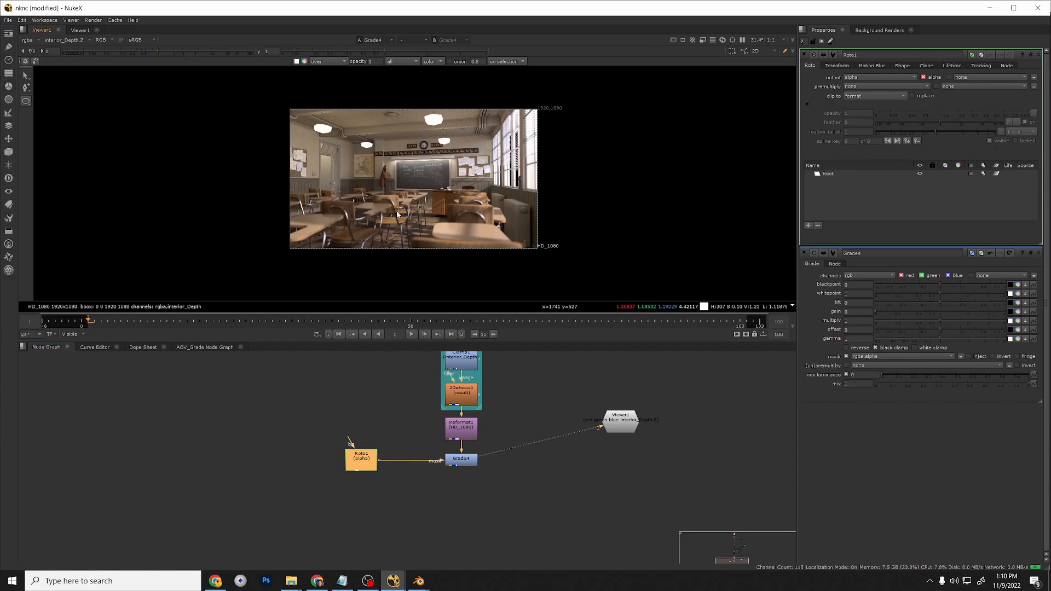
scroll(383, 193, "up", 1)
middle_click_drag(383, 192, 384, 212)
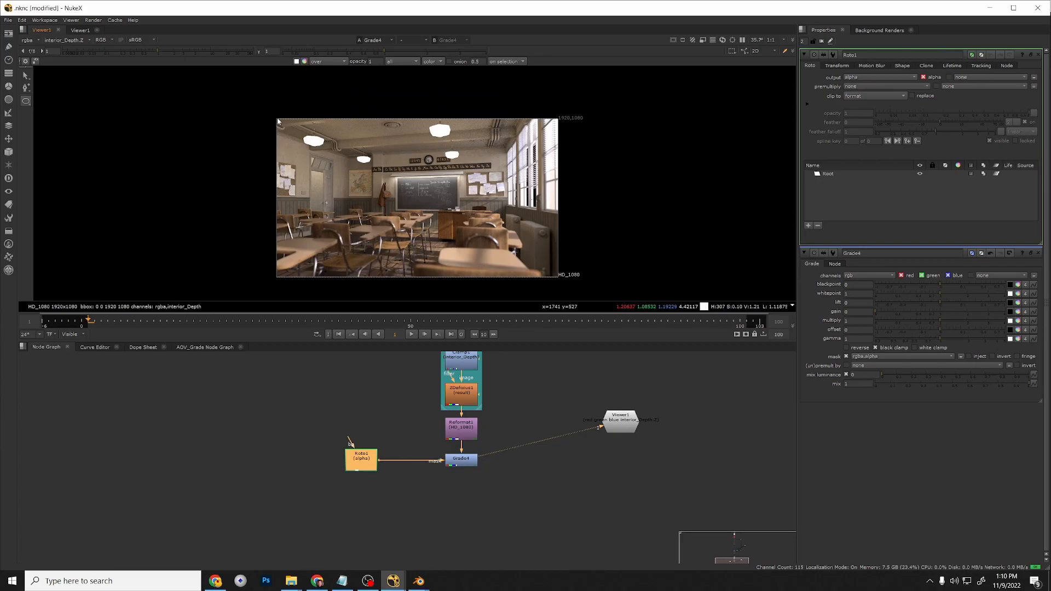
left_click_drag(276, 121, 557, 278)
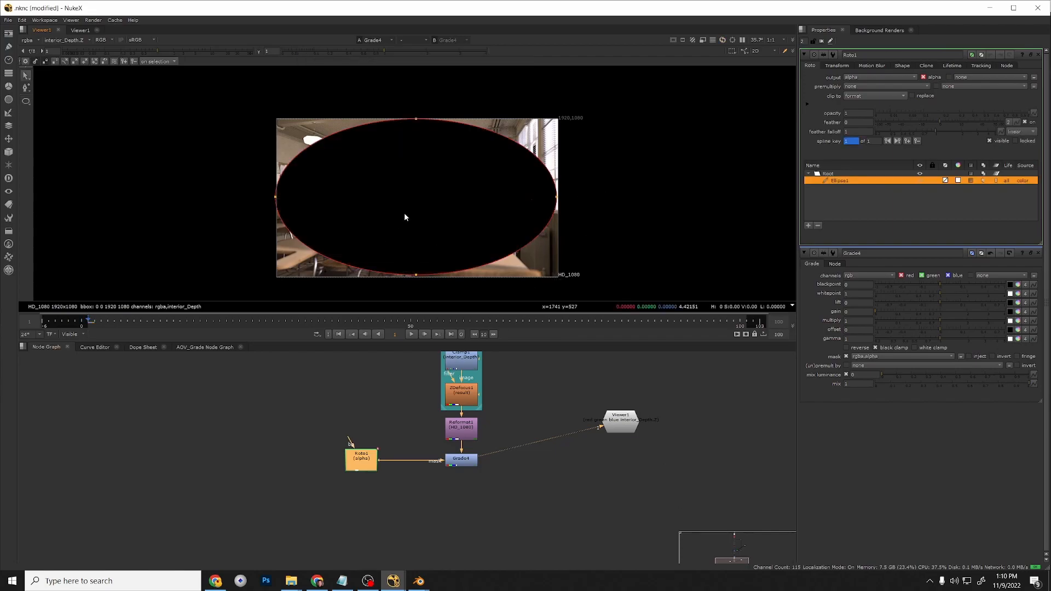
Invert the mask on Grade4 so the darkening applies outside the ellipse.
scroll(474, 467, "up", 3)
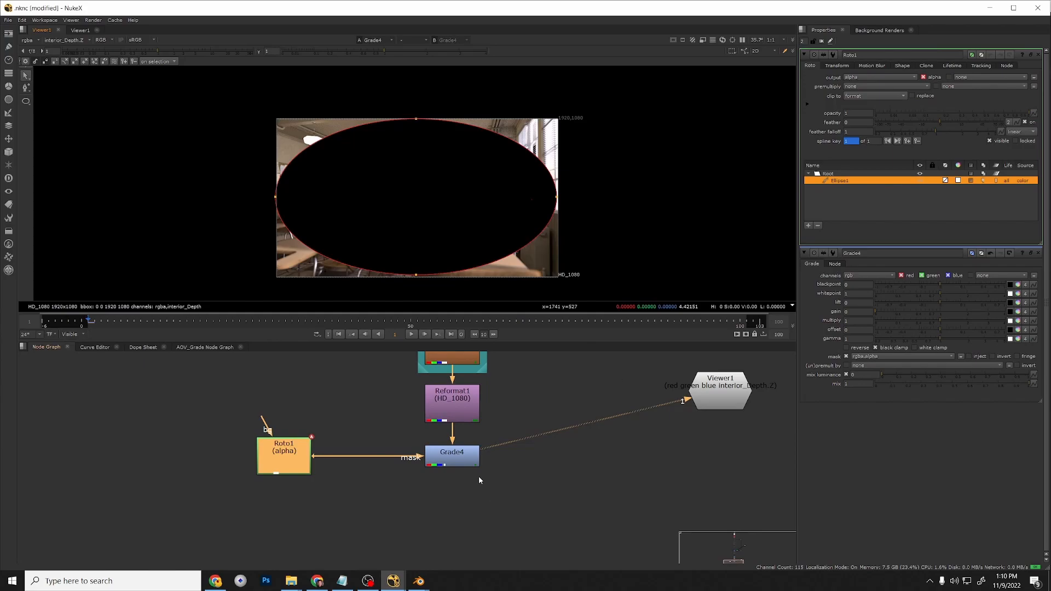
double_click(456, 458)
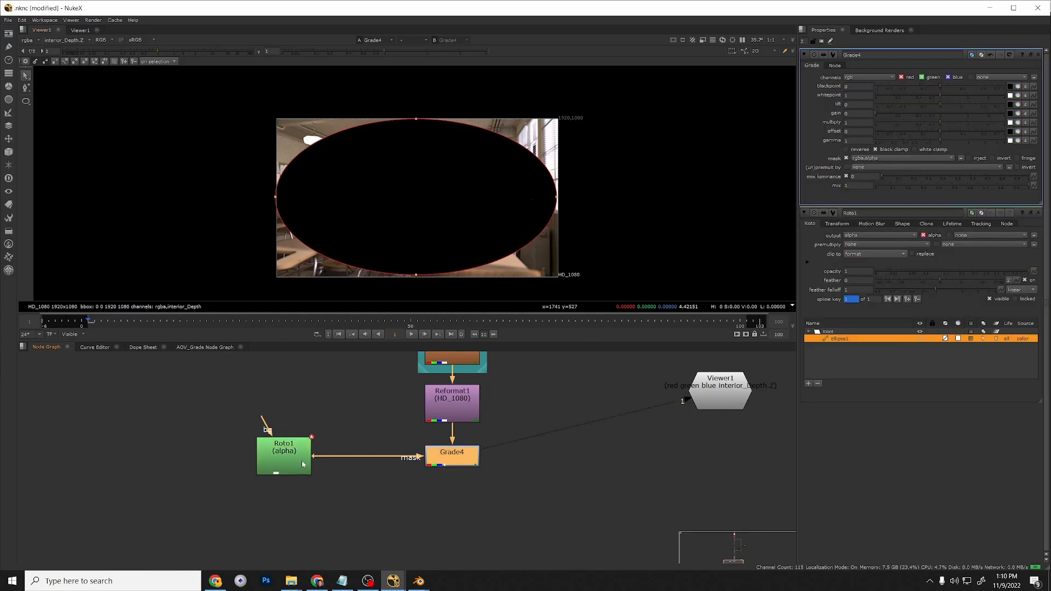
left_click(993, 158)
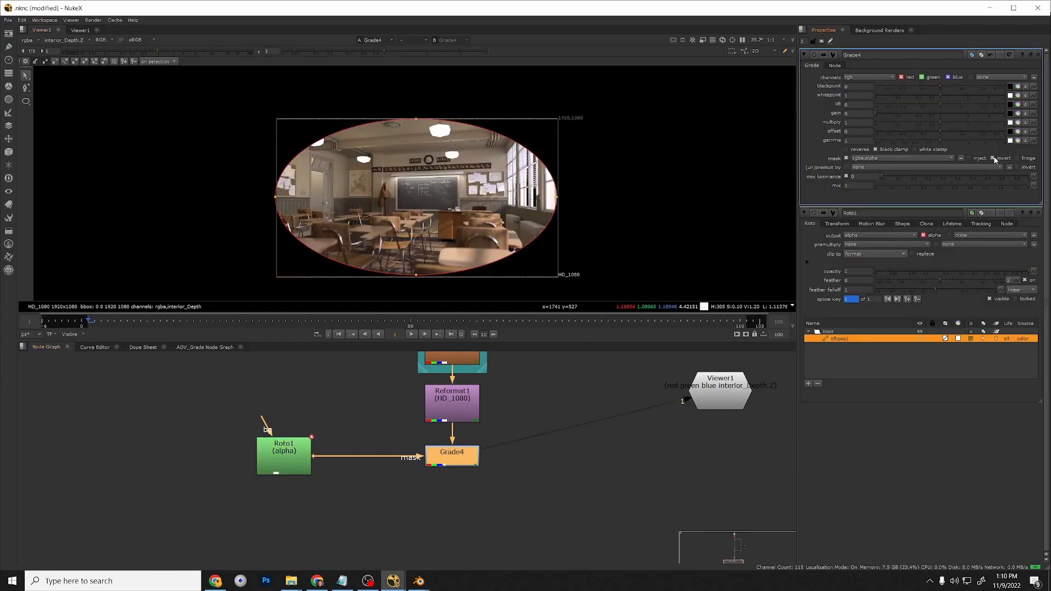
scroll(401, 144, "up", 3)
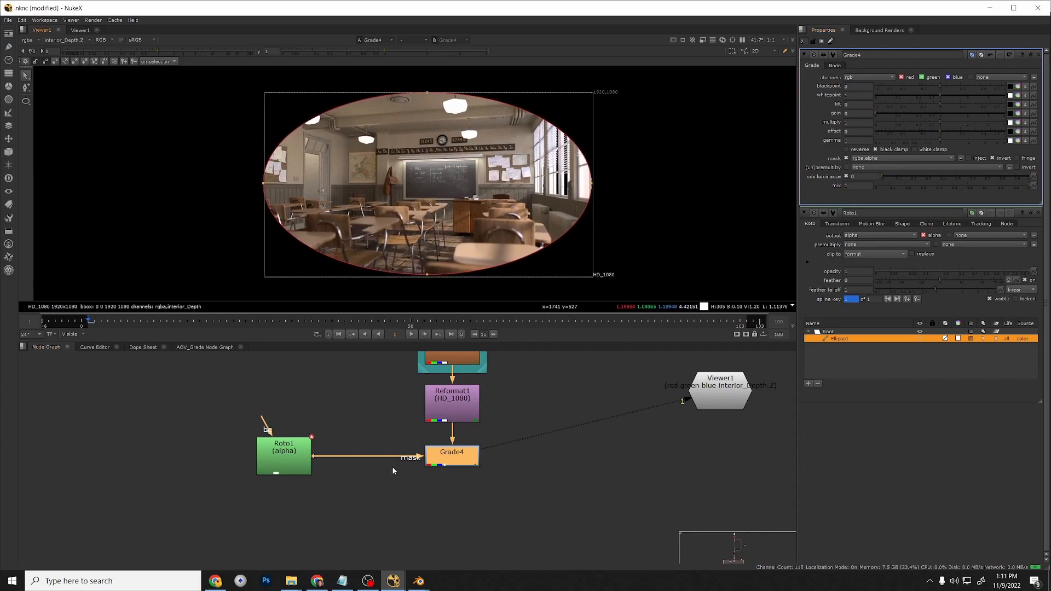
Insert a Blur node between Roto1 and Grade4's mask input and set its size to 200.
left_click_drag(259, 461, 199, 458)
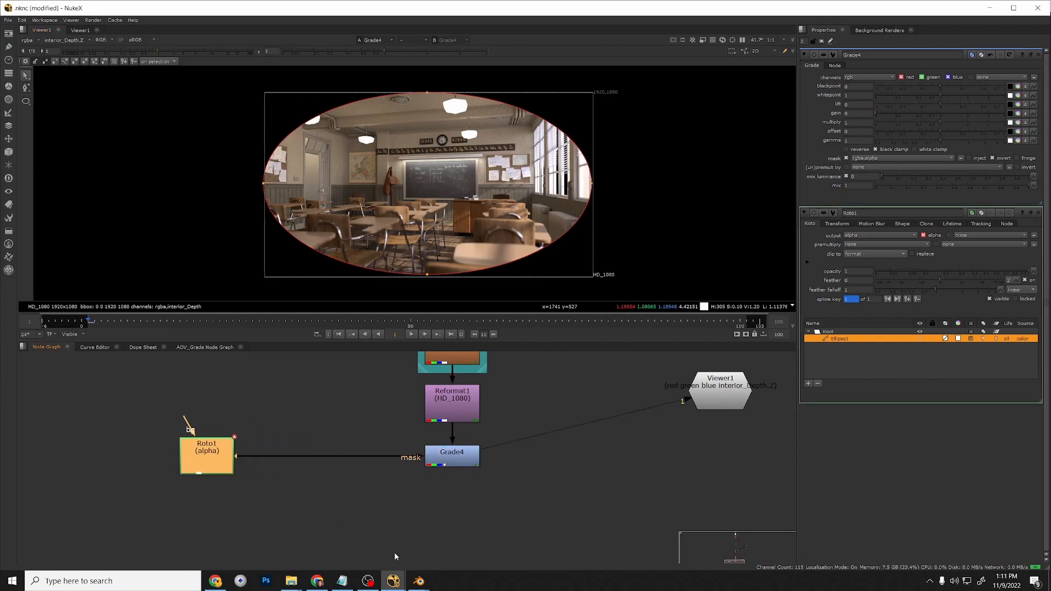
key("b")
left_click_drag(206, 495, 288, 462)
left_click_drag(861, 86, 1025, 86)
left_click(842, 86)
type("200")
key("Return")
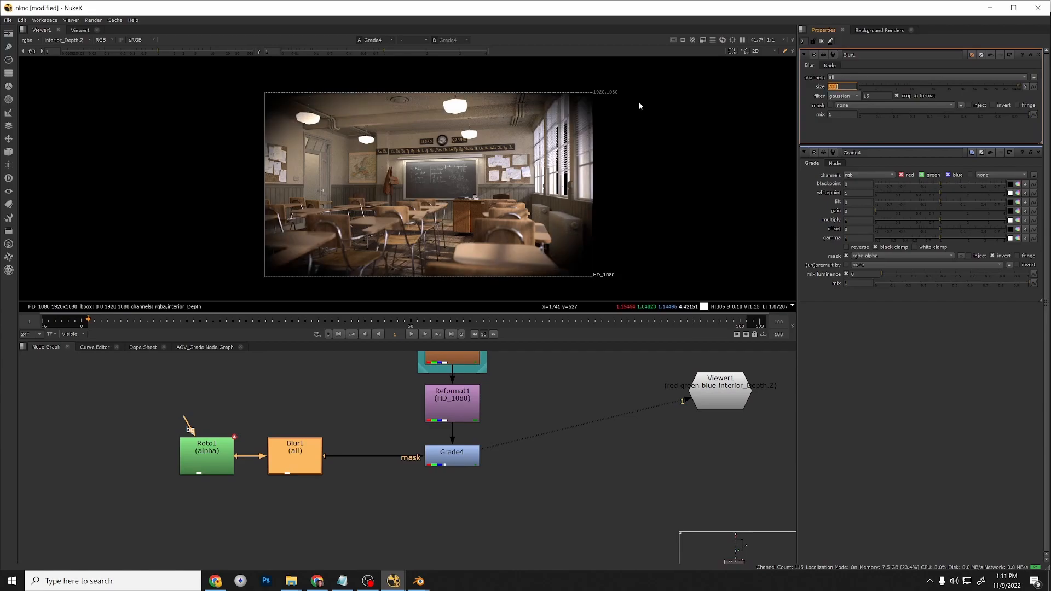
Scale Roto1's ellipse down around its centre so it sits slightly inside the frame edges.
left_click(197, 461)
double_click(197, 461)
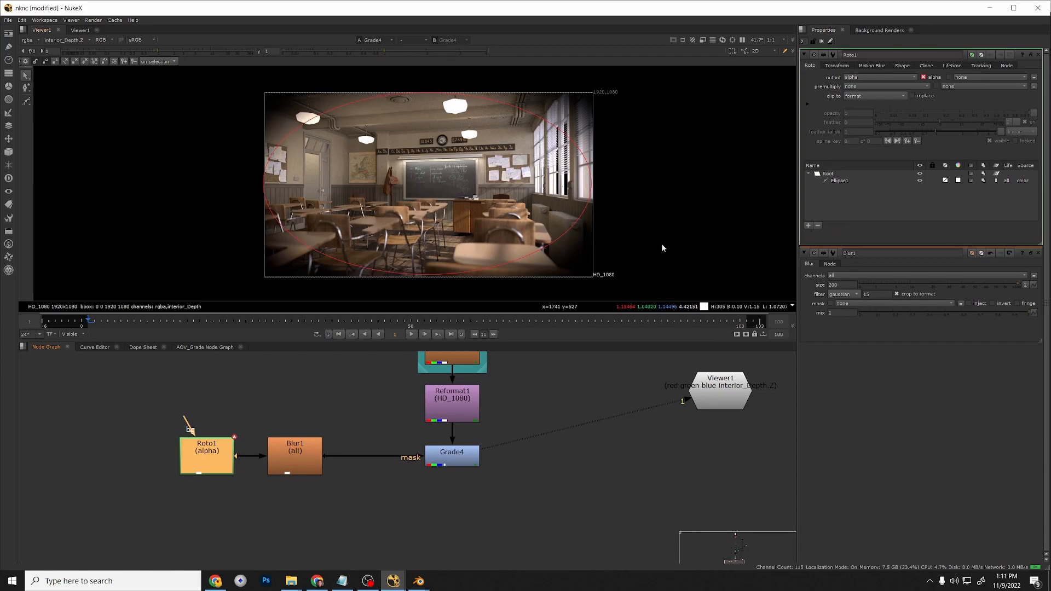
scroll(605, 246, "down", 1)
left_click_drag(621, 281, 286, 104)
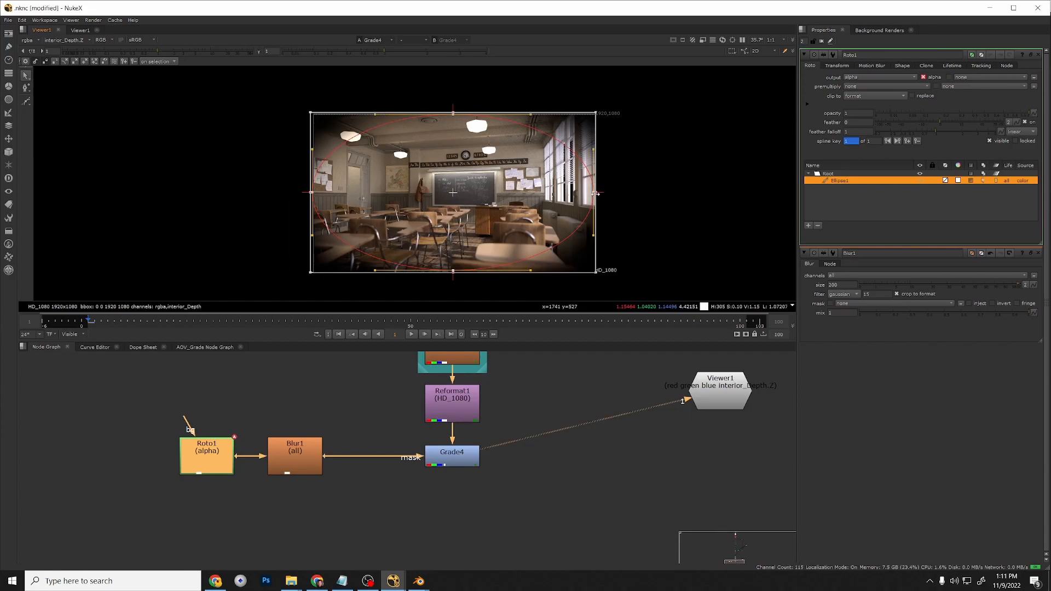
left_click_drag(595, 116, 579, 118)
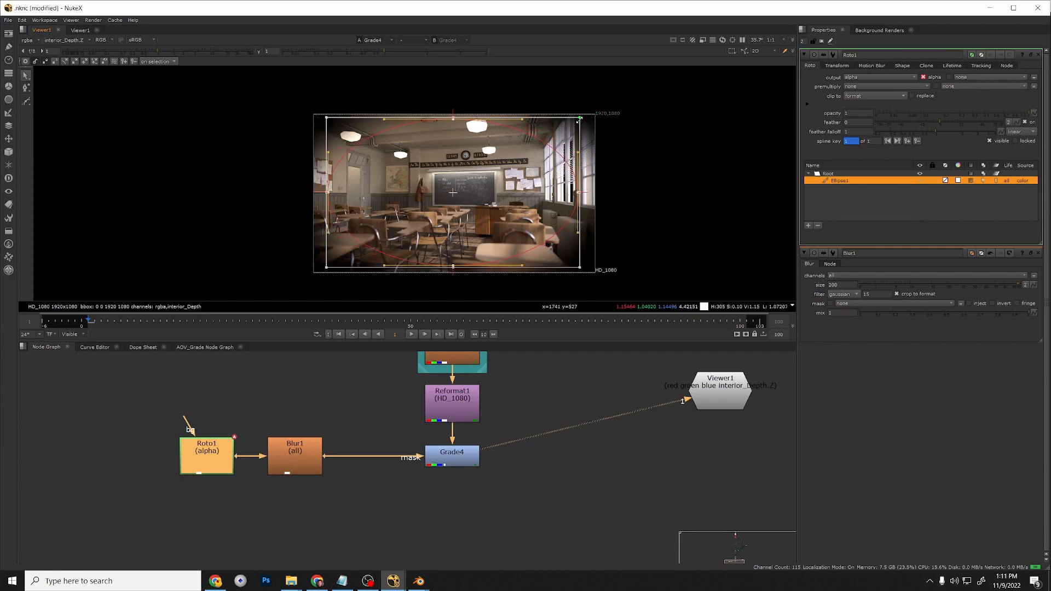
mouse_move(451, 118)
left_mouse_down()
mouse_move(457, 133)
mouse_move(454, 119)
left_mouse_up()
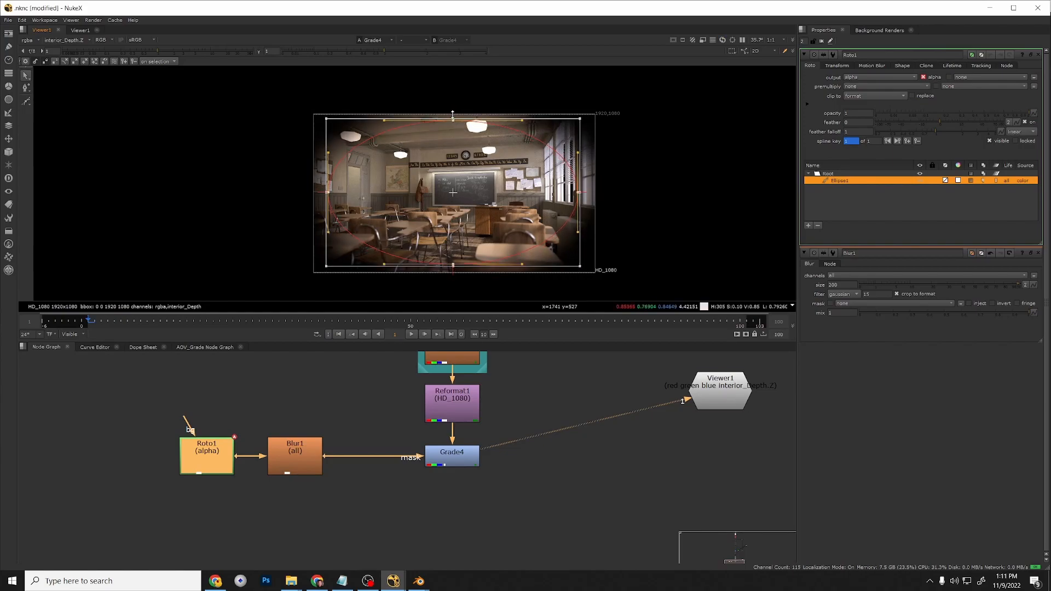
key("shift+e")
key("ctrl+z")
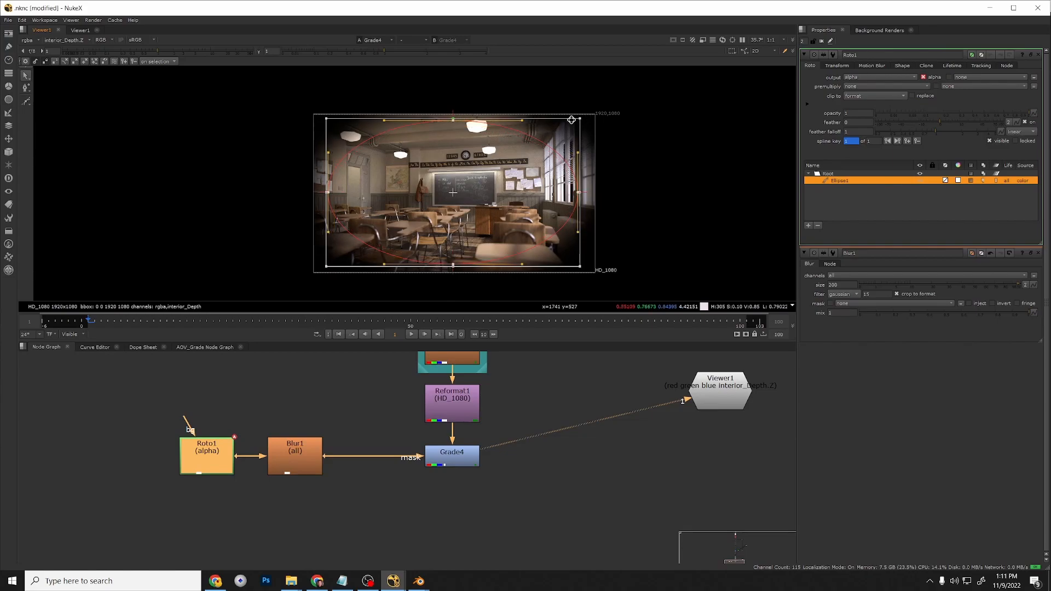
left_click_drag(577, 119, 581, 123)
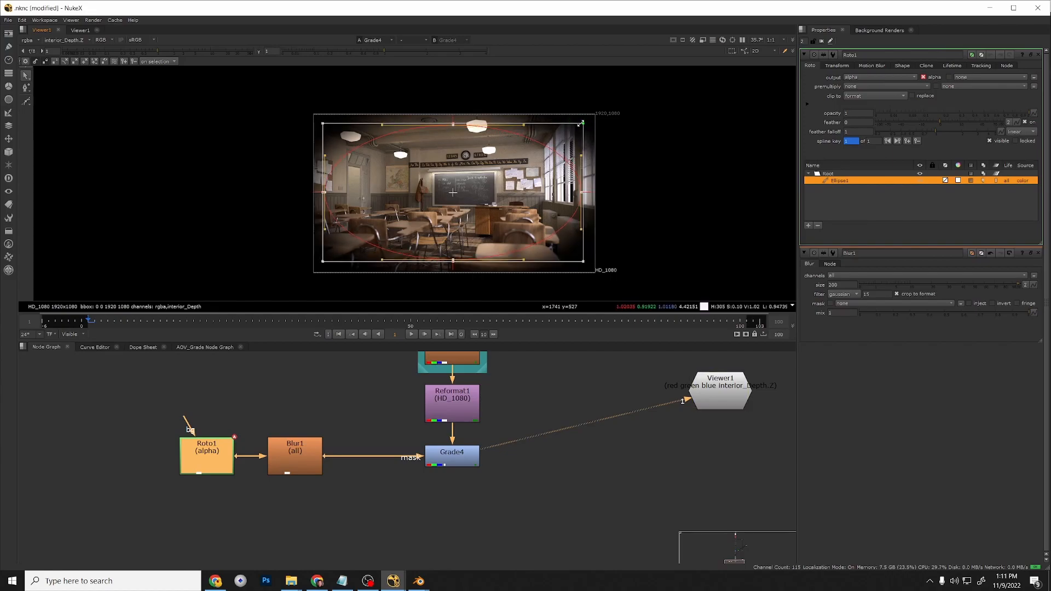
View Blur1's output, then return the viewer to Grade4's result.
left_click(303, 462)
key("1")
left_click(452, 464)
key("1")
Limit the number of open node property panels to 1 and open Roto1's properties.
double_click(452, 466)
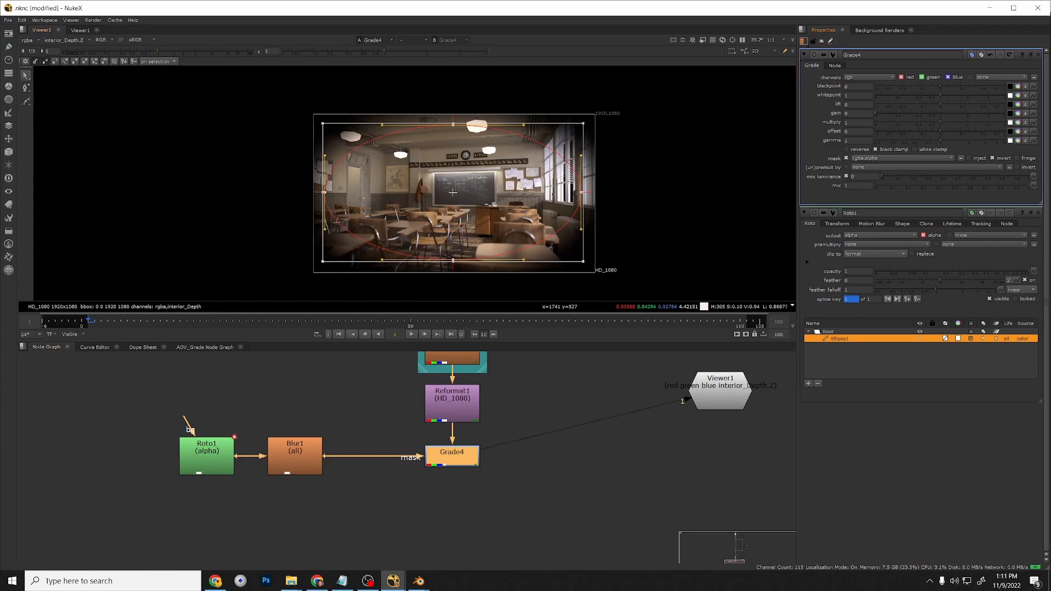
type("1")
key("Return")
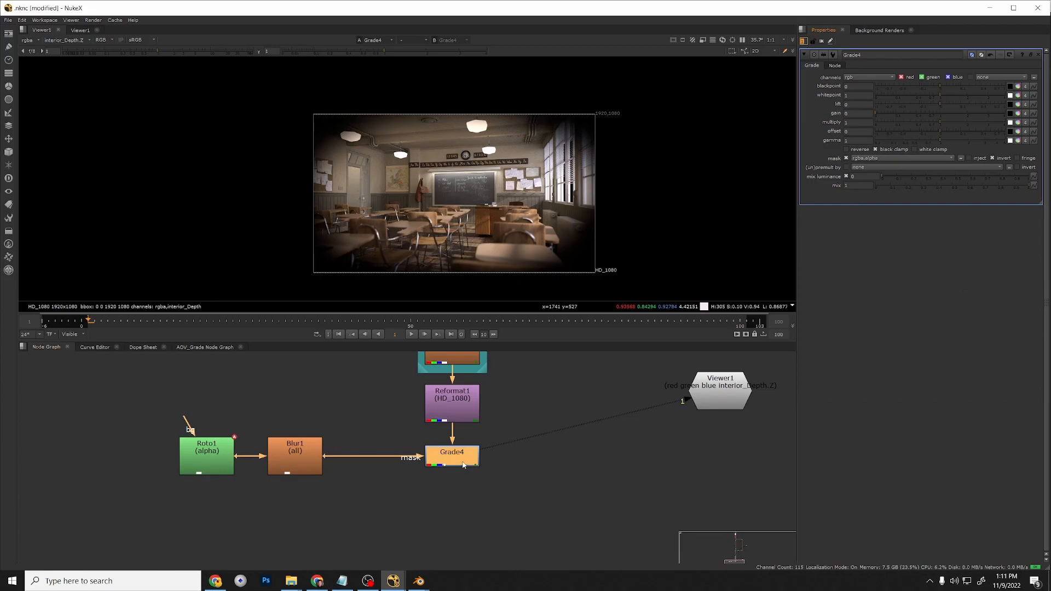
double_click(214, 459)
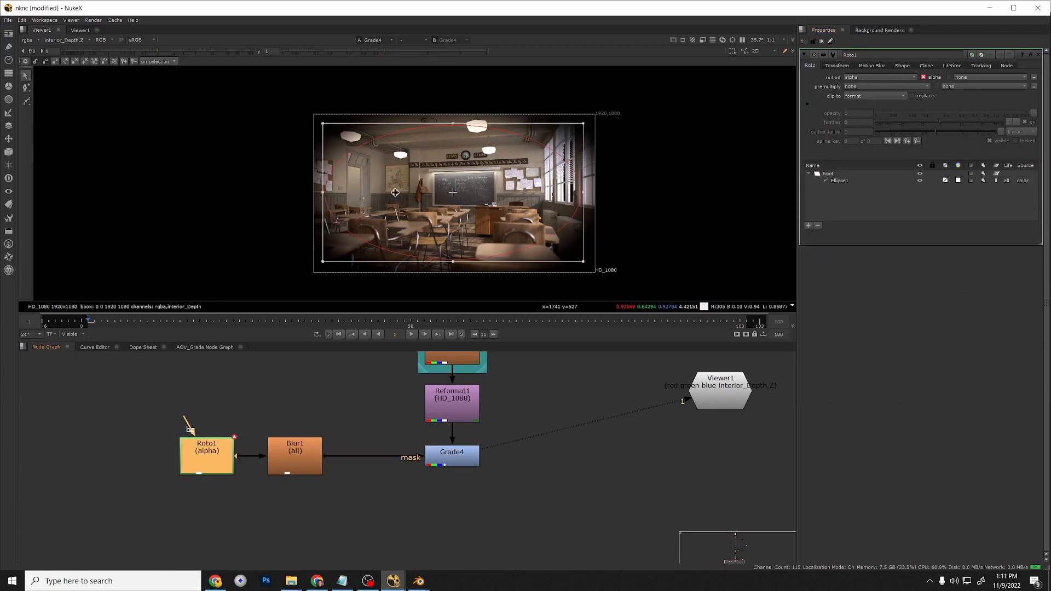
Set Grade4's gain to 0.6 to soften the darkening of the vignette.
double_click(438, 465)
scroll(539, 175, "up", 1)
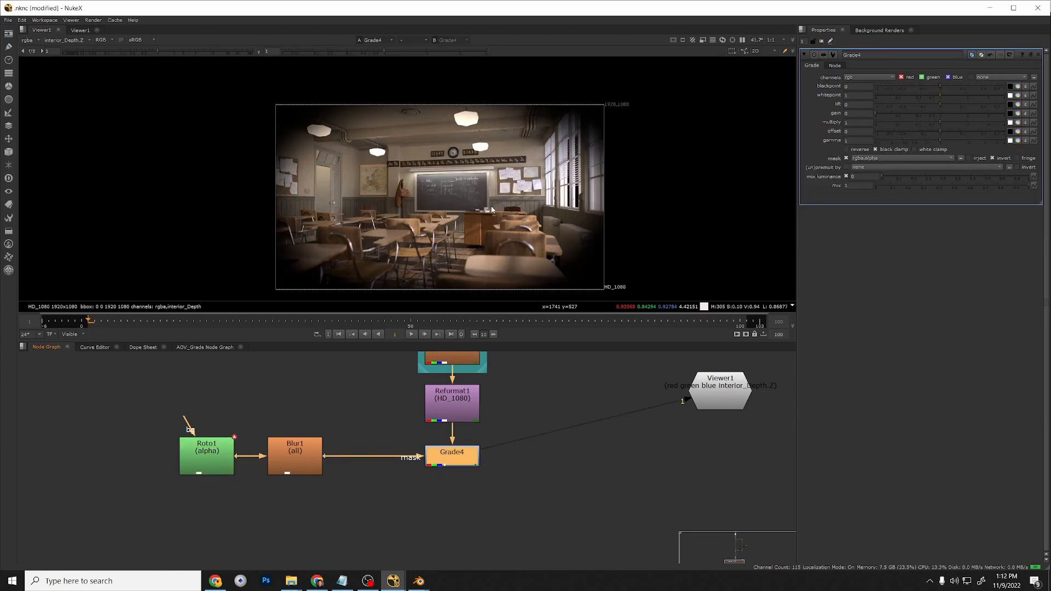
middle_click_drag(491, 209, 491, 192)
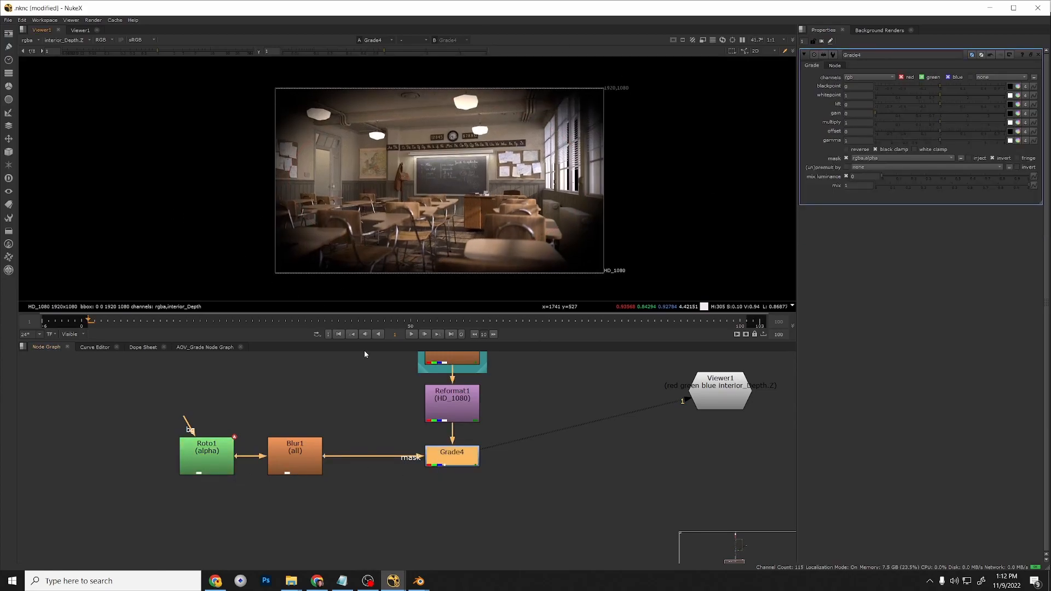
double_click(861, 113)
type(".6")
key("Return")
Toggle Grade4 off and on repeatedly to compare the image with and without the vignette.
key("d")
key("d")
key("d")
key("d")
key("d")
key("d")
key("d")
key("d")
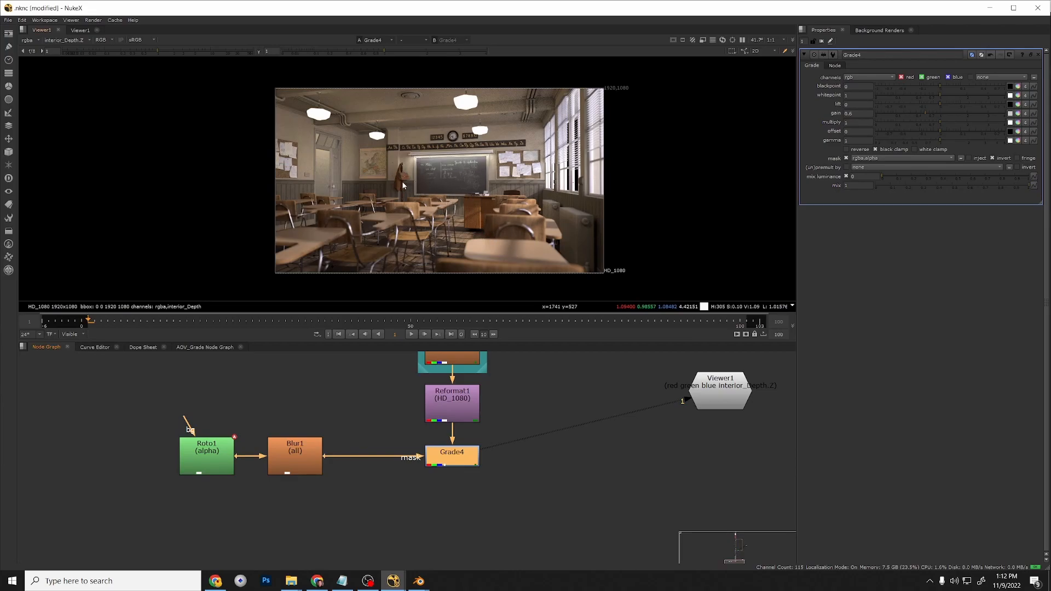
key("d")
key("d")
Move Roto1, Blur1 and Grade4 down together to leave more space below Reformat1.
scroll(461, 456, "down", 3)
left_click_drag(505, 491, 260, 411)
left_click(483, 426)
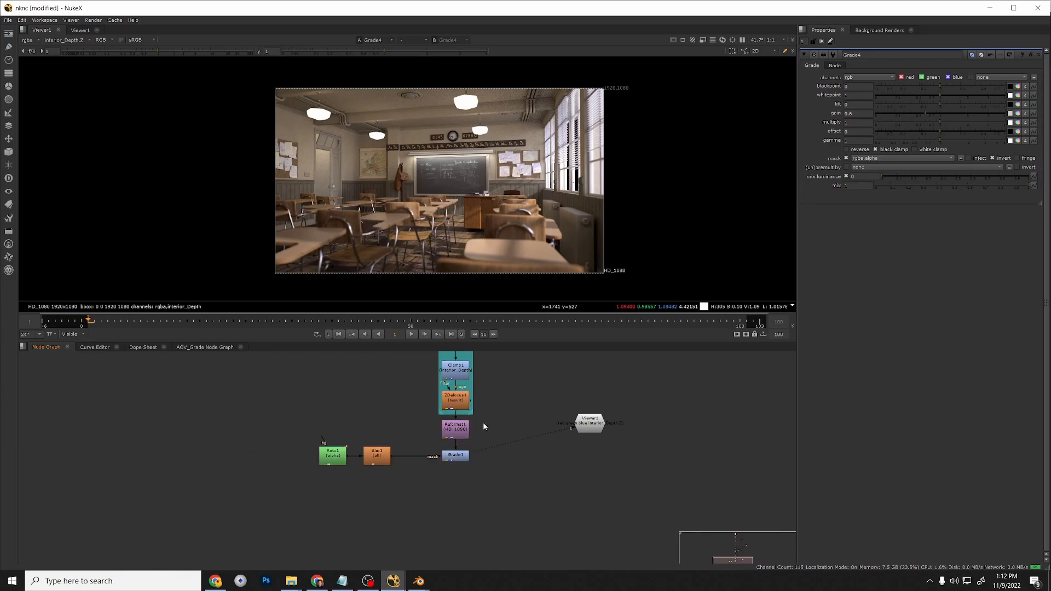
left_click_drag(455, 429, 455, 434)
left_click_drag(498, 490, 280, 442)
left_click_drag(454, 458, 455, 492)
Add a Backdrop behind the Roto1, Blur1 and Grade4 vignette nodes.
key("Tab")
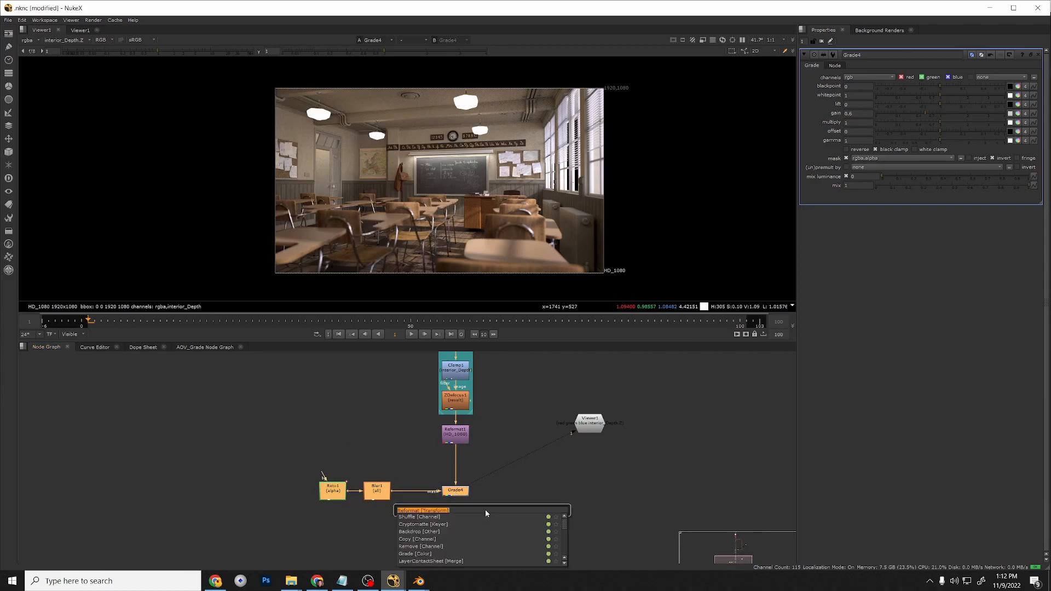
type("backdrop")
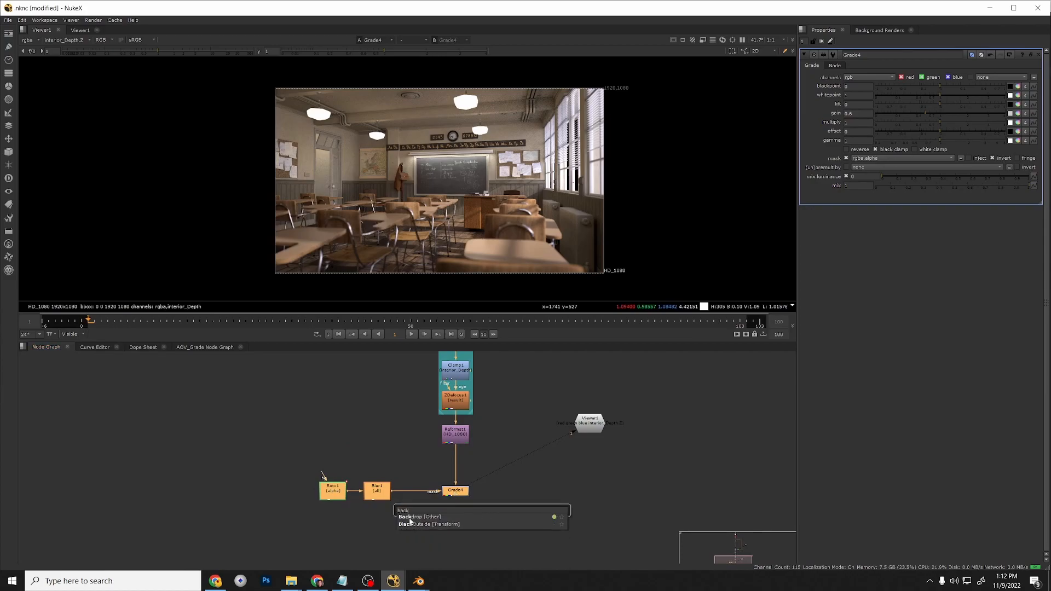
key("Return")
left_click(381, 460)
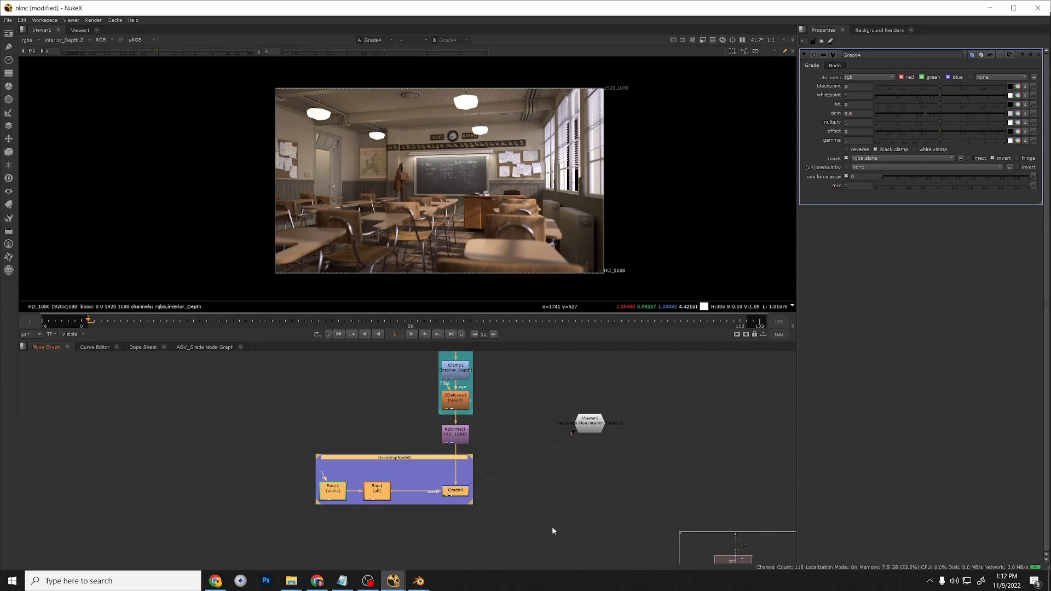
Review the backdrop groups up the node tree, from the ZDefocus section to the Read node.
middle_click_drag(489, 355, 505, 488)
left_click(460, 387)
scroll(510, 399, "down", 2)
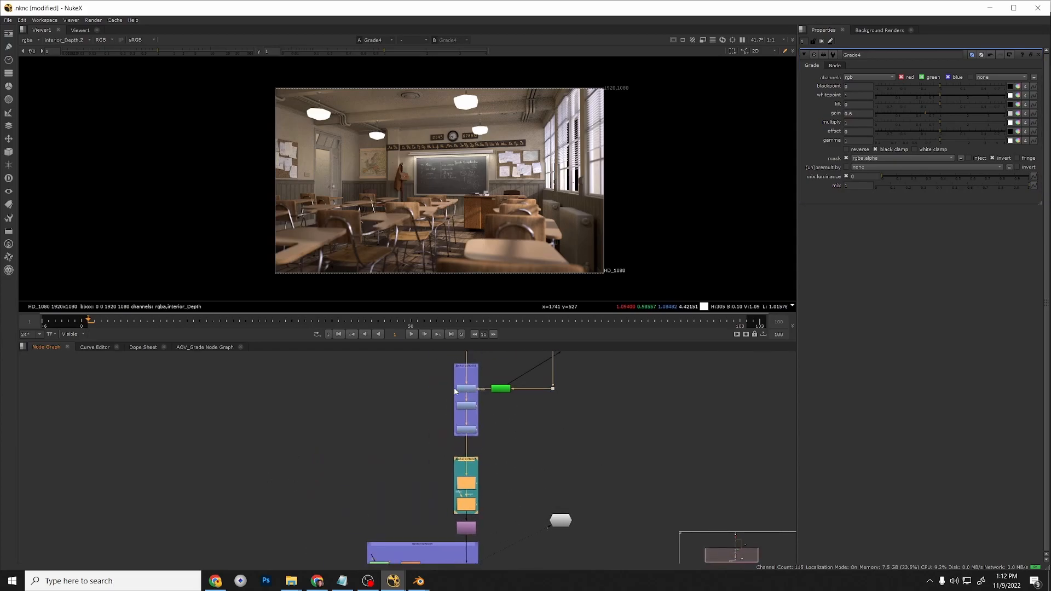
scroll(476, 367, "up", 2)
left_click(476, 367)
scroll(559, 491, "down", 3)
middle_click_drag(523, 434, 504, 499)
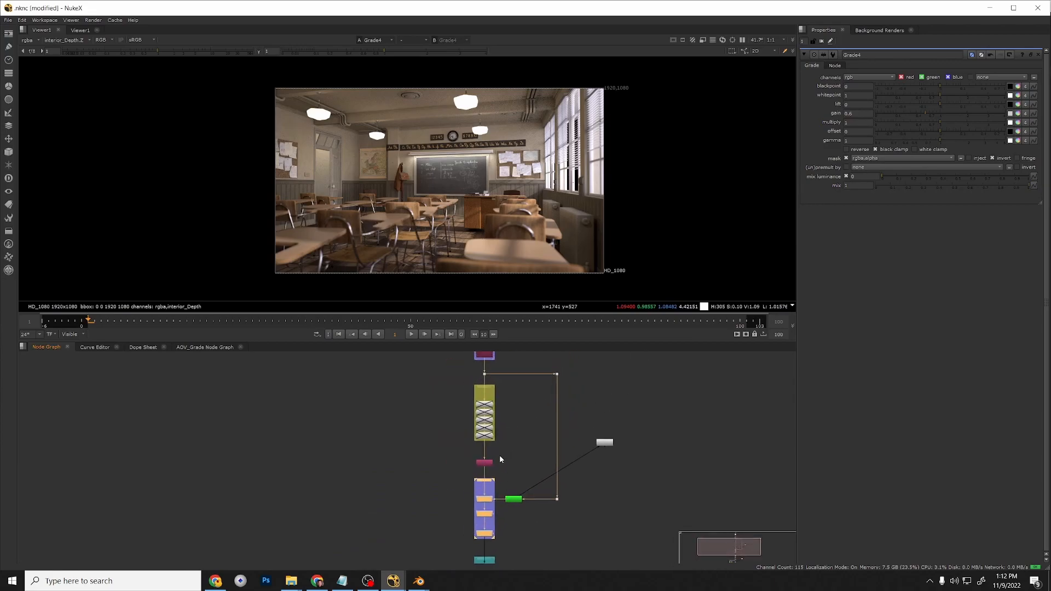
scroll(485, 399, "up", 2)
left_click(491, 381)
scroll(505, 424, "down", 1)
middle_click_drag(519, 422, 510, 469)
middle_click_drag(499, 391, 498, 411)
scroll(489, 435, "up", 2)
left_click(482, 376)
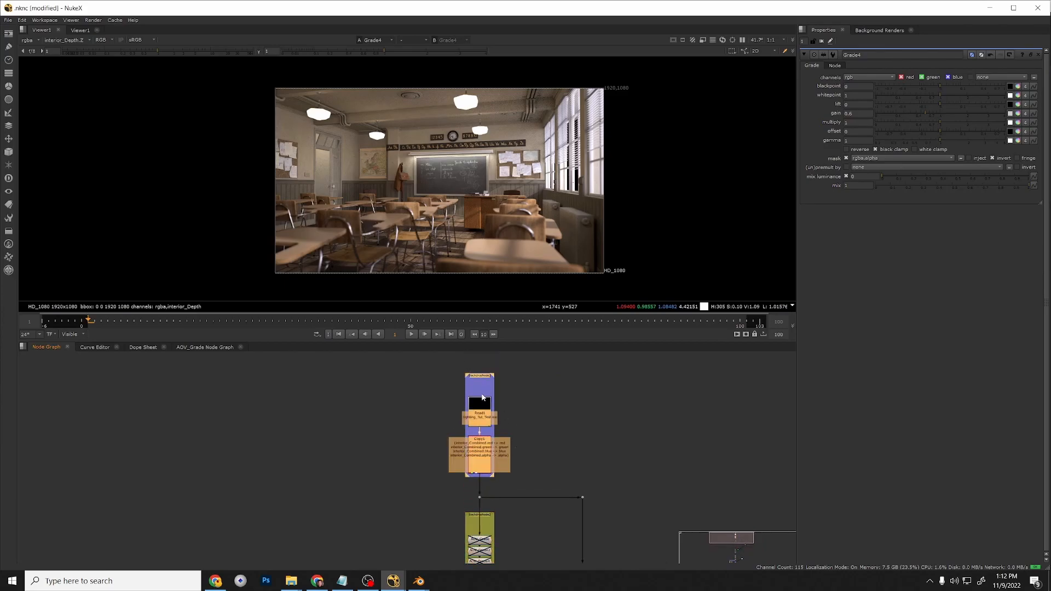
Move the LayerContactSheet node directly below Cryptomatte1 and save the script.
scroll(551, 409, "down", 6)
scroll(579, 408, "up", 2)
left_click_drag(572, 407, 511, 487)
middle_click_drag(540, 478, 544, 432)
left_click(512, 507)
key("ctrl+s")
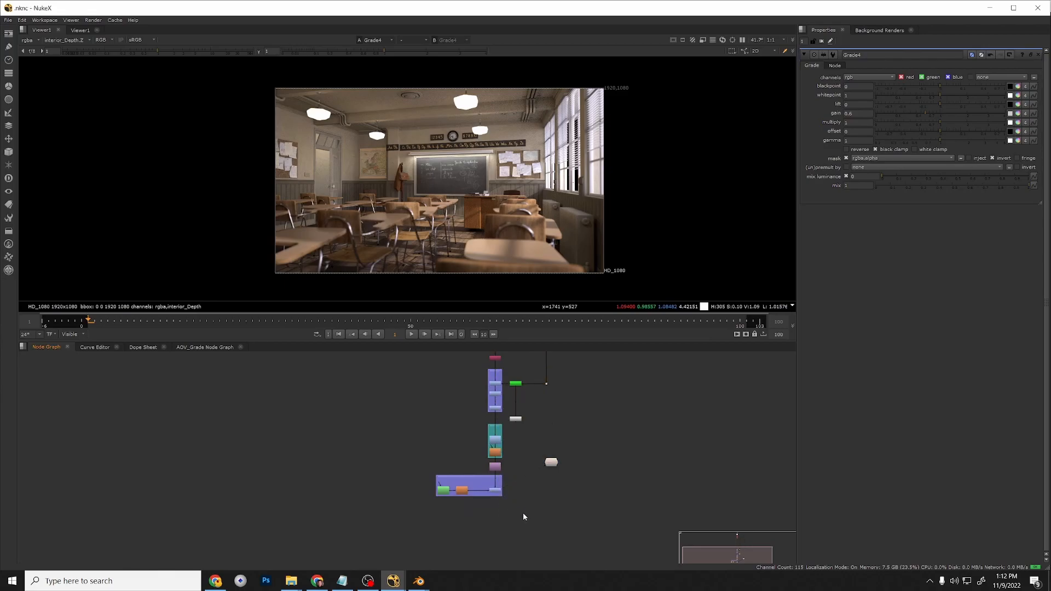
Move the five disabled AOV_Grade nodes up slightly together inside their backdrop.
scroll(493, 517, "down", 3)
scroll(444, 189, "up", 1)
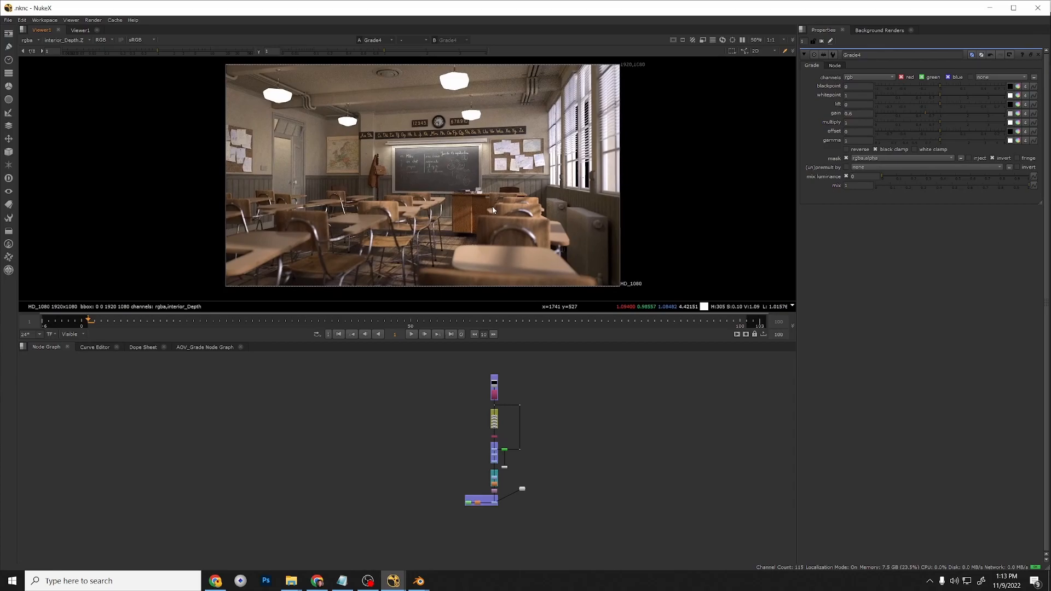
scroll(501, 424, "up", 5)
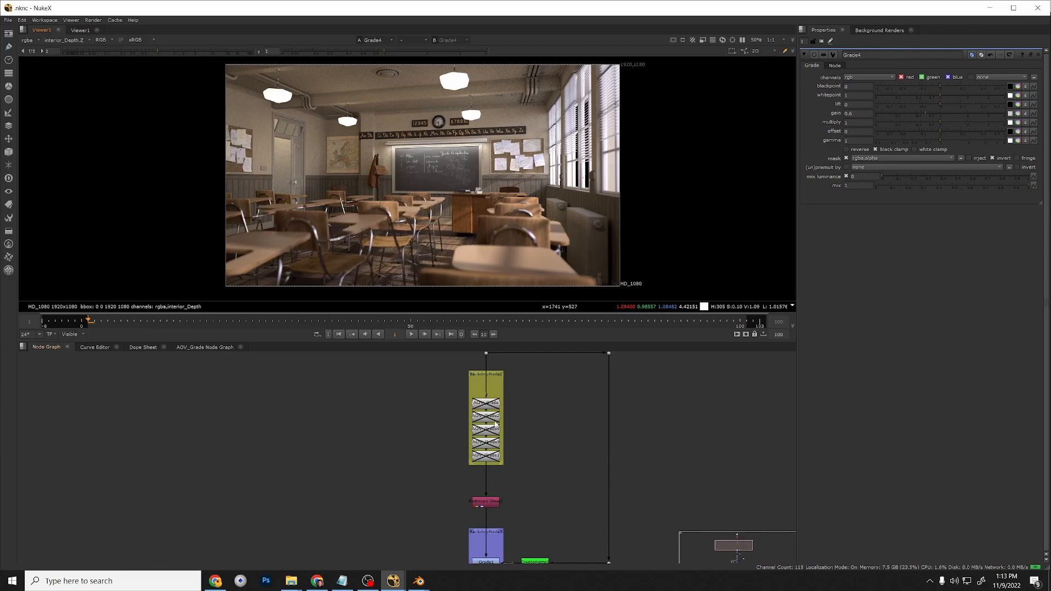
left_click(482, 404)
left_click(491, 457, "shift")
left_click(492, 441, "shift")
left_click(493, 429, "shift")
left_click(493, 415, "shift")
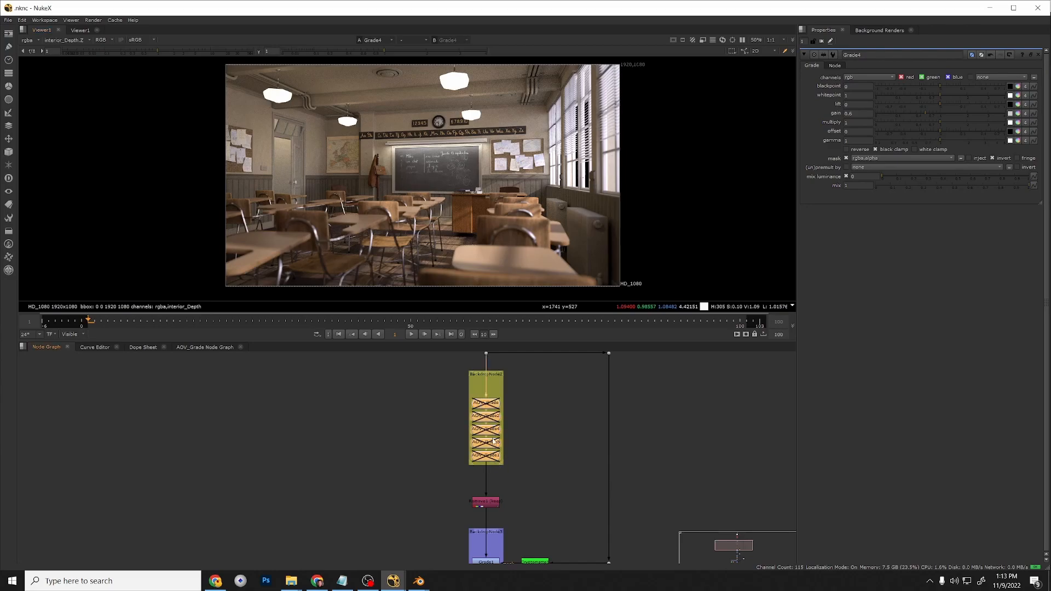
left_click_drag(492, 459, 492, 449)
left_click(568, 436)
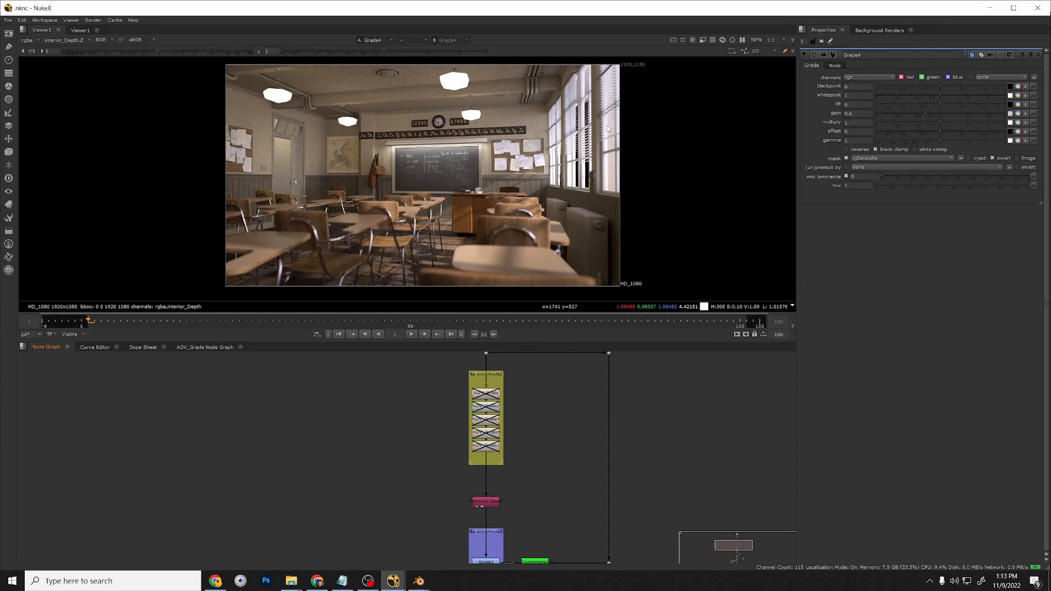
Inspect AOV_Grade's properties, then open AOV_Grade2 for the Interior_Combined_Hallway AOV and enable it.
double_click(489, 393)
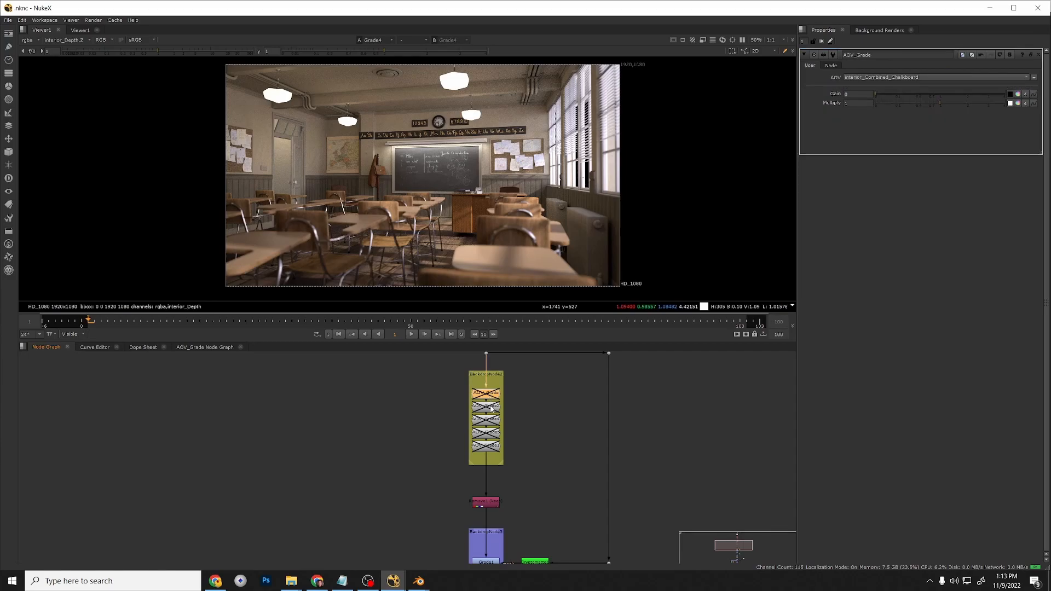
double_click(491, 406)
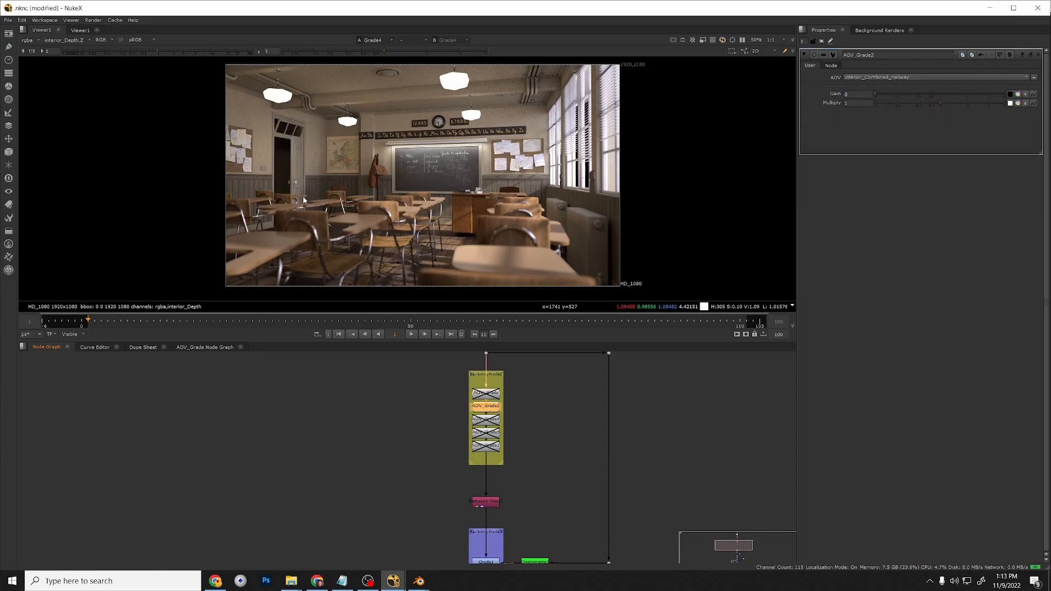
Examine the node tree from the Read section through the AOV grades to the Cryptomatte-masked grades.
scroll(299, 369, "down", 3)
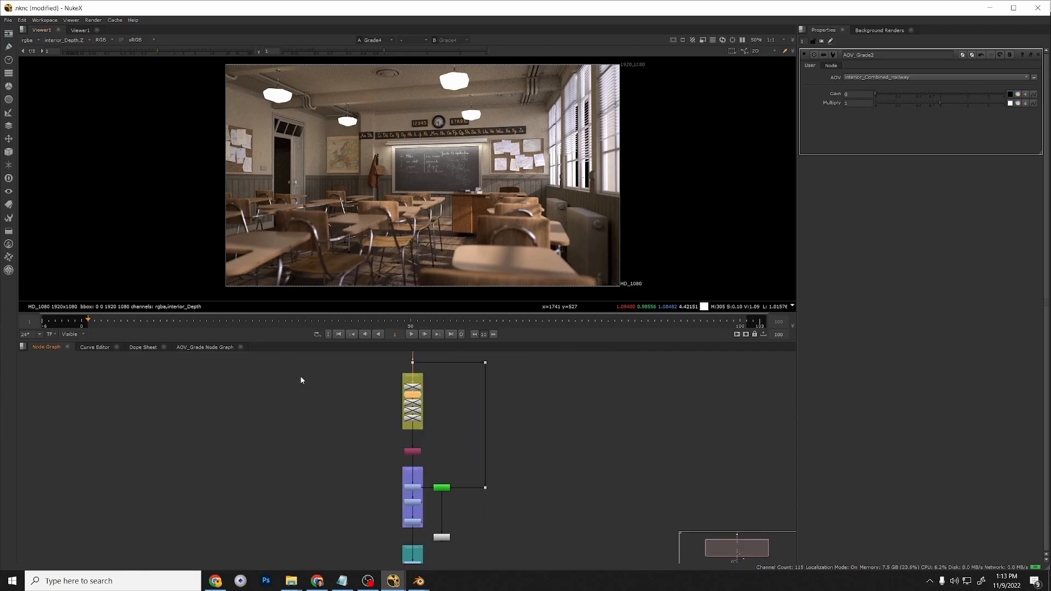
scroll(382, 378, "down", 2)
middle_click_drag(382, 377, 387, 435)
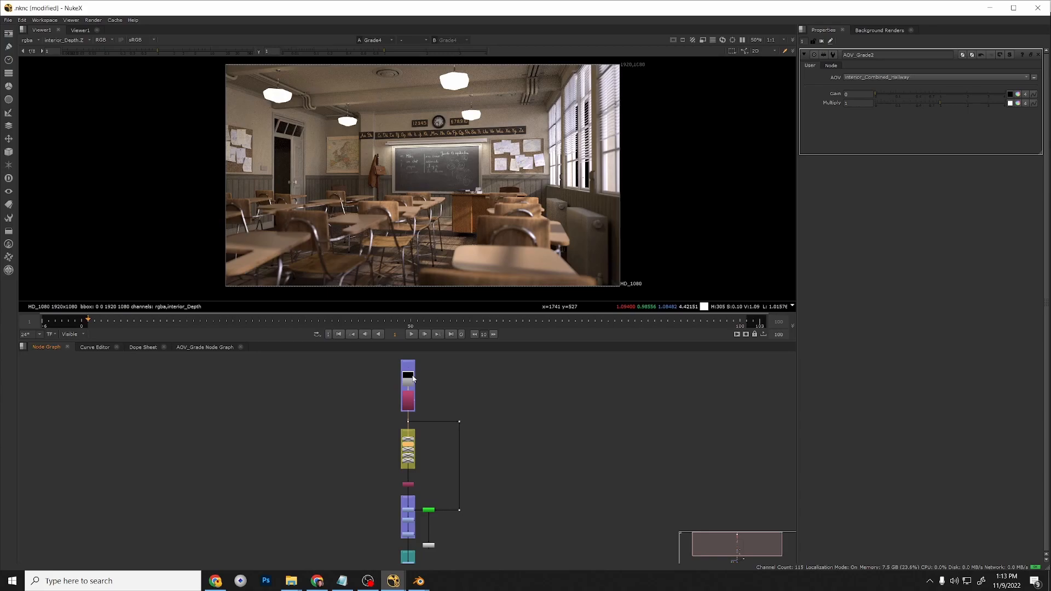
middle_click_drag(463, 417, 485, 380)
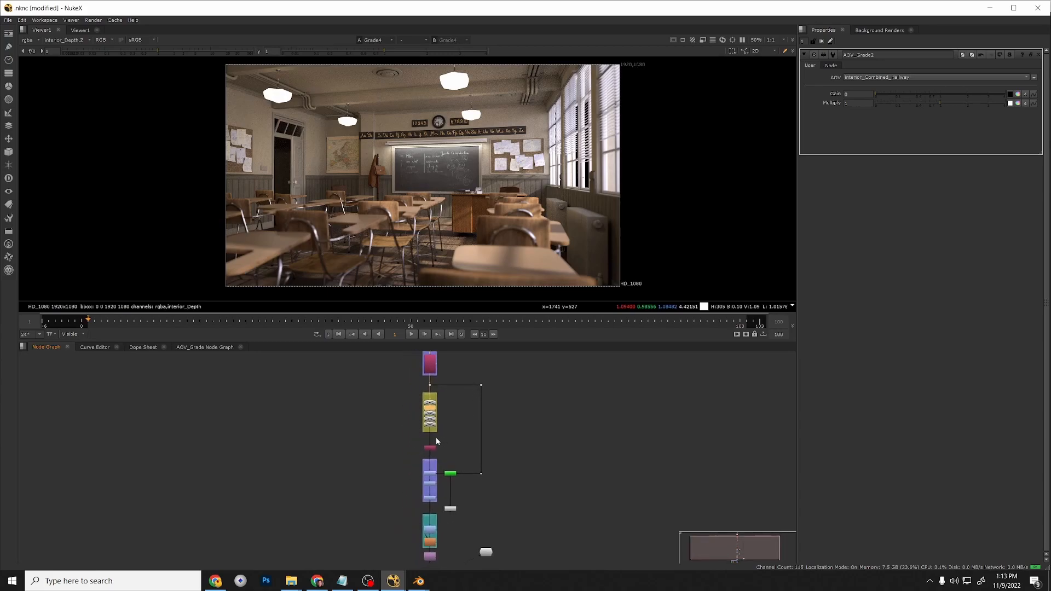
scroll(431, 439, "up", 3)
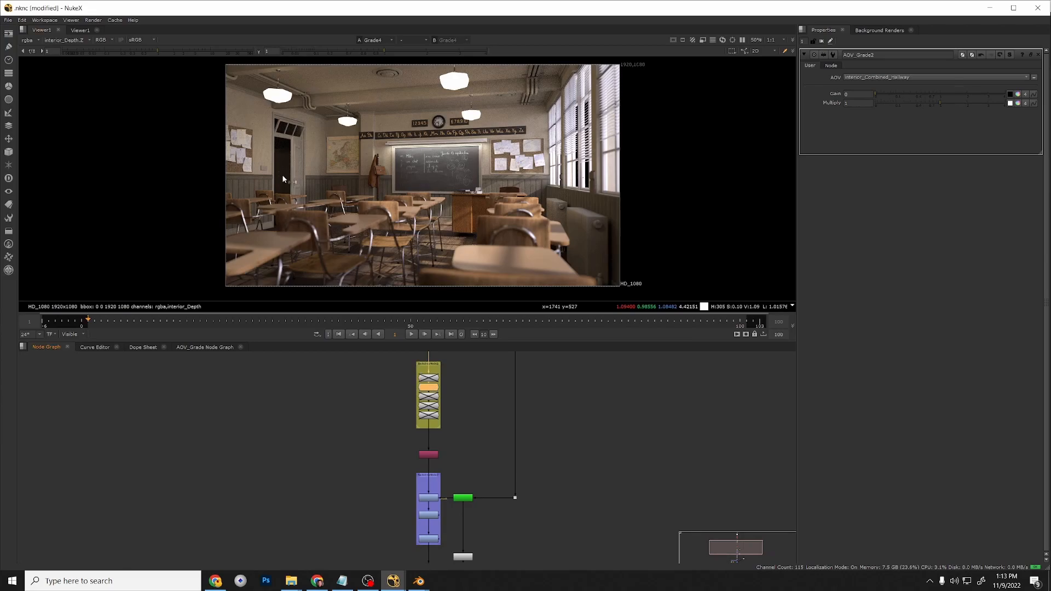
scroll(454, 406, "up", 3)
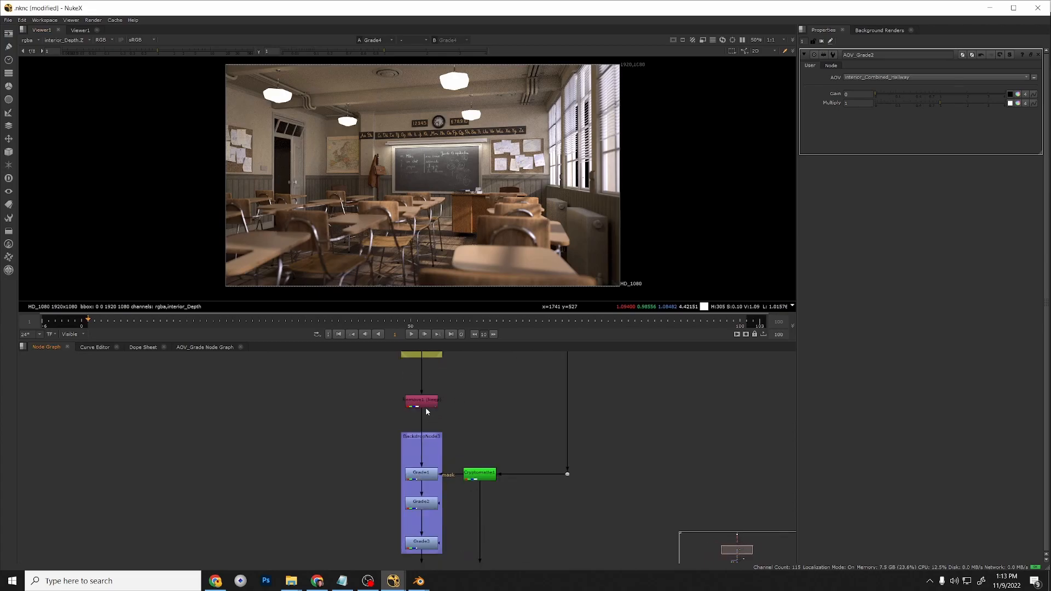
middle_click_drag(449, 410, 427, 365)
scroll(490, 387, "down", 2)
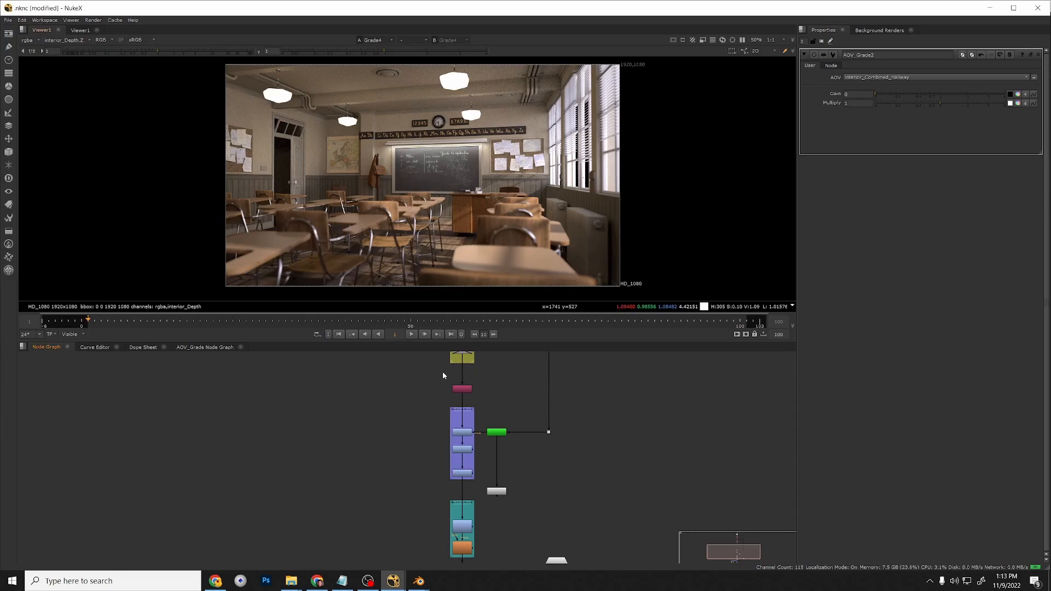
scroll(574, 446, "up", 3)
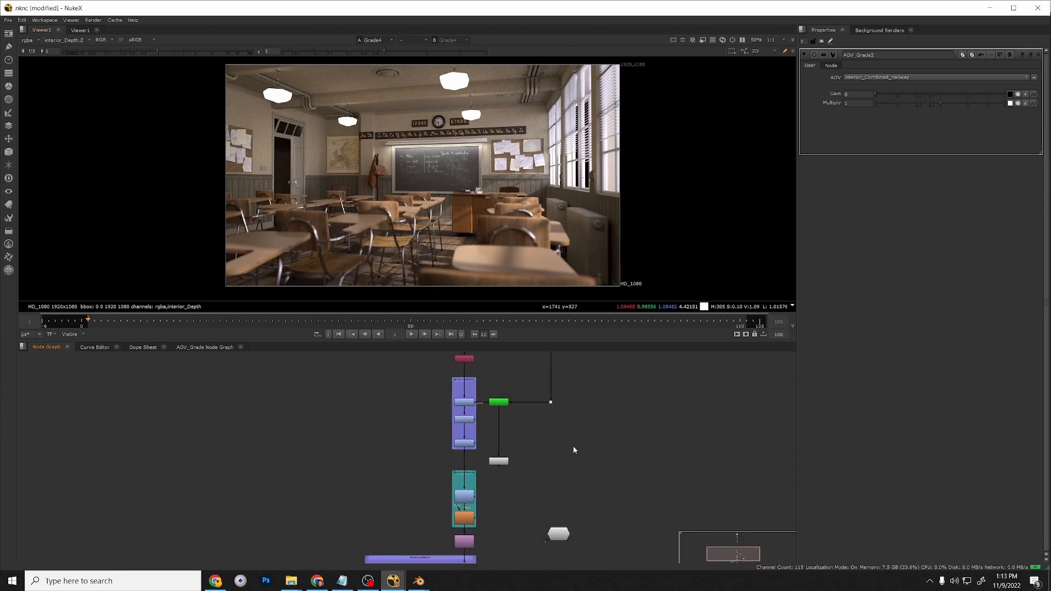
scroll(490, 423, "up", 3)
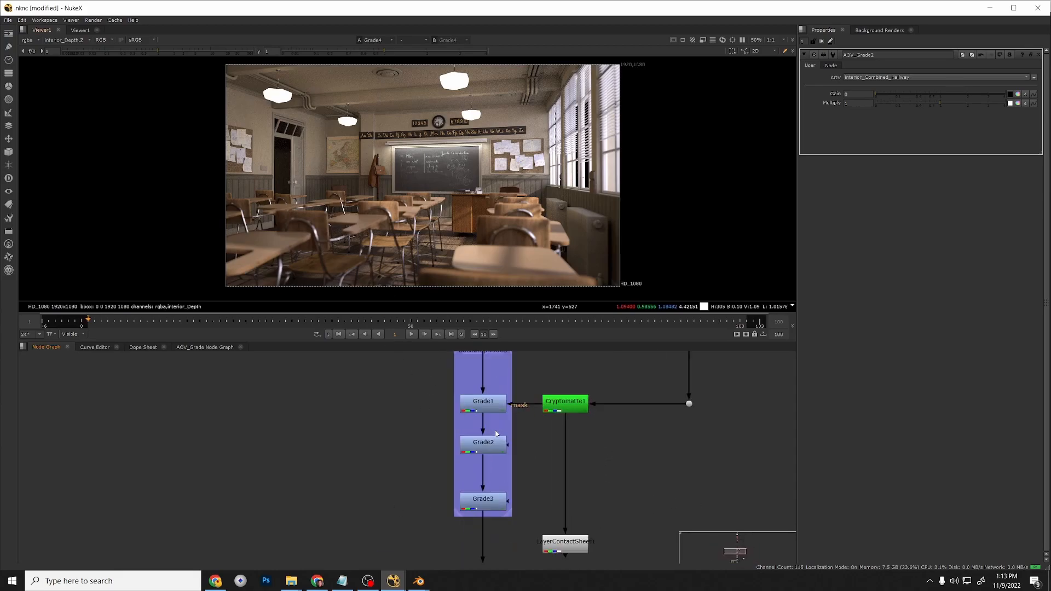
Toggle Grade1 off and on to compare its effect, then open Cryptomatte1's properties to check its mattes.
scroll(488, 419, "down", 2)
left_click(483, 415)
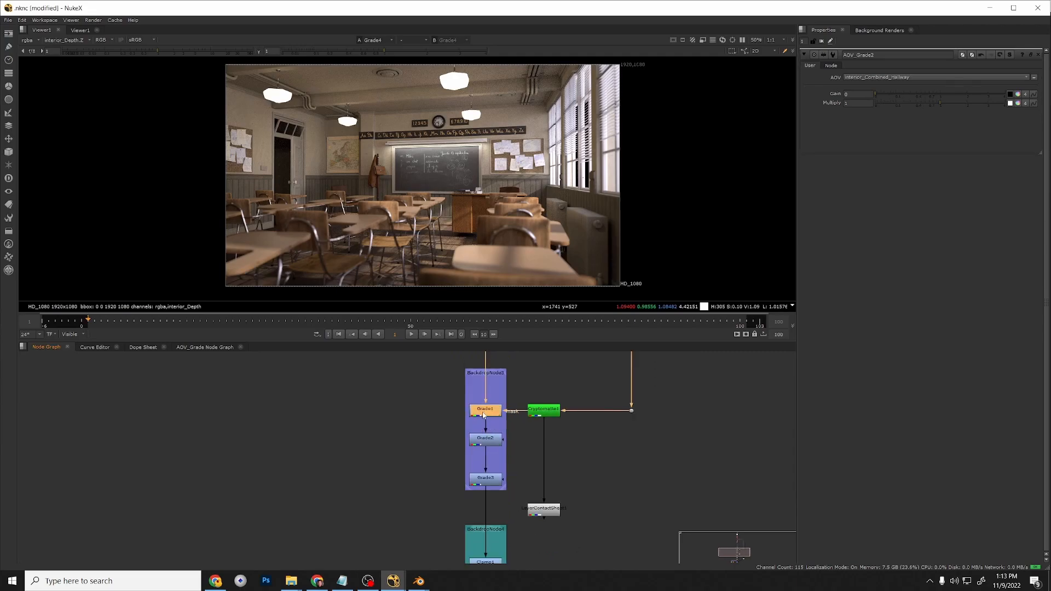
key("d")
key("d")
left_click(553, 412)
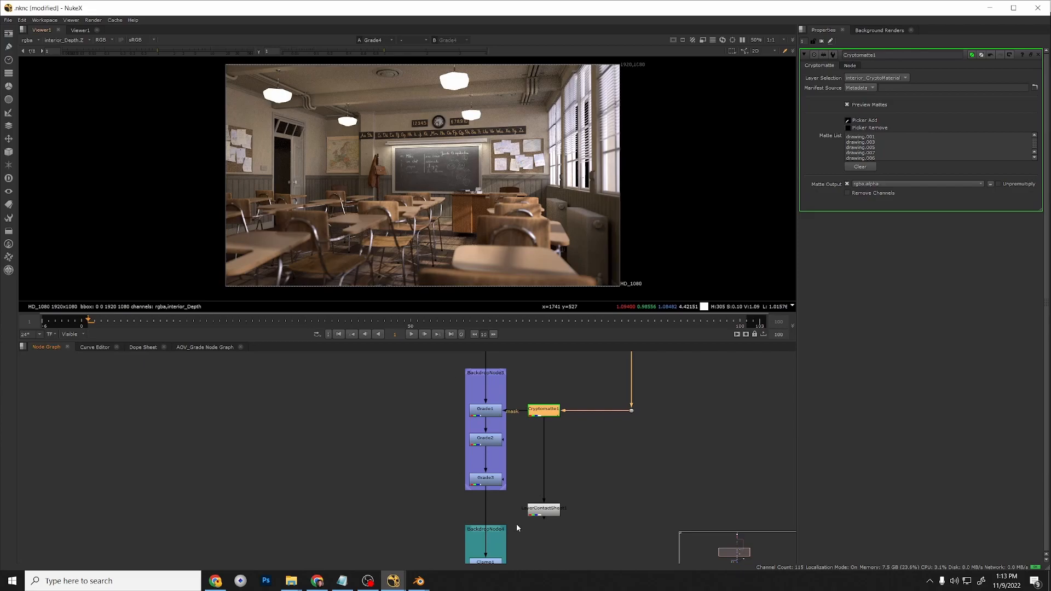
Toggle the ZDefocus node off and on to compare the image with and without depth blur.
middle_click_drag(513, 528, 487, 363)
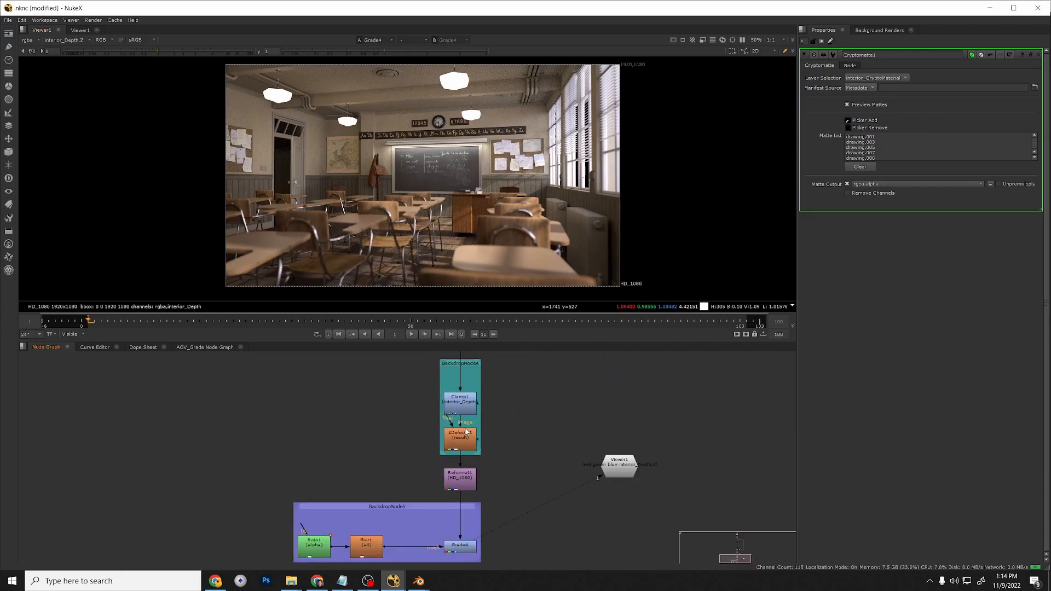
left_click(465, 435)
key("d")
key("d")
key("d")
key("d")
Toggle Grade4 off and on again to check the vignette in the final image.
middle_click_drag(490, 462, 495, 403)
left_click(466, 488)
key("d")
key("d")
key("d")
key("d")
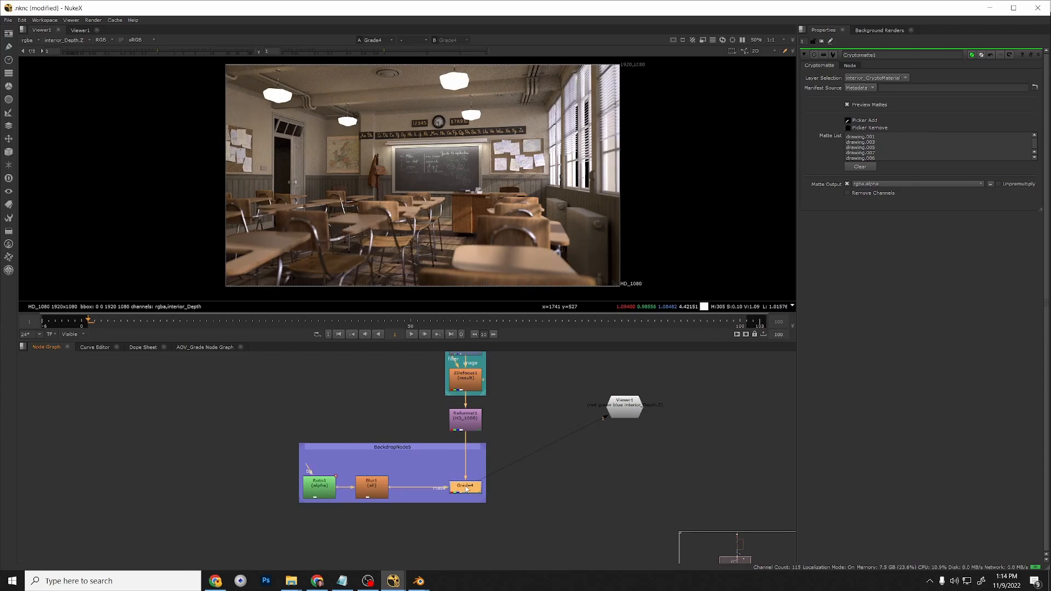
Add a Write node after Grade4, place it below the vignette backdrop, and move Viewer1 down beside it.
key("Tab")
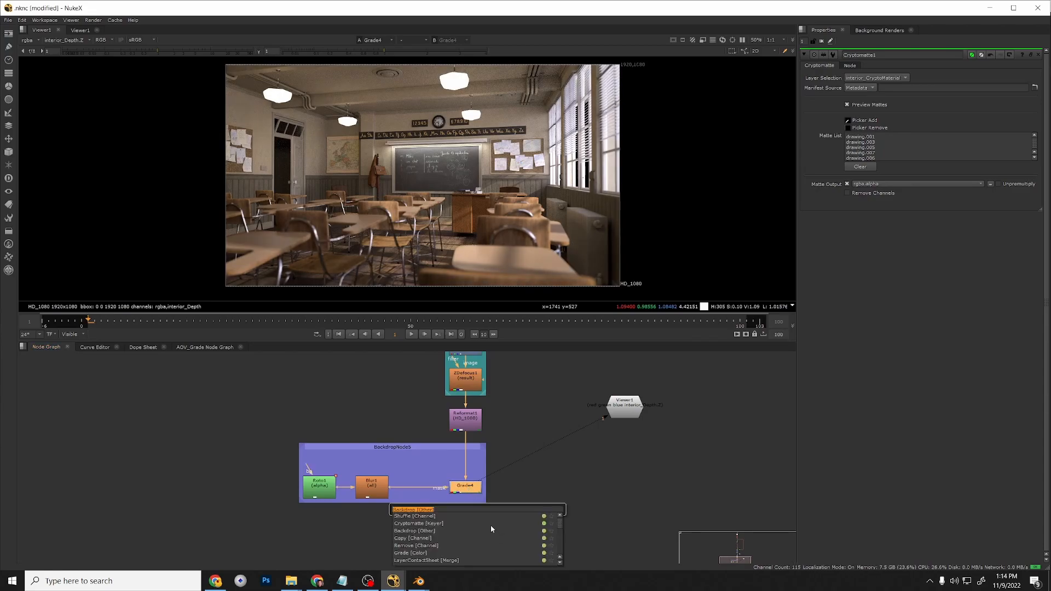
type("write")
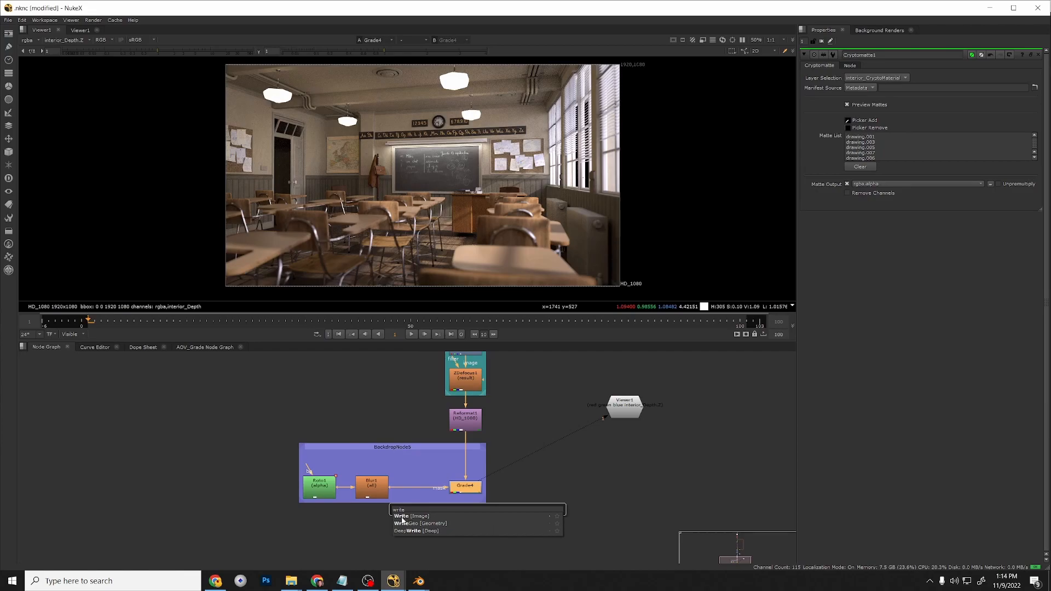
key("Return")
left_click_drag(471, 504, 470, 563)
scroll(470, 519, "down", 1)
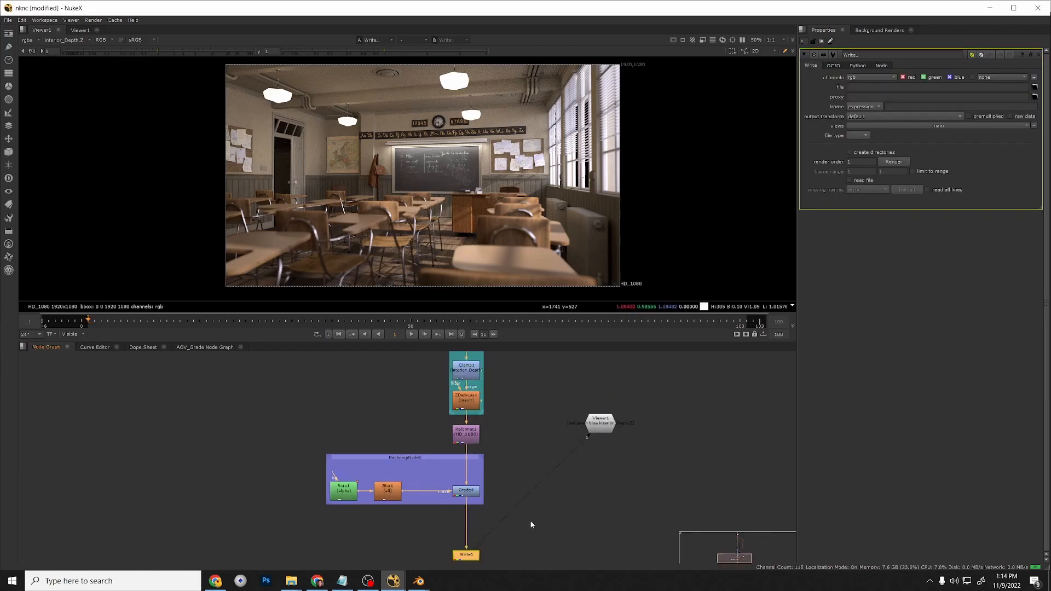
scroll(592, 437, "down", 3)
left_click_drag(600, 429, 601, 481)
Start choosing Write1's output file and browse to the comp folder inside the classroom project folder.
scroll(598, 478, "down", 4)
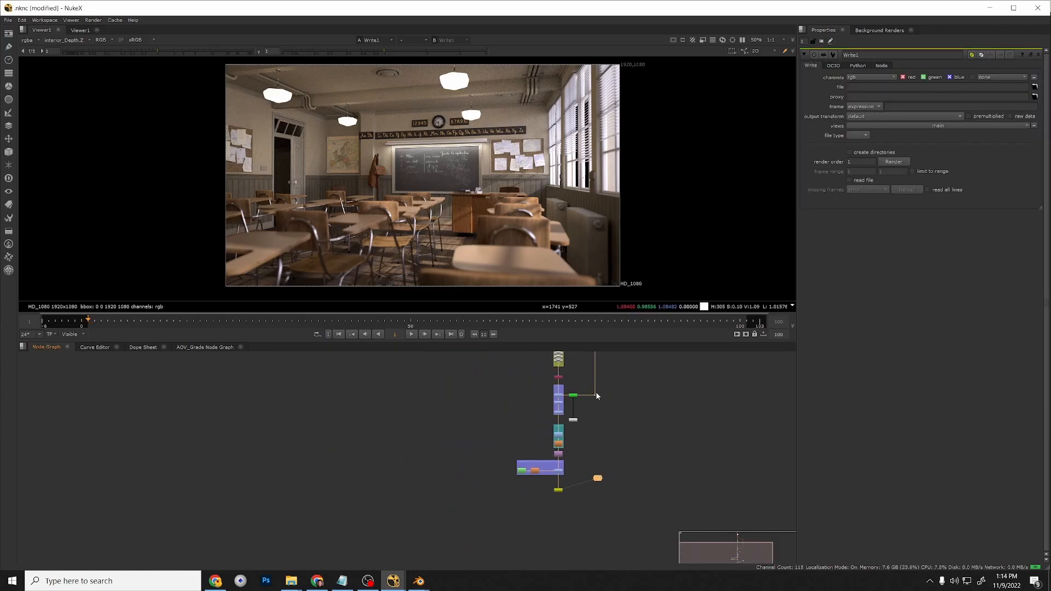
middle_click_drag(596, 395, 548, 487)
middle_click_drag(515, 527, 510, 457)
scroll(511, 503, "up", 5)
left_click(518, 482)
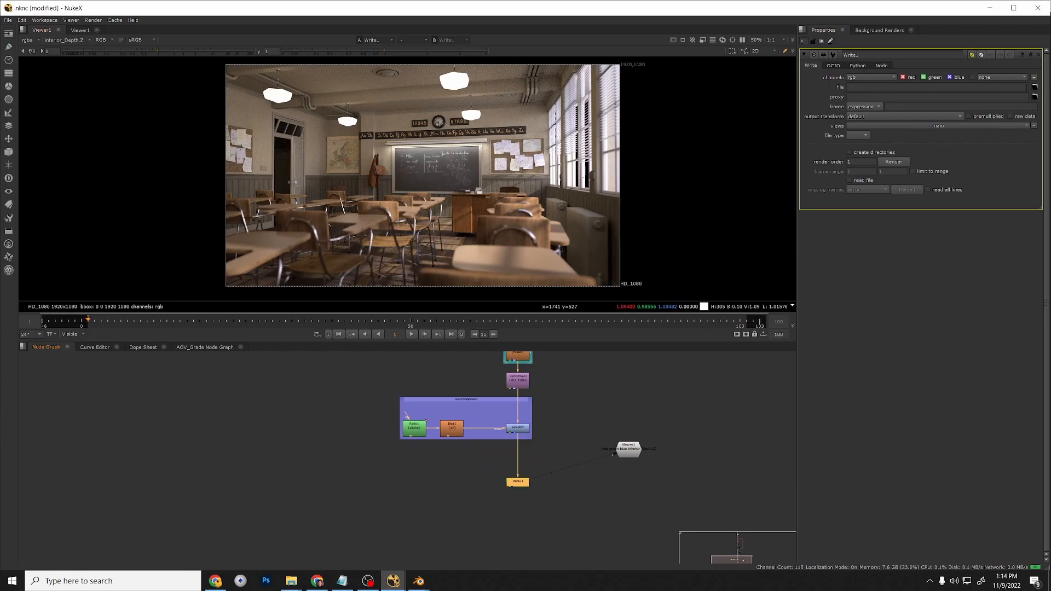
left_click(1034, 86)
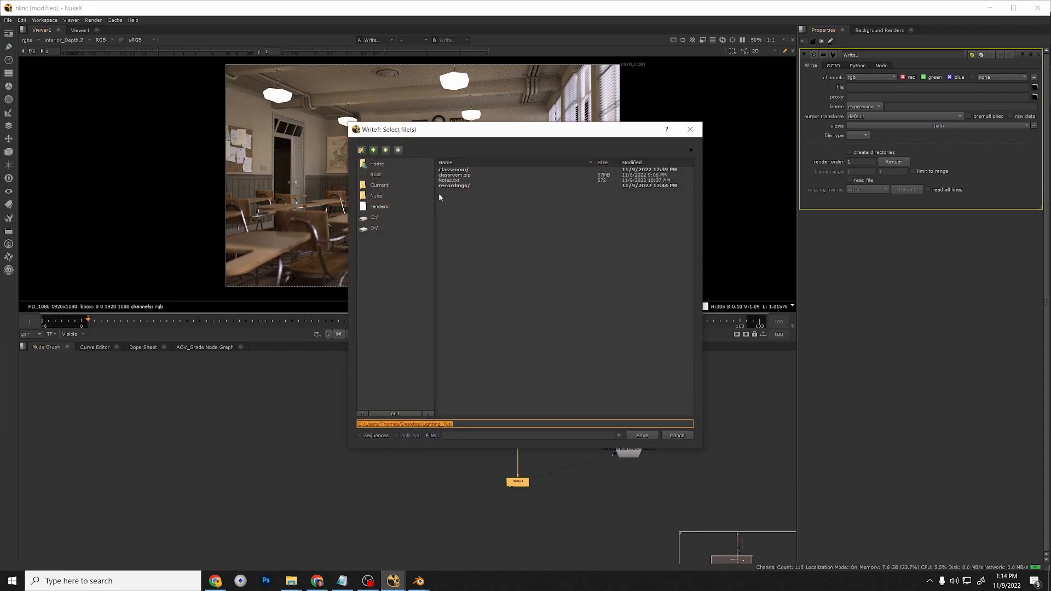
left_click(458, 170)
double_click(458, 170)
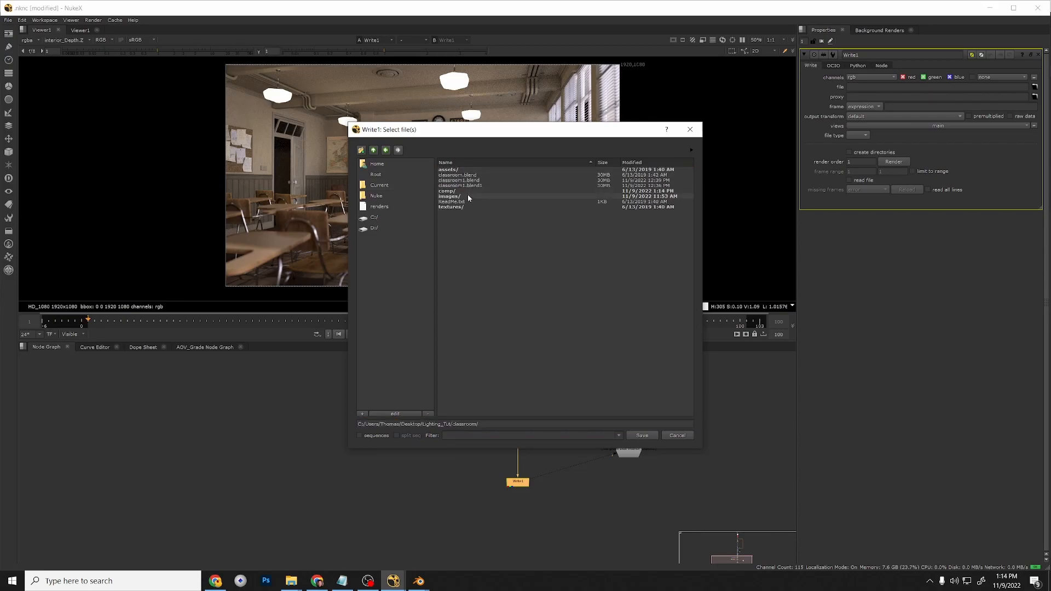
double_click(468, 190)
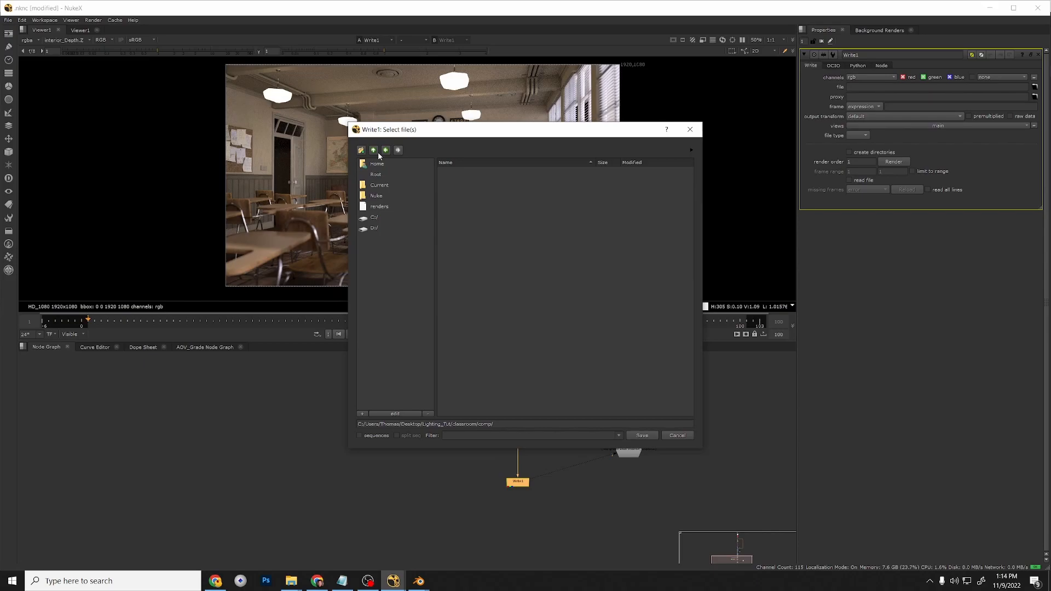
Name Write1's output file Lighting_Tut_Comp_Output in the comp folder and accept the path.
right_click(478, 293)
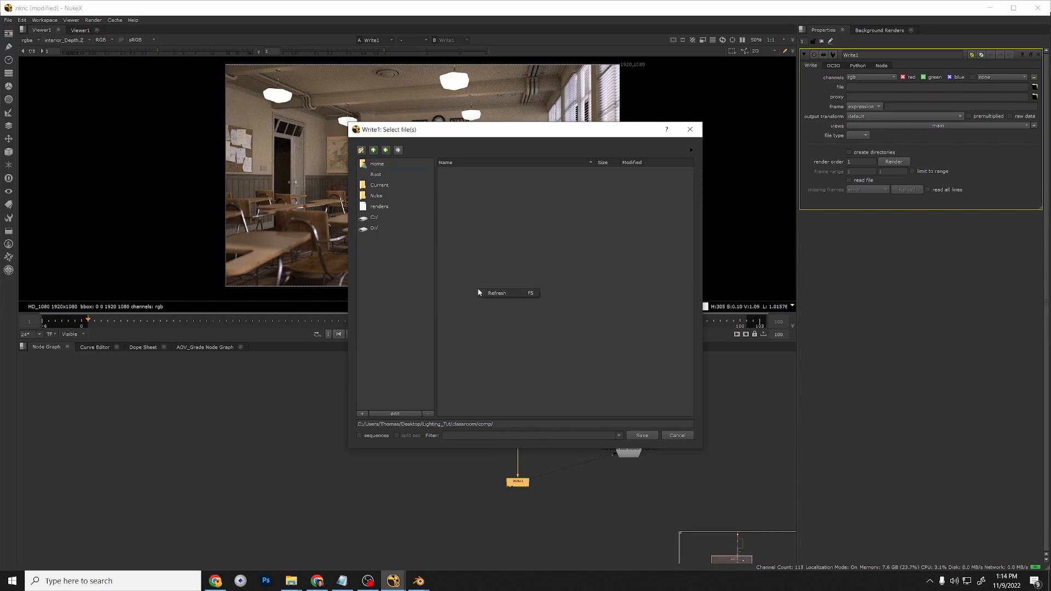
left_click(453, 244)
left_click(519, 425)
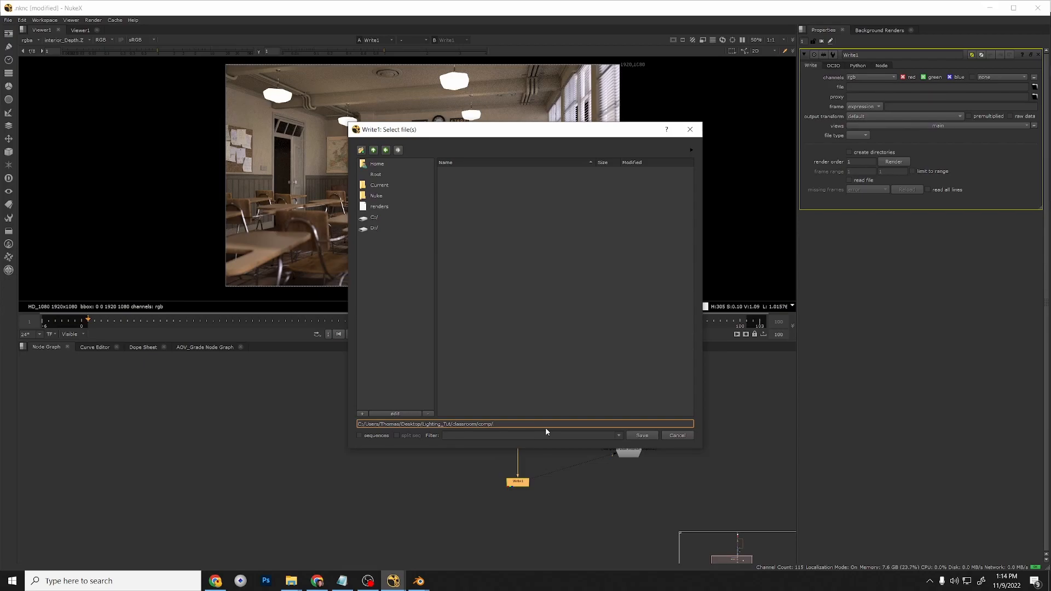
type("Lighting")
left_click(642, 437)
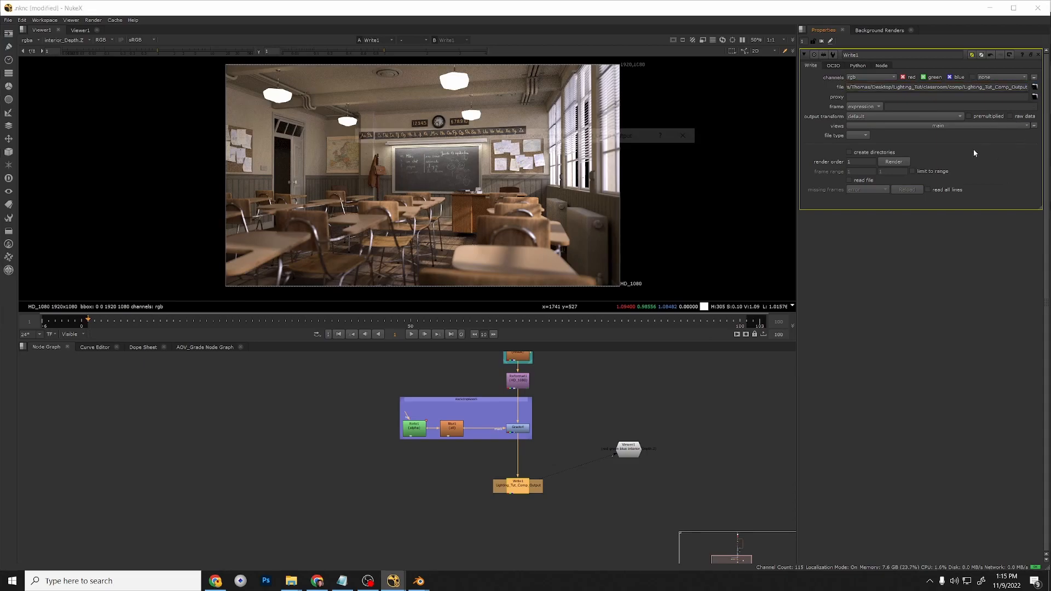
Add the .jpg extension to Write1's output file name and render frame range 1-1.
left_click(1034, 87)
left_click(595, 424)
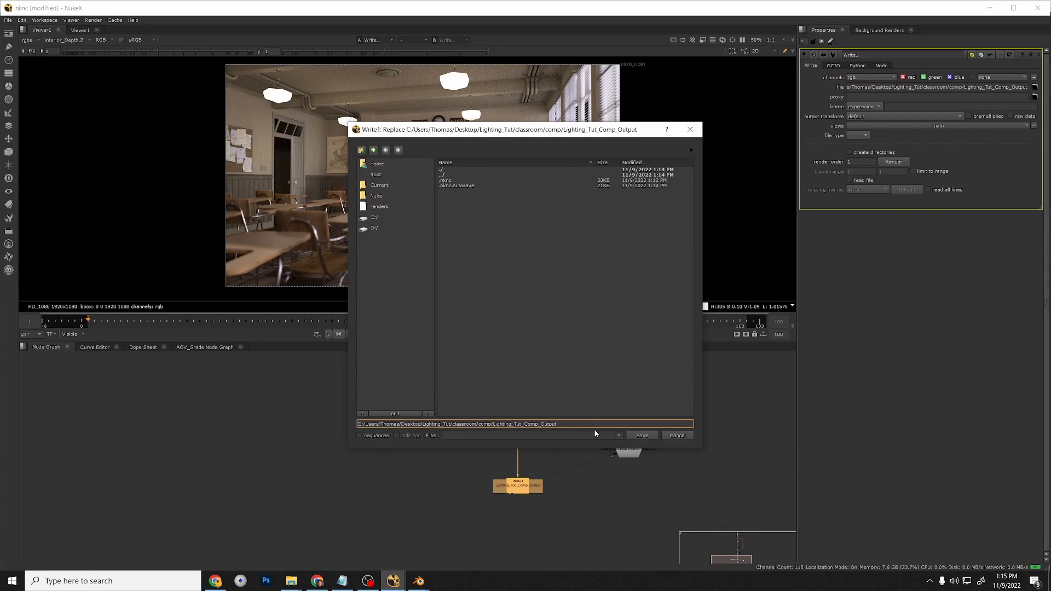
type(".jpg")
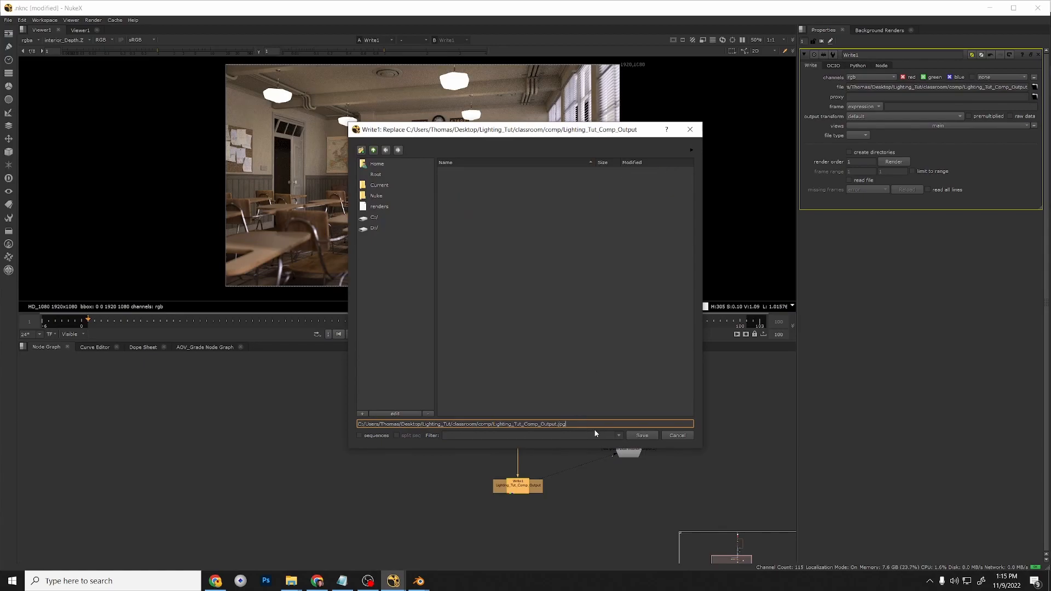
left_click(642, 435)
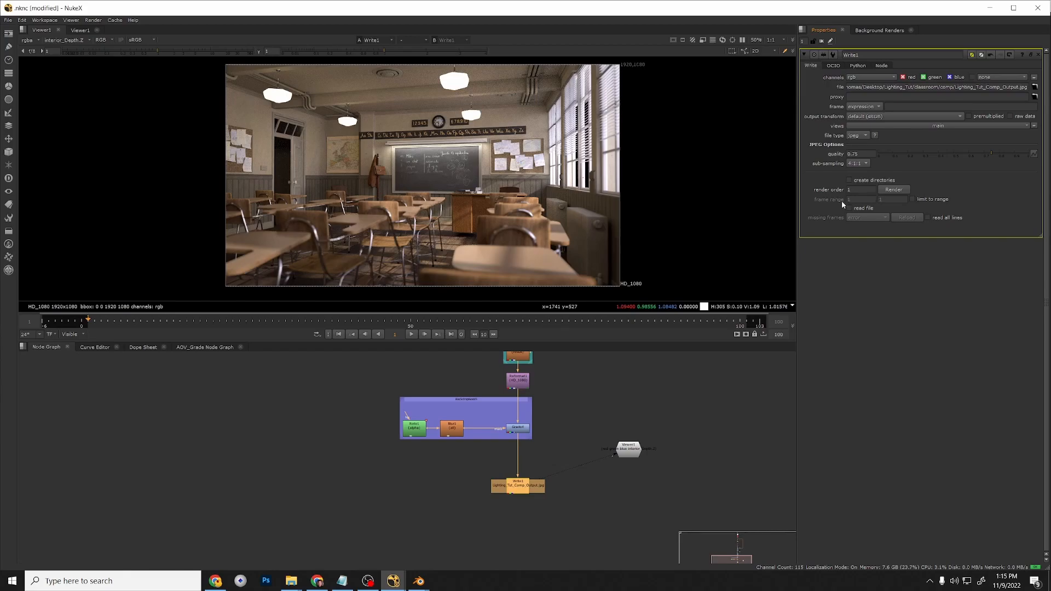
left_click(892, 190)
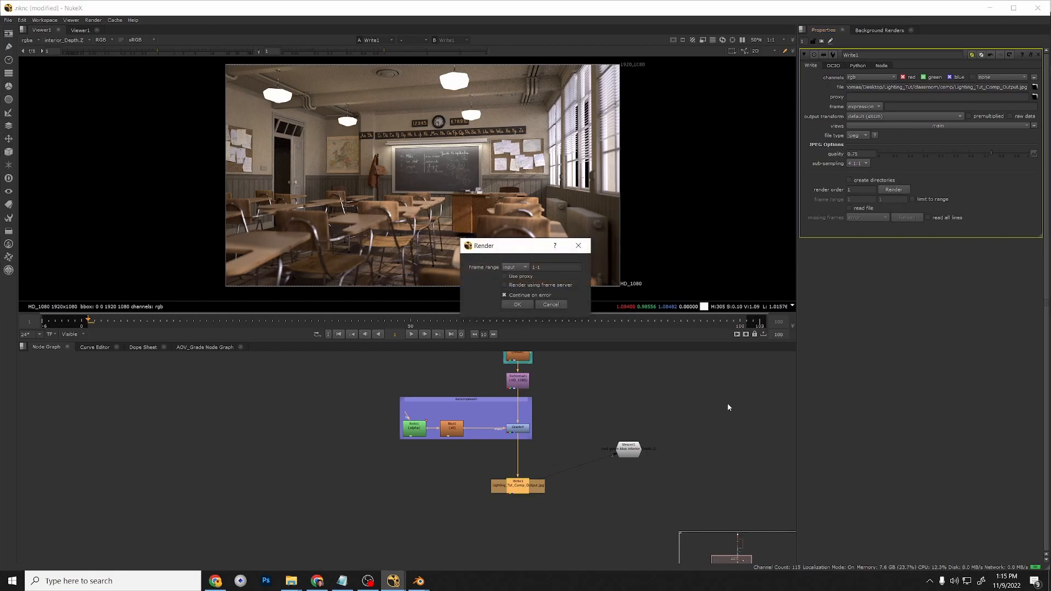
left_click(527, 304)
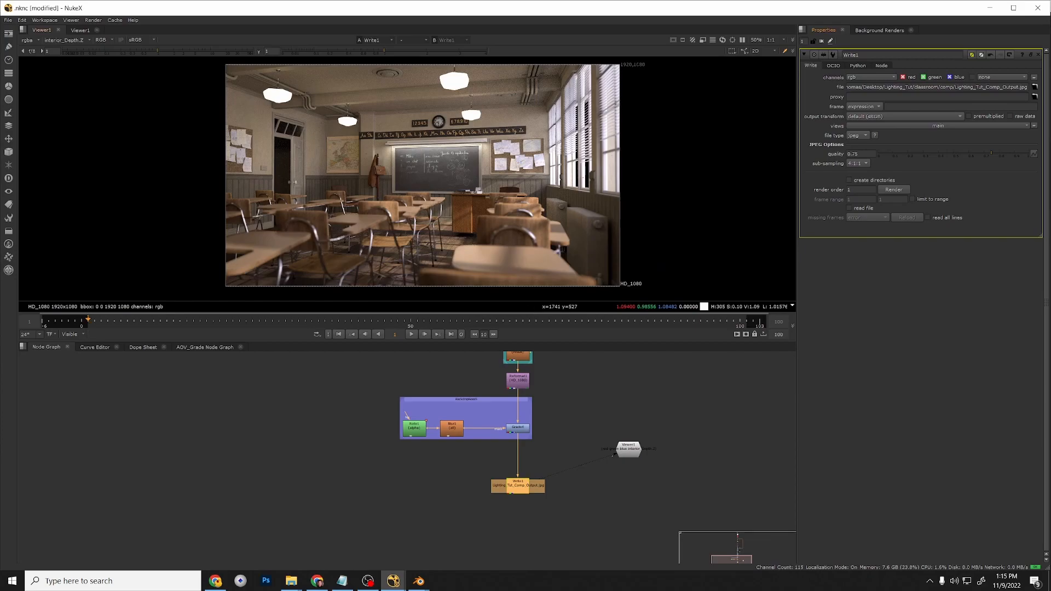
Switch to File Explorer, view Lighting_Tut_Comp_Output.jpg from the comp folder to check the render, and return to Nuke.
key("alt+Tab")
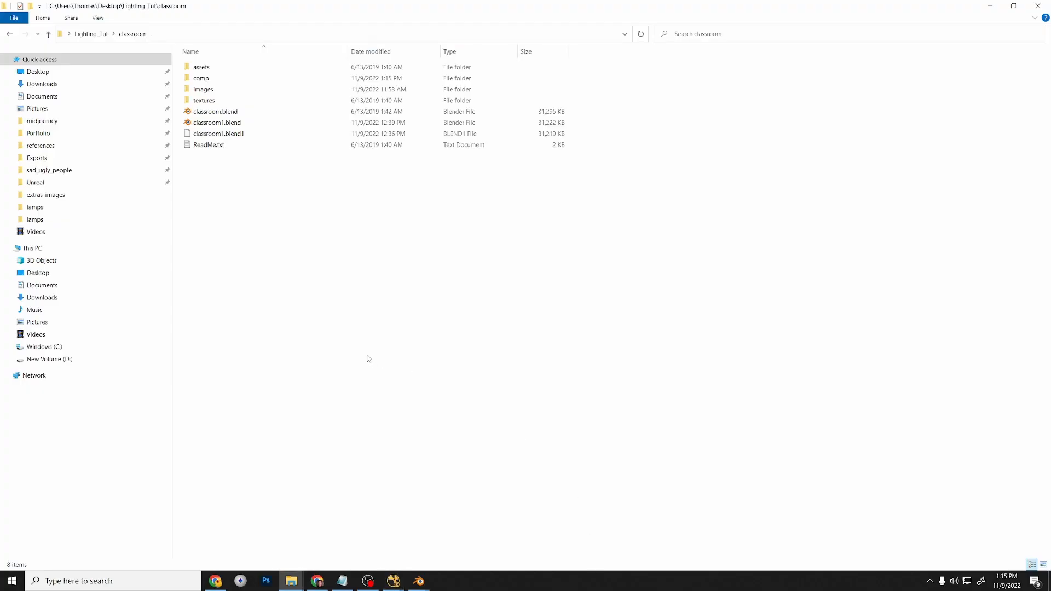
double_click(246, 82)
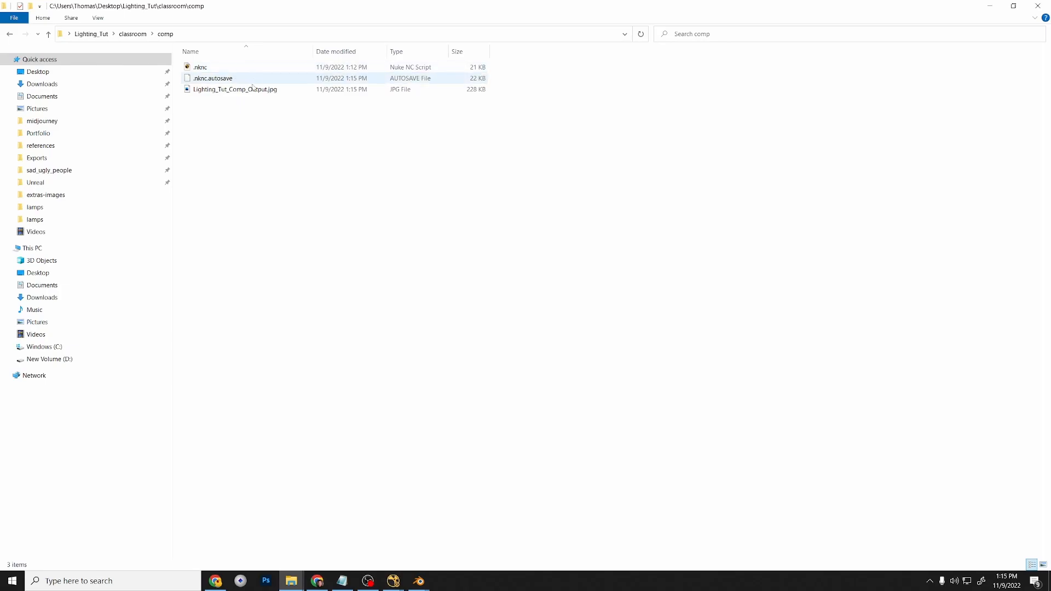
double_click(254, 91)
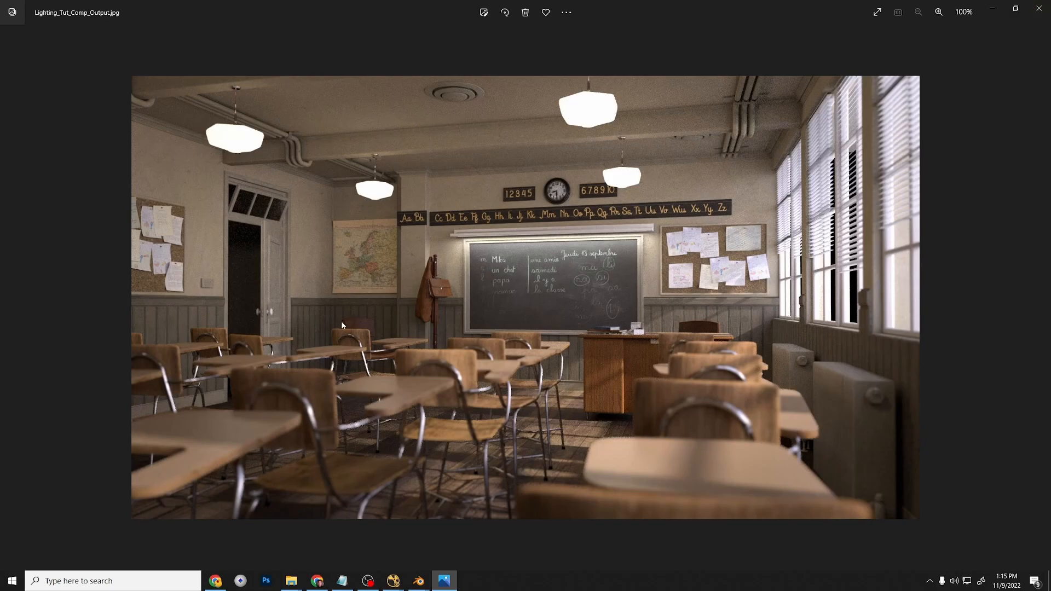
left_click(1038, 9)
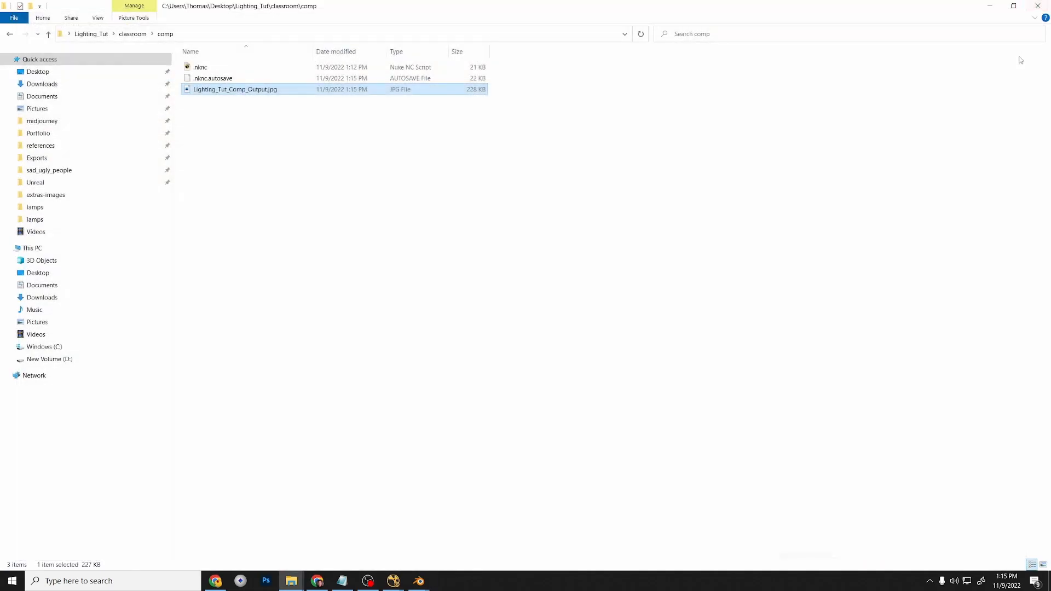
left_click(990, 7)
Look over the whole node graph from the Read1 backdrop down to Write1.
middle_click_drag(575, 421, 580, 516)
scroll(580, 506, "down", 5)
middle_click_drag(578, 453, 511, 544)
scroll(517, 495, "up", 1)
scroll(518, 496, "up", 3)
scroll(521, 494, "down", 3)
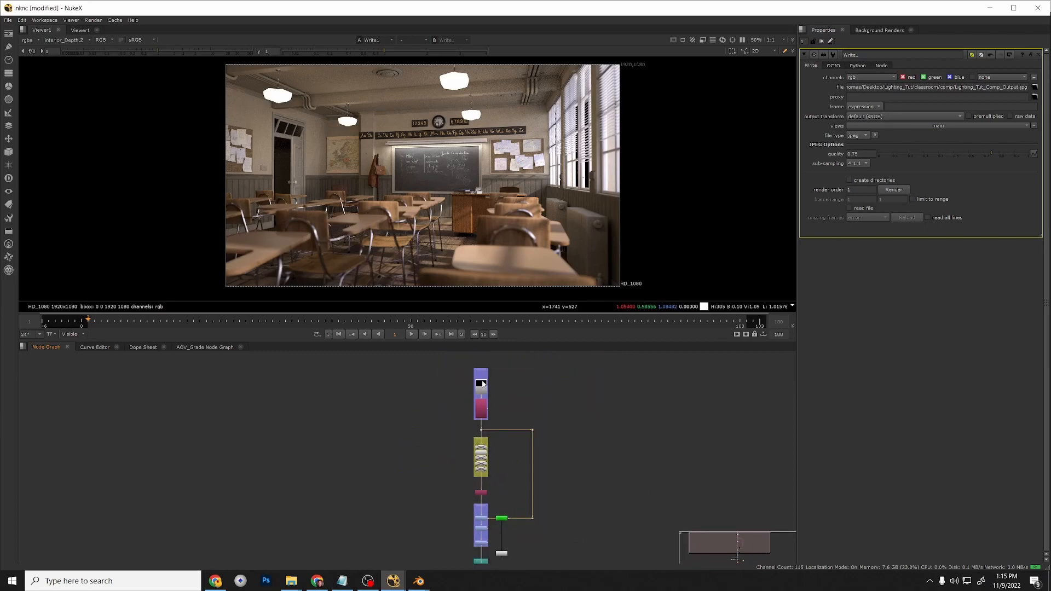
scroll(464, 432, "down", 2)
middle_click_drag(492, 497, 492, 398)
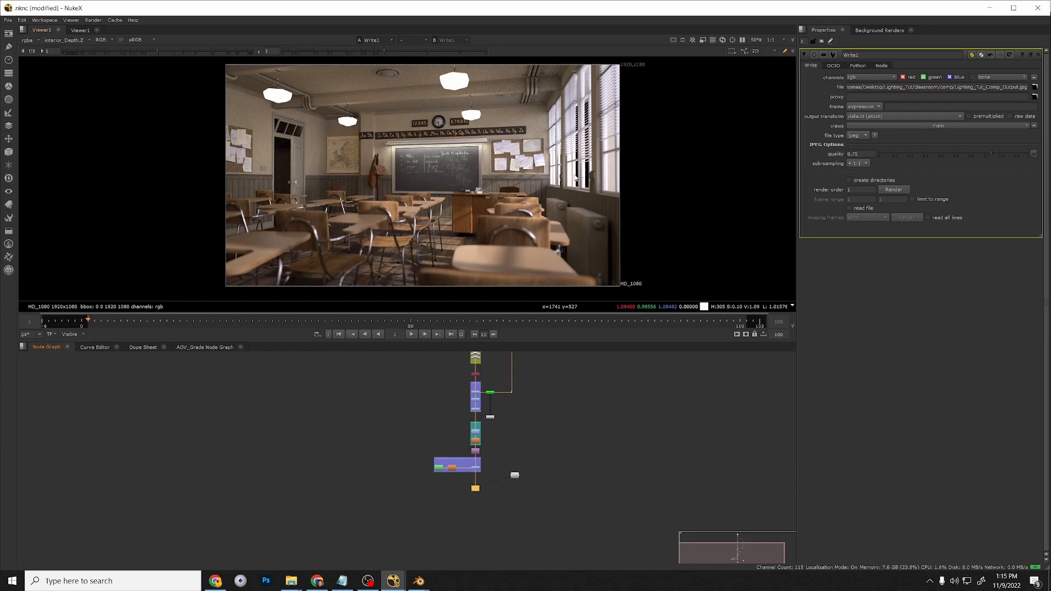
middle_click_drag(451, 434, 459, 532)
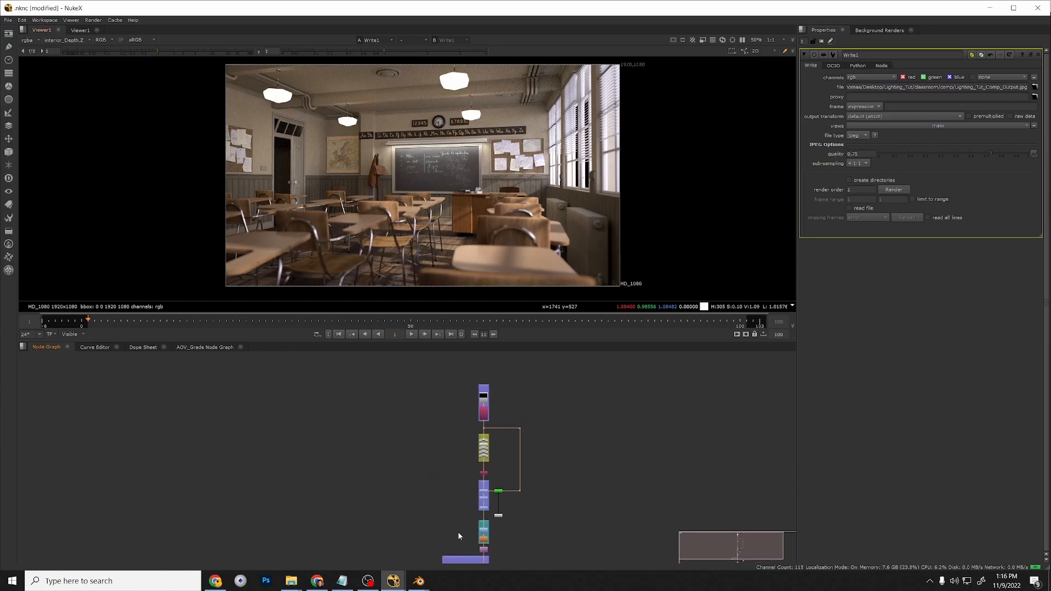
scroll(501, 418, "up", 4)
scroll(485, 437, "up", 4)
middle_click_drag(478, 429, 567, 484)
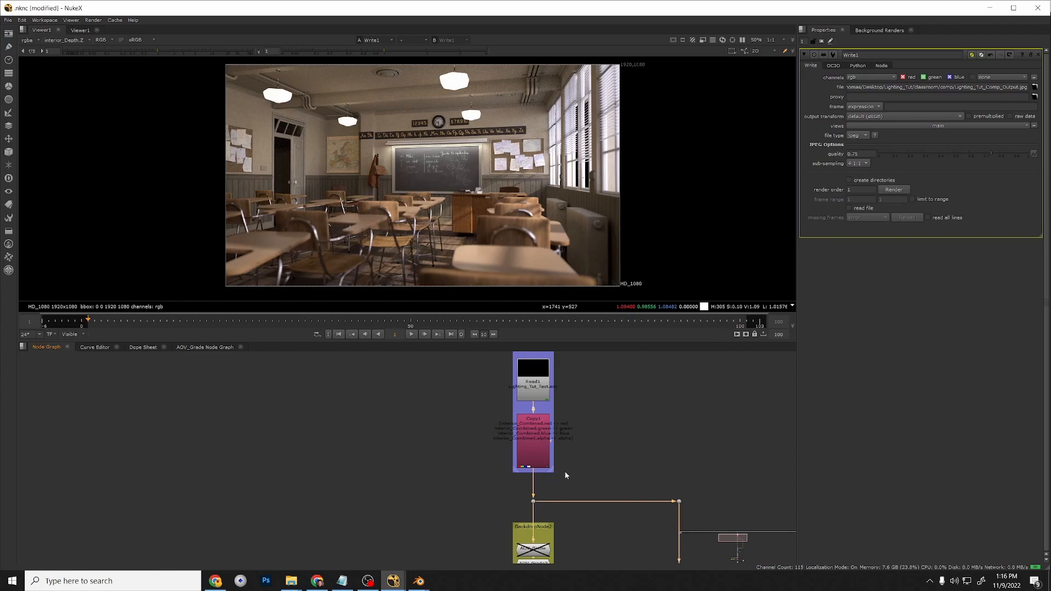
Add a Constant node beside the Read1 and Copy1 backdrop and set its color to 1.
scroll(565, 476, "down", 3)
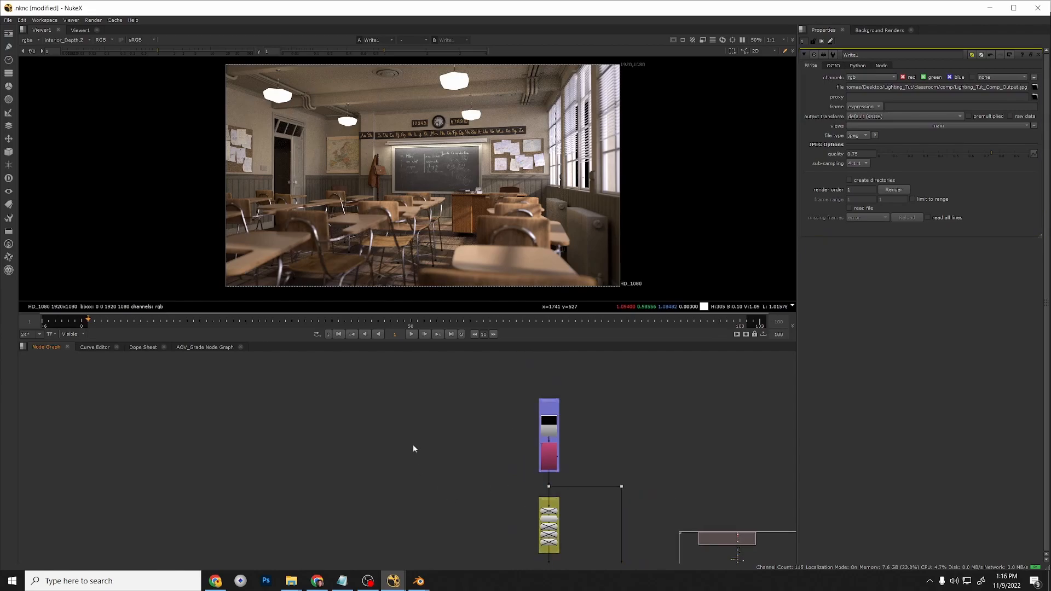
key("Tab")
type("cons")
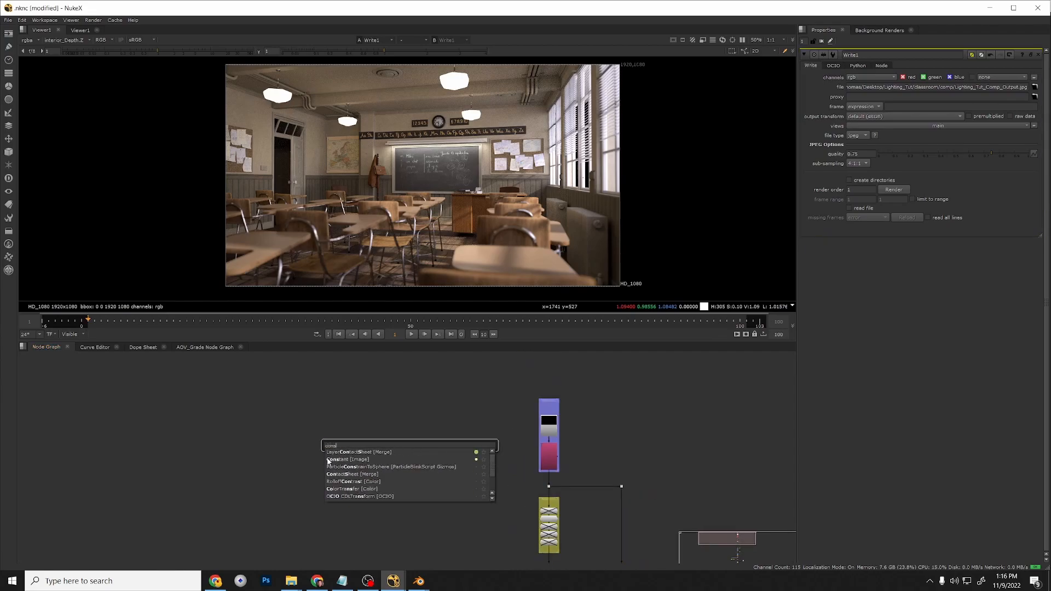
left_click(382, 463)
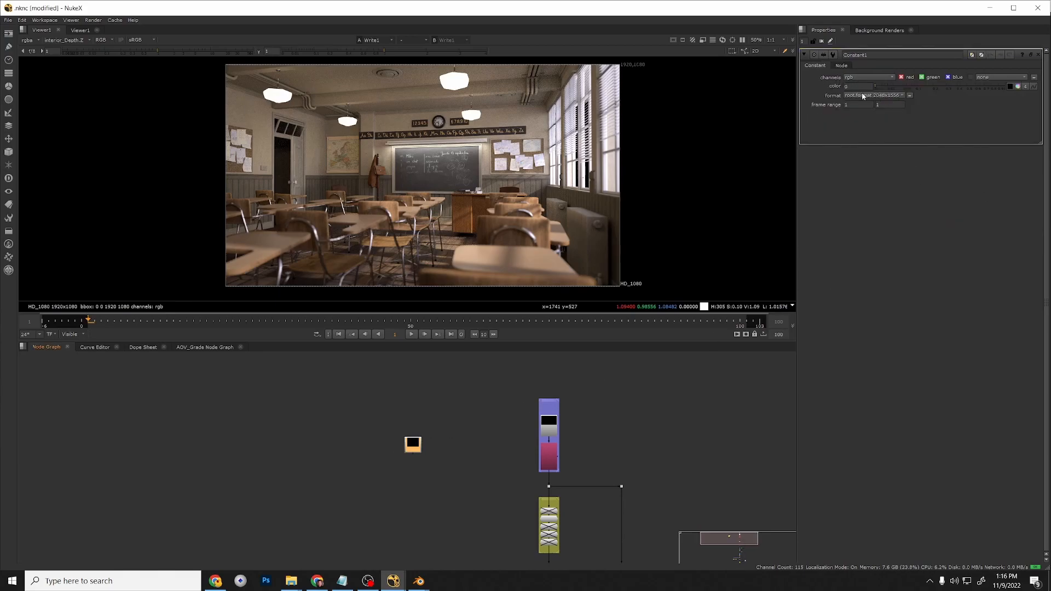
left_click_drag(858, 87, 741, 97)
type("1")
key("Return")
Insert a Merge node below Copy1, connect Constant1 to it, and view the merged result.
scroll(458, 454, "up", 4)
middle_click_drag(603, 494, 549, 476)
left_click(549, 476)
key("m")
left_click_drag(549, 475, 427, 483)
left_click(585, 482)
key("1")
left_click(594, 483)
key("1")
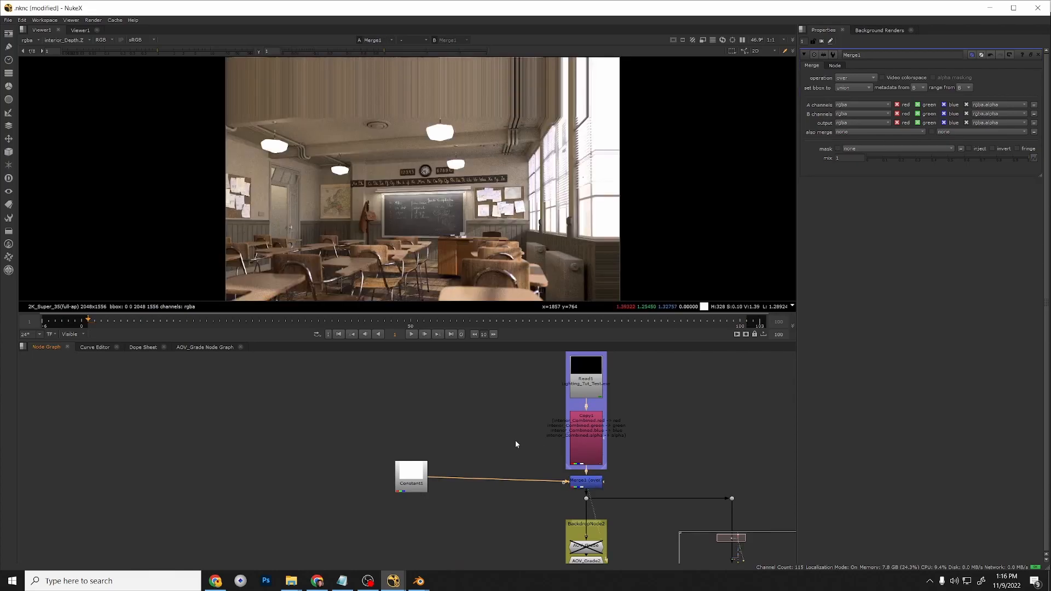
View Constant1 on its own and set its format to HD_1080 1920x1080.
left_click_drag(423, 473, 409, 480)
double_click(407, 479)
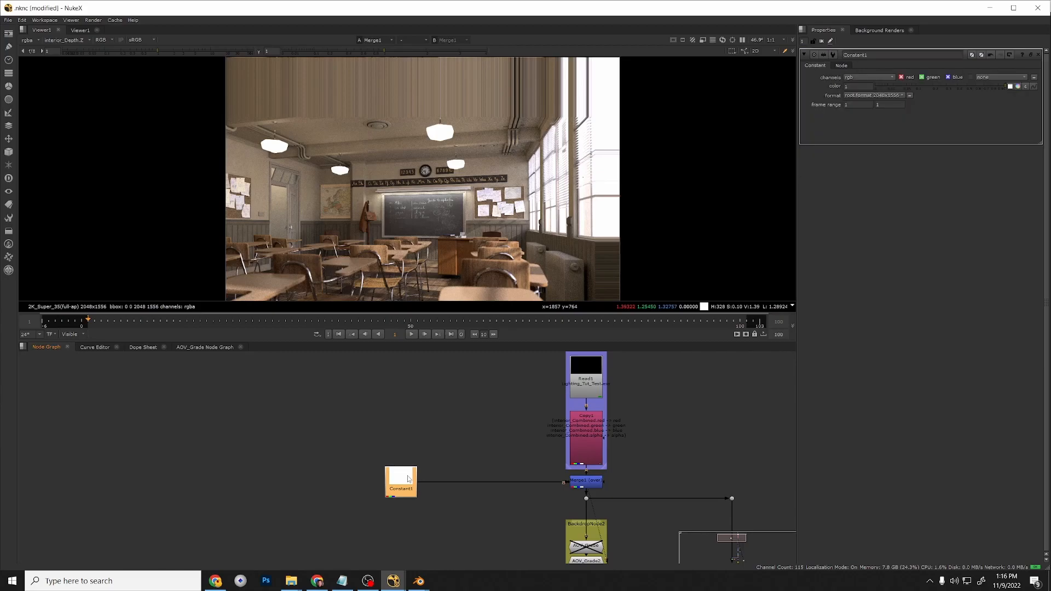
key("1")
scroll(502, 215, "down", 2)
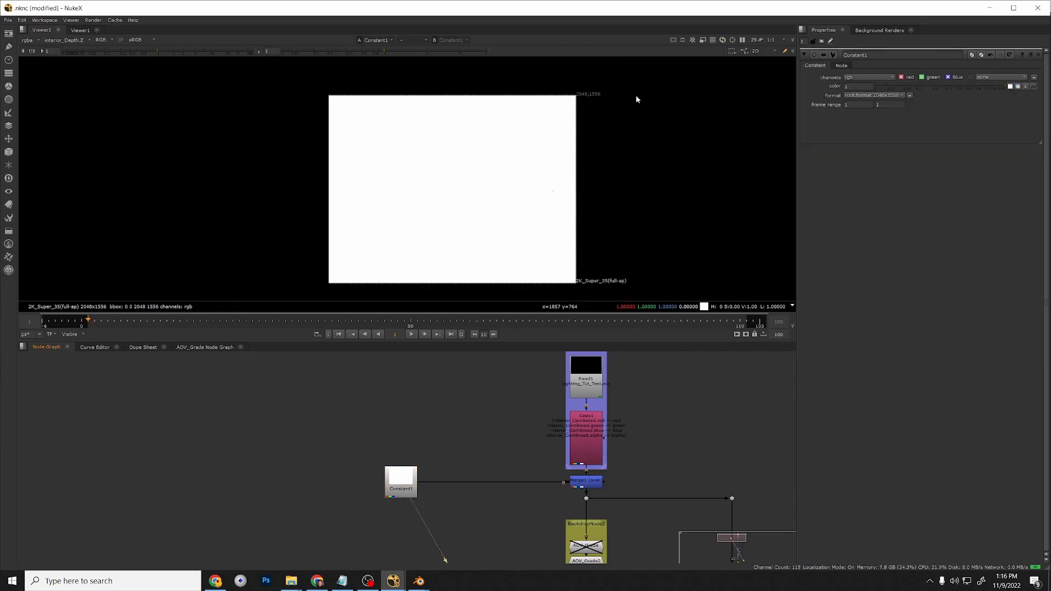
left_click_drag(411, 481, 410, 477)
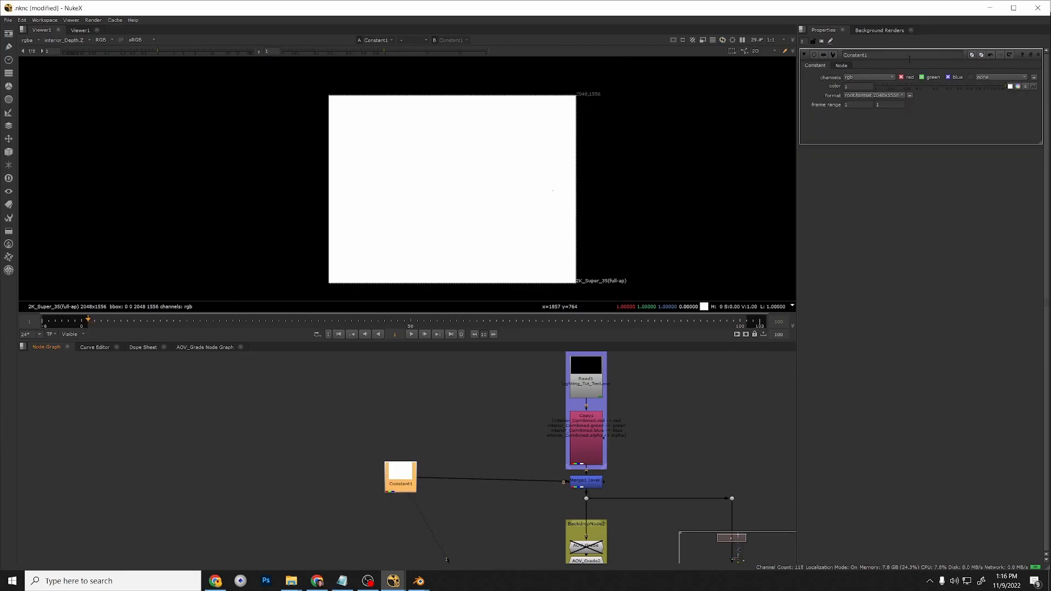
left_click(892, 95)
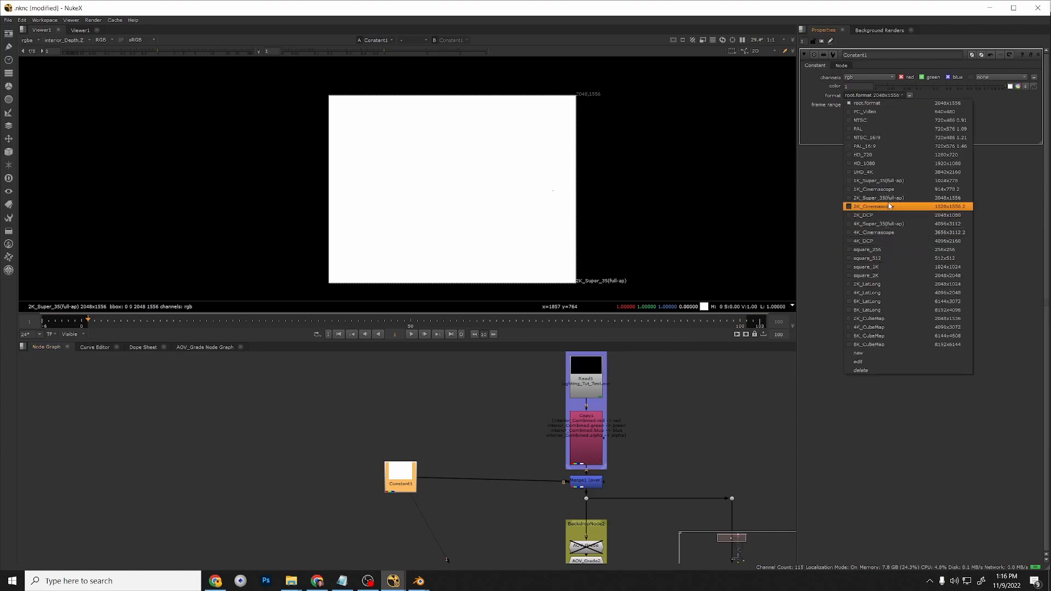
left_click(878, 163)
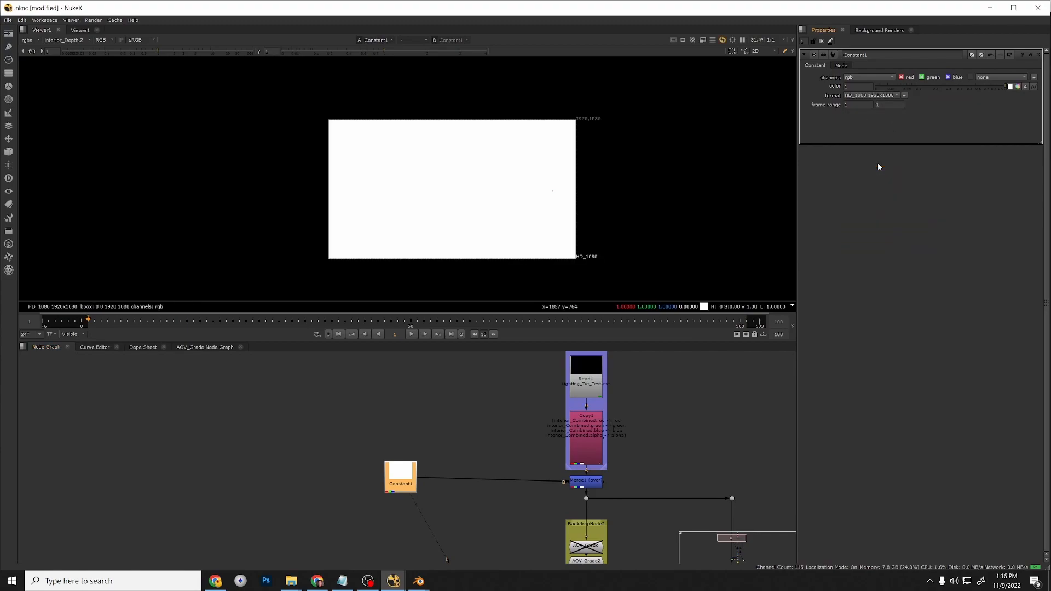
View Merge1 and toggle it off and on to compare its effect.
left_click(585, 482)
key("1")
left_click(588, 482)
key("d")
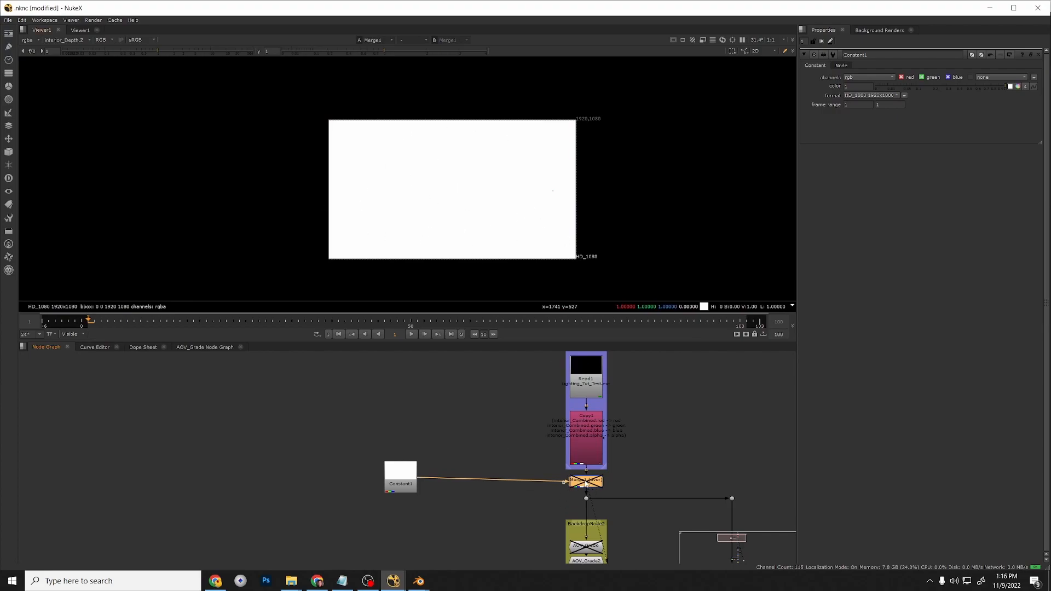
key("d")
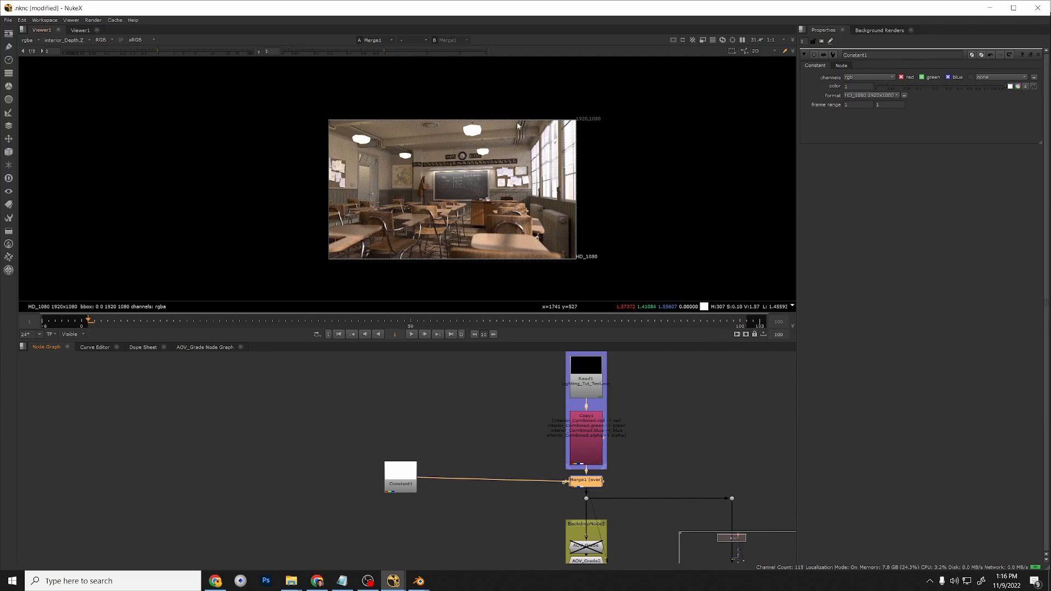
Swap Merge1's inputs so that Constant1 feeds A and Copy1 feeds B.
scroll(562, 499, "up", 3)
left_click_drag(602, 452, 501, 460)
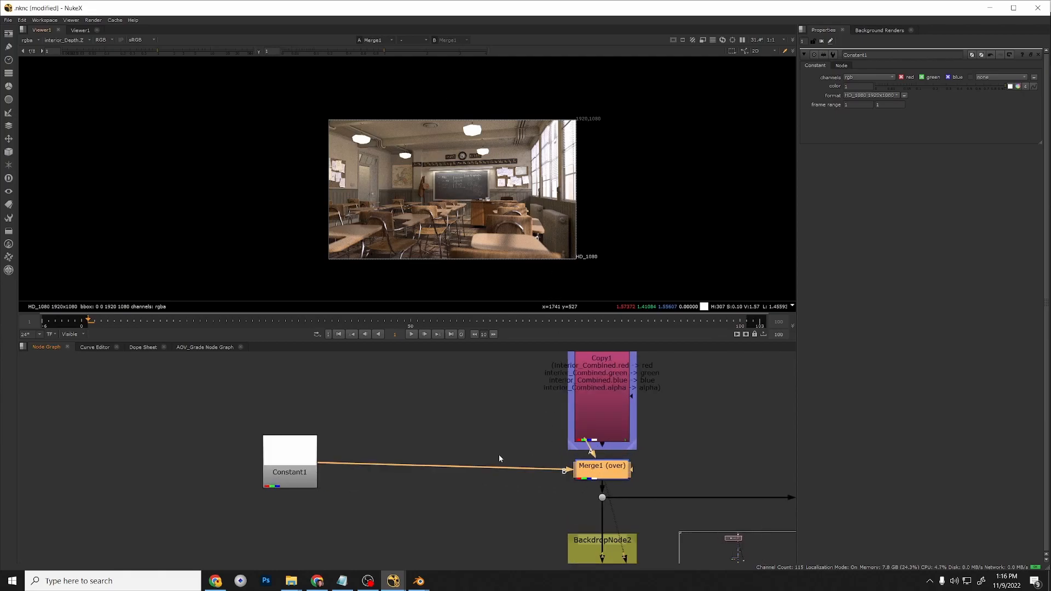
left_click_drag(342, 463, 290, 461)
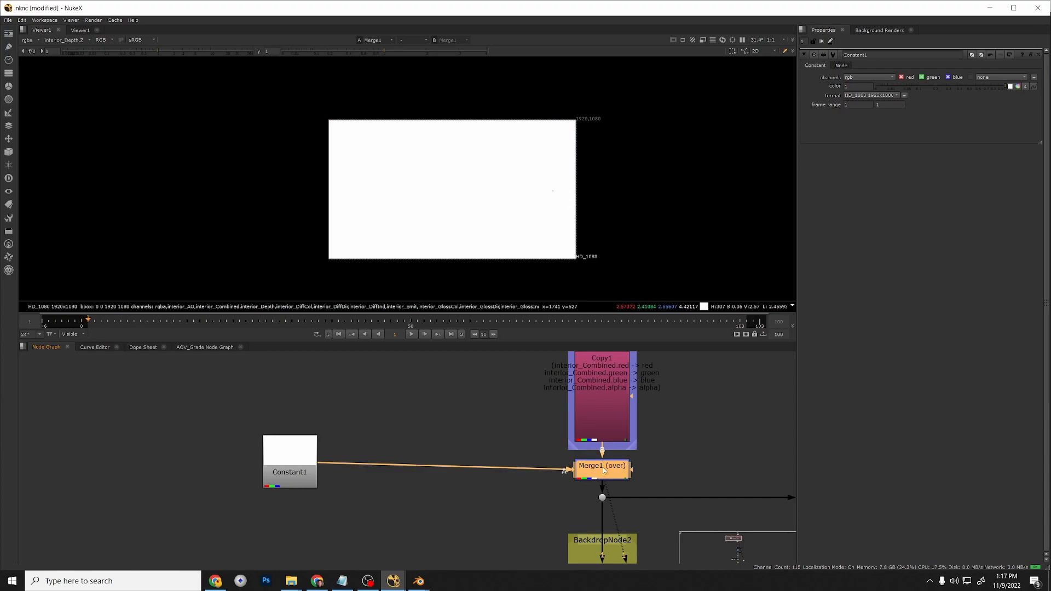
Try Merge1 with the stencil operation and switch it to under.
double_click(604, 471)
left_click(854, 78)
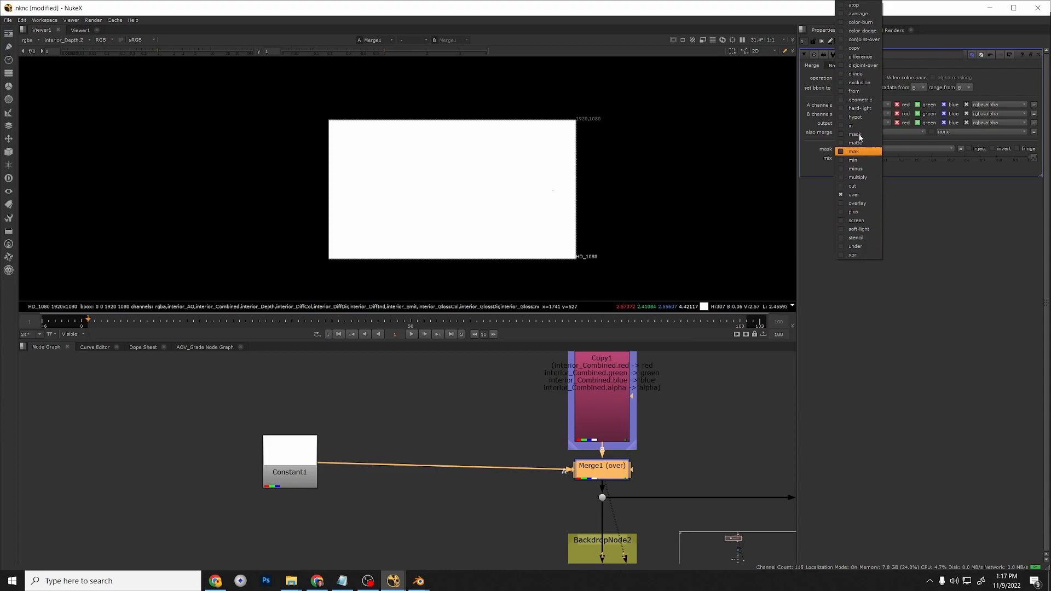
left_click(856, 238)
left_click(854, 79)
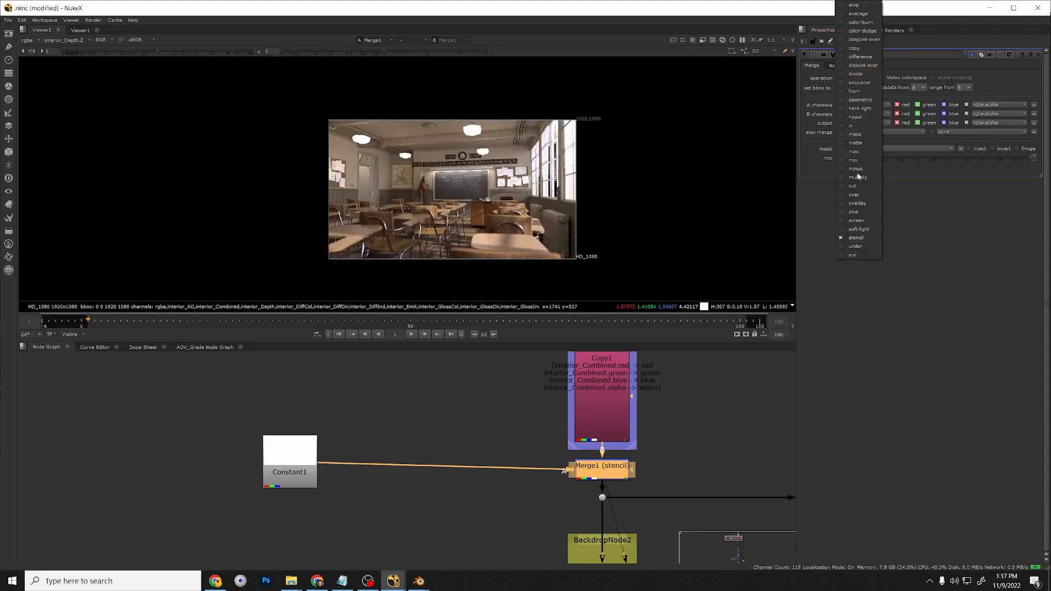
left_click(857, 243)
Toggle Merge1 off and on repeatedly to compare the classroom image with and without the under merge.
left_click(591, 472)
key("d")
key("d")
key("d")
key("d")
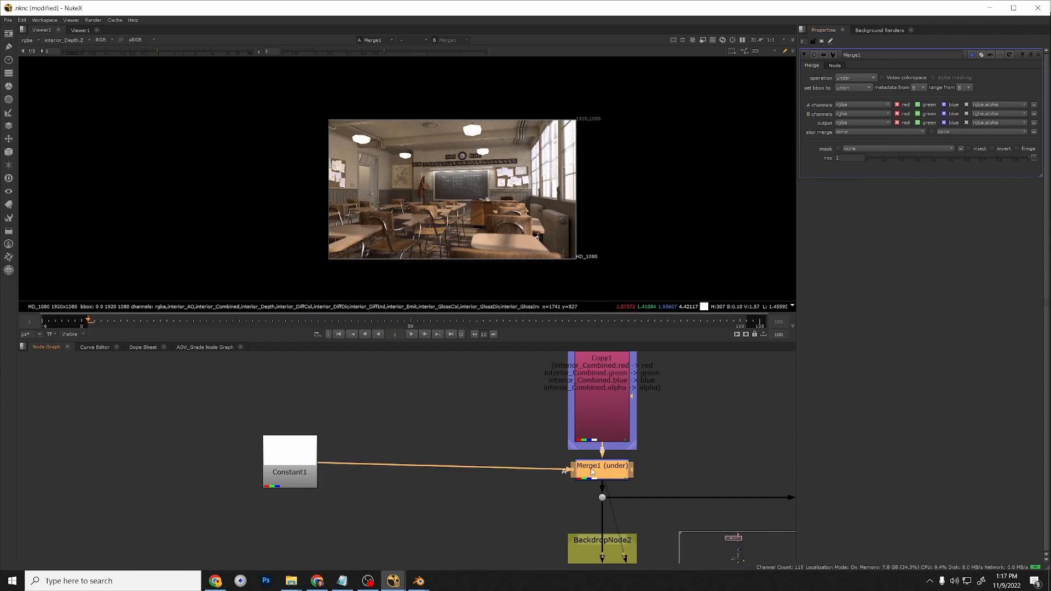
key("d")
key("d")
key("d")
key("d")
key("d")
key("d")
left_click_drag(288, 463, 292, 466)
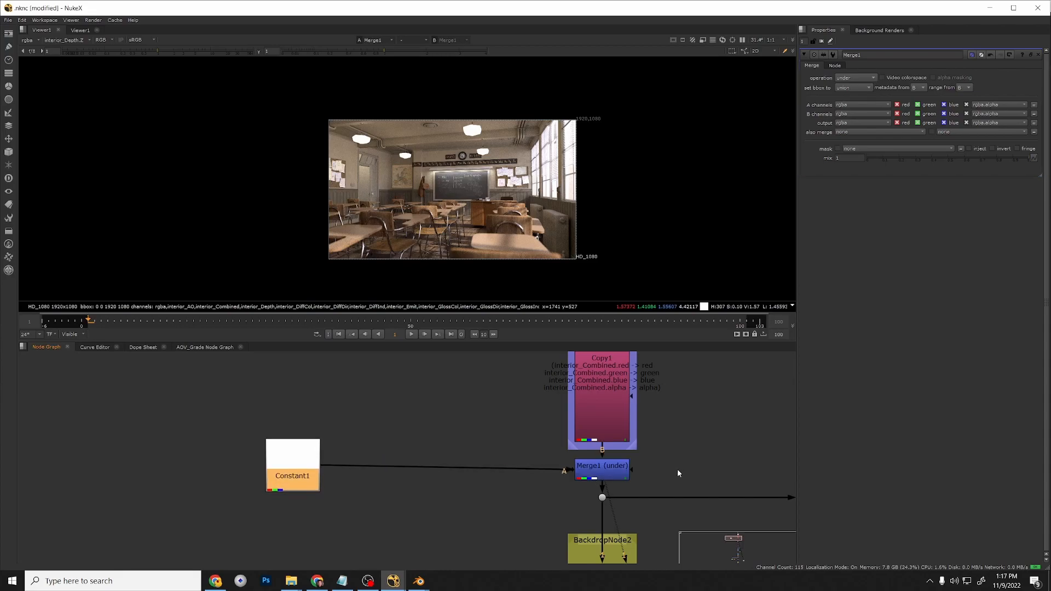
left_click(602, 469)
key("d")
key("d")
key("d")
key("d")
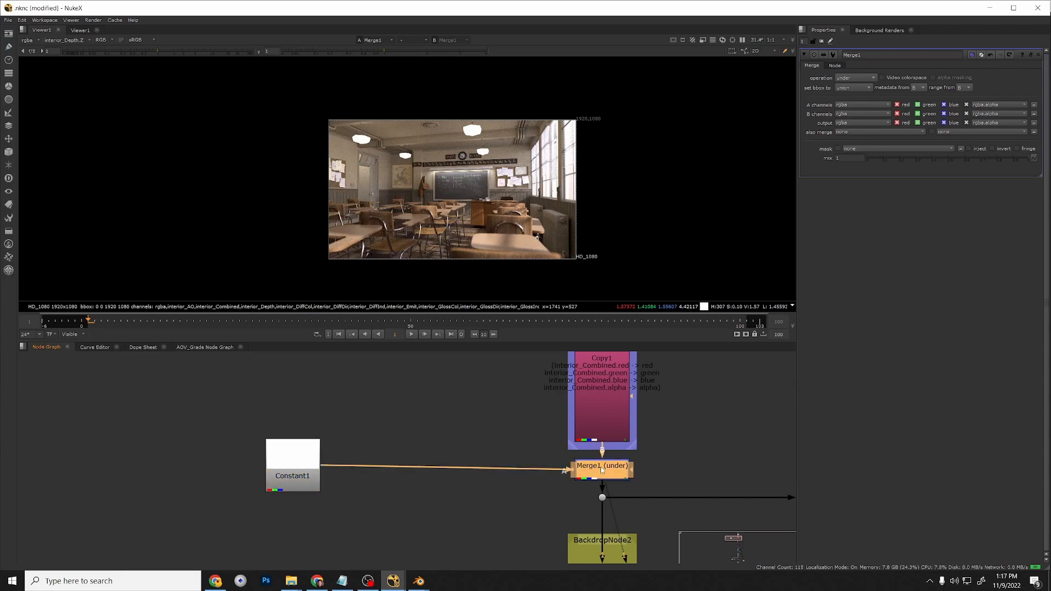
key("d")
key("d")
scroll(626, 464, "down", 2)
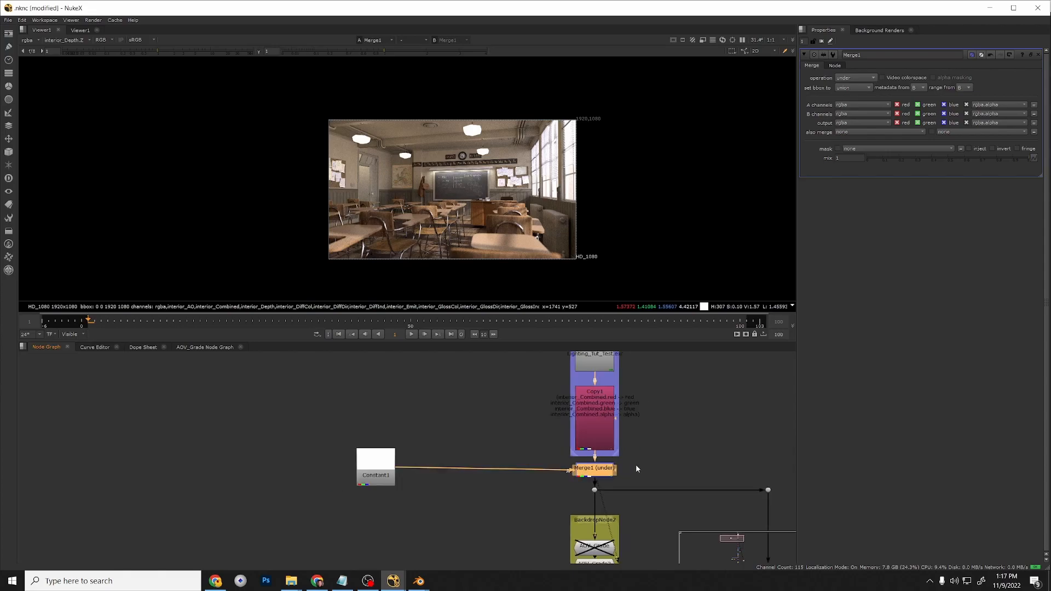
middle_click_drag(626, 464, 518, 467)
key("d")
key("d")
key("d")
key("d")
scroll(483, 470, "down", 1)
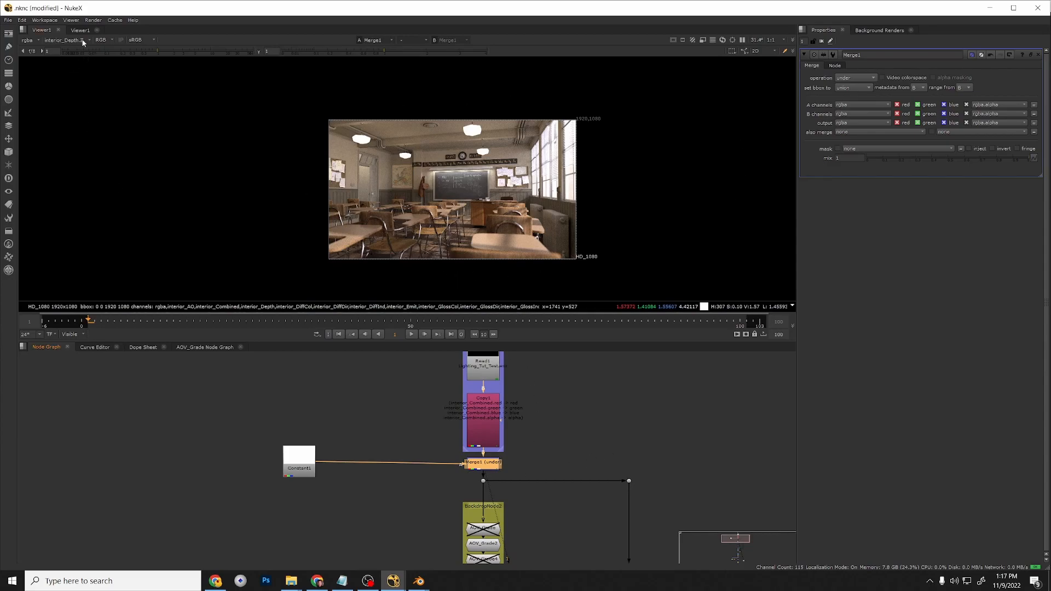
Check which layers Merge1's also merge setting offers and leave it at none.
scroll(360, 459, "up", 2)
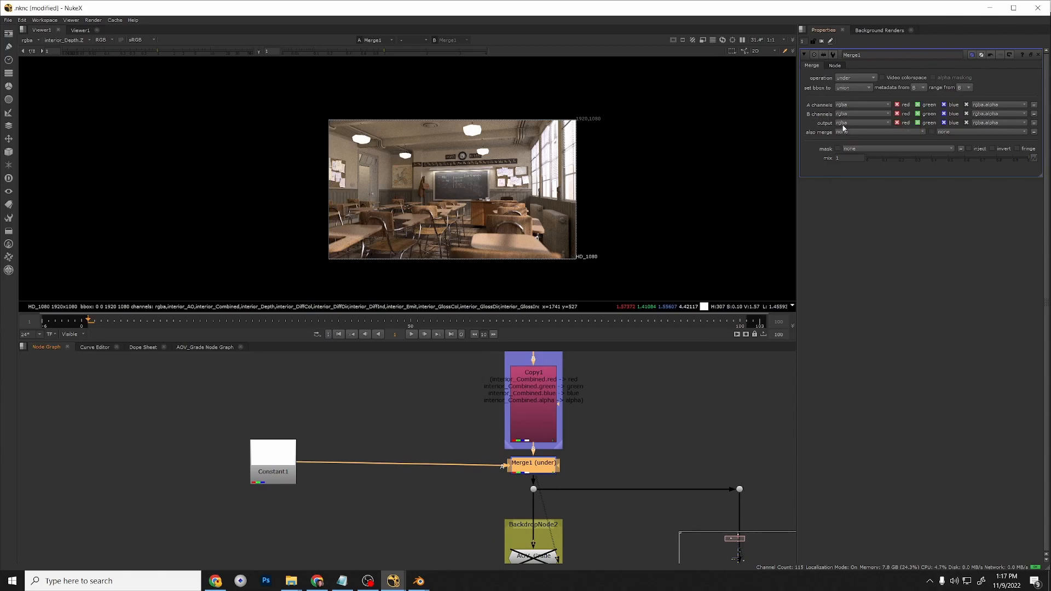
left_click(850, 132)
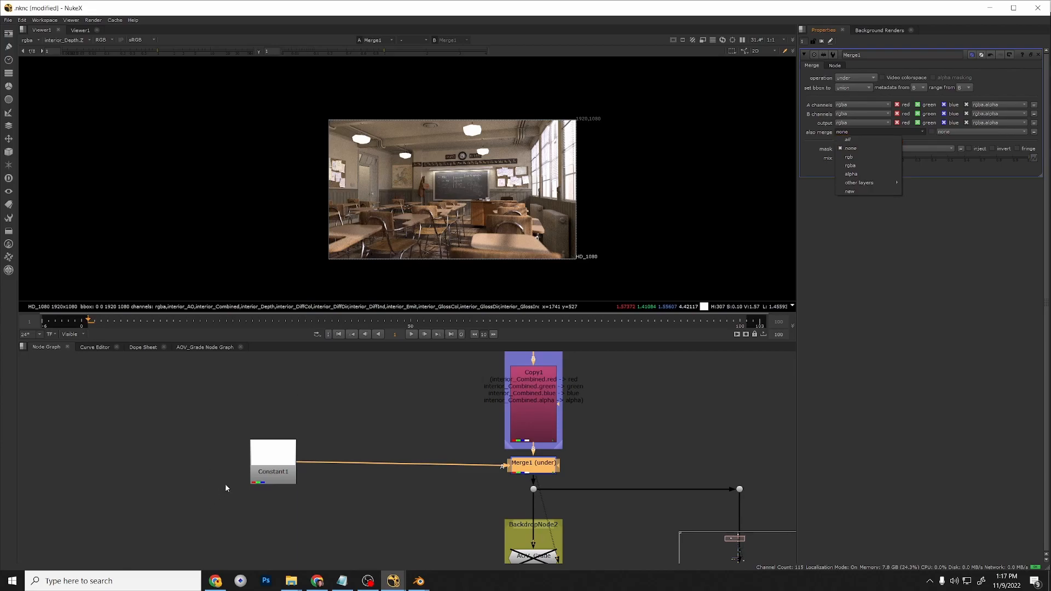
left_click(301, 496)
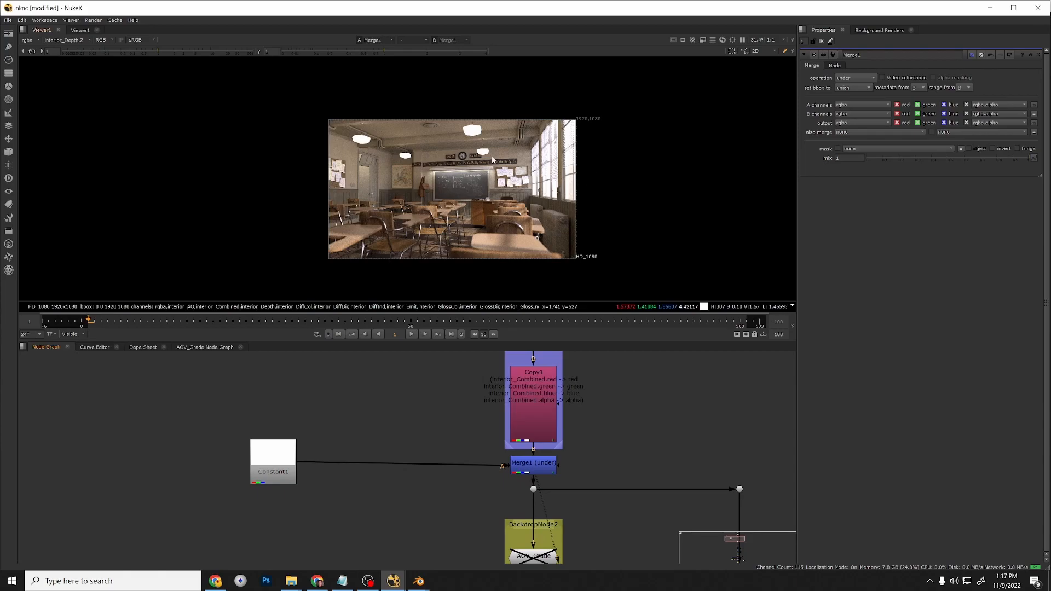
Line up Constant1 with Merge1 and move the backdrop holding Read1 and Copy1 further up from Merge1.
left_click_drag(286, 466, 291, 471)
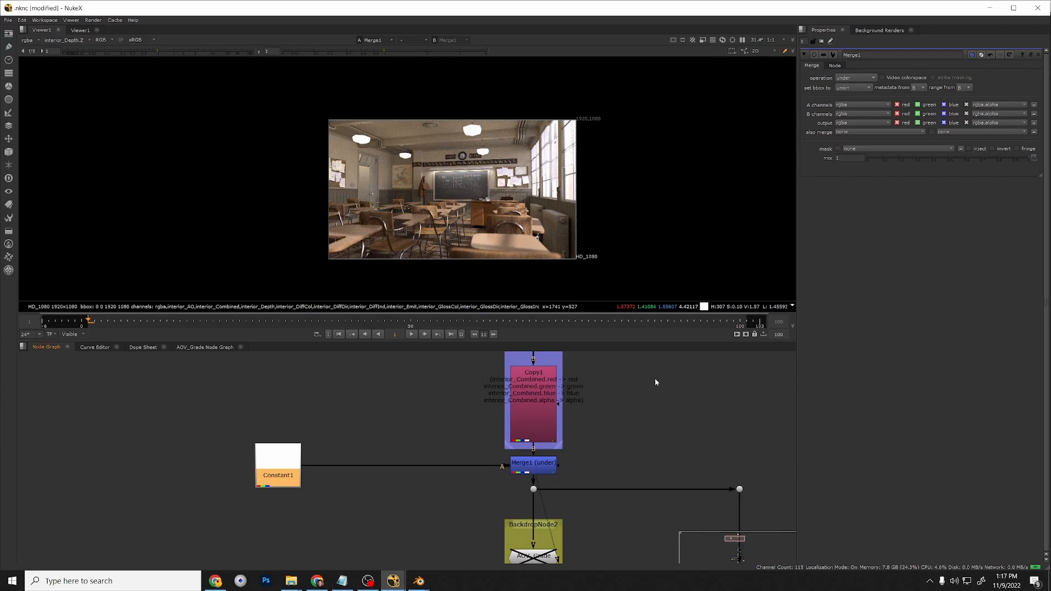
scroll(664, 383, "down", 5)
left_click_drag(529, 360, 595, 455)
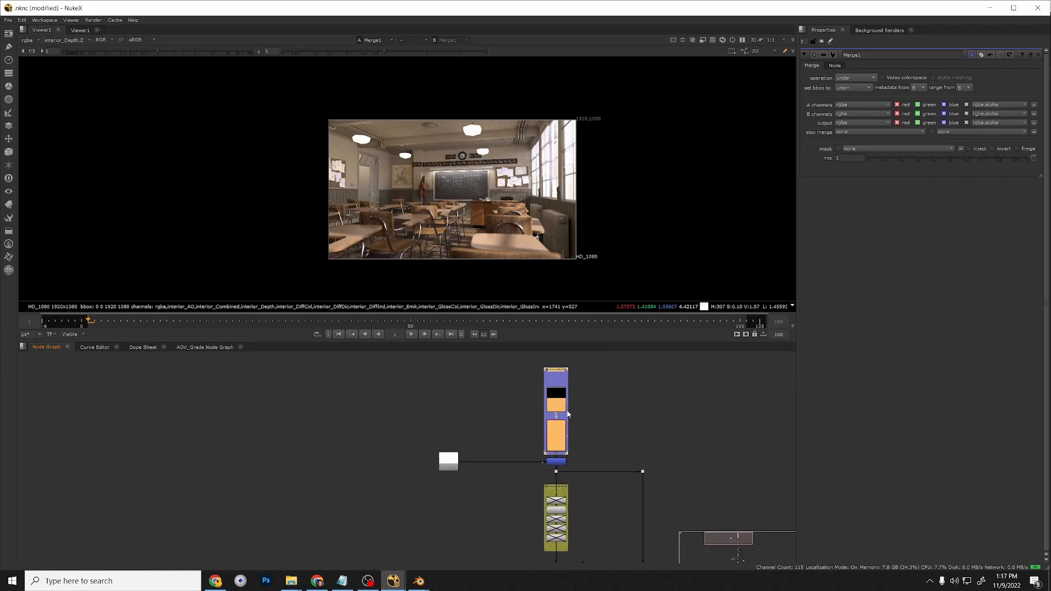
scroll(610, 428, "up", 2)
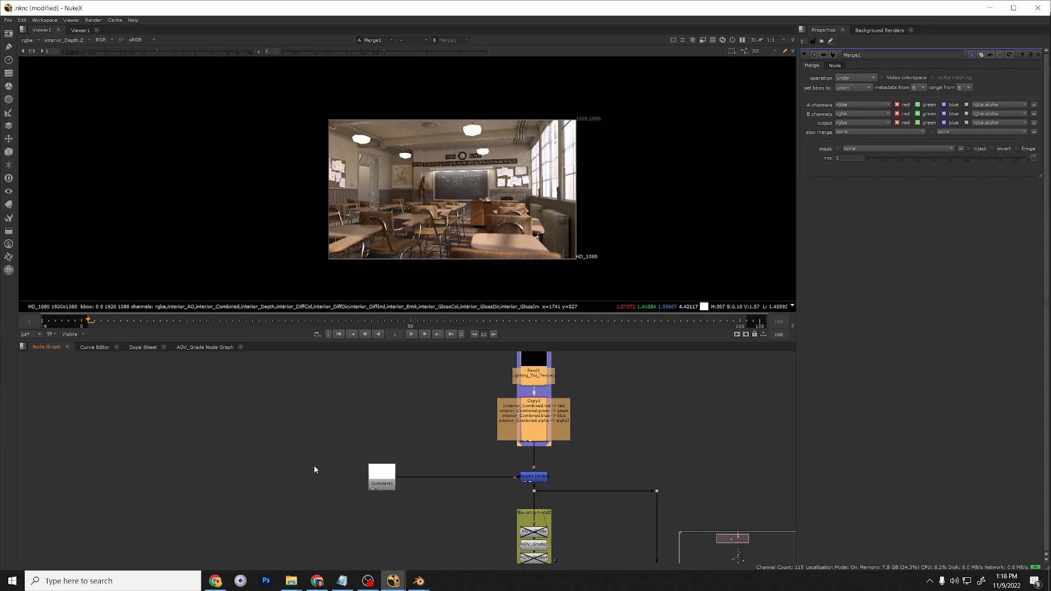
scroll(381, 474, "up", 3)
Remove Merge1 and Constant1 from the node tree below Copy1.
double_click(382, 476)
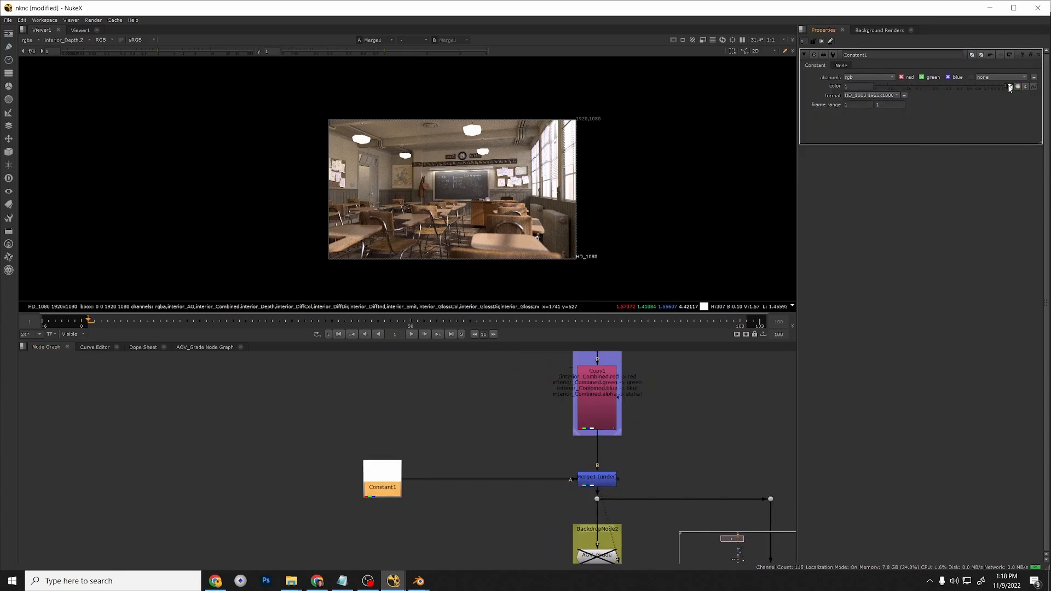
scroll(482, 428, "down", 5)
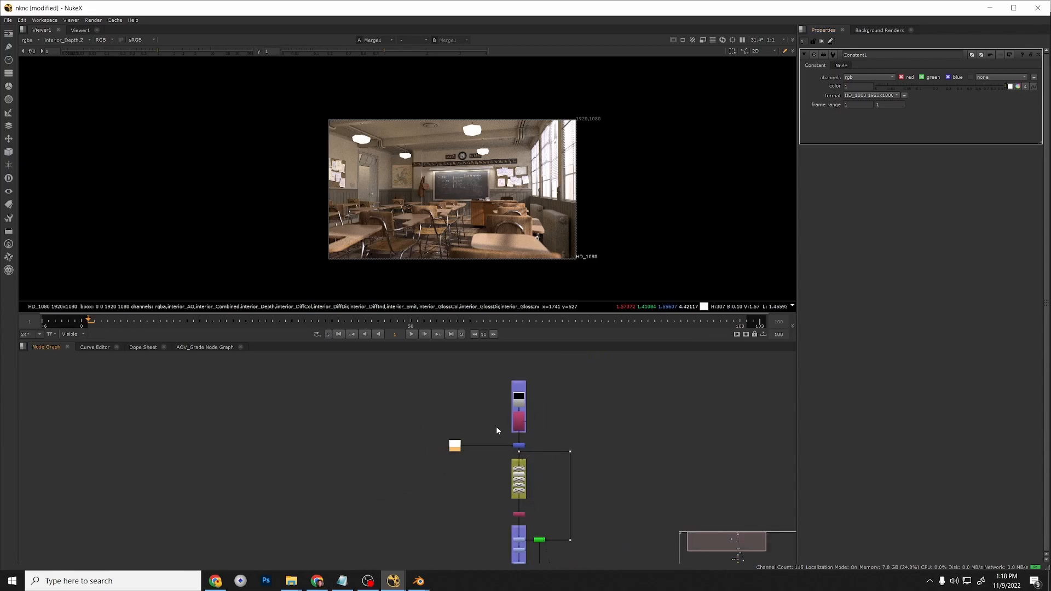
scroll(496, 431, "down", 4)
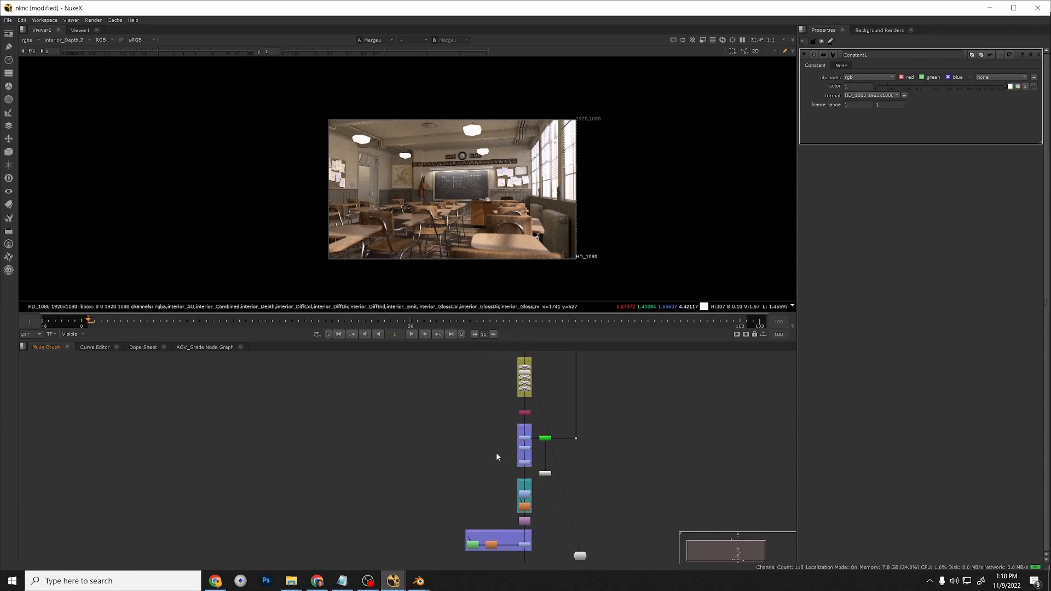
scroll(497, 414, "up", 6)
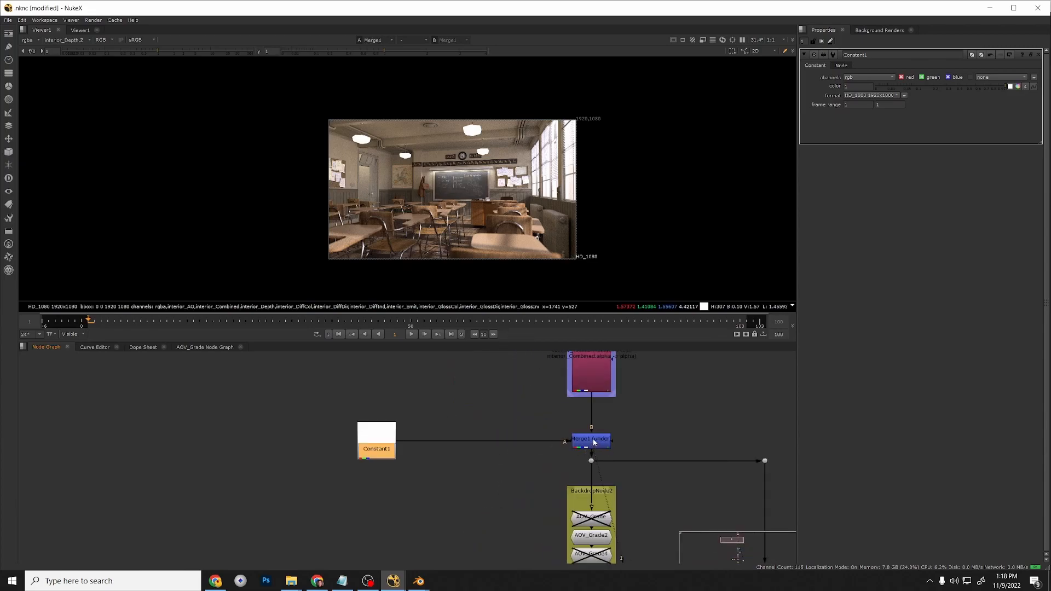
key("ctrl+z")
key("ctrl+z")
key("ctrl+z")
key("ctrl+z")
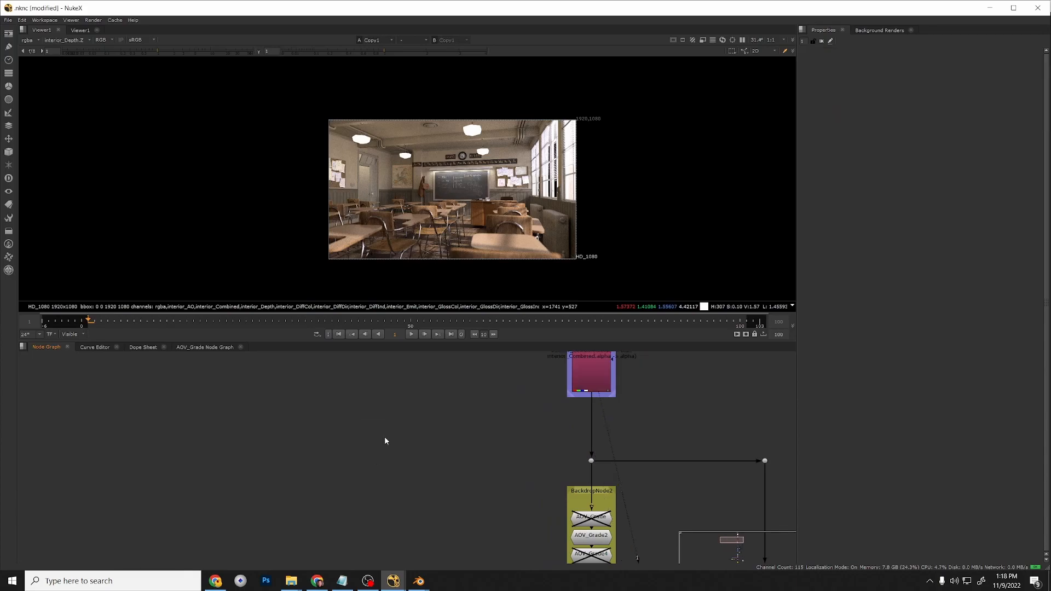
Select all nodes from the Clamp1 and ZDefocus1 backdrop downwards and move them down to open a gap below Grade3.
scroll(385, 439, "down", 5)
scroll(466, 471, "down", 3)
middle_click_drag(519, 501, 525, 379)
scroll(487, 467, "up", 4)
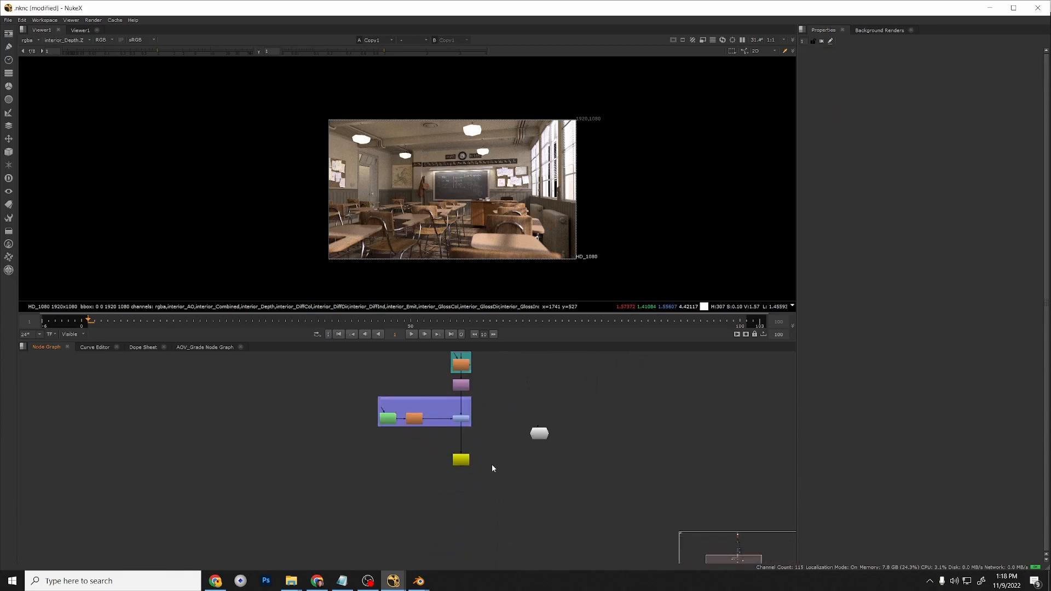
scroll(408, 409, "up", 2)
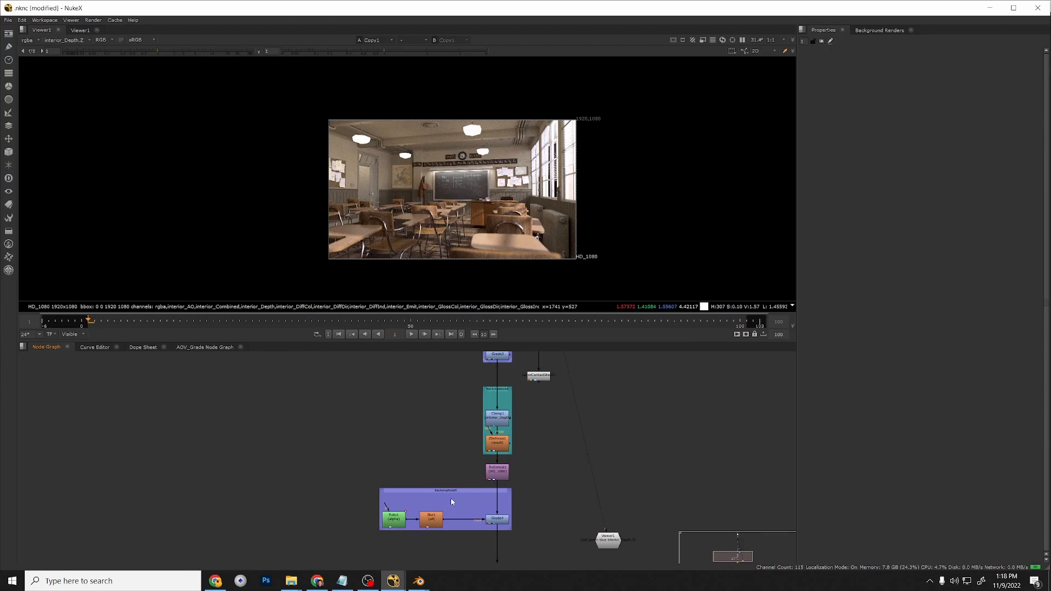
scroll(495, 533, "down", 3)
scroll(574, 554, "down", 1)
left_click_drag(577, 556, 368, 449)
scroll(509, 472, "up", 2)
scroll(506, 469, "up", 1)
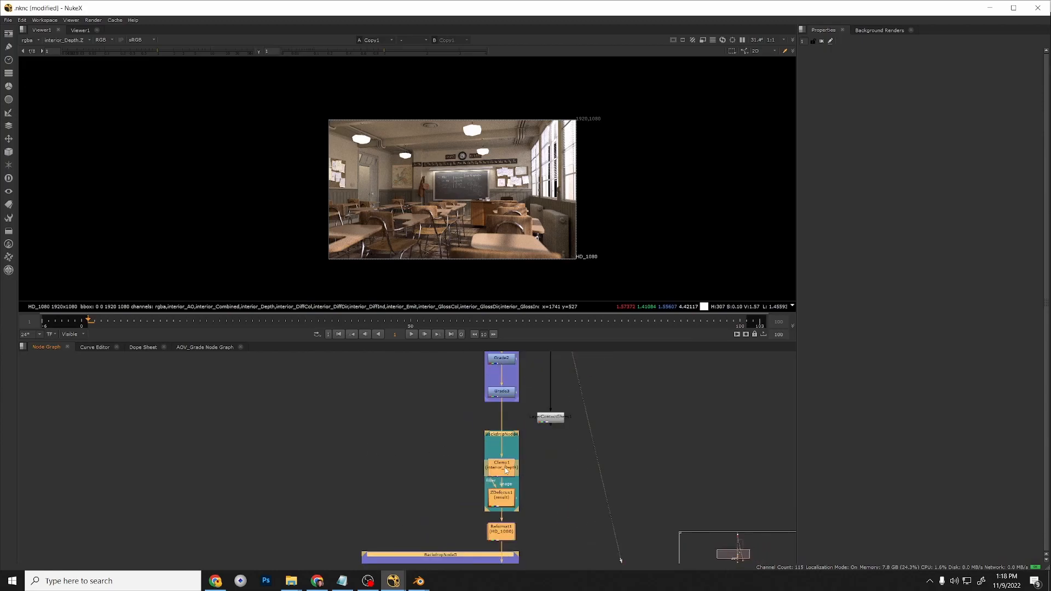
scroll(506, 469, "down", 2)
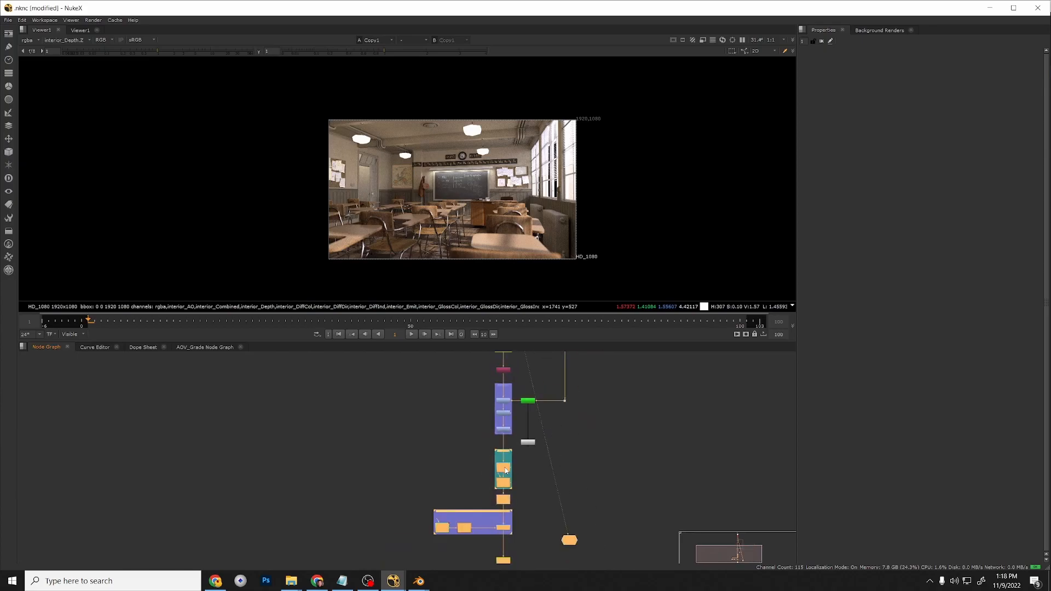
left_click_drag(506, 470, 504, 540)
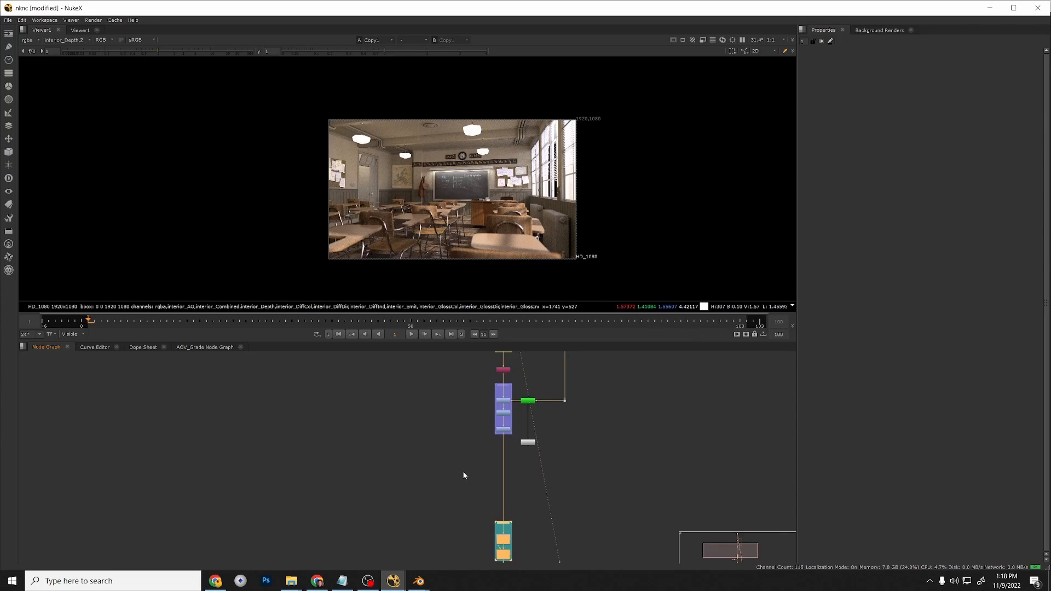
left_click(464, 472)
Insert a Merge node in the gap below Grade3 and connect its A input to a new Constant node.
scroll(469, 470, "up", 3)
key("m")
left_click_drag(516, 477, 535, 478)
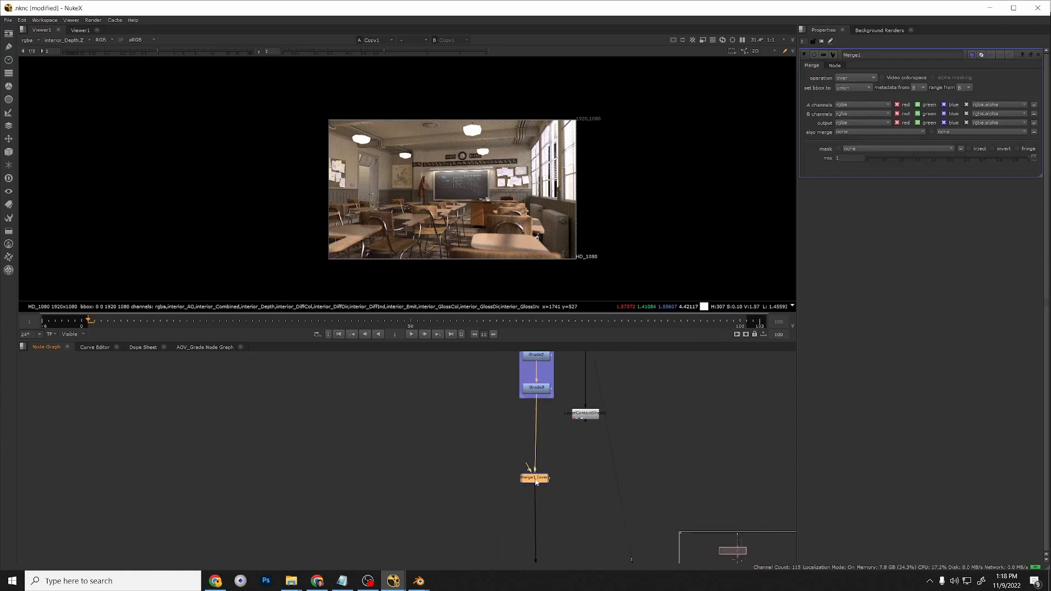
left_click(458, 478)
key("Tab")
type("cons")
left_click(399, 488)
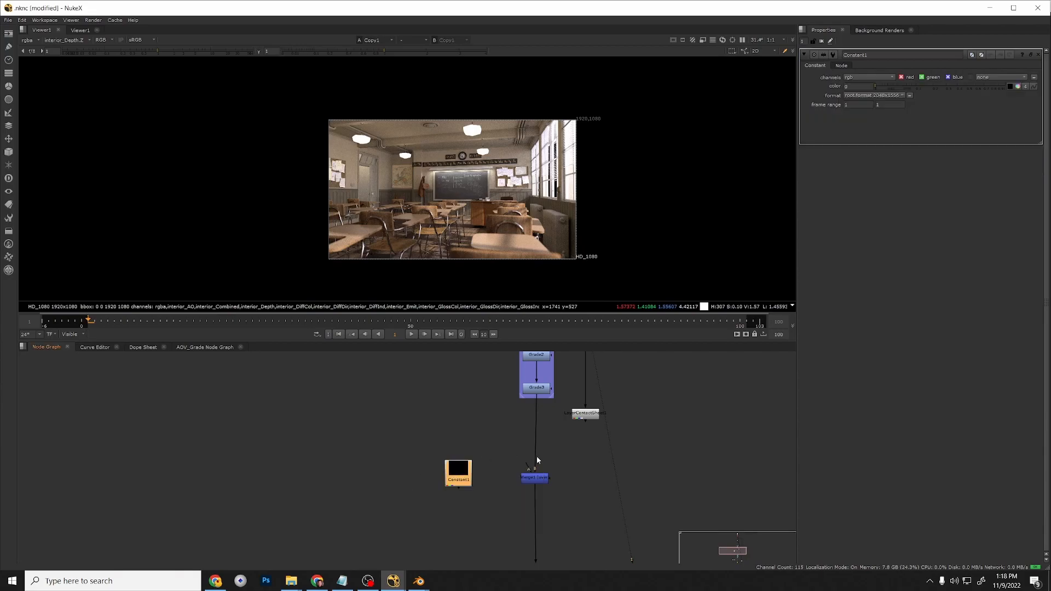
left_click_drag(524, 468, 464, 473)
Set Constant1's color to 1 and its format to HD_1080 1920x1080.
left_click_drag(895, 85, 981, 85)
left_click(887, 96)
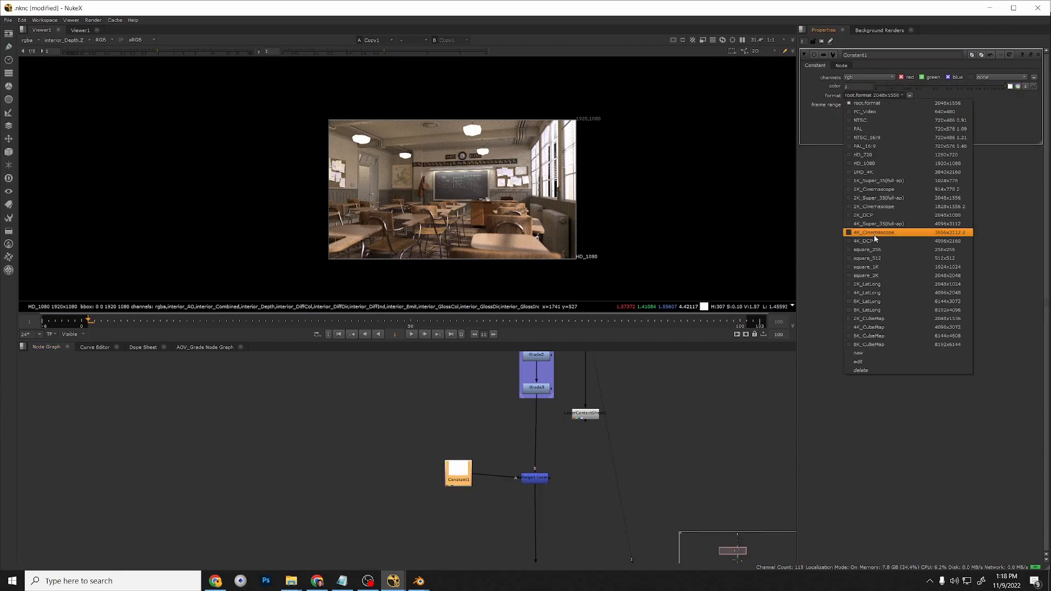
left_click(875, 163)
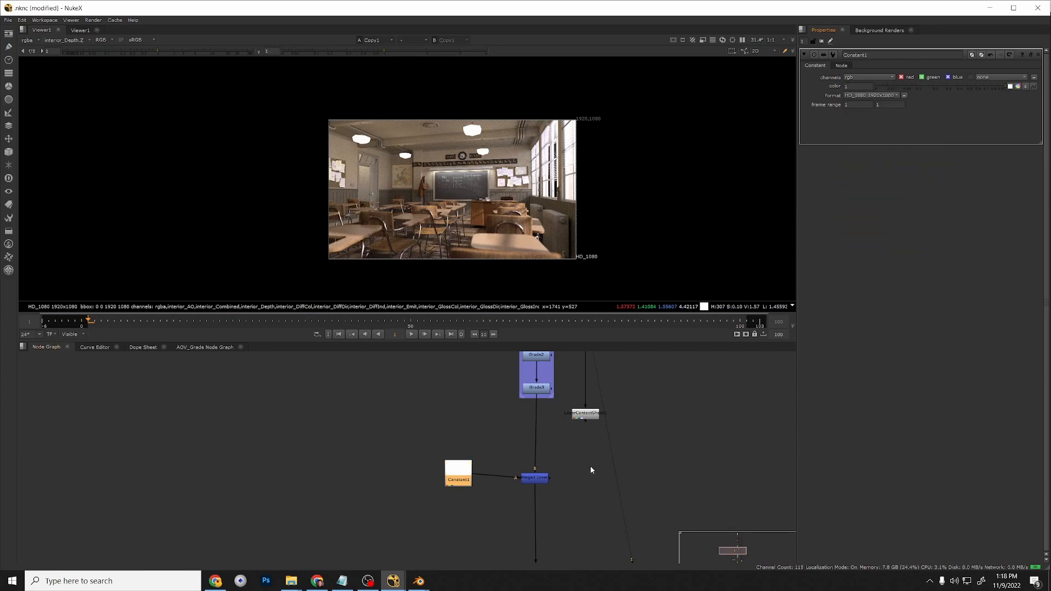
View Merge1's result and line up Constant1 horizontally with it.
left_click(541, 478)
key("1")
left_click_drag(457, 484, 461, 484)
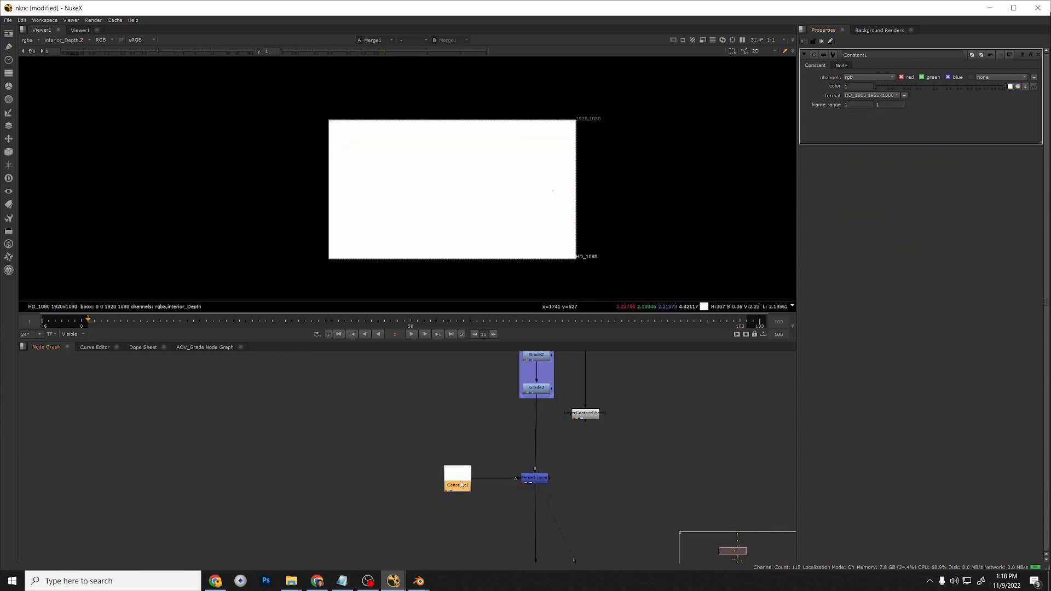
Swap Merge1's inputs so that Grade3 feeds A and Constant1 feeds B.
left_click_drag(535, 469, 534, 402)
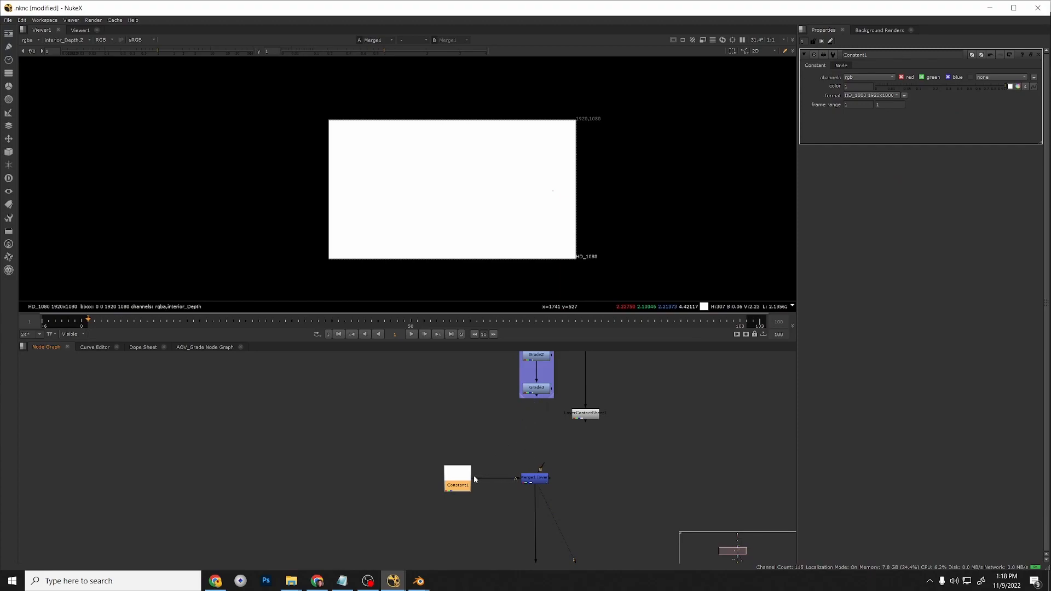
left_click_drag(481, 479, 543, 391)
left_click_drag(541, 468, 448, 469)
left_click_drag(539, 469, 457, 483)
Inspect Merge1's over settings and input connections, and compare Grade3's output with Merge1's.
left_click(536, 478)
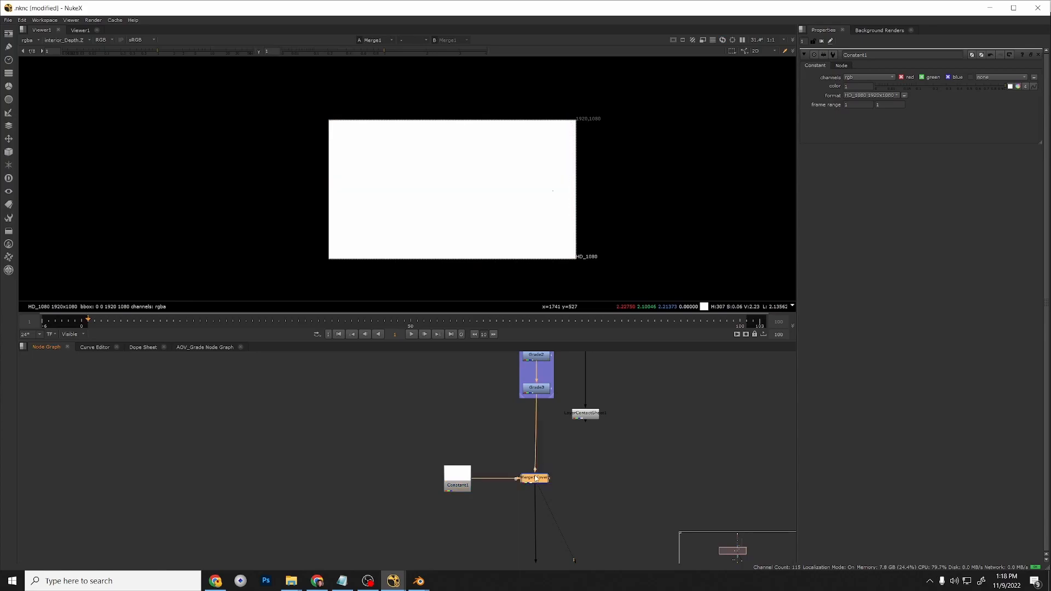
left_click(449, 481)
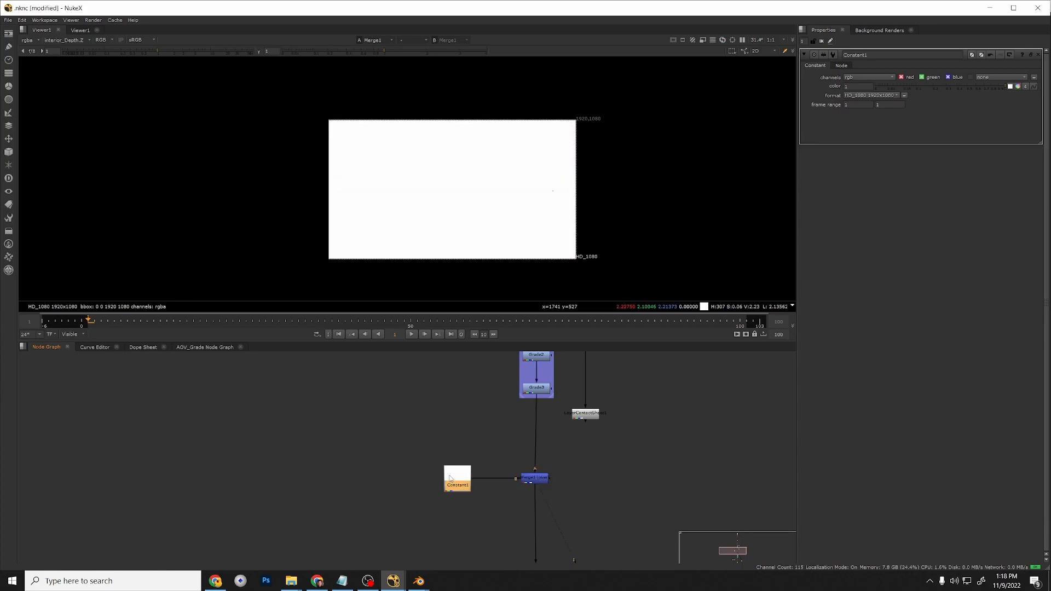
left_click(534, 480)
scroll(536, 452, "up", 1)
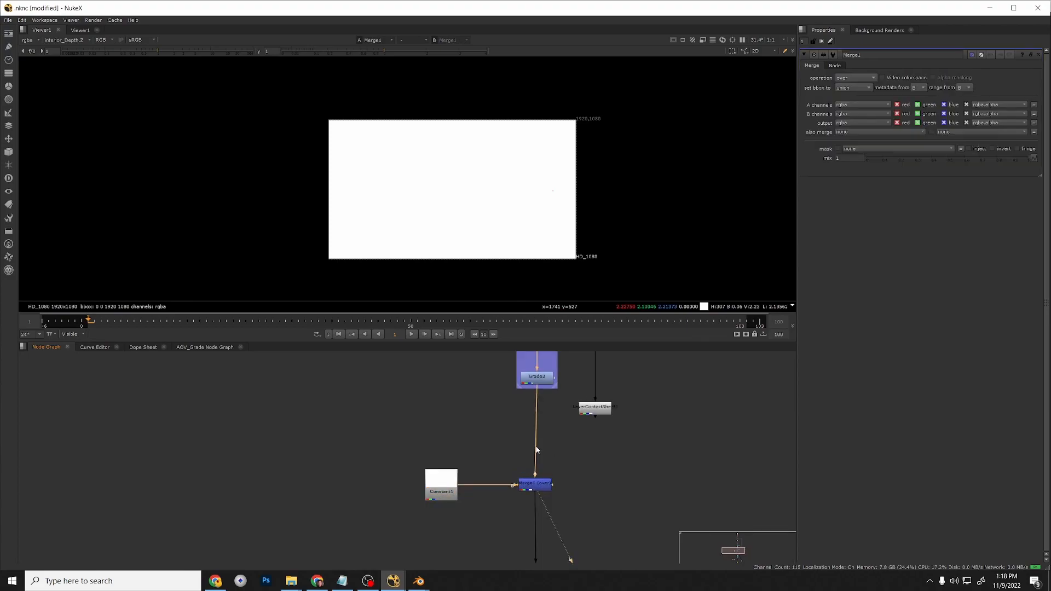
left_click_drag(535, 474, 540, 380)
left_click(540, 380, "ctrl+shift")
left_click(537, 486, "ctrl+shift")
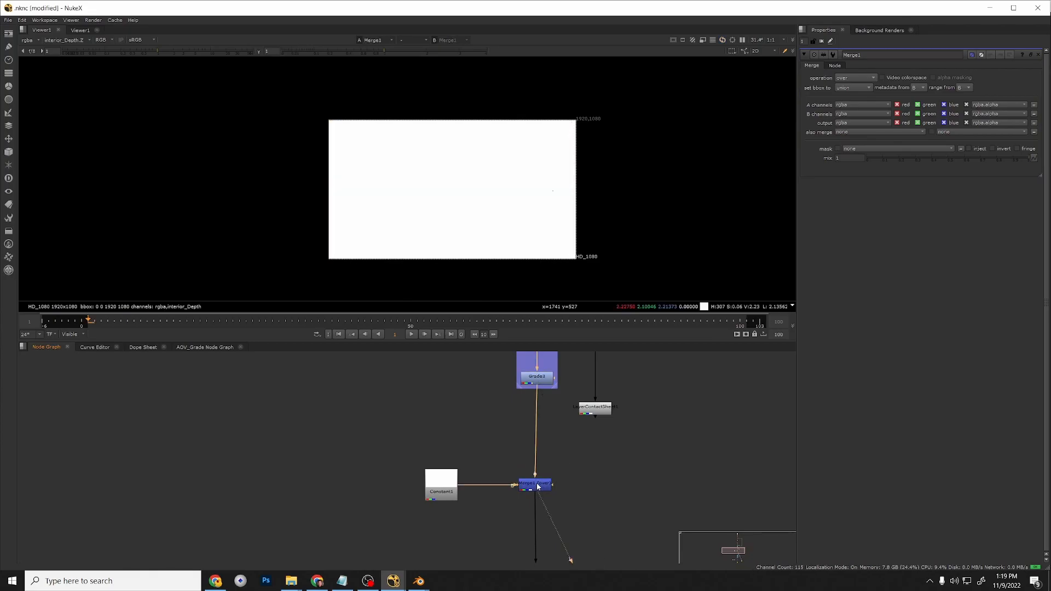
Disconnect the downstream nodes from Merge1's output.
scroll(566, 493, "up", 1)
scroll(567, 500, "down", 2)
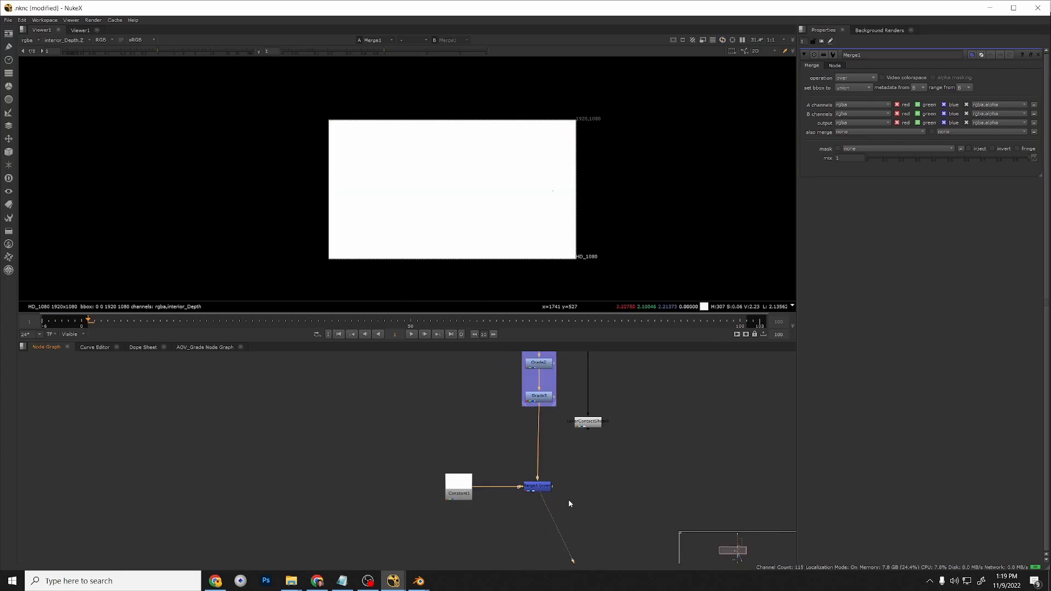
middle_click_drag(568, 504, 547, 455)
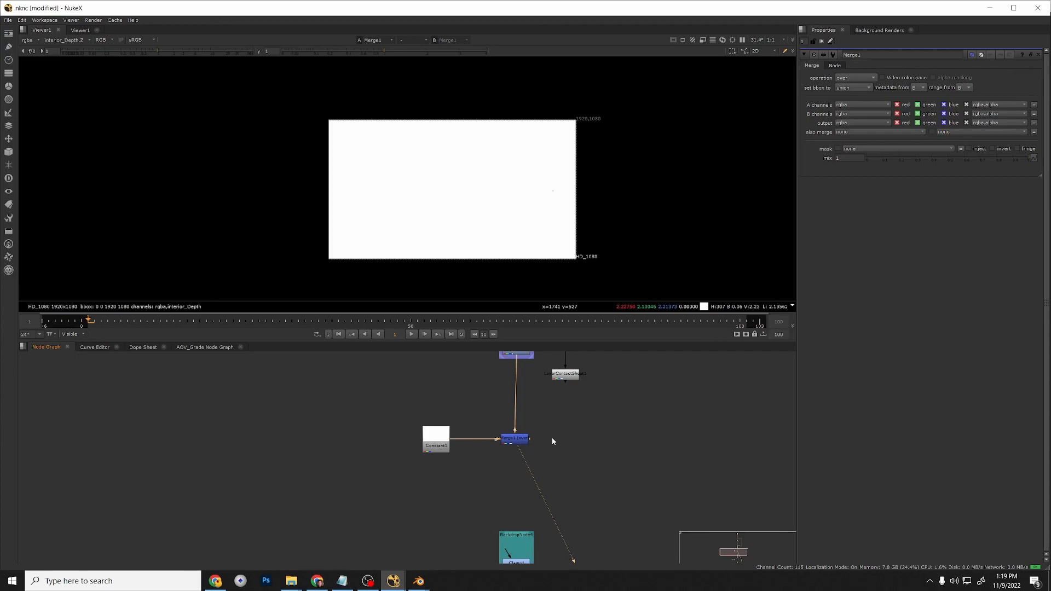
Reconnect the downstream node group to Merge1's output.
left_click_drag(512, 556, 515, 439)
scroll(459, 155, "down", 2)
scroll(459, 154, "up", 3)
scroll(484, 428, "up", 3)
scroll(521, 417, "down", 3)
Compare the outputs of Grade3, Constant1 and Merge1 in the viewer.
left_click(532, 388)
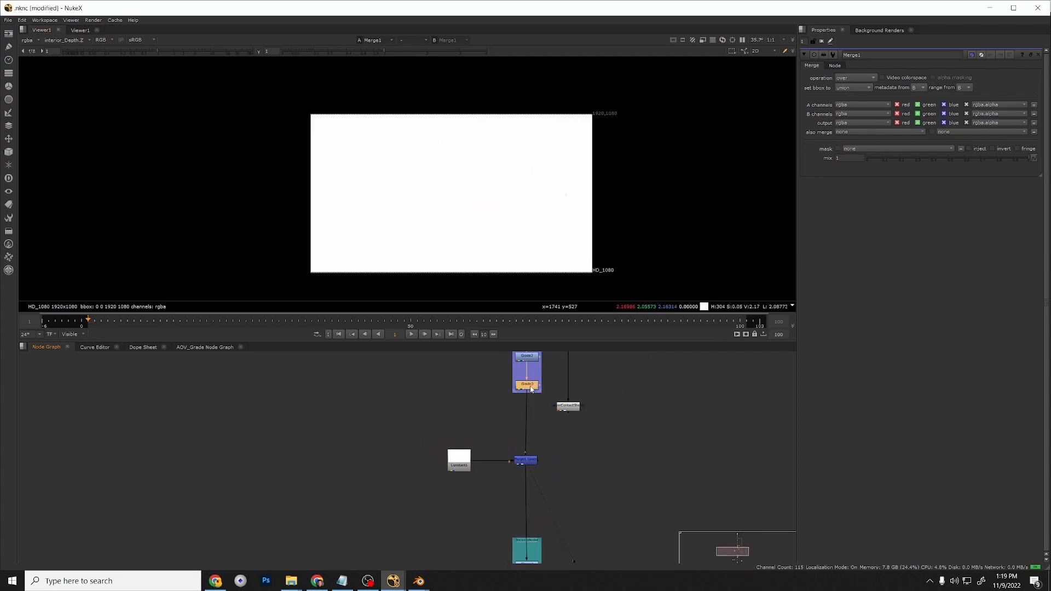
key("1")
scroll(532, 471, "up", 3)
left_click(532, 460)
left_click(418, 462)
key("1")
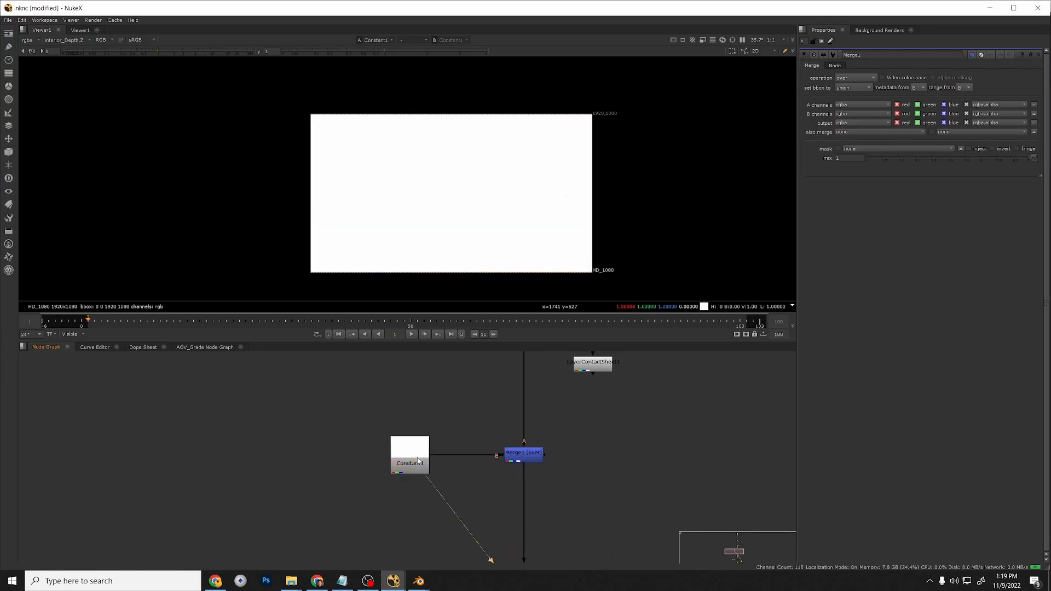
left_click(534, 459)
key("1")
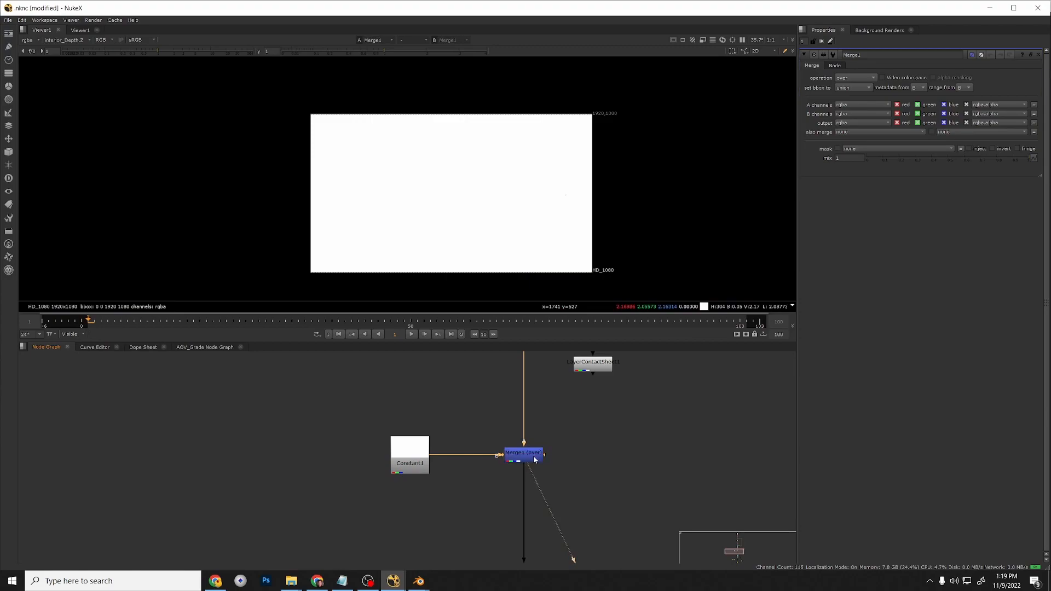
scroll(551, 472, "down", 3)
middle_click_drag(572, 479, 563, 458)
scroll(552, 405, "up", 4)
scroll(564, 453, "down", 2)
scroll(541, 458, "up", 3)
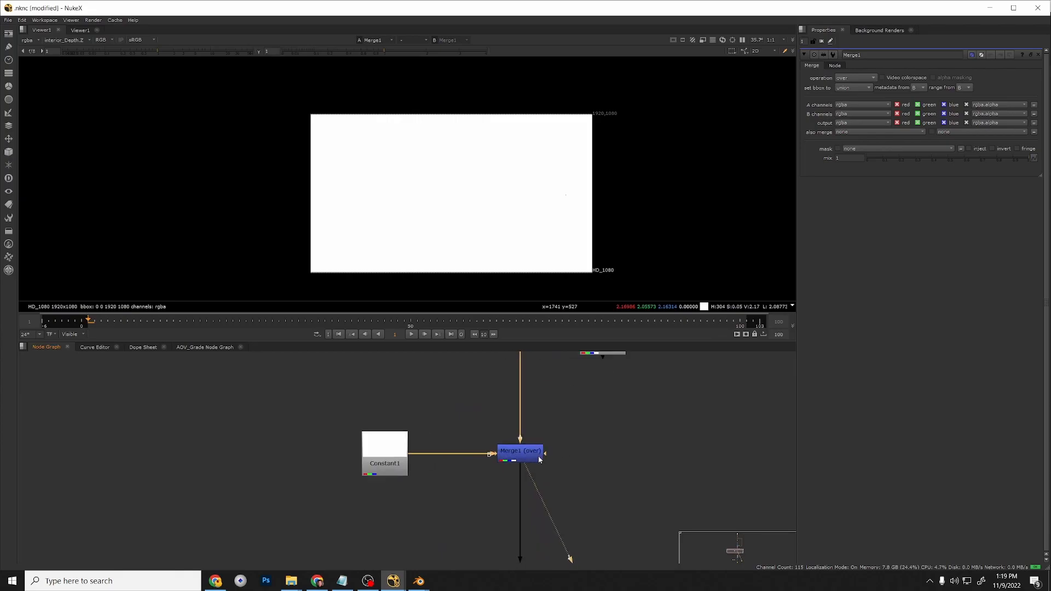
Swap Merge1's inputs so that Constant1 feeds A and Grade3 feeds B, and restore the previous connections.
left_click_drag(524, 438, 508, 427)
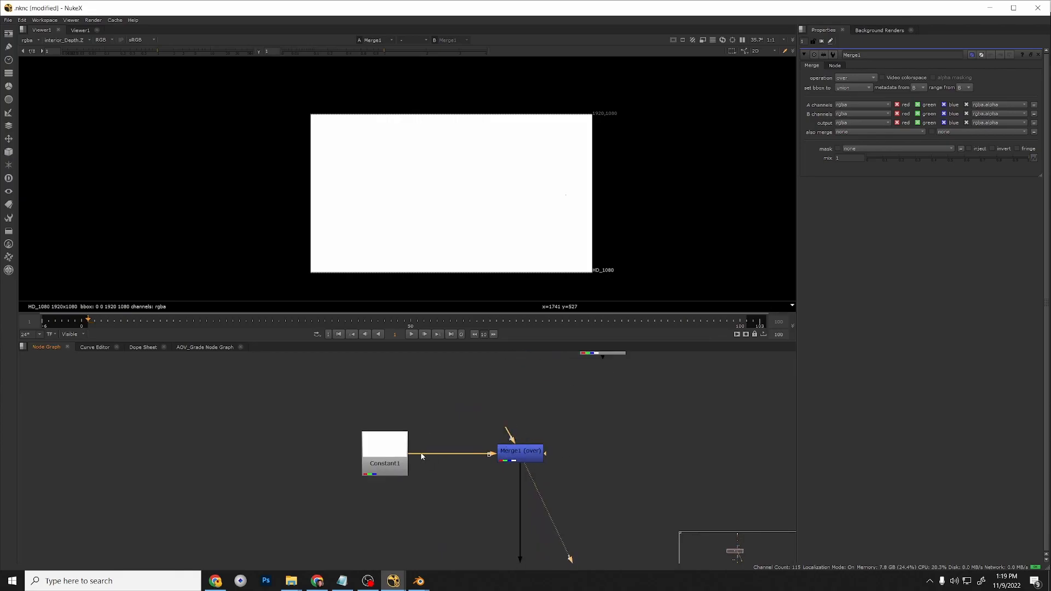
scroll(423, 454, "down", 3)
left_click_drag(422, 452, 472, 379)
left_click_drag(465, 440, 413, 452)
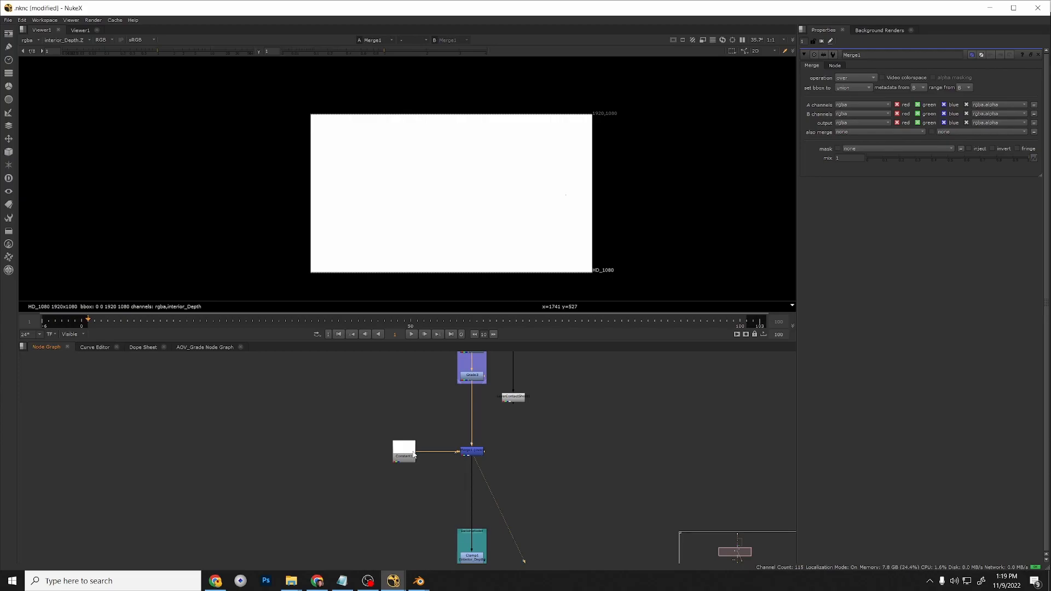
left_click_drag(422, 452, 472, 381)
middle_click_drag(473, 380, 472, 467)
View Remove1's output and set the viewer's alpha channel to rgba.alpha.
key("a")
key("a")
double_click(482, 383)
key("1")
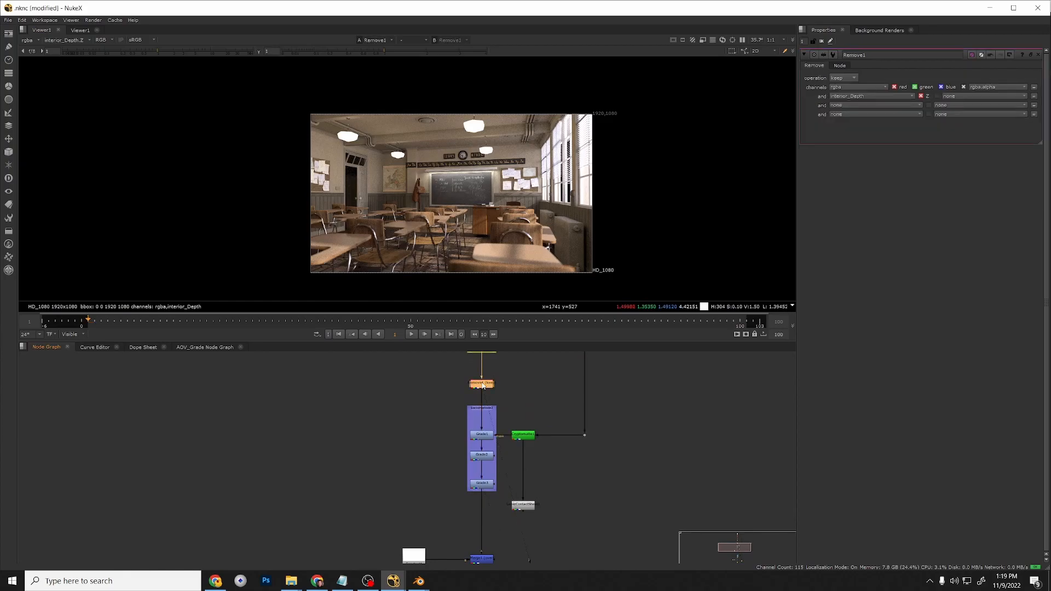
key("a")
key("a")
left_click(76, 41)
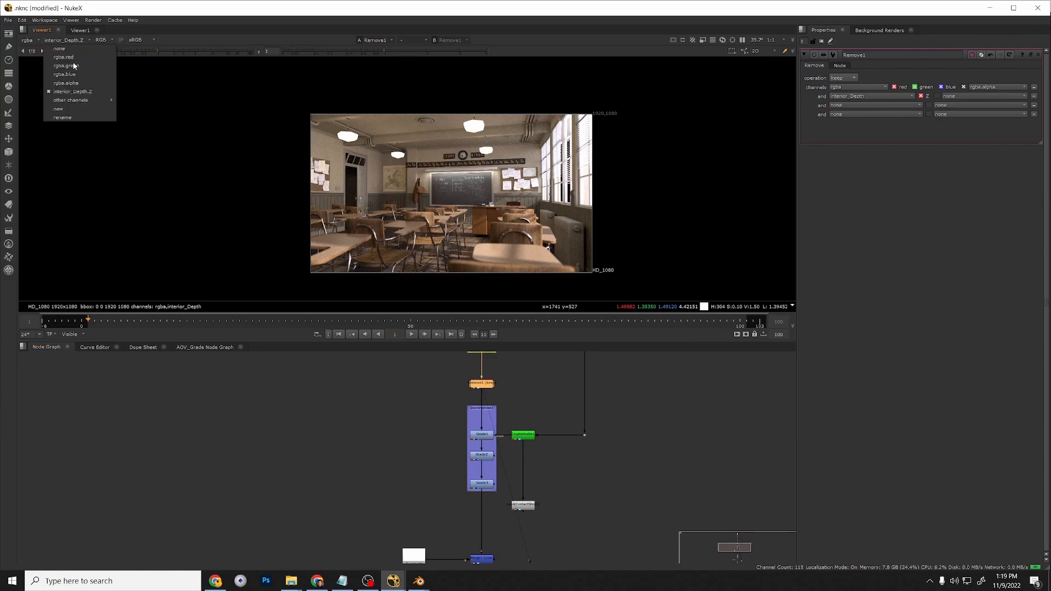
left_click(77, 83)
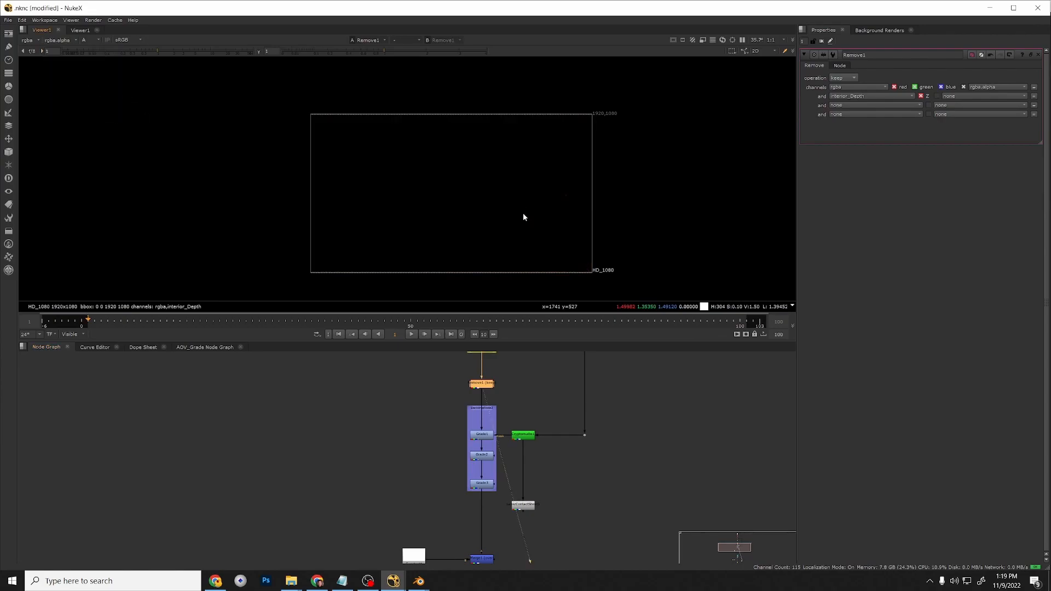
View AOV_Grade1's output and compare its alpha channel with its RGB image.
middle_click_drag(483, 382, 488, 414)
left_click(490, 367)
key("1")
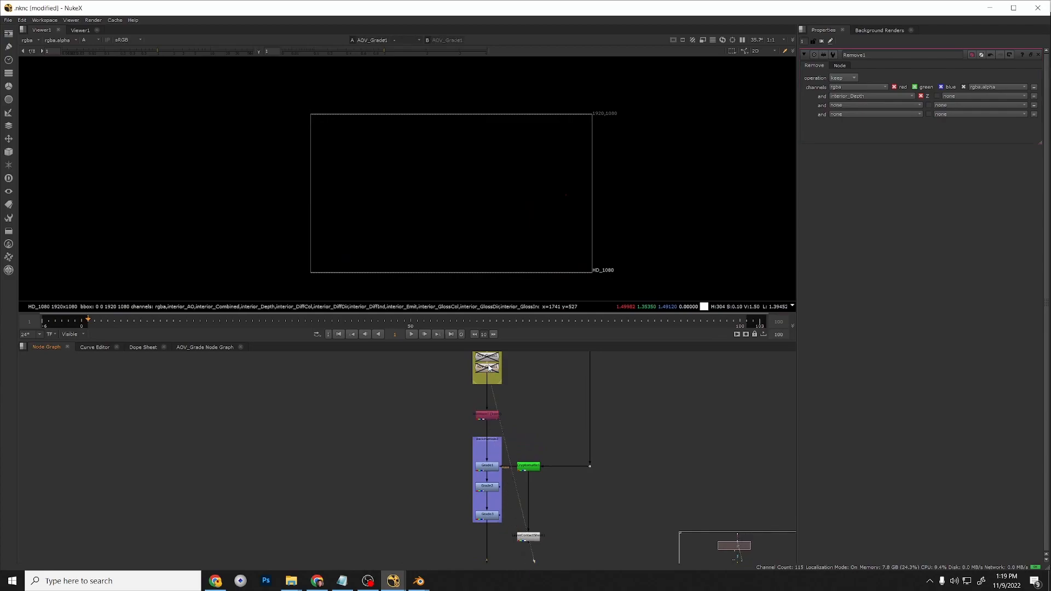
key("a")
key("a")
key("a")
key("a")
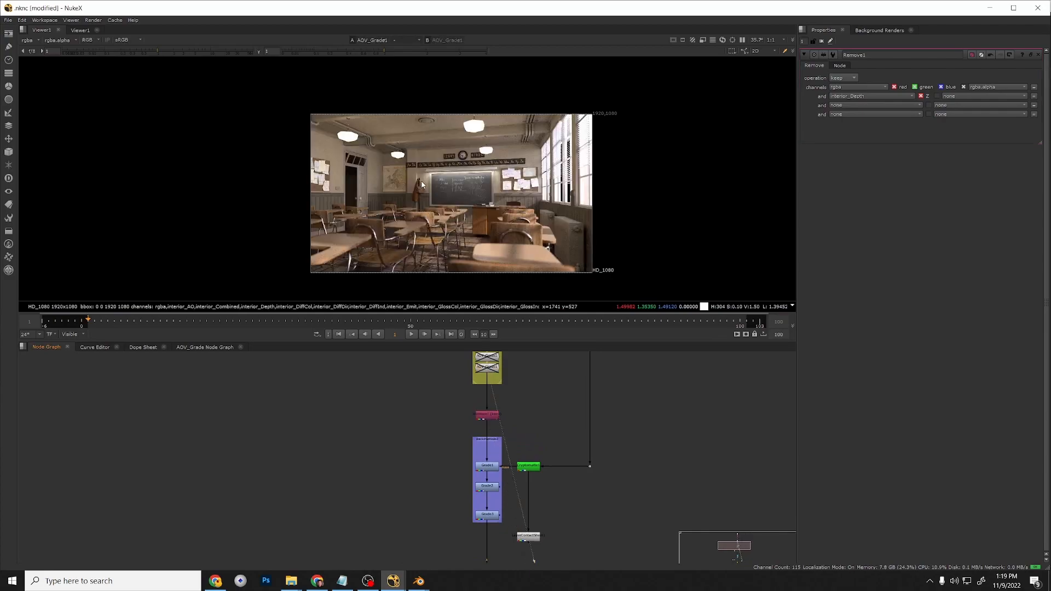
Check the alpha channel upstream at the Read1 and Copy1 nodes.
scroll(537, 410, "down", 7)
scroll(584, 378, "up", 4)
middle_click_drag(584, 378, 461, 377)
middle_click_drag(302, 378, 445, 400)
scroll(445, 403, "up", 3)
left_click(466, 394)
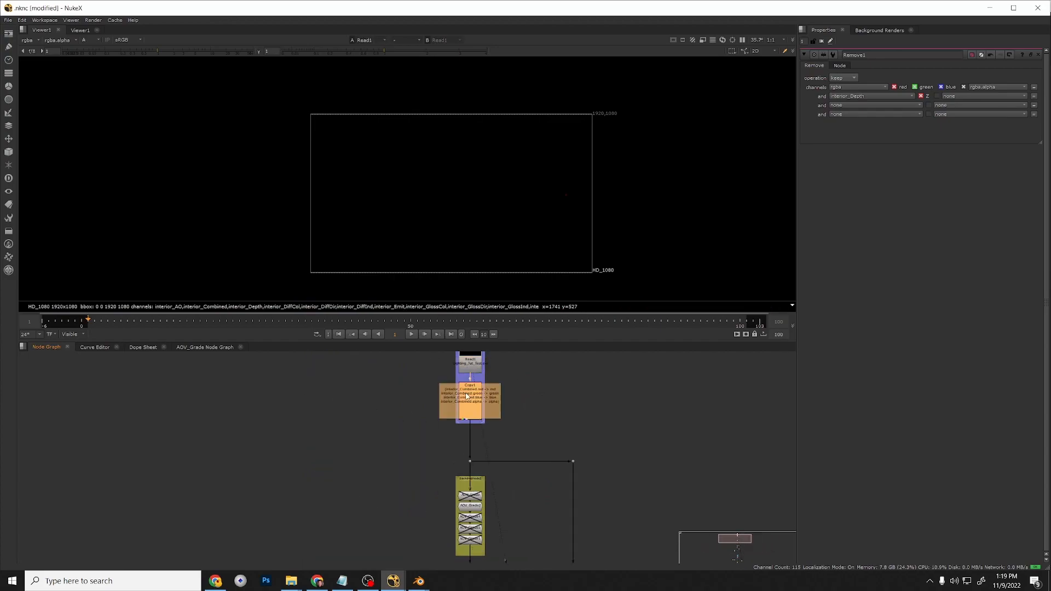
key("1")
key("a")
key("a")
key("a")
key("a")
key("a")
Recheck the alpha channel at the AOV grade nodes and open AOV_Grade2's internal node graph.
middle_click_drag(481, 435, 487, 286)
left_click(477, 388)
key("1")
key("a")
key("a")
key("a")
scroll(484, 406, "up", 3)
double_click(484, 406)
key("ctrl+Return")
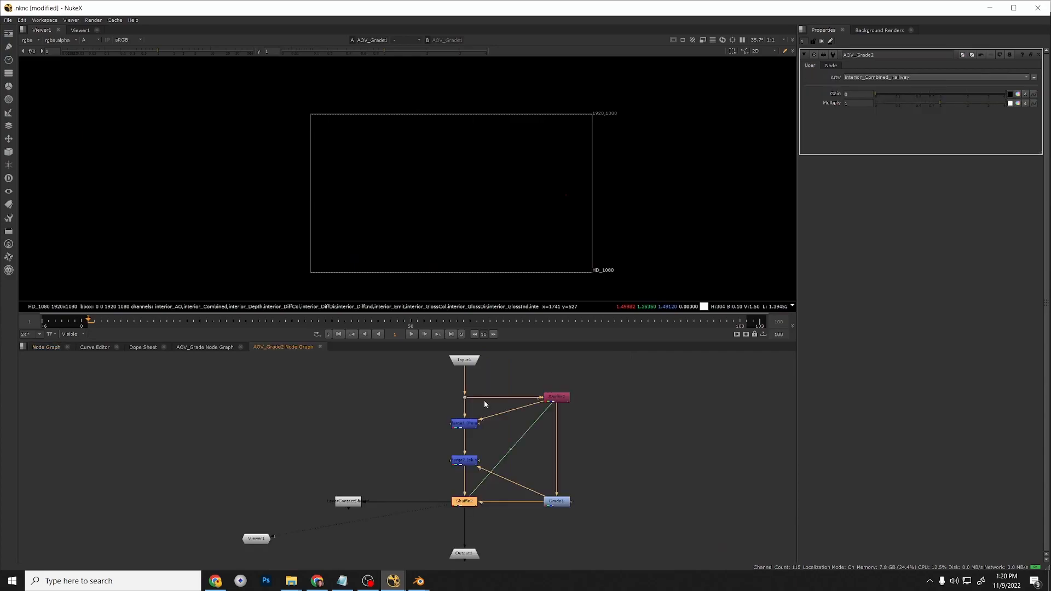
Open Shuffle2's properties inside AOV_Grade2 and view the alpha channel of the group's Merge1 node.
scroll(504, 503, "up", 2)
double_click(449, 505)
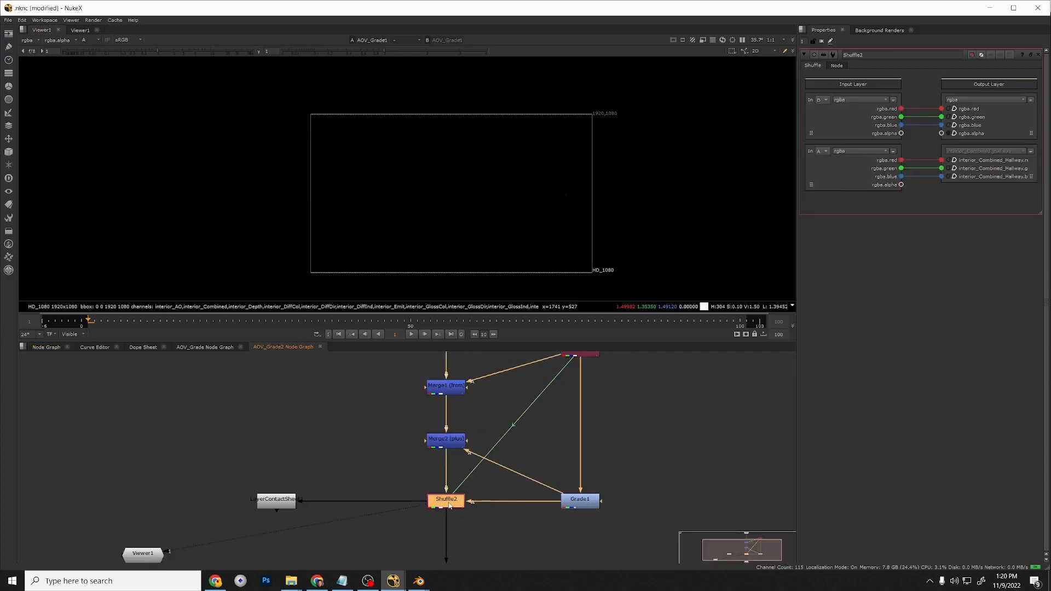
scroll(449, 504, "down", 1)
left_click(447, 405)
key("1")
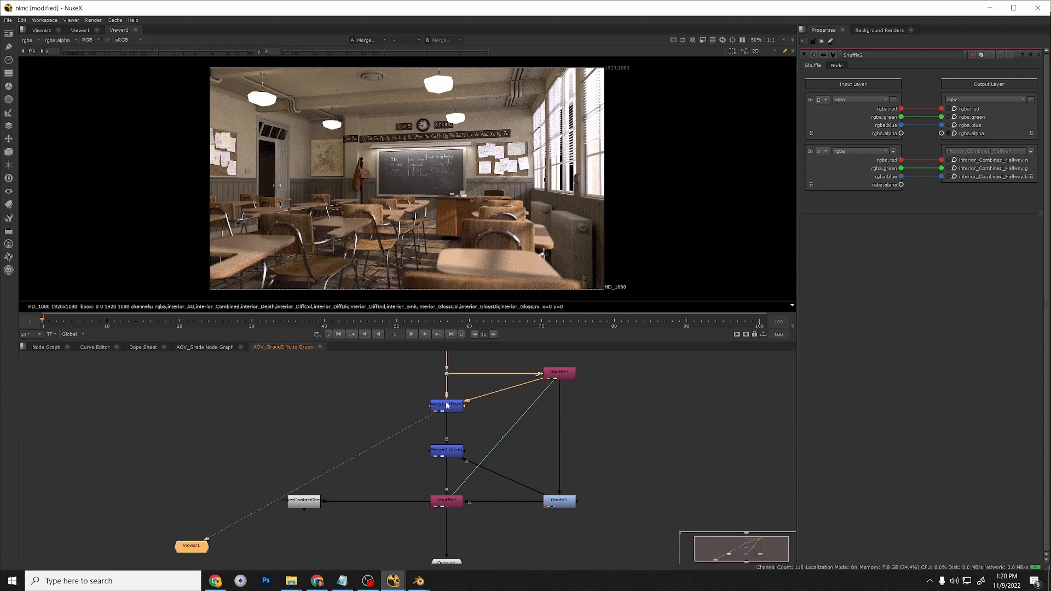
left_click(449, 405)
key("1")
key("a")
middle_click_drag(475, 399, 477, 459)
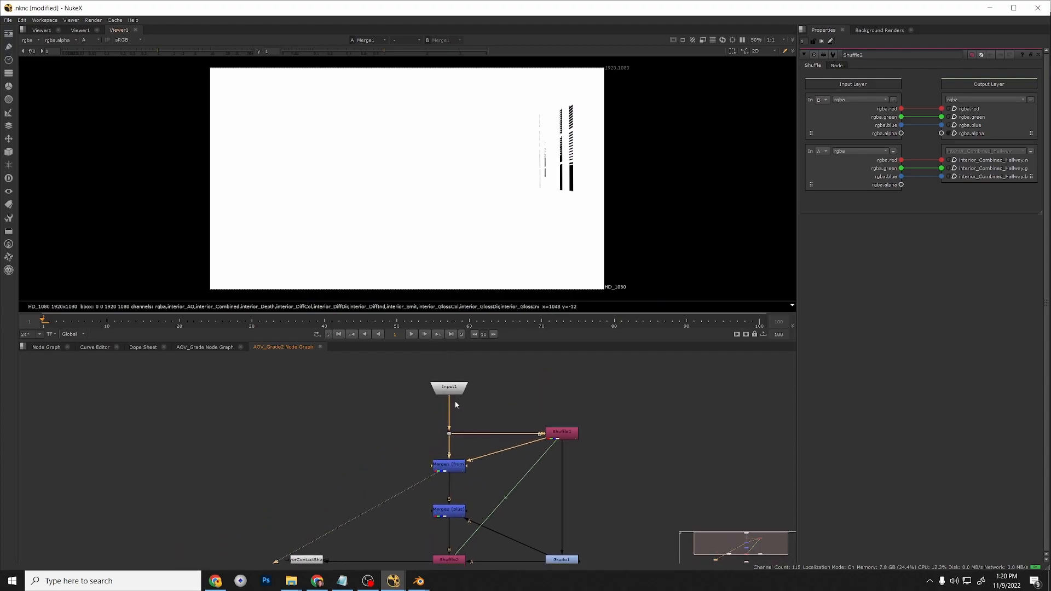
middle_click_drag(468, 496, 468, 442)
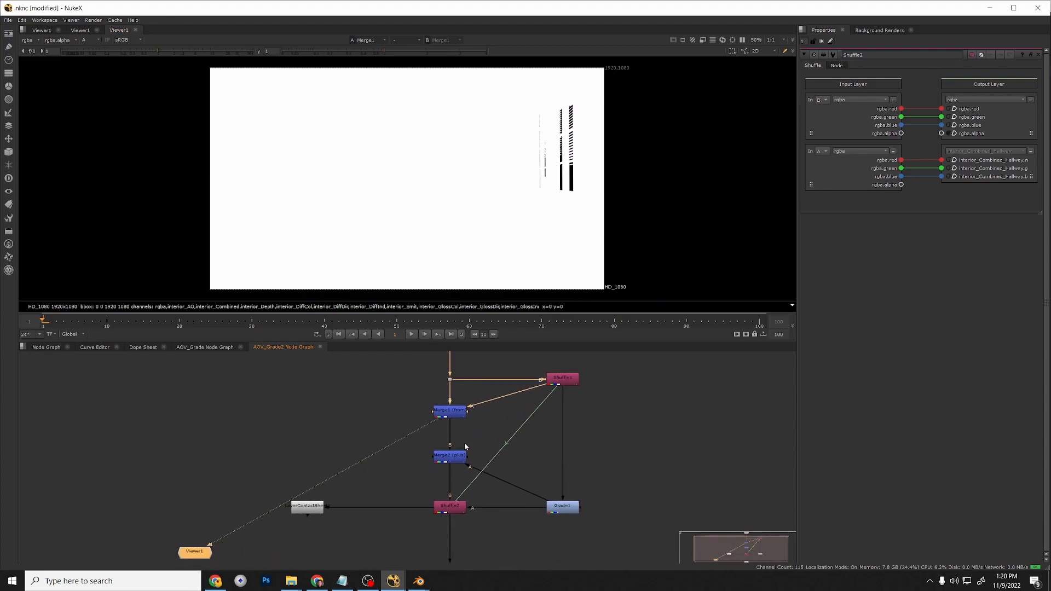
Compare the alpha channels of Merge2 and Shuffle2 inside the group.
left_click(447, 459)
key("1")
left_click(453, 509)
key("1")
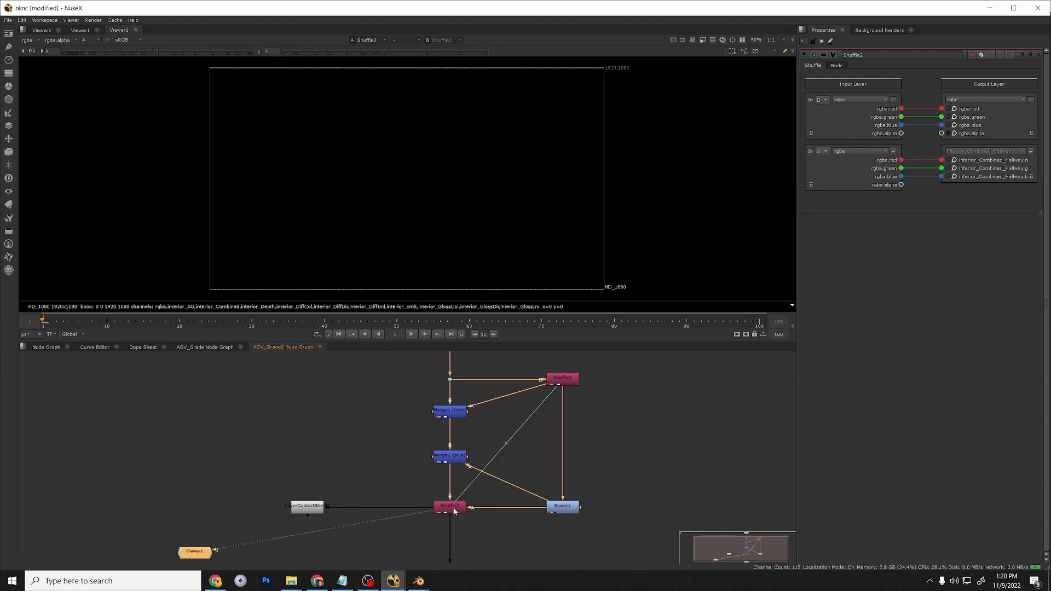
Route rgba.alpha from Shuffle2's B input to its rgba.alpha output.
middle_click_drag(479, 524, 477, 493)
left_click(454, 478)
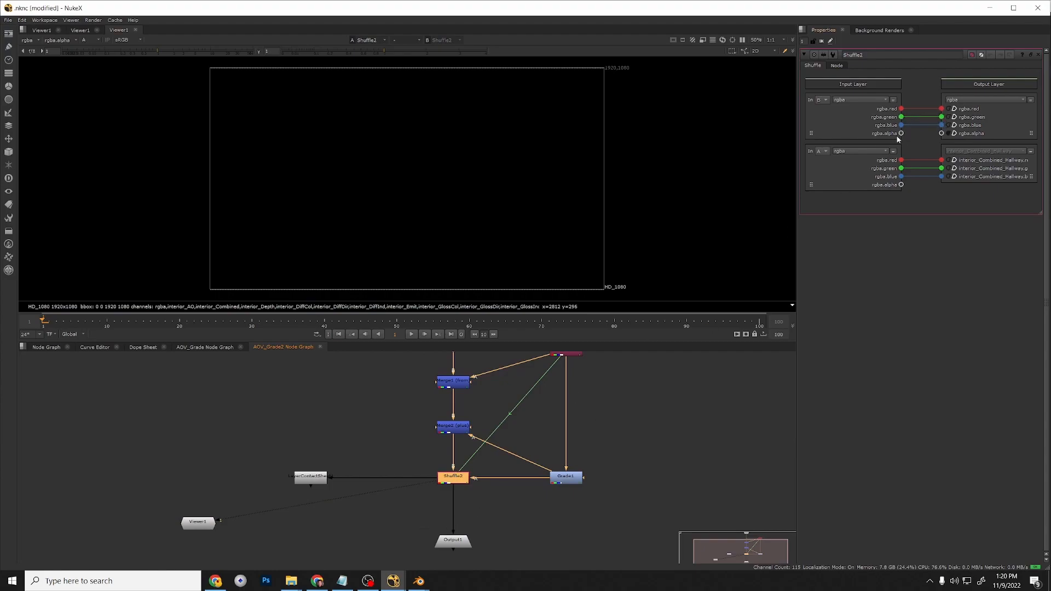
left_click_drag(900, 133, 941, 133)
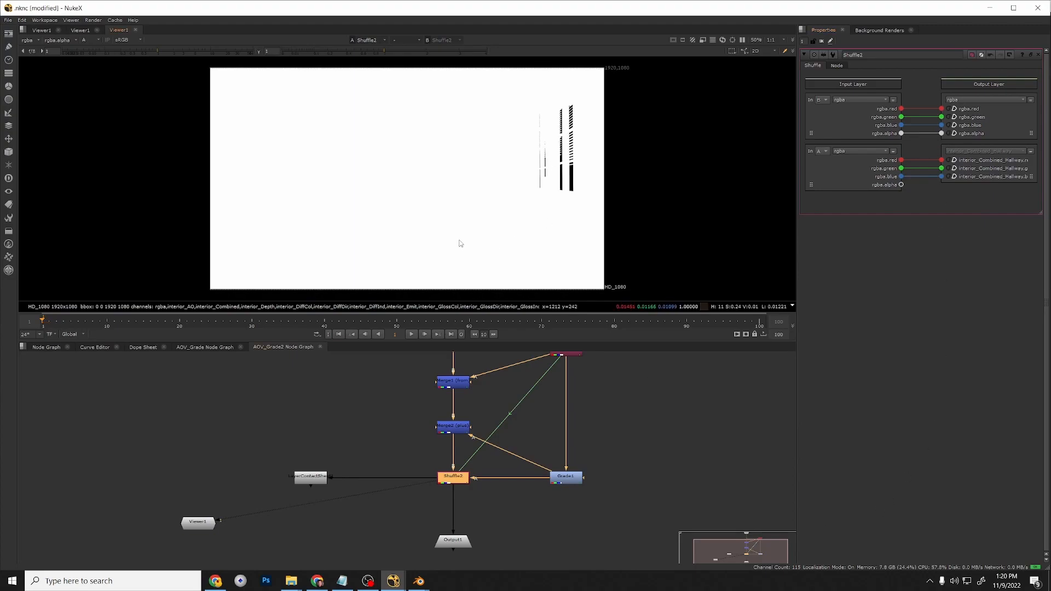
key("a")
Return to the main node graph and view Grade3's alpha channel.
left_click(46, 347)
scroll(452, 512, "down", 3)
middle_click_drag(466, 502, 446, 384)
left_click(453, 479)
key("1")
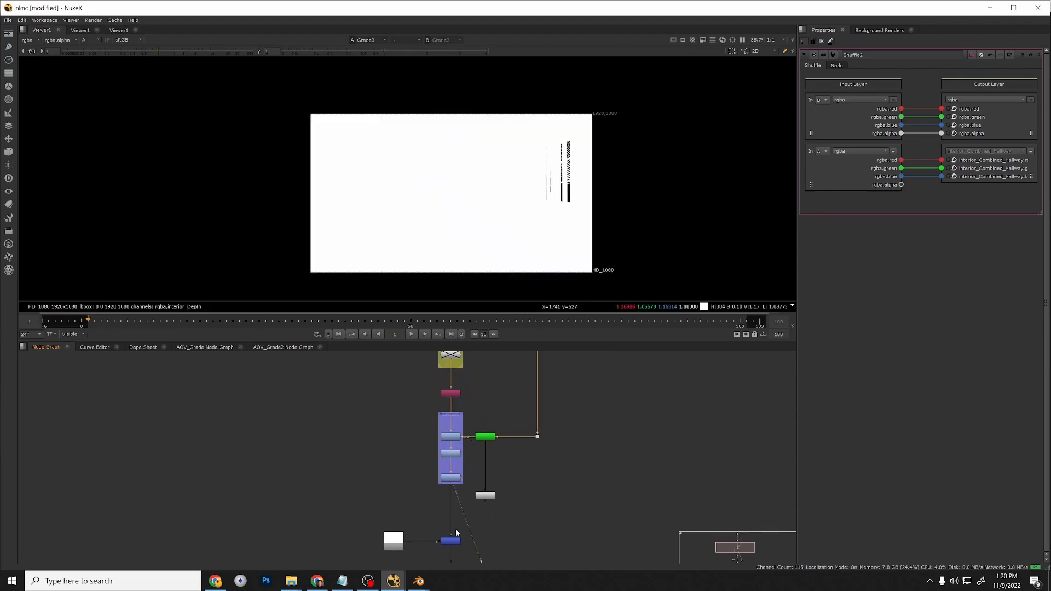
View Merge1's alpha channel and compare it with the node disabled and enabled.
middle_click_drag(403, 497, 401, 427)
left_click(448, 470)
key("1")
key("d")
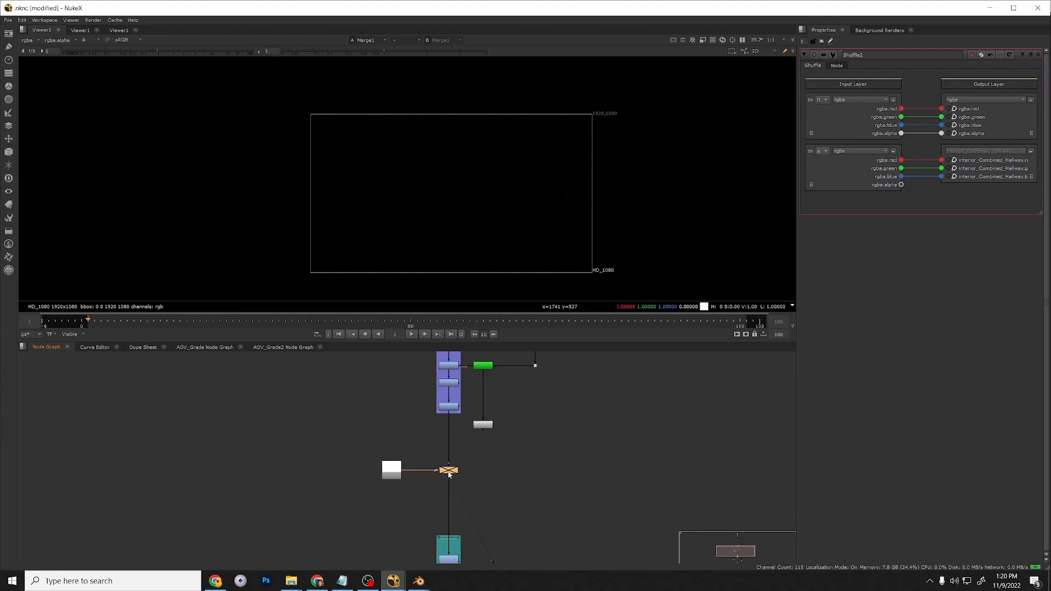
key("d")
double_click(449, 471)
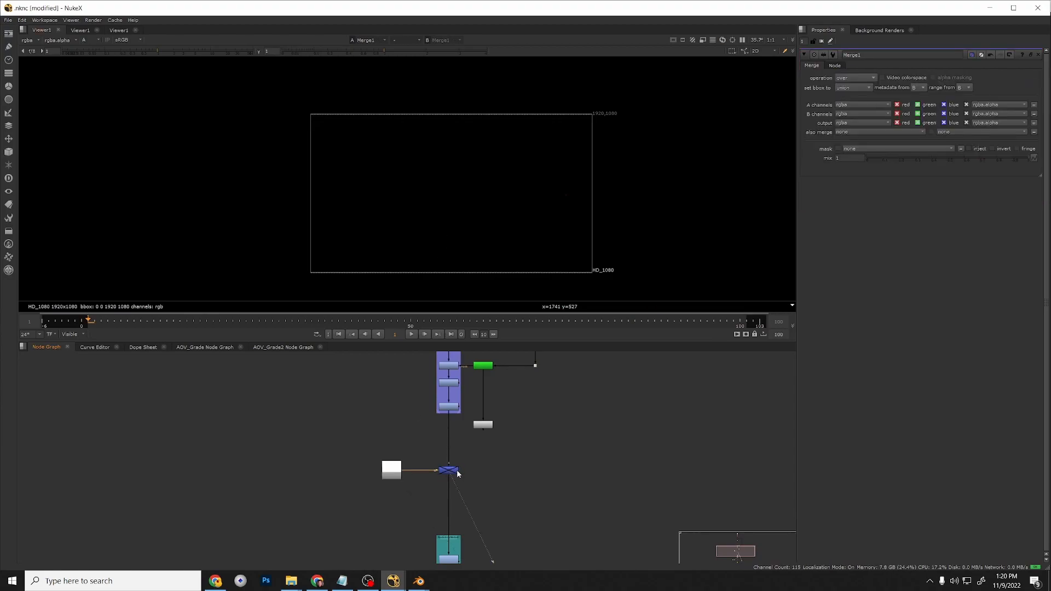
middle_click_drag(449, 474, 455, 478)
key("d")
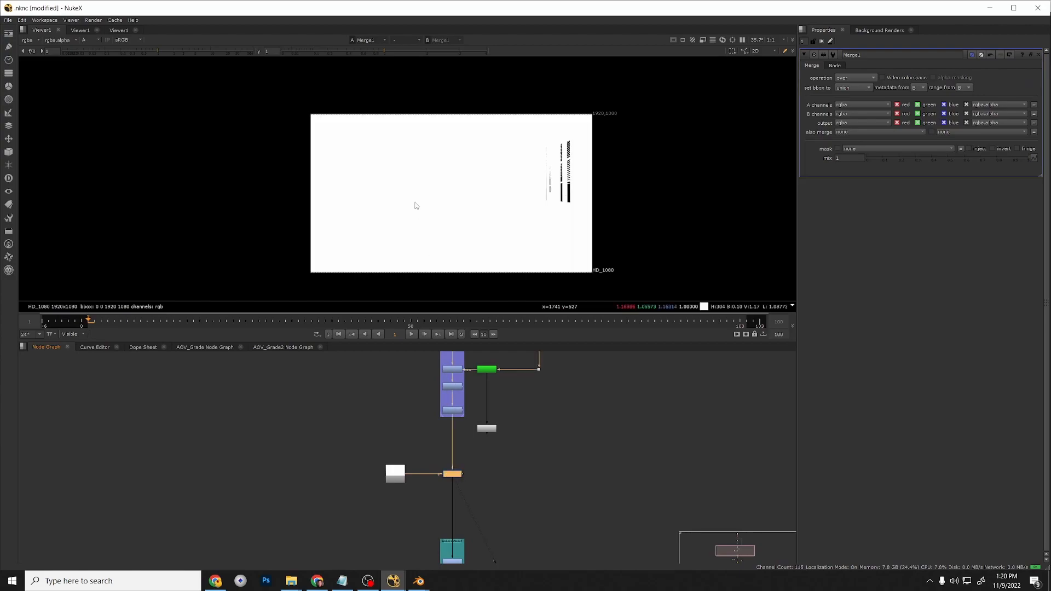
Compare Merge1's alpha channel with its RGB result and examine its input connections.
key("a")
key("a")
key("a")
key("a")
key("a")
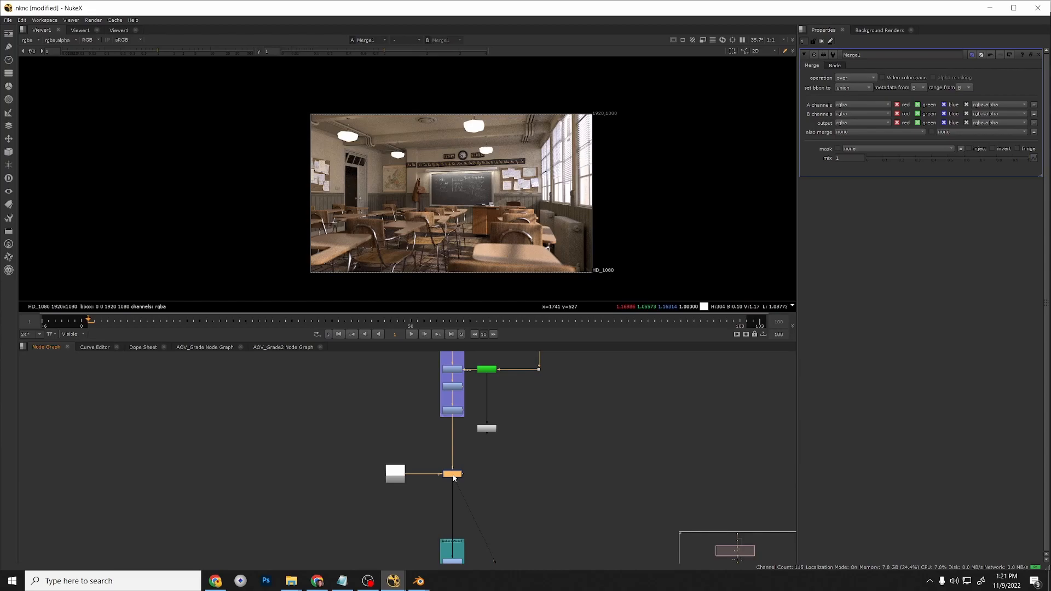
scroll(453, 478, "up", 4)
scroll(468, 482, "down", 3)
left_click(506, 470)
scroll(476, 476, "up", 3)
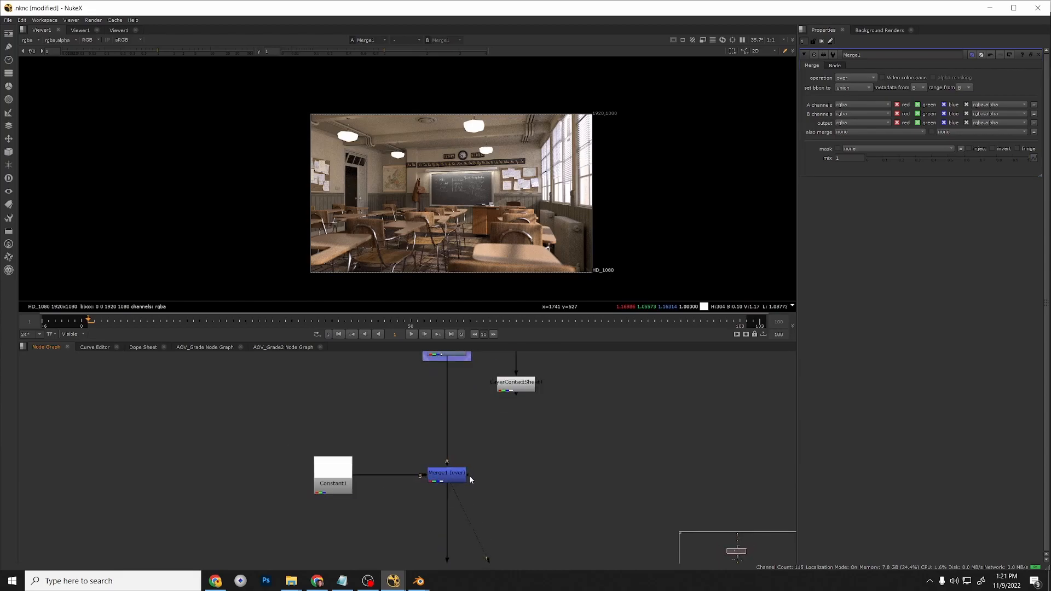
Move Constant1 farther from Merge1 and add an unconnected LightWrap node between them.
left_click_drag(330, 477, 276, 477)
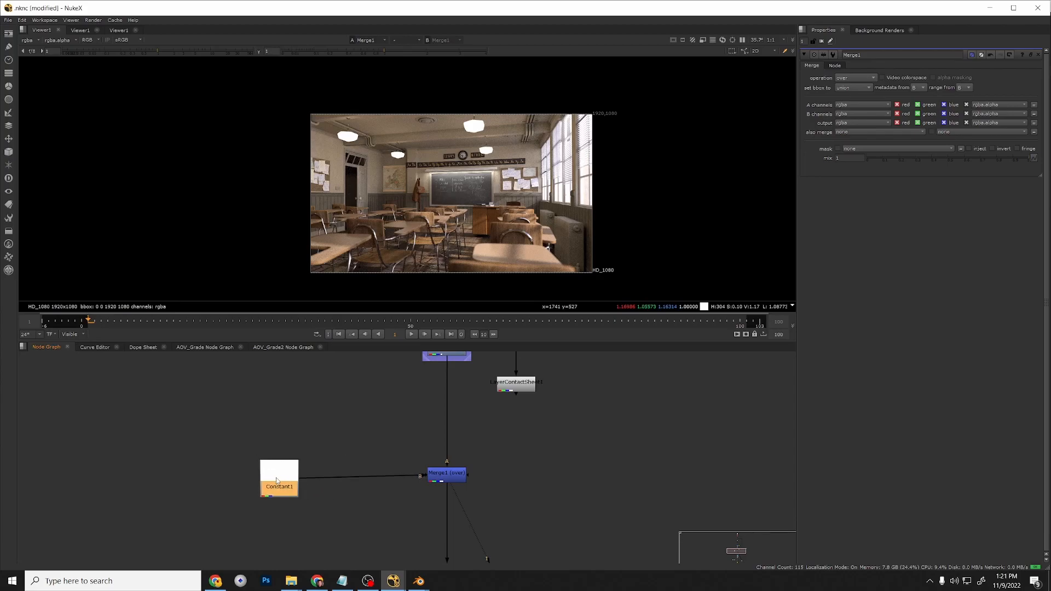
left_click(384, 499)
key("Tab")
type("light")
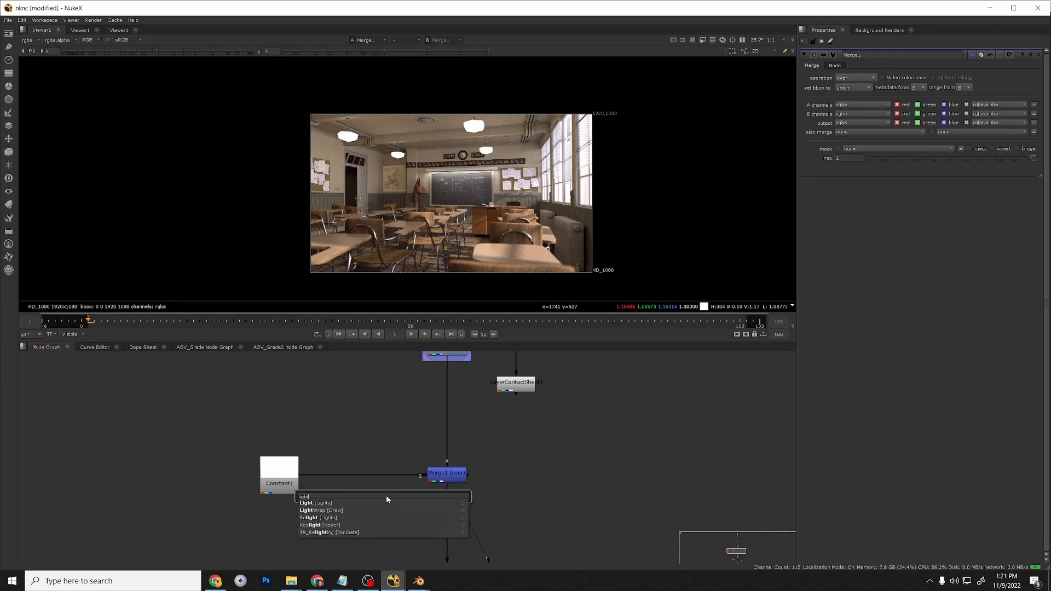
key("Down")
key("Return")
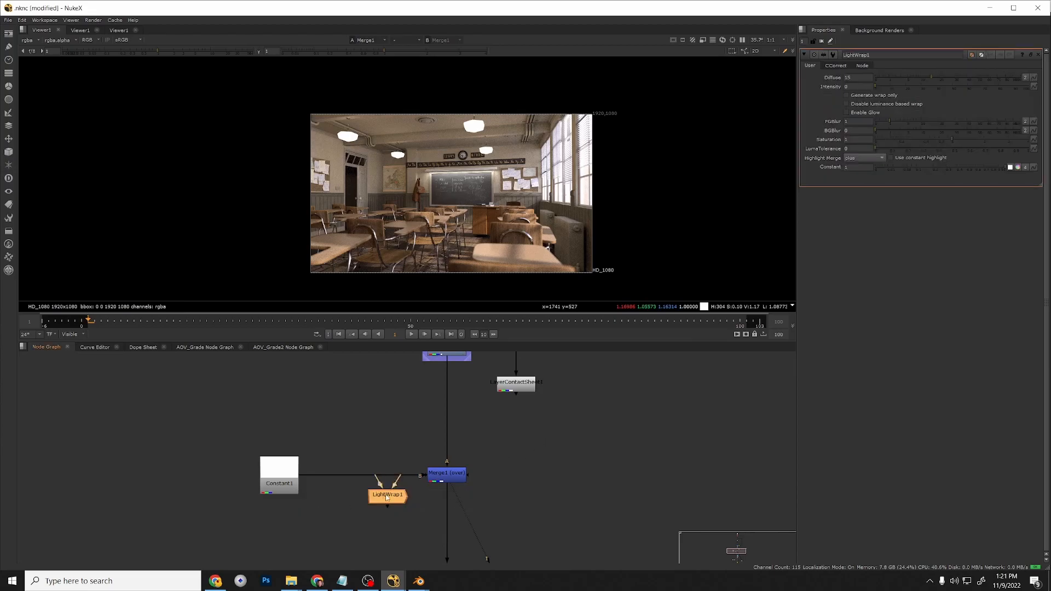
Place LightWrap1 below Merge1, with its A input on Merge1 and its B input on Constant1.
left_click(283, 472)
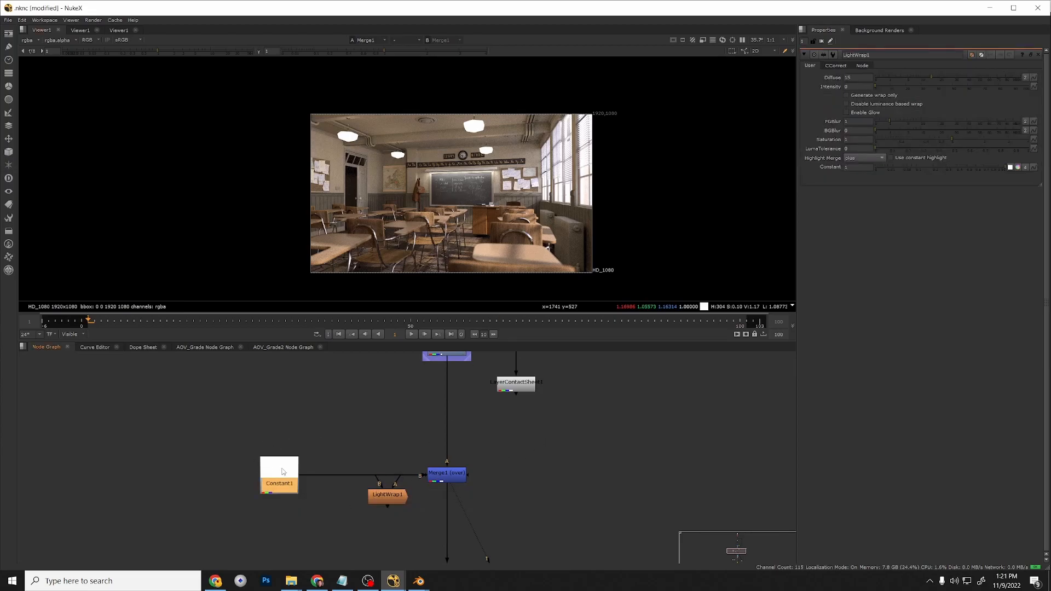
left_click_drag(388, 501, 287, 478)
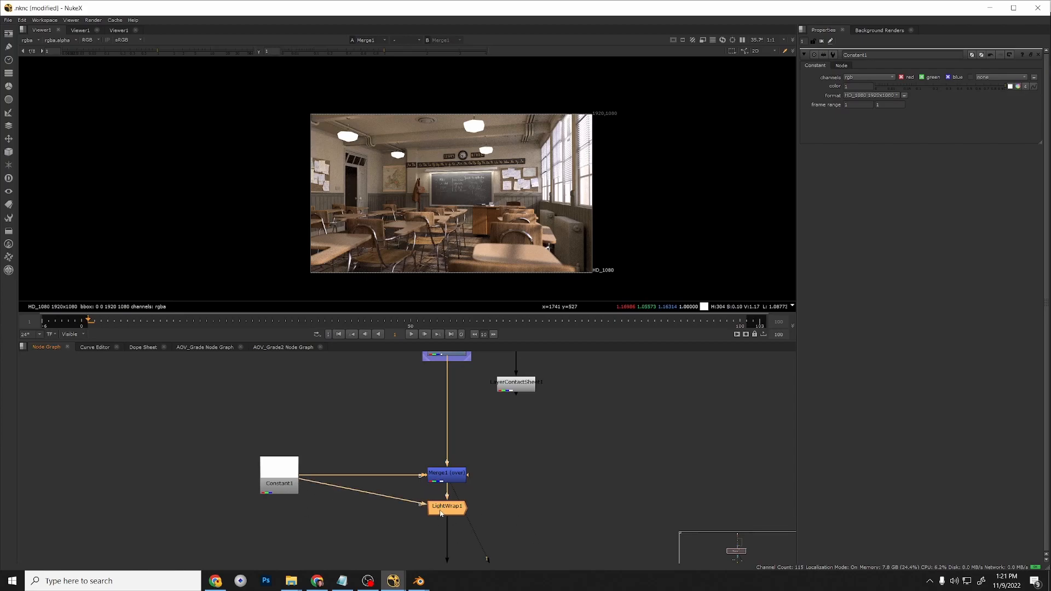
View the output of Constant1 and of Merge1 in the viewer.
left_click(277, 474)
key("1")
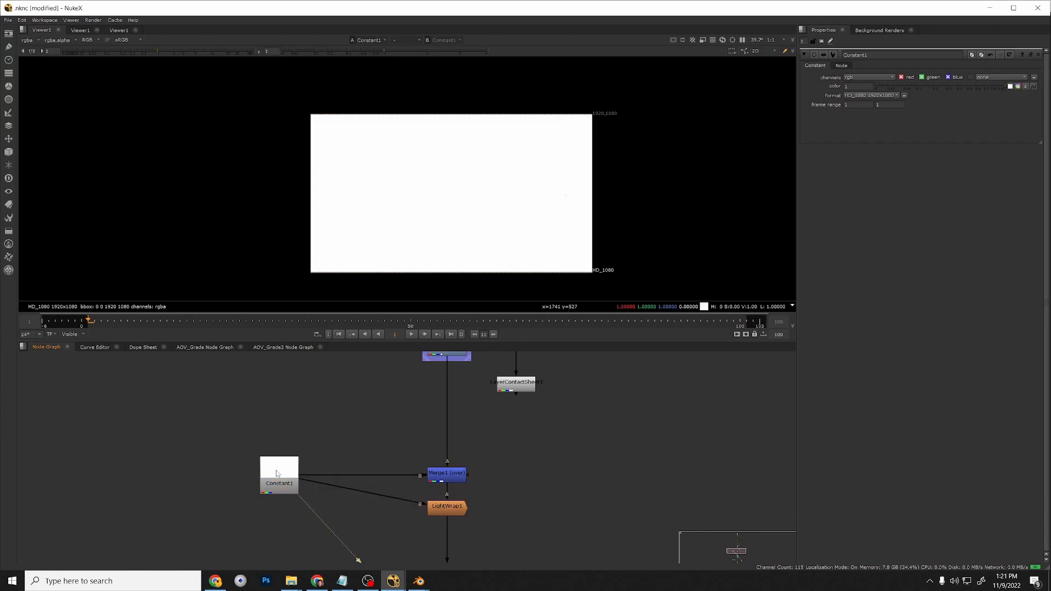
left_click(454, 509)
left_click(450, 482)
key("1")
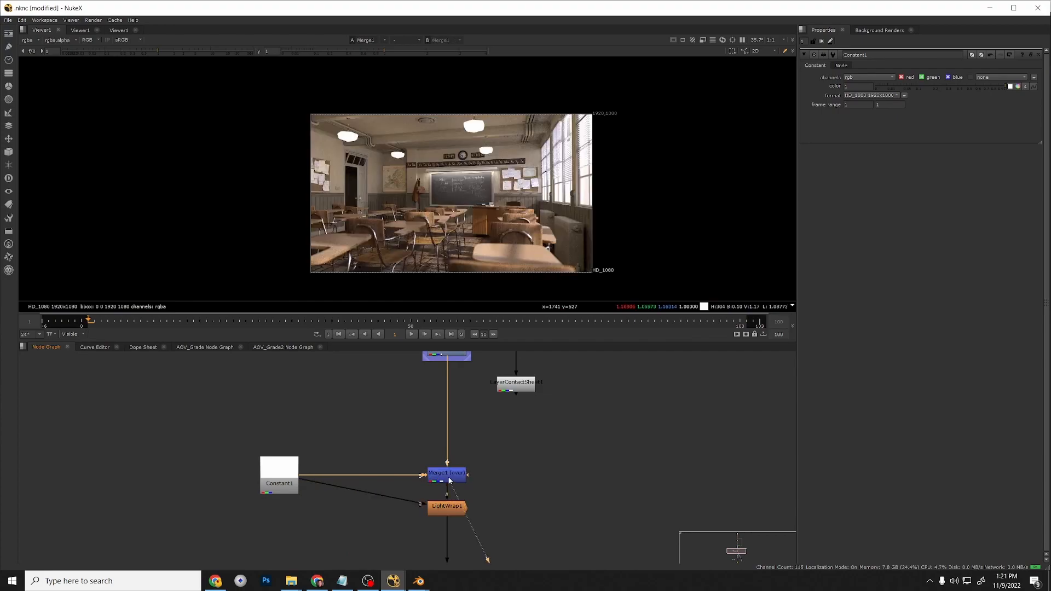
Show LightWrap1 in the viewer and set its diffuse to 100 and intensity to 5.5.
left_click(451, 507)
key("1")
double_click(451, 507)
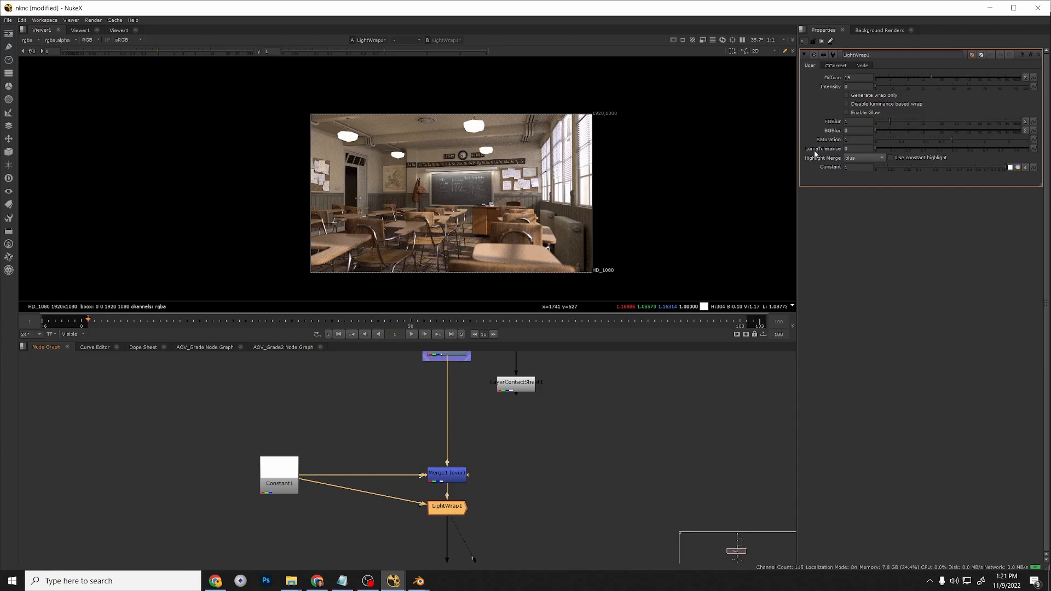
left_click_drag(884, 85, 1022, 78)
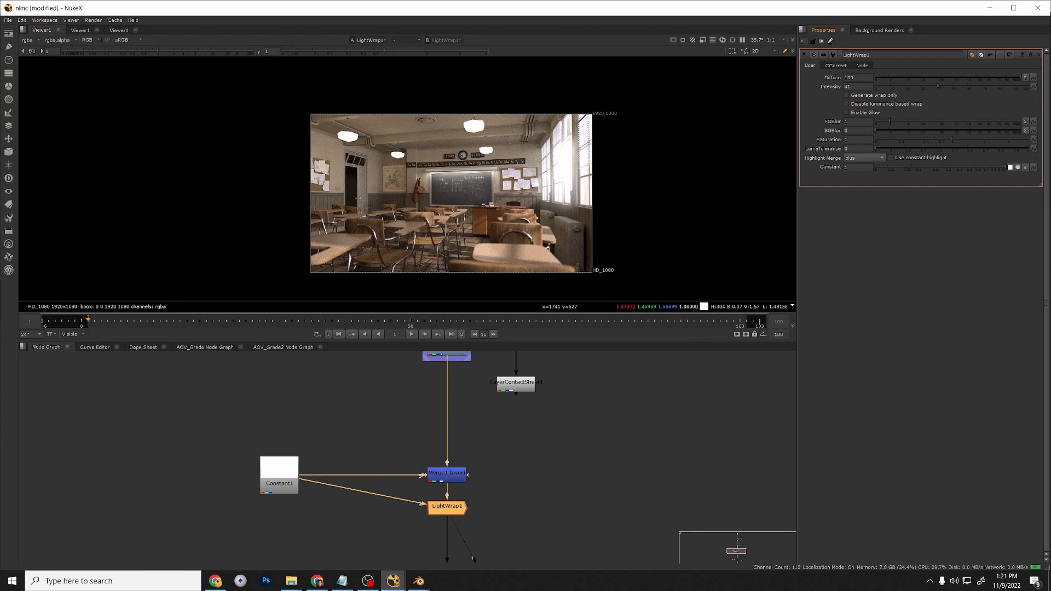
left_click_drag(912, 86, 883, 93)
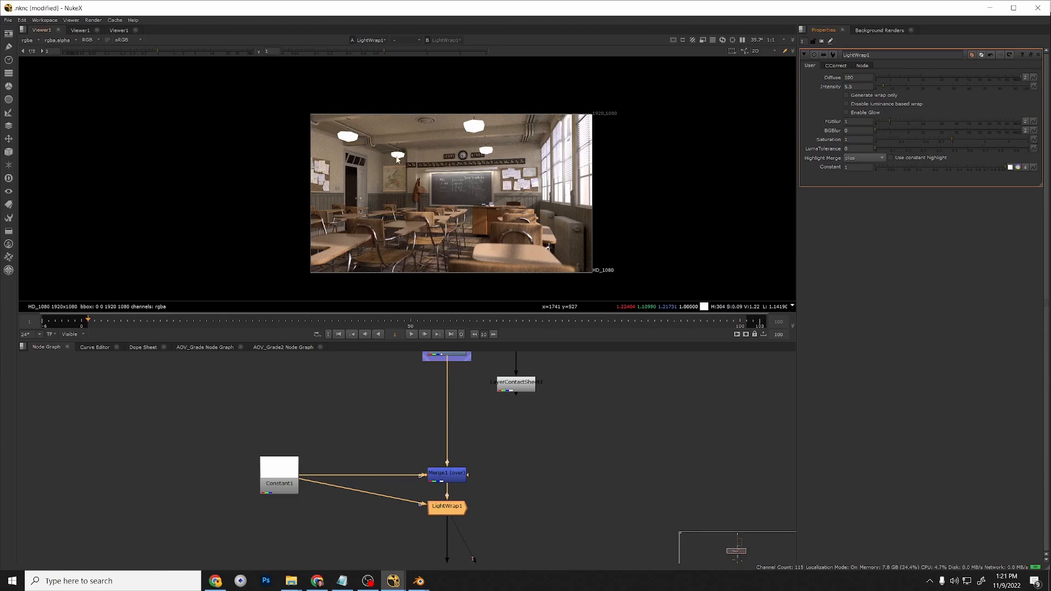
scroll(495, 512, "down", 3)
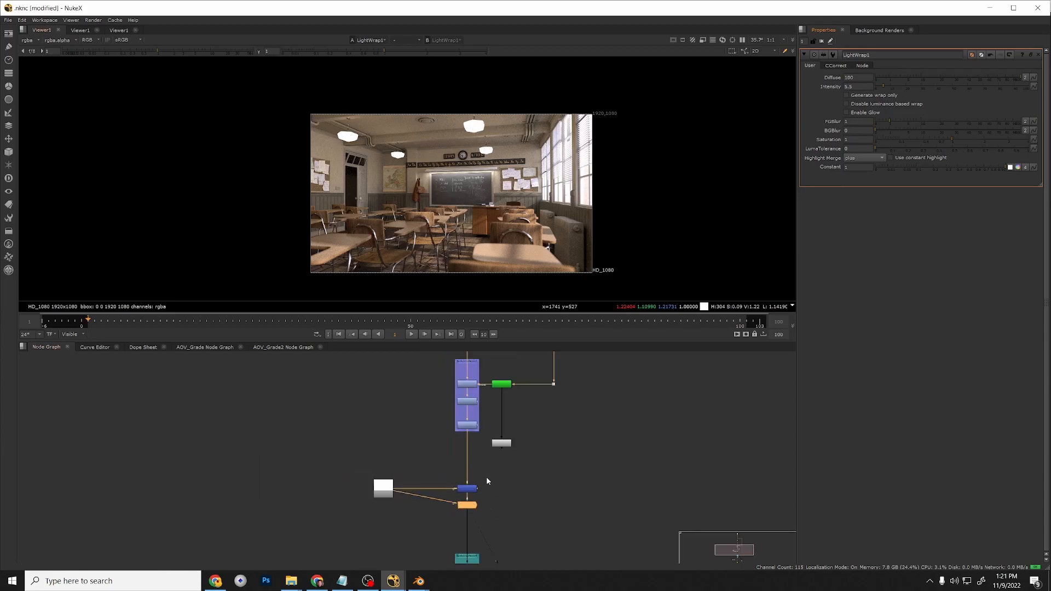
scroll(459, 459, "up", 3)
left_click(458, 455)
key("g")
left_click_drag(459, 455, 474, 454)
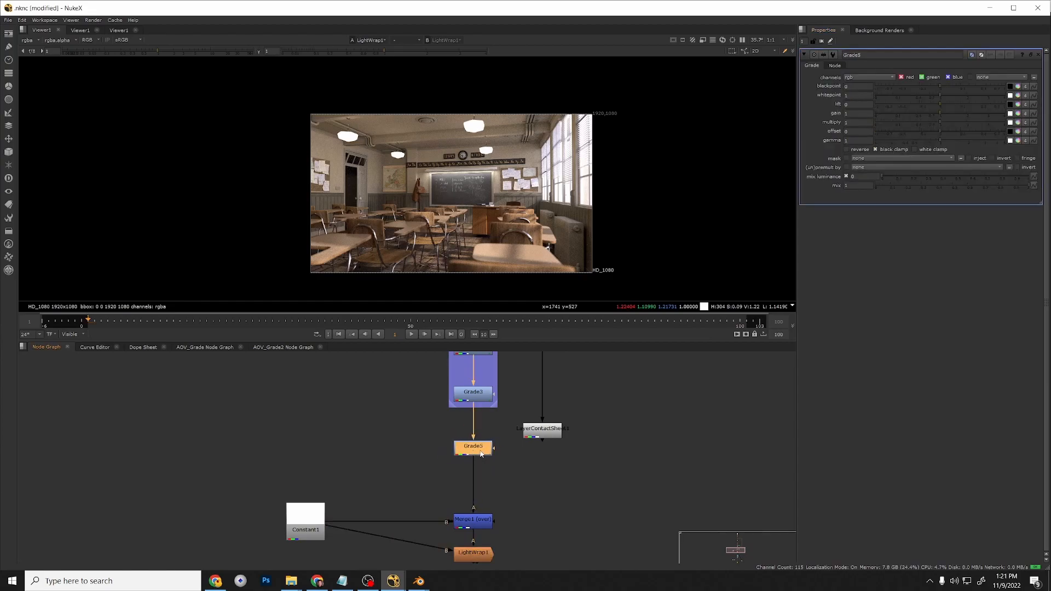
key("Delete")
Move the LayerContactSheet node away from the chain and extend the grade backdrop down to just above Merge1.
scroll(542, 520, "down", 2)
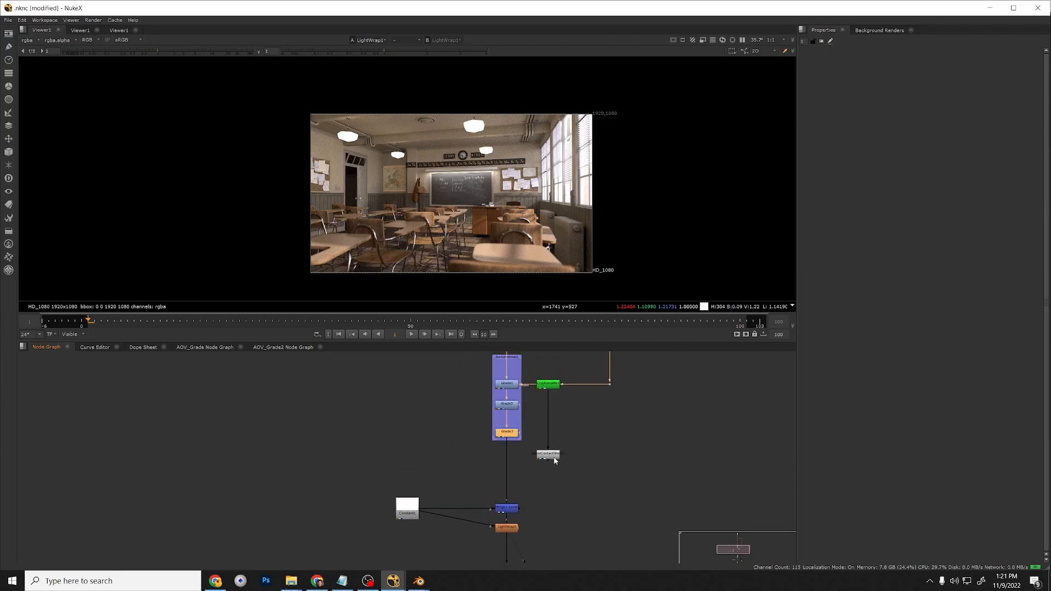
left_click(662, 432)
left_click_drag(515, 455, 520, 505)
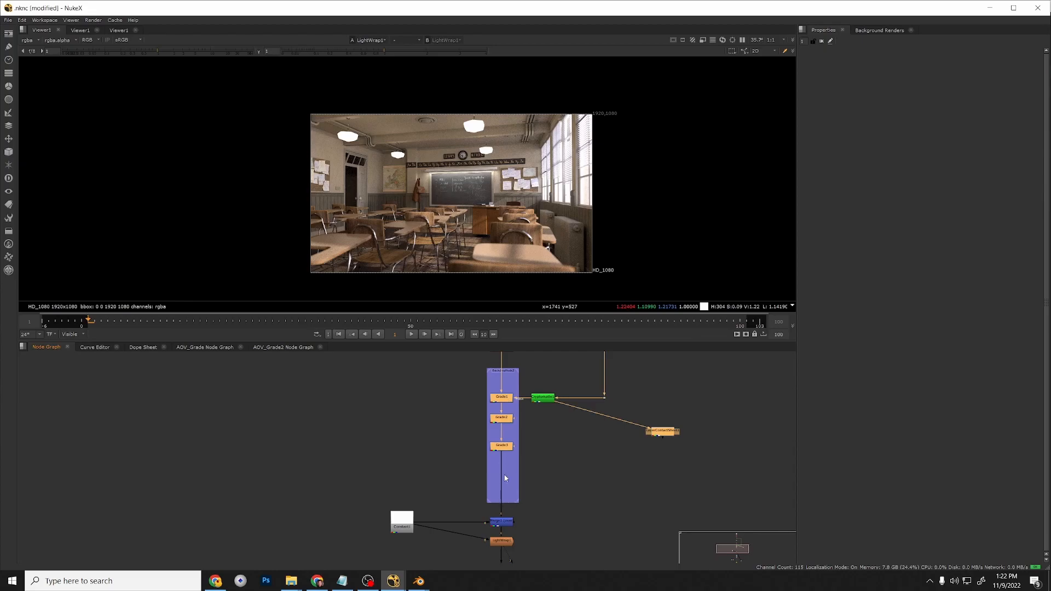
scroll(510, 491, "up", 2)
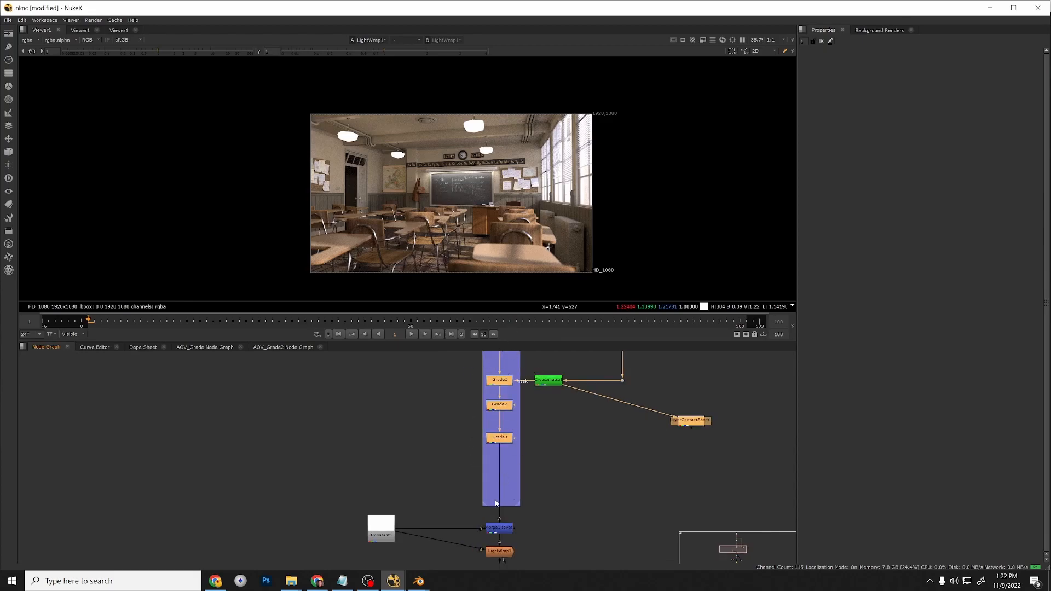
key("g")
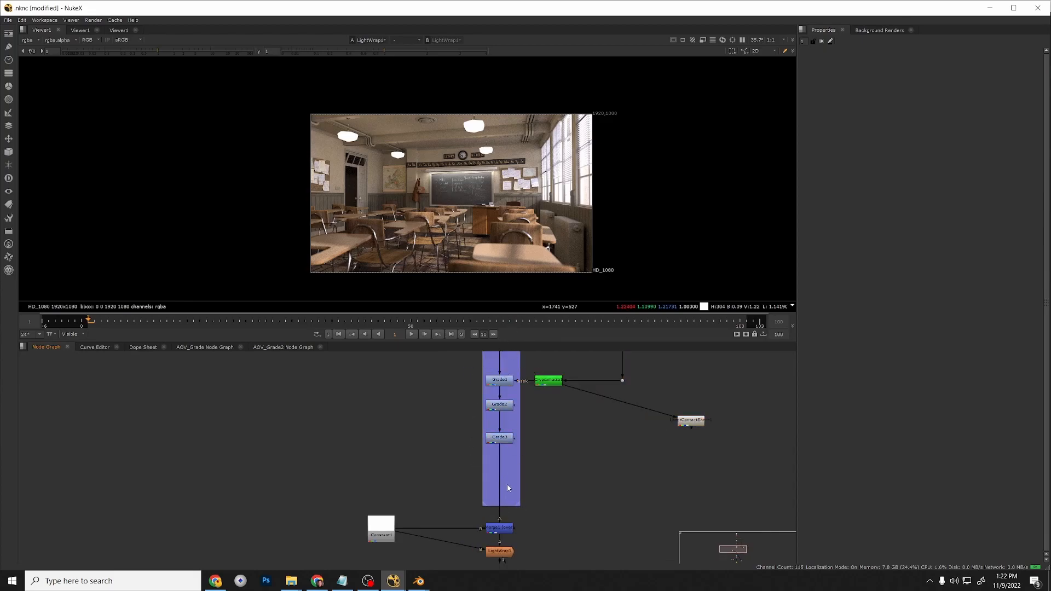
key("Delete")
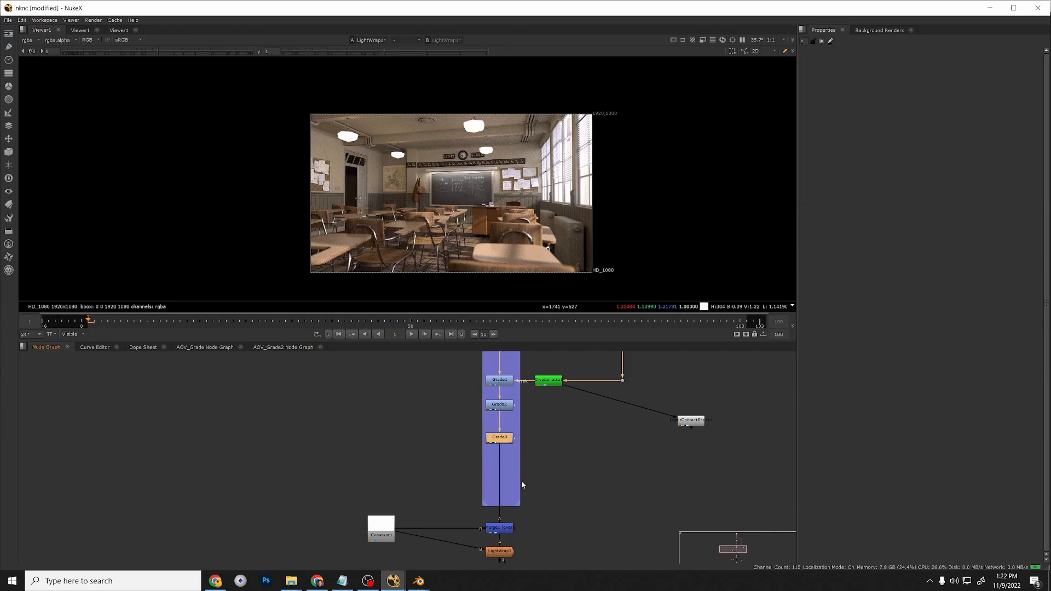
Insert a Glow node between Grade3 and Merge1, inside the backdrop.
key("Tab")
type("glow")
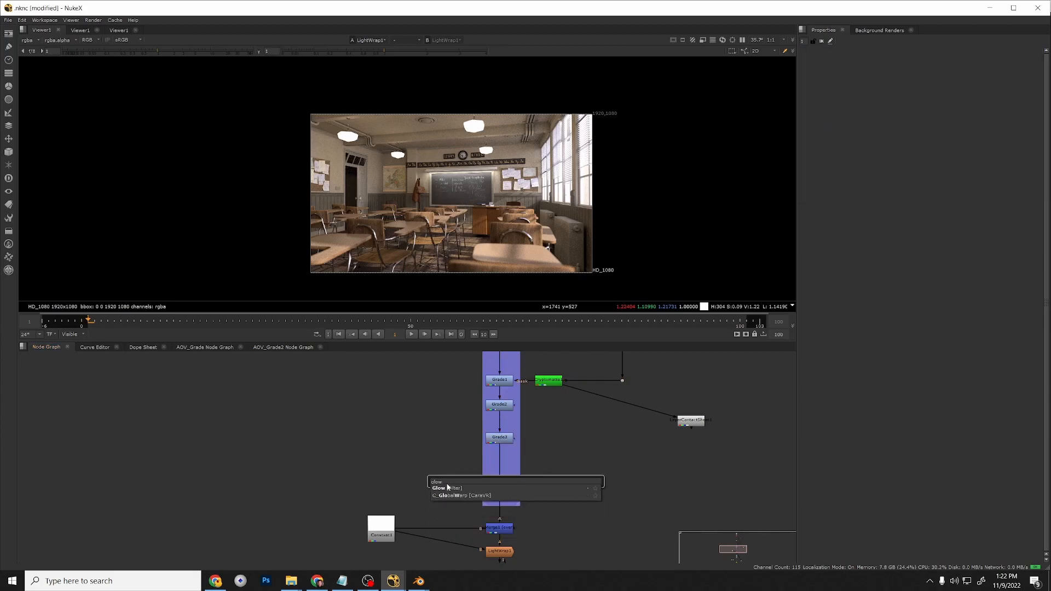
key("Return")
left_click_drag(521, 481, 503, 478)
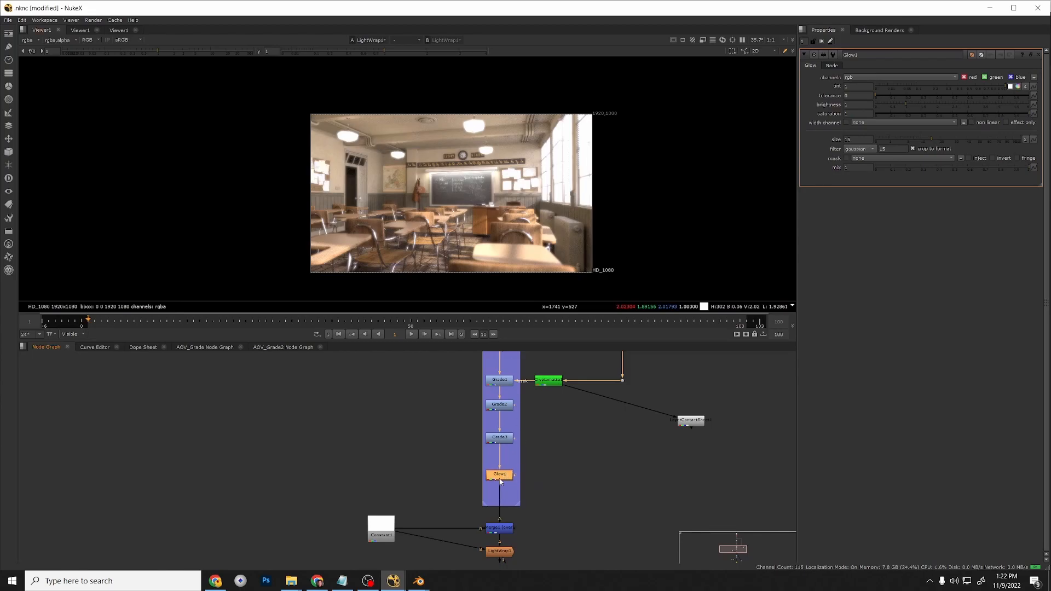
left_click_drag(503, 481, 528, 480)
left_click_drag(547, 410, 571, 466)
left_click(571, 467)
key("Tab")
type("crypt")
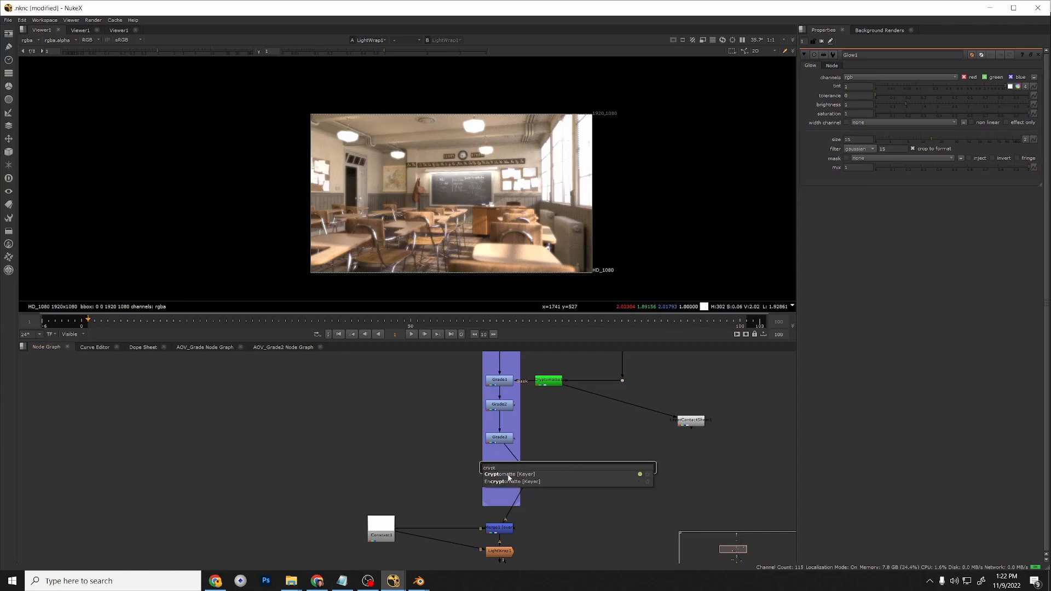
key("Escape")
left_click_drag(531, 477, 501, 476)
middle_click_drag(526, 477, 514, 416)
left_click(563, 409)
key("Delete")
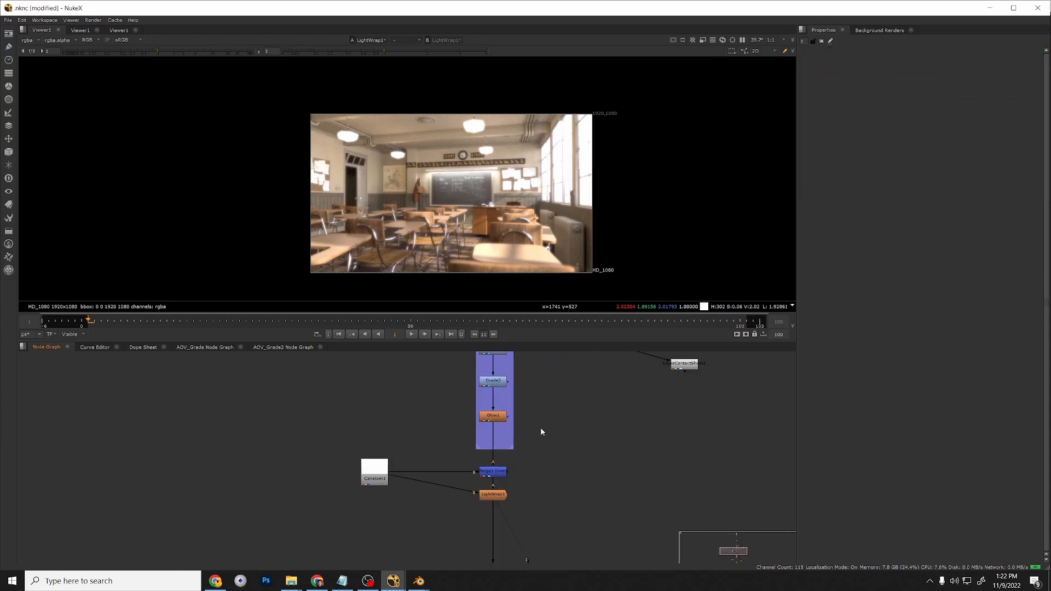
Delete LightWrap1 and cut Glow1 out of the node chain.
left_click(493, 495)
key("Delete")
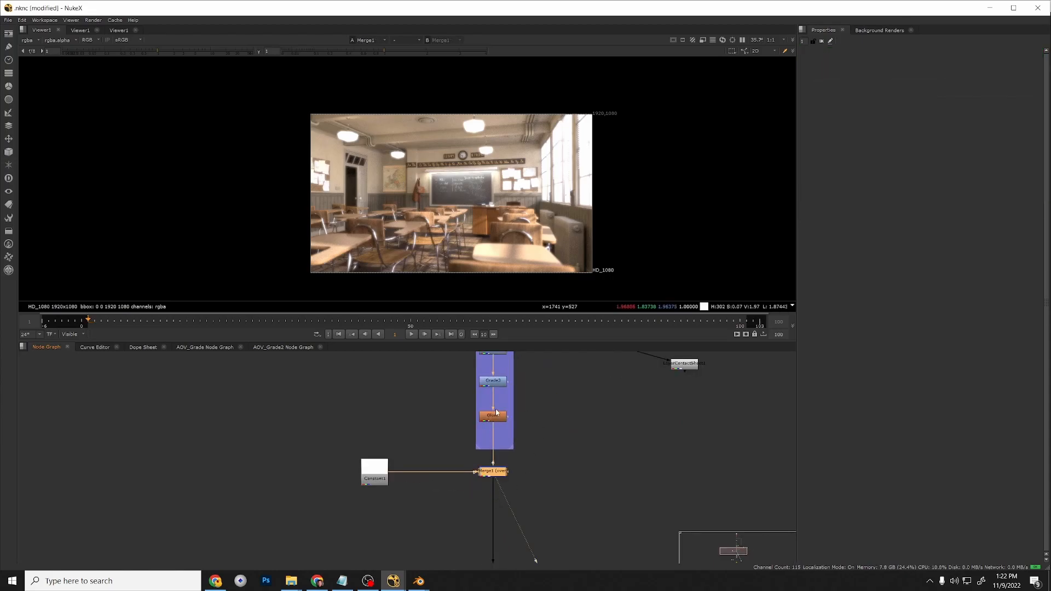
left_click(495, 420)
key("Delete")
Paste the Glow node into the main chain between Merge1 and the backdrop holding the Clamp and ZDefocus nodes.
scroll(552, 545, "down", 1)
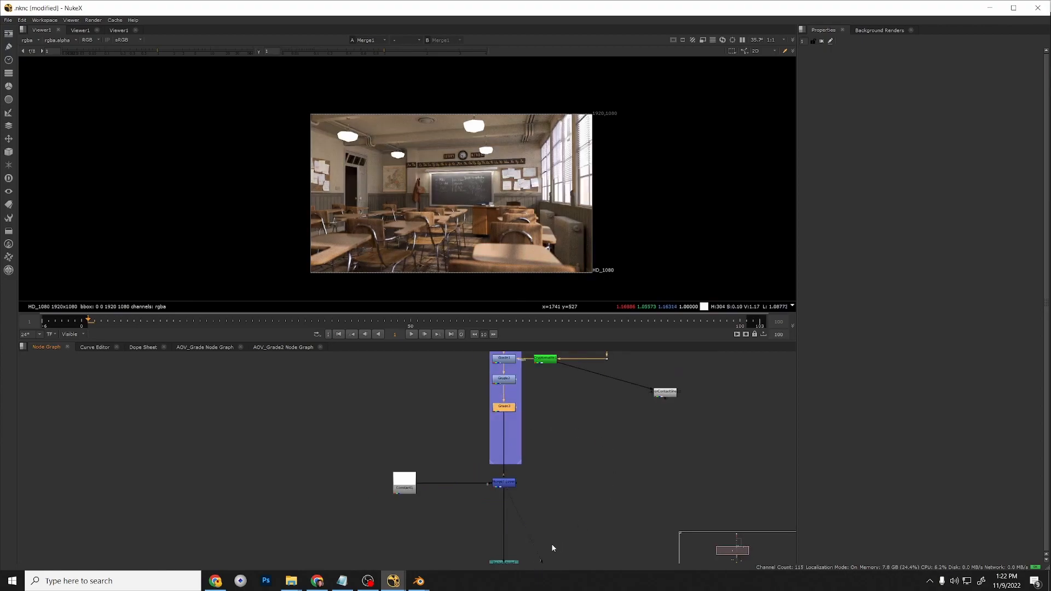
middle_click_drag(552, 540, 554, 418)
middle_click_drag(517, 465, 513, 424)
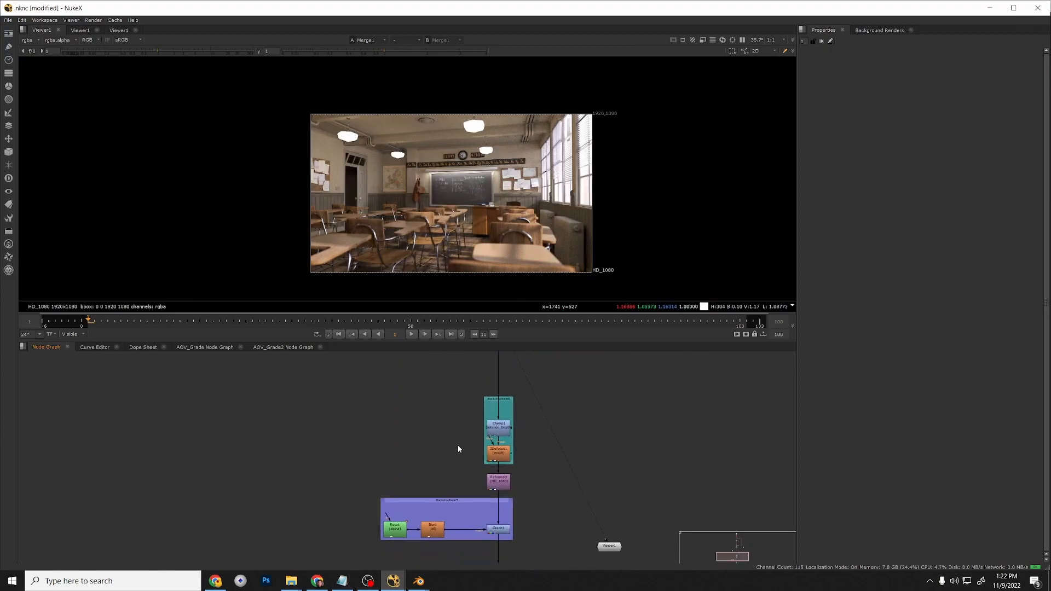
middle_click_drag(494, 497, 491, 562)
scroll(495, 446, "up", 2)
key("ctrl+v")
left_click_drag(504, 435, 495, 432)
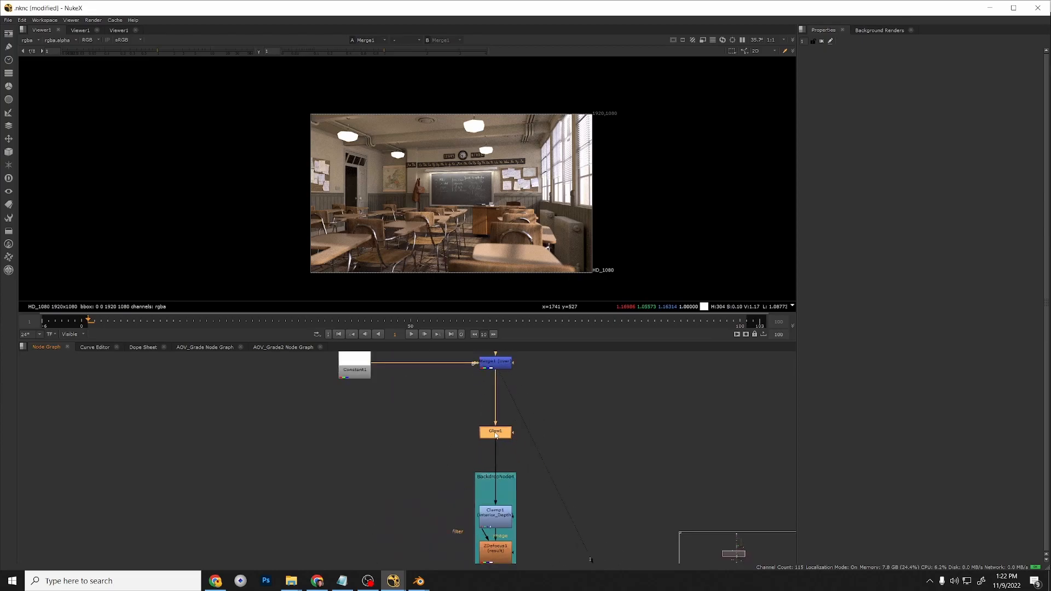
Show Glow1 in the viewer and set its tolerance to 1.
key("1")
double_click(496, 434)
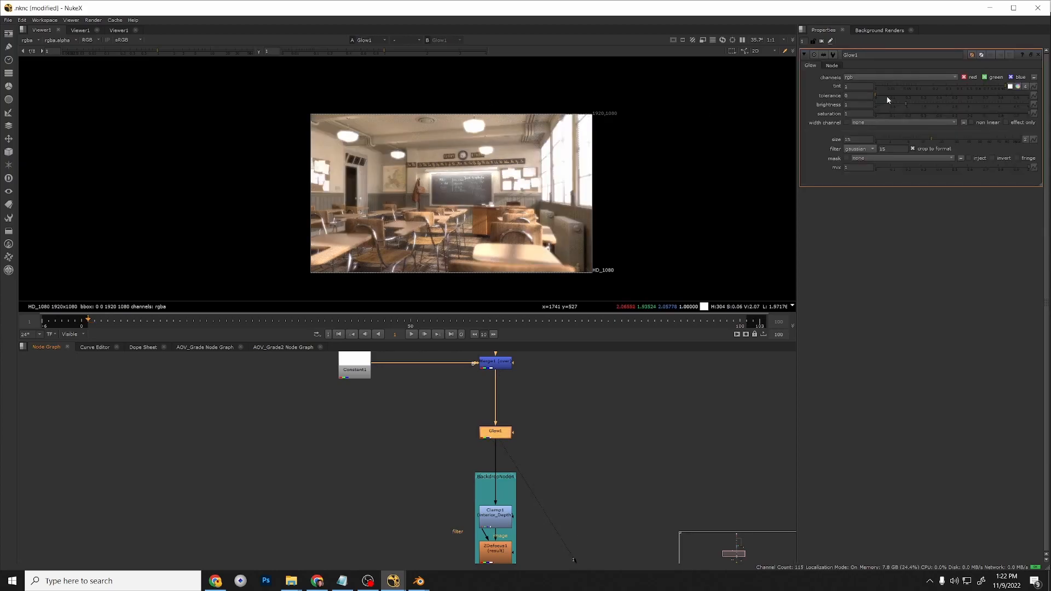
left_click_drag(887, 97, 1046, 93)
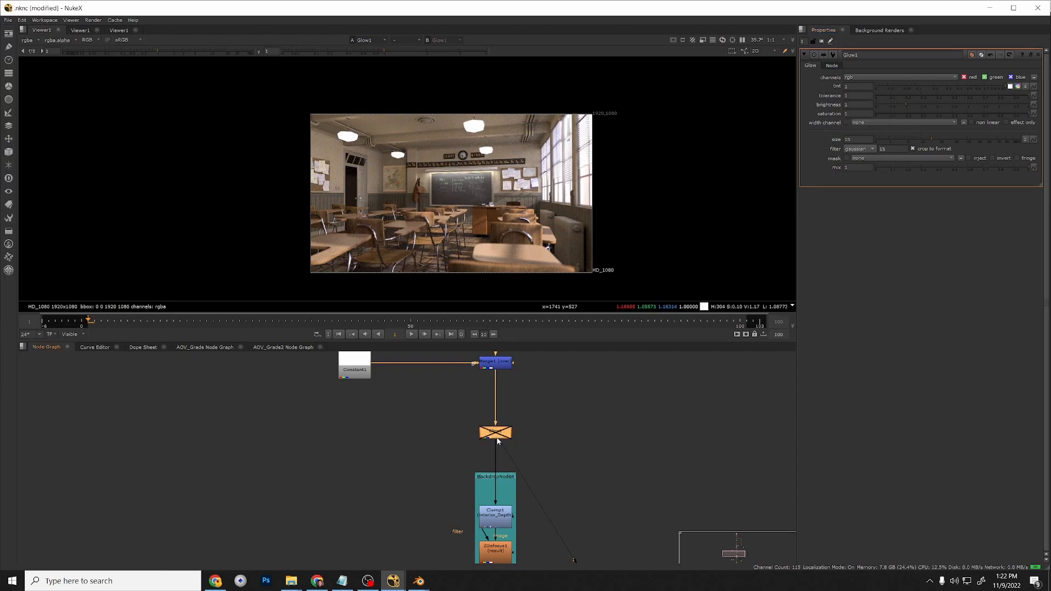
Compare the desks and chairs up close with Glow1 disabled and enabled.
scroll(425, 228, "up", 5)
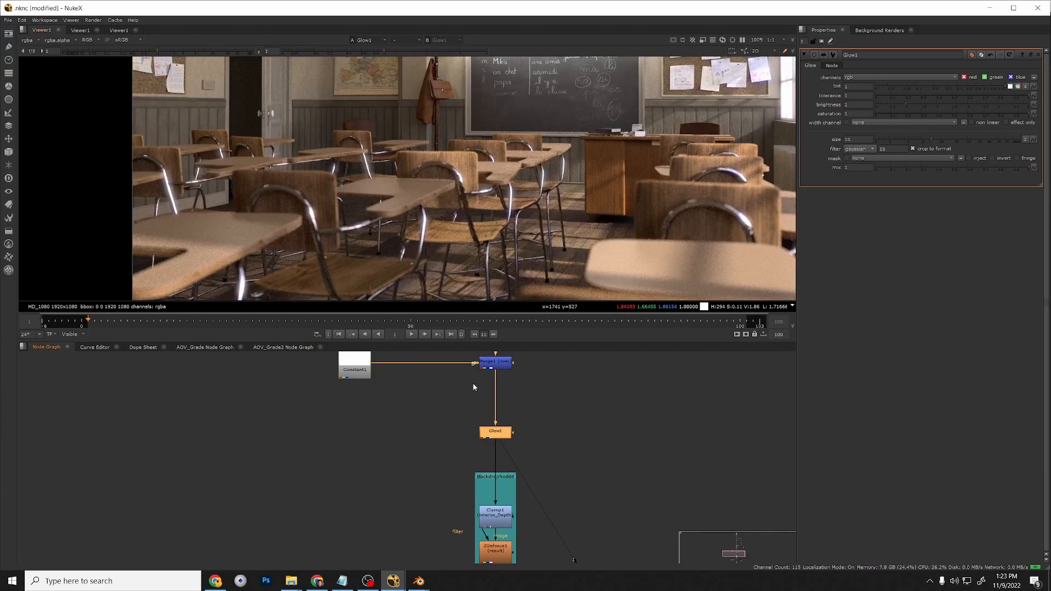
key("d")
key("d")
Move Glow1 closer to Merge1, paste a copy directly beneath it, and reduce the size of Glow1.
left_click_drag(503, 431, 503, 408)
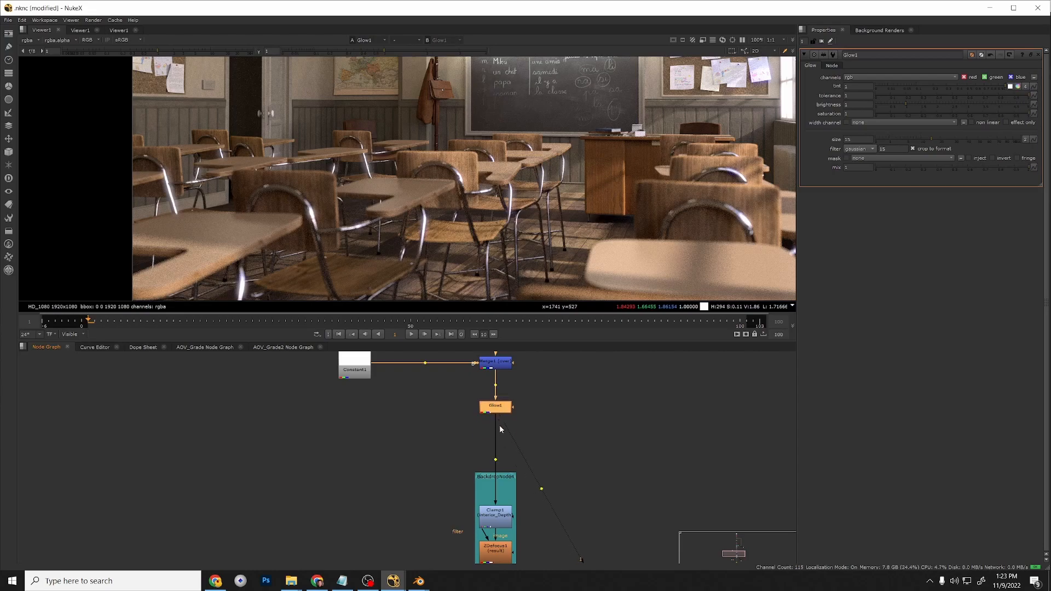
key("ctrl+v")
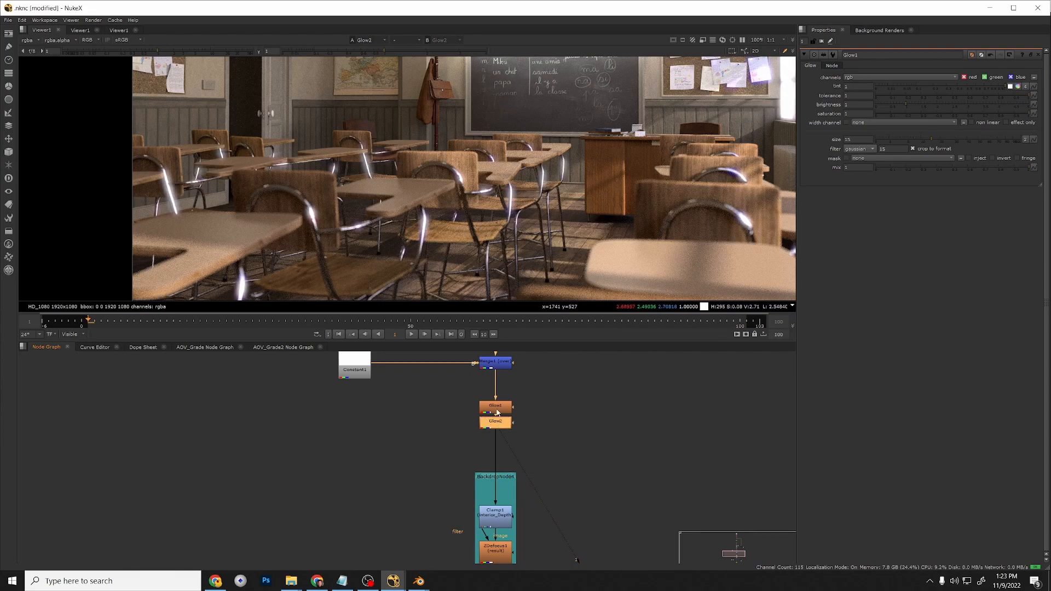
left_click(497, 412)
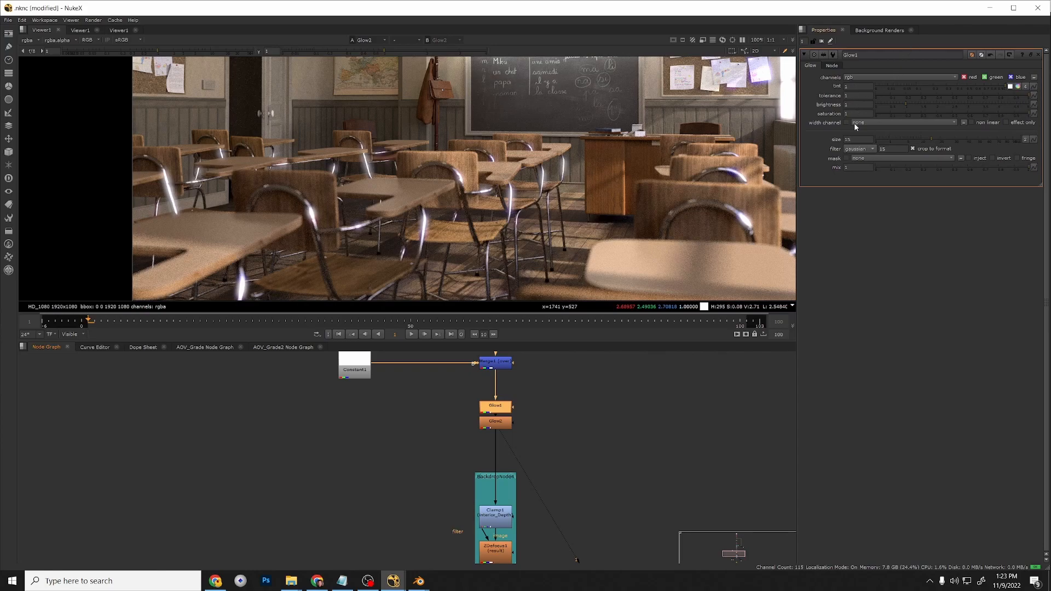
double_click(855, 138)
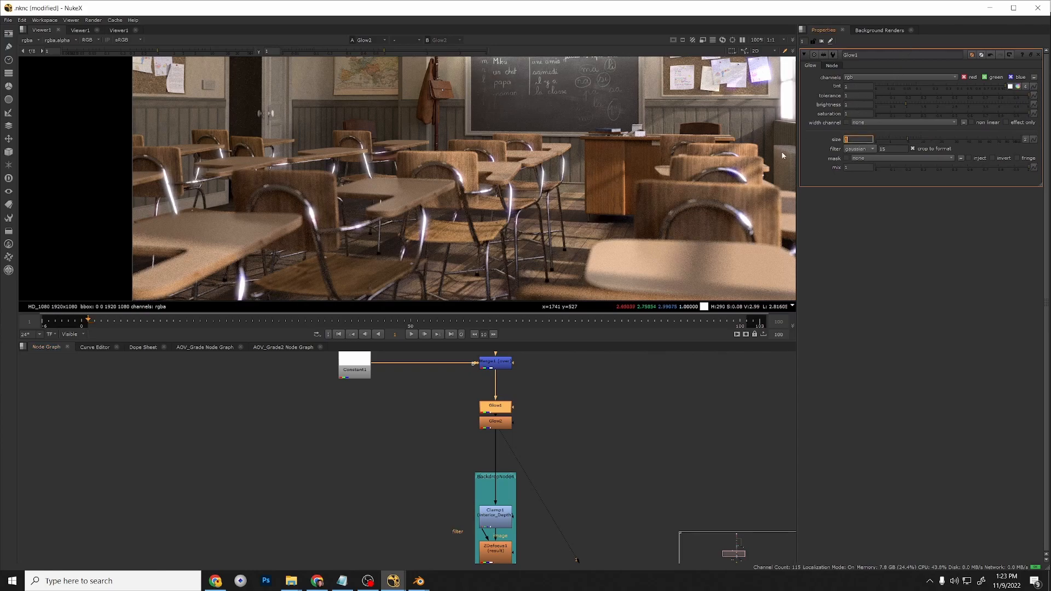
Try a size of 30 for Glow2 and settle on 7.
double_click(495, 422)
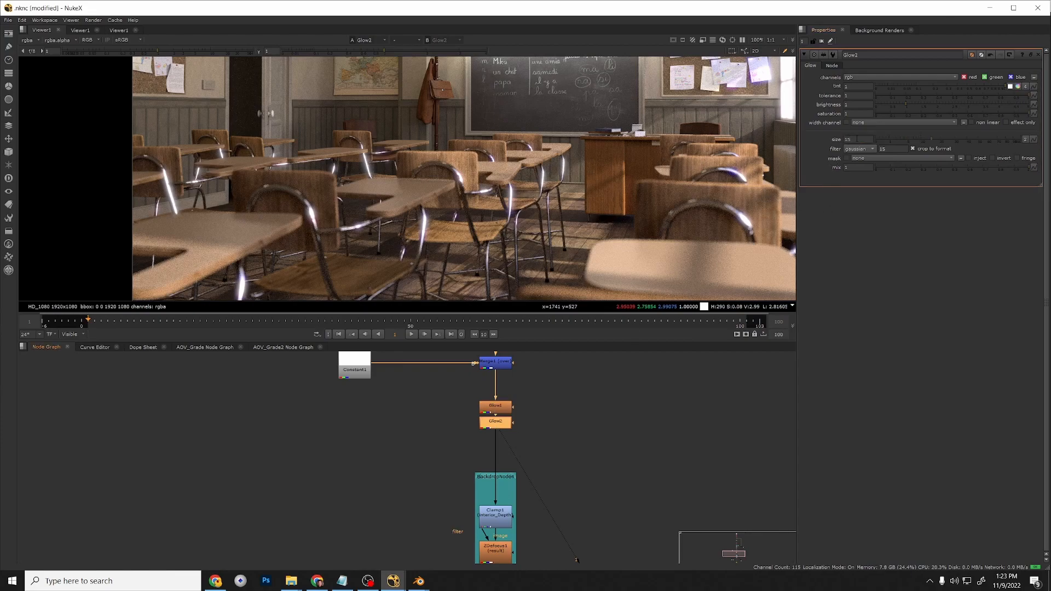
type("30")
key("Return")
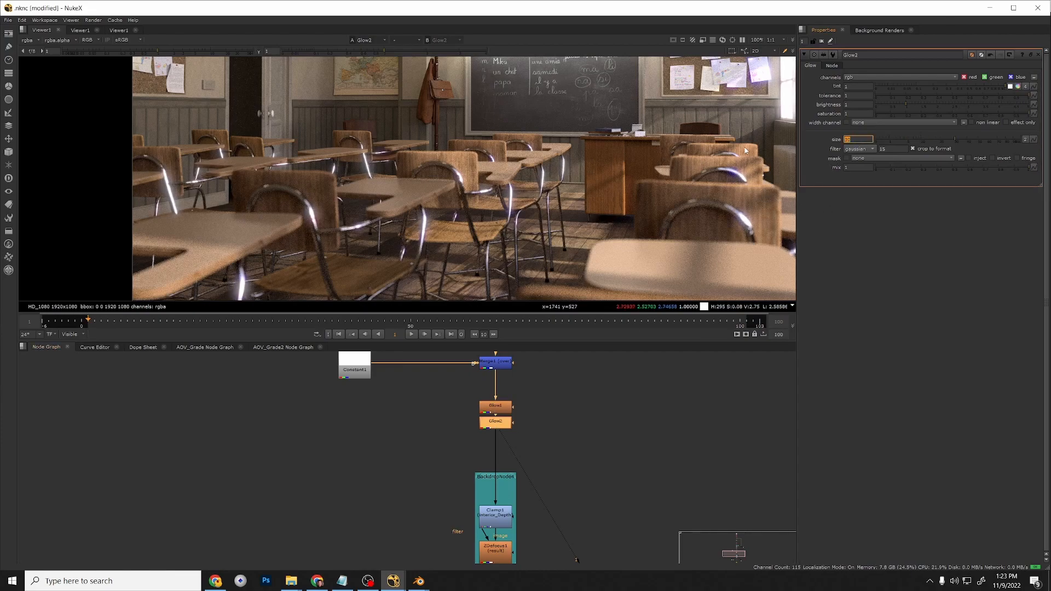
mouse_move(921, 144)
left_mouse_down()
mouse_move(889, 140)
mouse_move(923, 144)
mouse_move(914, 144)
left_mouse_up()
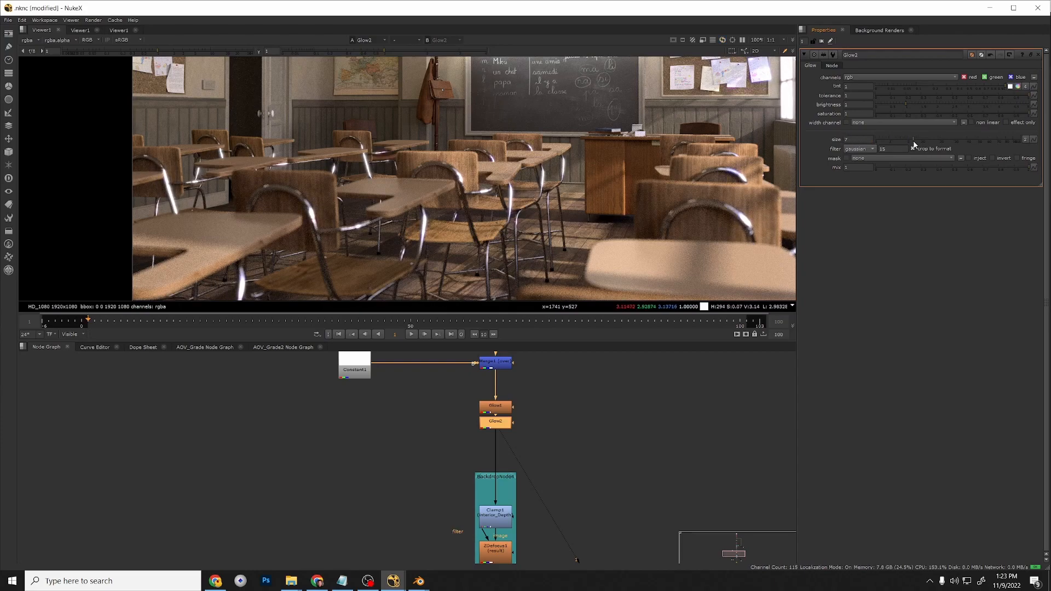
Inspect the glow on the metal chair highlights and toggle both Glow nodes to compare the full image.
scroll(327, 196, "up", 5)
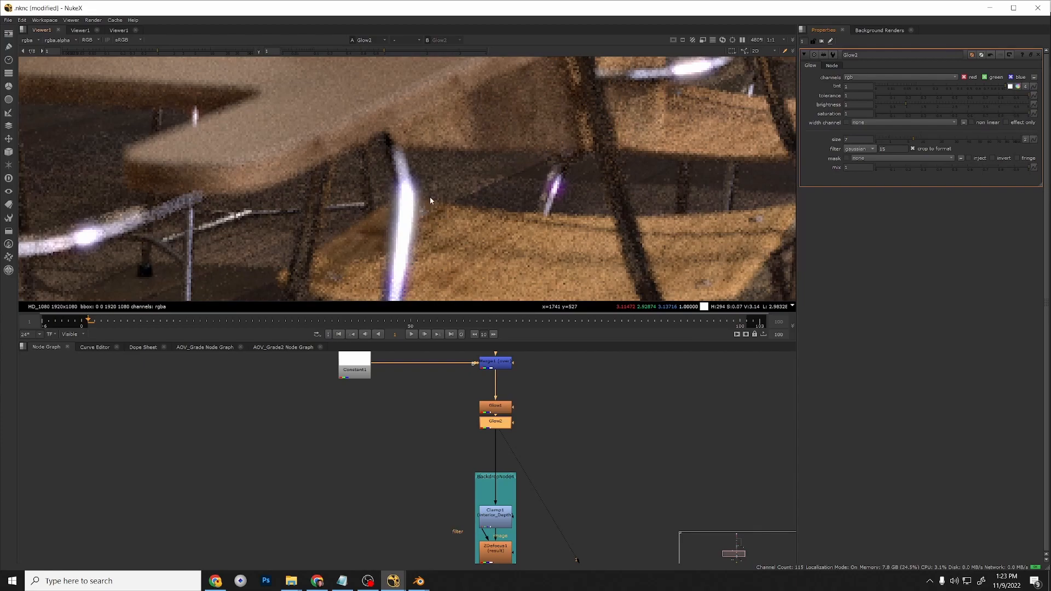
scroll(429, 196, "down", 3)
scroll(544, 483, "down", 3)
left_click_drag(536, 457, 496, 433)
scroll(421, 209, "down", 2)
scroll(430, 216, "down", 4)
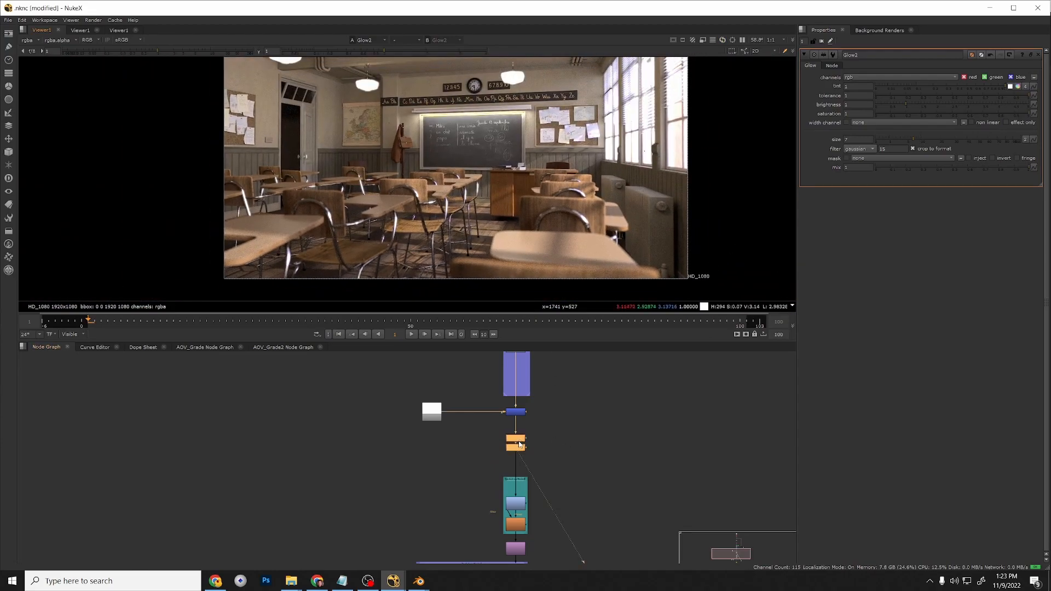
key("d")
left_click(520, 442)
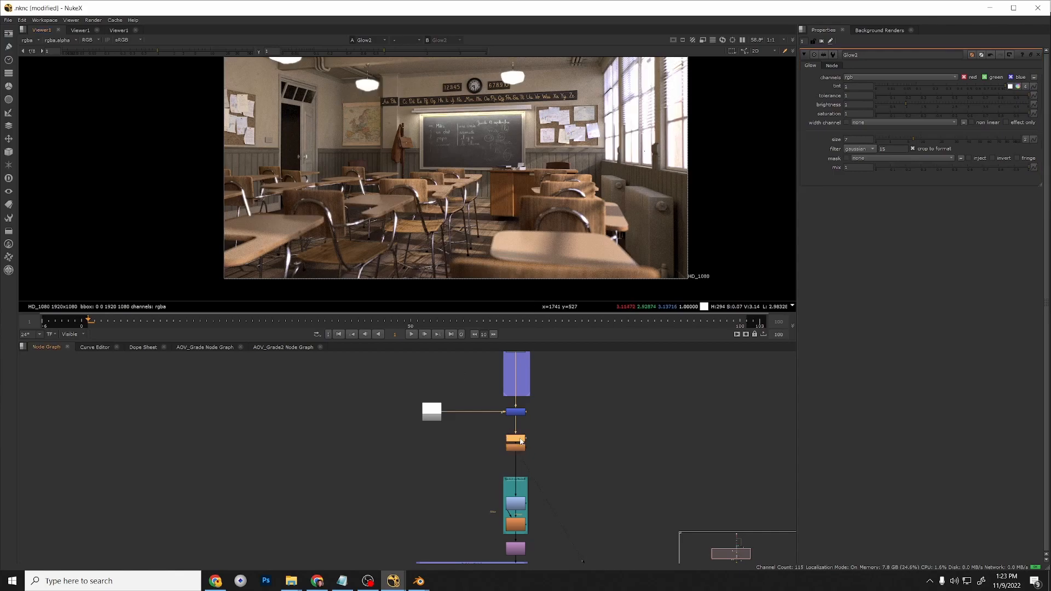
Set the size of the lower Glow node, Glow2, to 45.5 and its brightness to 0.16.
double_click(519, 447)
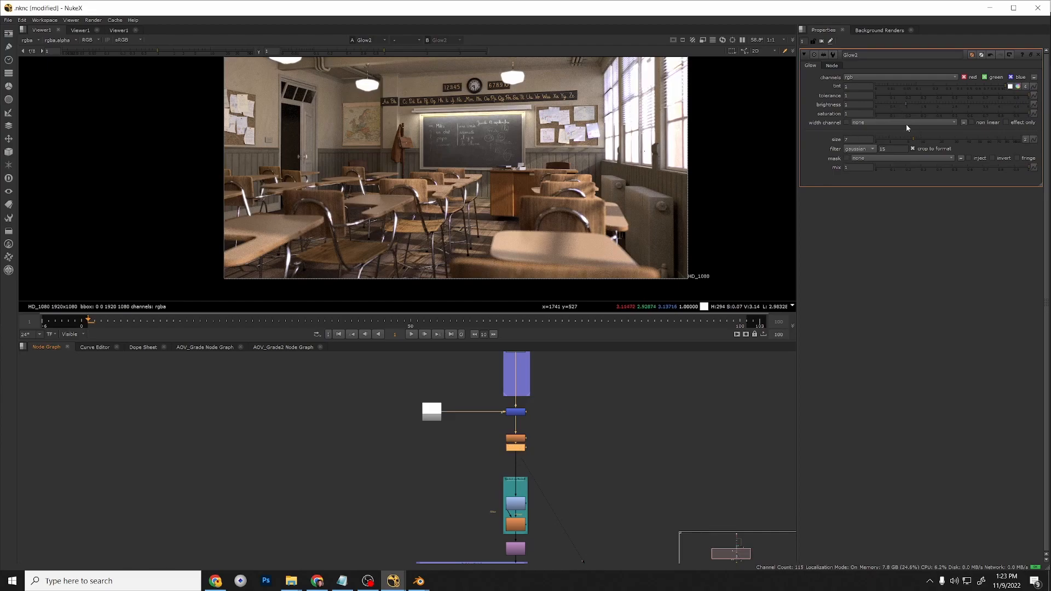
left_click_drag(927, 137, 974, 142)
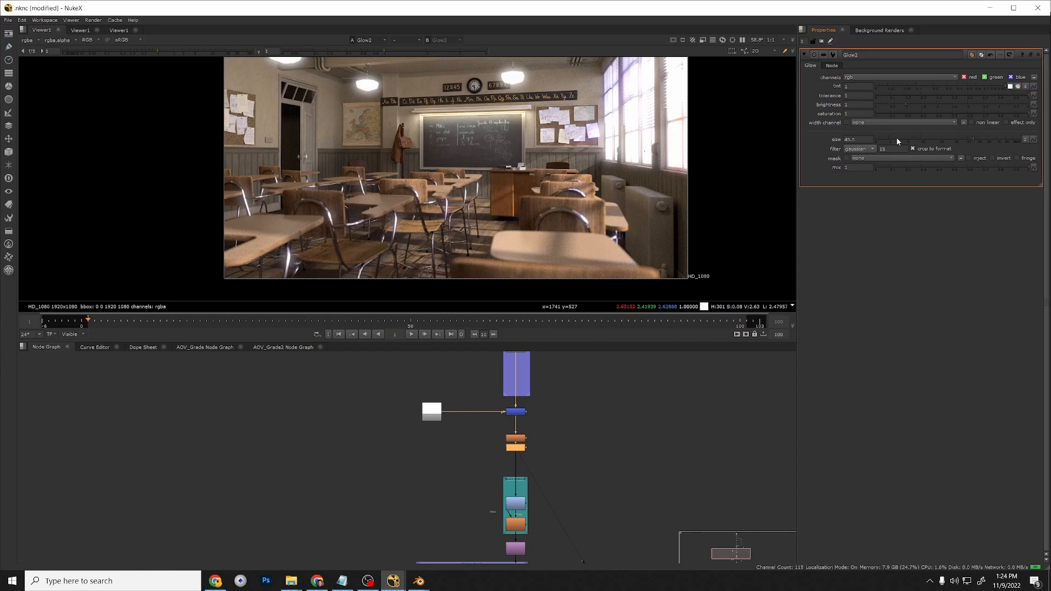
mouse_move(890, 105)
left_mouse_down()
mouse_move(864, 106)
mouse_move(880, 108)
left_mouse_up()
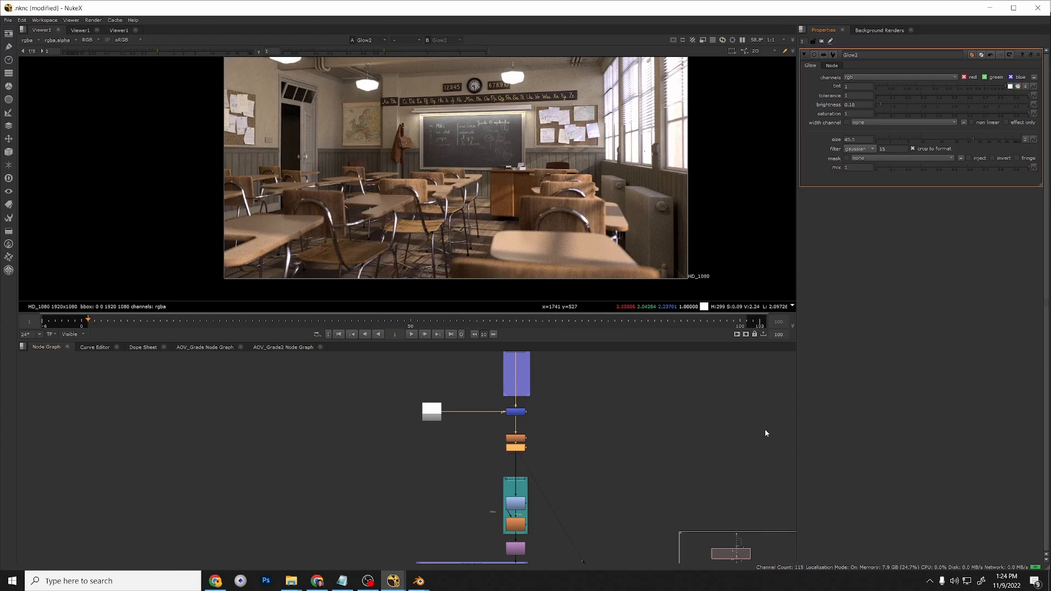
scroll(383, 219, "down", 3)
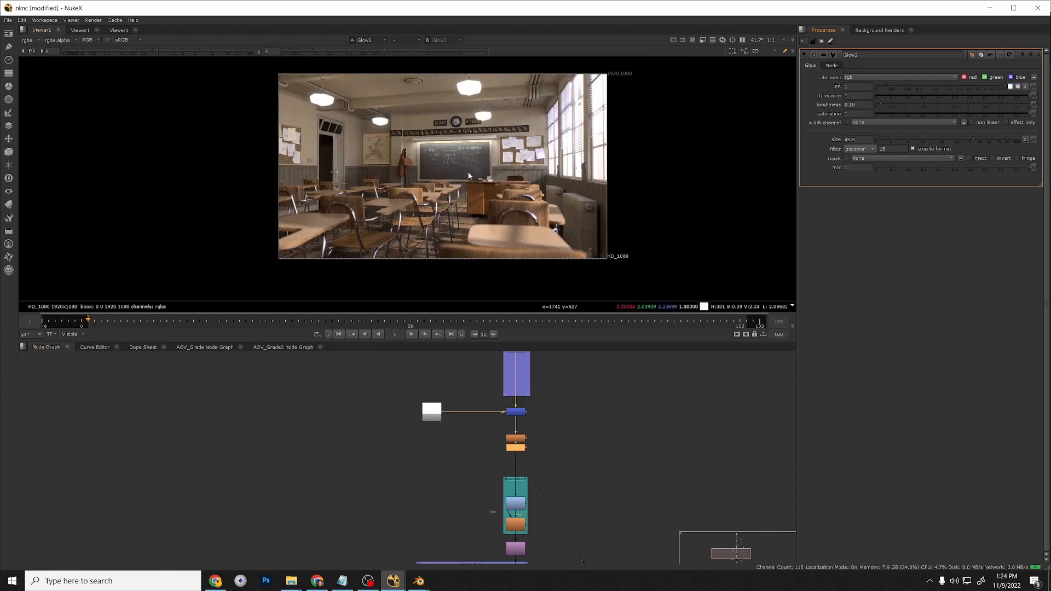
scroll(539, 451, "up", 3)
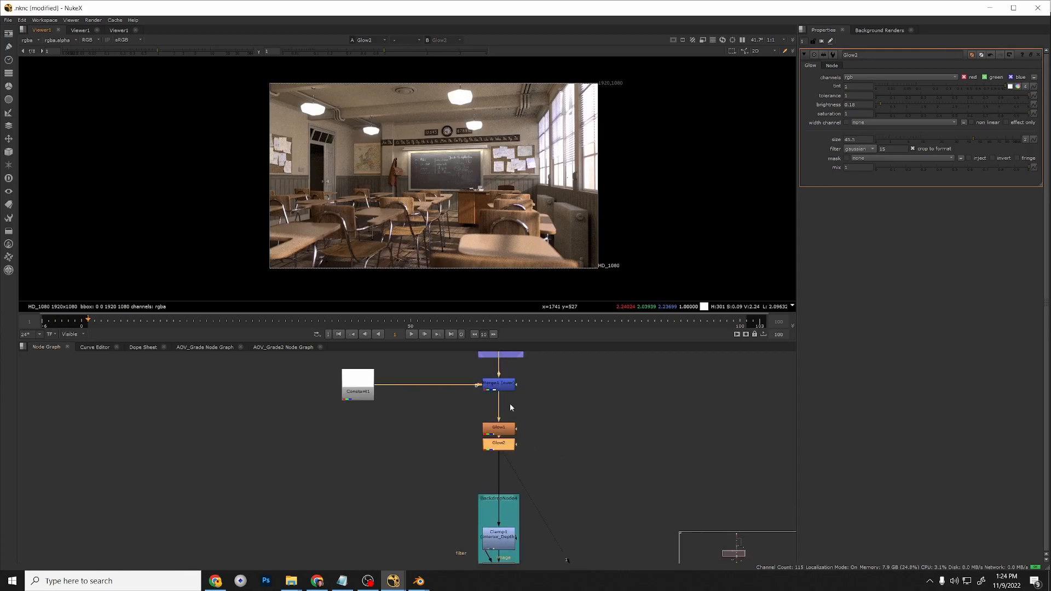
Create a backdrop around the two Glow nodes below the merge and shift them slightly down.
middle_click_drag(510, 389, 525, 497)
scroll(528, 399, "down", 3)
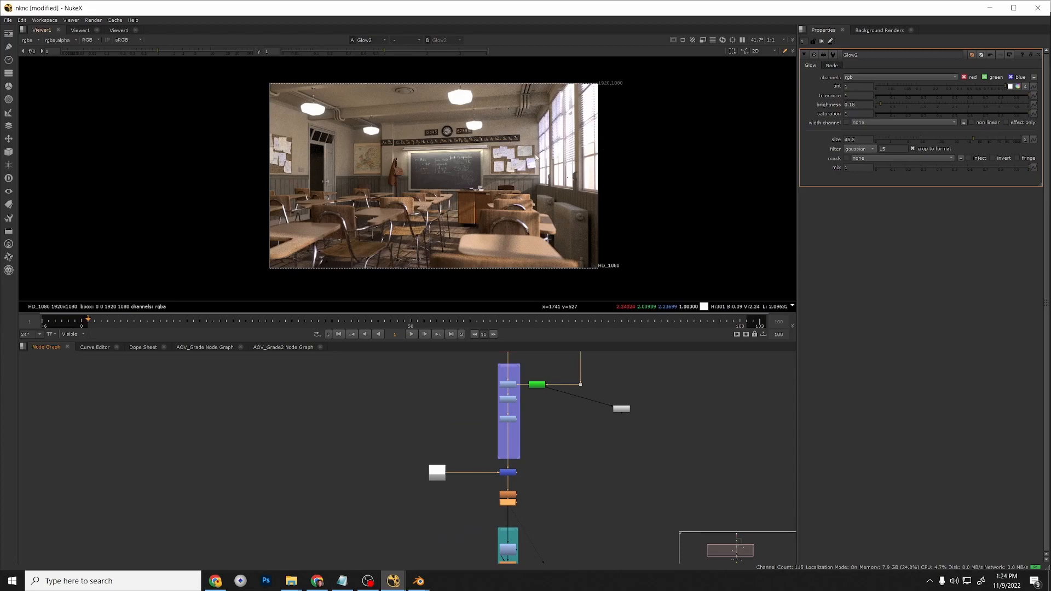
scroll(522, 487, "up", 3)
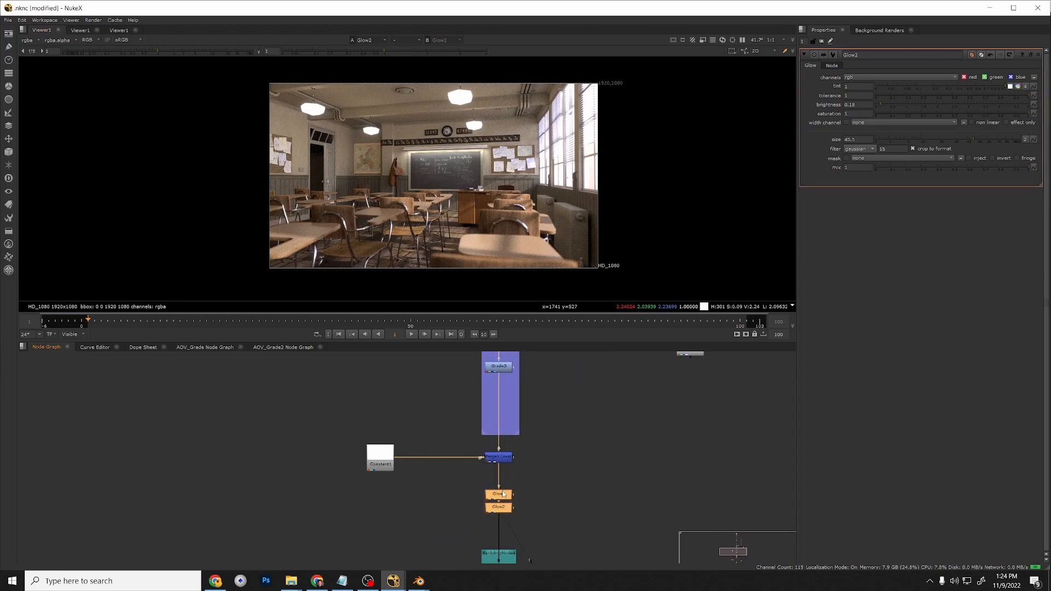
key("Tab")
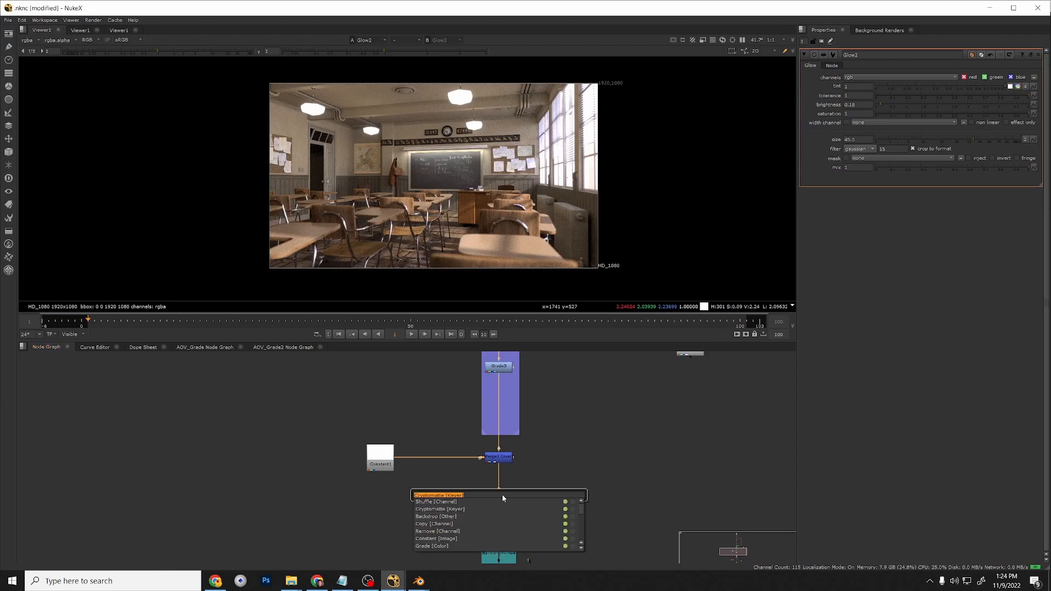
type("back")
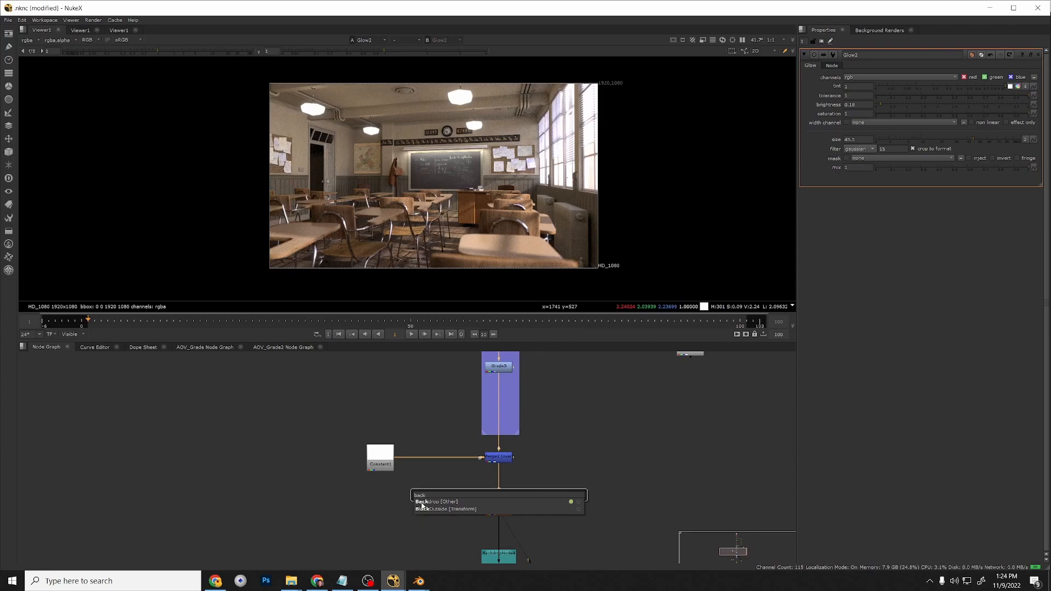
key("Return")
left_click_drag(514, 468, 510, 483)
left_click(541, 487)
Try a light blue colour on Constant1 by lowering its red and green values, and check it through the windows.
double_click(380, 455)
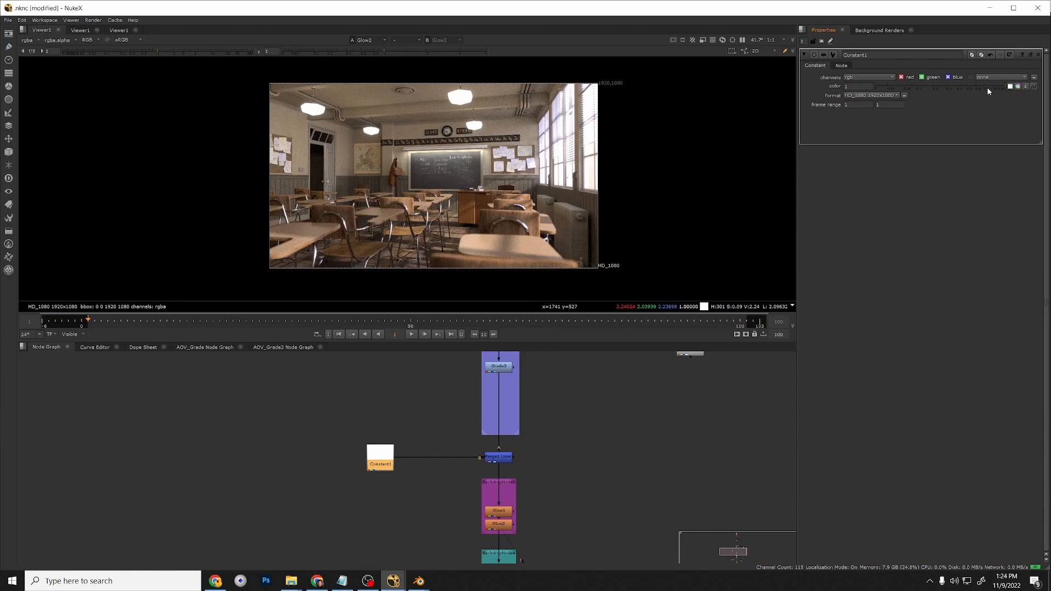
left_click(1016, 88)
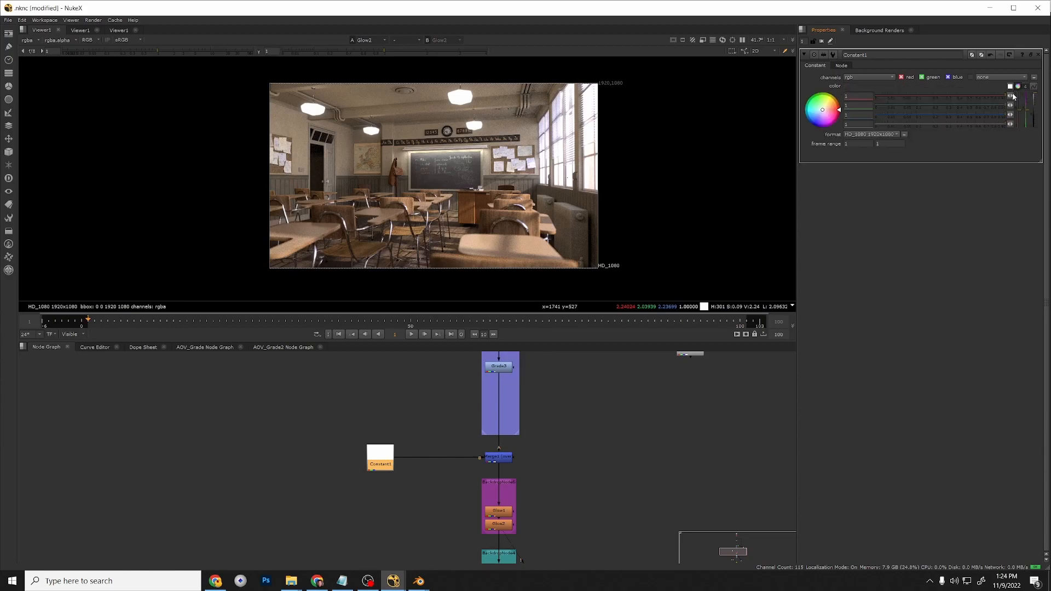
left_click(941, 96)
left_click(951, 106)
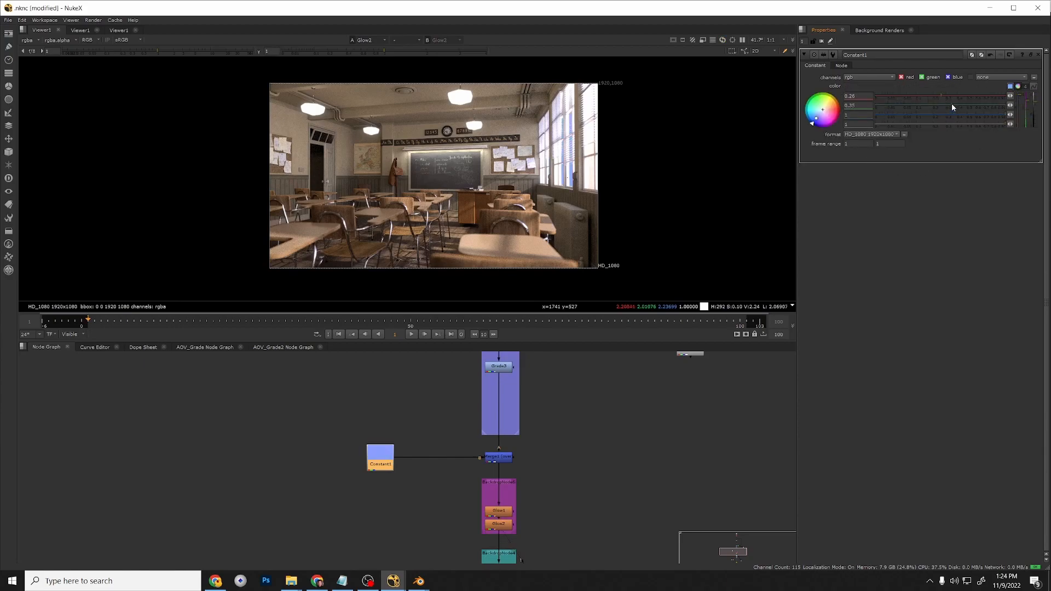
left_click_drag(950, 94, 918, 96)
left_click(967, 103)
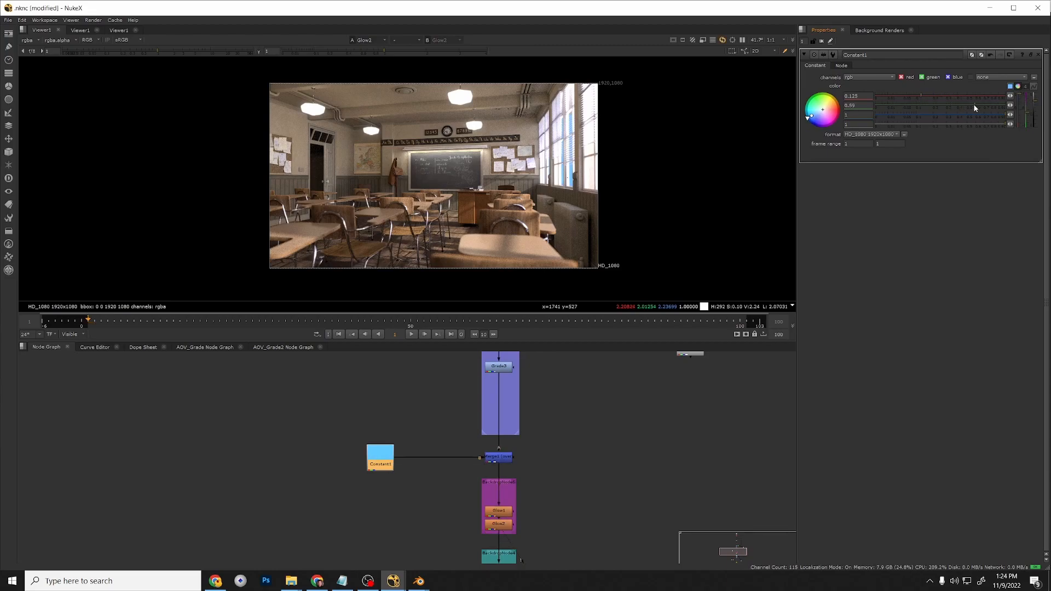
left_click_drag(812, 116, 815, 115)
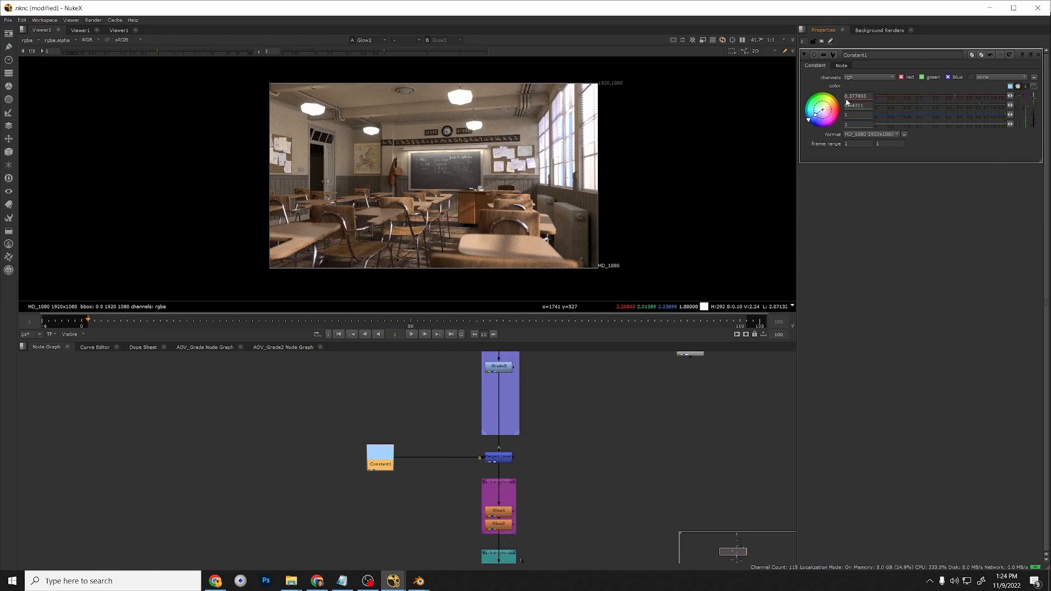
scroll(575, 140, "up", 5)
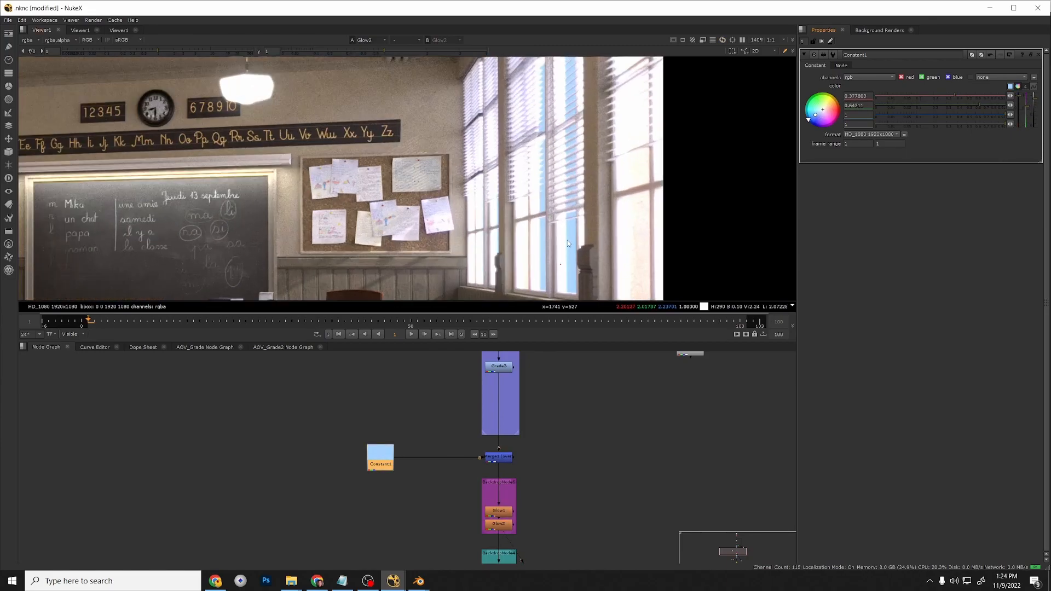
Set the red and green values of Constant1 back to 1.
double_click(854, 97)
type("1")
double_click(854, 106)
type("1")
key("Tab")
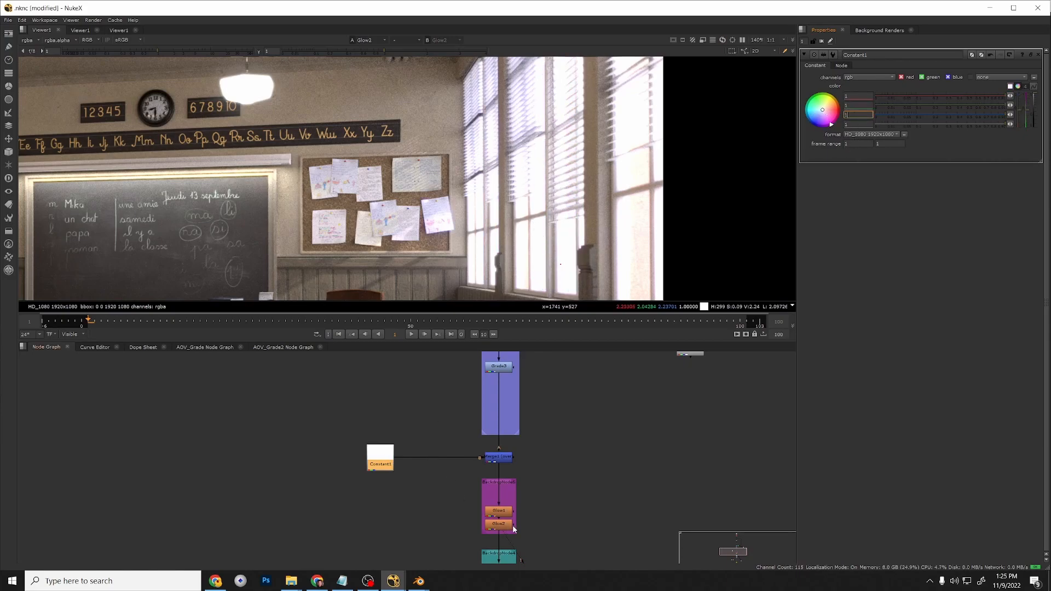
Toggle both Glow nodes off and on to compare the glow around the windows.
left_click_drag(545, 533, 468, 494)
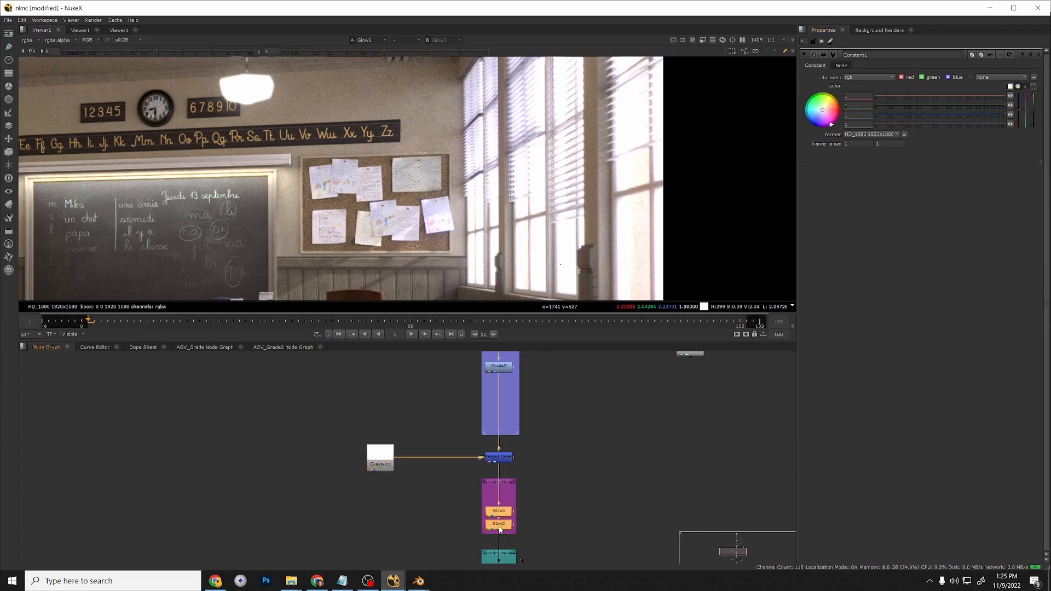
key("d")
key("d")
key("d")
key("d")
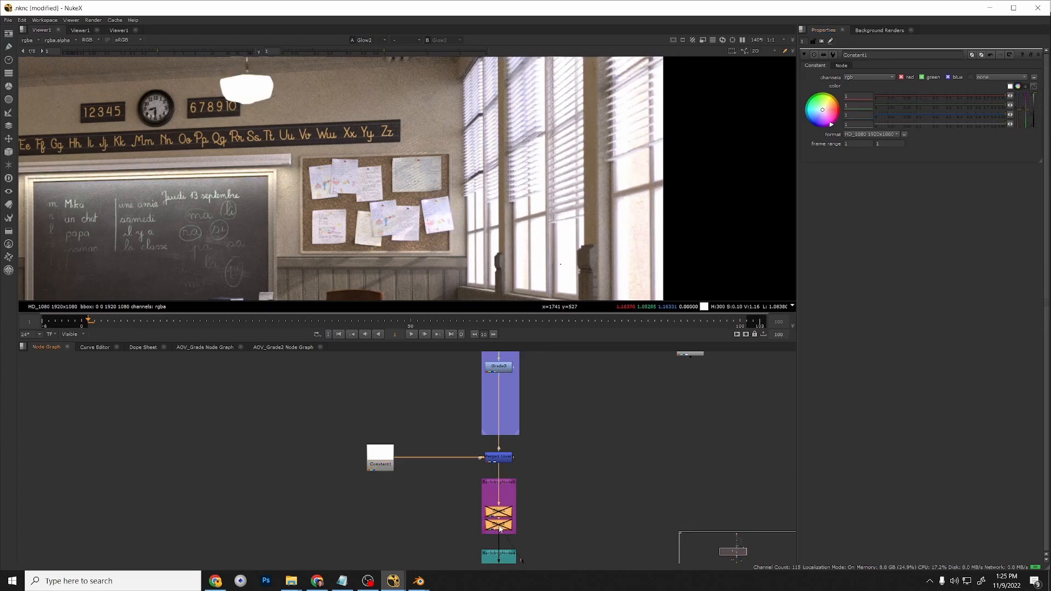
Tint Constant1 pale blue and insert a Grade node with a gain of 1.42 between it and the merge.
left_click(376, 457)
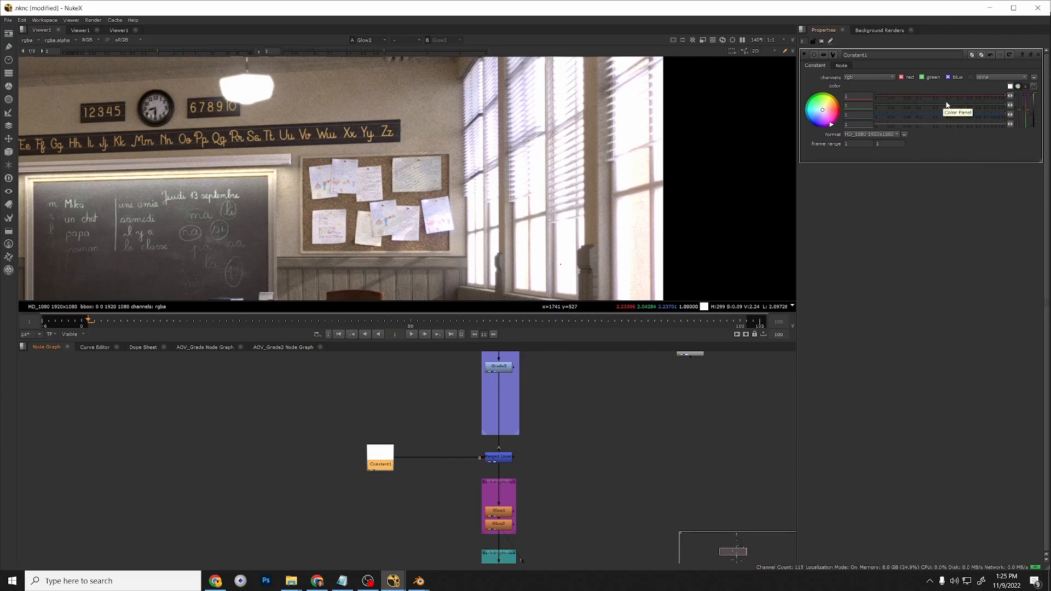
left_click_drag(823, 110, 773, 156)
left_click_drag(379, 464, 409, 464)
key("g")
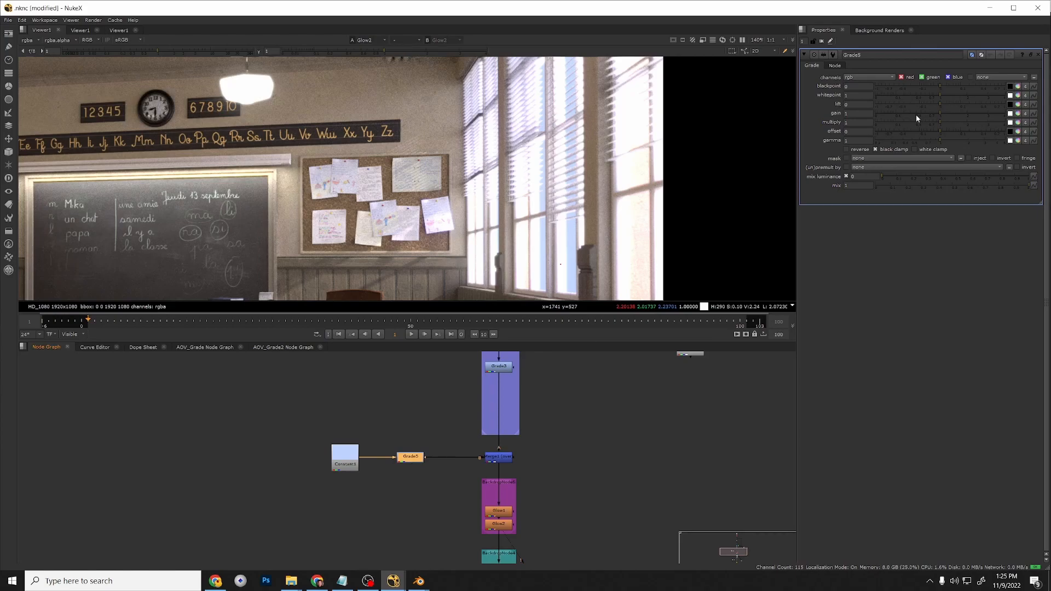
mouse_move(943, 112)
left_mouse_down()
mouse_move(987, 114)
mouse_move(951, 114)
left_mouse_up()
Inspect the window light and the ceiling lamps up close and in the full image.
scroll(379, 193, "down", 5)
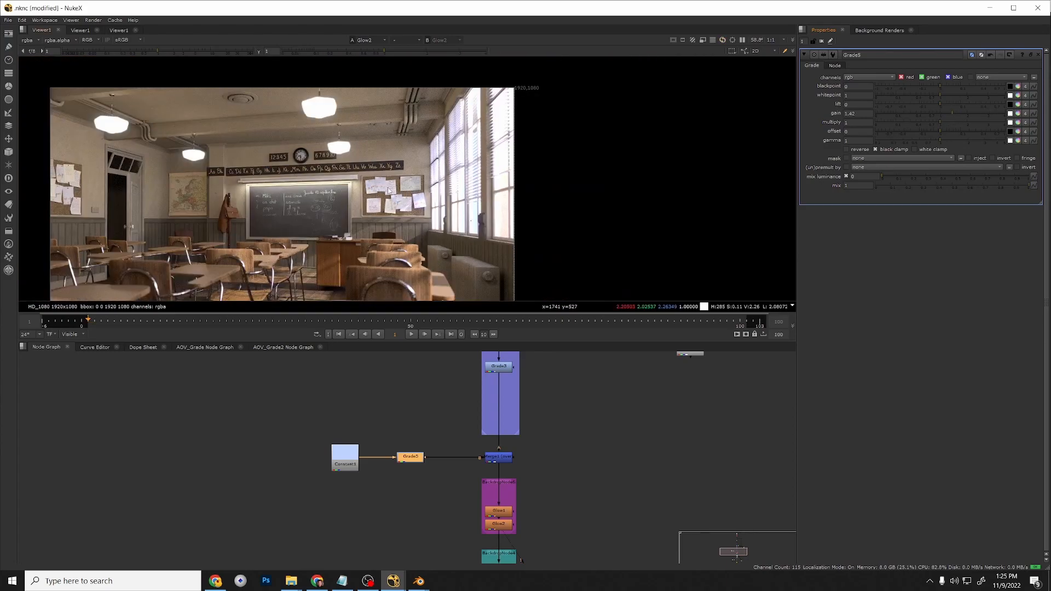
scroll(378, 193, "up", 8)
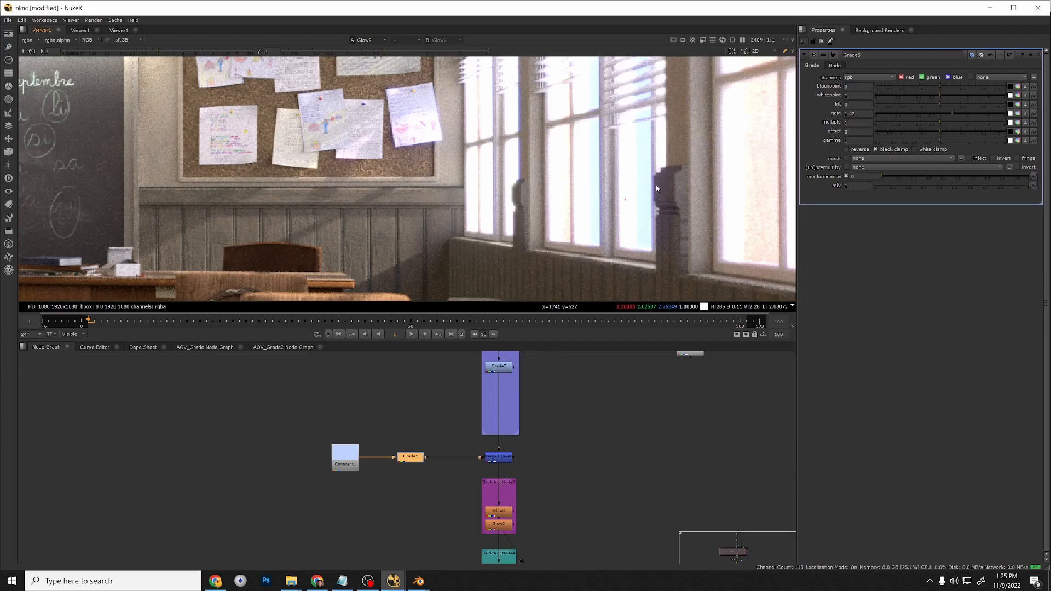
scroll(640, 159, "down", 4)
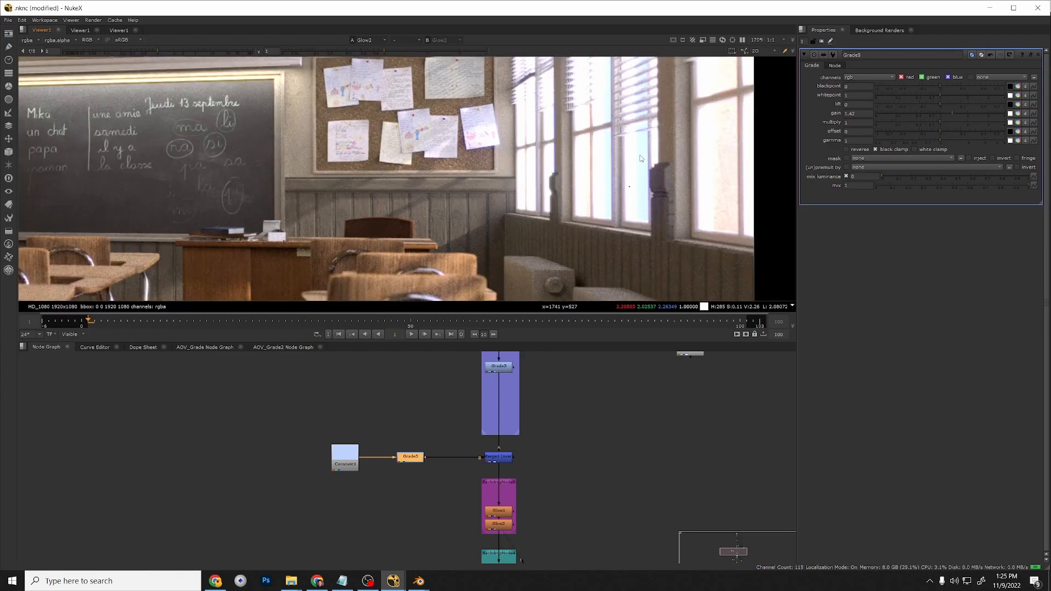
scroll(441, 165, "down", 5)
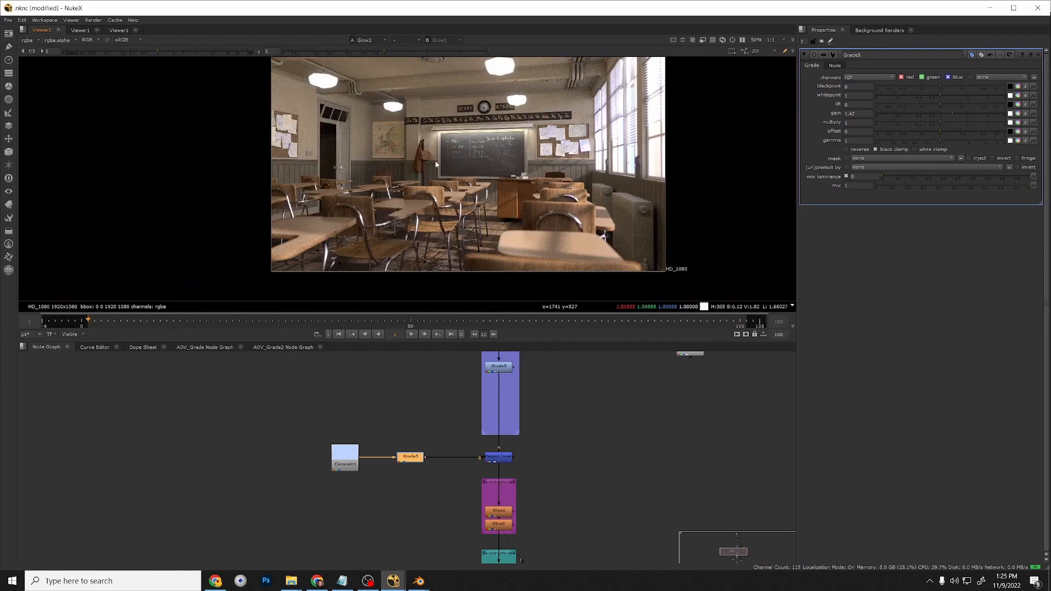
scroll(463, 162, "up", 1)
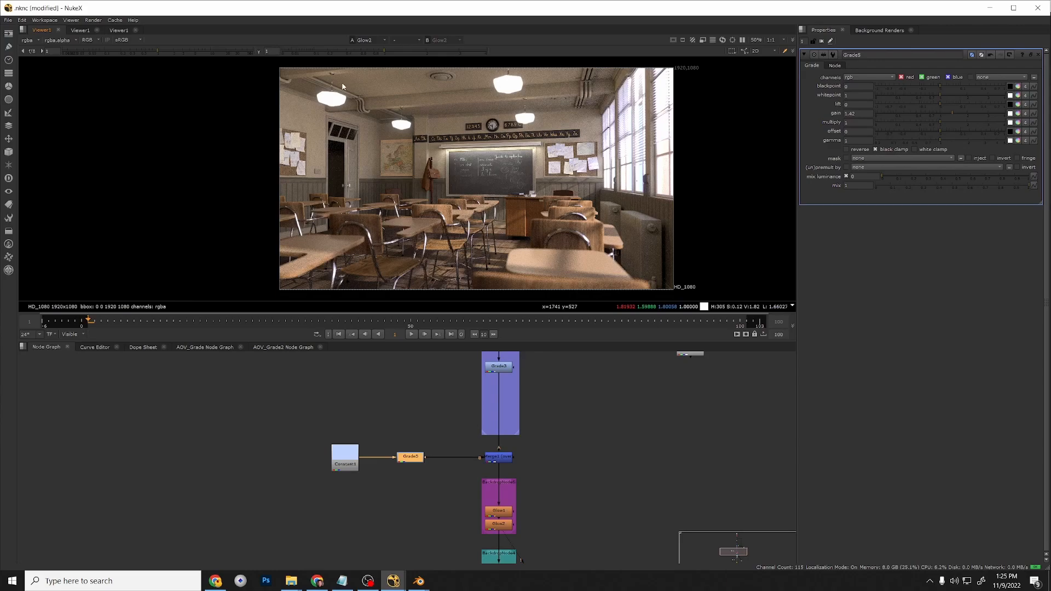
scroll(512, 78, "up", 7)
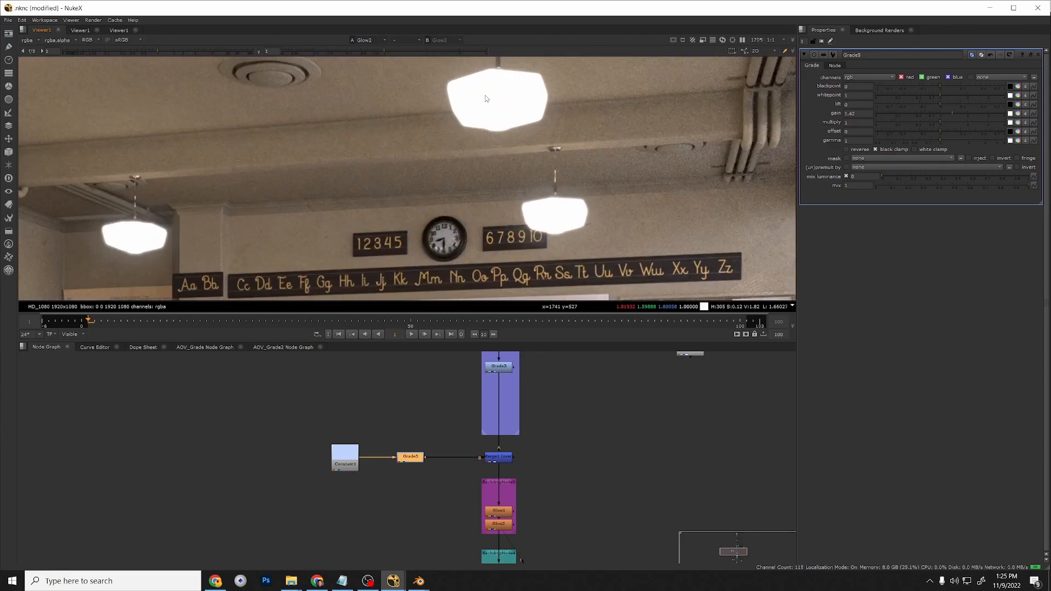
scroll(228, 199, "down", 8)
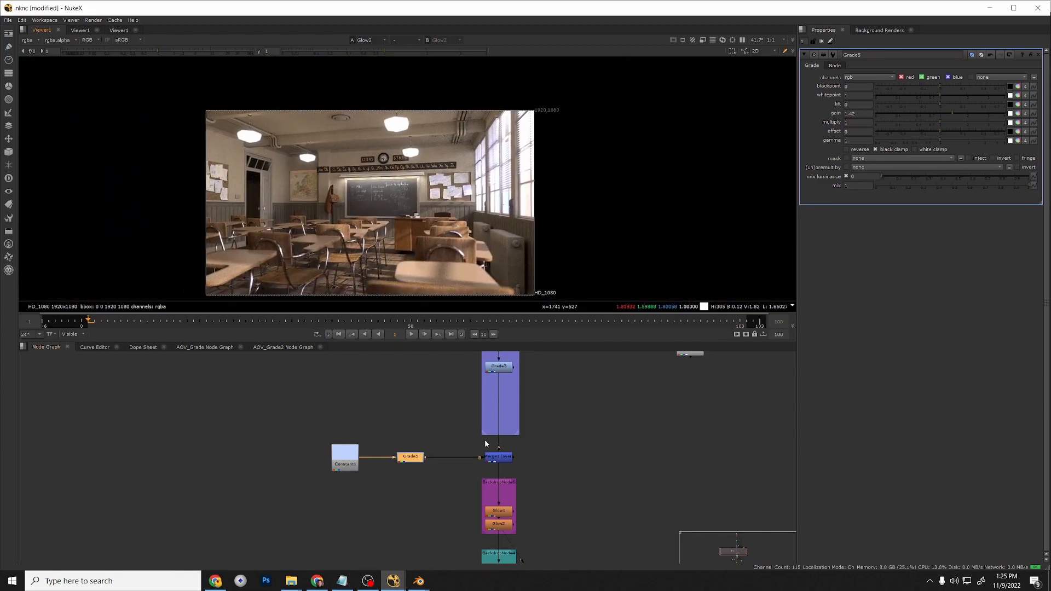
View the output of the Read node and of Copy1 at the start of the script, and examine the ceiling lamps up close.
scroll(482, 432, "down", 5)
middle_click_drag(541, 383, 526, 472)
middle_click_drag(495, 373, 499, 455)
scroll(497, 425, "up", 4)
left_click(498, 430)
key("1")
left_click(474, 359)
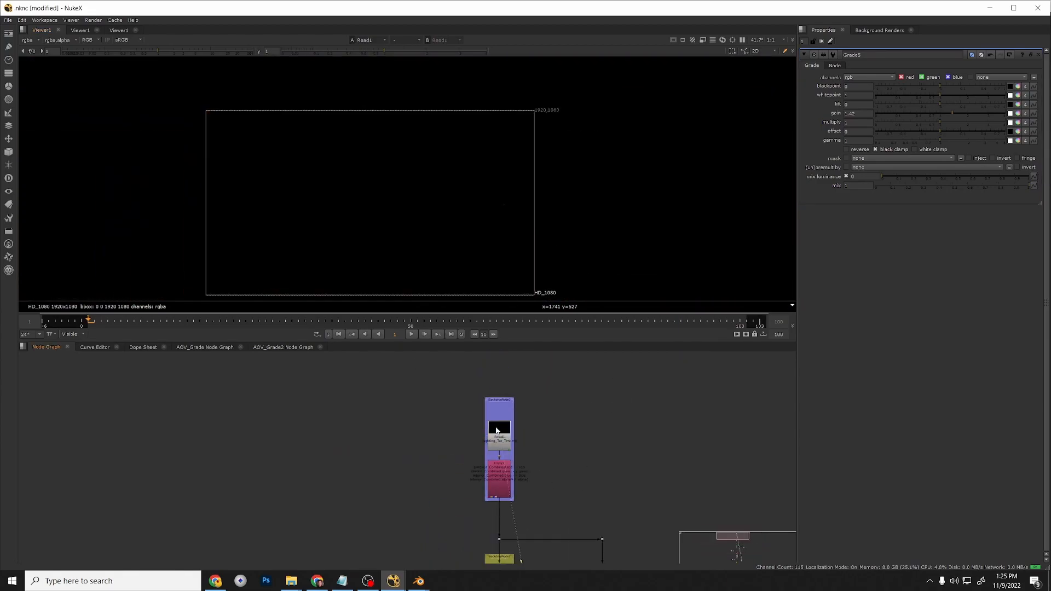
left_click(493, 466)
key("1")
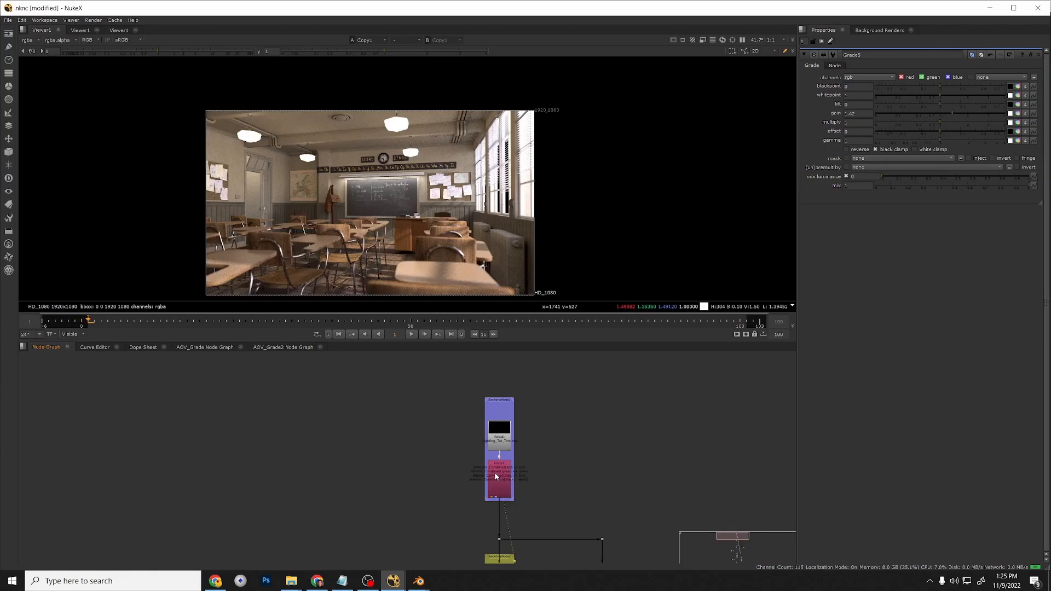
scroll(403, 112, "up", 5)
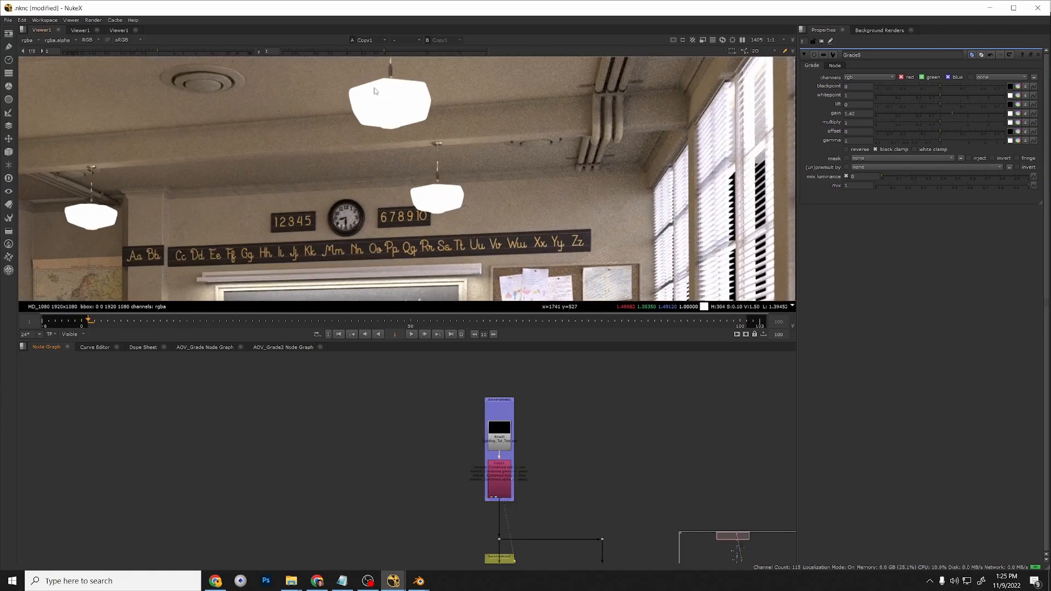
scroll(404, 91, "up", 4)
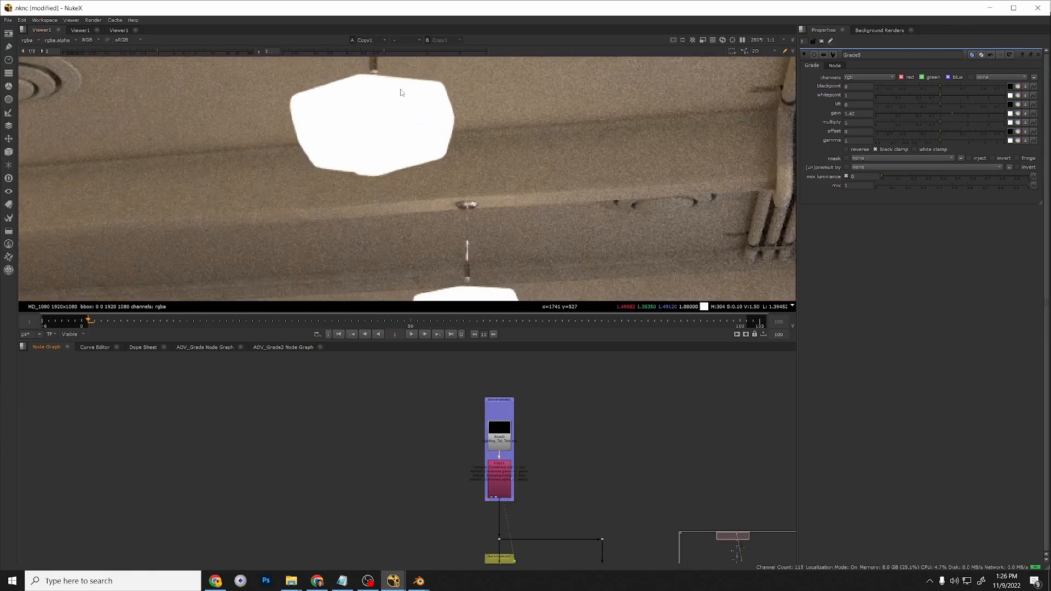
scroll(398, 97, "down", 5)
Branch a Grade node off Copy1, lower its gain to 0.035, and check the lamps and windows for highlight detail.
middle_click_drag(520, 448, 518, 364)
middle_click_drag(535, 411, 517, 439)
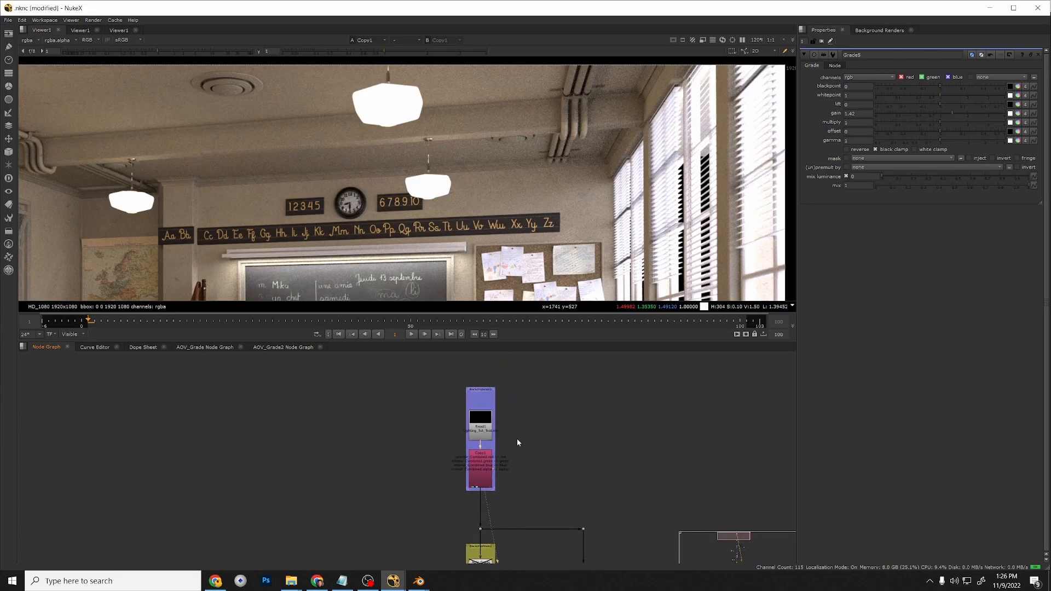
key("g")
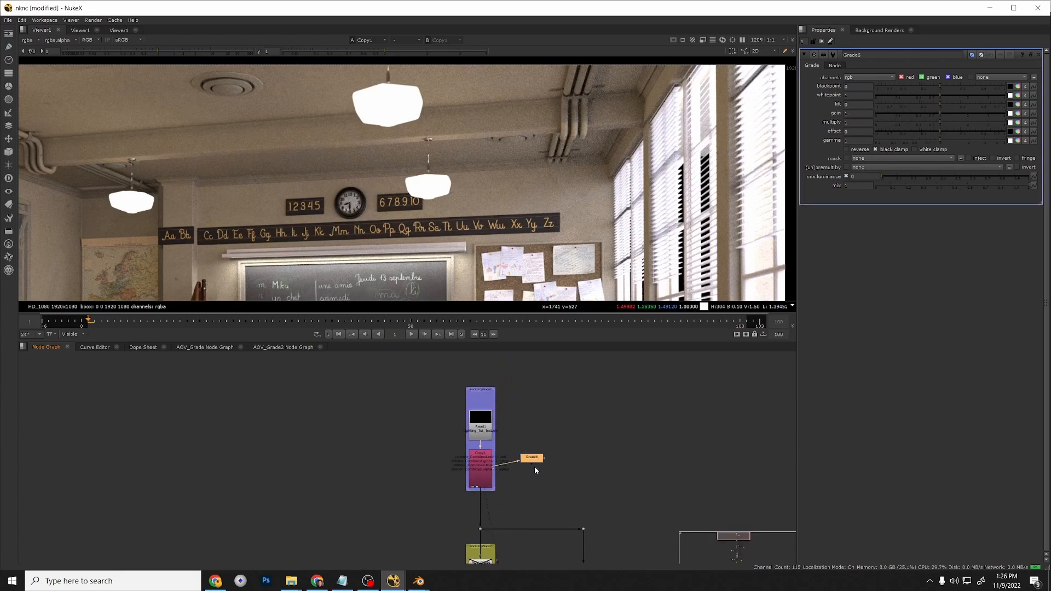
left_click(532, 460)
left_click_drag(910, 112, 887, 112)
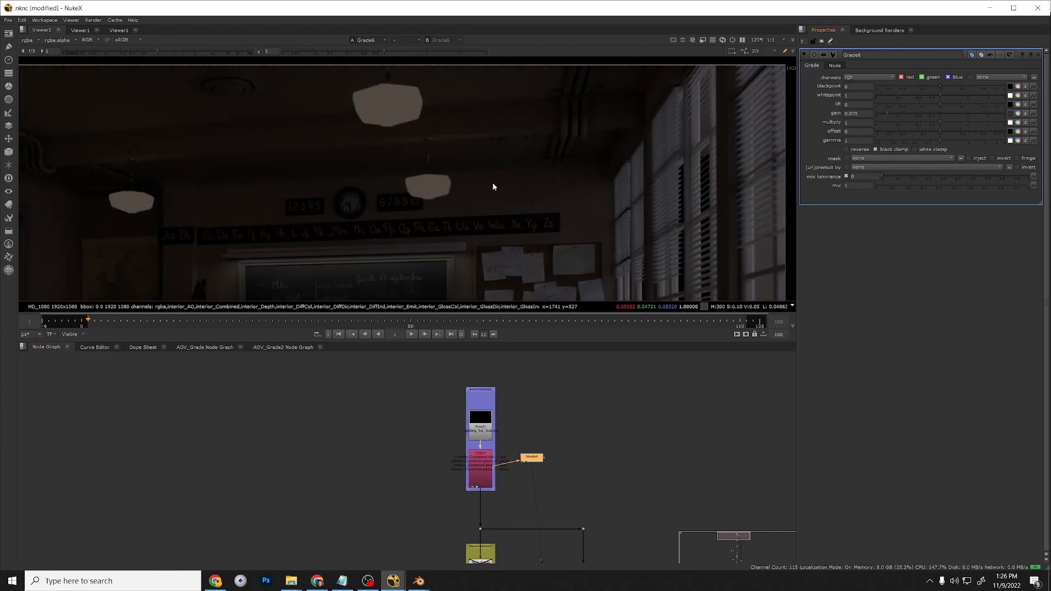
scroll(429, 184, "down", 4)
middle_click_drag(329, 193, 383, 158)
scroll(428, 135, "up", 1)
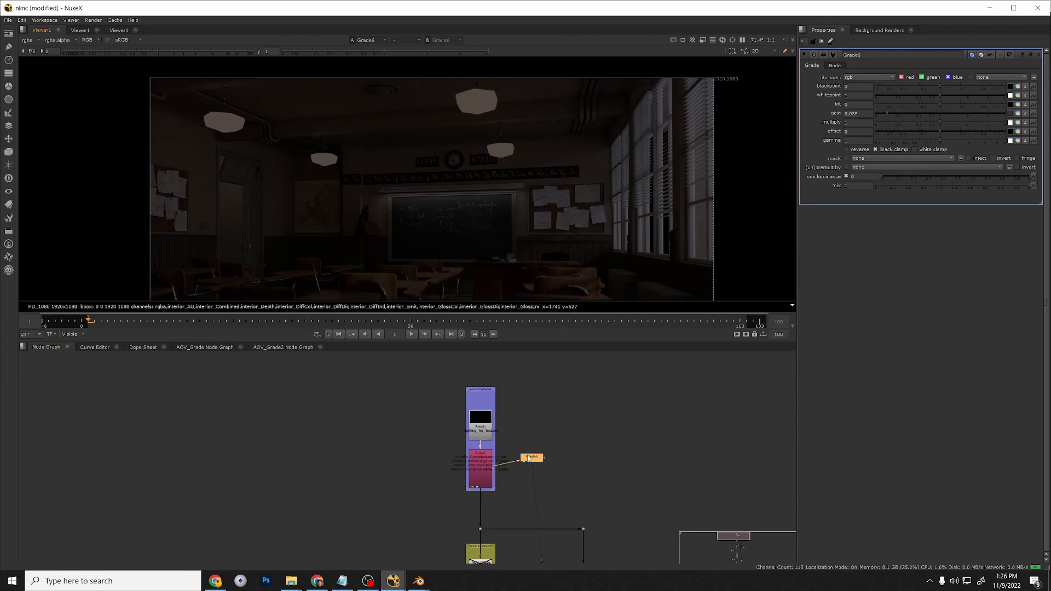
Delete the test Grade node branched off Copy1 and view the full output of the Write1 node.
key("Delete")
scroll(518, 441, "down", 5)
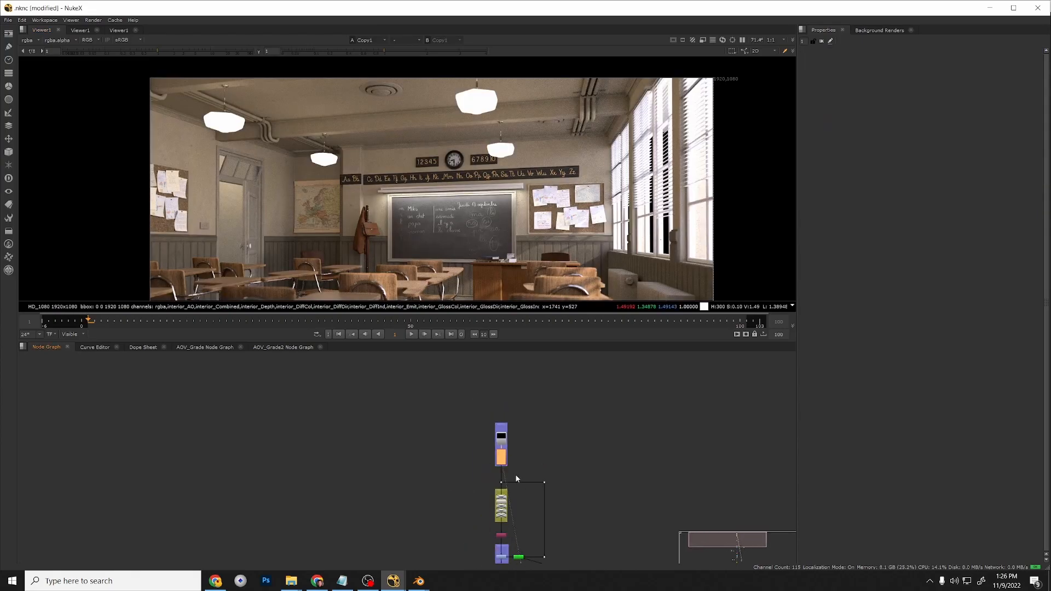
left_click(480, 478)
key("1")
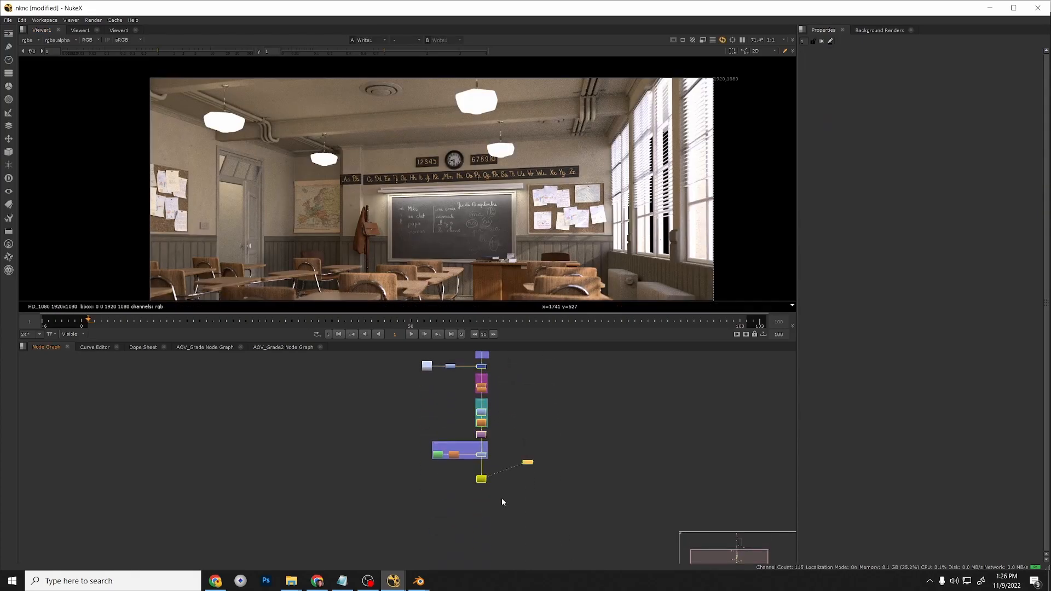
scroll(467, 191, "down", 2)
middle_click_drag(485, 219, 482, 192)
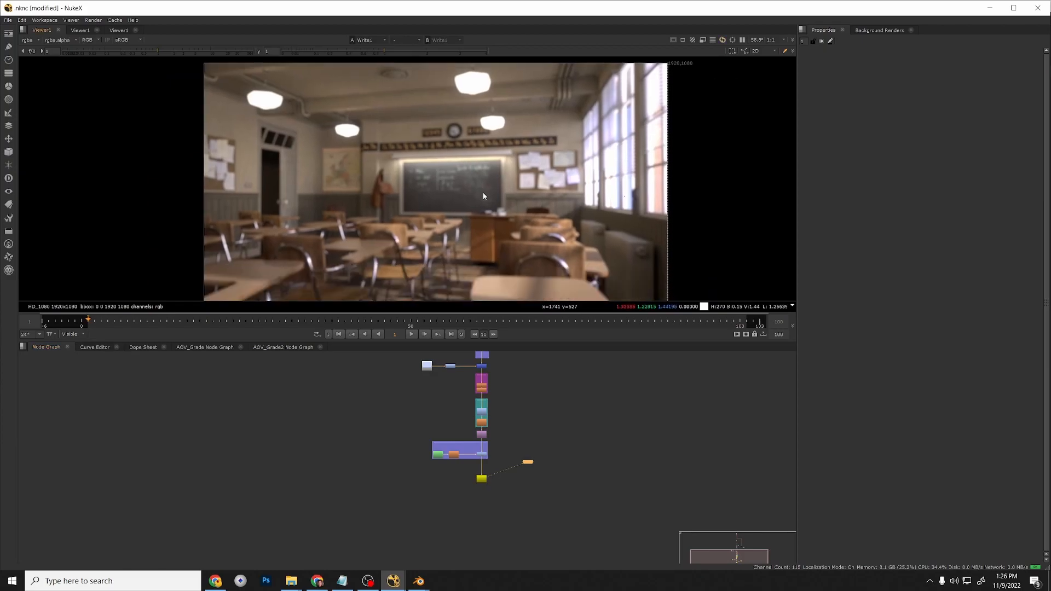
scroll(484, 197, "down", 2)
scroll(478, 446, "up", 5)
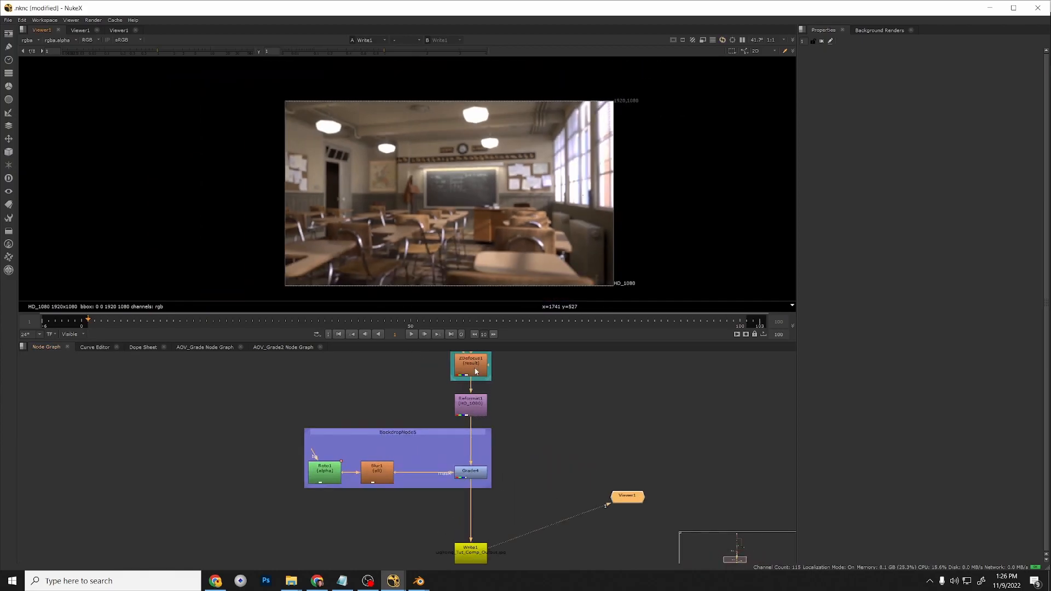
Open the ZDefocus1 settings and examine the Clamp and Glow nodes feeding into it.
double_click(474, 369)
scroll(474, 369, "up", 1)
middle_click_drag(486, 457, 499, 509)
scroll(499, 509, "down", 1)
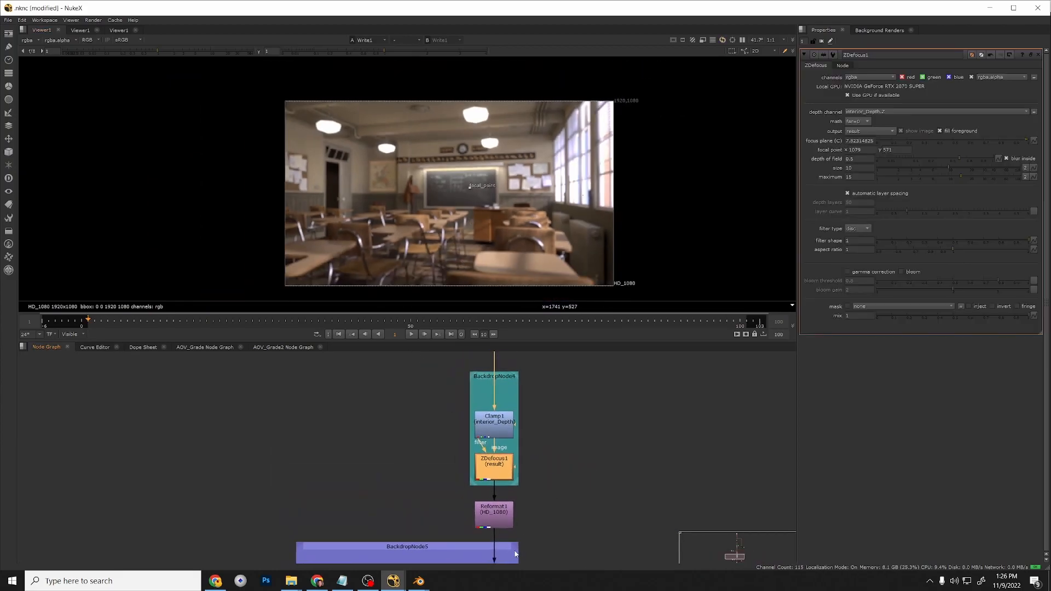
scroll(520, 459, "down", 3)
scroll(515, 390, "up", 3)
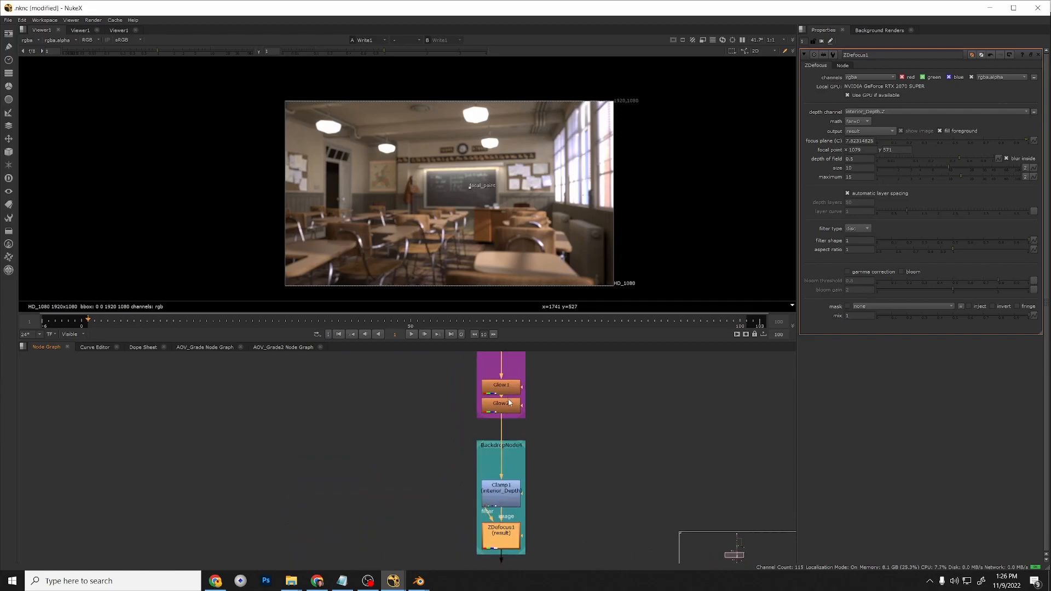
middle_click_drag(509, 401, 504, 426)
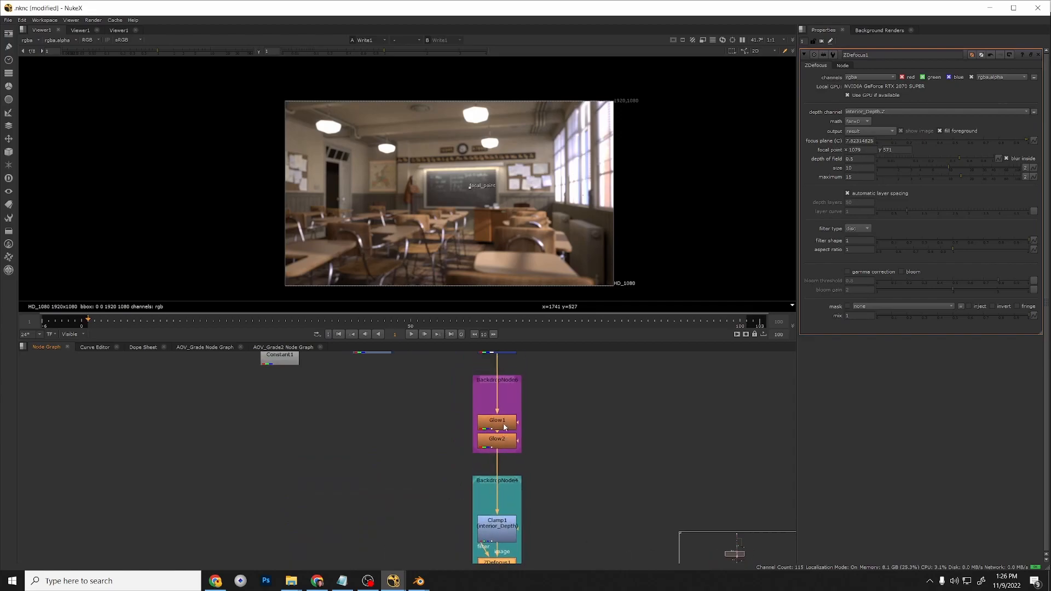
left_click(564, 458)
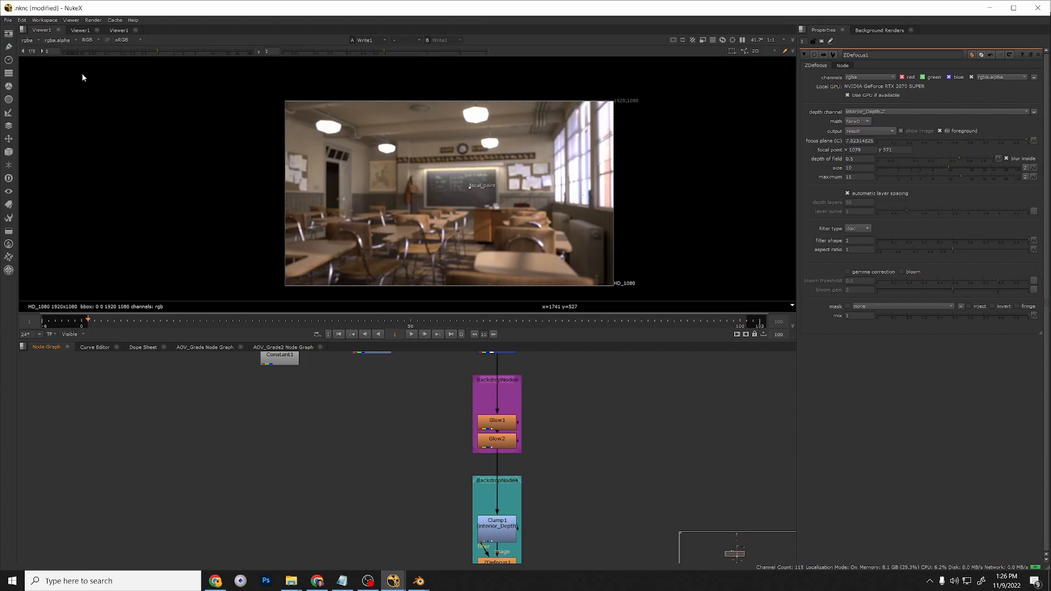
Set the viewer's alpha channel to depth.Z and check the output of Merge1 for depth values.
left_click(58, 42)
mouse_move(77, 93)
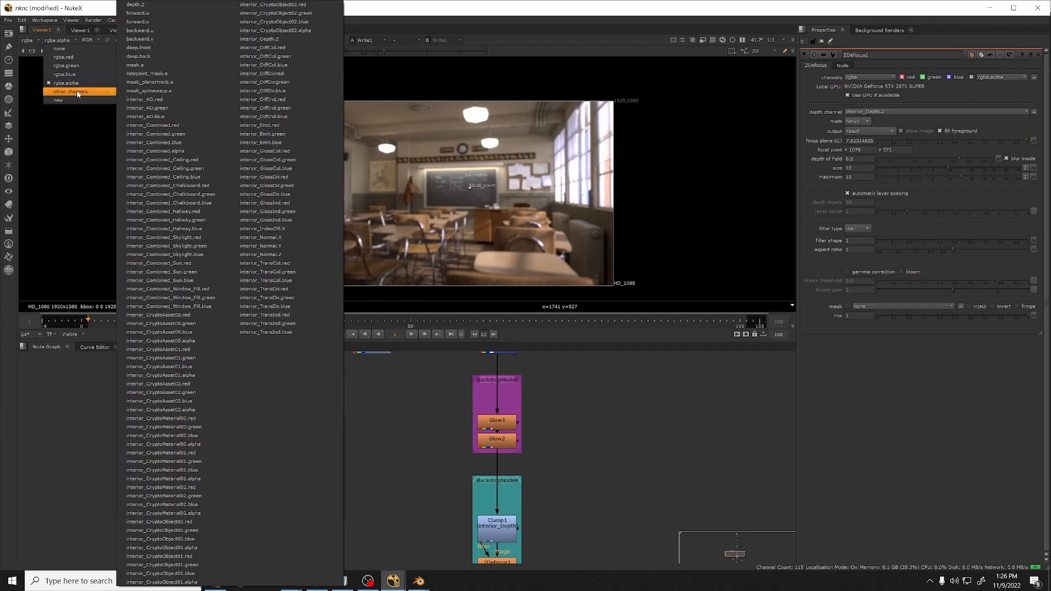
left_click(176, 5)
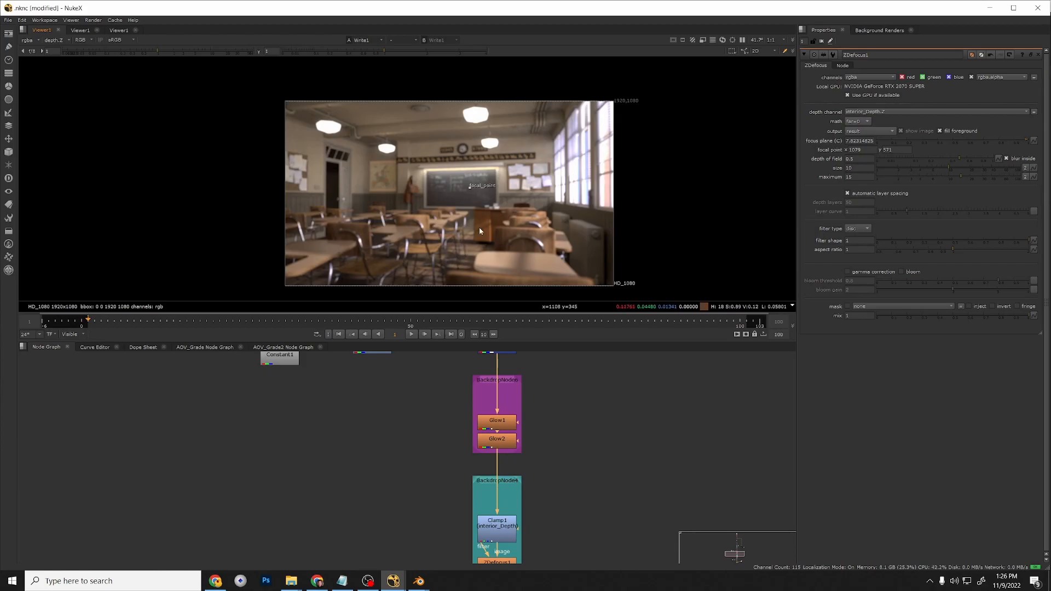
middle_click_drag(510, 404, 509, 457)
left_click(501, 399)
key("1")
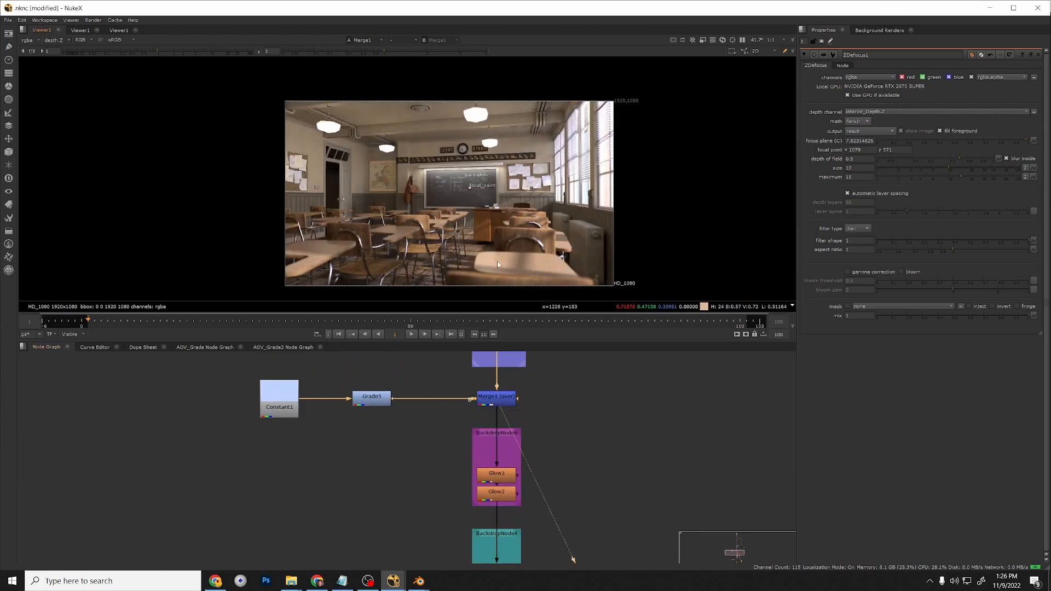
Check Grade3 with the viewer's alpha channel set to interior_Depth.Z, and compare its depth values with Merge1's.
middle_click_drag(520, 426, 533, 501)
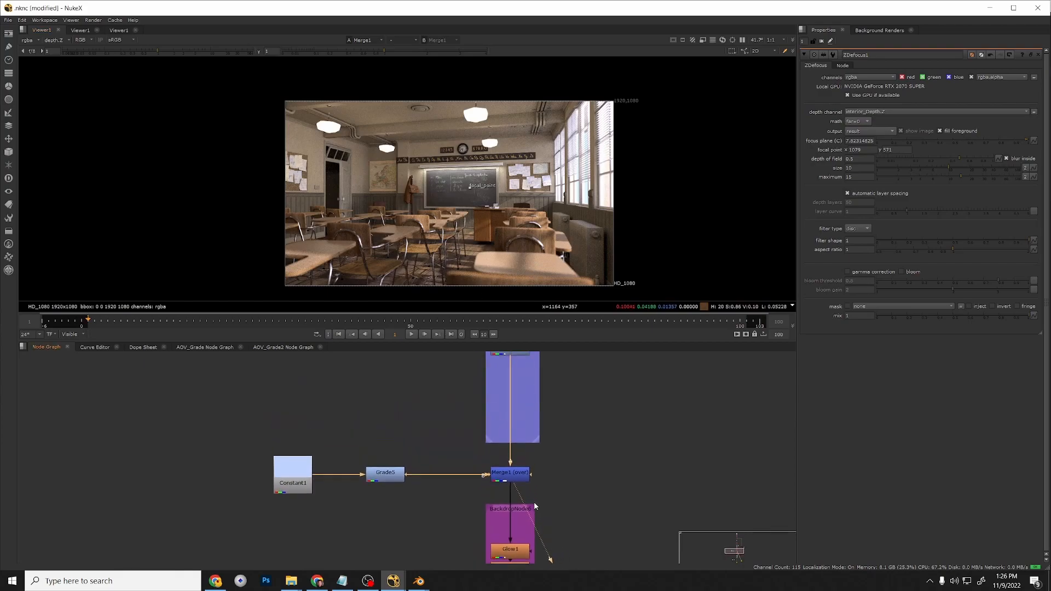
middle_click_drag(523, 389, 522, 490)
key("1")
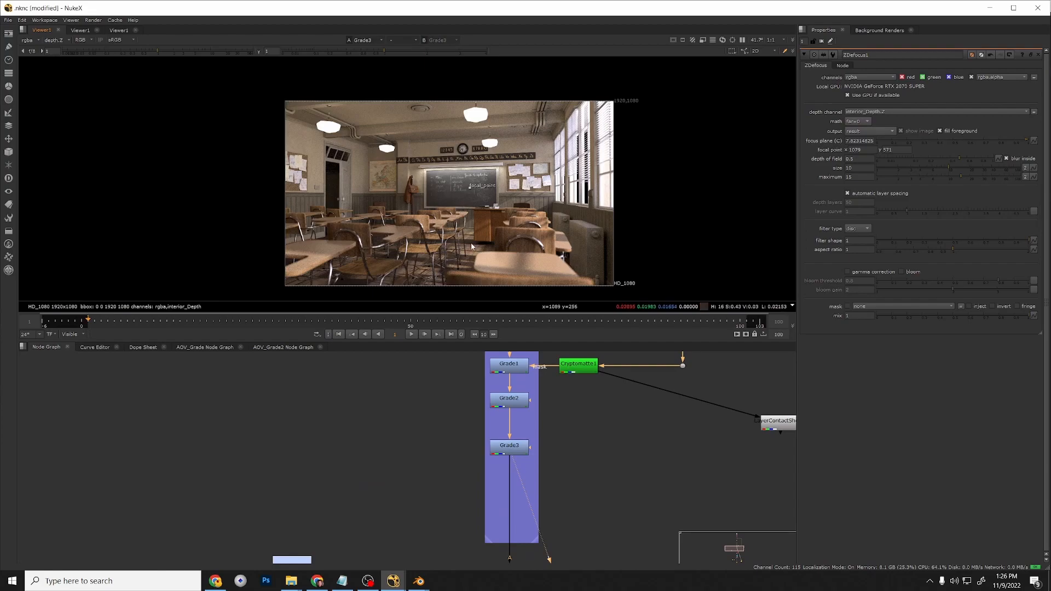
left_click(56, 39)
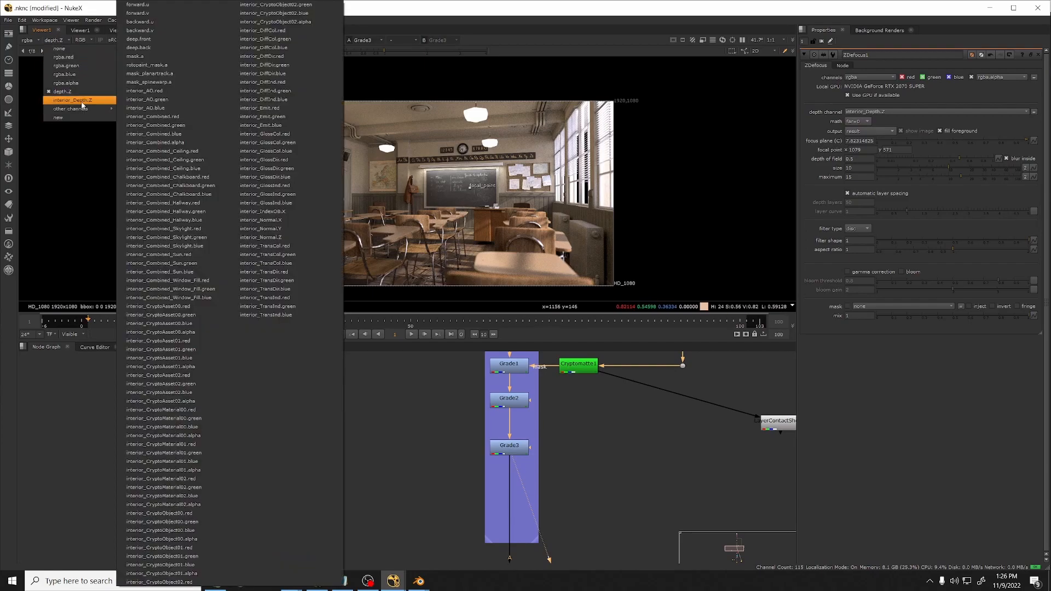
left_click(57, 101)
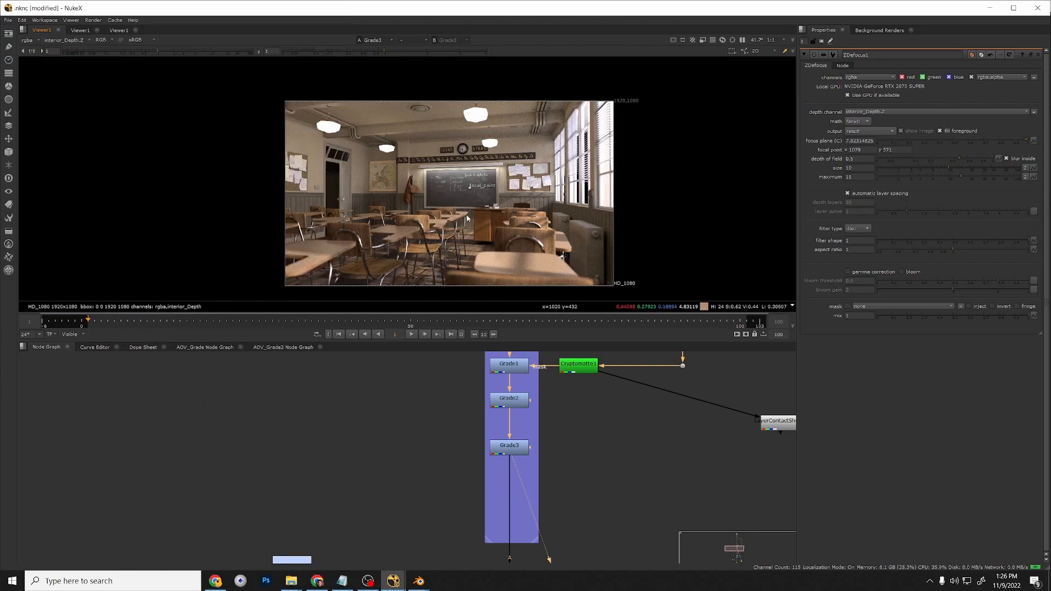
middle_click_drag(612, 457, 613, 456)
left_click(507, 451)
key("1")
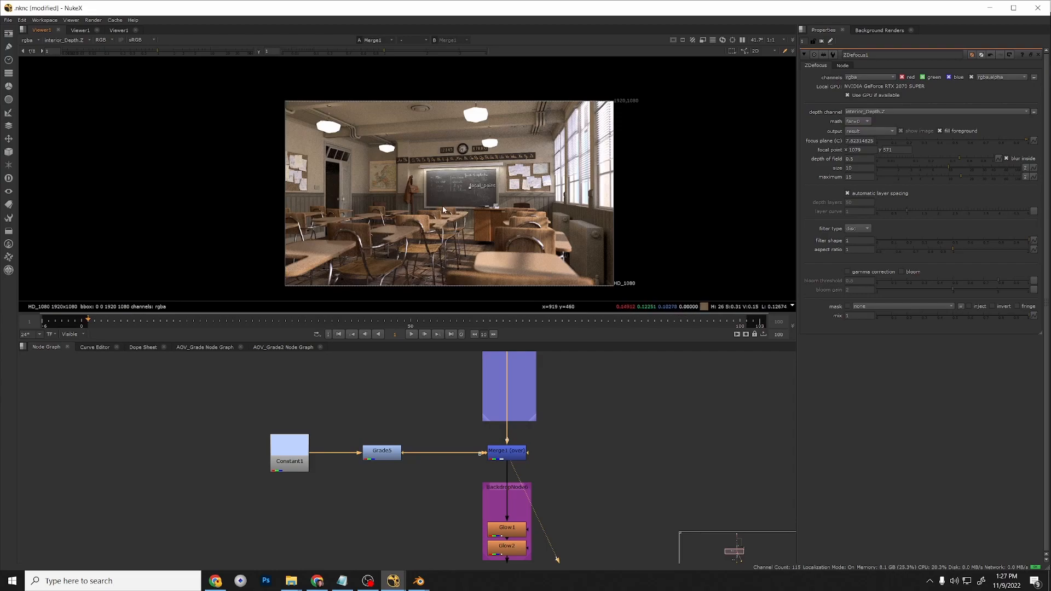
Set Merge1 to also merge the interior_Depth channel.
left_click(511, 452)
double_click(511, 452)
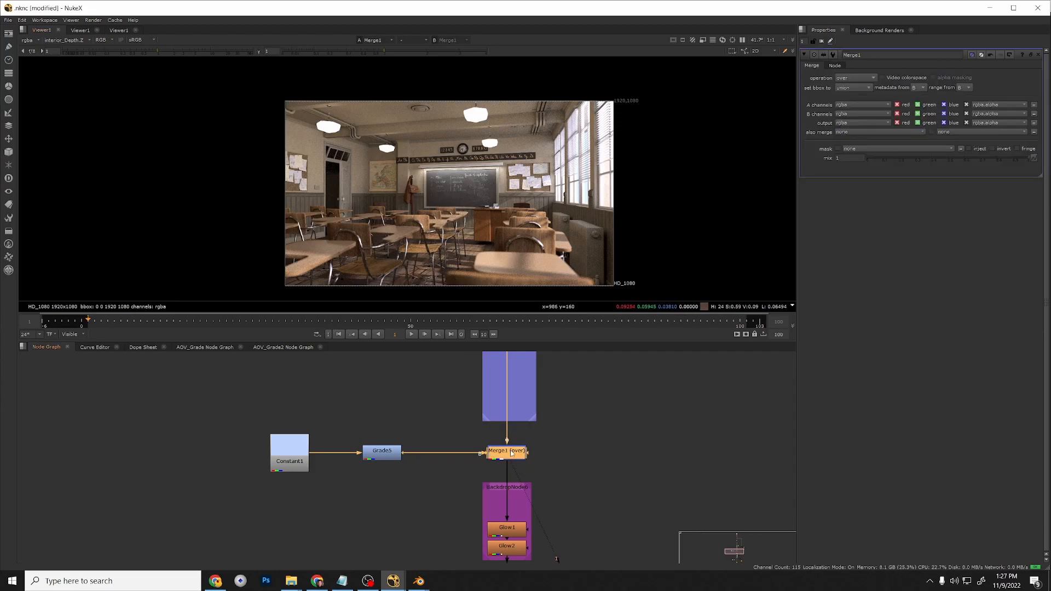
left_click(846, 133)
left_click(867, 184)
View the outputs of Glow2, Clamp1 and ZDefocus1 in turn to check the depth values and defocus.
scroll(304, 463, "down", 3)
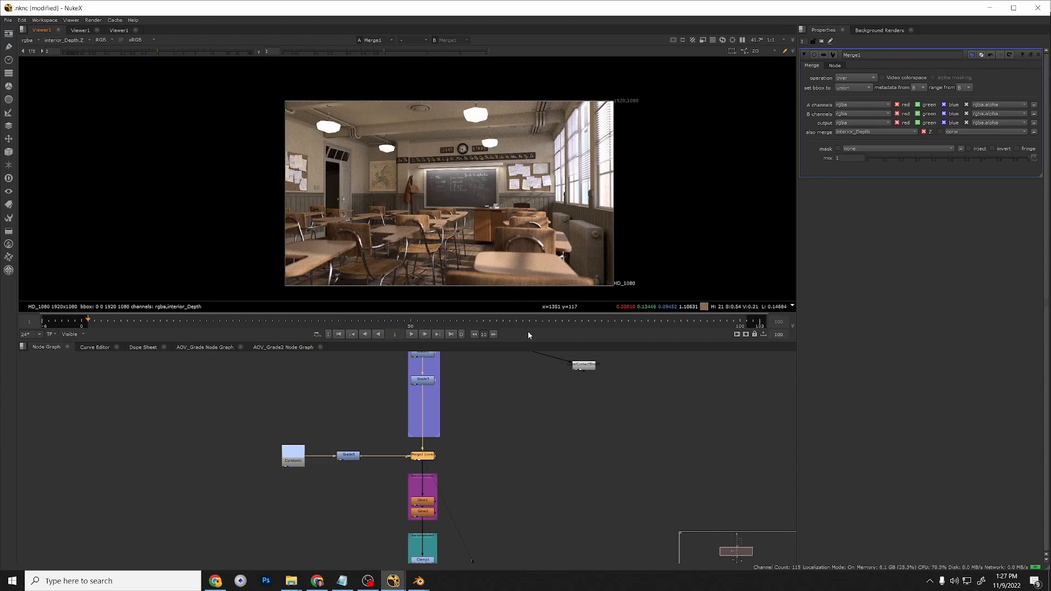
middle_click_drag(470, 476, 521, 380)
scroll(480, 416, "up", 3)
left_click(469, 406)
key("1")
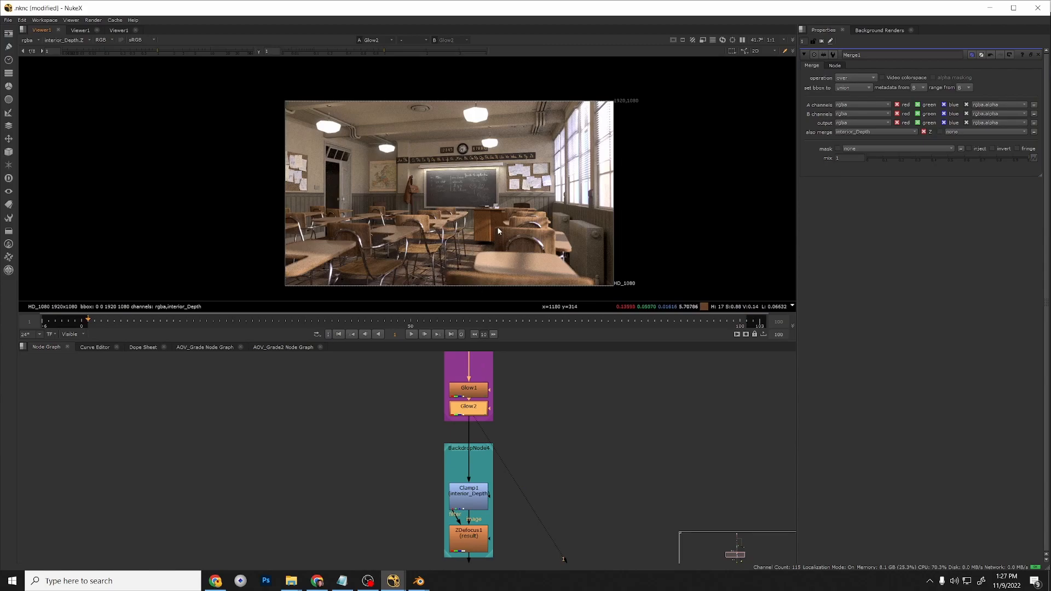
middle_click_drag(518, 464, 515, 403)
left_click(467, 436)
key("1")
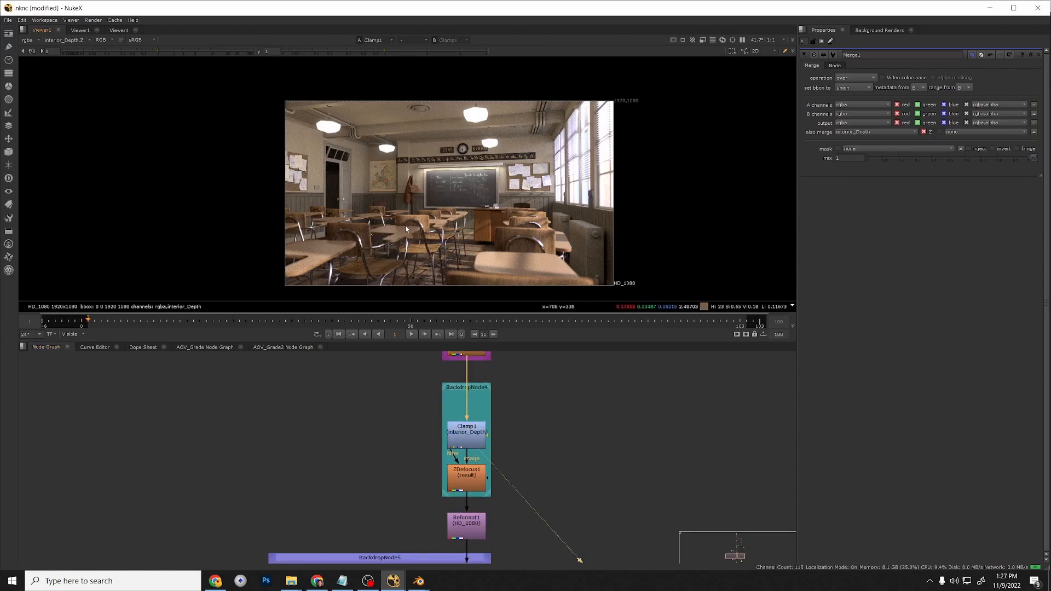
middle_click_drag(495, 488, 495, 459)
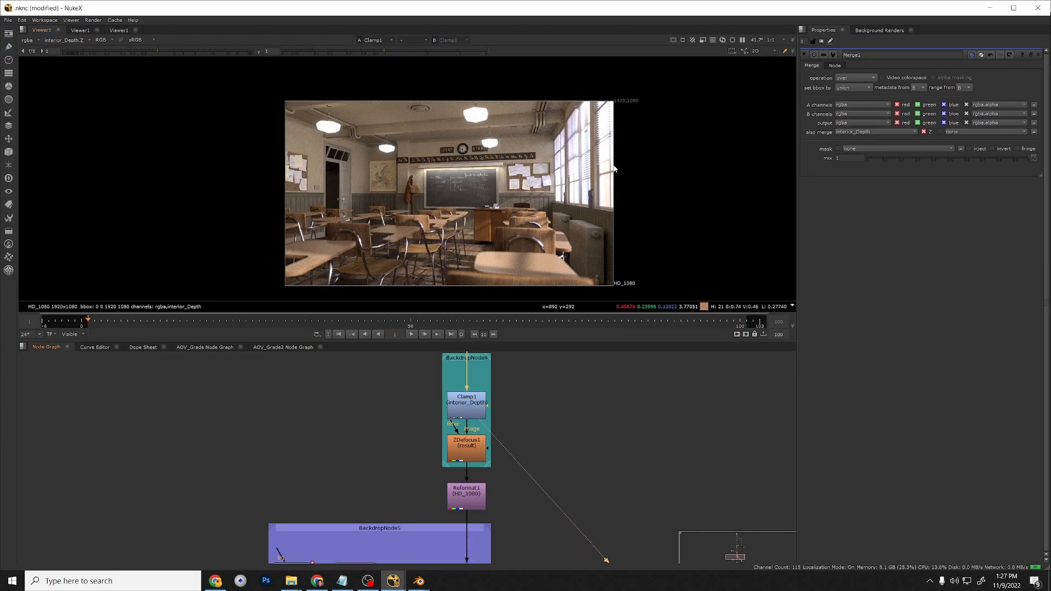
left_click(474, 450)
key("1")
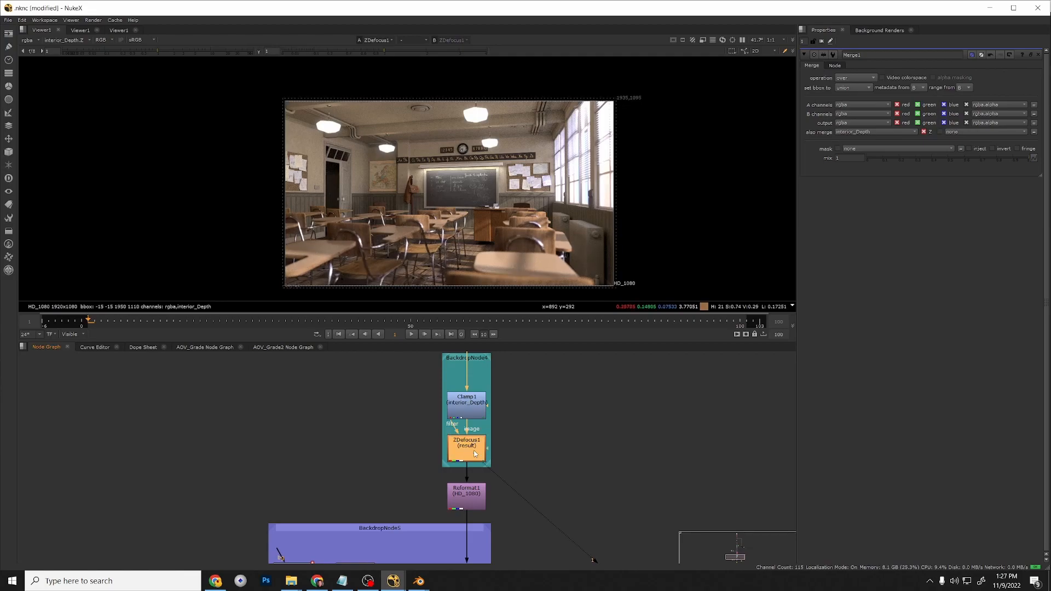
View the comp downstream of ZDefocus1, through to the Write1 output.
scroll(476, 448, "down", 3)
middle_click_drag(530, 463, 520, 352)
left_click(467, 409)
key("1")
left_click(459, 471)
key("1")
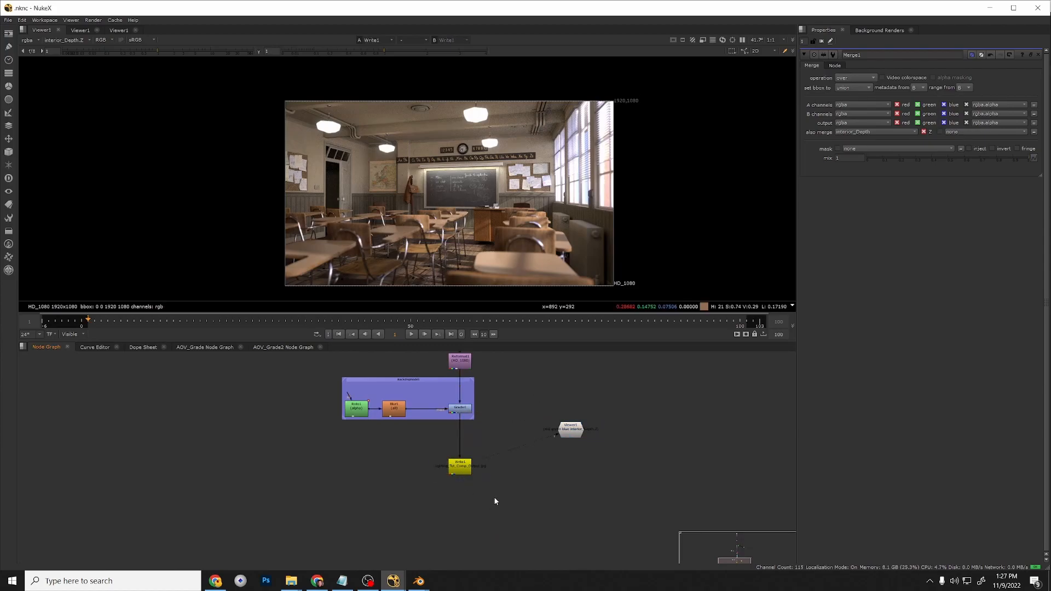
Delete the LayerContactSheet node branching off the Cryptomatte node.
scroll(494, 499, "down", 3)
scroll(482, 496, "down", 3)
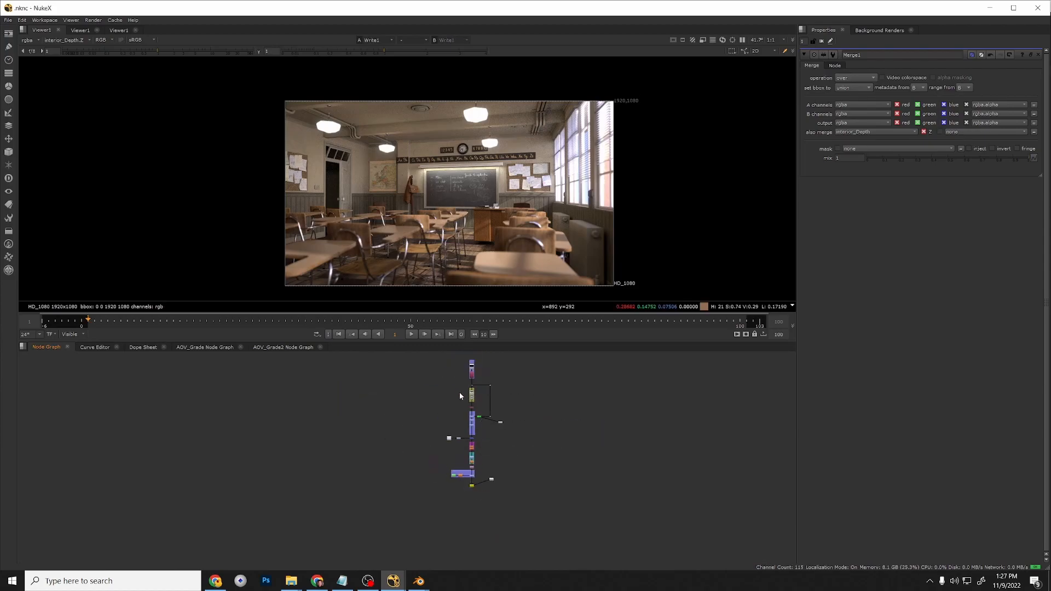
middle_click_drag(470, 427, 469, 451)
scroll(517, 447, "up", 3)
left_click(478, 442)
key("Delete")
Review the node tree from the defocus, glow and background merge nodes up to the AOV grades.
scroll(411, 486, "up", 5)
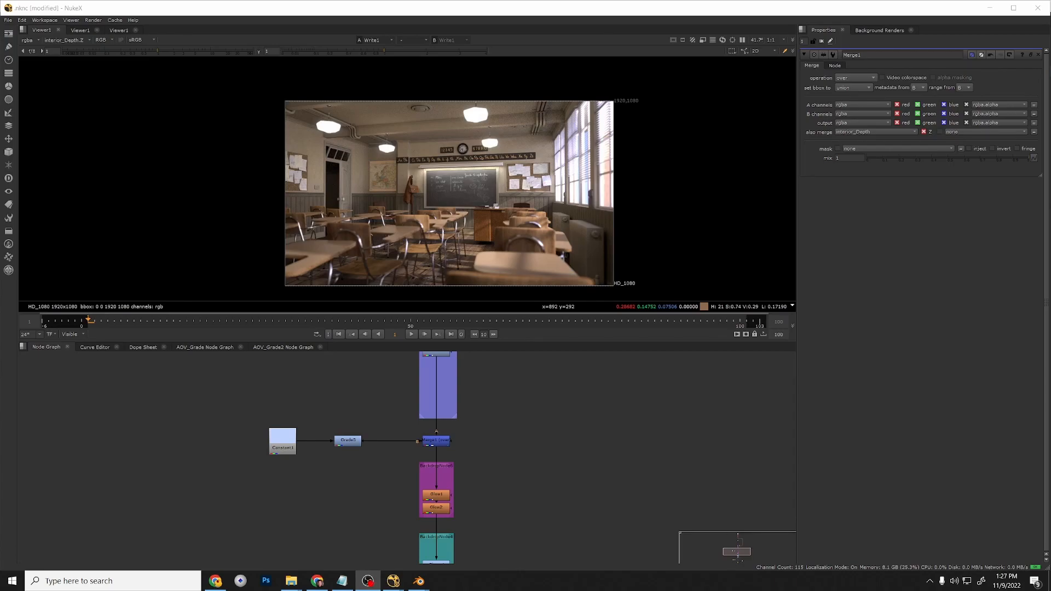
scroll(526, 459, "down", 5)
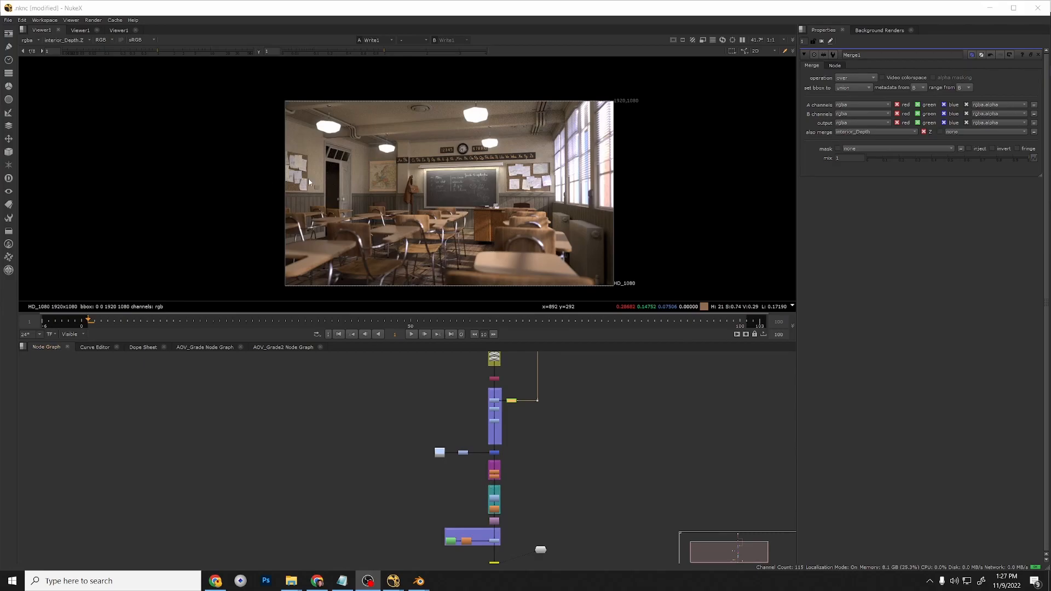
middle_click_drag(365, 272, 342, 264)
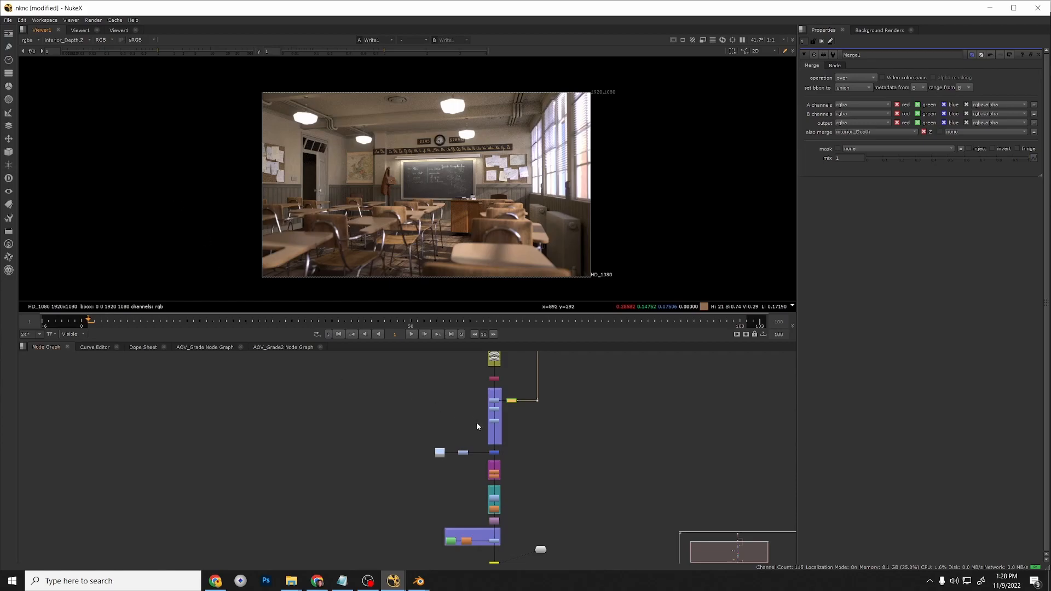
scroll(517, 491, "down", 2)
scroll(489, 491, "up", 5)
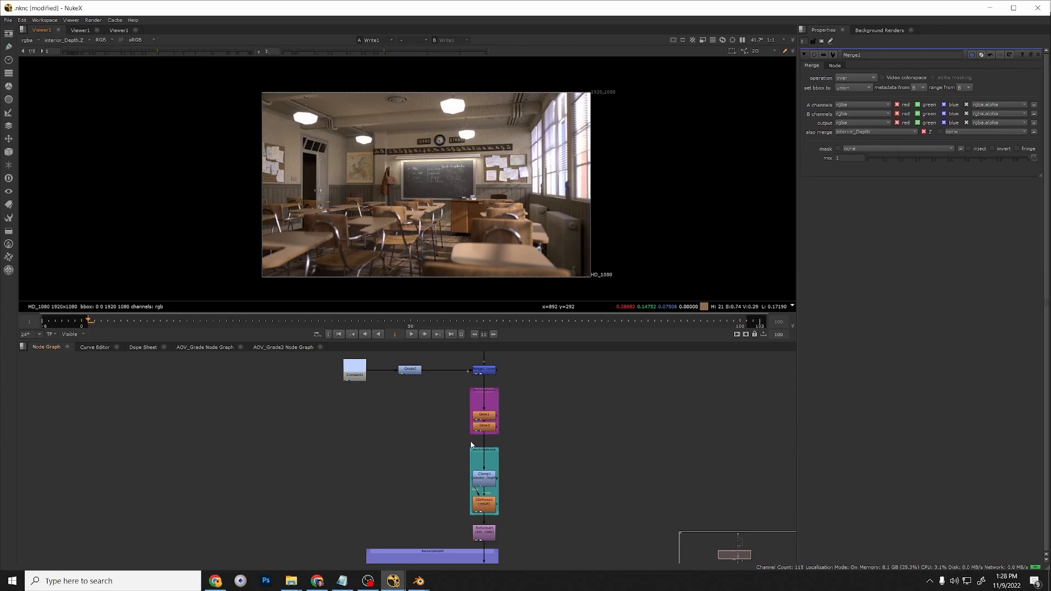
middle_click_drag(470, 439, 474, 484)
scroll(459, 456, "down", 2)
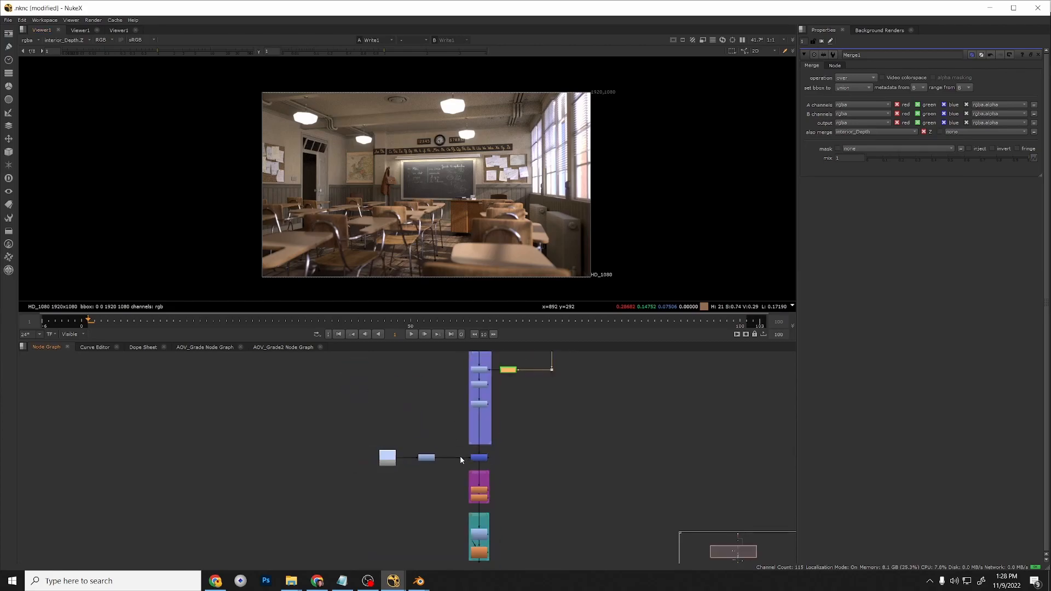
scroll(459, 455, "up", 3)
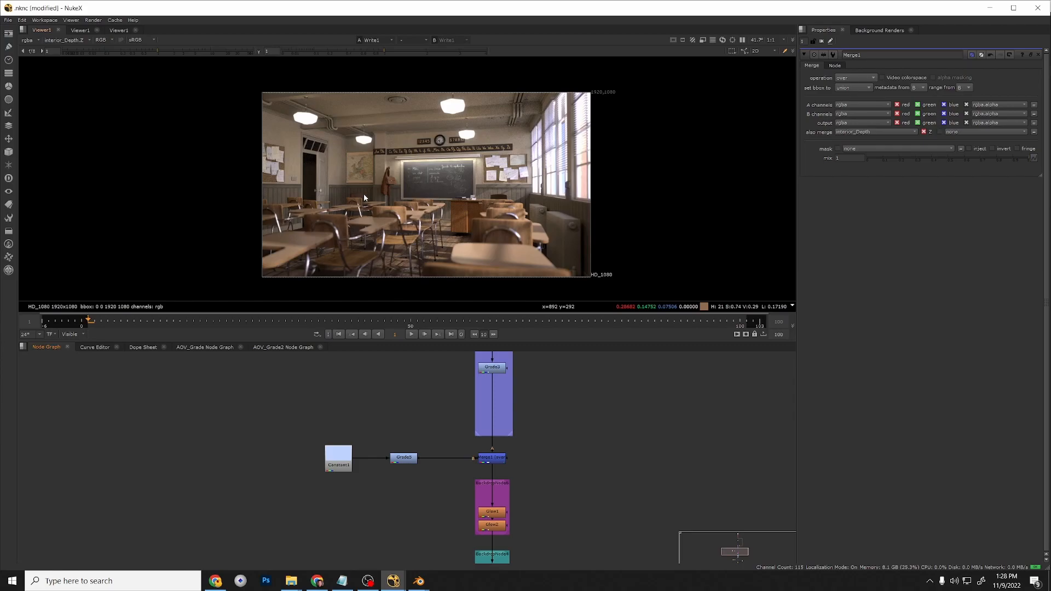
left_click(332, 463)
scroll(405, 529, "down", 3)
middle_click_drag(415, 478, 433, 545)
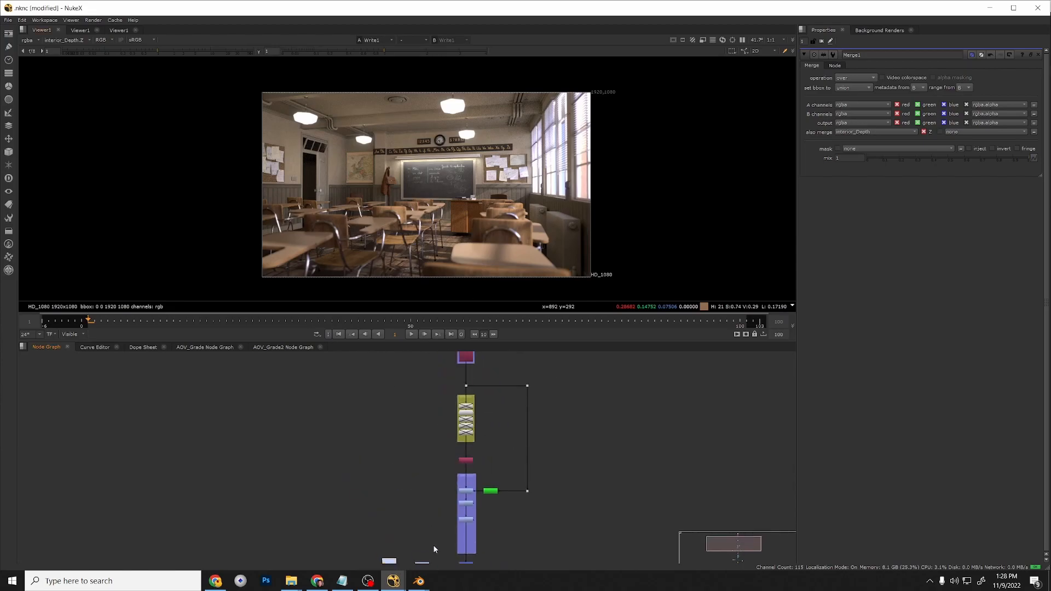
scroll(457, 392, "up", 3)
scroll(457, 393, "down", 3)
scroll(475, 409, "up", 3)
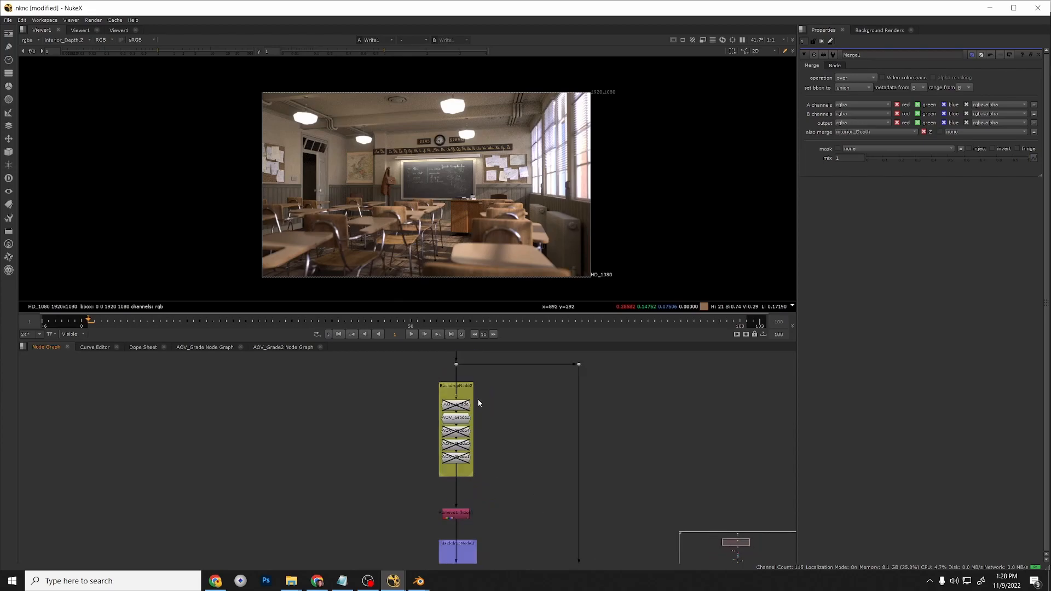
Move the backdrop holding the Read and Copy1 nodes further up, widening the gap above the AOV grades.
scroll(438, 383, "down", 4)
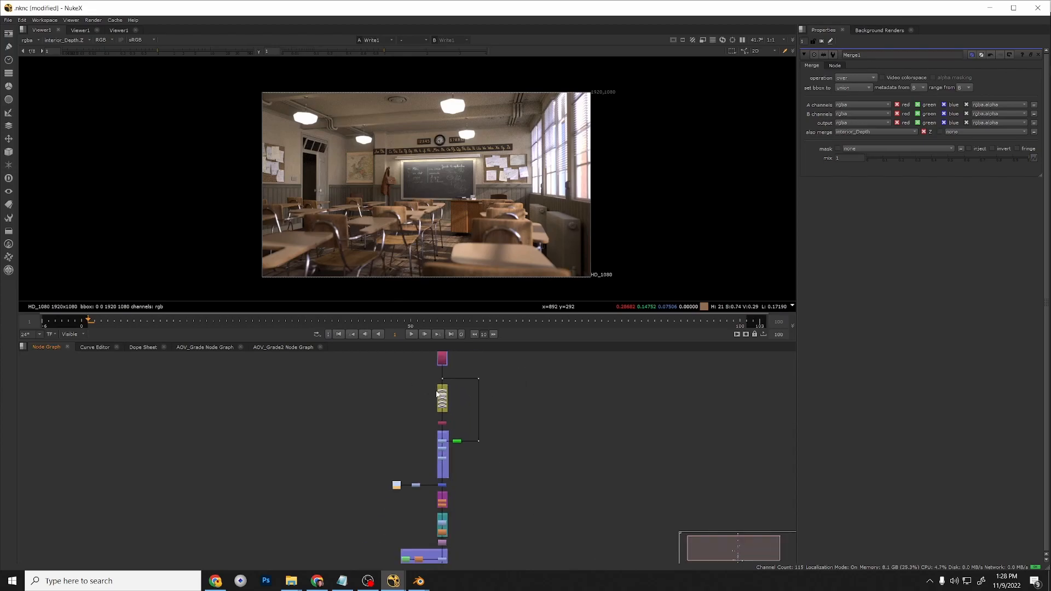
middle_click_drag(422, 386, 432, 452)
mouse_move(436, 381)
left_mouse_down()
mouse_move(462, 437)
mouse_move(452, 379)
left_mouse_up()
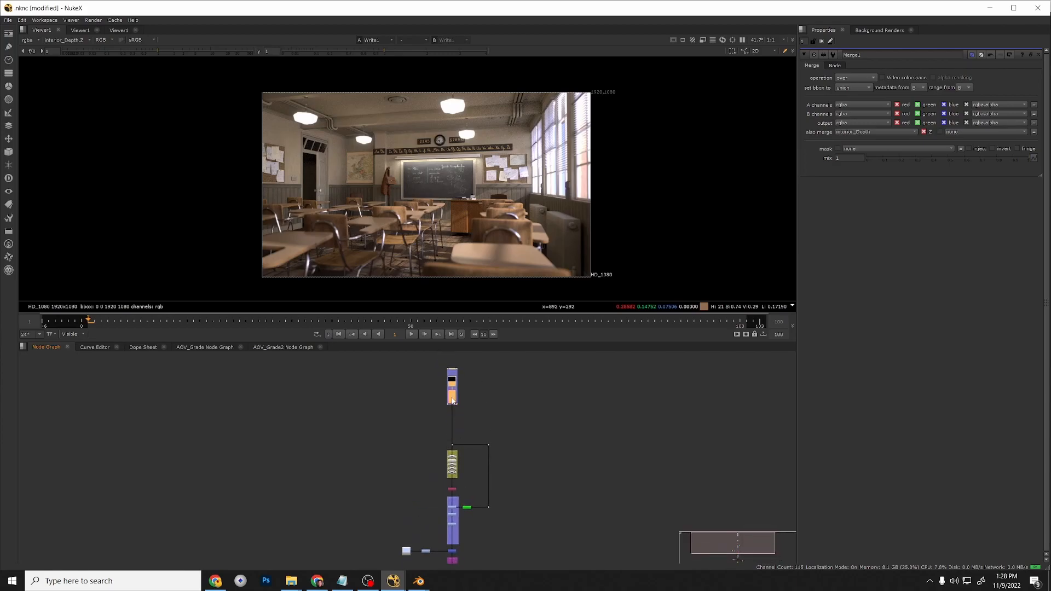
left_click(456, 422)
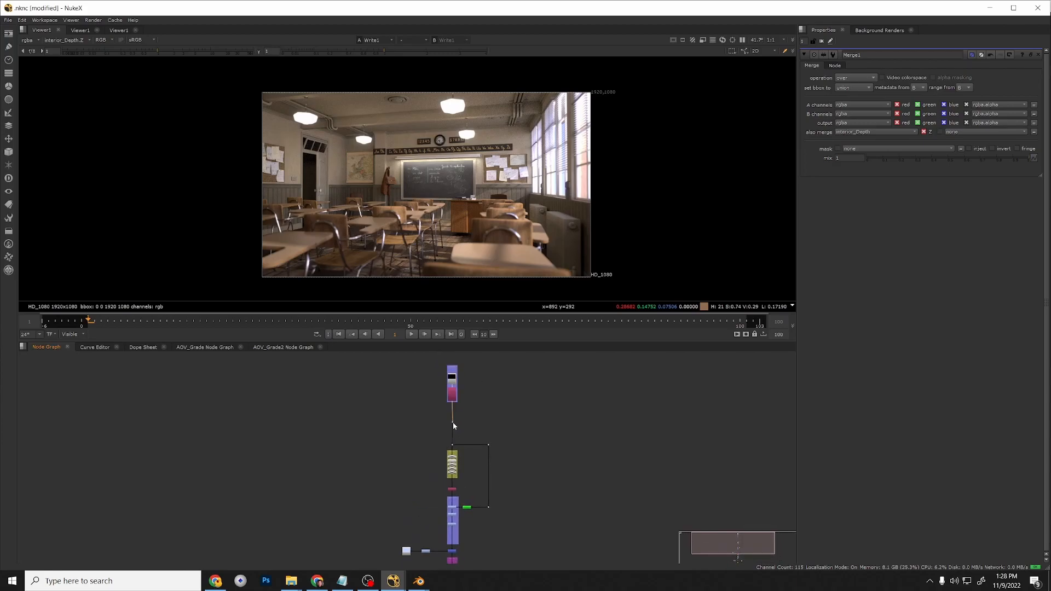
Move the glow, defocus and output nodes further down and insert a Dot in the pipe below the background merge.
scroll(453, 425, "down", 2)
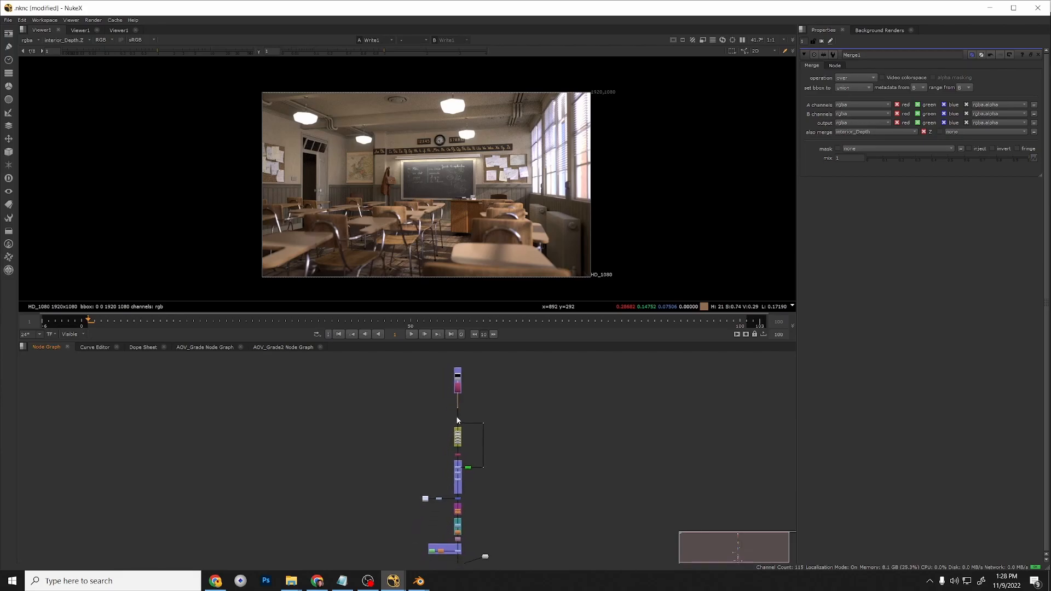
left_click_drag(403, 400, 539, 513)
scroll(467, 493, "up", 4)
scroll(465, 485, "down", 3)
scroll(463, 504, "down", 1)
scroll(461, 501, "up", 4)
middle_click_drag(462, 501, 459, 389)
scroll(460, 386, "down", 4)
left_click_drag(542, 520, 386, 404)
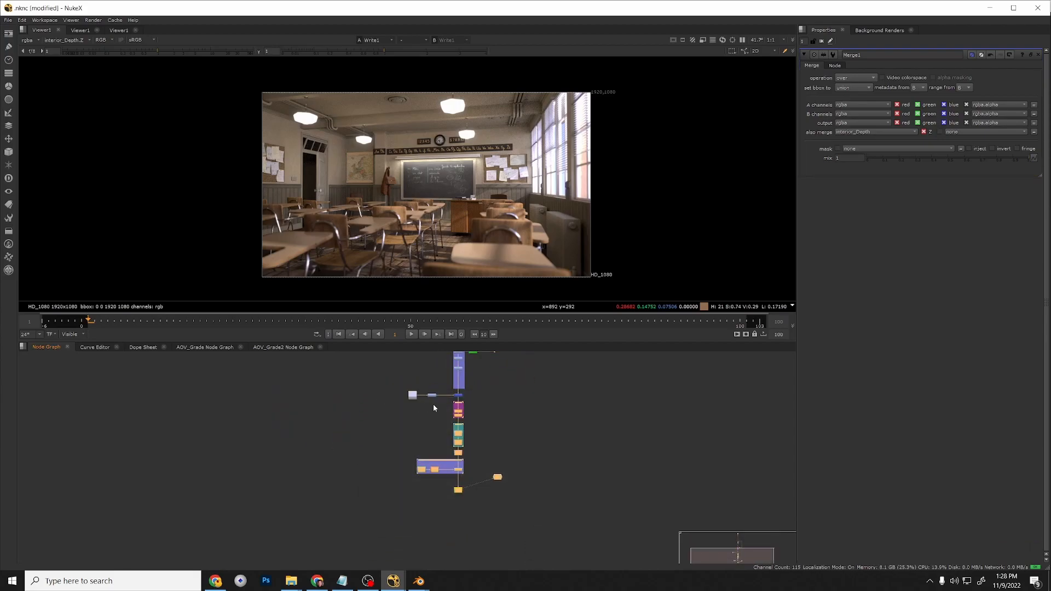
left_click_drag(458, 414, 458, 446)
scroll(459, 407, "up", 2)
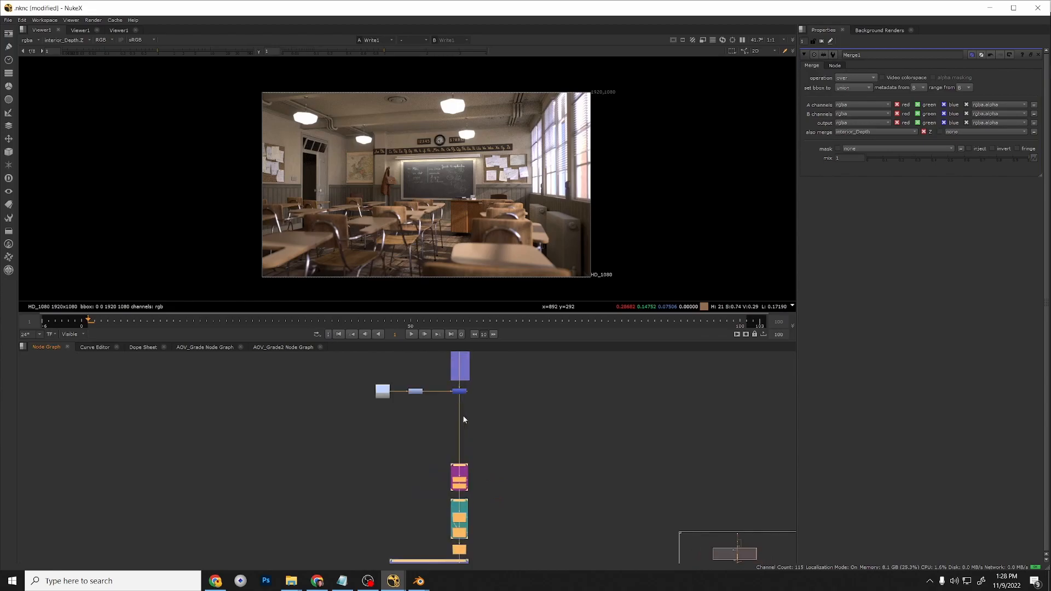
left_click(465, 419)
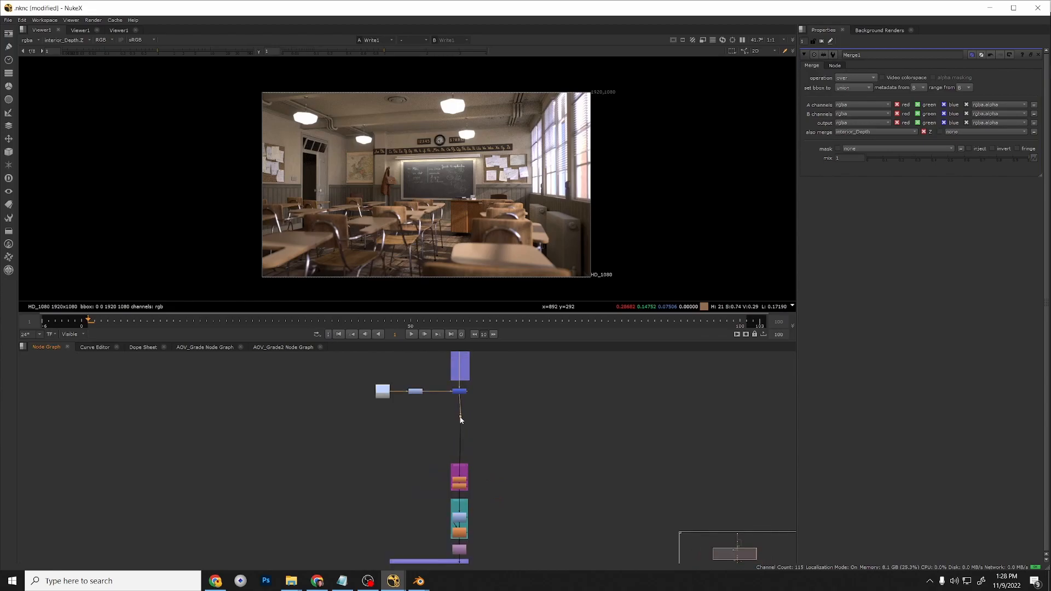
Duplicate the section from the Dot above the AOV grades to the Dot below the background merge, placing the copy beside the original.
scroll(457, 418, "down", 3)
middle_click_drag(440, 409, 438, 494)
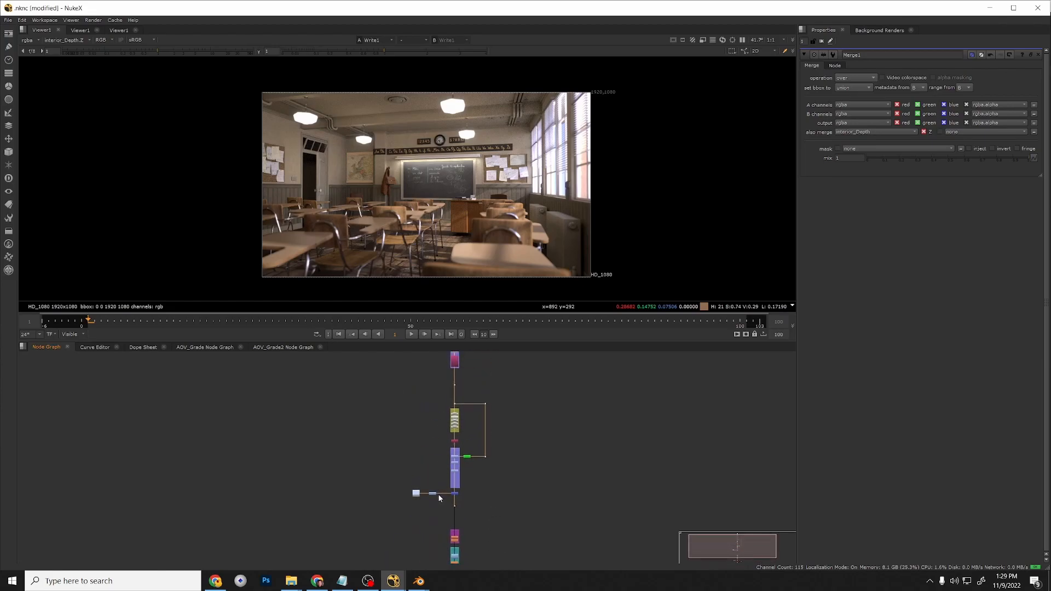
left_click_drag(374, 379, 539, 517)
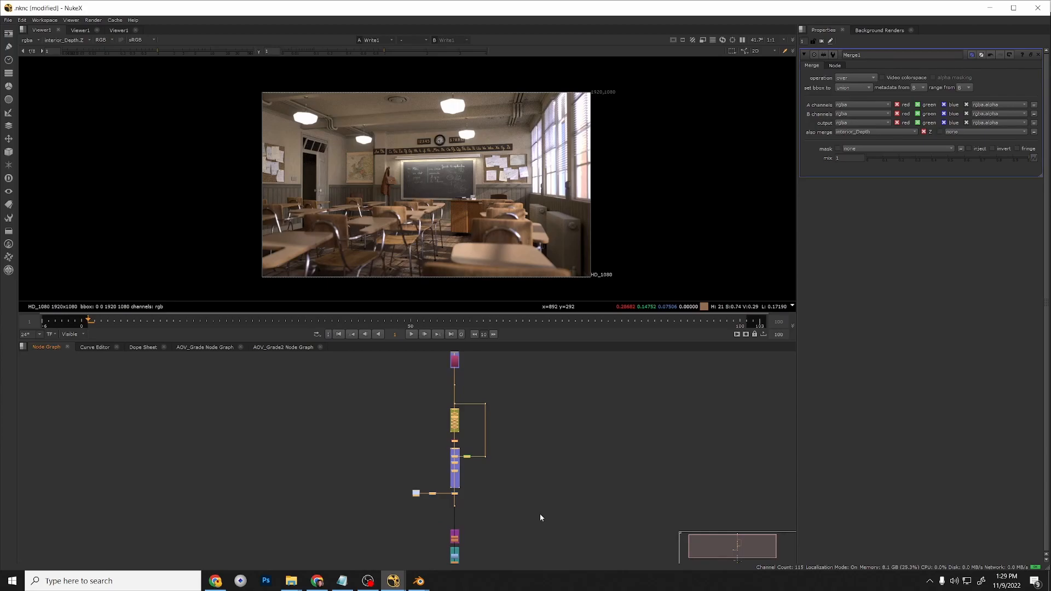
key("ctrl+c")
key("ctrl+v")
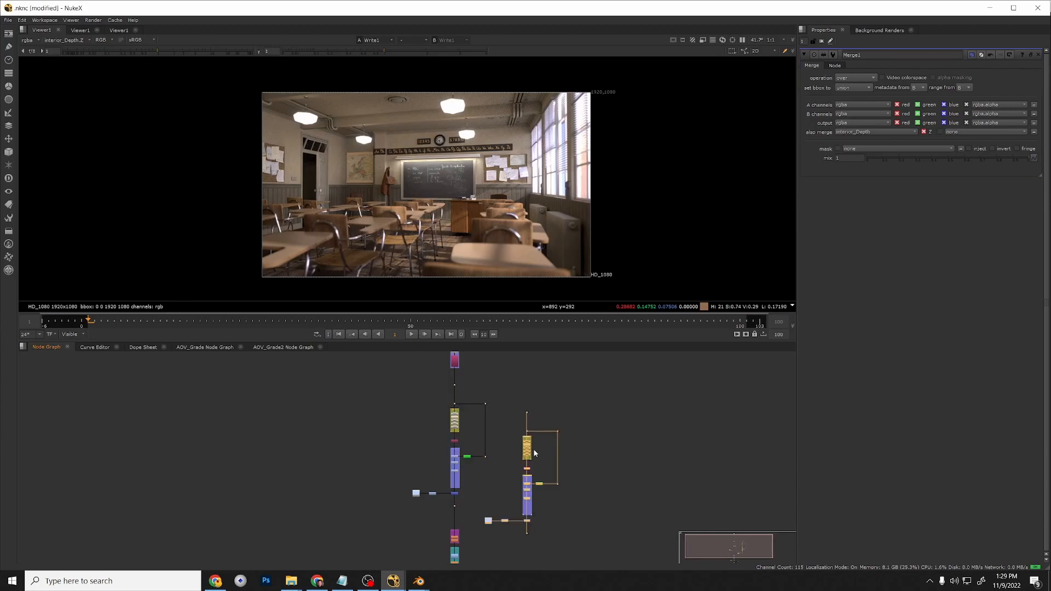
left_click_drag(528, 442, 526, 424)
Connect the duplicated branch's upper Dot to the Dot above the original AOV grades.
scroll(485, 361, "up", 3)
left_click(564, 400)
left_click_drag(563, 400, 425, 400)
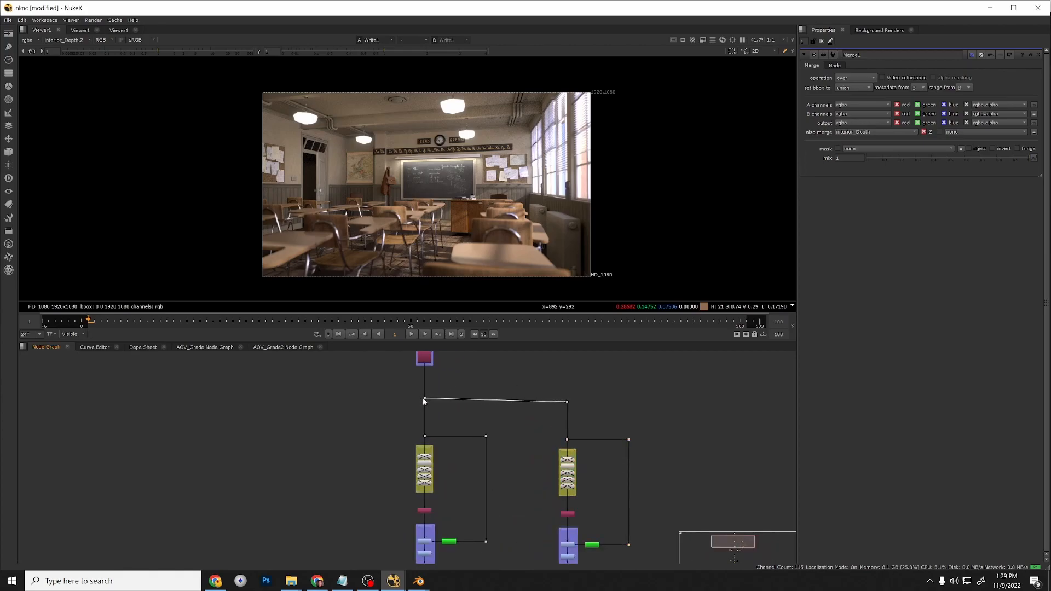
Add a Switch node in the empty space below the two parallel branches.
scroll(534, 431, "down", 3)
scroll(531, 499, "up", 2)
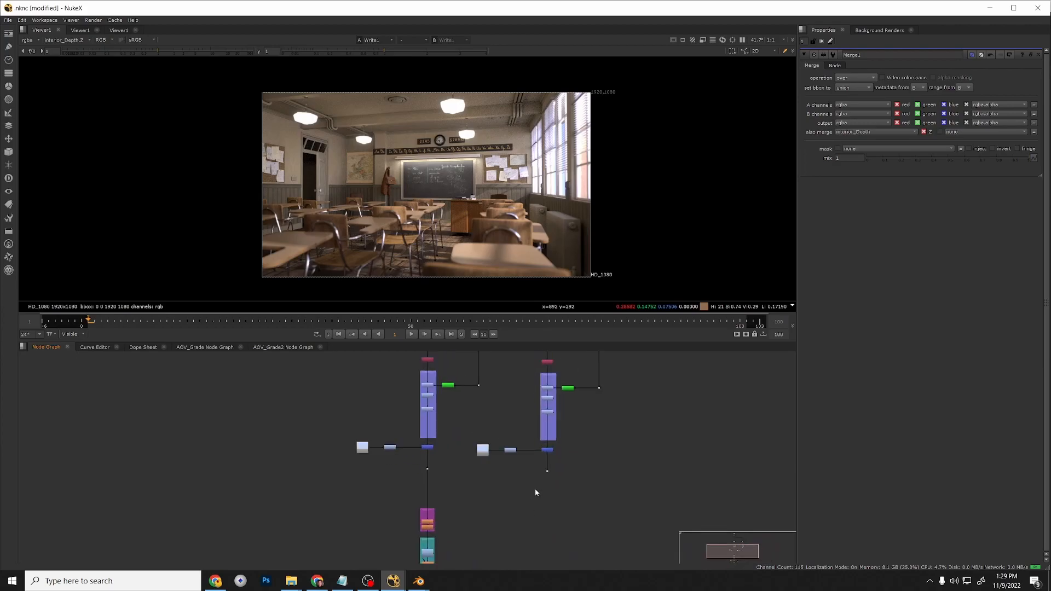
middle_click_drag(535, 492, 516, 443)
scroll(460, 461, "up", 2)
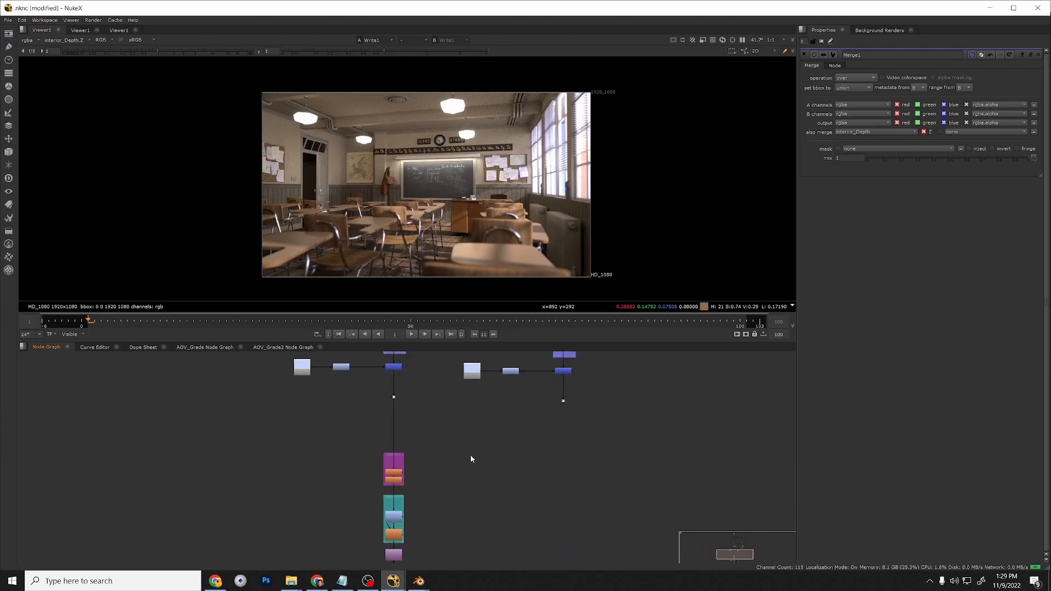
key("Tab")
type("swit")
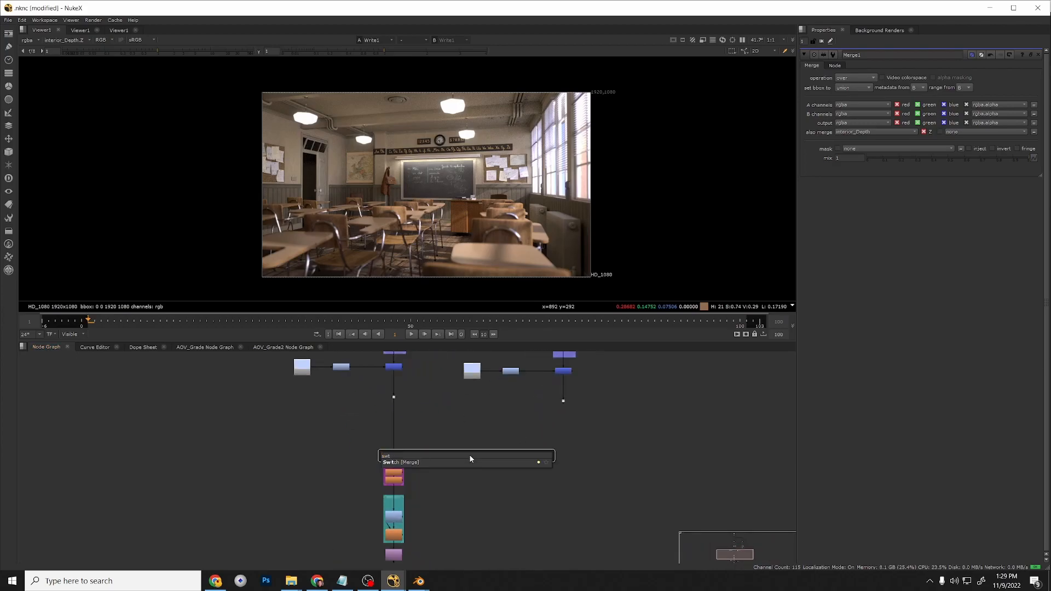
left_click(407, 463)
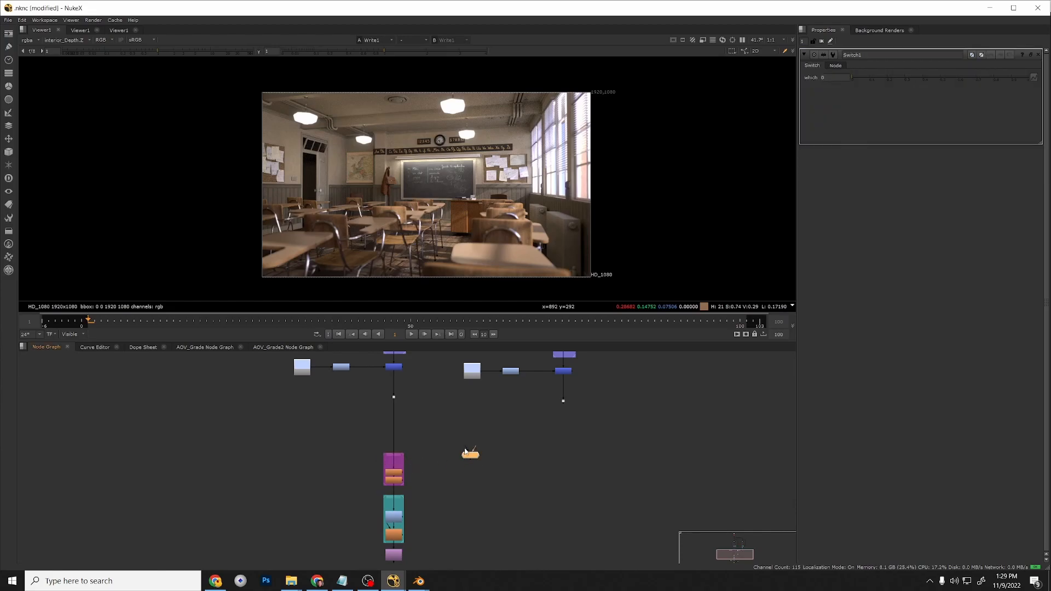
Connect the Switch's inputs to the lower Dots, with the original branch first and the duplicated branch second.
scroll(474, 459, "up", 4)
scroll(482, 455, "down", 2)
left_click_drag(473, 448, 370, 378)
scroll(381, 426, "down", 3)
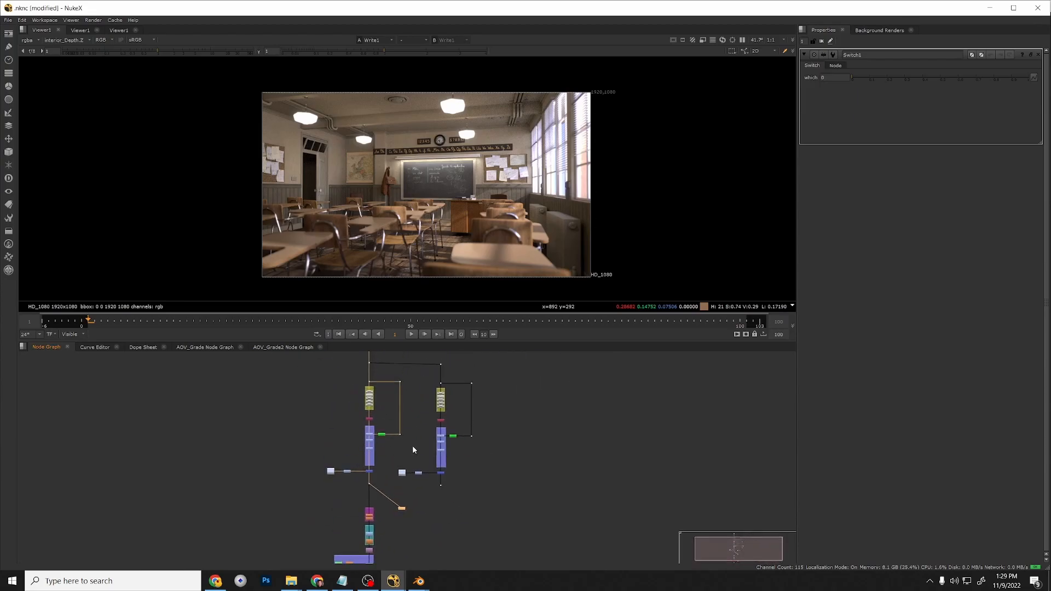
scroll(390, 499, "up", 5)
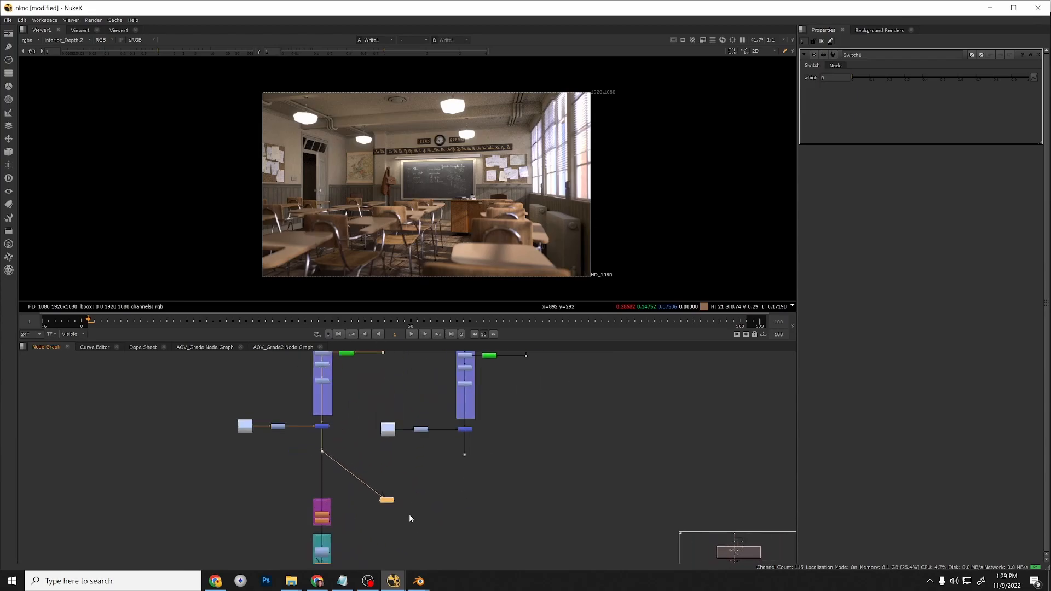
left_click_drag(395, 499, 498, 439)
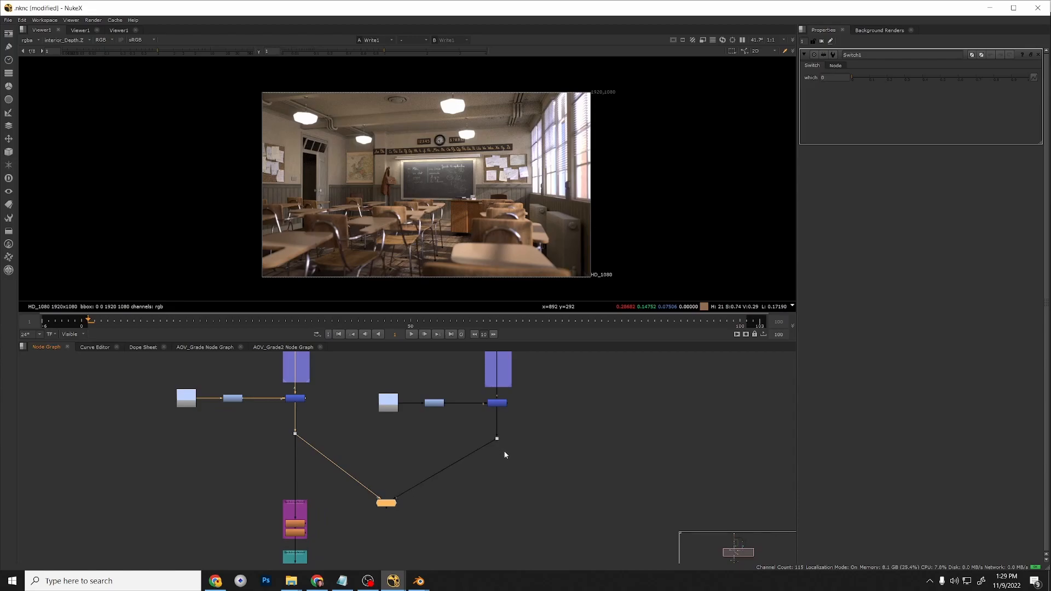
Feed the glow, defocus and output chain from the Switch and align that chain directly beneath it.
scroll(436, 504, "down", 5)
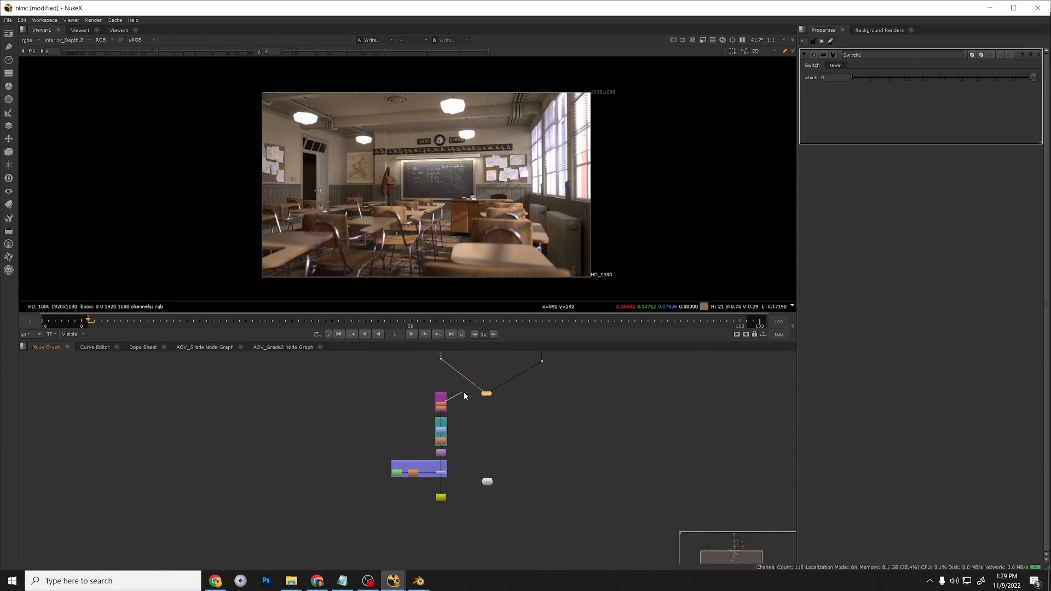
left_click_drag(460, 510, 371, 387)
left_click_drag(484, 482, 362, 570)
mouse_move(440, 396)
left_mouse_down()
mouse_move(463, 411)
mouse_move(441, 396)
left_mouse_up()
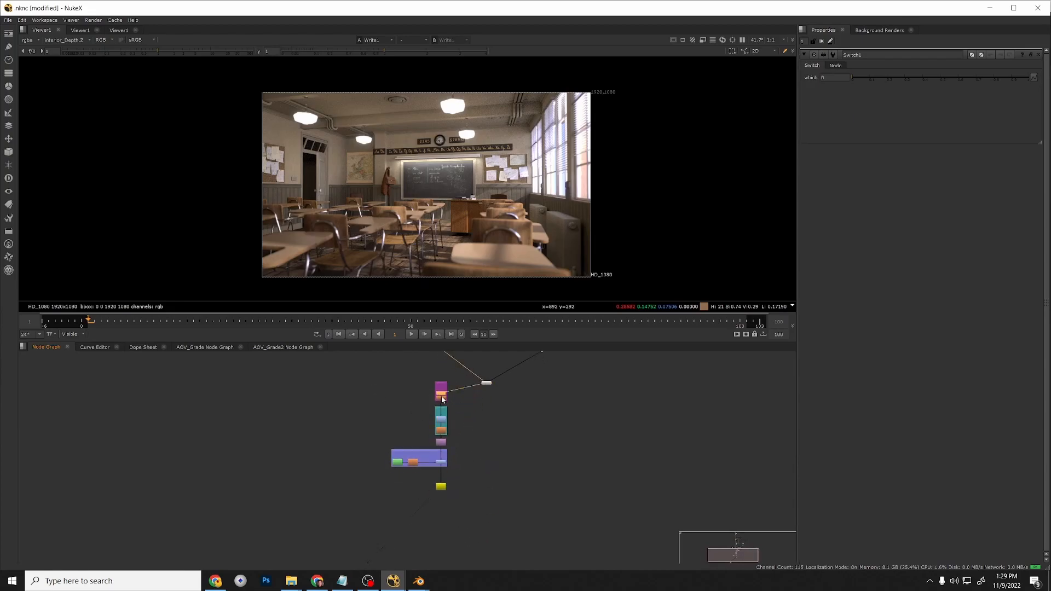
left_click_drag(360, 359, 458, 522)
left_click_drag(442, 400, 487, 422)
left_click(505, 407)
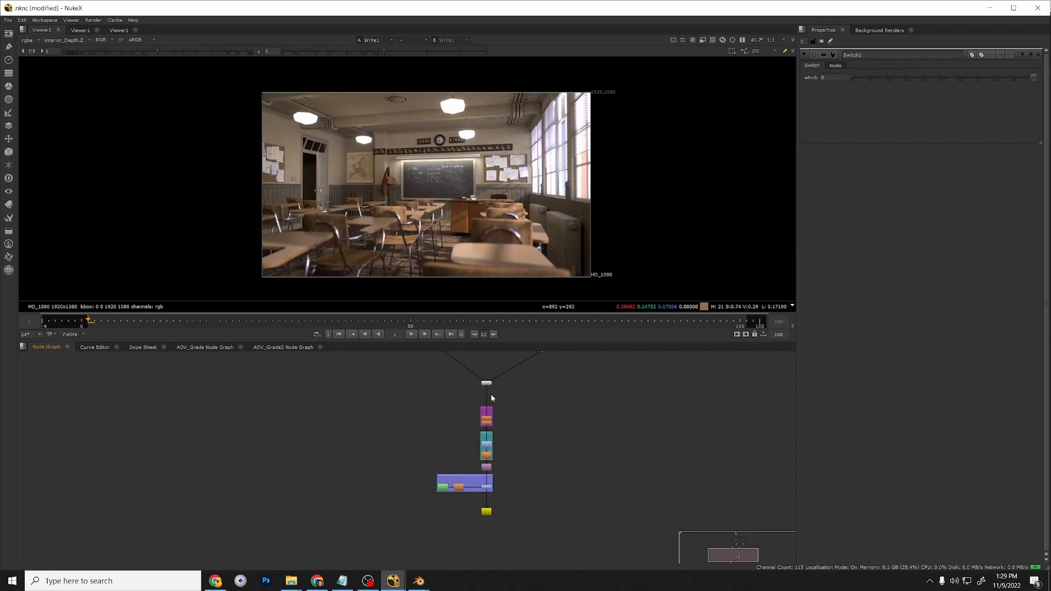
left_click(489, 515)
Set the gain of Grade7 in the duplicated branch to 0.
scroll(521, 466, "down", 4)
middle_click_drag(521, 441, 514, 495)
scroll(524, 412, "up", 1)
scroll(524, 415, "up", 6)
double_click(531, 418)
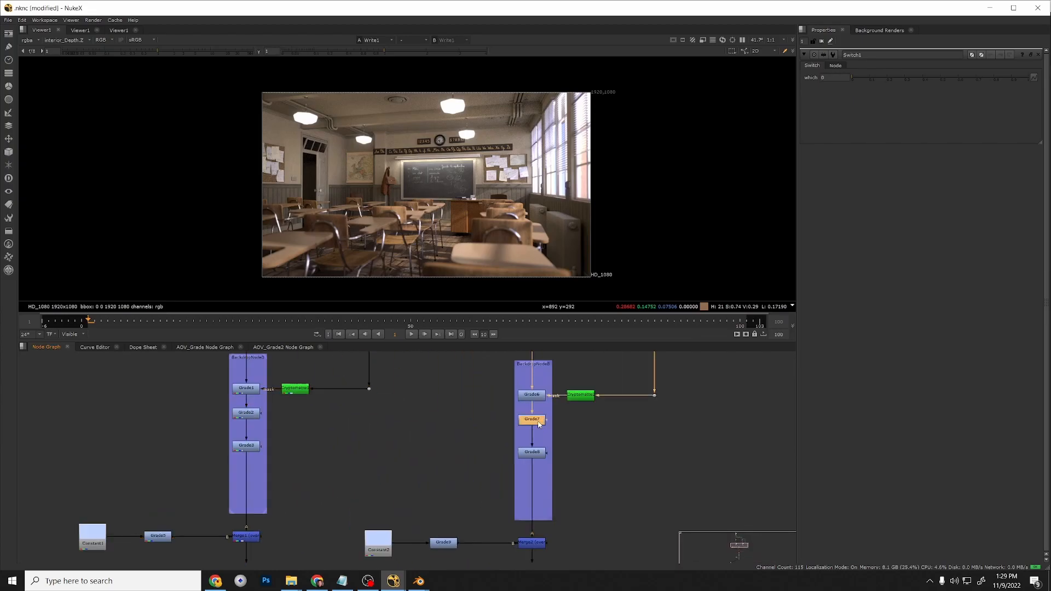
left_click_drag(887, 115, 829, 111)
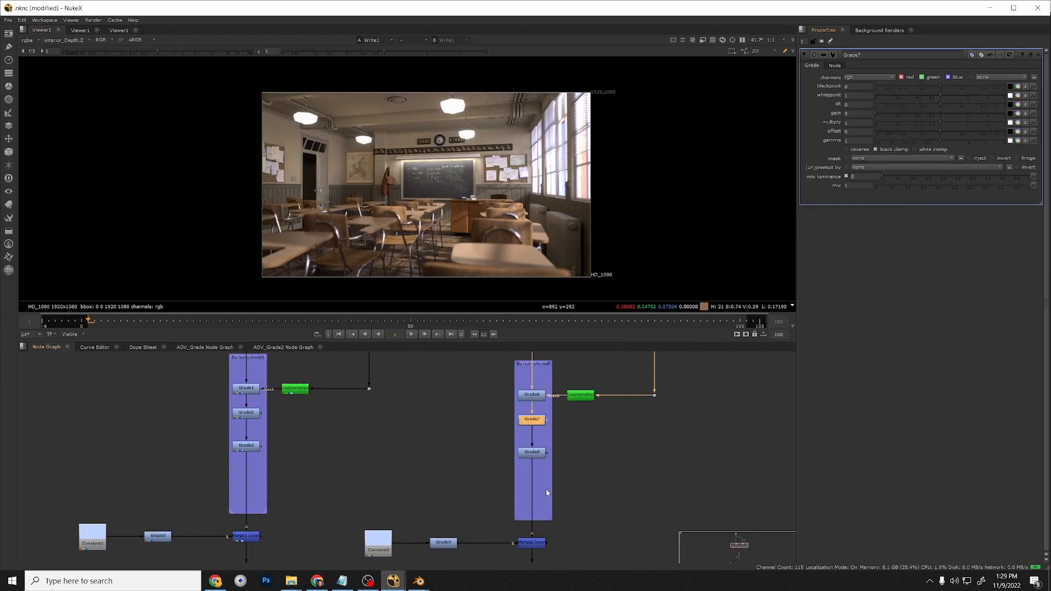
Set the which value of Switch1 to 1 so the duplicated branch feeds the downstream nodes.
scroll(546, 489, "down", 5)
middle_click_drag(522, 522, 542, 384)
scroll(491, 495, "up", 4)
middle_click_drag(491, 502, 489, 447)
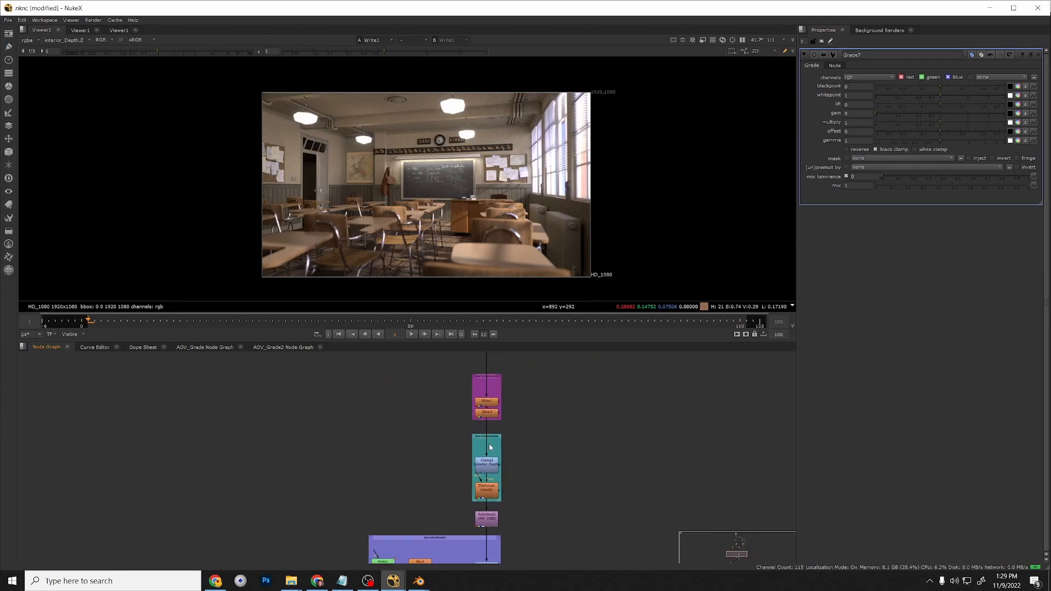
scroll(489, 441, "down", 4)
scroll(489, 514, "up", 4)
middle_click_drag(491, 366, 484, 560)
left_click(470, 426)
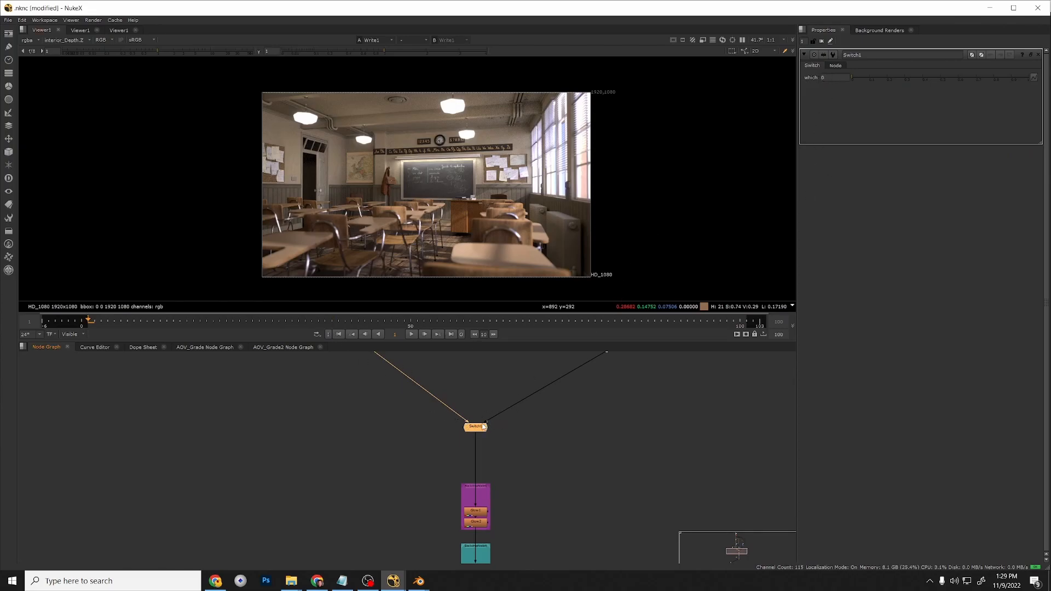
double_click(833, 77)
type("1")
key("Return")
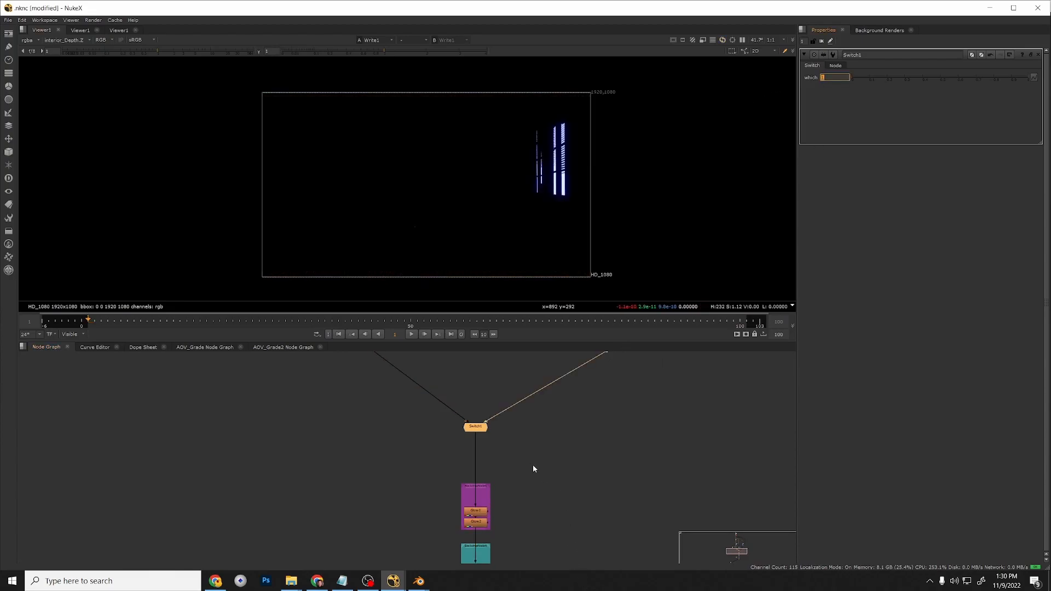
Examine the duplicated branch from the Switch up through its merge, grades and AOV nodes.
scroll(531, 460, "down", 3)
middle_click_drag(524, 450, 511, 537)
scroll(480, 518, "up", 3)
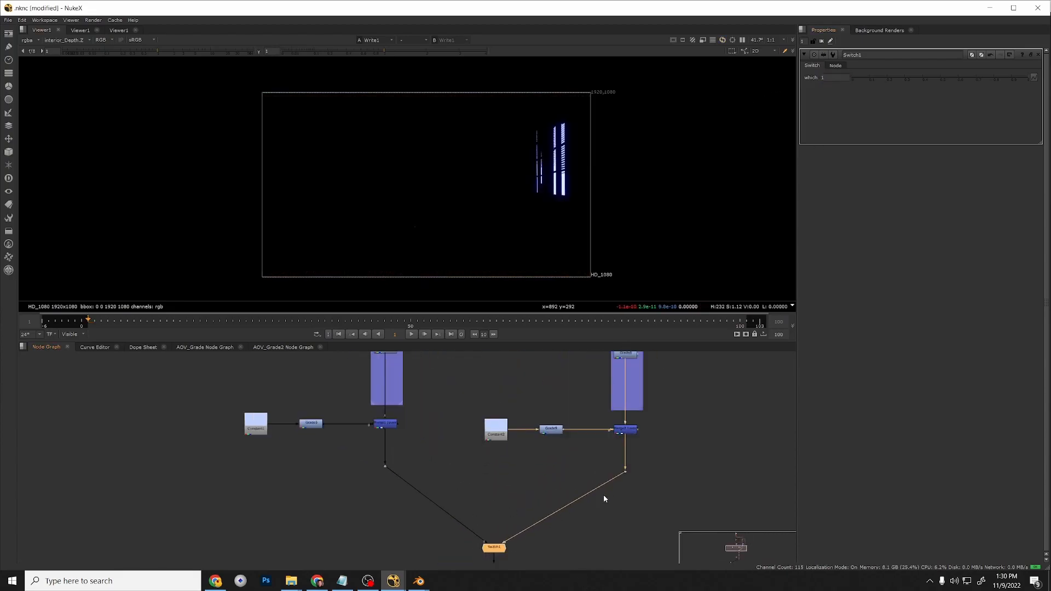
middle_click_drag(632, 431, 553, 466)
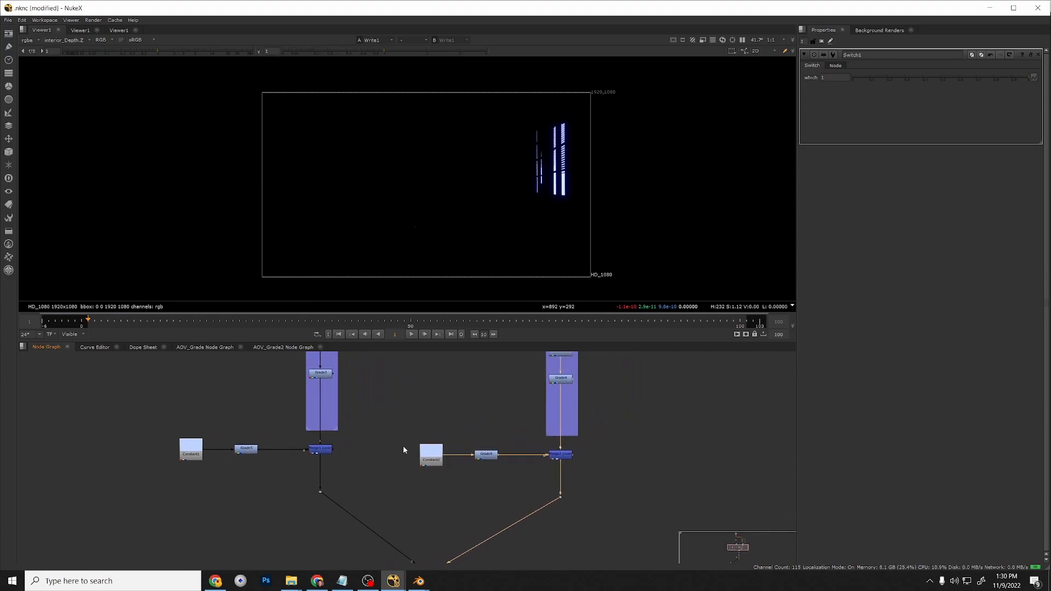
middle_click_drag(601, 437, 563, 564)
scroll(522, 449, "down", 3)
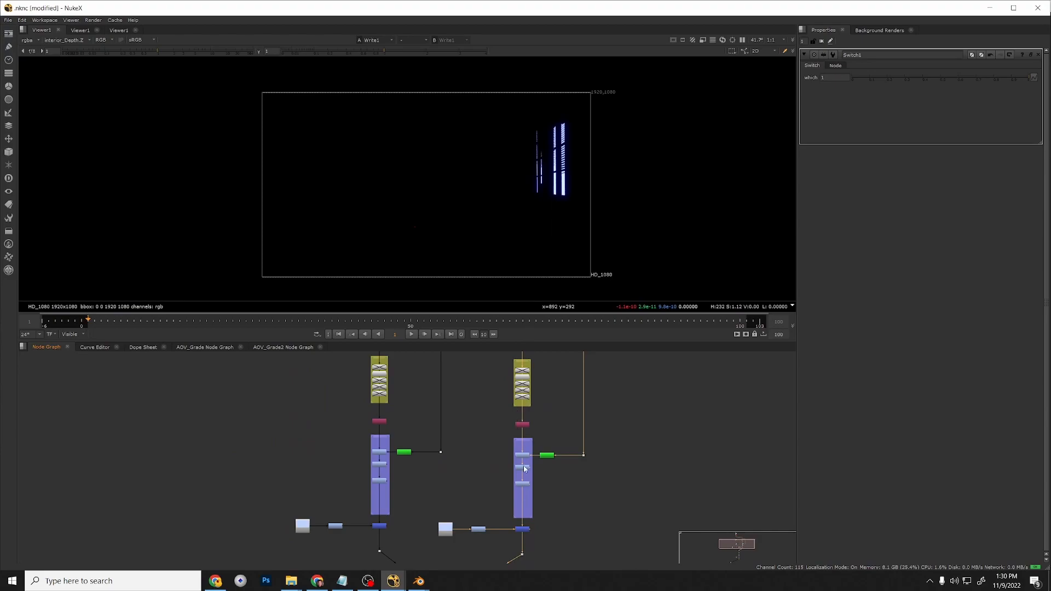
scroll(527, 468, "up", 2)
middle_click_drag(531, 397, 526, 431)
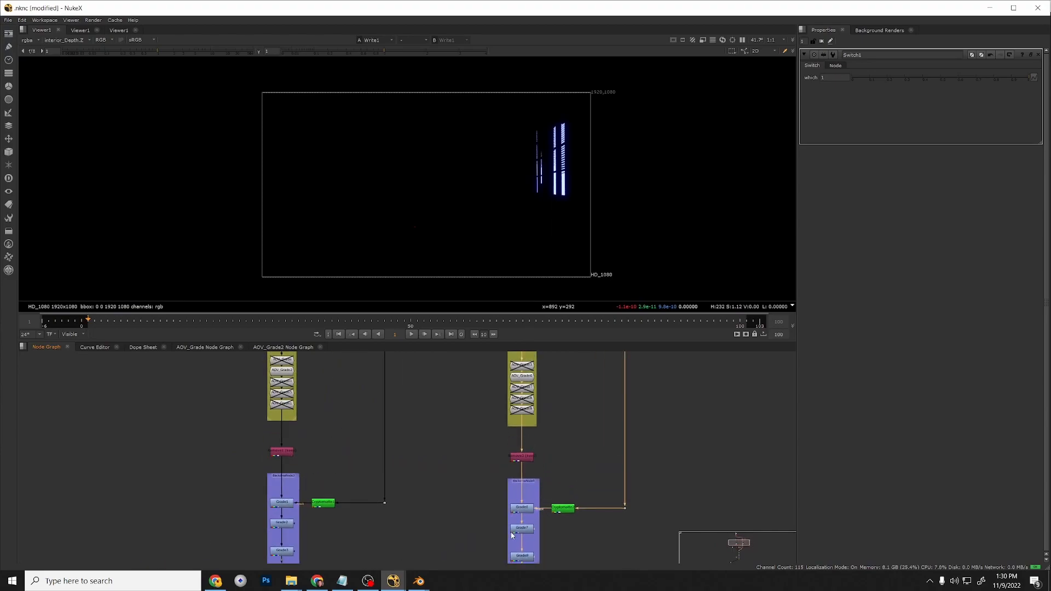
middle_click_drag(511, 540, 521, 478)
Open Grade7 in the duplicated branch and toggle its disabled state to compare the image with and without it.
left_click(532, 446)
double_click(536, 468)
key("d")
key("d")
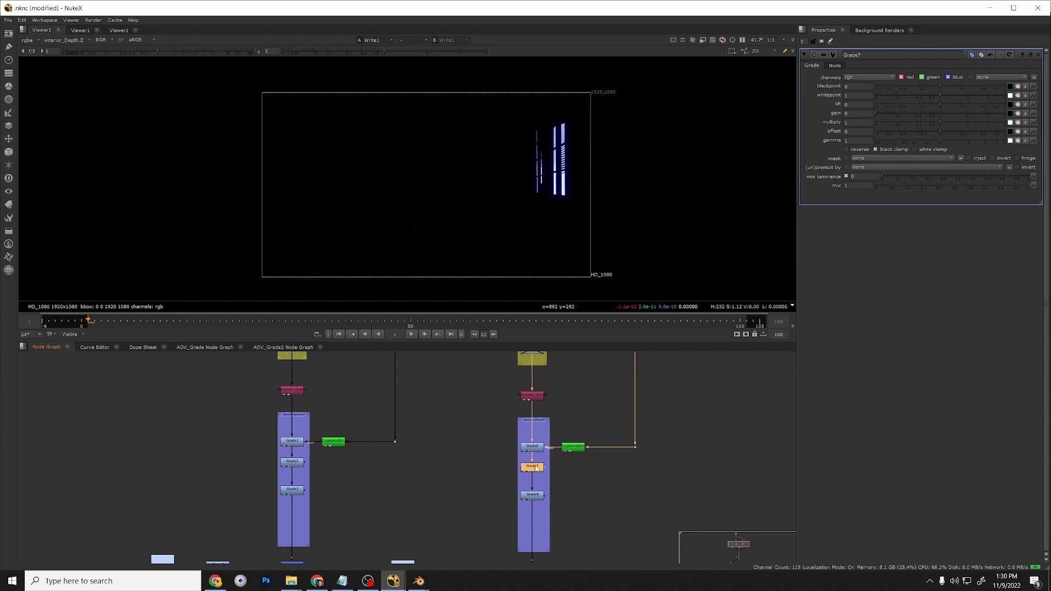
scroll(535, 468, "down", 4)
key("d")
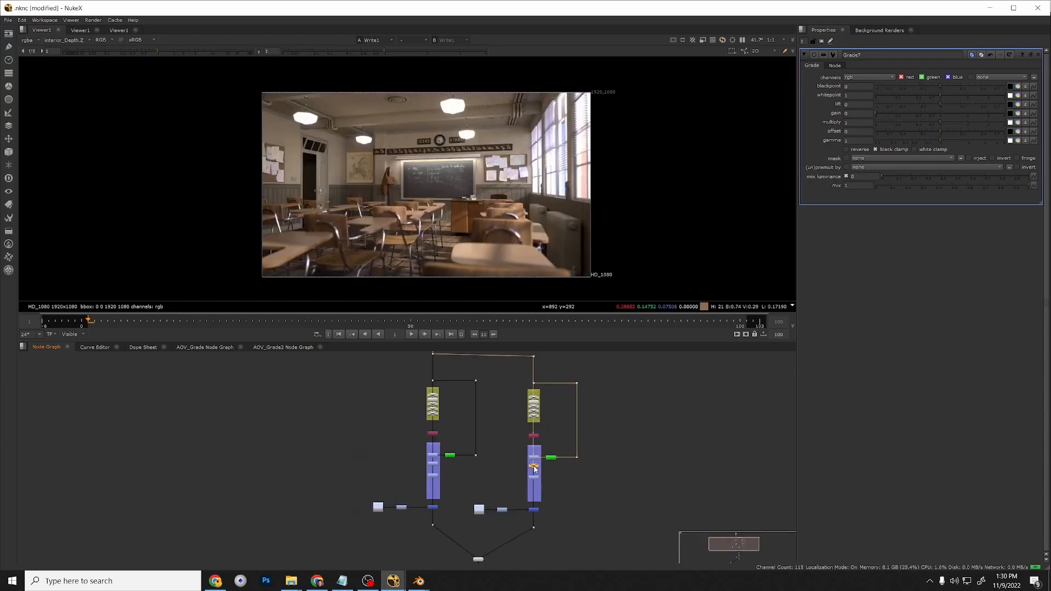
Set Grade7's gain to 1 and level the duplicated branch's upper Dot with the original's.
double_click(856, 113)
type("1")
key("Return")
left_click_drag(533, 357, 533, 353)
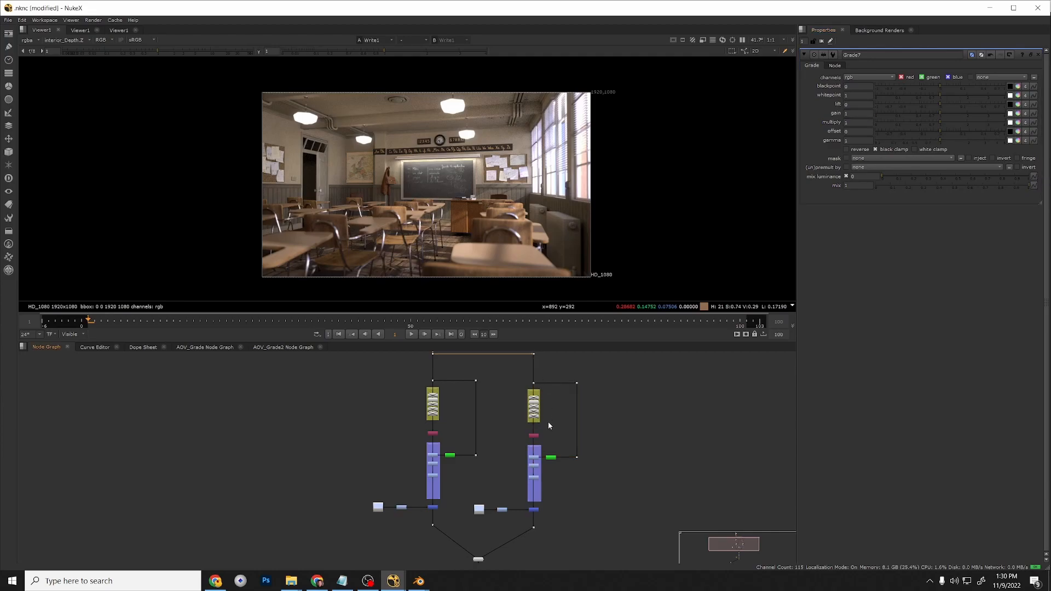
Enable the four disabled AOV_Grade nodes in the duplicated branch.
scroll(549, 422, "up", 3)
left_click(526, 410)
key("d")
left_click(524, 401)
key("d")
left_click(523, 392)
key("d")
left_click(524, 373)
key("d")
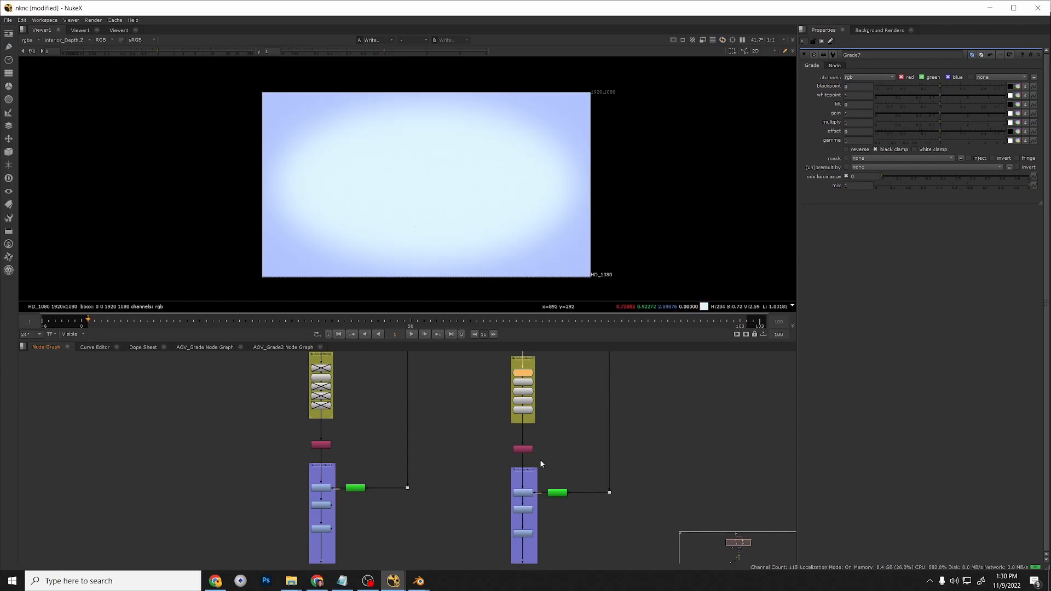
View the duplicated branch's intermediate results from the AOV grades down to Grade6.
scroll(532, 376, "down", 3)
scroll(520, 500, "up", 5)
middle_click_drag(523, 411, 519, 527)
left_click(527, 376)
key("1")
left_click(533, 431)
key("1")
middle_click_drag(542, 433, 530, 352)
View the outputs of Grade8 and Merge2, and open Merge2's properties.
left_click(528, 433)
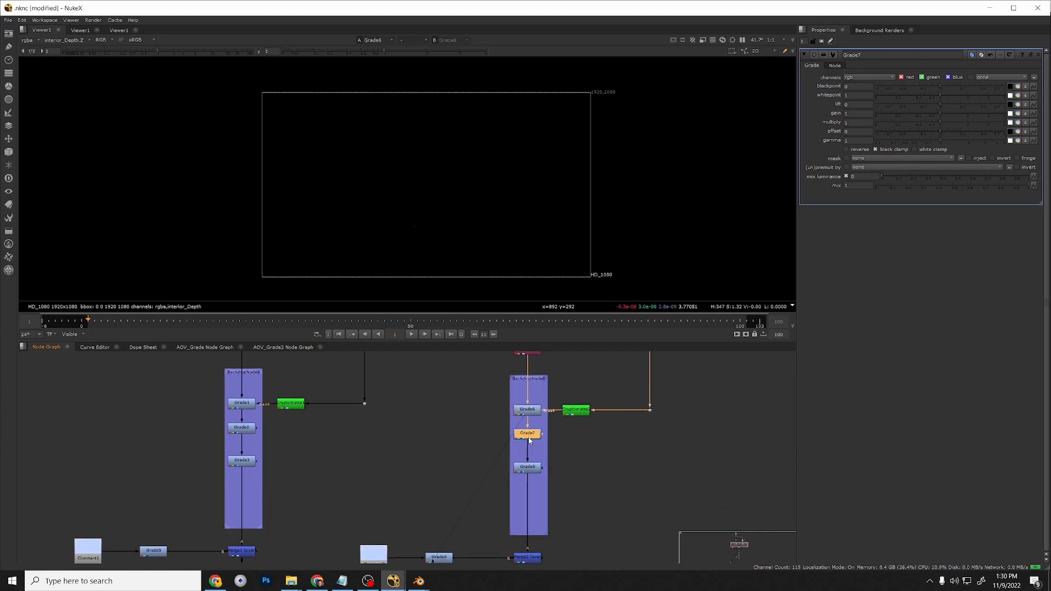
left_click(528, 467)
key("1")
middle_click_drag(533, 536, 540, 452)
left_click(536, 474)
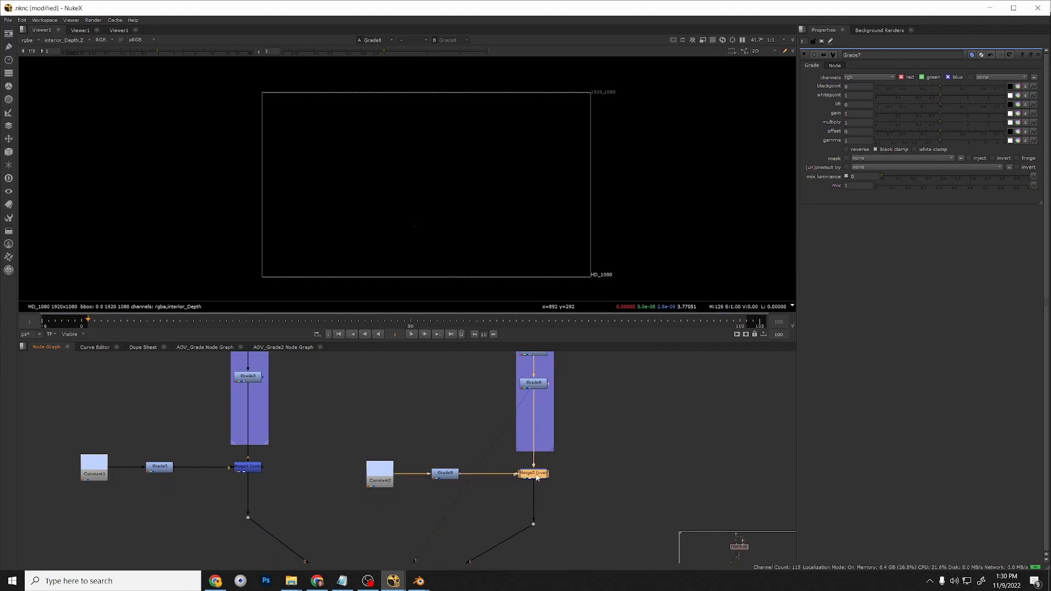
key("1")
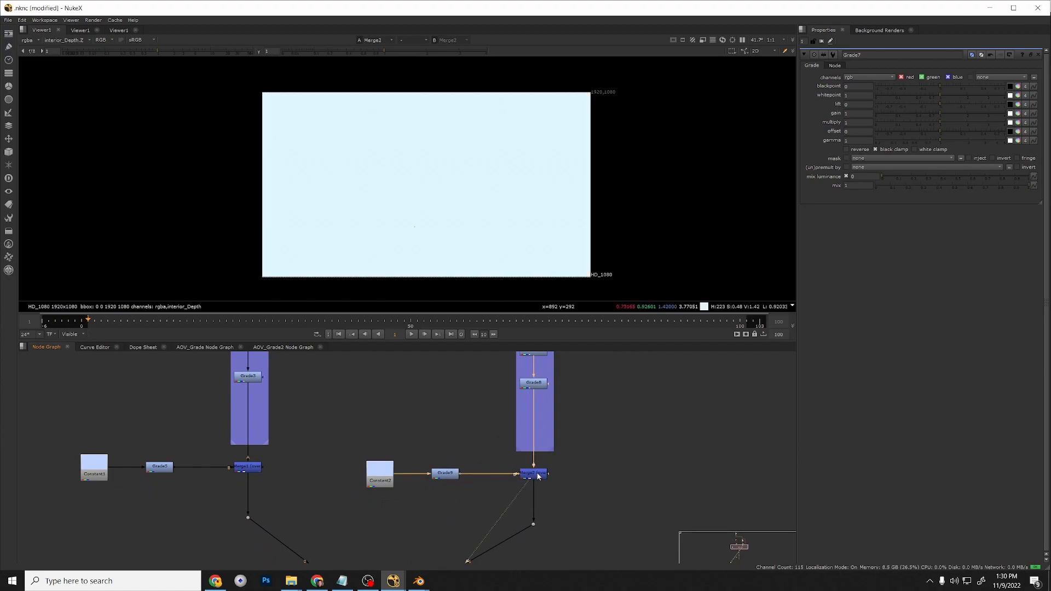
double_click(537, 474)
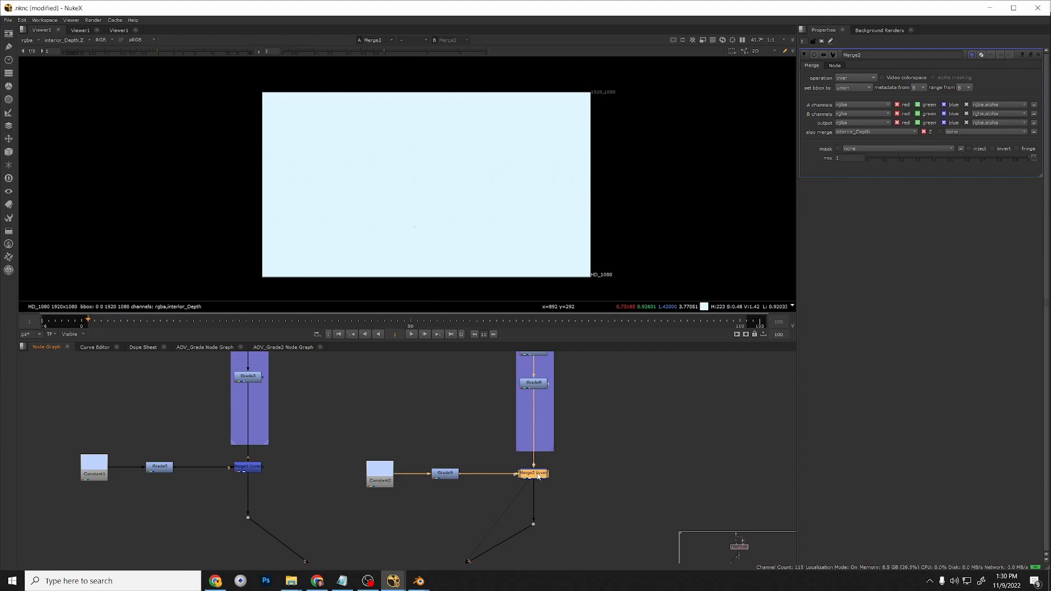
Try different gain values, including 1 and 0, on AOV_Grade9 in the duplicated branch.
scroll(533, 487, "down", 6)
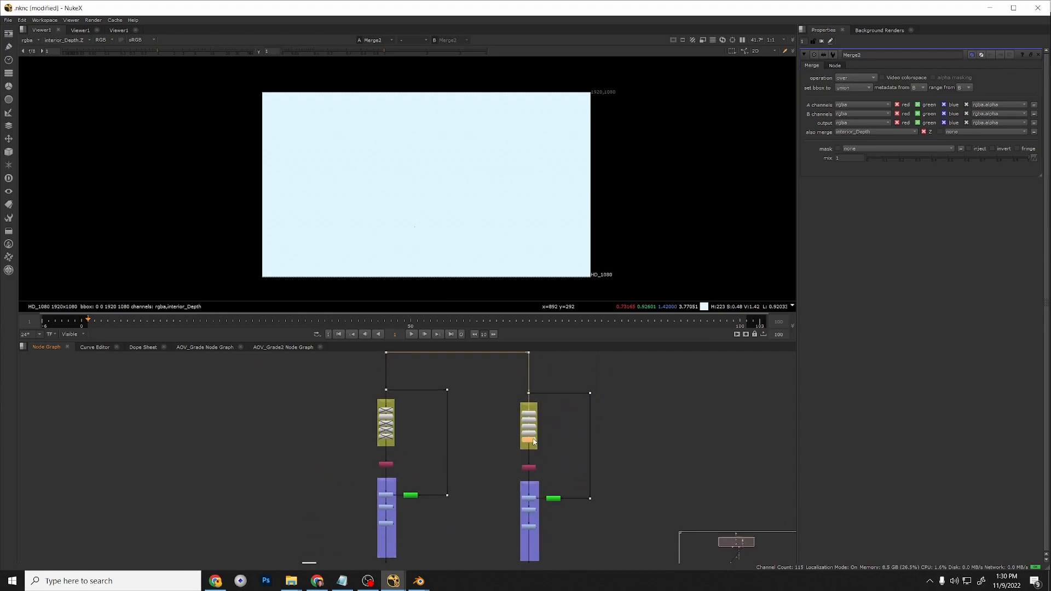
double_click(531, 440)
left_click(893, 93)
left_click_drag(893, 92, 915, 91)
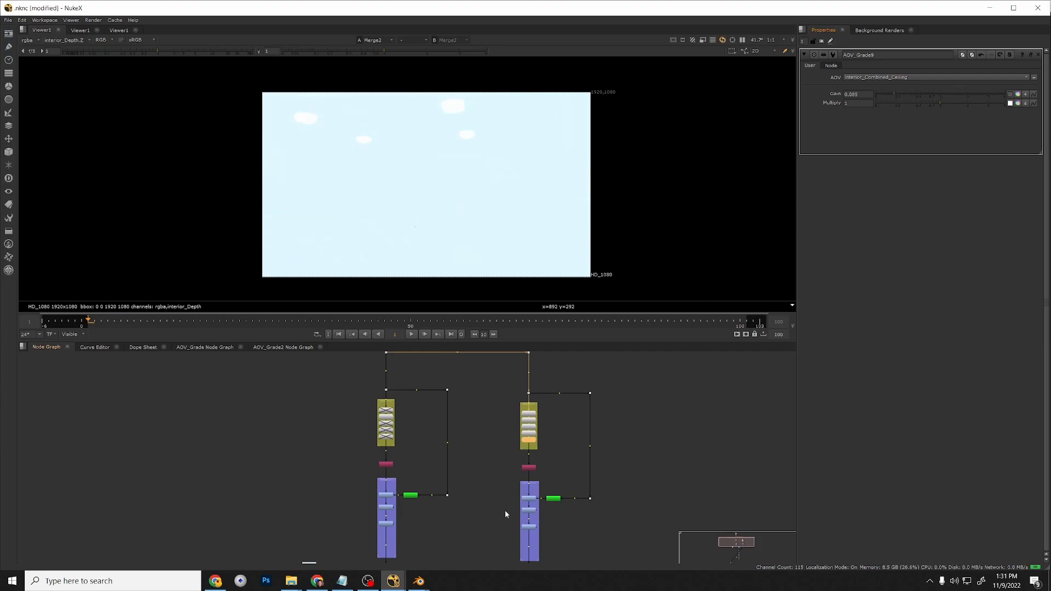
left_click(894, 95)
double_click(868, 93)
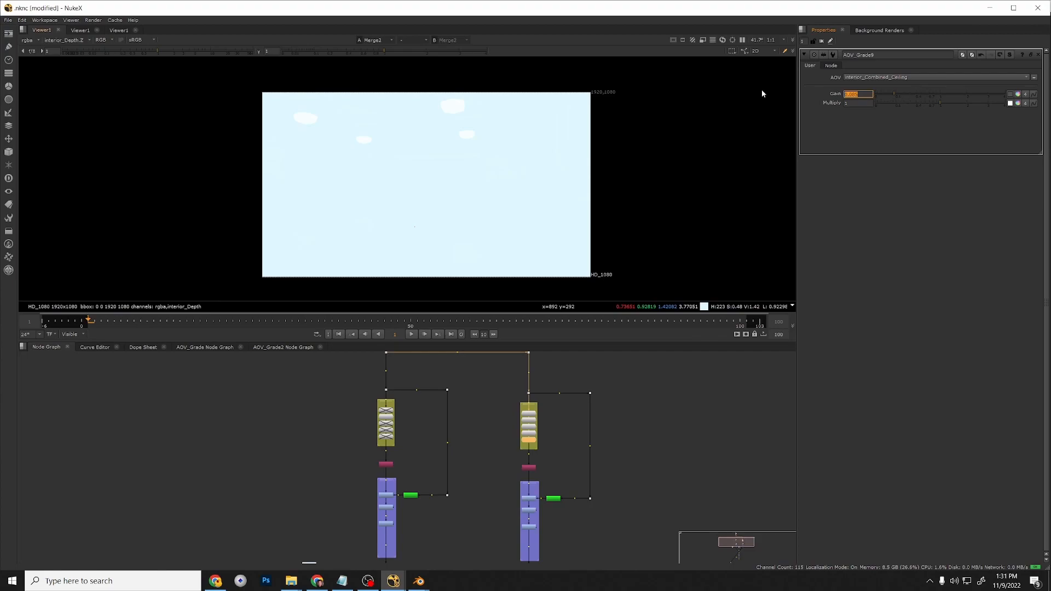
type("1")
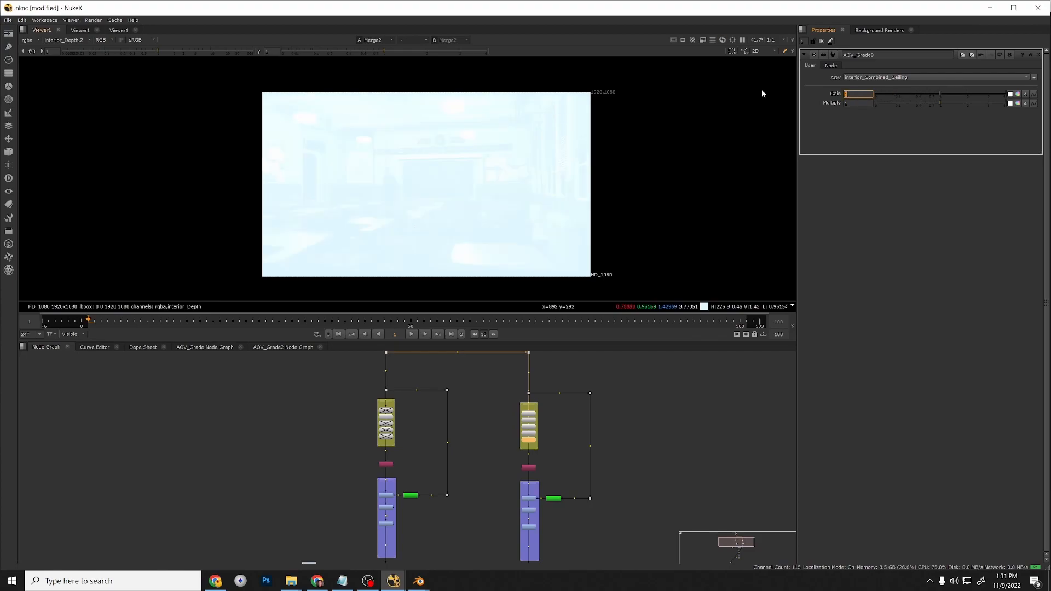
key("Return")
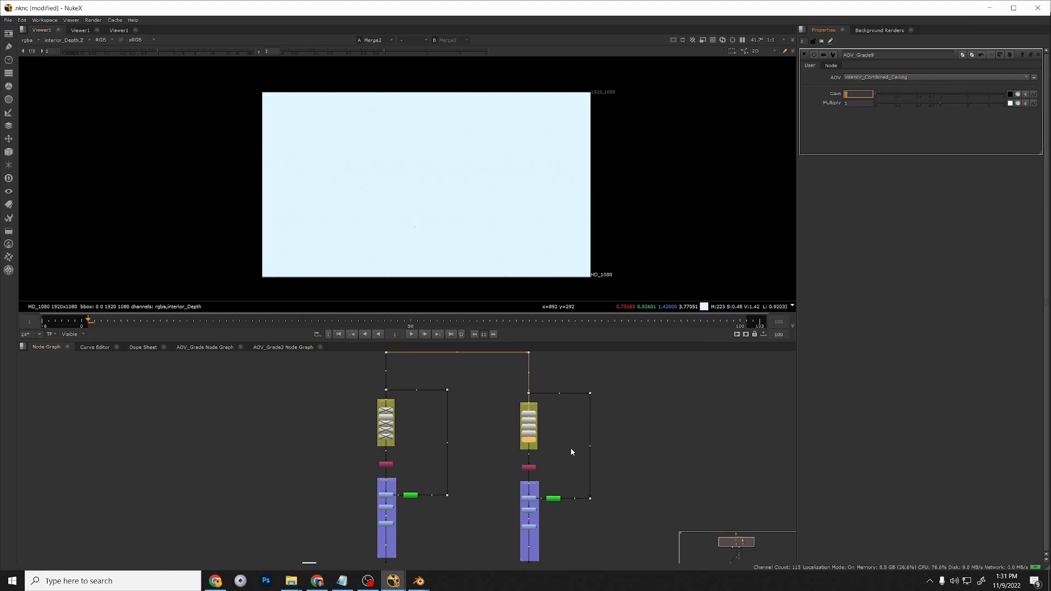
Open the AOV_Grade3 group's internal graph and examine the settings of its Grade1 and Shuffle2 nodes.
scroll(541, 428, "up", 4)
left_click(517, 410)
double_click(517, 411)
key("ctrl+Return")
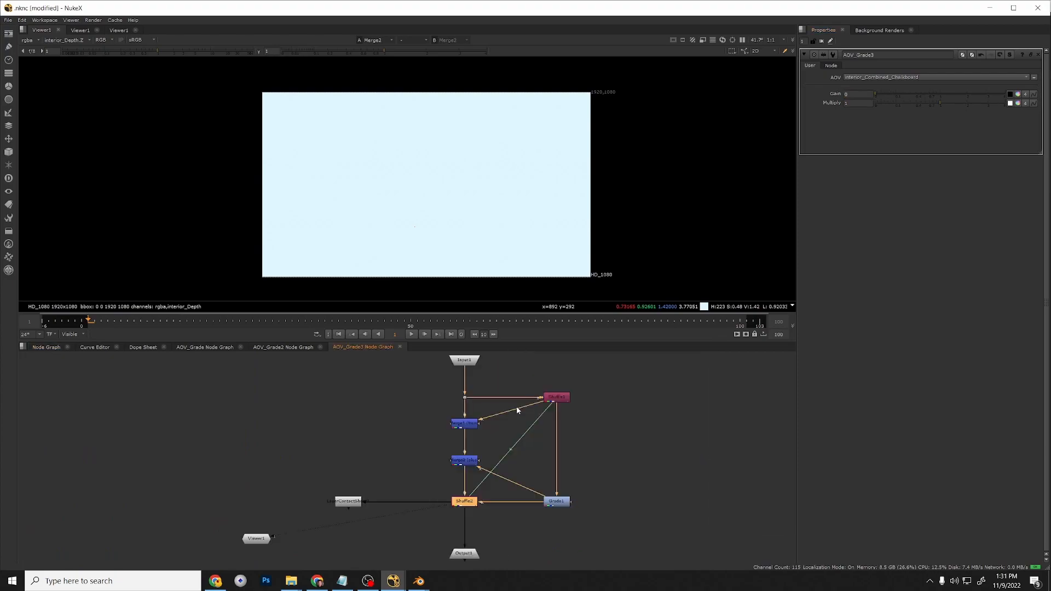
scroll(567, 500, "up", 2)
scroll(586, 456, "down", 3)
double_click(580, 507)
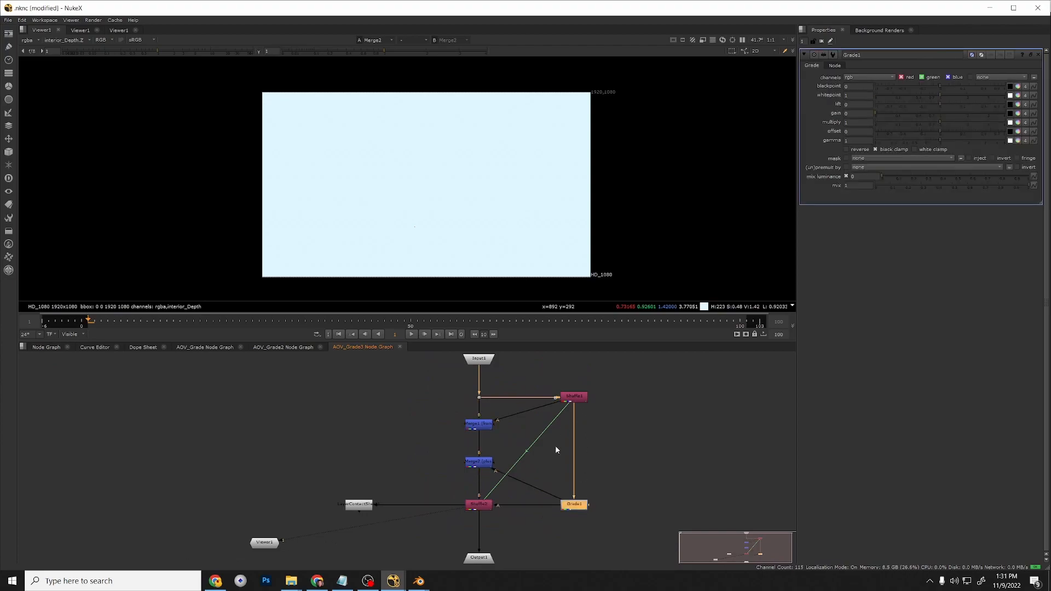
double_click(486, 506)
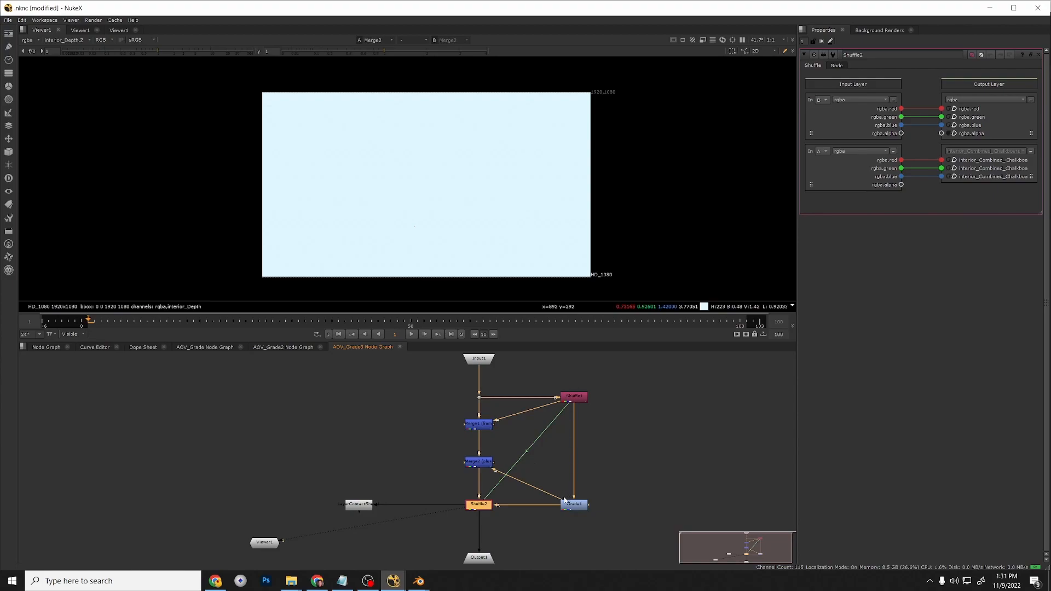
left_click_drag(573, 397, 572, 403)
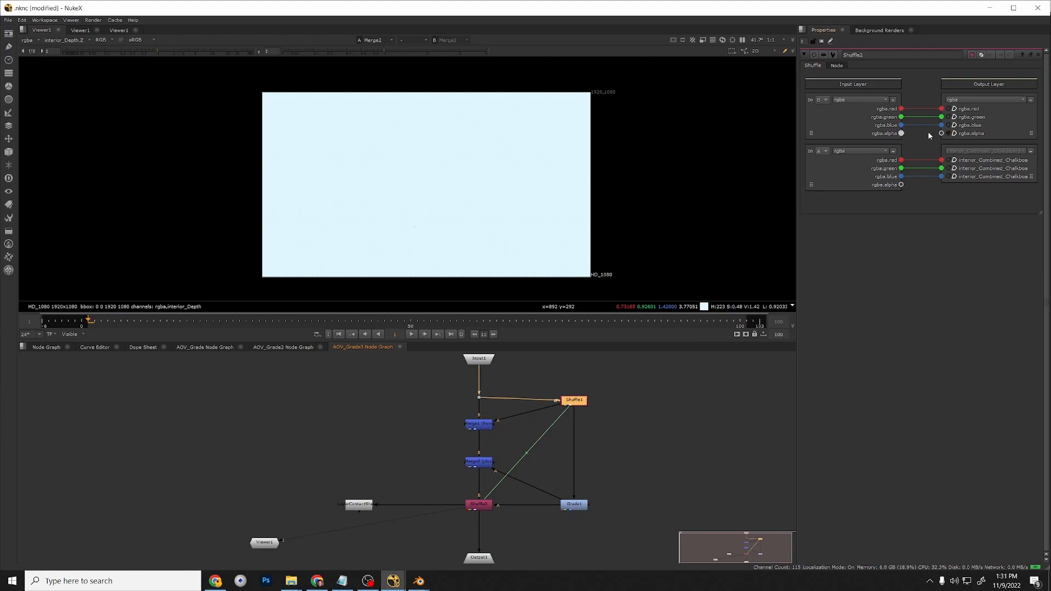
Delete all five AOV_Grade nodes from the original branch's BackdropNode2 in the main node graph.
left_click(45, 349)
scroll(410, 457, "down", 5)
middle_click_drag(309, 454, 413, 433)
scroll(361, 442, "up", 4)
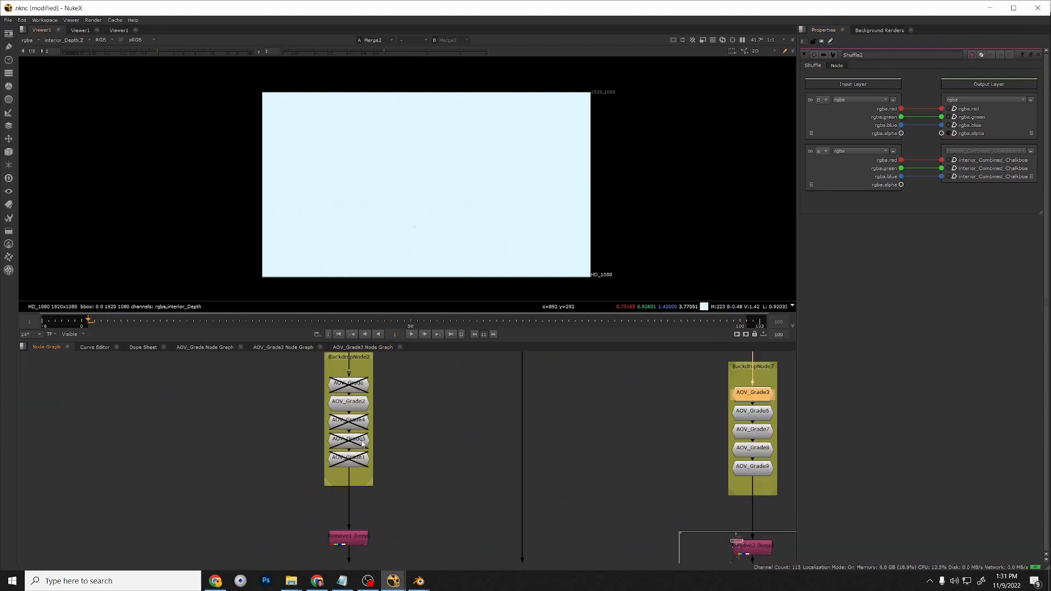
left_click_drag(402, 476, 304, 376)
key("Delete")
Delete AOV_Grade6, AOV_Grade7, AOV_Grade8 and AOV_Grade9 from the duplicated branch, keeping AOV_Grade3.
scroll(443, 425, "down", 3)
scroll(579, 454, "up", 2)
left_click_drag(515, 469, 392, 392)
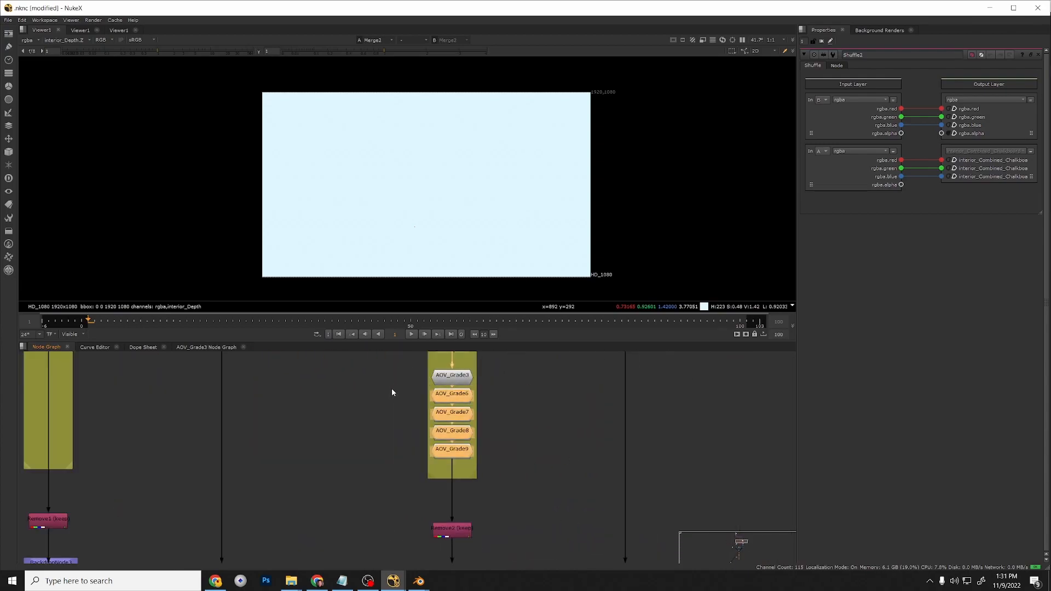
key("Delete")
Inside the AOV_Grade3 group, connect Shuffle2's B-input rgba.alpha to the rgba.alpha output.
double_click(457, 378)
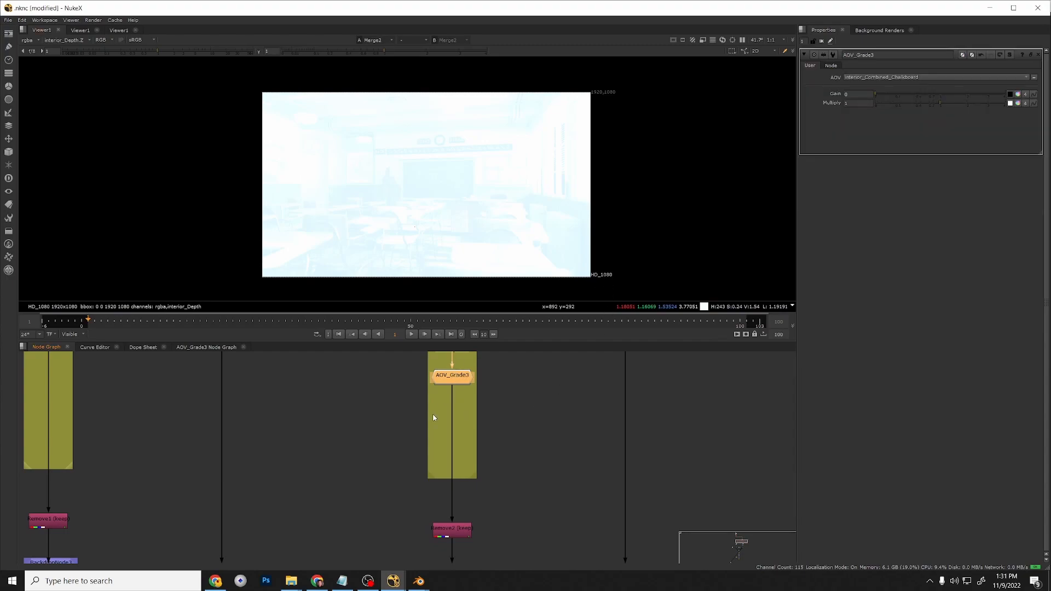
scroll(460, 413, "down", 4)
scroll(458, 386, "up", 1)
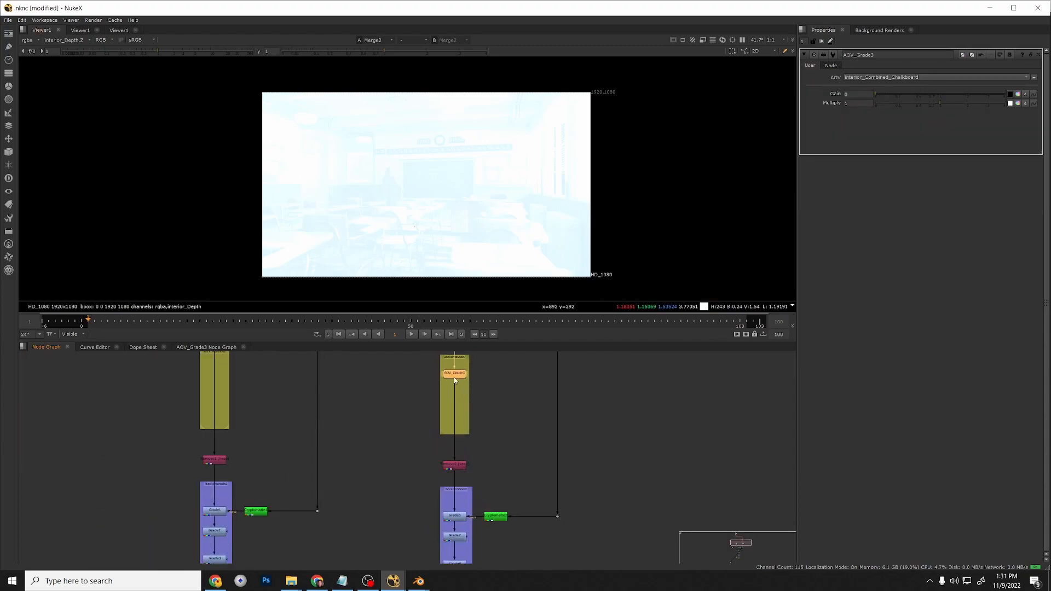
key("ctrl+Return")
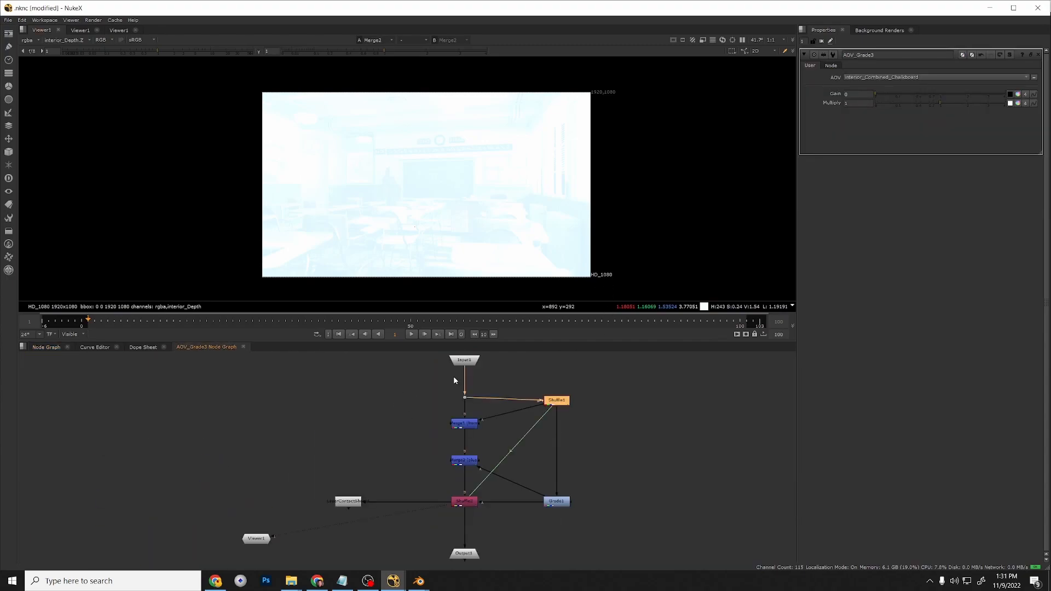
double_click(553, 401)
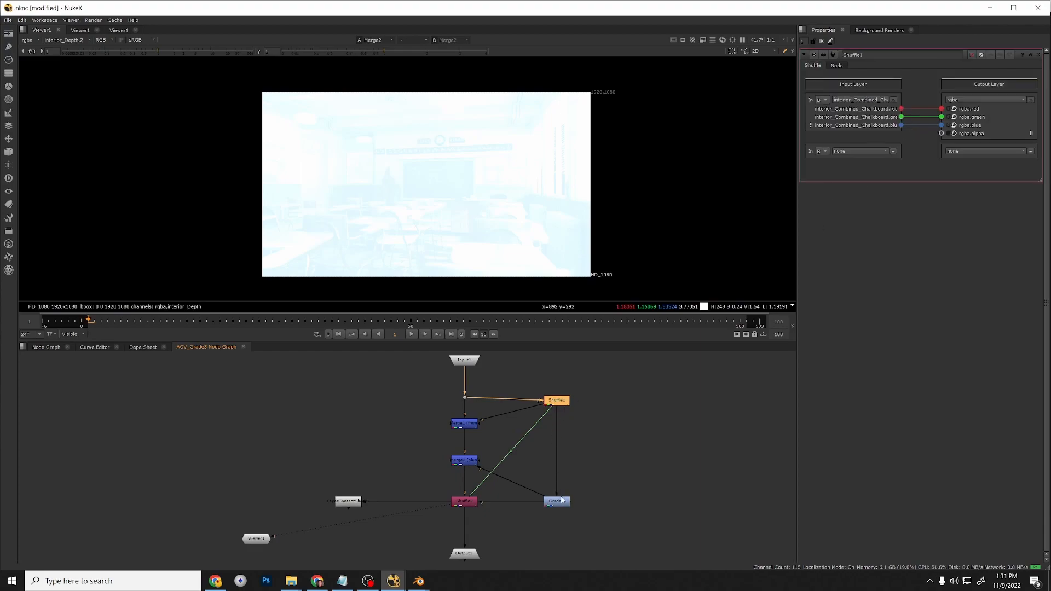
double_click(465, 501)
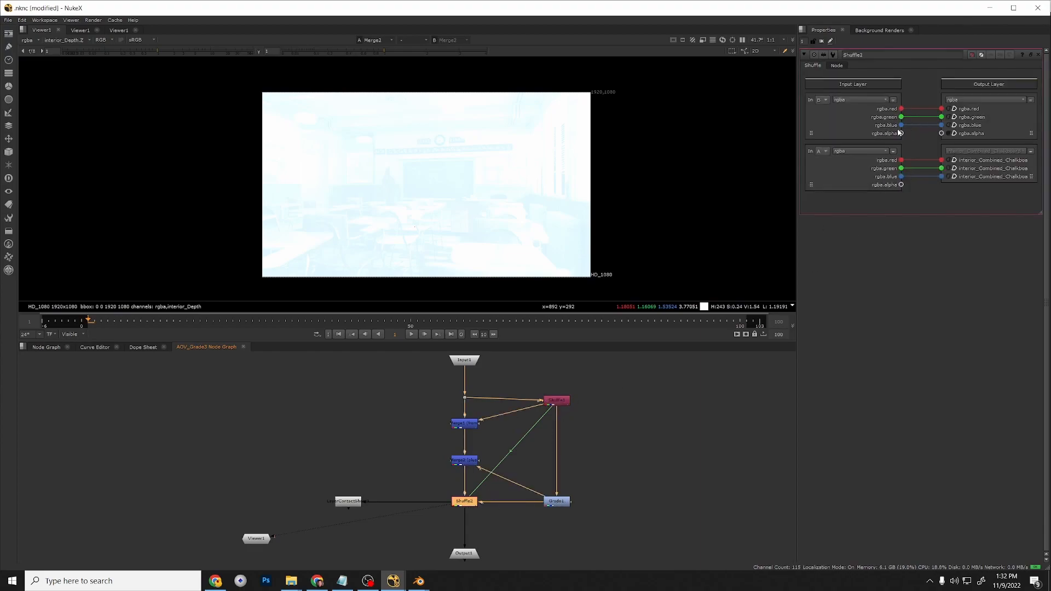
left_click(942, 133)
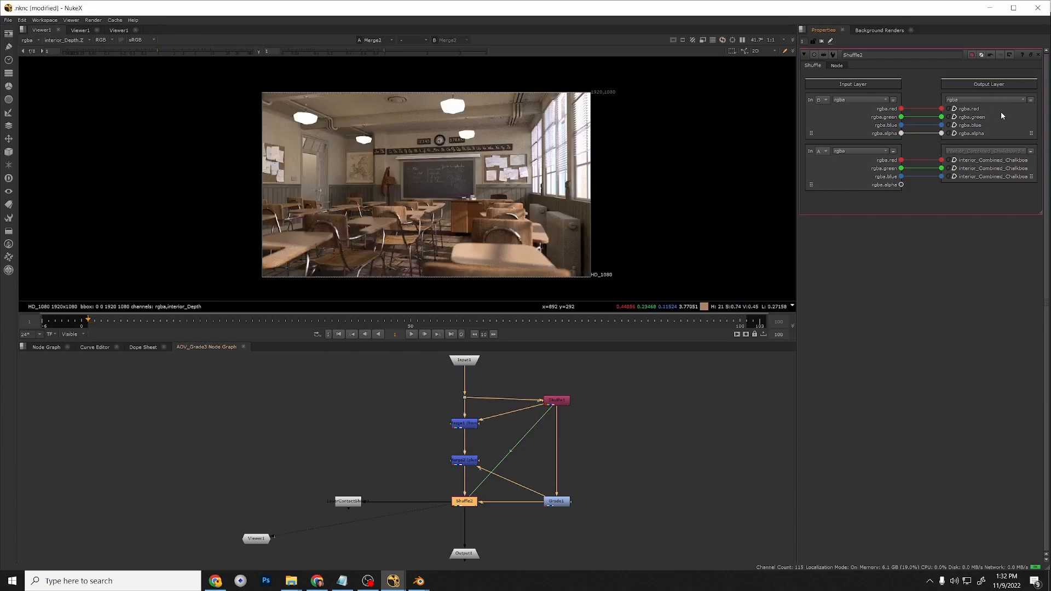
Return to the main node graph and toggle AOV_Grade3 off and on to compare its effect.
left_click(46, 347)
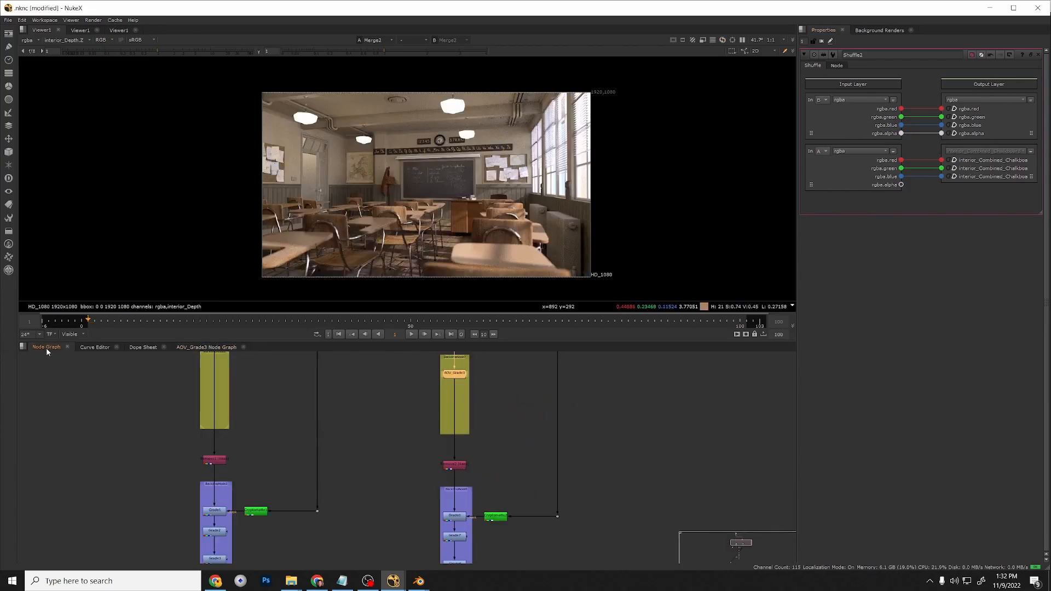
double_click(462, 374)
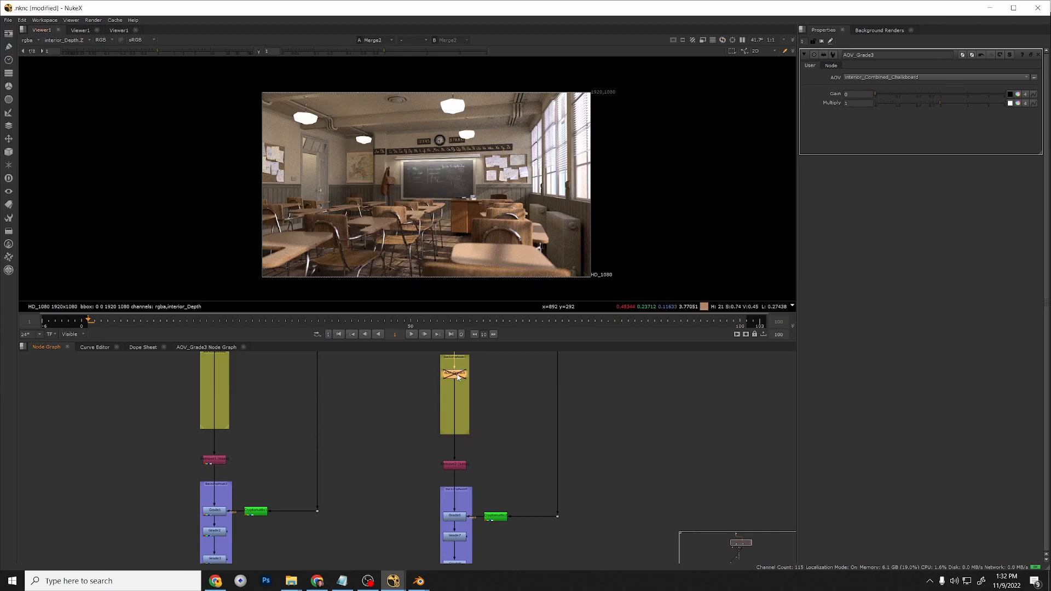
scroll(458, 378, "up", 1)
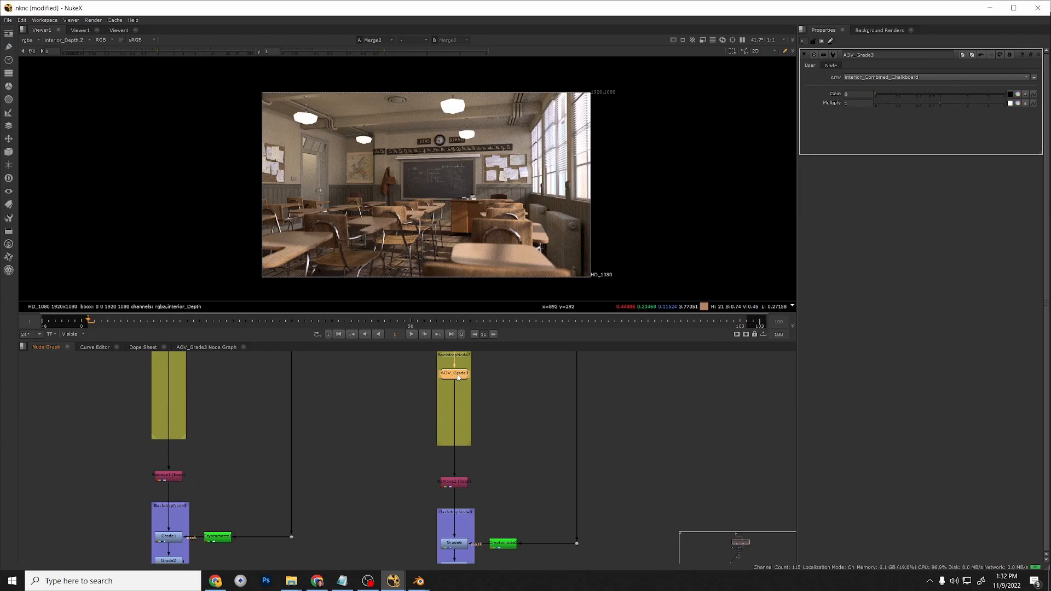
middle_click_drag(460, 376, 477, 435)
scroll(482, 428, "up", 2)
scroll(429, 446, "down", 4)
scroll(417, 383, "down", 3)
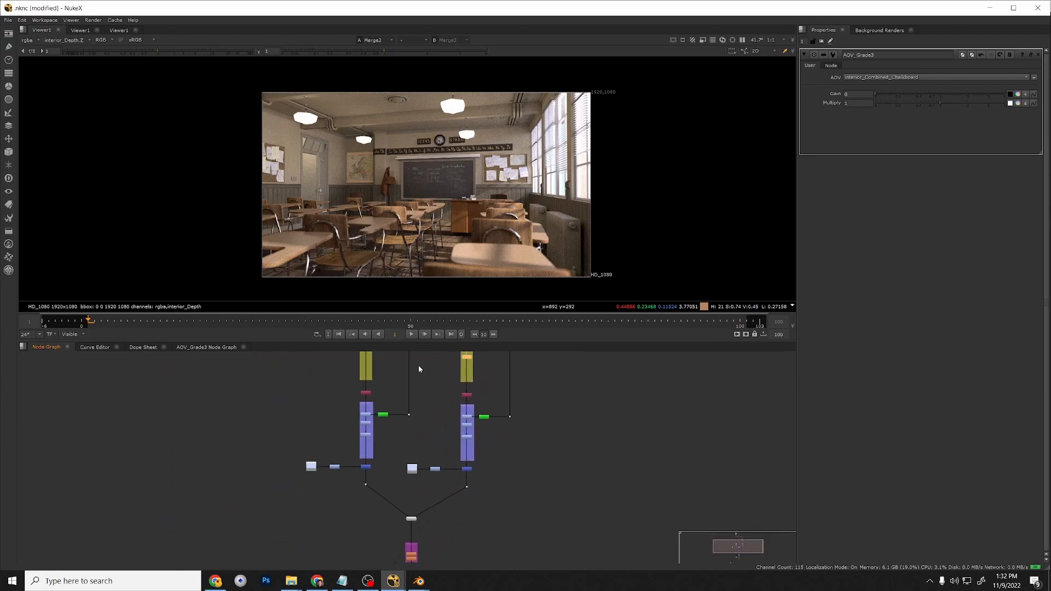
View Switch1's output and set its which value to 0.
left_click(414, 504)
key("1")
left_click_drag(891, 73, 766, 112)
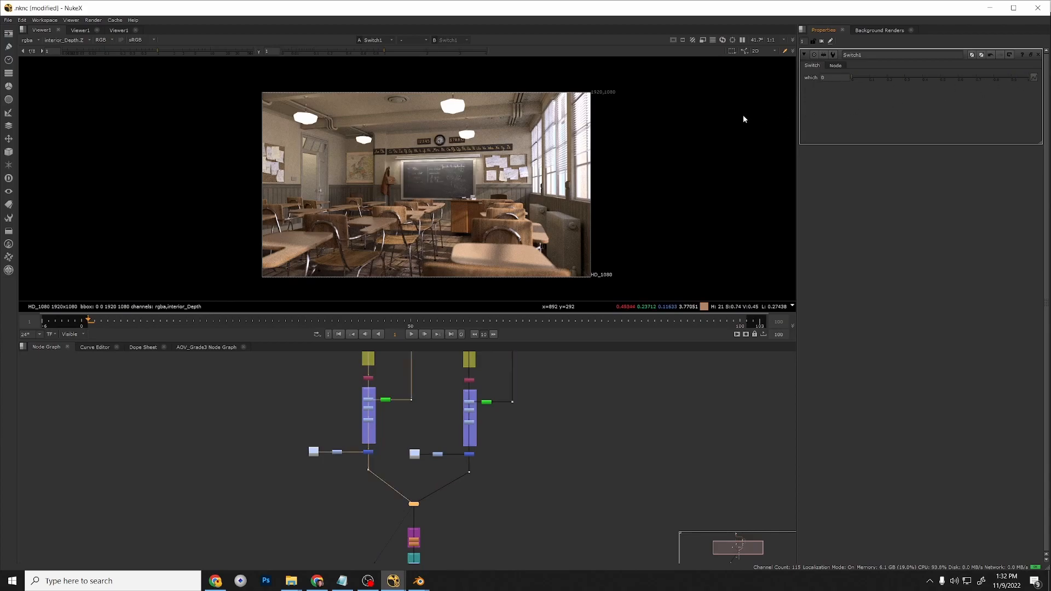
View the Write1 output and set Switch1's which value to 1 to select the duplicated branch.
scroll(379, 481, "down", 4)
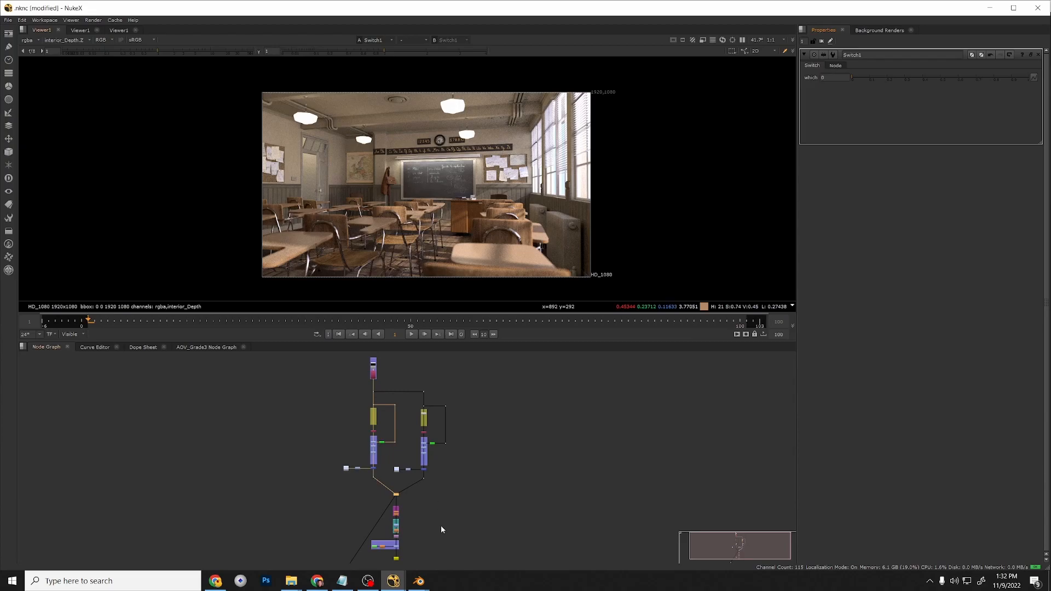
middle_click_drag(410, 561, 421, 485)
left_click(406, 482)
key("1")
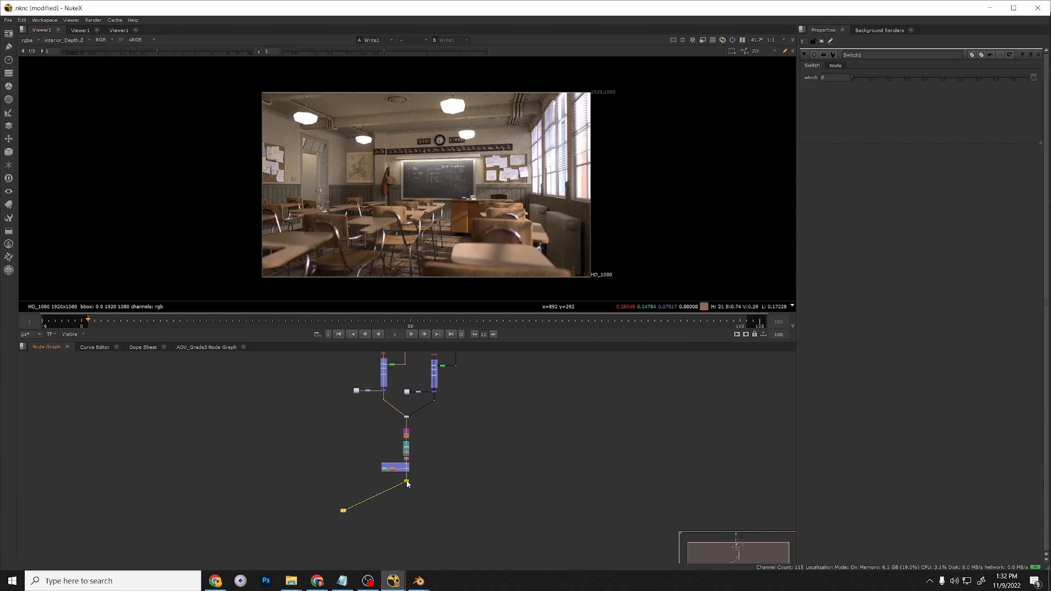
scroll(399, 391, "up", 6)
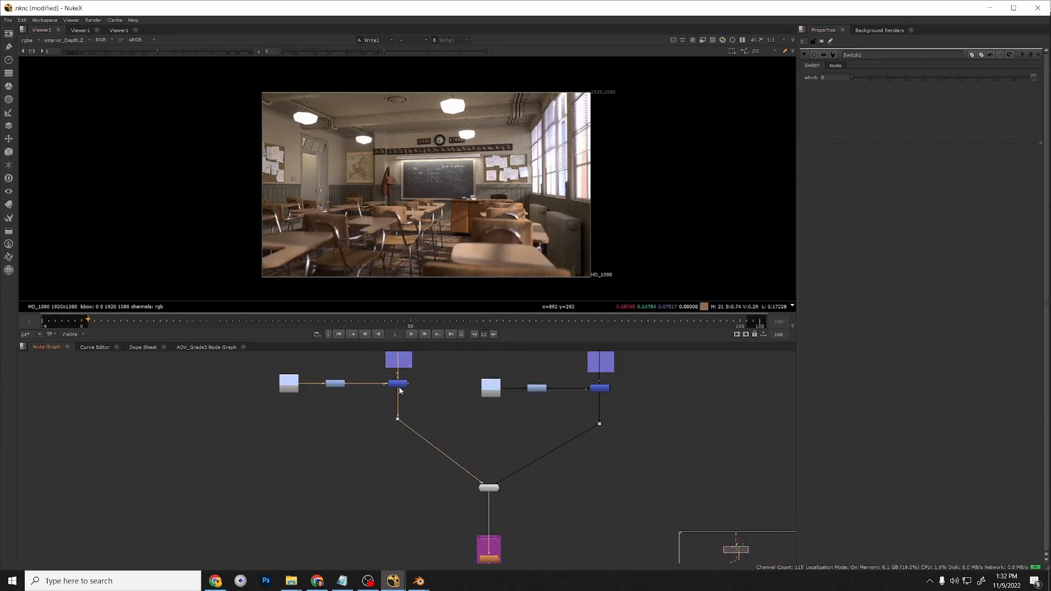
scroll(399, 391, "down", 6)
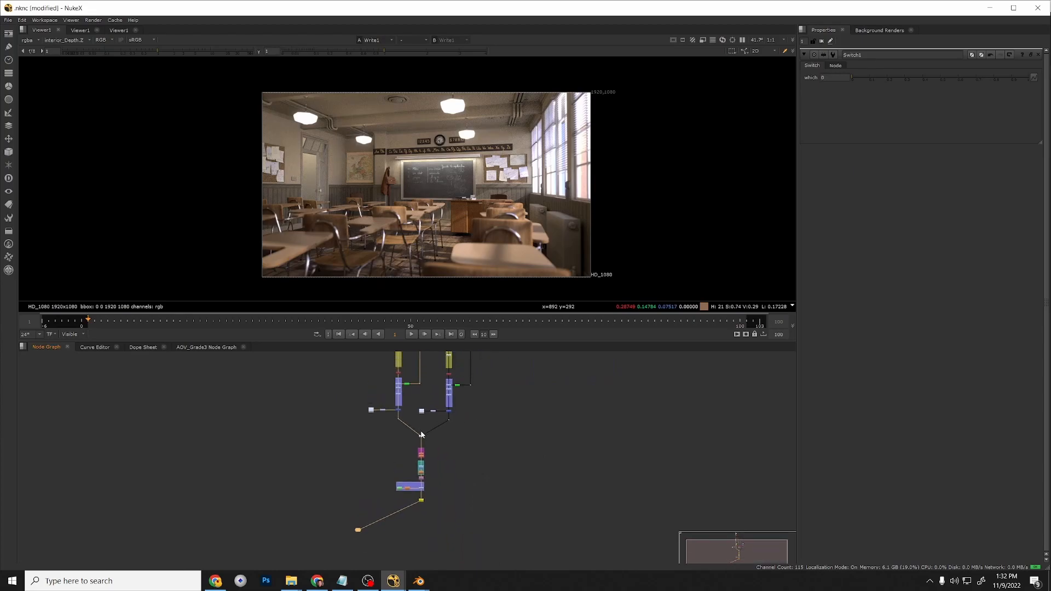
scroll(421, 458, "up", 3)
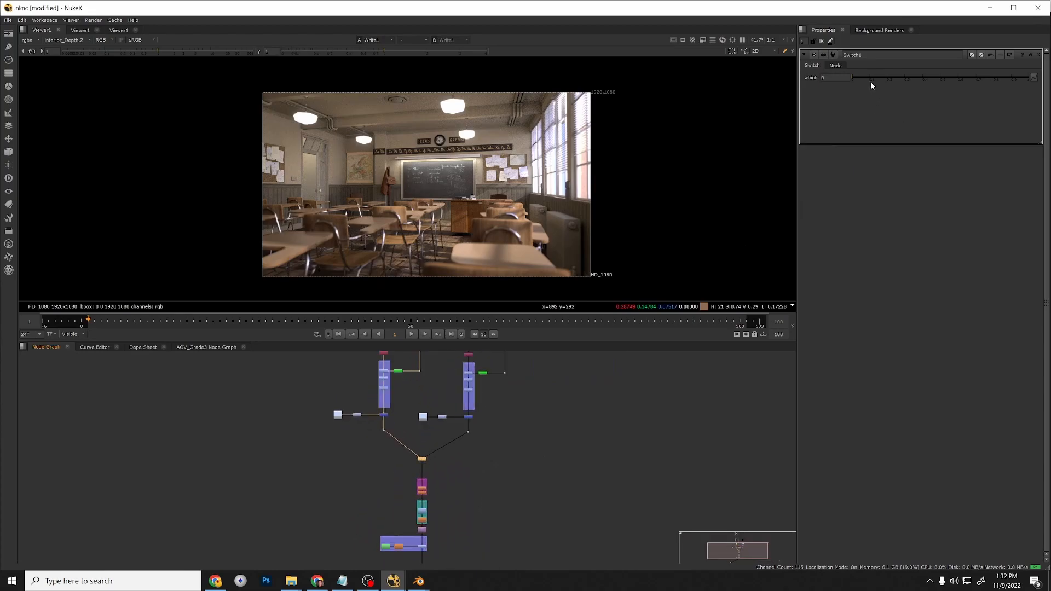
left_click_drag(1007, 85, 1030, 86)
Copy AOV_Grade3 and paste four copies in series below it in BackdropNode7.
scroll(467, 446, "down", 3)
middle_click_drag(495, 385, 472, 433)
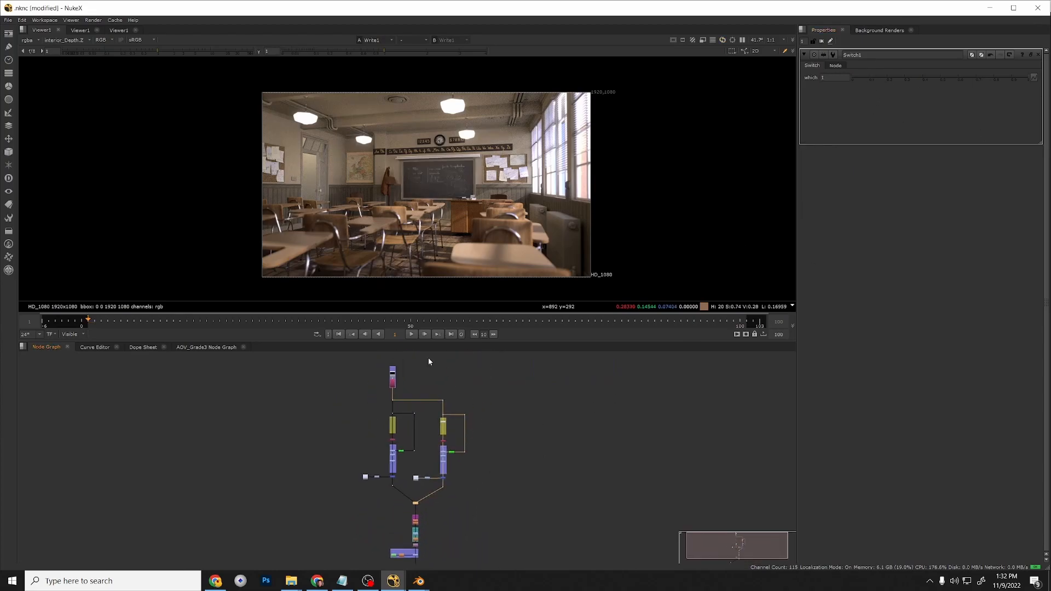
scroll(461, 465, "up", 4)
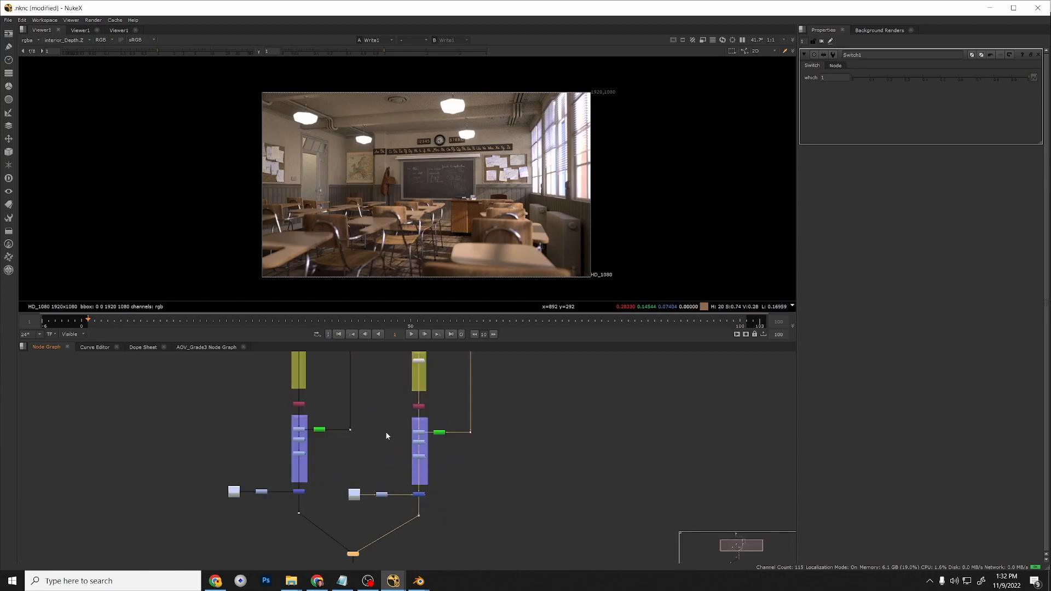
middle_click_drag(429, 421, 442, 462)
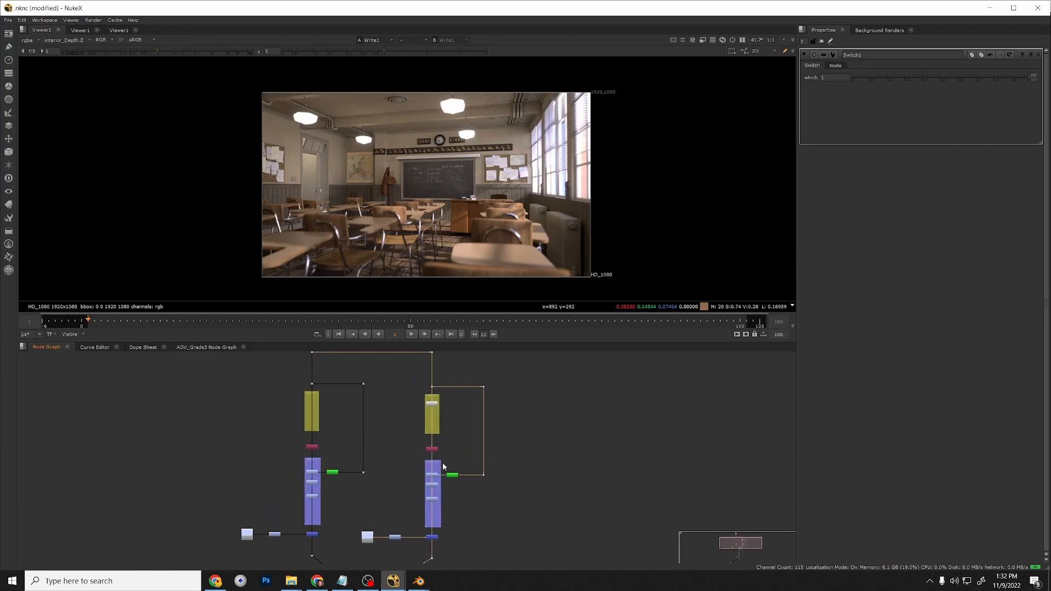
scroll(431, 401, "up", 6)
left_click(436, 406)
double_click(437, 407)
key("ctrl")
key("ctrl+c")
key("ctrl+v")
key("ctrl+v")
key("ctrl+v")
key("ctrl+v")
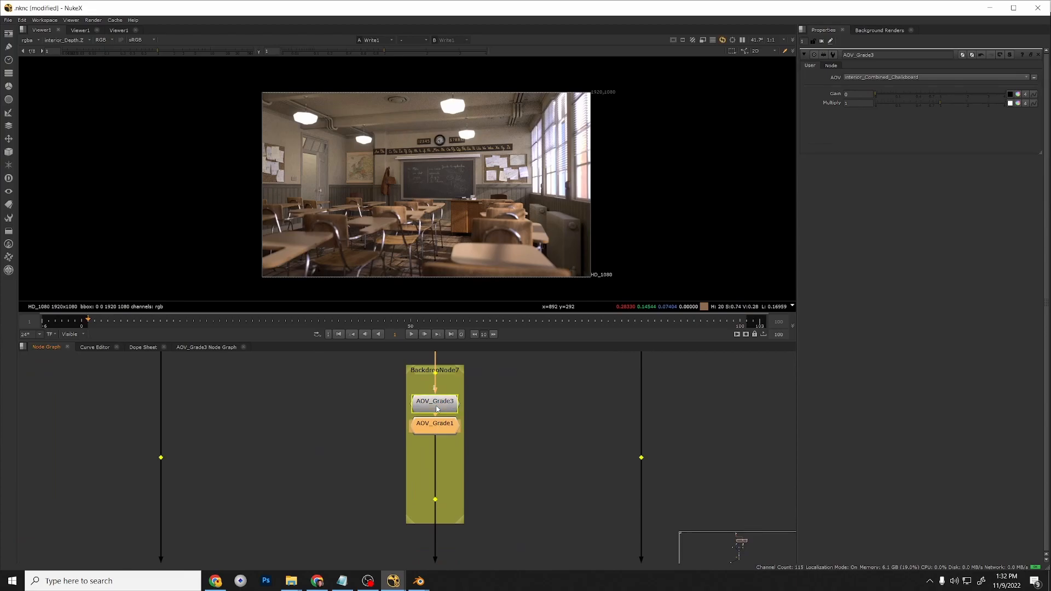
Set the AOV of AOV_Grade1 to interior_Combined_Ceiling.
double_click(445, 430)
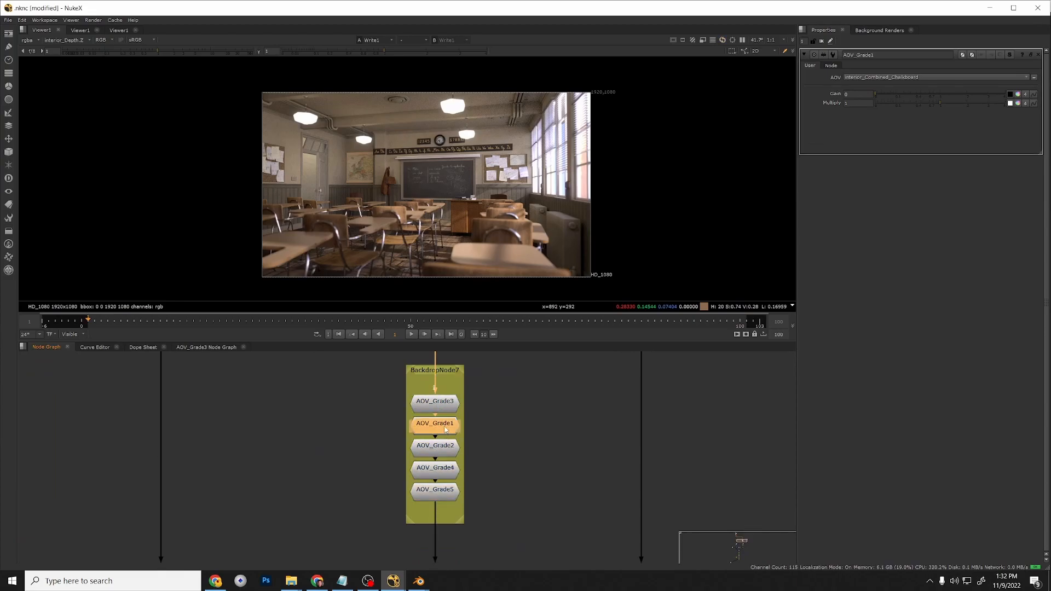
left_click(907, 78)
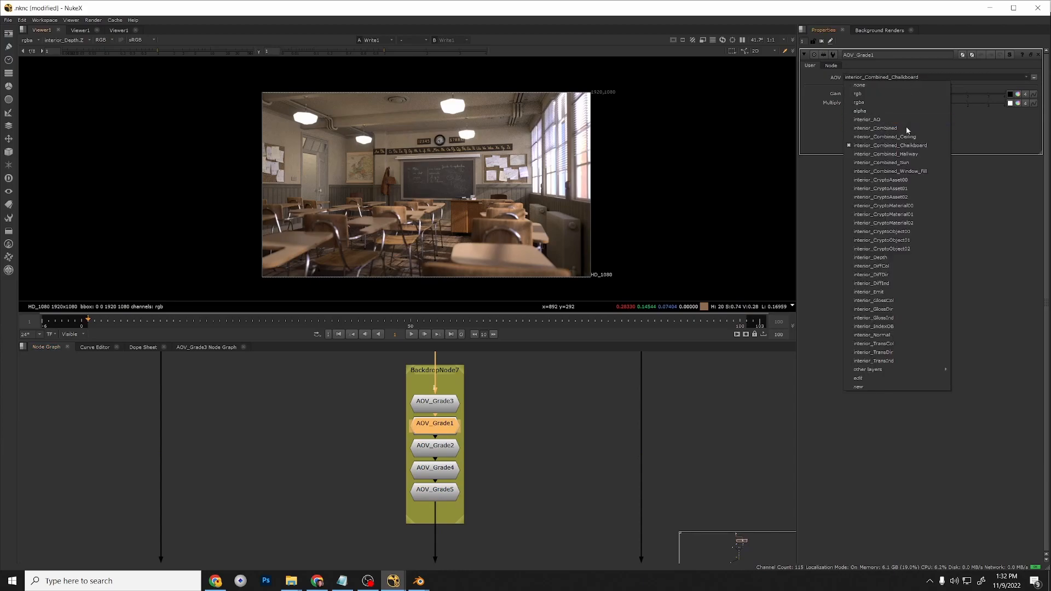
left_click(885, 136)
Set the AOV of AOV_Grade2 to interior_Combined_Hallway and the AOV of AOV_Grade4 to interior_Combined_Sun.
double_click(427, 408)
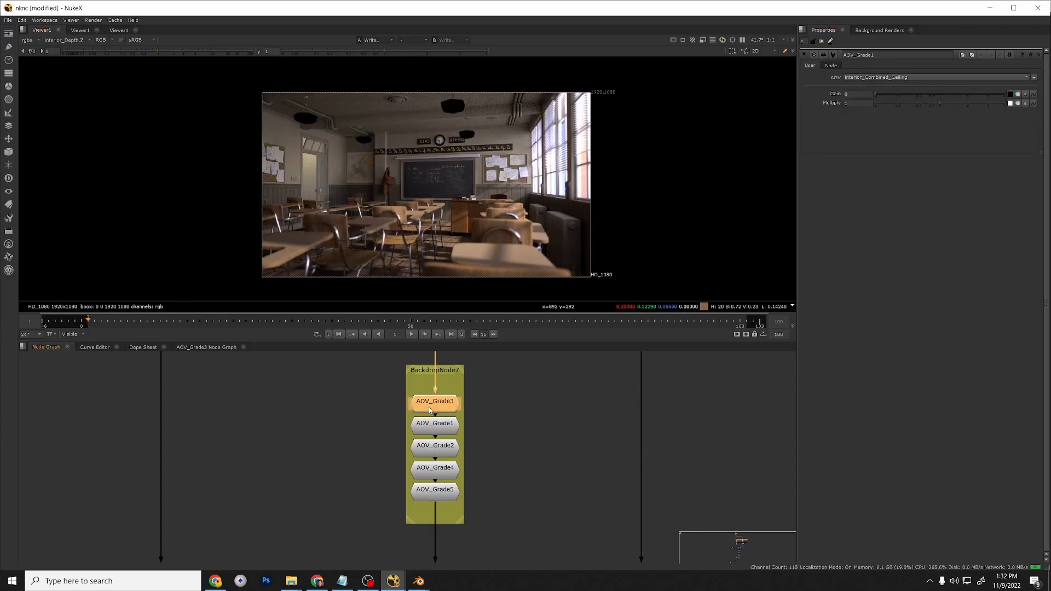
double_click(443, 446)
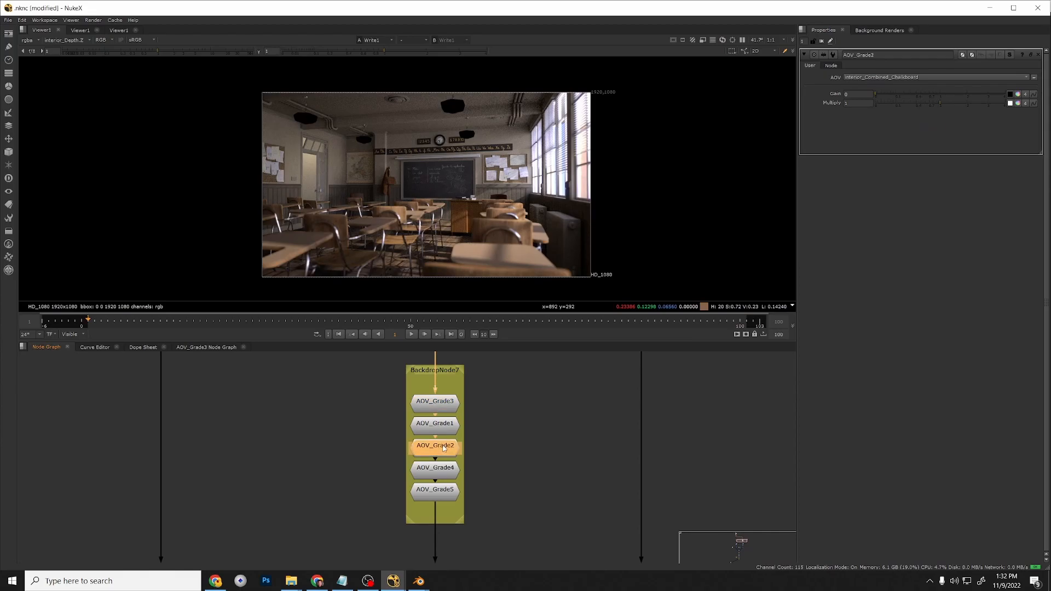
left_click(884, 77)
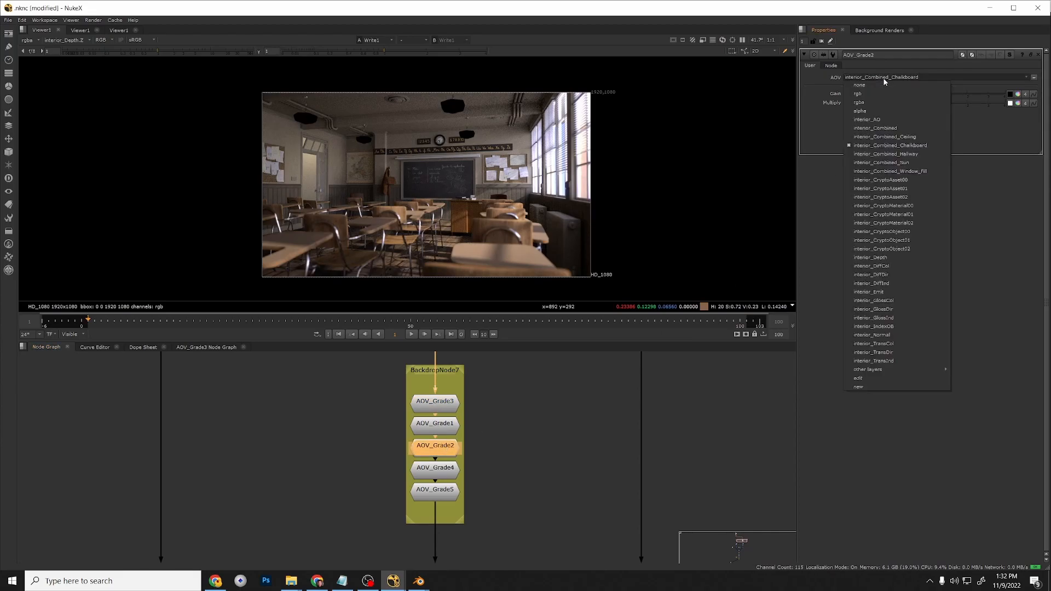
left_click(885, 159)
double_click(435, 468)
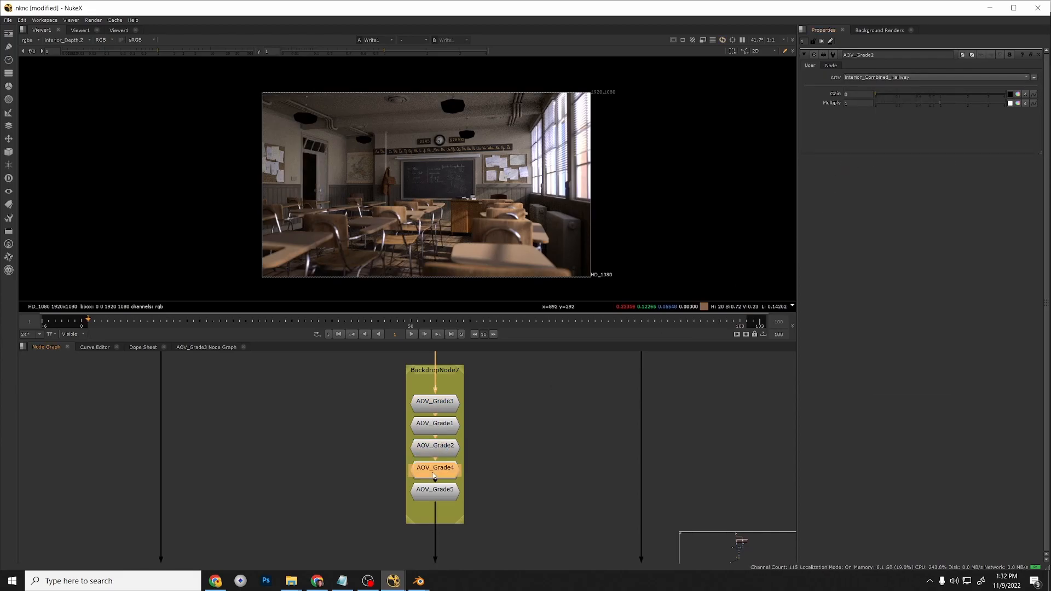
left_click(902, 77)
left_click(881, 163)
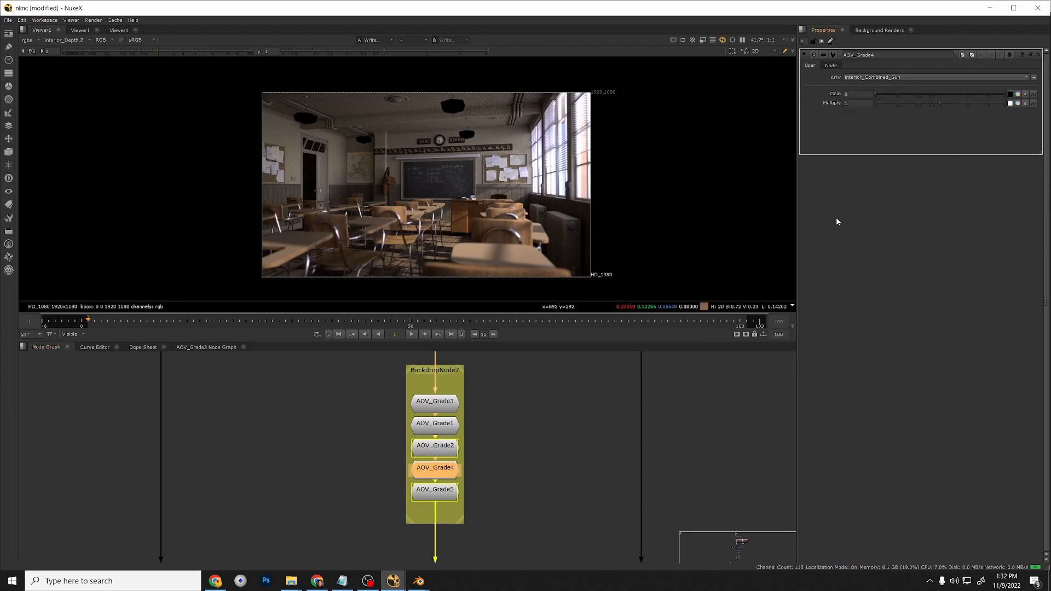
Set the AOV of AOV_Grade5 to interior_Combined_Window_Fill.
left_click(421, 492)
double_click(422, 496)
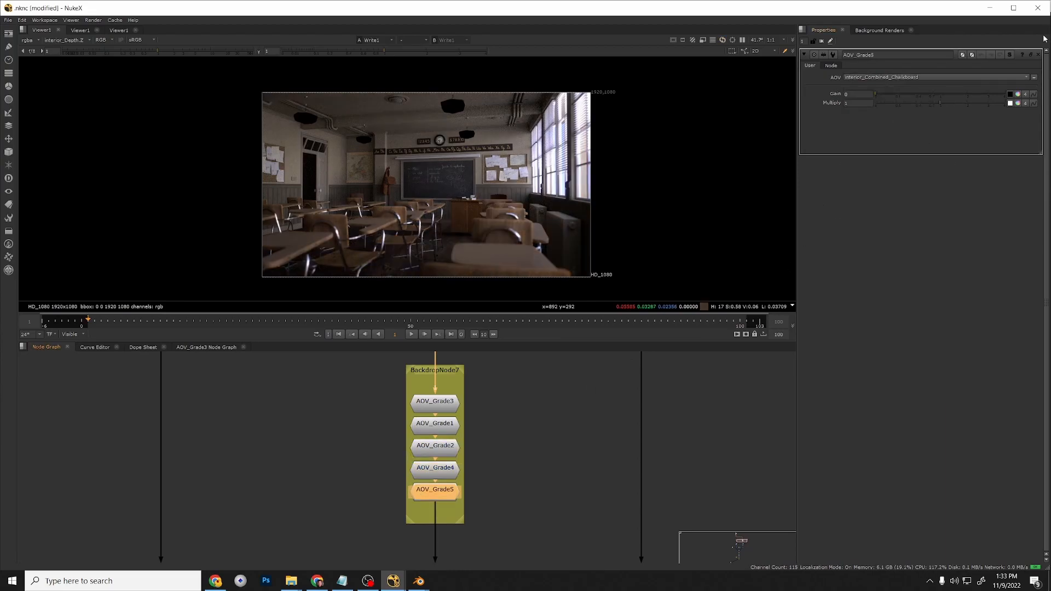
left_click(899, 79)
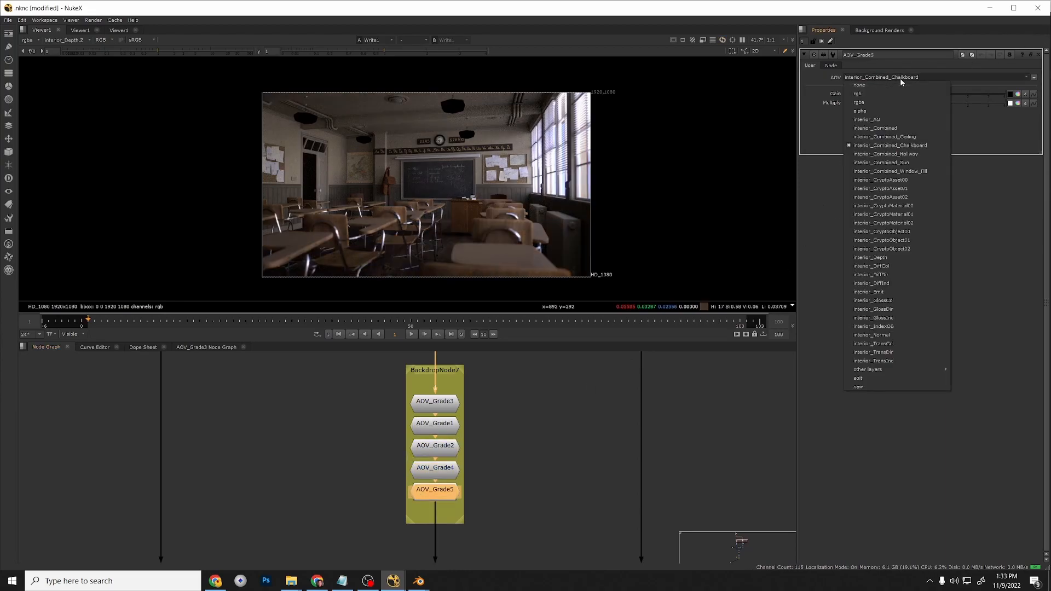
left_click(888, 171)
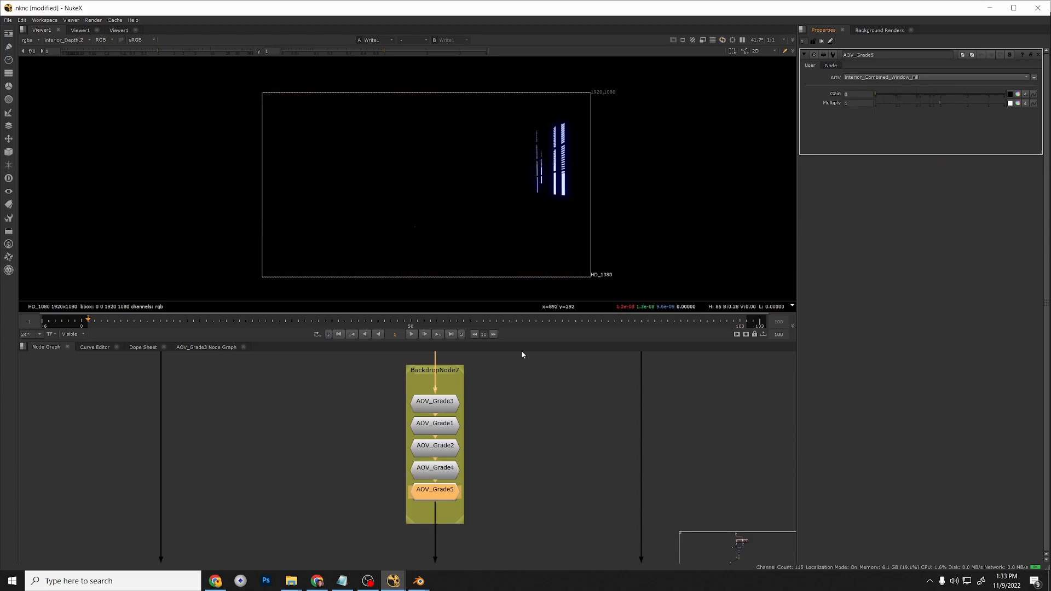
Set the red, green and blue color values of Constant2 to 0.
scroll(525, 424, "down", 5)
middle_click_drag(512, 502, 503, 448)
scroll(476, 521, "up", 3)
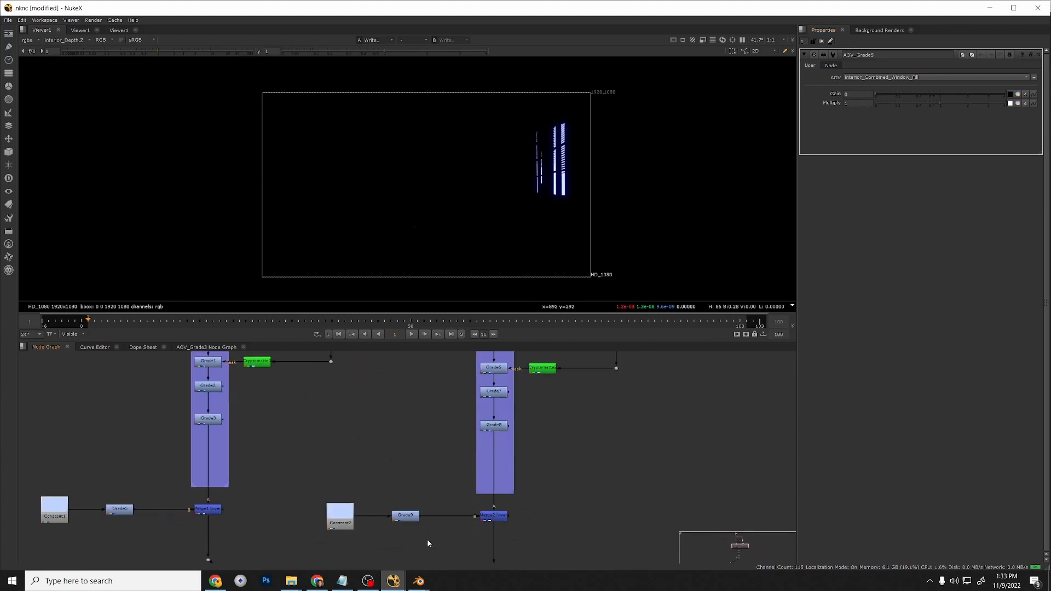
double_click(352, 523)
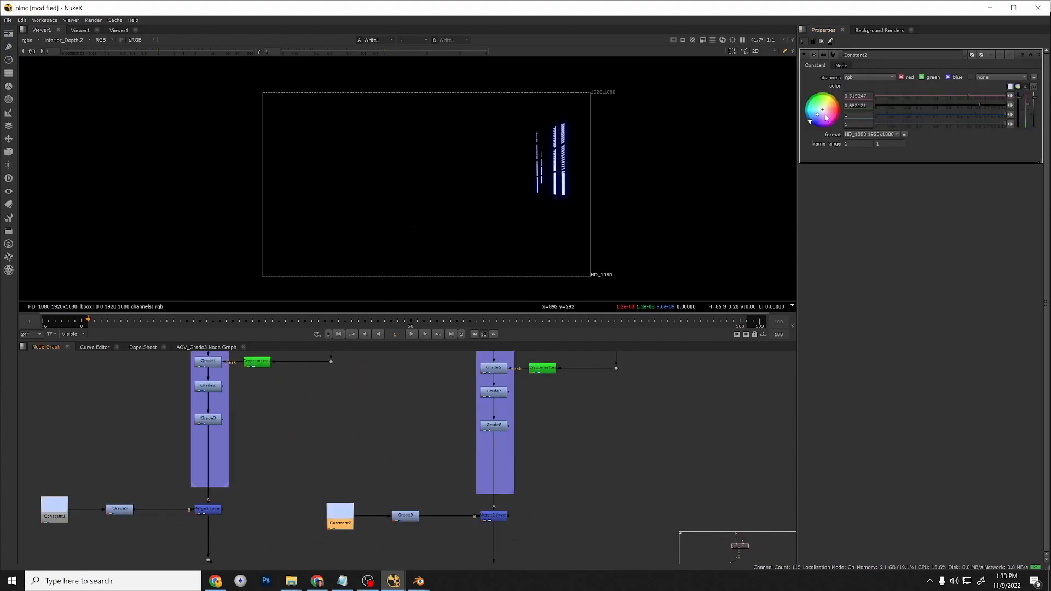
double_click(866, 95)
type("0")
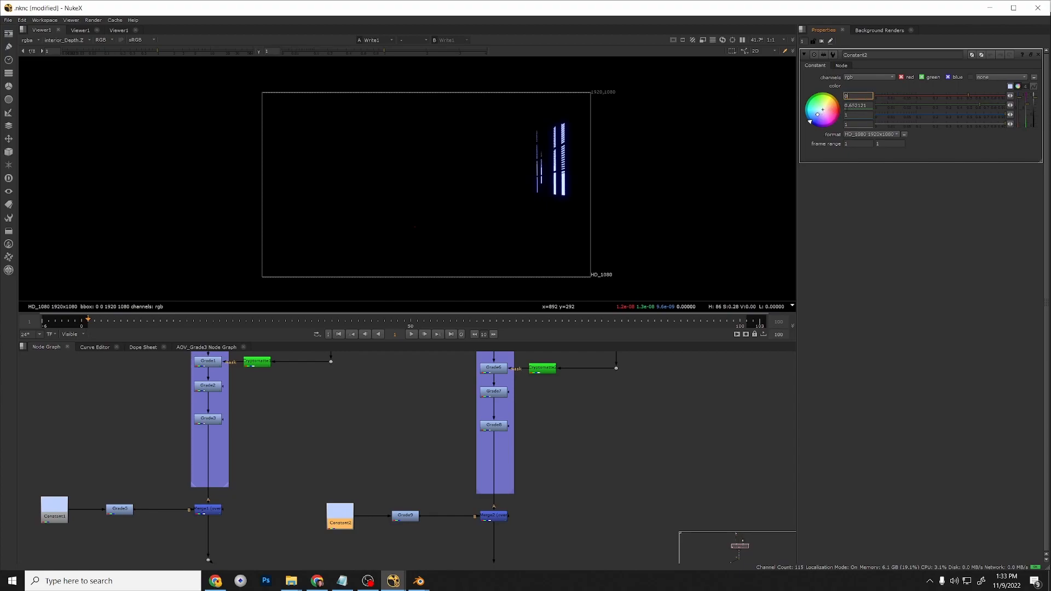
double_click(868, 106)
type("0")
double_click(862, 115)
type("0")
key("Return")
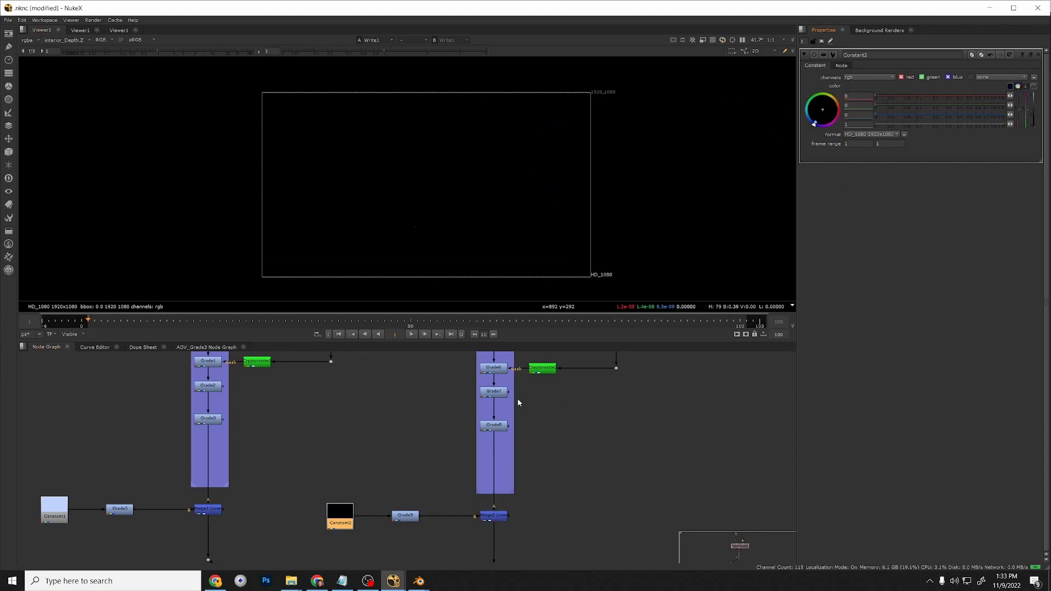
Inspect the AOV_Grade nodes in BackdropNode7 to check which light AOV each one controls.
scroll(570, 379, "down", 3)
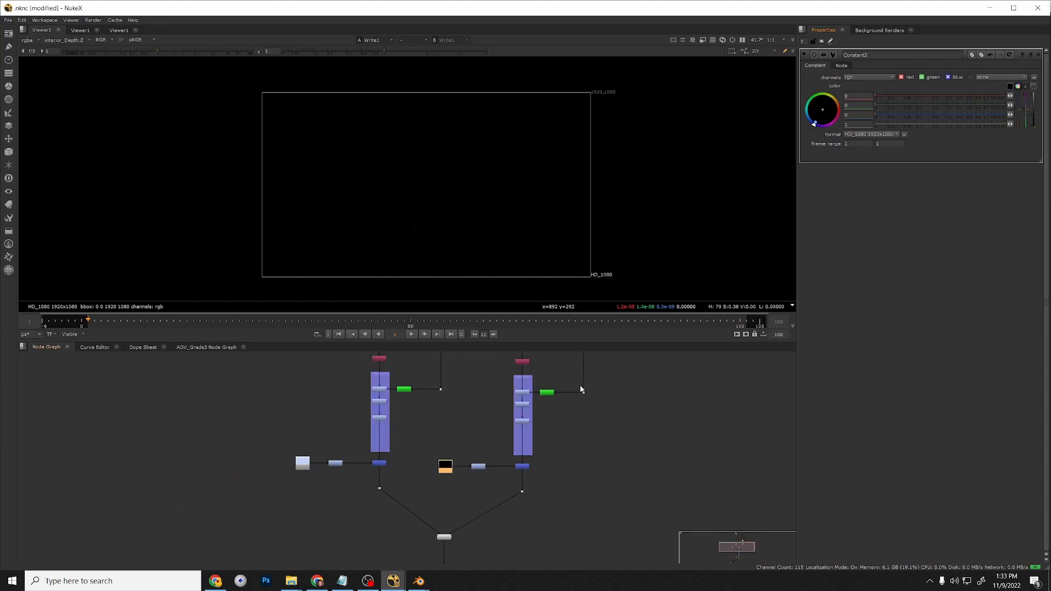
middle_click_drag(582, 387, 581, 449)
scroll(513, 406, "up", 5)
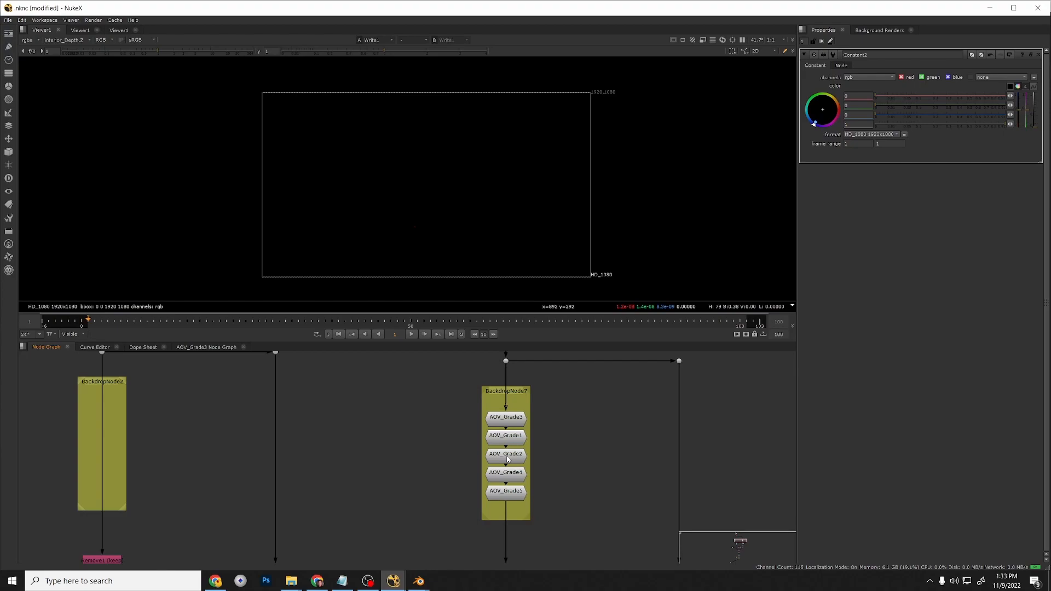
left_click(512, 419)
left_click(515, 497)
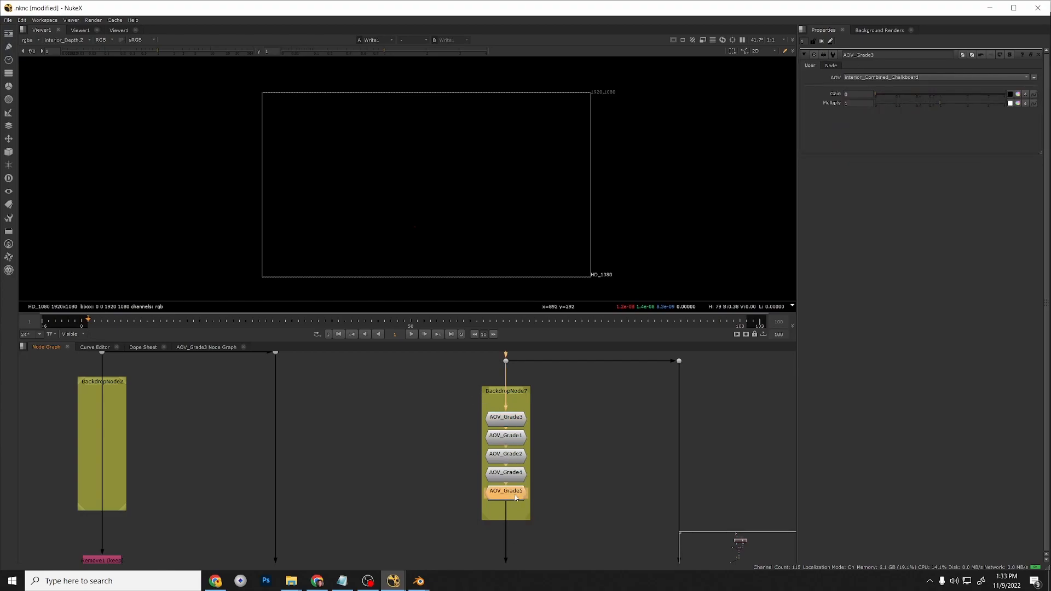
left_click(513, 474)
left_click(512, 456)
left_click(512, 441)
left_click(515, 420)
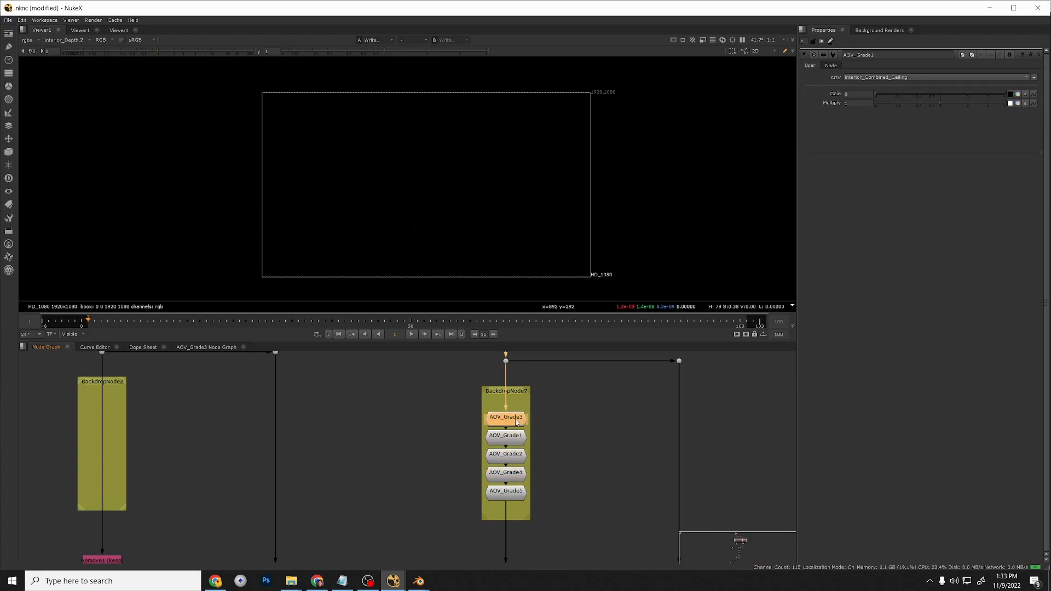
Set the gain of AOV_Grade4 to 0.2 after trying 0.3 and 1.
left_click(518, 495)
left_click(516, 476)
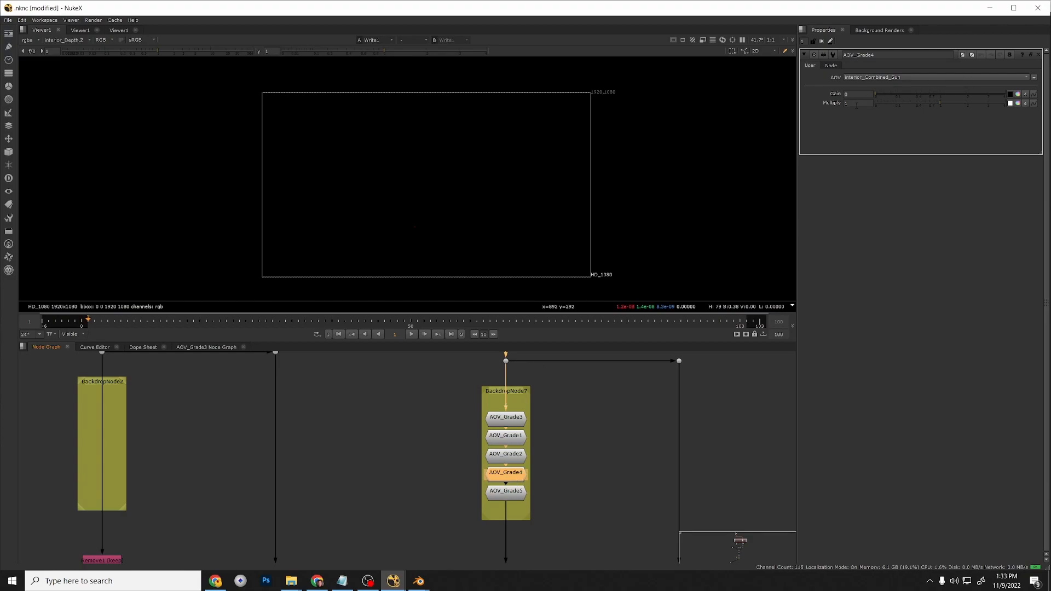
left_click(890, 95)
left_click_drag(891, 97, 911, 97)
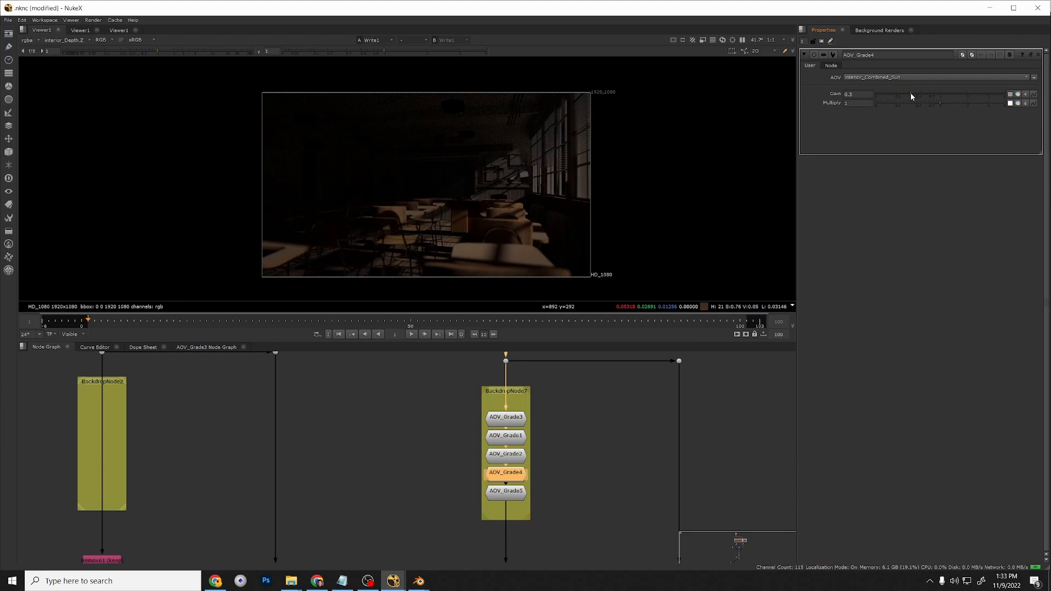
left_click_drag(911, 97, 910, 97)
key("Tab")
type("1")
key("Return")
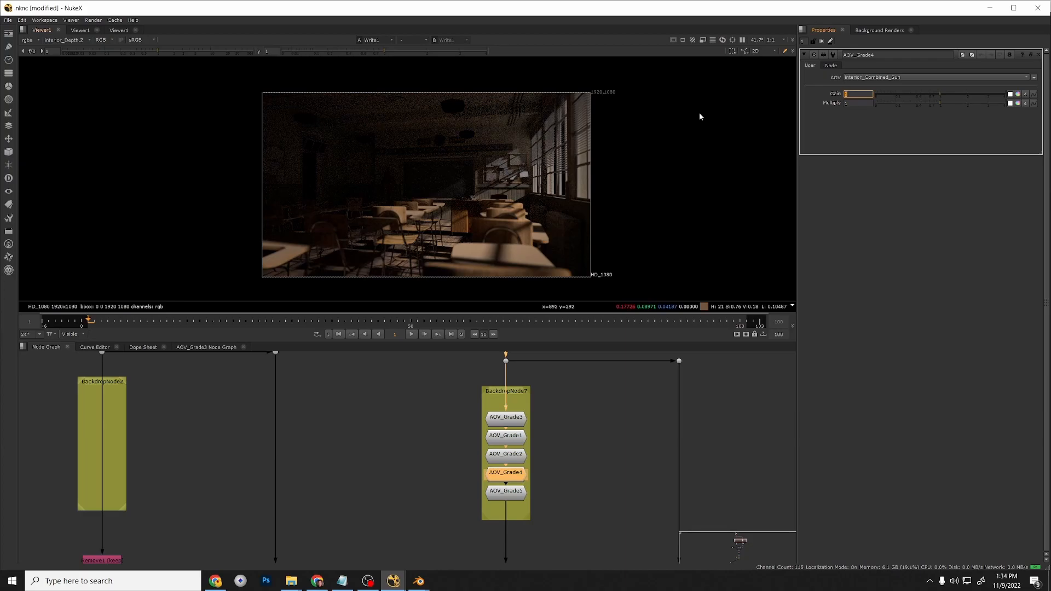
type("0.2")
key("Return")
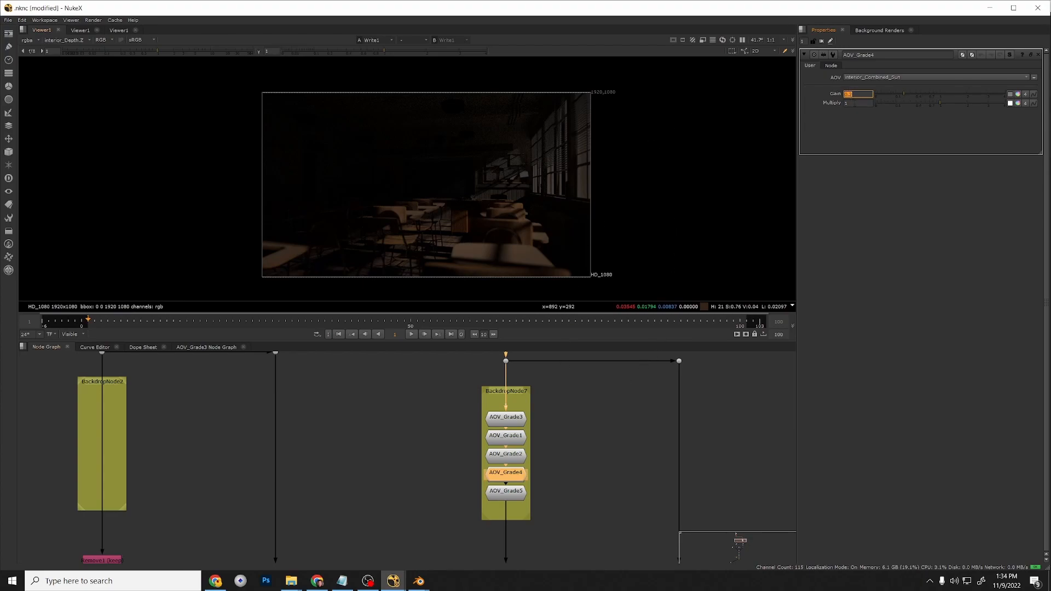
Split AOV_Grade4's gain into separate channels and set blue to 0.34 and red to 0.15.
left_click(1018, 94)
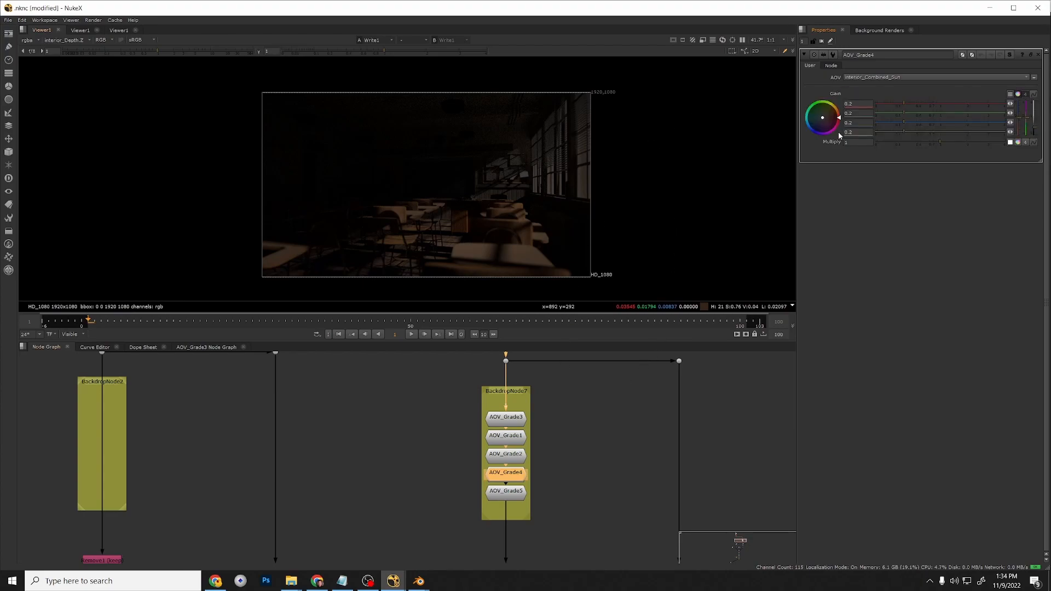
left_click(913, 123)
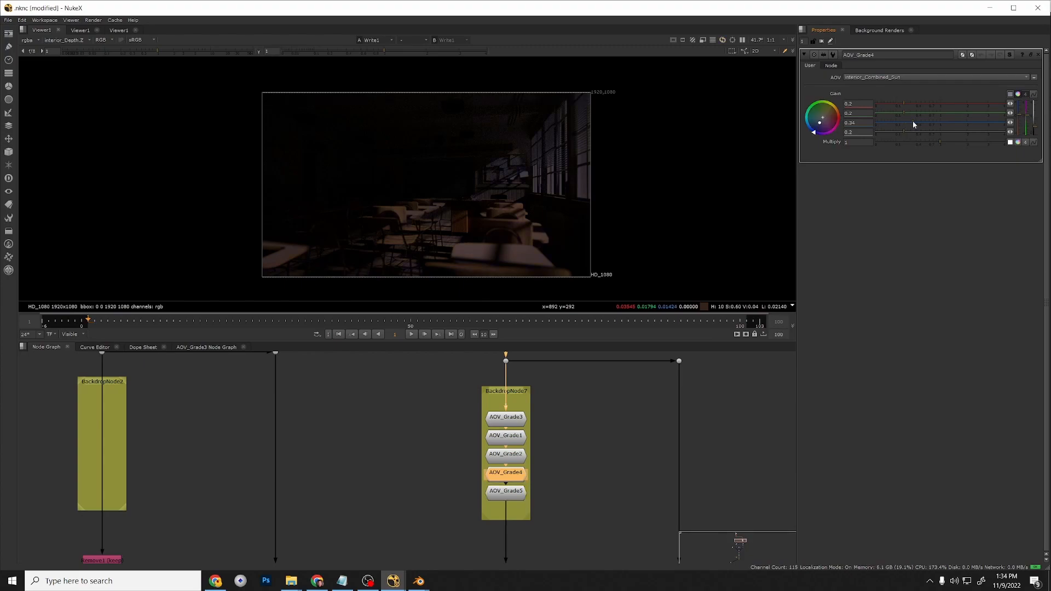
left_click(901, 104)
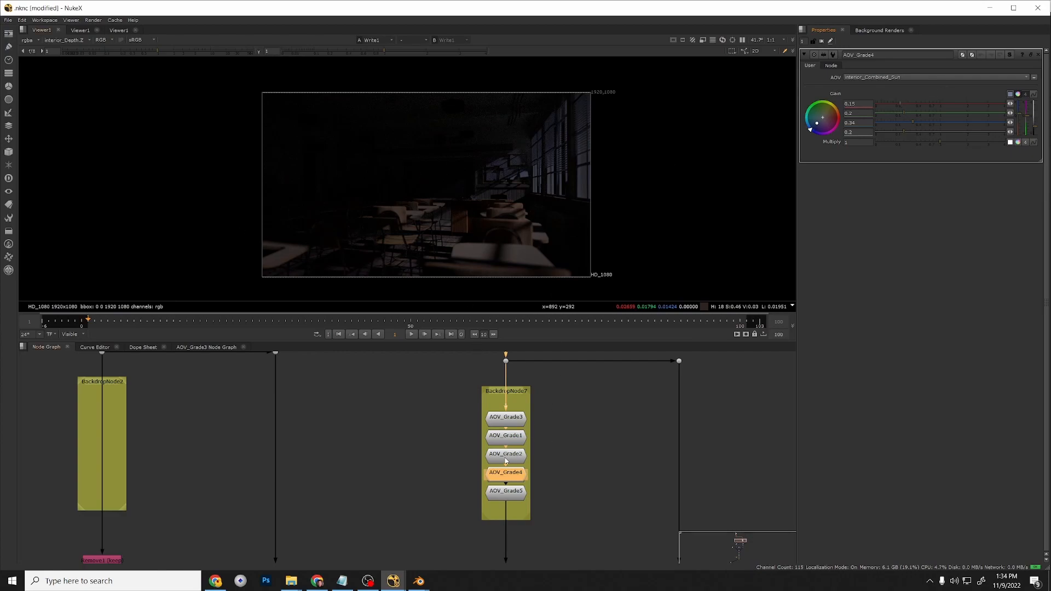
Find the grade controlling interior_Combined_Window_Fill, AOV_Grade5, and set its gain to 0.34 after trying 1.
double_click(506, 458)
double_click(509, 436)
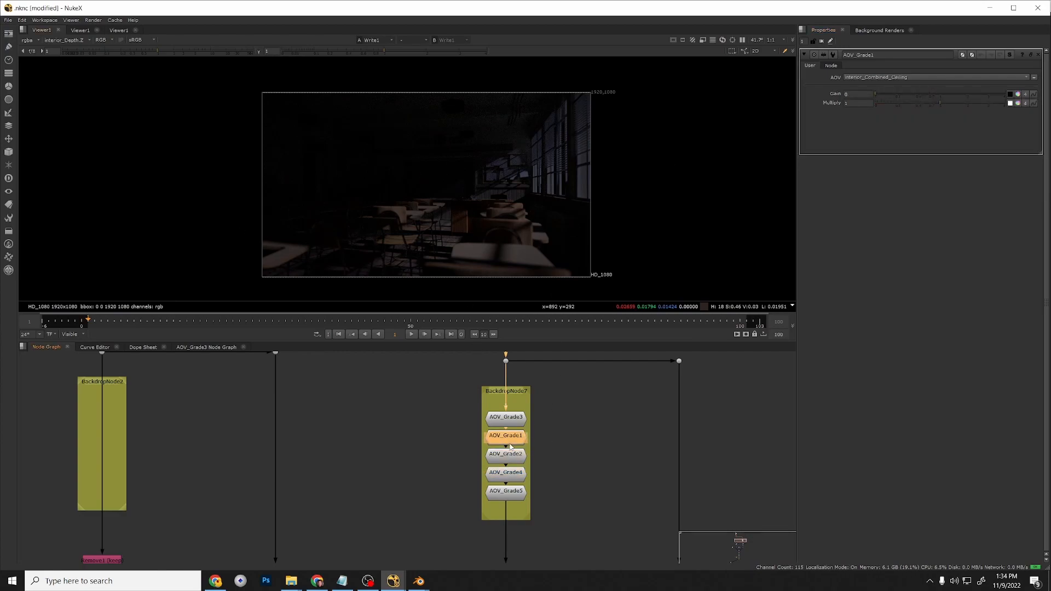
double_click(510, 419)
double_click(512, 491)
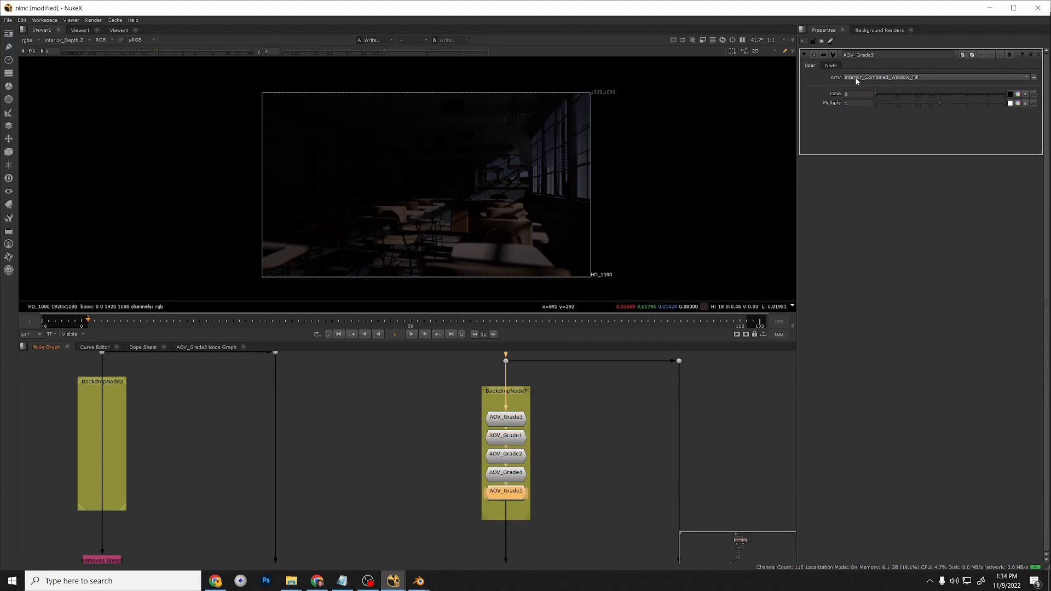
left_click(858, 93)
type("1")
key("Return")
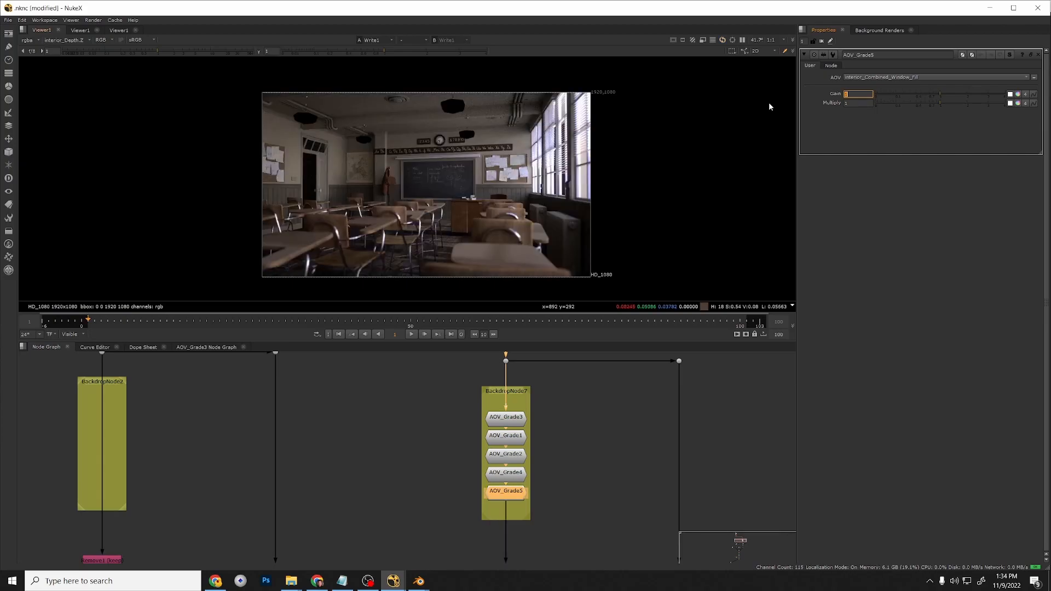
left_click(914, 97)
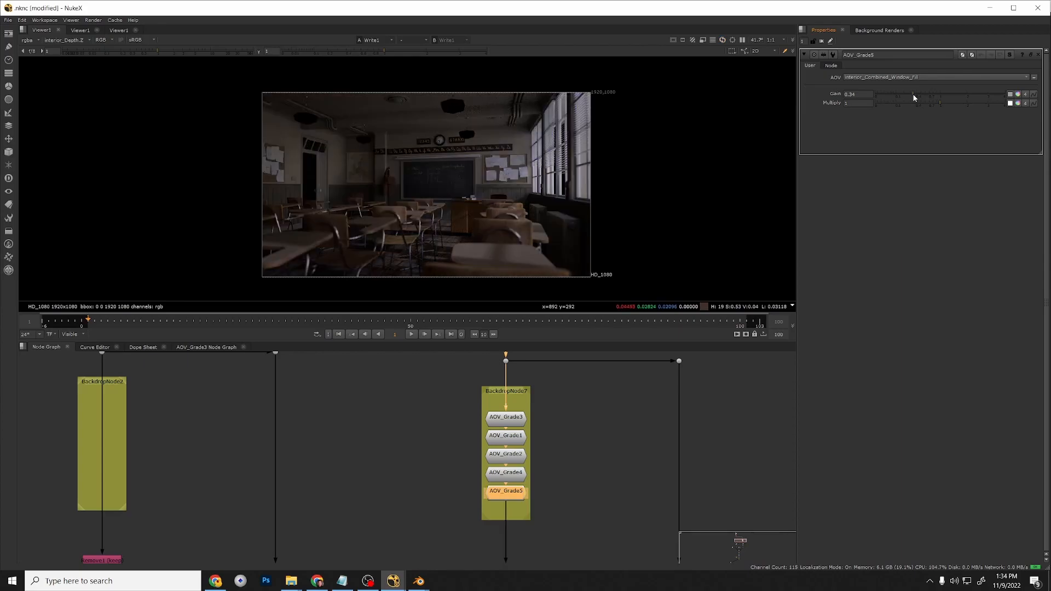
Split AOV_Grade5's gain into separate channels and set blue to 0.55 and red to 0.26.
left_click(1018, 94)
left_click(936, 124)
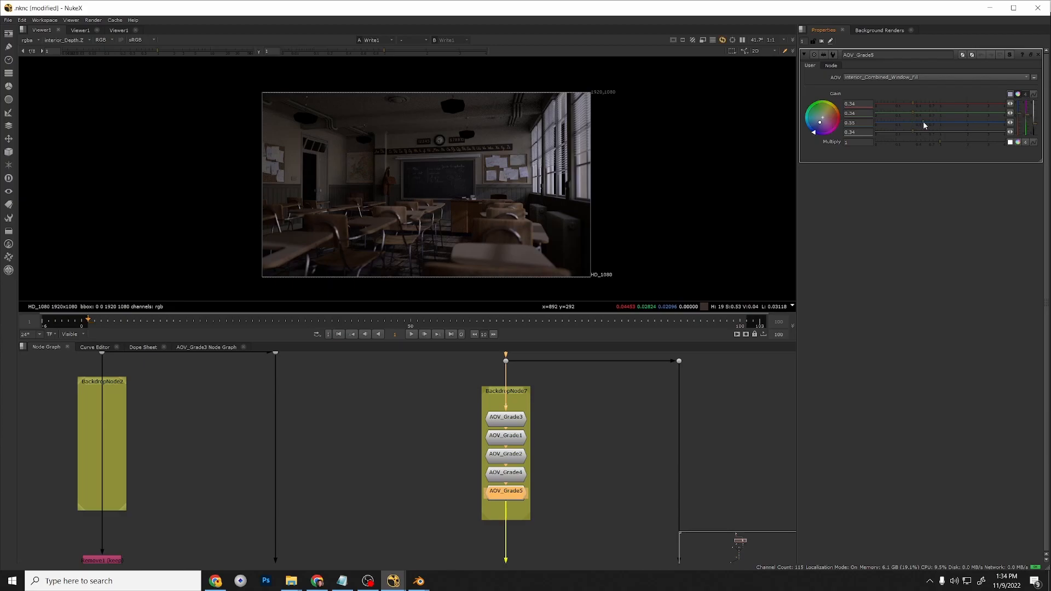
left_click(909, 105)
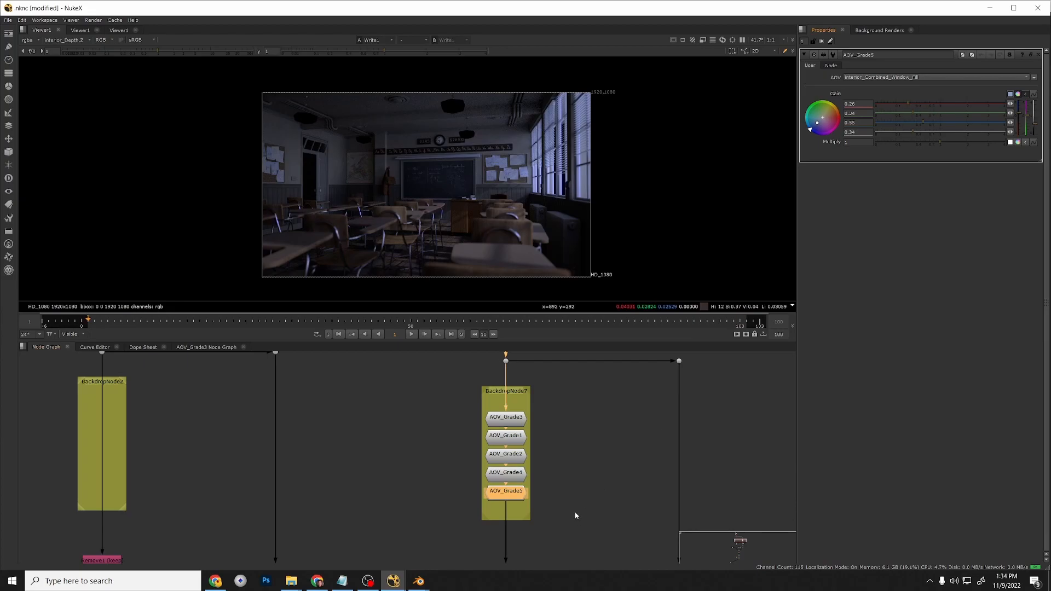
Set Constant2's color to red 0.42, green 0.42 and blue 0.55 after trying 1 for all three channels.
scroll(545, 514, "down", 4)
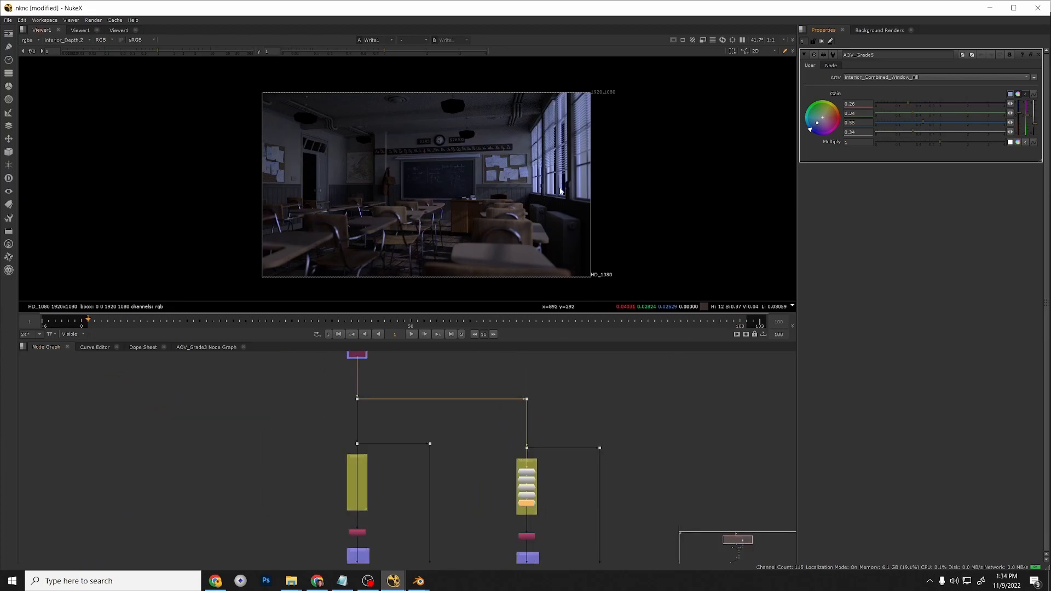
scroll(563, 186, "up", 5)
scroll(564, 184, "down", 5)
scroll(547, 243, "up", 1)
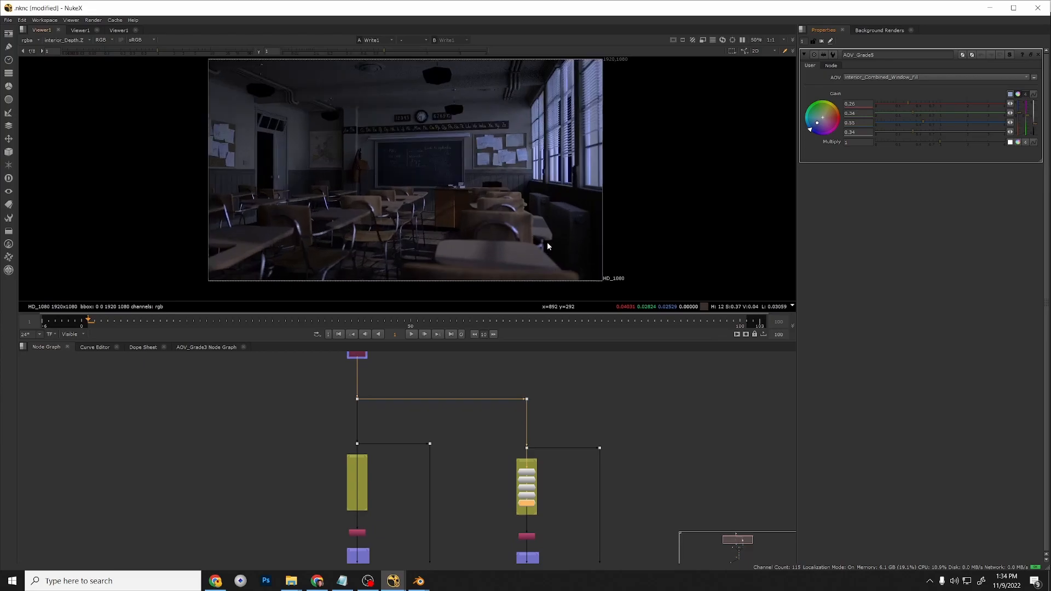
middle_click_drag(569, 544, 553, 435)
scroll(462, 533, "up", 3)
double_click(434, 535)
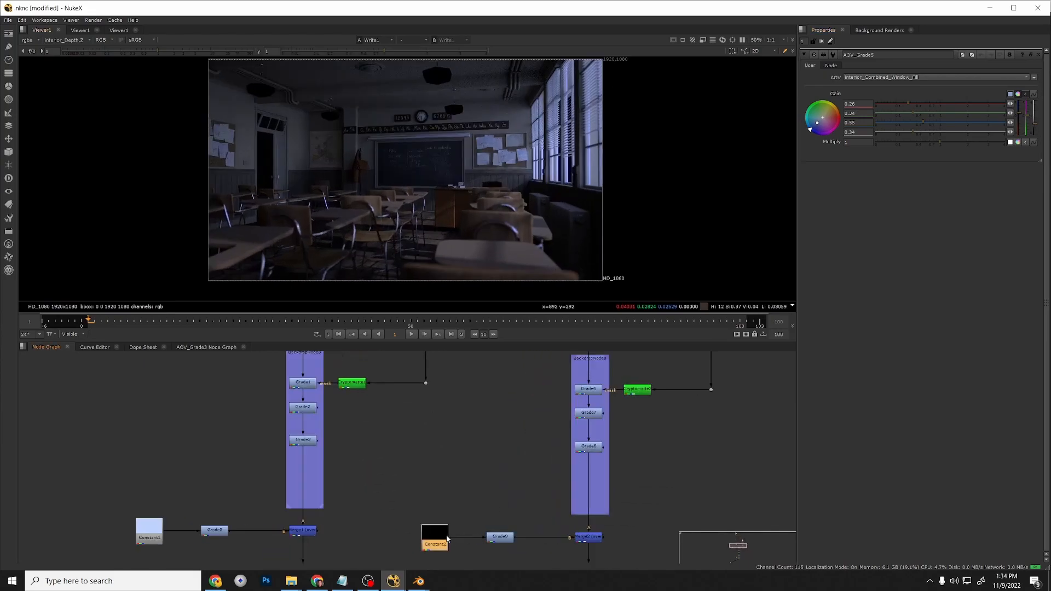
double_click(848, 97)
type("1")
key("Tab")
type("1")
key("Tab")
type("1")
key("Return")
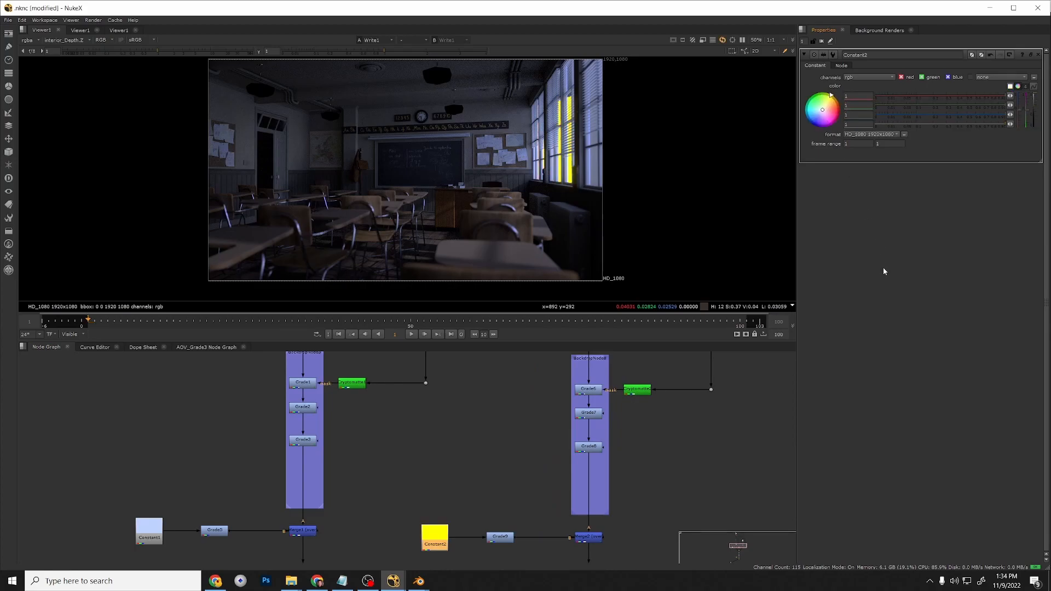
left_click_drag(1033, 106, 1035, 108)
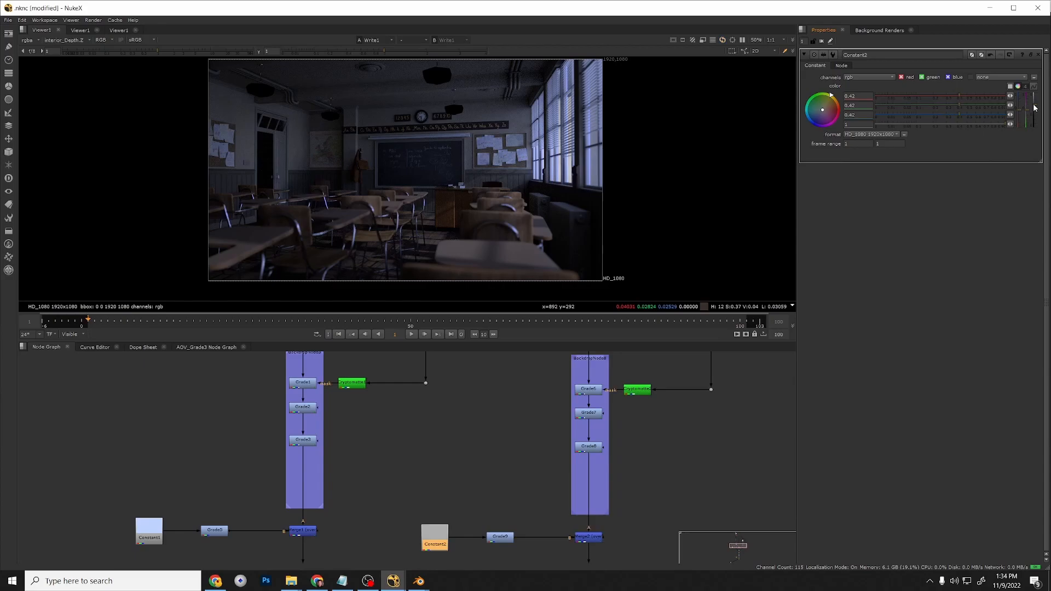
left_click(971, 114)
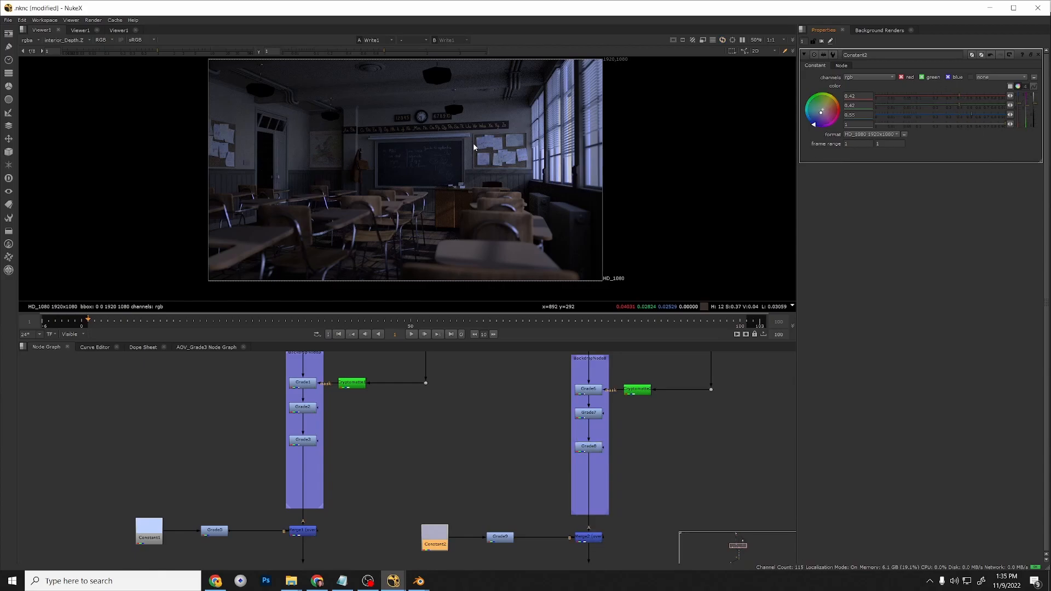
Sample Constant2's color from the bright glass of the classroom windows in the viewer.
scroll(546, 176, "up", 8)
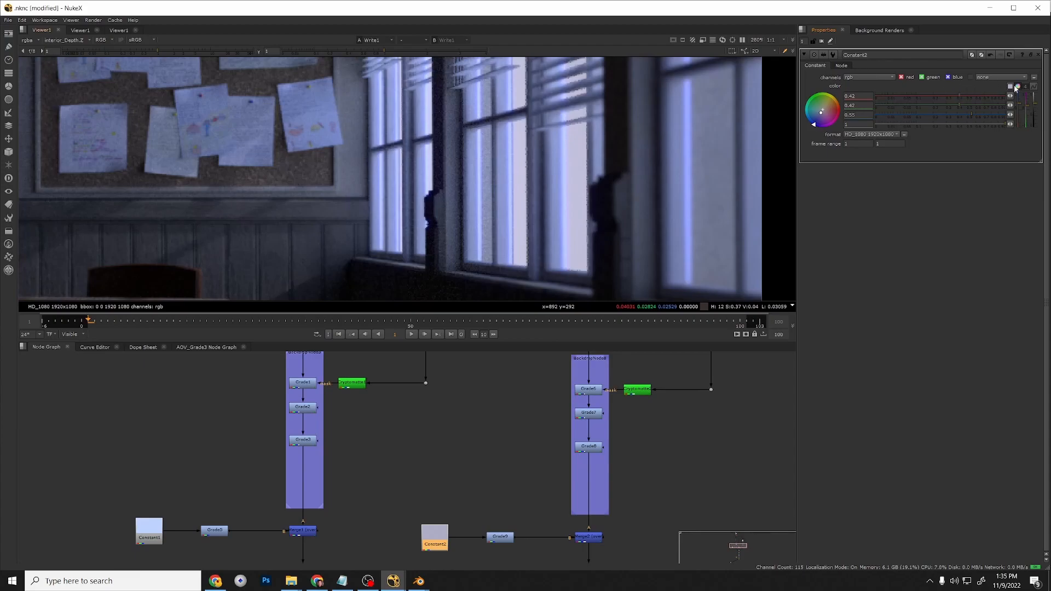
left_click(1010, 87)
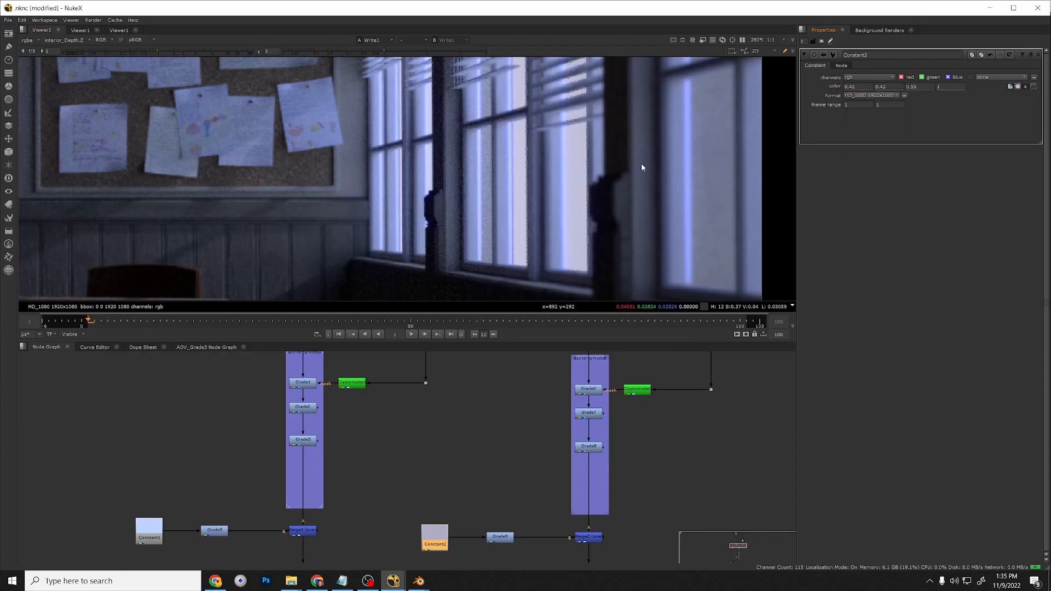
left_click(510, 210, "ctrl")
scroll(510, 209, "down", 6)
scroll(513, 207, "down", 2)
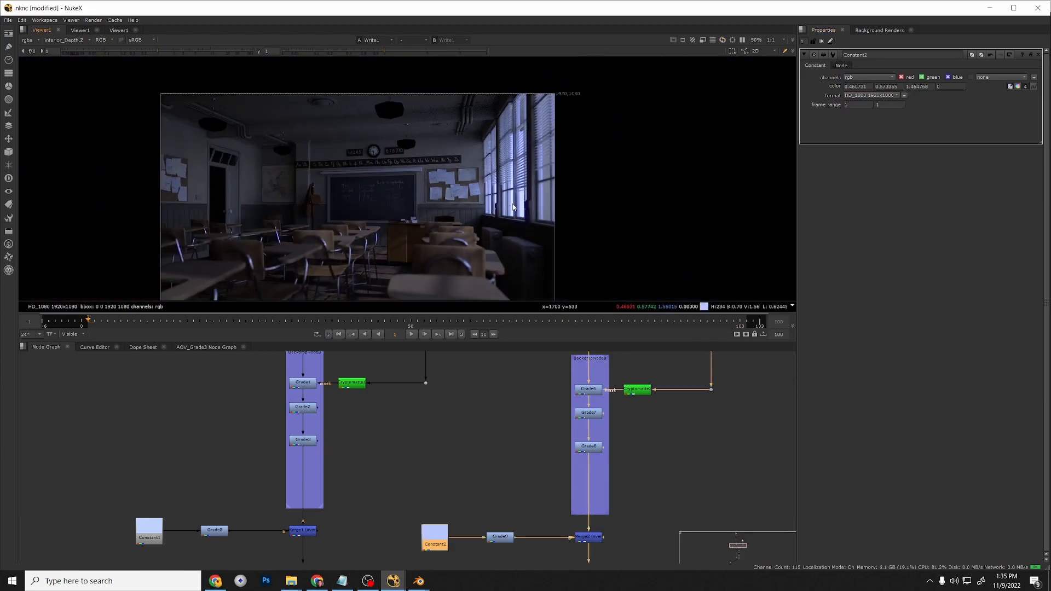
middle_click_drag(514, 208, 560, 168)
scroll(560, 167, "up", 1)
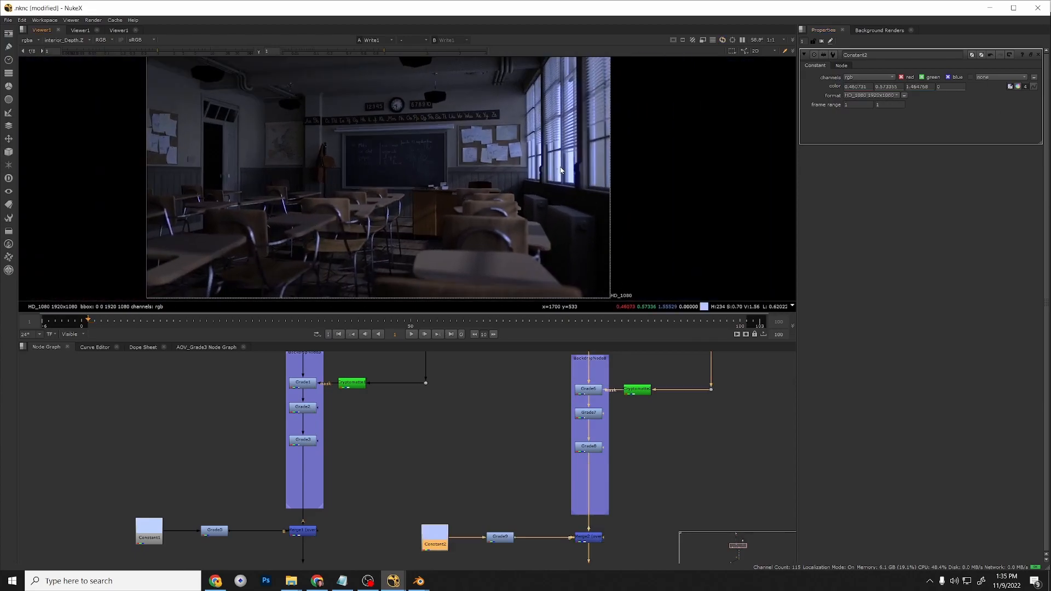
Collapse Constant2's color to a single value, split it into channels again, and resample it from the window panes.
left_click(1025, 87)
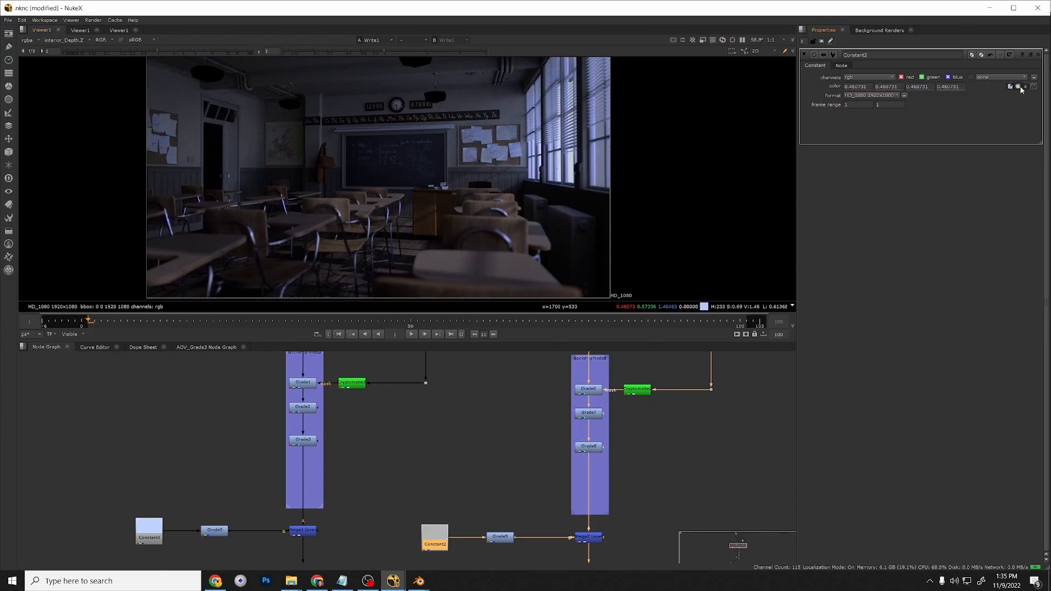
left_click(1019, 87)
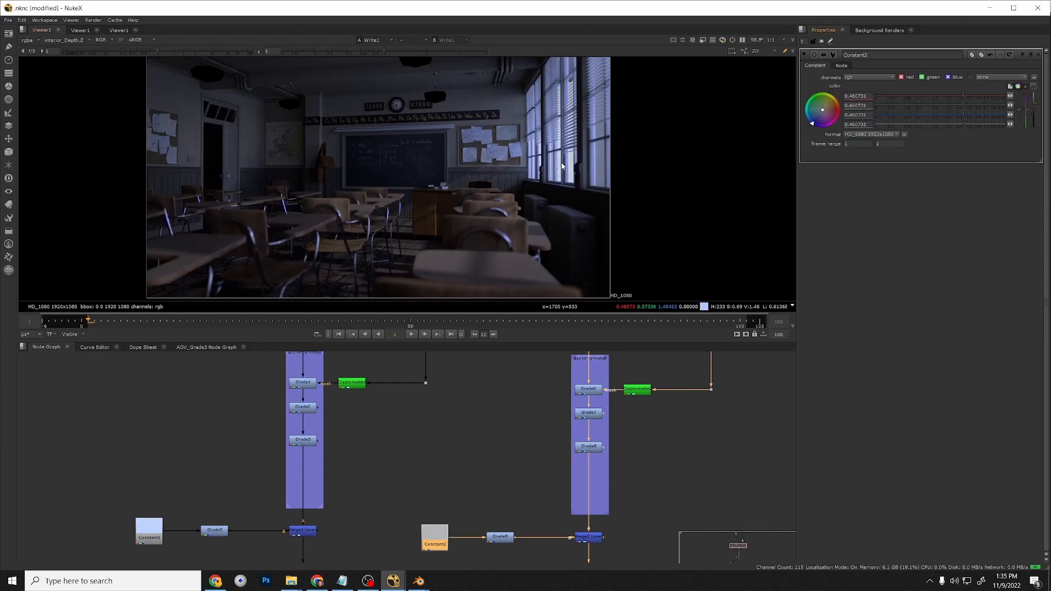
left_click(1009, 88)
scroll(501, 163, "up", 5)
left_click(566, 161, "ctrl")
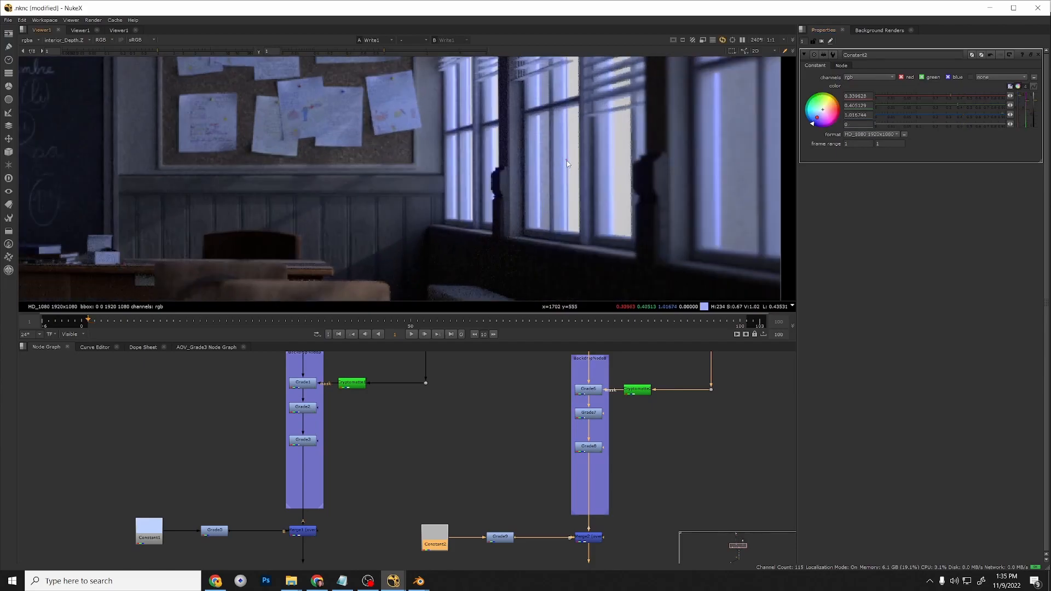
left_click(544, 178, "ctrl")
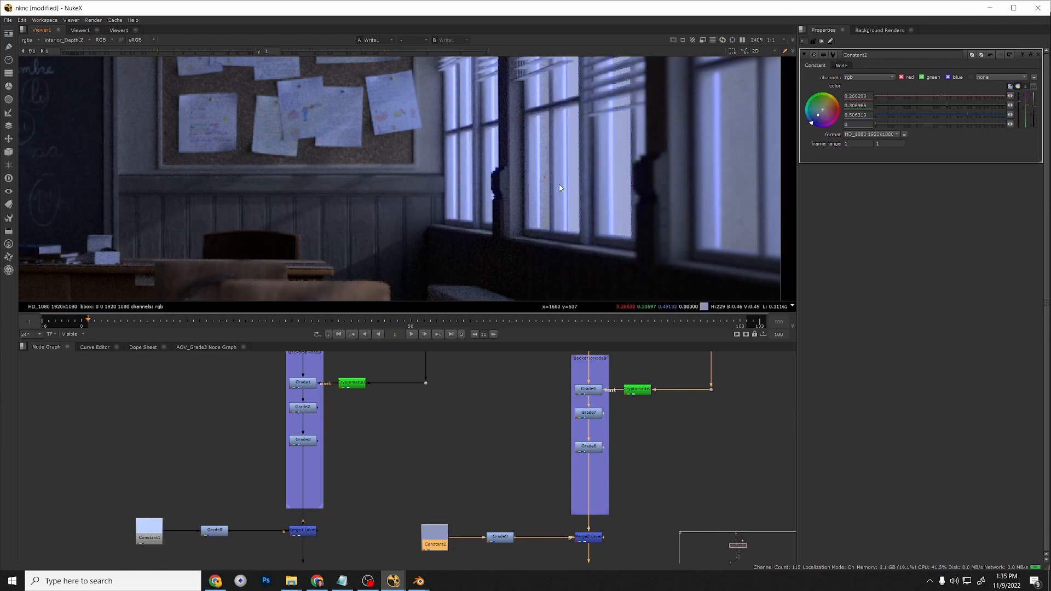
left_click(566, 183, "ctrl")
scroll(558, 198, "down", 5)
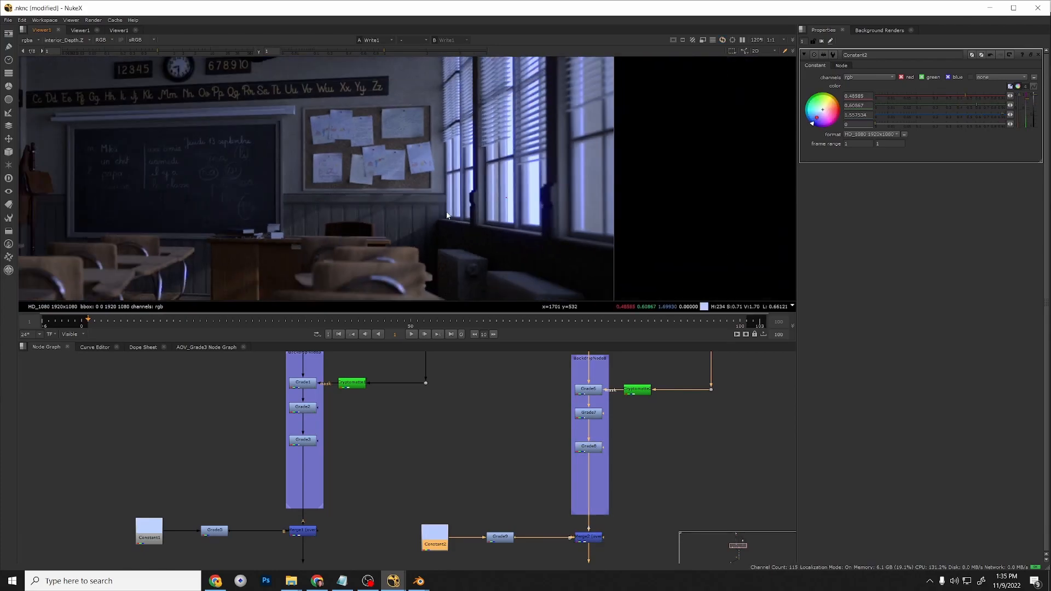
middle_click_drag(446, 213, 506, 182)
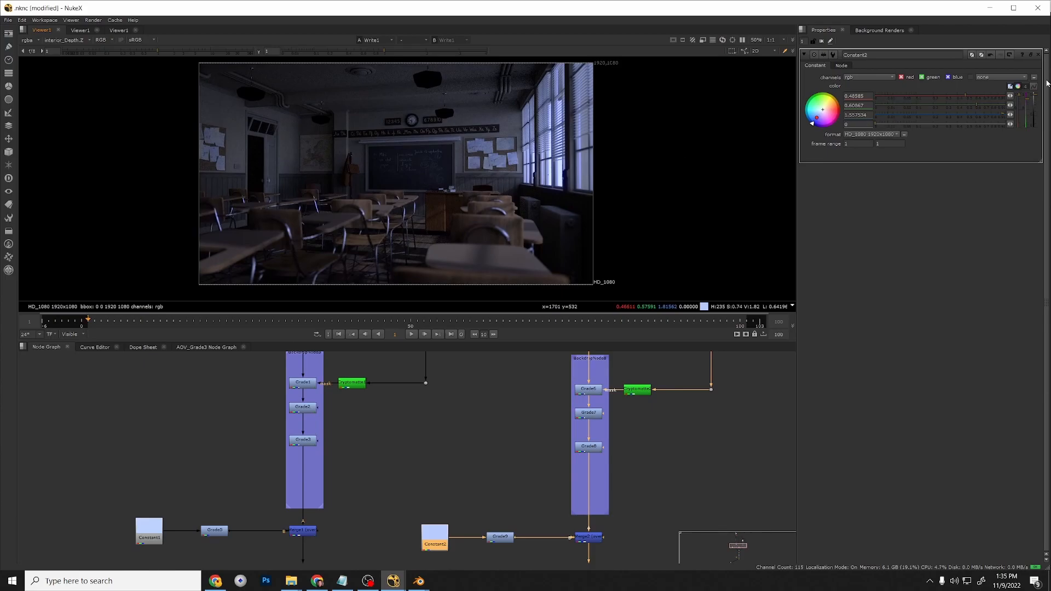
Shift Constant2's sampled color to a darker, more saturated blue of about red 0.10, green 0.22 and blue 1.12.
left_click(1010, 87)
scroll(541, 181, "up", 4)
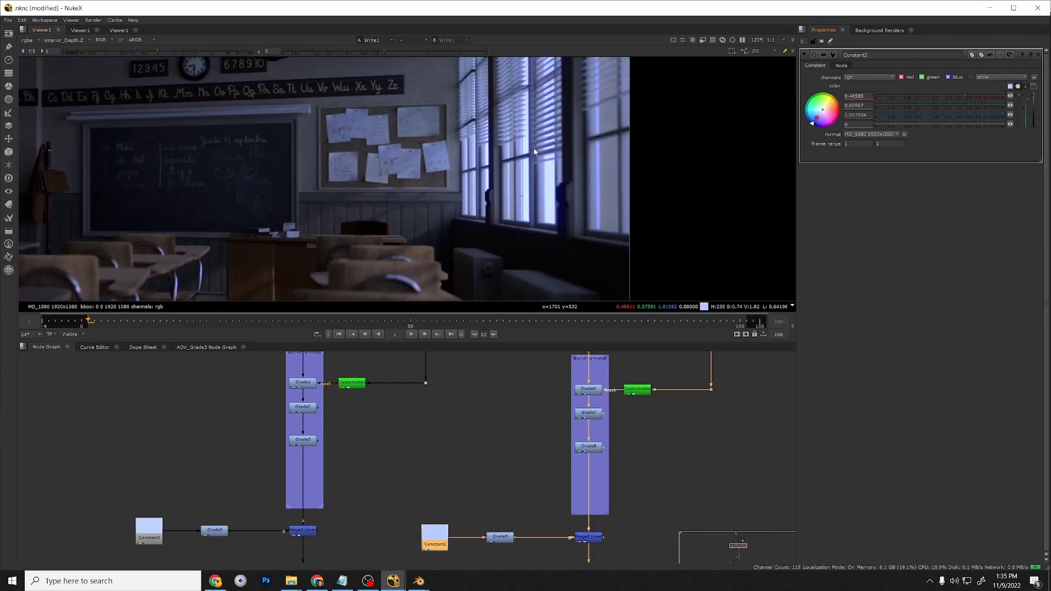
scroll(536, 128, "down", 4)
middle_click_drag(428, 157, 496, 158)
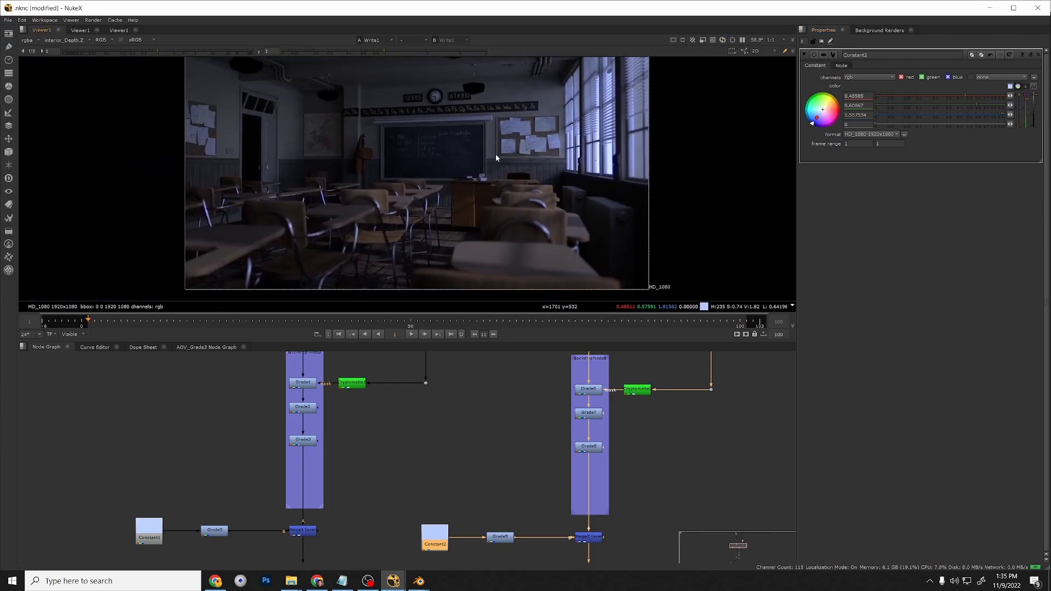
scroll(496, 157, "down", 2)
scroll(496, 157, "up", 1)
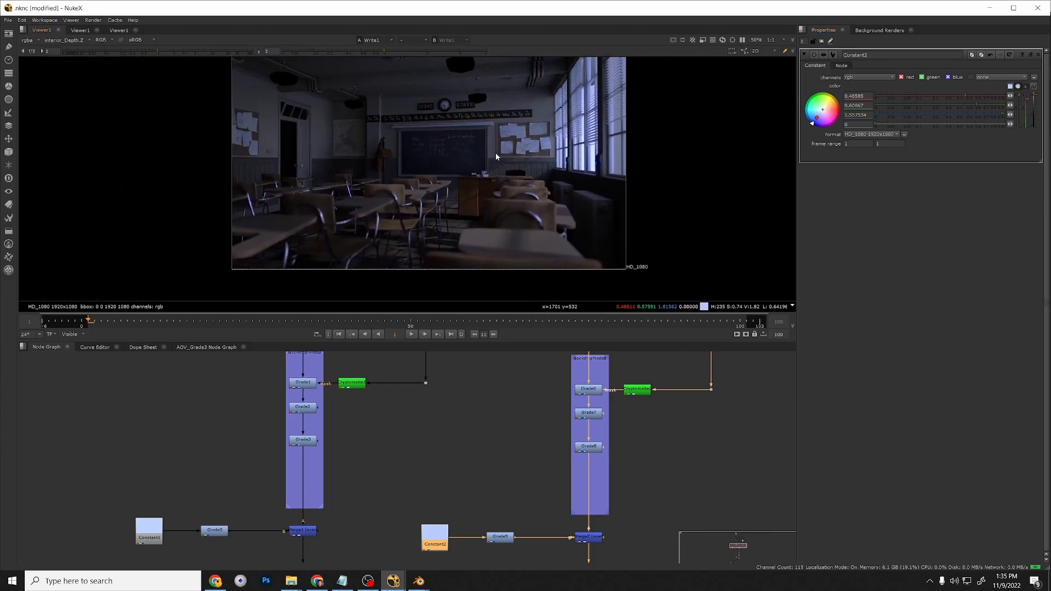
left_click(1035, 103)
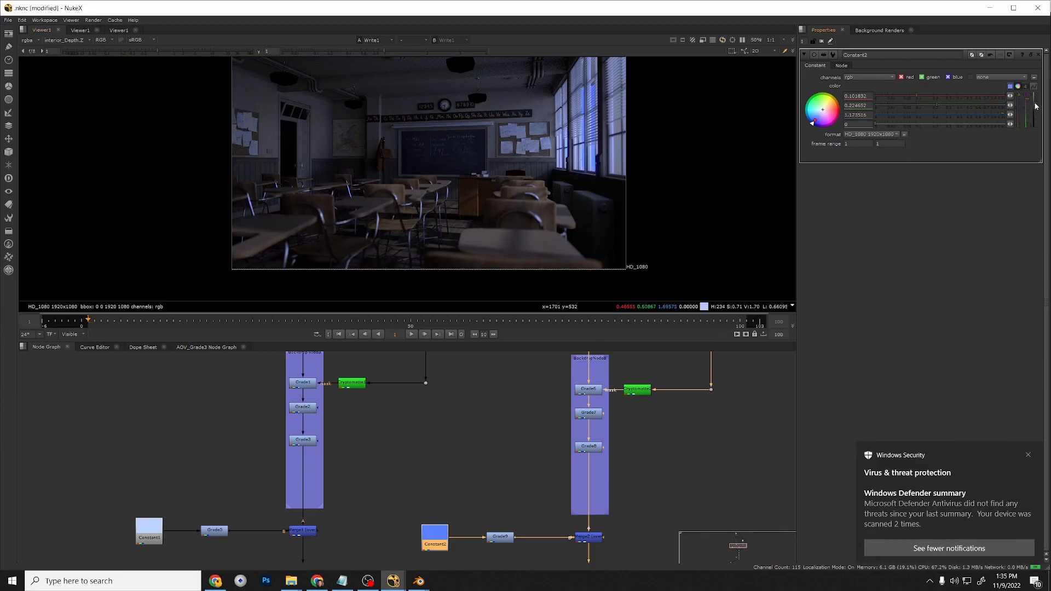
Set Constant2's color to red 0.06, green 0.095 and blue 0.14.
left_click(965, 115)
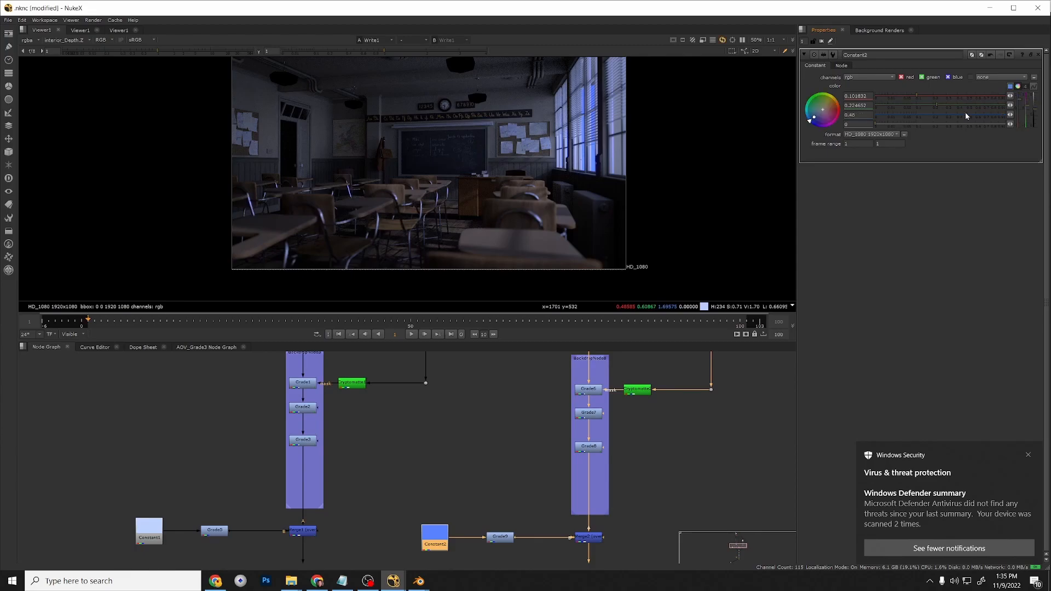
left_click(912, 104)
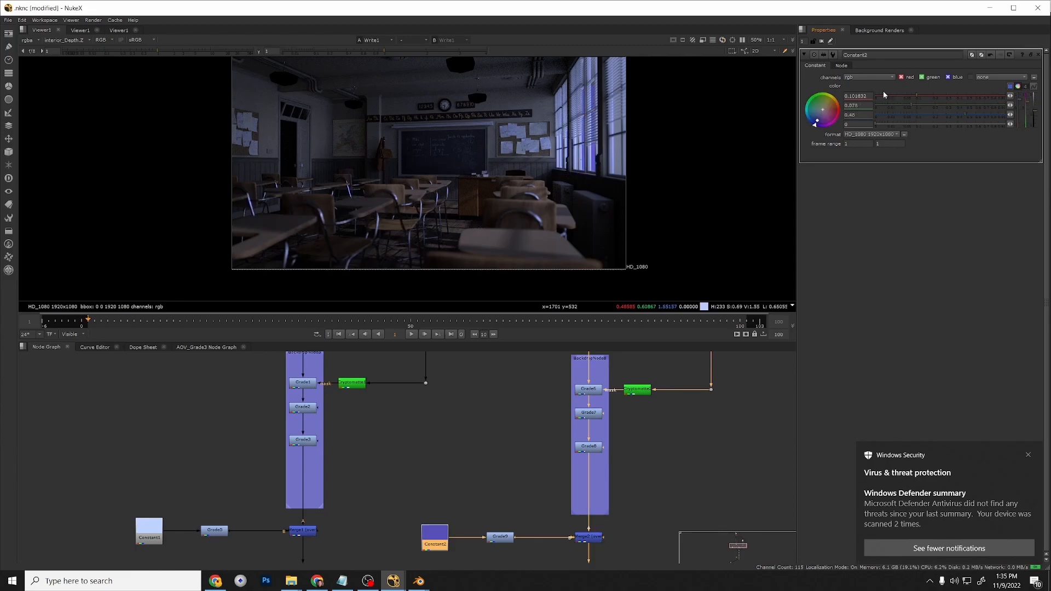
left_click(890, 95)
left_click(907, 96)
left_click(904, 106)
left_click(916, 104)
left_click(923, 115)
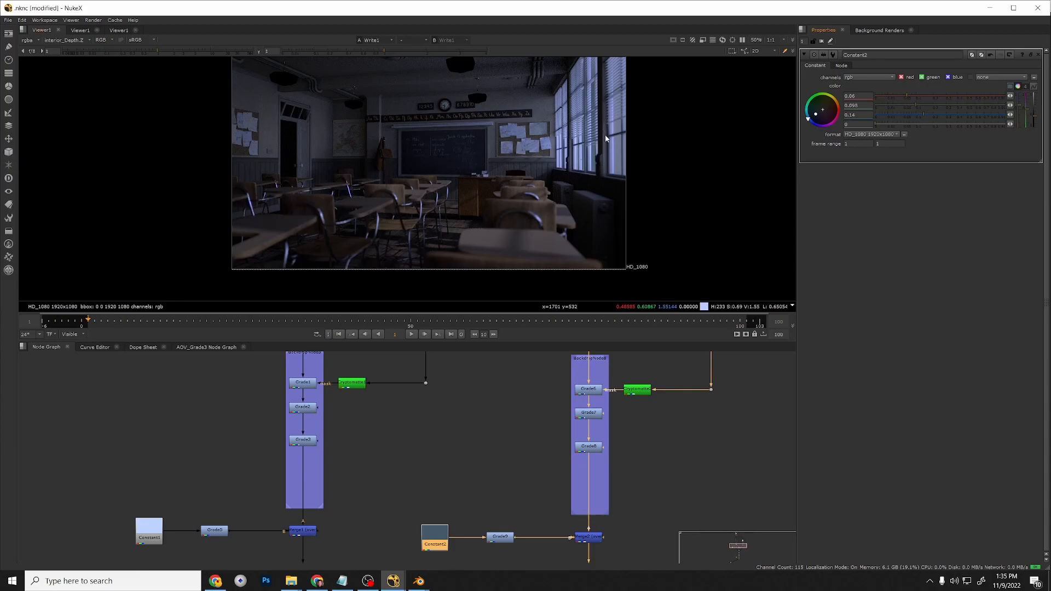
scroll(585, 153, "up", 4)
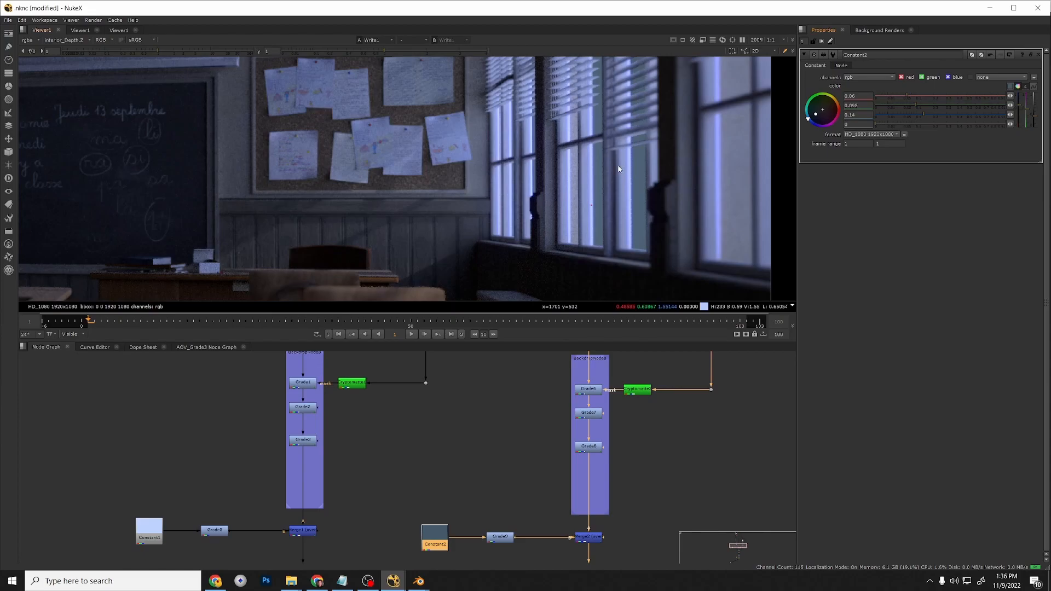
scroll(617, 167, "down", 8)
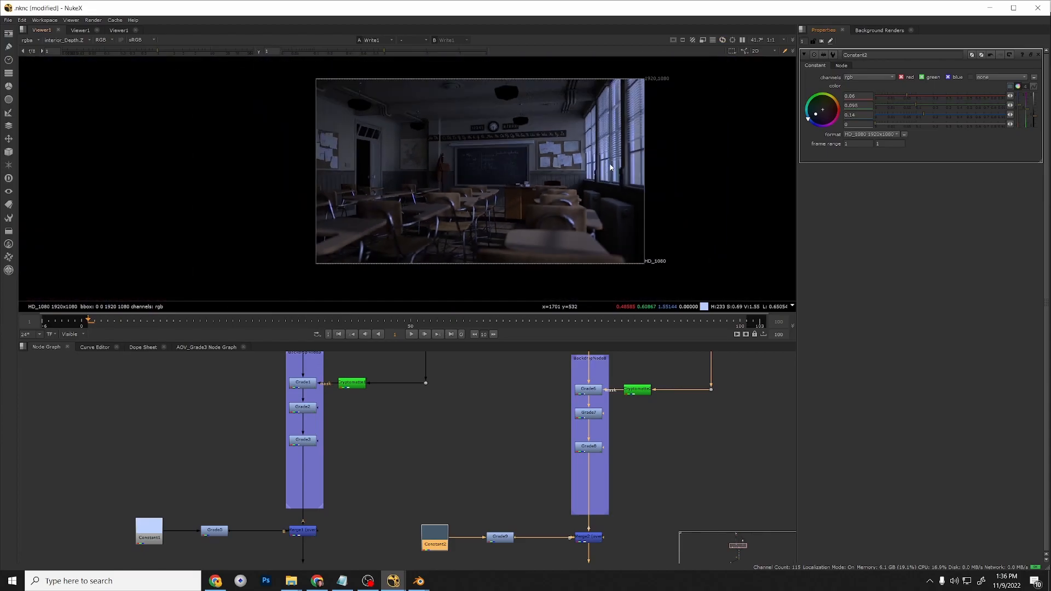
Set Constant2's color to red 0.15, green 0.19 and blue 0.325 and check the window area.
scroll(610, 167, "up", 1)
left_click(886, 96)
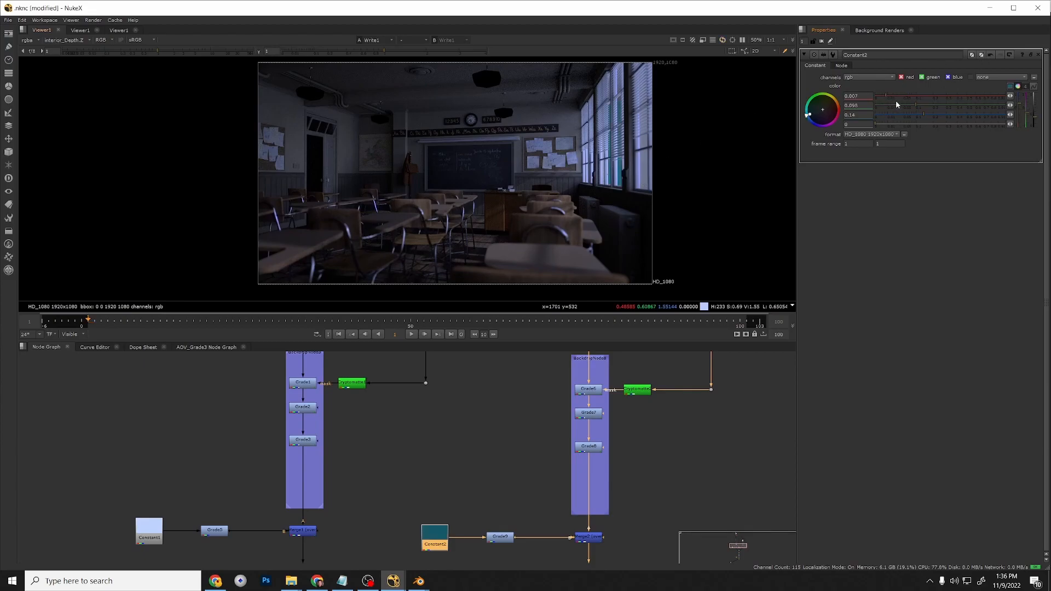
left_click(932, 104)
left_click(950, 114)
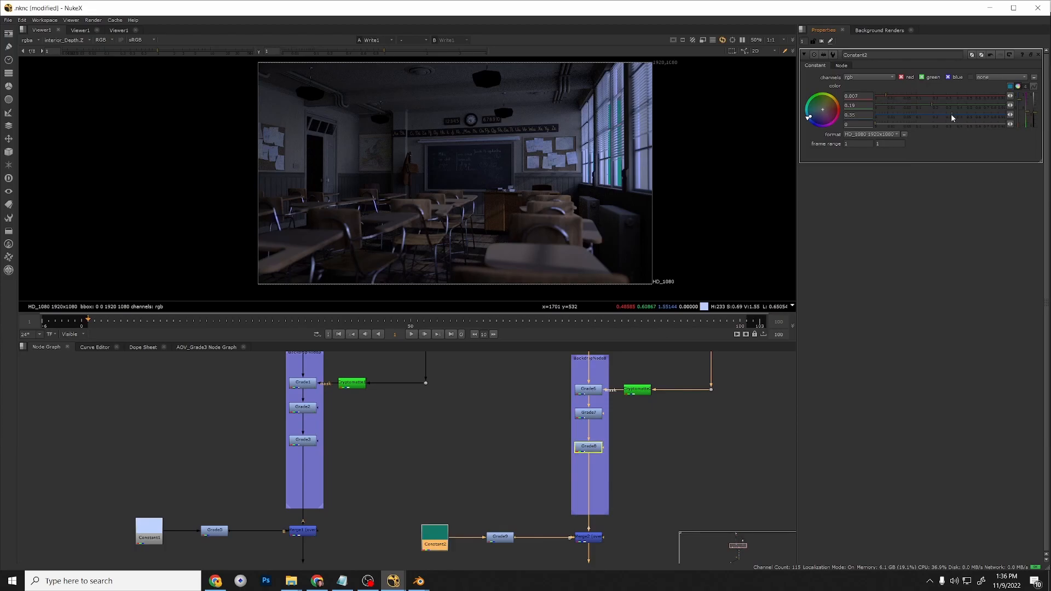
left_click(920, 97)
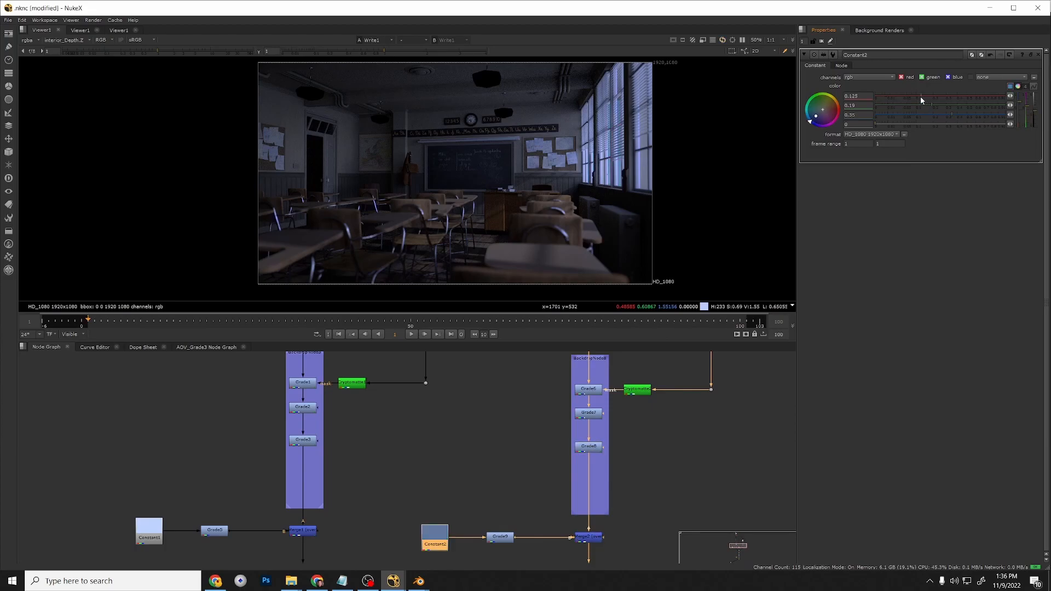
left_click_drag(921, 97, 927, 97)
scroll(614, 149, "up", 8)
left_click_drag(920, 98, 949, 114)
left_click(930, 104)
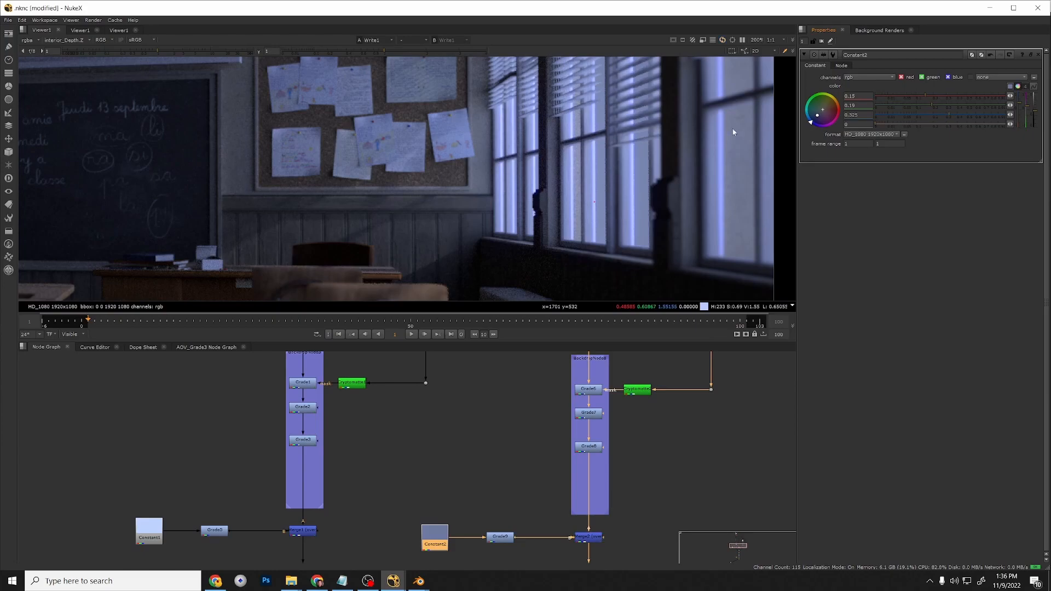
scroll(529, 147, "down", 5)
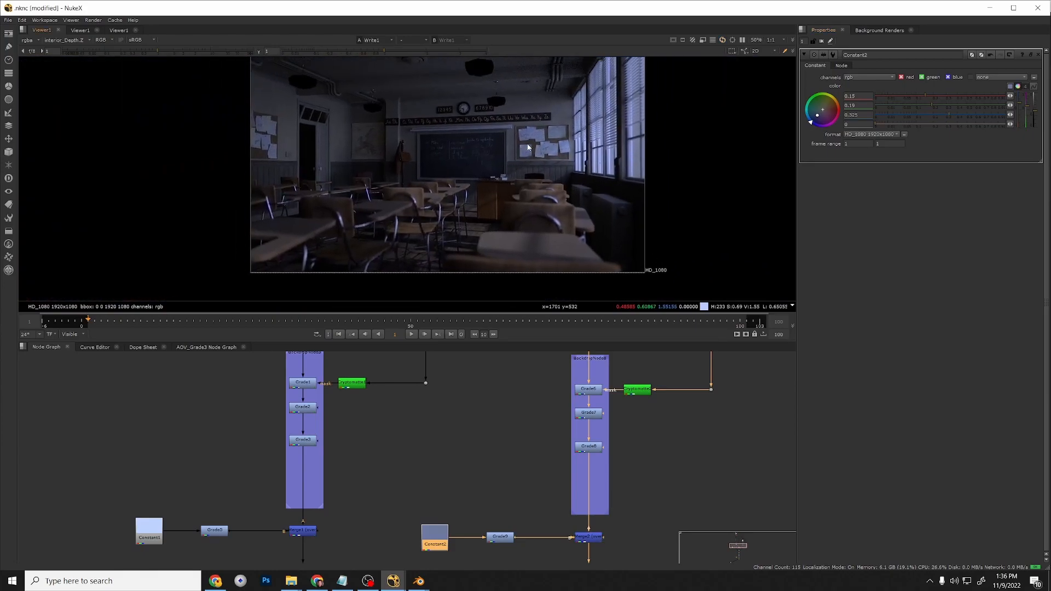
Brighten Constant2's color to red 0.29, green 0.405 and blue 0.42.
left_click(959, 114)
left_click(942, 104)
left_click(941, 98)
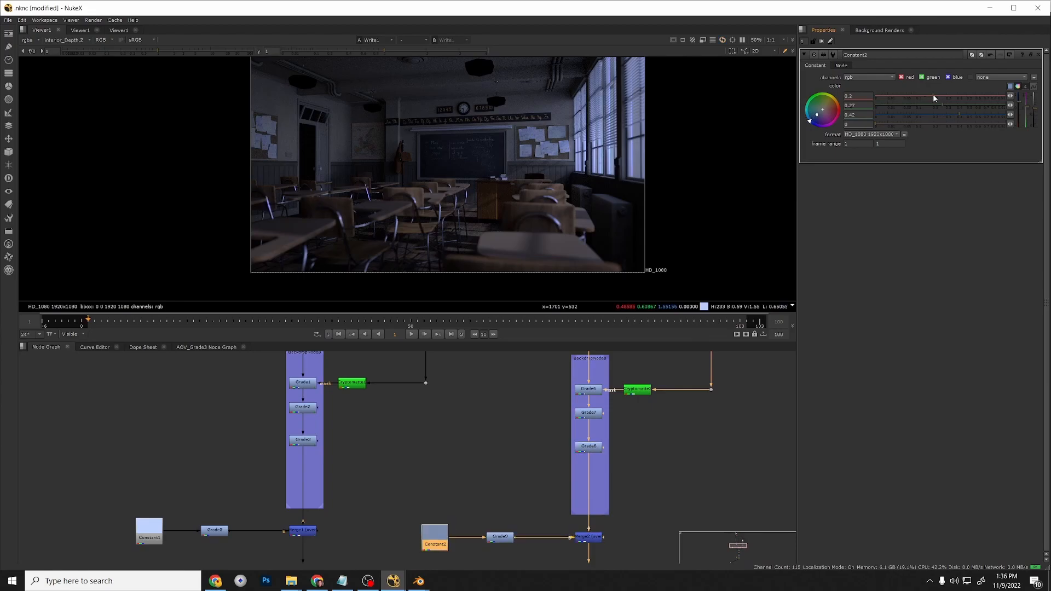
left_click(958, 104)
left_click(944, 95)
Sample Constant2's color from a lit window pane in the viewer, giving about red 0.35, green 0.42 and blue 1.32.
scroll(520, 144, "up", 7)
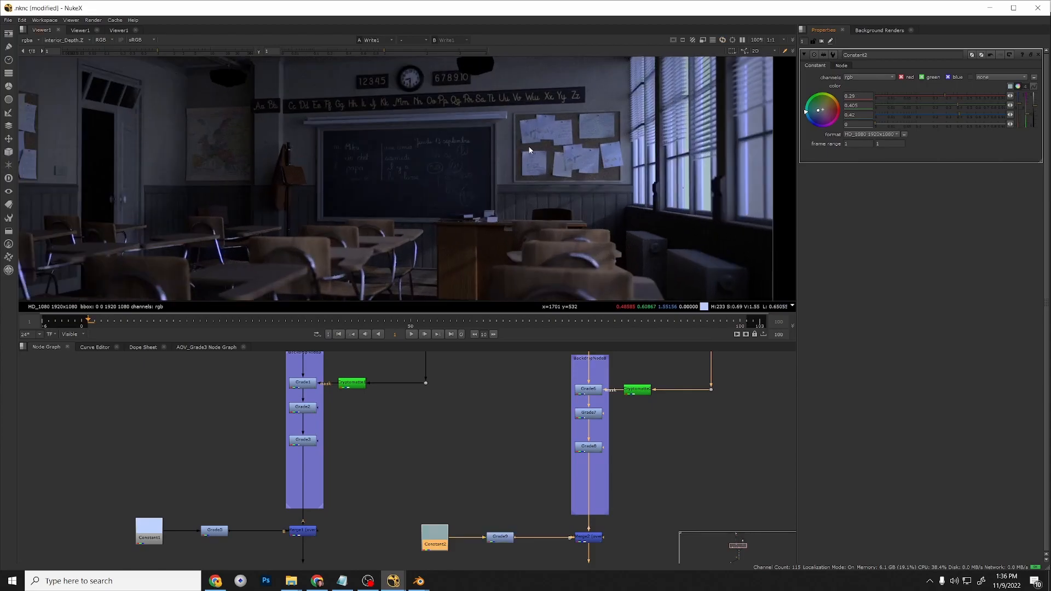
left_click(769, 212, "ctrl")
left_click(769, 221, "ctrl")
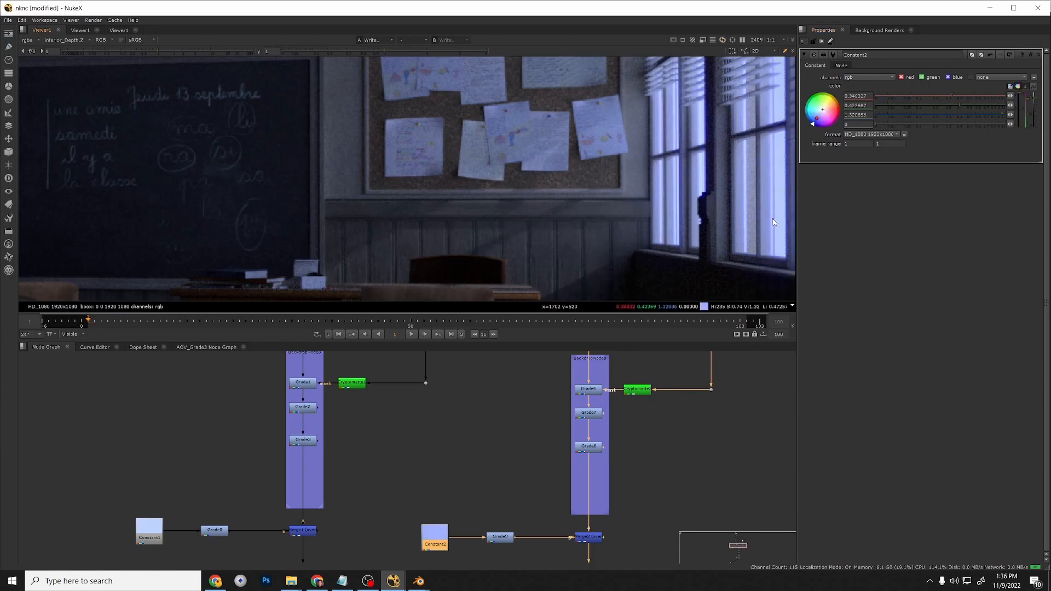
scroll(451, 215, "down", 5)
scroll(419, 217, "down", 2)
middle_click_drag(415, 222, 494, 201)
scroll(525, 191, "down", 4)
scroll(494, 201, "up", 3)
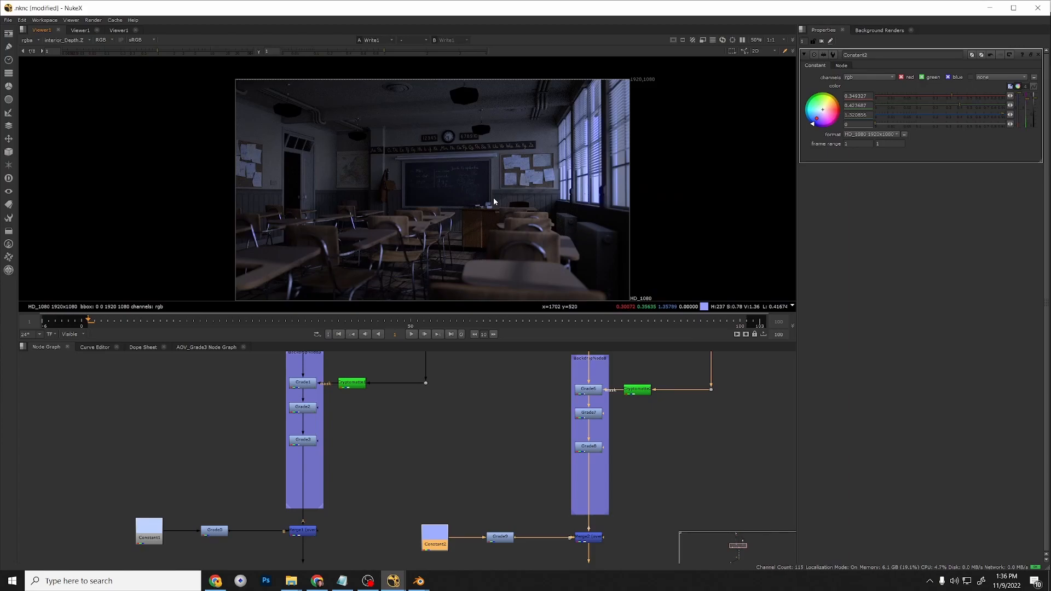
middle_click_drag(486, 216, 485, 206)
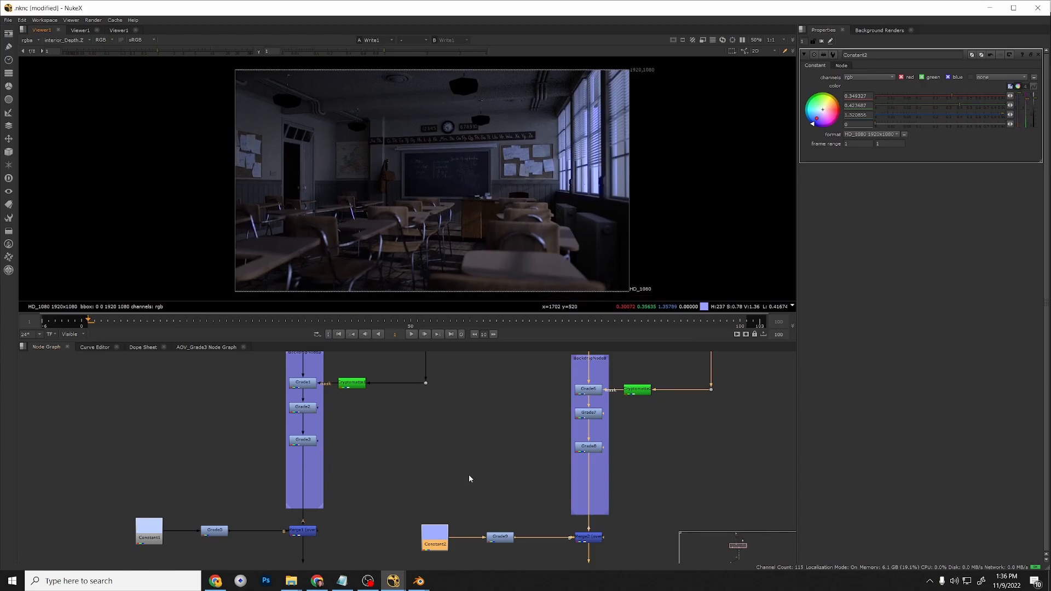
Find the grade controlling interior_Combined_Ceiling, AOV_Grade1, and set its gain to 0.012 after trying brighter values.
scroll(460, 476, "down", 4)
scroll(527, 422, "up", 4)
scroll(526, 422, "up", 2)
double_click(519, 378)
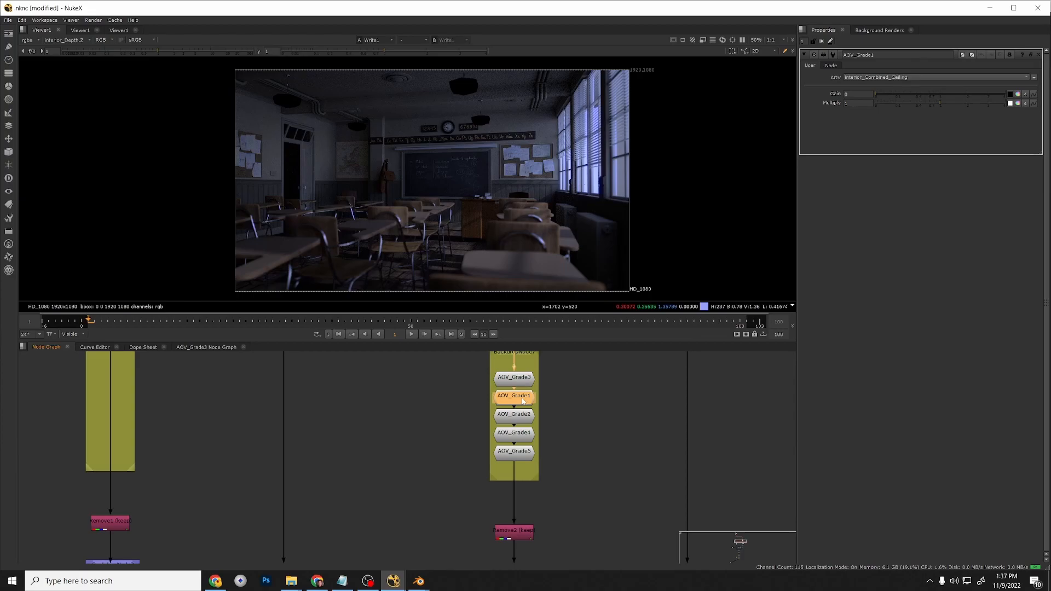
double_click(523, 419)
double_click(523, 398)
left_click(881, 94)
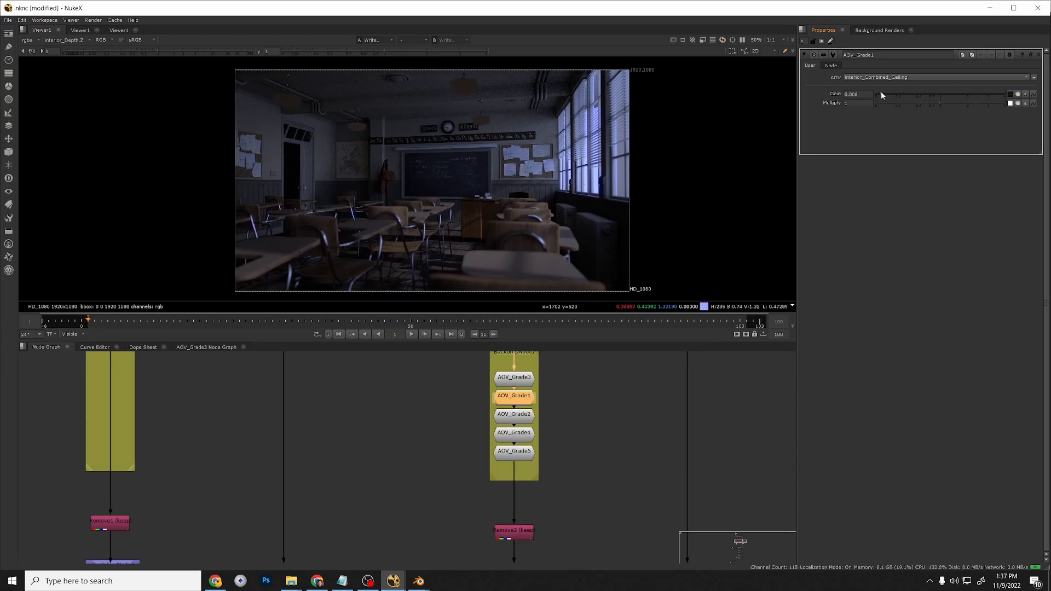
left_click(882, 94)
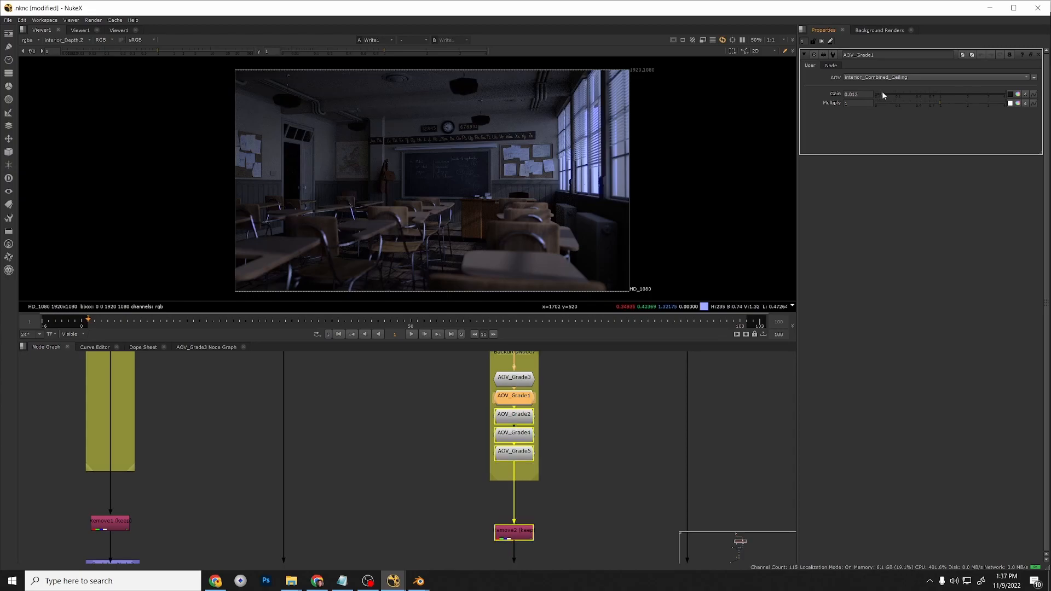
left_click(889, 94)
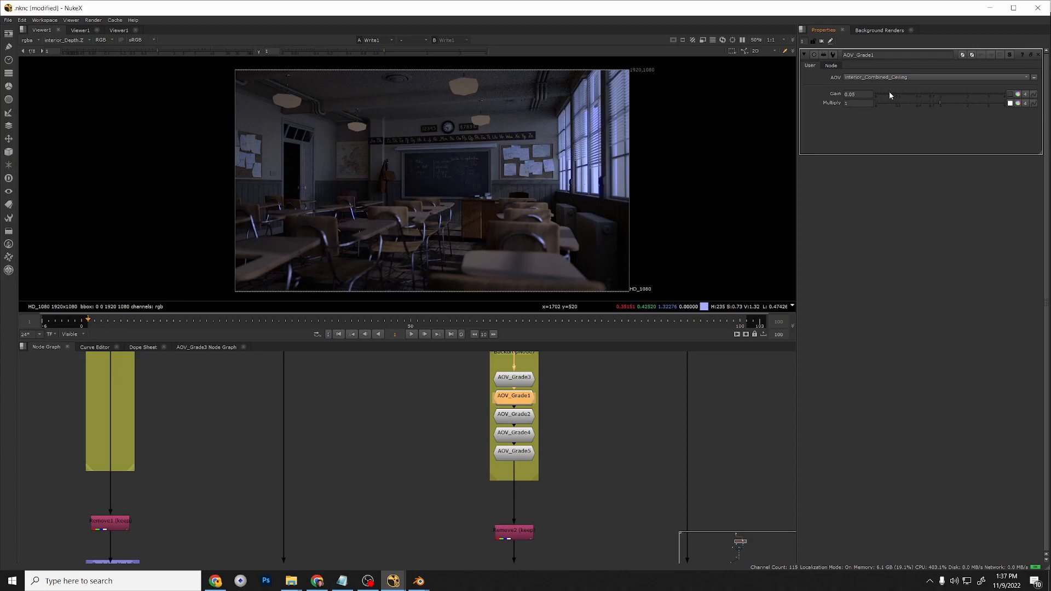
left_click(888, 94)
left_click(895, 93)
left_click(886, 94)
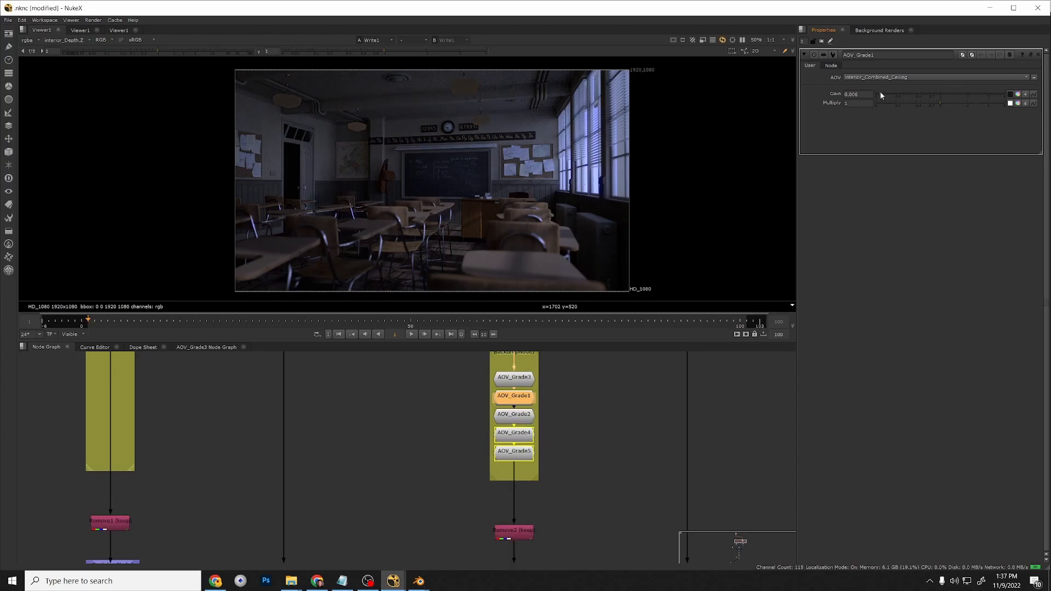
left_click(882, 93)
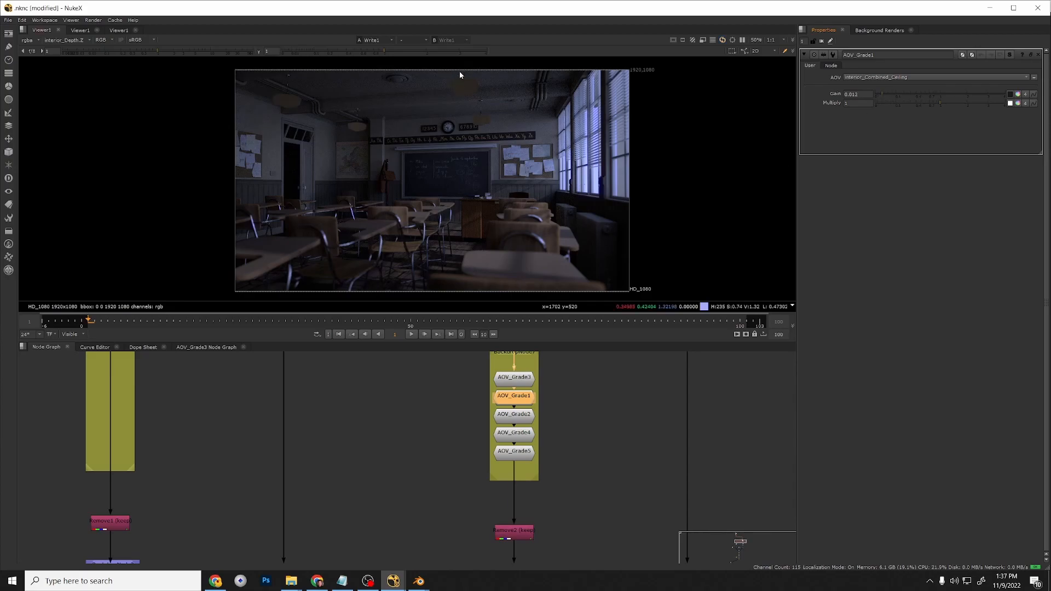
Find the grade controlling interior_Combined_Chalkboard in the alternate branch, AOV_Grade3, and raise its gain to 0.52.
scroll(481, 172, "up", 2)
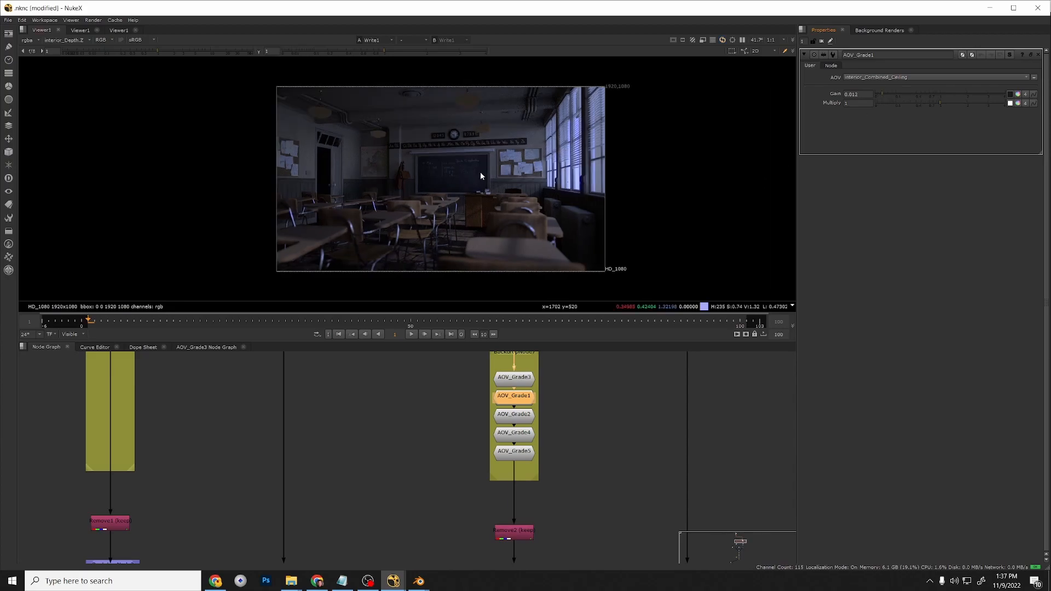
scroll(484, 193, "down", 2)
middle_click_drag(478, 190, 482, 194)
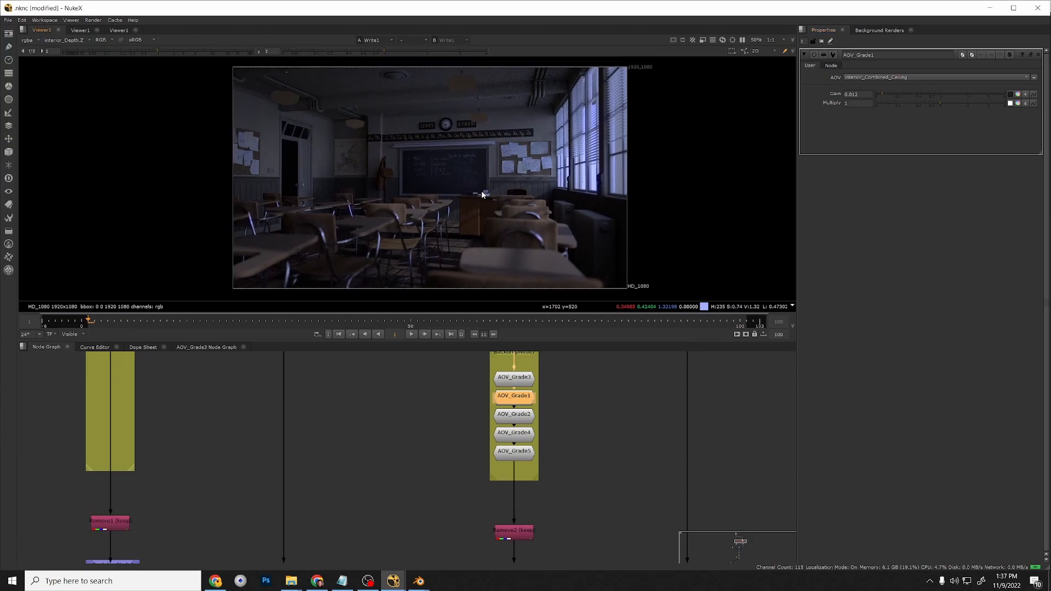
double_click(514, 415)
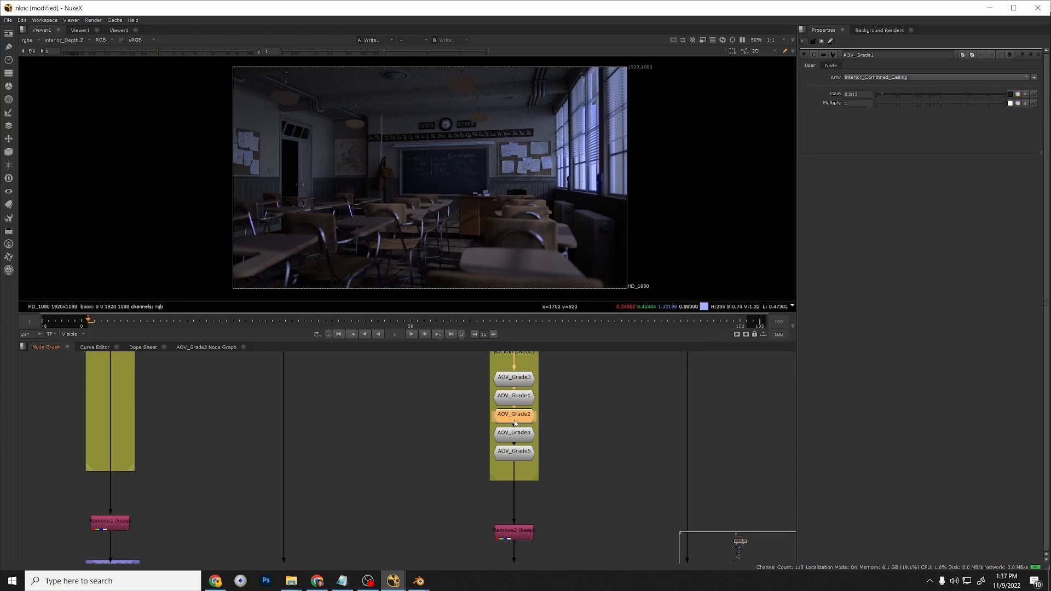
left_click(519, 436)
double_click(517, 435)
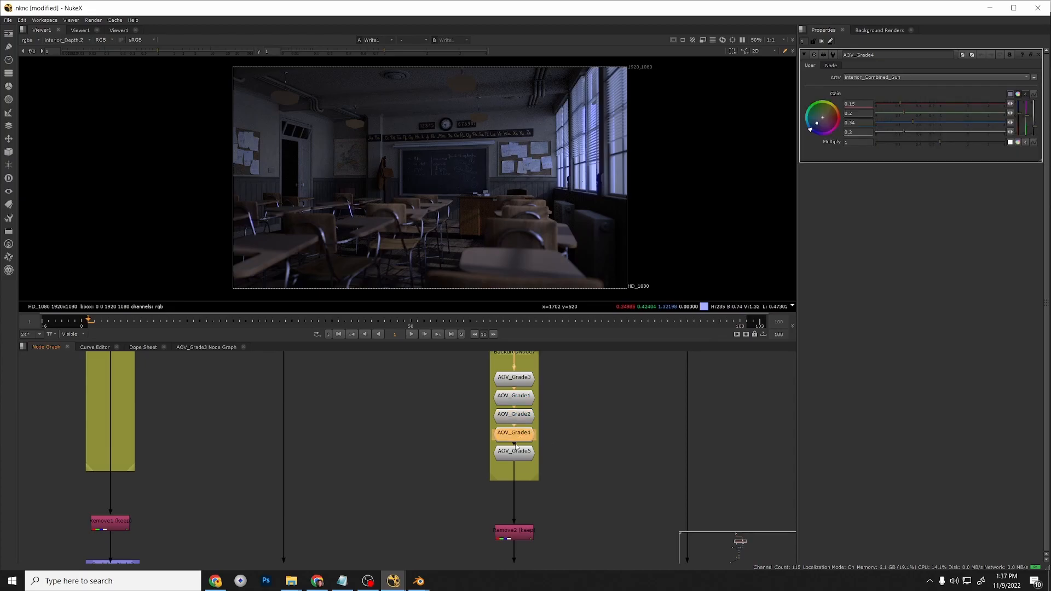
double_click(516, 454)
double_click(515, 379)
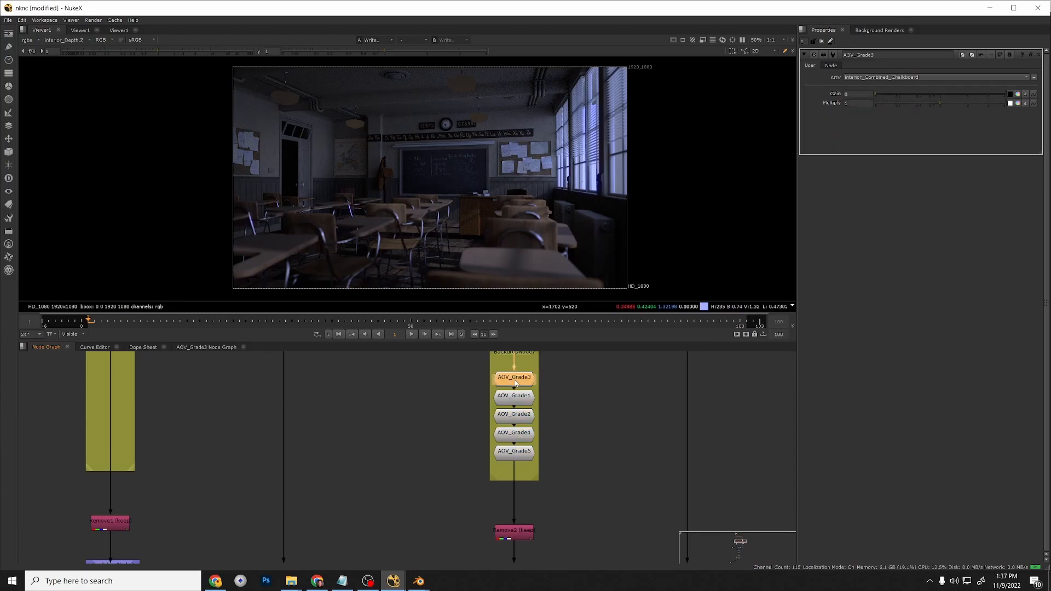
left_click(903, 96)
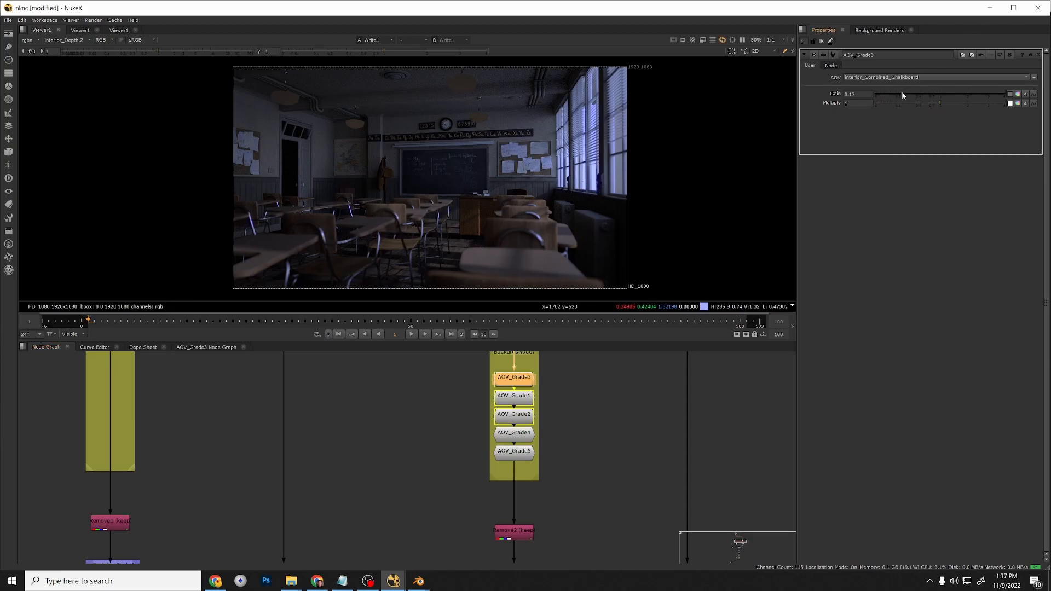
left_click_drag(902, 95, 912, 95)
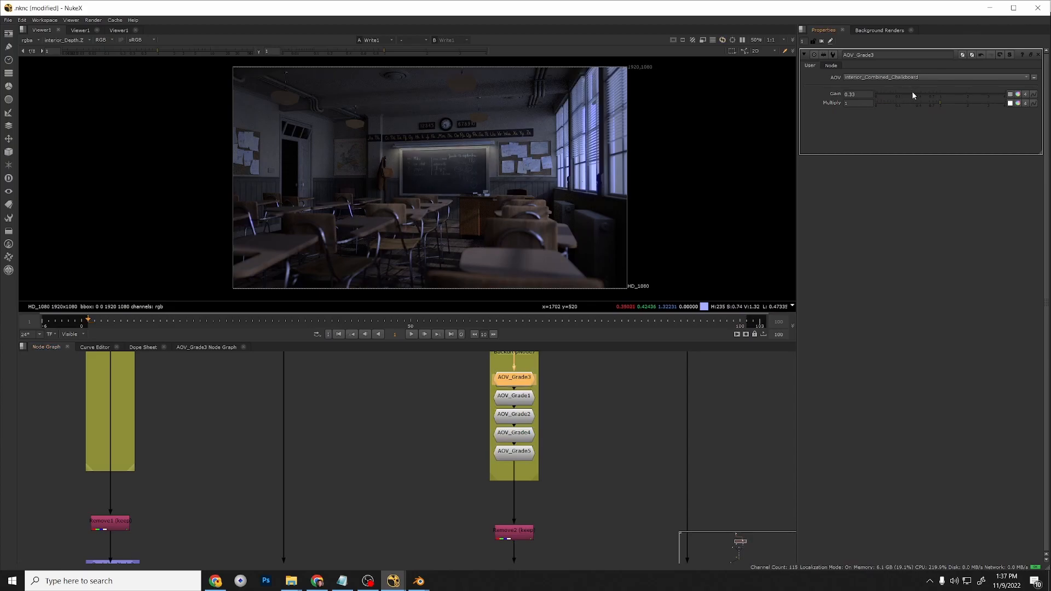
left_click(921, 94)
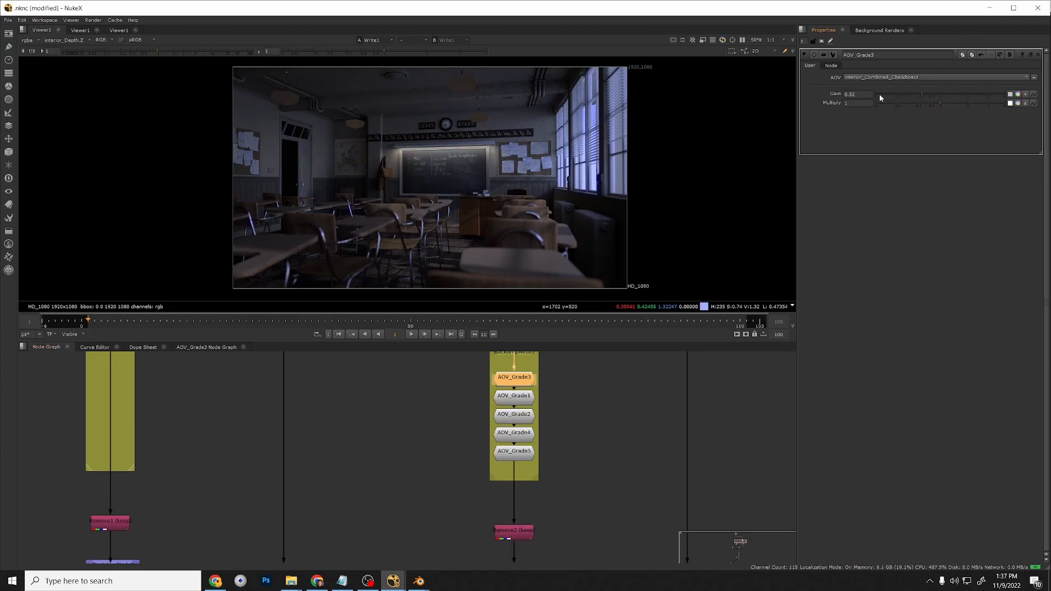
Tint the chalkboard light green after trying blue hues, with AOV_Grade3 gain at about red 0.86, green 1.12 and blue 0.88.
left_click(1018, 95)
left_click_drag(829, 130, 816, 124)
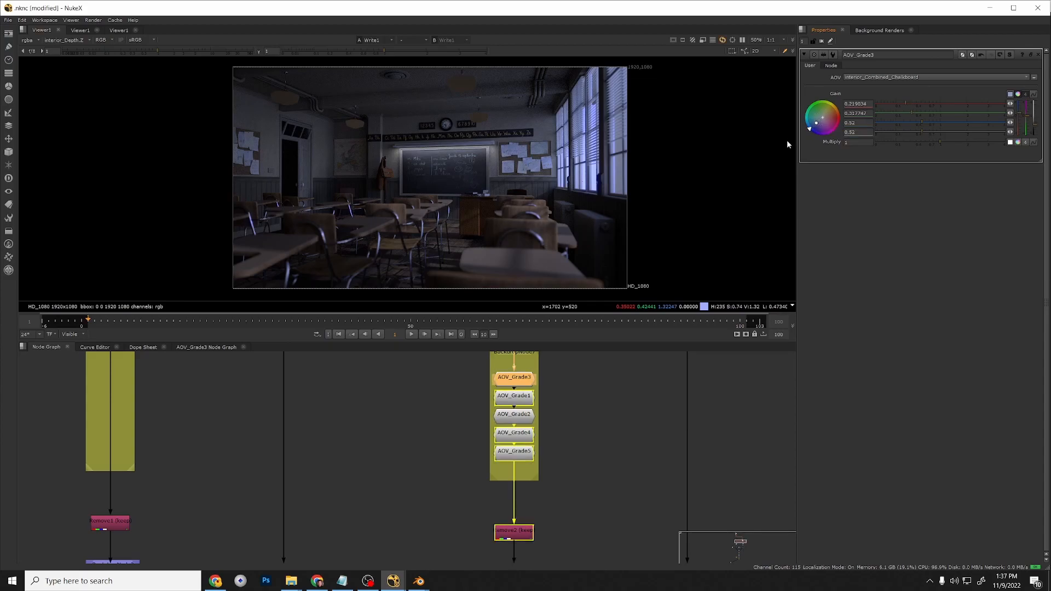
left_click_drag(813, 129, 828, 120)
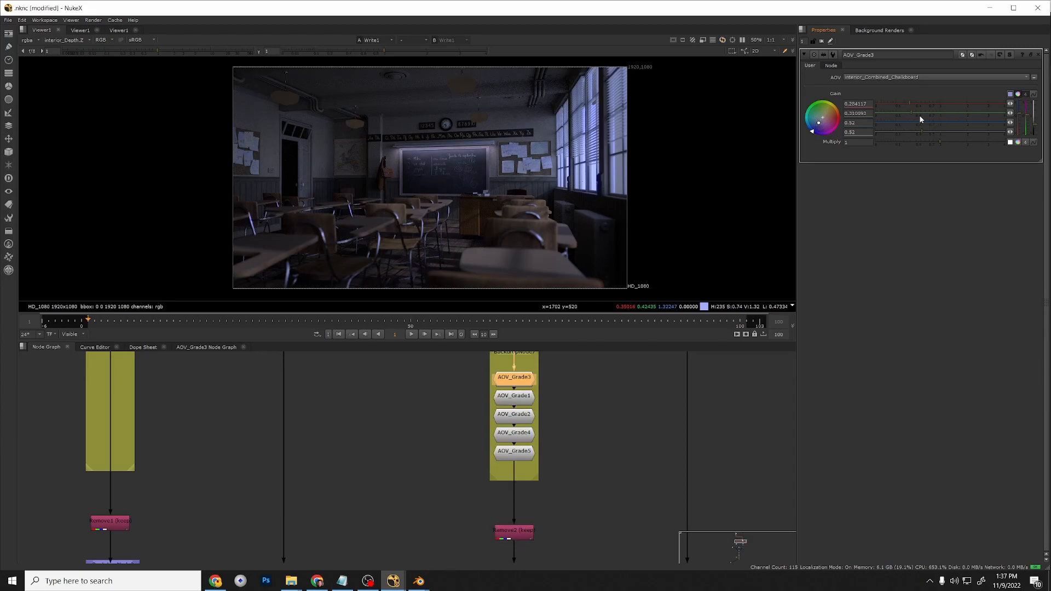
left_click_drag(819, 122, 819, 112)
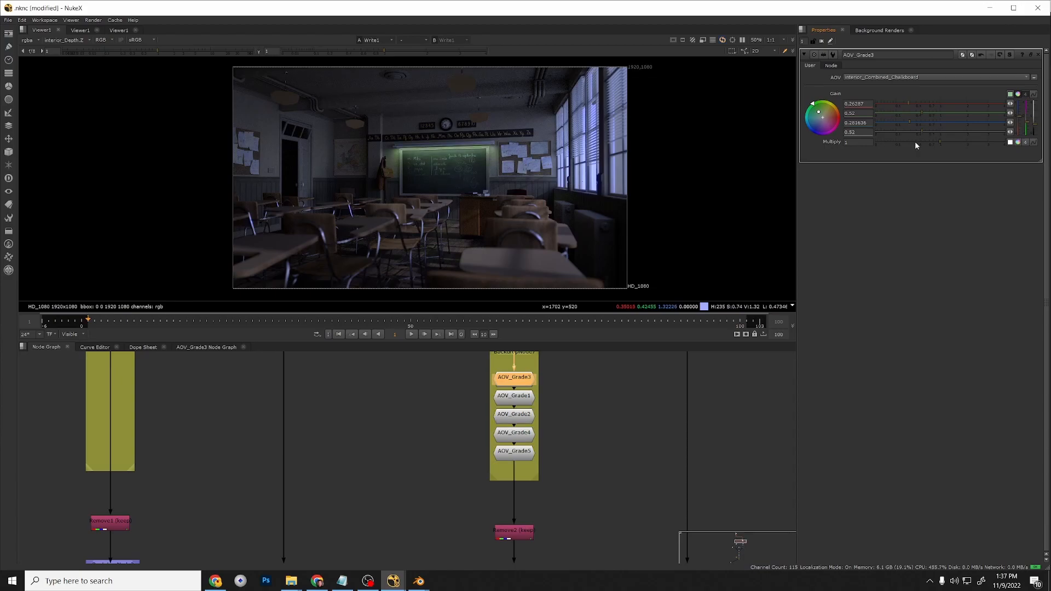
left_click_drag(1034, 129, 1035, 121)
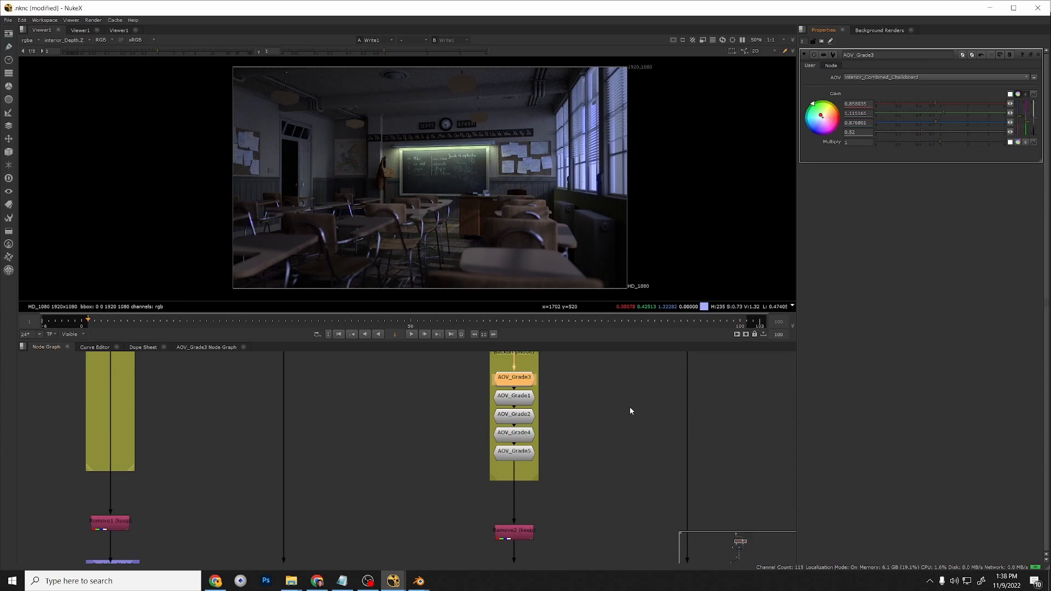
Find the grade controlling interior_Combined_Hallway, AOV_Grade2, and set its gain to 0.035.
double_click(525, 399)
left_click(520, 418)
double_click(521, 417)
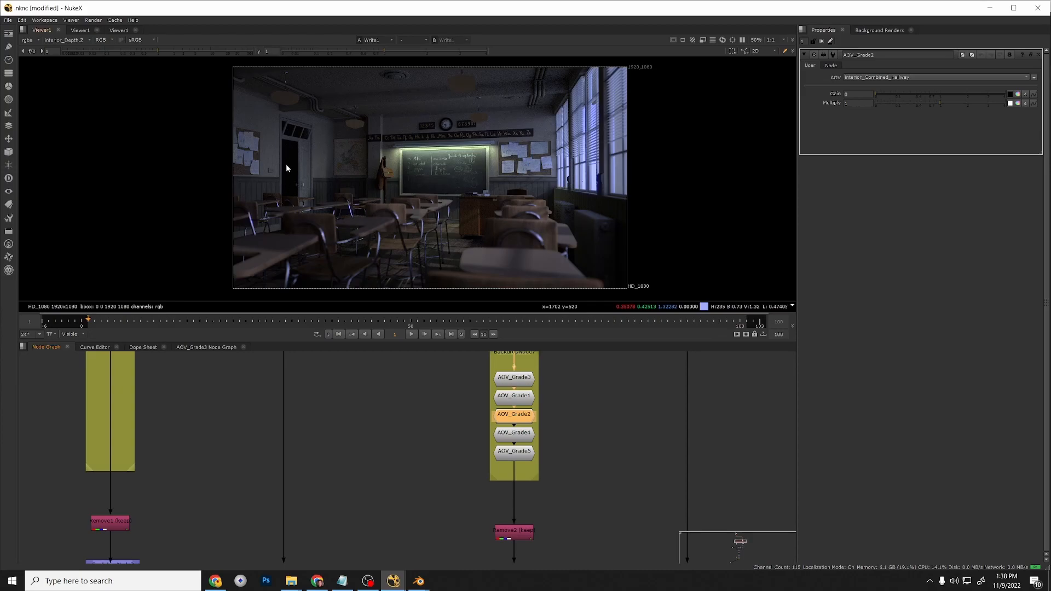
left_click(886, 94)
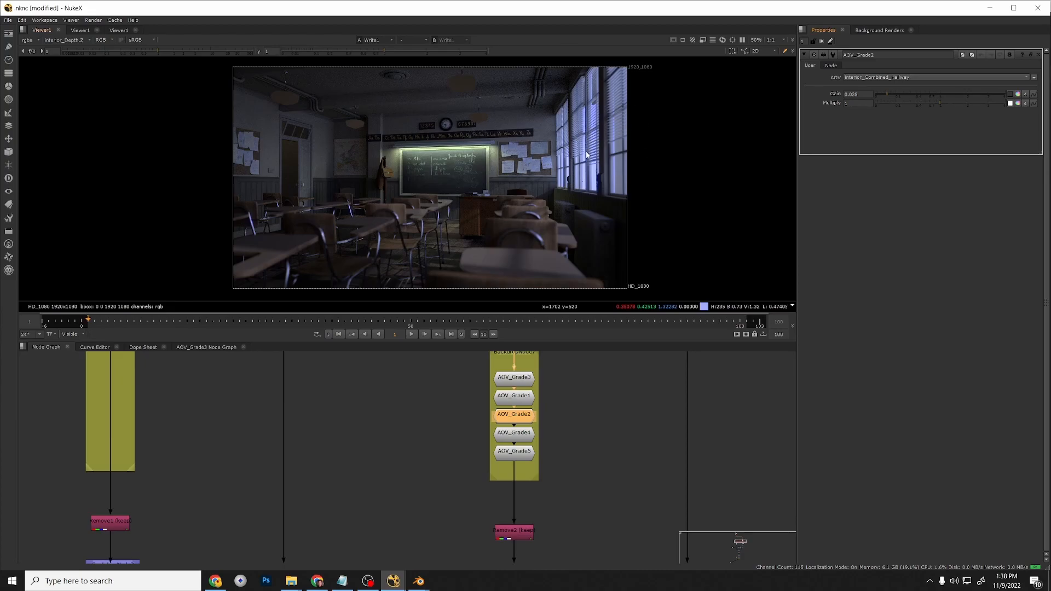
Toggle the first node in the alternate branch's purple backdrop off and on to compare the image, leaving it enabled.
scroll(538, 466, "down", 3)
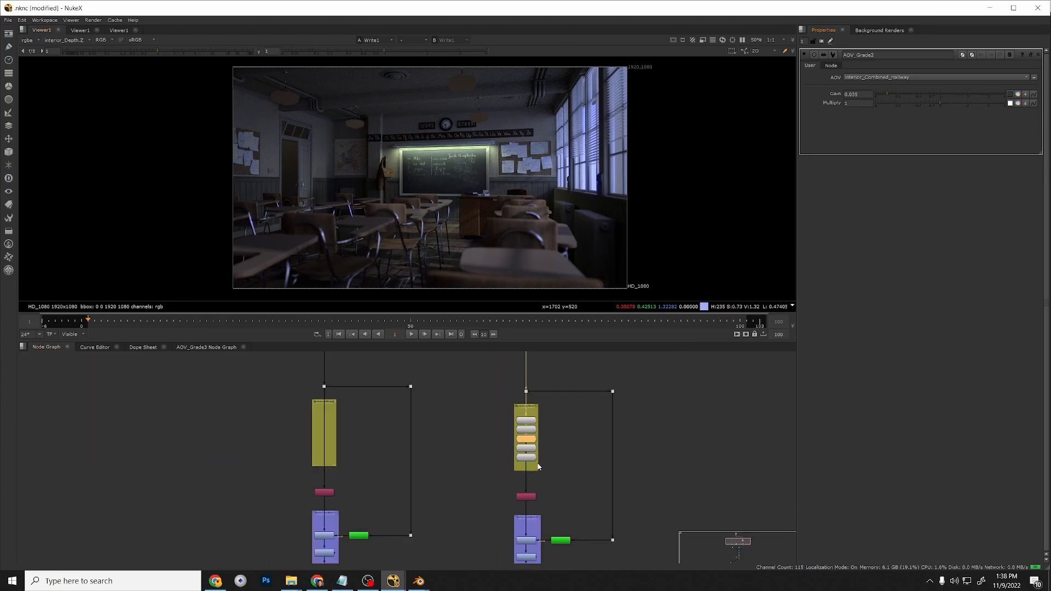
middle_click_drag(541, 515, 537, 431)
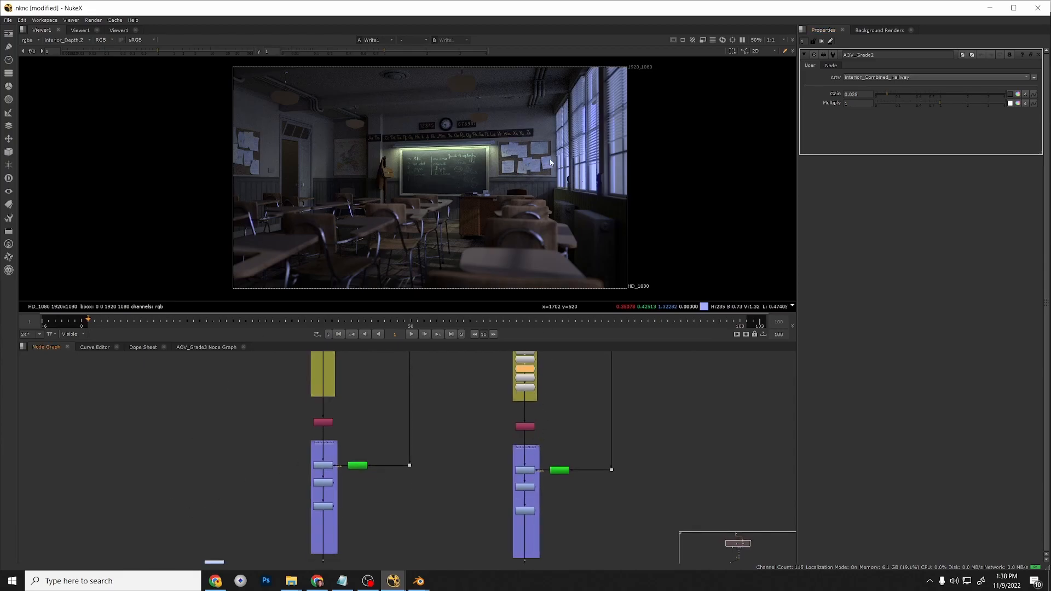
scroll(546, 159, "up", 5)
left_click(525, 470)
key("d")
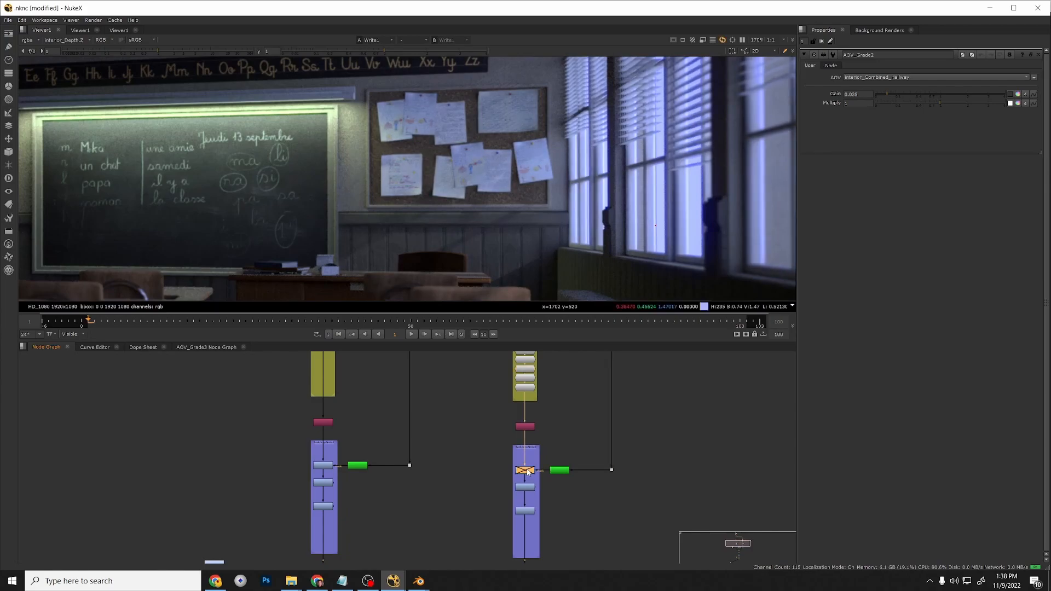
scroll(449, 225, "down", 3)
scroll(449, 226, "down", 2)
key("d")
key("d")
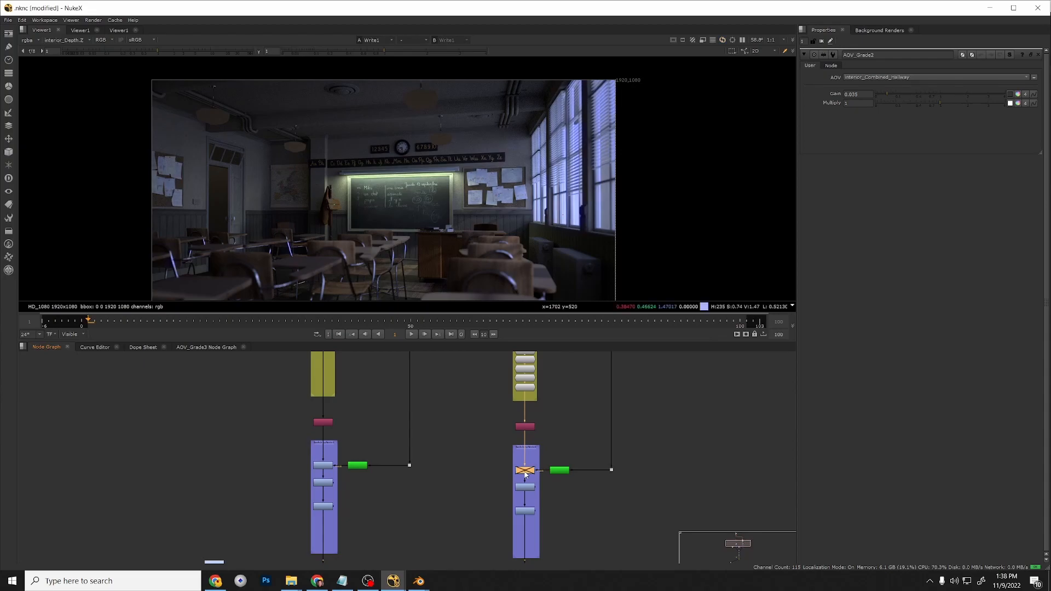
key("d")
key("d")
key("d")
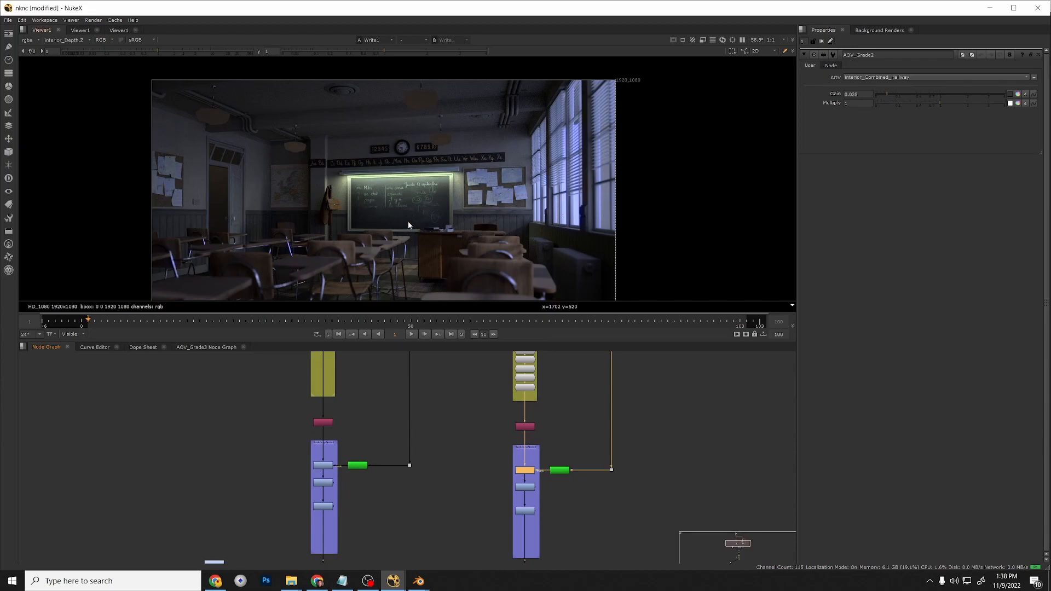
middle_click_drag(411, 235, 412, 229)
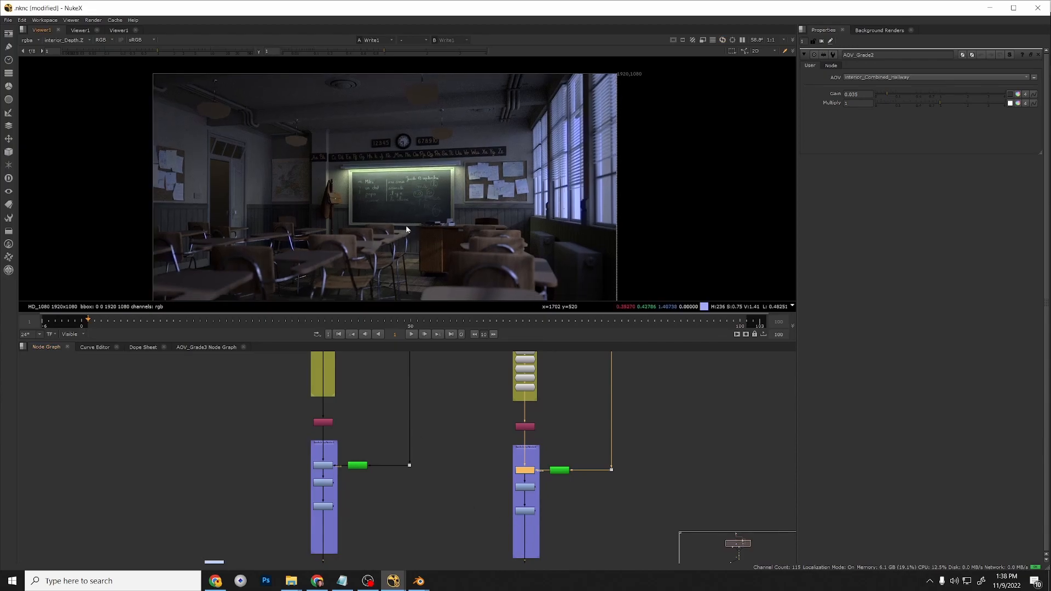
scroll(406, 229, "down", 3)
key("f")
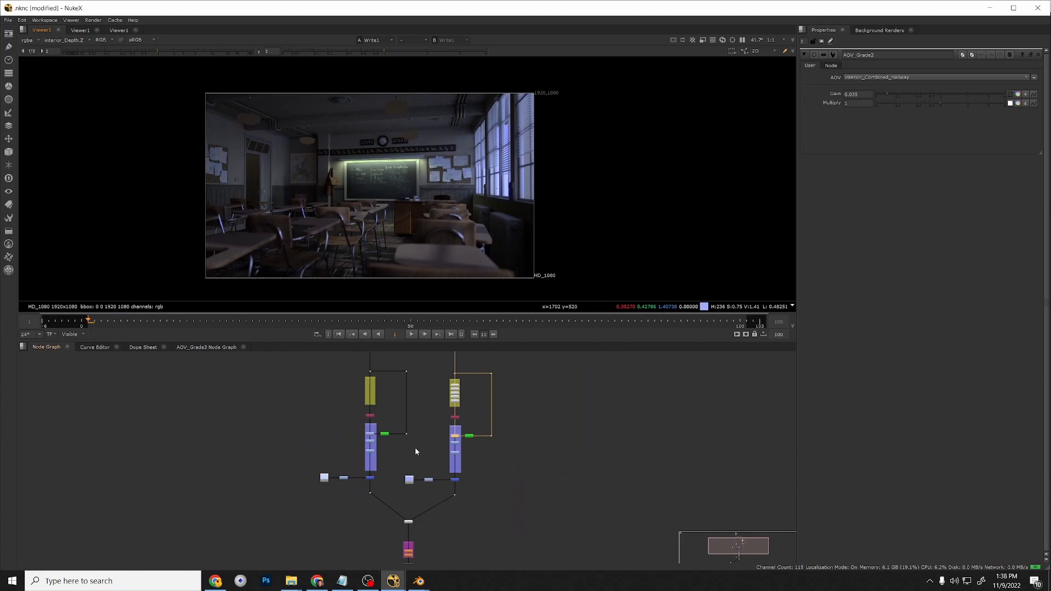
Duplicate the entire alternate branch beside the existing ones and connect its input to the shared source pipe above them.
scroll(481, 514, "down", 2)
mouse_move(410, 486)
left_mouse_down()
mouse_move(463, 517)
mouse_move(439, 391)
left_mouse_up()
left_click_drag(431, 503, 436, 500)
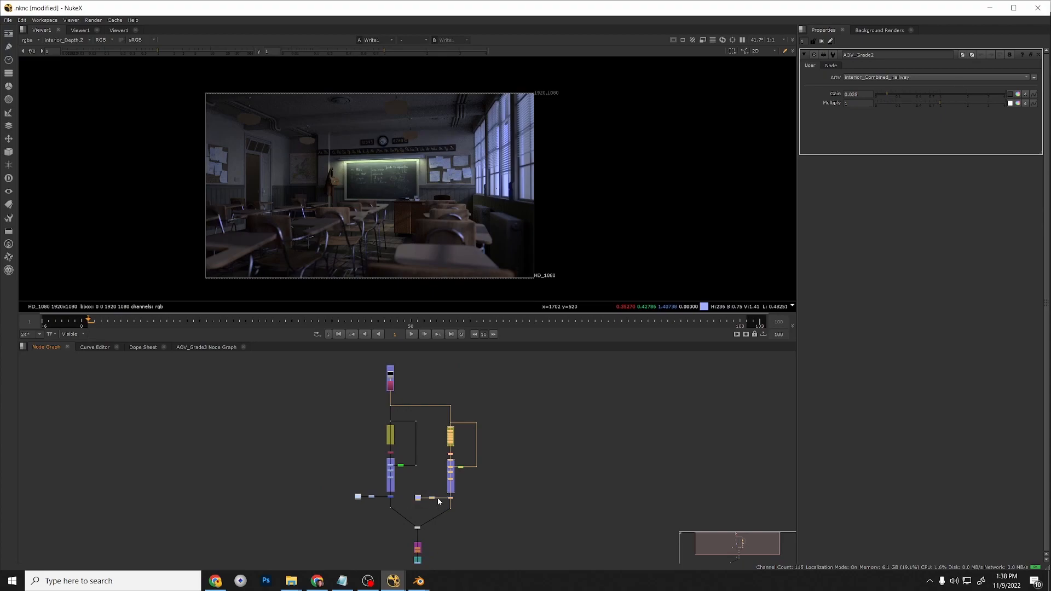
key("ctrl+v")
left_click_drag(506, 462, 395, 409)
scroll(491, 406, "up", 5)
scroll(446, 417, "down", 4)
middle_click_drag(505, 441, 507, 400)
Connect the third branch's output to a new input of Switch1 and set which to 2.
scroll(449, 510, "up", 2)
scroll(349, 516, "up", 5)
left_click(350, 517)
mouse_move(345, 515)
left_mouse_down()
mouse_move(298, 532)
mouse_move(312, 544)
mouse_move(876, 351)
mouse_move(976, 283)
mouse_move(1034, 288)
mouse_move(636, 540)
mouse_move(650, 485)
left_mouse_up()
scroll(349, 519, "up", 4)
scroll(497, 544, "down", 5)
scroll(394, 502, "up", 5)
left_click(348, 533)
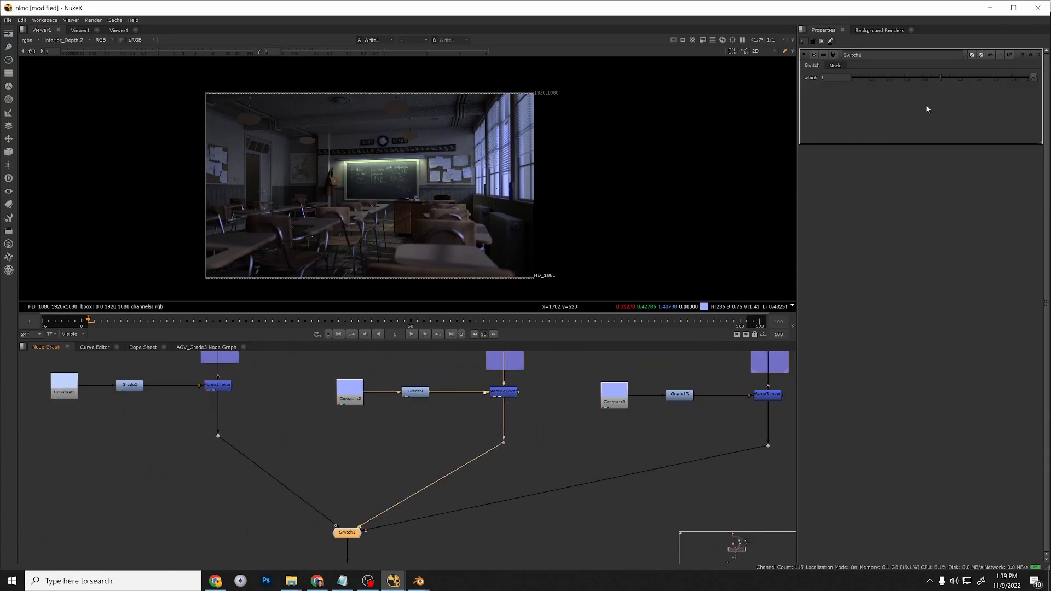
left_click(948, 78)
Find the interior_Combined_Sun grade in the third branch, AOV_Grade9, and set all four gain channels to 1.
scroll(528, 438, "down", 4)
middle_click_drag(456, 465, 473, 460)
middle_click_drag(515, 405, 474, 463)
scroll(447, 406, "up", 5)
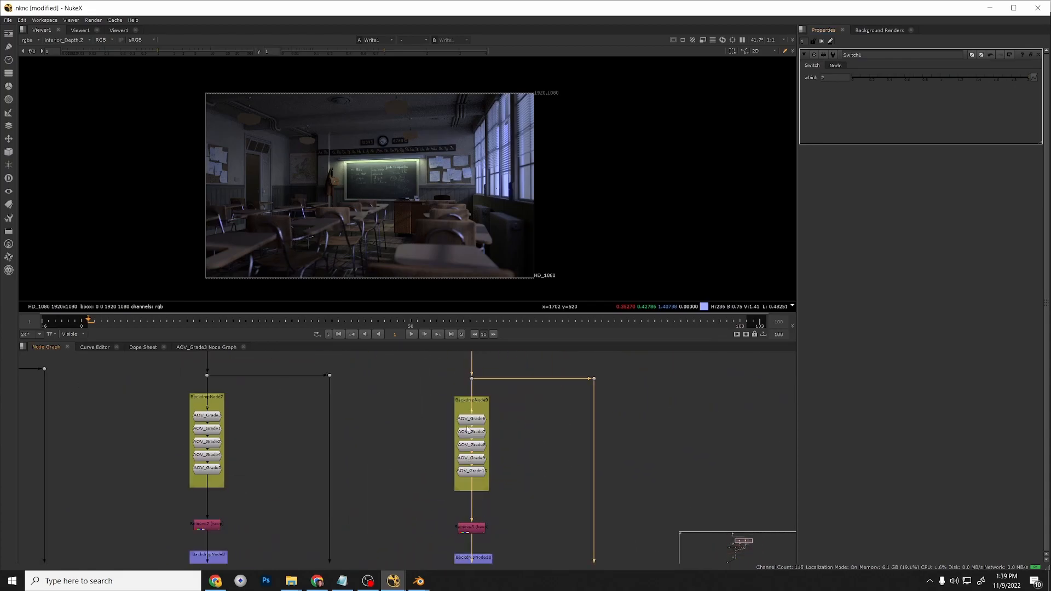
left_click(467, 420)
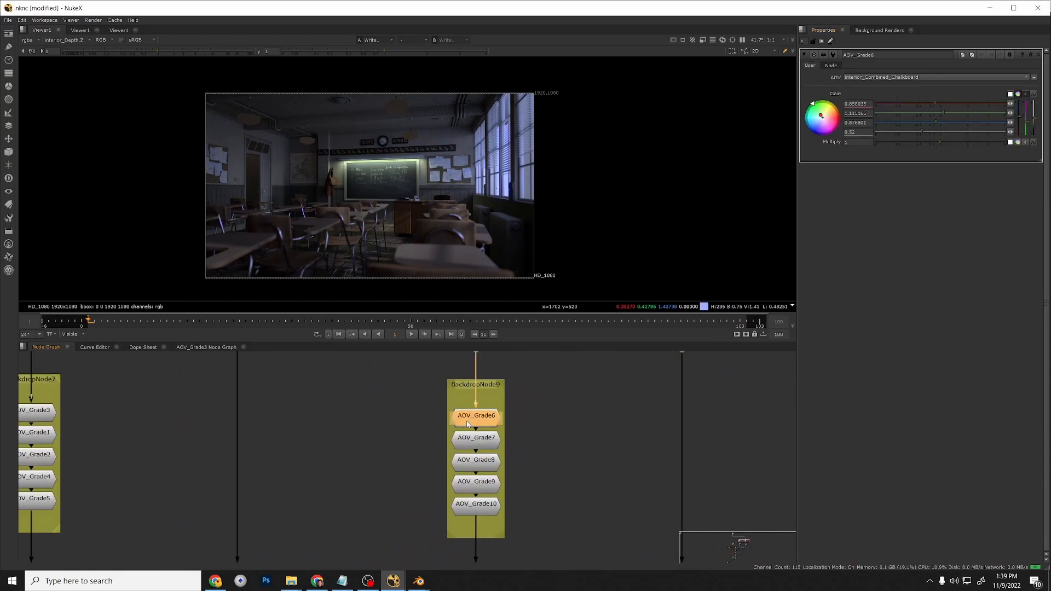
left_click(488, 487)
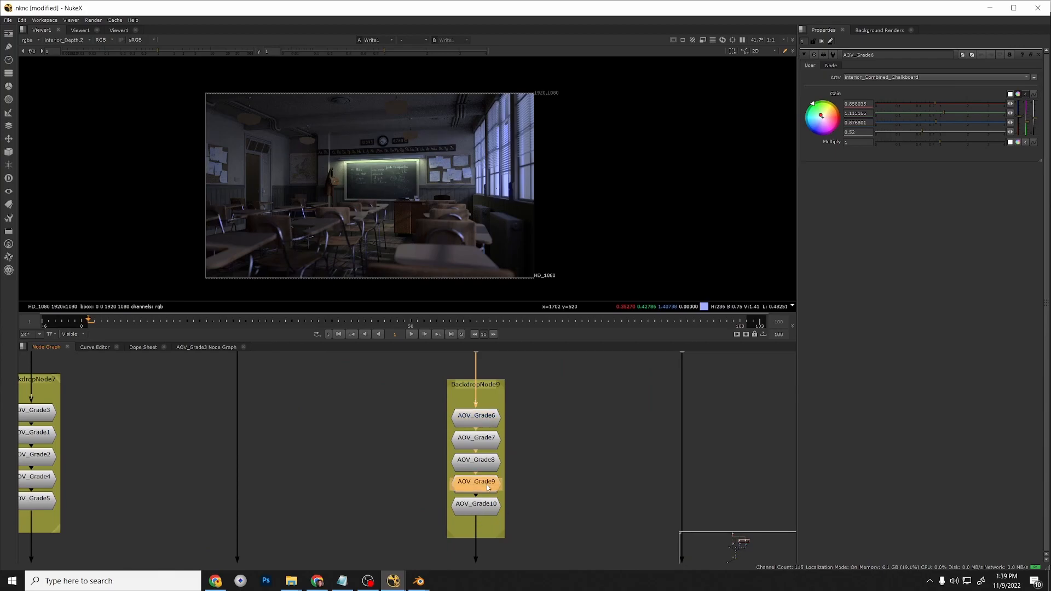
double_click(489, 487)
double_click(851, 104)
type("1")
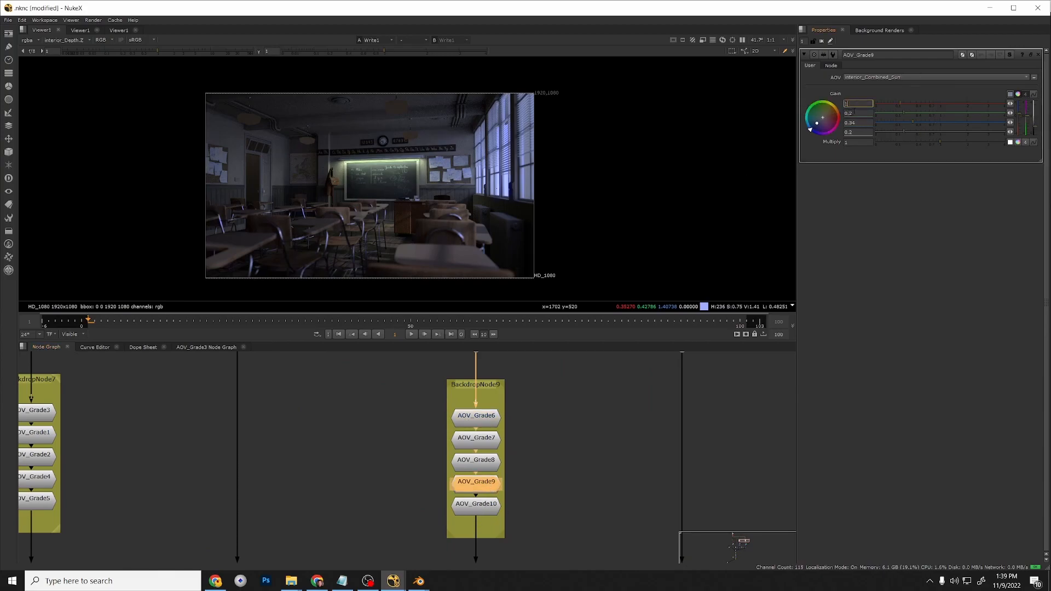
key("Tab")
type("1")
key("Tab")
type("1")
key("Tab")
type("1")
key("Return")
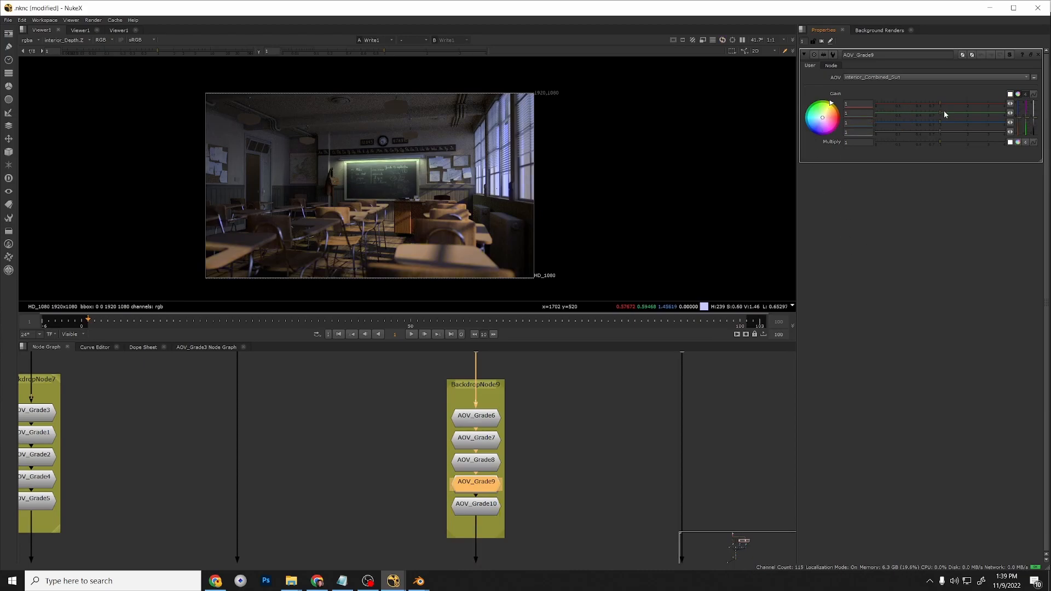
Brighten and warm AOV_Grade9's sun gain to about red 2.91, green 2.91 and blue 1.1.
left_click_drag(921, 121, 914, 121)
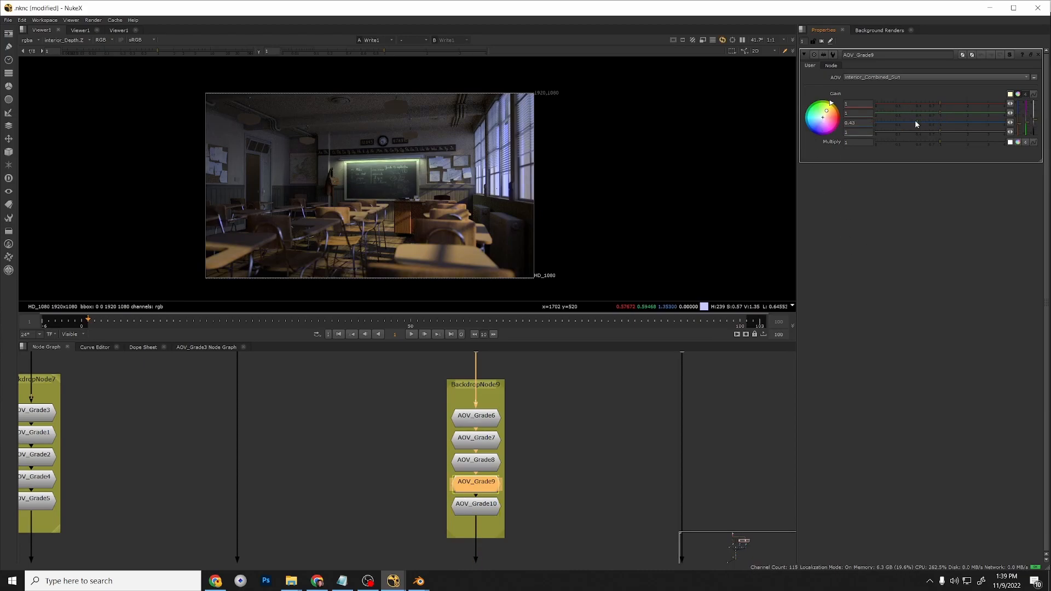
left_click_drag(1034, 120, 1035, 109)
left_click(943, 122)
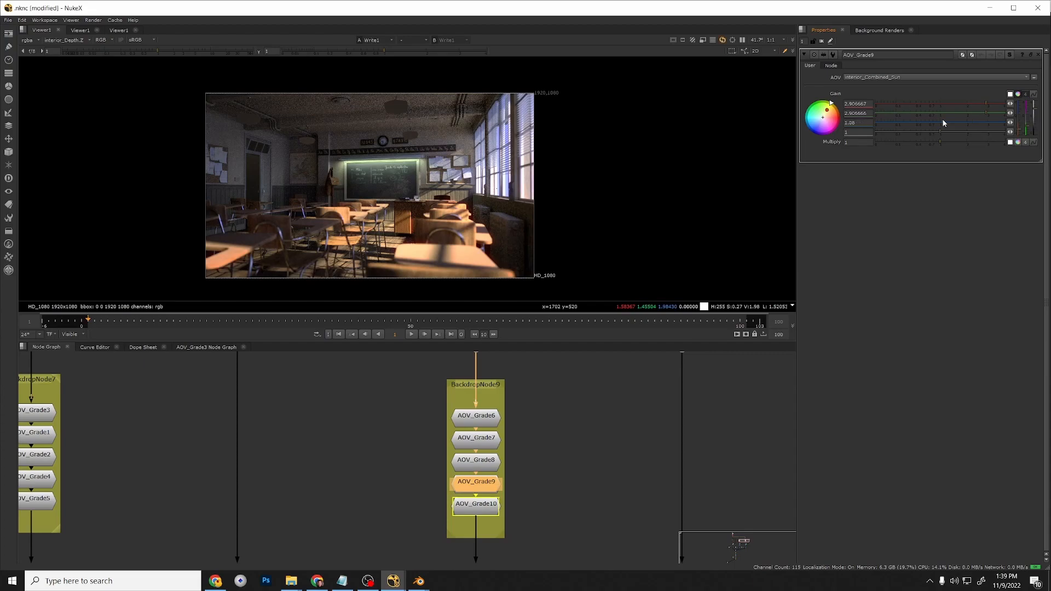
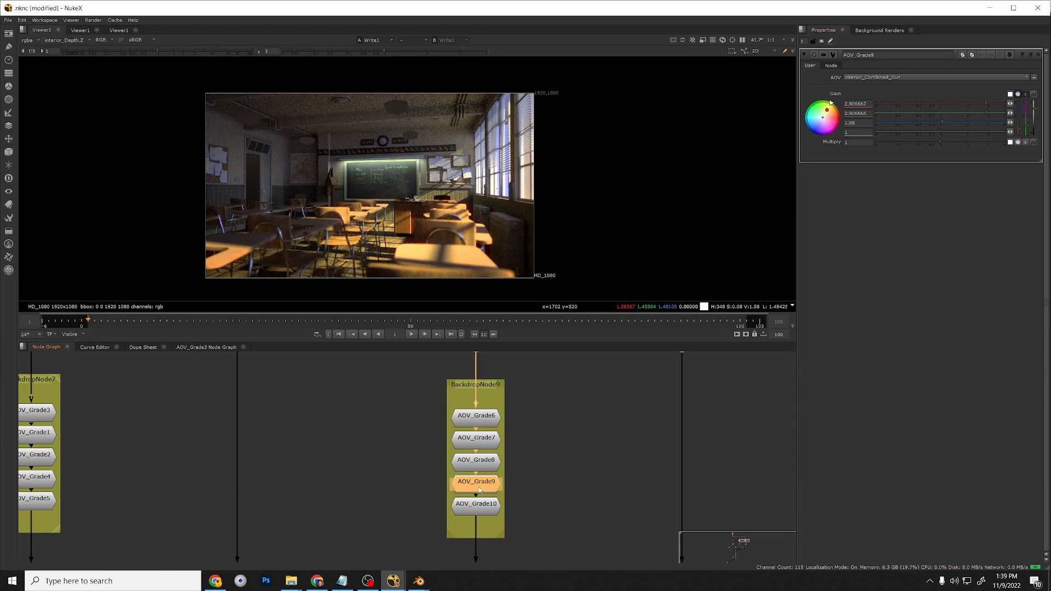
Find the third branch's interior_Combined_Ceiling grade, AOV_Grade7, and raise its gain to 0.25.
double_click(481, 470)
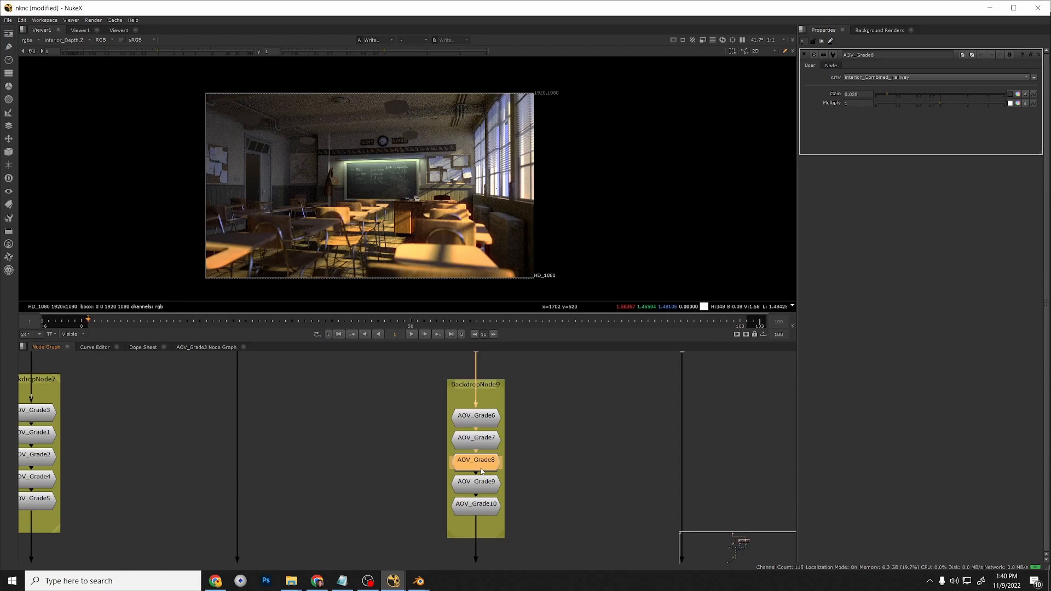
double_click(479, 439)
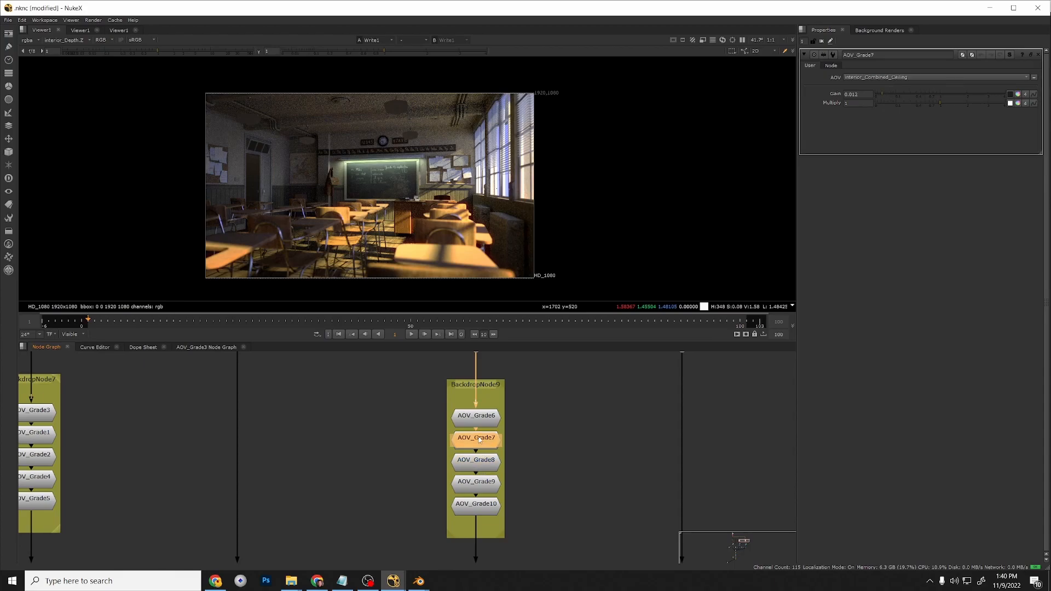
left_click(895, 77)
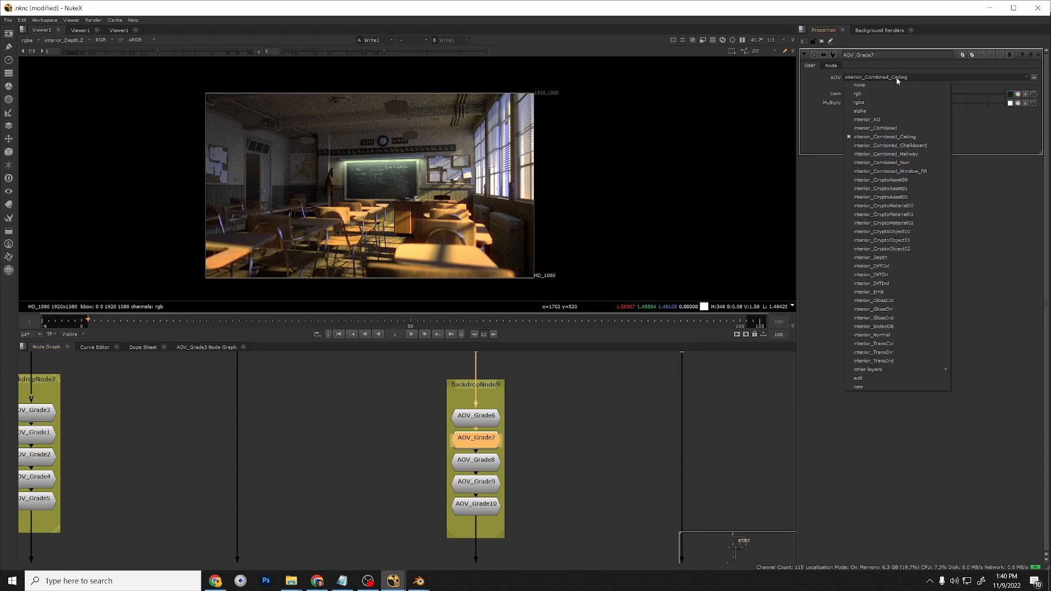
left_click(895, 78)
left_click(908, 93)
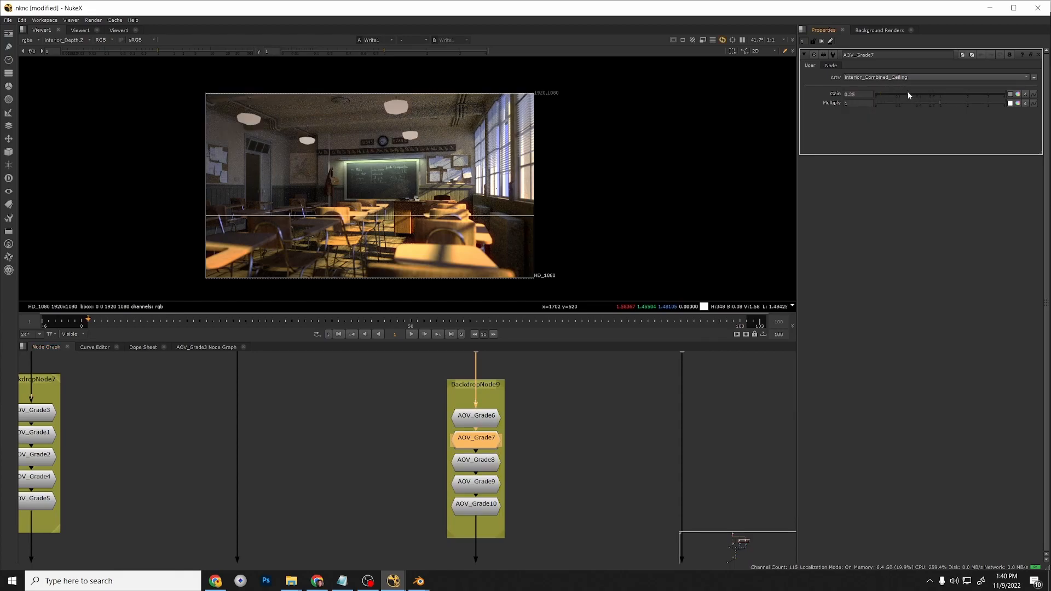
Raise AOV_Grade7's interior_Combined_Ceiling gain to 0.61.
left_click(928, 94)
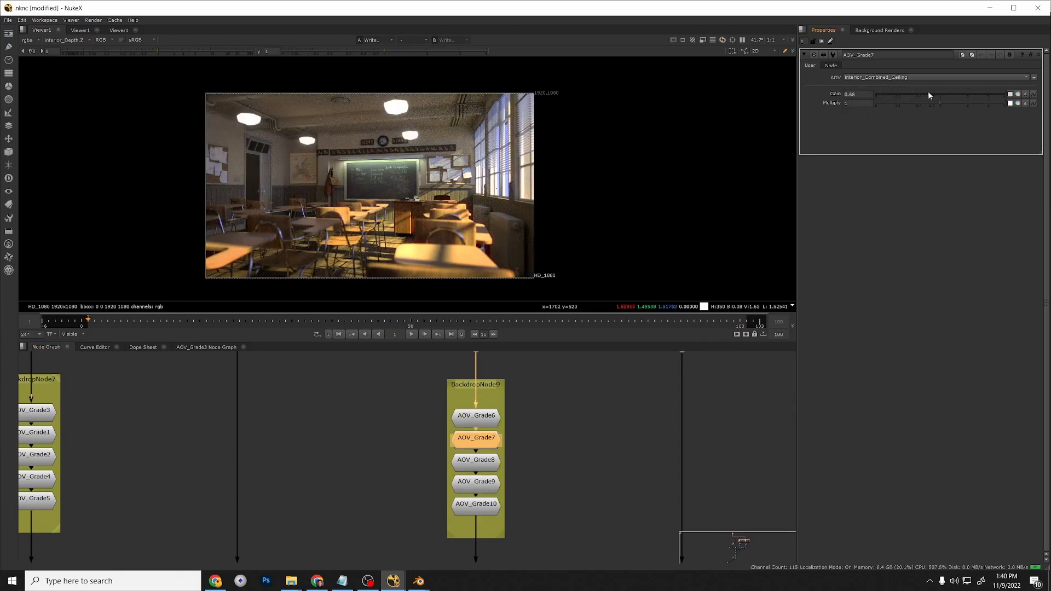
left_click(926, 92)
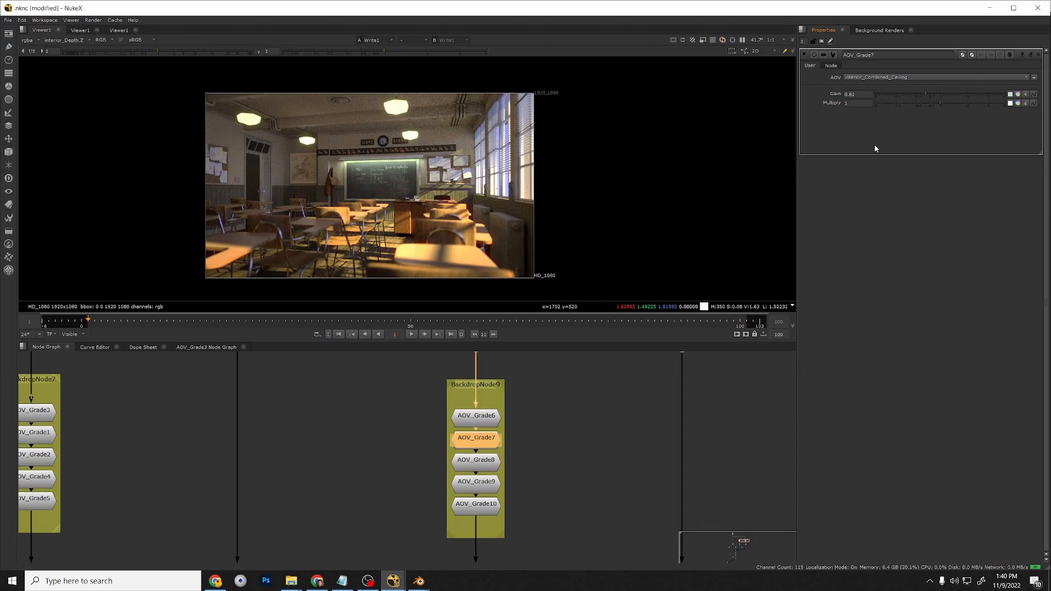
Find the third branch's interior_Combined_Window_Fill grade, AOV_Grade10, and warm its gain to about red 0.55, green 0.41 and blue 0.065.
left_click(481, 482)
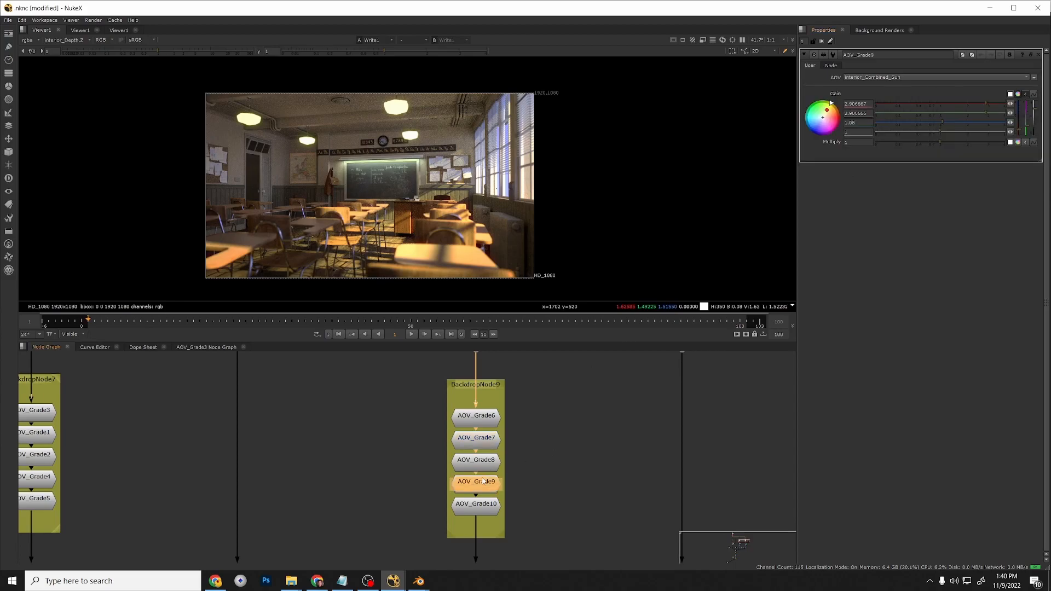
left_click(481, 508)
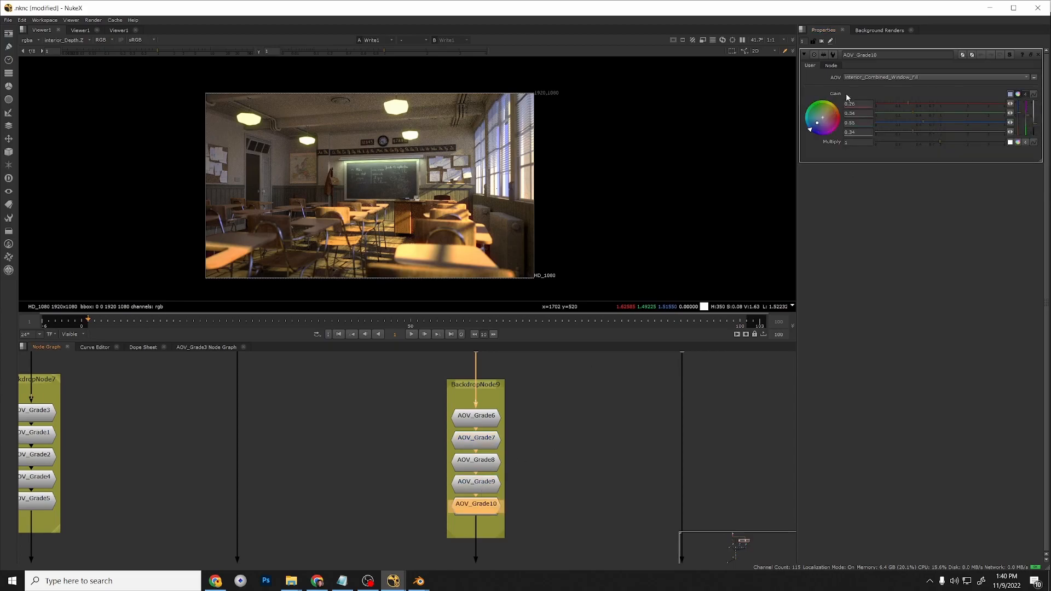
left_click_drag(834, 131, 838, 111)
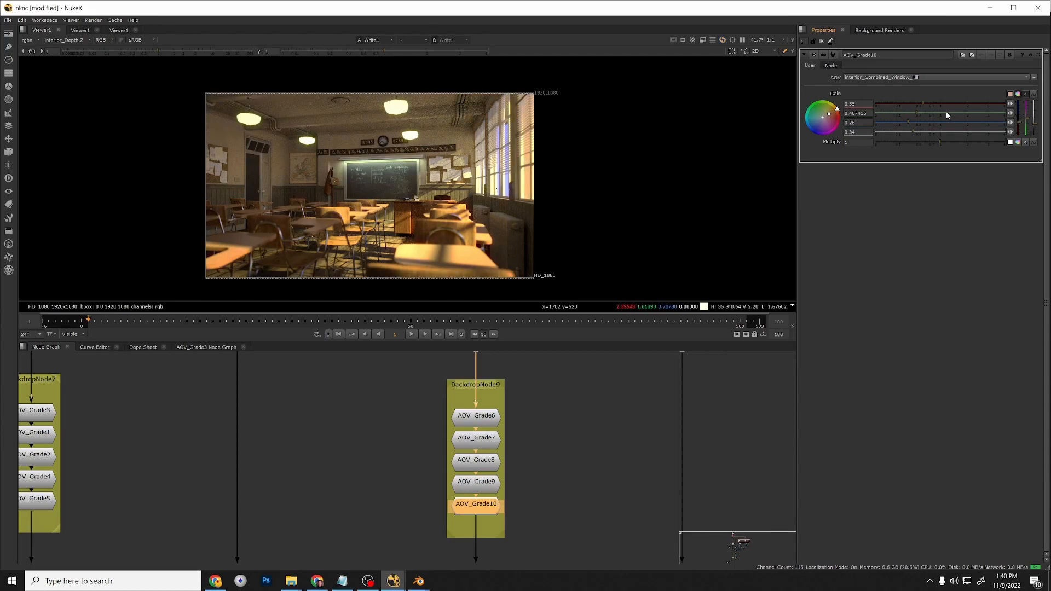
left_click(937, 123)
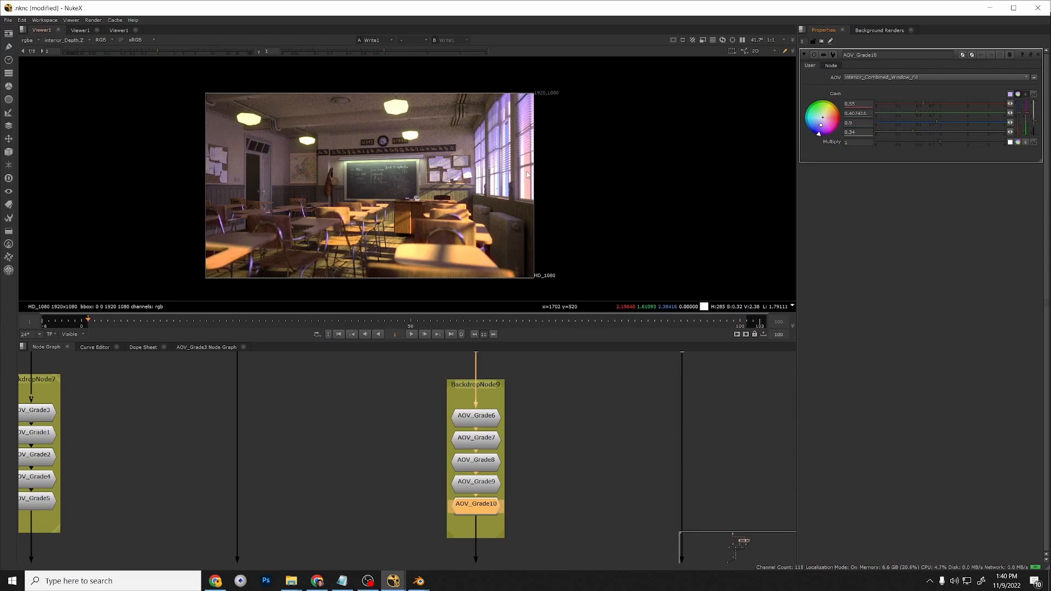
left_click(922, 123)
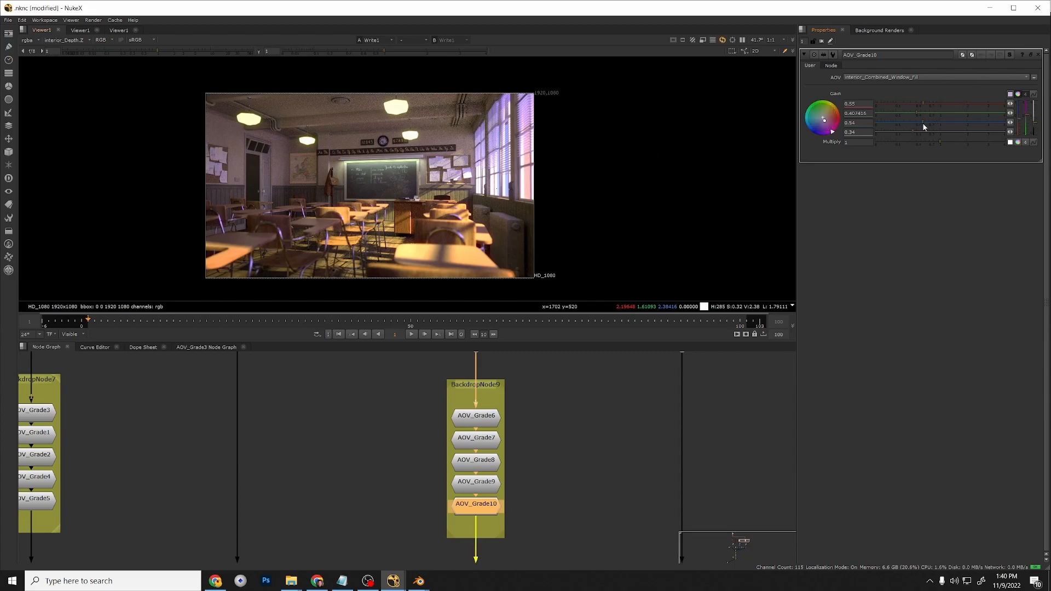
left_click_drag(923, 124, 902, 124)
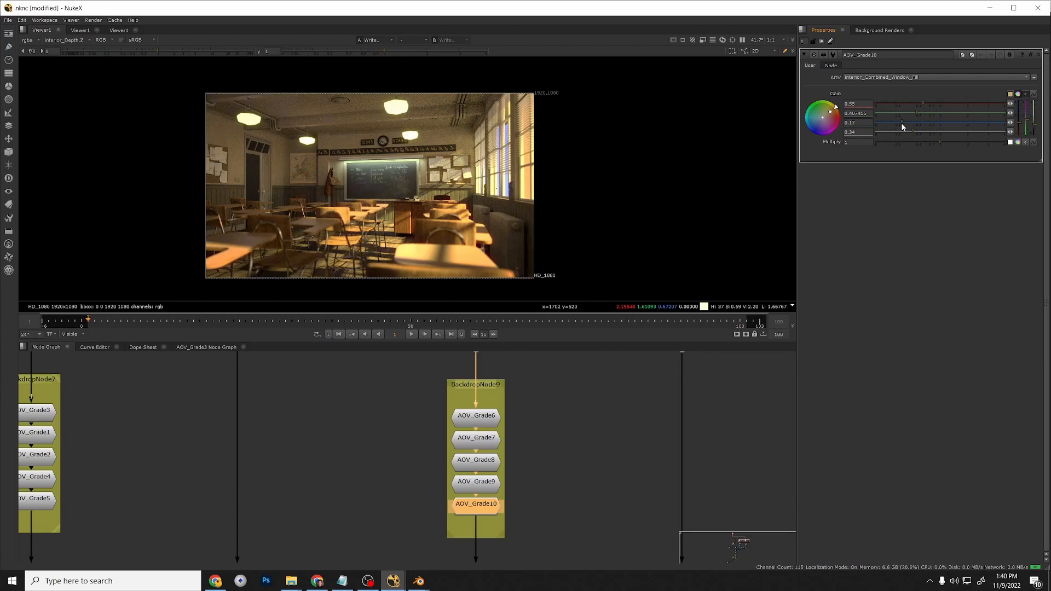
left_click_drag(902, 125, 893, 125)
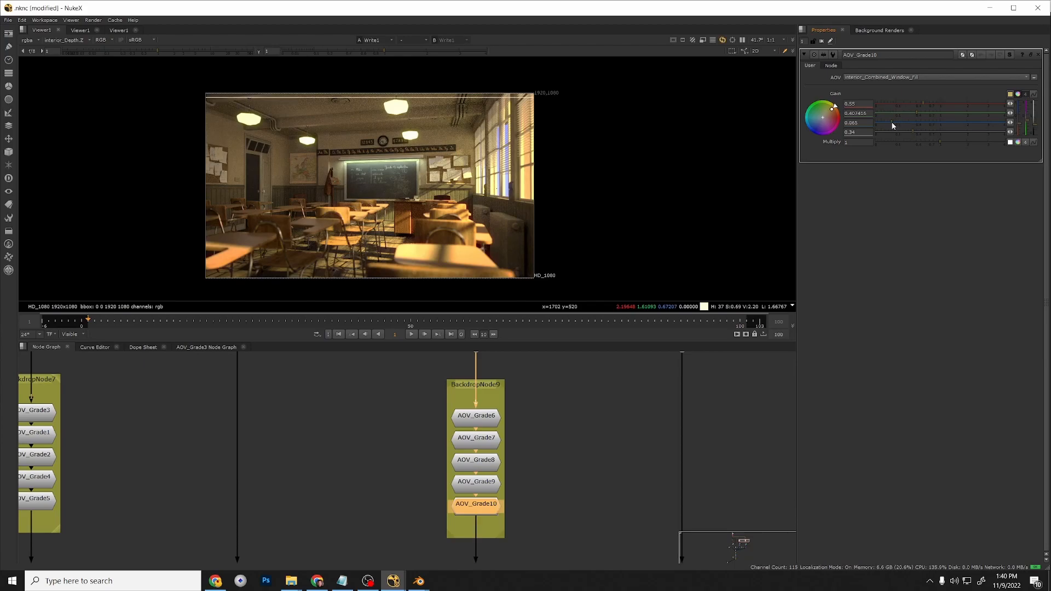
Rebalance AOV_Grade10's window fill gain to about red 0.46, green 0.29 and blue 0.48.
left_click(897, 113)
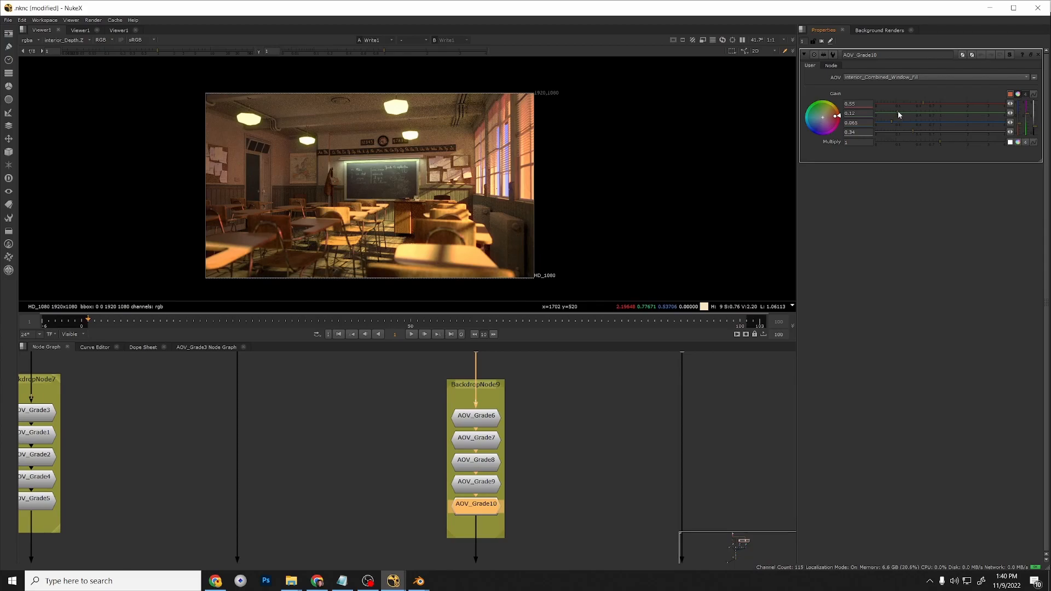
left_click(906, 101)
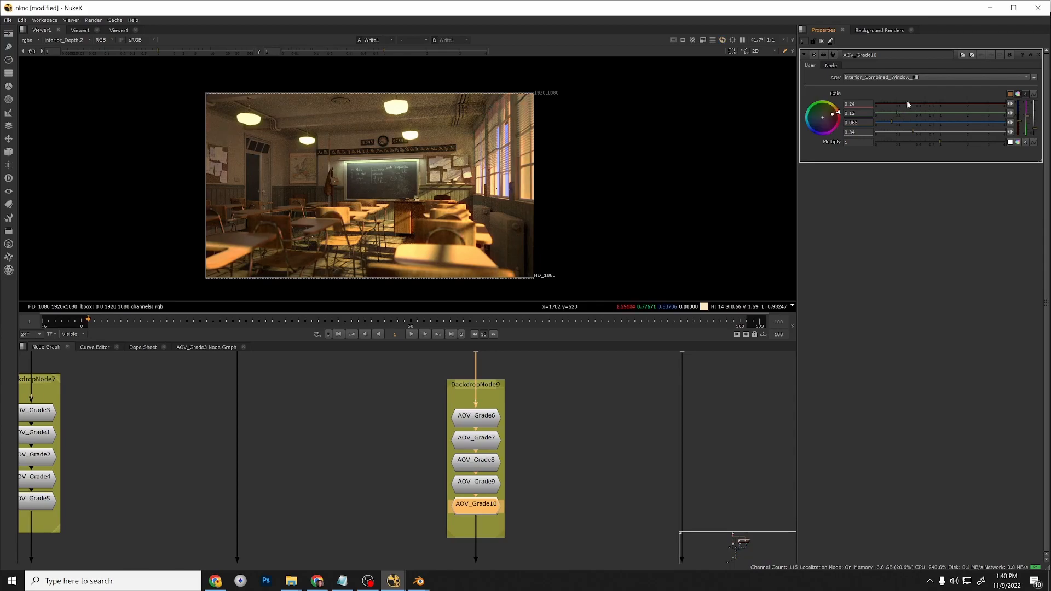
left_click(902, 101)
left_click_drag(902, 101, 919, 100)
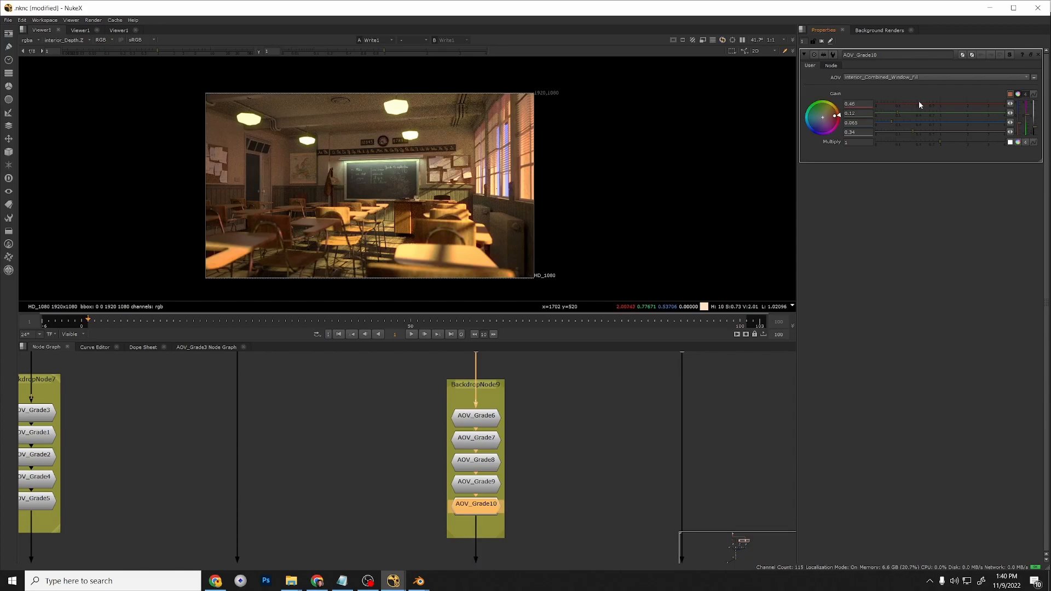
left_click(910, 113)
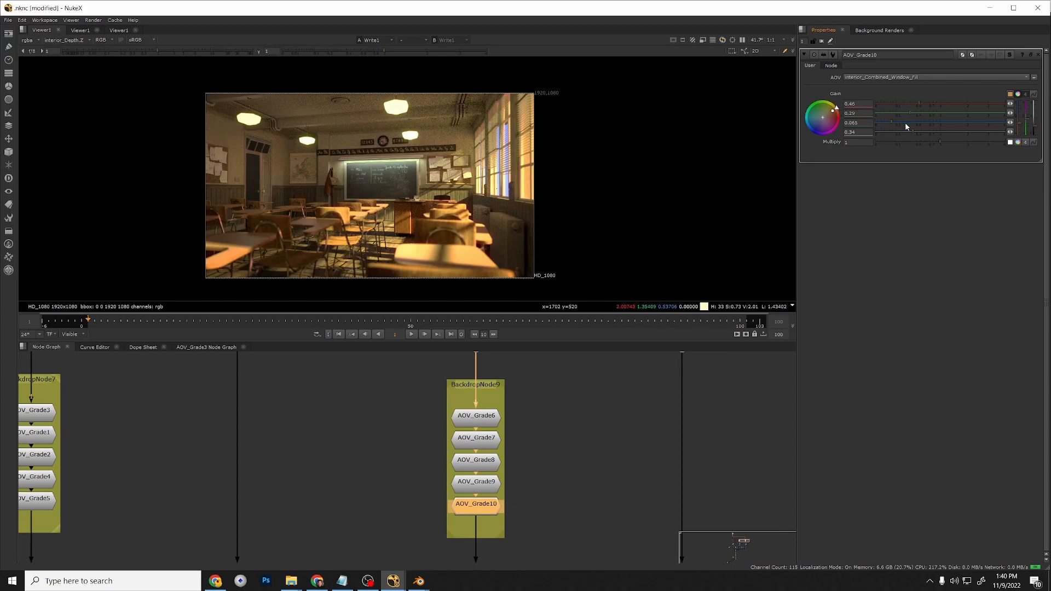
left_click(905, 123)
left_click_drag(905, 123, 919, 122)
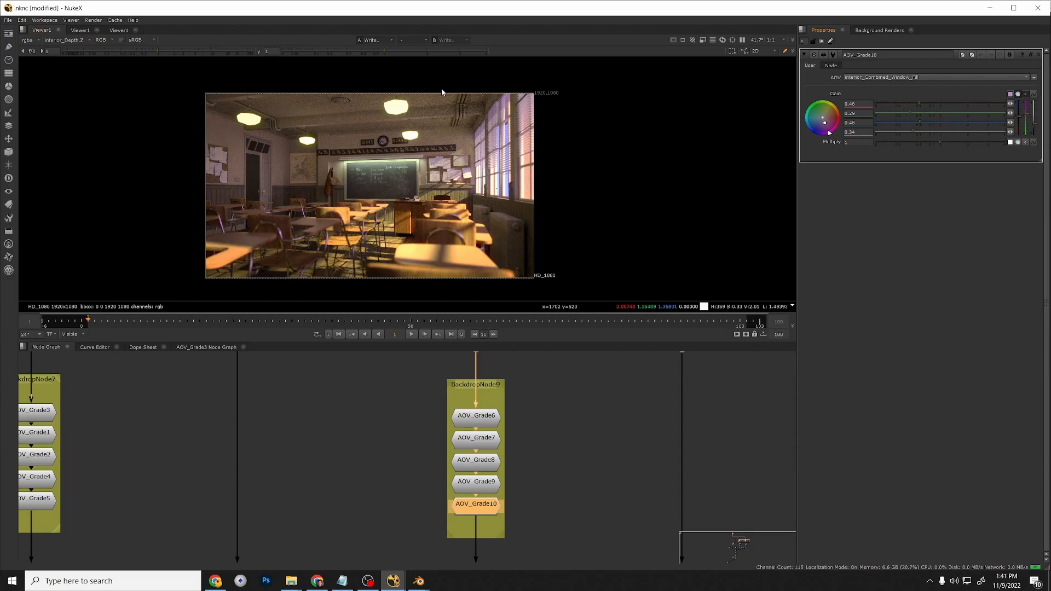
Open the third branch's interior_Combined_Chalkboard grade, AOV_Grade6, and set all four gain channels to 1.
double_click(493, 426)
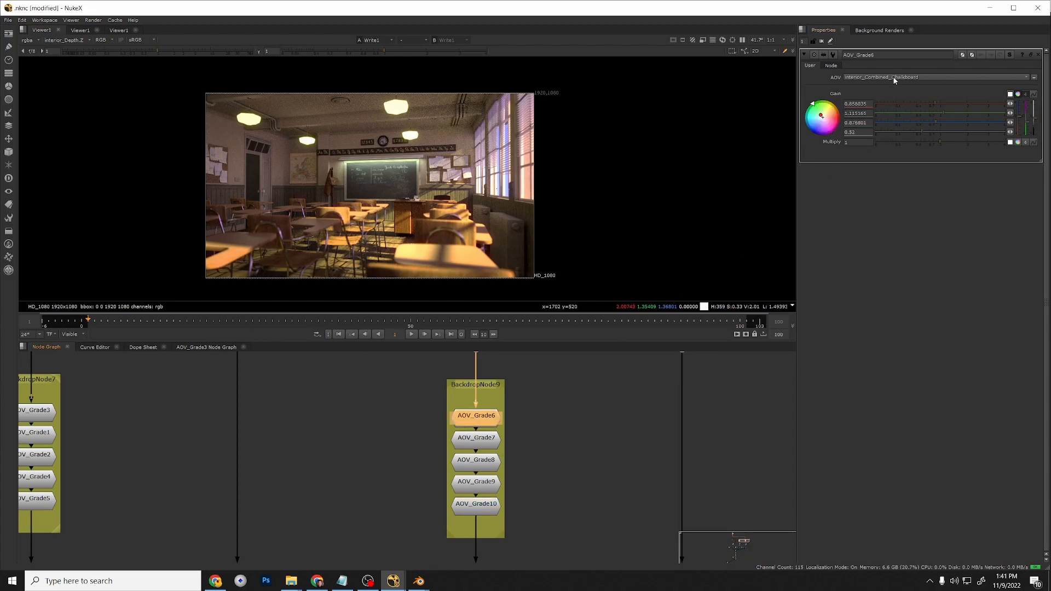
left_click_drag(880, 111, 848, 106)
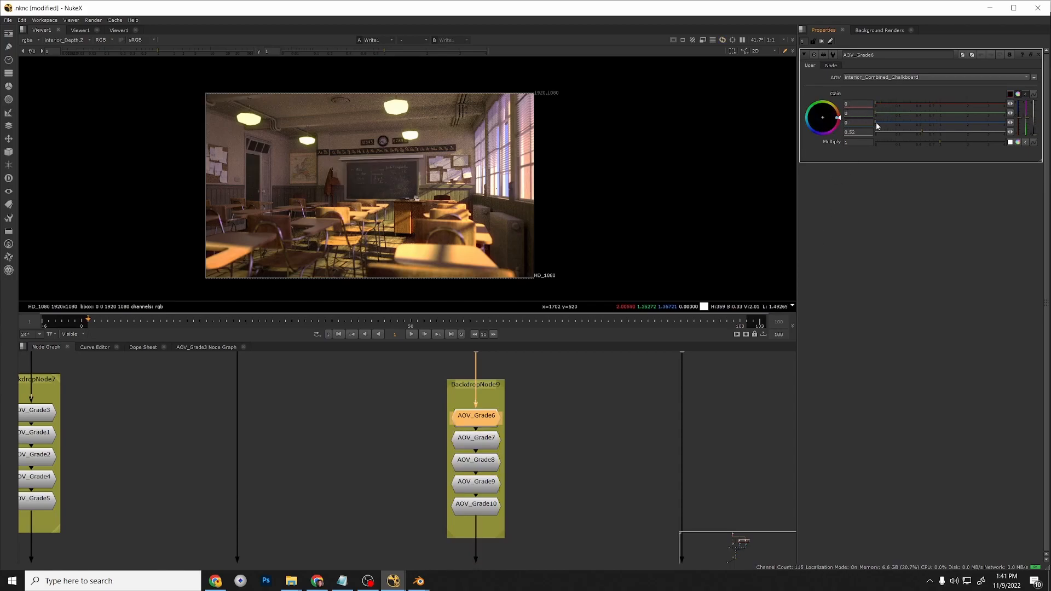
double_click(857, 132)
type("1")
double_click(858, 122)
type("1")
double_click(858, 114)
type("1")
double_click(858, 104)
type("1")
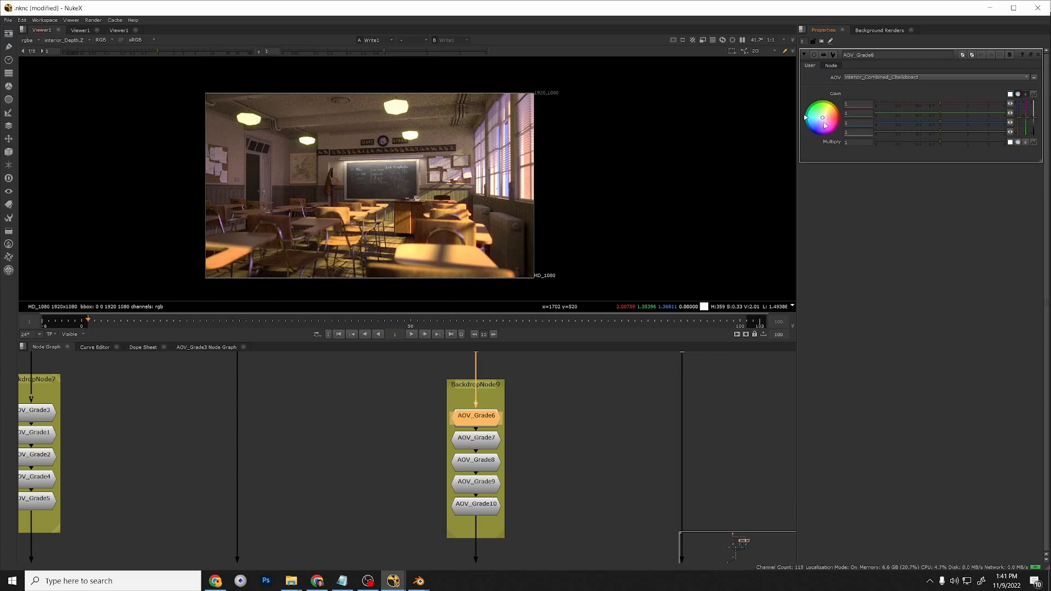
Toggle AOV_Grade6's gain between single and per-channel values, nudge its colour, and reset the red channel to default.
left_click(1017, 94)
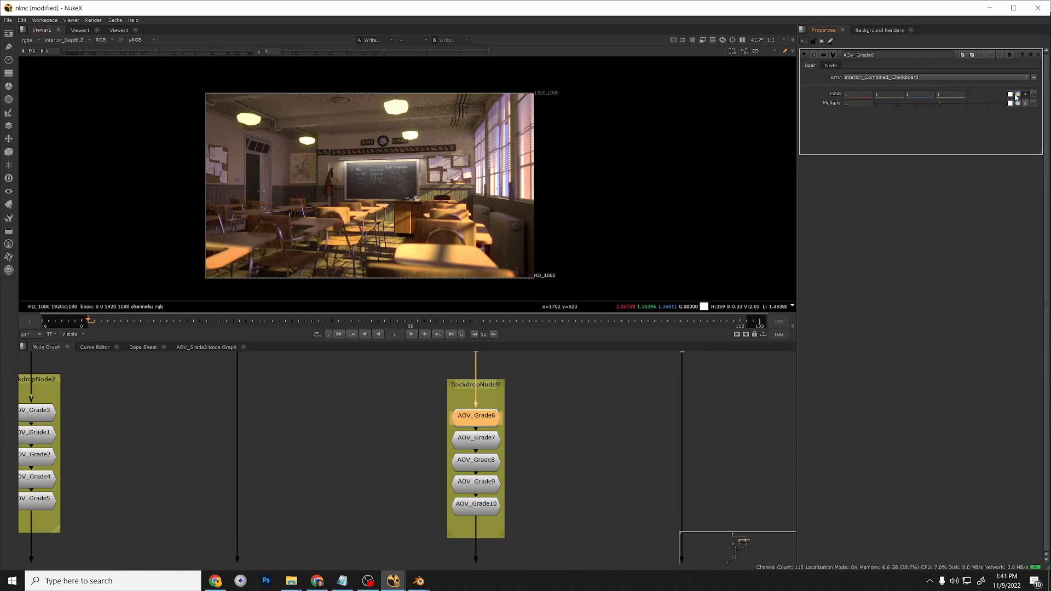
left_click(1025, 95)
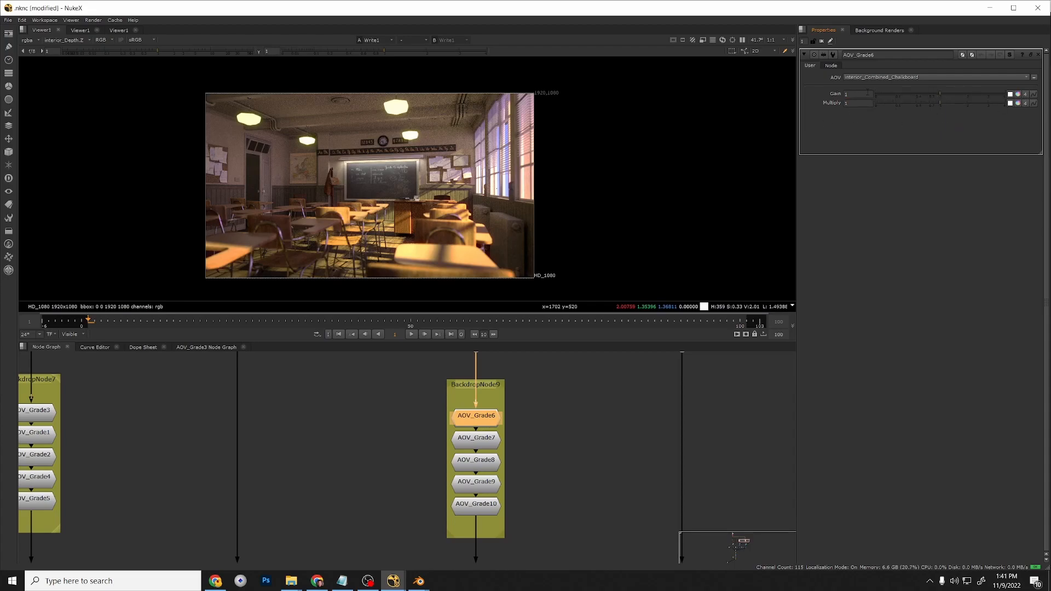
left_click(1024, 96)
right_click(854, 115)
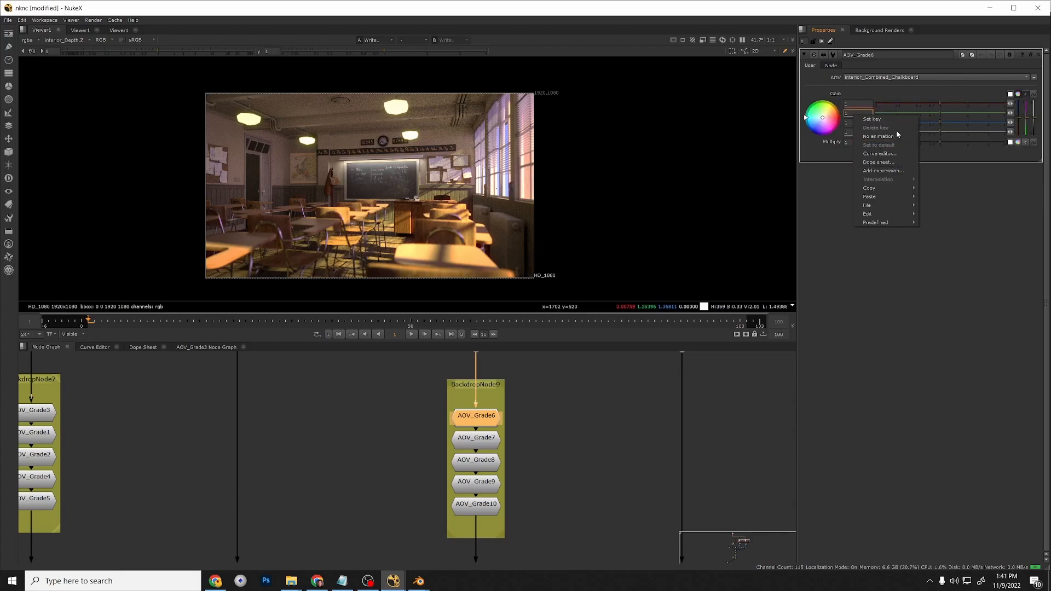
right_click(857, 104)
right_click(857, 104)
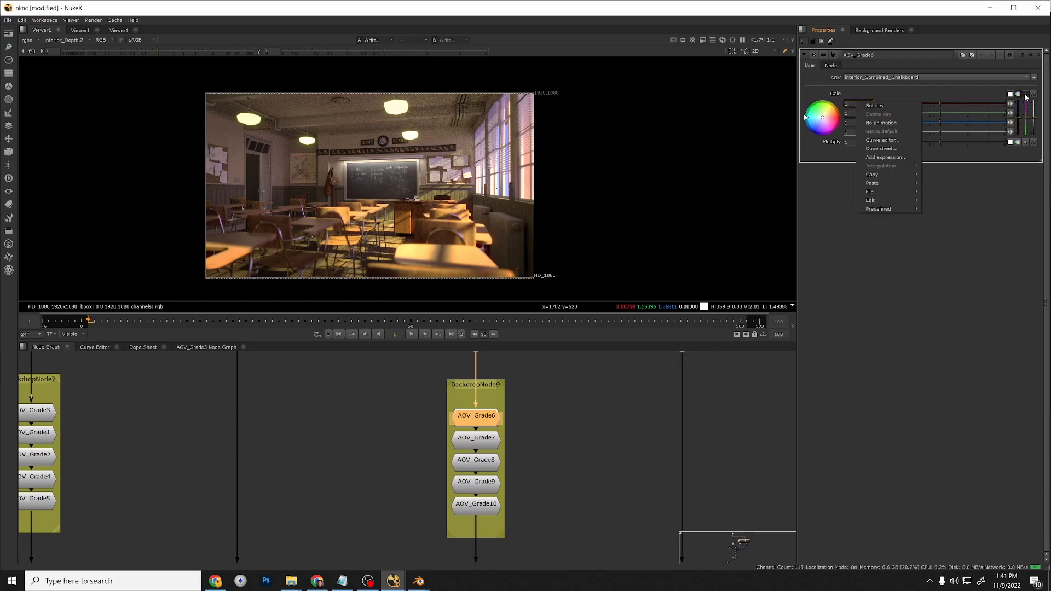
left_click(821, 117)
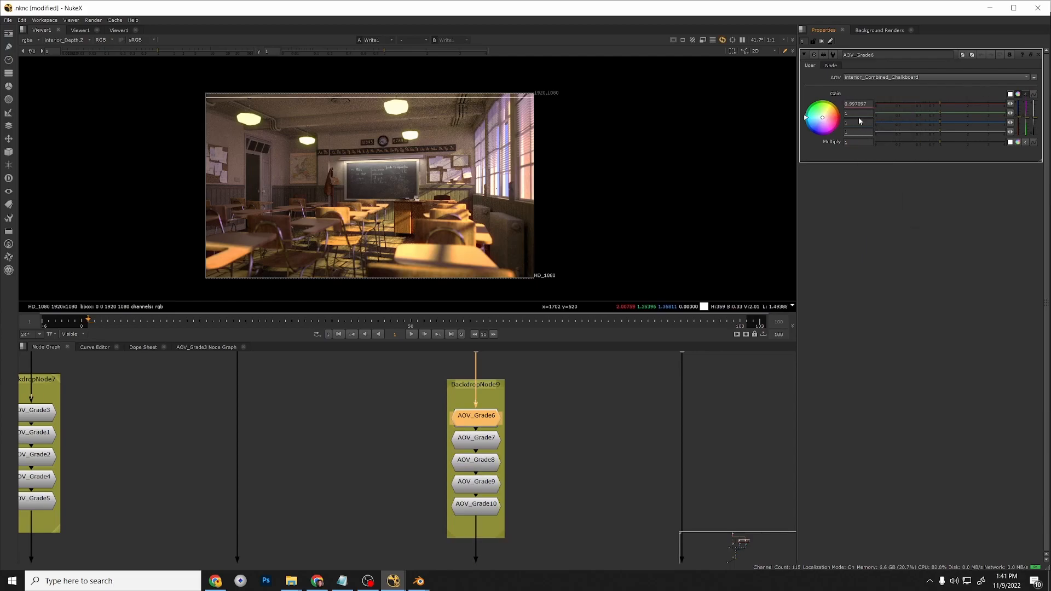
right_click(858, 106)
left_click(882, 134)
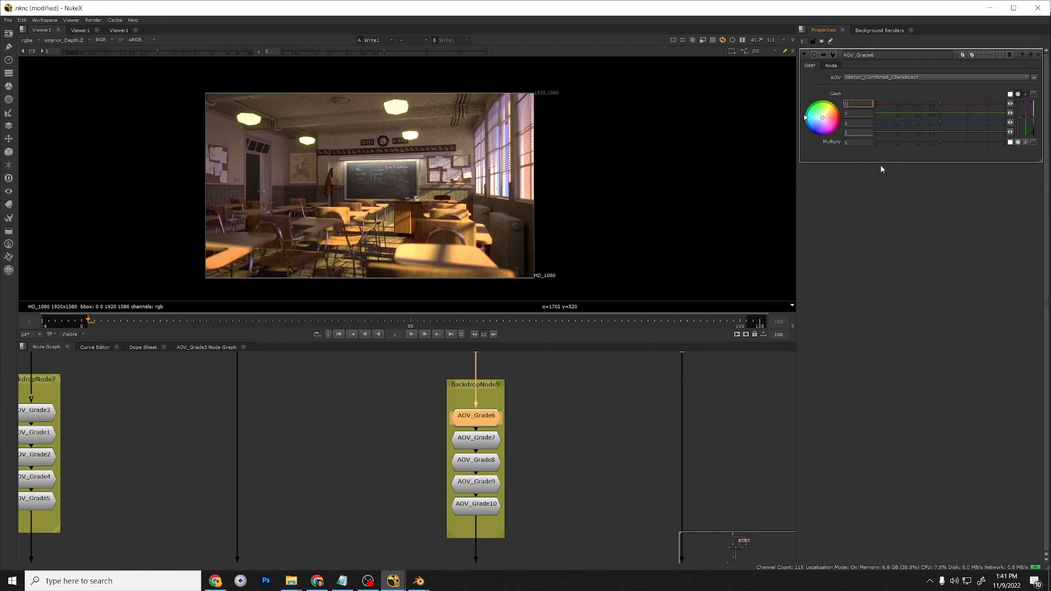
Reset all of AOV_Grade6's knobs to default and collapse its gain to a single value.
right_click(837, 96)
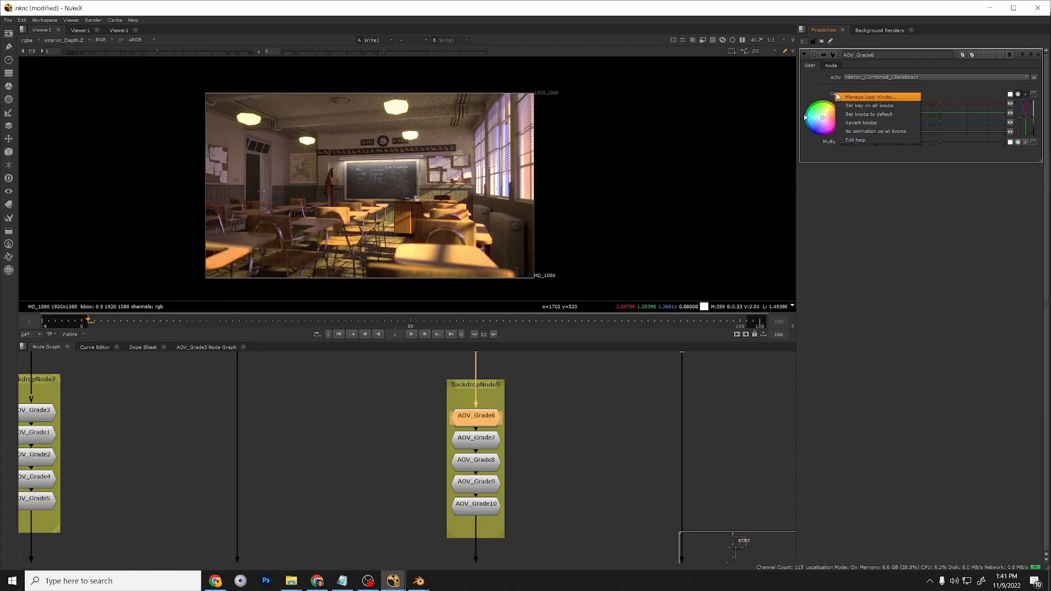
left_click(869, 113)
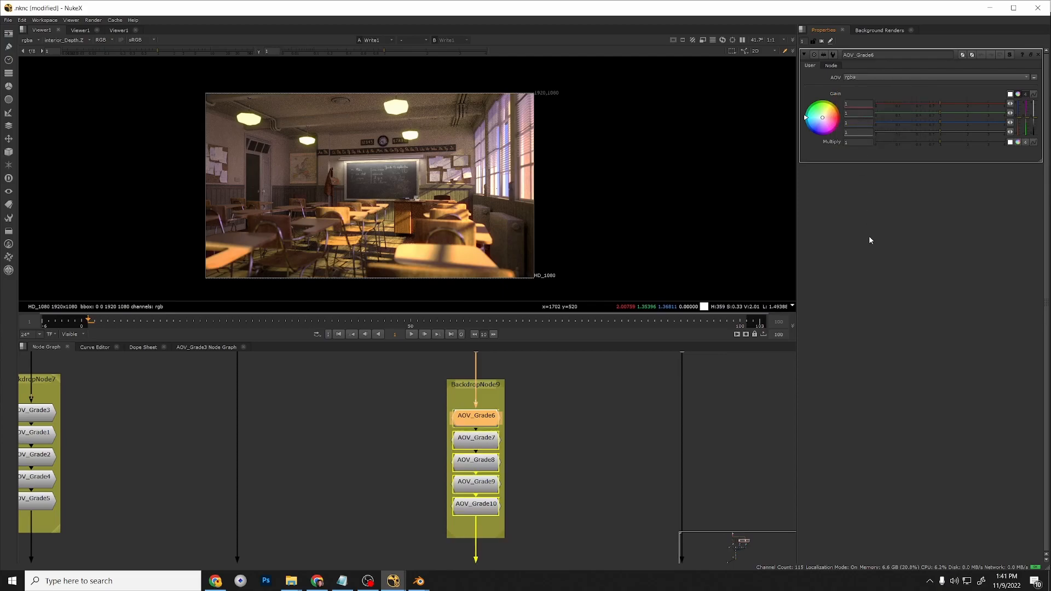
left_click(1025, 94)
Try a gain of 0 and a much higher gain on AOV_Grade6, resetting the gain to its default.
left_click_drag(863, 94, 844, 95)
type("0")
key("Return")
right_click(849, 95)
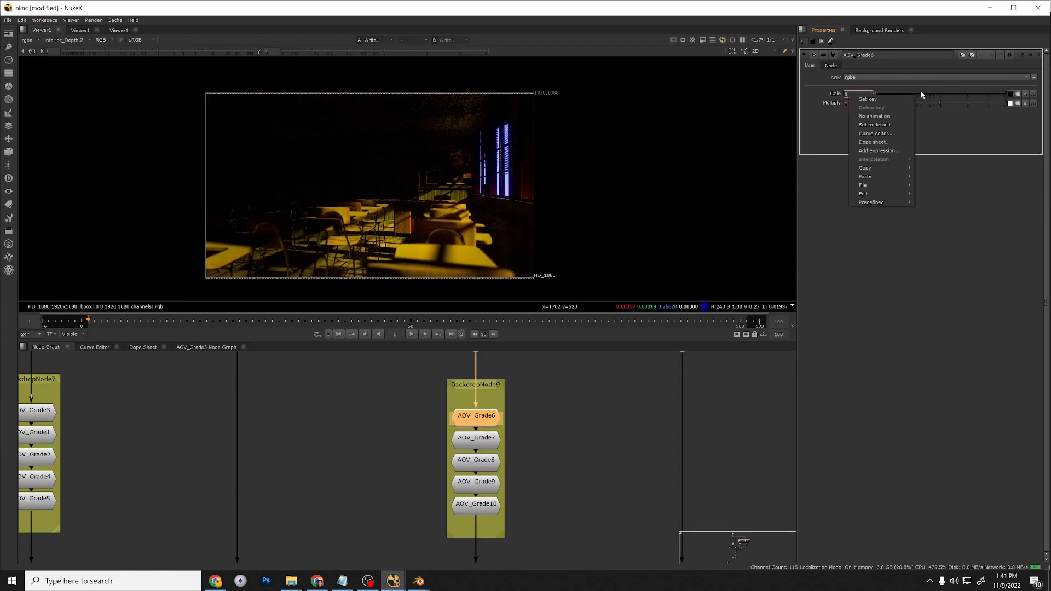
left_click(972, 94)
right_click(862, 93)
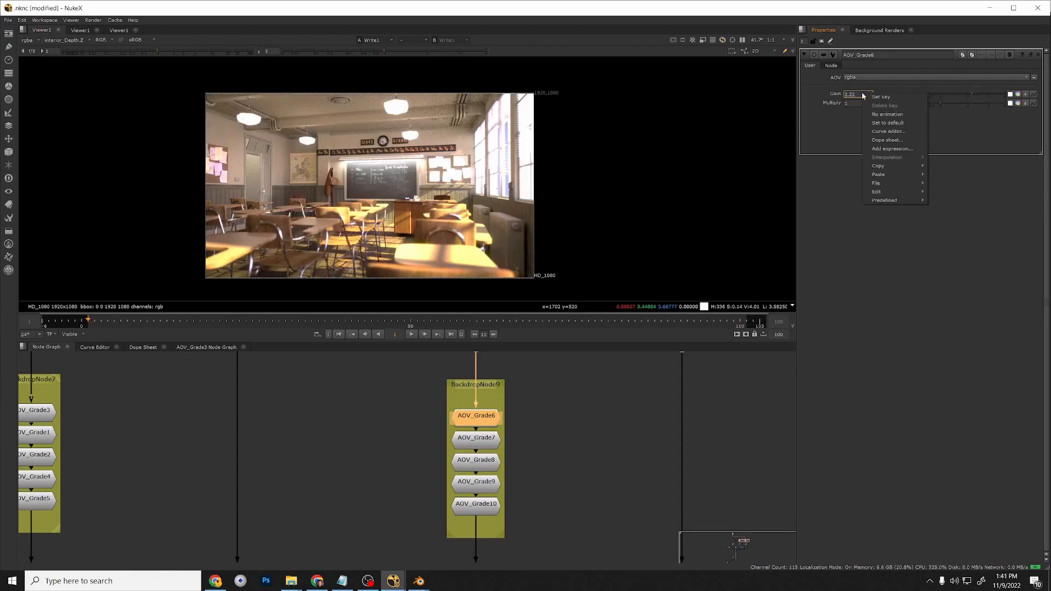
left_click(896, 124)
left_click(1018, 95)
left_click(1018, 95)
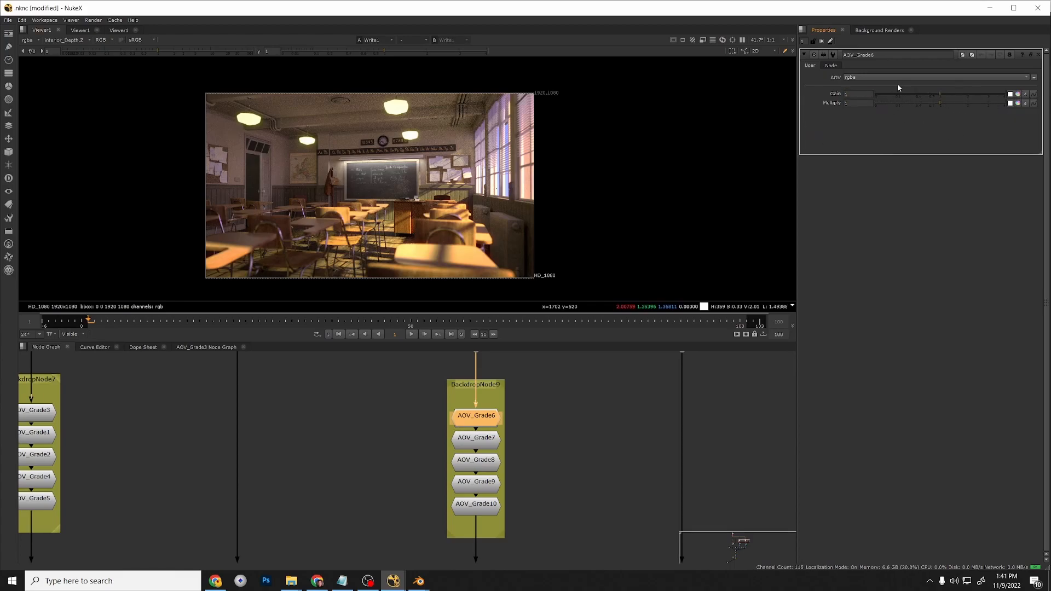
left_click(909, 94)
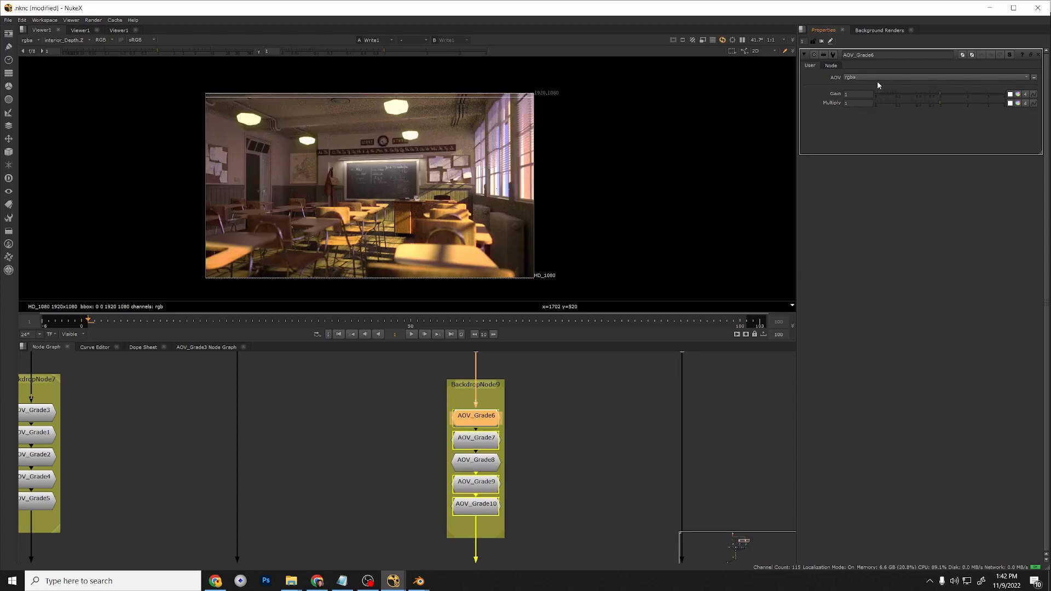
Assign interior_Combined_Chalkboard as AOV_Grade6's AOV again and lower its gain to 0.
left_click(877, 77)
left_click(881, 145)
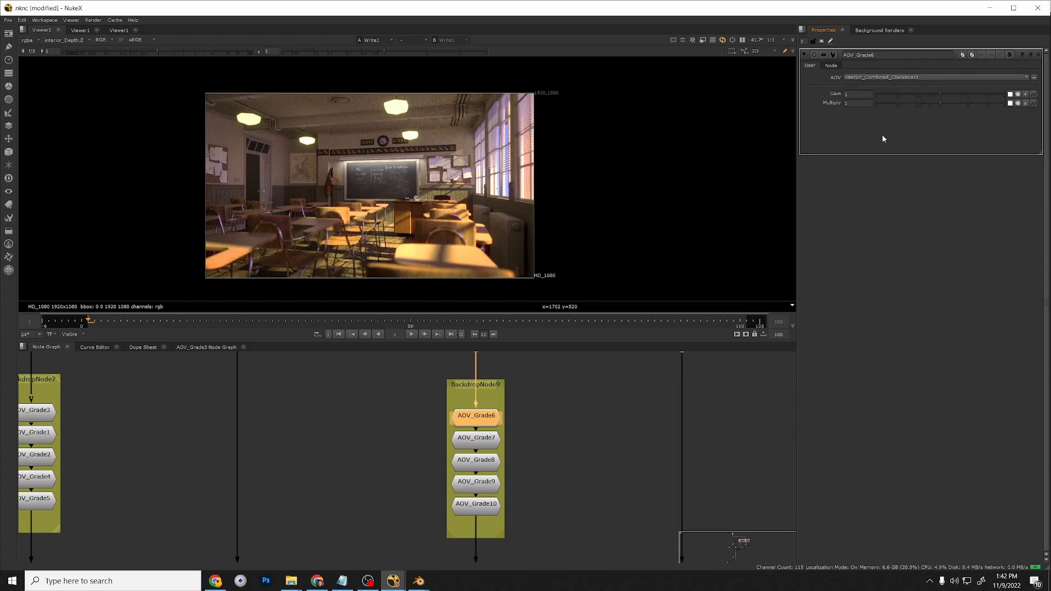
mouse_move(897, 93)
left_mouse_down()
mouse_move(973, 93)
mouse_move(905, 92)
left_mouse_up()
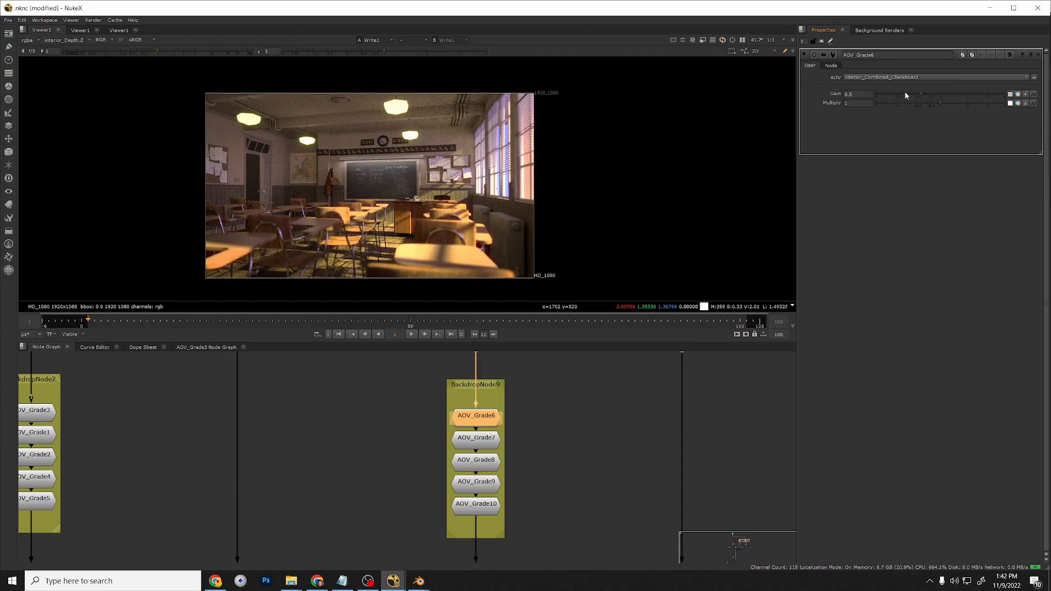
left_click(905, 94)
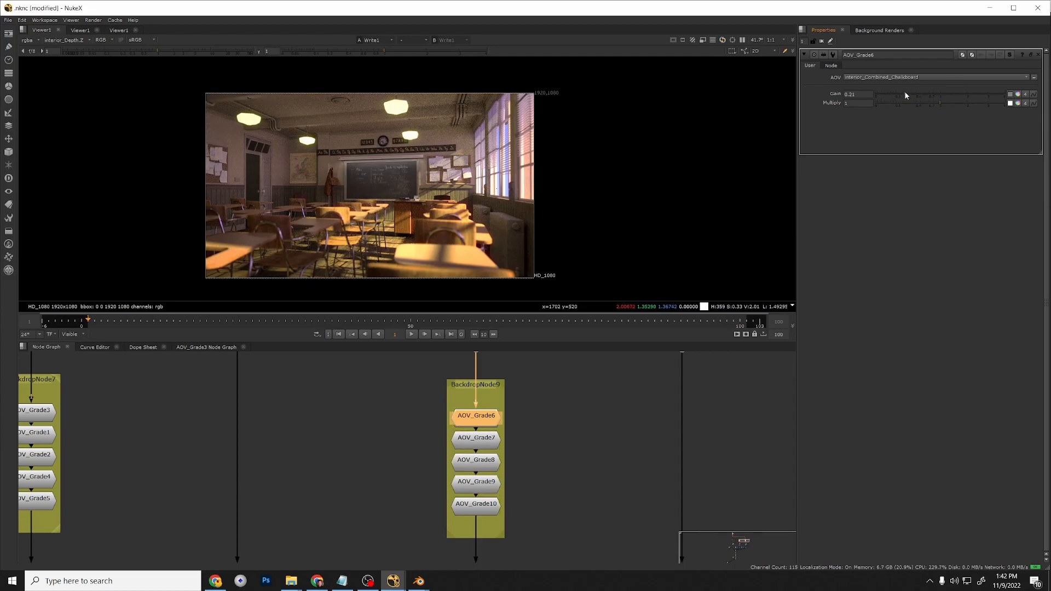
left_click_drag(904, 91, 806, 87)
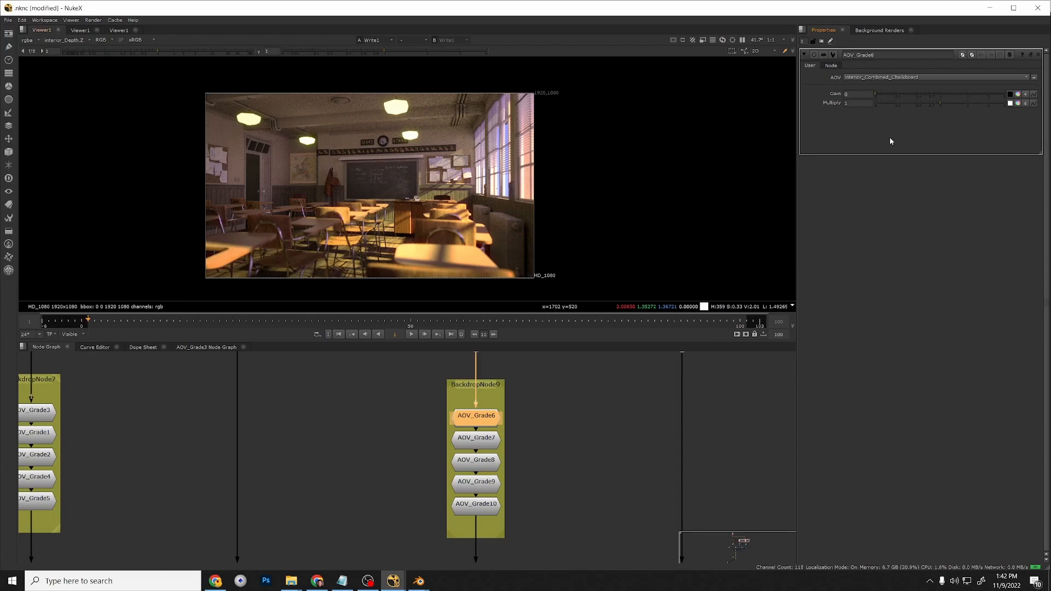
Find the third branch's interior_Combined_Hallway grade, AOV_Grade8, and adjust its gain to almost 0.
left_click(487, 439)
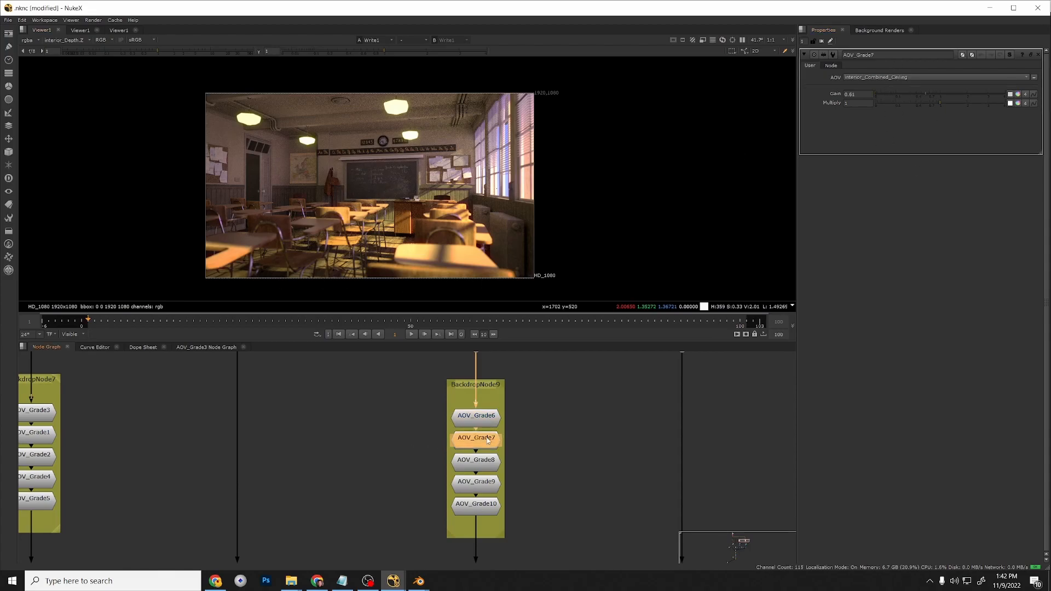
left_click(480, 461)
left_click_drag(883, 94, 882, 95)
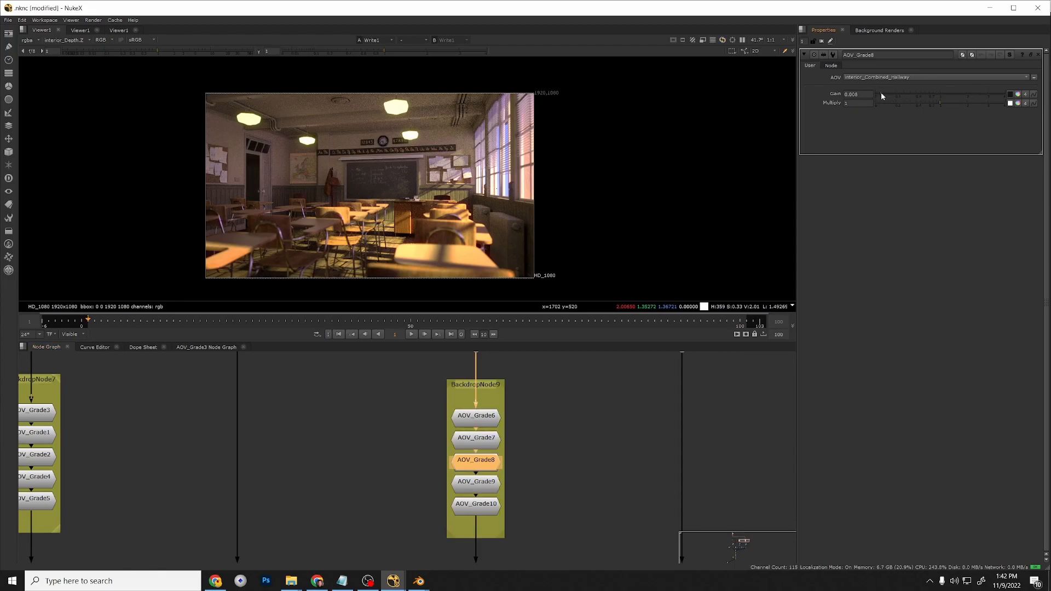
Change the colour of the third branch's Constant node to a warm peach, about 1.32, 0.73, 0.53.
scroll(491, 466, "down", 5)
middle_click_drag(481, 475, 477, 379)
middle_click_drag(466, 531, 437, 416)
scroll(429, 472, "up", 3)
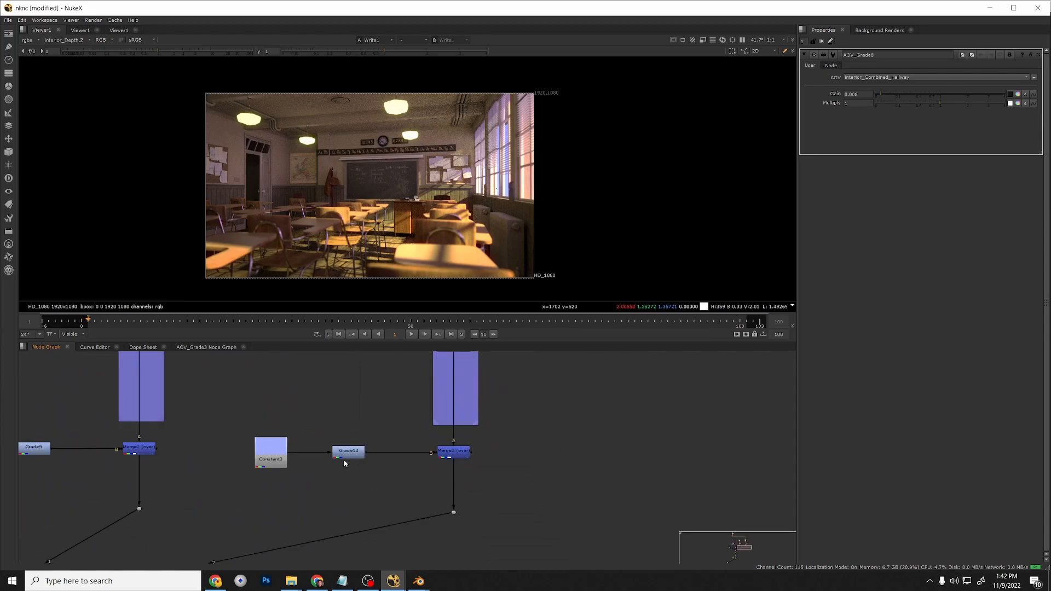
double_click(274, 457)
left_click_drag(839, 120, 833, 108)
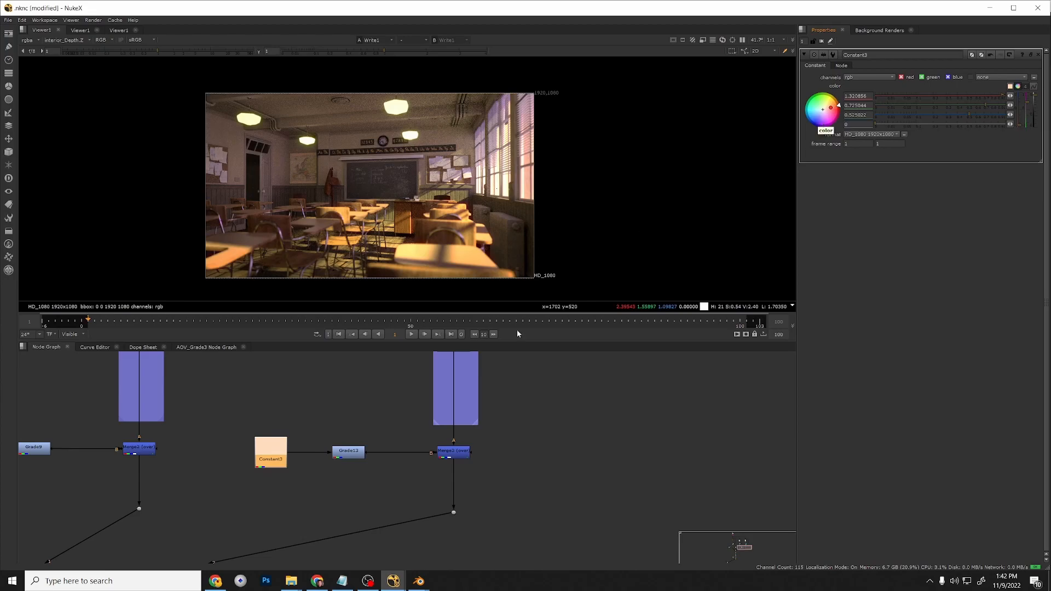
Compare the original and warm grading branches by setting the Switch node to 0 and back to 2.
scroll(487, 461, "down", 2)
scroll(509, 405, "down", 4)
middle_click_drag(387, 232, 492, 214)
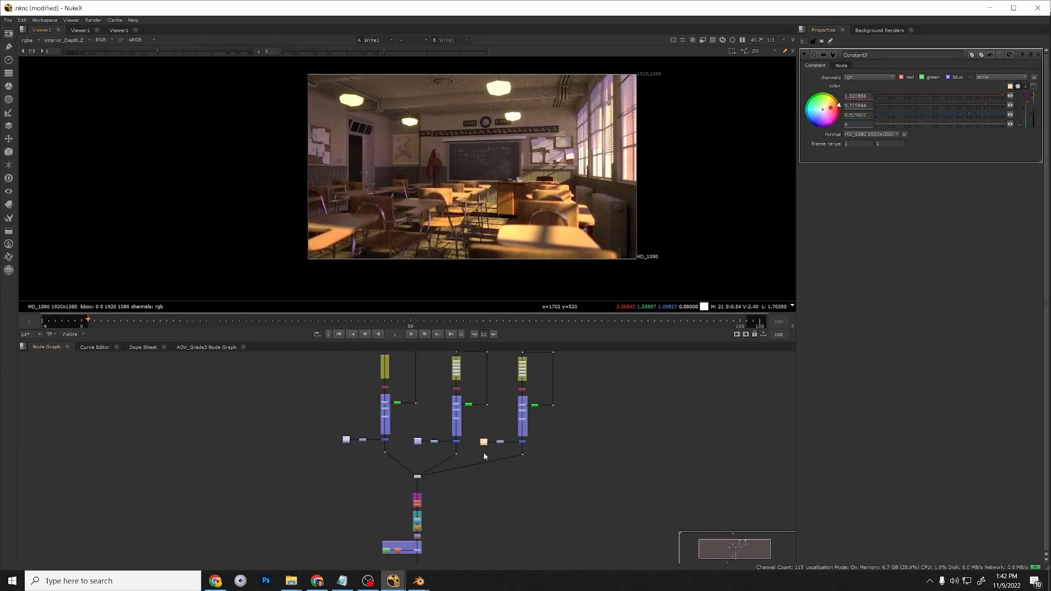
middle_click_drag(427, 468, 445, 382)
left_click_drag(460, 544, 477, 399)
double_click(476, 399)
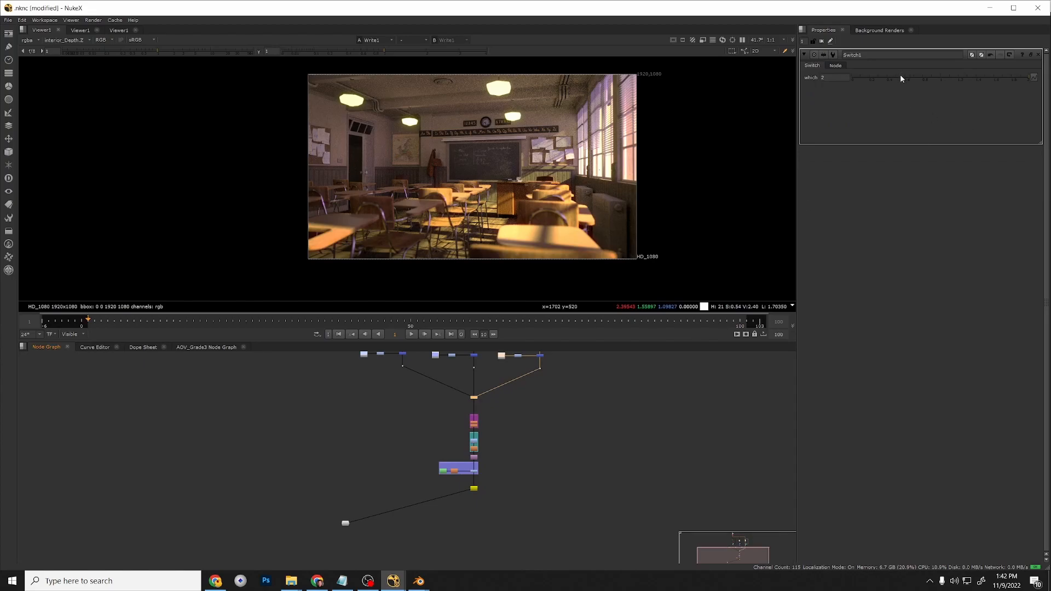
left_click_drag(900, 78, 835, 78)
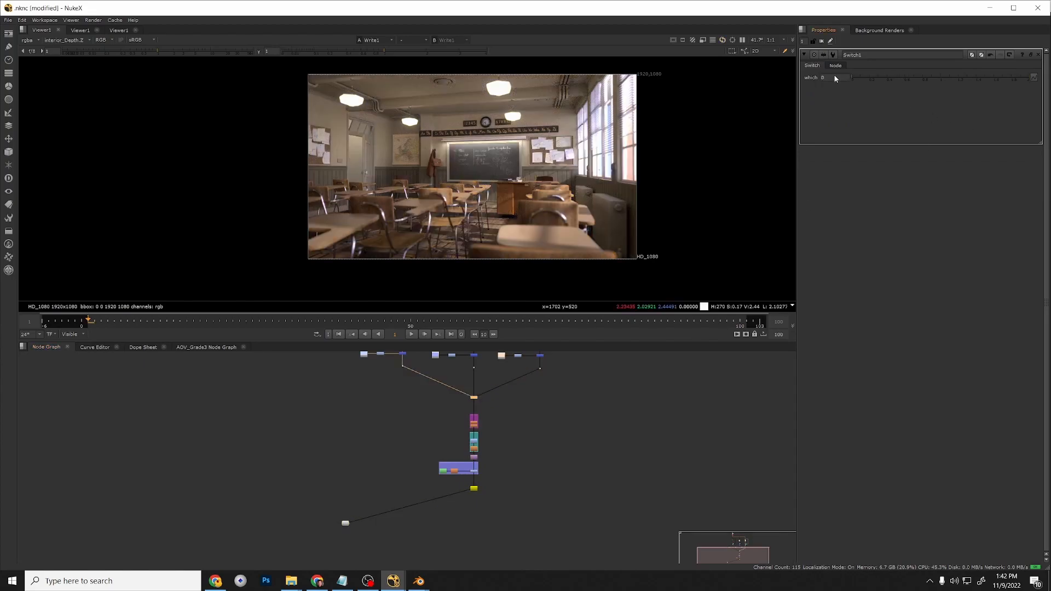
left_click_drag(924, 77, 1031, 77)
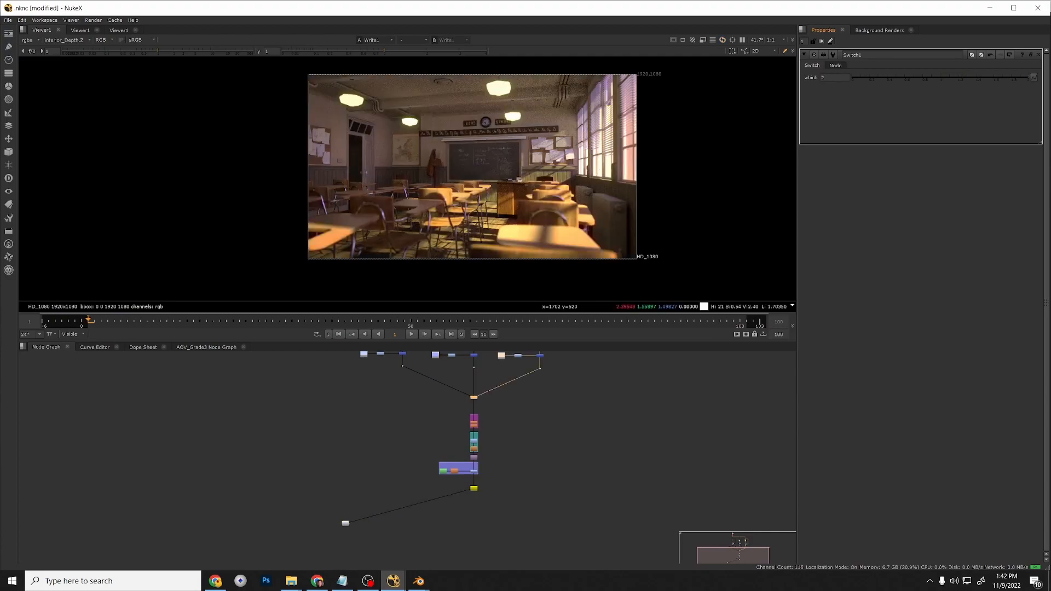
Move the Viewer node directly beneath the Write node at the end of the comp.
left_click_drag(348, 527, 477, 513)
scroll(488, 496, "down", 2)
middle_click_drag(497, 459, 477, 479)
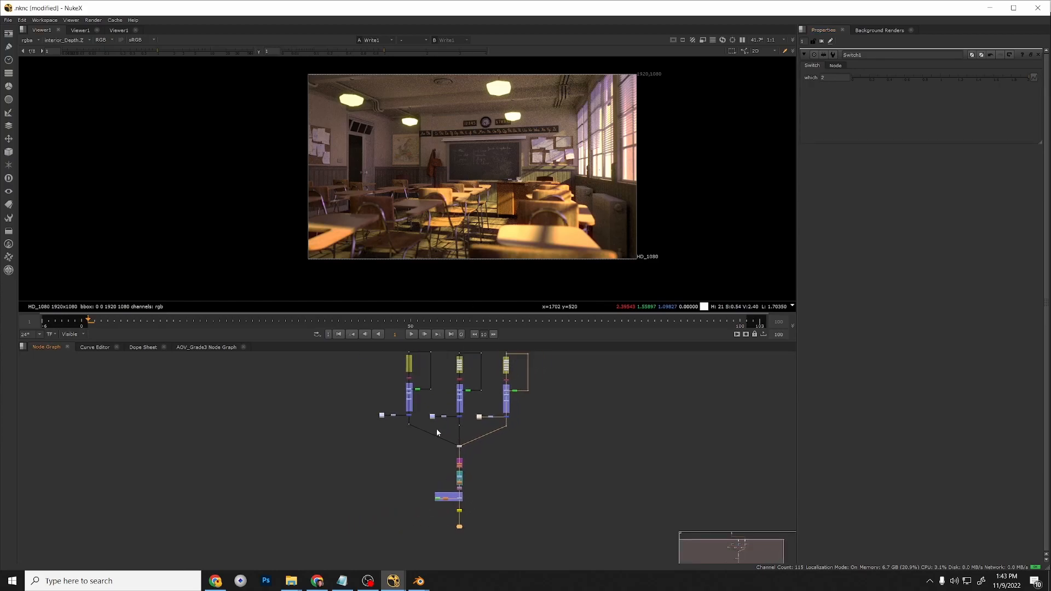
Add a Merge node beside the Switch, connect the original branch as B and the dark branch as A, and view it.
scroll(459, 498, "up", 2)
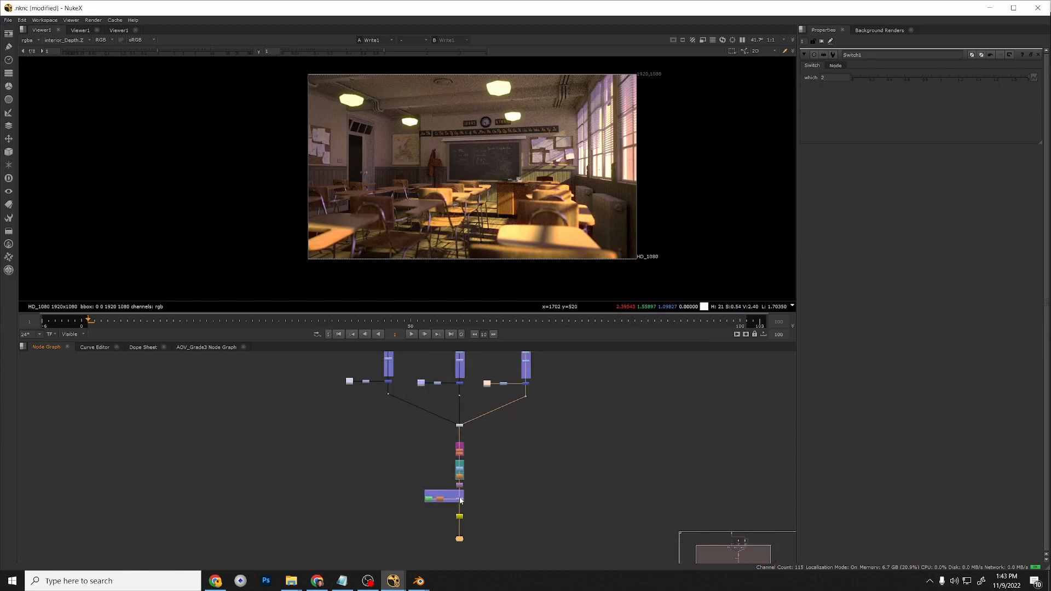
scroll(462, 427, "up", 4)
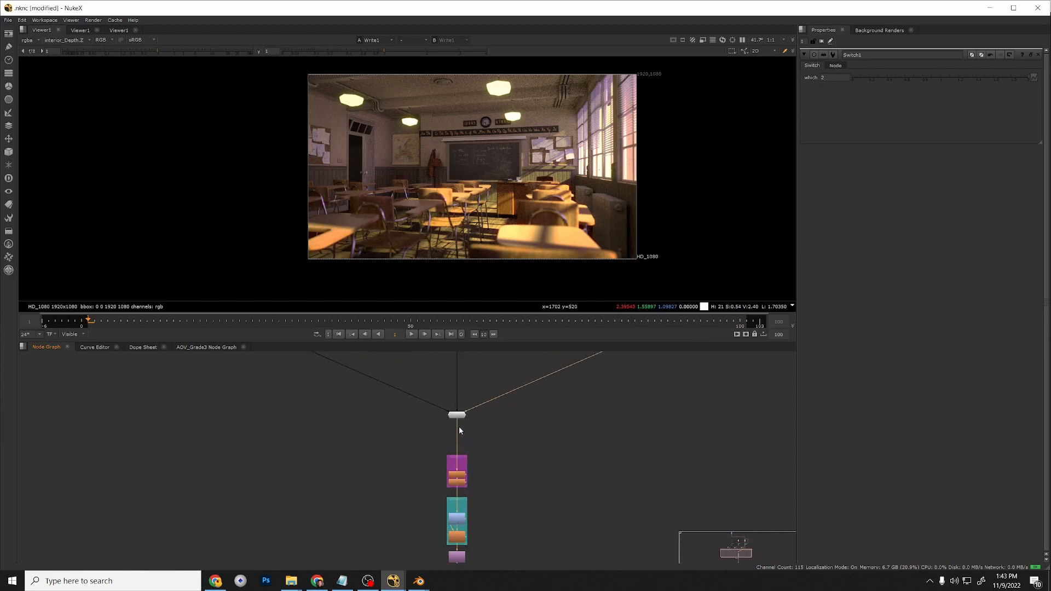
middle_click_drag(459, 428, 459, 466)
left_click(563, 463)
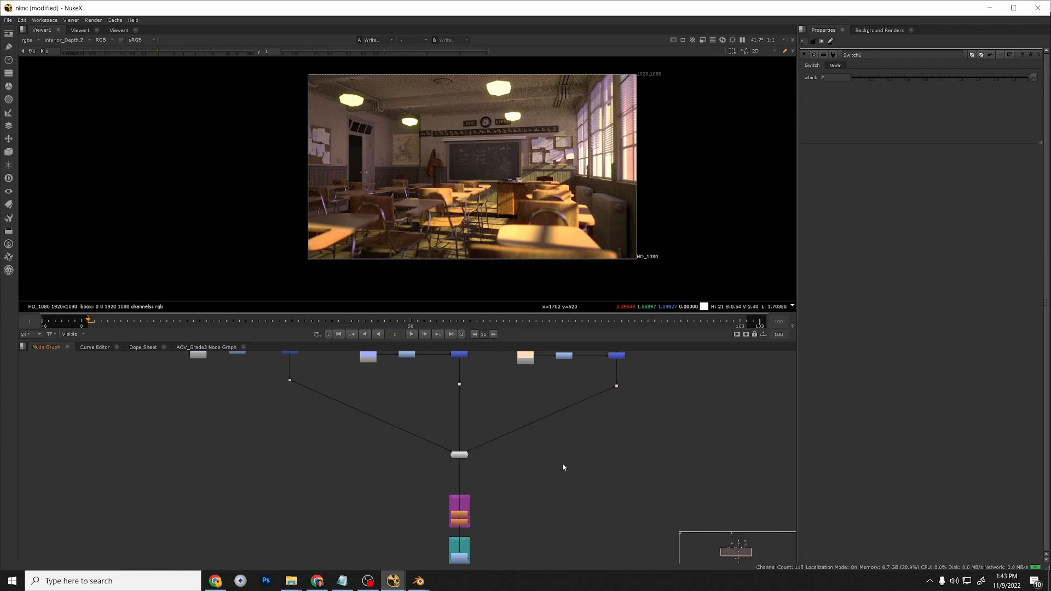
key("m")
scroll(563, 463, "up", 2)
scroll(573, 442, "down", 3)
middle_click_drag(570, 441, 573, 474)
scroll(573, 475, "up", 3)
scroll(579, 483, "down", 2)
left_click_drag(567, 485, 299, 411)
scroll(608, 510, "up", 2)
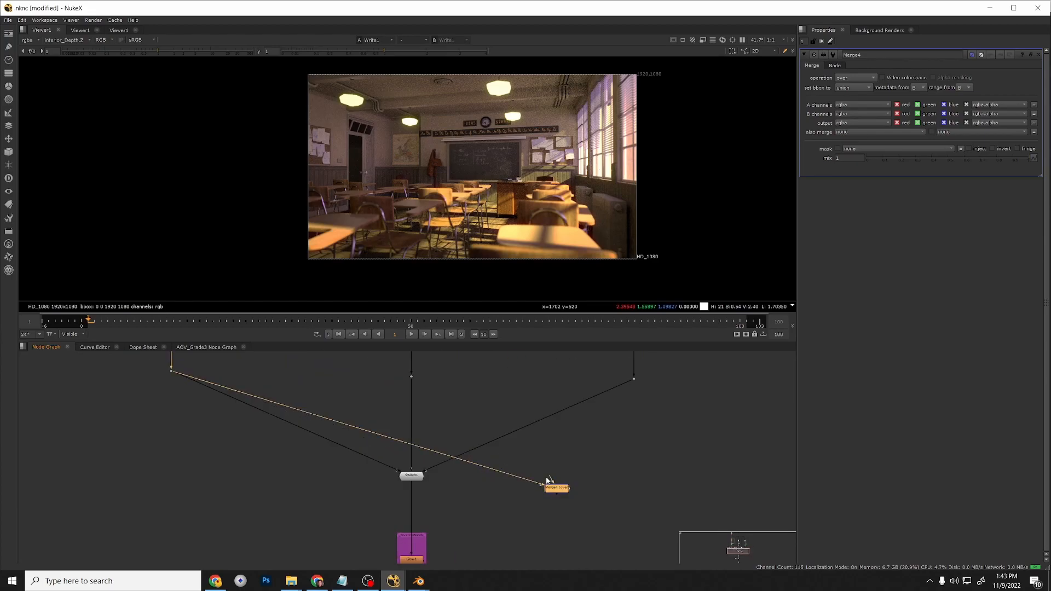
left_click_drag(549, 481, 412, 378)
key("1")
Mask the Merge with a new Roto node containing a rectangle that covers roughly the left third of the image.
left_click(622, 491)
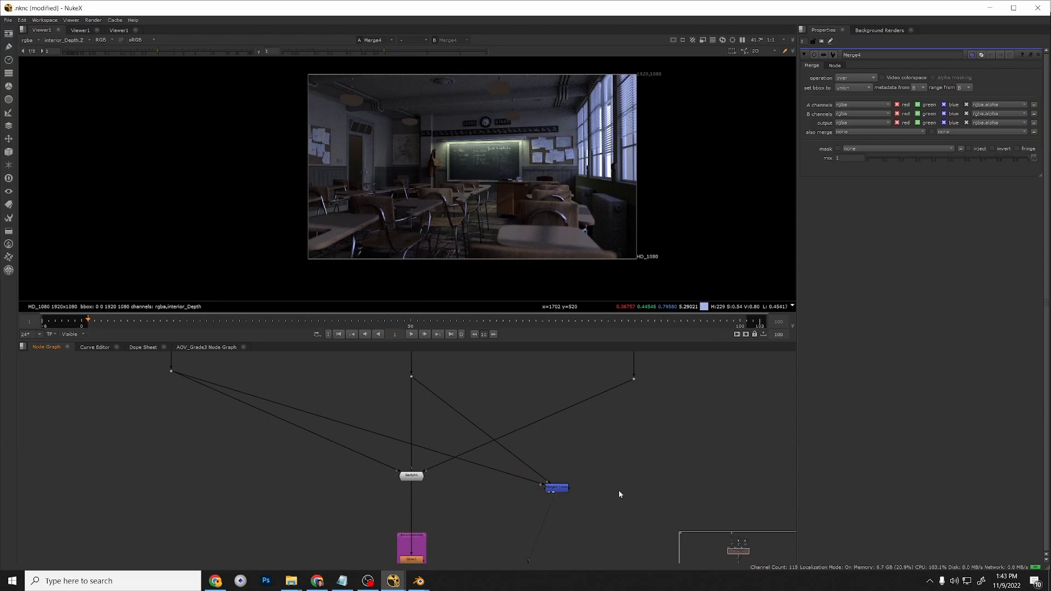
key("Tab")
type("roto")
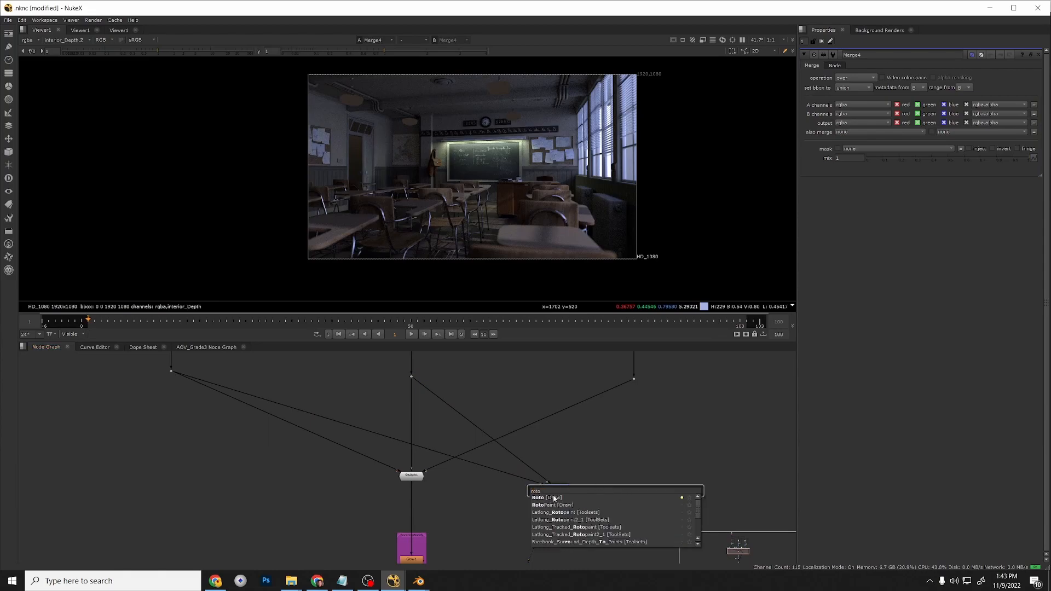
left_click(554, 497)
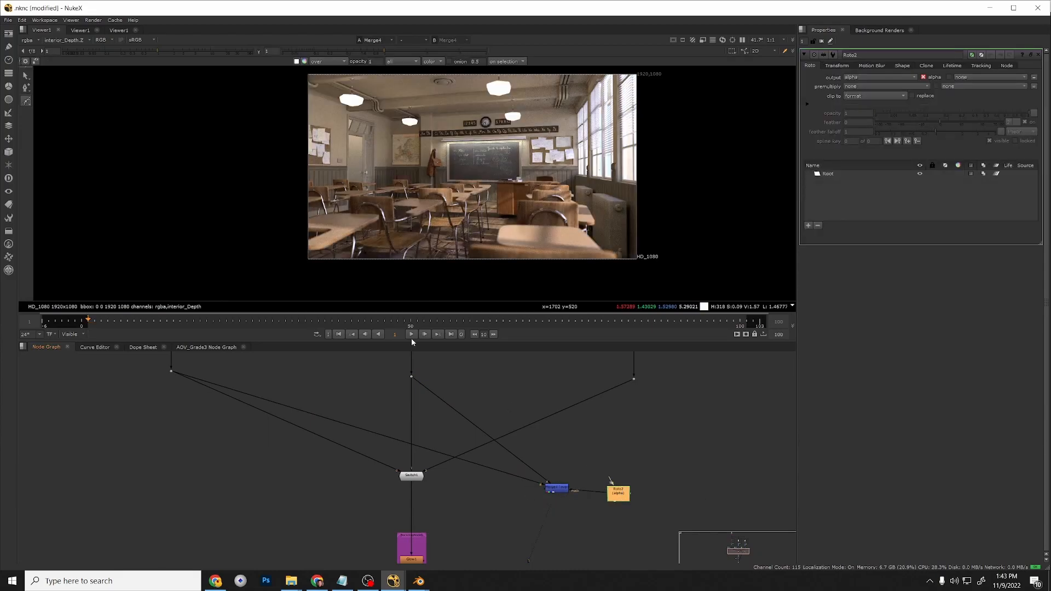
left_click(25, 102)
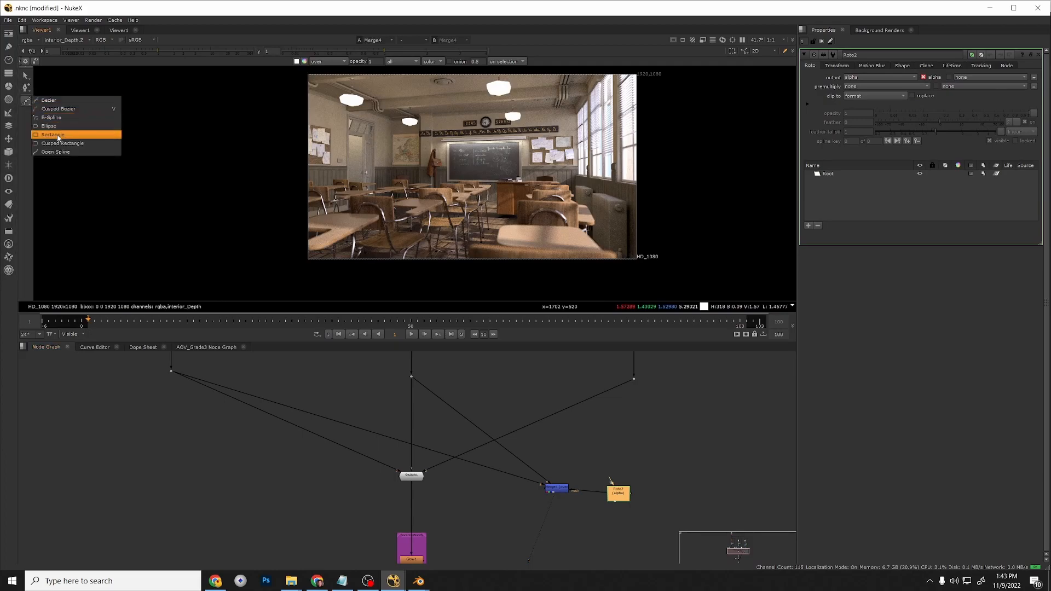
left_click(58, 135)
left_click_drag(302, 72, 496, 264)
left_click_drag(419, 268, 432, 266)
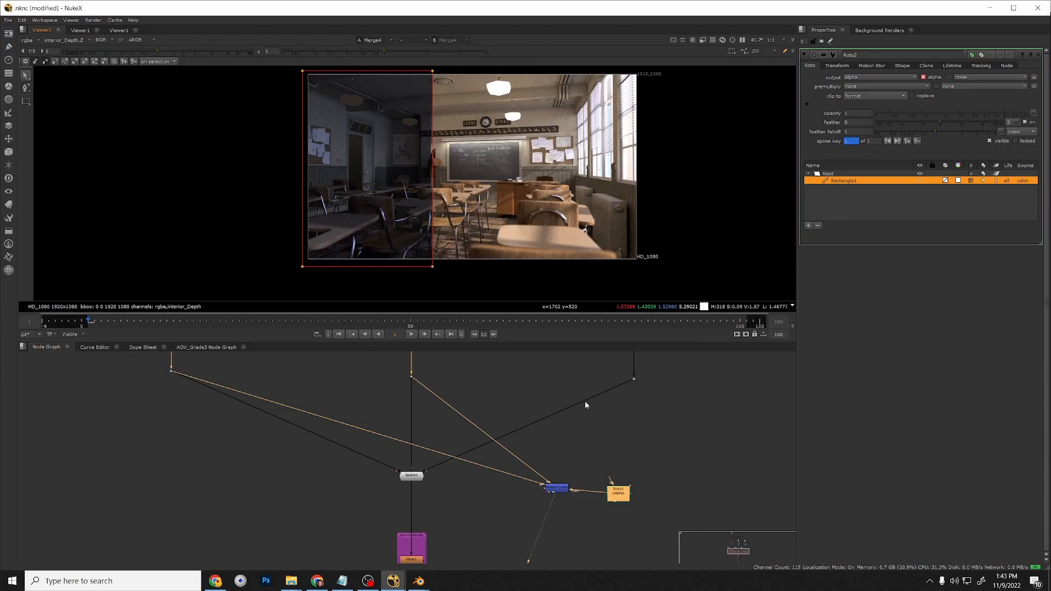
Add a second Merge node with the first Merge as B and the warm third branch as A.
middle_click_drag(647, 435, 600, 419)
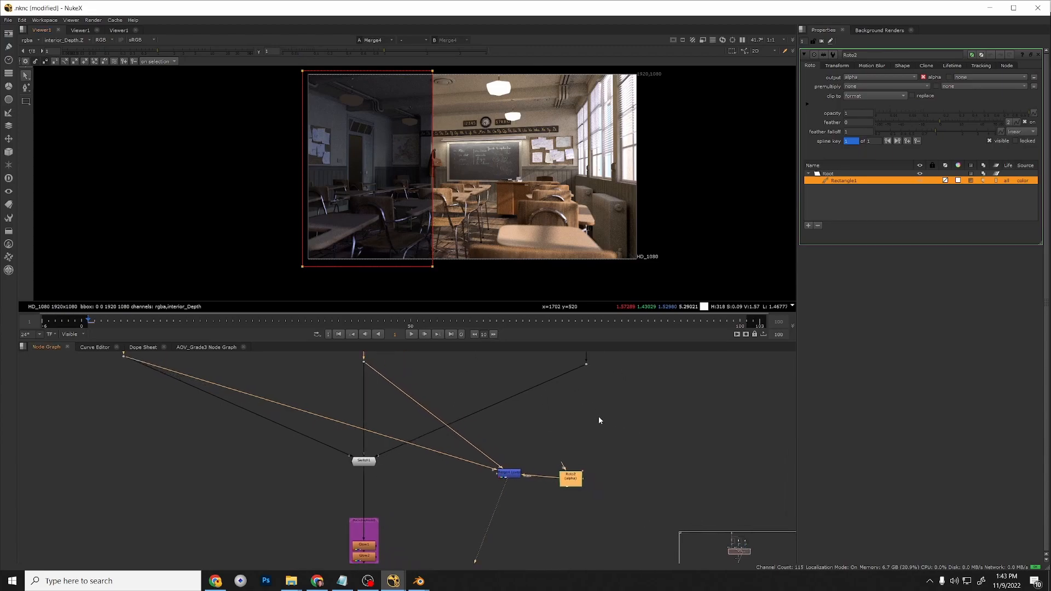
left_click(535, 501)
key("m")
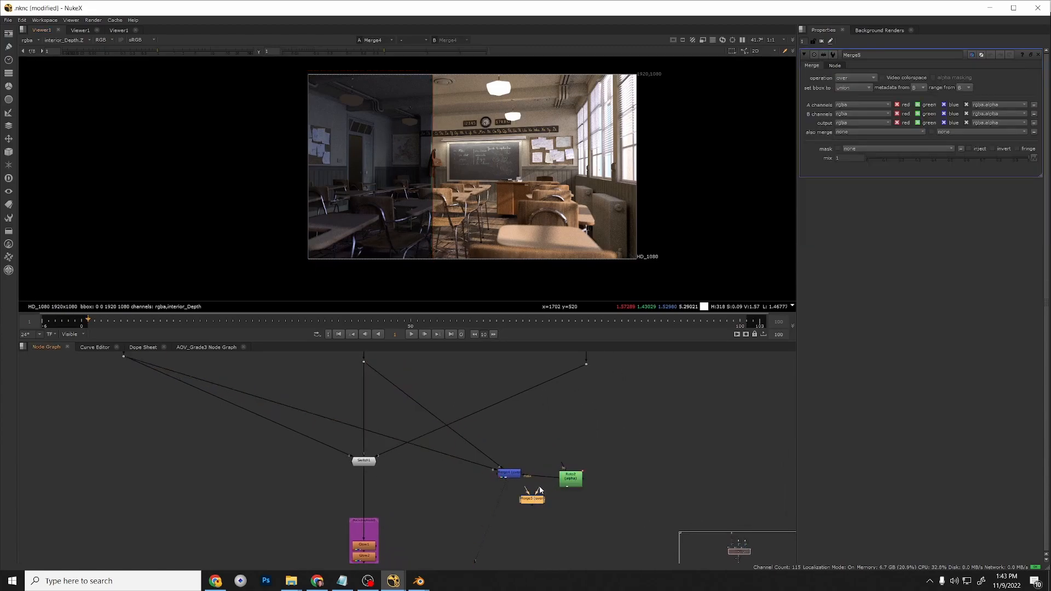
left_click_drag(535, 489, 586, 364)
mouse_move(540, 486)
left_mouse_down()
mouse_move(510, 472)
mouse_move(535, 498)
left_mouse_up()
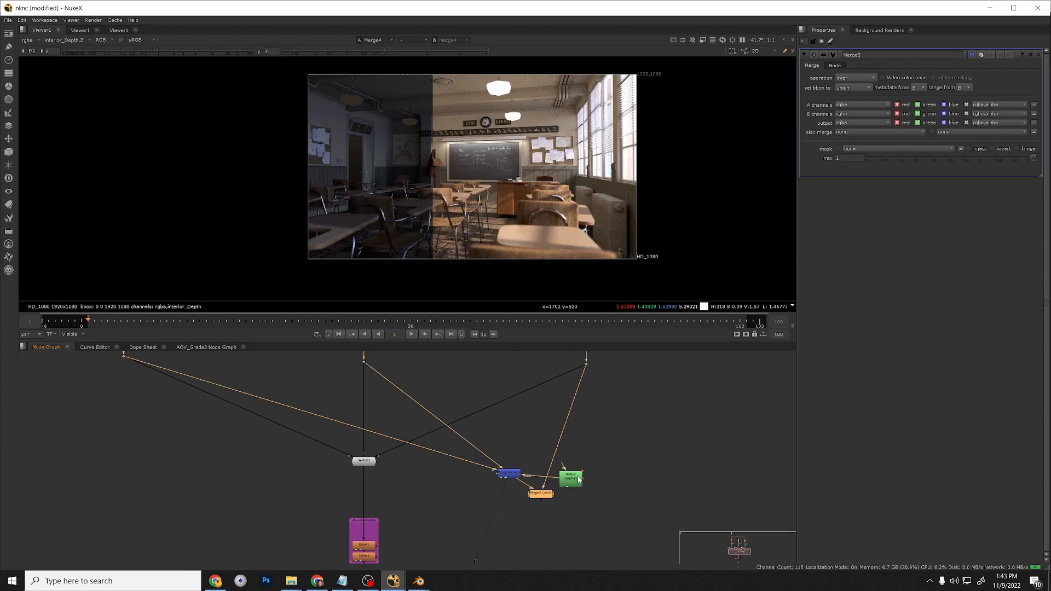
Mask the second Merge with a copy of the Roto node and move its rectangle over the right third of the image.
left_click_drag(579, 480, 582, 474)
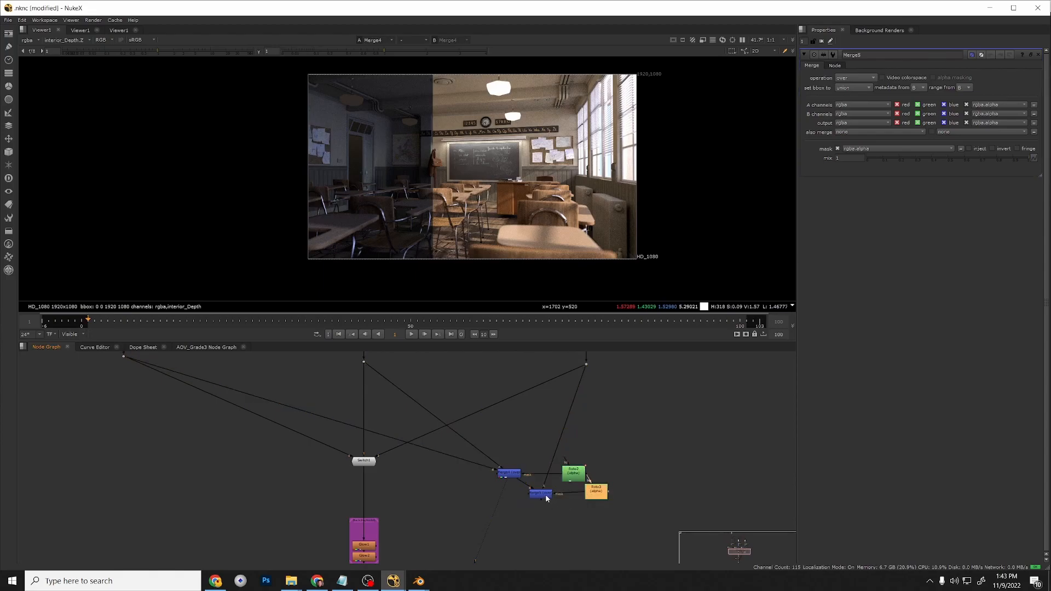
left_click_drag(554, 492, 595, 492)
double_click(596, 493)
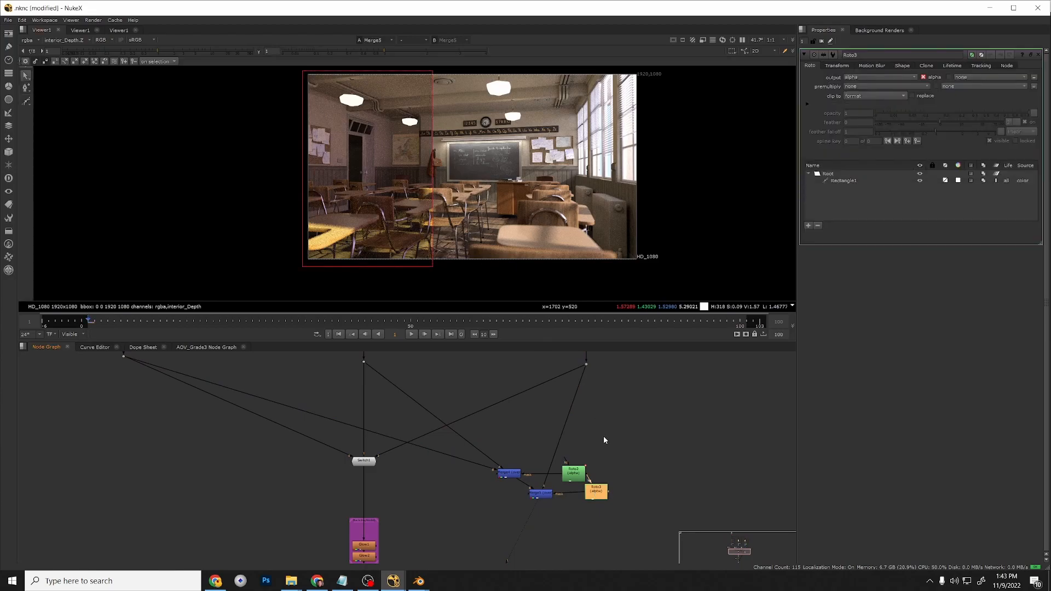
left_click(365, 143)
left_click_drag(365, 143, 595, 165)
Shift the first Roto node's rectangle slightly further left in the image.
left_click(575, 473)
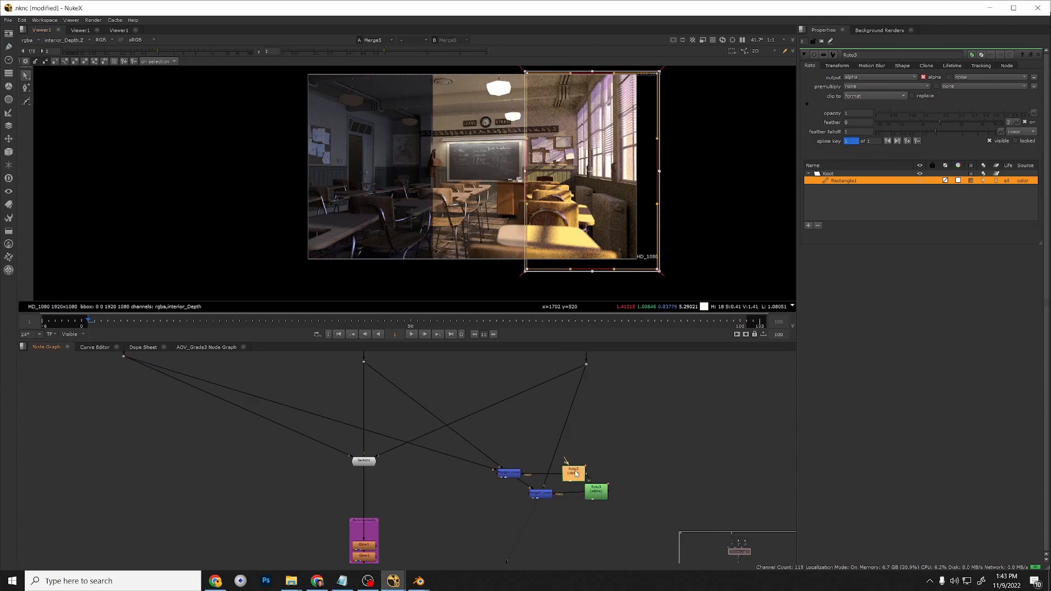
double_click(575, 473)
left_click_drag(371, 160, 362, 158)
left_click(703, 205)
View the Write node and reconnect the final effects chain from the Switch to the second Merge.
scroll(391, 525, "down", 4)
middle_click_drag(396, 481, 409, 329)
double_click(393, 476)
key("1")
middle_click_drag(442, 424, 447, 459)
left_click_drag(397, 388, 471, 393)
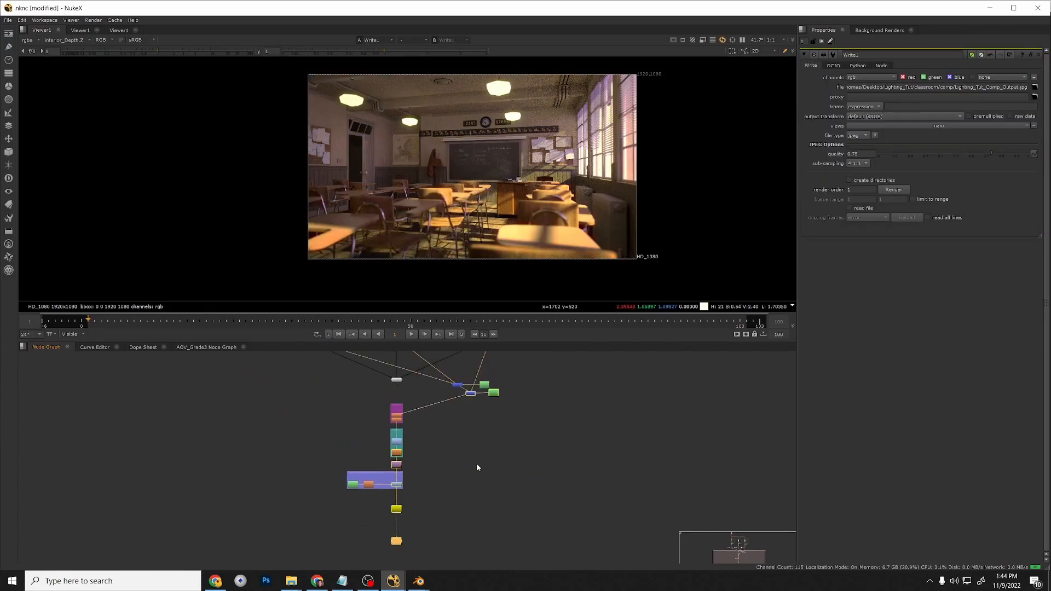
Render the three-way split comp from the Write node and open Lighting_Tut_Comp_Output.jpg from the comp folder in File Explorer.
scroll(545, 129, "up", 1)
mouse_move(521, 163)
middle_mouse_down()
mouse_move(509, 179)
mouse_move(512, 170)
middle_mouse_up()
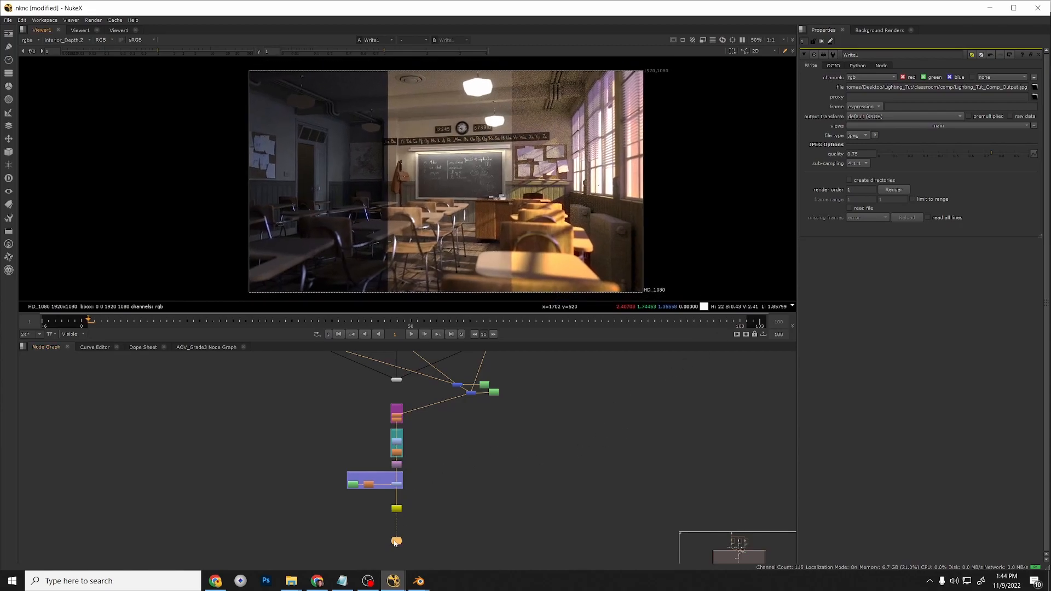
scroll(395, 542, "up", 3)
left_click(398, 488)
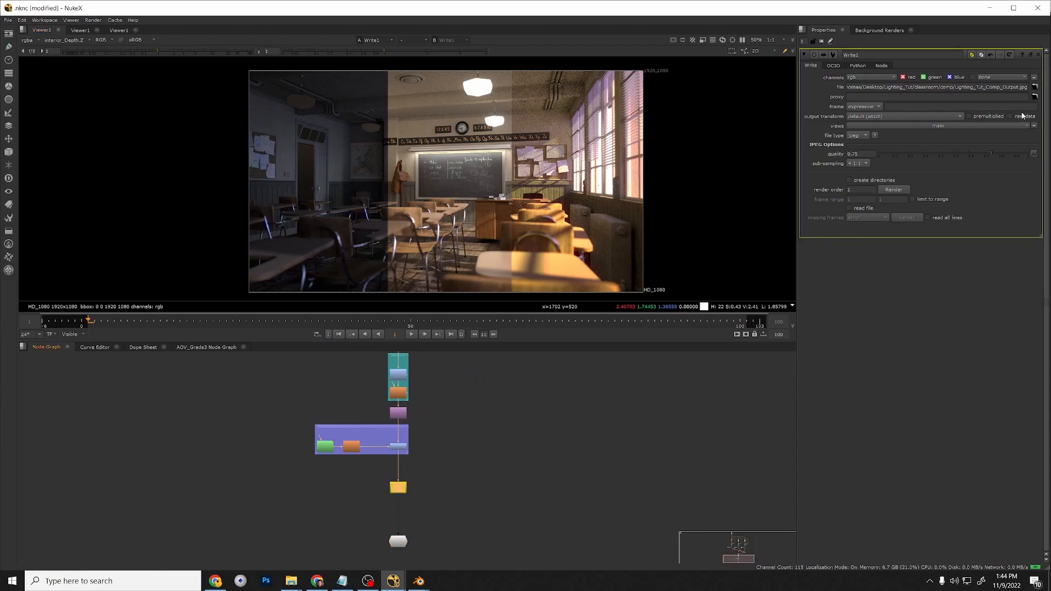
left_click(900, 192)
left_click(529, 300)
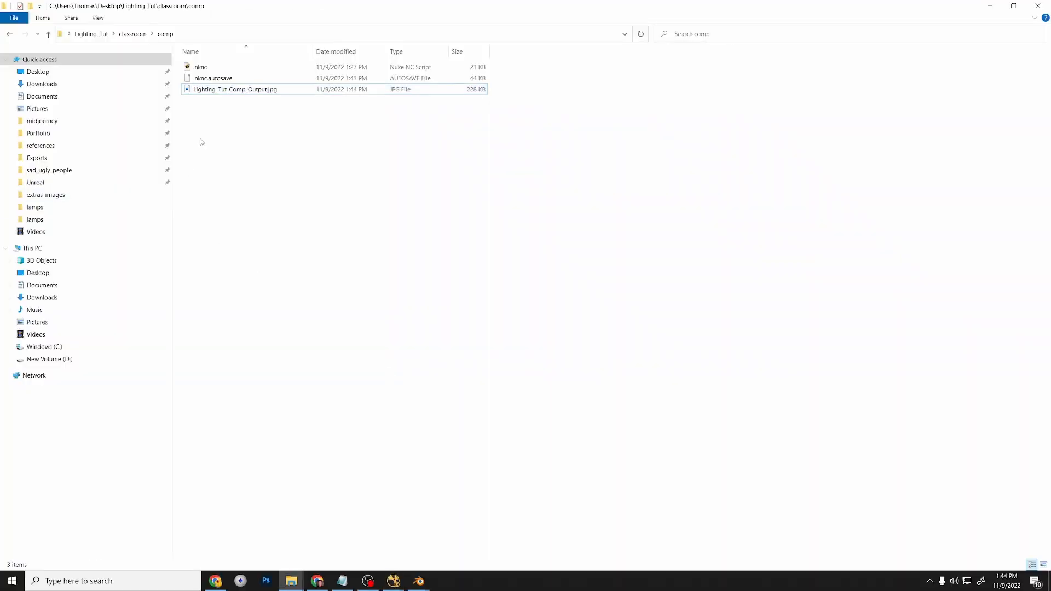
double_click(235, 89)
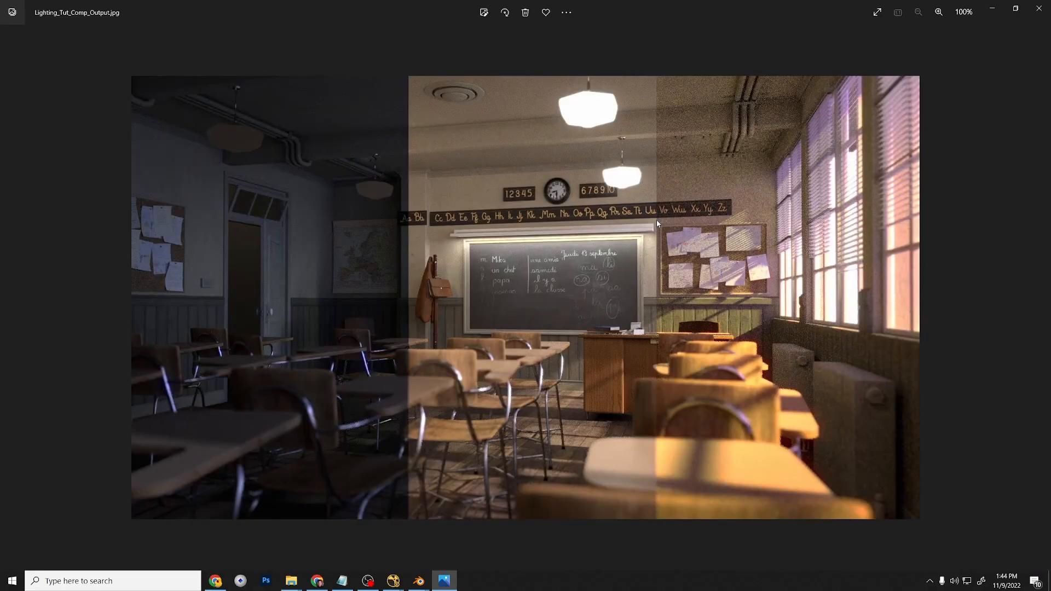